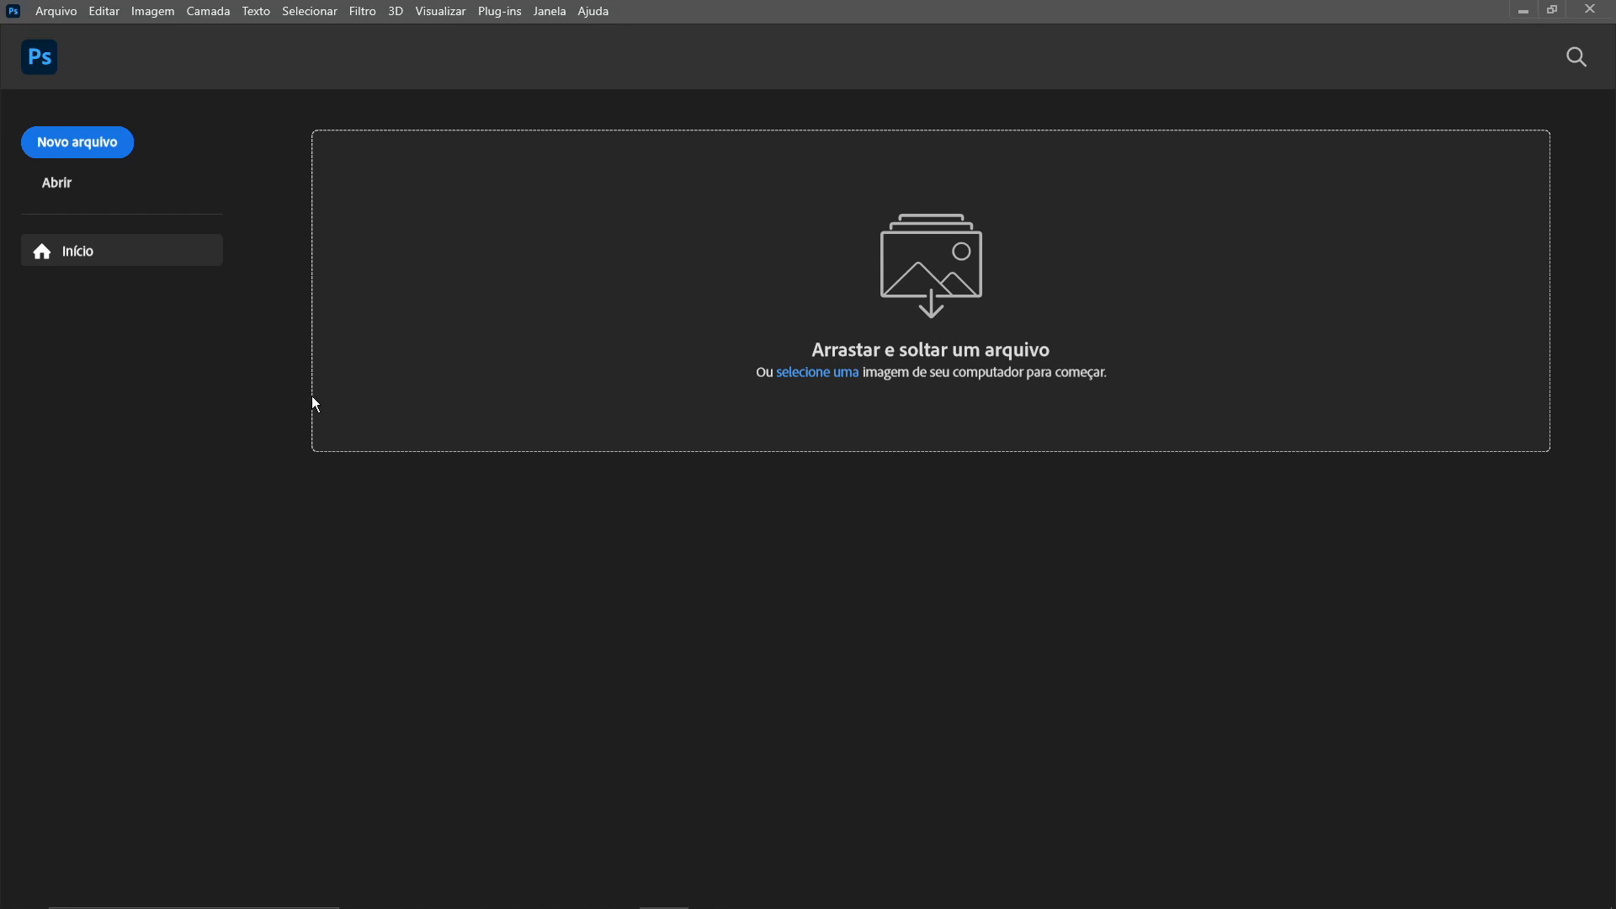
{"action": "left_click", "coordinate": [56, 10]}
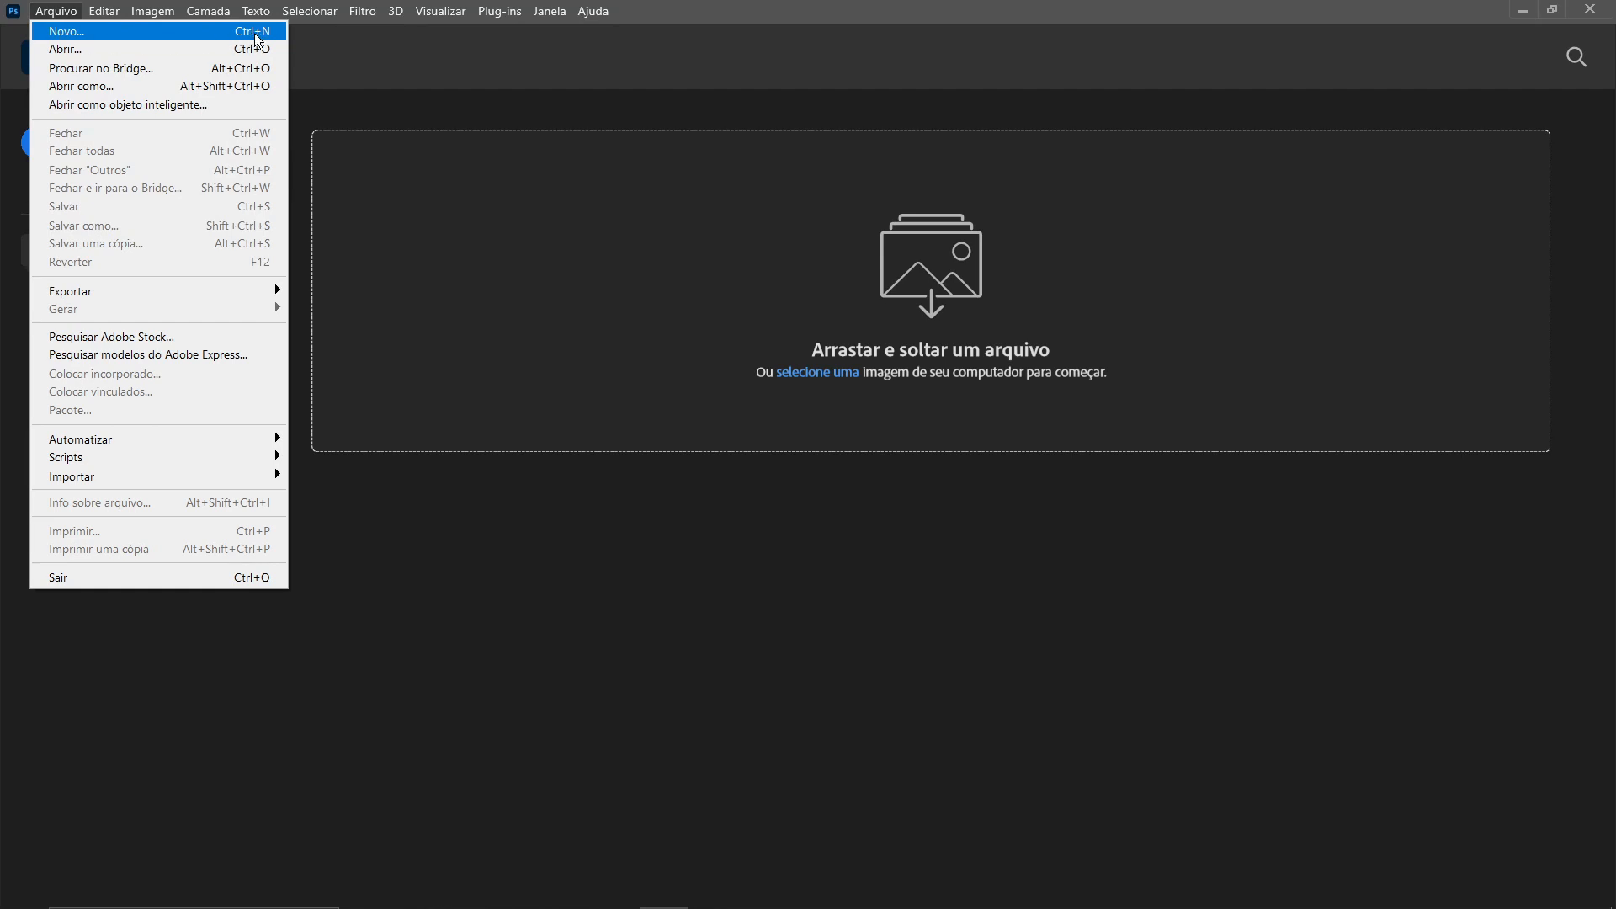
{"action": "left_click", "coordinate": [572, 538]}
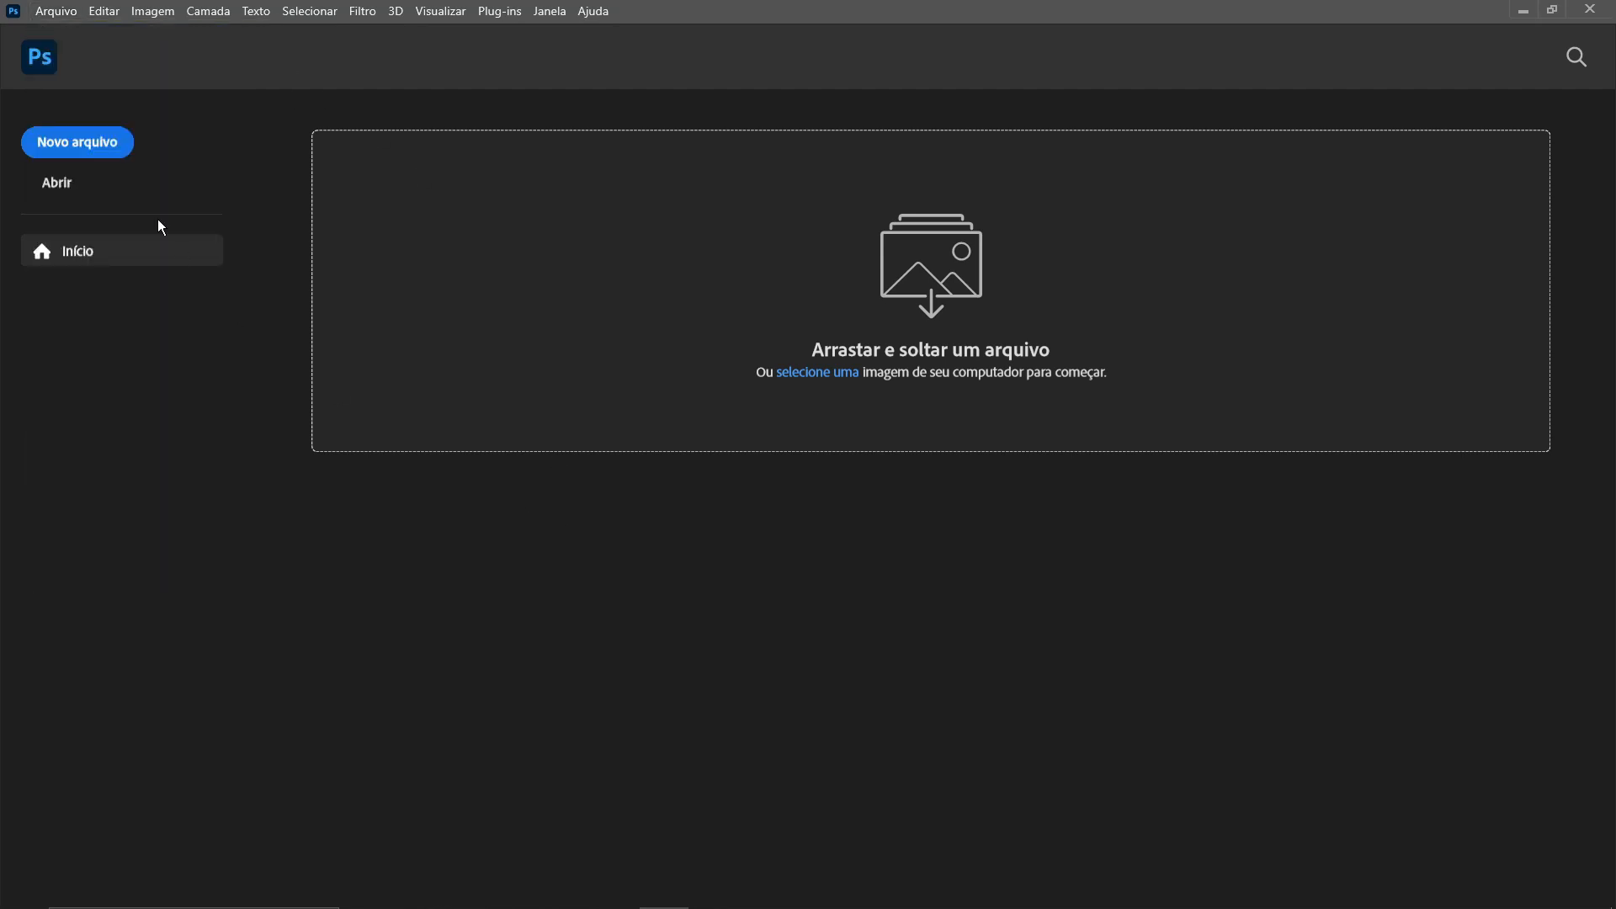
Start a new document named Flyer Gospel, with a width and height of 1080 pixels
{"action": "left_click", "coordinate": [108, 148]}
{"action": "left_click_drag", "start_coordinate": [689, 87], "coordinate": [695, 110]}
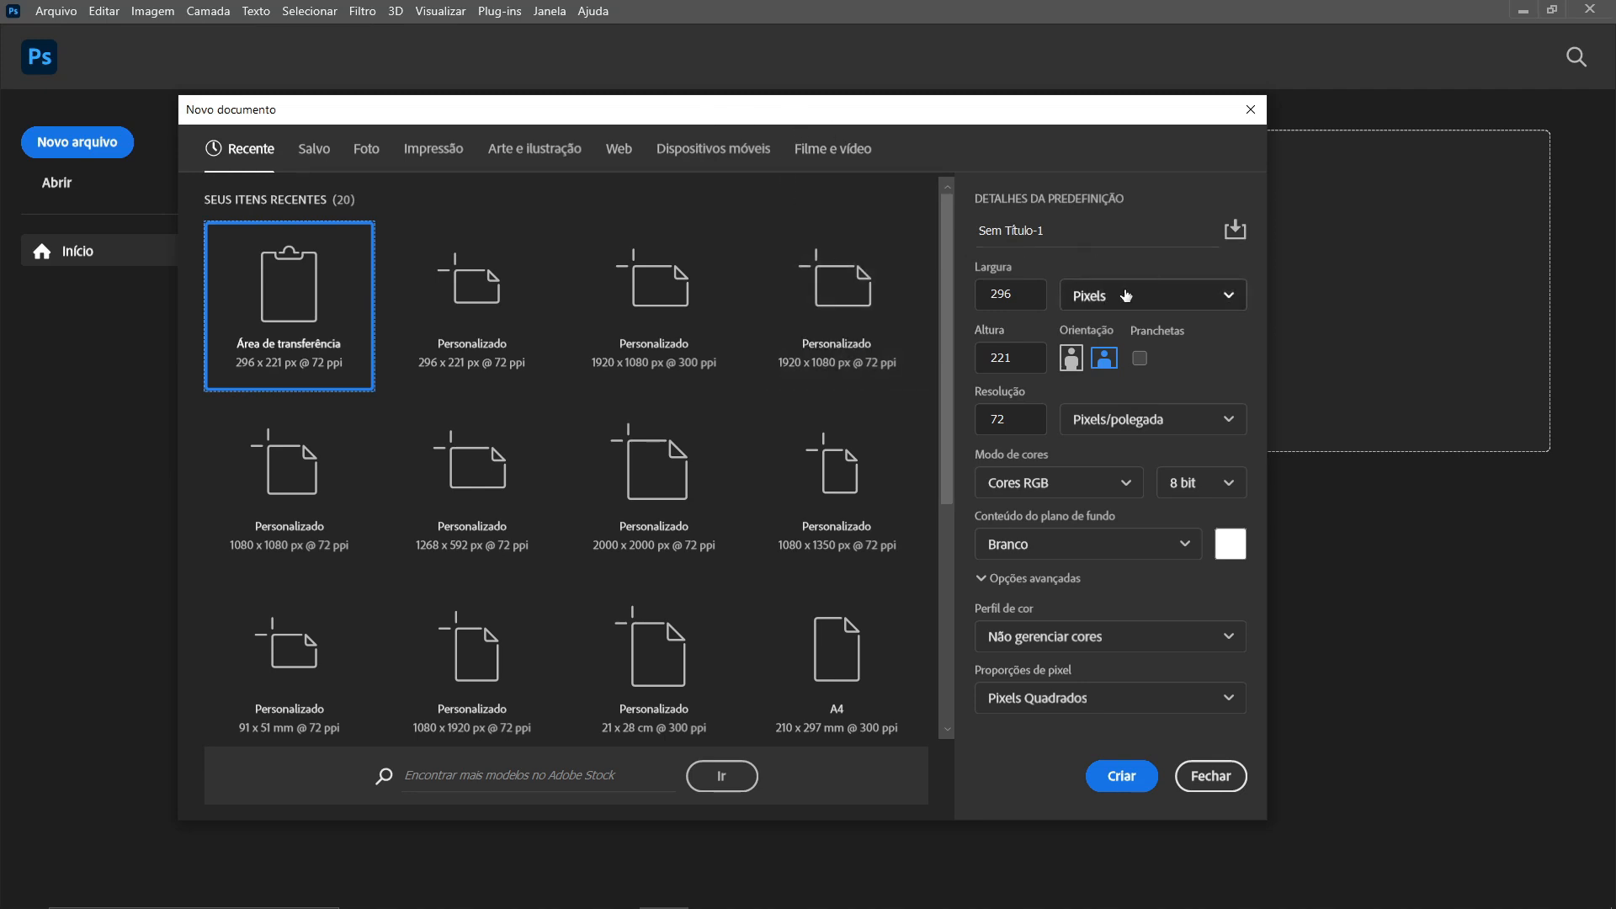
{"action": "left_click", "coordinate": [1022, 289]}
{"action": "type", "text": "1080"}
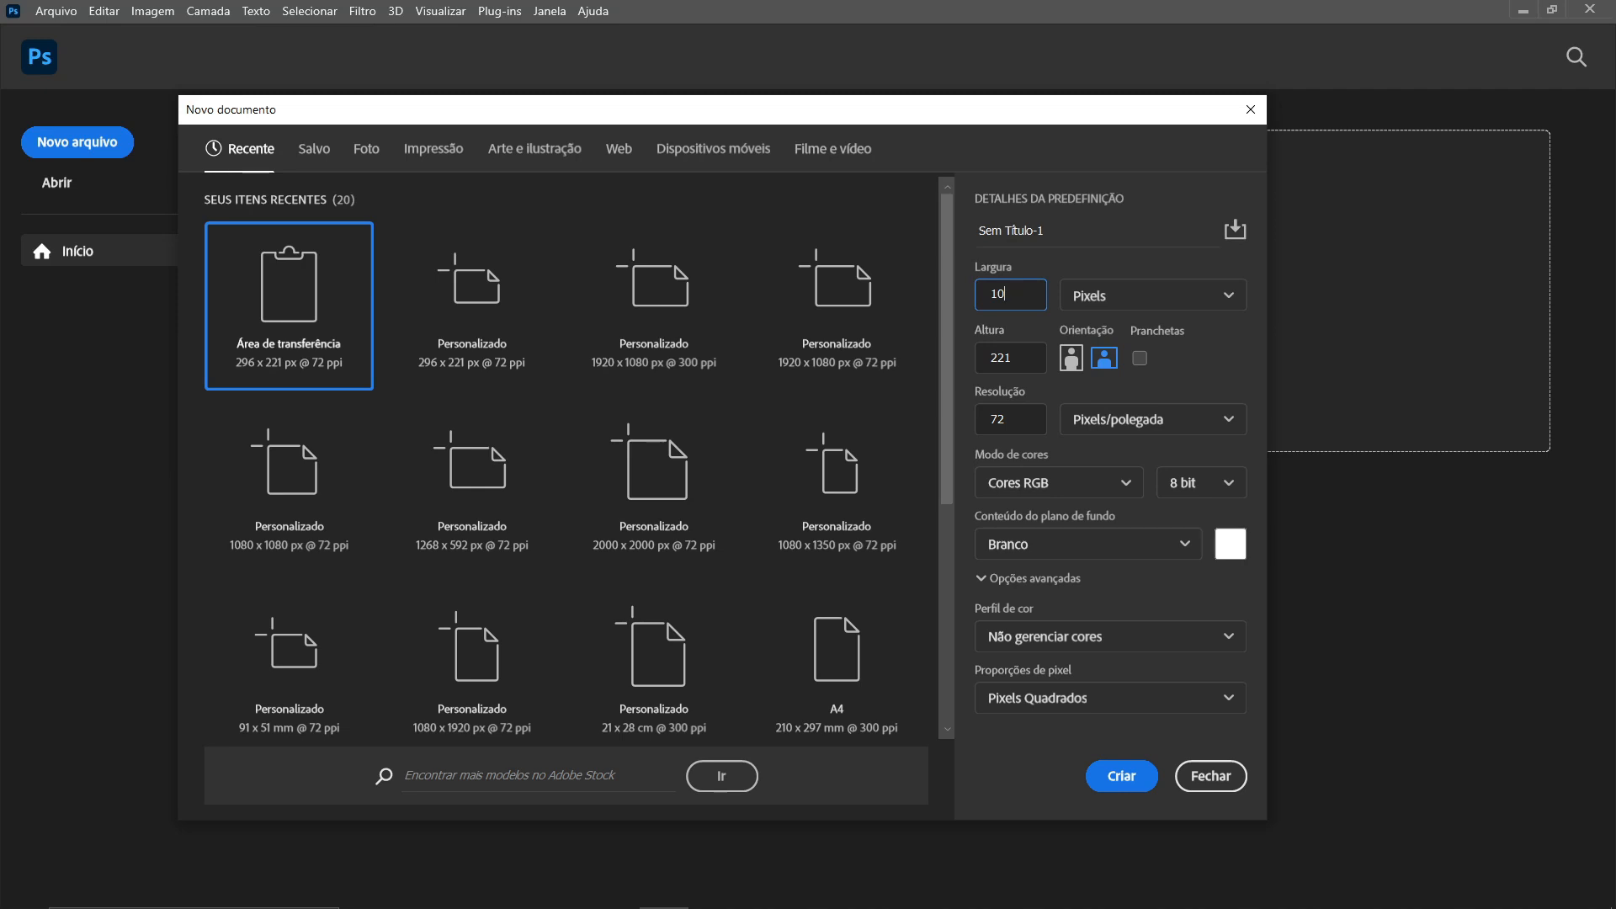
{"action": "left_click", "coordinate": [1025, 357]}
{"action": "type", "text": "1080"}
{"action": "left_click", "coordinate": [1016, 422]}
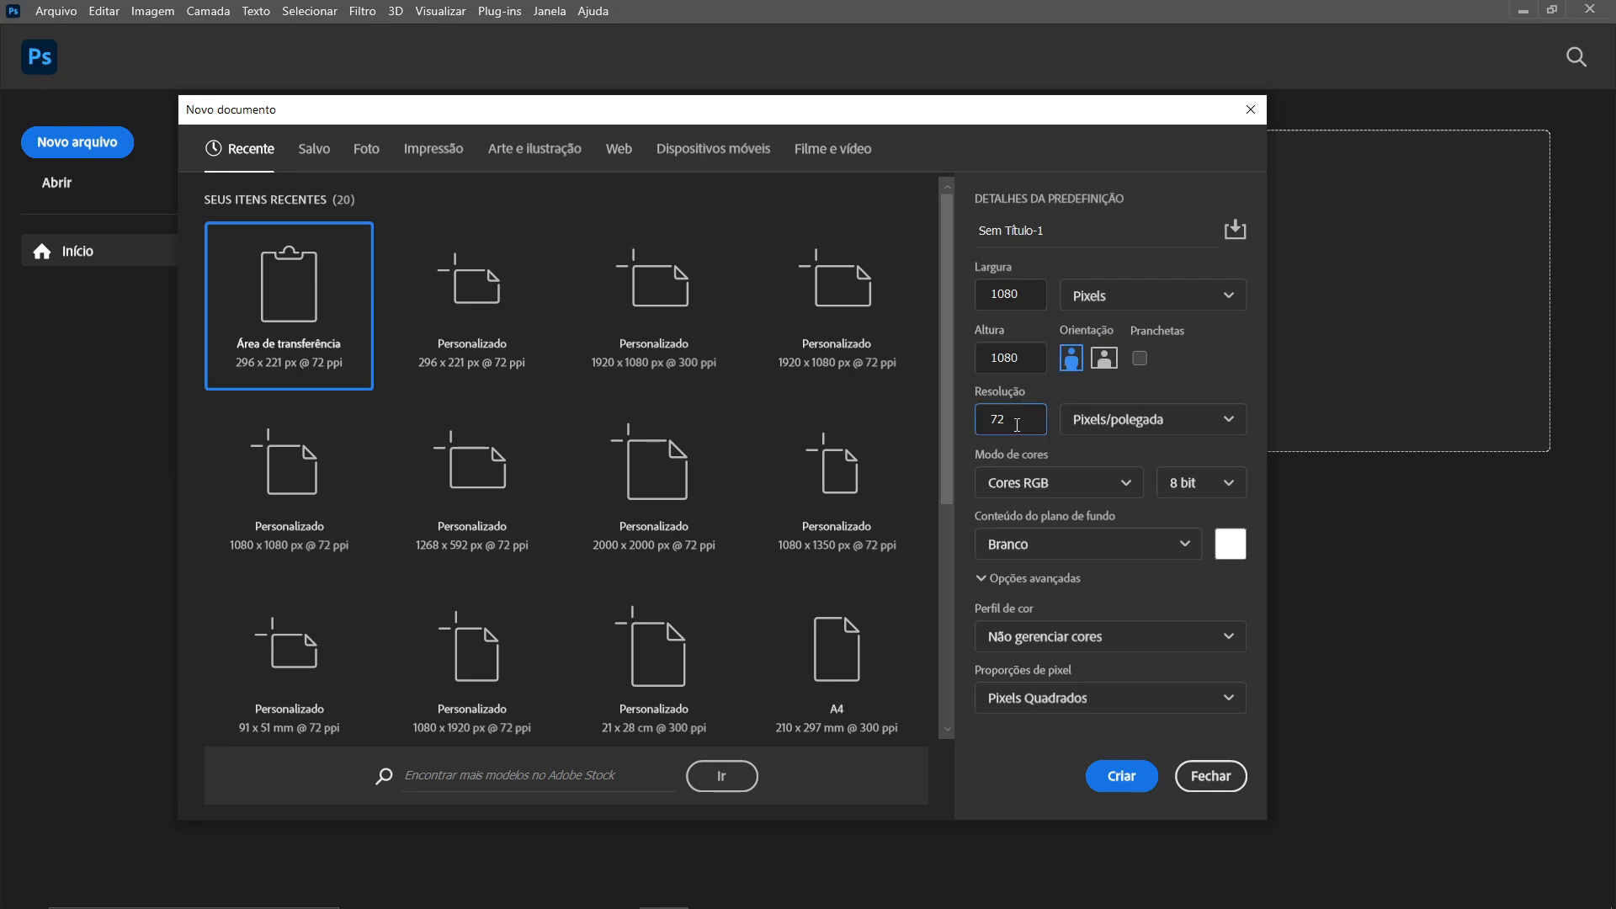
{"action": "left_click", "coordinate": [1051, 228]}
{"action": "type", "text": "F"}
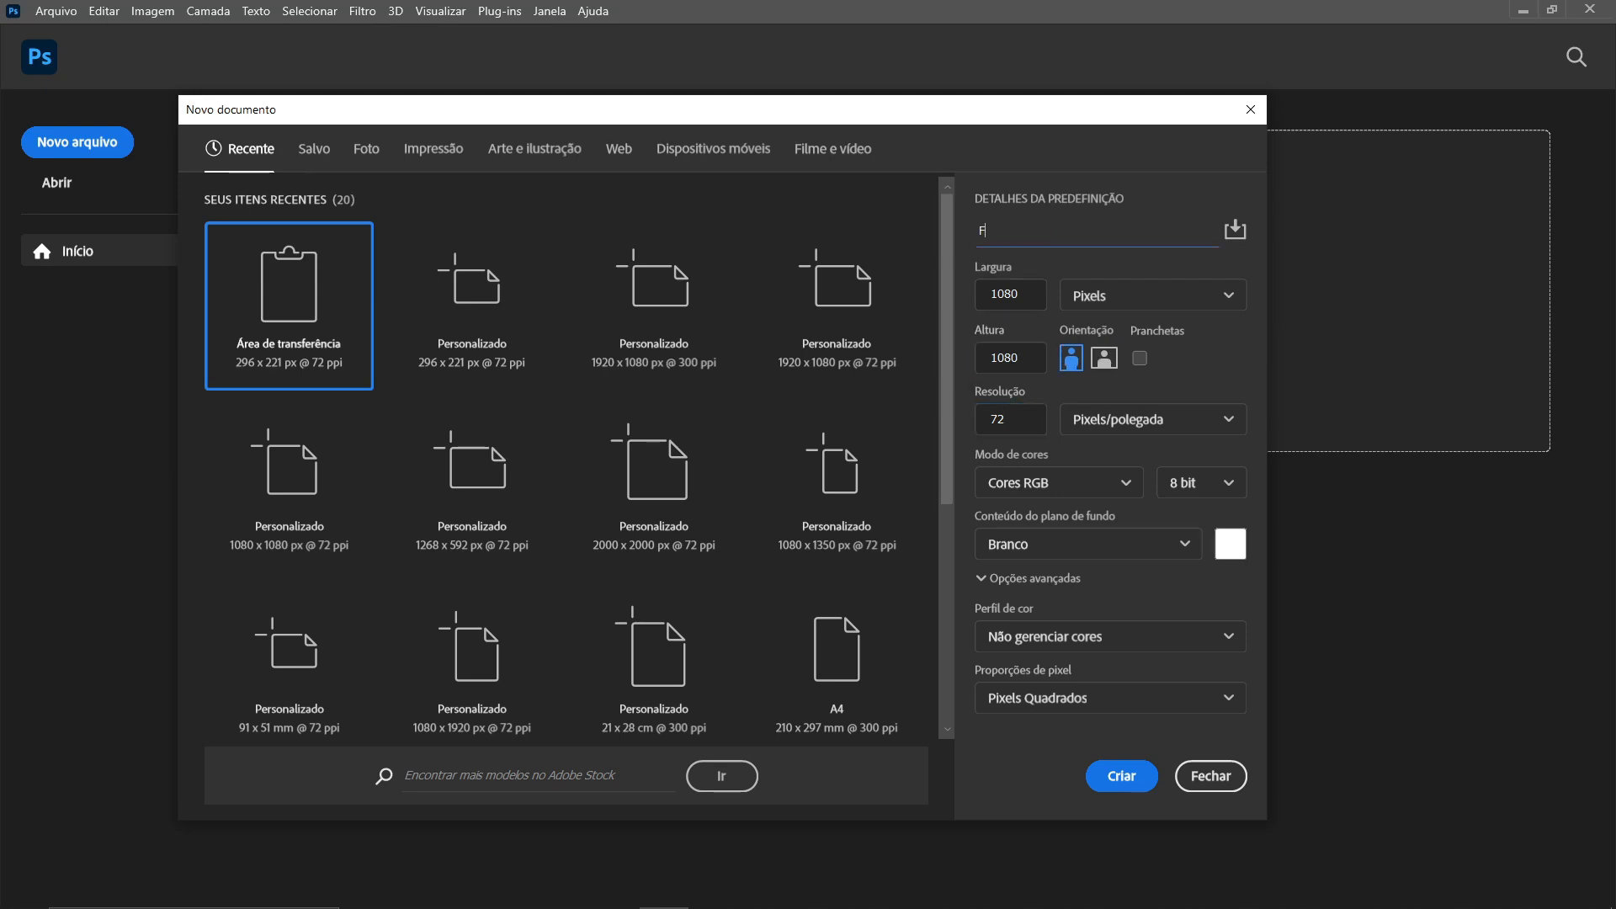
{"action": "type", "text": "lyer Gospel"}
Set the new document's background contents to transparent (Transparente) and create the document
{"action": "left_click", "coordinate": [1221, 545]}
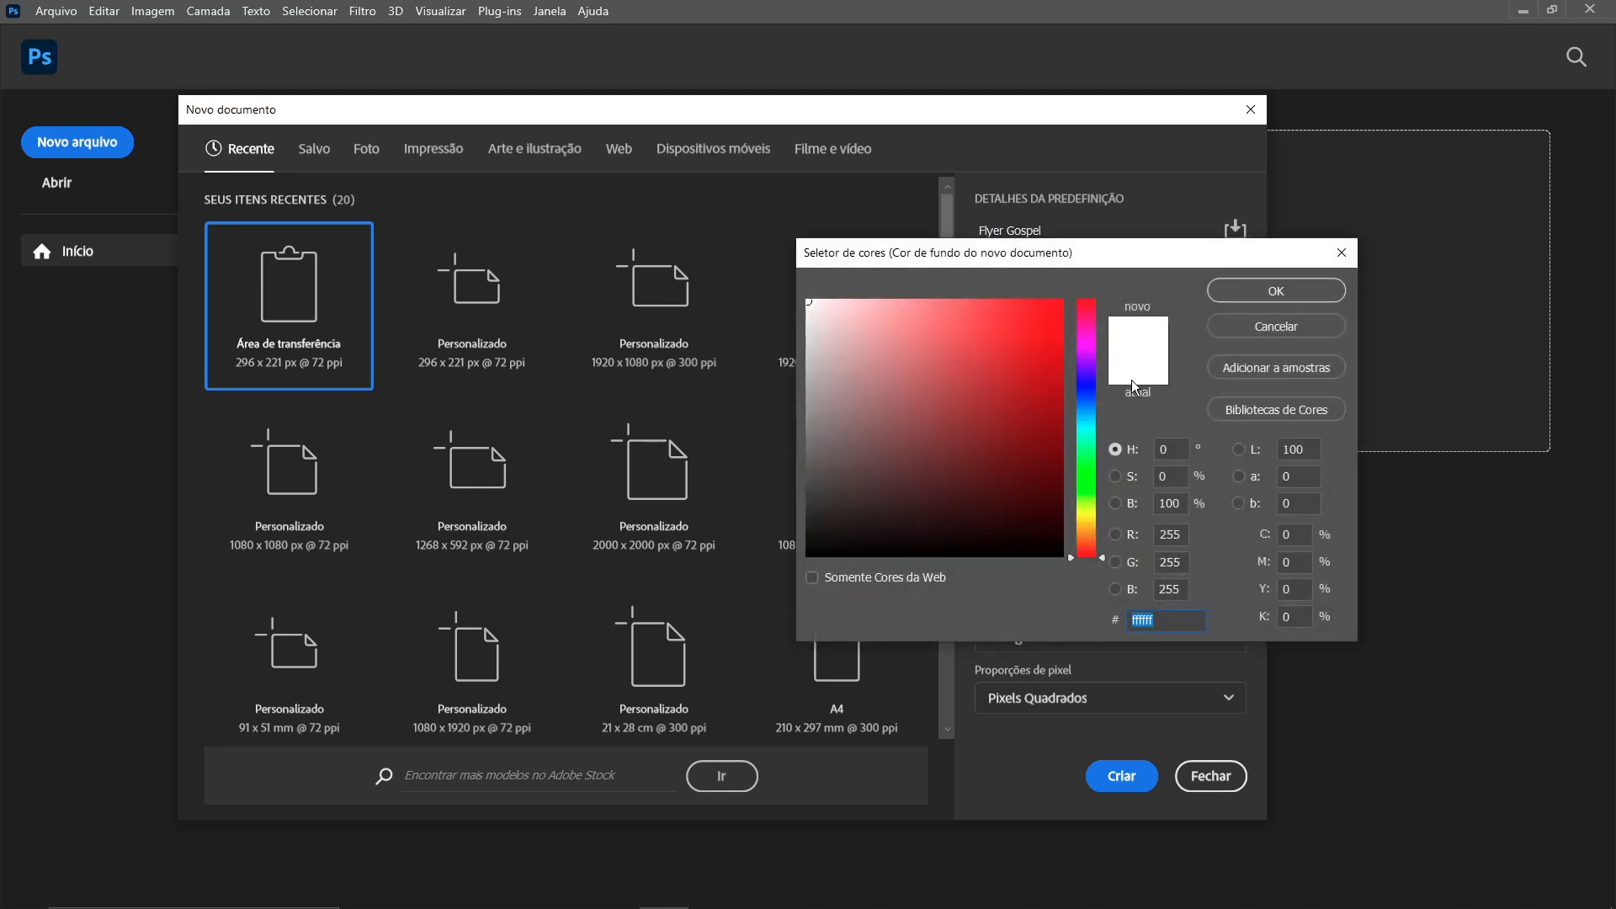
{"action": "left_click", "coordinate": [1278, 328]}
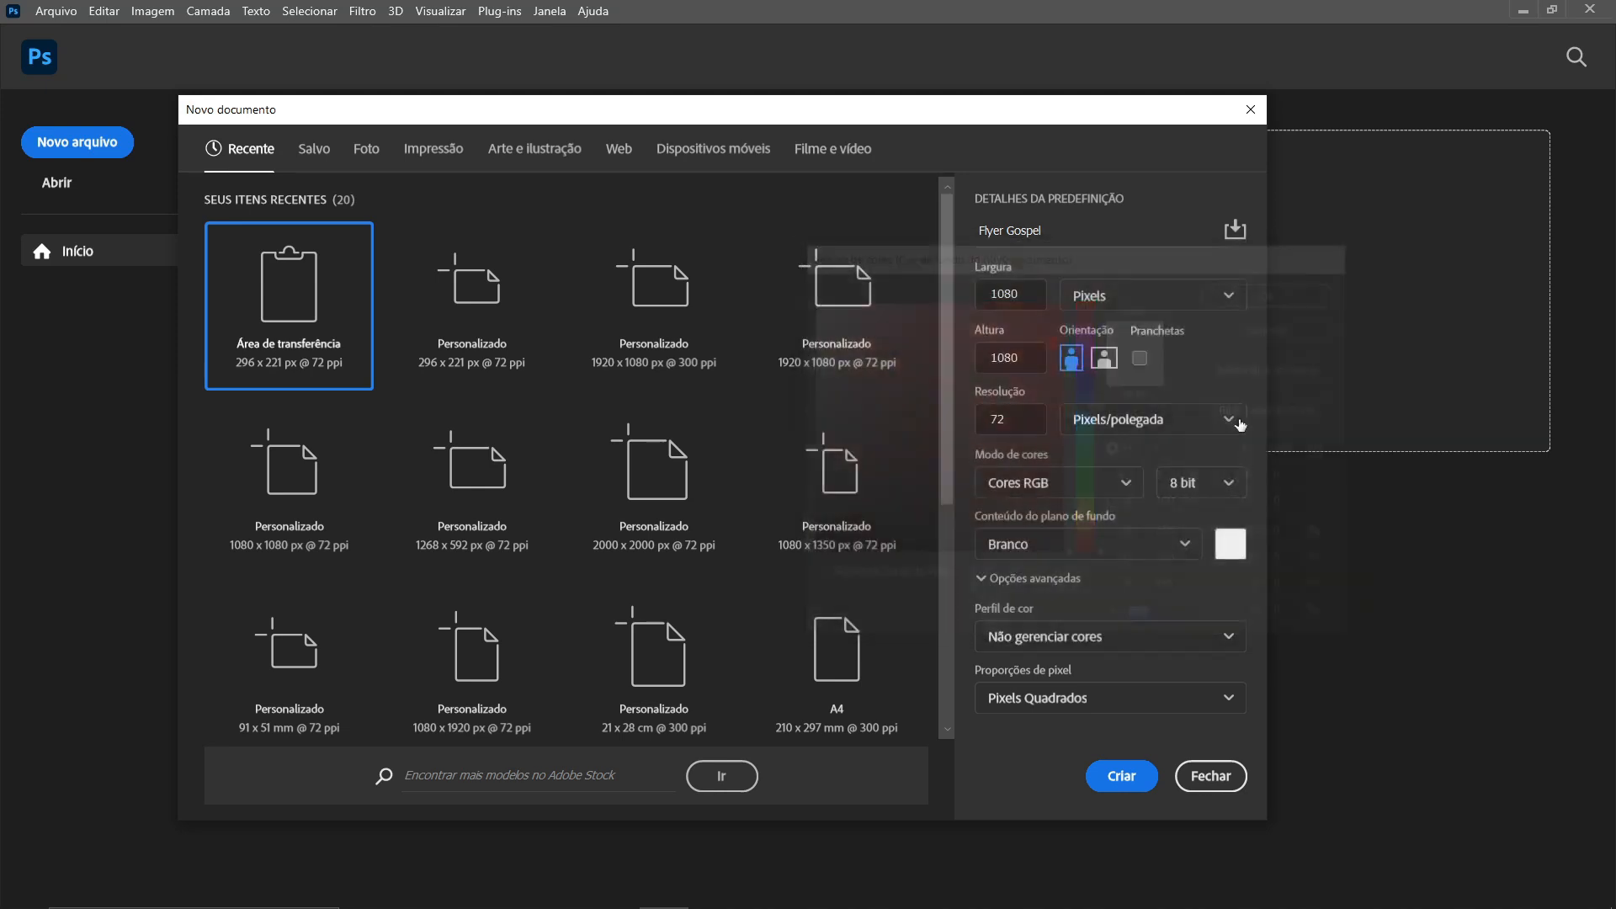
{"action": "left_click", "coordinate": [1181, 541]}
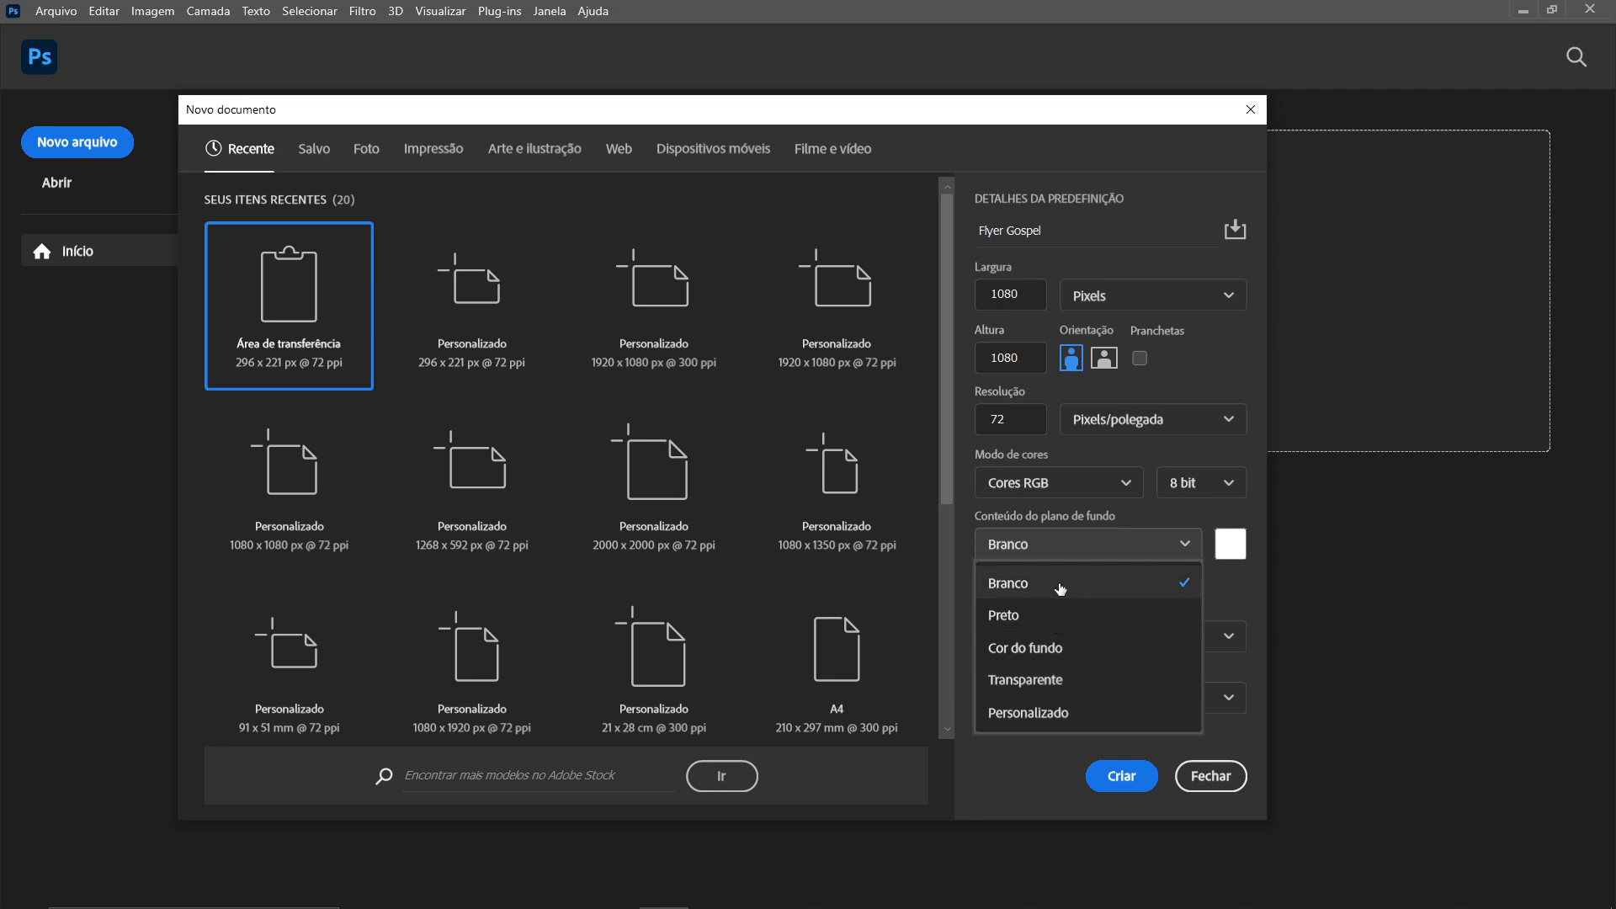
{"action": "left_click", "coordinate": [1037, 680]}
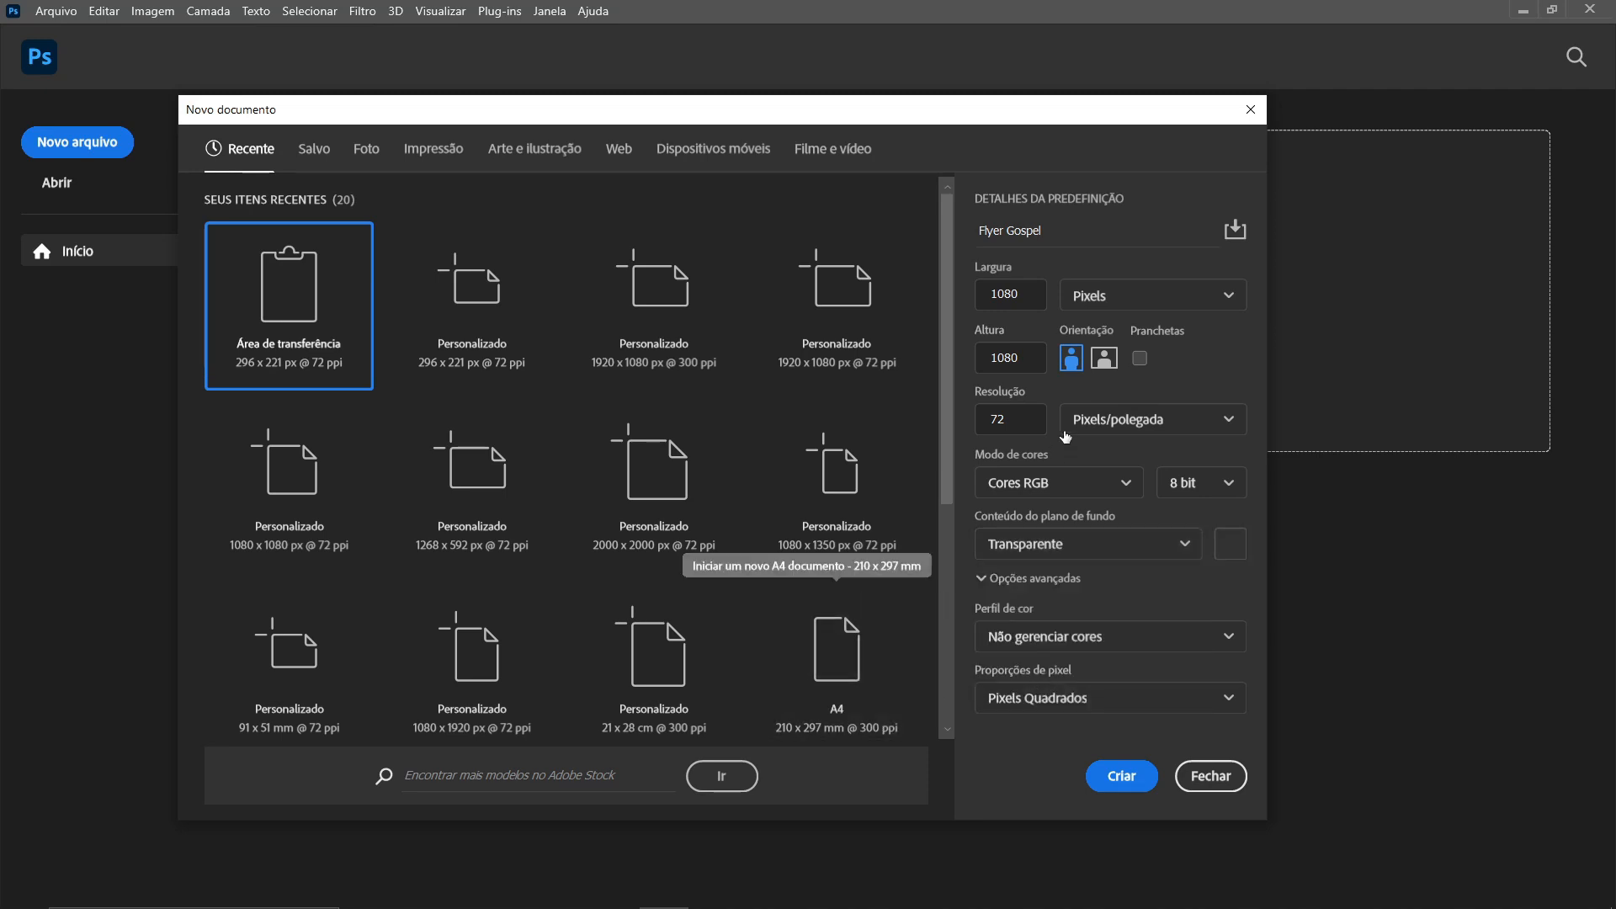
{"action": "left_click", "coordinate": [1111, 783]}
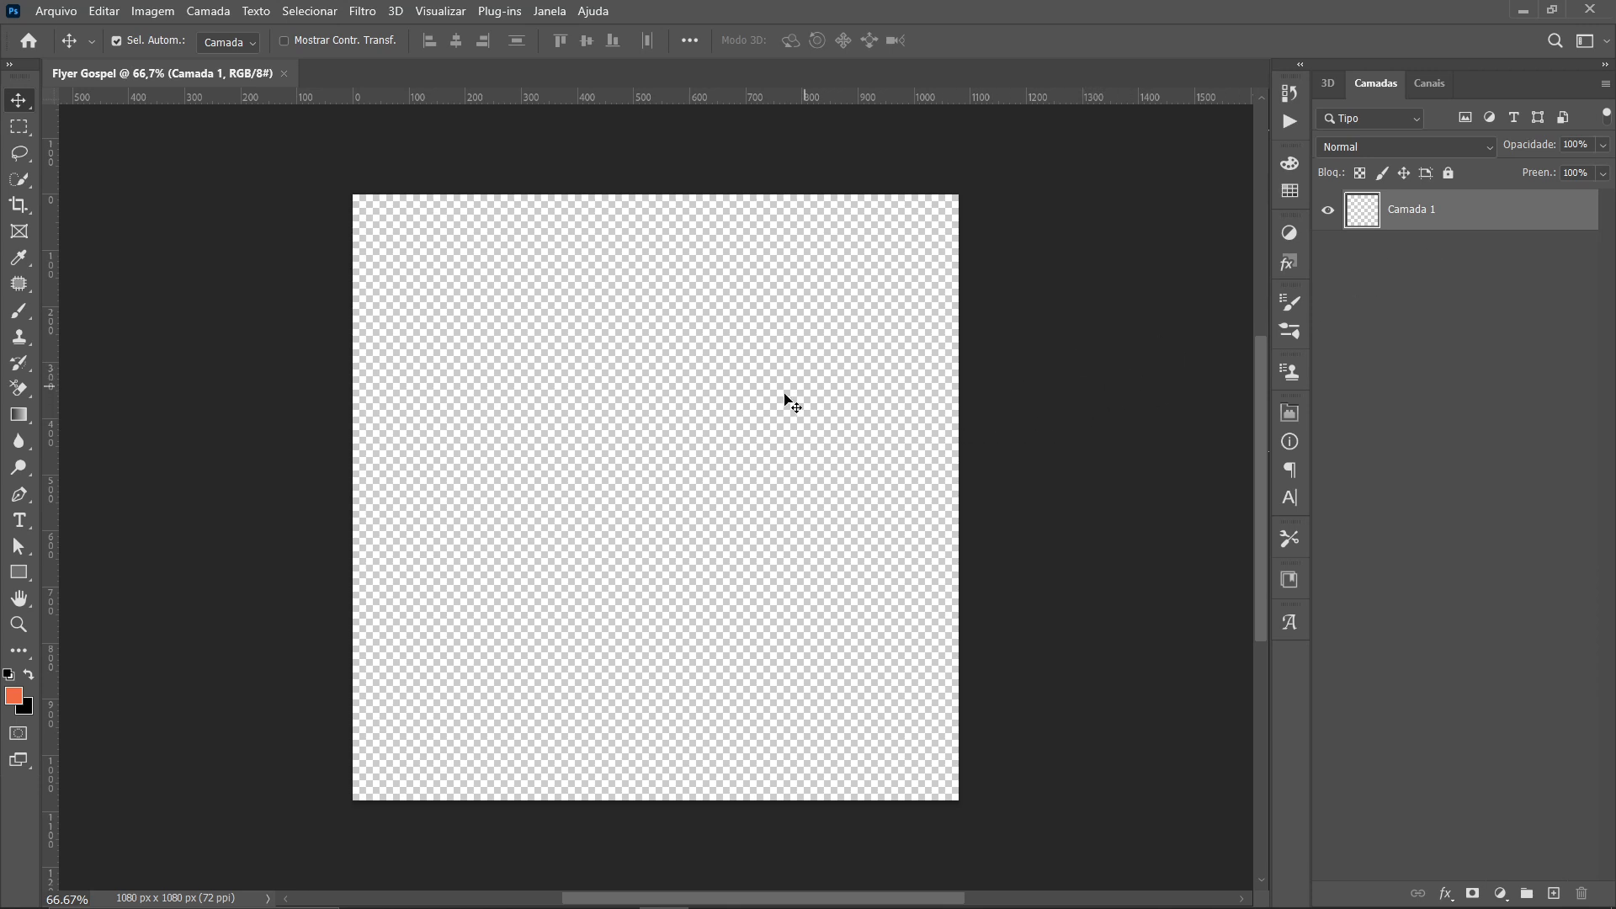
Add a Solid Color fill layer to the canvas in orange #d86b40
{"action": "scroll", "coordinate": [672, 420], "scroll_direction": "up", "scroll_amount": 1}
{"action": "scroll", "coordinate": [777, 455], "scroll_direction": "up", "scroll_amount": 1}
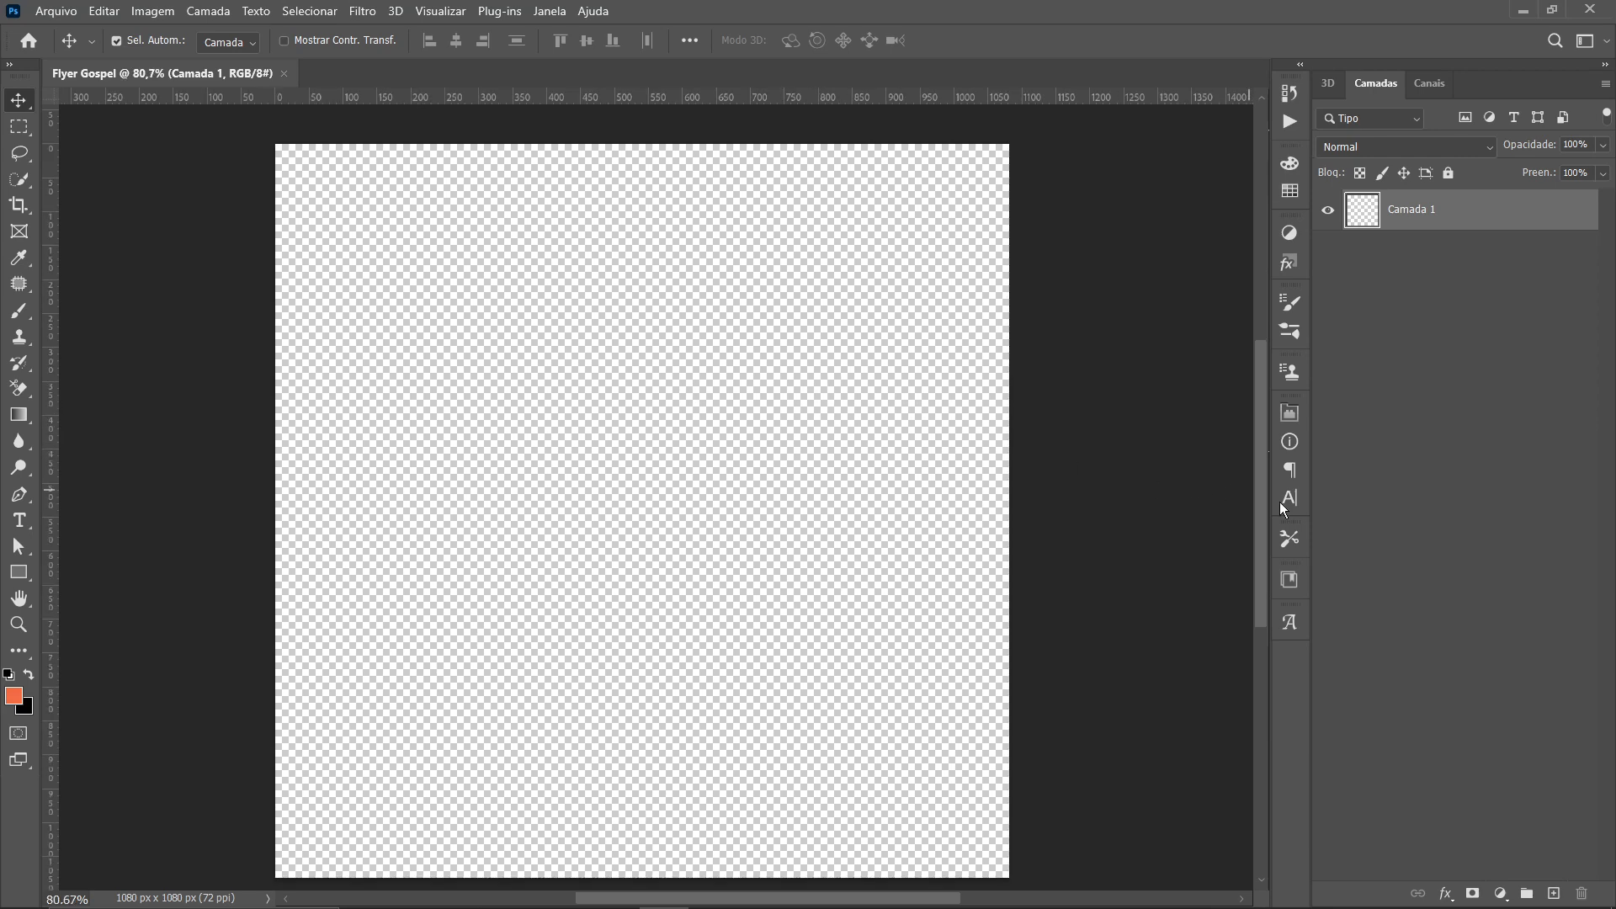
{"action": "left_click", "coordinate": [1500, 893]}
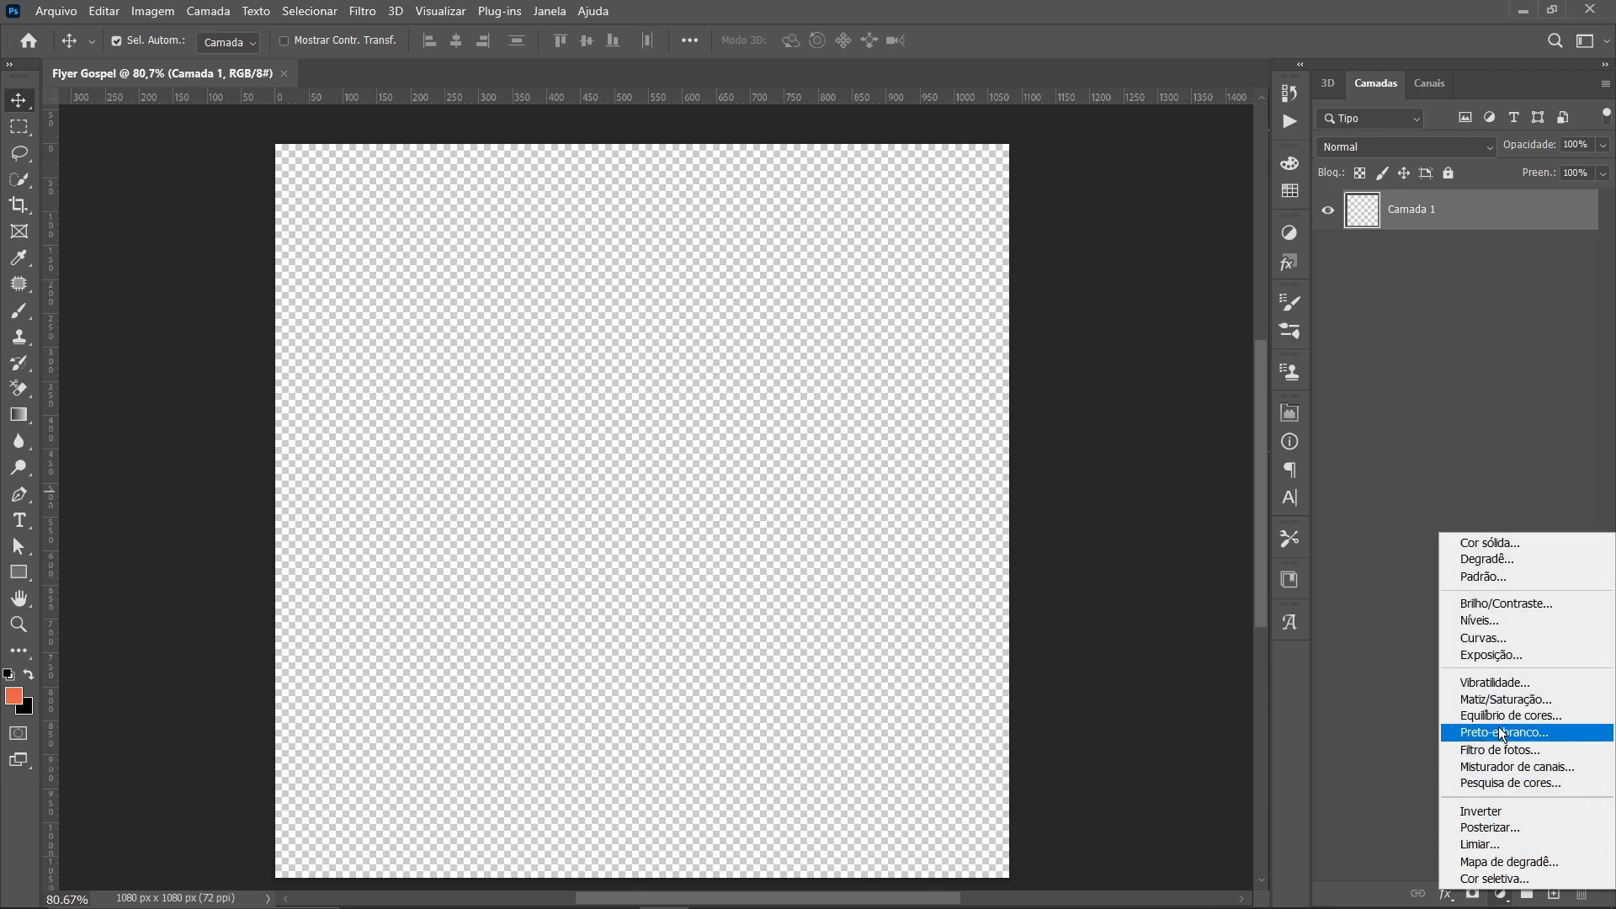
{"action": "left_click", "coordinate": [1490, 542]}
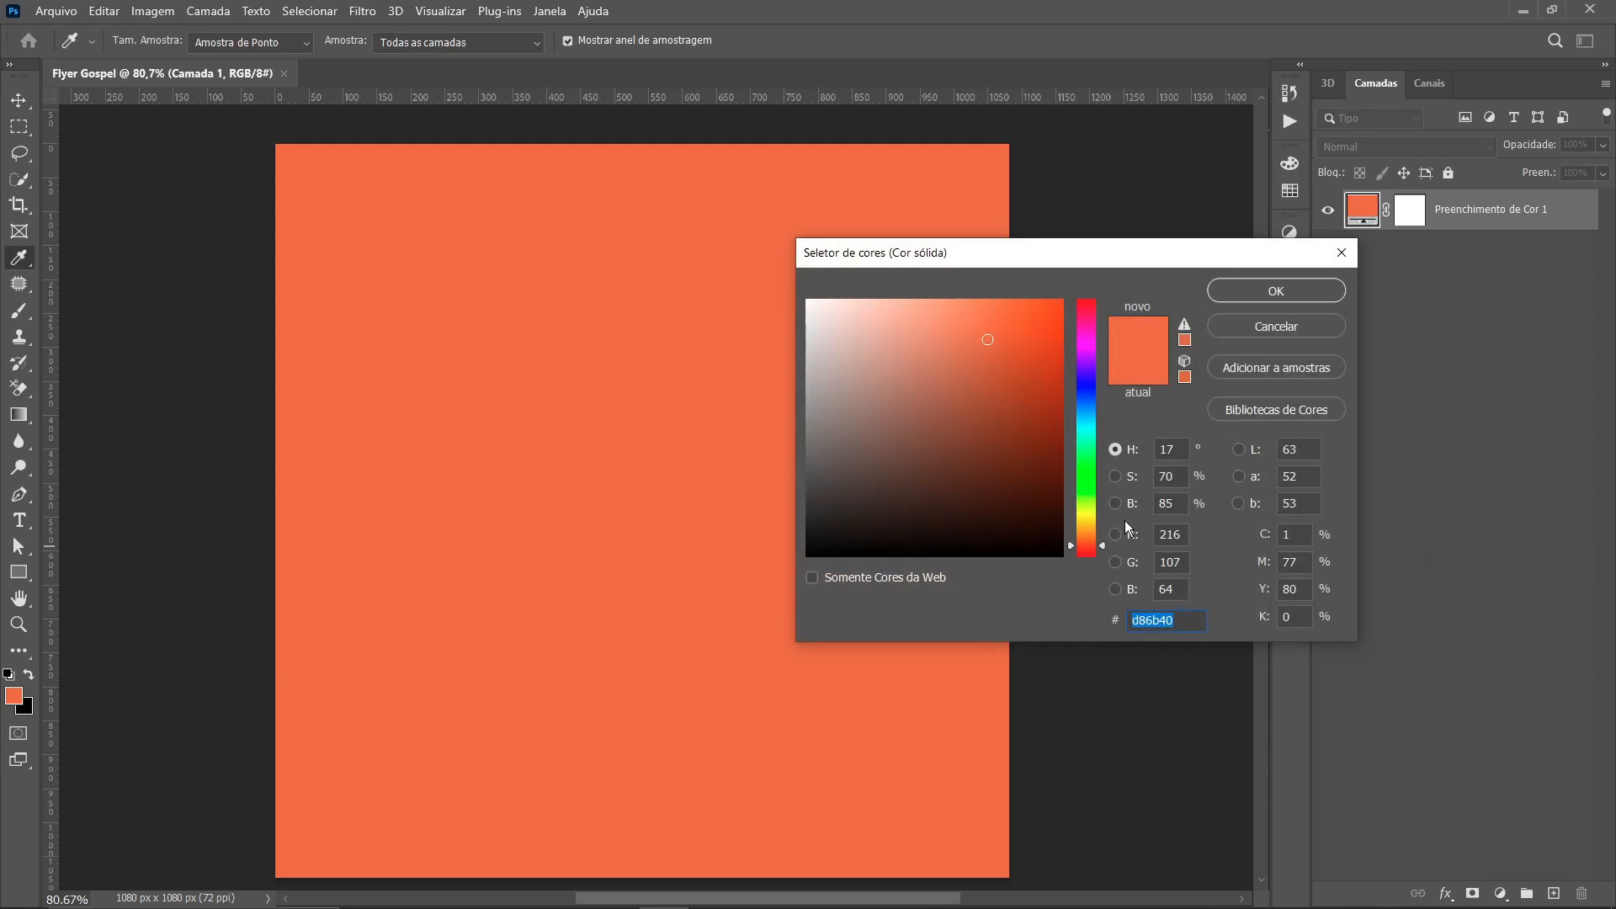
{"action": "left_click", "coordinate": [1229, 292]}
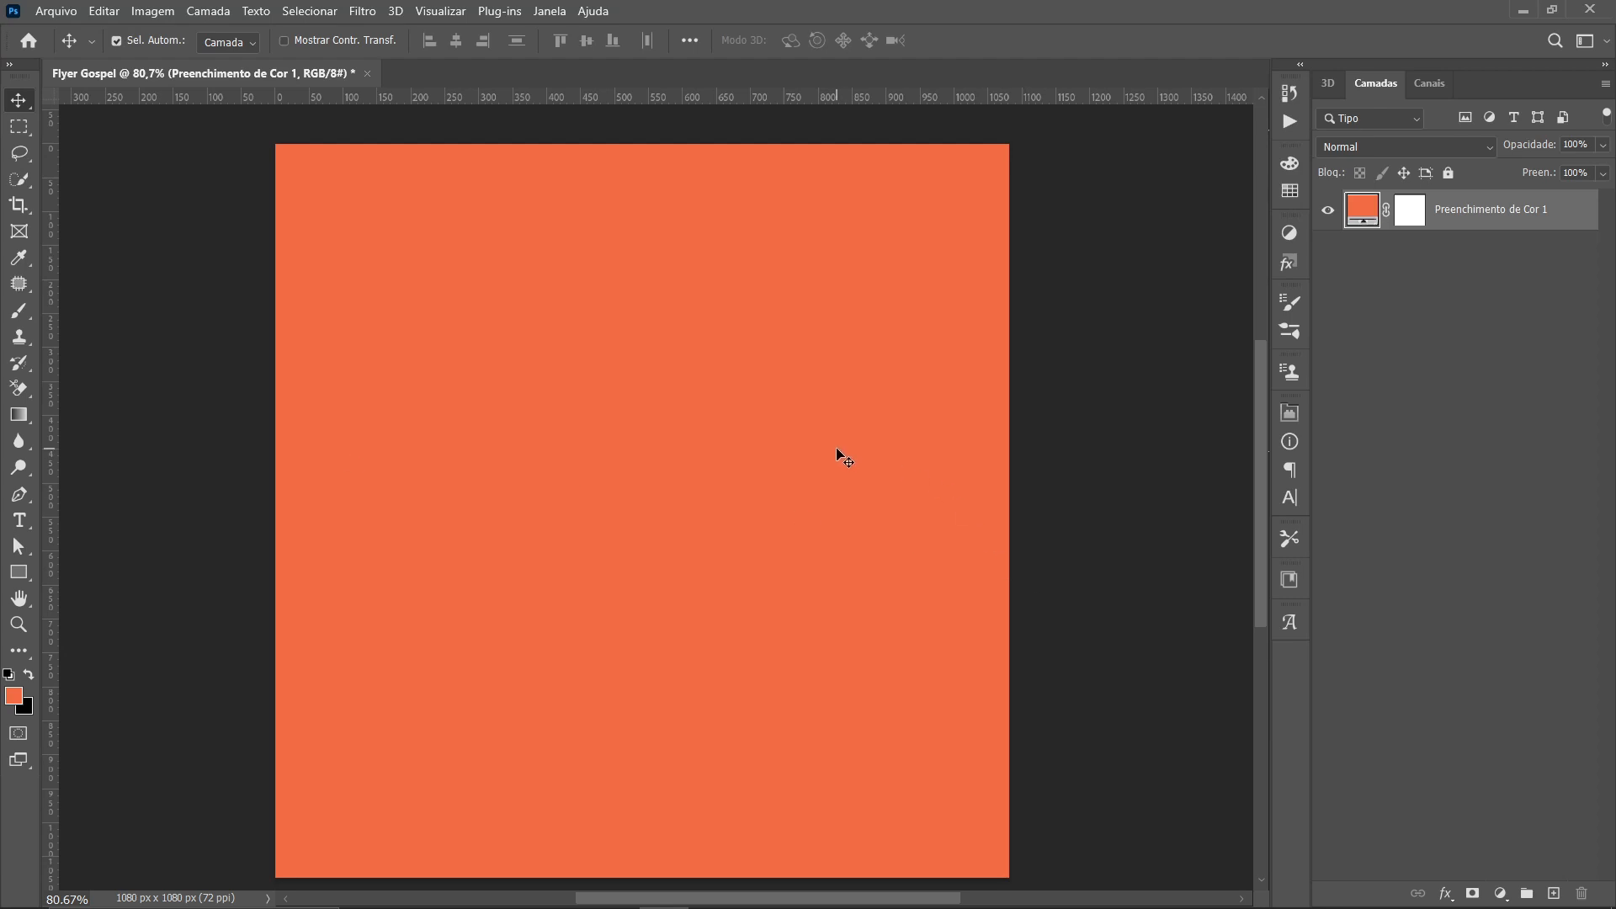
Change the solid fill layer's color to very dark green #101a17
{"action": "scroll", "coordinate": [809, 391], "scroll_direction": "down", "scroll_amount": 2}
{"action": "scroll", "coordinate": [767, 429], "scroll_direction": "up", "scroll_amount": 2}
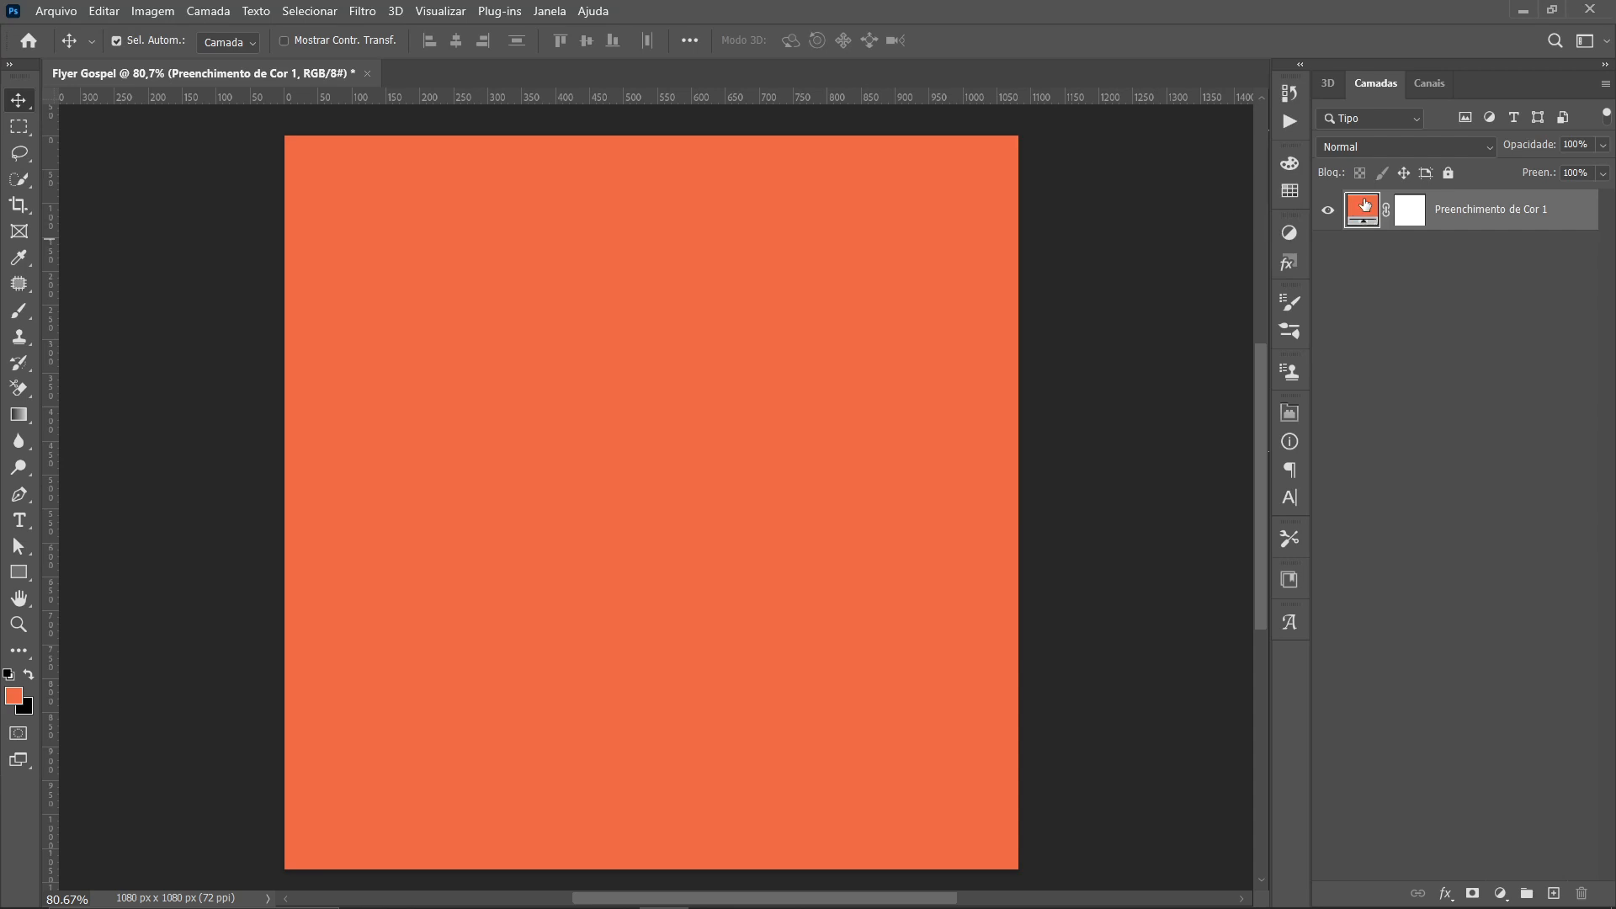
{"action": "double_click", "coordinate": [1355, 209]}
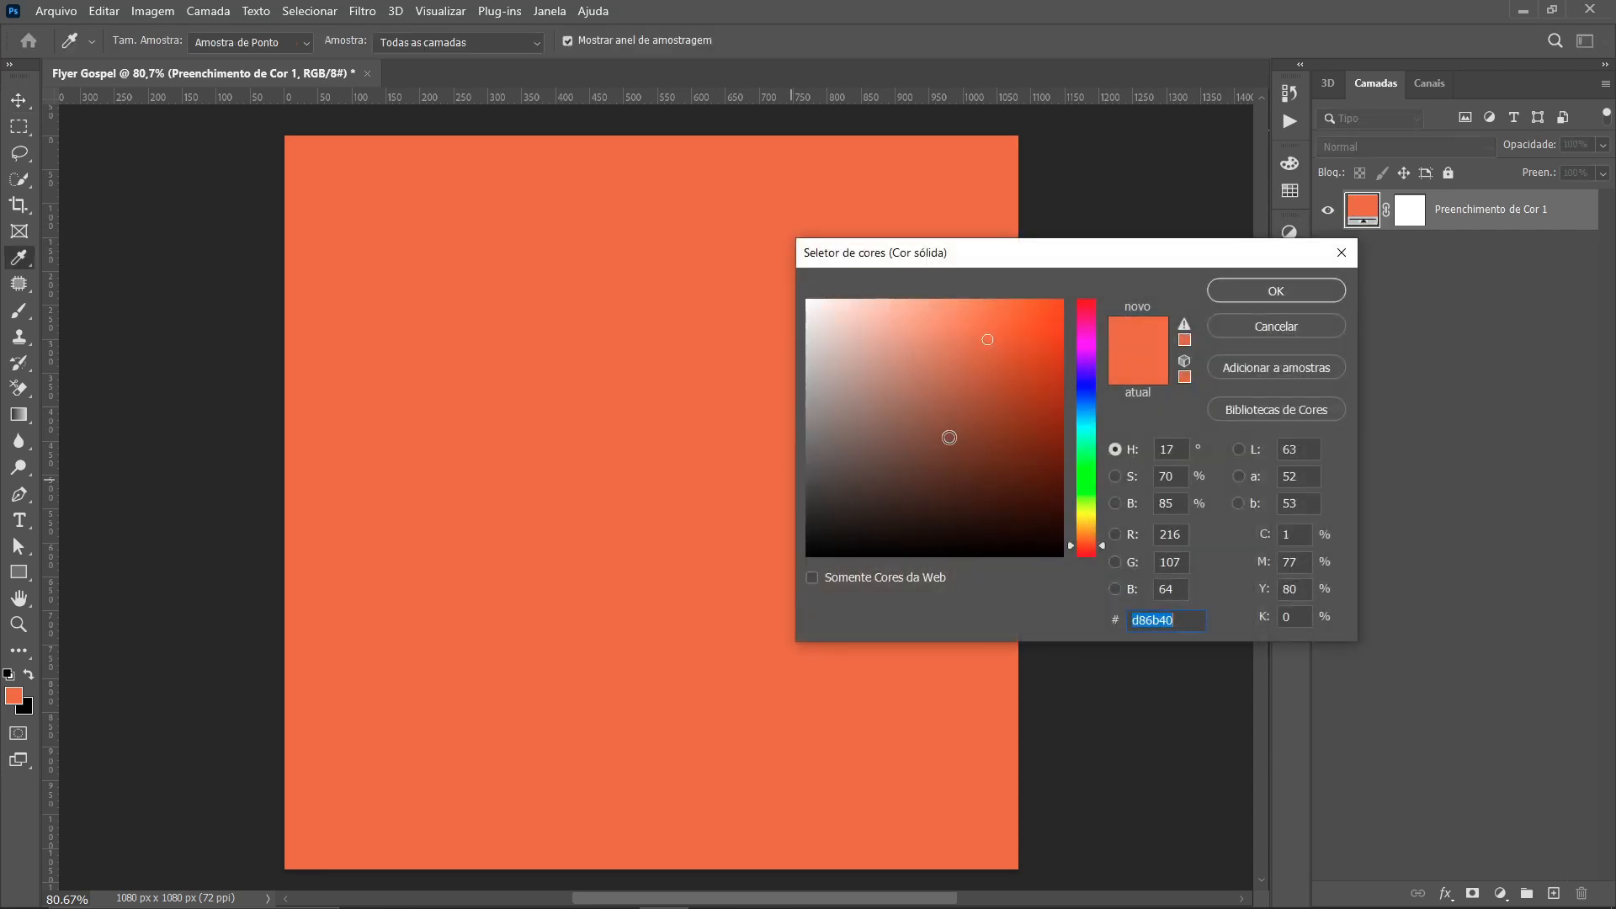
{"action": "left_click", "coordinate": [1086, 539]}
{"action": "mouse_move", "coordinate": [1087, 540]}
{"action": "left_mouse_down"}
{"action": "mouse_move", "coordinate": [1086, 425]}
{"action": "mouse_move", "coordinate": [1087, 441]}
{"action": "mouse_move", "coordinate": [999, 451]}
{"action": "mouse_move", "coordinate": [974, 494]}
{"action": "mouse_move", "coordinate": [910, 531]}
{"action": "left_mouse_up"}
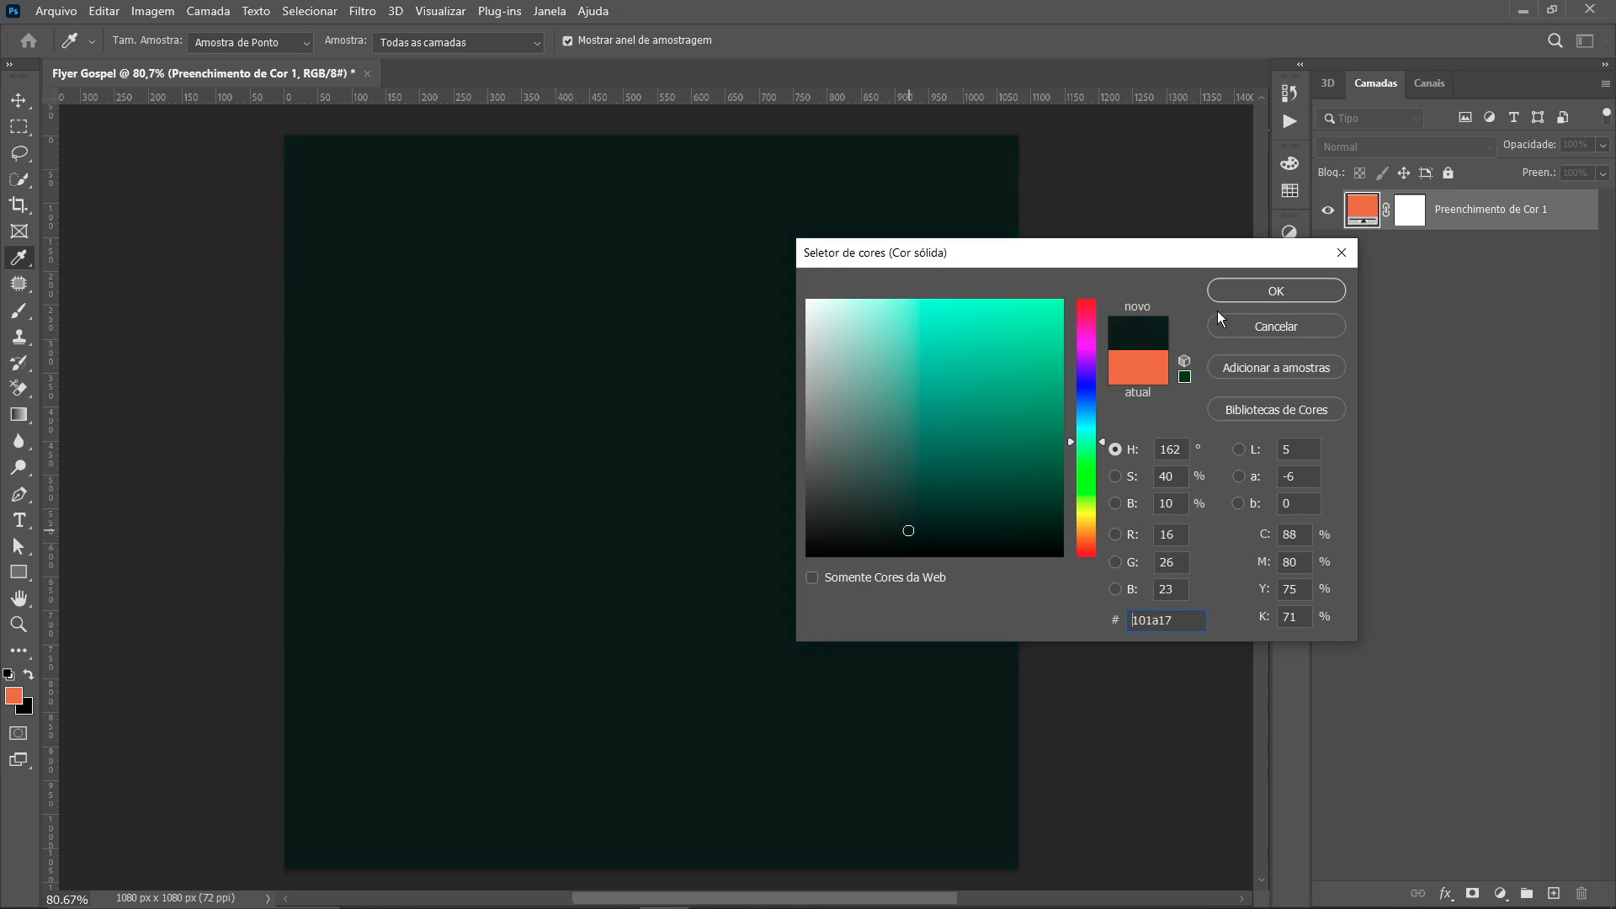
{"action": "left_click", "coordinate": [1226, 292]}
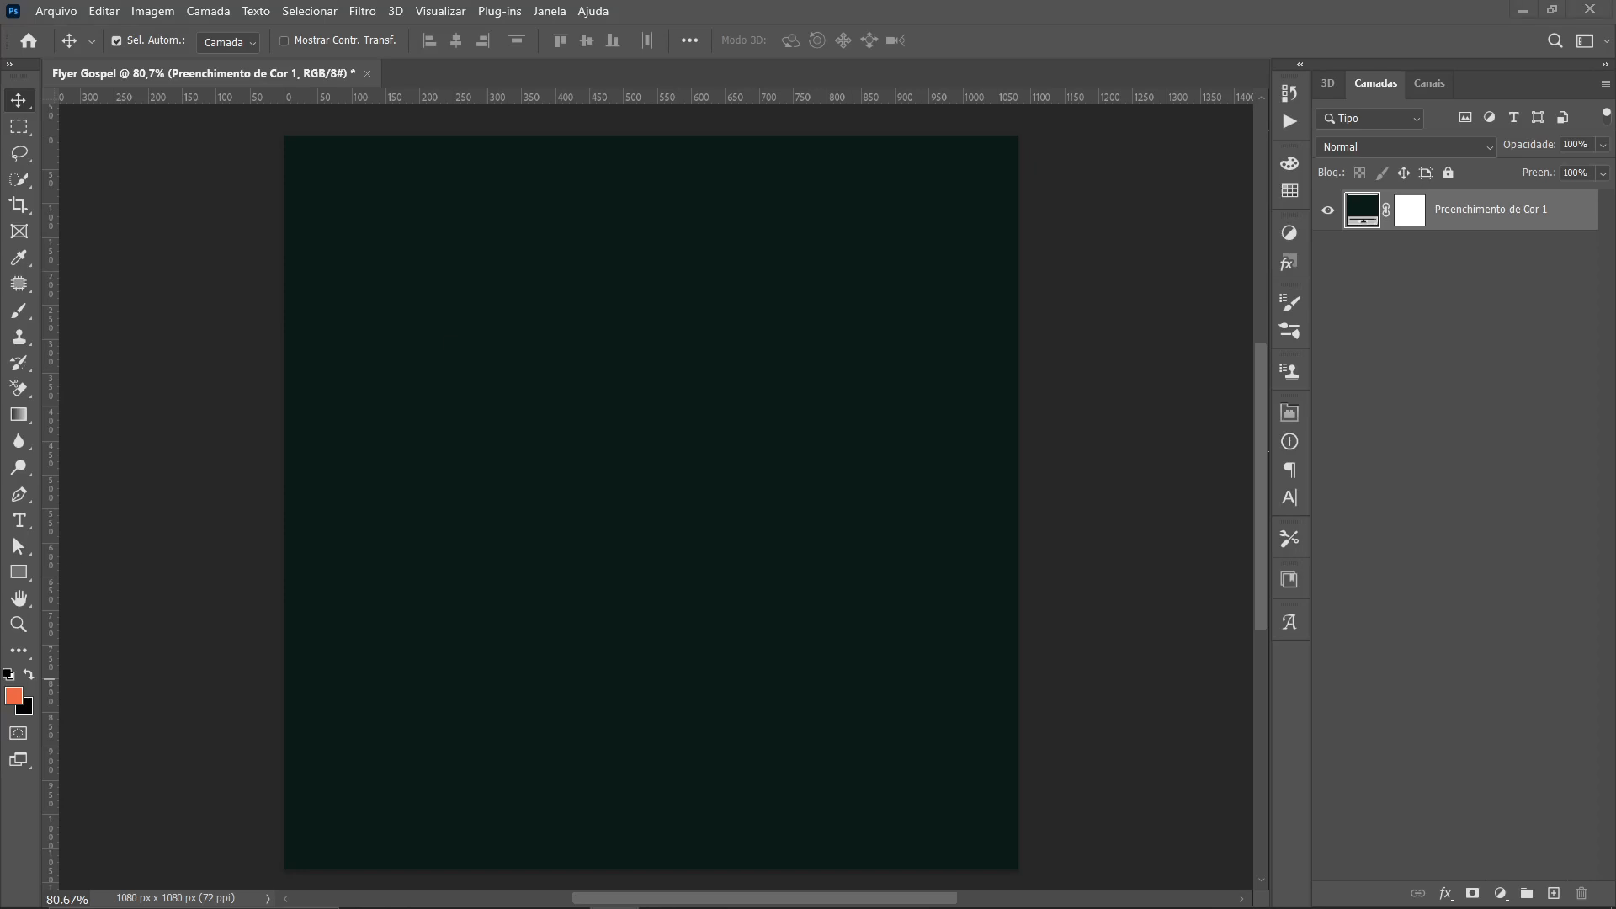
Place the concert crowd photo flyer (1) in the document and scale it to about 242% so it covers the canvas
{"action": "left_click_drag", "start_coordinate": [4, 724], "coordinate": [733, 674]}
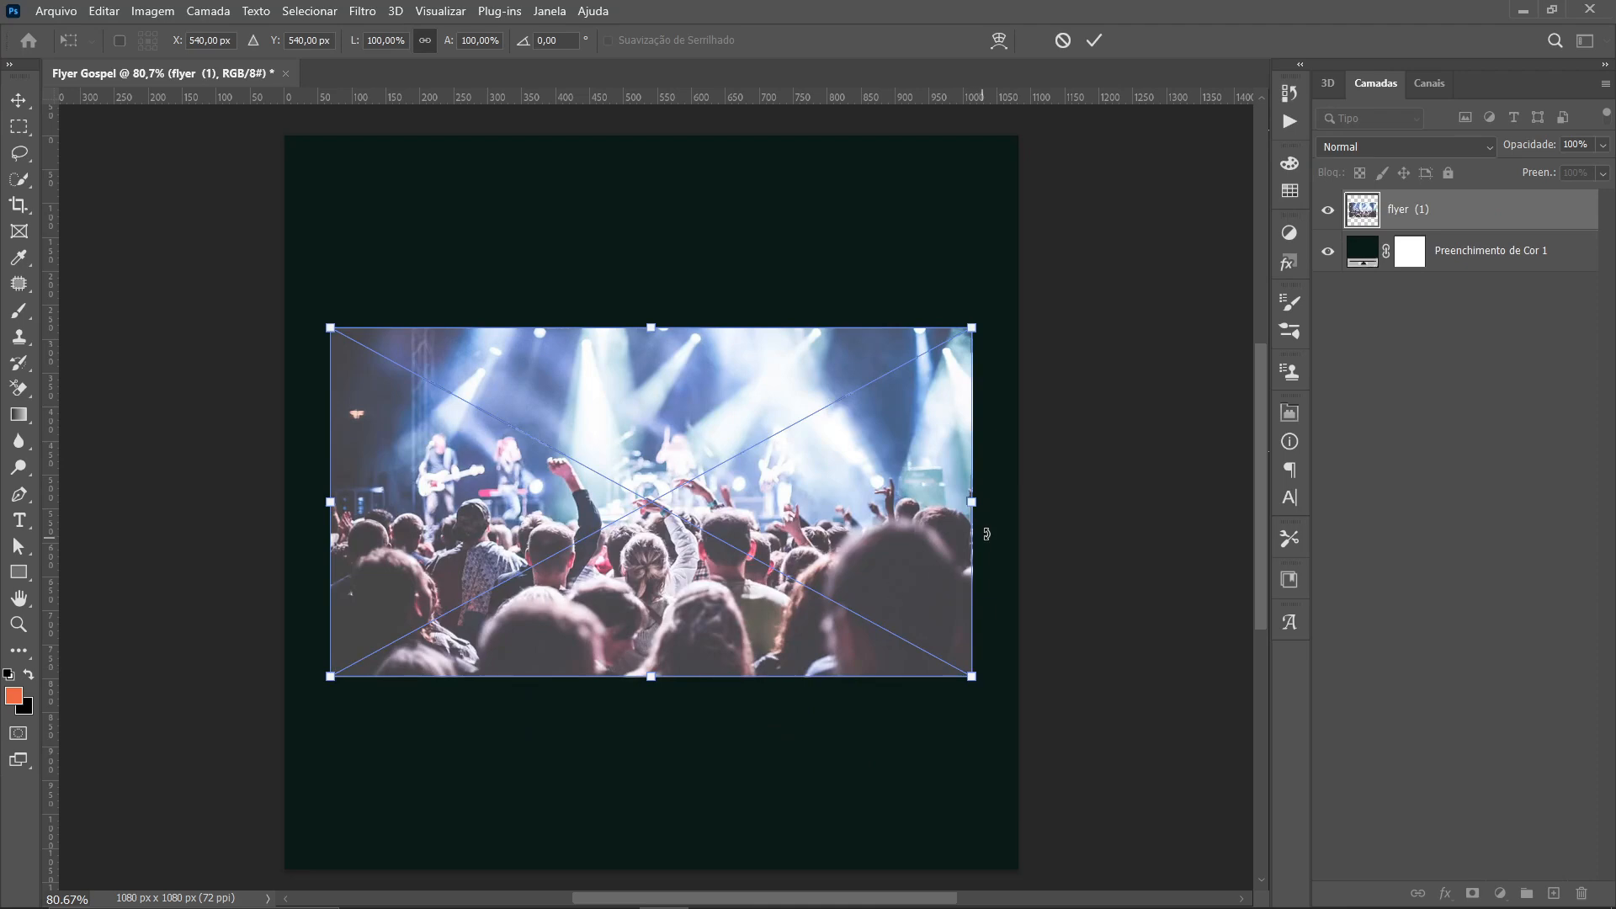
{"action": "left_click_drag", "start_coordinate": [986, 534], "coordinate": [1169, 553]}
{"action": "scroll", "coordinate": [1001, 598], "scroll_direction": "down", "scroll_amount": 3}
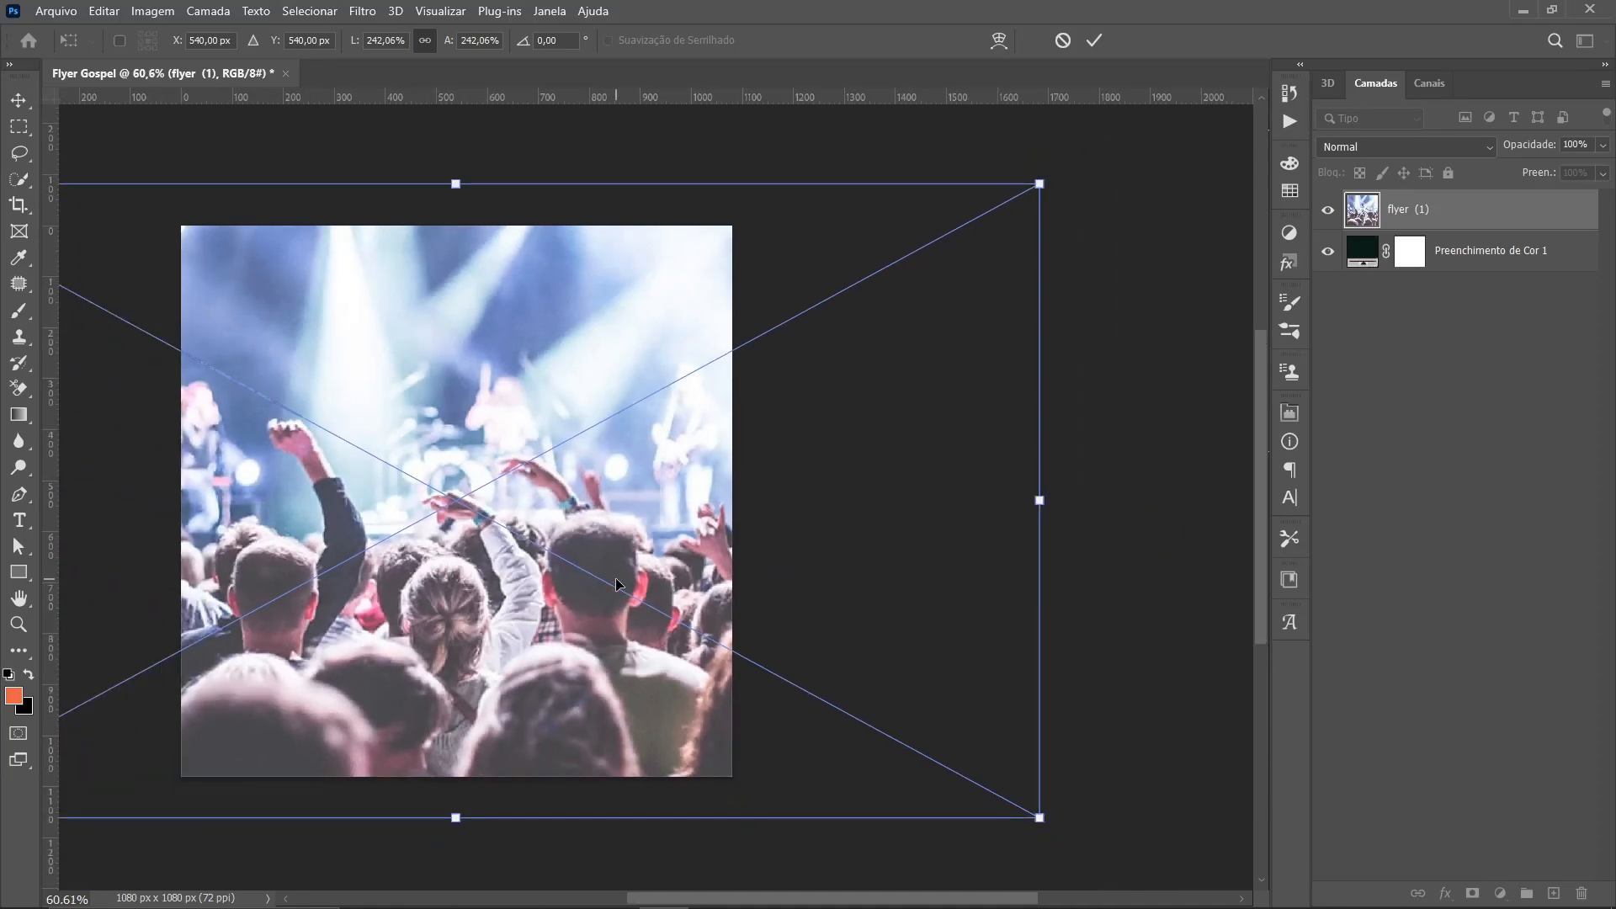
{"action": "key", "text": "Return"}
{"action": "key", "text": "ctrl+0"}
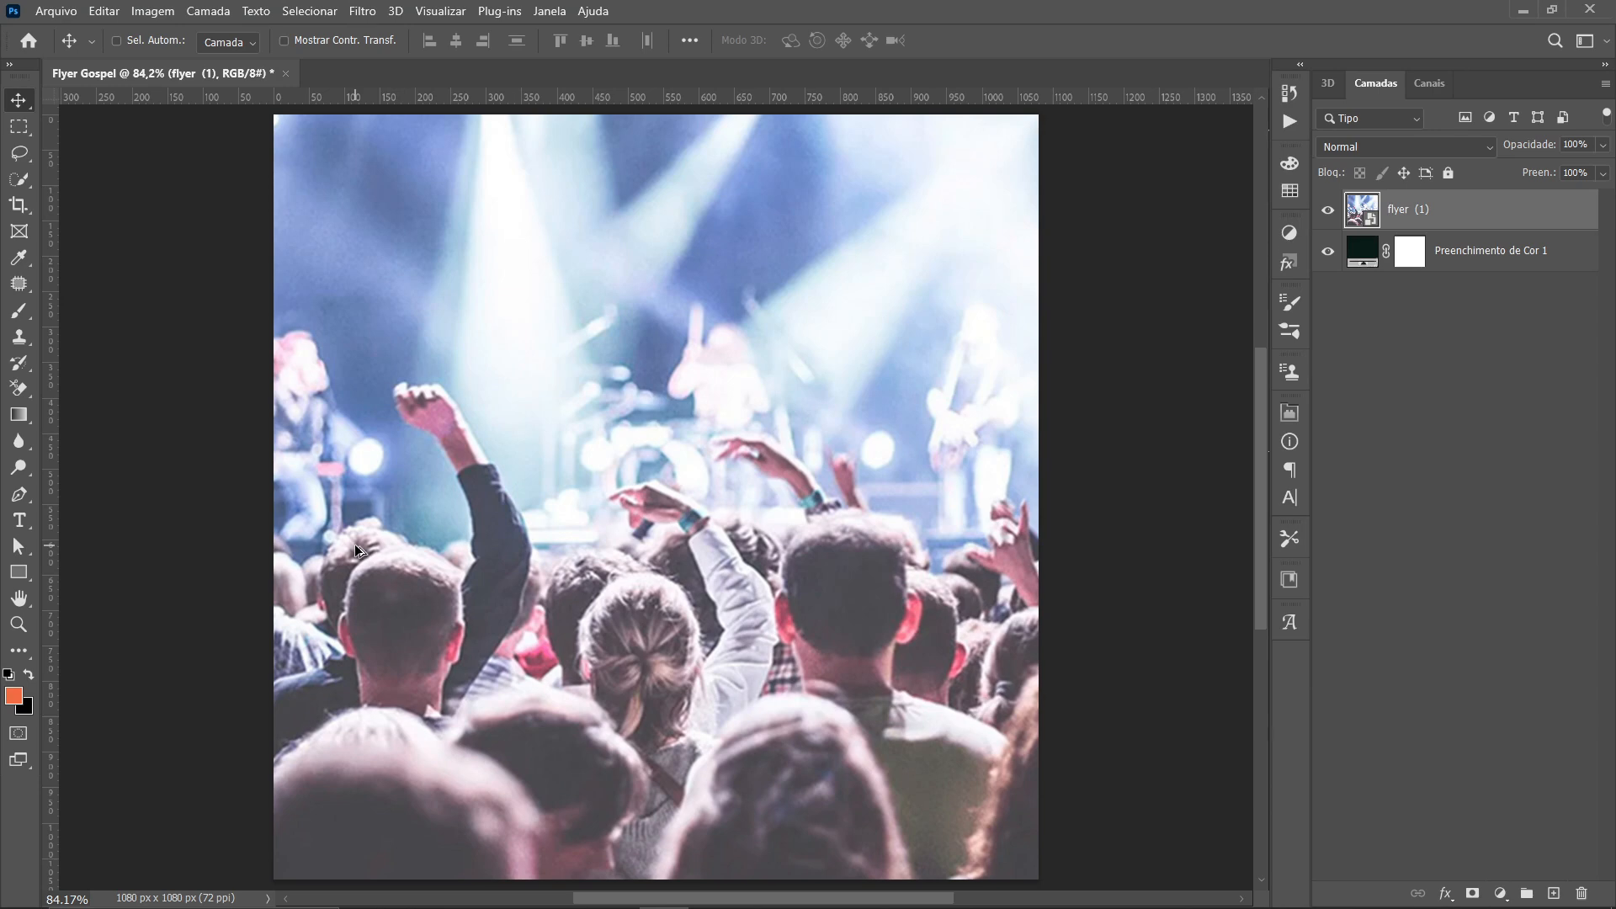
Convert the flyer (1) photo to black and white with the Padrão preset and set its layer opacity to 1%
{"action": "key", "text": "ctrl+alt+shift+b"}
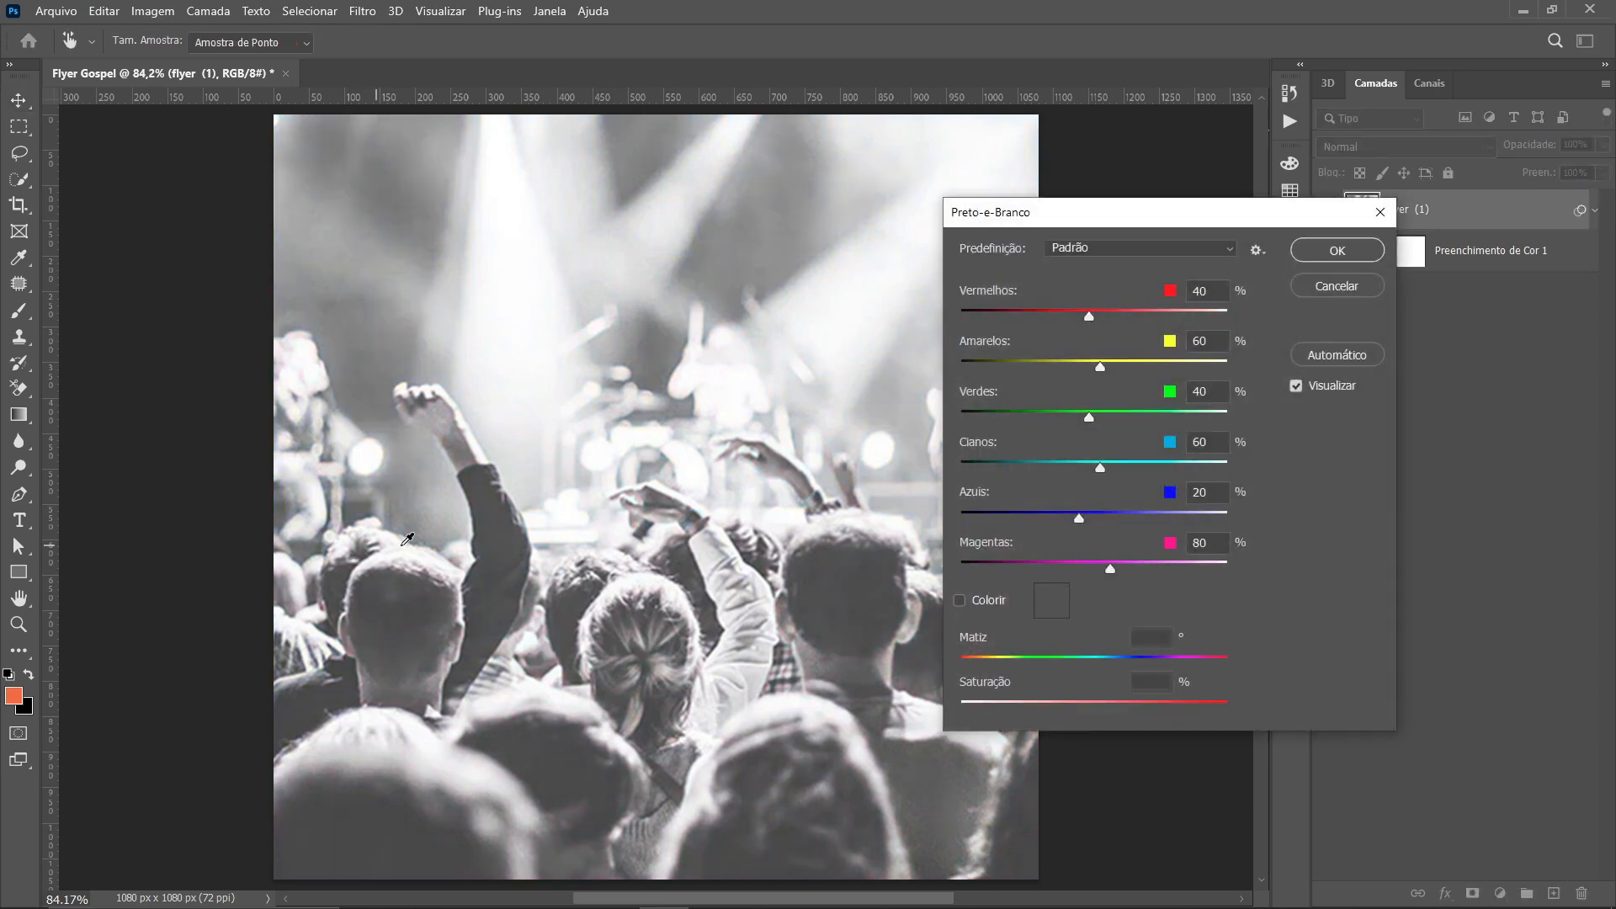
{"action": "left_click", "coordinate": [1311, 250]}
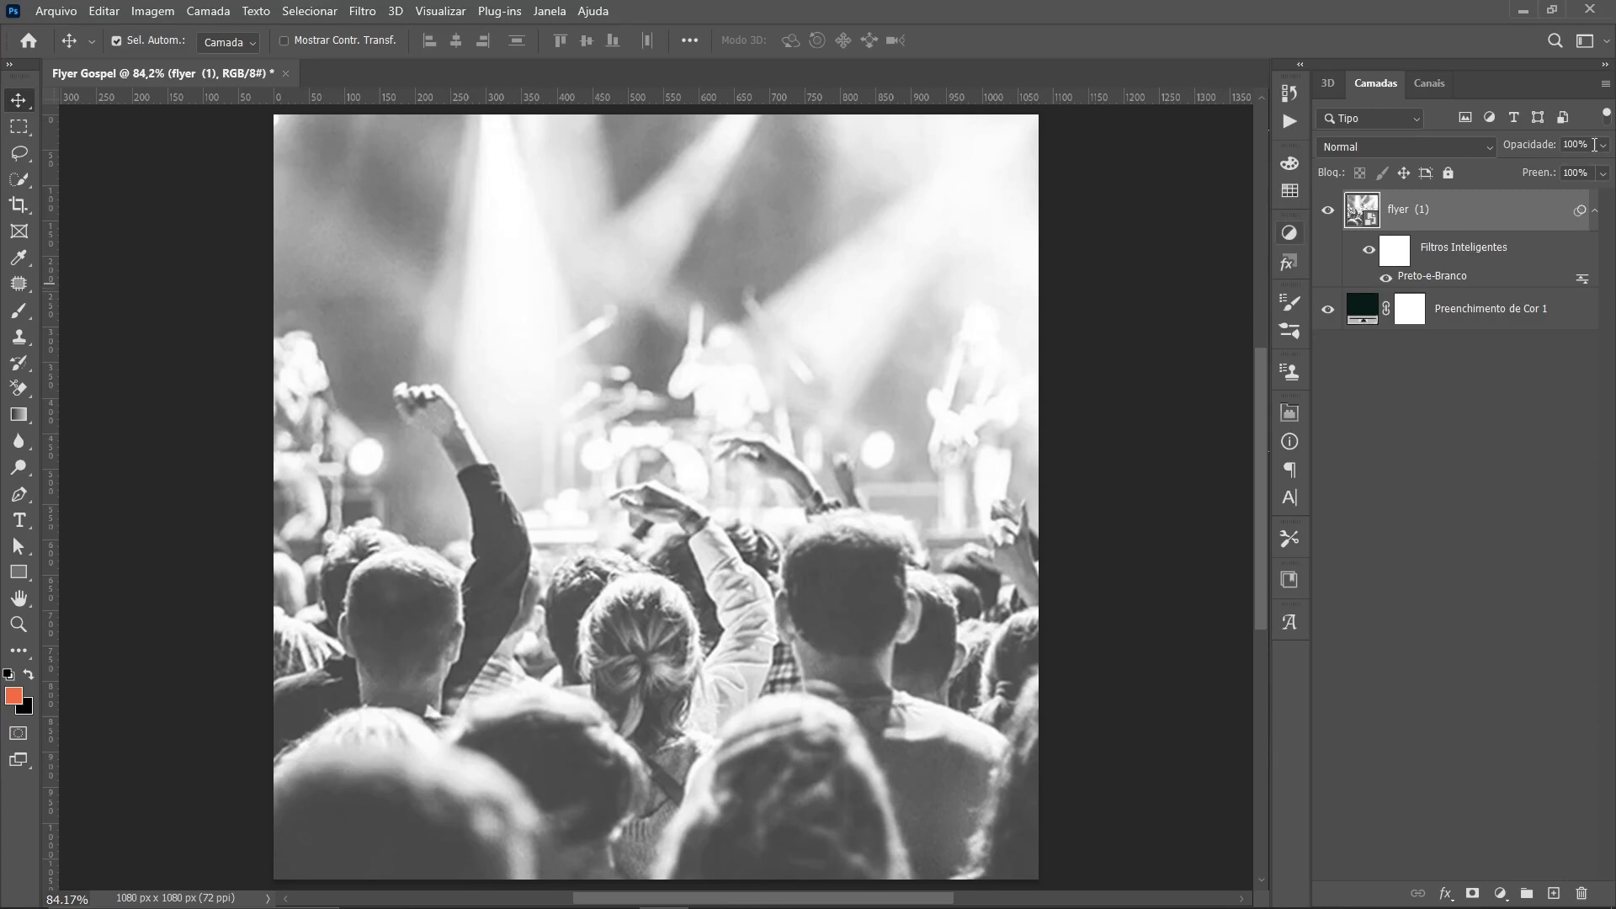
{"action": "left_click", "coordinate": [1602, 145]}
{"action": "left_click_drag", "start_coordinate": [1534, 211], "coordinate": [1515, 215]}
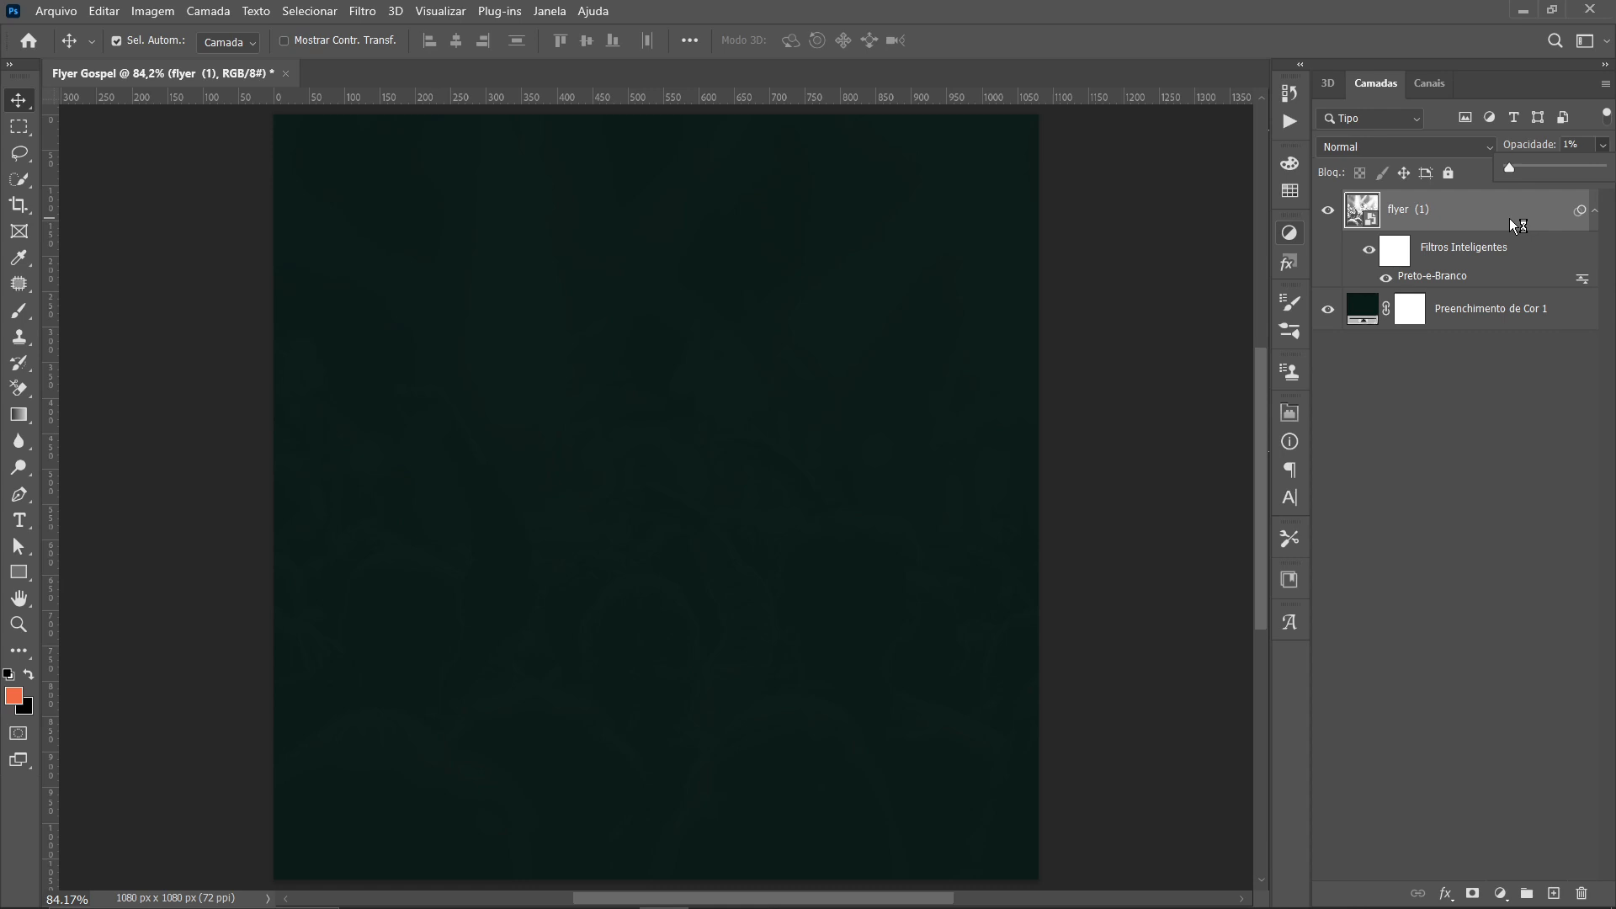
{"action": "left_click_drag", "start_coordinate": [1511, 219], "coordinate": [1511, 220]}
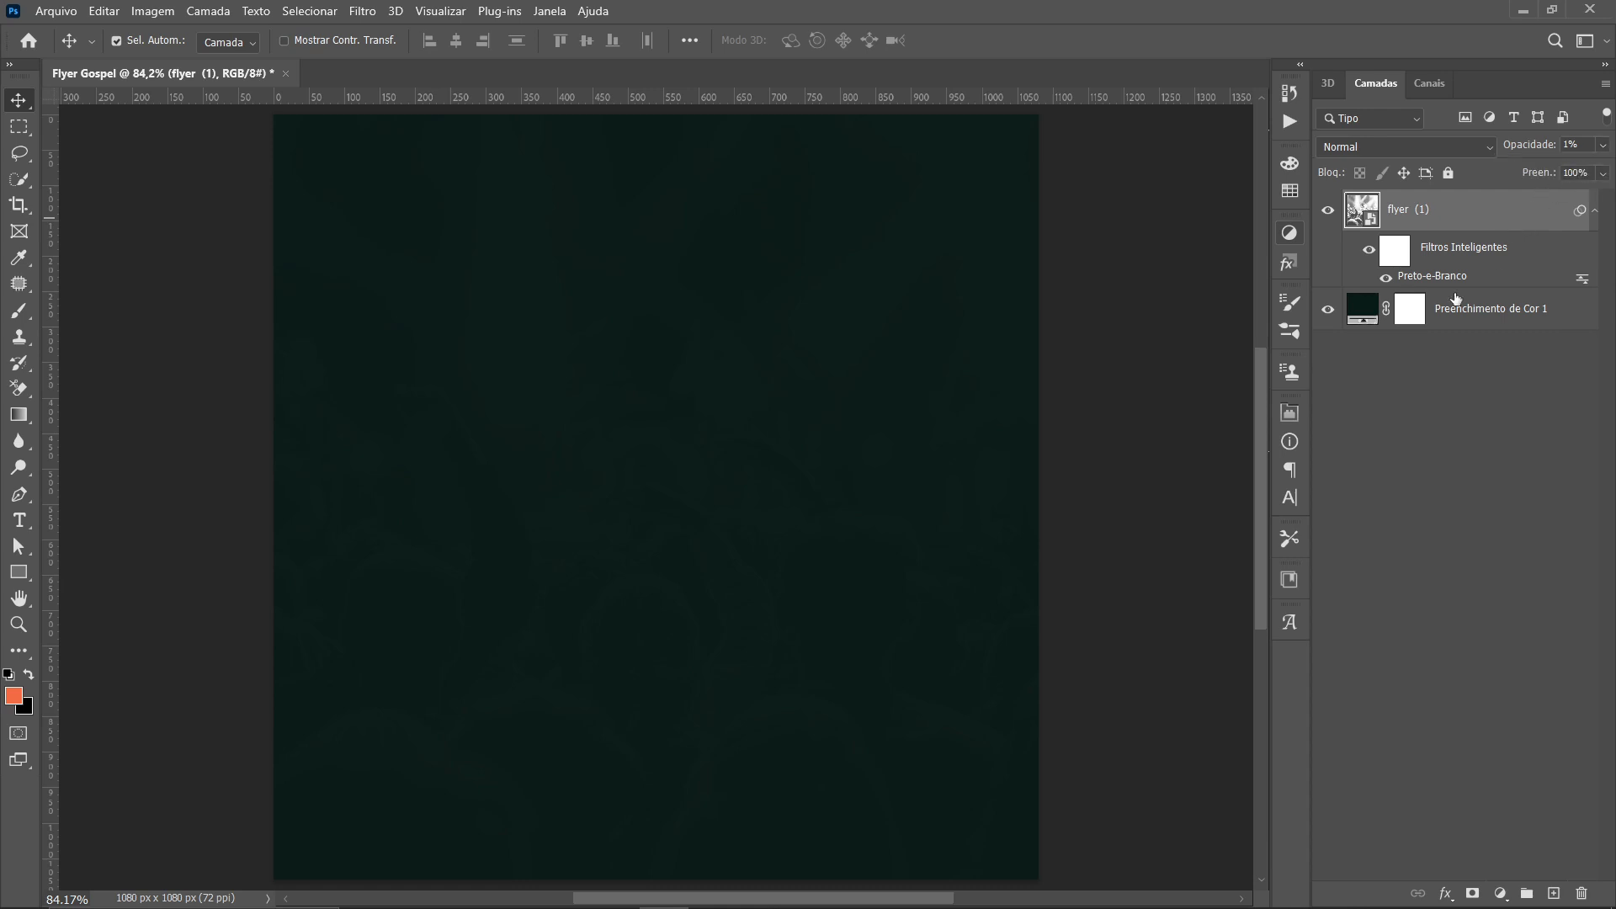
{"action": "left_click", "coordinate": [1127, 476]}
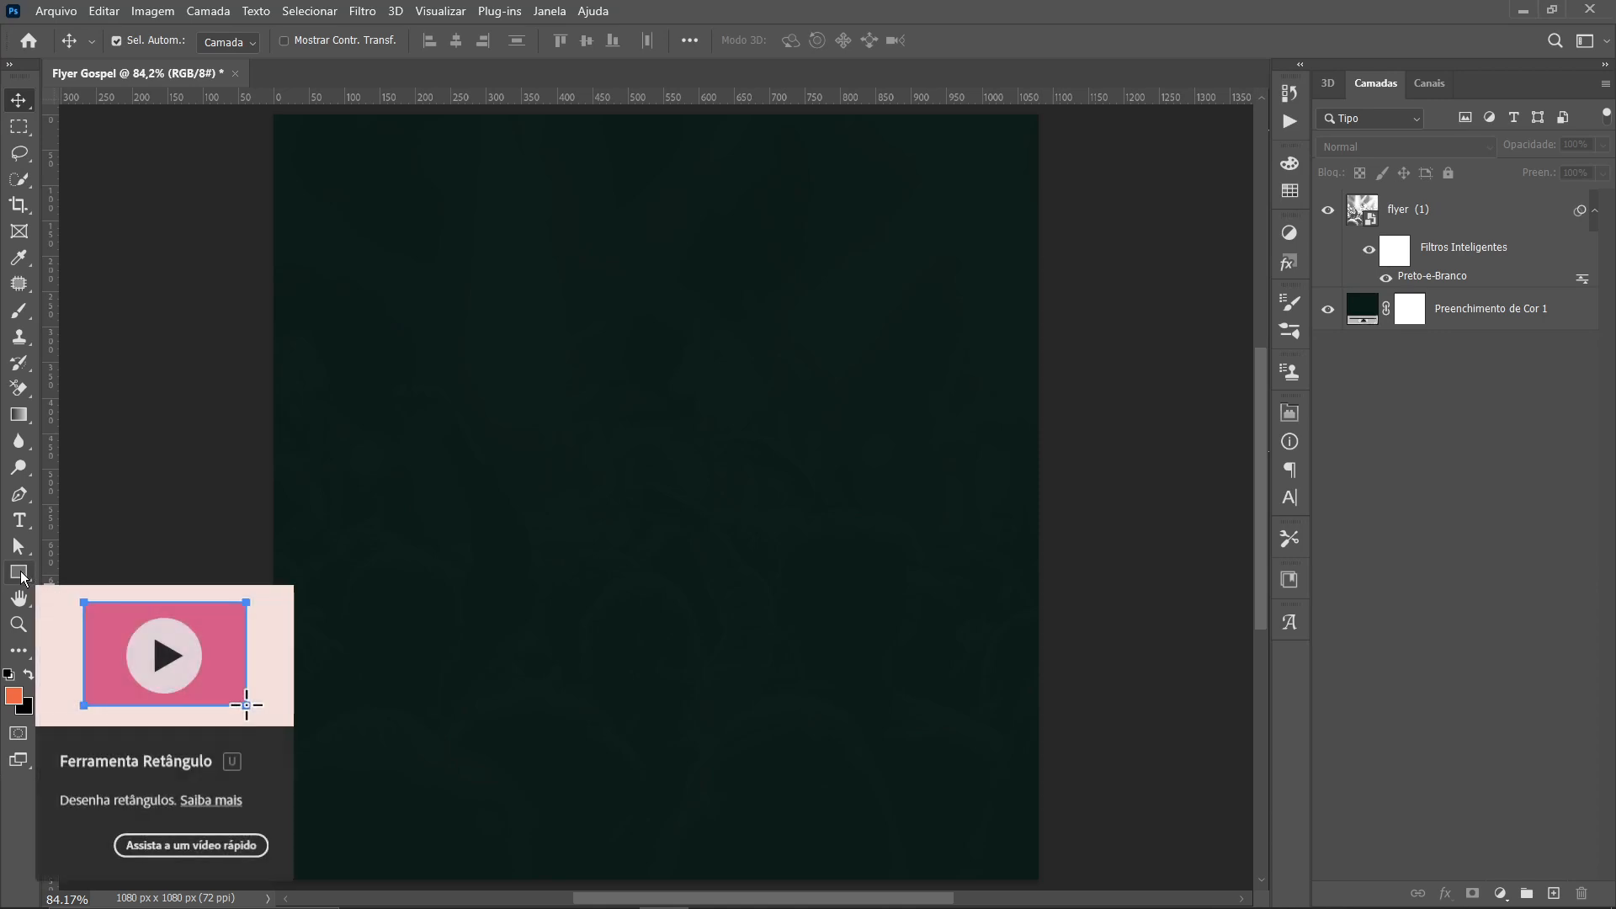
Draw an orange rectangle about 1038 by 1089 px over the canvas, leaving a narrow strip along the canvas's left edge
{"action": "left_click", "coordinate": [22, 574]}
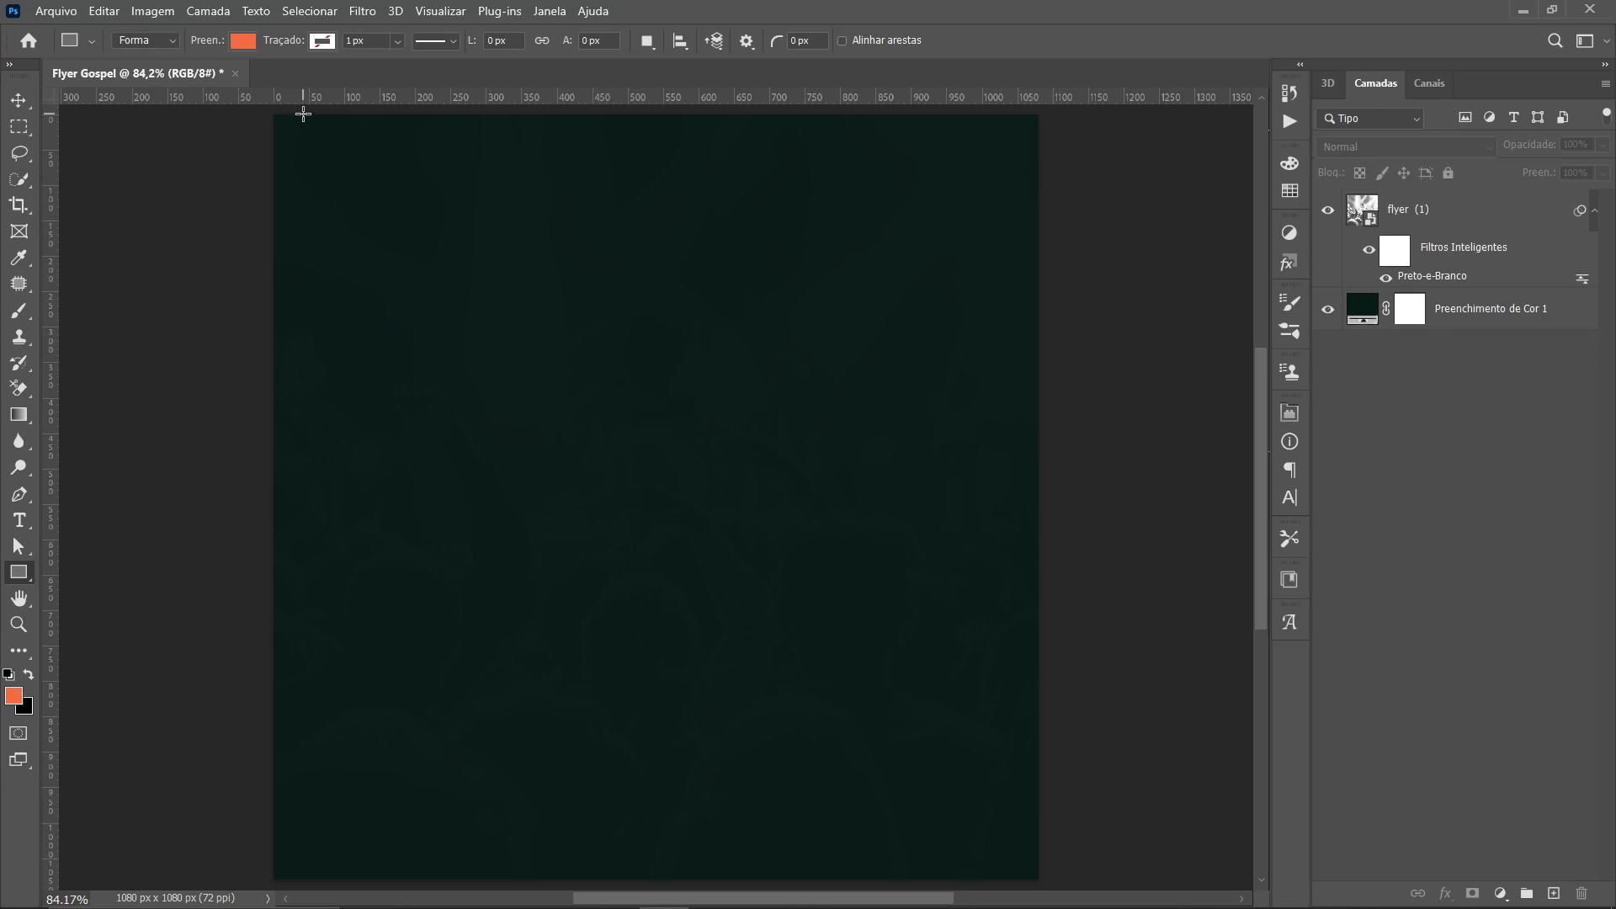
{"action": "mouse_move", "coordinate": [304, 114]}
{"action": "left_mouse_down"}
{"action": "mouse_move", "coordinate": [354, 216]}
{"action": "mouse_move", "coordinate": [858, 736]}
{"action": "mouse_move", "coordinate": [999, 804]}
{"action": "mouse_move", "coordinate": [1038, 883]}
{"action": "left_mouse_up"}
{"action": "key", "text": "v"}
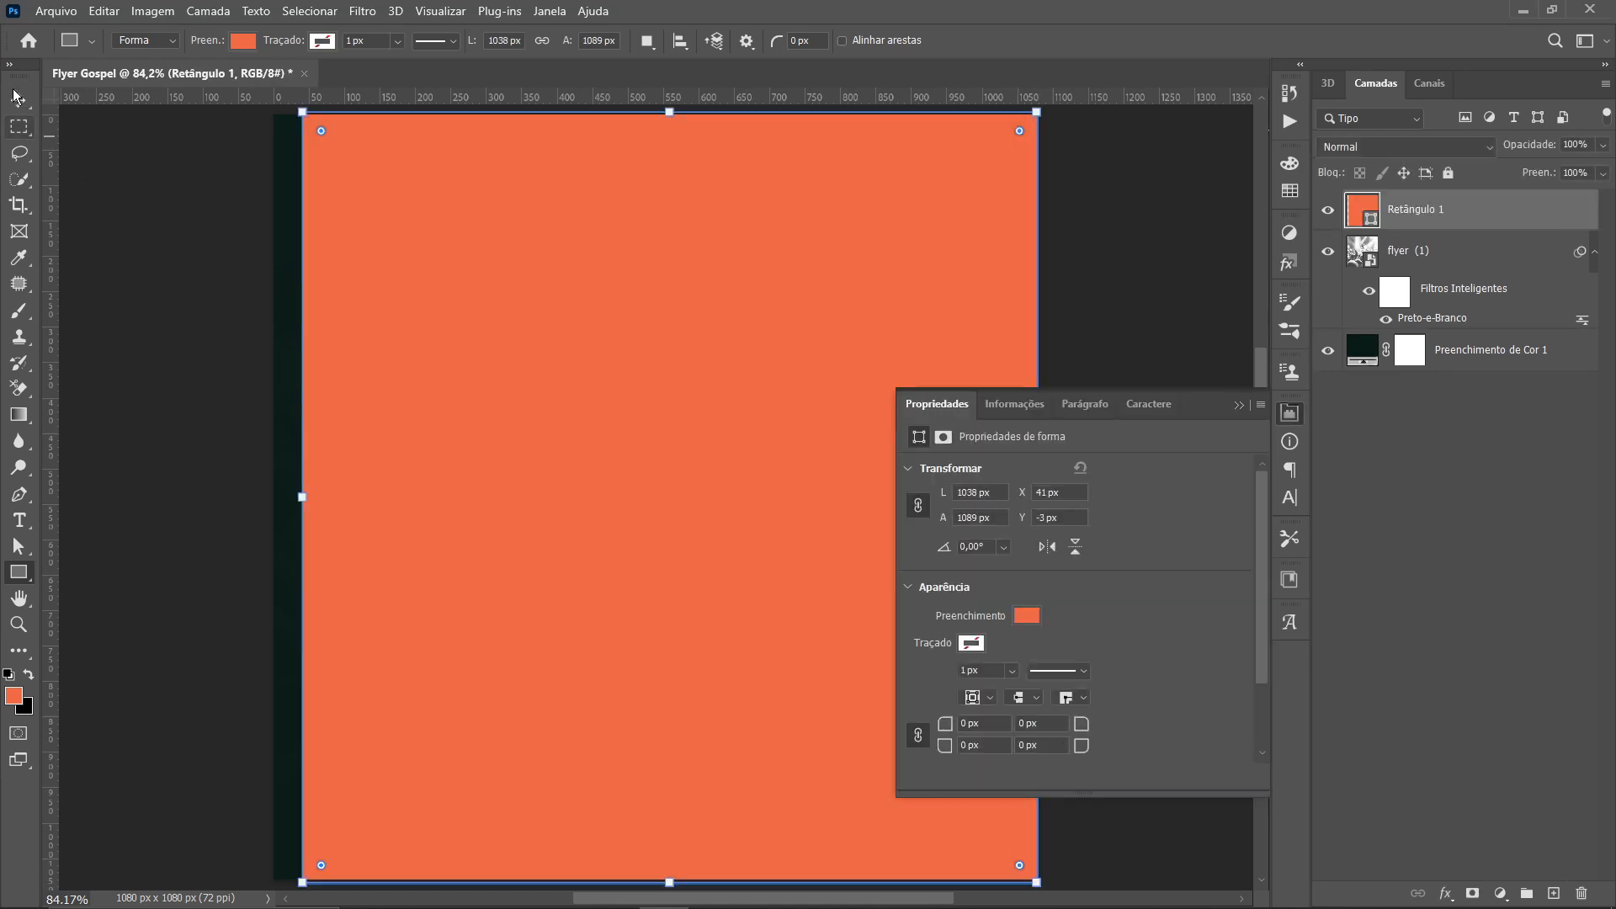
{"action": "left_click", "coordinate": [1289, 412]}
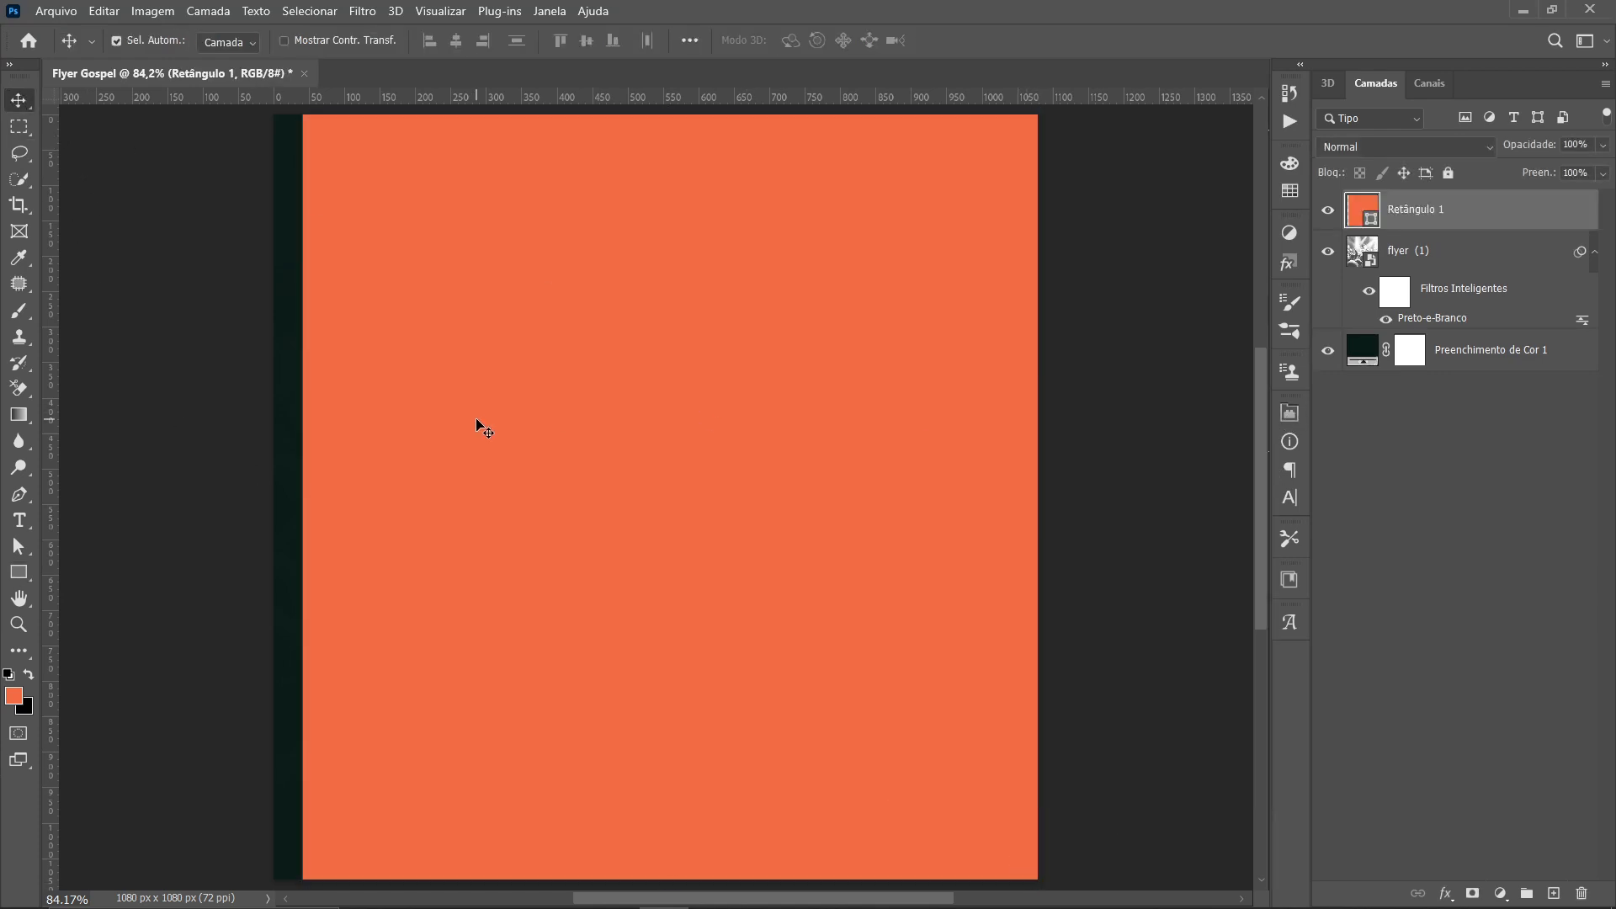
Transform the rectangle to about 85.84% width and 103.95% height, centered on the canvas with equal dark strips on both sides
{"action": "key", "text": "ctrl"}
{"action": "key", "text": "ctrl+t"}
{"action": "left_click_drag", "start_coordinate": [313, 501], "coordinate": [283, 500]}
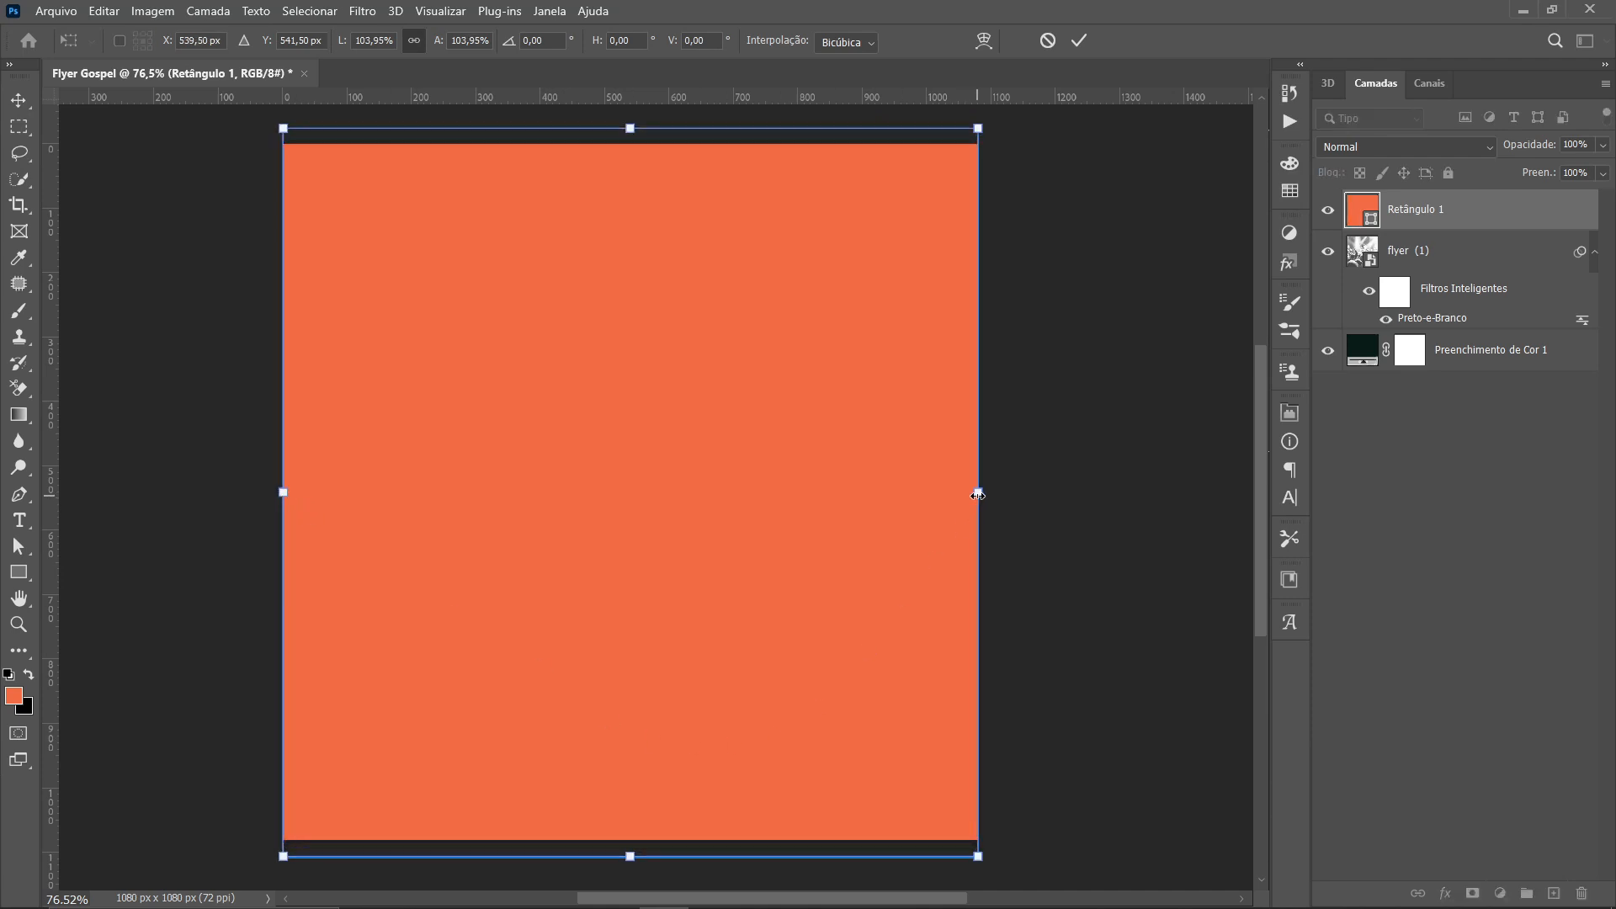
{"action": "left_click_drag", "start_coordinate": [976, 504], "coordinate": [917, 512]}
{"action": "key", "text": "Return"}
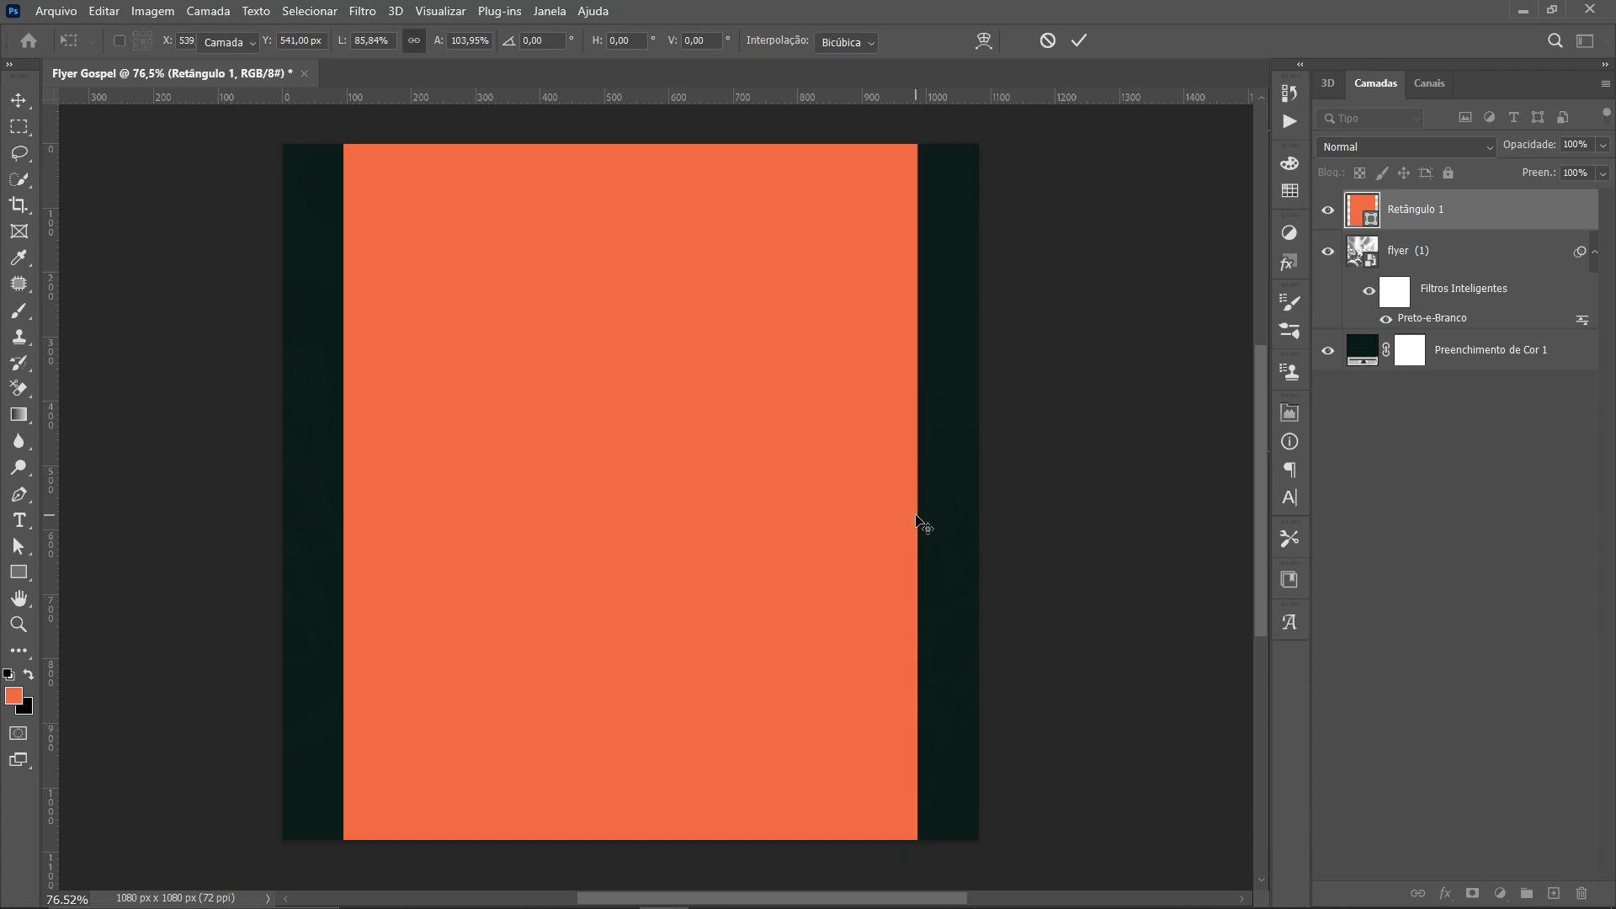
Change the rectangle's fill color to white #ffffff and deselect its layer
{"action": "double_click", "coordinate": [1368, 220]}
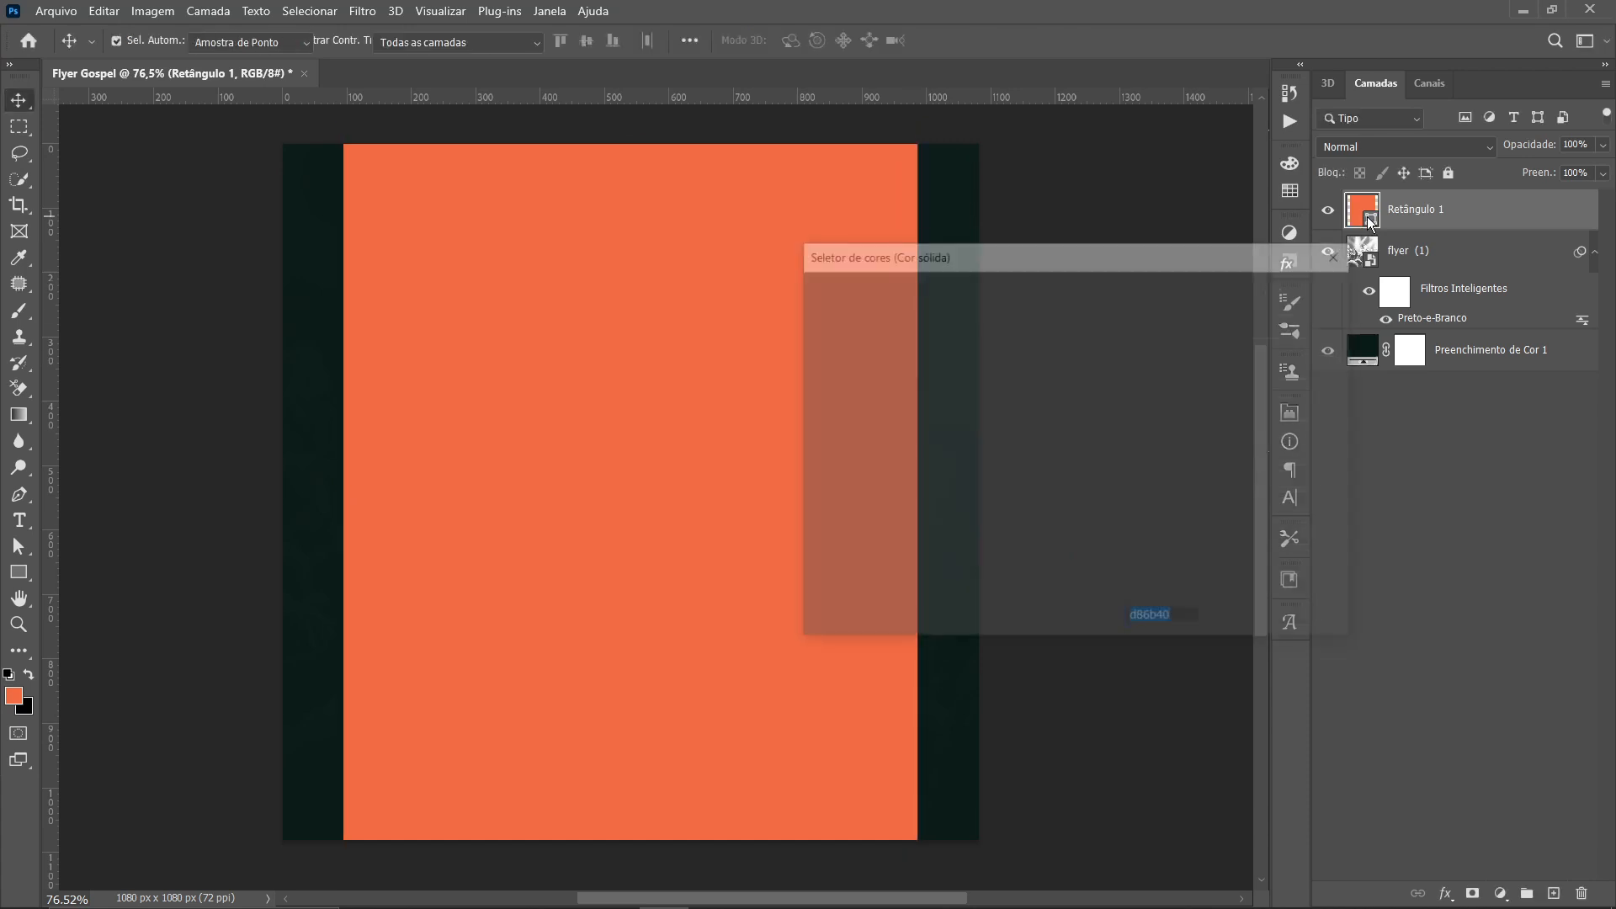
{"action": "type", "text": "ffffff"}
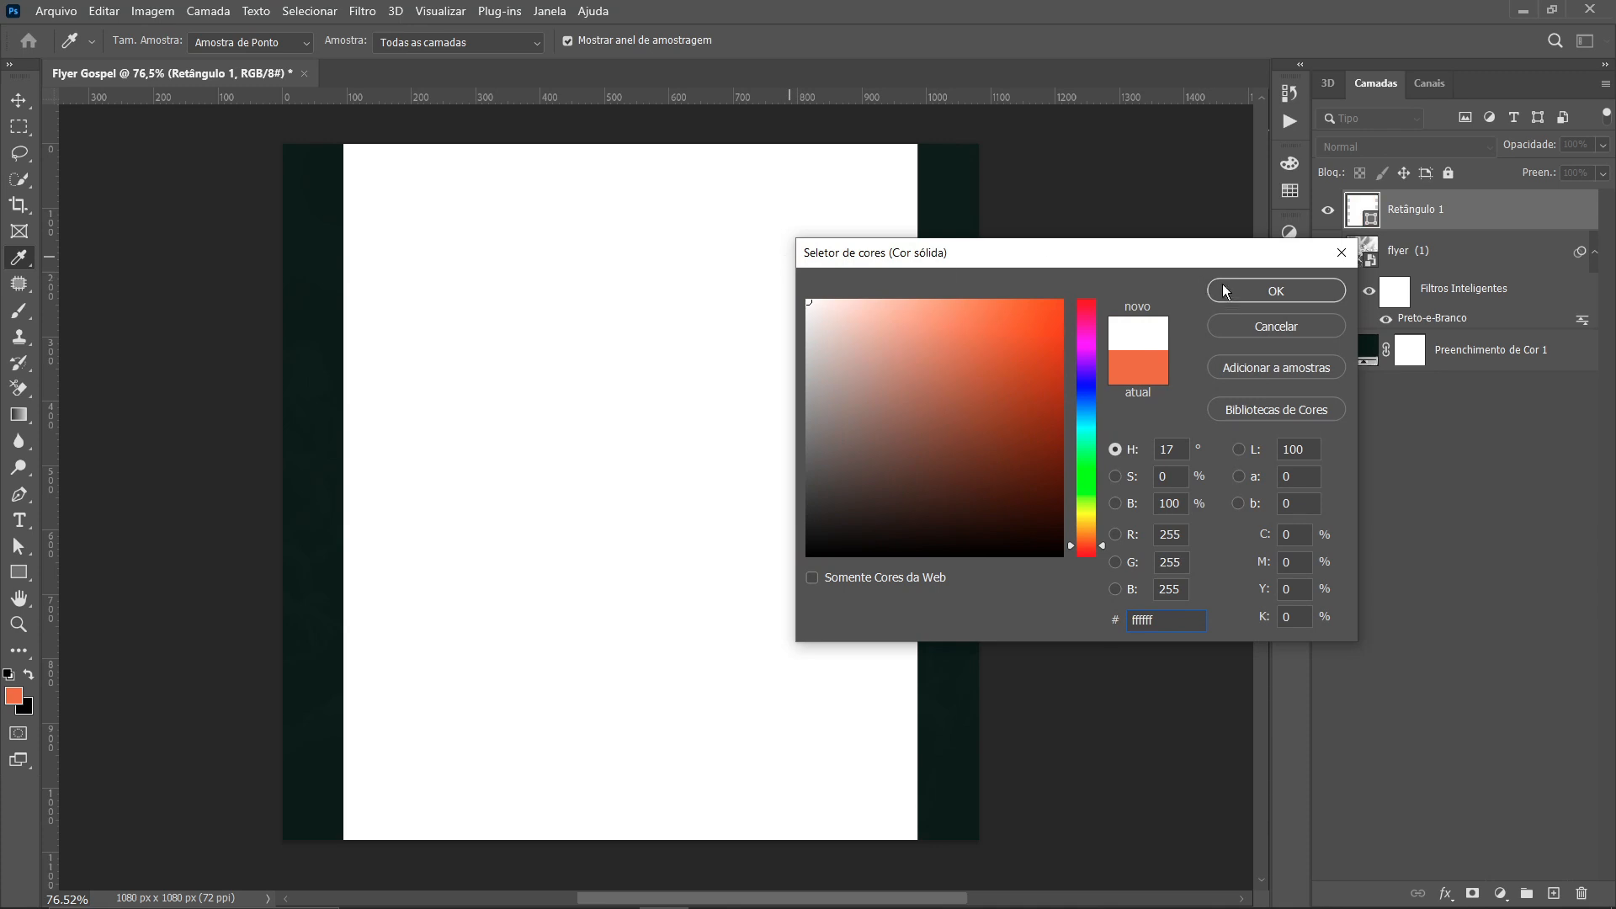
{"action": "left_click", "coordinate": [1256, 296]}
{"action": "left_click", "coordinate": [1144, 380]}
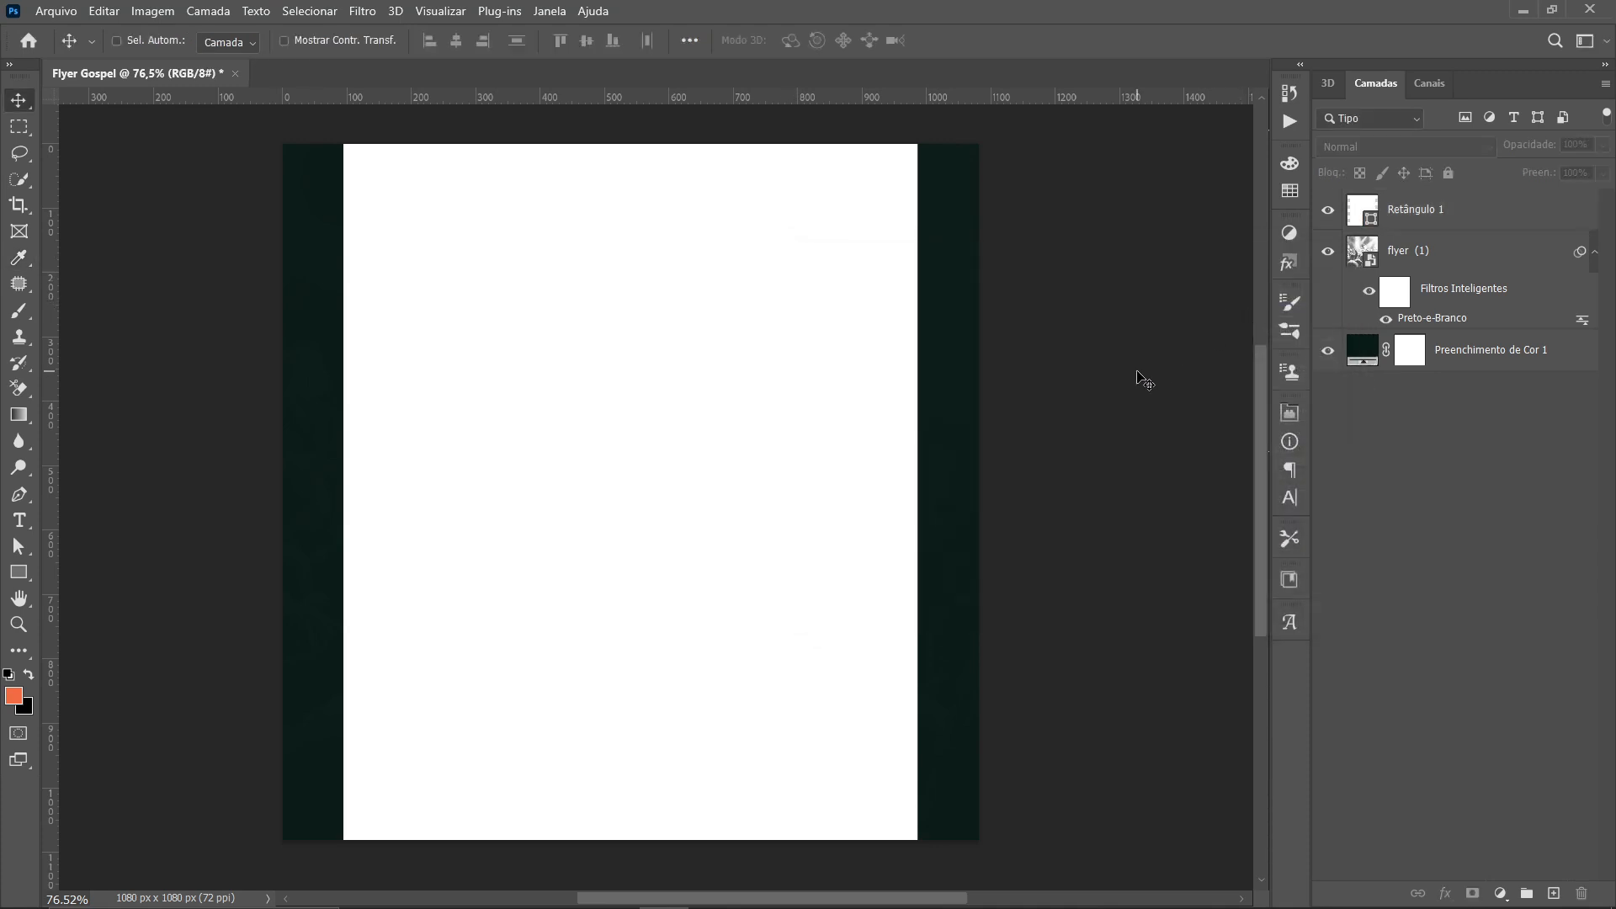
Duplicate the dark green fill layer Preenchimento de Cor 1 and hide the copy
{"action": "scroll", "coordinate": [1145, 380], "scroll_direction": "up", "scroll_amount": 1}
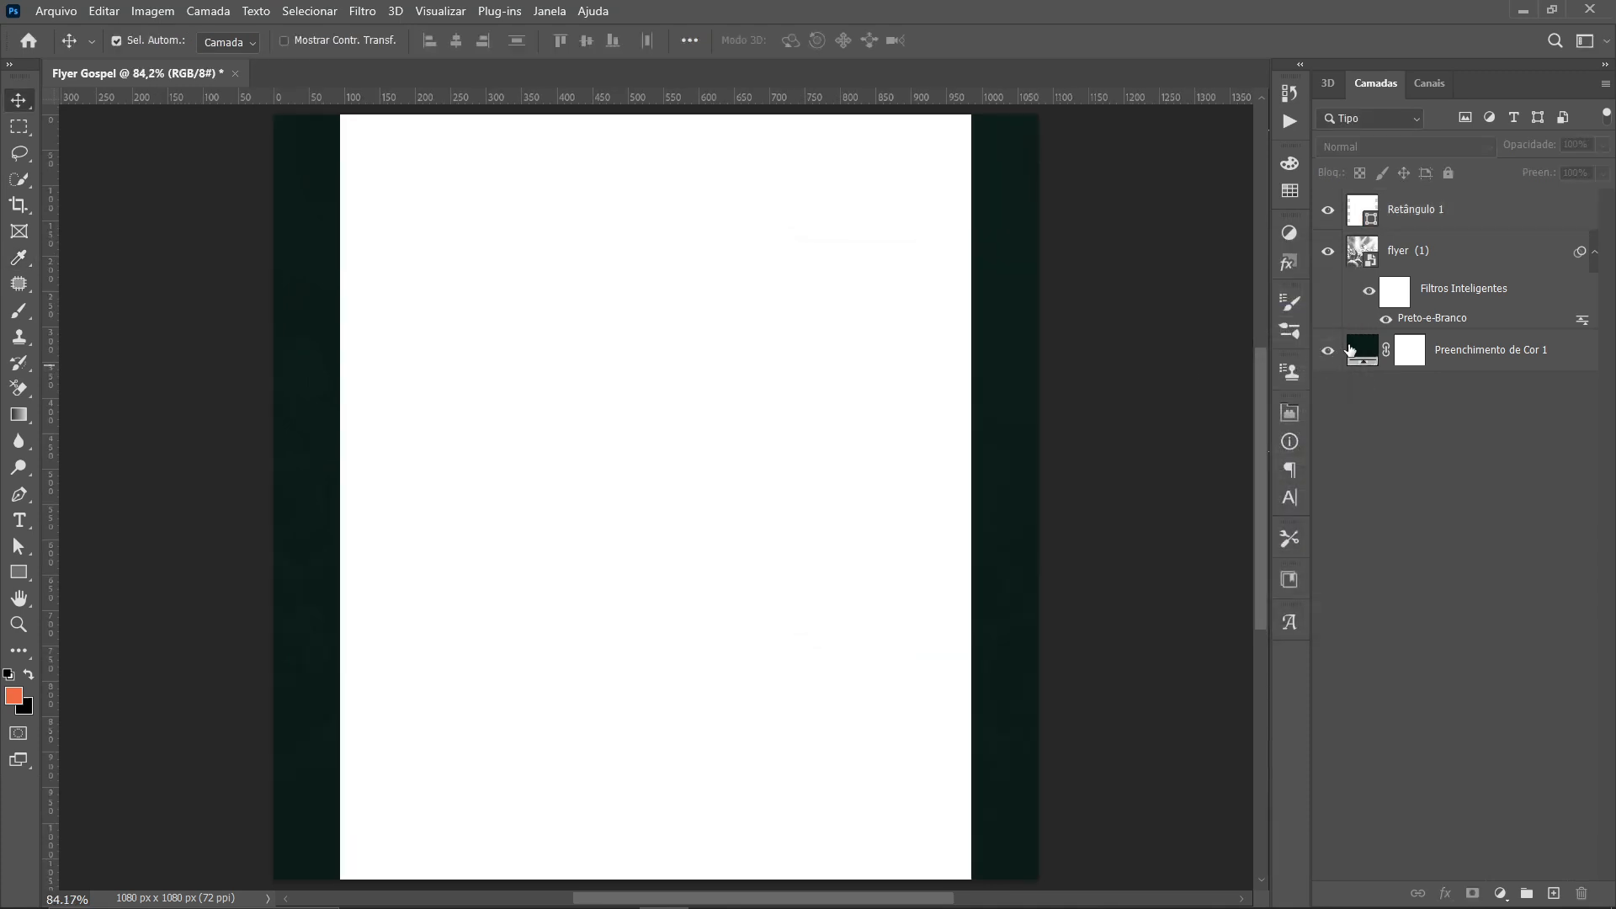
{"action": "left_click", "coordinate": [1350, 350]}
{"action": "key", "text": "ctrl"}
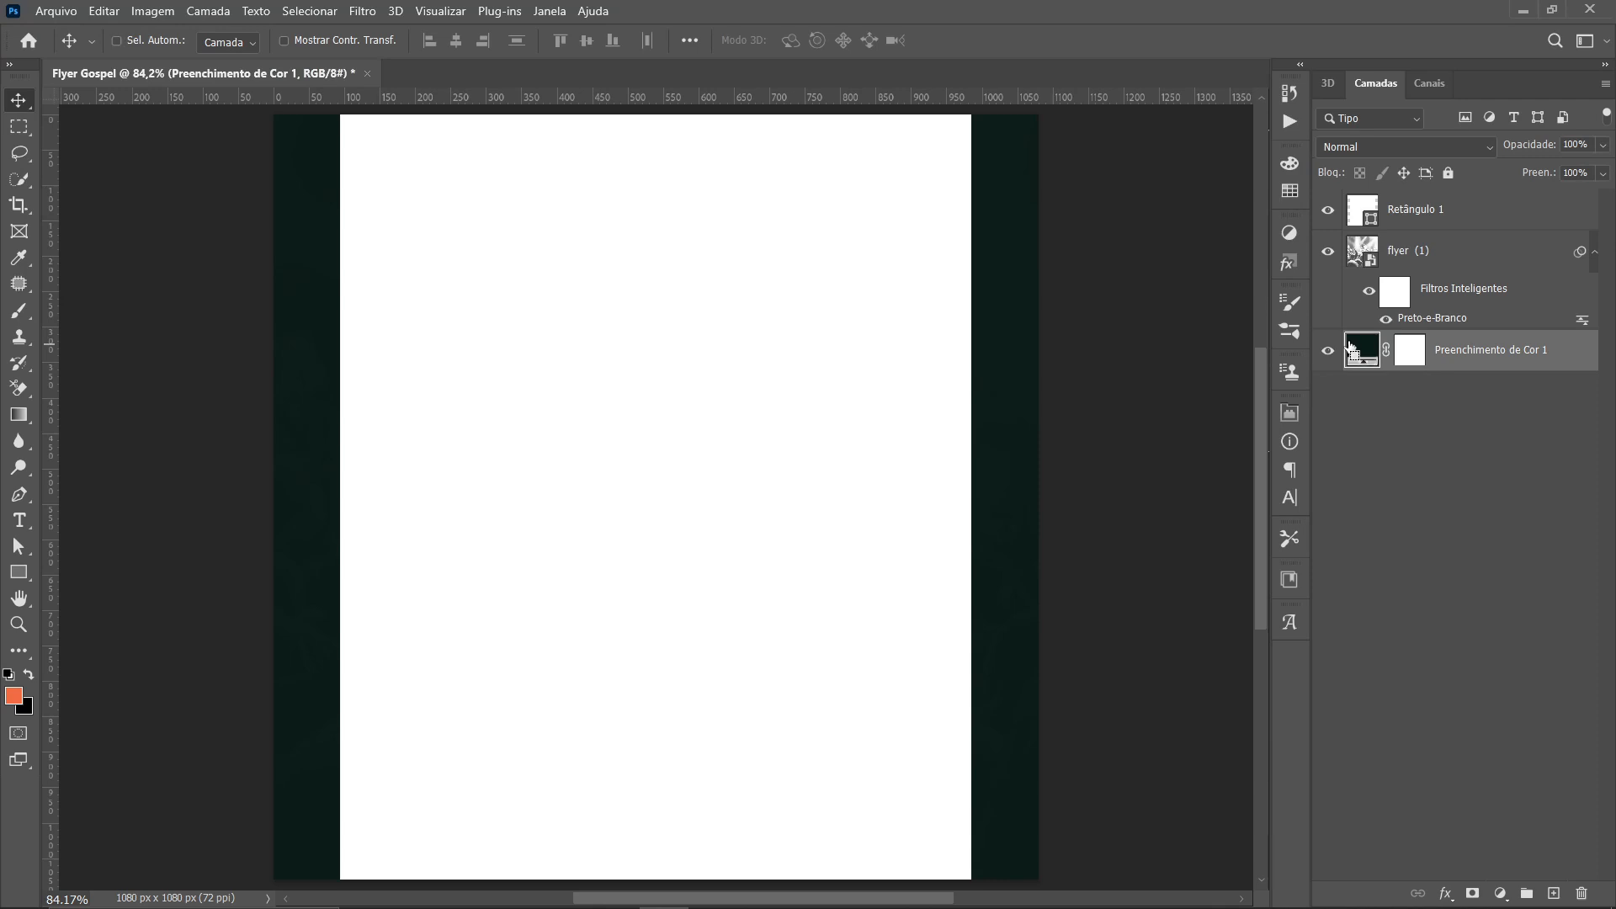
{"action": "key", "text": "ctrl+j"}
{"action": "left_click", "coordinate": [1328, 350]}
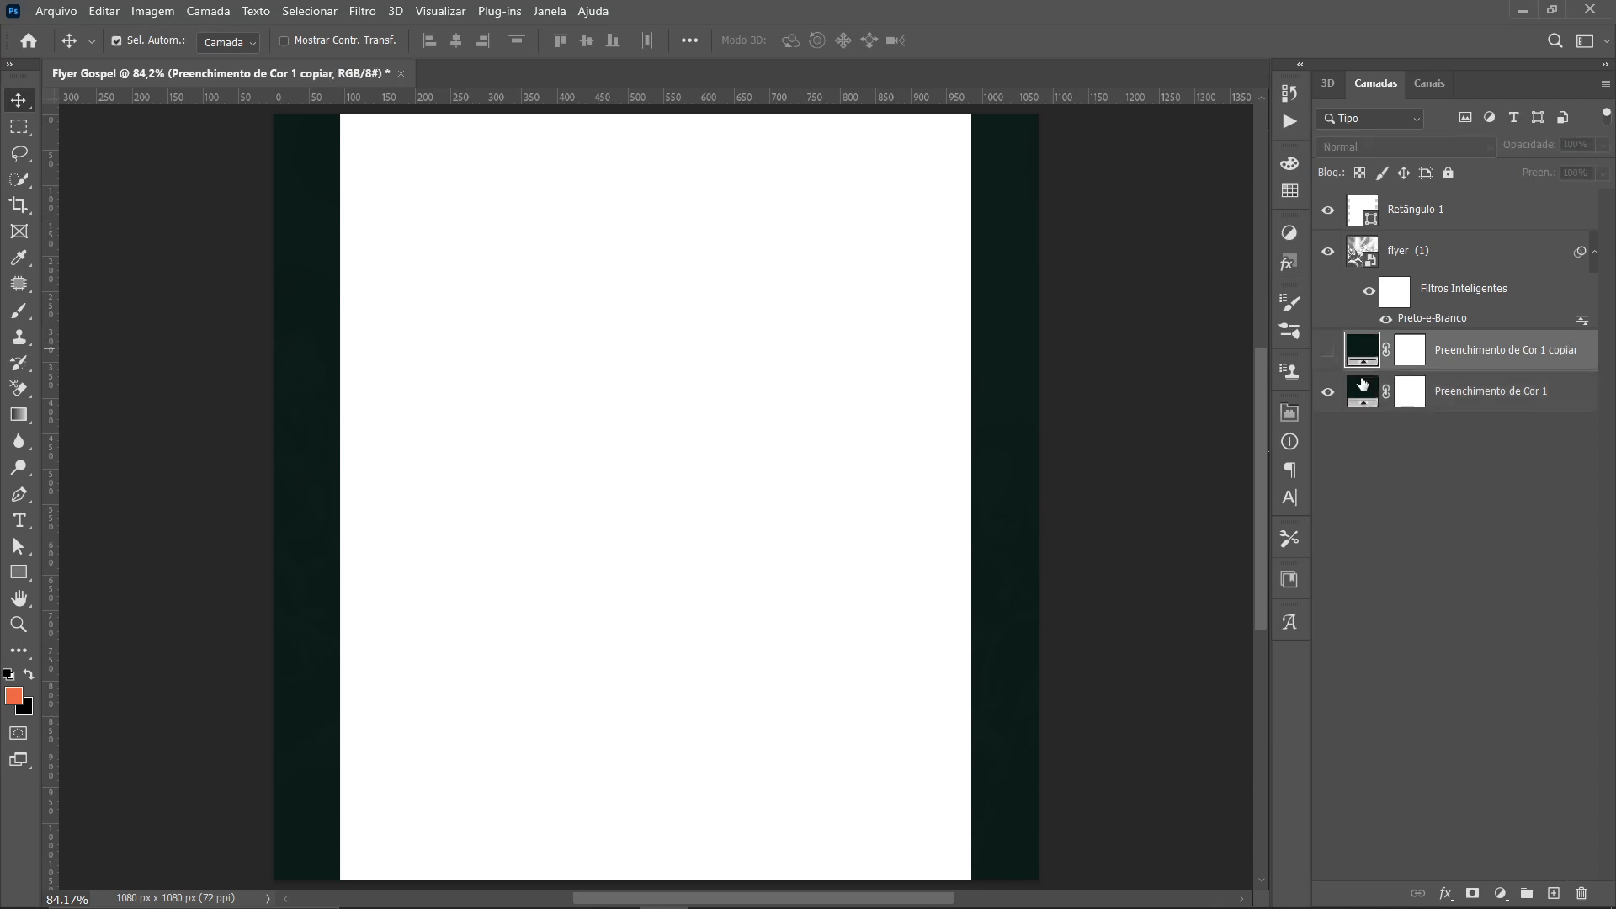
{"action": "left_click", "coordinate": [1363, 387]}
{"action": "type", "text": "000000"}
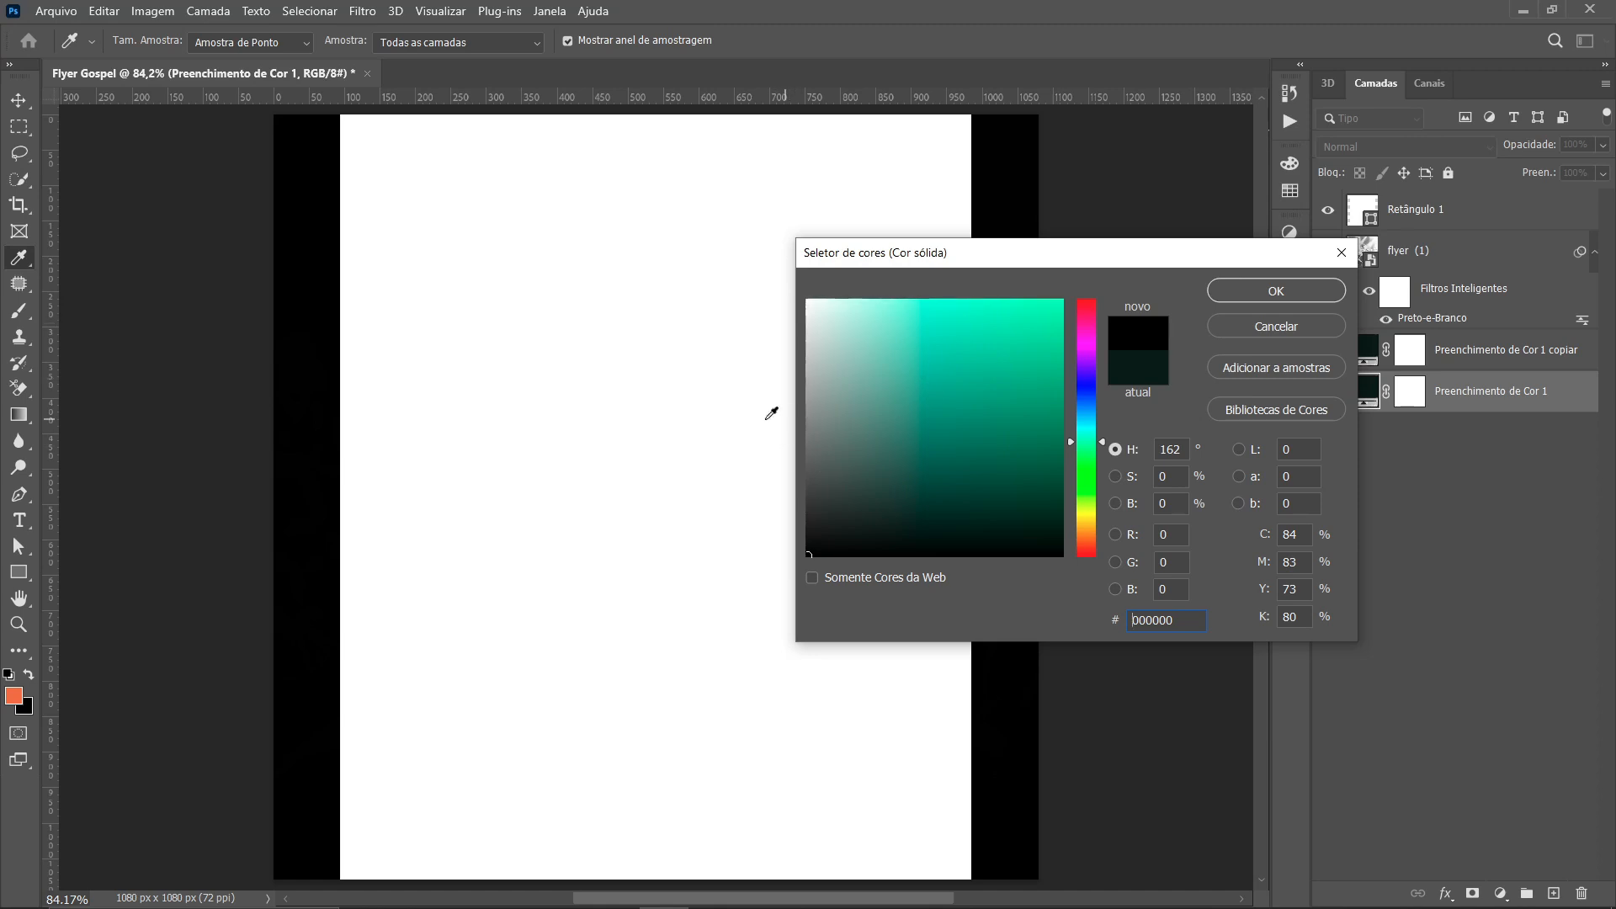
{"action": "left_click", "coordinate": [1240, 325]}
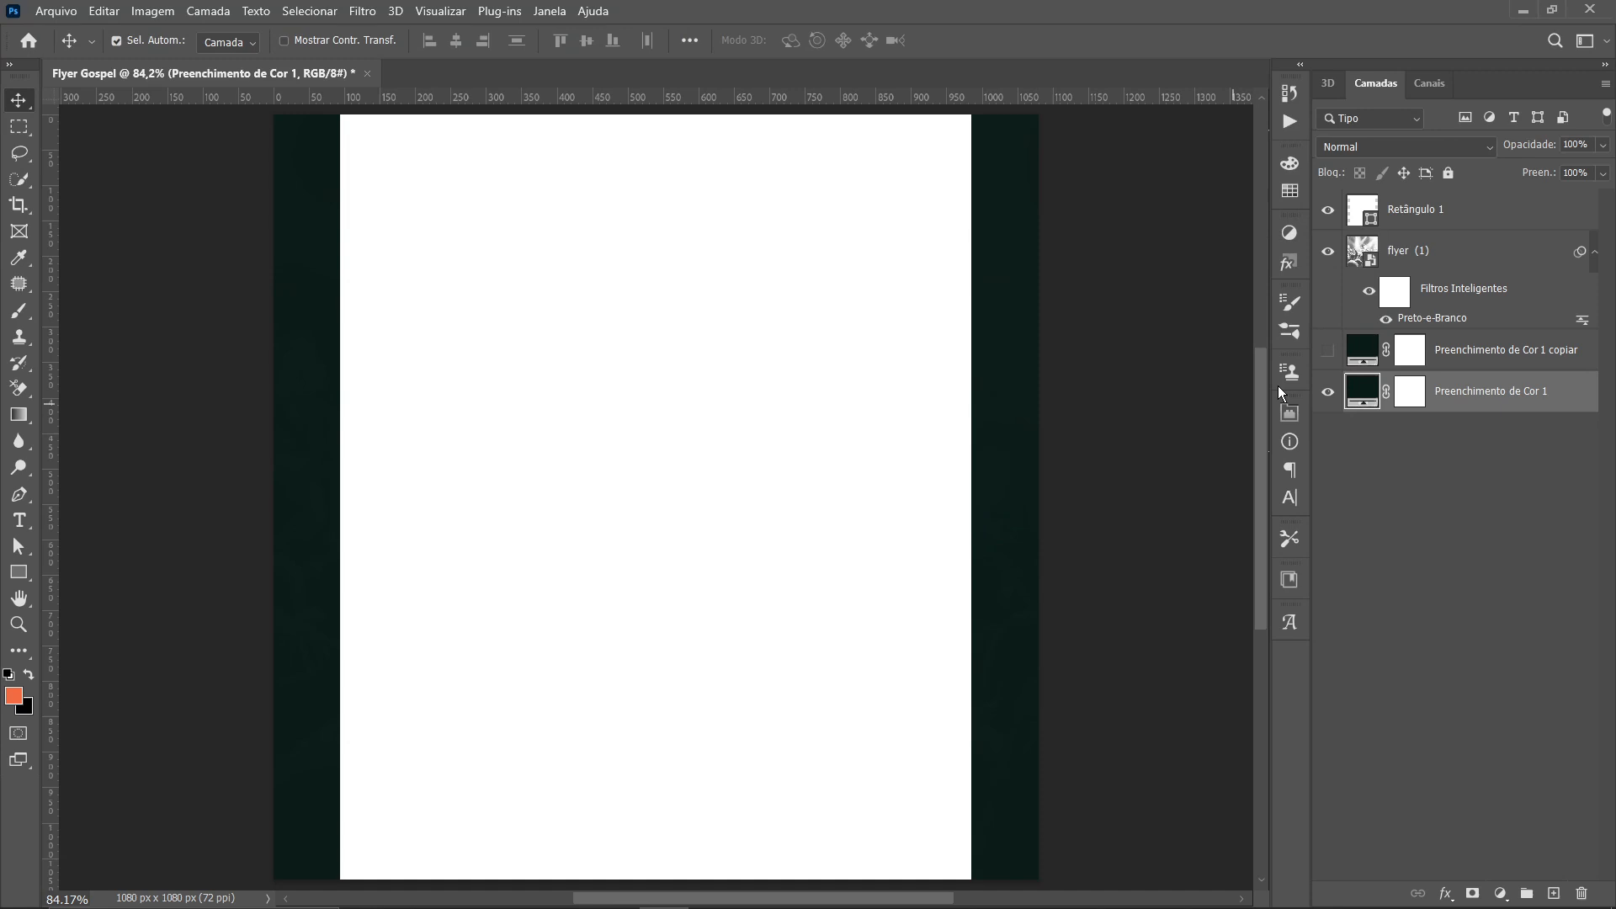
Move the hidden fill copy above all other layers and collapse the flyer (1) layer's smart filters
{"action": "left_click", "coordinate": [1365, 348]}
{"action": "left_click_drag", "start_coordinate": [1367, 348], "coordinate": [1363, 210]}
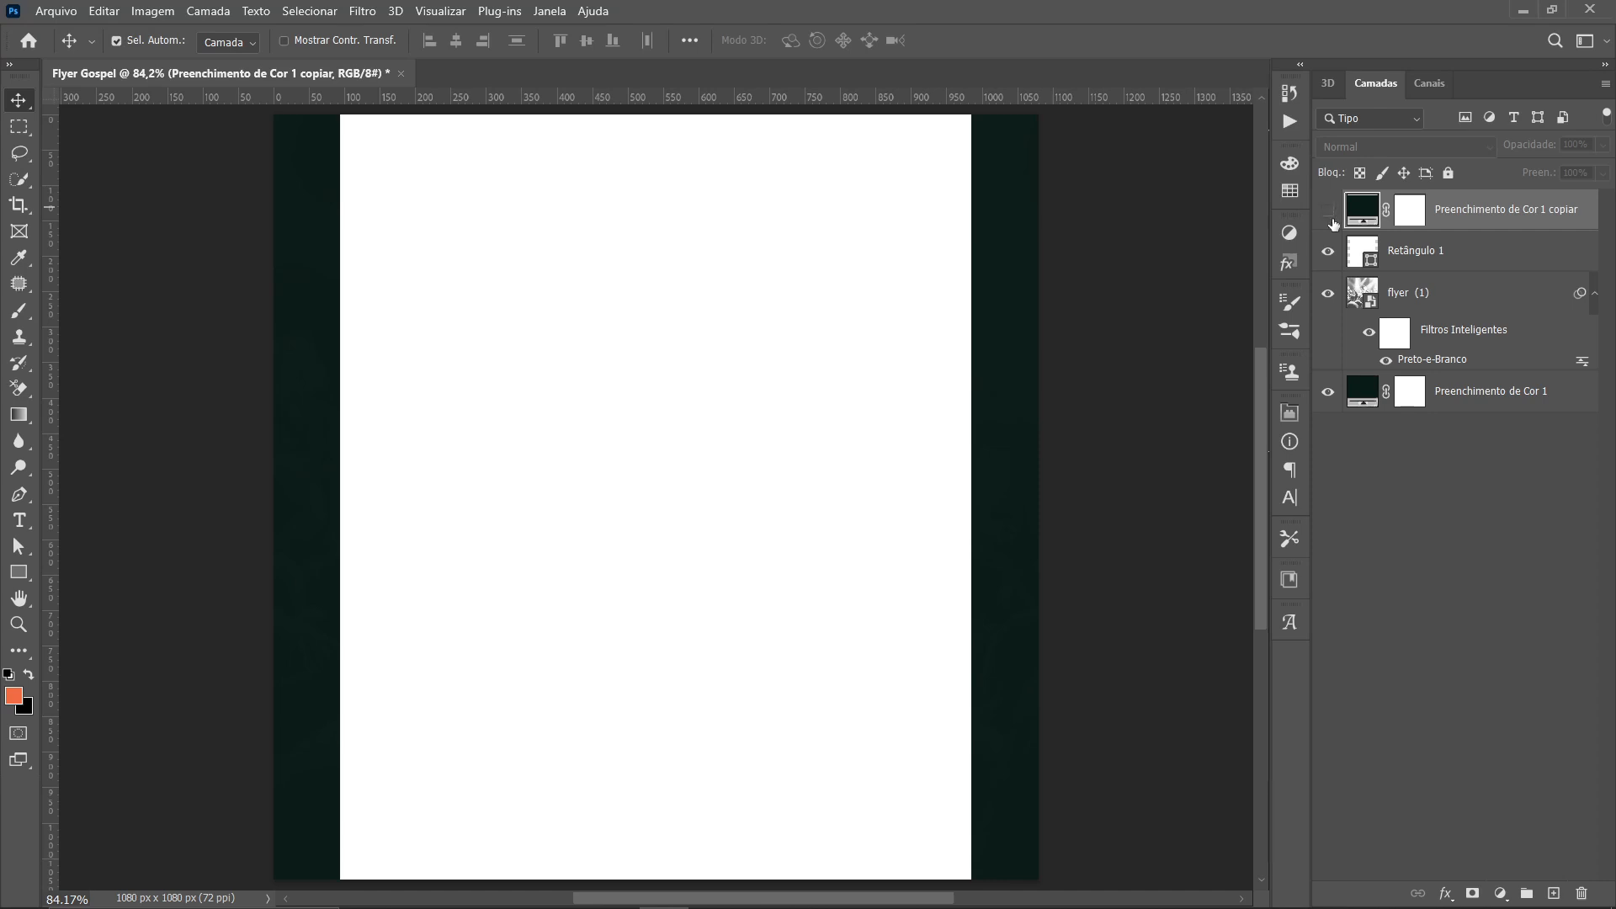
{"action": "left_click", "coordinate": [1596, 294]}
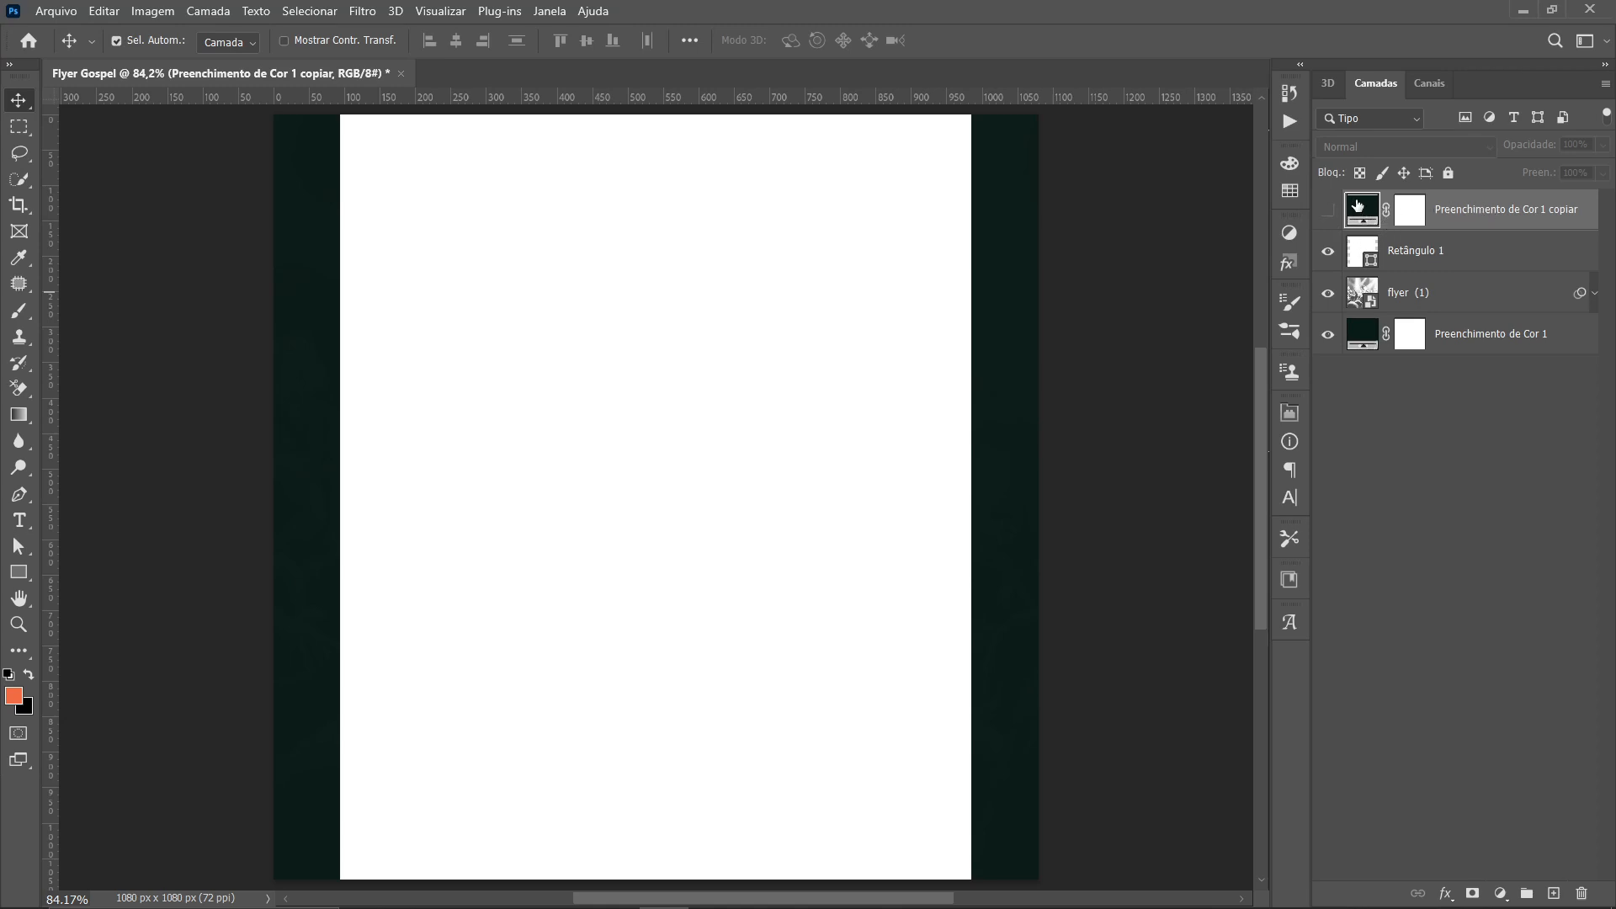
Duplicate the flyer (1) photo layer and place the copy directly above the white rectangle layer
{"action": "left_click", "coordinate": [1365, 296]}
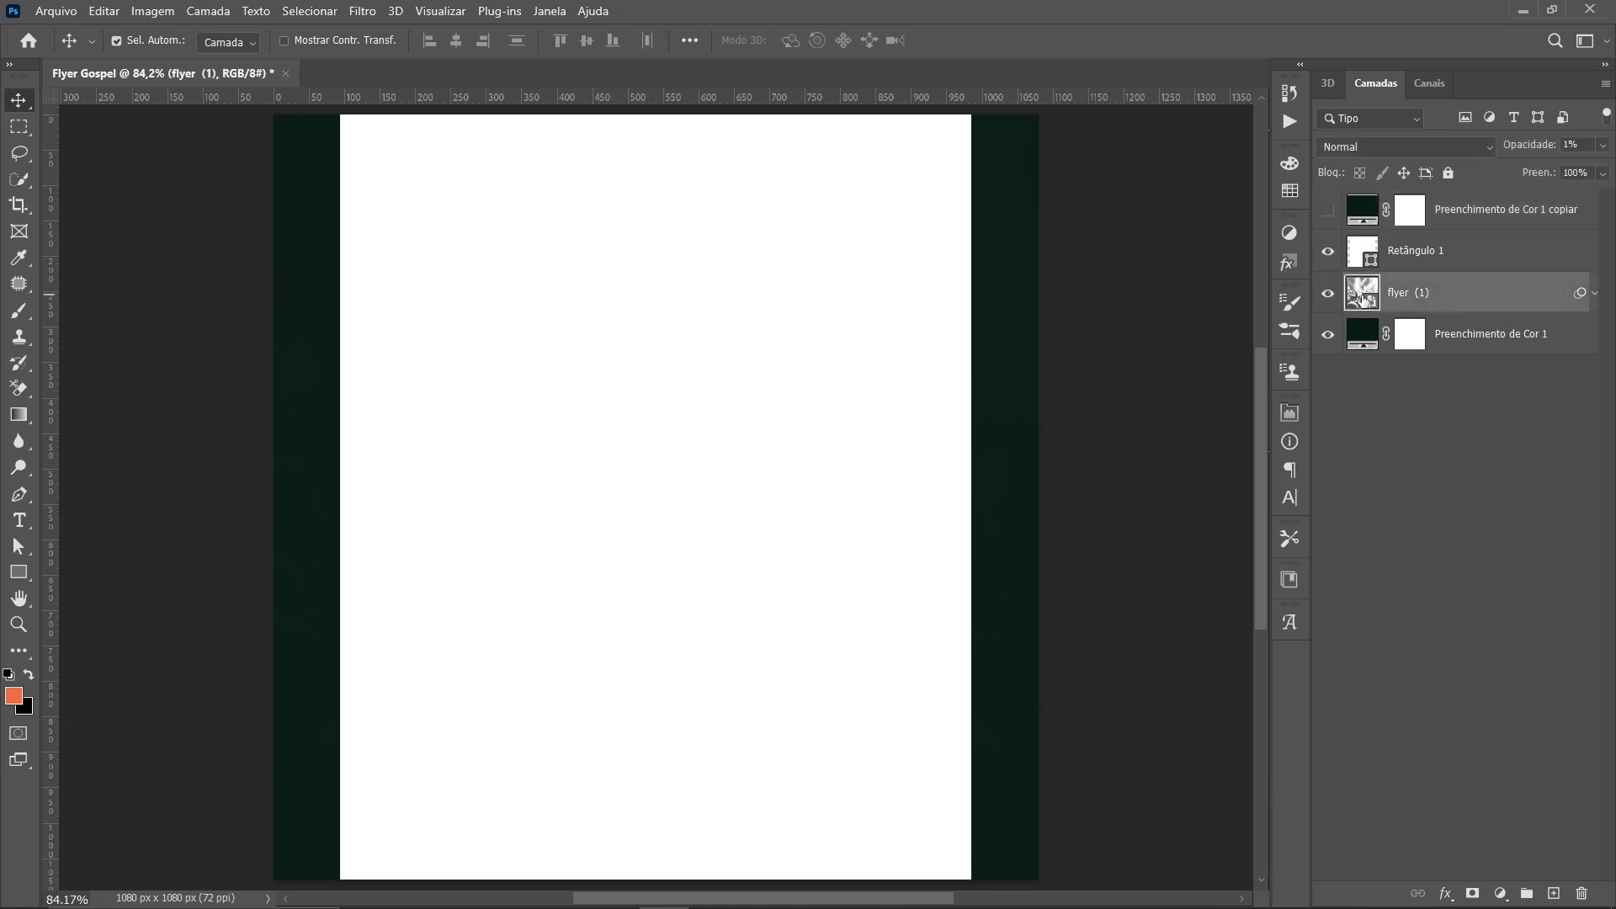
{"action": "key", "text": "ctrl+j"}
{"action": "left_click_drag", "start_coordinate": [1366, 292], "coordinate": [1372, 254]}
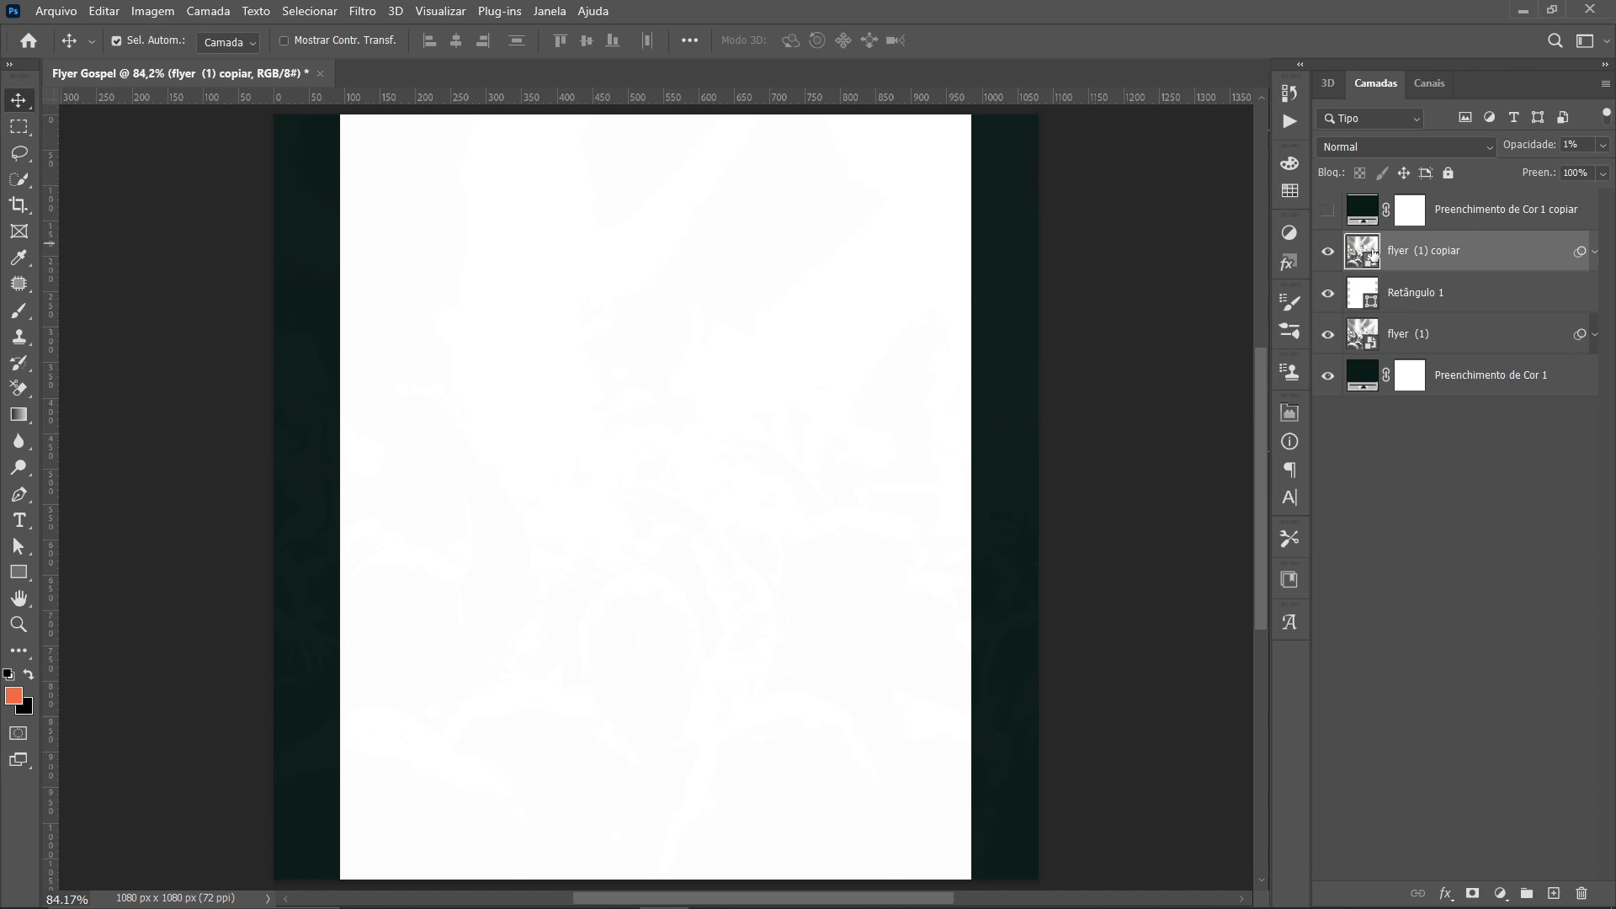
Set the flyer (1) copy's opacity to 55% and clip it to the white rectangle
{"action": "left_click", "coordinate": [1601, 147]}
{"action": "left_click_drag", "start_coordinate": [1567, 167], "coordinate": [1558, 173]}
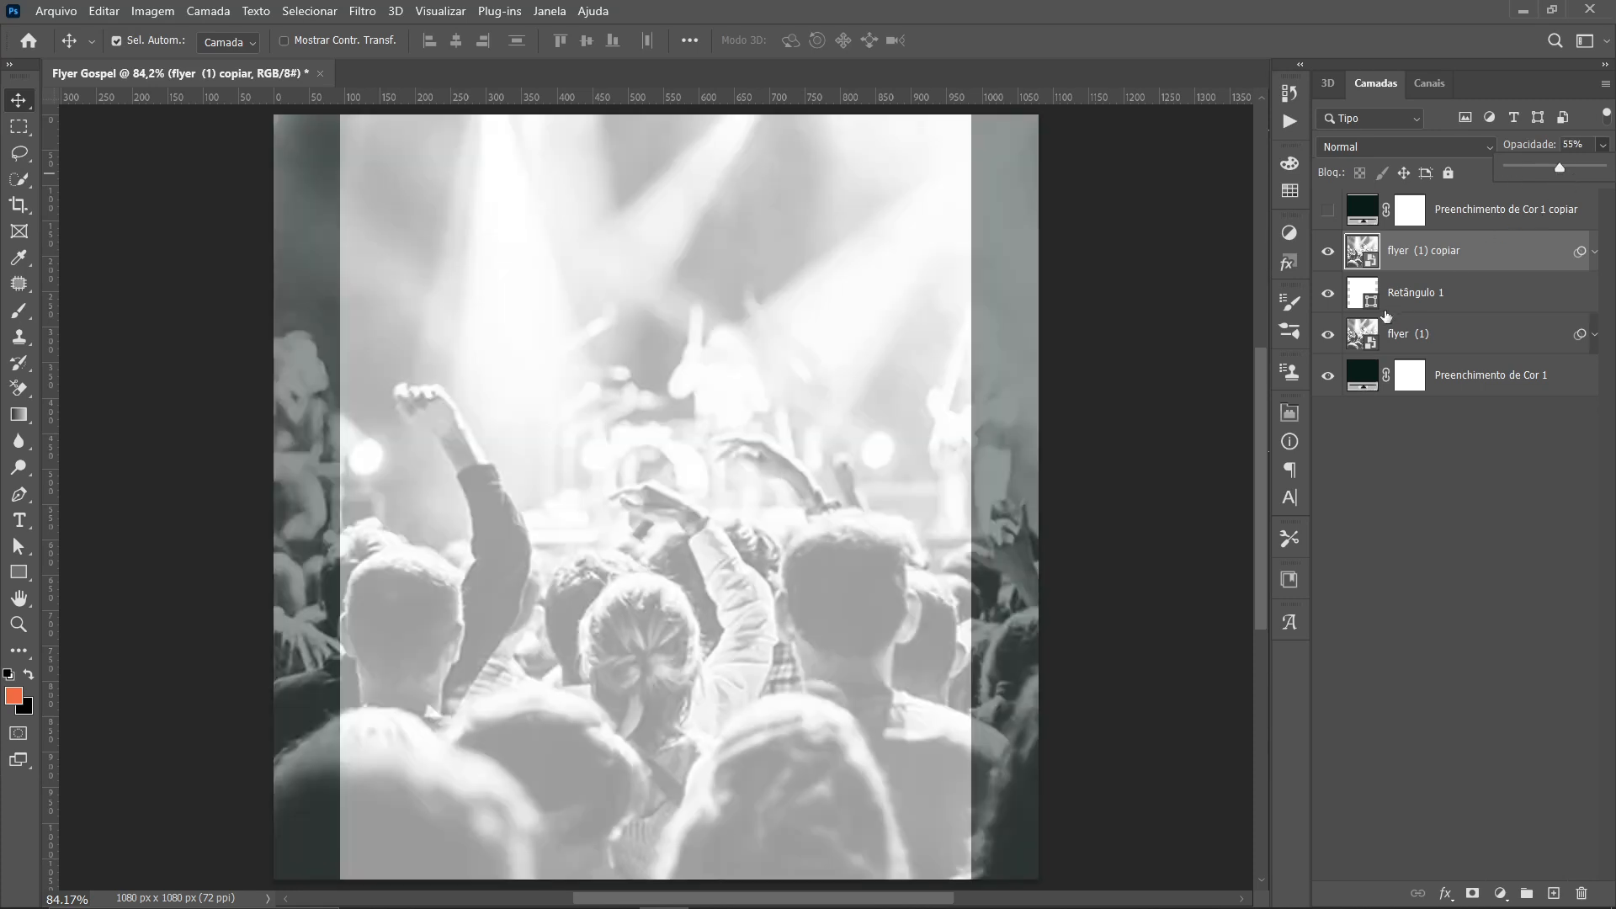
{"action": "left_click", "coordinate": [1364, 269], "text": "alt"}
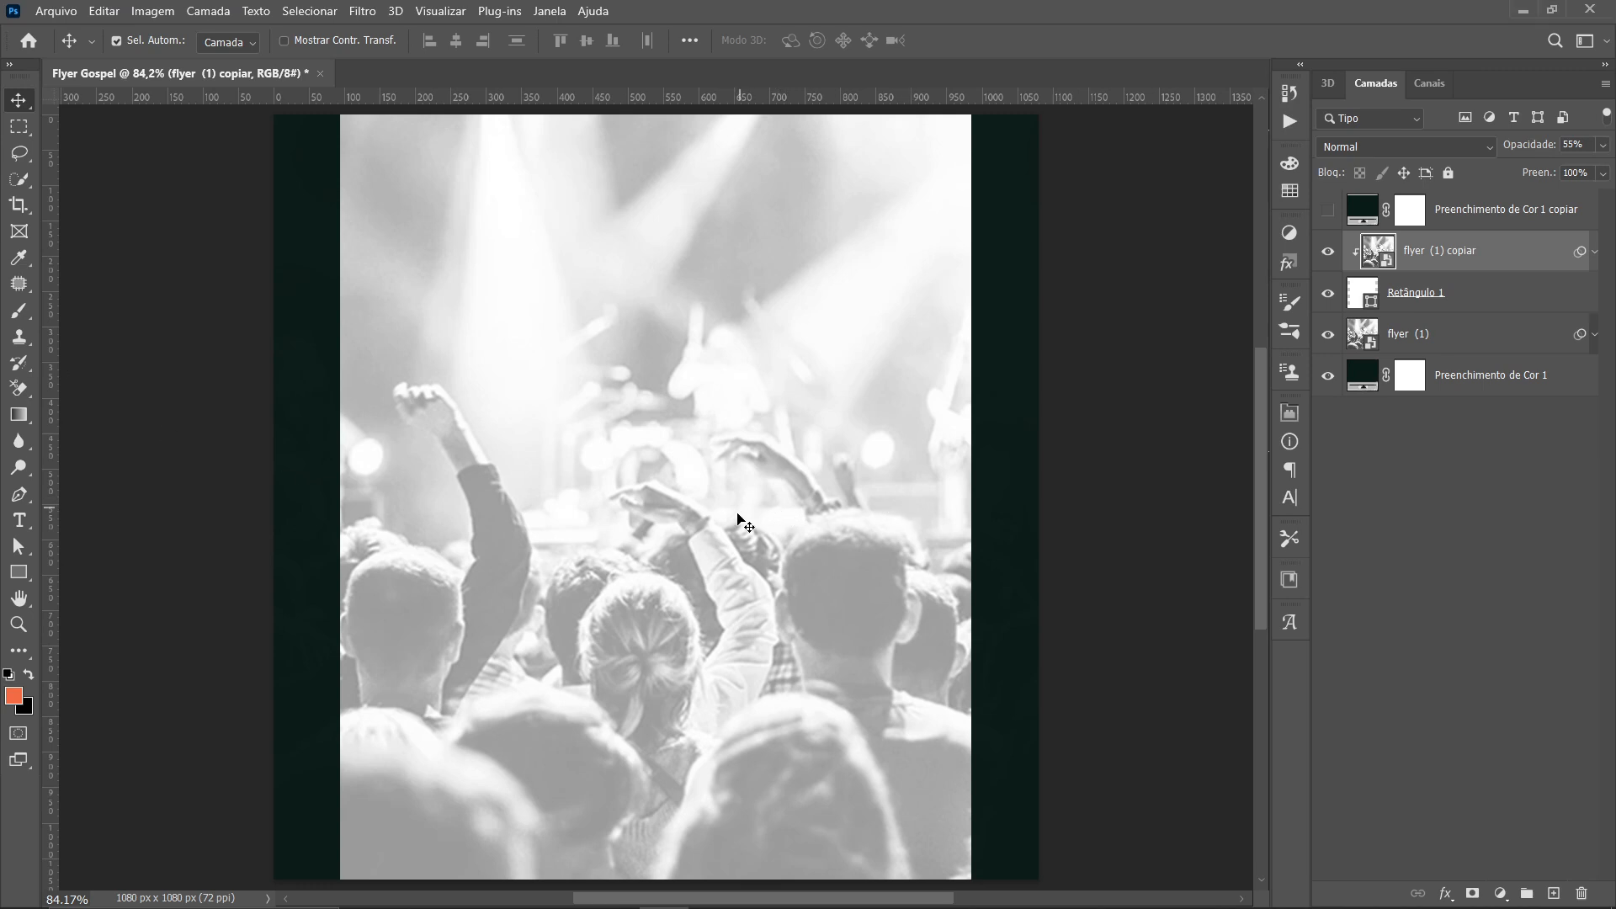
Show the topmost green fill copy and set its blend mode to Luz Direta
{"action": "left_click", "coordinate": [1328, 211]}
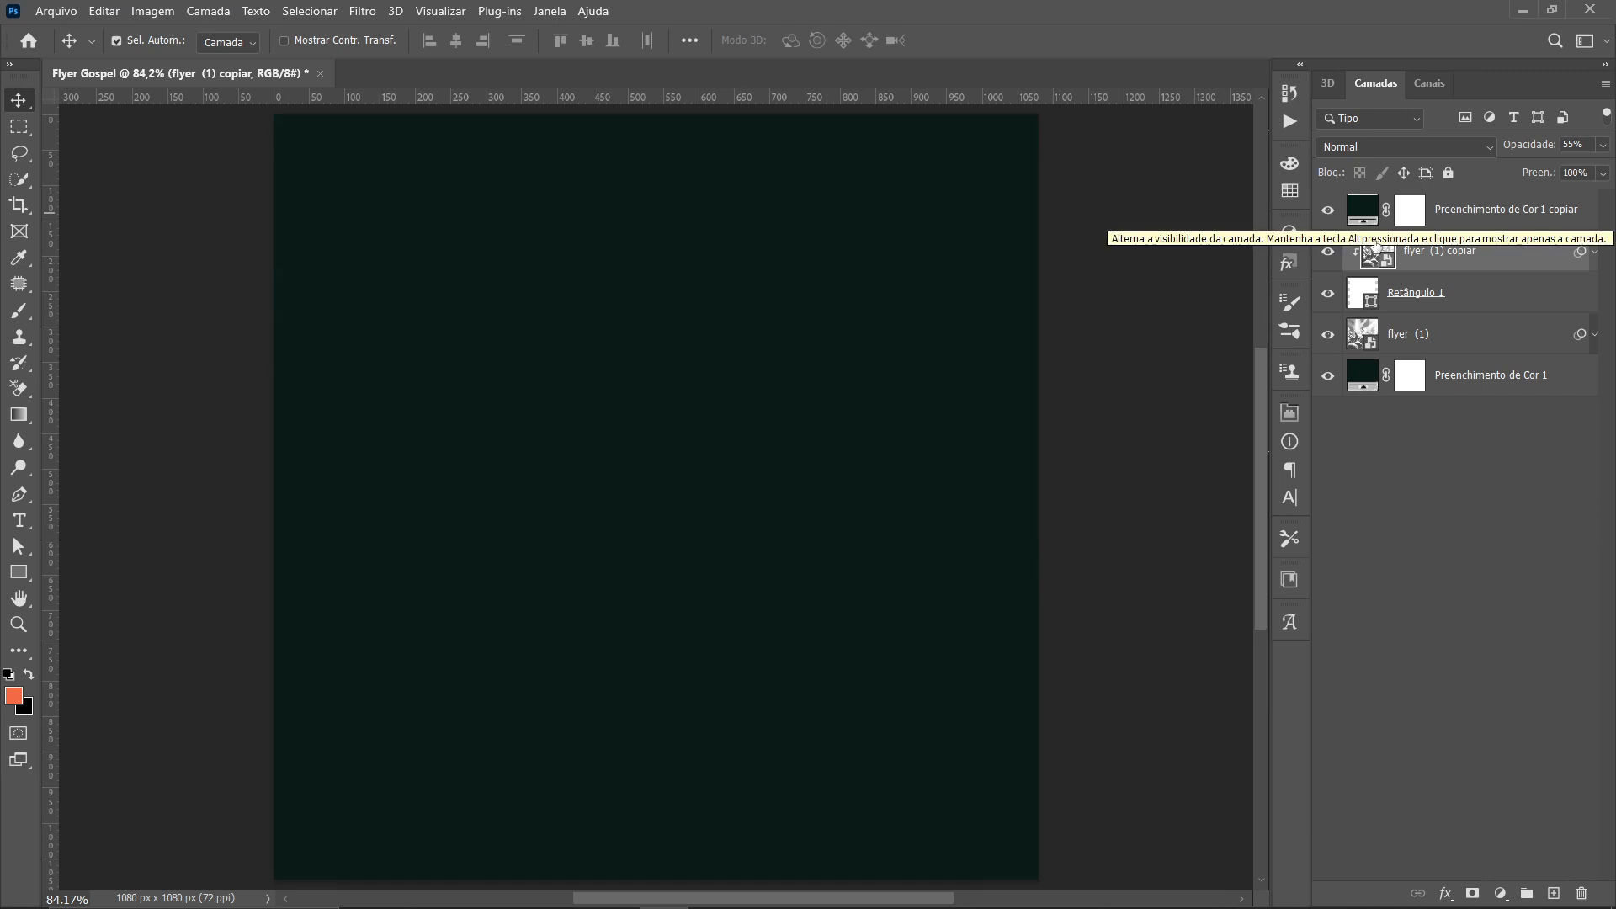
{"action": "left_click", "coordinate": [1362, 208]}
{"action": "left_click", "coordinate": [1361, 148]}
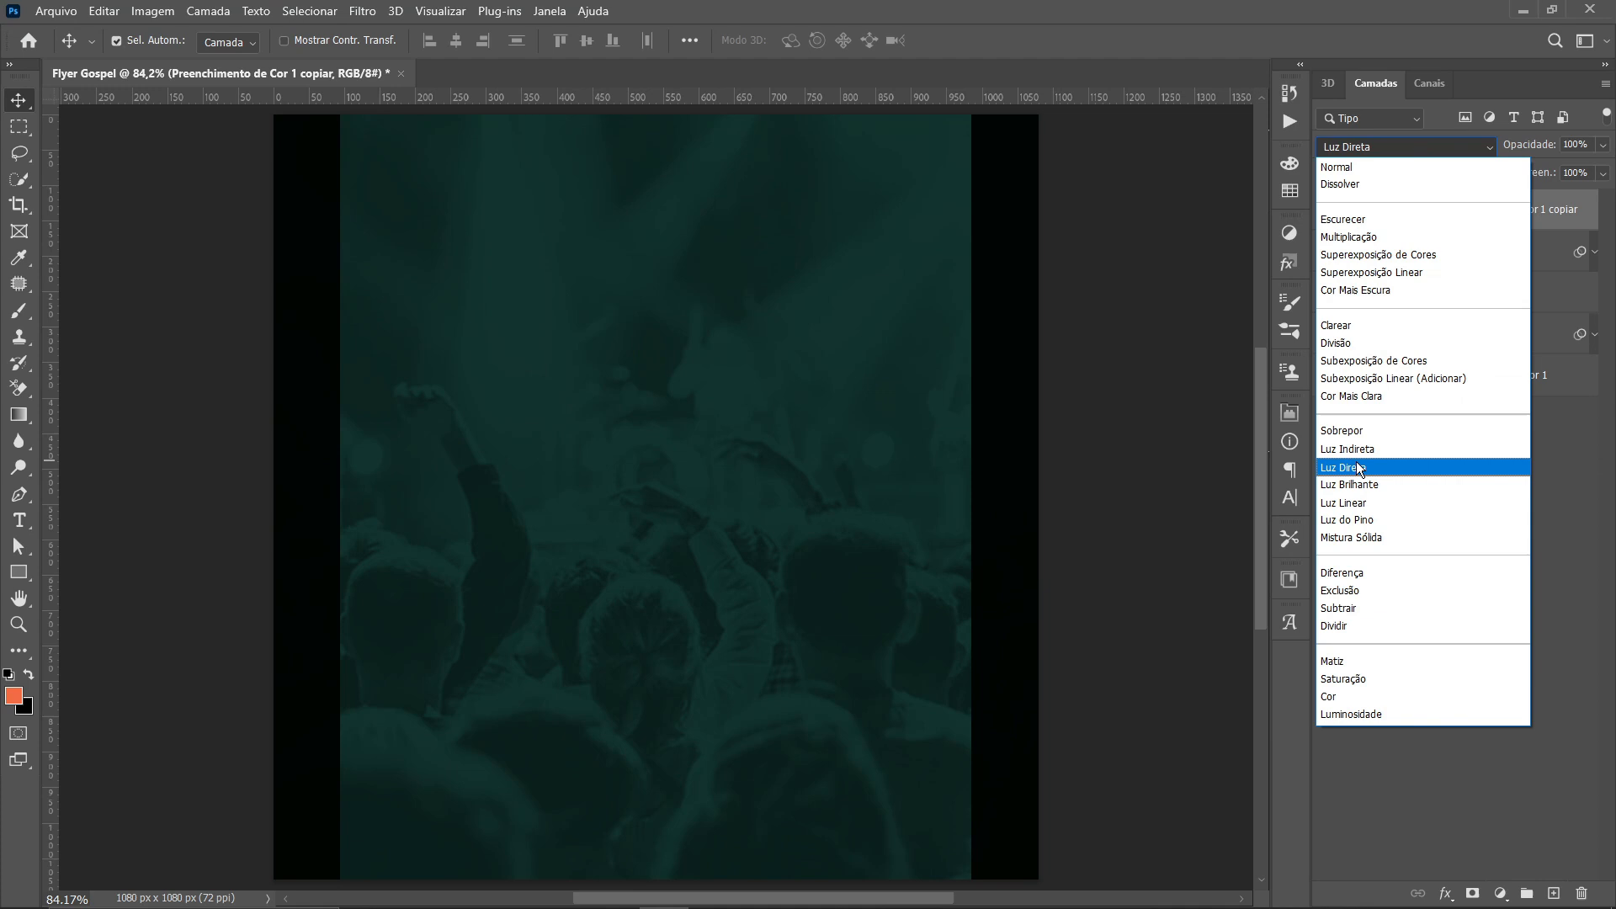
{"action": "left_click", "coordinate": [1356, 468]}
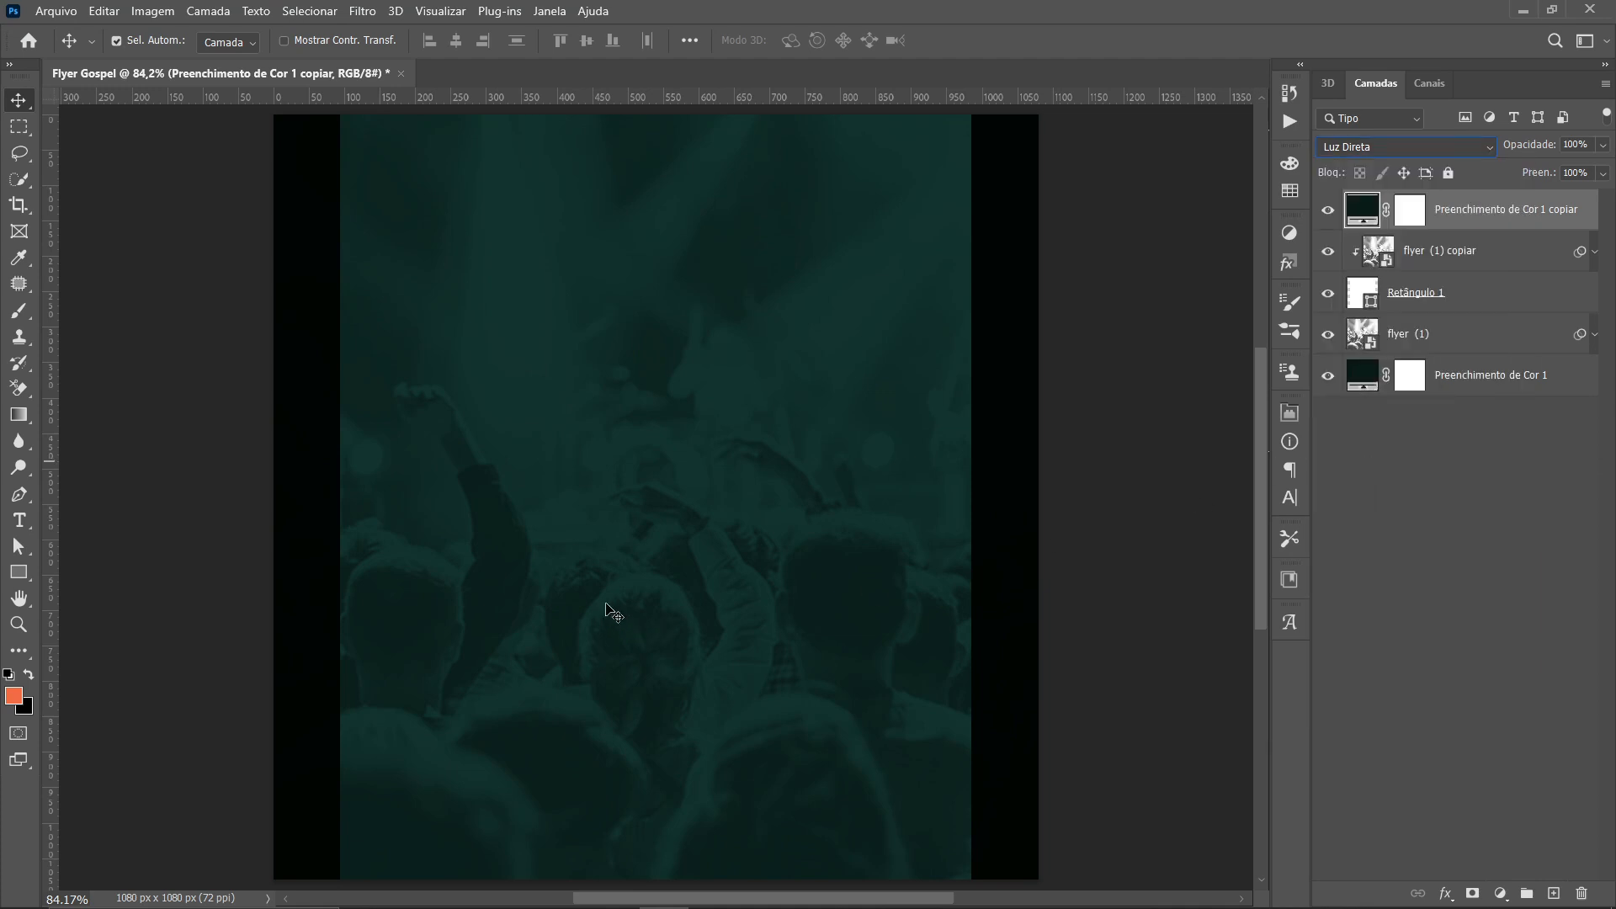
Set the opacity of the topmost green fill copy to 45%
{"action": "left_click", "coordinate": [1602, 144]}
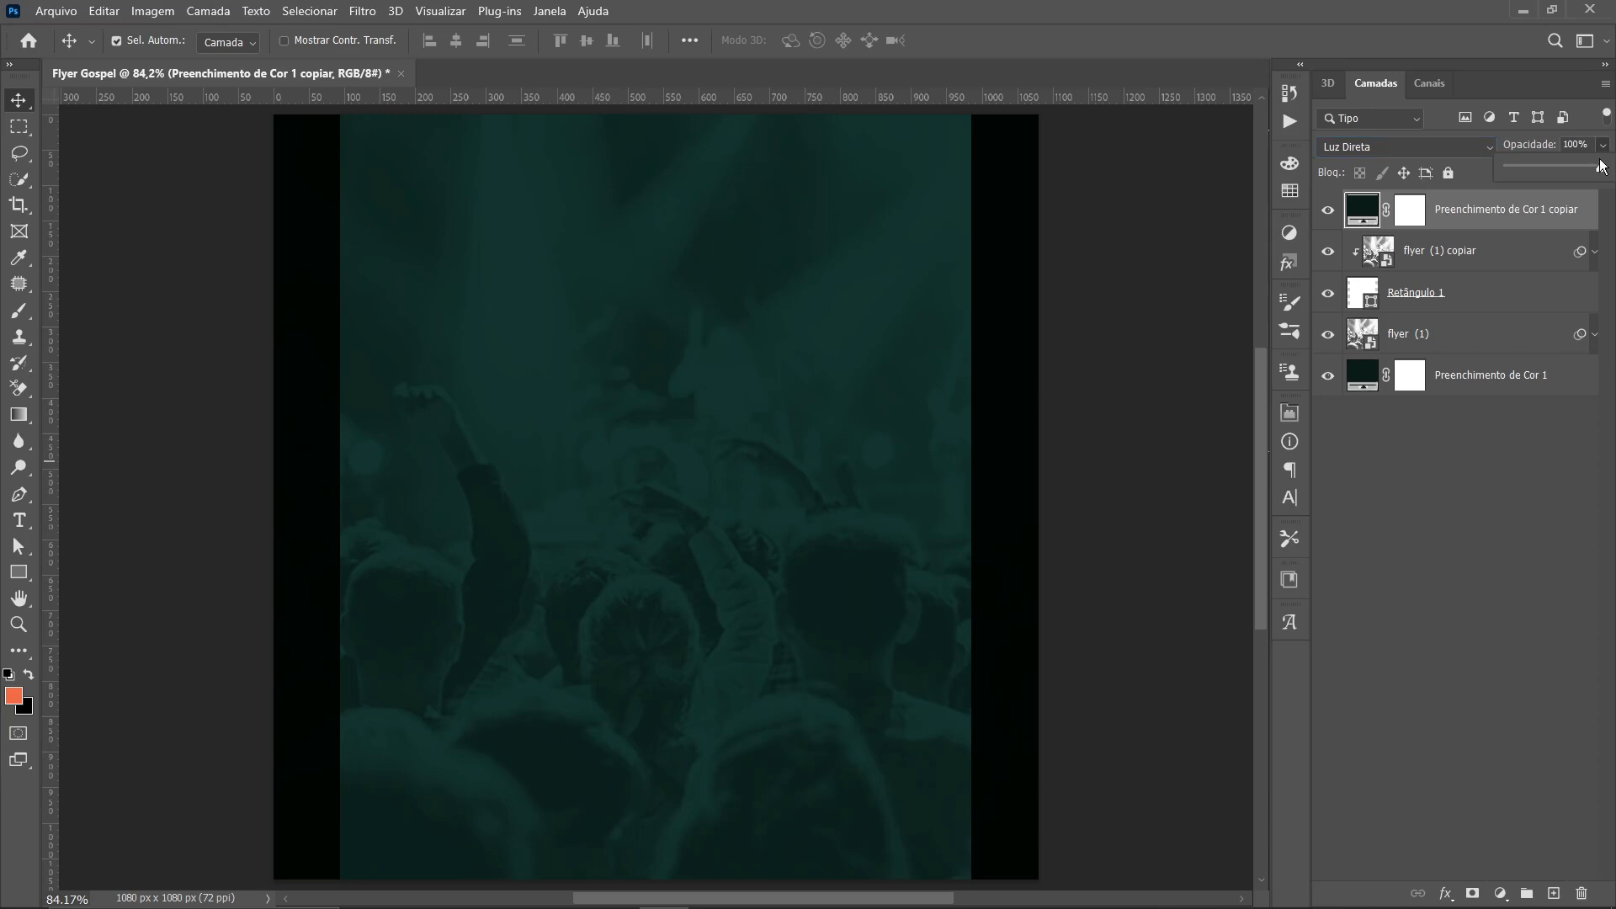
{"action": "left_click_drag", "start_coordinate": [1601, 165], "coordinate": [1553, 177]}
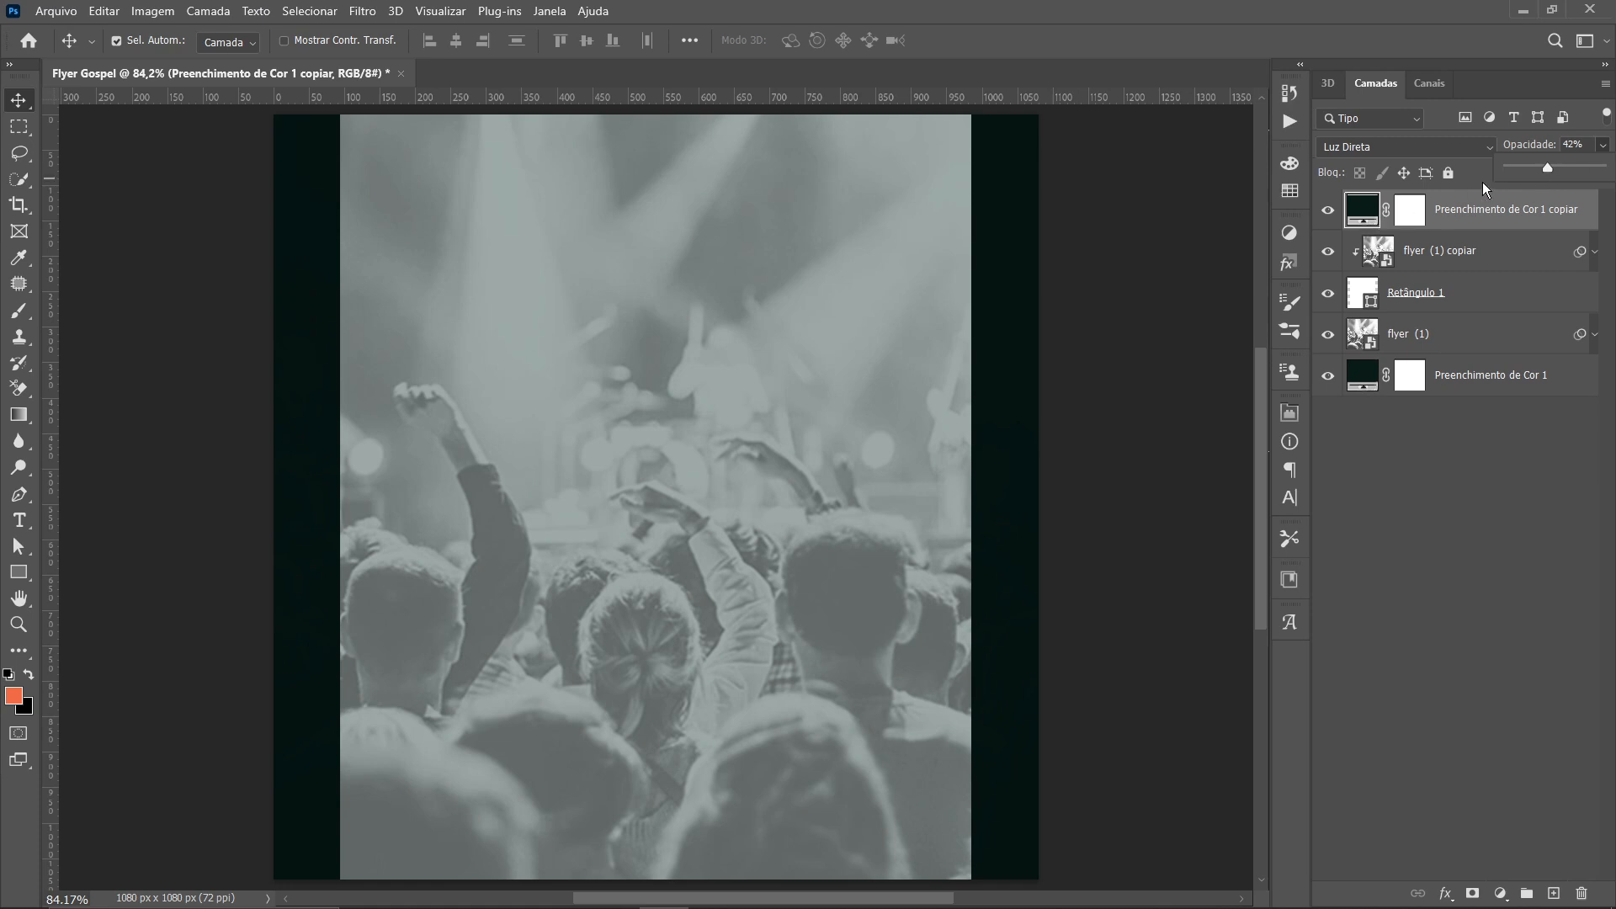
{"action": "left_click_drag", "start_coordinate": [1543, 163], "coordinate": [1543, 164]}
{"action": "left_click", "coordinate": [631, 478]}
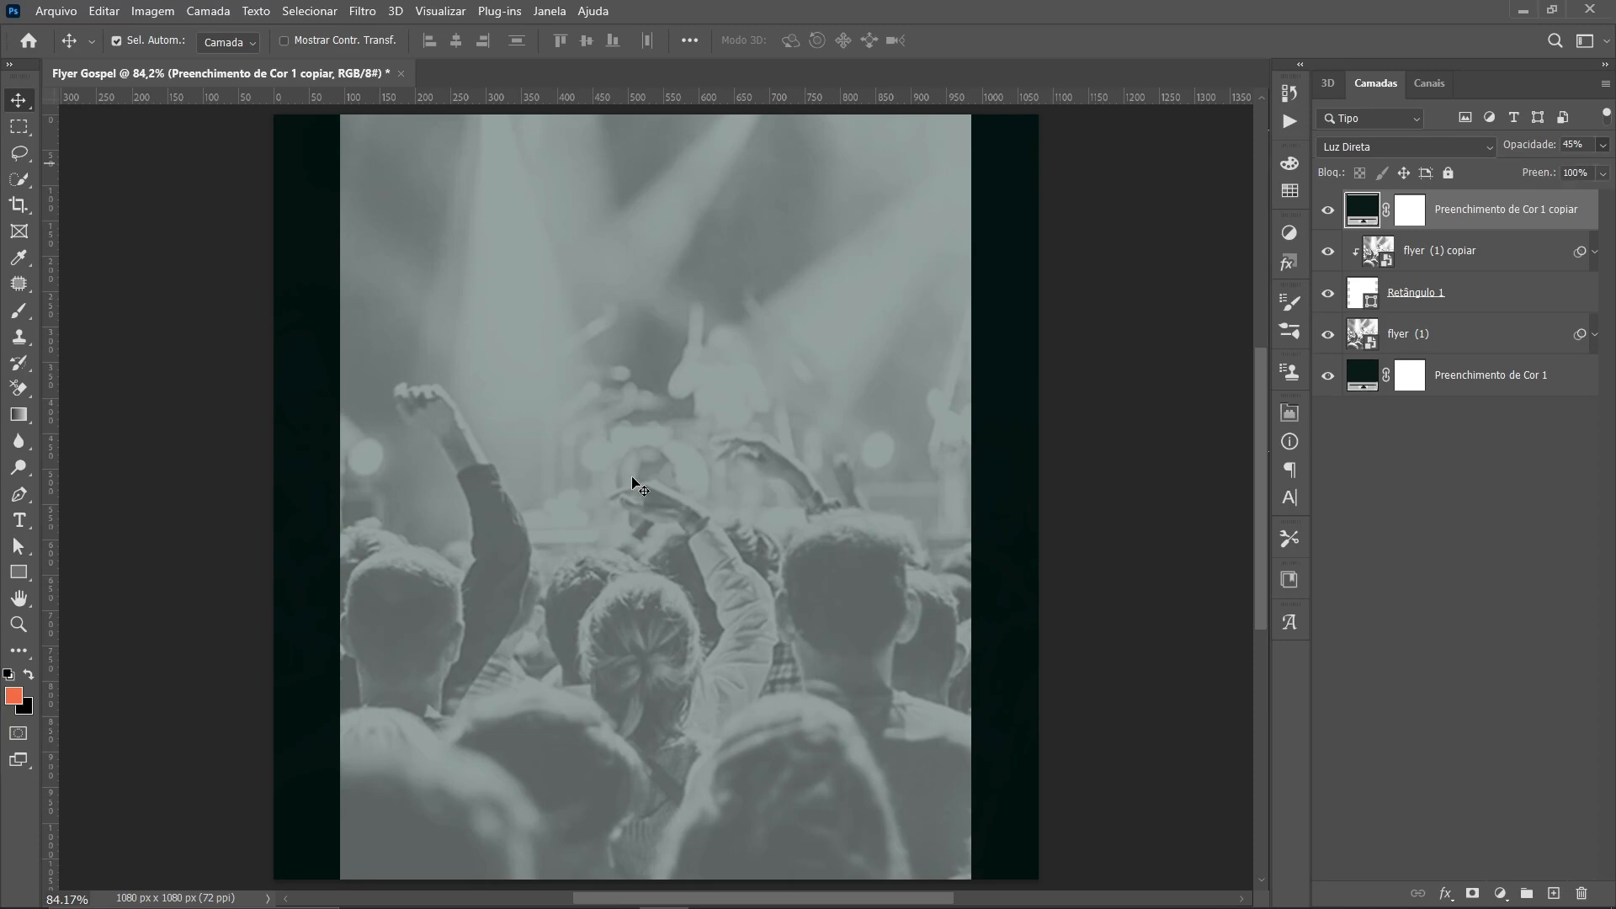
Set the Retângulo 1 layer's opacity to 18%
{"action": "left_click", "coordinate": [1374, 252]}
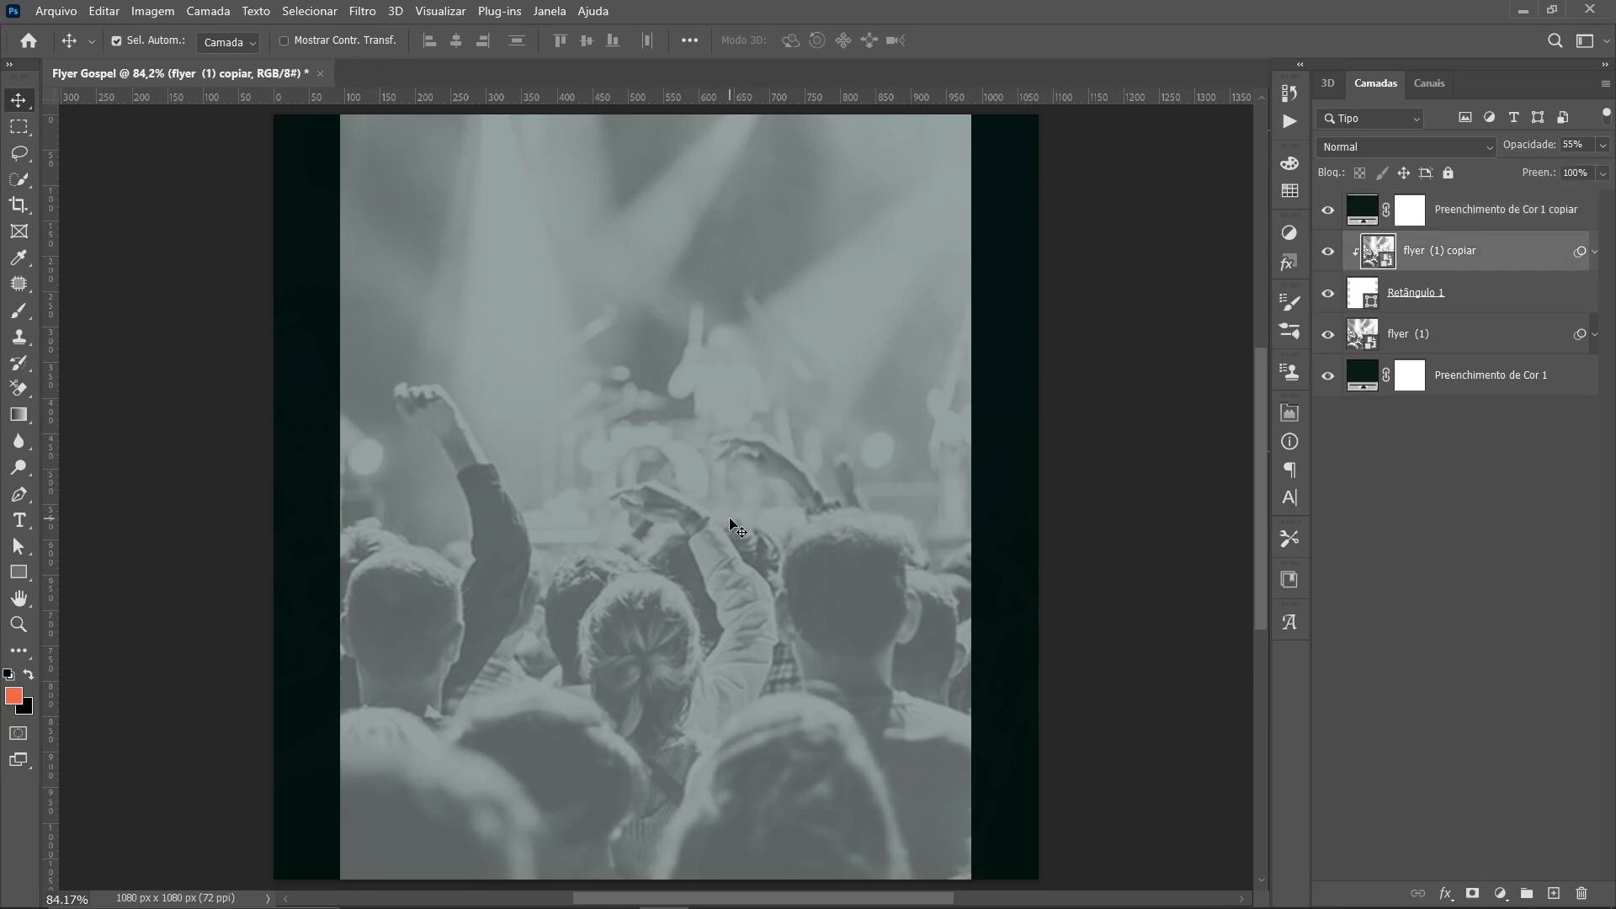
{"action": "left_click", "coordinate": [1365, 295]}
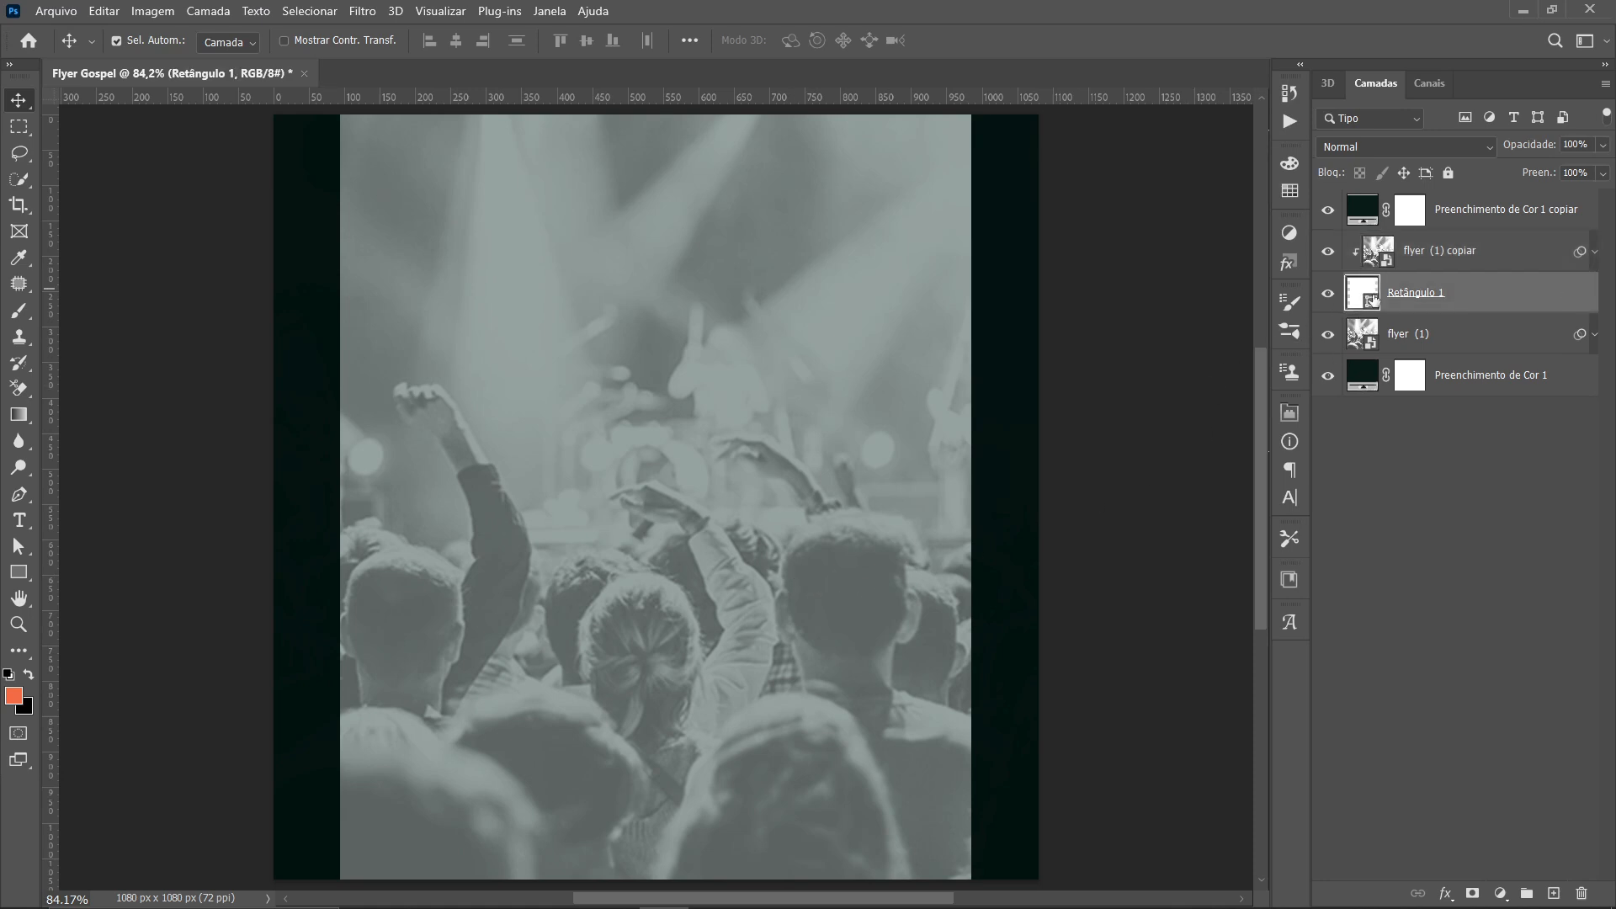
{"action": "left_click", "coordinate": [1603, 145]}
{"action": "left_click_drag", "start_coordinate": [1601, 173], "coordinate": [1529, 202]}
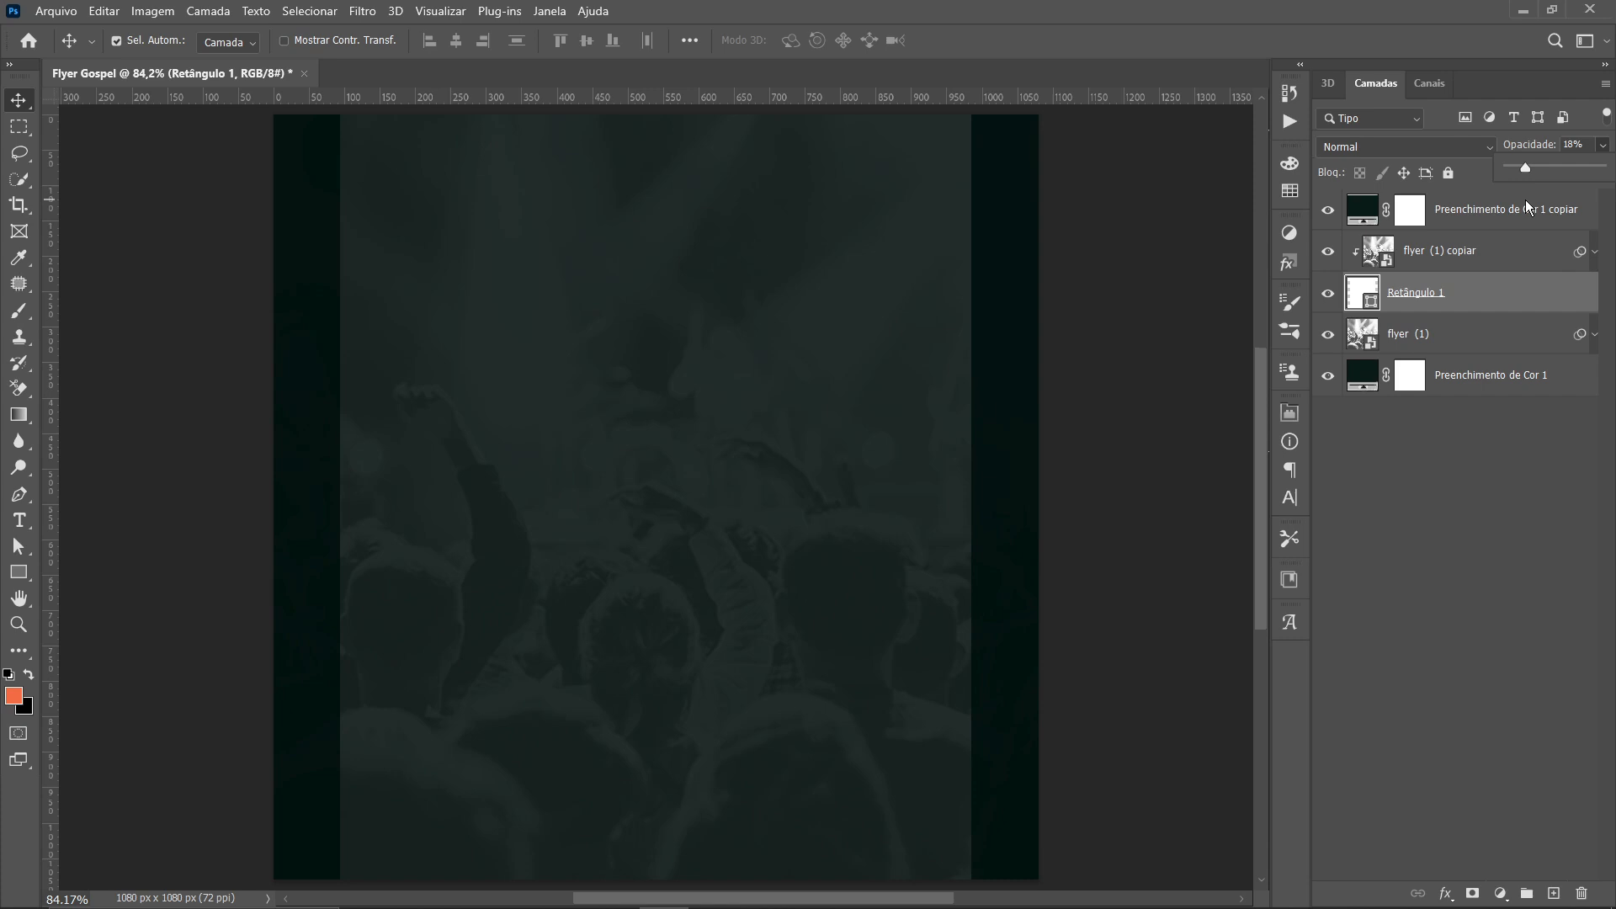
Change the bottom fill layer Preenchimento de Cor 1 to the lighter green #192824
{"action": "left_click", "coordinate": [1364, 371]}
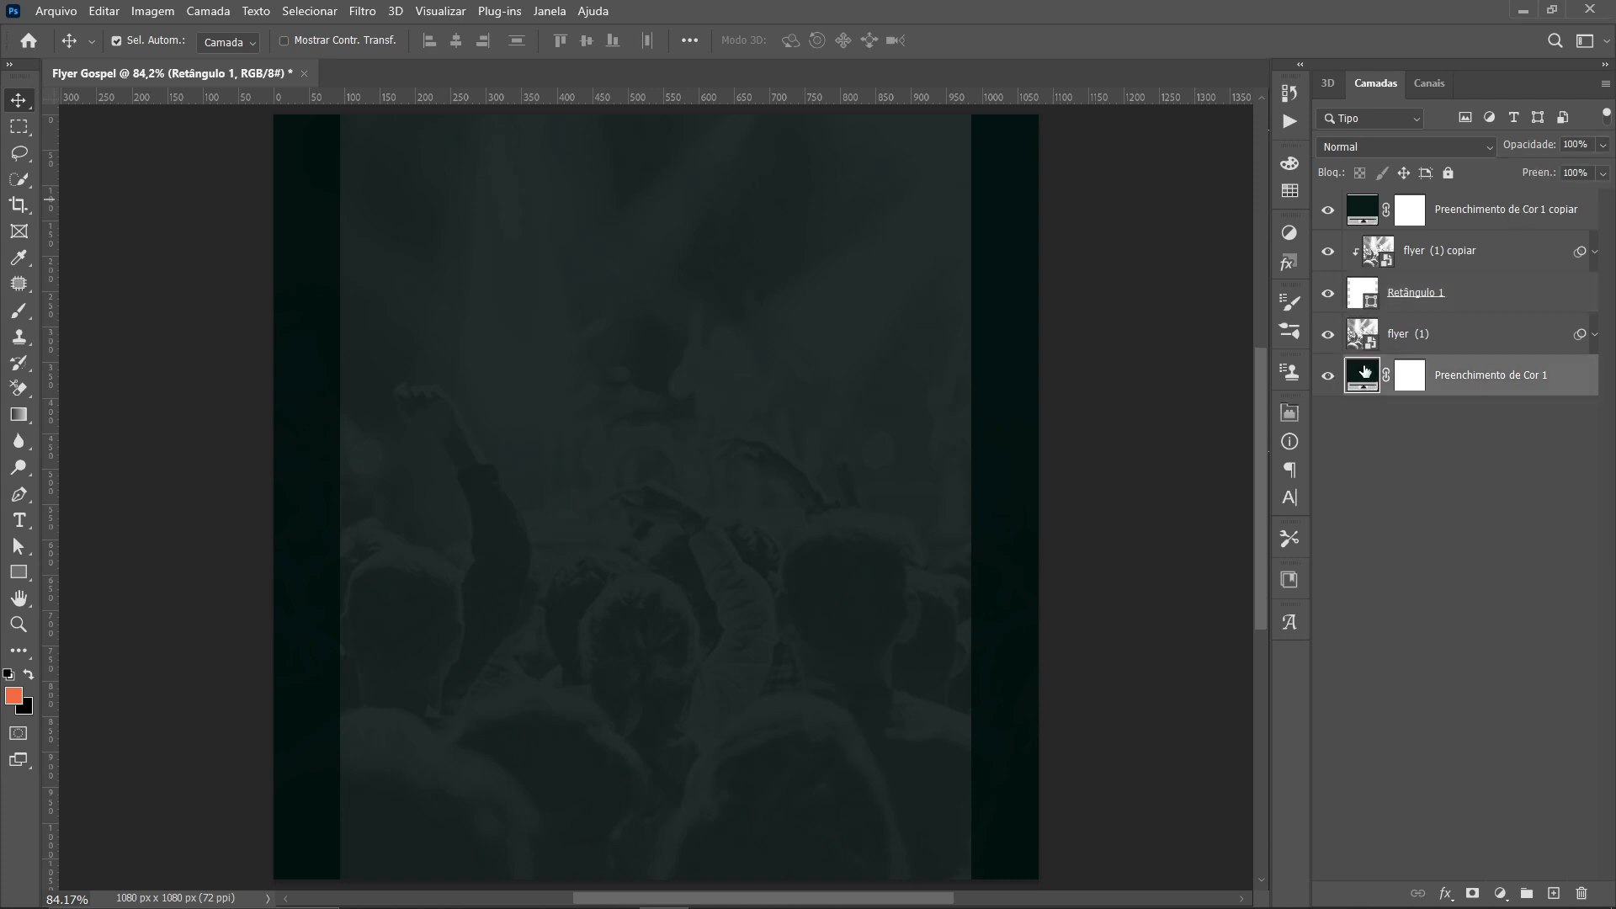
{"action": "double_click", "coordinate": [1364, 371]}
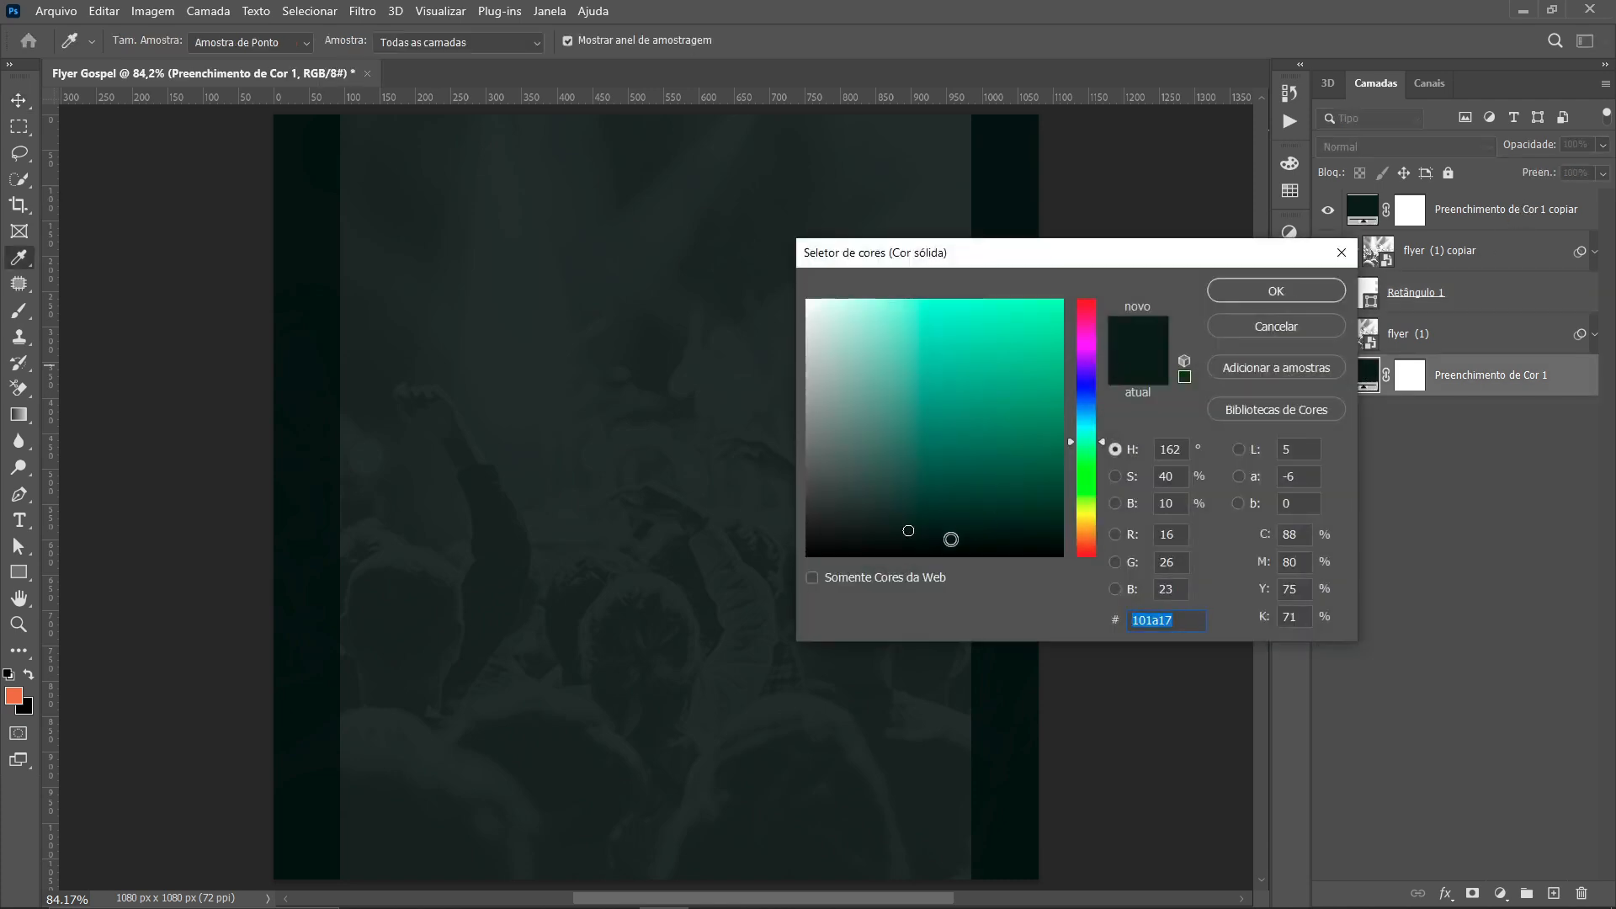
{"action": "left_click_drag", "start_coordinate": [915, 524], "coordinate": [903, 515]}
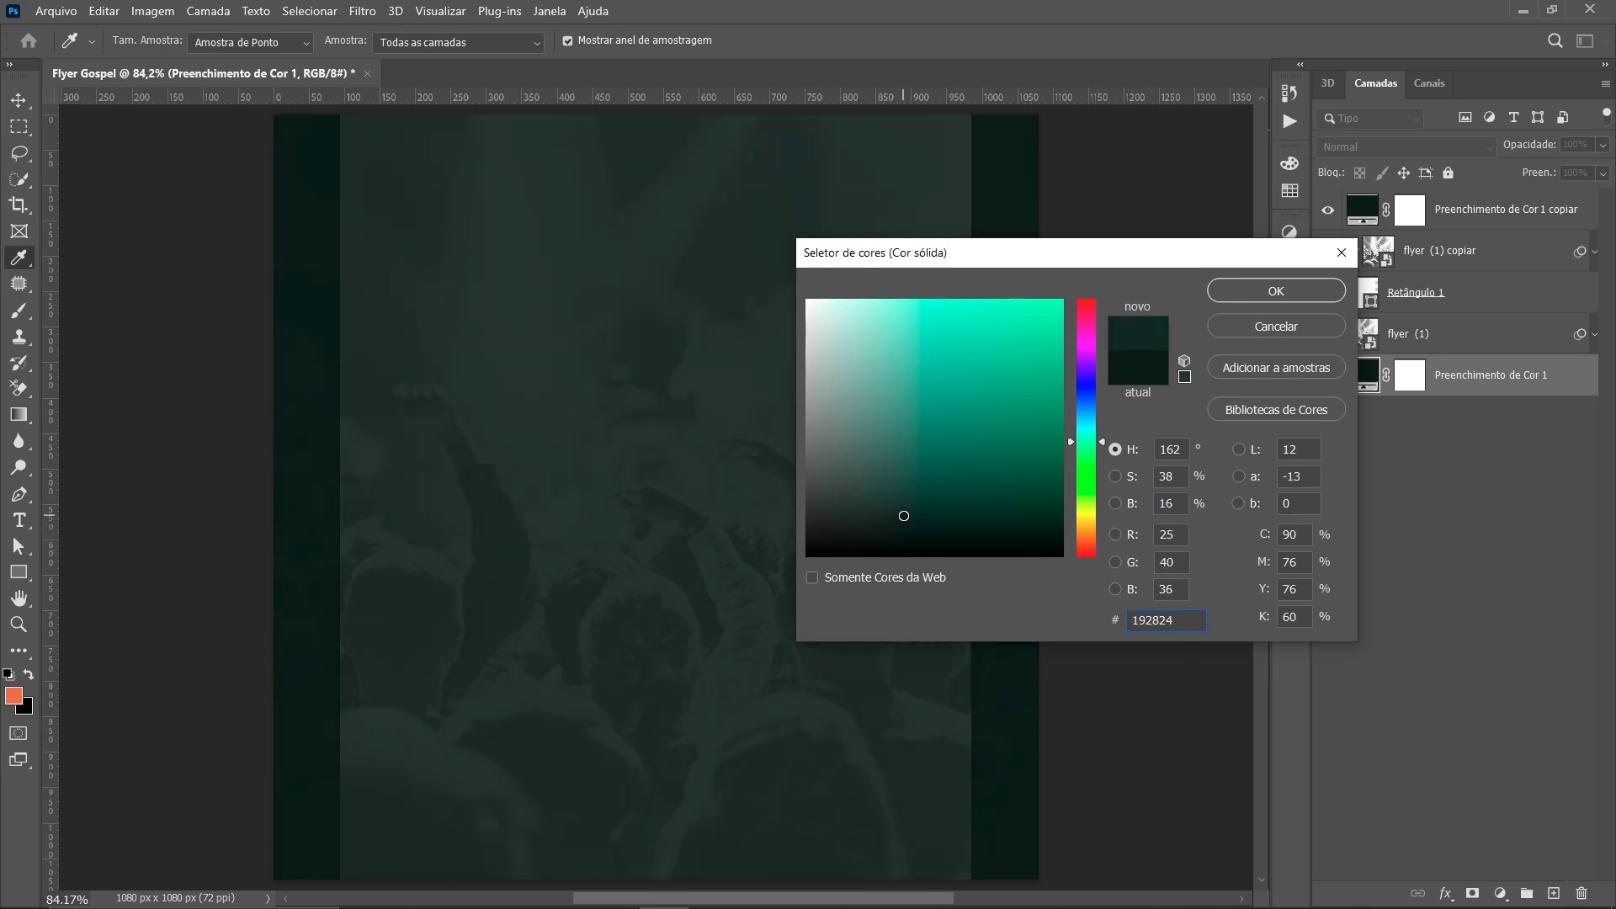
{"action": "left_click", "coordinate": [1245, 291]}
Lower the Retângulo 1 layer's opacity slightly
{"action": "left_click", "coordinate": [1393, 297]}
{"action": "left_click", "coordinate": [1601, 146]}
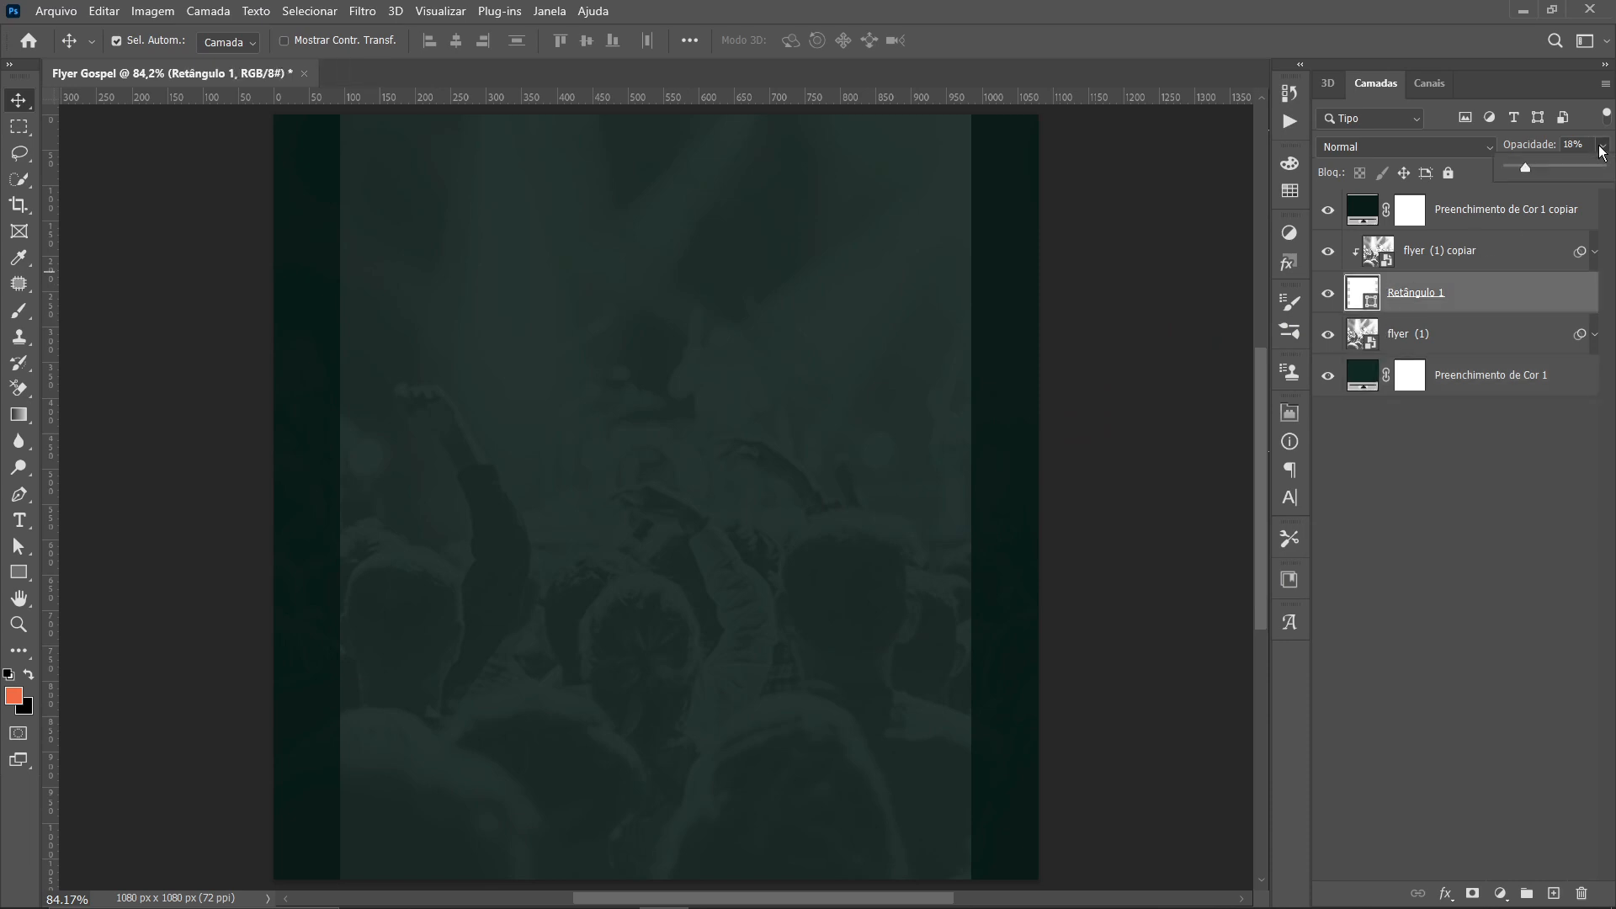
{"action": "left_click_drag", "start_coordinate": [1522, 168], "coordinate": [1522, 168]}
Edit the flyer (1) copy's black-and-white filter, setting reds to 6%, yellows to 64%, greens to 13% and cyans to 49%
{"action": "left_click", "coordinate": [1387, 250]}
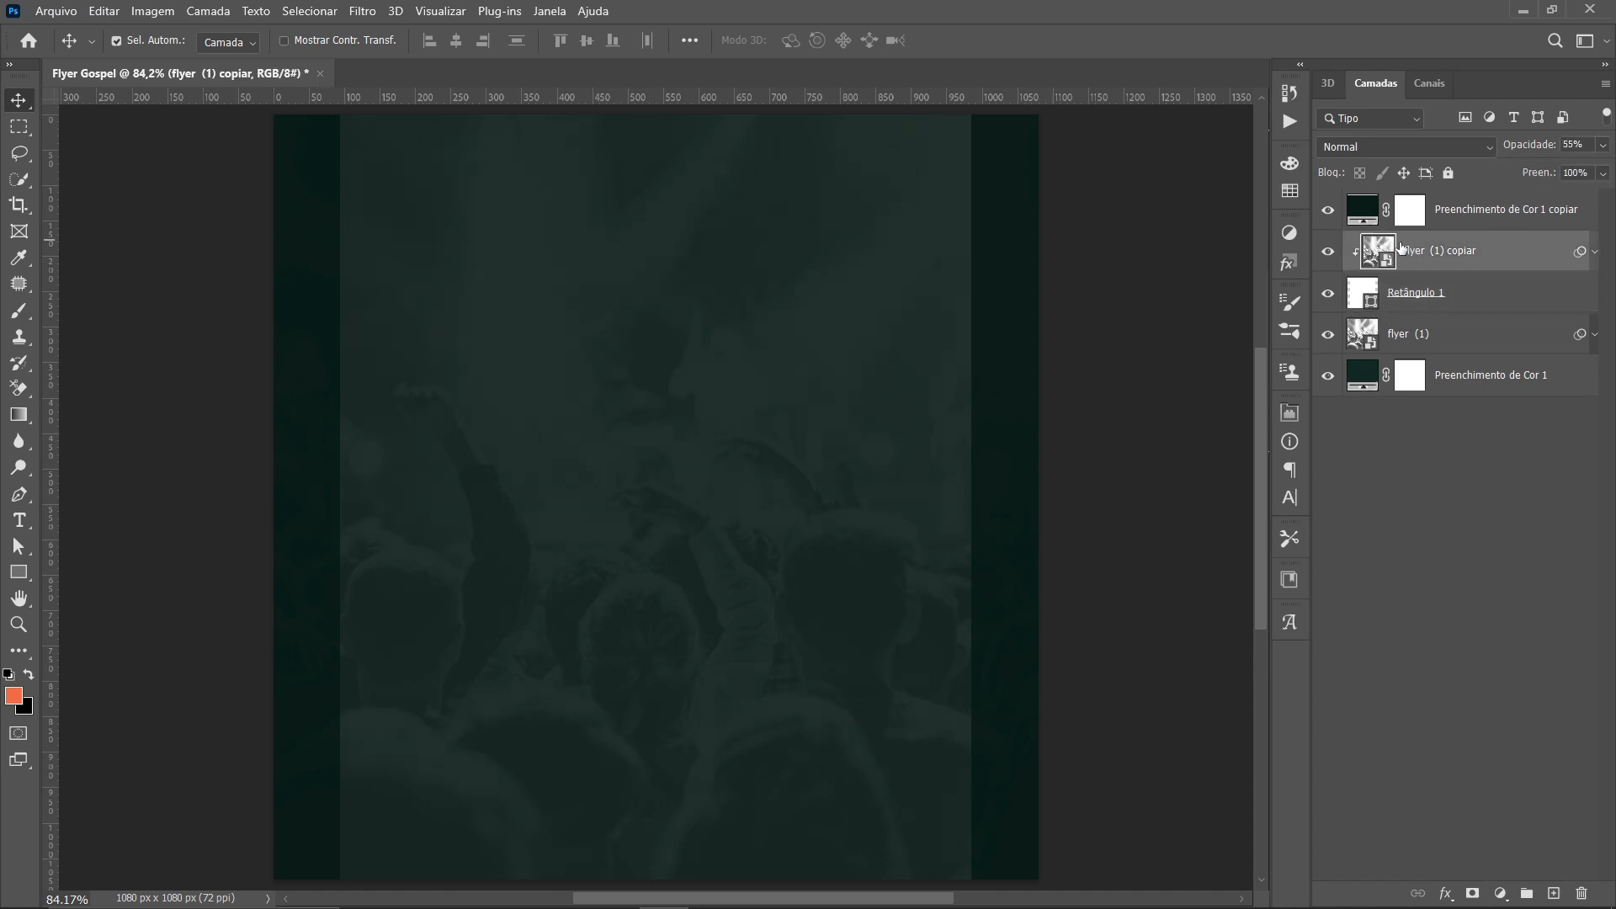
{"action": "left_click", "coordinate": [1595, 251]}
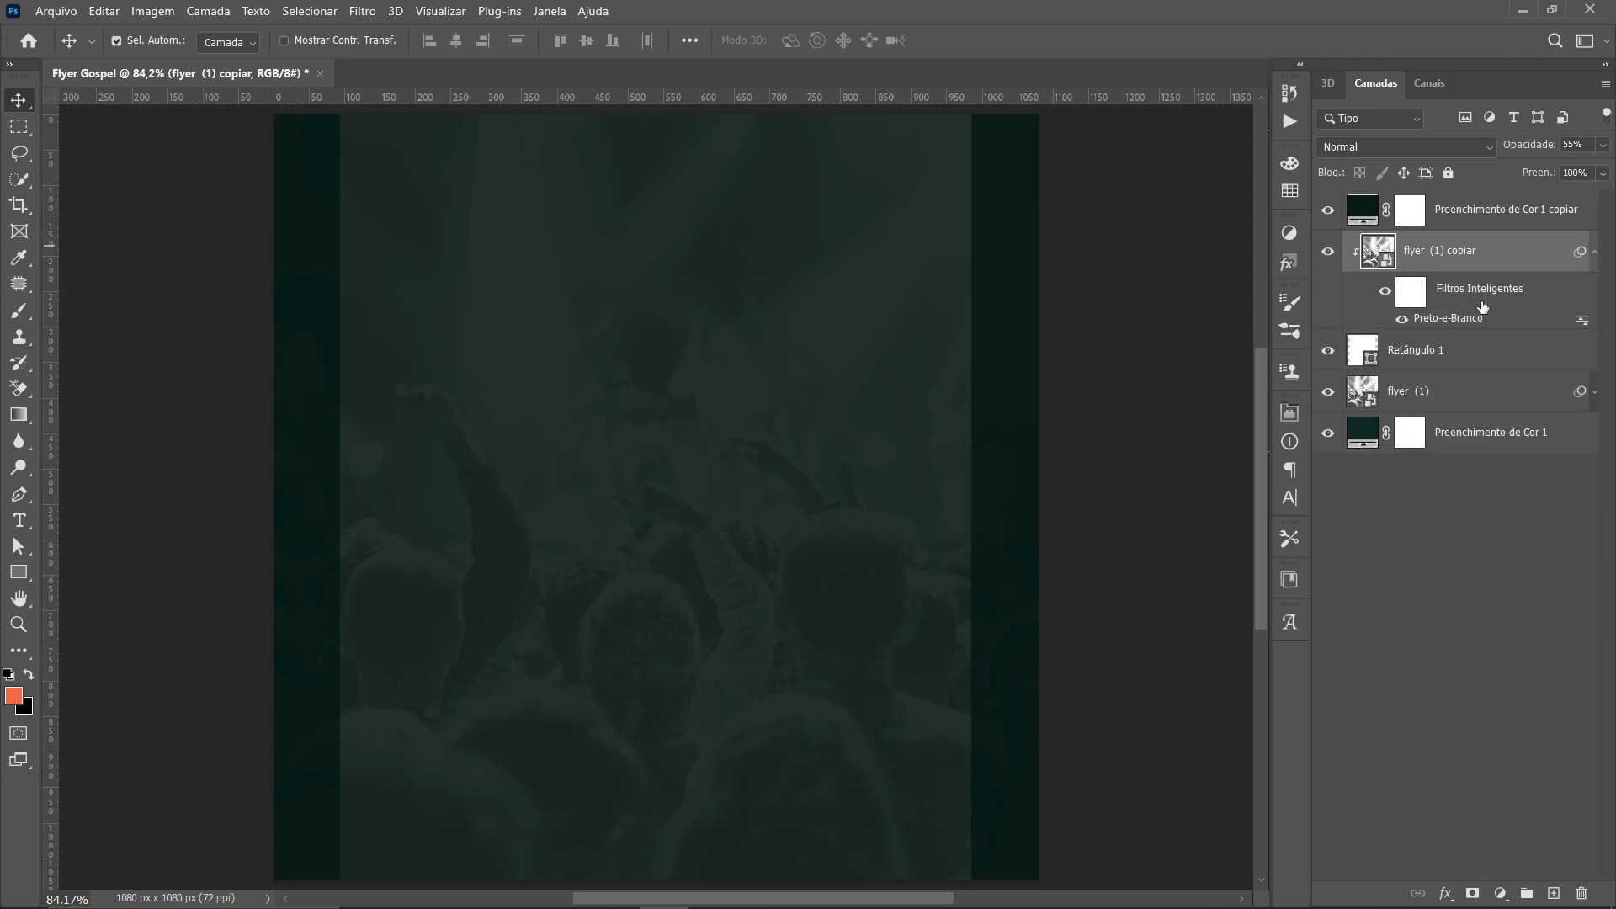
{"action": "double_click", "coordinate": [1461, 320]}
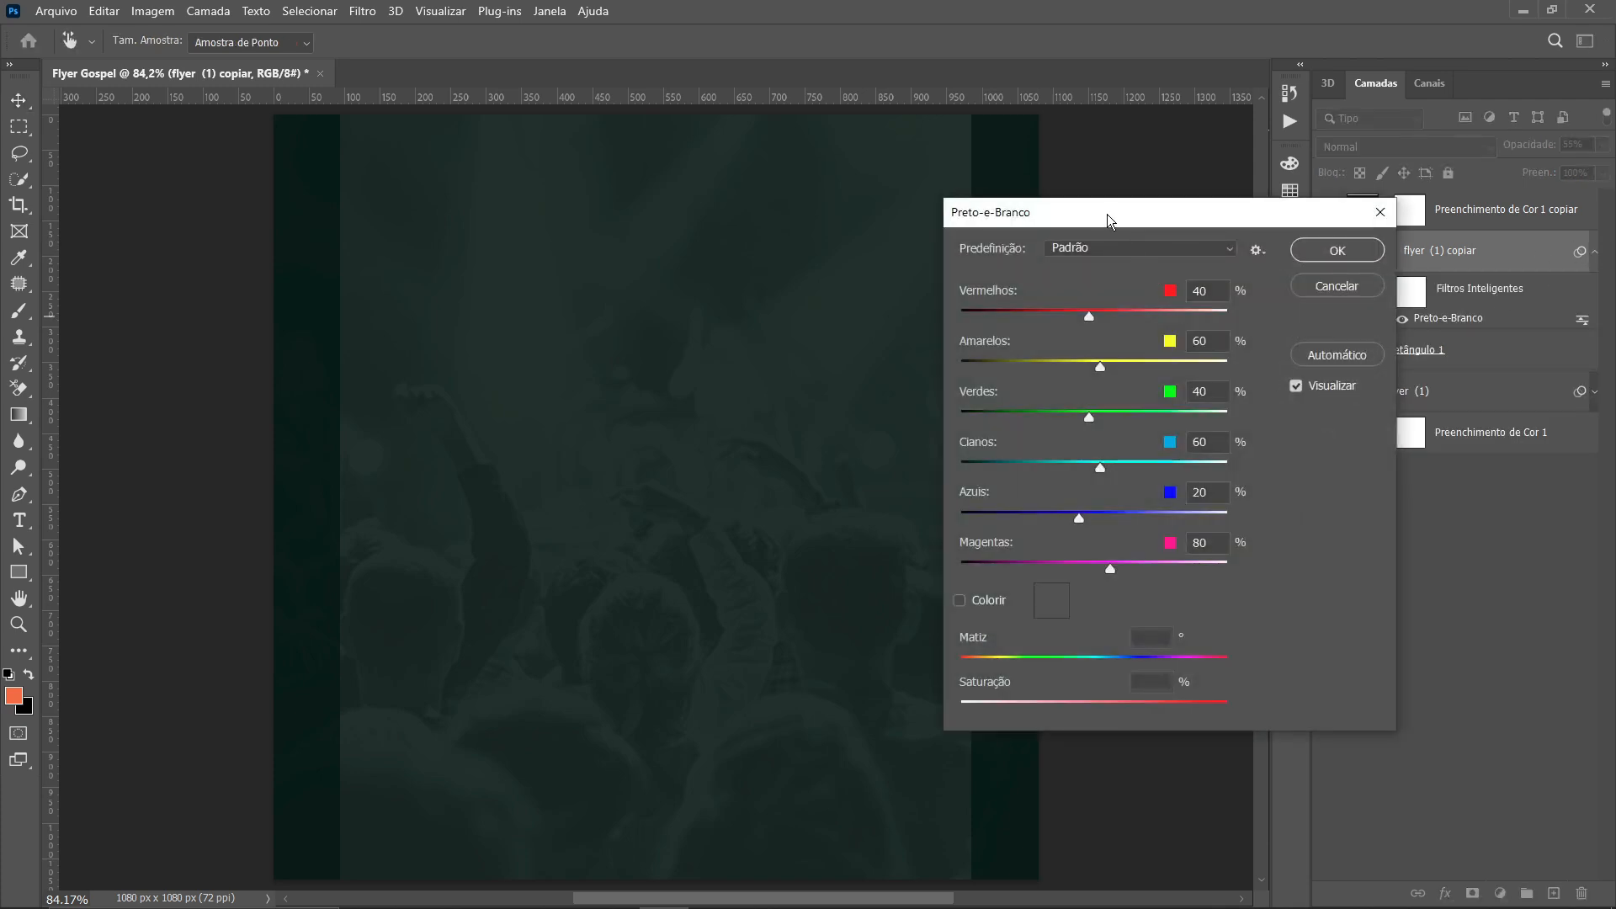
{"action": "left_click_drag", "start_coordinate": [1107, 221], "coordinate": [1069, 272]}
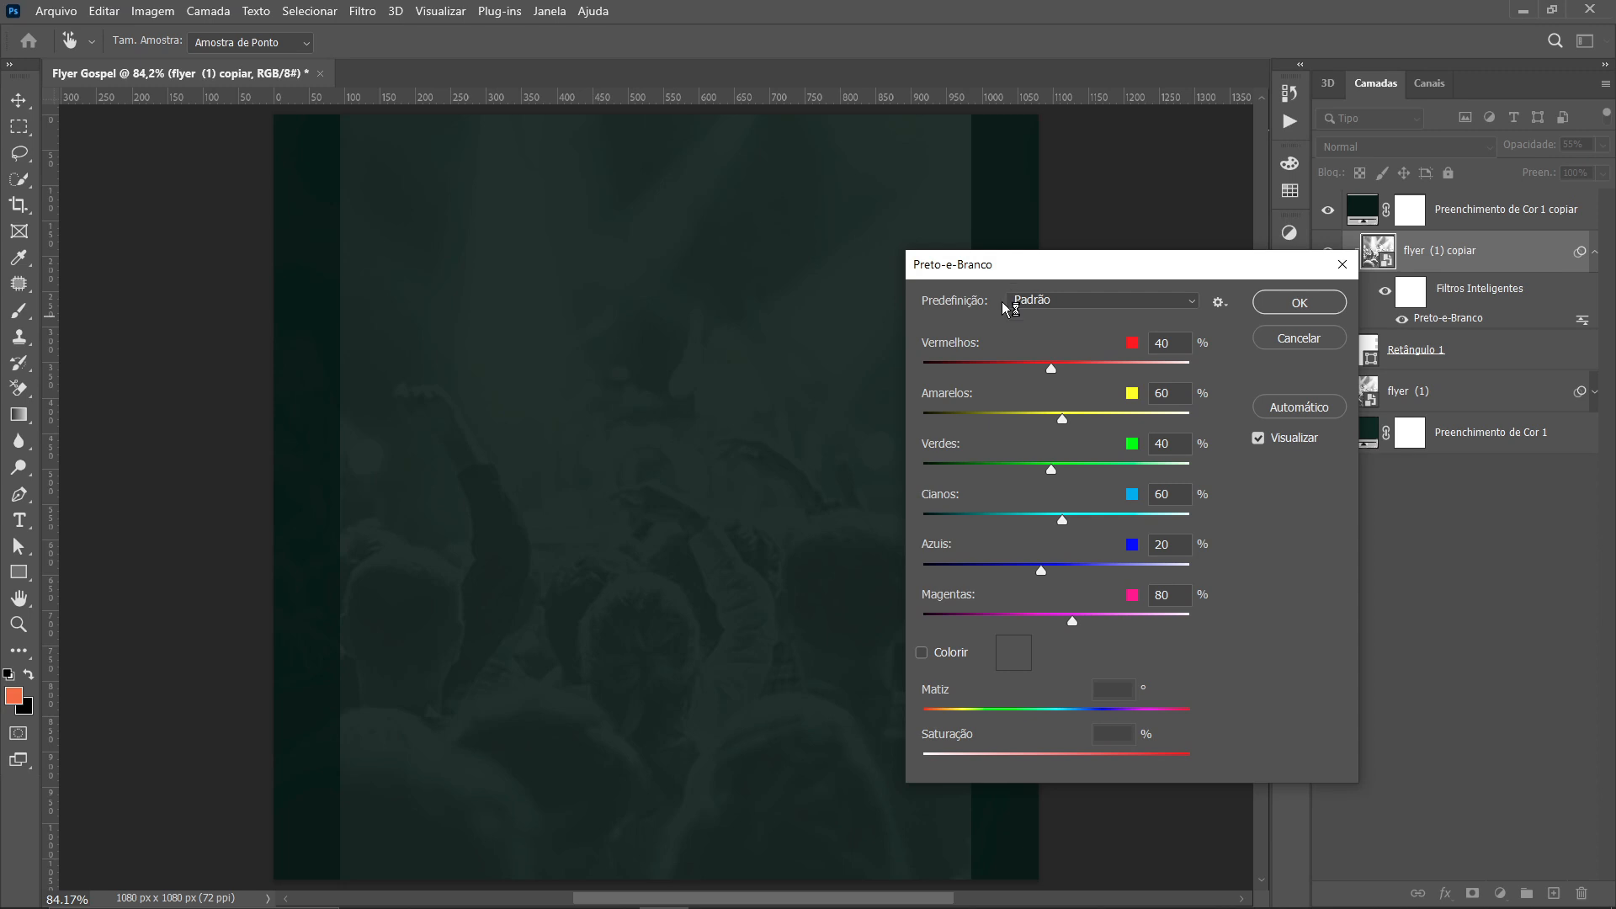
{"action": "left_click_drag", "start_coordinate": [1052, 370], "coordinate": [1056, 521]}
{"action": "left_click", "coordinate": [1296, 305]}
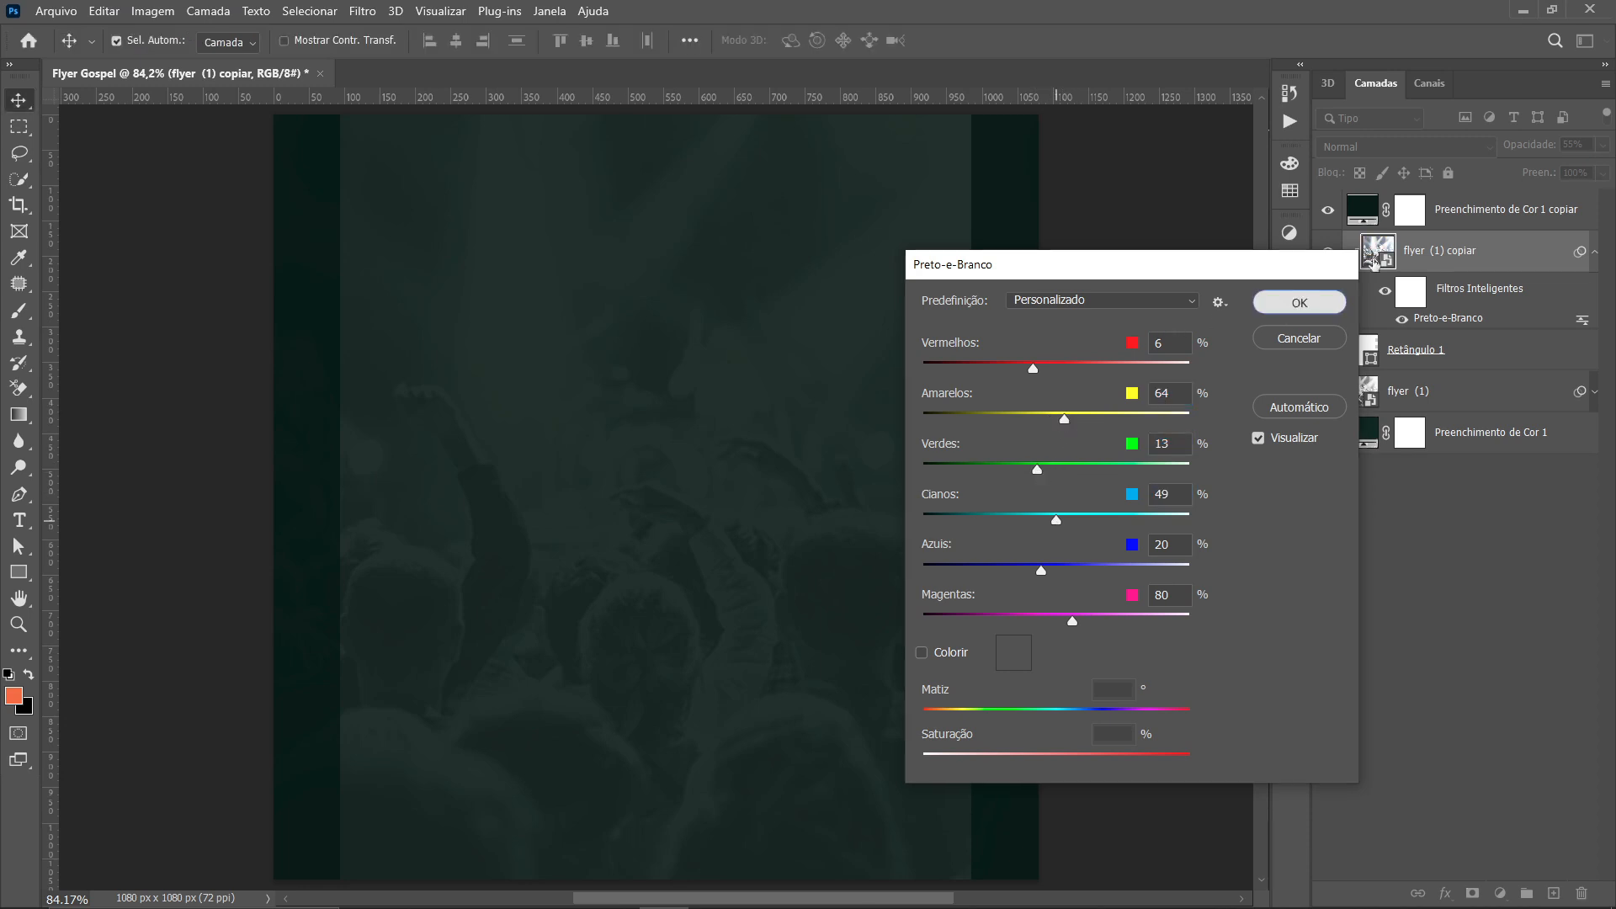
Apply a Levels adjustment with midtones at 0,71 to the flyer (1) copy and leave that layer selected
{"action": "key", "text": "ctrl+l"}
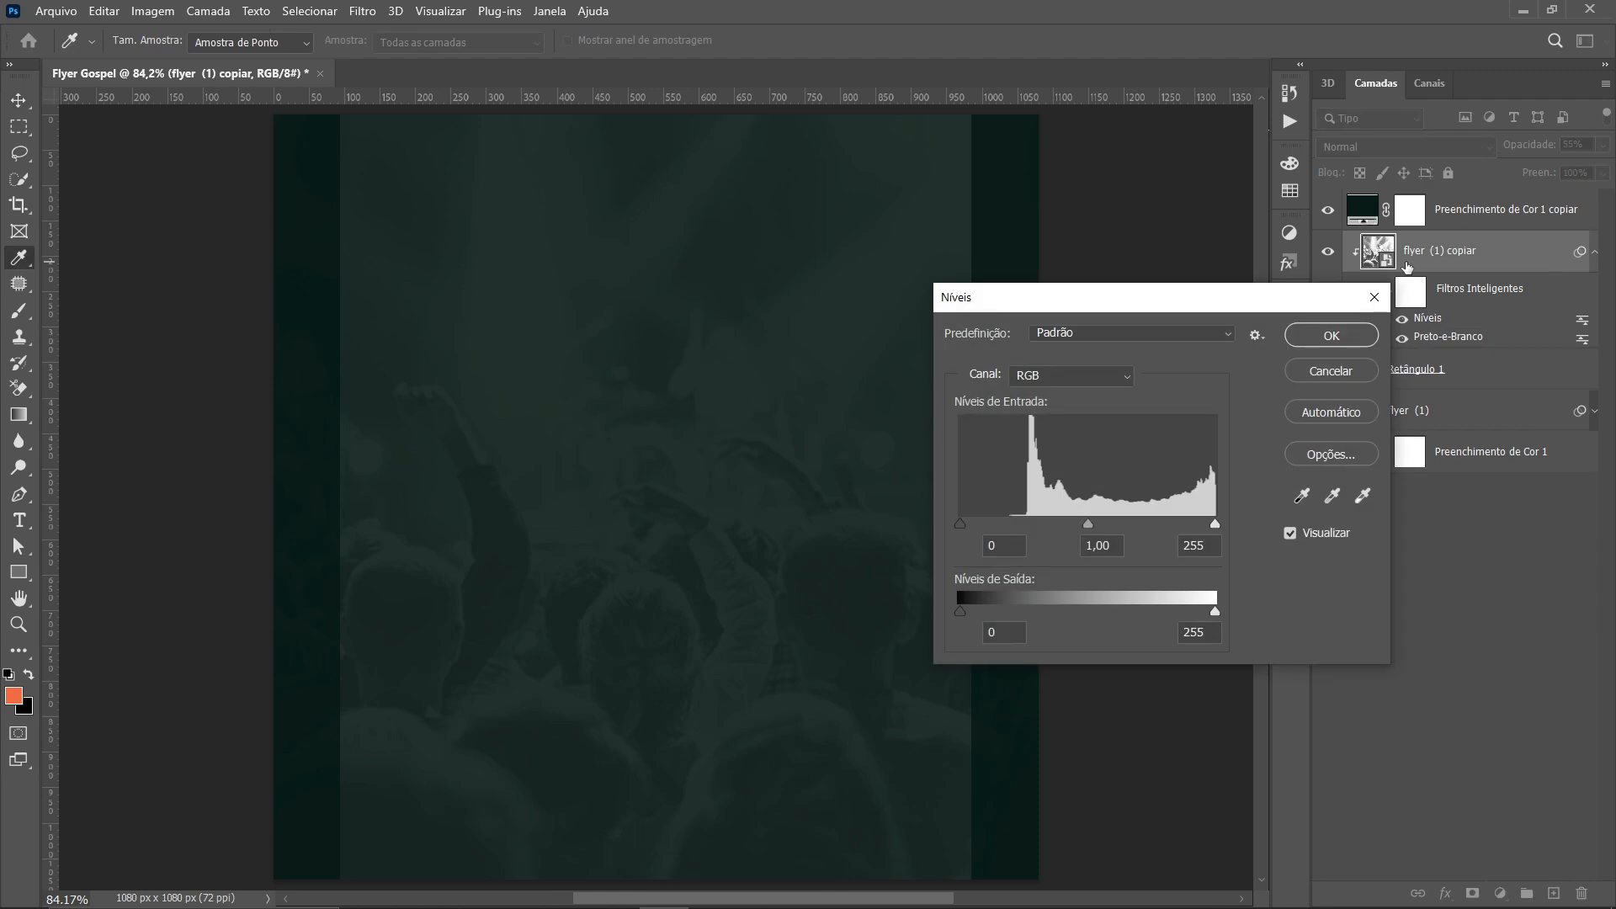
{"action": "left_click_drag", "start_coordinate": [1093, 523], "coordinate": [1102, 522]}
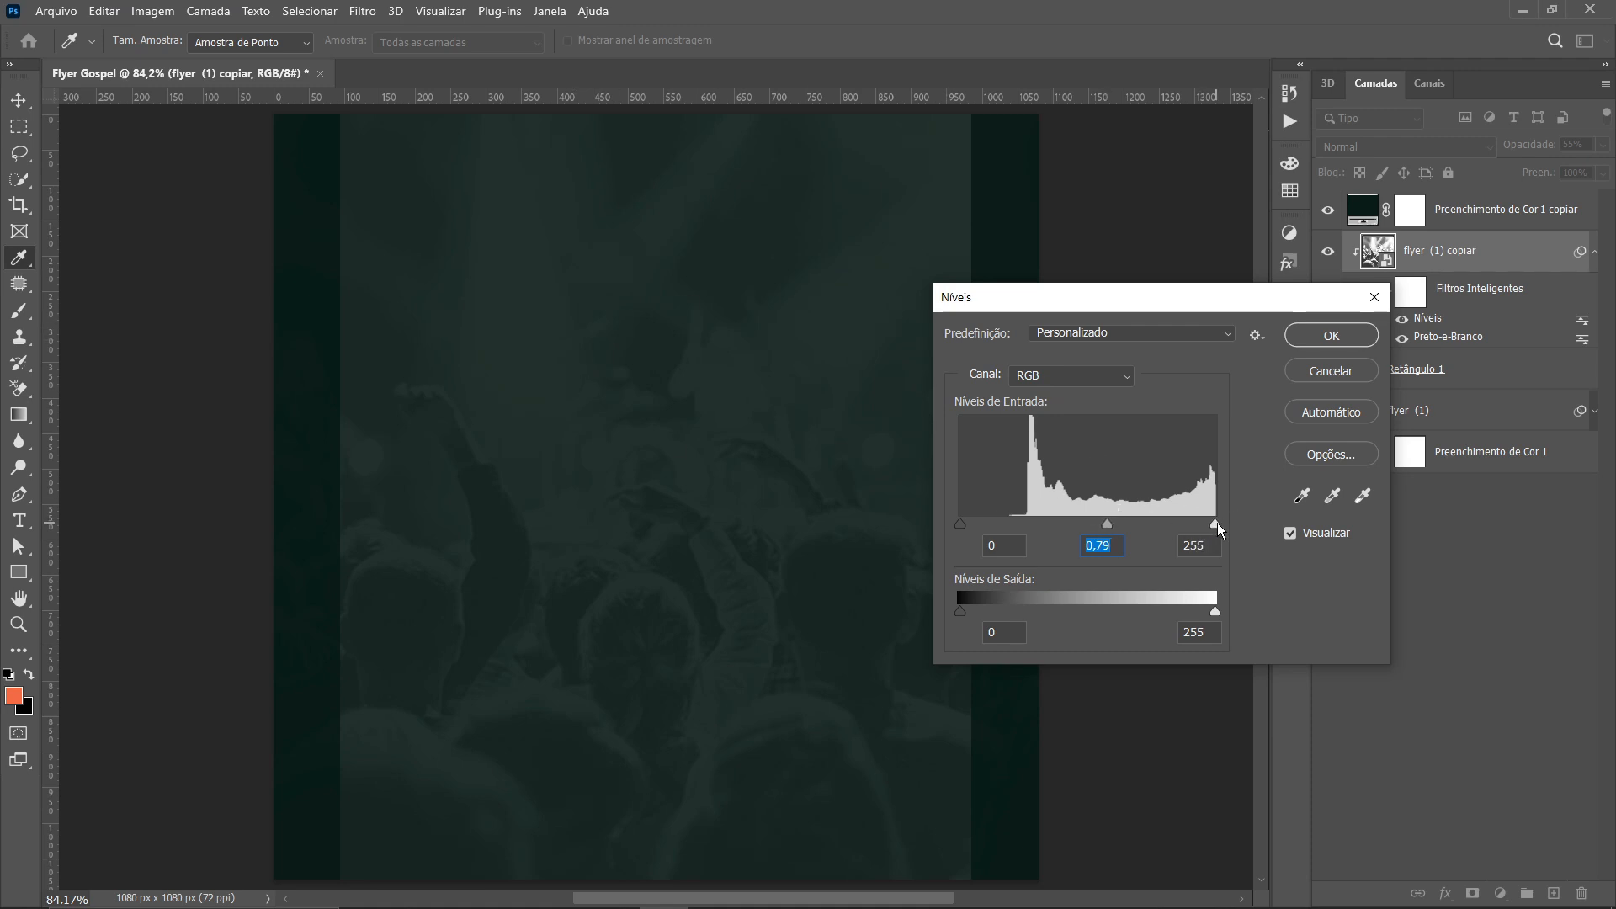
{"action": "left_click", "coordinate": [1113, 524]}
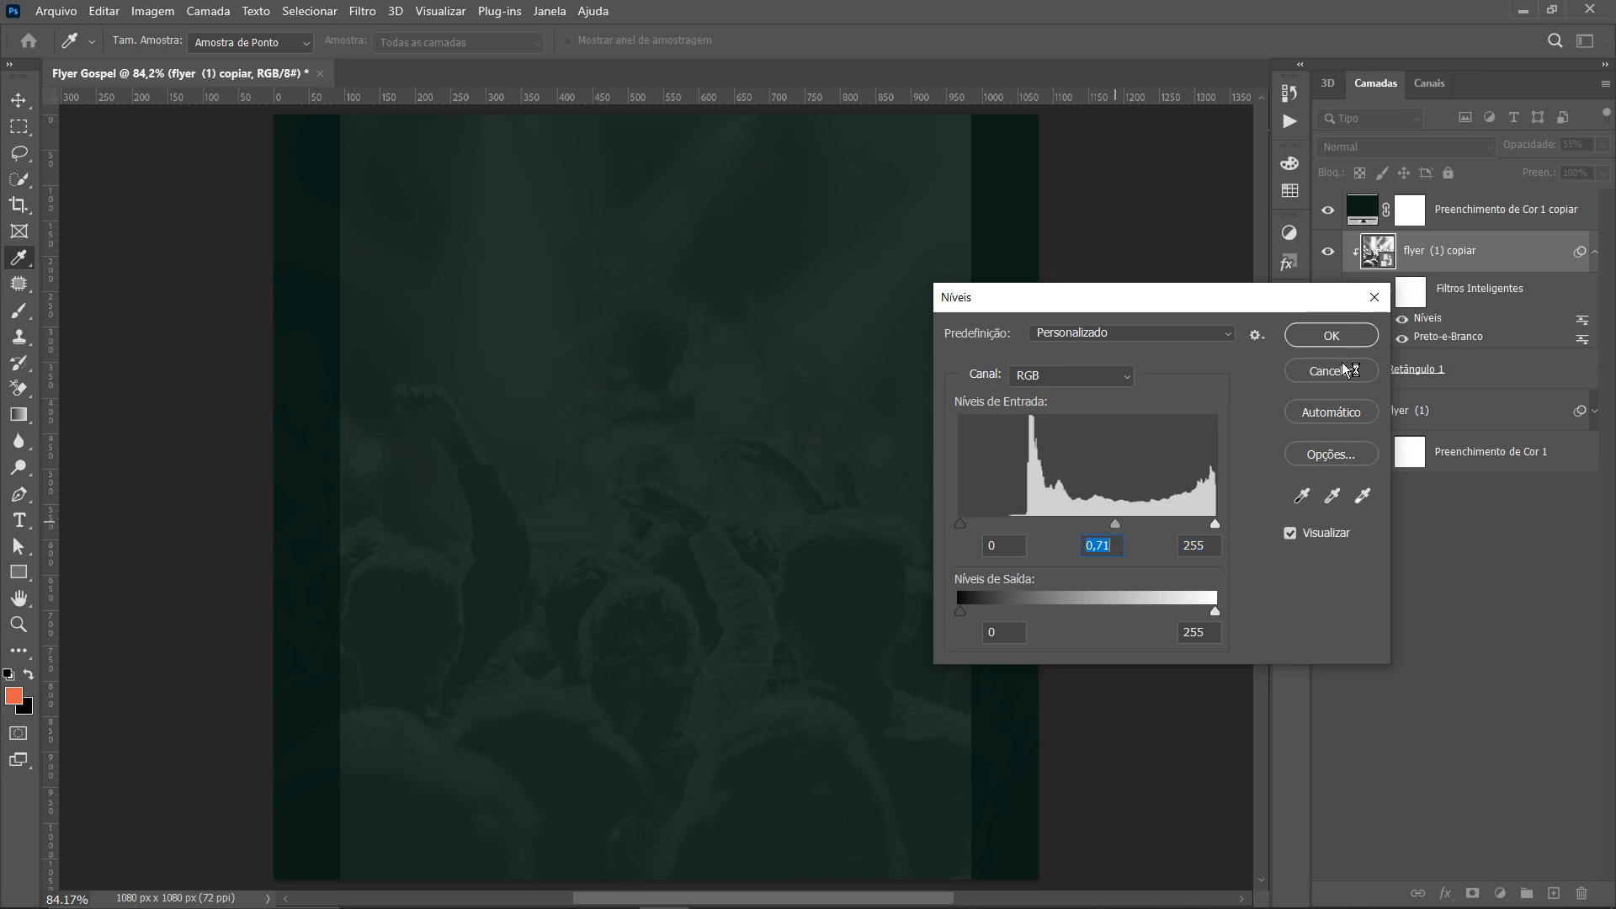
{"action": "left_click", "coordinate": [1330, 335]}
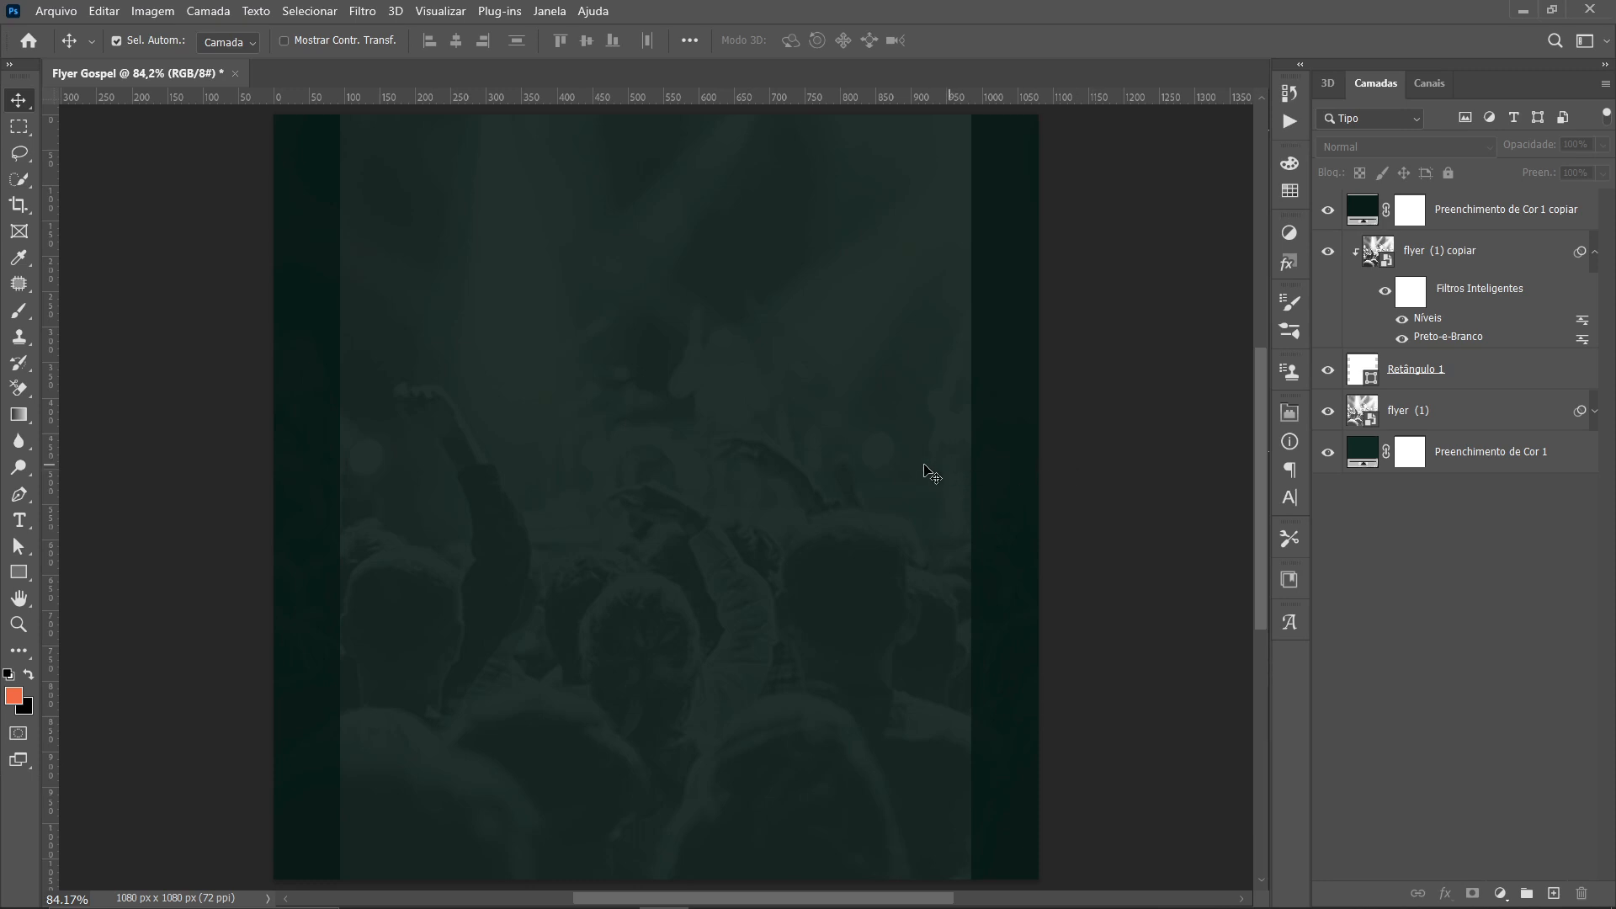
{"action": "left_click", "coordinate": [667, 534]}
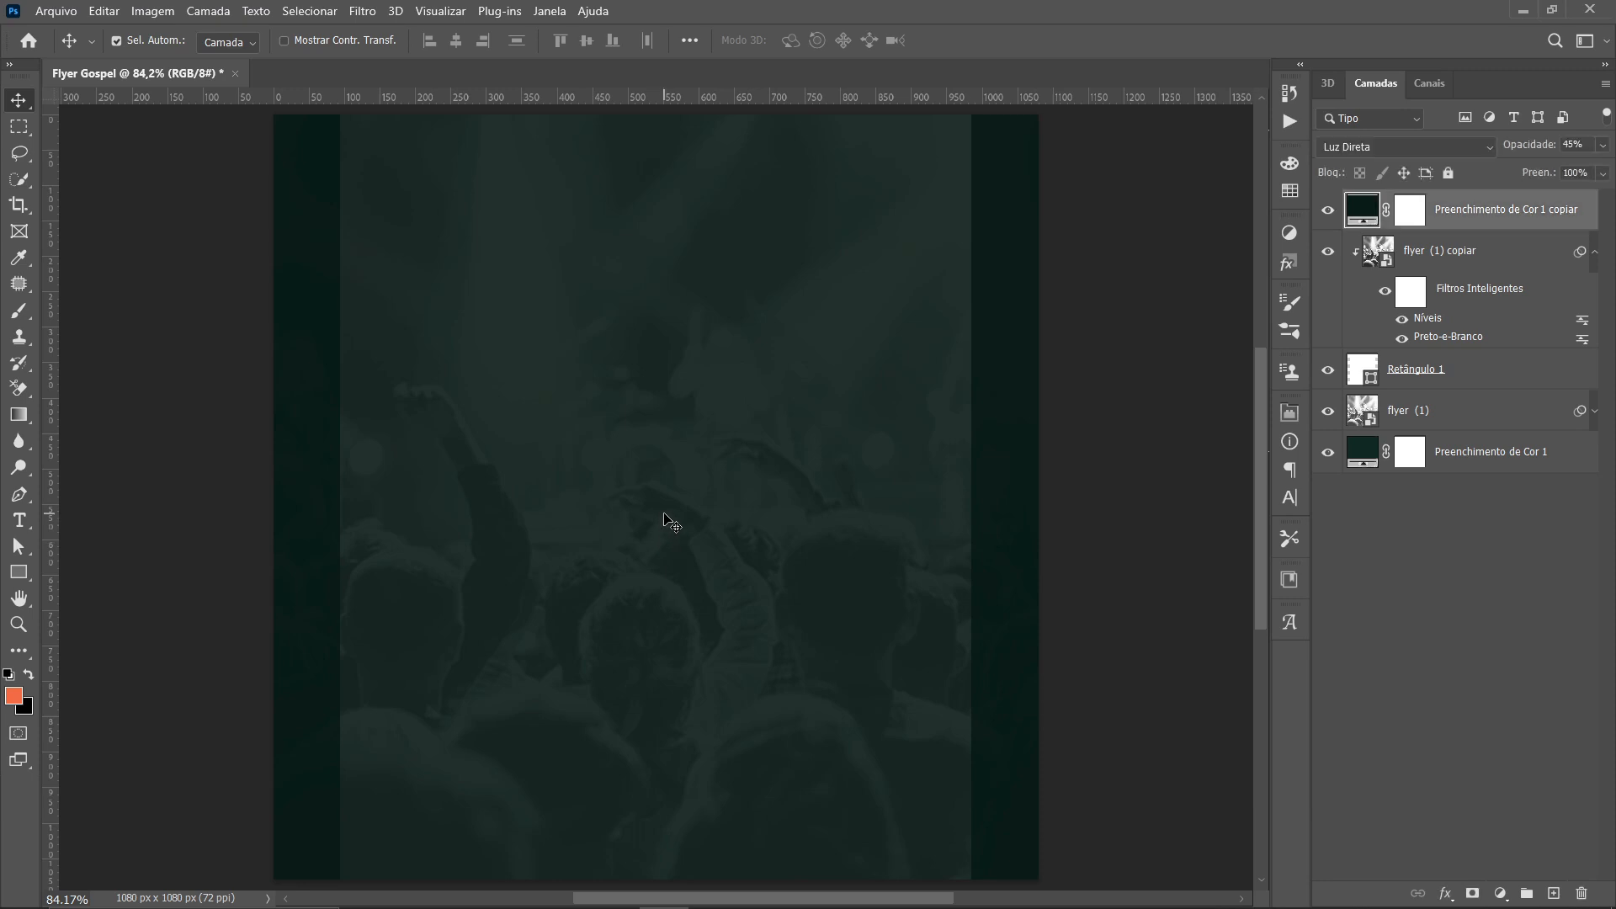
{"action": "left_click", "coordinate": [1384, 266]}
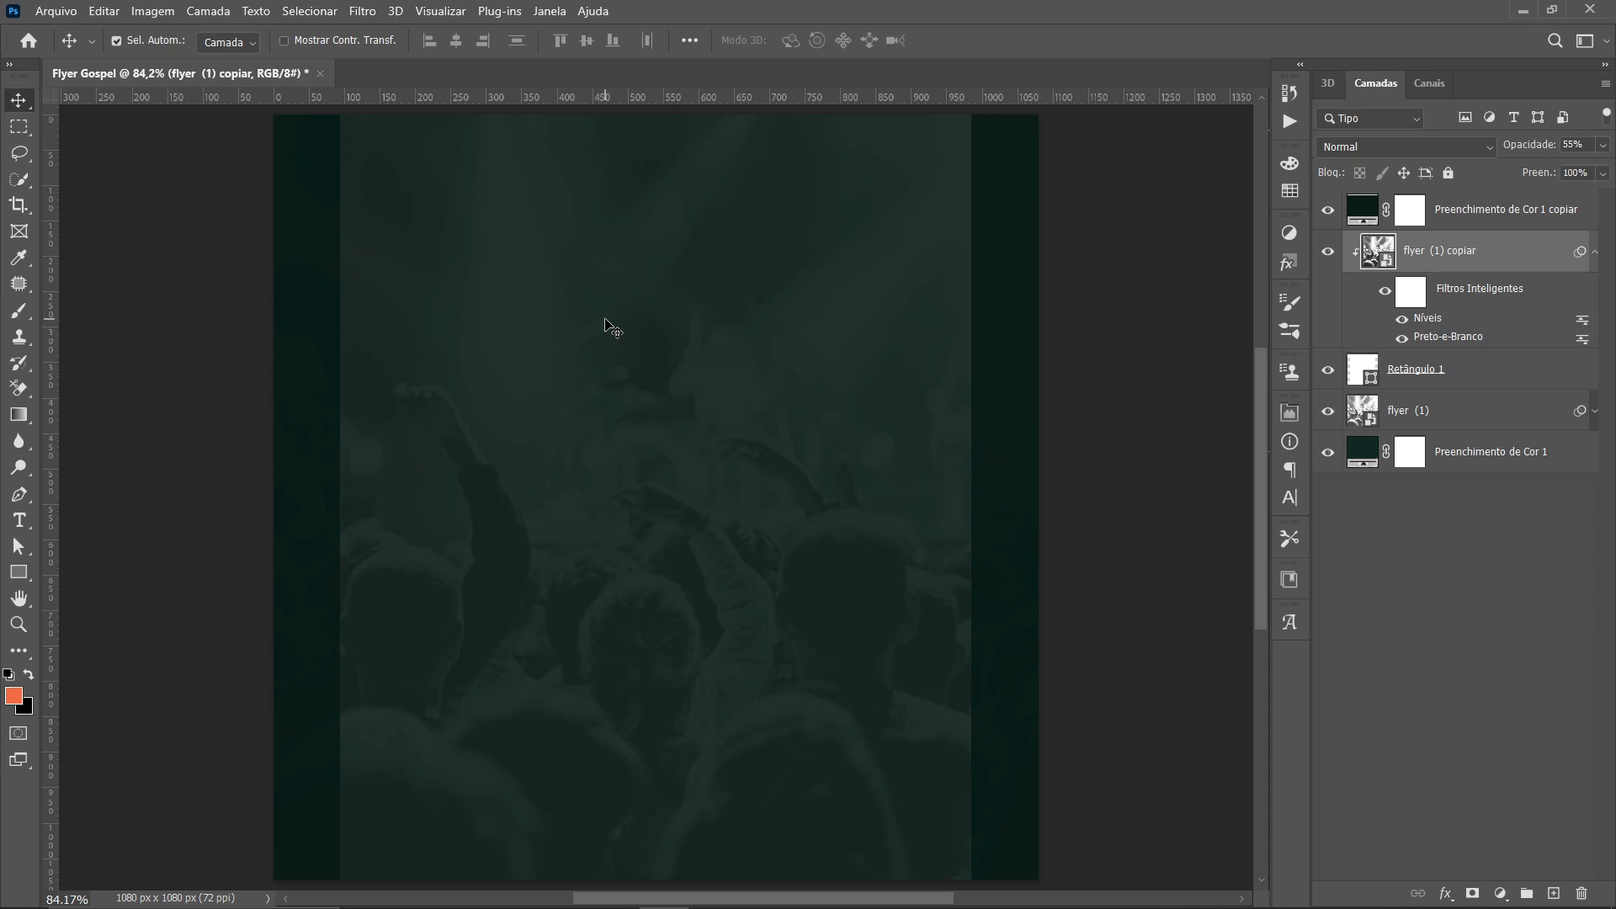
Add the placeholder text Lorem Ipsum, enlarge it to about 217 pt and centre it across the central panel
{"action": "left_click", "coordinate": [191, 479]}
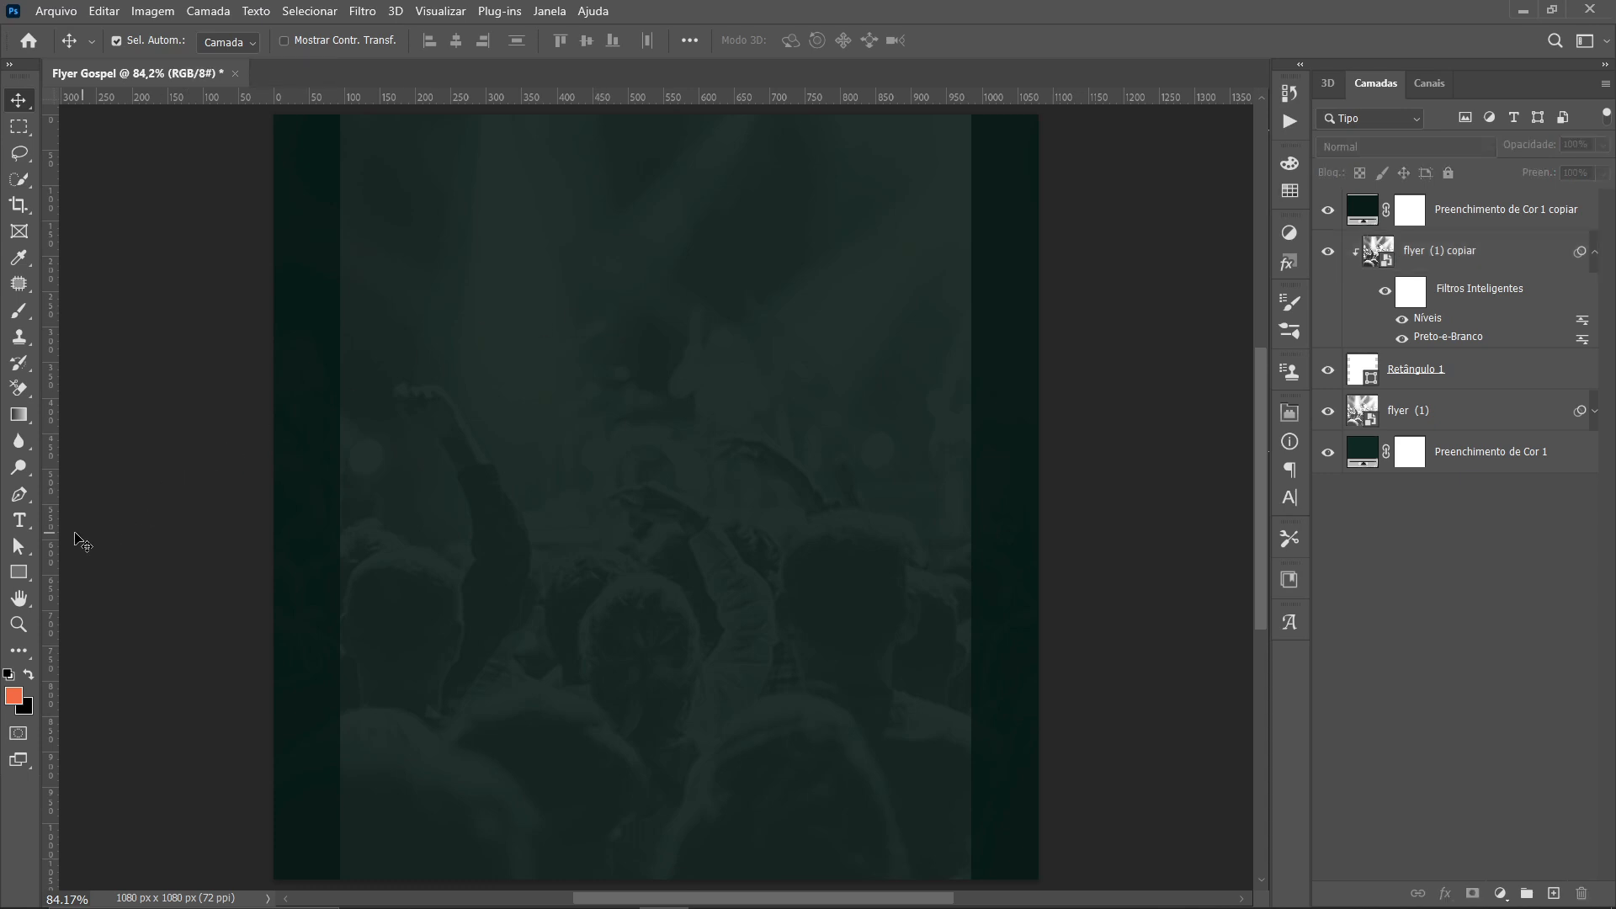
{"action": "left_click", "coordinate": [19, 520]}
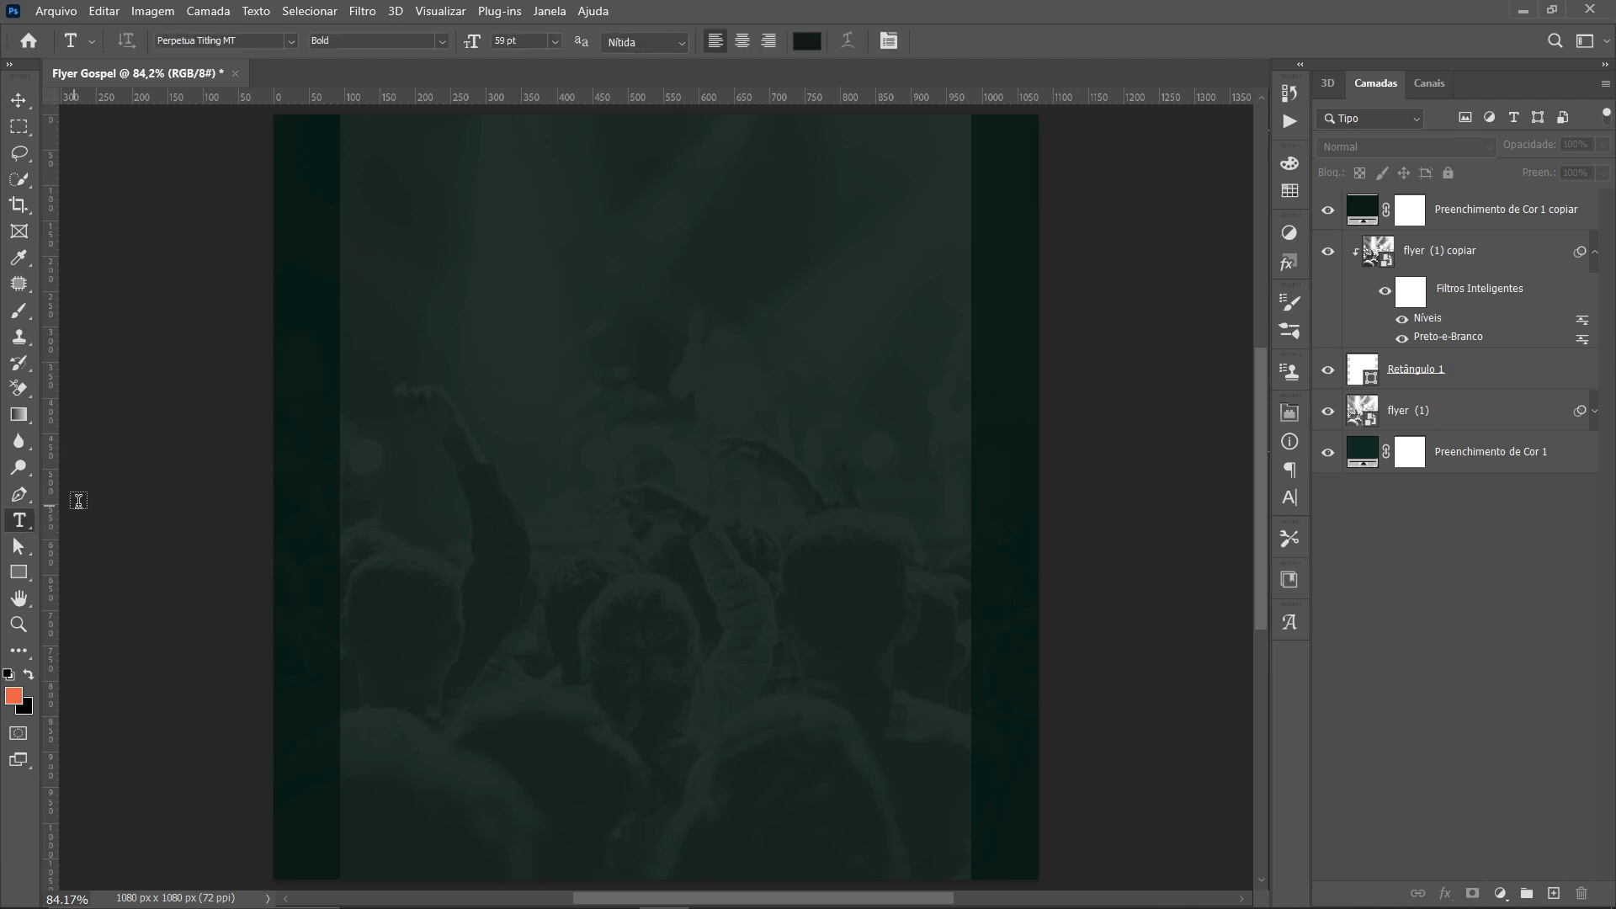
{"action": "left_click", "coordinate": [548, 395]}
{"action": "key", "text": "ctrl+Return"}
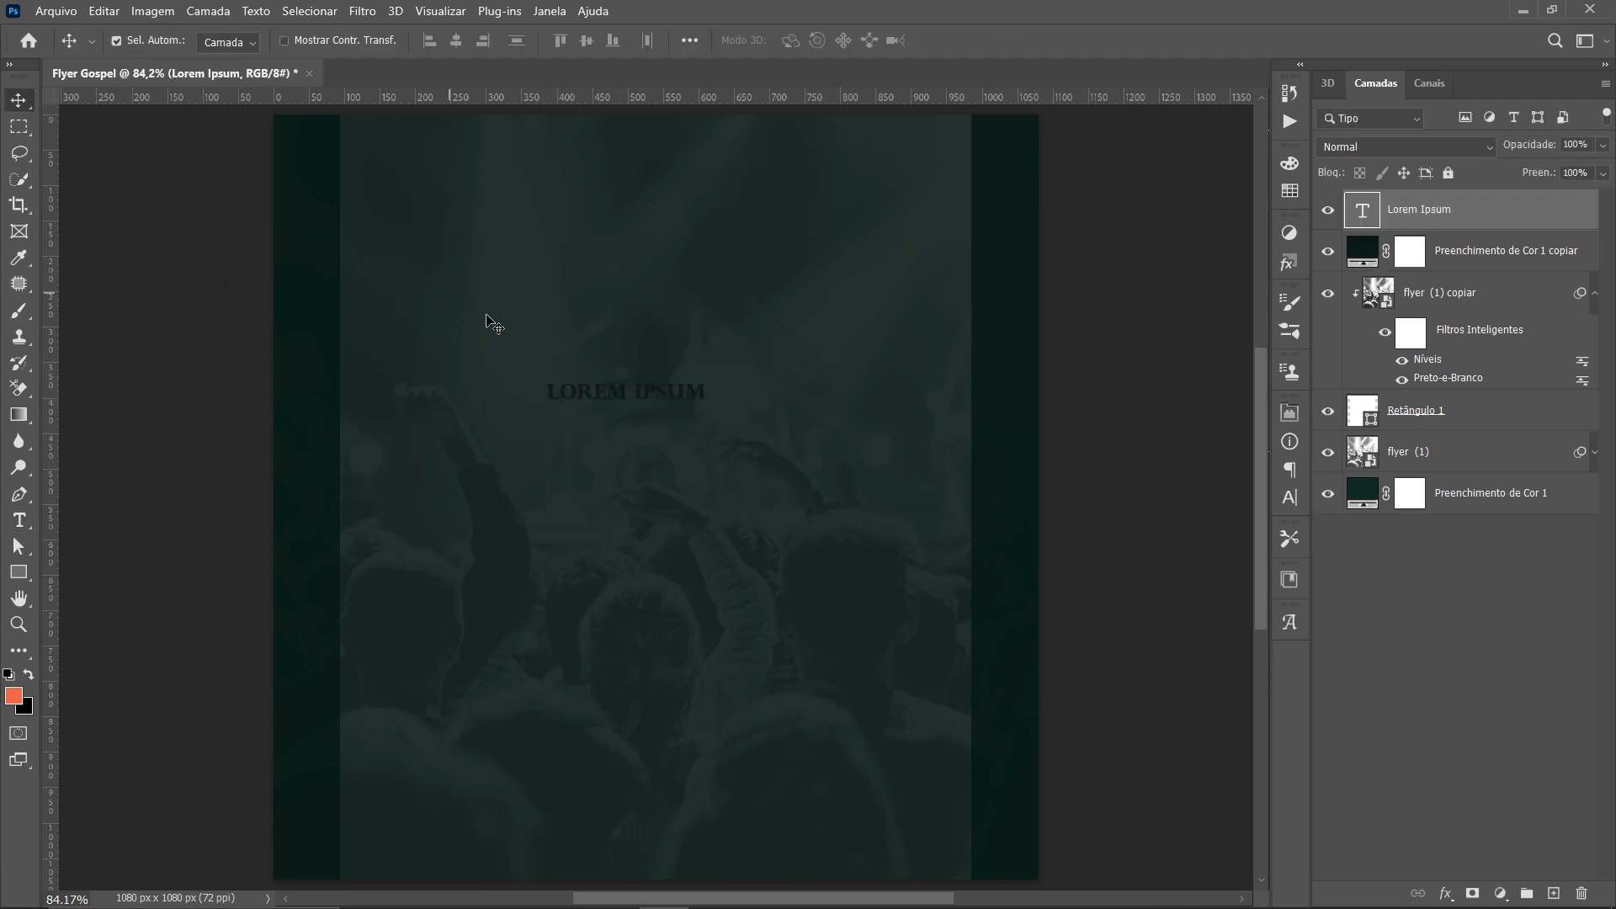
{"action": "key", "text": "ctrl+t"}
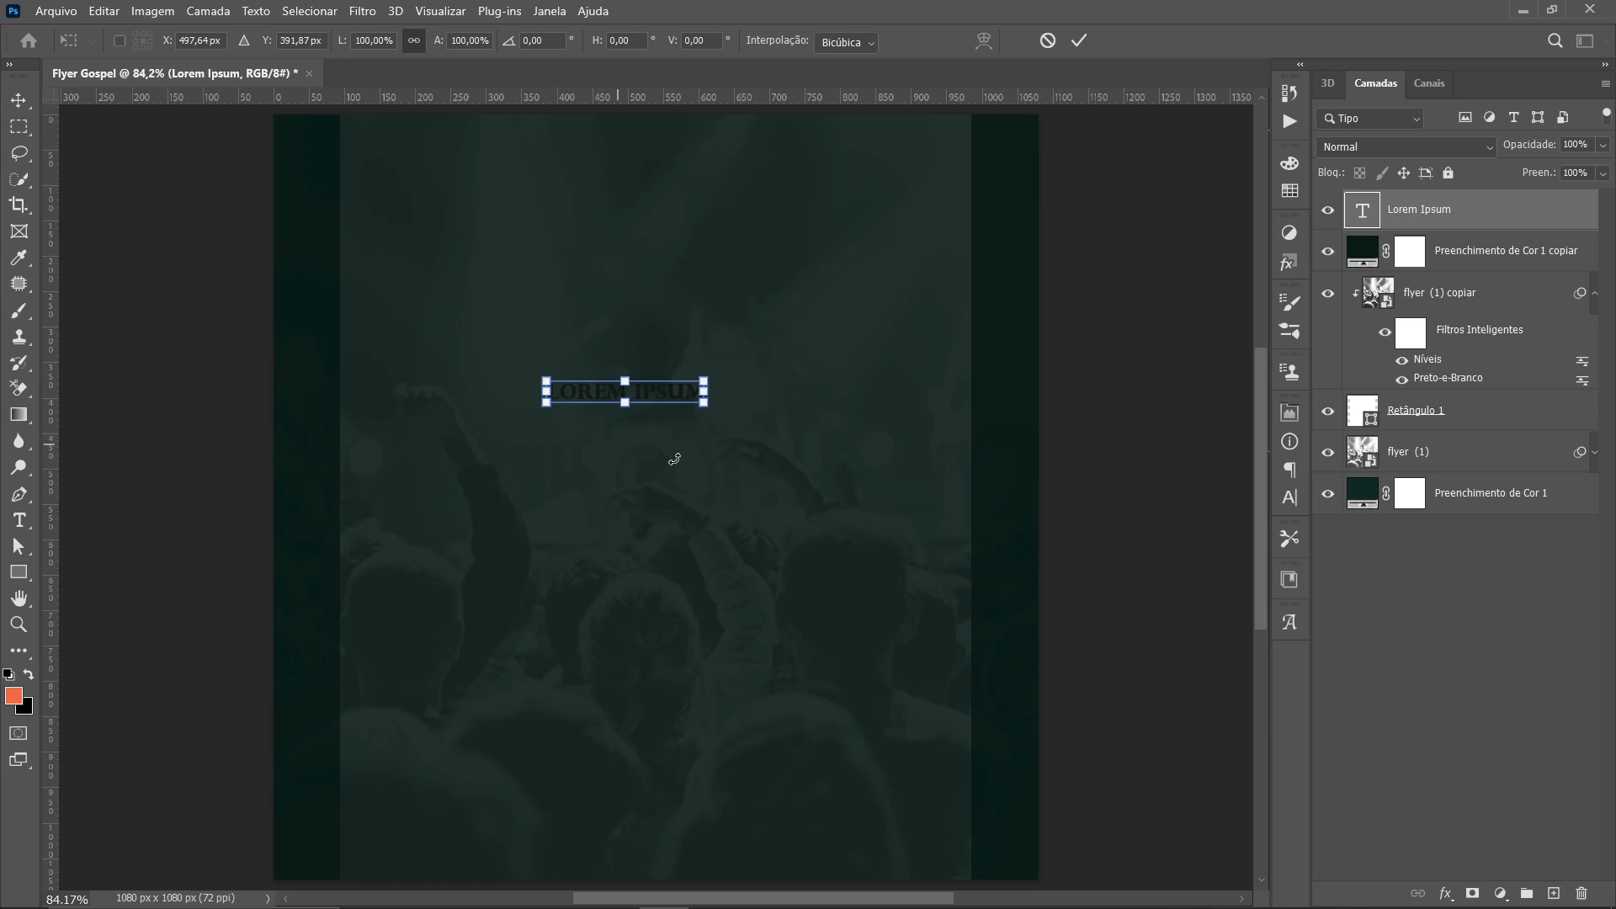
{"action": "left_click_drag", "start_coordinate": [703, 406], "coordinate": [898, 551]}
{"action": "key", "text": "Return"}
{"action": "left_click_drag", "start_coordinate": [623, 376], "coordinate": [649, 392]}
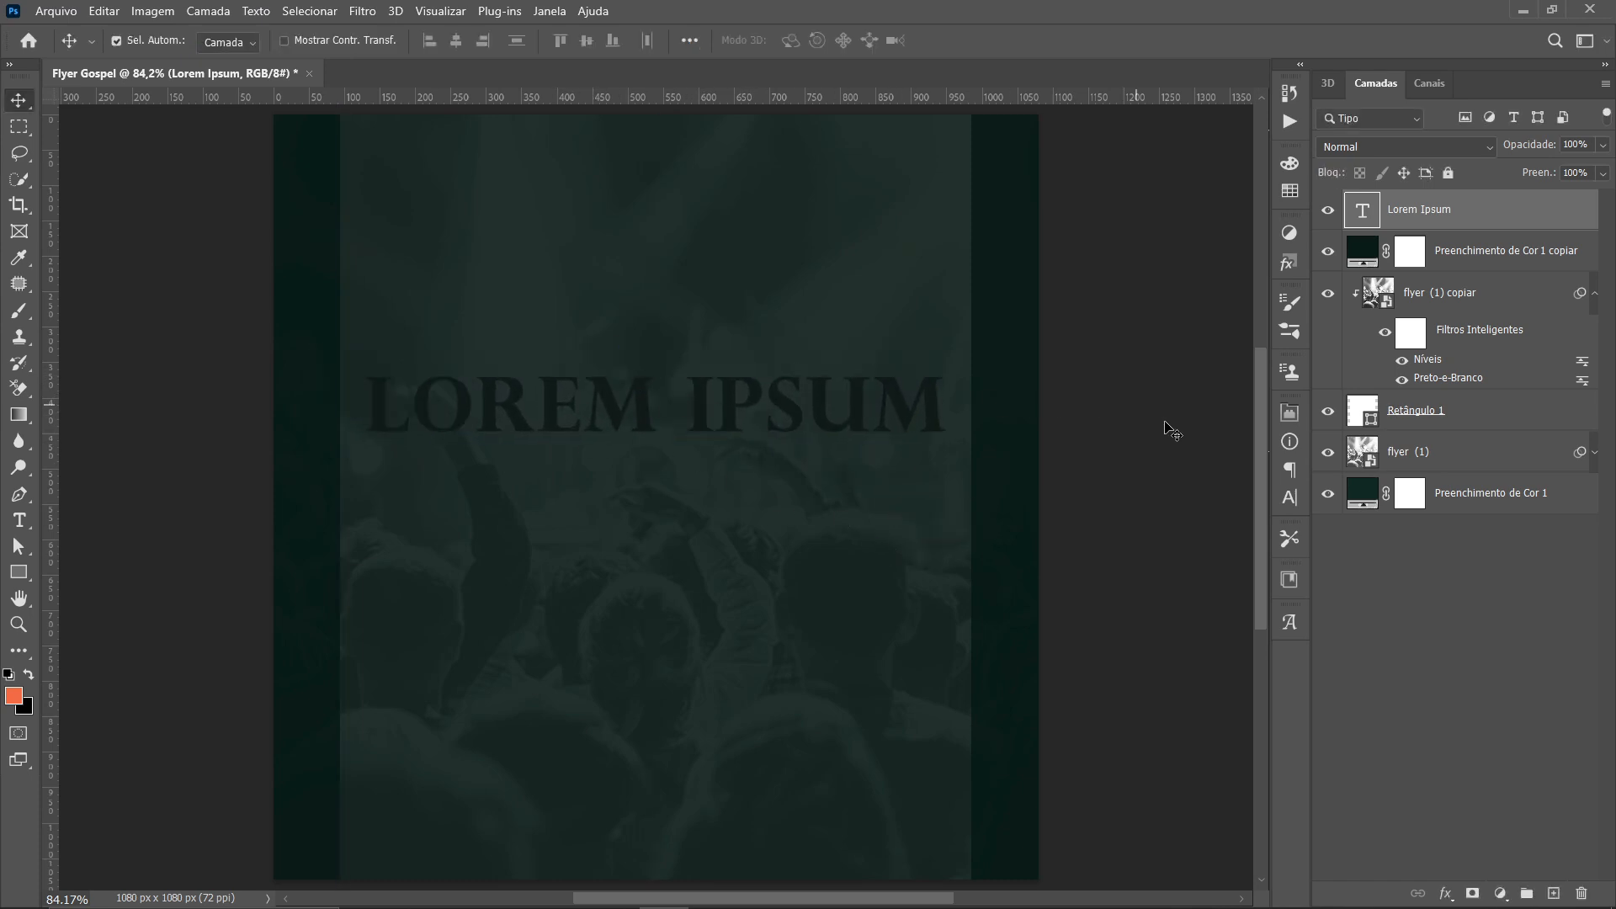
Change the Lorem Ipsum text's colour to white, #ffffff
{"action": "left_click", "coordinate": [1293, 496]}
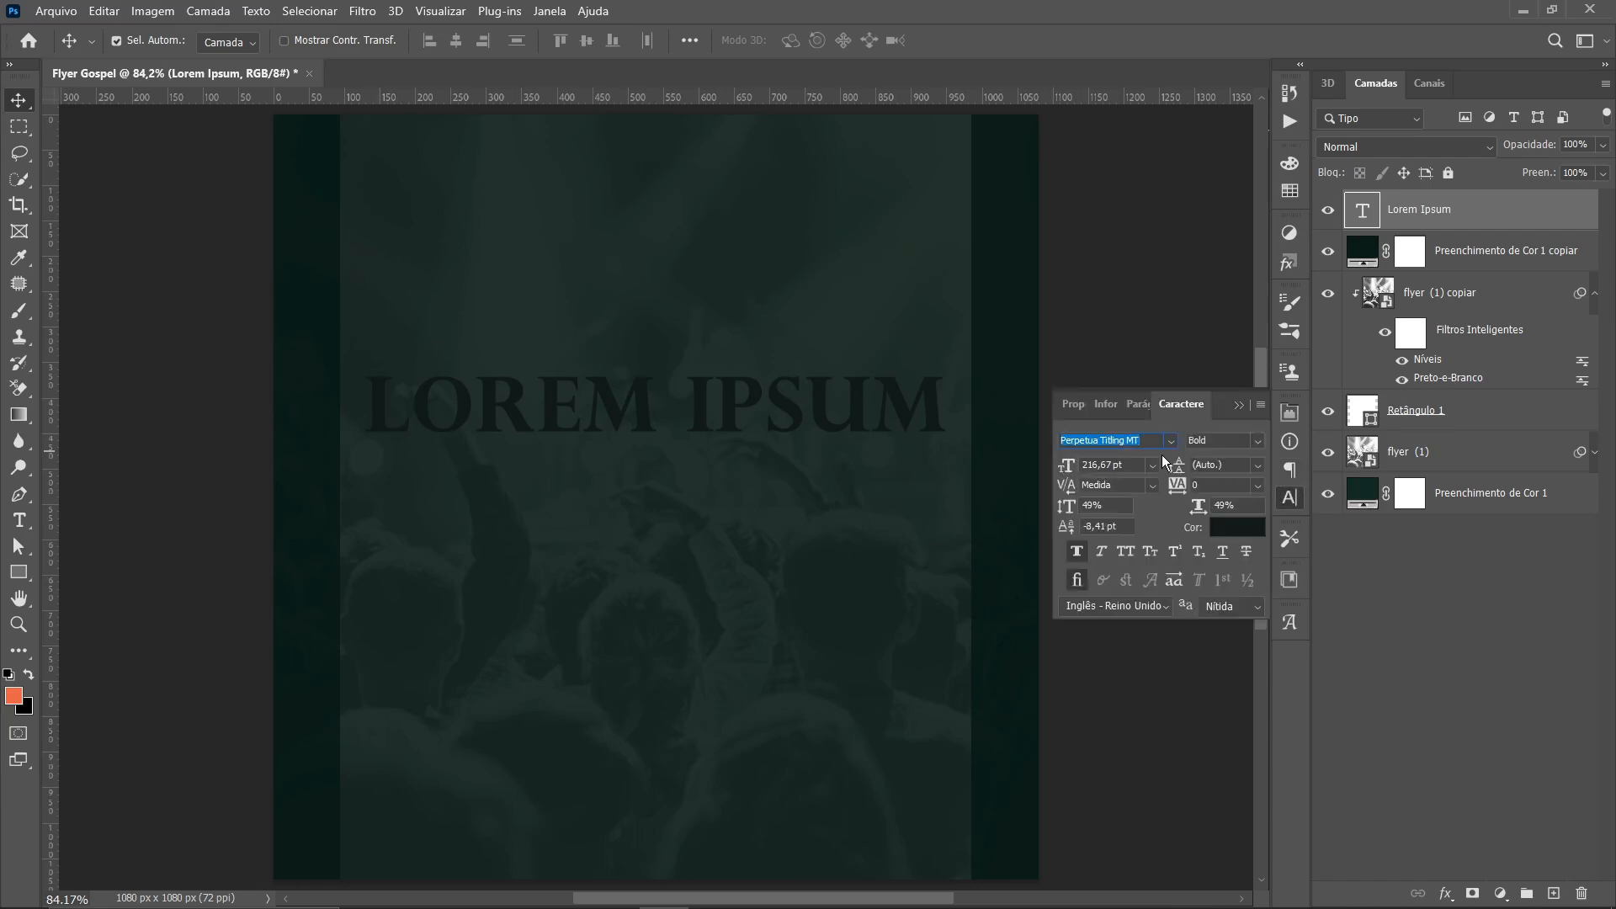
{"action": "left_click", "coordinate": [1132, 442]}
{"action": "left_click", "coordinate": [1292, 499]}
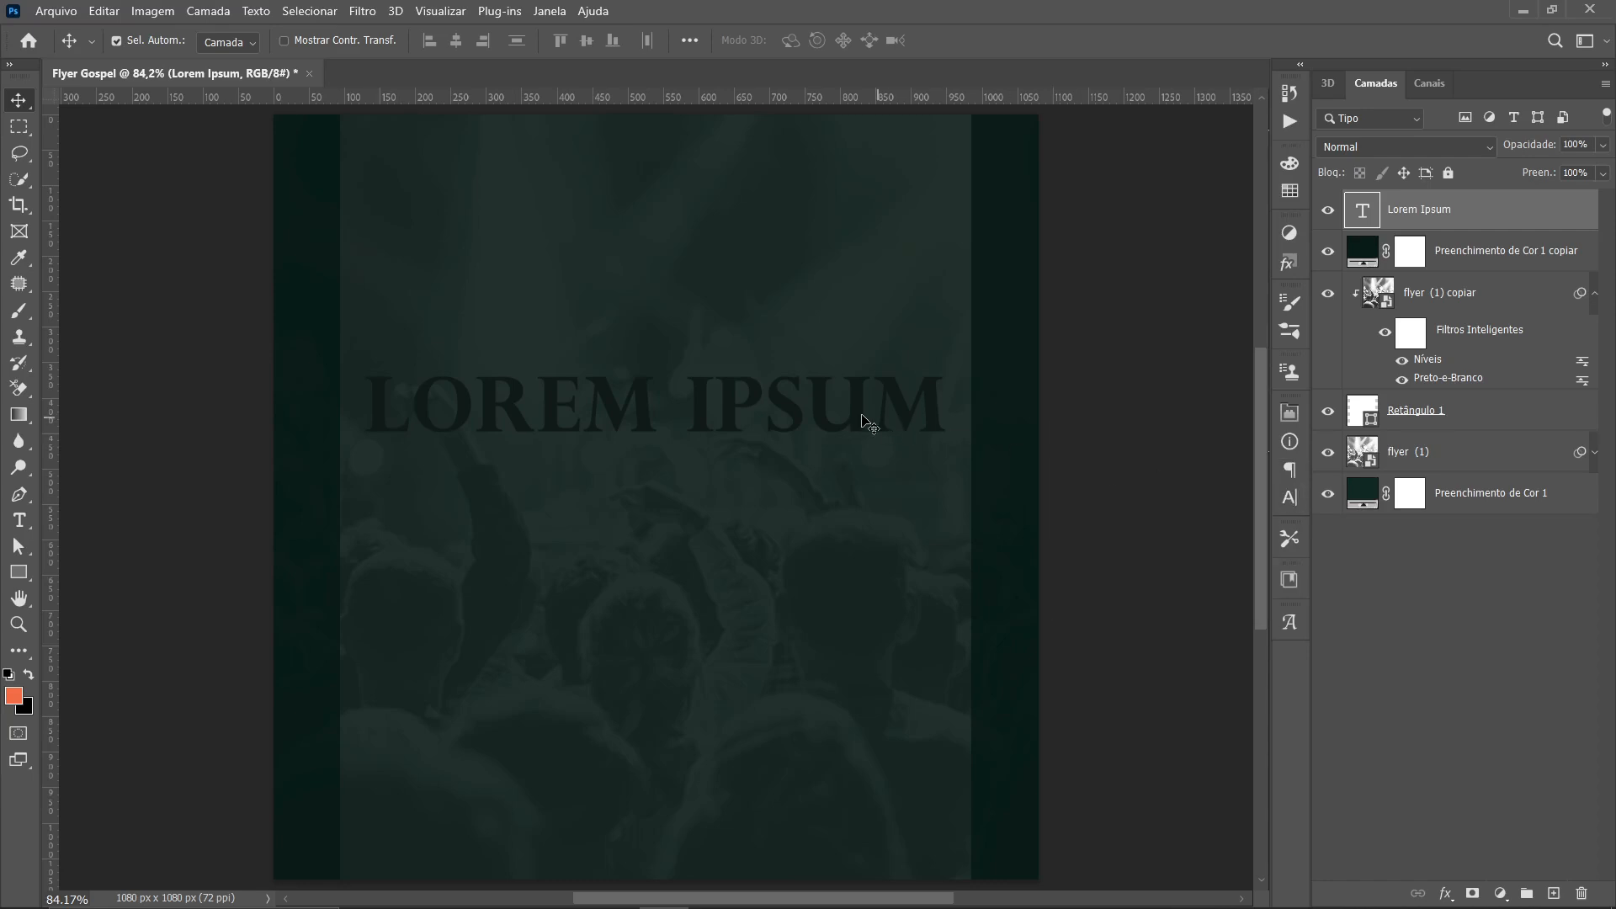
{"action": "left_click", "coordinate": [1299, 498]}
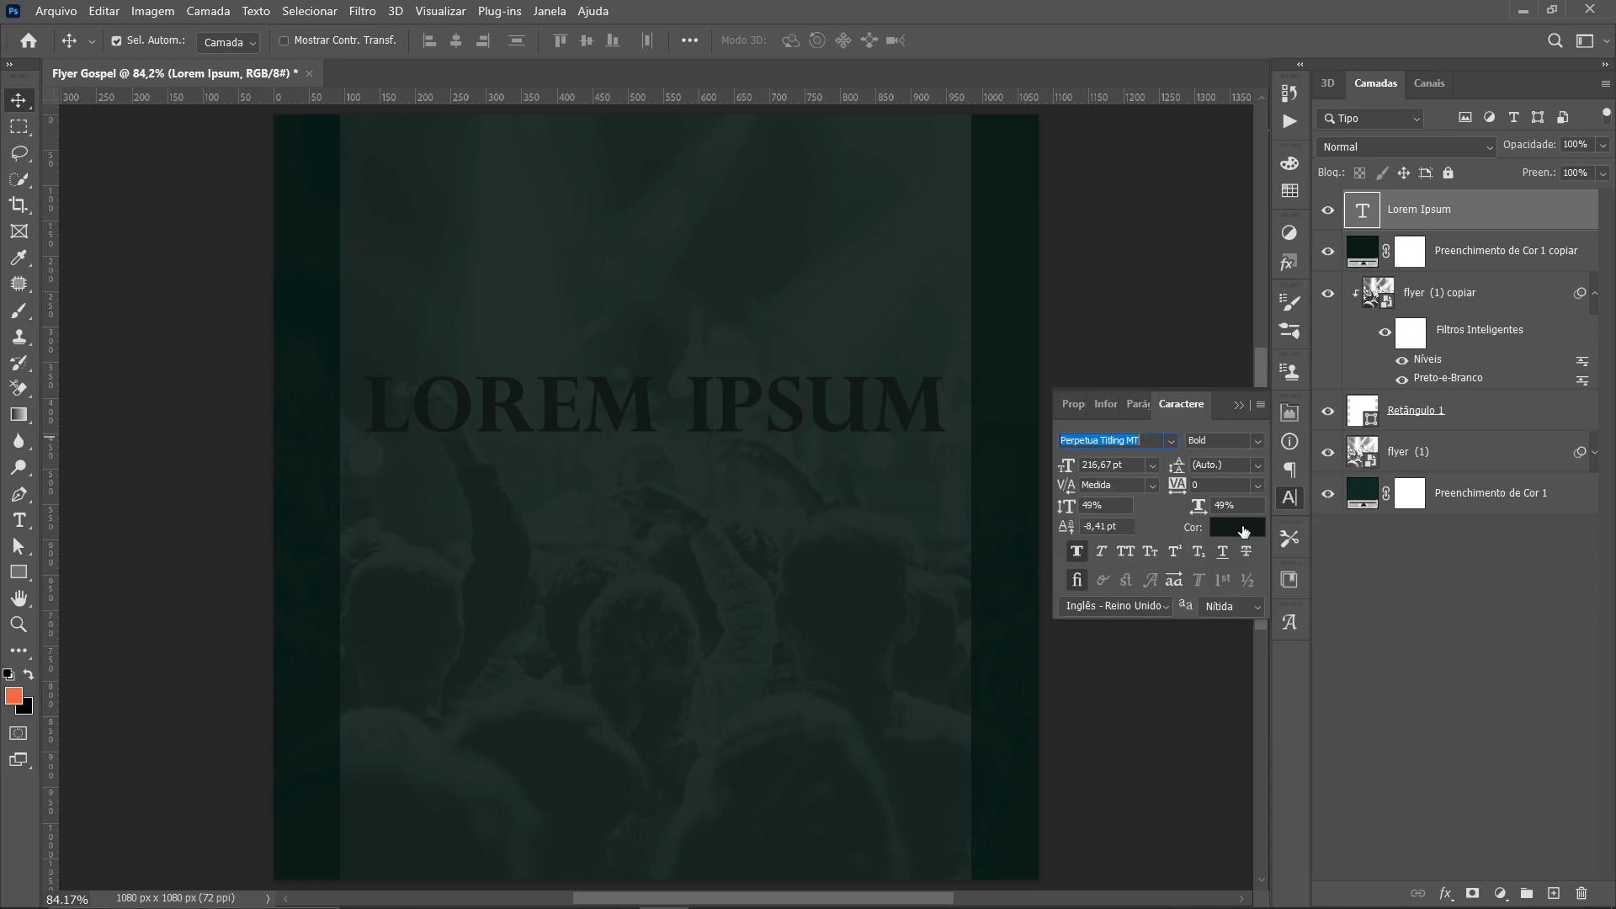
{"action": "left_click", "coordinate": [1234, 529]}
{"action": "type", "text": "ffffff"}
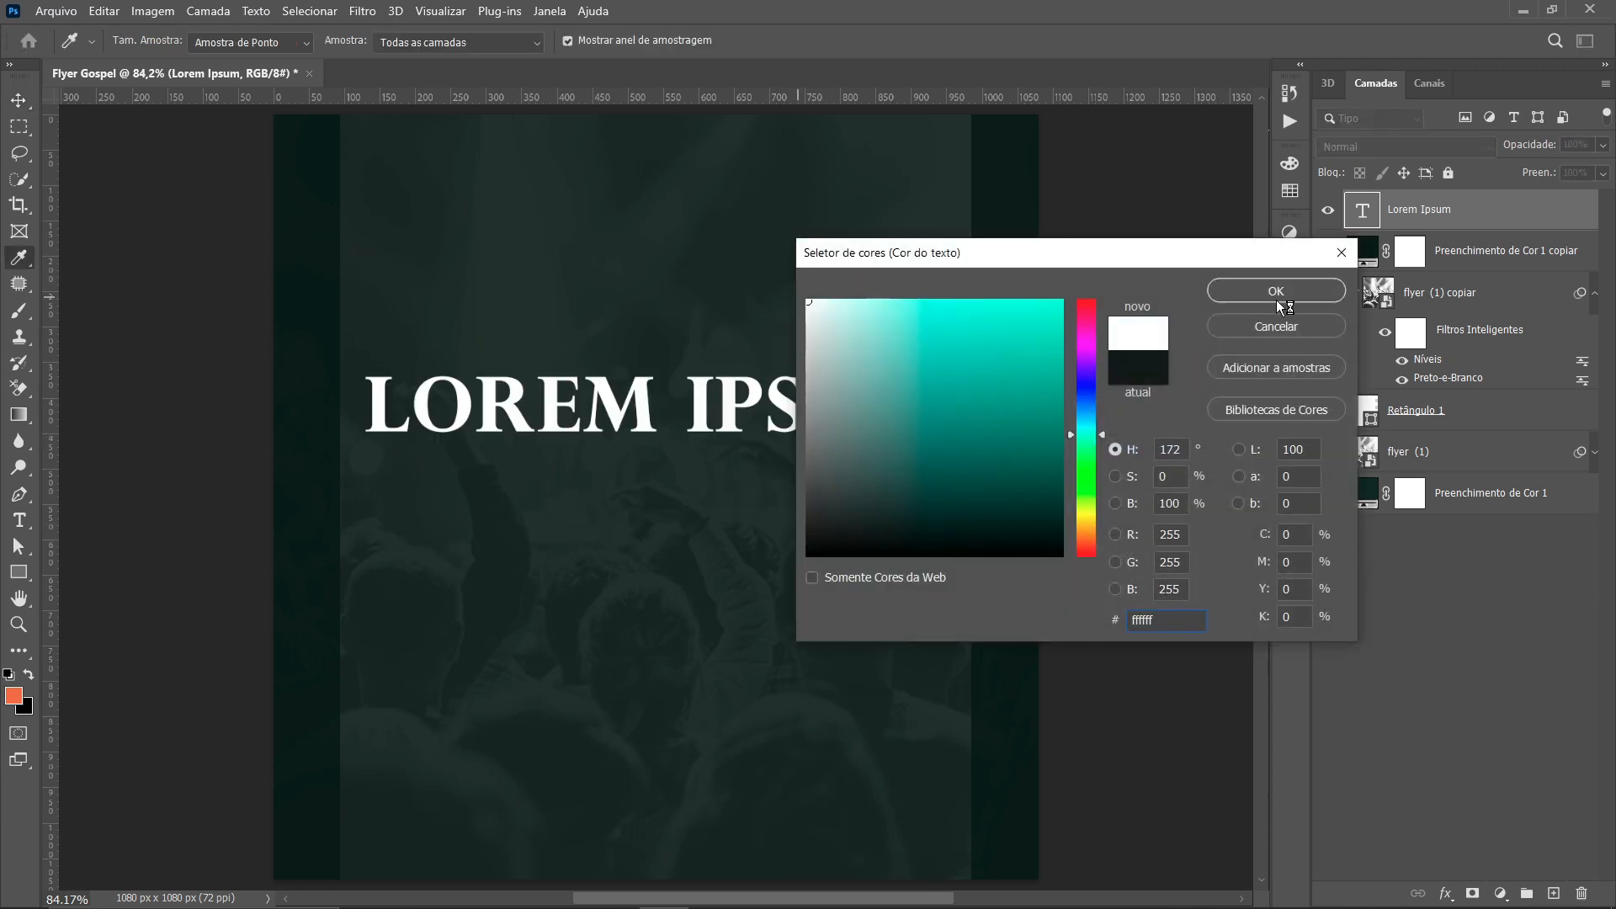
{"action": "left_click", "coordinate": [1277, 294]}
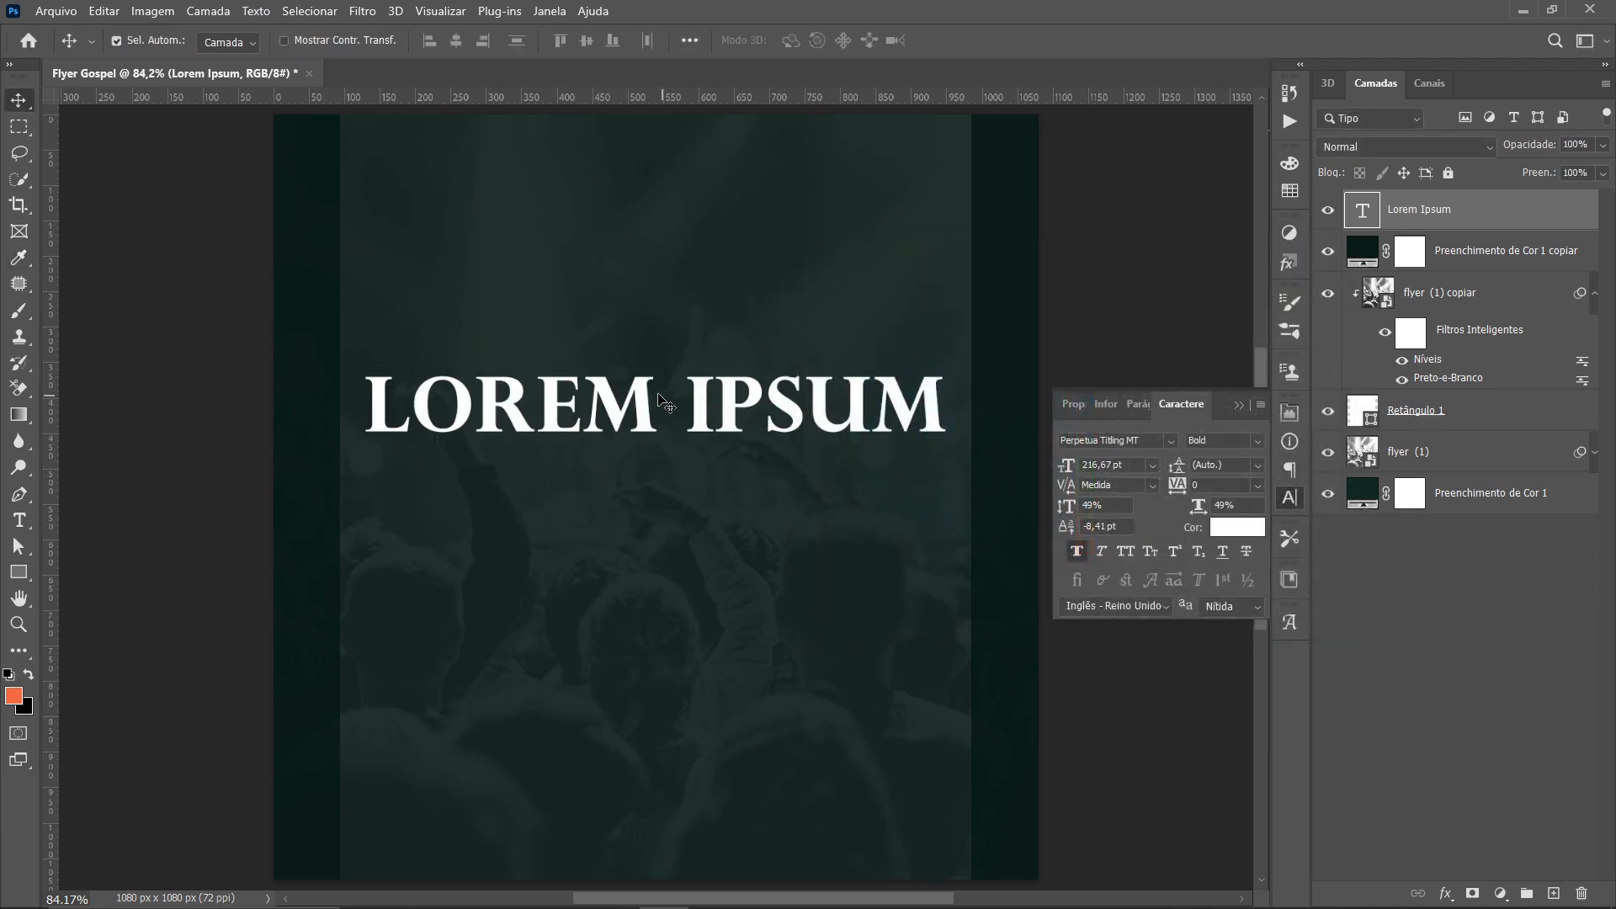
Move the white heading down to about mid-canvas and replace its wording with VIDA
{"action": "left_click_drag", "start_coordinate": [657, 412], "coordinate": [653, 522]}
{"action": "double_click", "coordinate": [646, 517]}
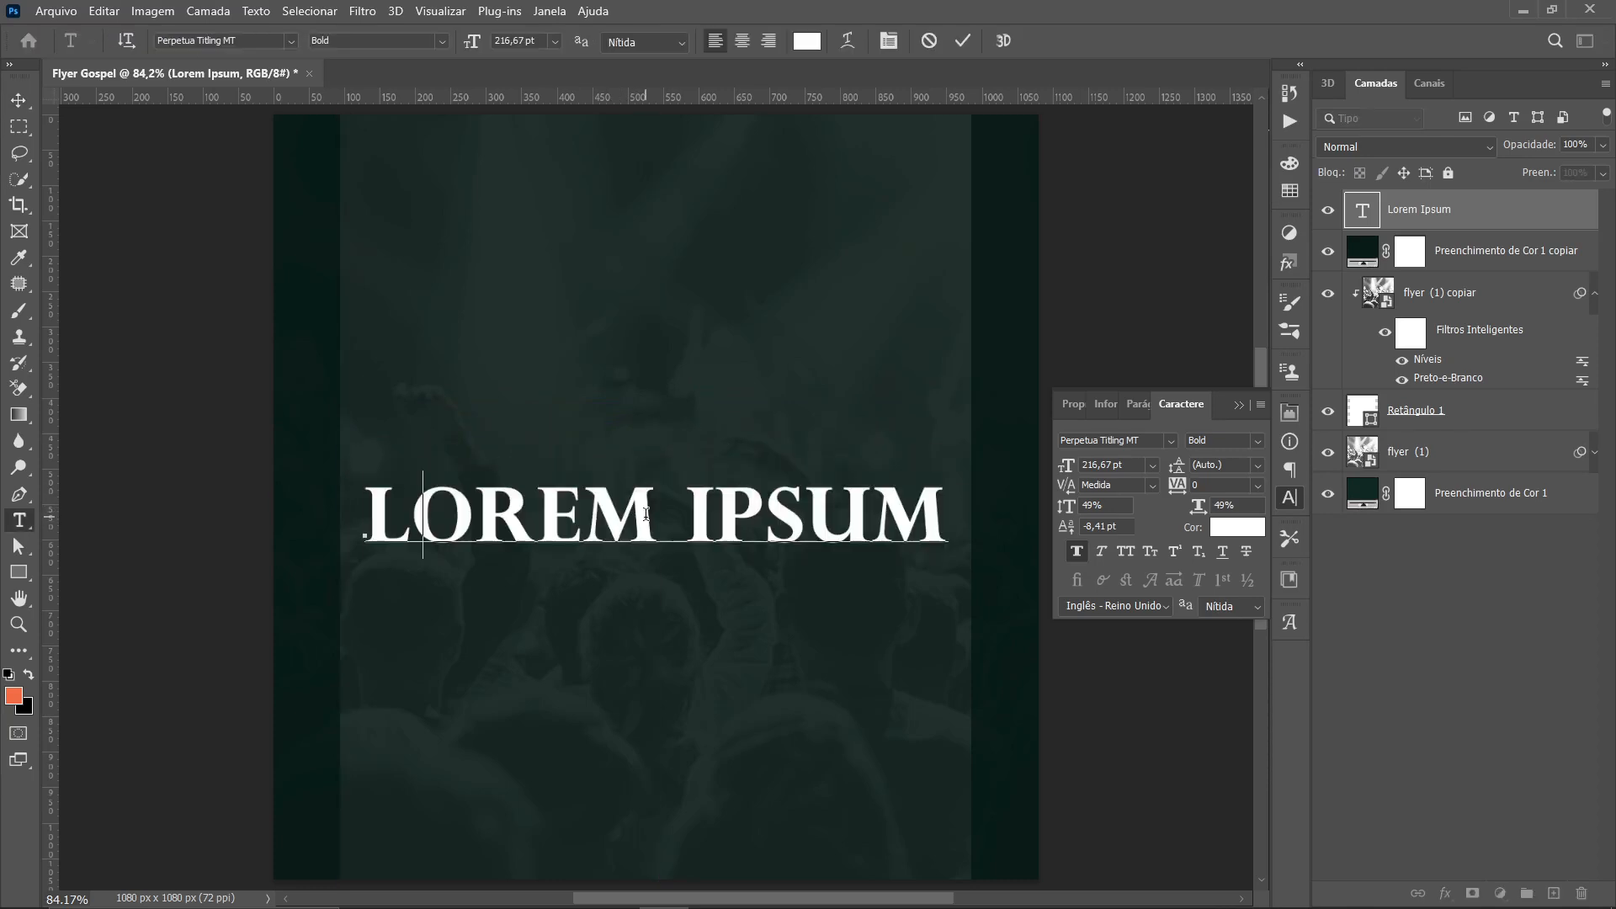
{"action": "type", "text": "VIDA"}
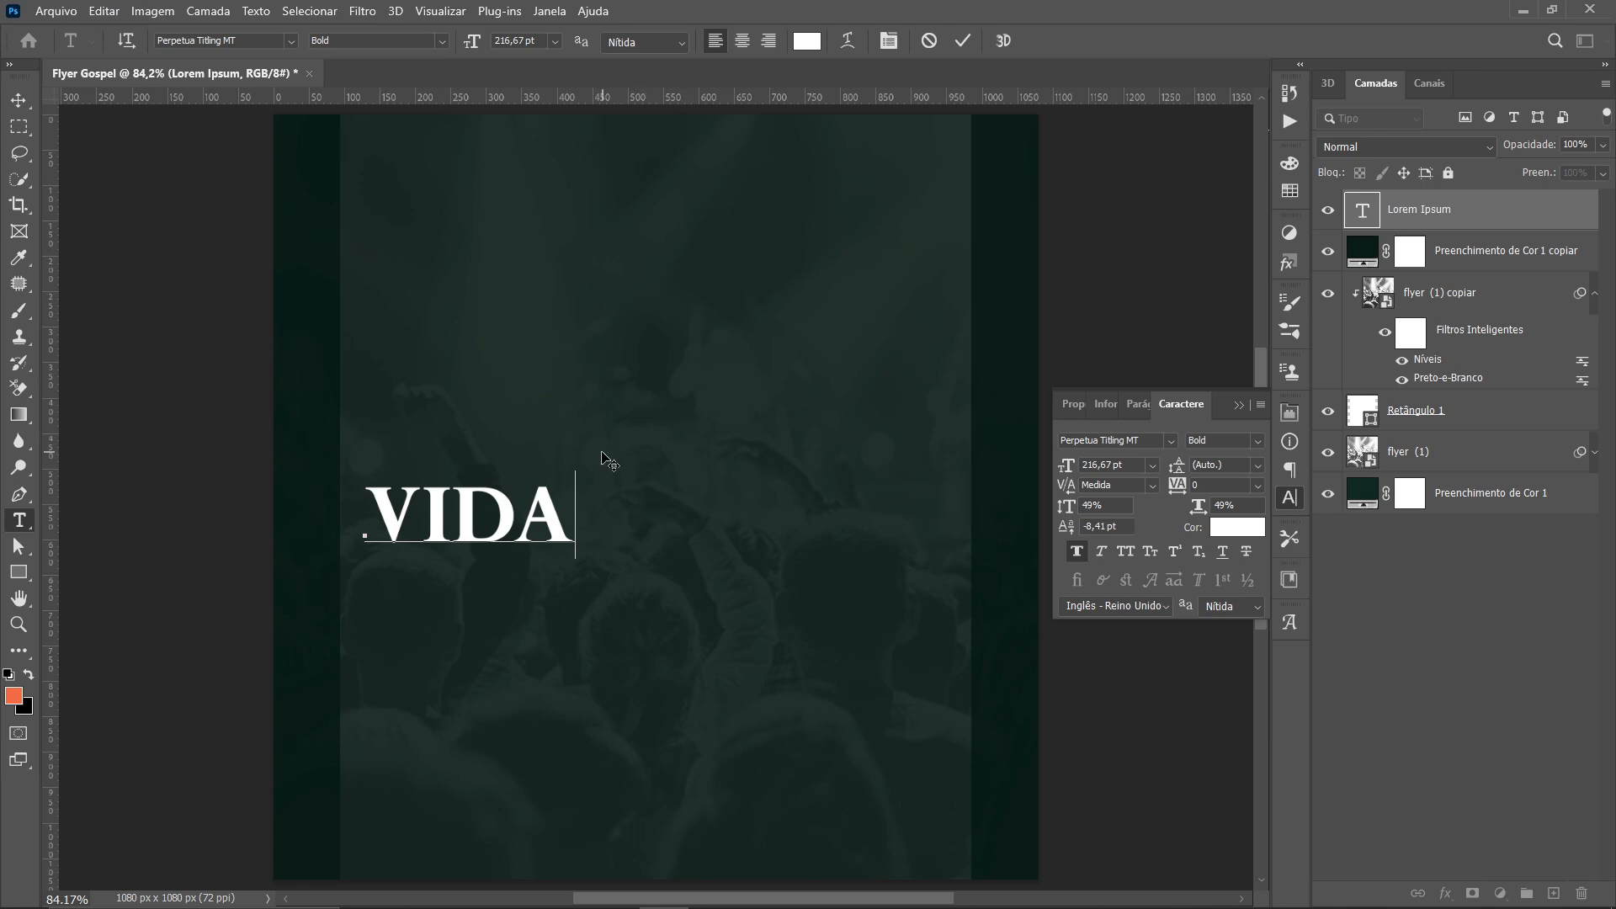
{"action": "left_click", "coordinate": [19, 100]}
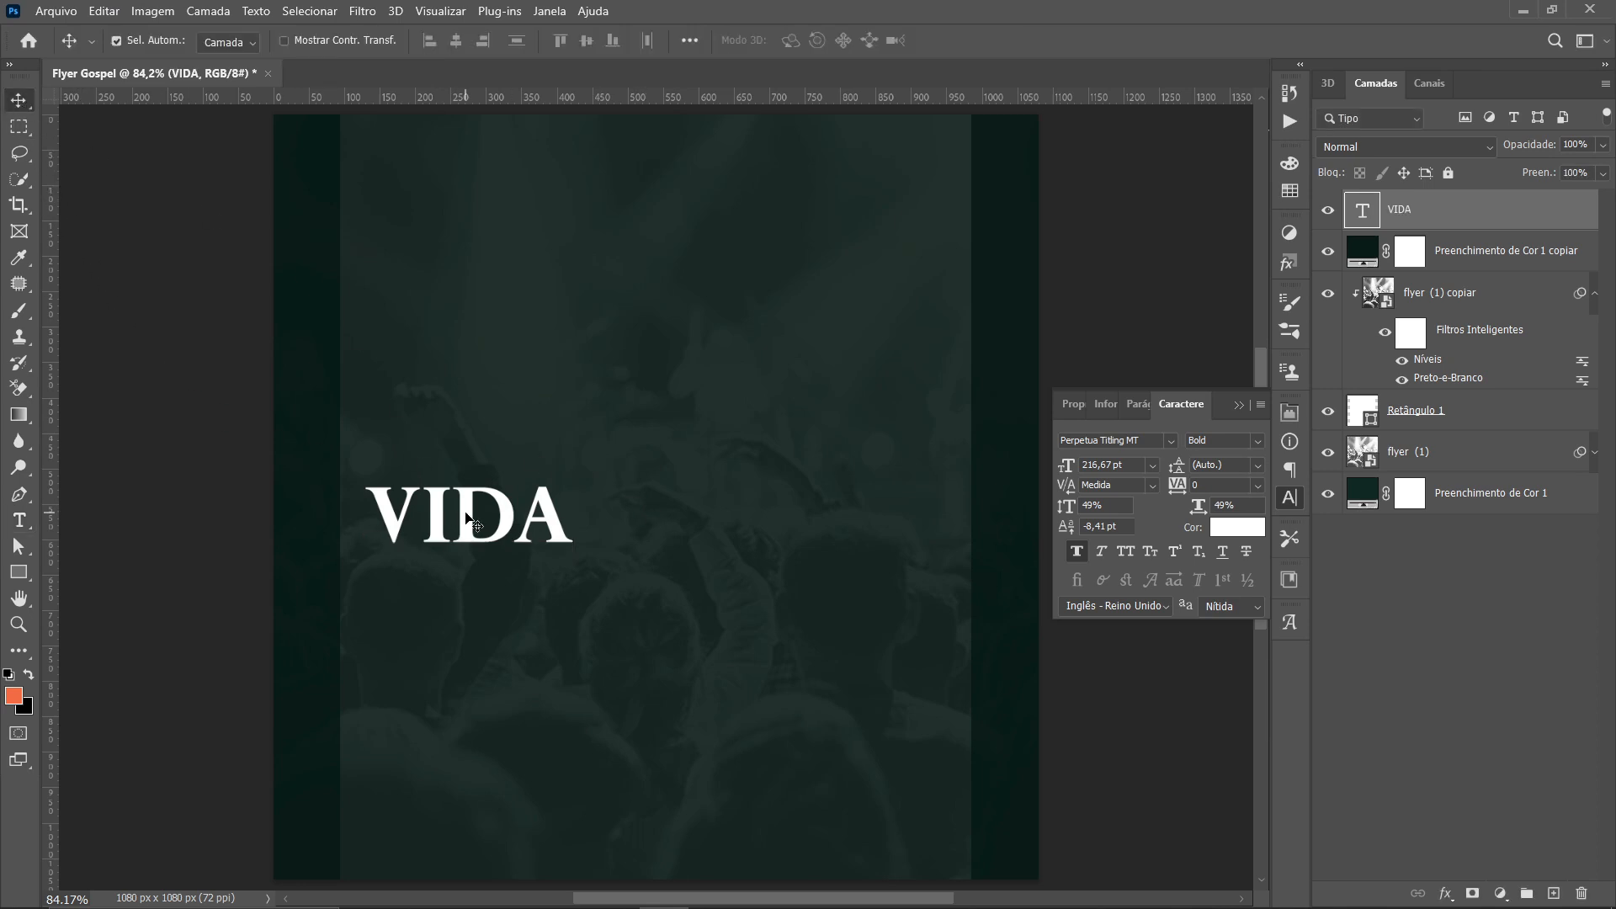
Switch the VIDA text to the Light font style and move it toward the middle of the central panel
{"action": "left_click_drag", "start_coordinate": [466, 514], "coordinate": [524, 513]}
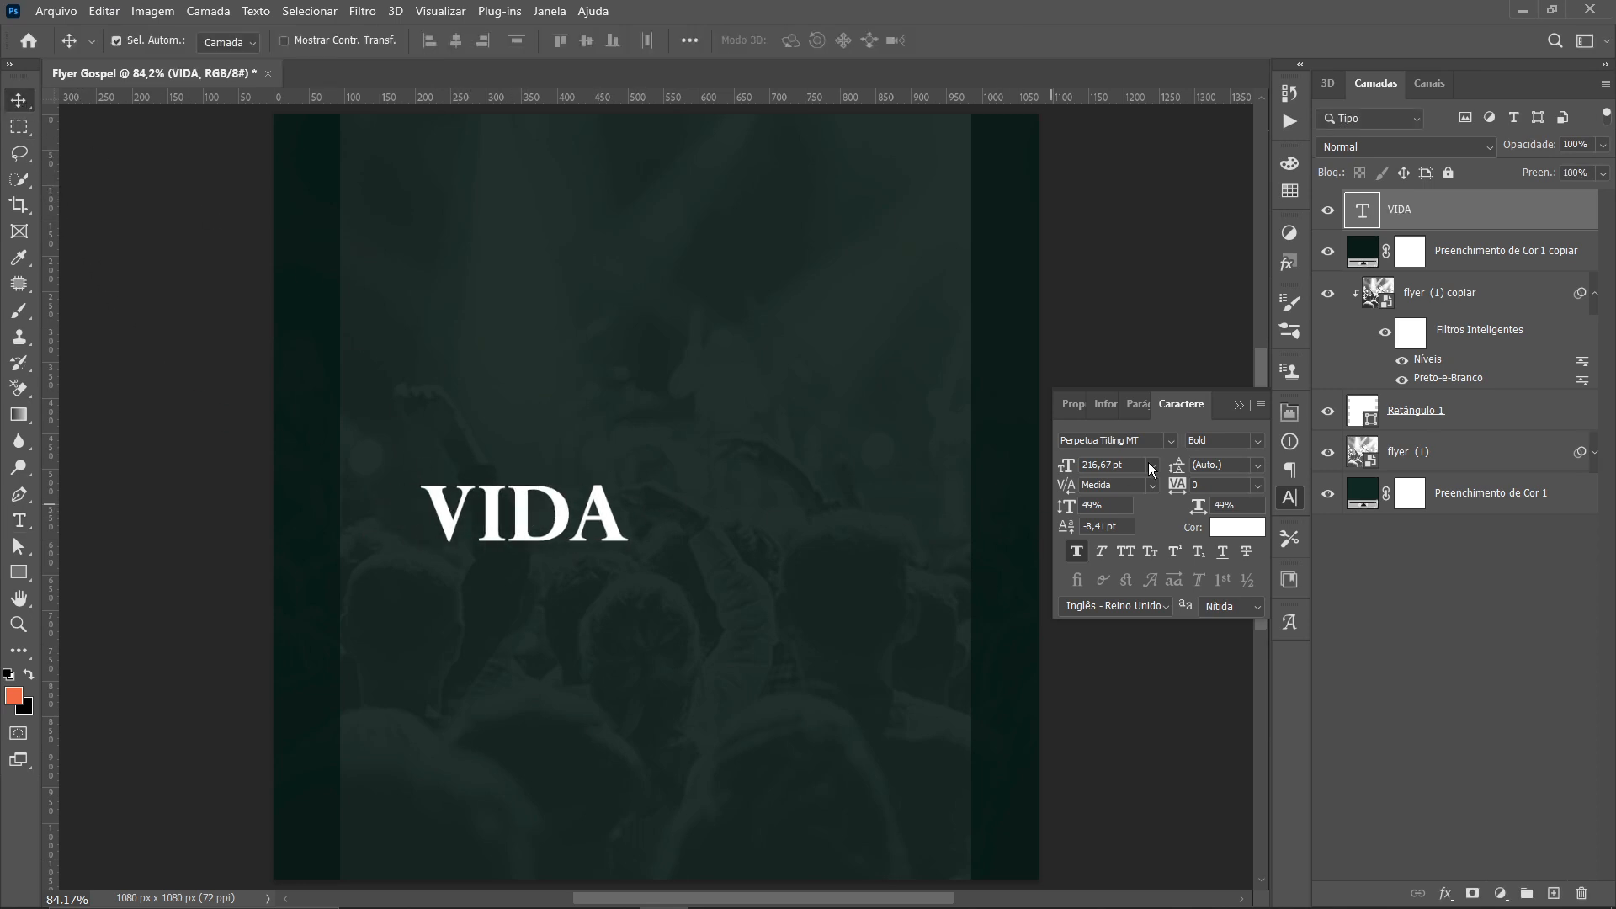
{"action": "left_click", "coordinate": [1257, 441]}
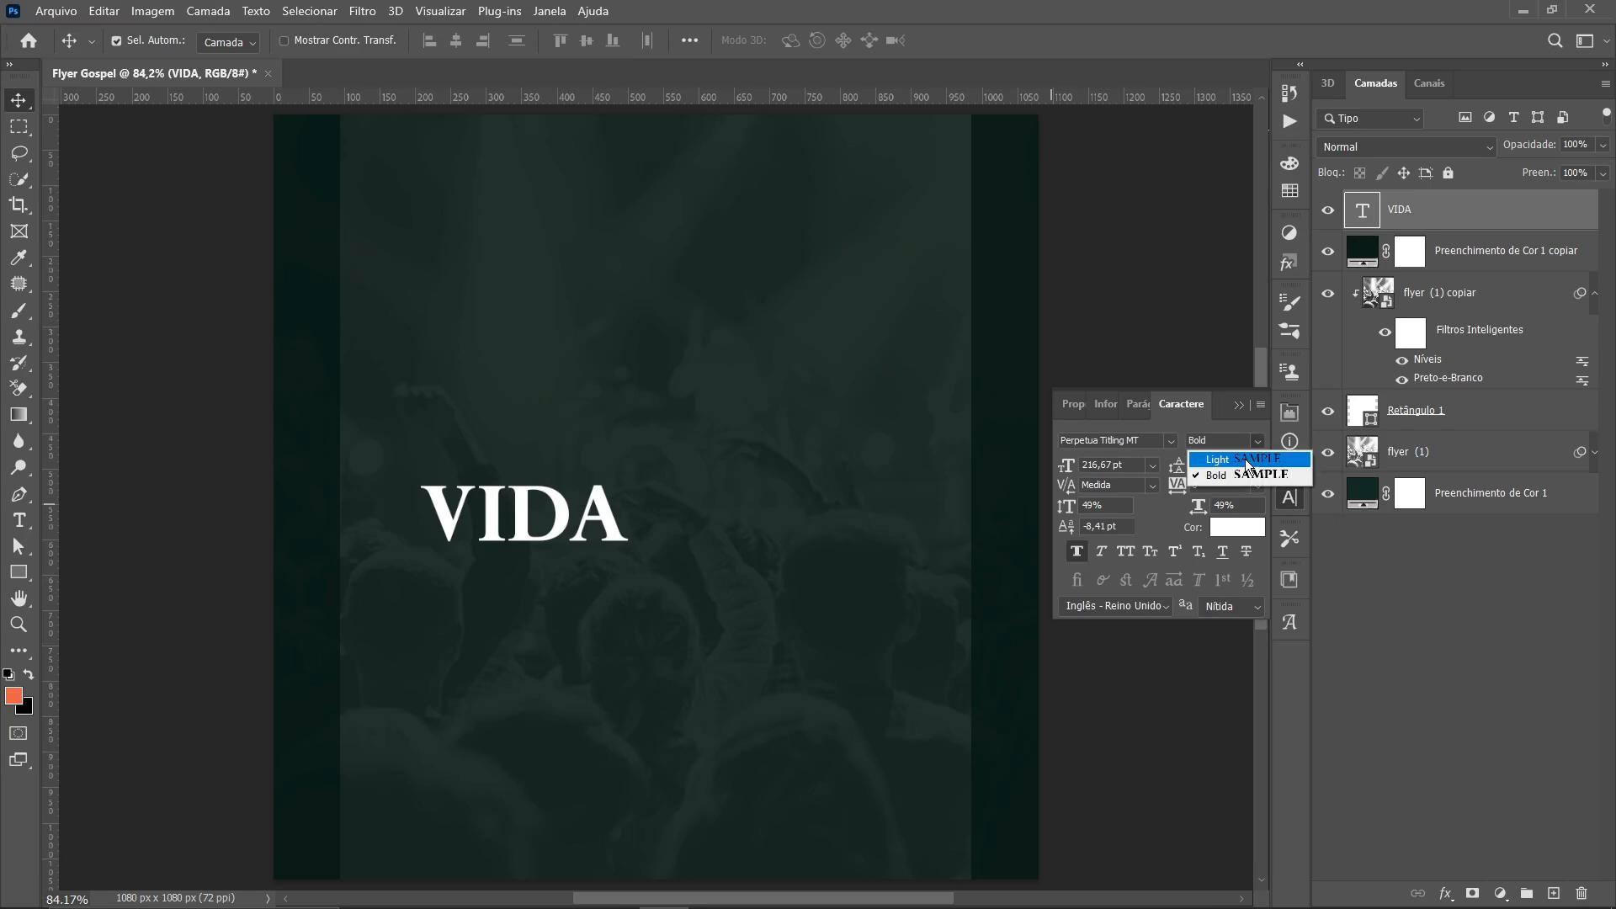
{"action": "left_click", "coordinate": [1216, 459]}
{"action": "left_click_drag", "start_coordinate": [579, 532], "coordinate": [669, 556]}
Tighten the VIDA text's tracking to -100
{"action": "double_click", "coordinate": [659, 547]}
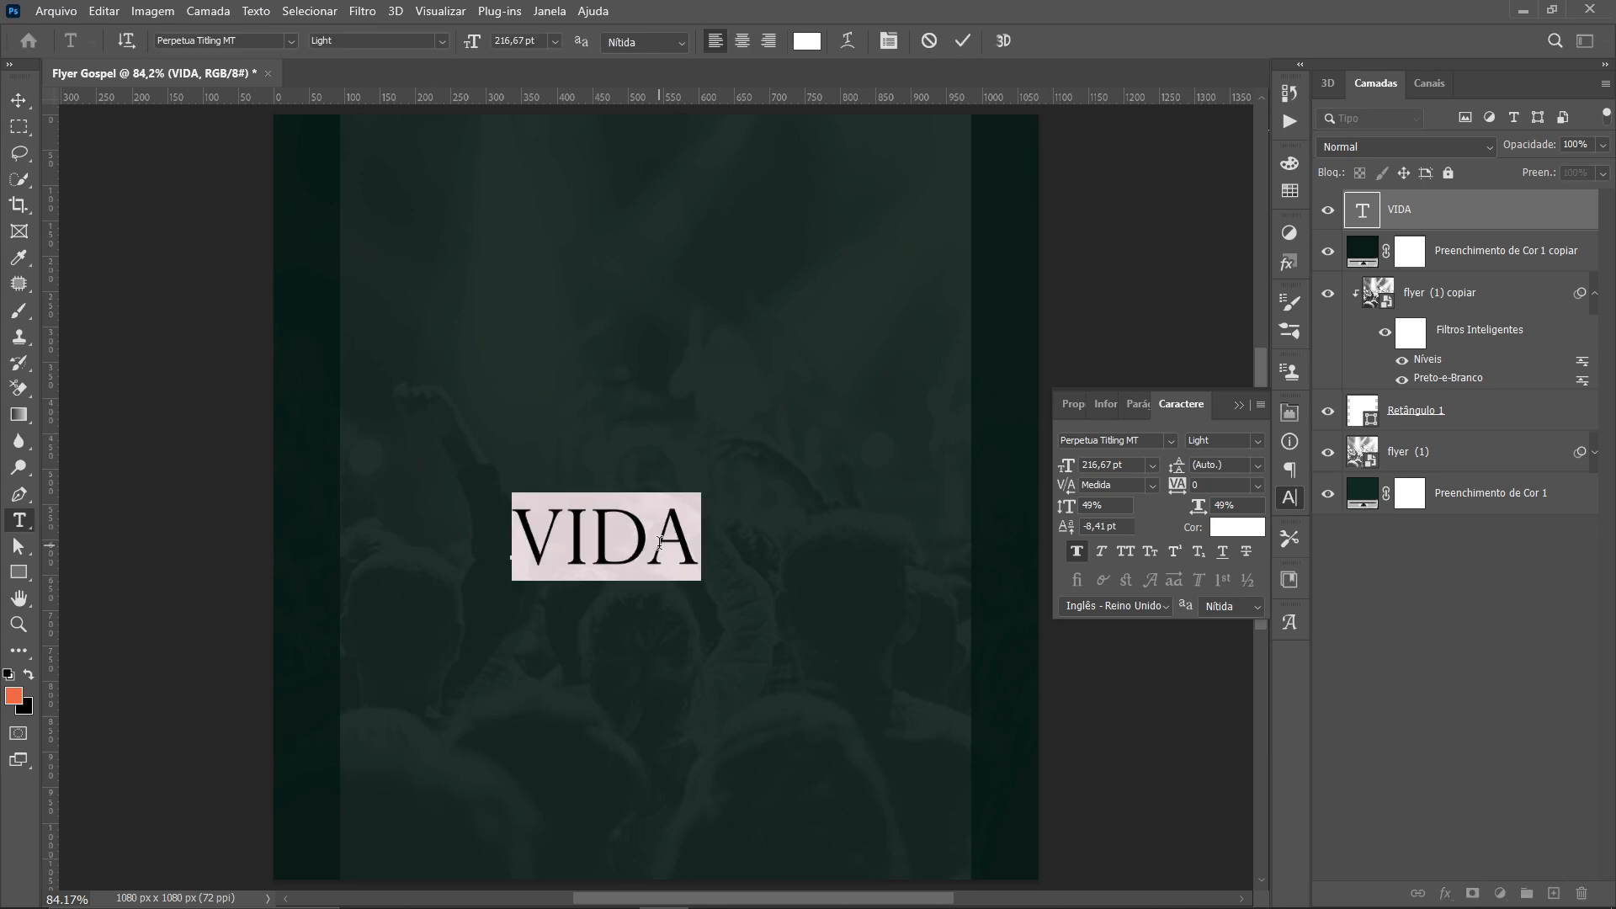
{"action": "key", "text": "alt+Left"}
{"action": "key", "text": "alt+Left"}
{"action": "key", "text": "alt+Left"}
{"action": "key", "text": "alt+Left"}
{"action": "key", "text": "alt+Left"}
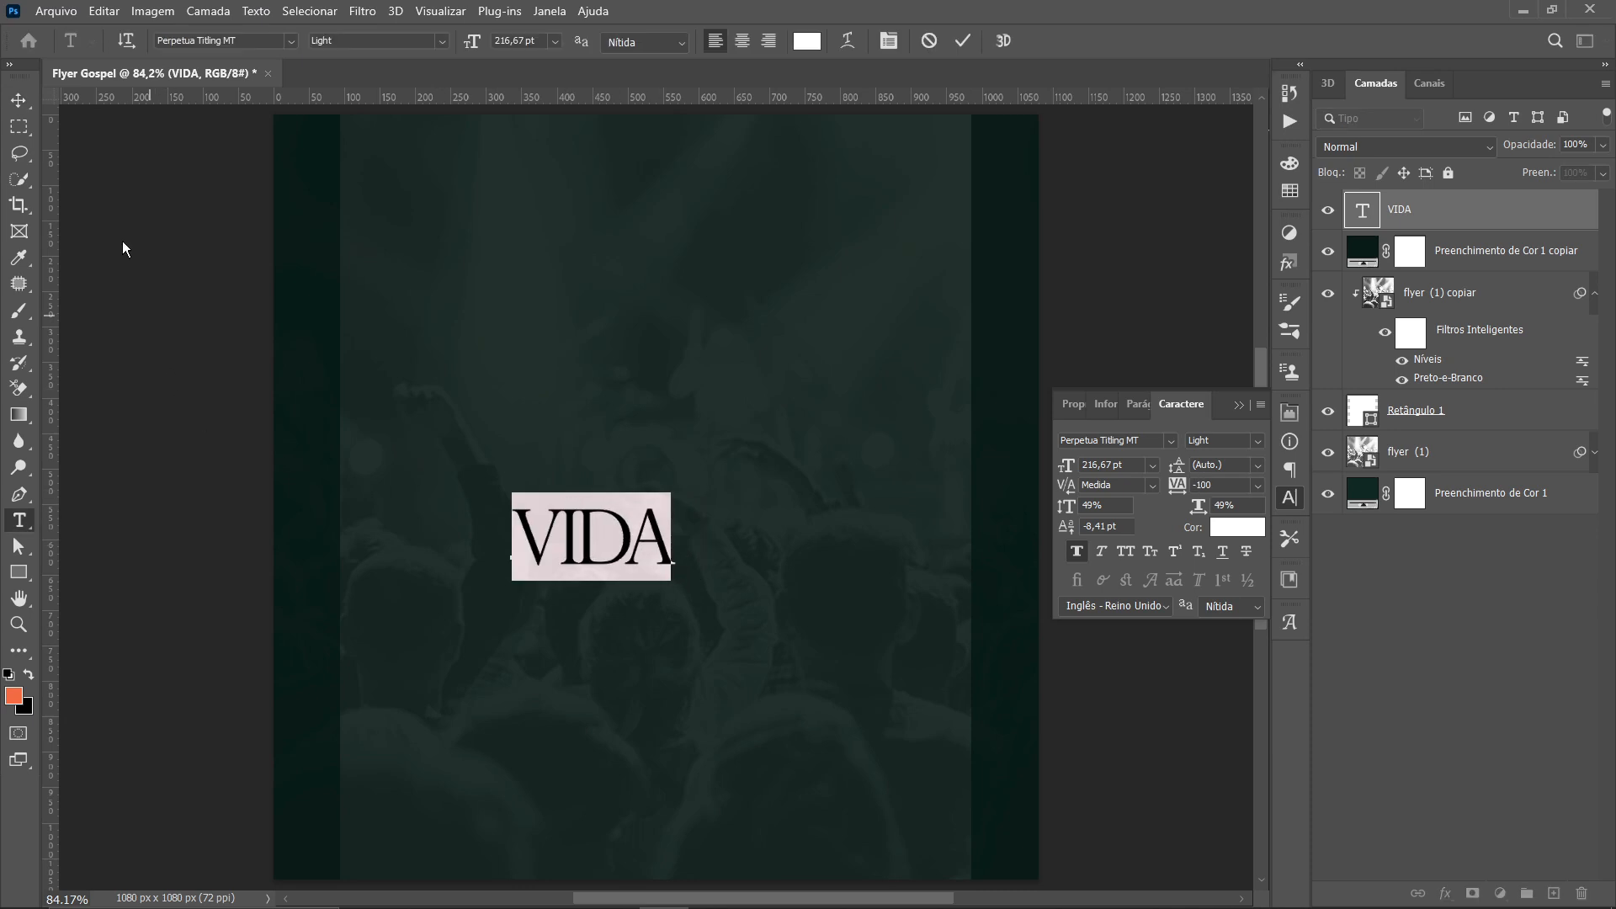
{"action": "left_click", "coordinate": [19, 101]}
Stretch the VIDA text vertically to about 410% at unchanged width and move it to the lower half of the canvas
{"action": "key", "text": "ctrl+t"}
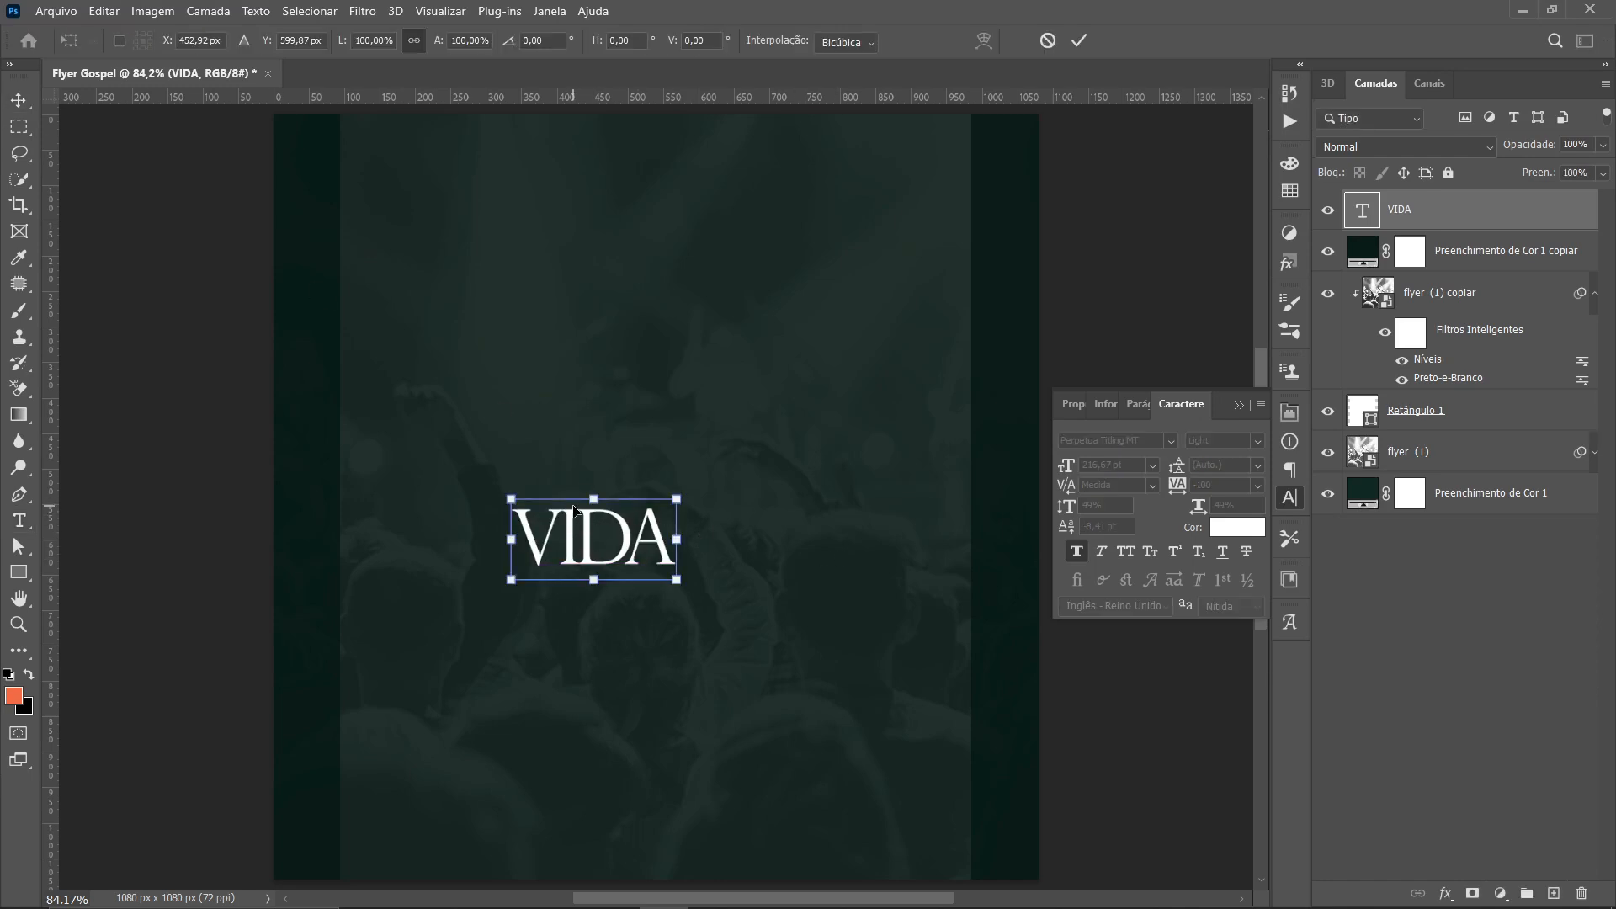
{"action": "left_click_drag", "start_coordinate": [593, 499], "coordinate": [592, 246]}
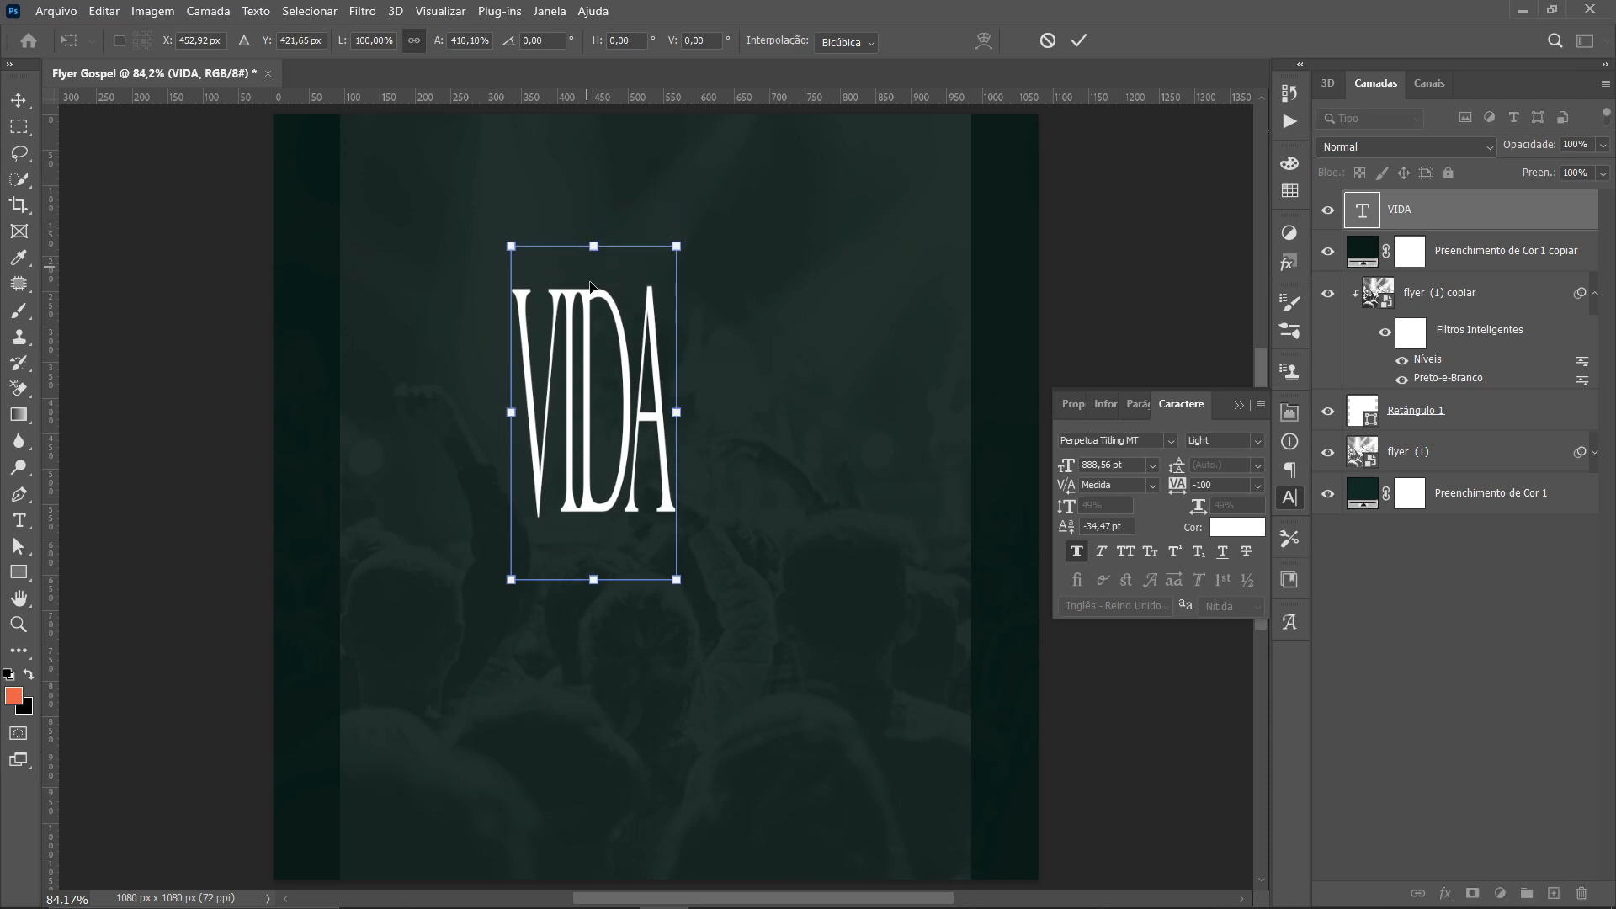
{"action": "left_click_drag", "start_coordinate": [658, 419], "coordinate": [668, 669]}
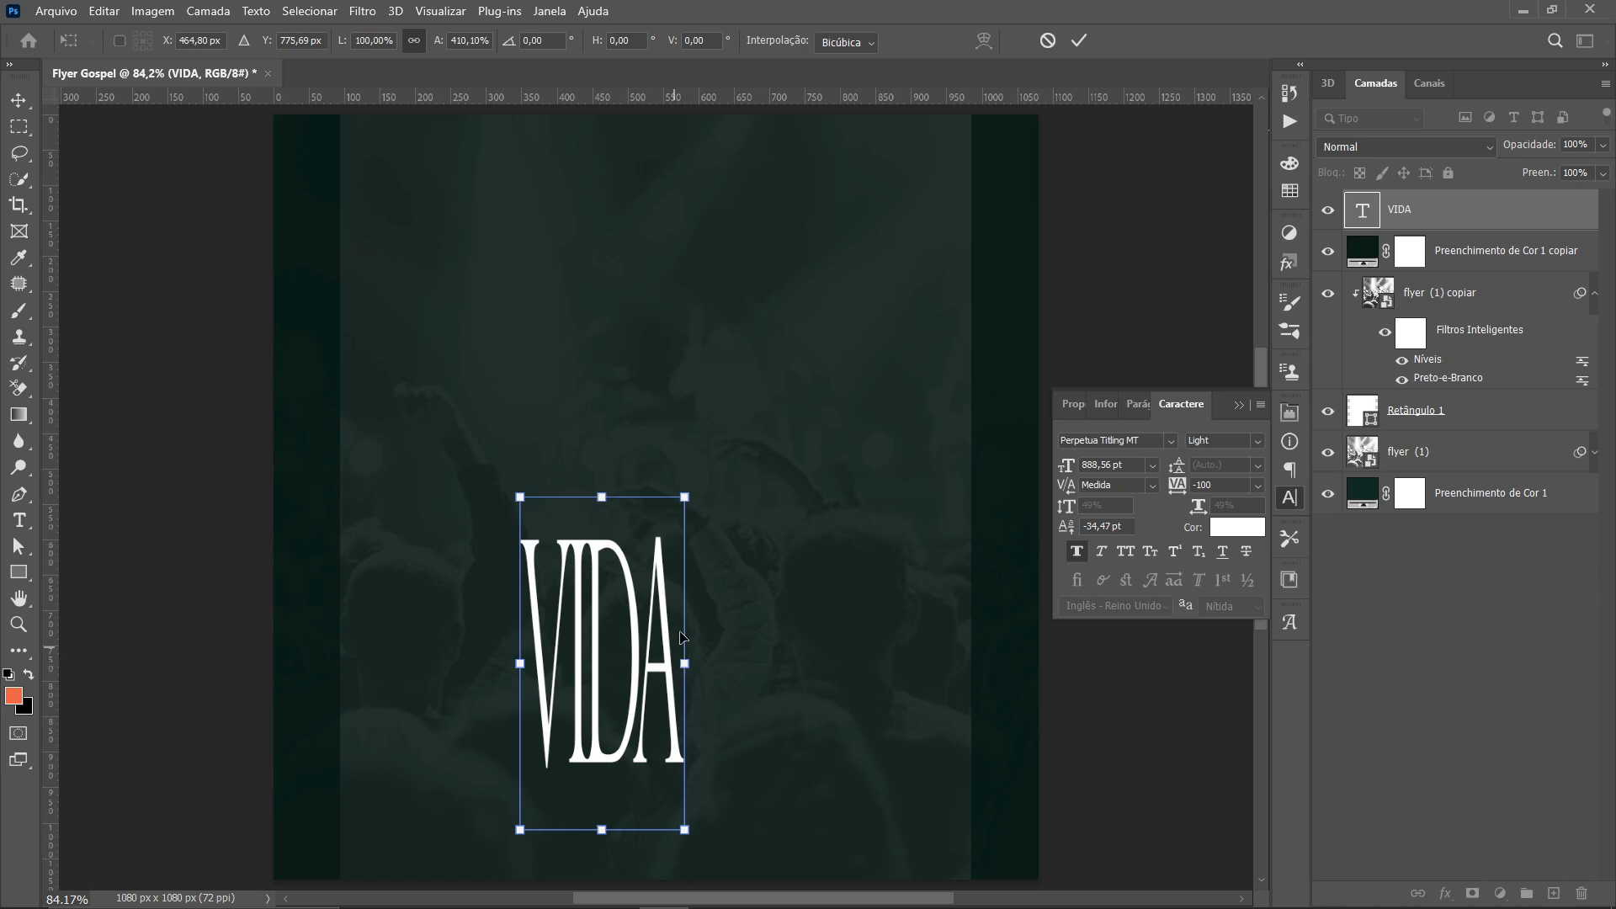
Enlarge the stretched VIDA text proportionally to about 1567 pt and position it in the lower part of the canvas
{"action": "left_click_drag", "start_coordinate": [686, 497], "coordinate": [816, 318]}
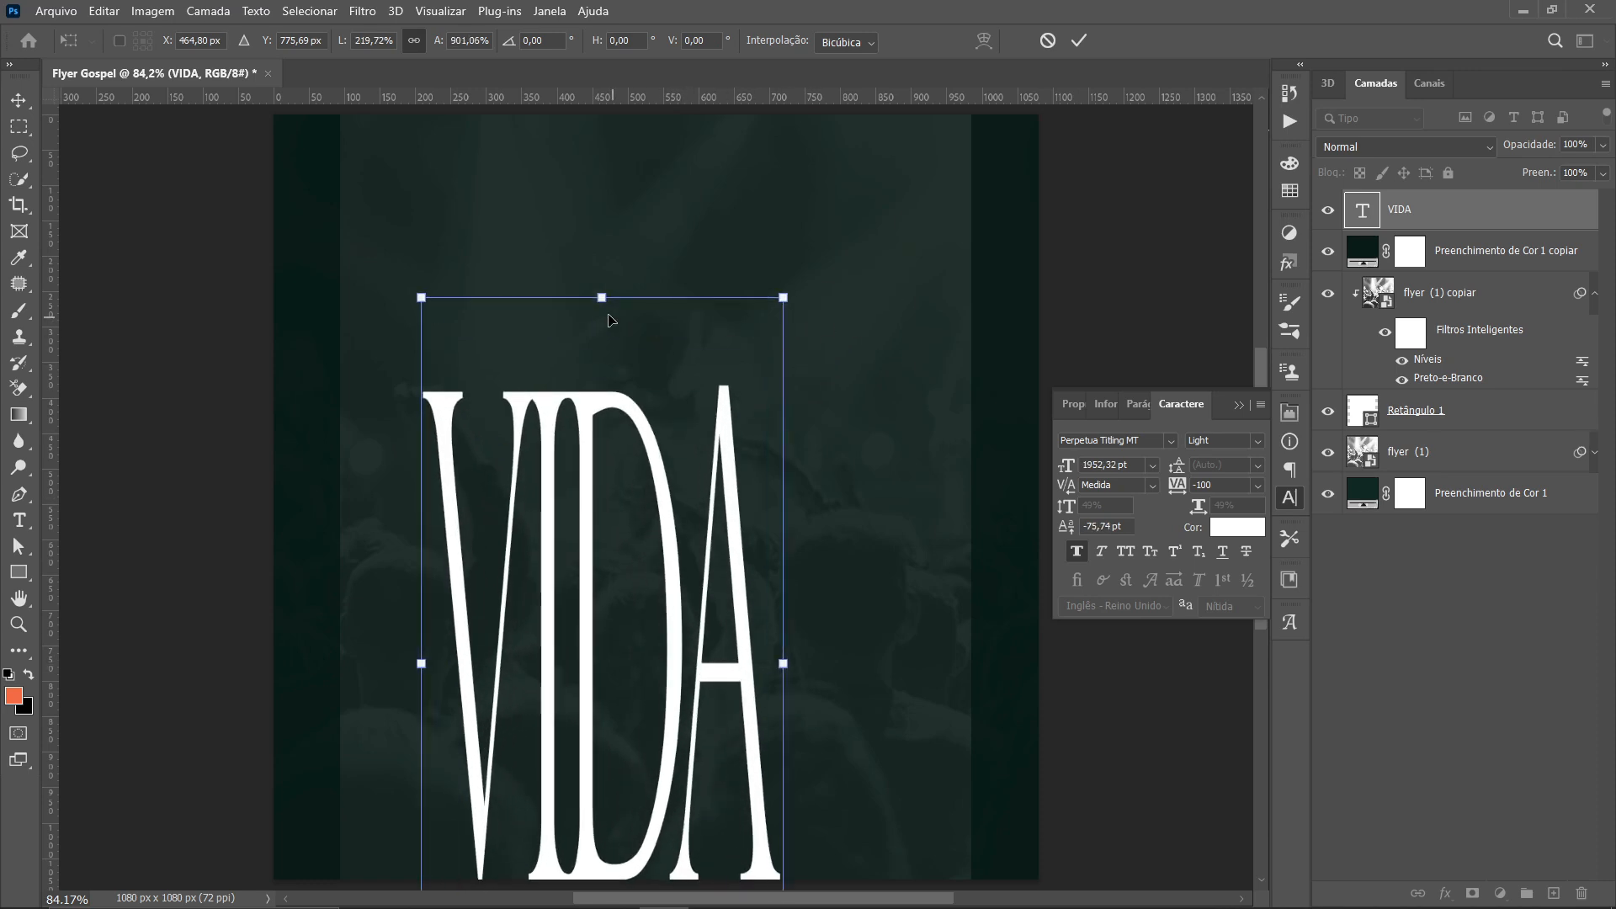
{"action": "left_click_drag", "start_coordinate": [600, 317], "coordinate": [575, 442]}
{"action": "left_click_drag", "start_coordinate": [665, 727], "coordinate": [668, 662]}
{"action": "scroll", "coordinate": [666, 657], "scroll_direction": "down", "scroll_amount": 3}
{"action": "key", "text": "Return"}
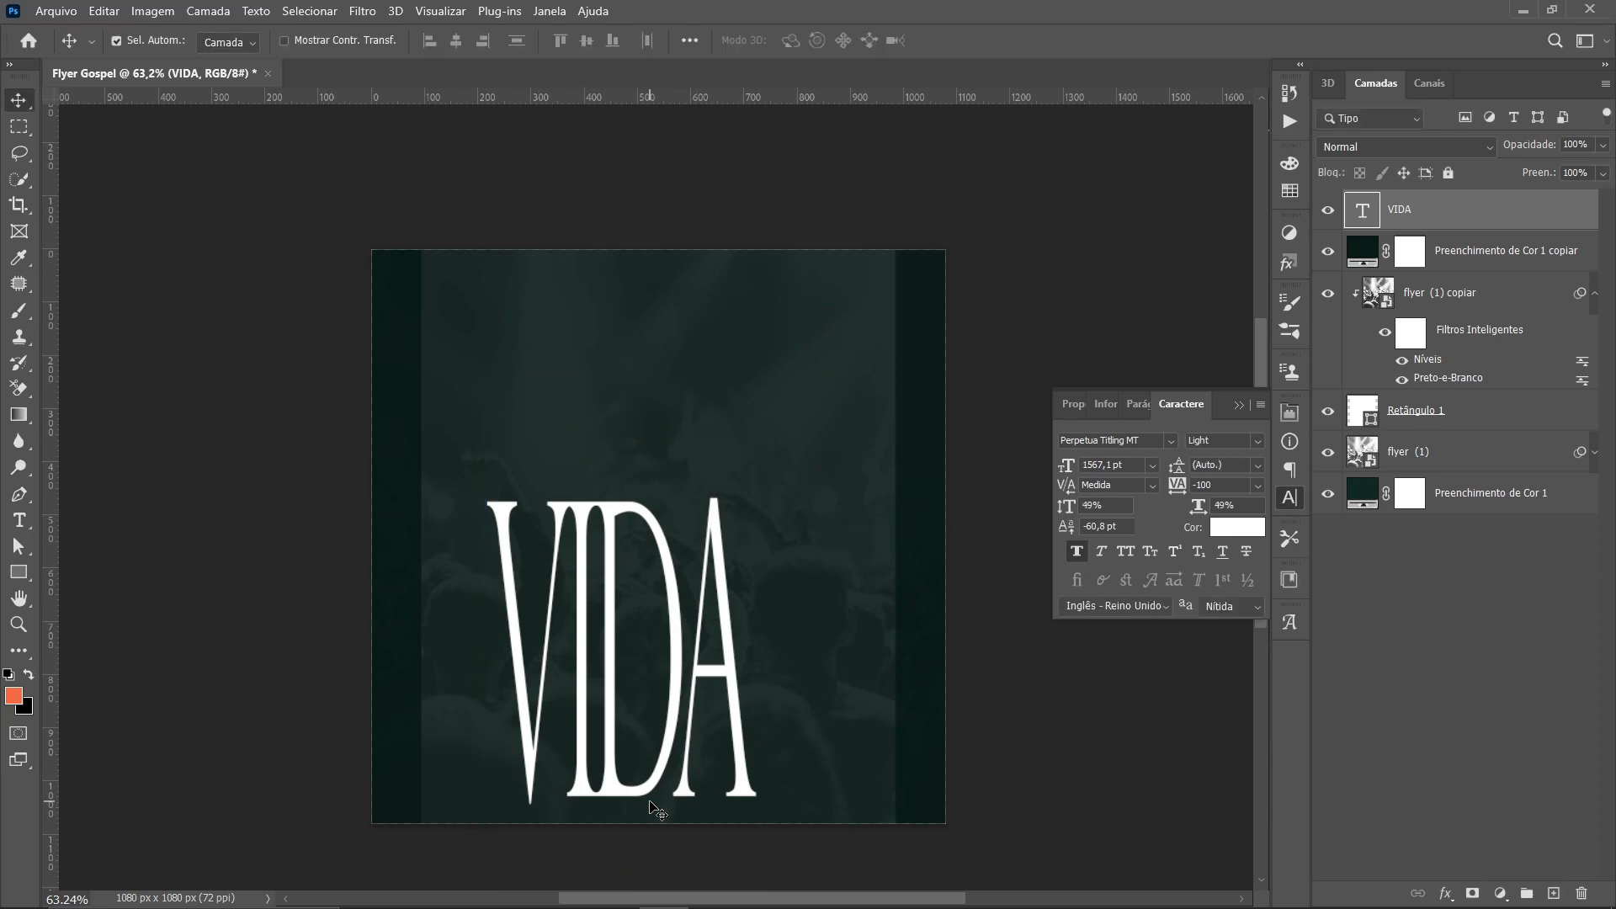
{"action": "left_click_drag", "start_coordinate": [685, 701], "coordinate": [684, 688]}
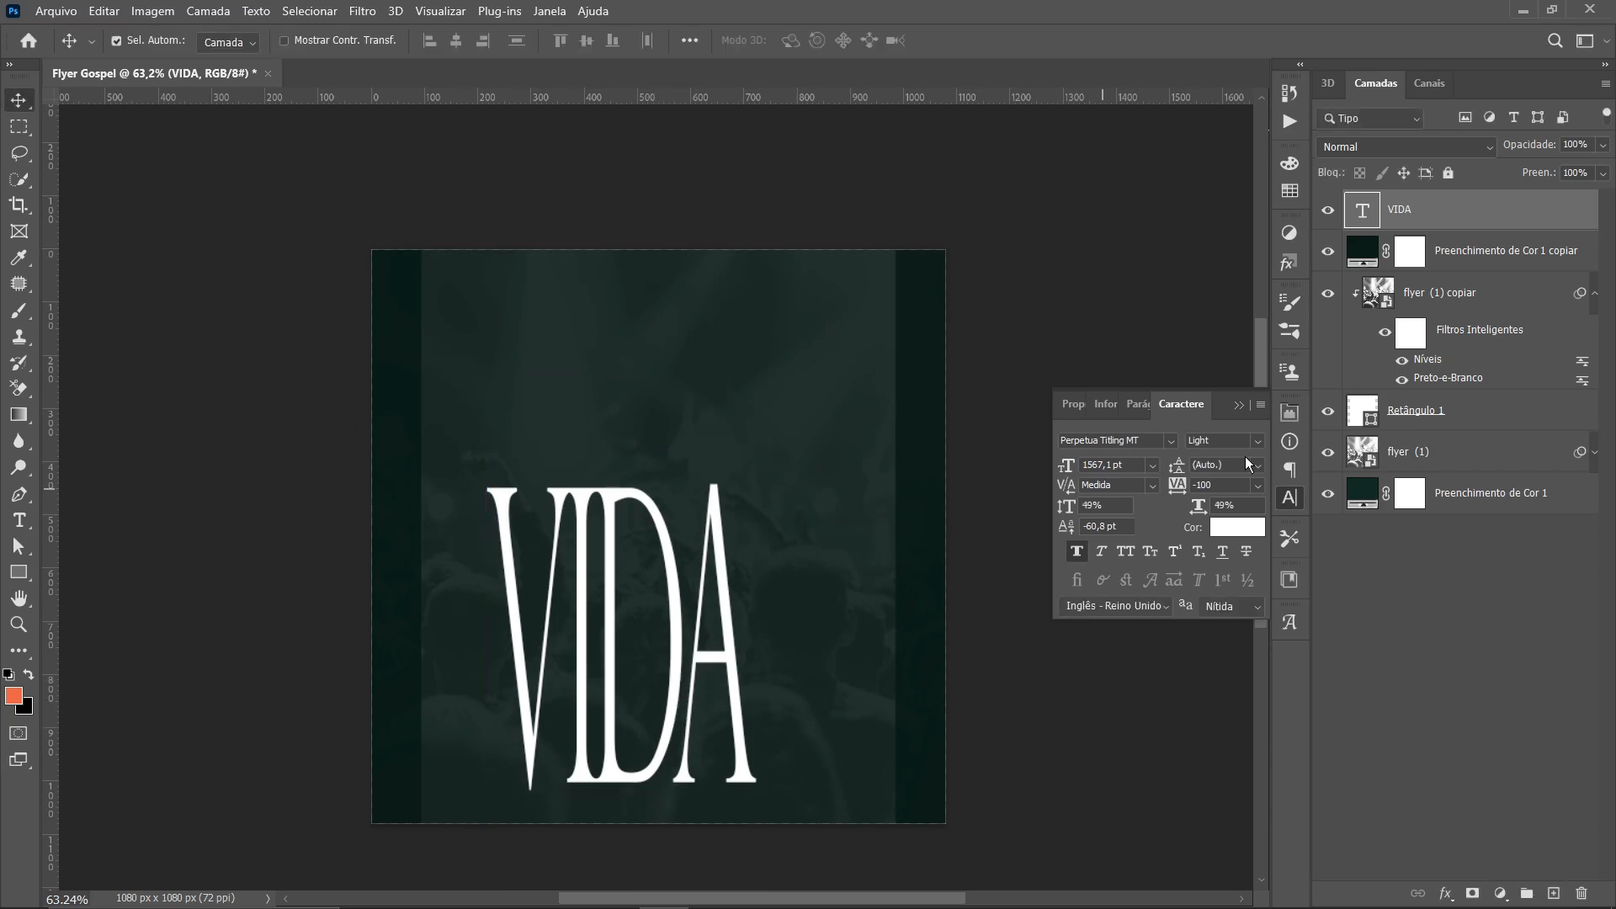
Set the VIDA layer's blend mode to Sobrepor and lower its opacity to 43%
{"action": "left_click", "coordinate": [1372, 148]}
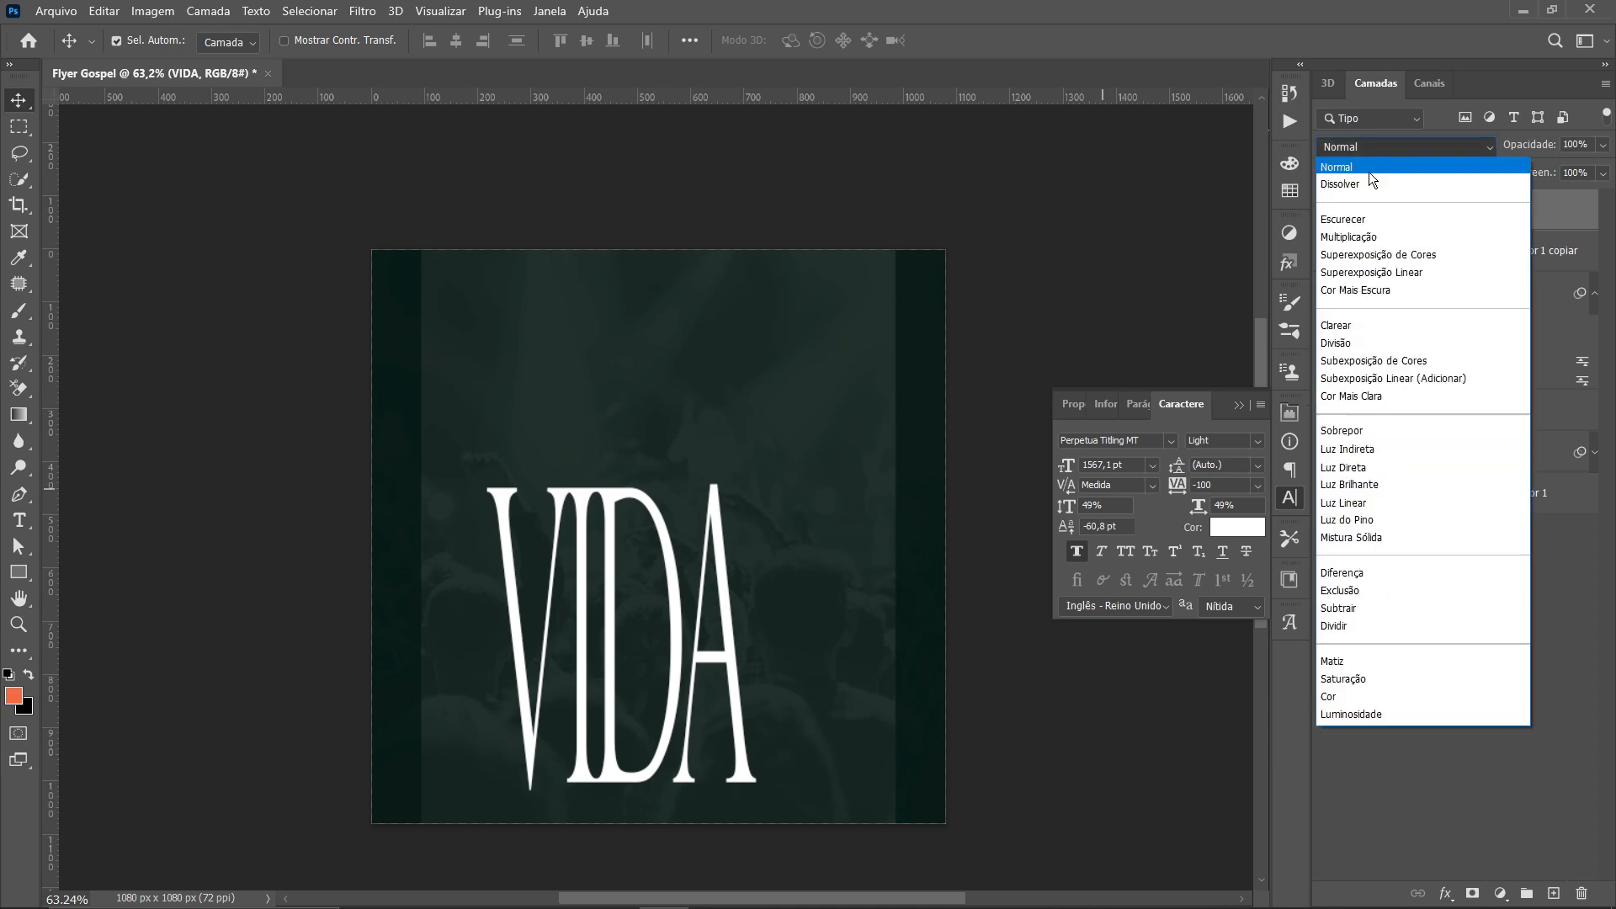
{"action": "left_click", "coordinate": [1354, 429]}
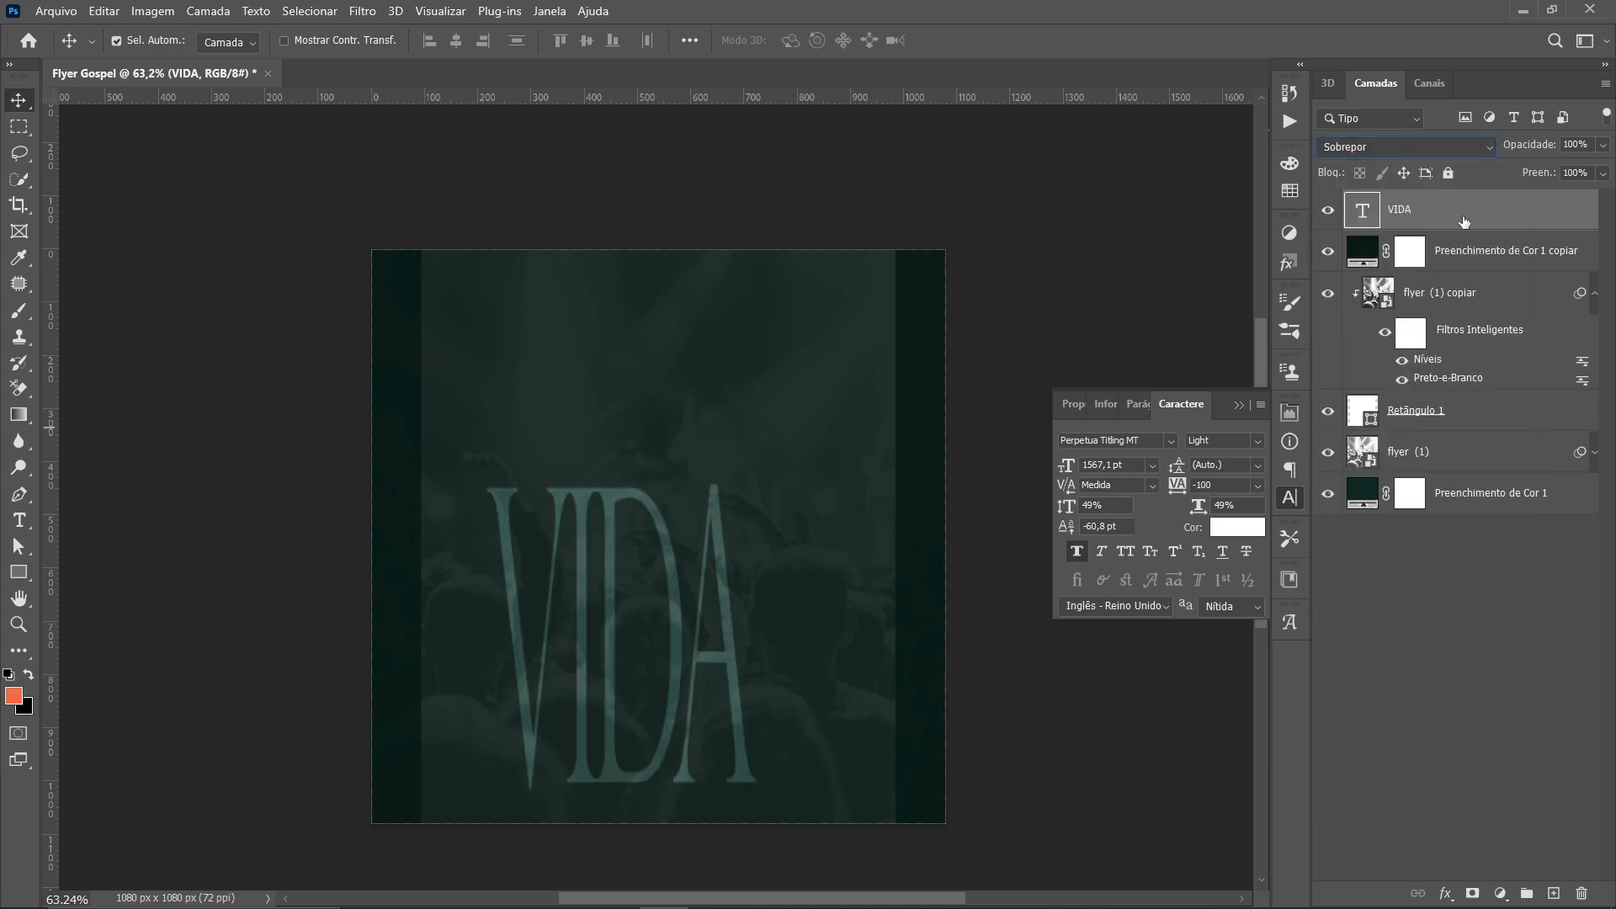
{"action": "left_click_drag", "start_coordinate": [1579, 173], "coordinate": [1562, 184]}
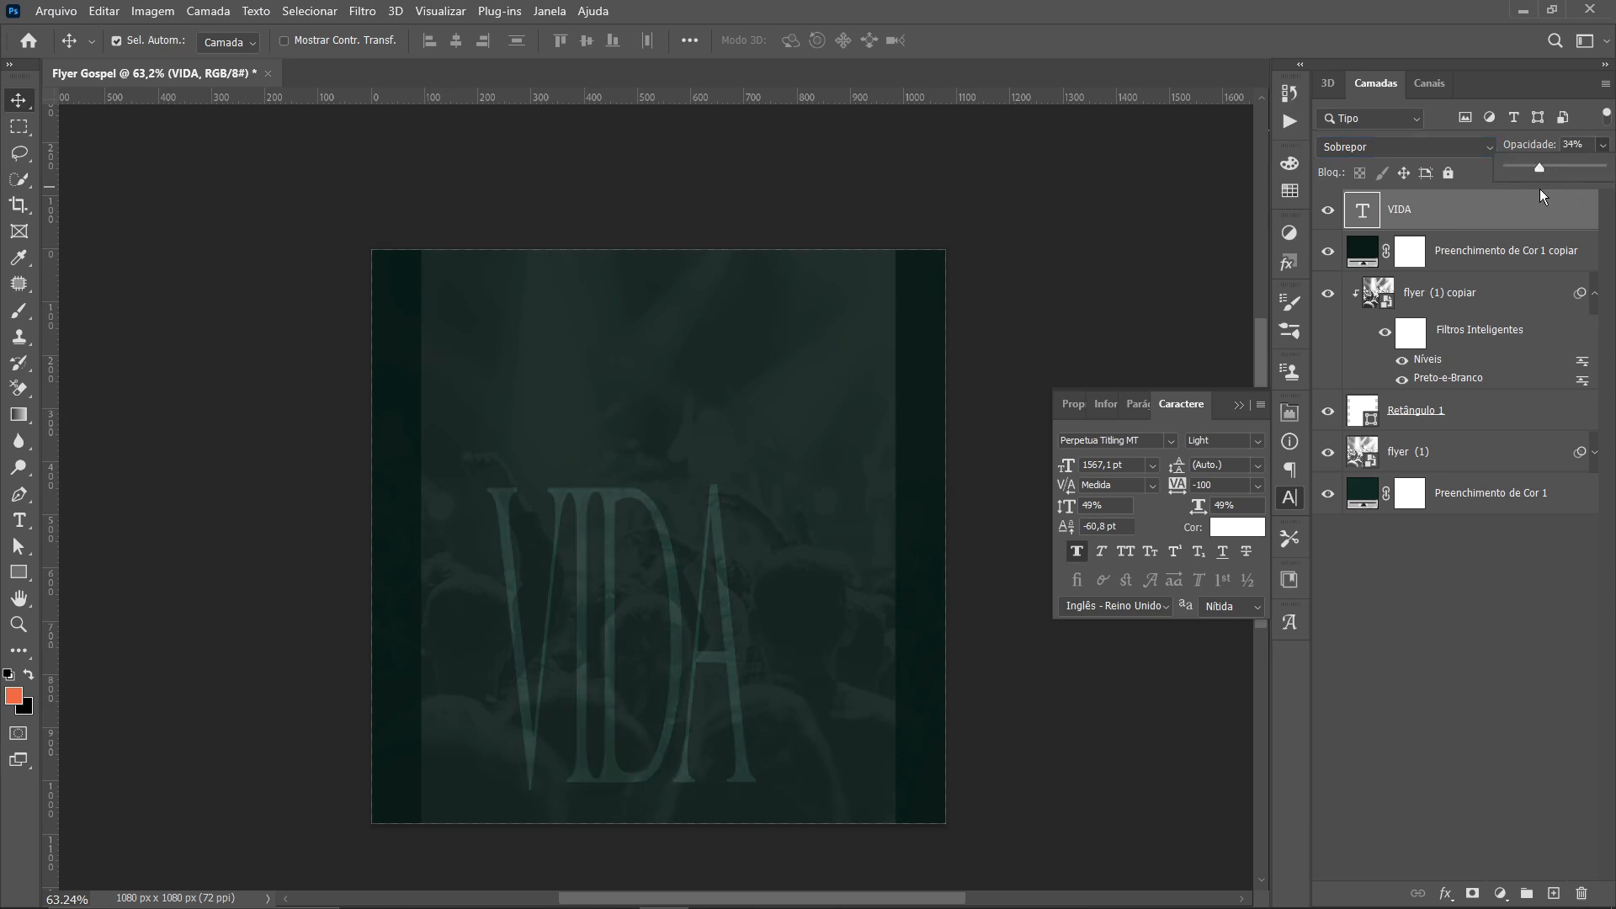
{"action": "left_click_drag", "start_coordinate": [1534, 193], "coordinate": [1532, 192]}
Loosen the VIDA text's tracking to -20 and re-centre the word horizontally on the central panel
{"action": "double_click", "coordinate": [674, 587]}
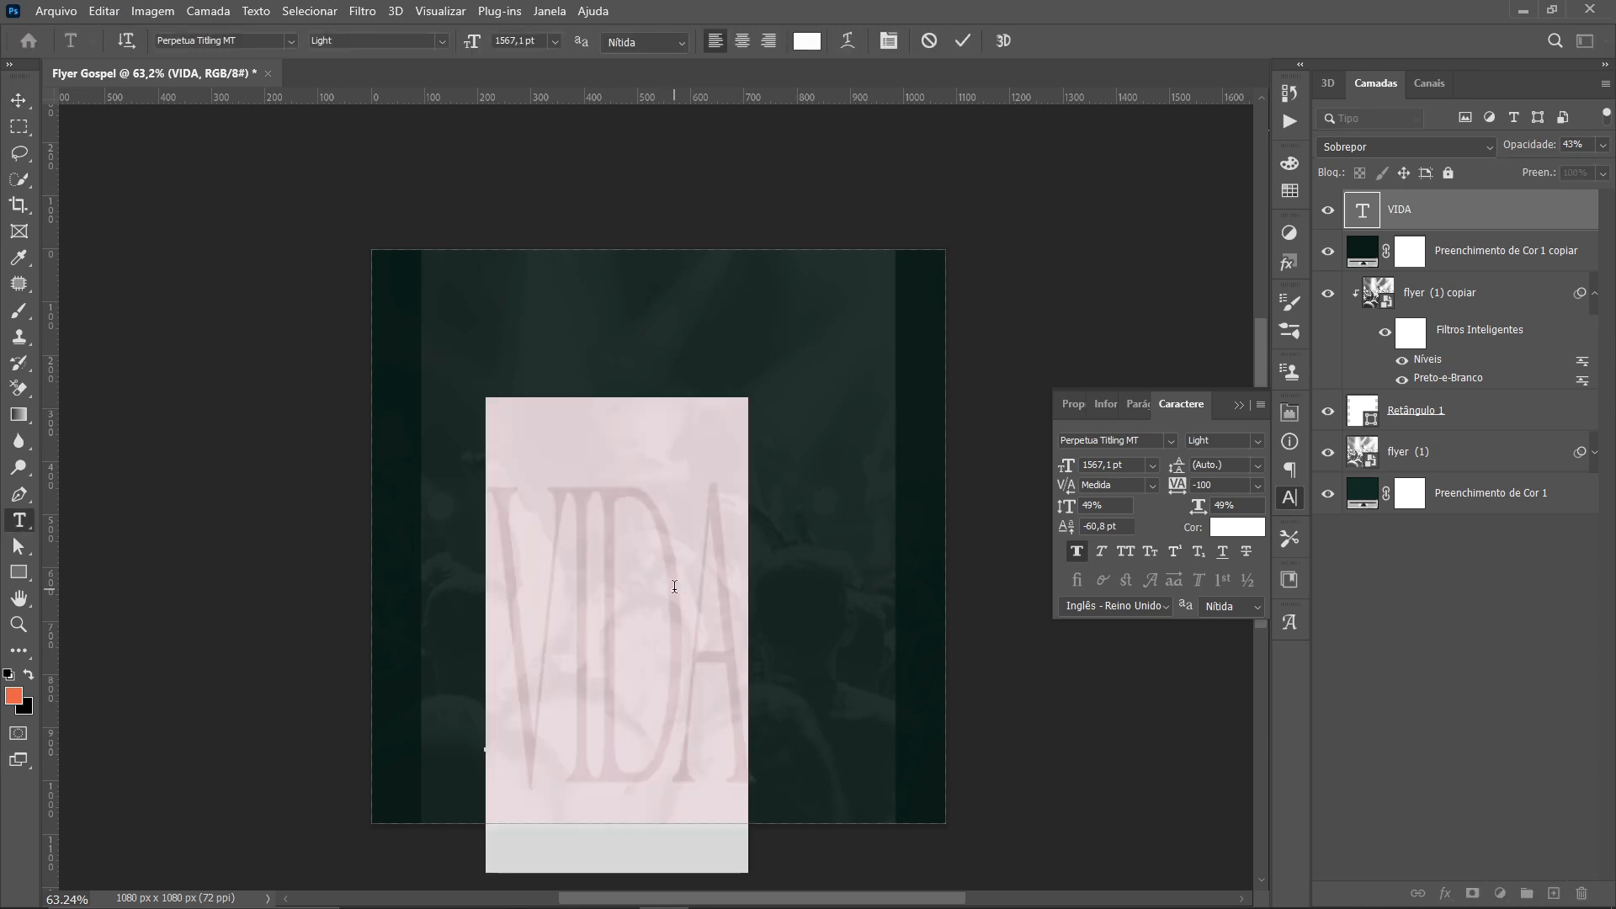
{"action": "key", "text": "alt+Right"}
{"action": "key", "text": "alt+Right"}
{"action": "key", "text": "alt+Right"}
{"action": "key", "text": "alt+Right"}
{"action": "key", "text": "alt+Right"}
{"action": "key", "text": "alt+Left"}
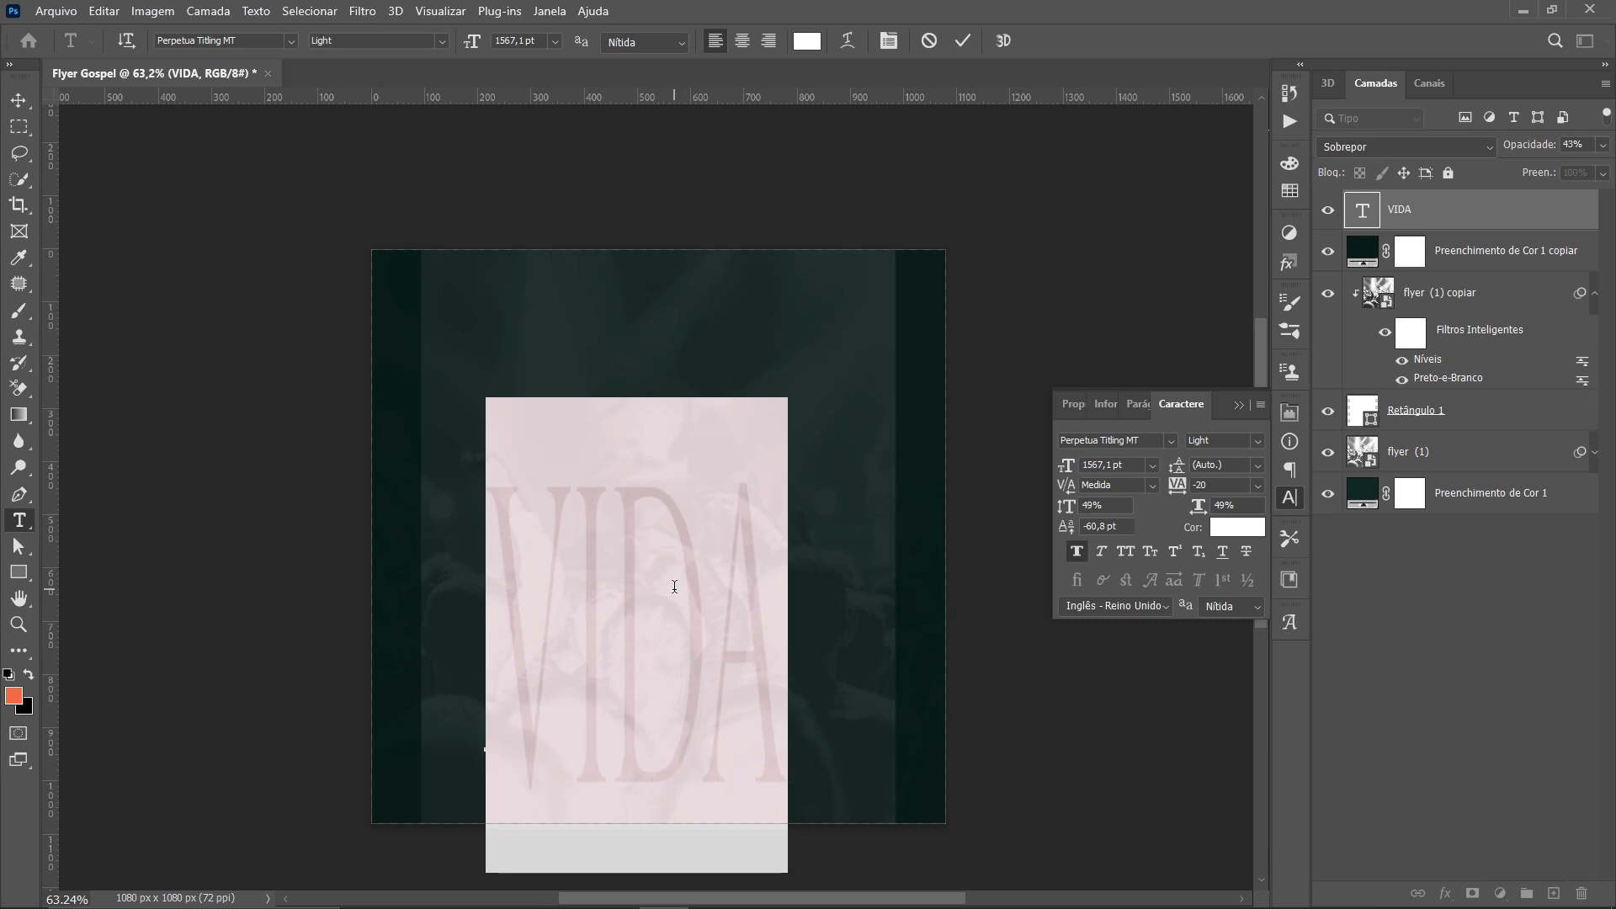
{"action": "left_click", "coordinate": [18, 99]}
{"action": "left_click_drag", "start_coordinate": [613, 650], "coordinate": [648, 613]}
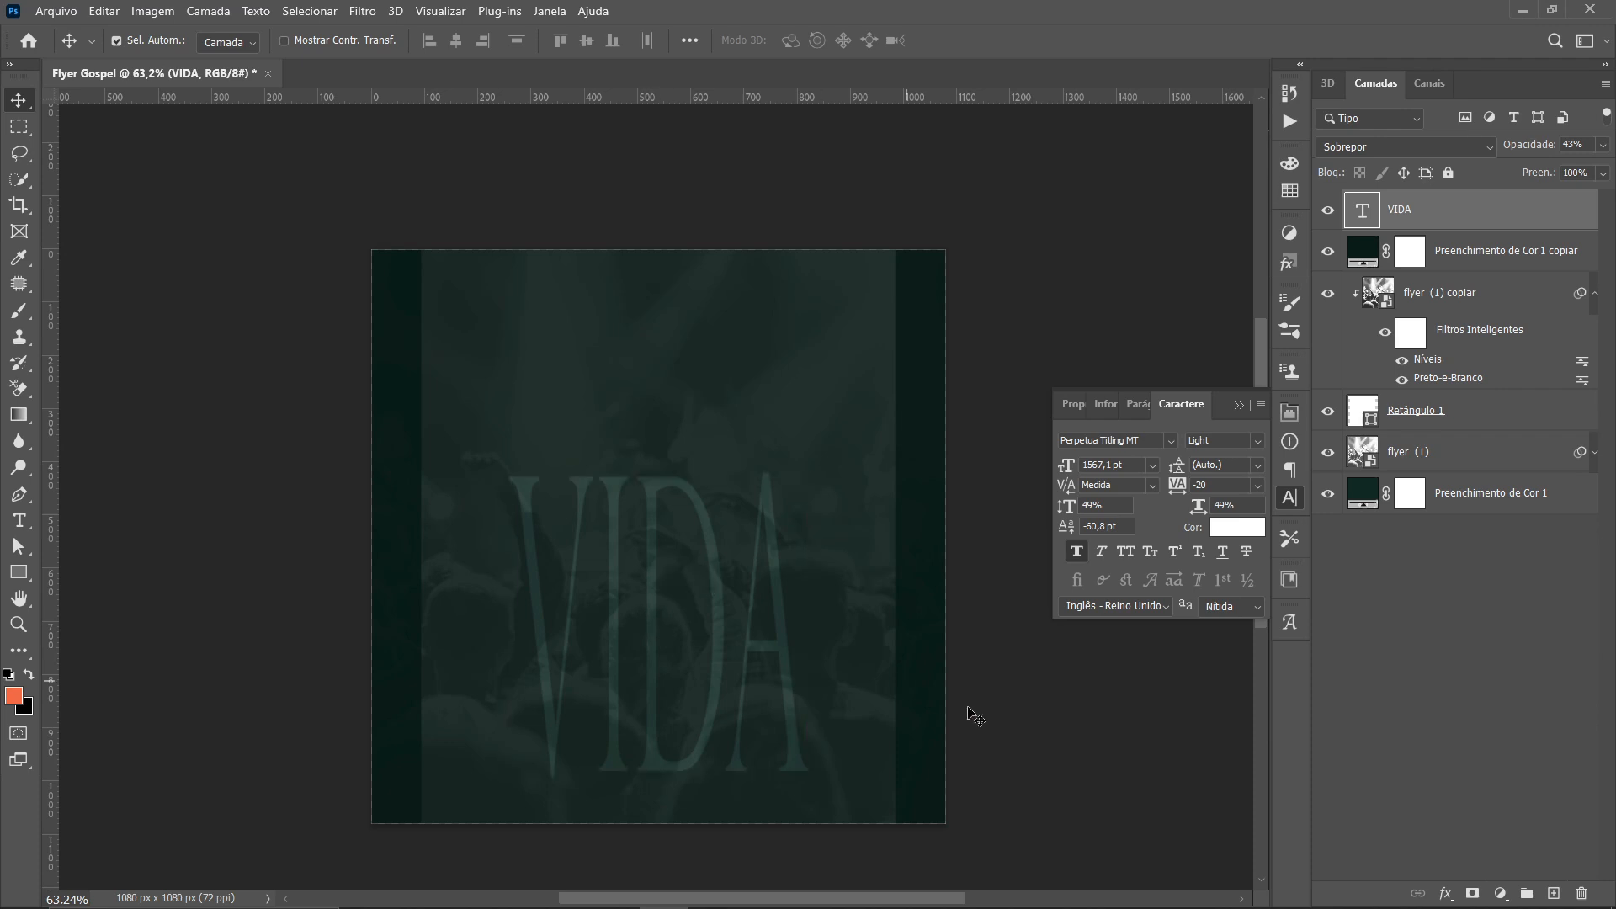
Raise the flyer (1) copiar layer's opacity slightly to make the crowd photo stand out more
{"action": "left_click", "coordinate": [974, 729]}
{"action": "scroll", "coordinate": [974, 716], "scroll_direction": "up", "scroll_amount": 2}
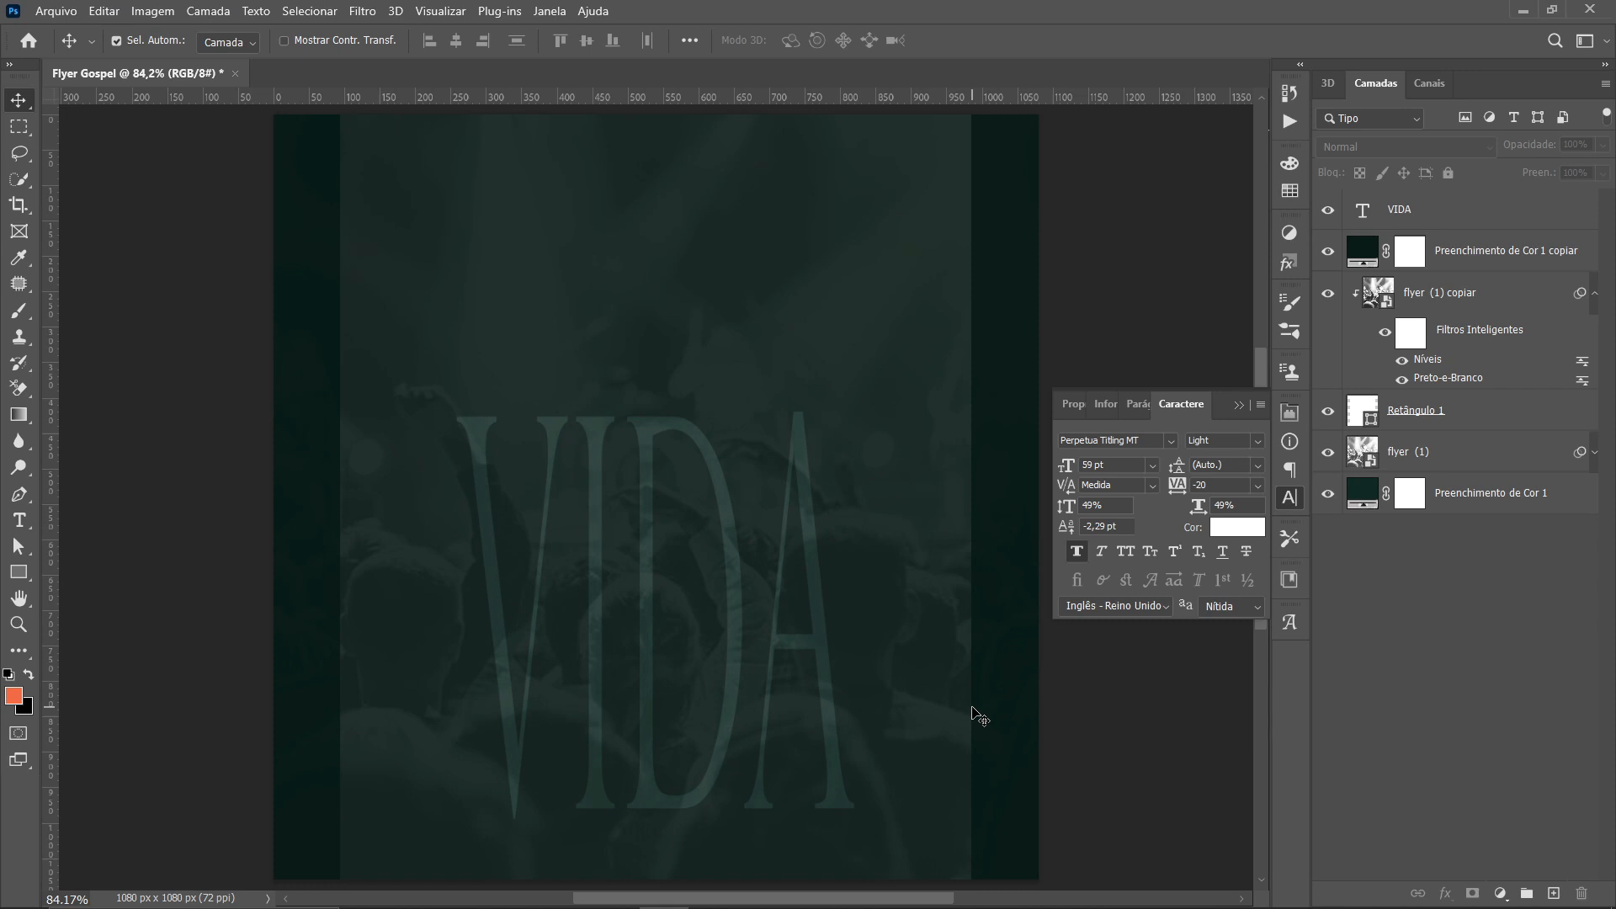
{"action": "left_click", "coordinate": [606, 324]}
{"action": "left_click", "coordinate": [1429, 288]}
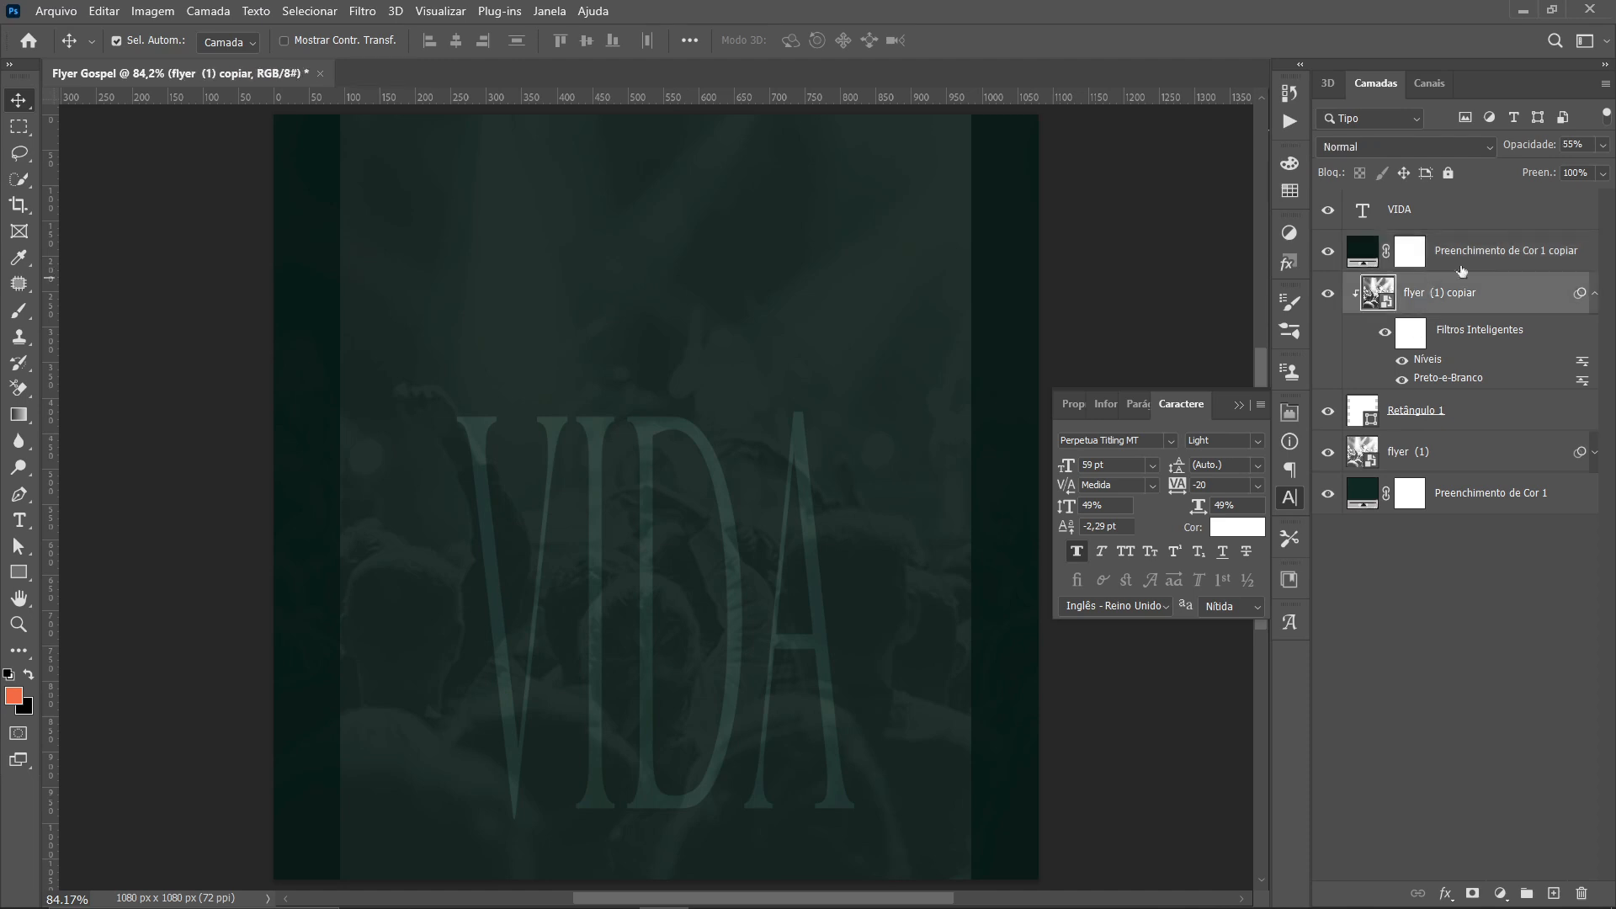
{"action": "left_click", "coordinate": [1603, 145]}
{"action": "left_click", "coordinate": [1201, 303]}
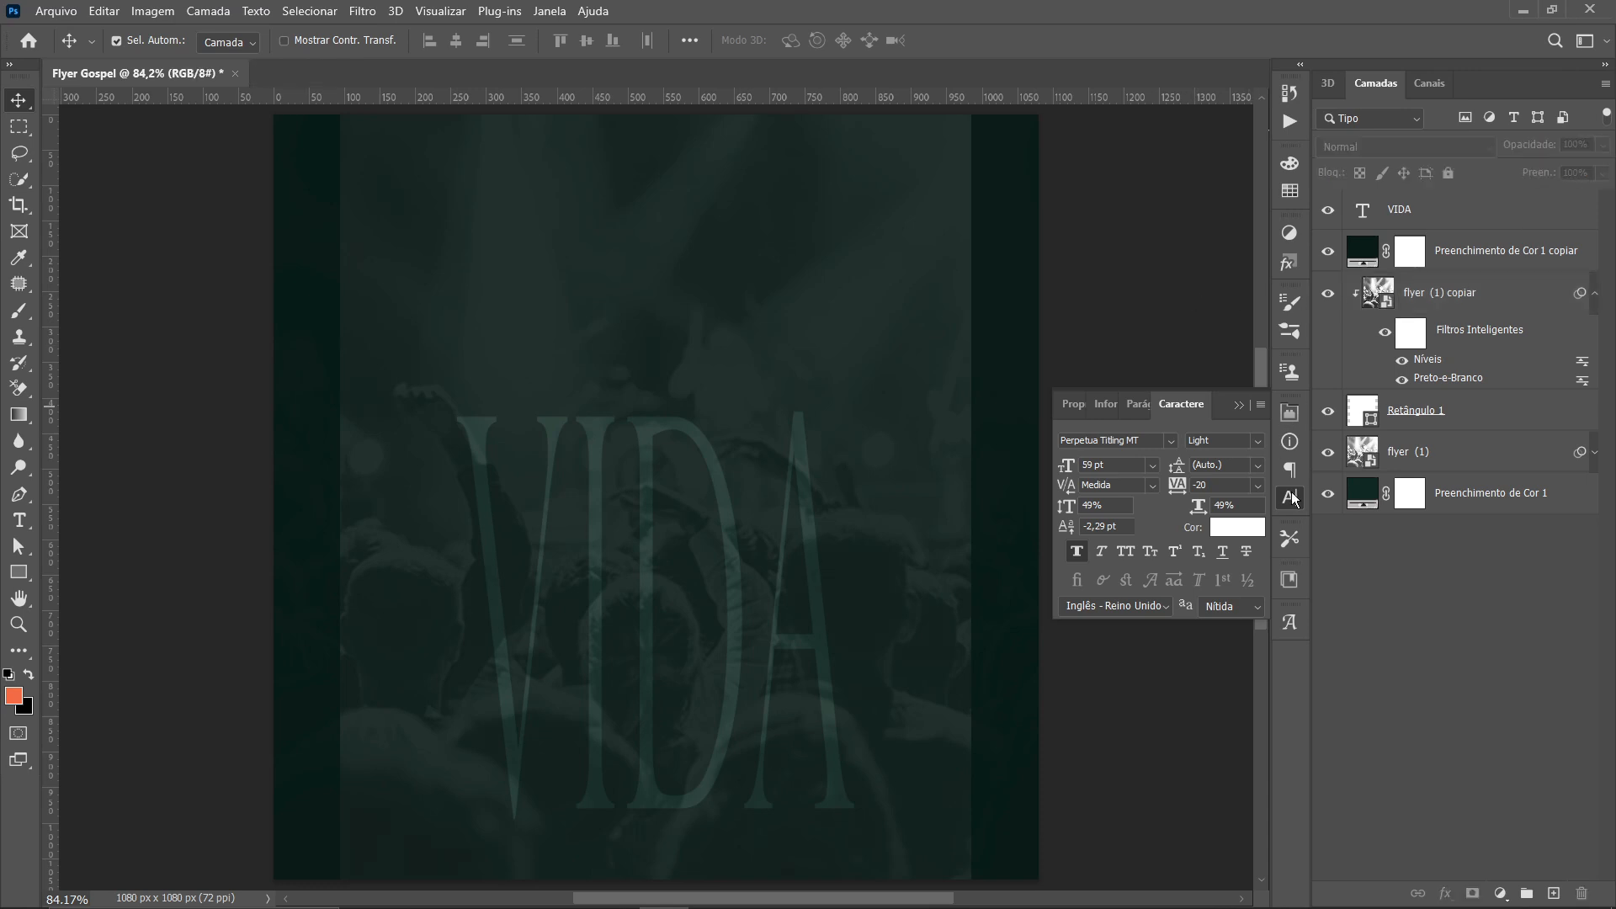
Group all the layers from VIDA down to Preenchimento de Cor 1 and name the group fUNDO
{"action": "left_click", "coordinate": [1292, 497]}
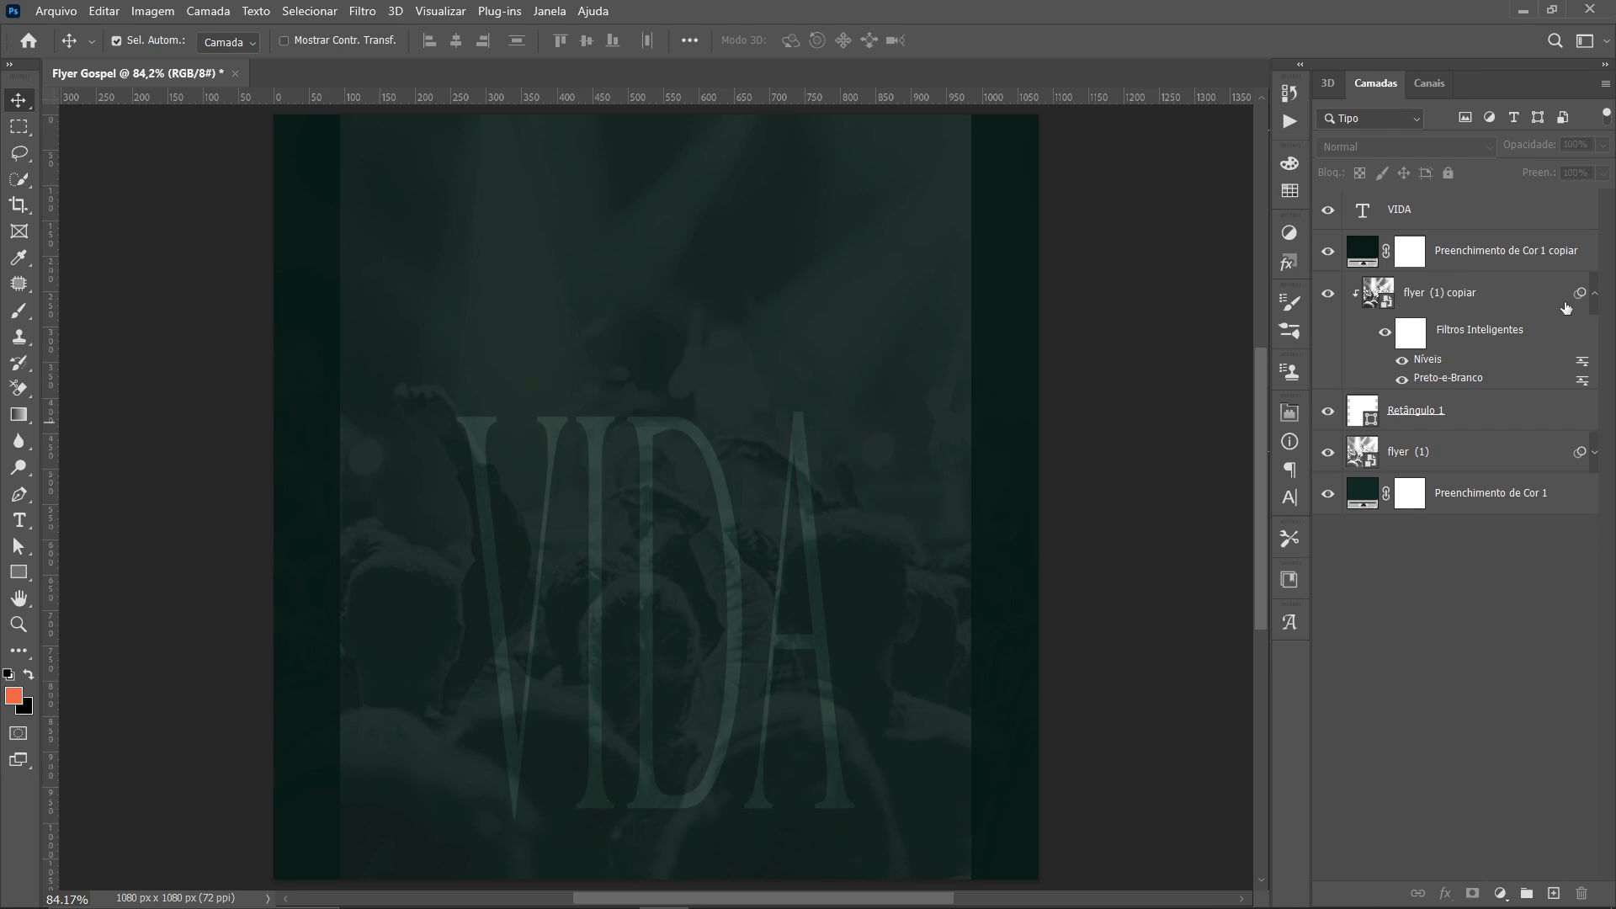
{"action": "left_click", "coordinate": [1596, 299]}
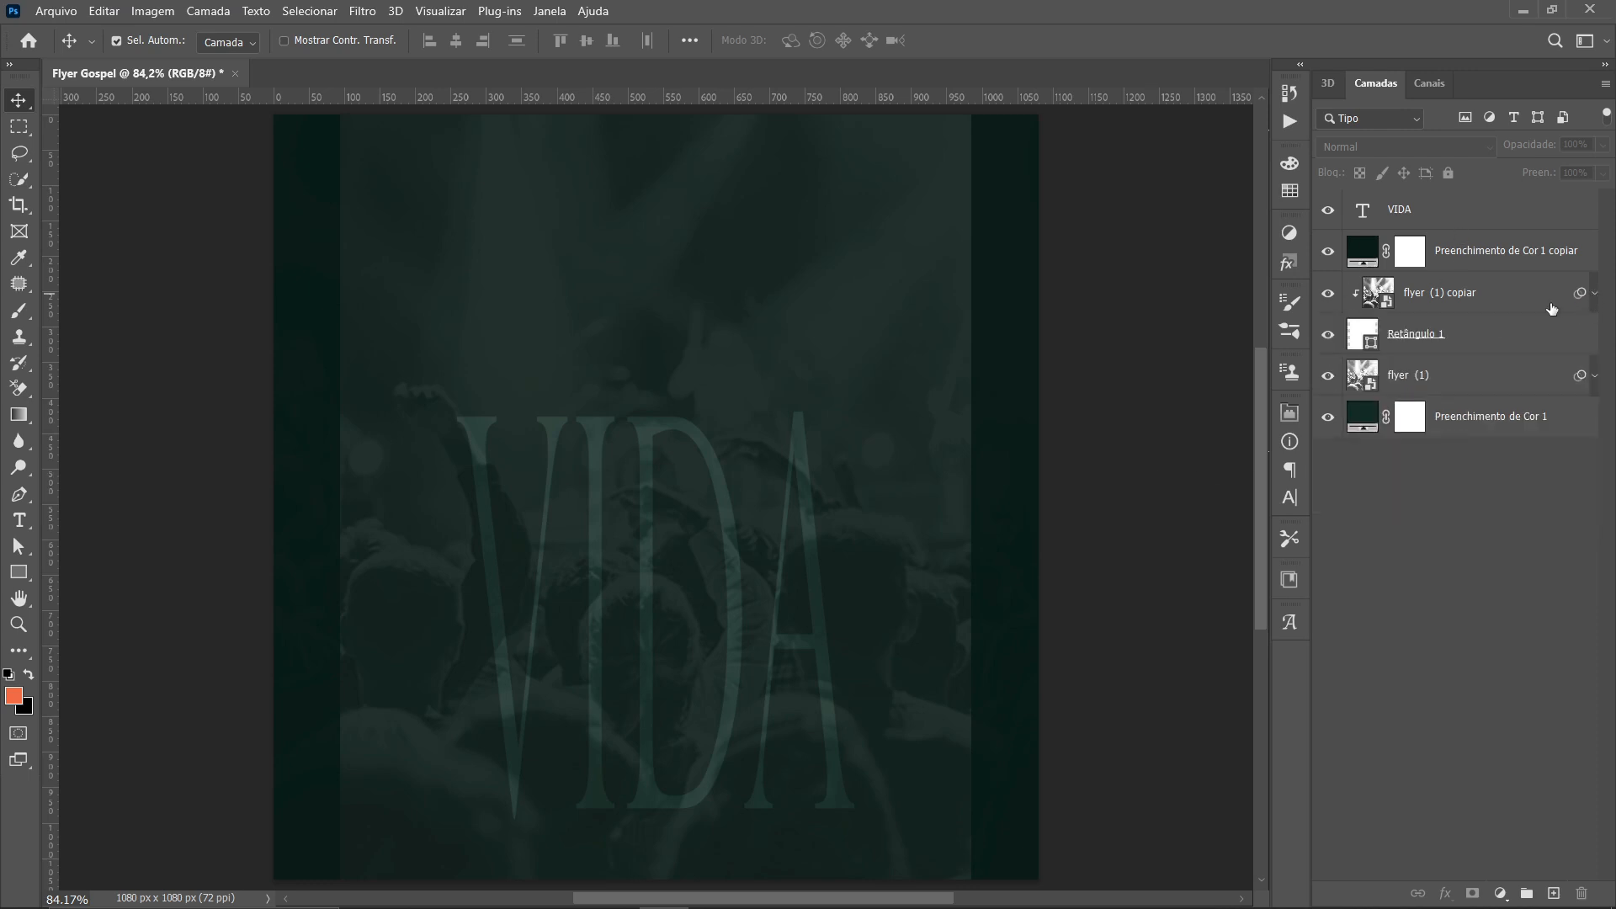
{"action": "left_click", "coordinate": [1407, 217]}
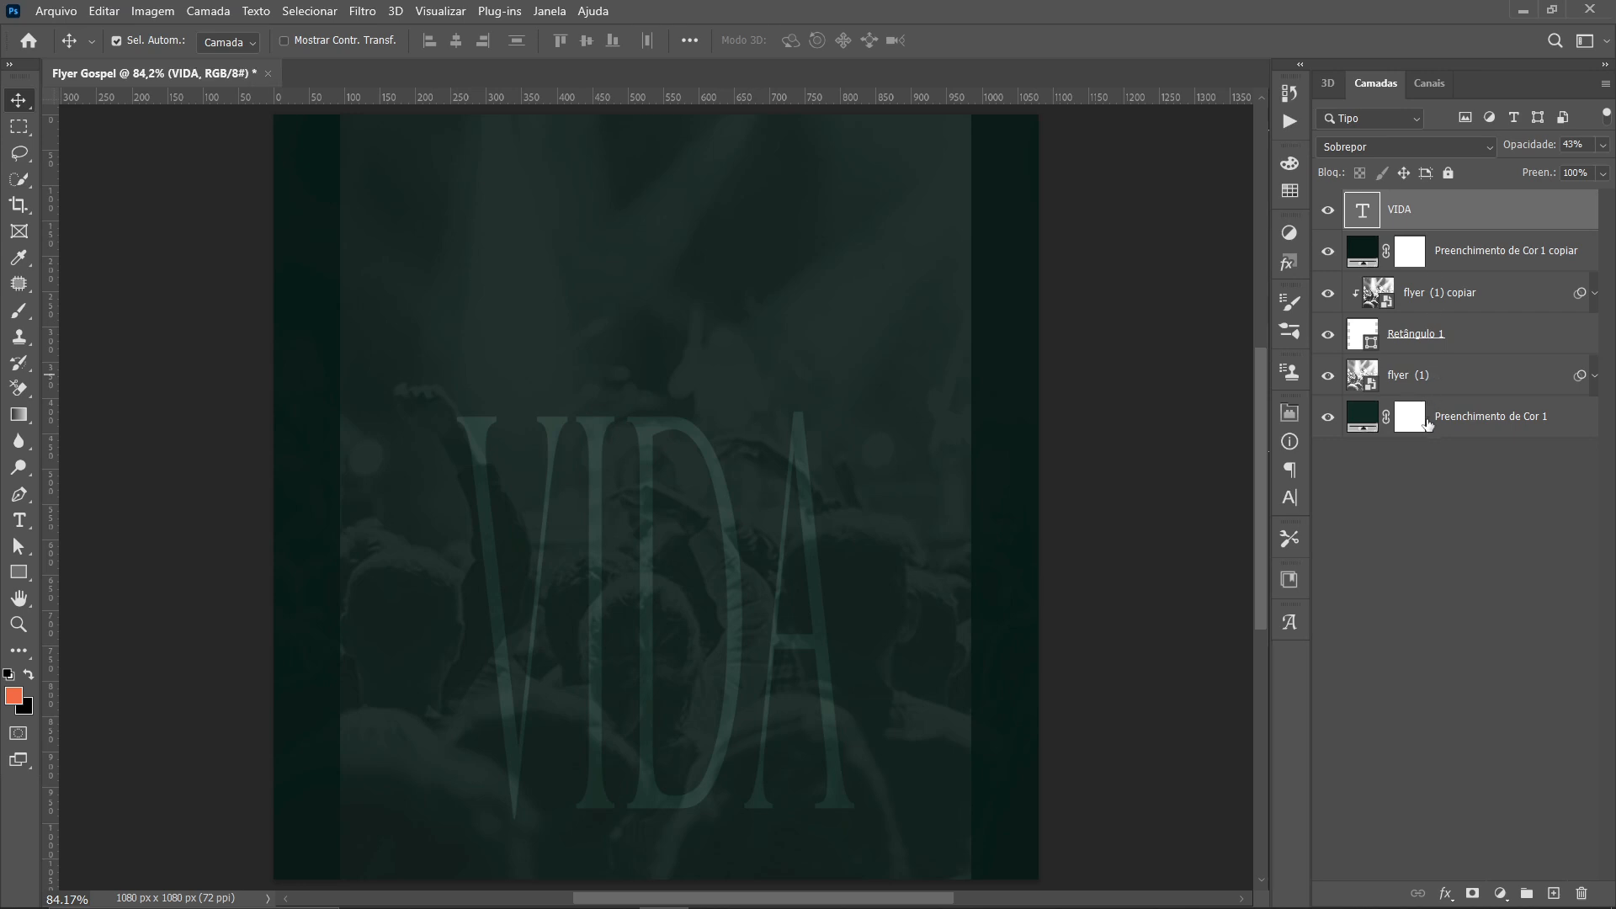
{"action": "left_click", "coordinate": [1466, 414], "text": "shift"}
{"action": "key", "text": "ctrl+g"}
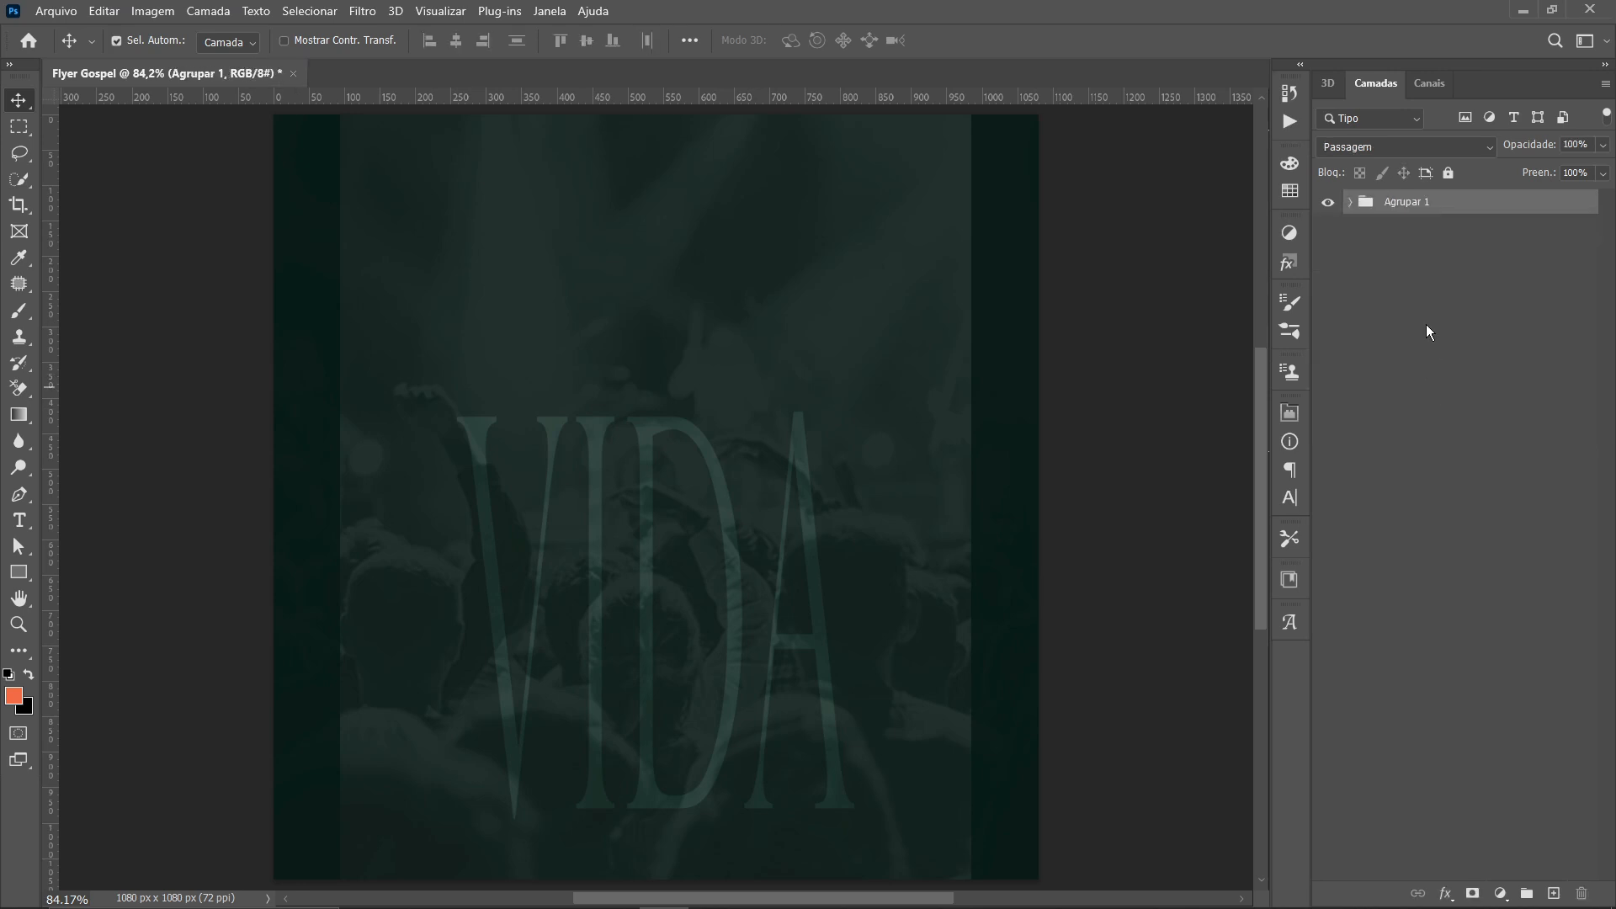
{"action": "double_click", "coordinate": [1397, 202]}
{"action": "type", "text": "fUNDO"}
{"action": "key", "text": "Return"}
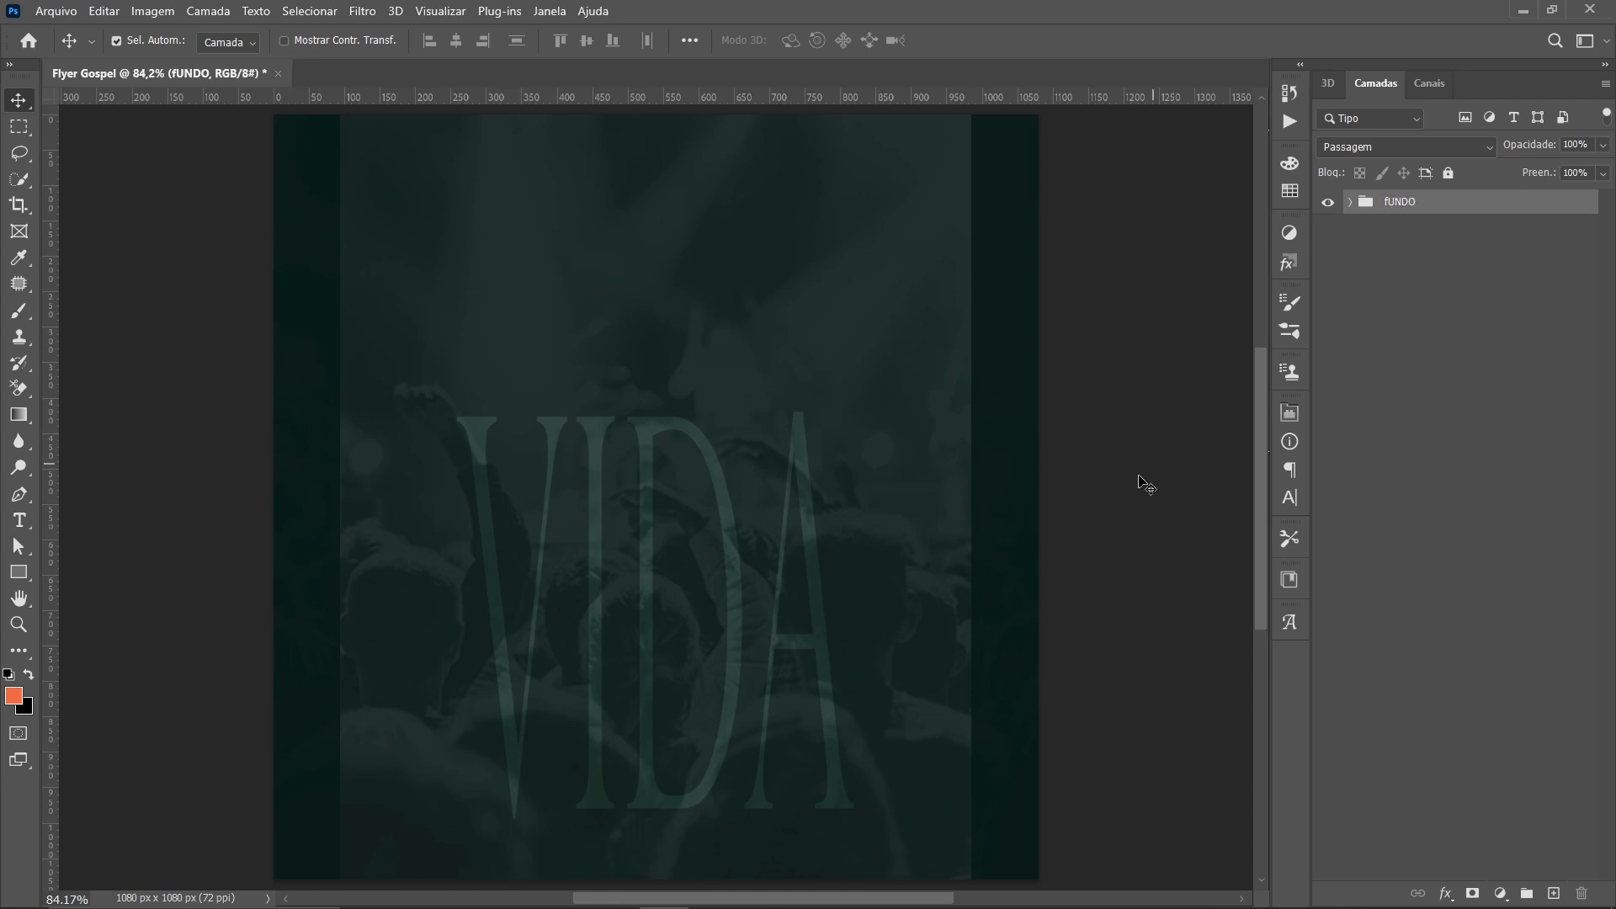
{"action": "left_click", "coordinate": [1140, 481]}
Duplicate the VIDA text, shrink the copy to about 208 pt with a squashed height, and place it above the original word
{"action": "left_click", "coordinate": [1350, 202]}
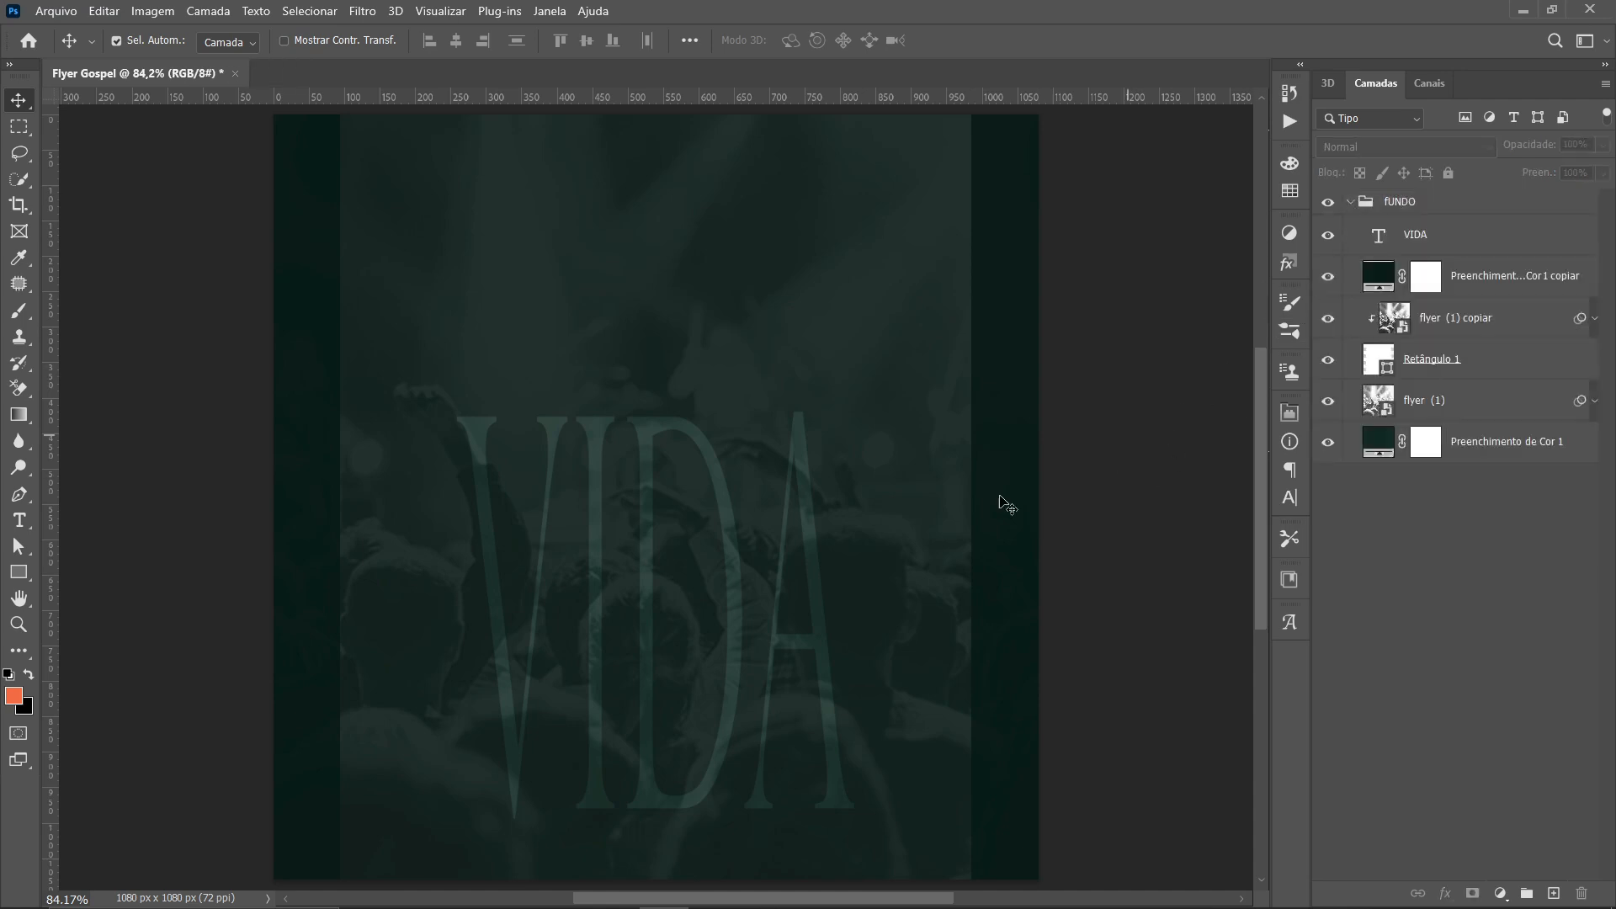
{"action": "left_click", "coordinate": [749, 492]}
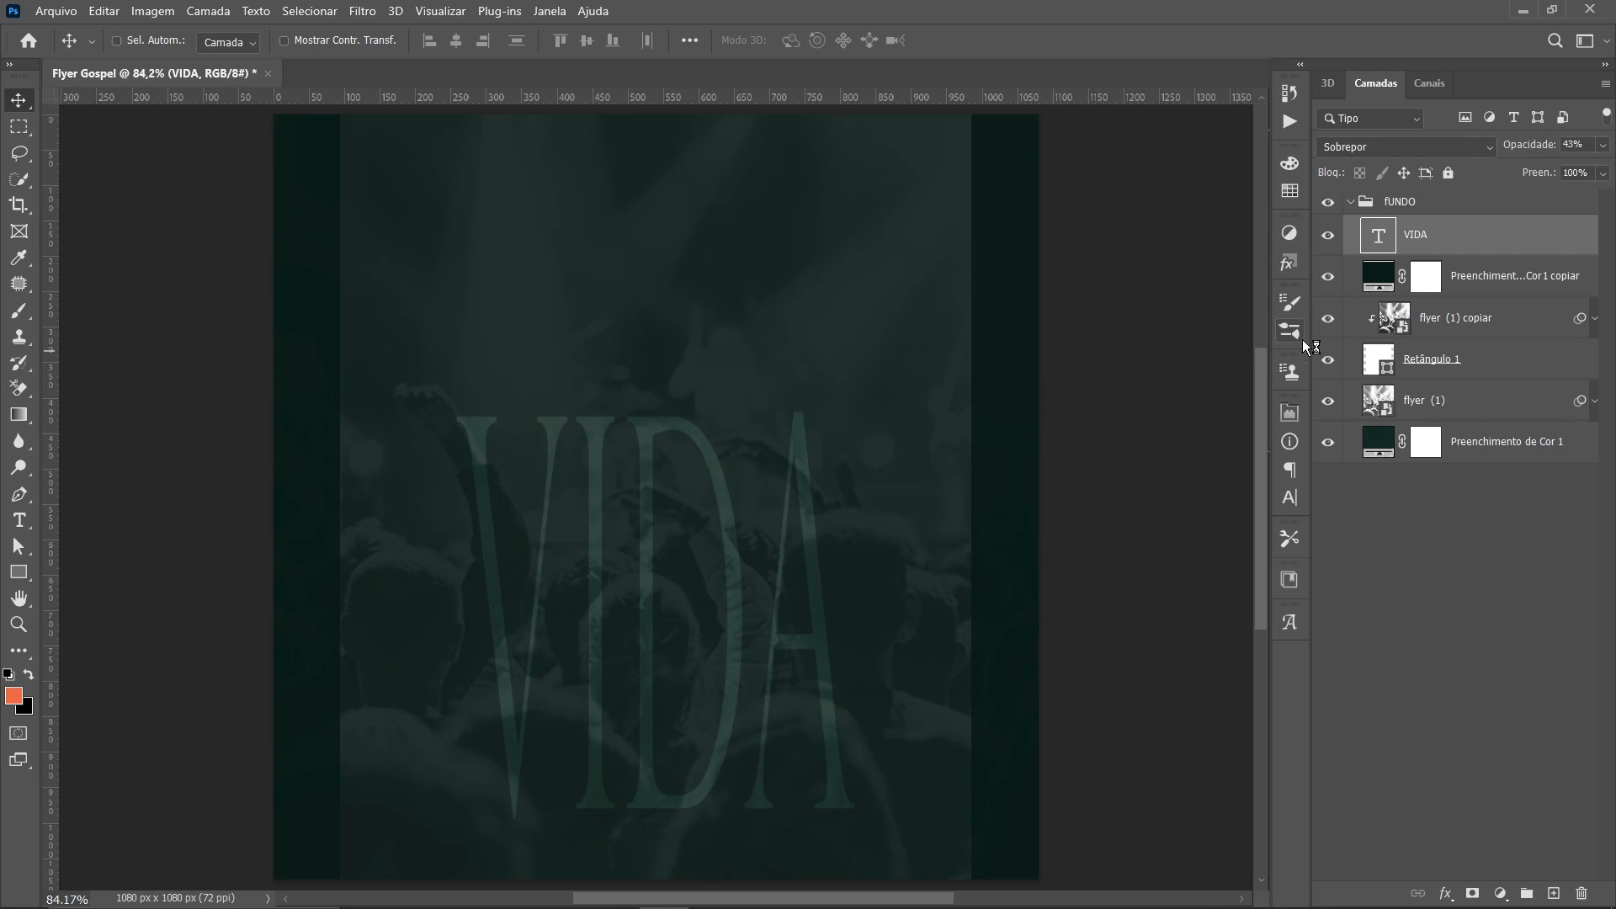
{"action": "key", "text": "ctrl+j"}
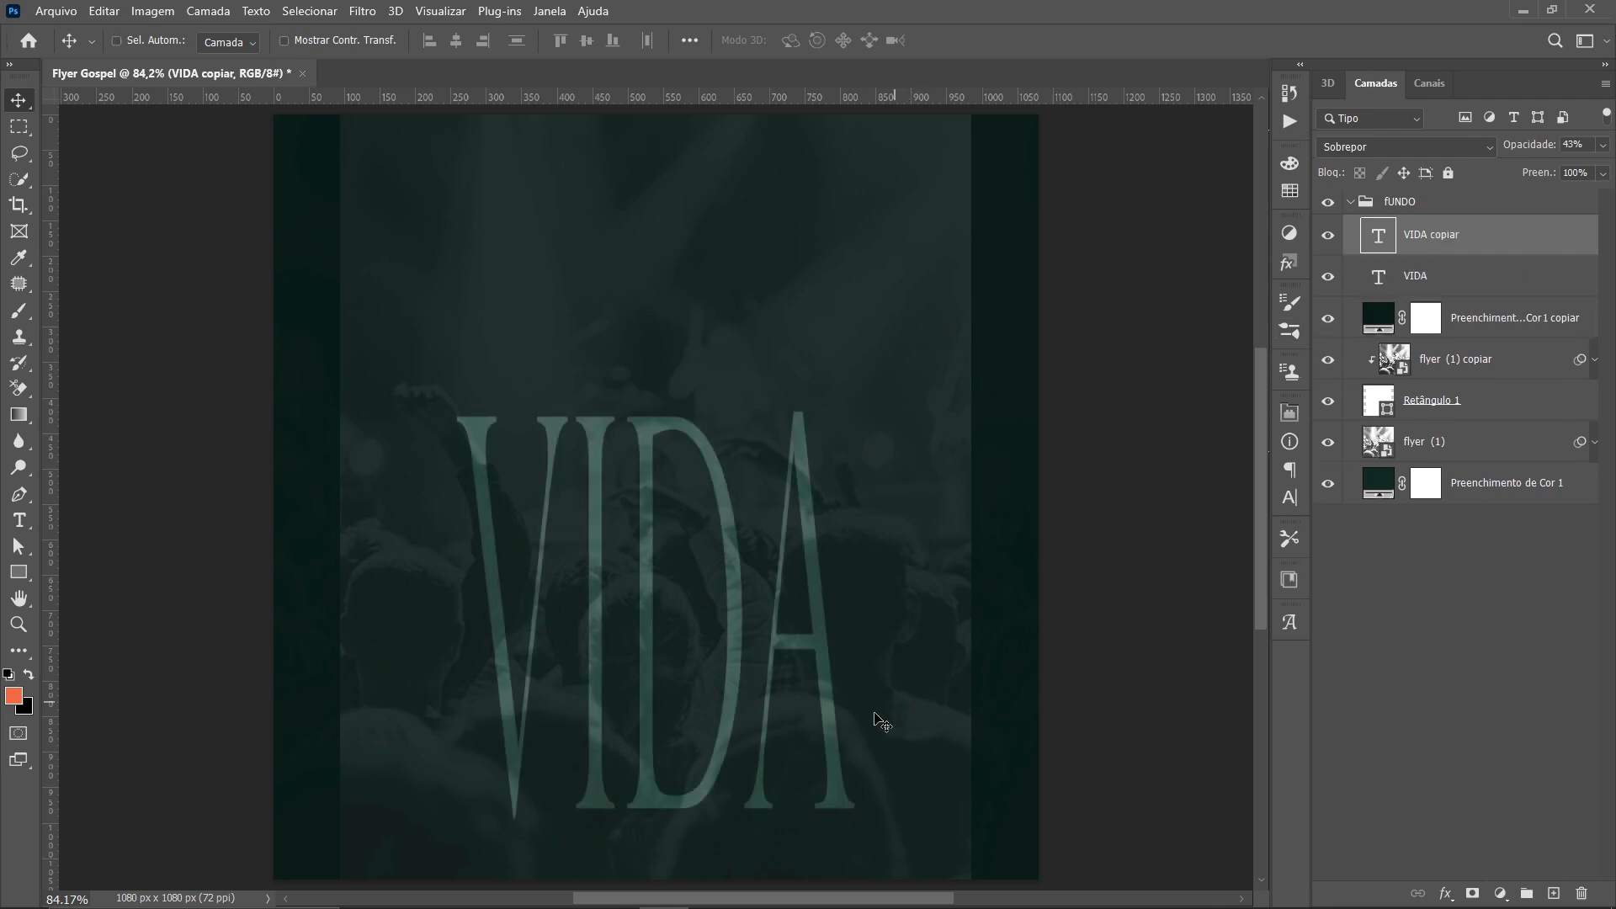
{"action": "key", "text": "ctrl+t"}
{"action": "left_click_drag", "start_coordinate": [859, 345], "coordinate": [711, 597]}
{"action": "left_click_drag", "start_coordinate": [649, 645], "coordinate": [519, 362]}
{"action": "key", "text": "Return"}
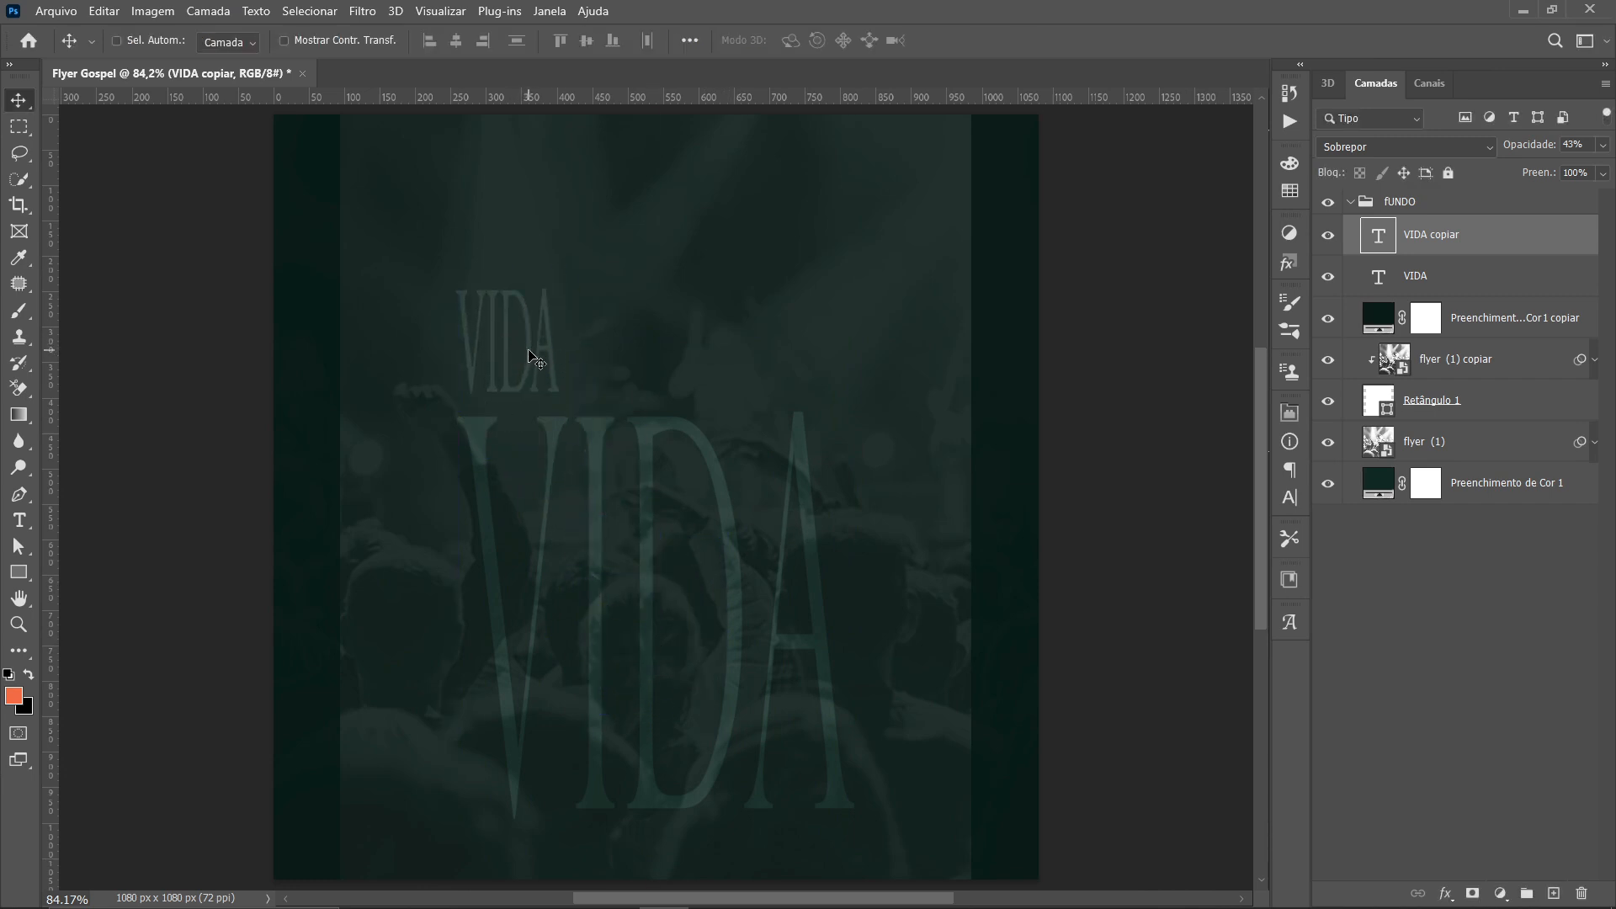
{"action": "key", "text": "ctrl+t"}
{"action": "left_click_drag", "start_coordinate": [506, 419], "coordinate": [506, 352]}
{"action": "key", "text": "Return"}
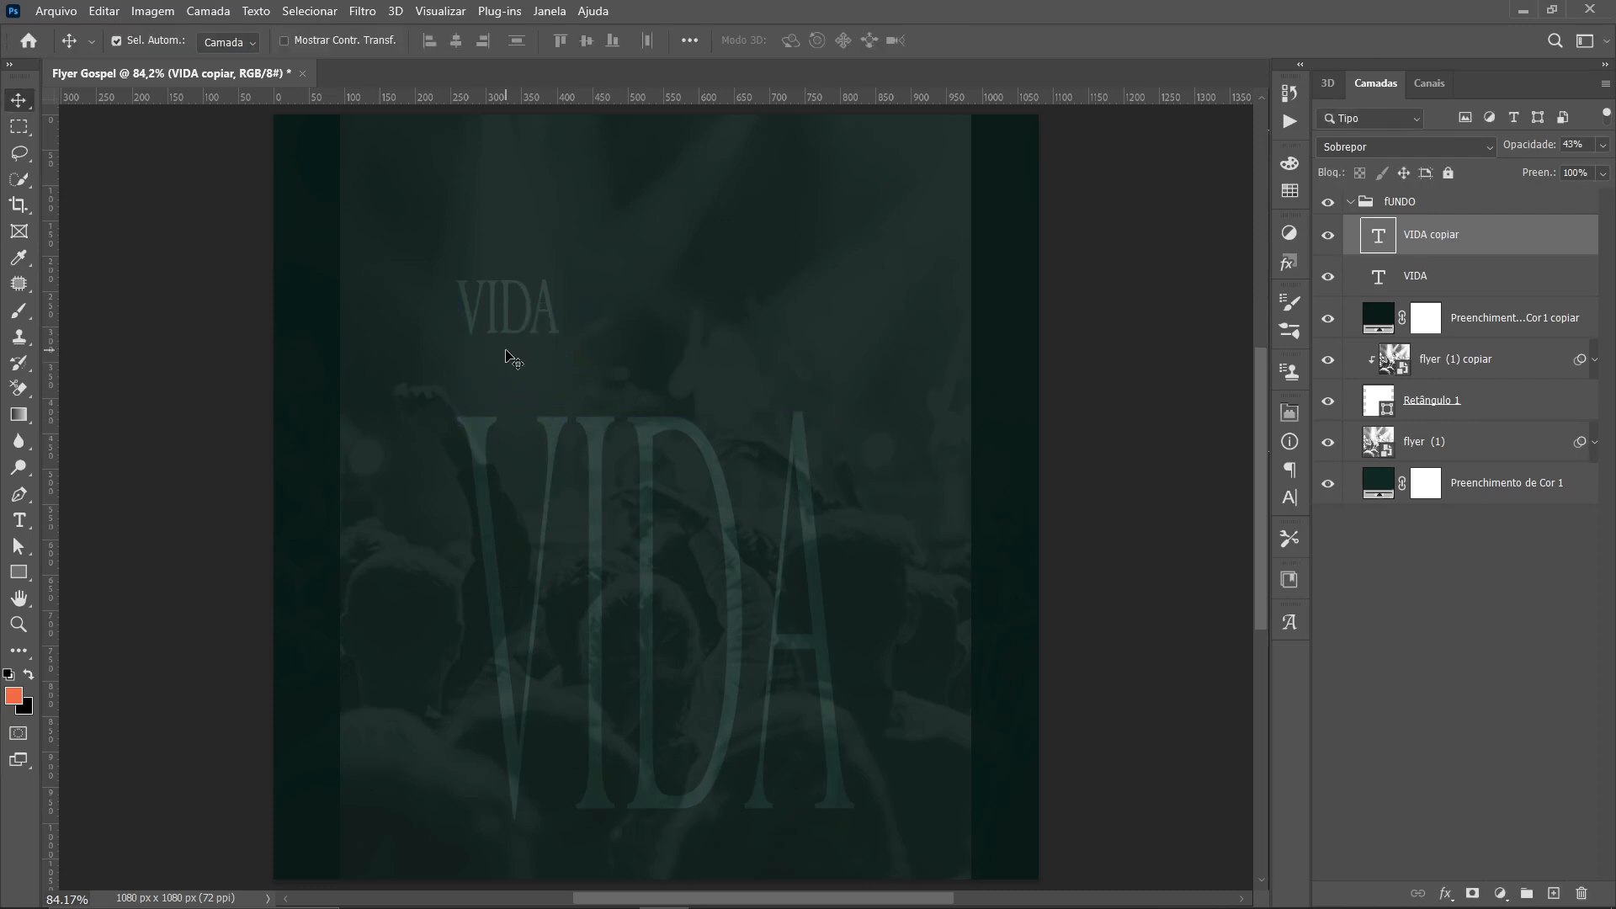
Replace the small VIDA copy's text with ESPIRITO SANTO ESPIRITO SANTO
{"action": "double_click", "coordinate": [525, 306]}
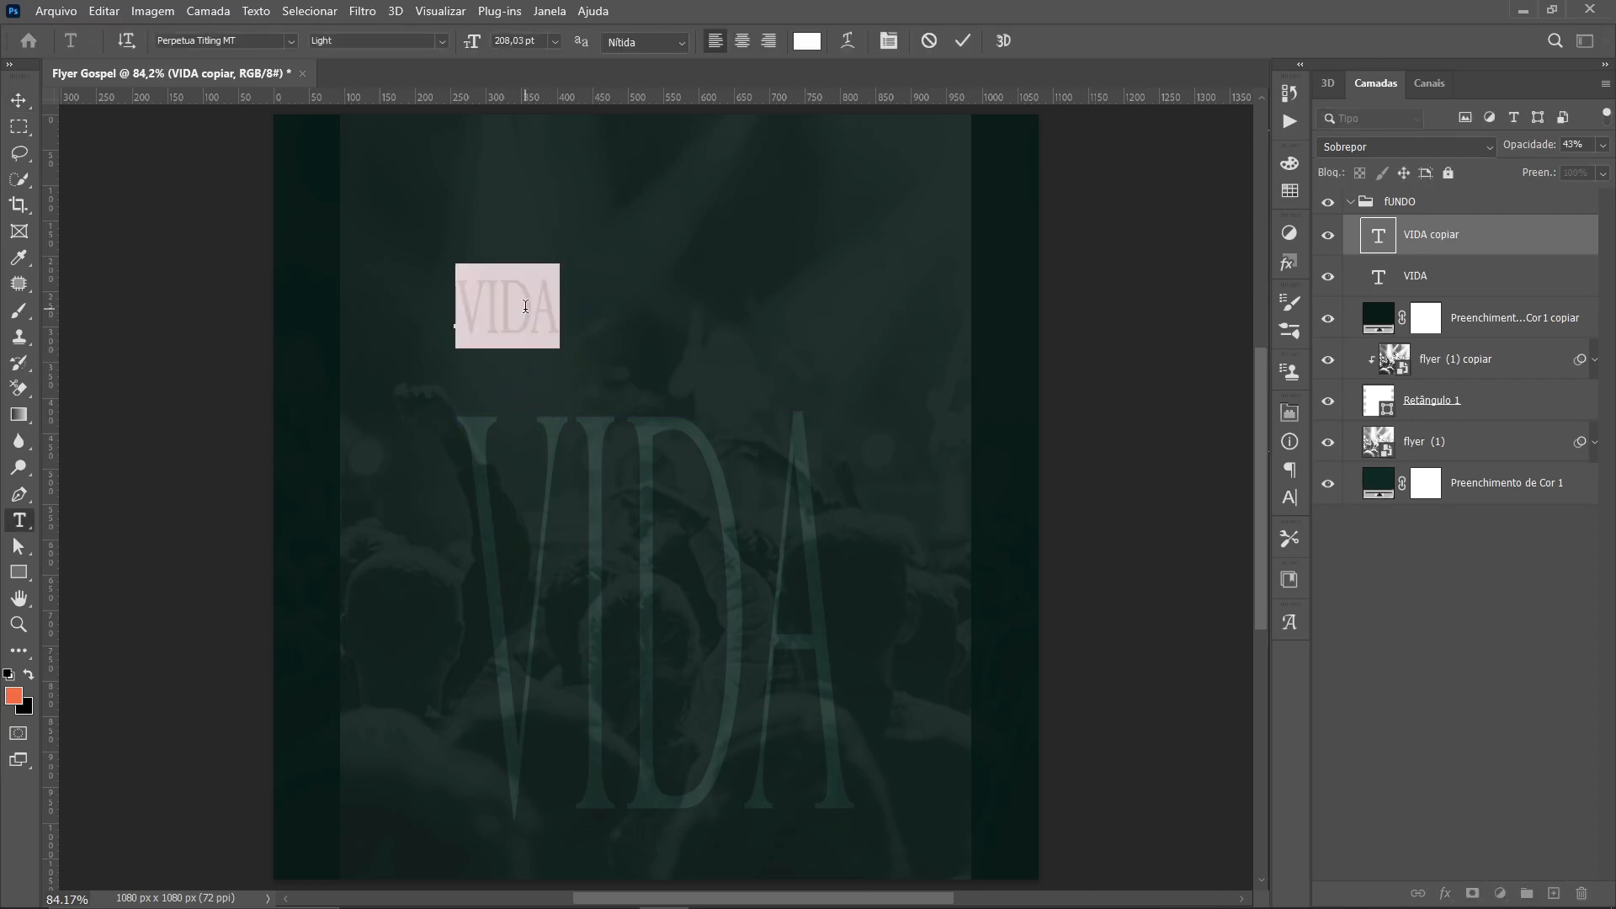
{"action": "type", "text": "E"}
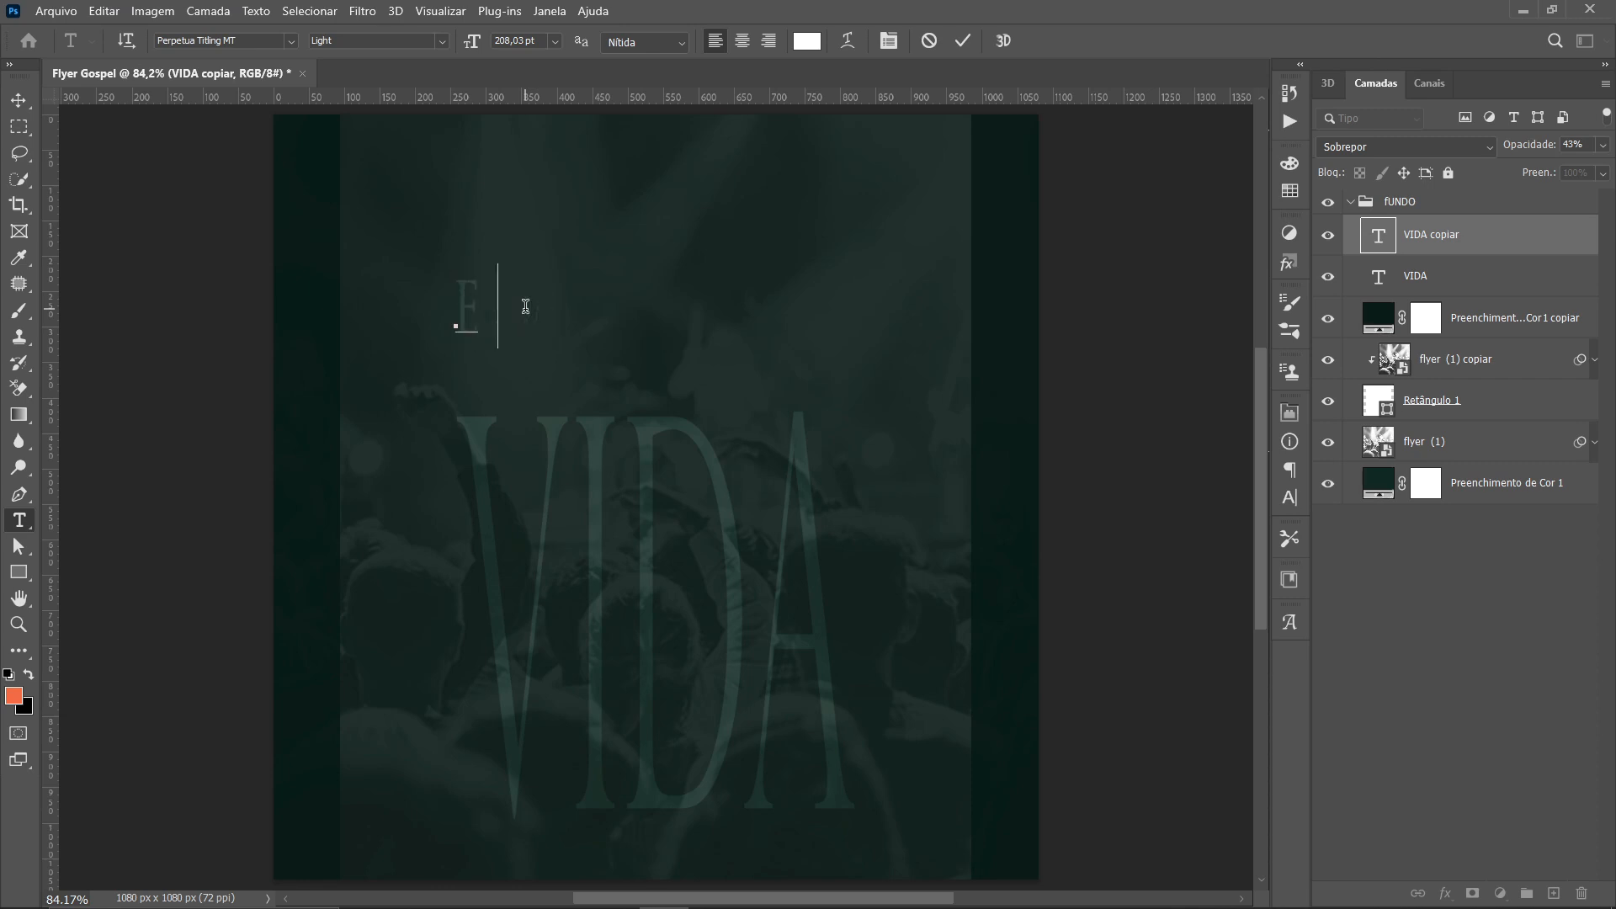
{"action": "type", "text": "SPIRITO SANTO"}
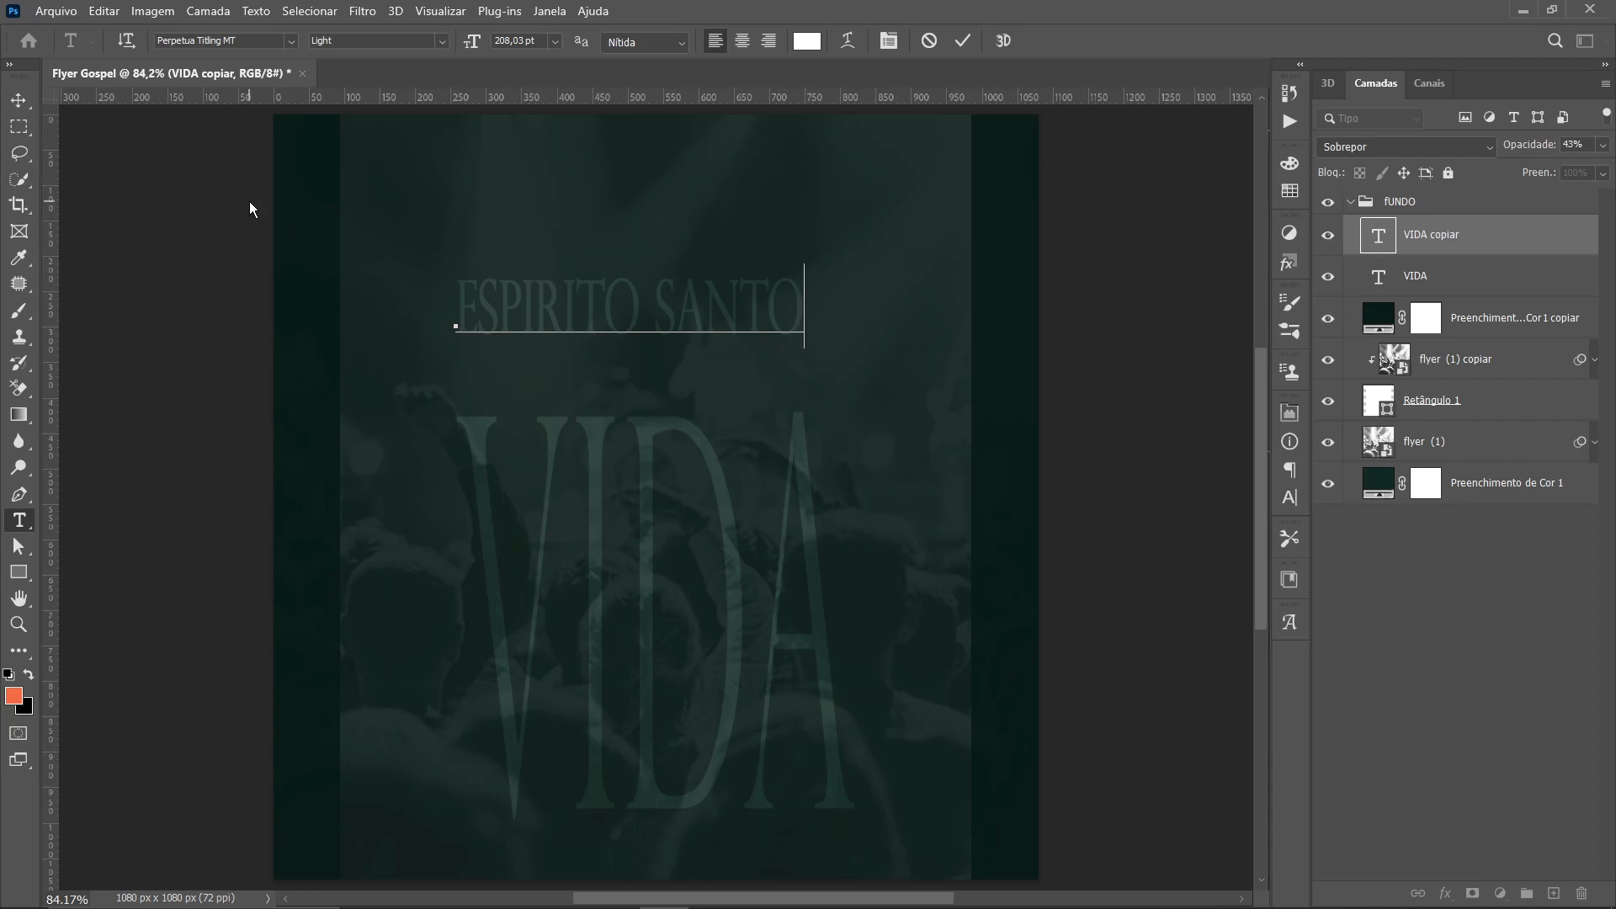
{"action": "type", "text": " ESPIRITO S"}
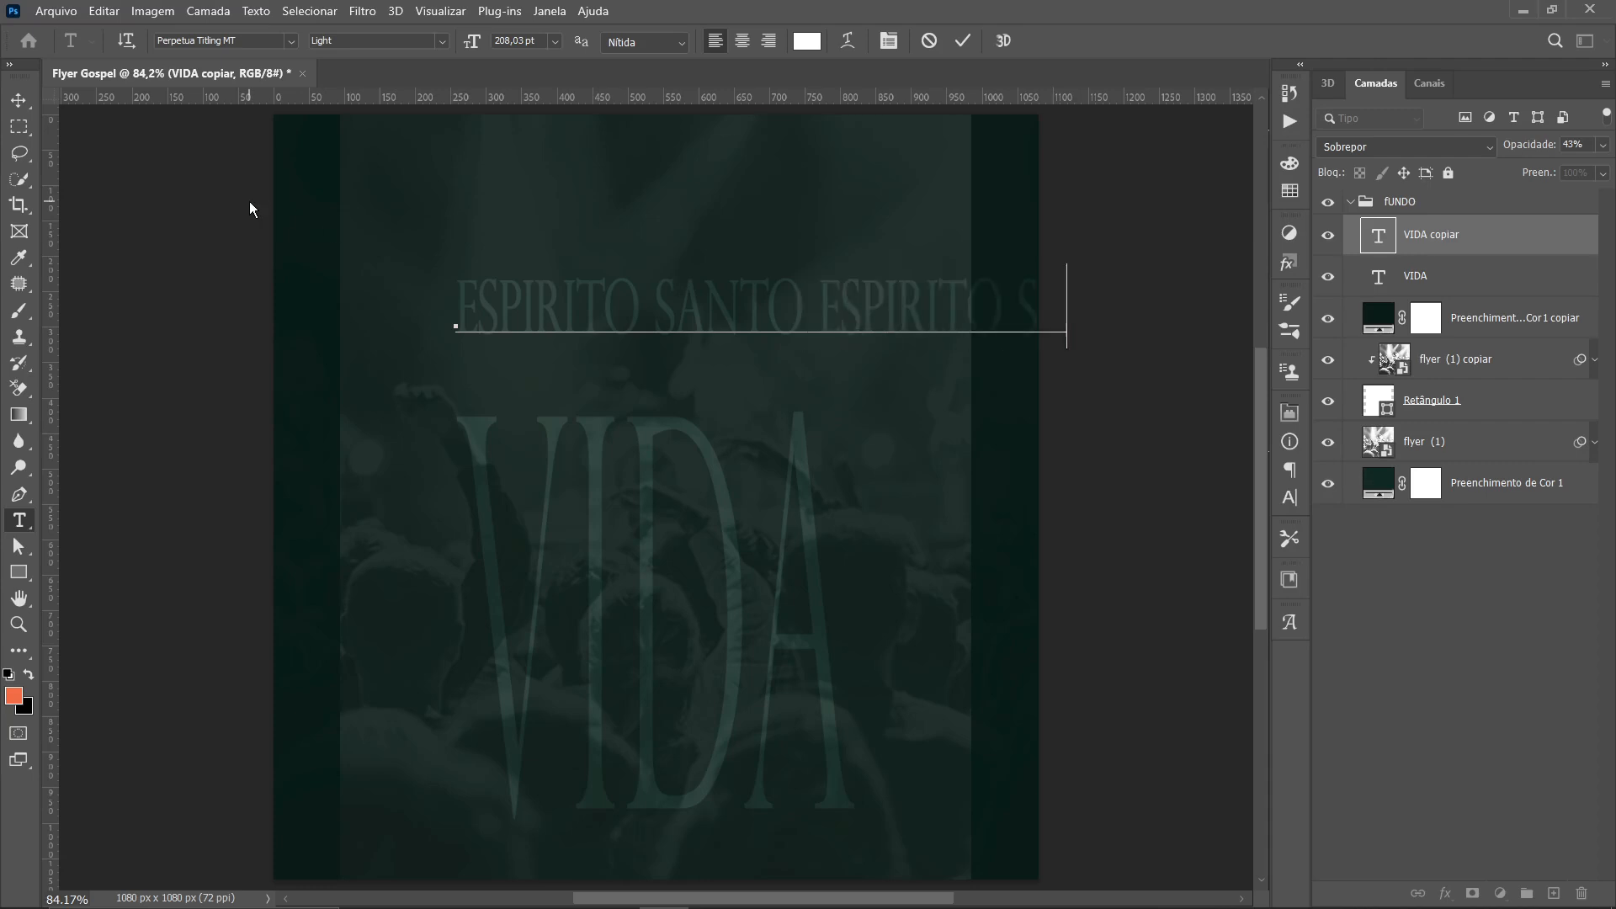
{"action": "type", "text": "ANTO"}
{"action": "left_click", "coordinate": [18, 99]}
Rotate the ESPIRITO SANTO text a quarter turn counter-clockwise and place it on the dark strip along the canvas's left edge
{"action": "key", "text": "ctrl+t"}
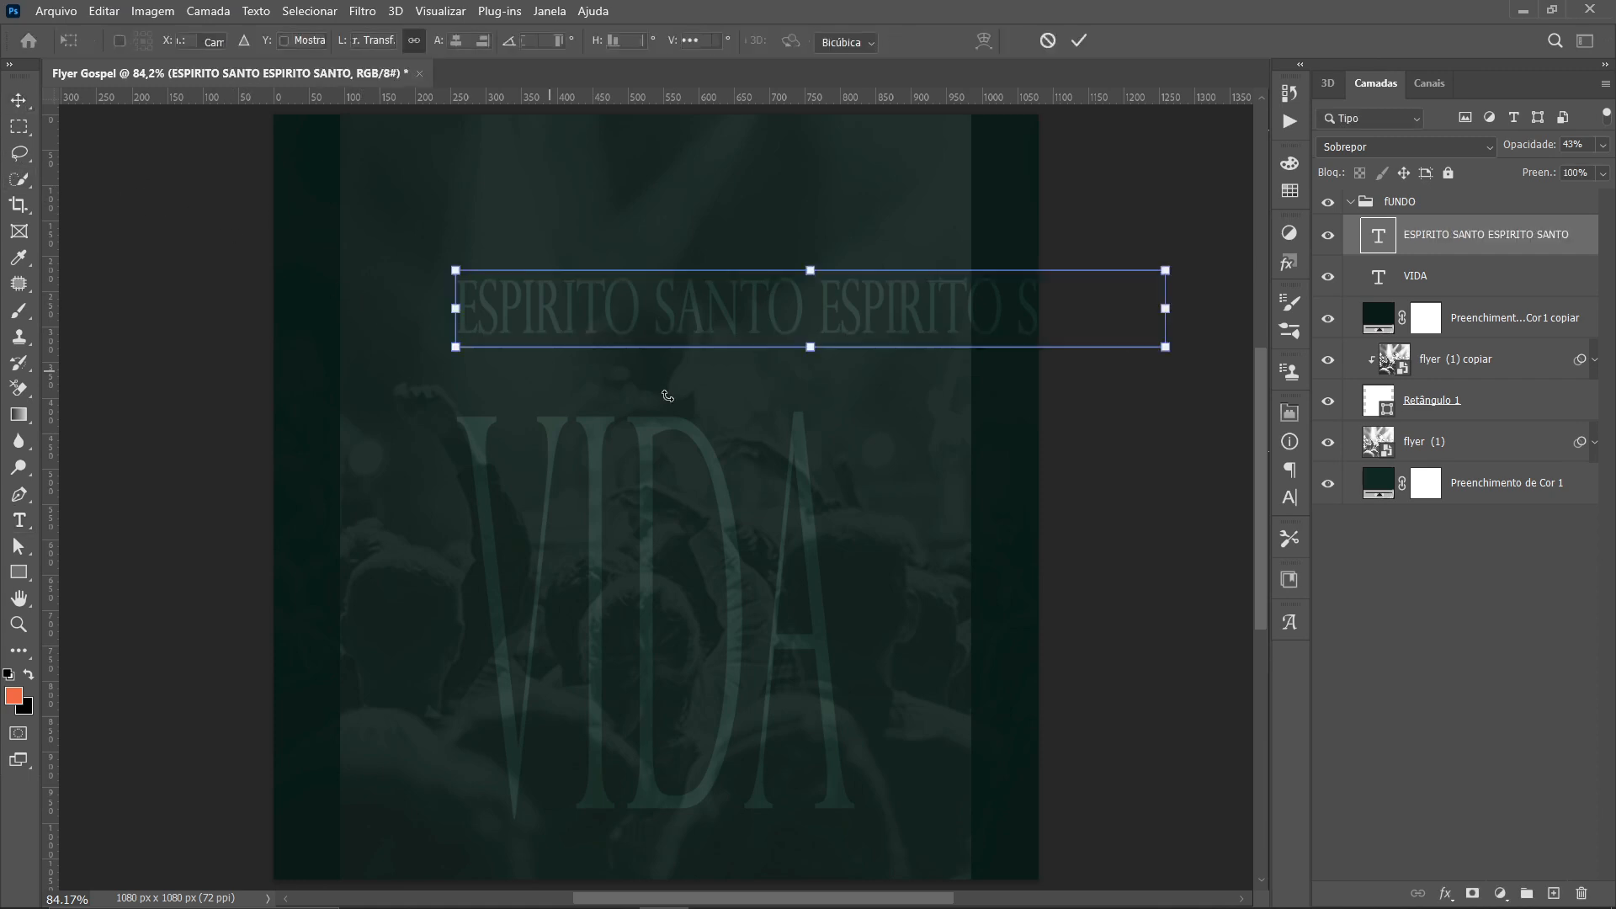
{"action": "left_click_drag", "start_coordinate": [1062, 435], "coordinate": [709, 325]}
{"action": "left_click_drag", "start_coordinate": [828, 326], "coordinate": [339, 412]}
{"action": "mouse_move", "coordinate": [316, 485]}
{"action": "left_mouse_down"}
{"action": "mouse_move", "coordinate": [306, 472]}
{"action": "mouse_move", "coordinate": [314, 539]}
{"action": "mouse_move", "coordinate": [317, 516]}
{"action": "left_mouse_up"}
{"action": "key", "text": "Return"}
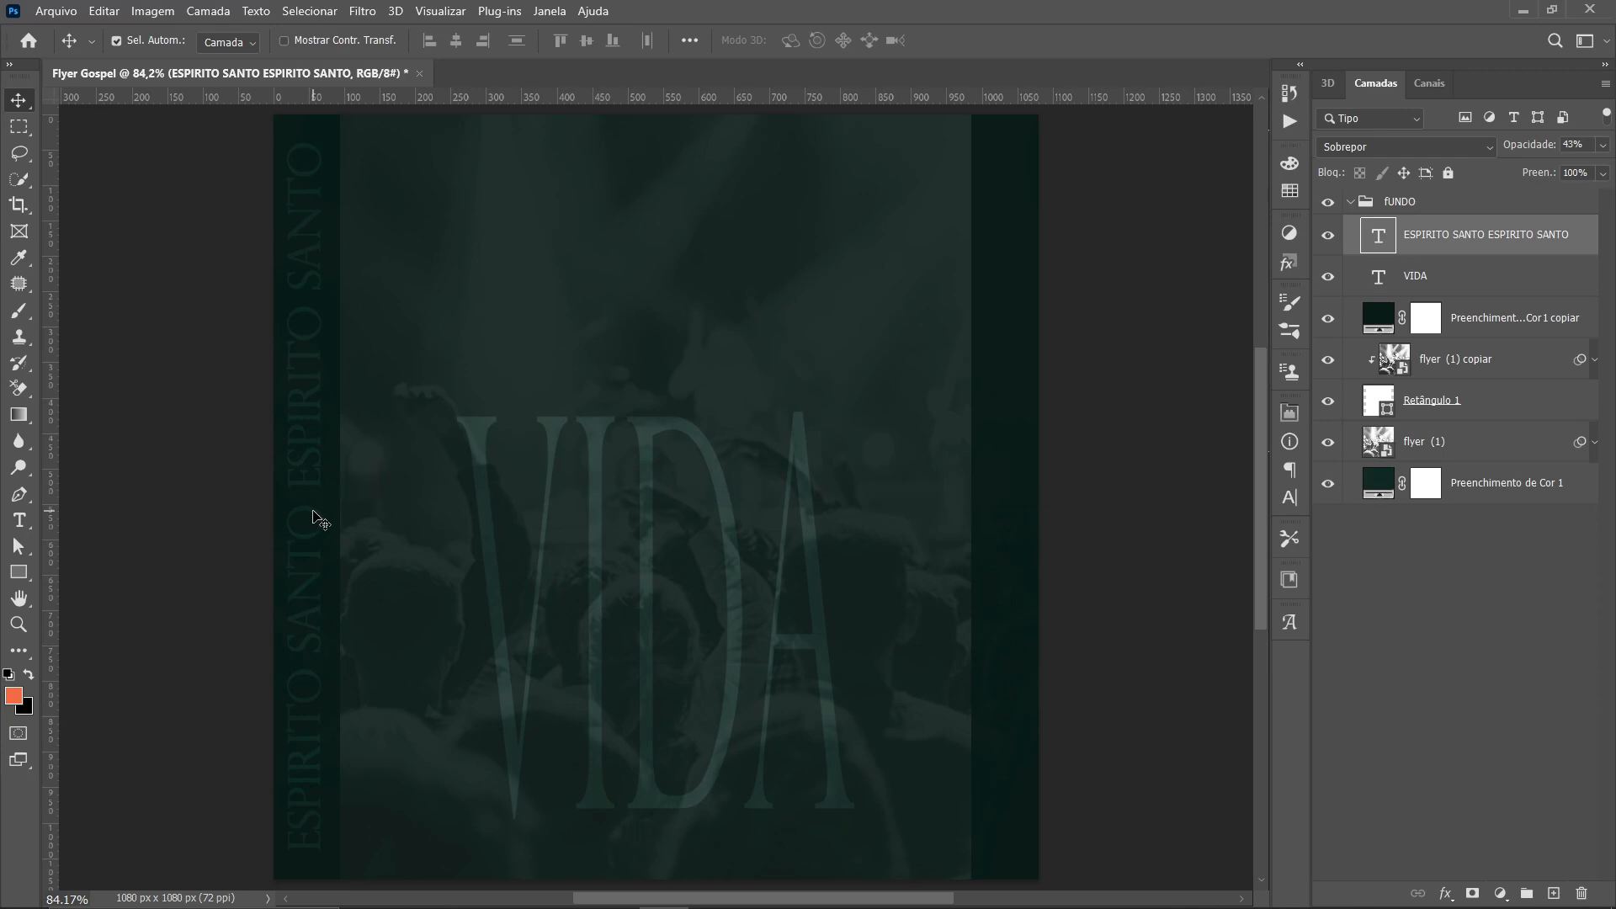
Enlarge the vertical ESPIRITO SANTO text to 106.62% so it spans the canvas height
{"action": "key", "text": "ctrl+t"}
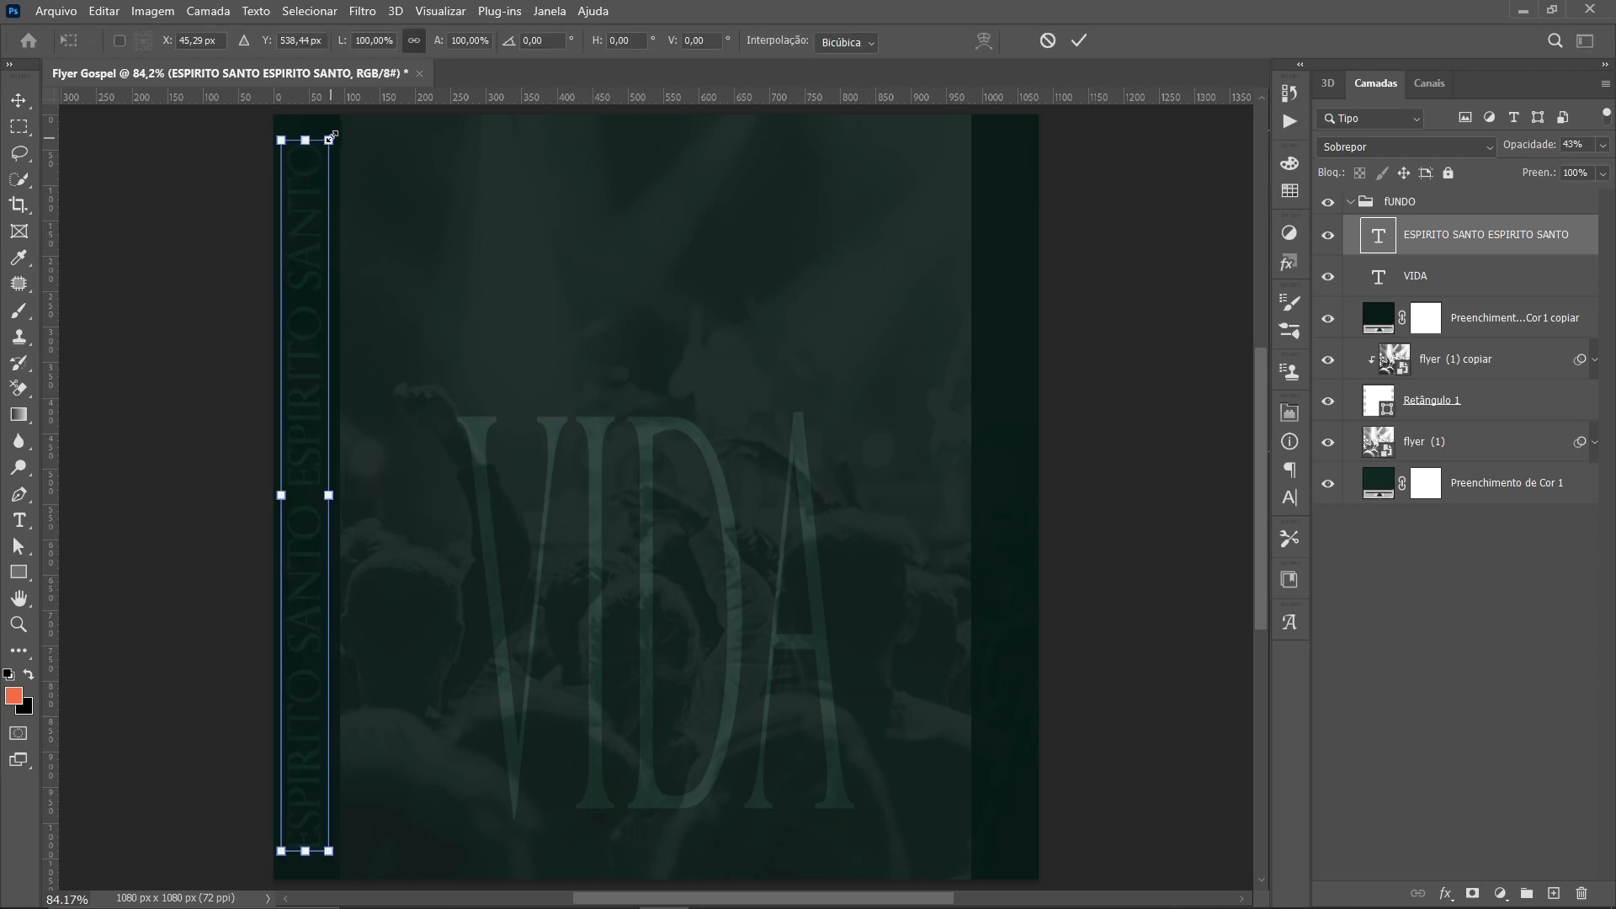
{"action": "left_click_drag", "start_coordinate": [331, 136], "coordinate": [349, 124]}
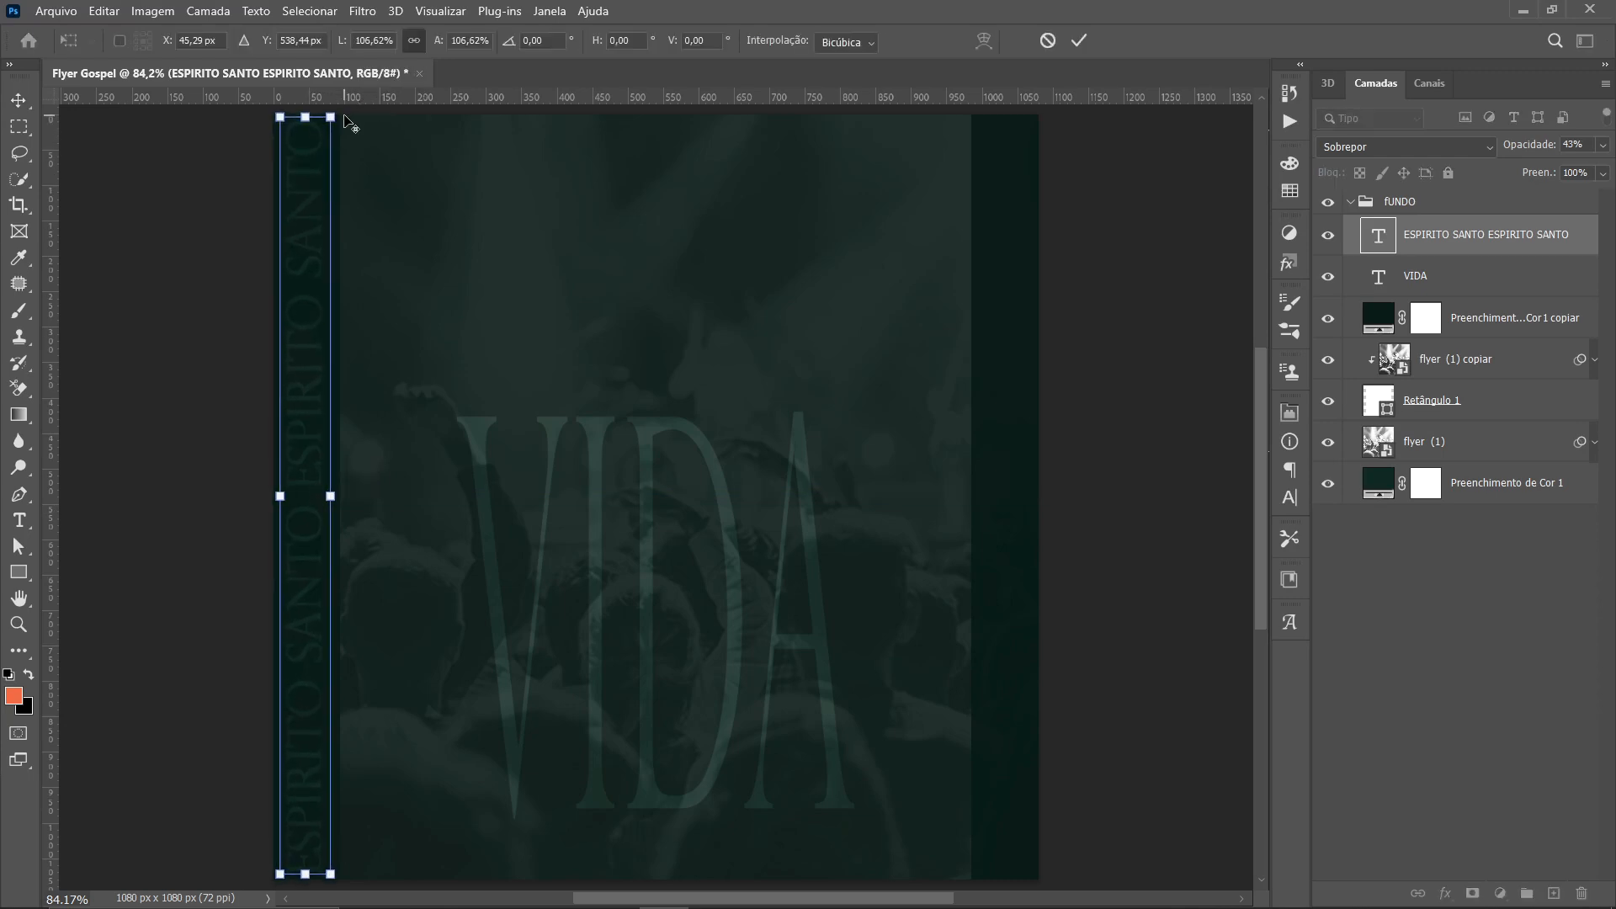
{"action": "key", "text": "Return"}
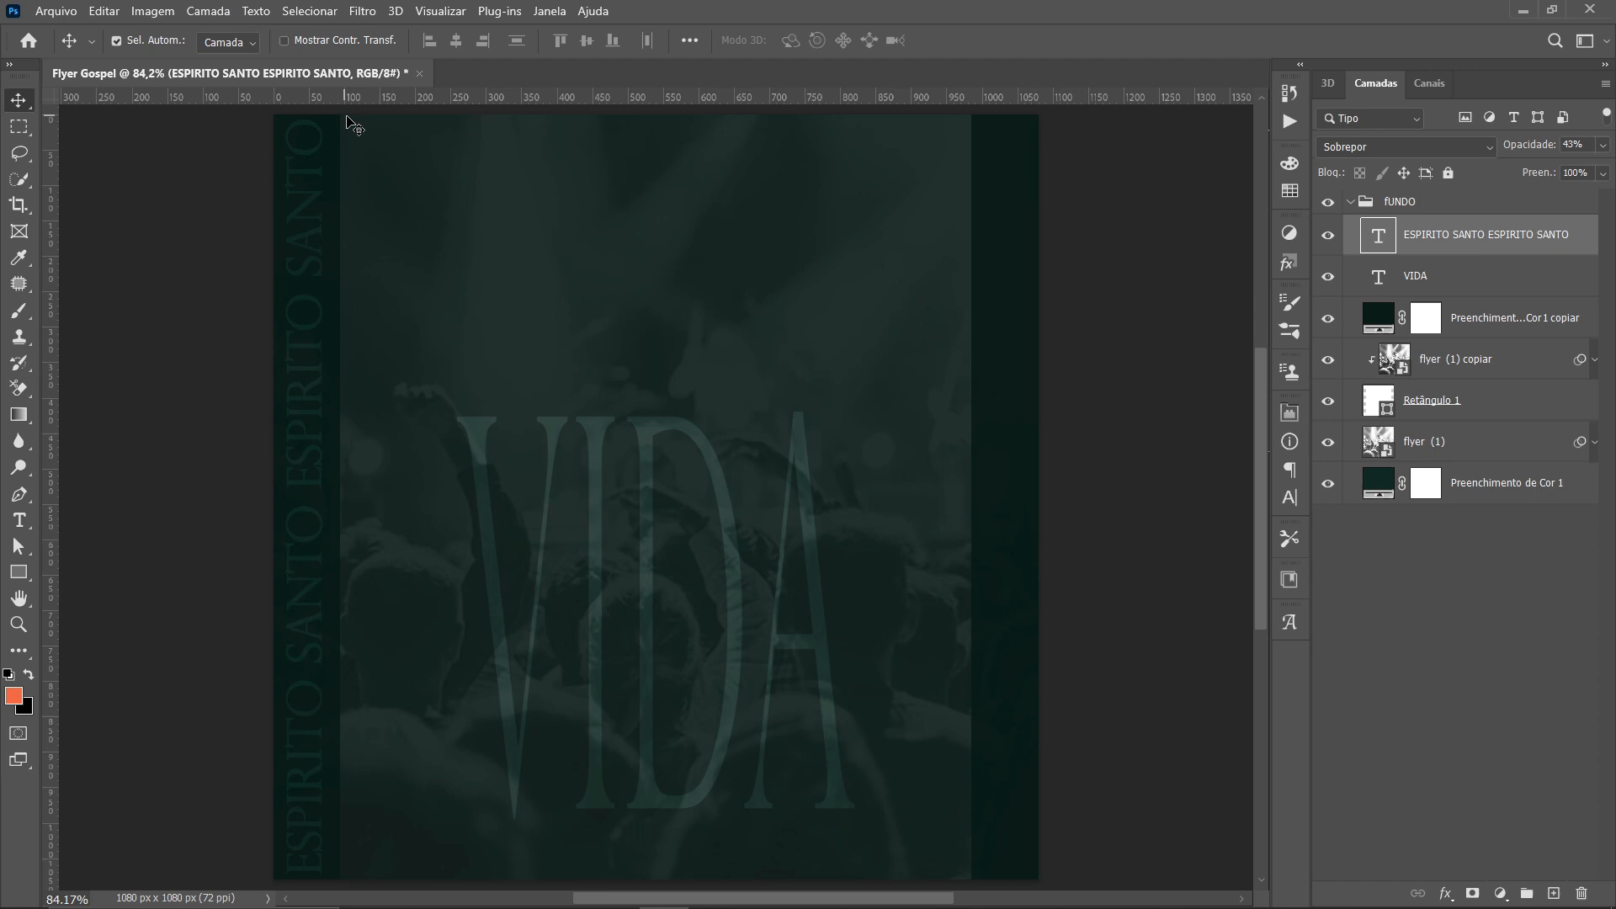
Lower the vertical text's opacity to 21% and place a copy of it on the dark strip along the canvas's right edge
{"action": "left_click", "coordinate": [1600, 148]}
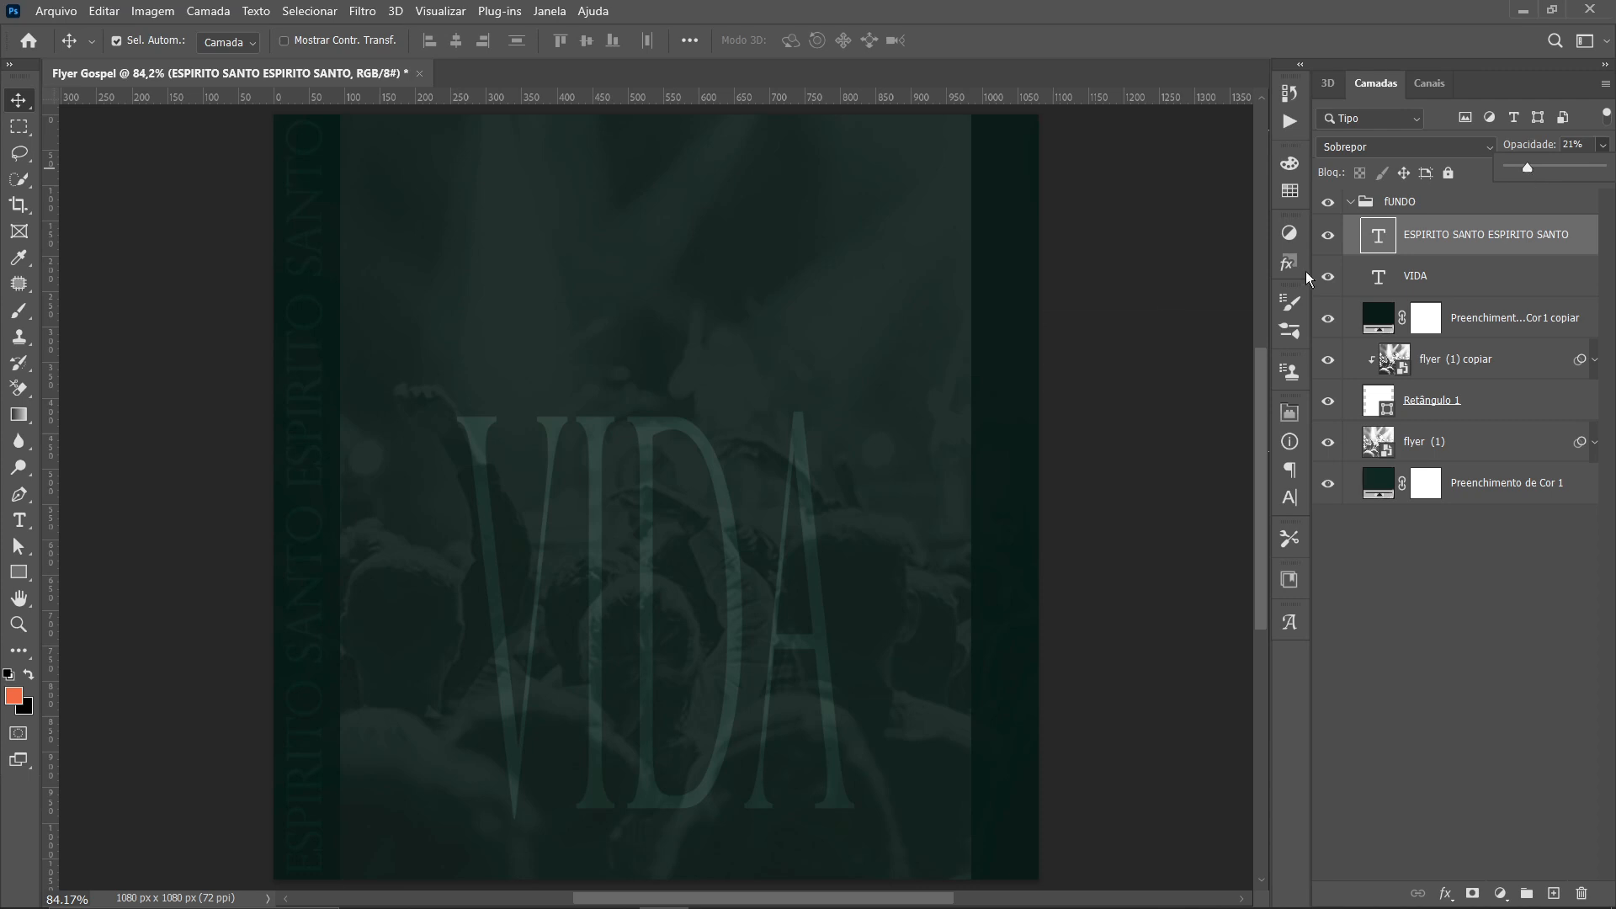
{"action": "left_click_drag", "start_coordinate": [307, 374], "coordinate": [1003, 362]}
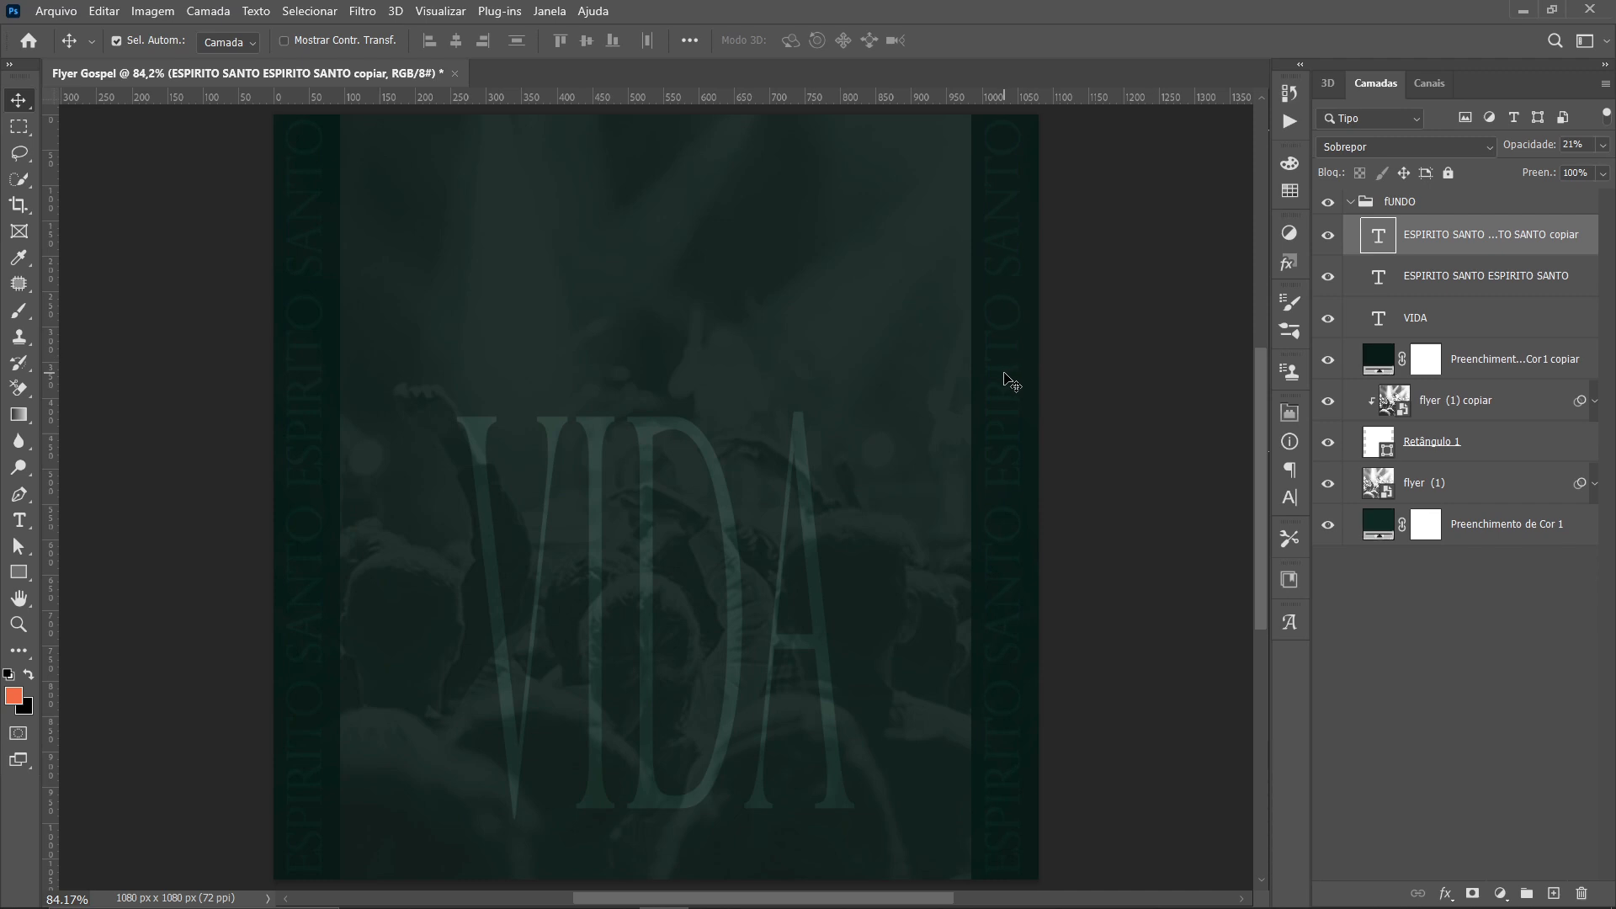
{"action": "left_click", "coordinate": [1351, 203]}
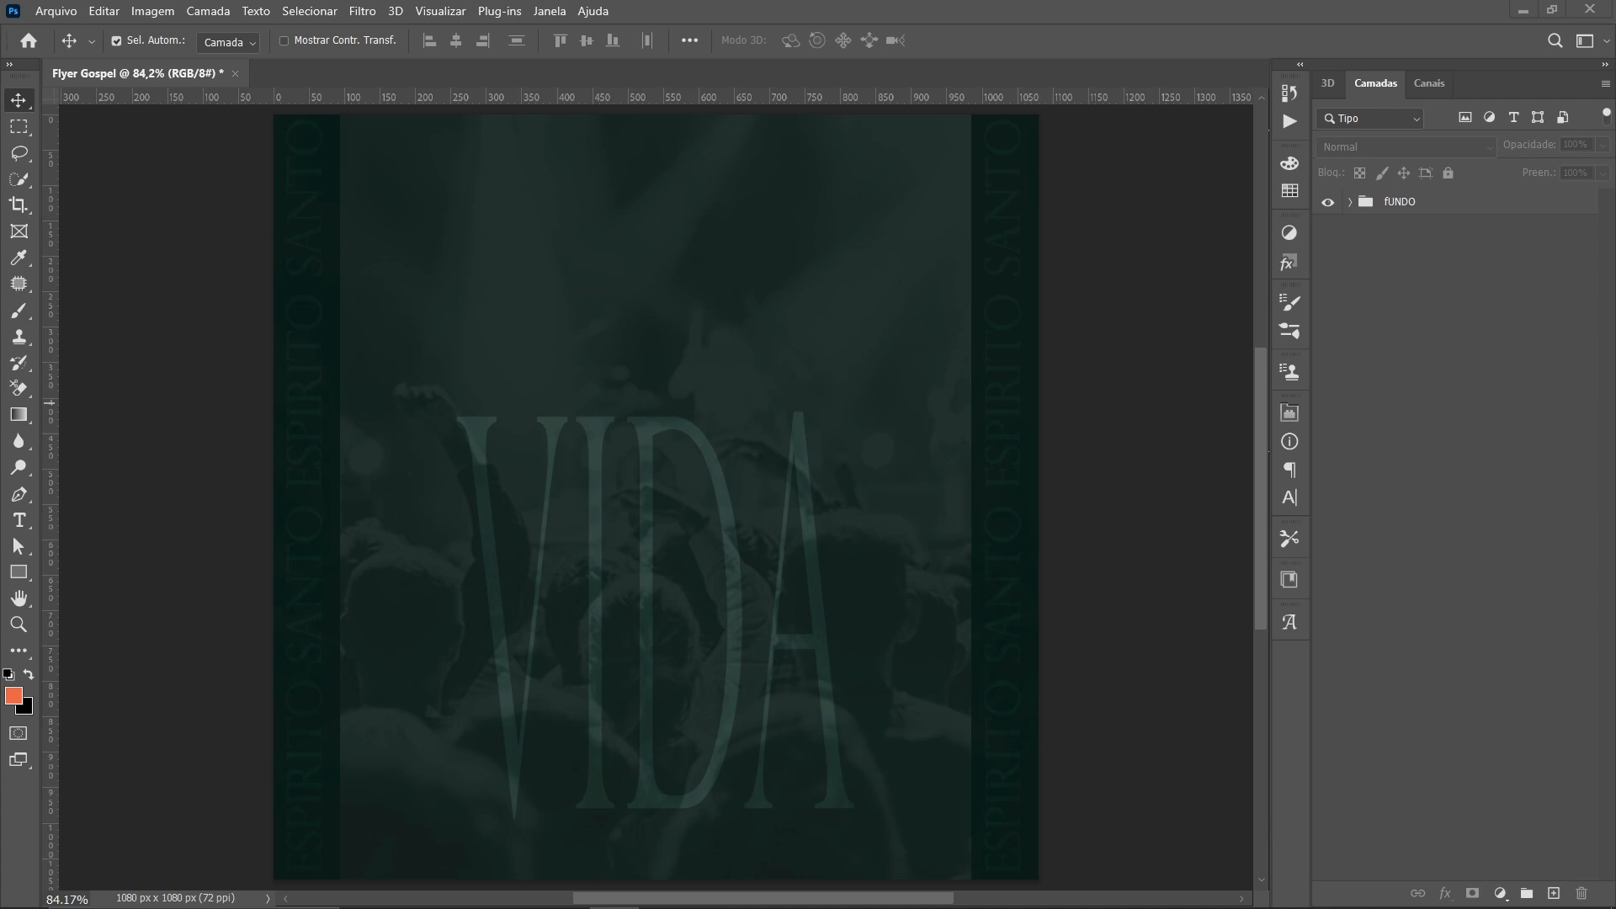
Place the two cut-out speaker images, flyer (2) and flyer (1), on the canvas above the fUNDO group
{"action": "left_click_drag", "start_coordinate": [135, 614], "coordinate": [764, 611]}
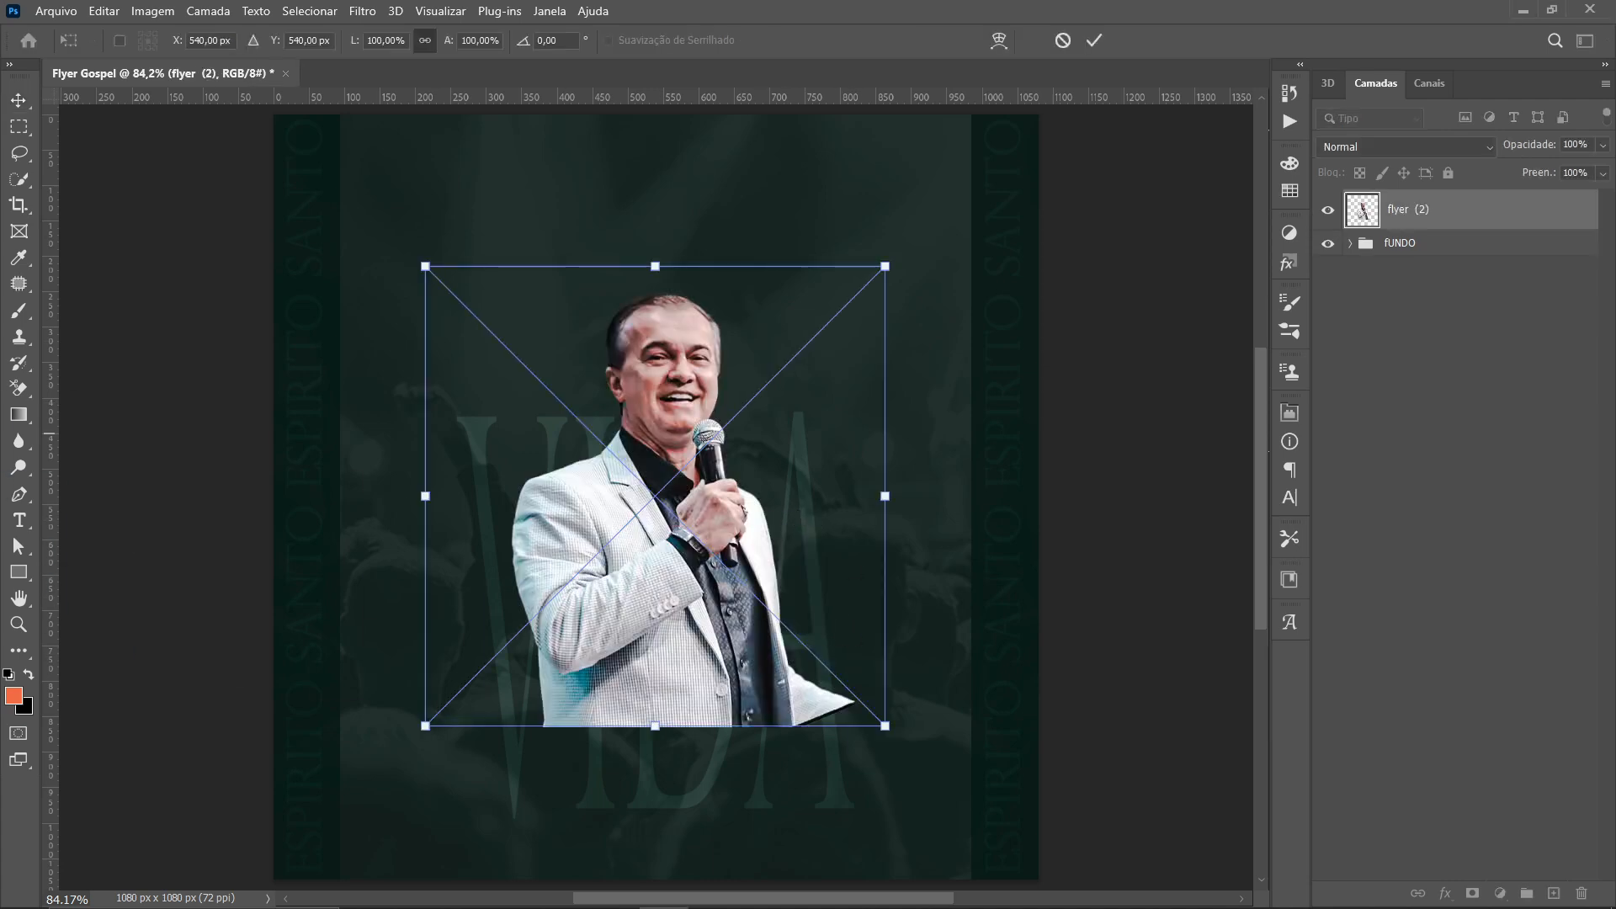
{"action": "key", "text": "Return"}
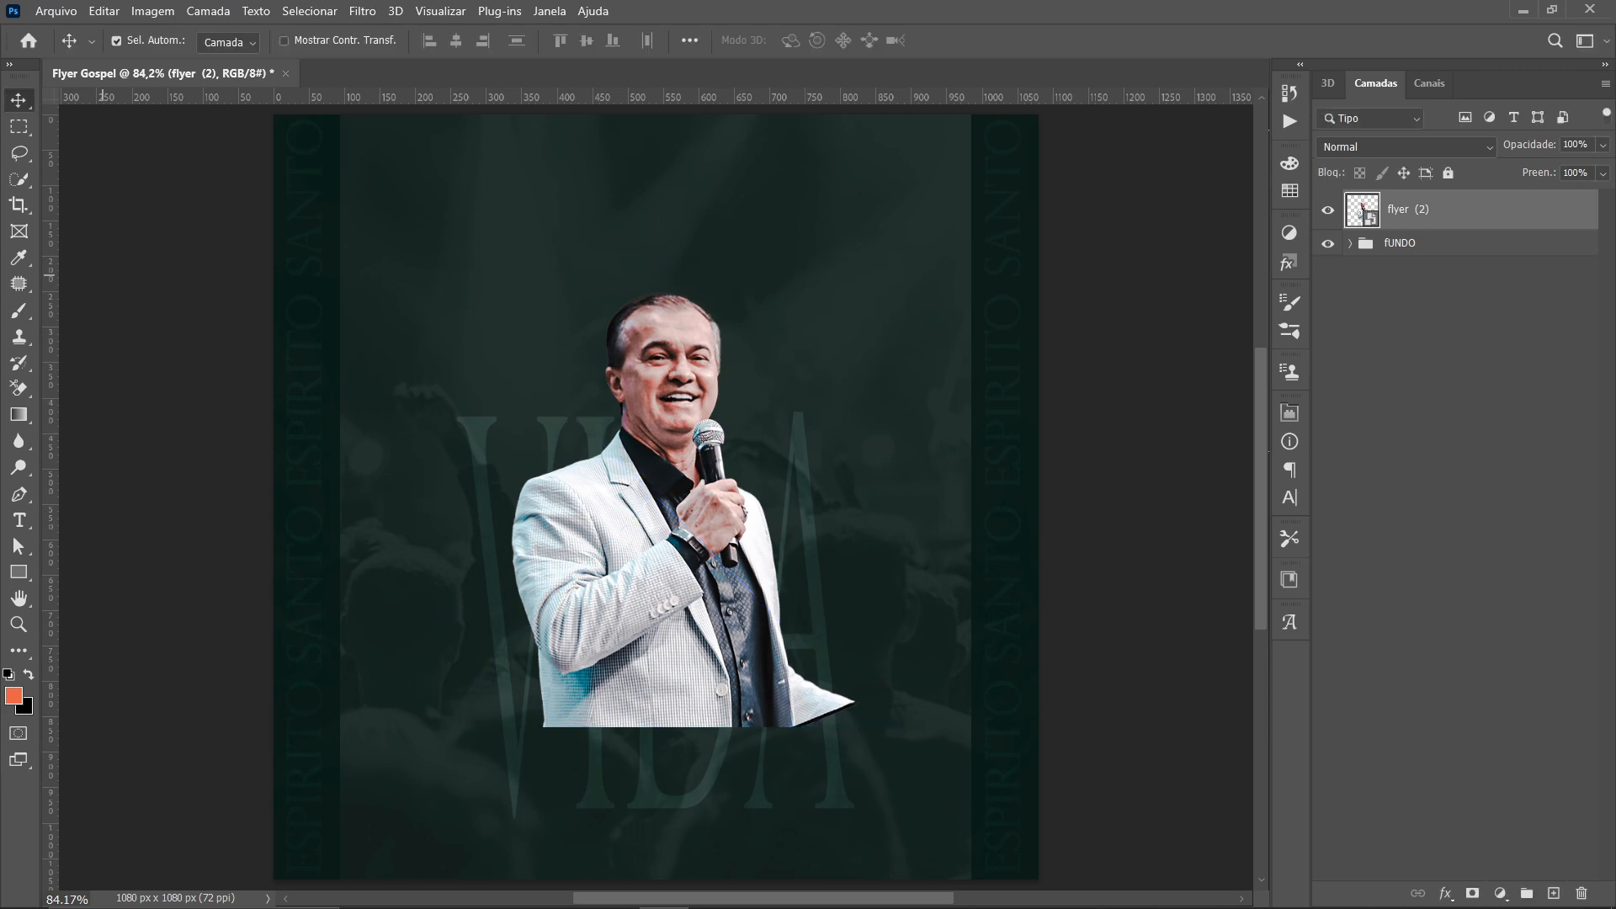
{"action": "left_click_drag", "start_coordinate": [258, 434], "coordinate": [700, 564]}
{"action": "key", "text": "Return"}
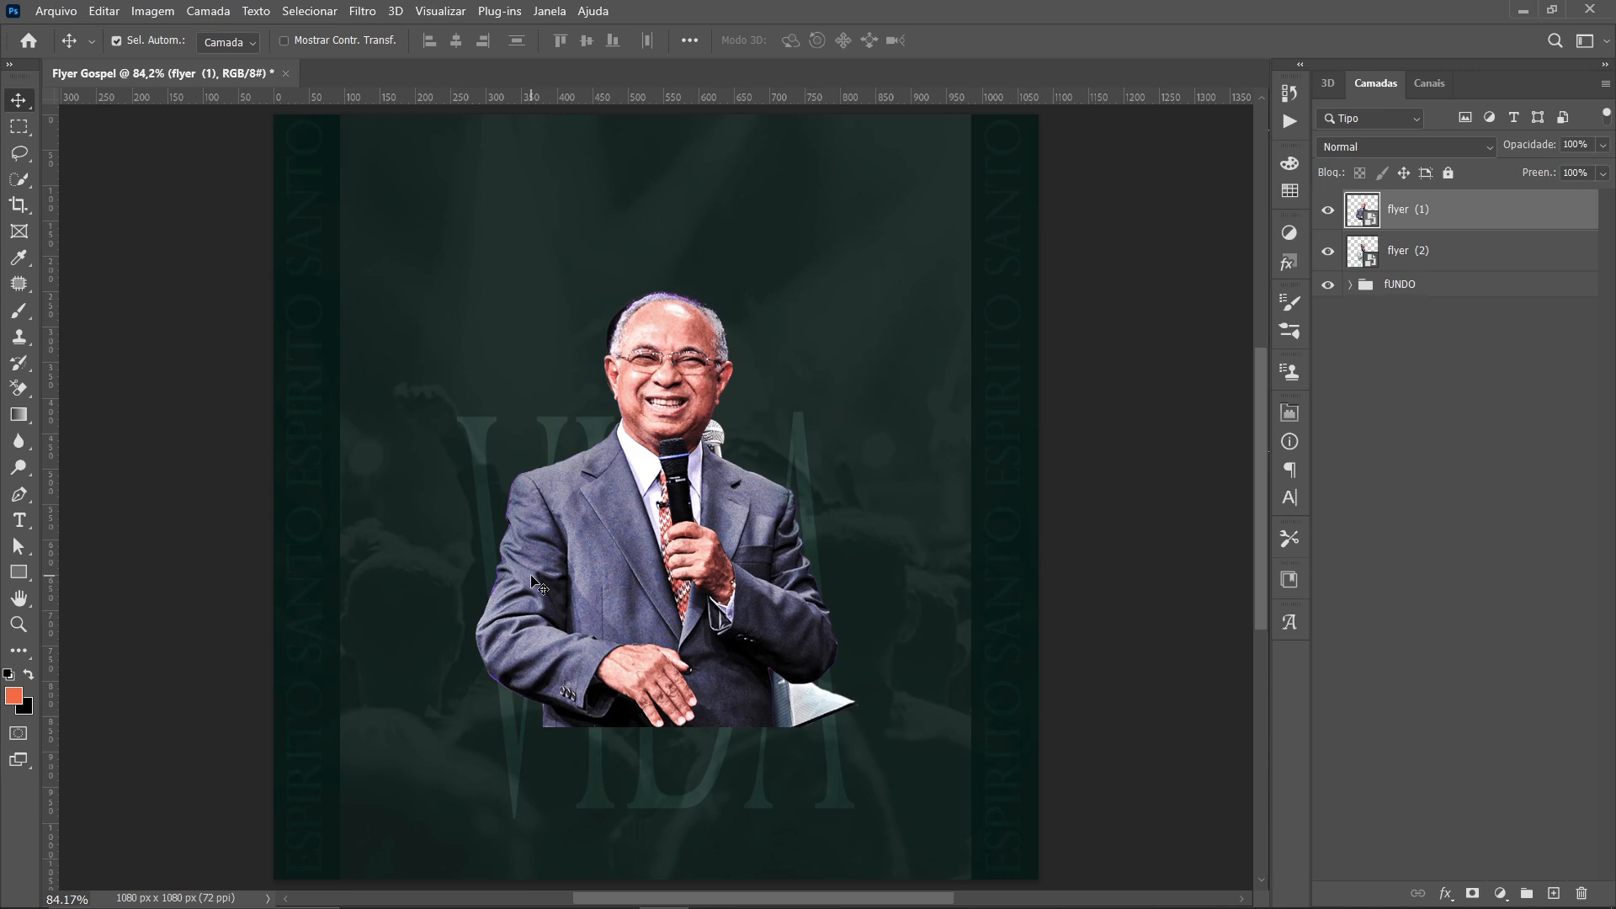
Try different side-by-side arrangements of the two speakers, swapping the grey-suited man to the left of the light-suited man
{"action": "left_click_drag", "start_coordinate": [645, 553], "coordinate": [808, 604]}
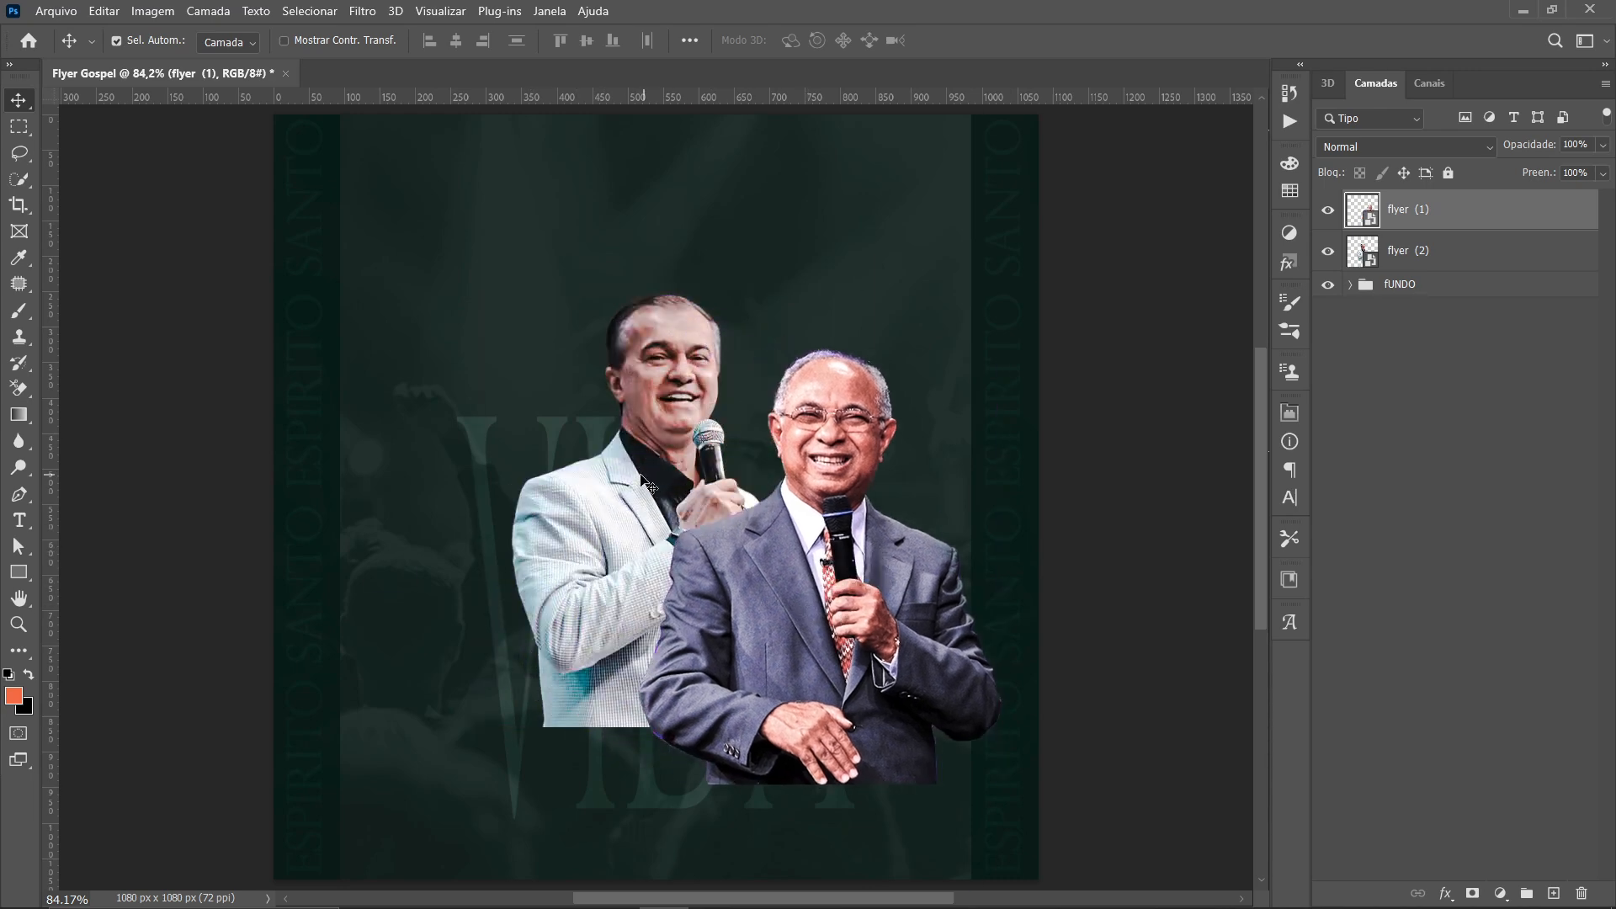
{"action": "left_click_drag", "start_coordinate": [641, 477], "coordinate": [543, 546]}
{"action": "left_click_drag", "start_coordinate": [769, 564], "coordinate": [695, 596]}
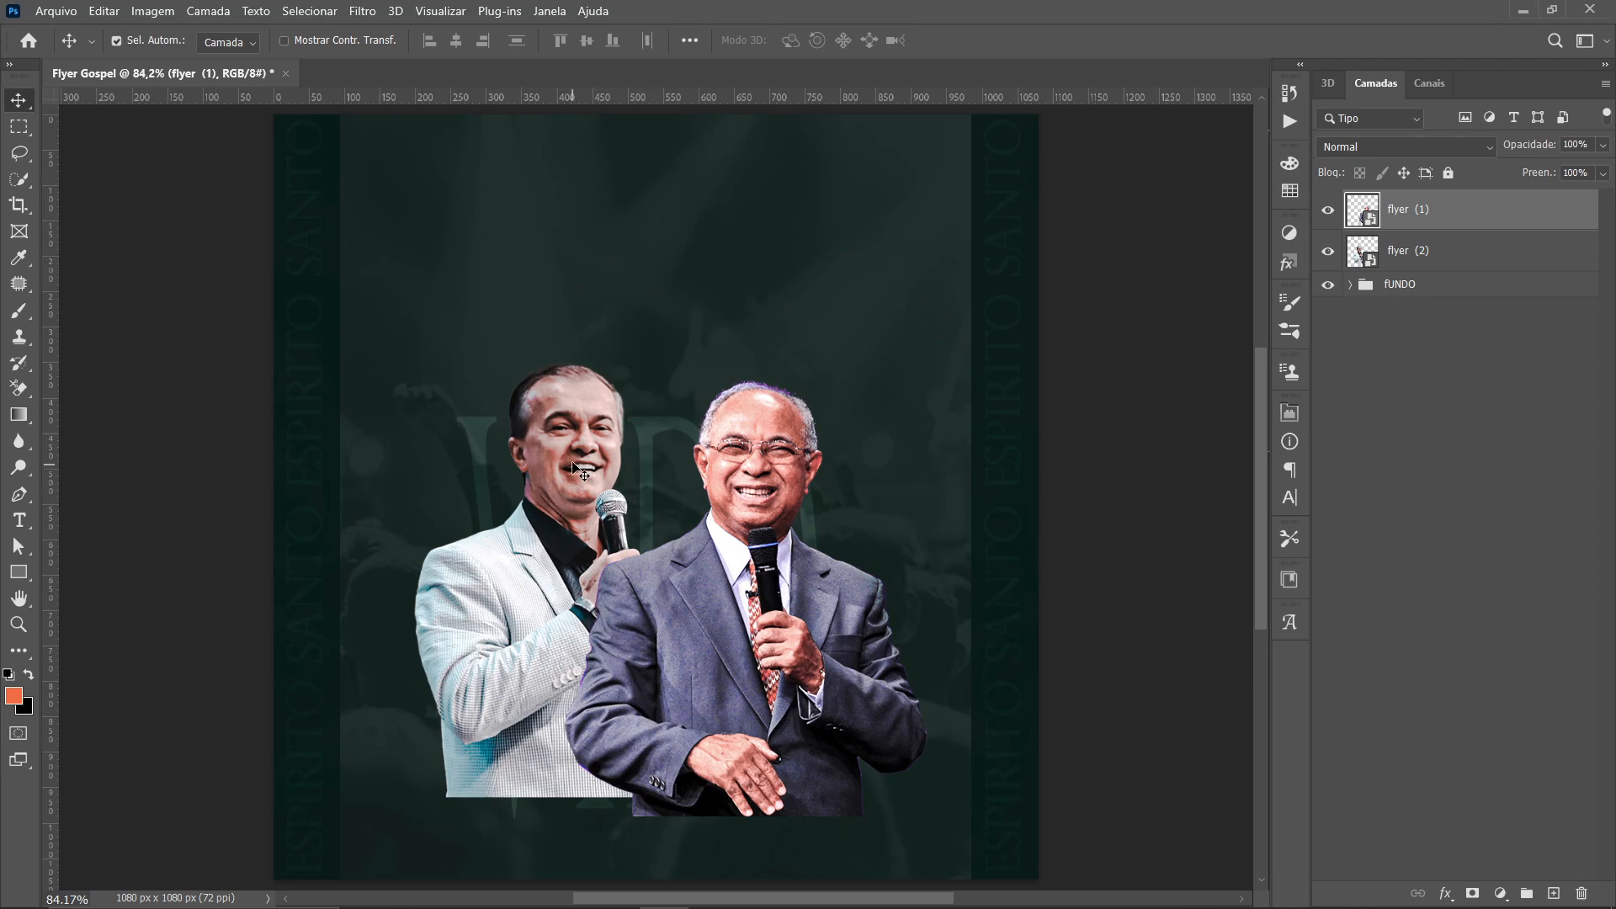
{"action": "left_click_drag", "start_coordinate": [737, 528], "coordinate": [468, 545]}
{"action": "left_click_drag", "start_coordinate": [599, 417], "coordinate": [751, 429]}
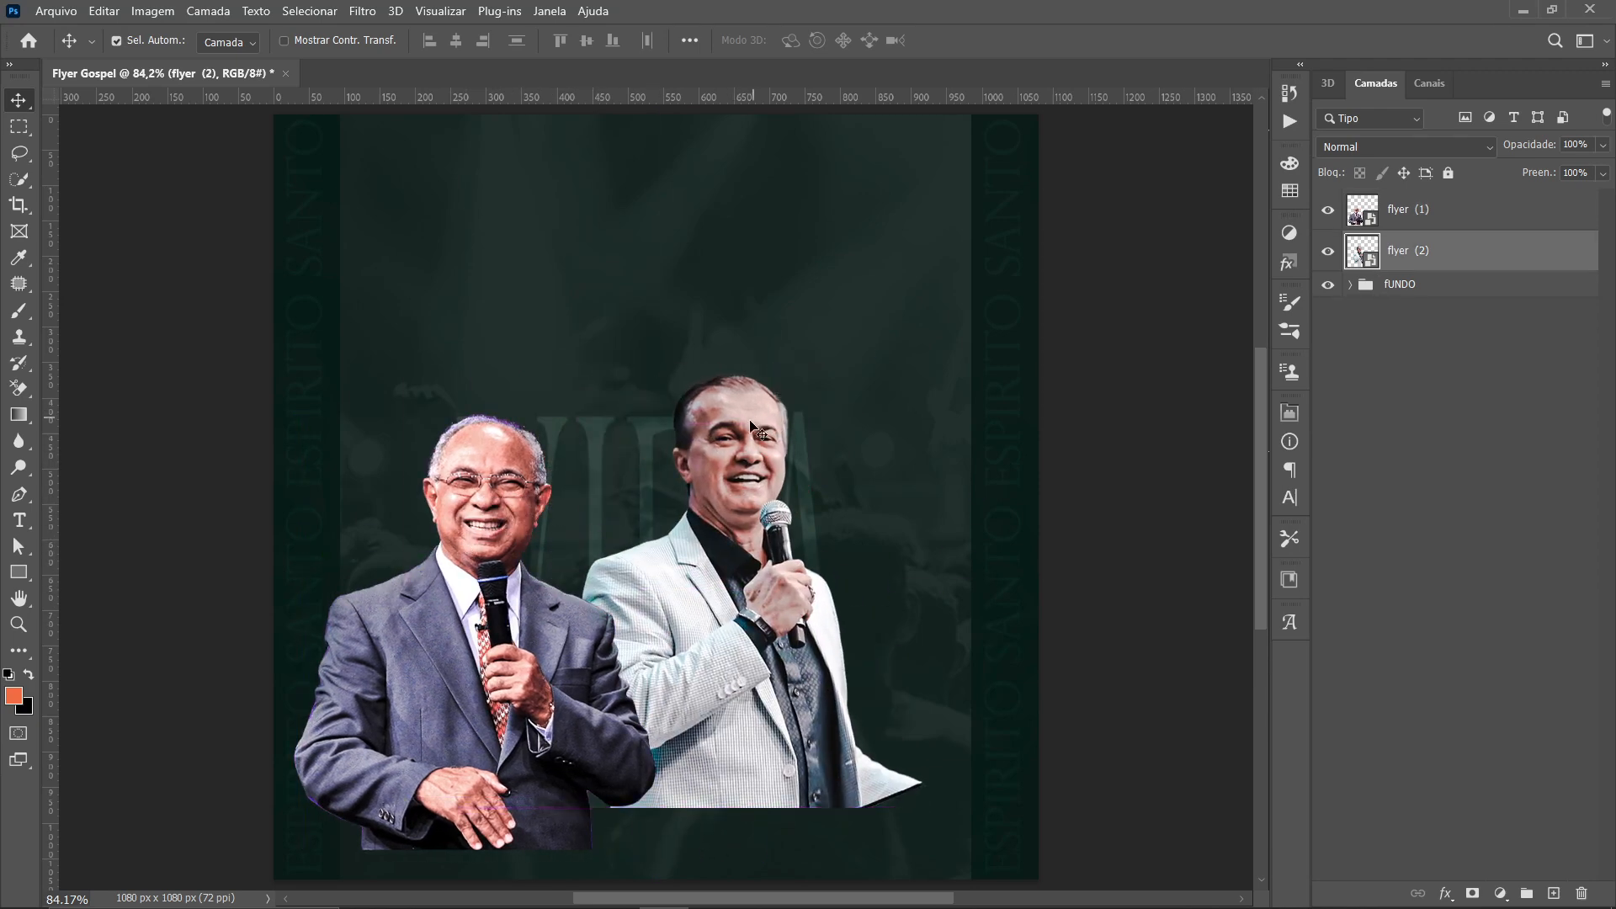
{"action": "left_click", "coordinate": [591, 545]}
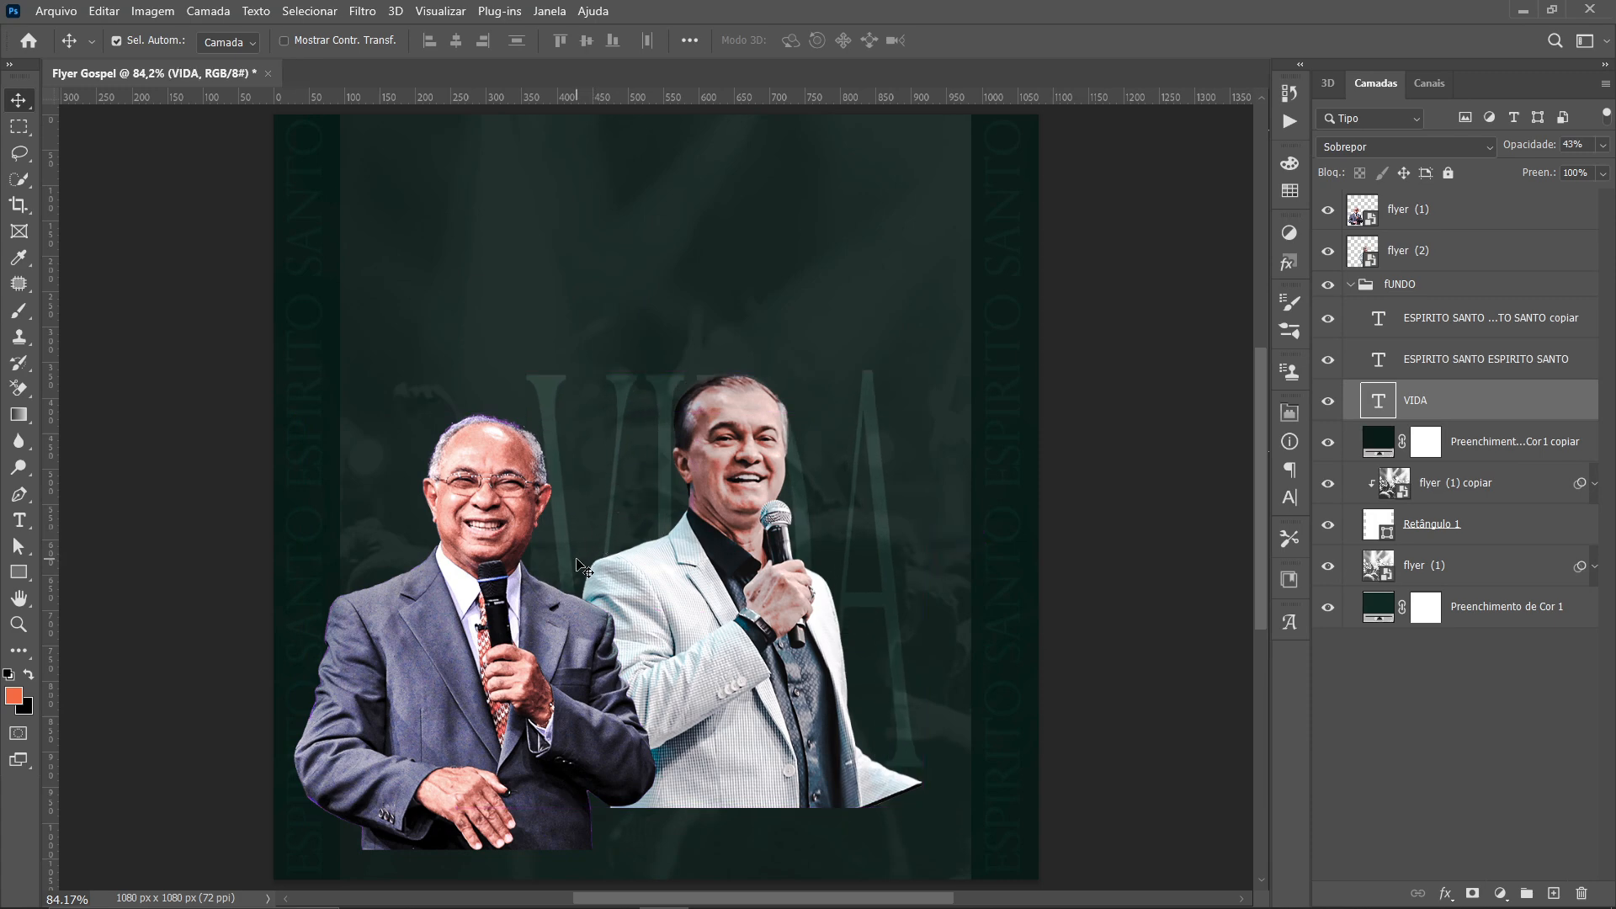
Position the grey-suited speaker on the right half of the canvas and the light-suited speaker on the left half
{"action": "left_click_drag", "start_coordinate": [482, 485], "coordinate": [556, 453]}
{"action": "left_click_drag", "start_coordinate": [595, 579], "coordinate": [902, 559]}
{"action": "left_click_drag", "start_coordinate": [775, 476], "coordinate": [577, 476]}
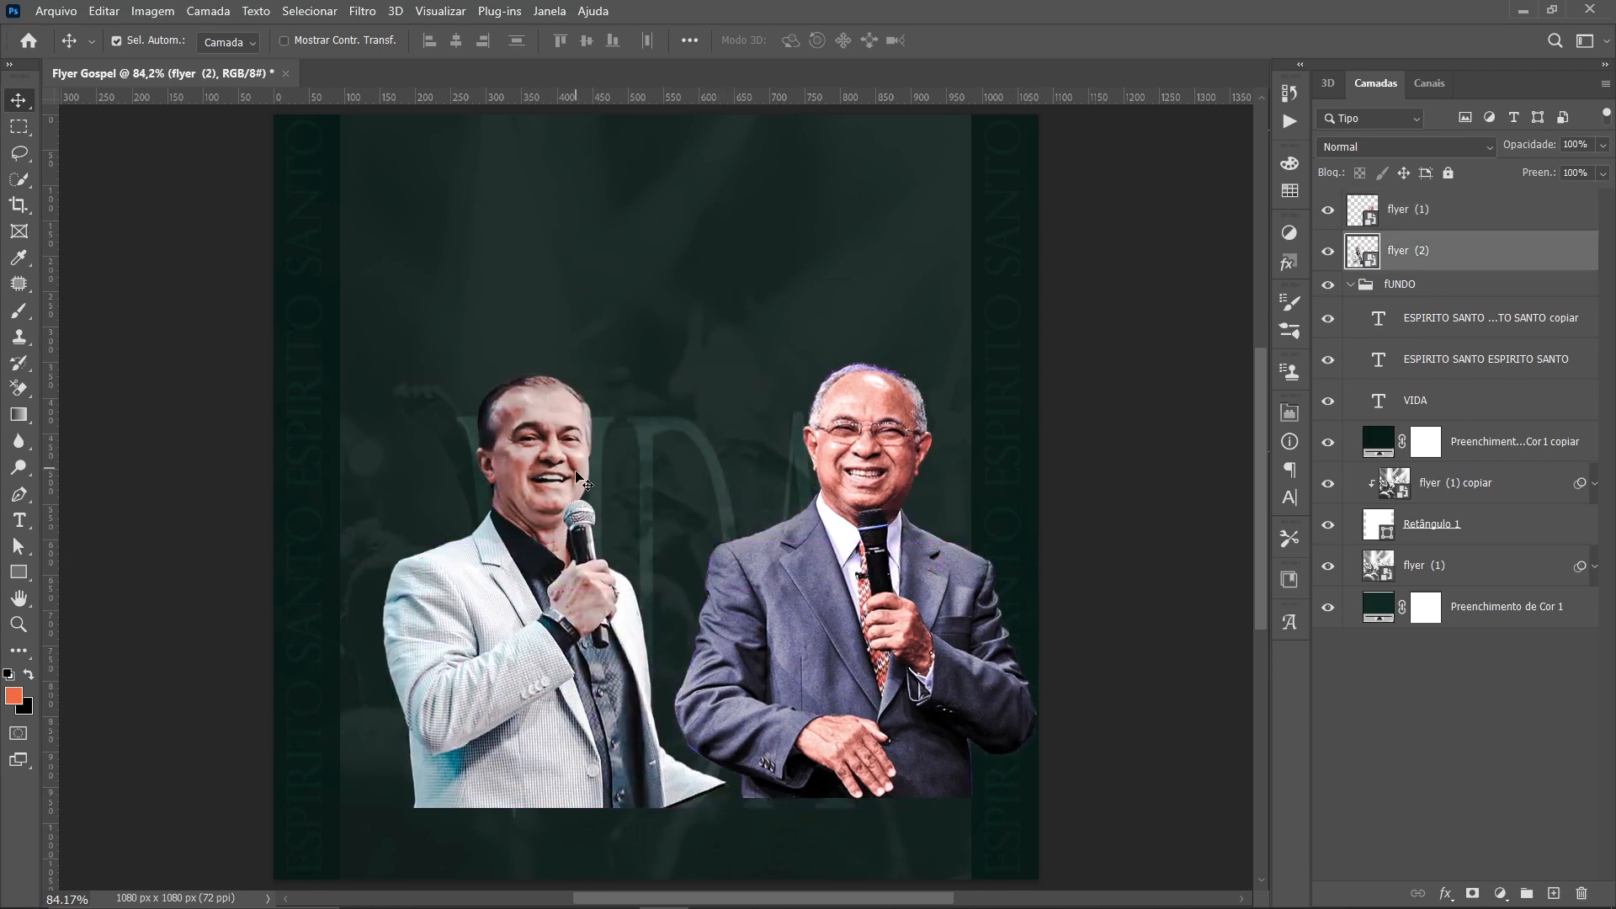
Flip the light-suited speaker horizontally, enlarge him proportionally, and align his lower edge with the bottom of the canvas
{"action": "key", "text": "ctrl+t"}
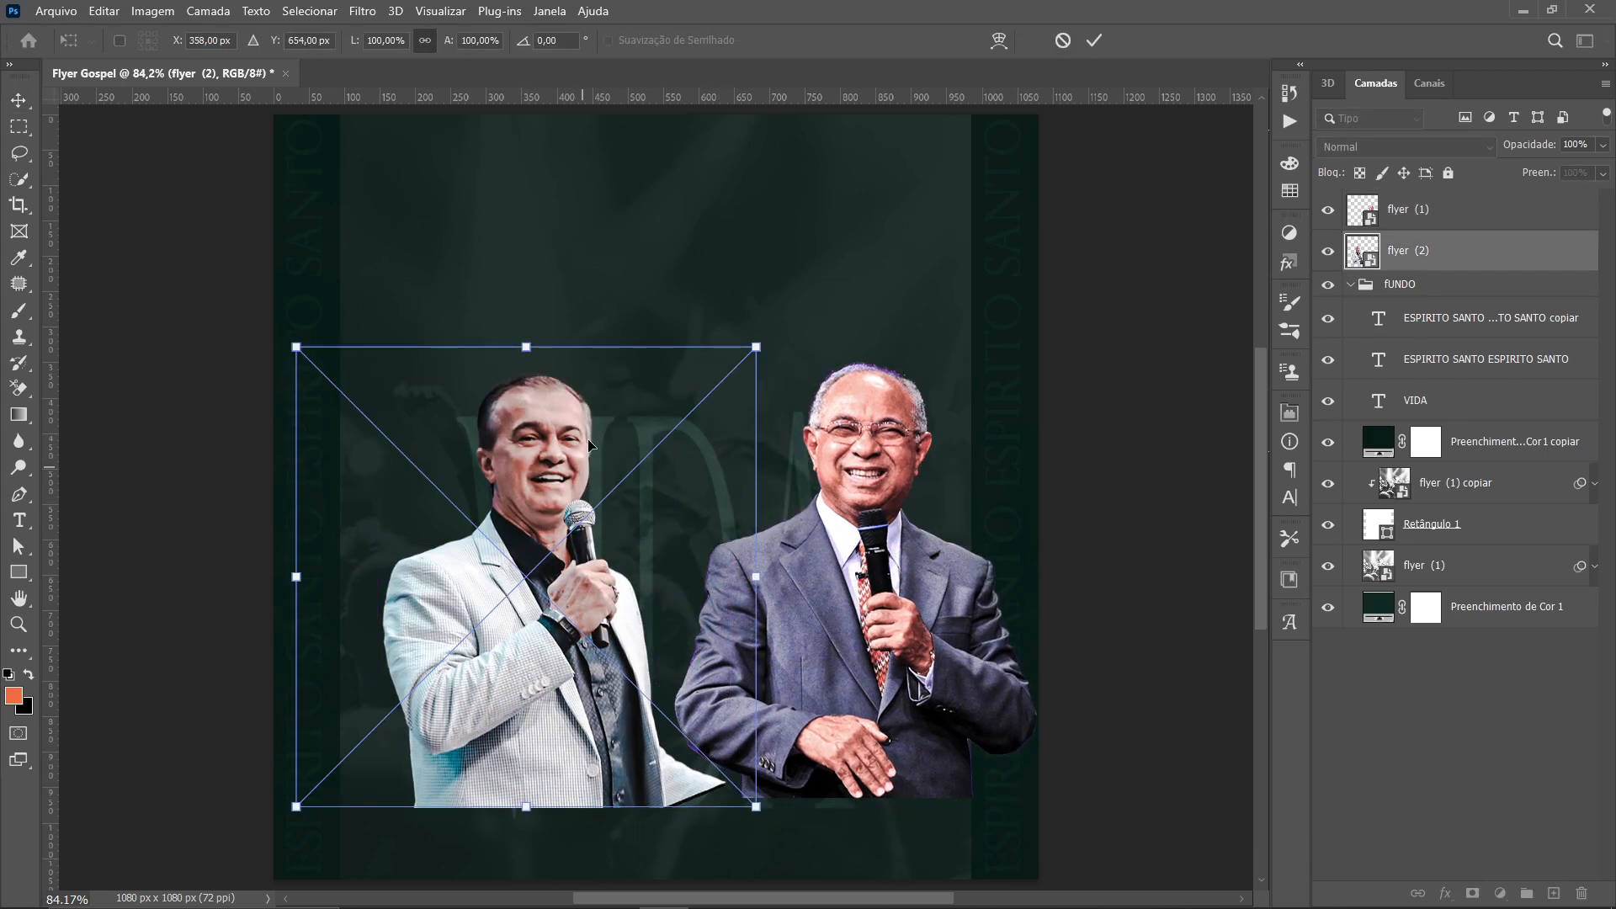
{"action": "right_click", "coordinate": [544, 412]}
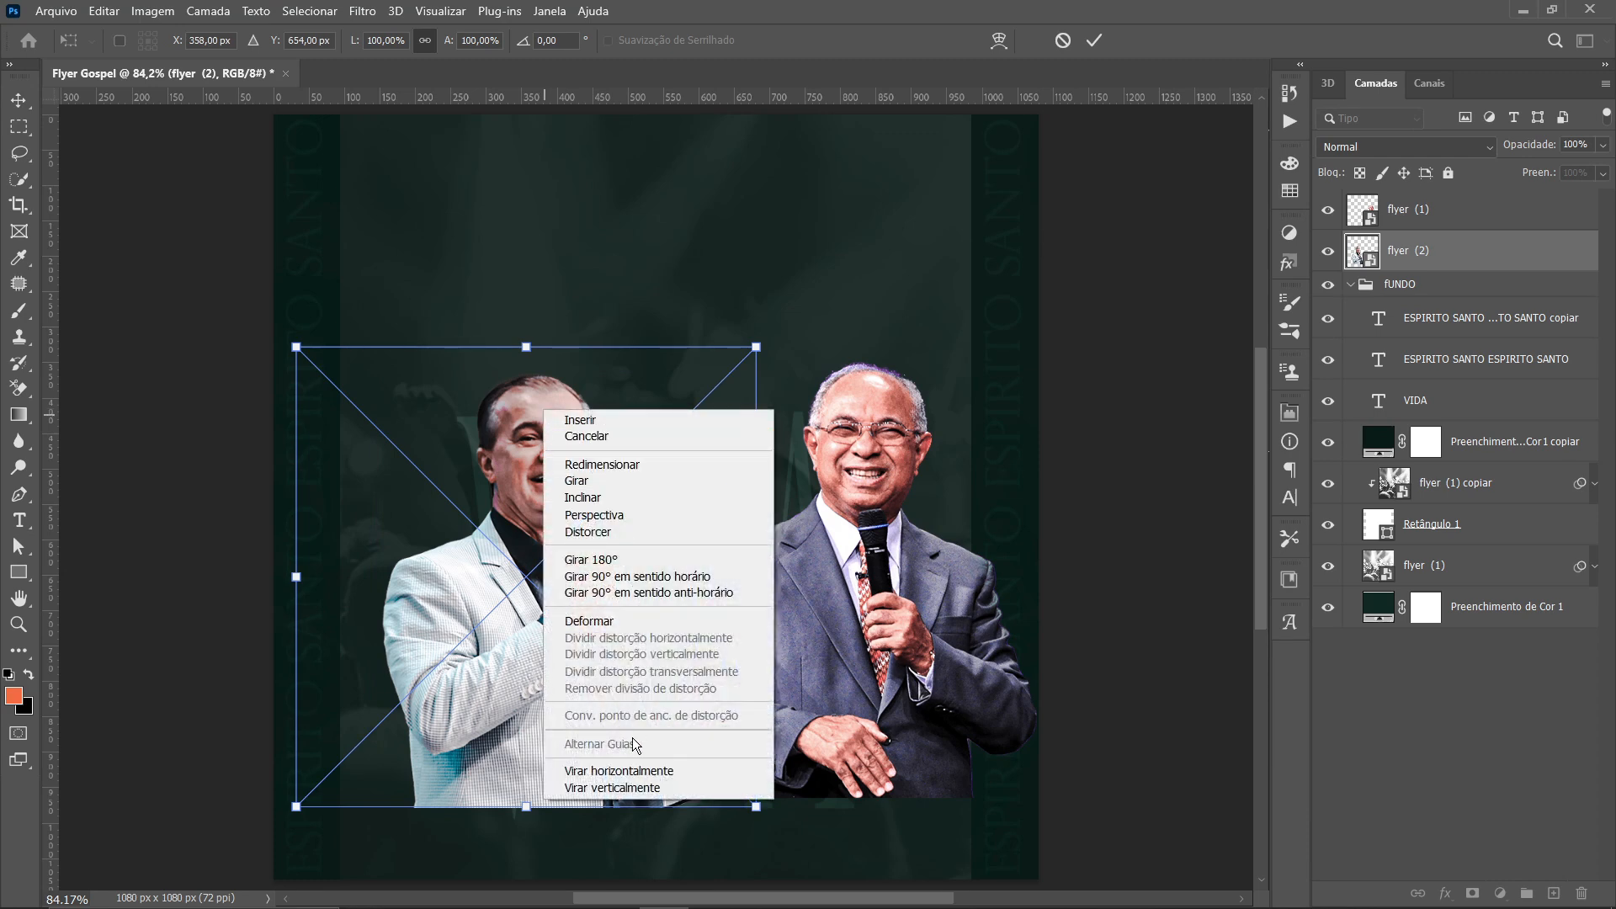
{"action": "left_click", "coordinate": [612, 772]}
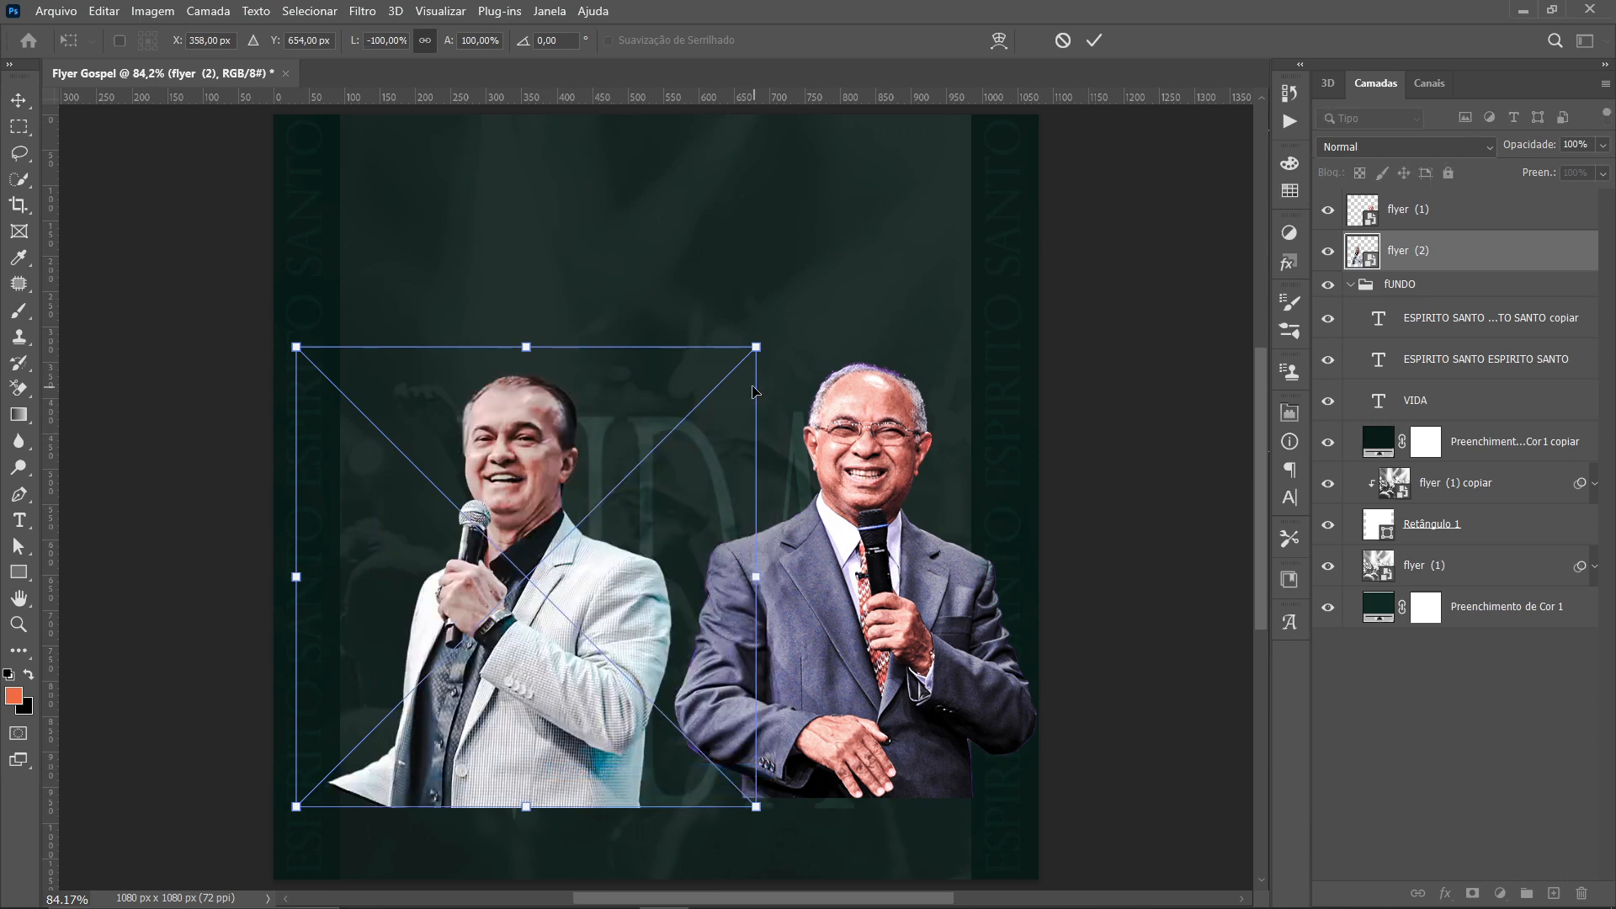
{"action": "left_click_drag", "start_coordinate": [756, 347], "coordinate": [796, 303]}
{"action": "left_click_drag", "start_coordinate": [538, 596], "coordinate": [596, 623]}
{"action": "key", "text": "Return"}
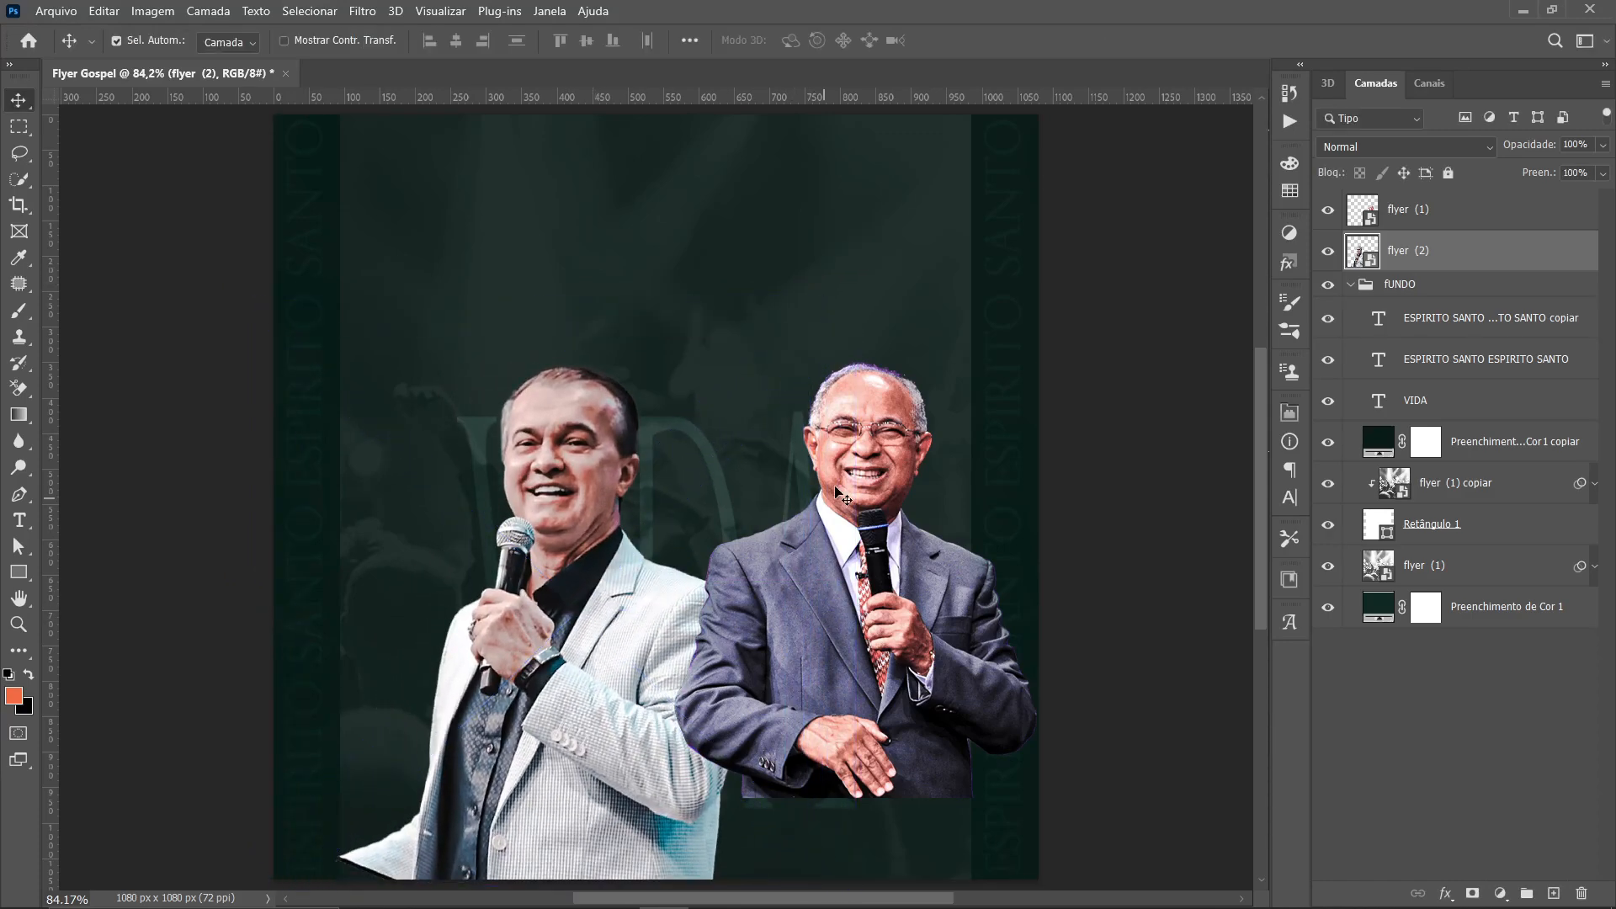
Move the grey-suited speaker to the canvas's bottom edge so he overlaps the front of the light-suited speaker
{"action": "left_click_drag", "start_coordinate": [855, 467], "coordinate": [723, 593]}
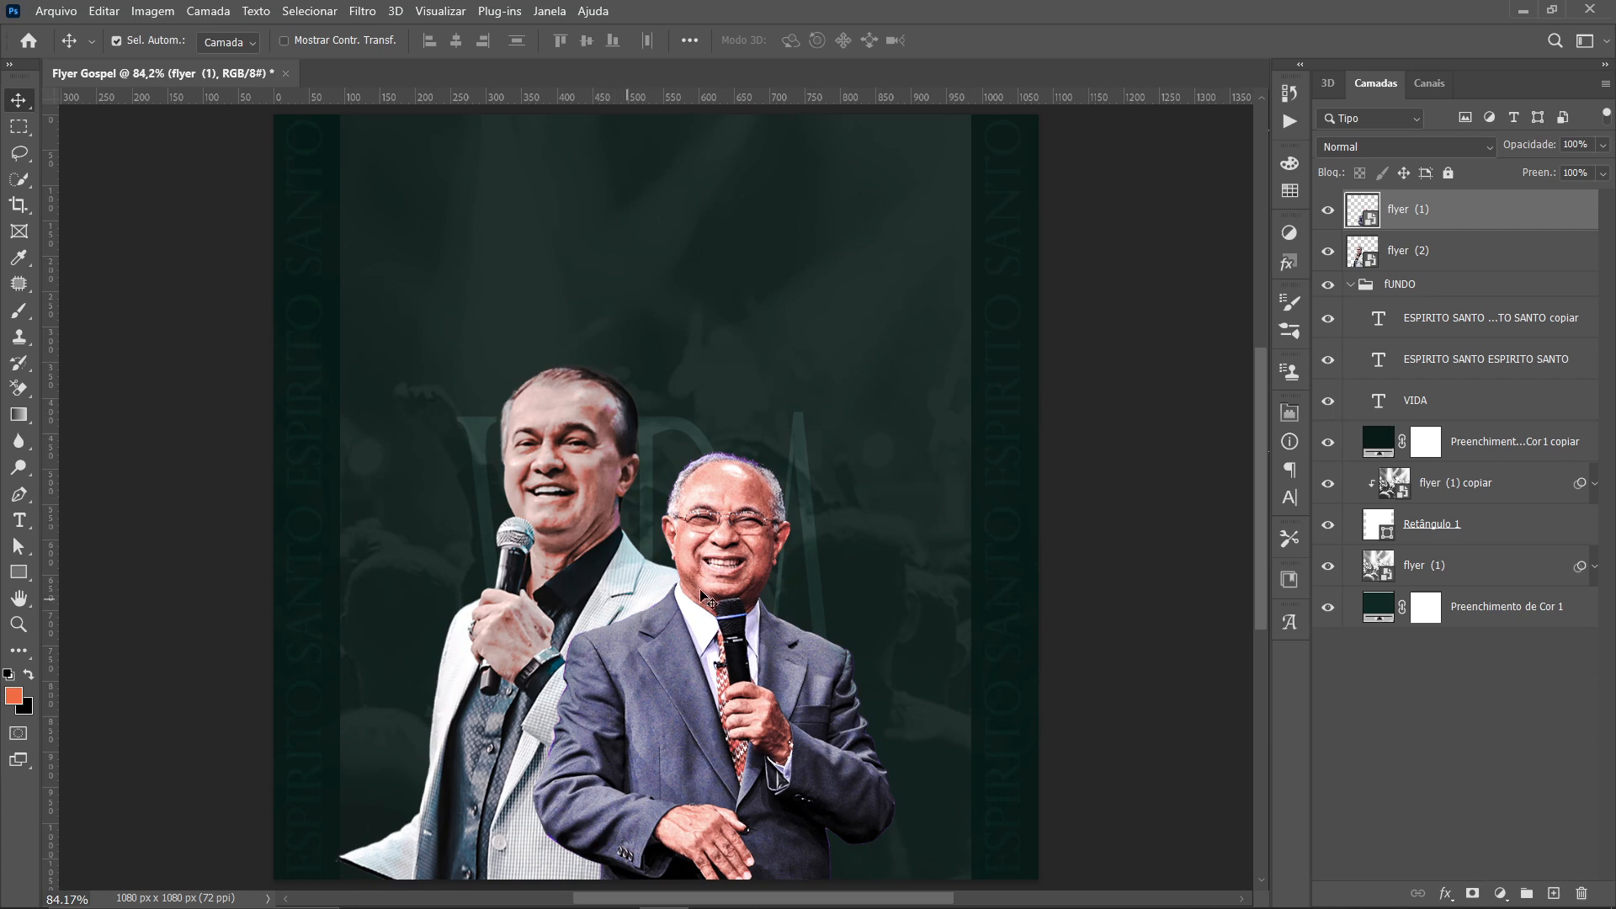
Spread the two speakers slightly apart, moving the light-suited one to the left and the grey-suited one to the right
{"action": "left_click_drag", "start_coordinate": [582, 436], "coordinate": [567, 436]}
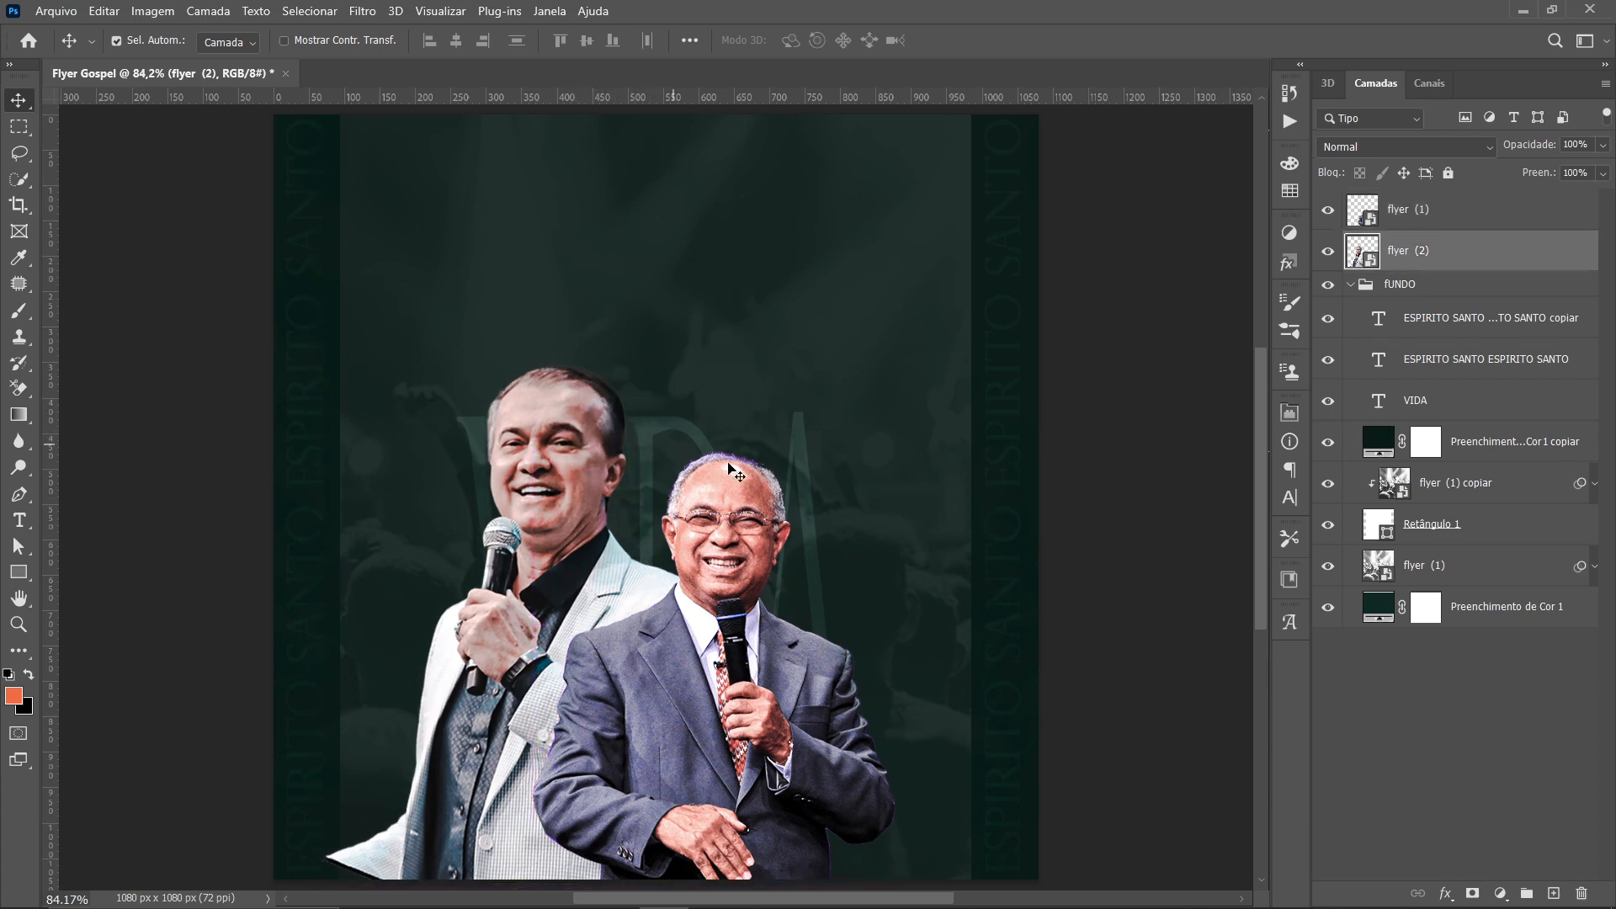
{"action": "left_click_drag", "start_coordinate": [719, 509], "coordinate": [737, 509]}
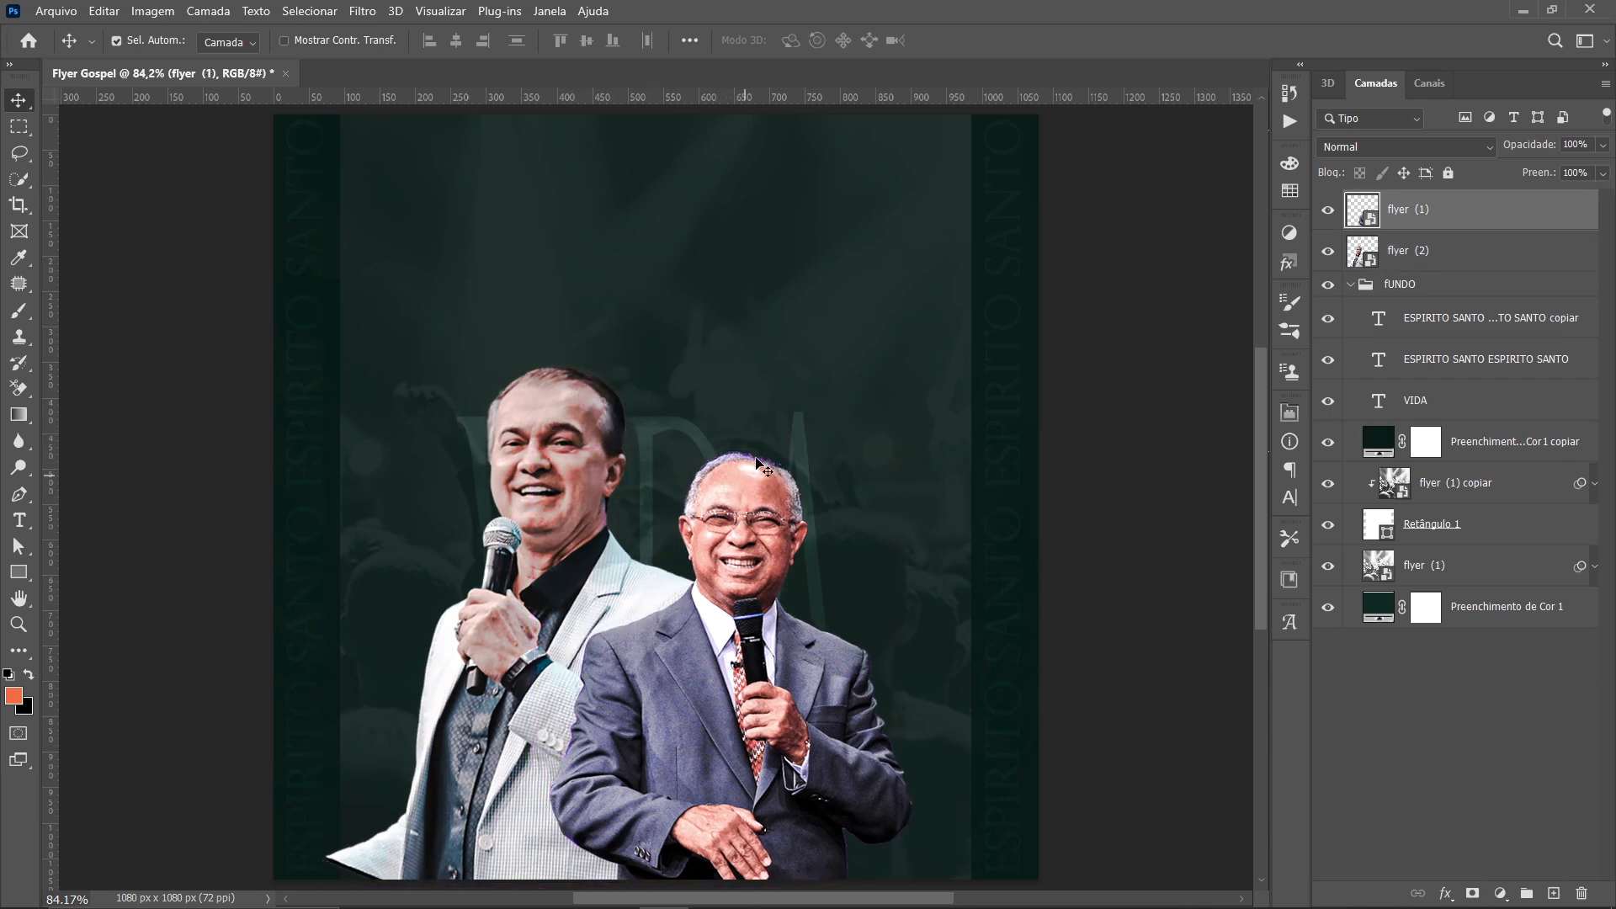
Stretch the faint VIDA text symmetrically to about 686 px wide and lower it slightly behind the speakers
{"action": "left_click", "coordinate": [803, 437]}
{"action": "key", "text": "ctrl+t"}
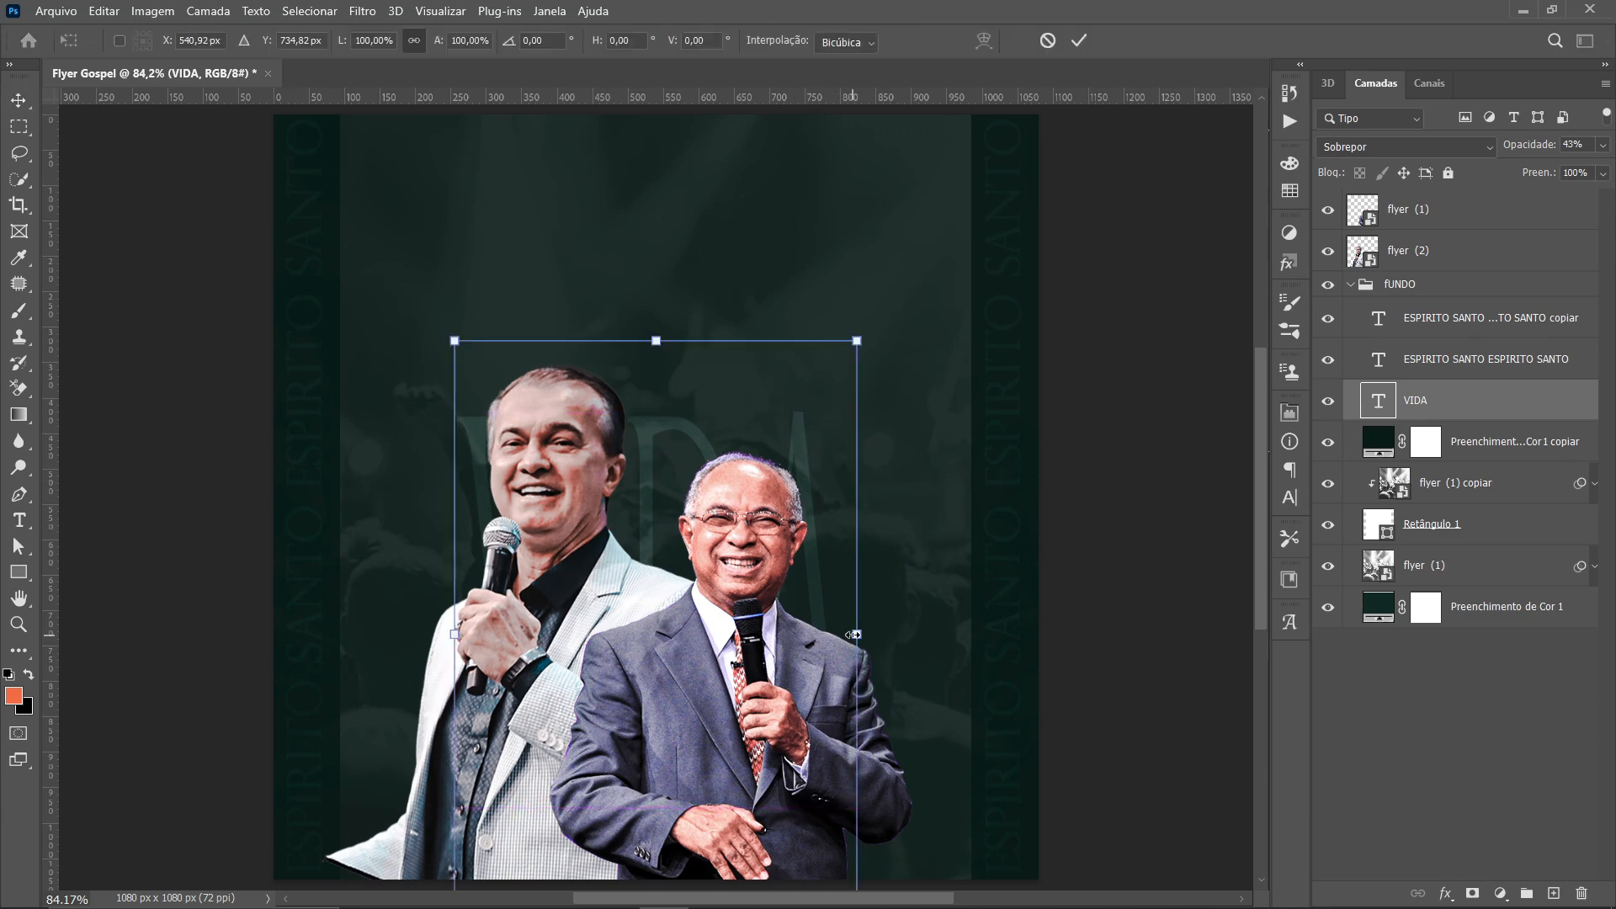
{"action": "left_click_drag", "start_coordinate": [854, 634], "coordinate": [897, 635]}
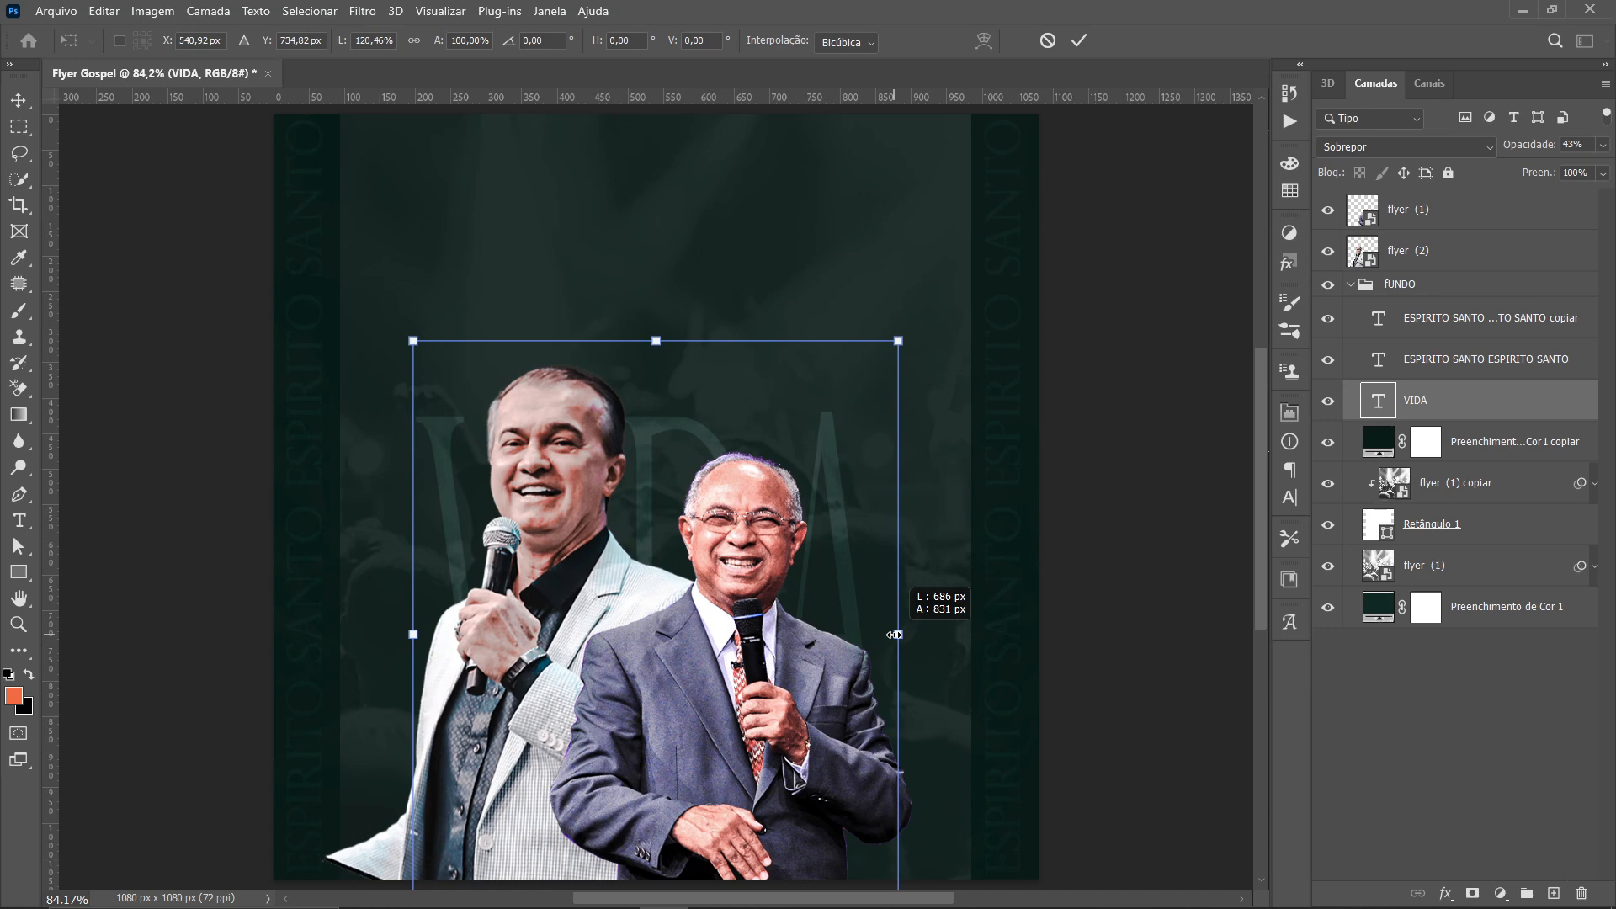
{"action": "key", "text": "Return"}
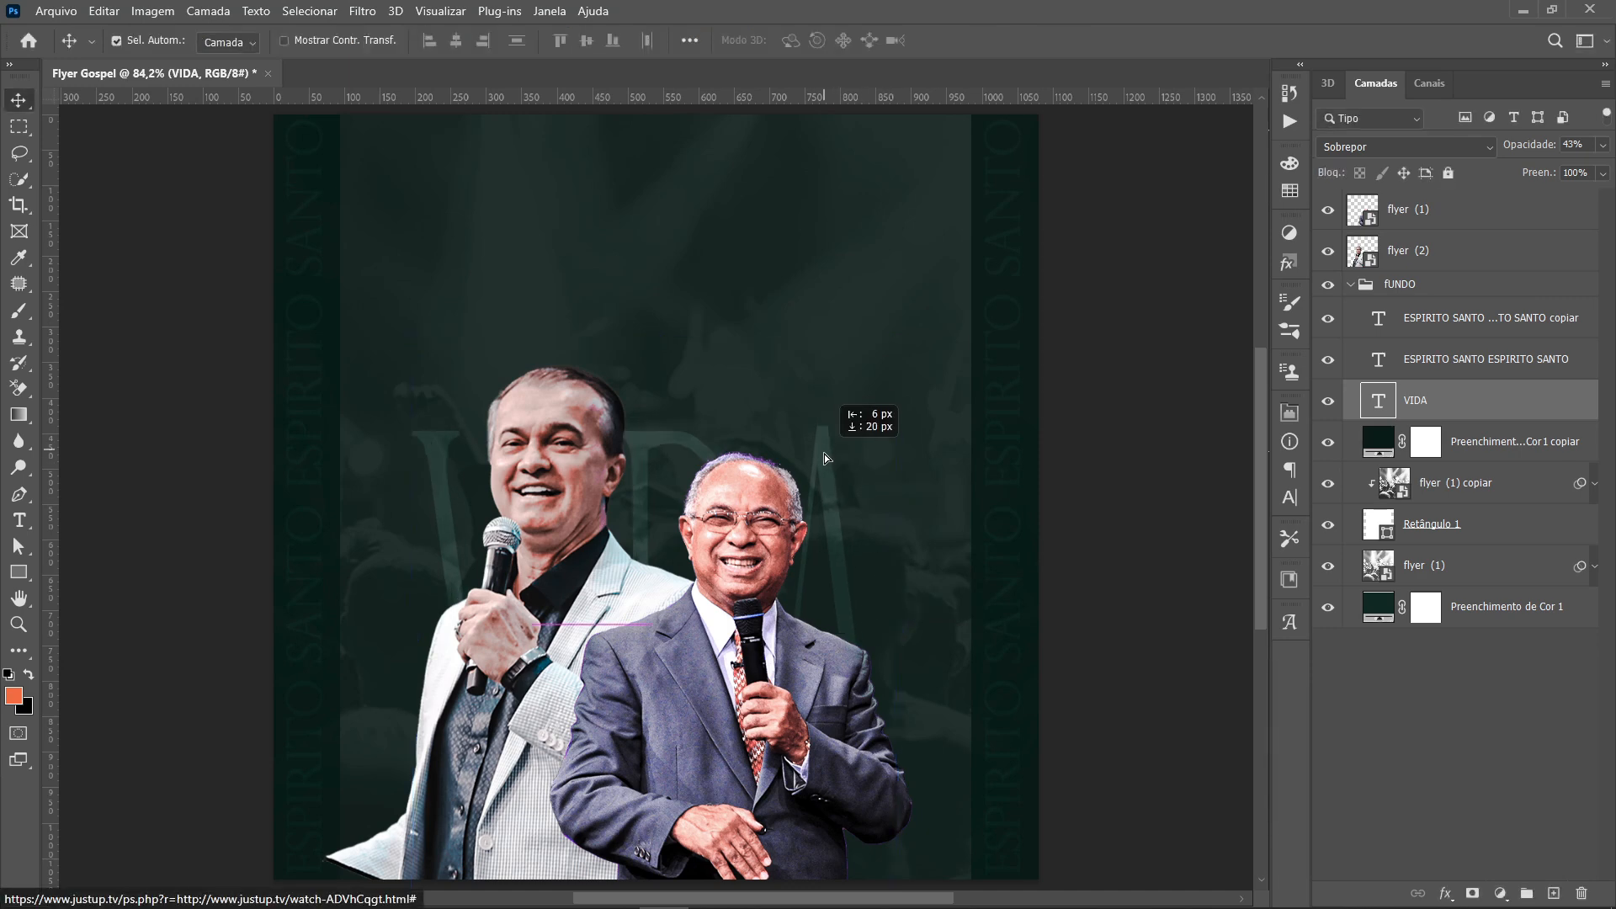
{"action": "left_click_drag", "start_coordinate": [824, 453], "coordinate": [827, 468]}
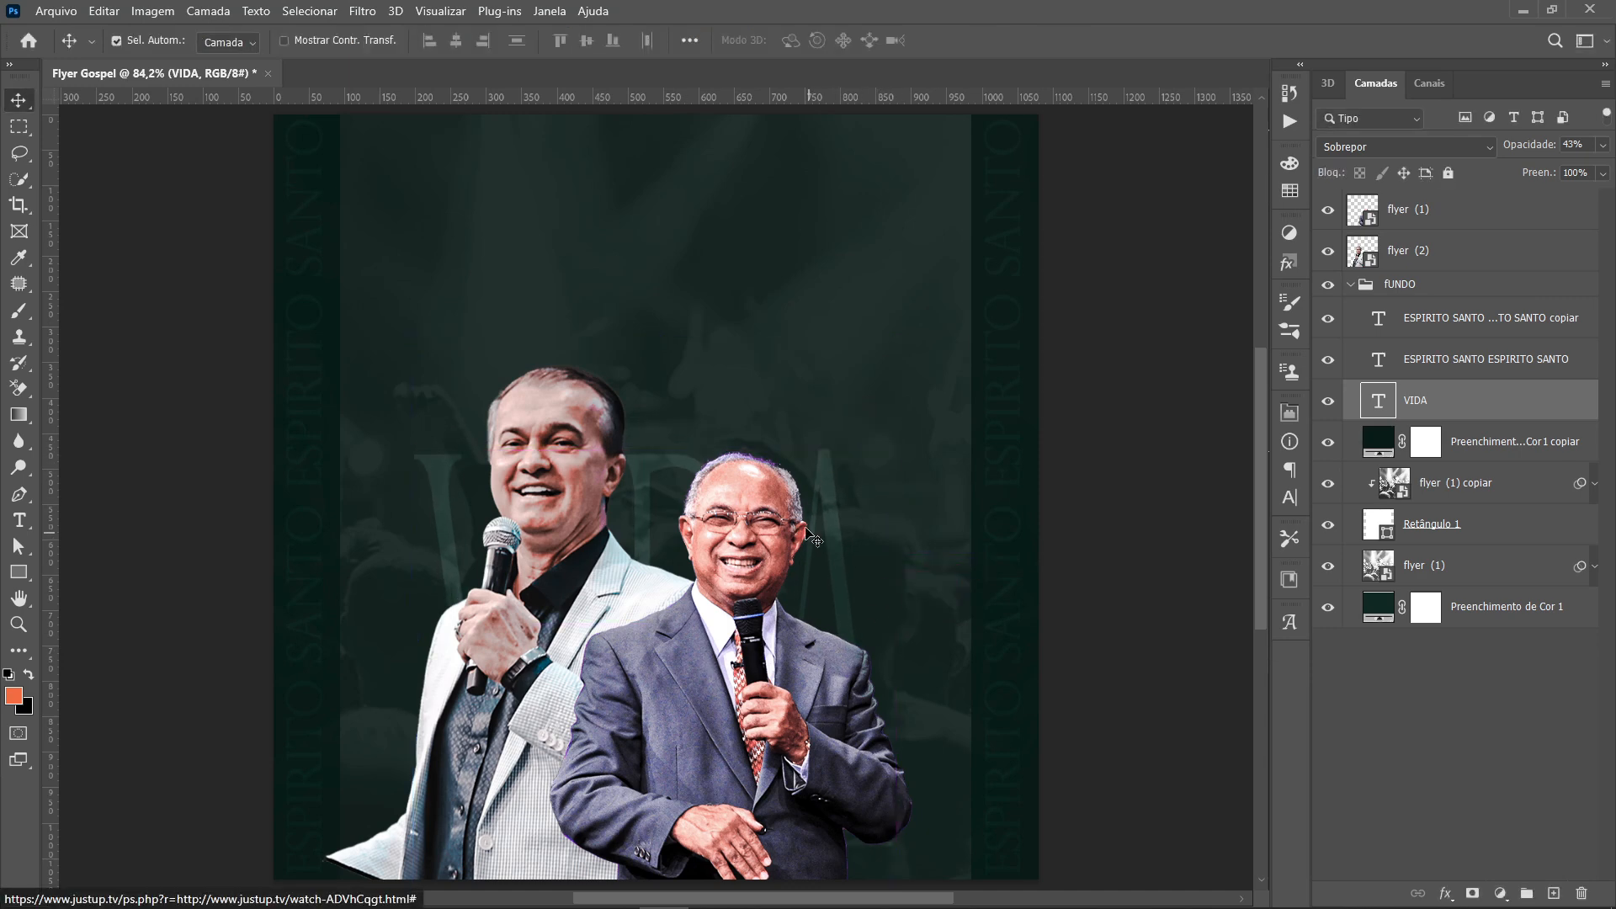
Apply the Camera Raw filter to both speakers, giving the light-suited one Texture +50 and Clarity +33, and nudge the grey-suited one further right
{"action": "left_click_drag", "start_coordinate": [812, 539], "coordinate": [821, 539]}
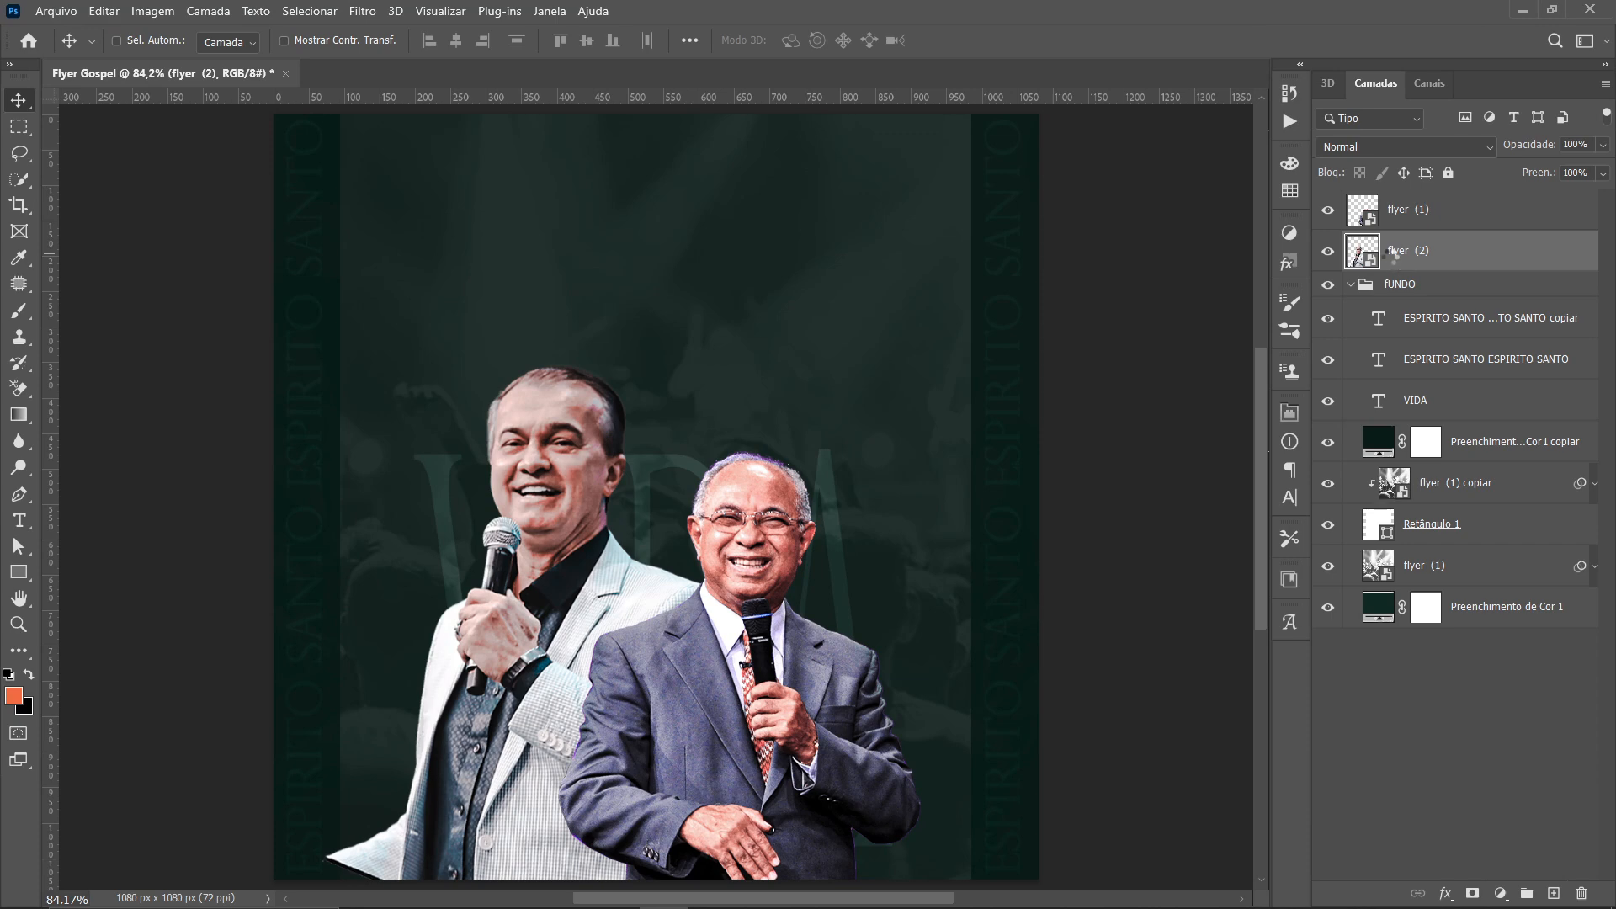
{"action": "key", "text": "ctrl+shift+a"}
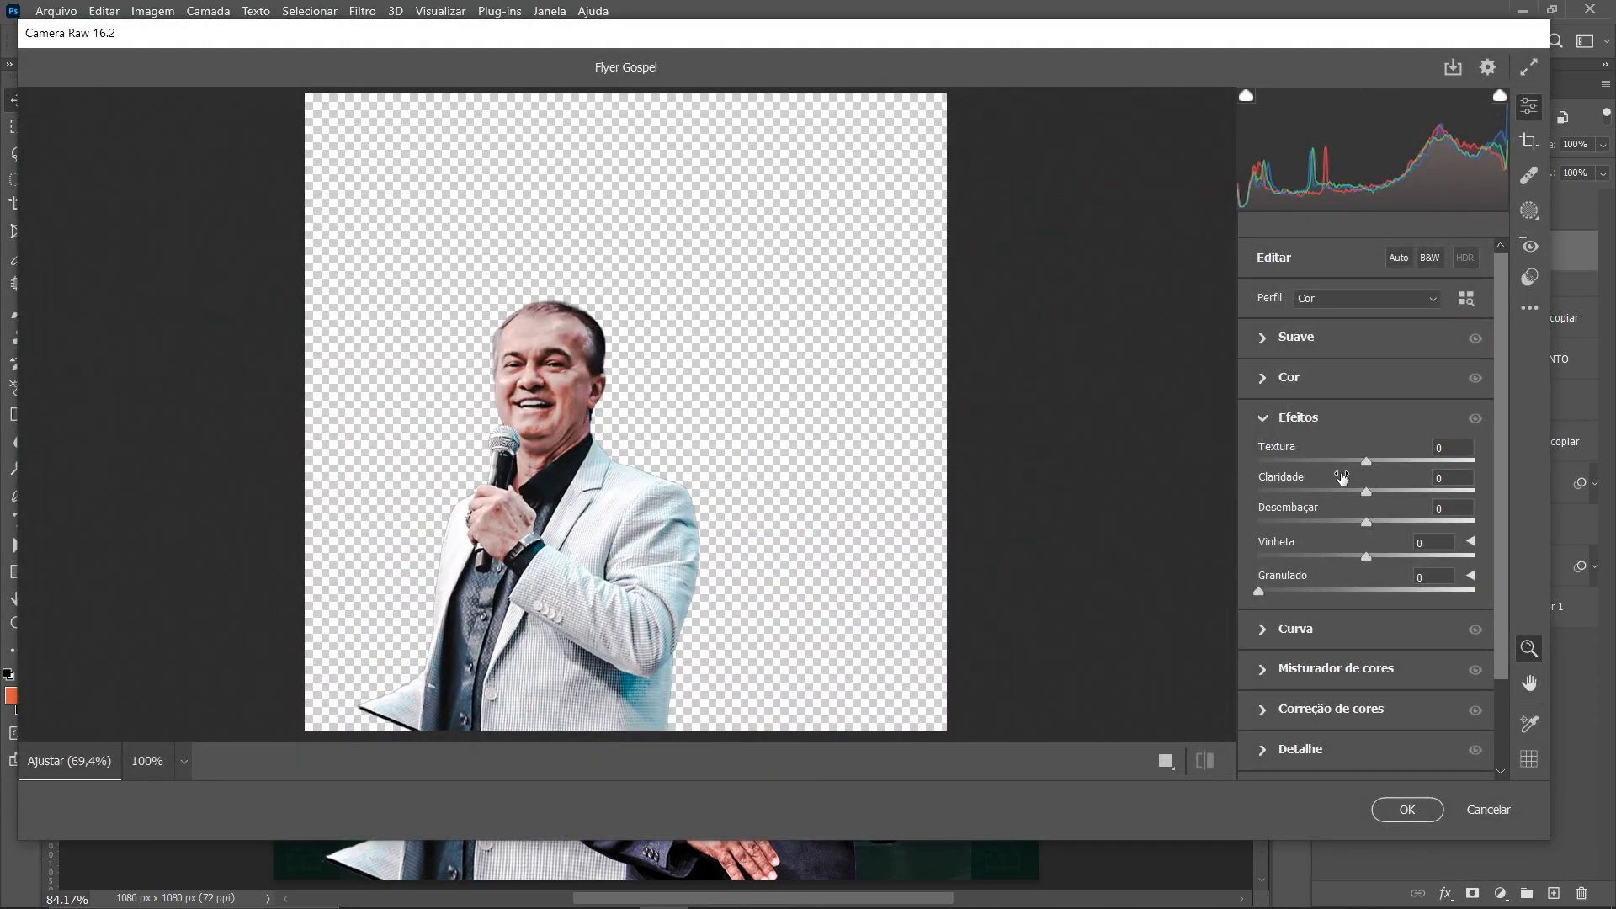
{"action": "left_click_drag", "start_coordinate": [1366, 461], "coordinate": [1396, 492]}
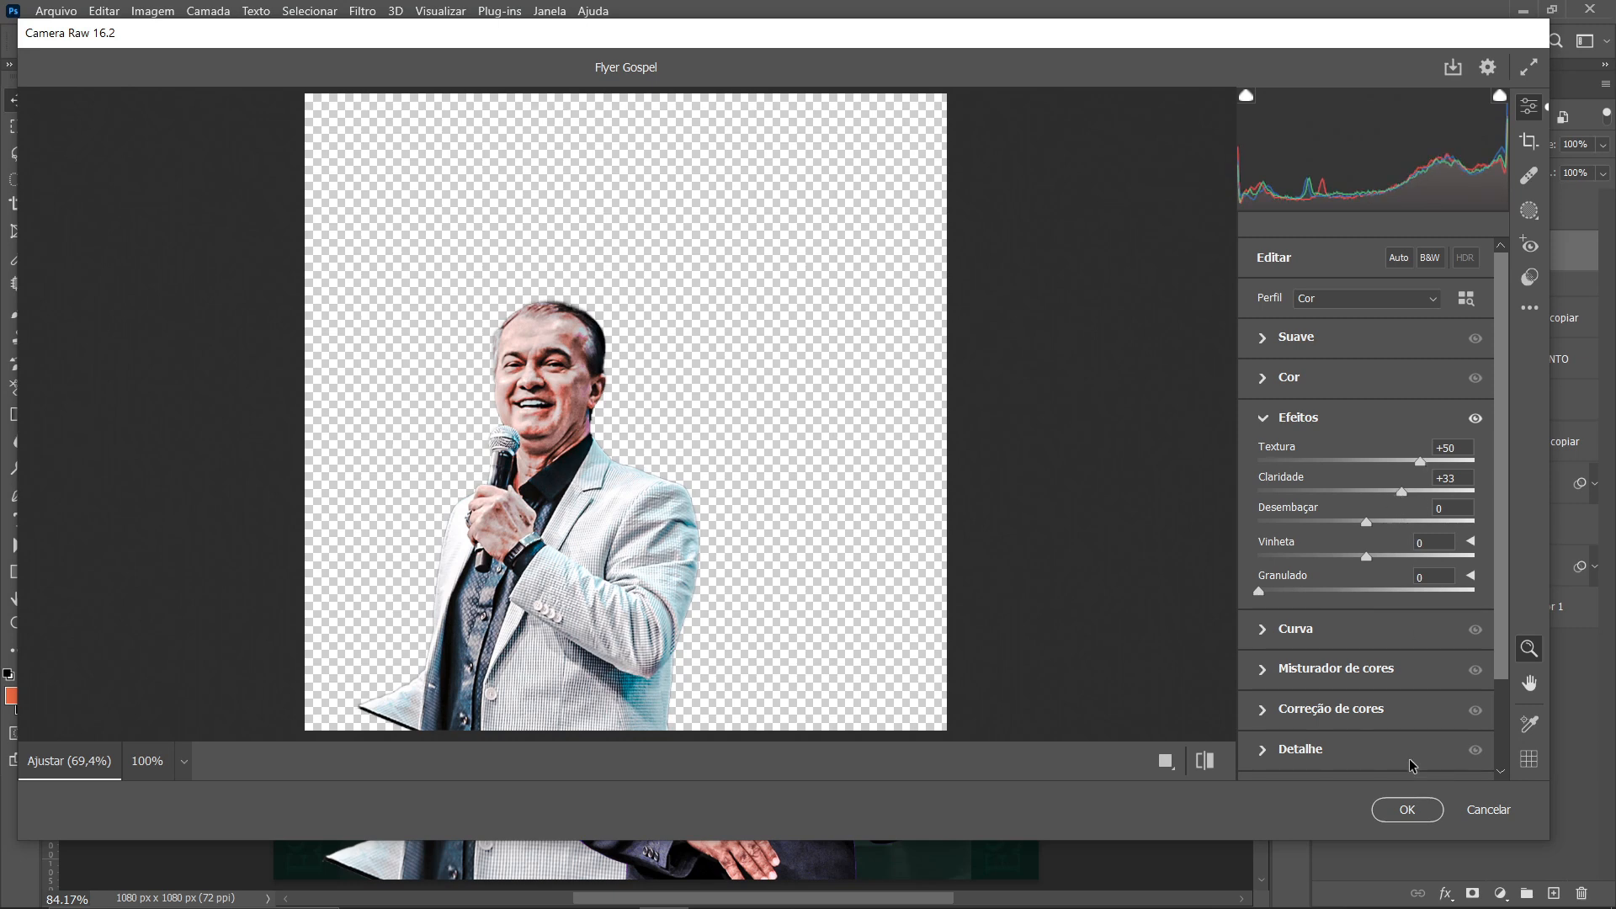
{"action": "left_click", "coordinate": [1402, 813]}
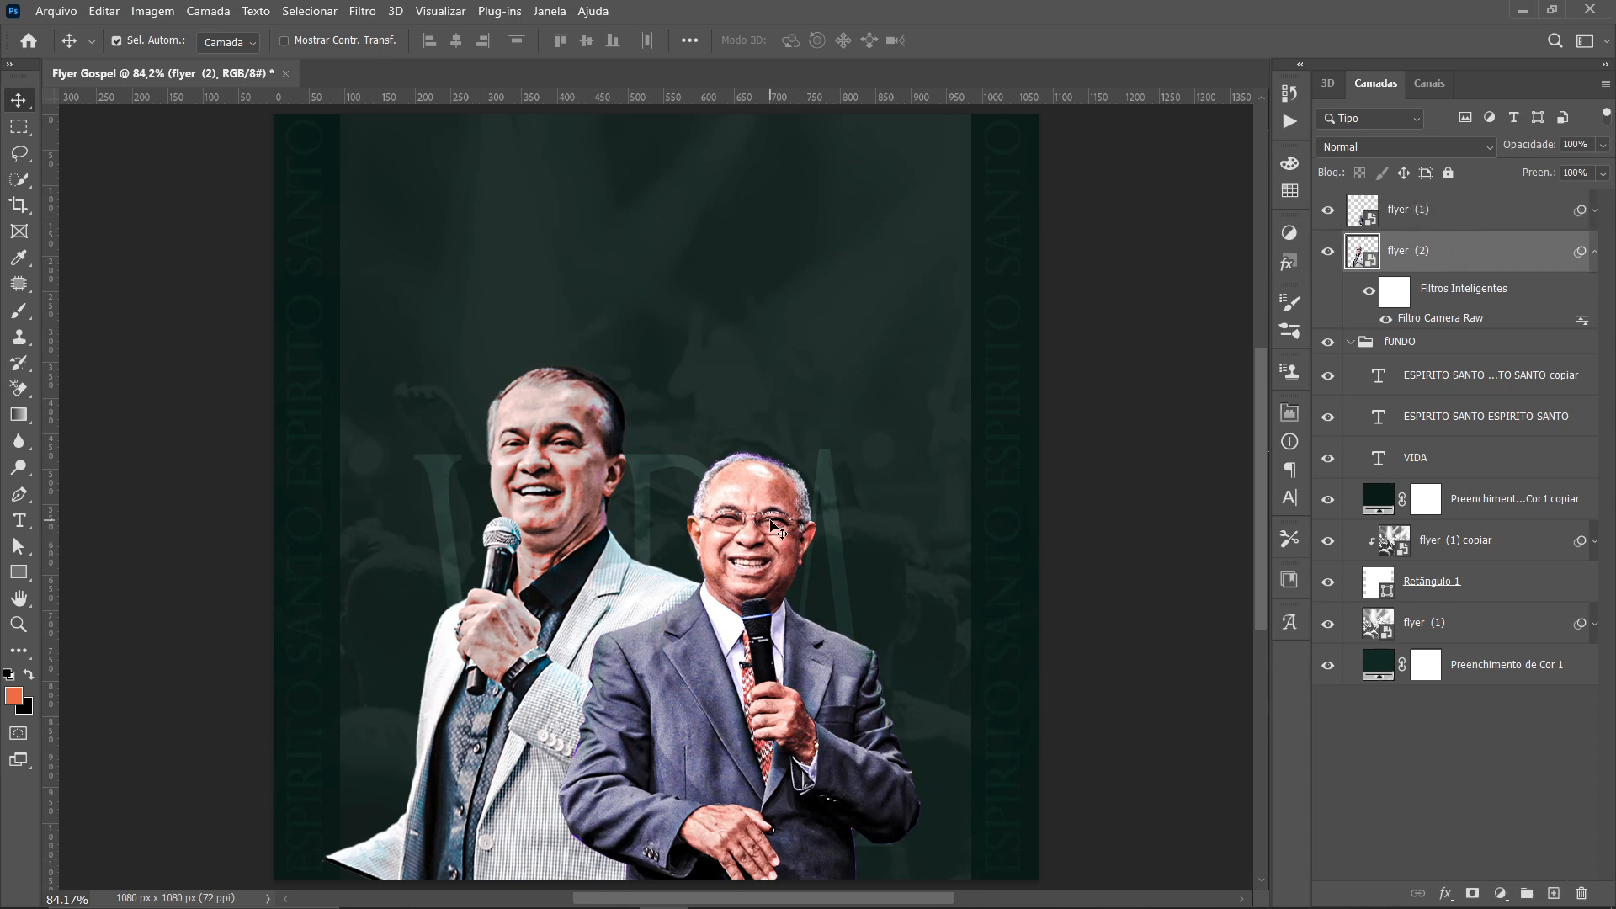
{"action": "left_click_drag", "start_coordinate": [759, 520], "coordinate": [769, 520]}
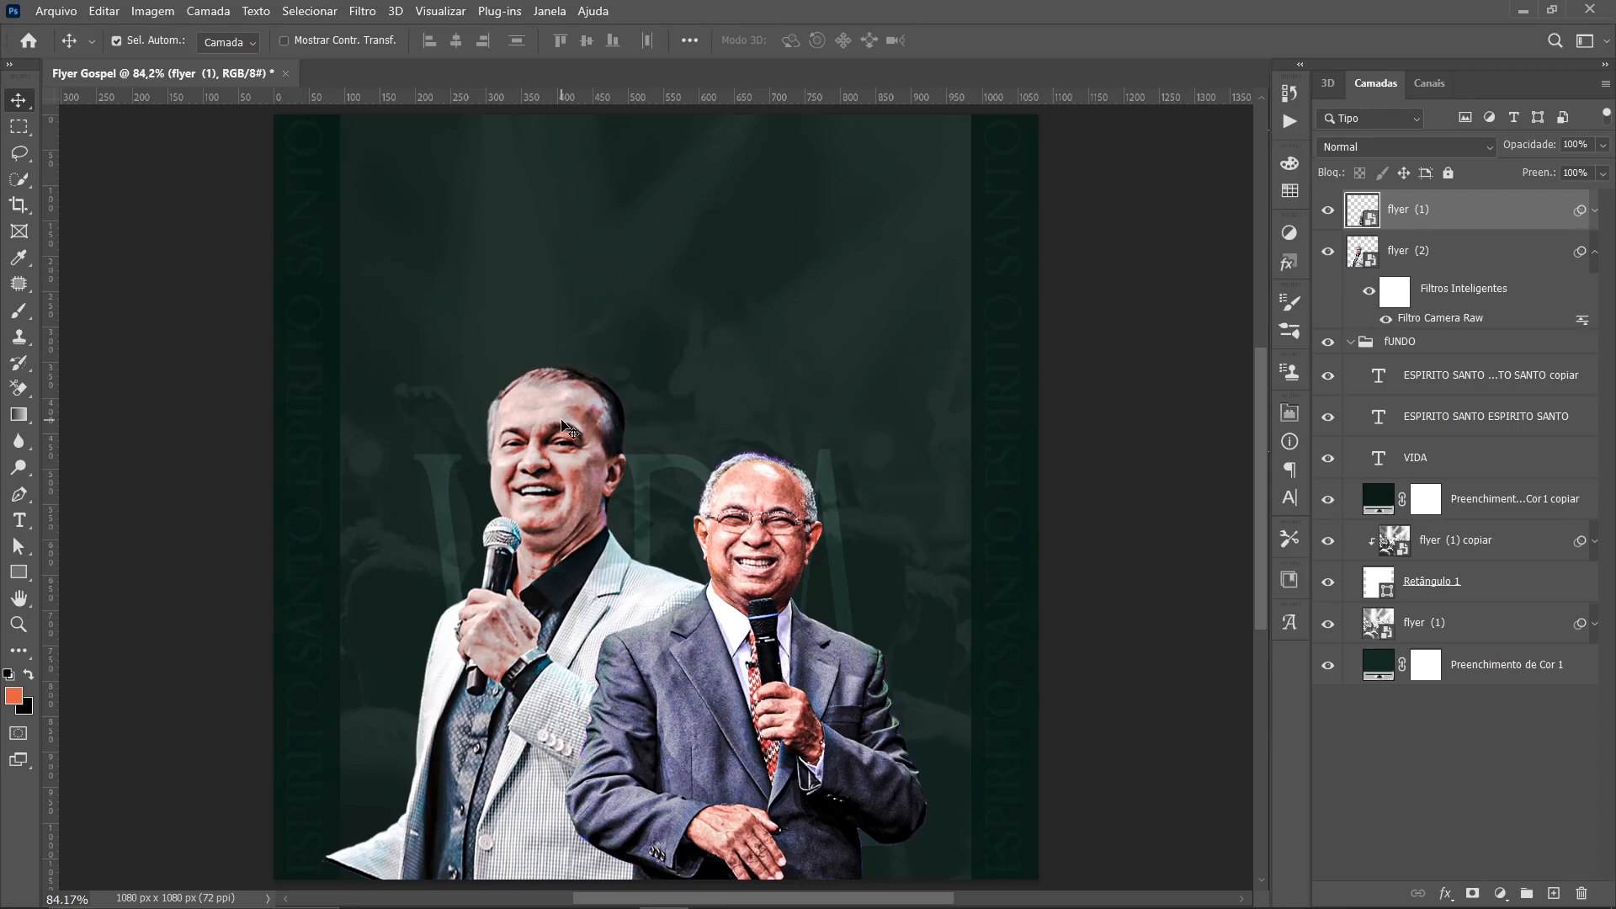
Group the two speaker layers, name the group pATORES, and collapse the fUNDO group
{"action": "left_click", "coordinate": [1595, 254]}
{"action": "left_click", "coordinate": [1401, 251], "text": "shift"}
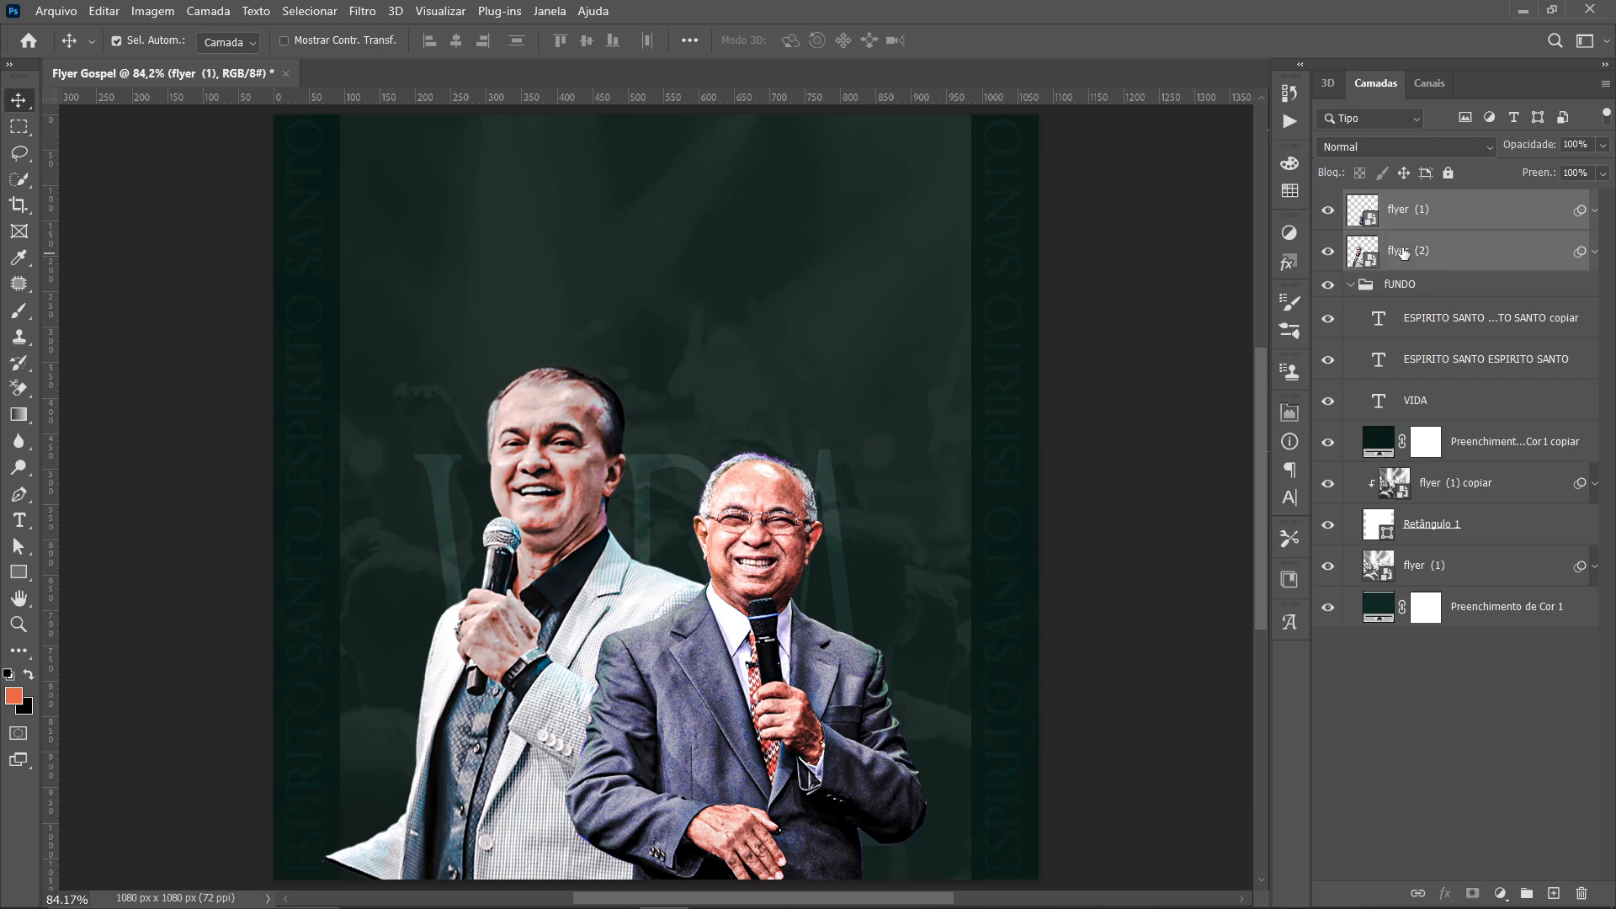
{"action": "key", "text": "ctrl+g"}
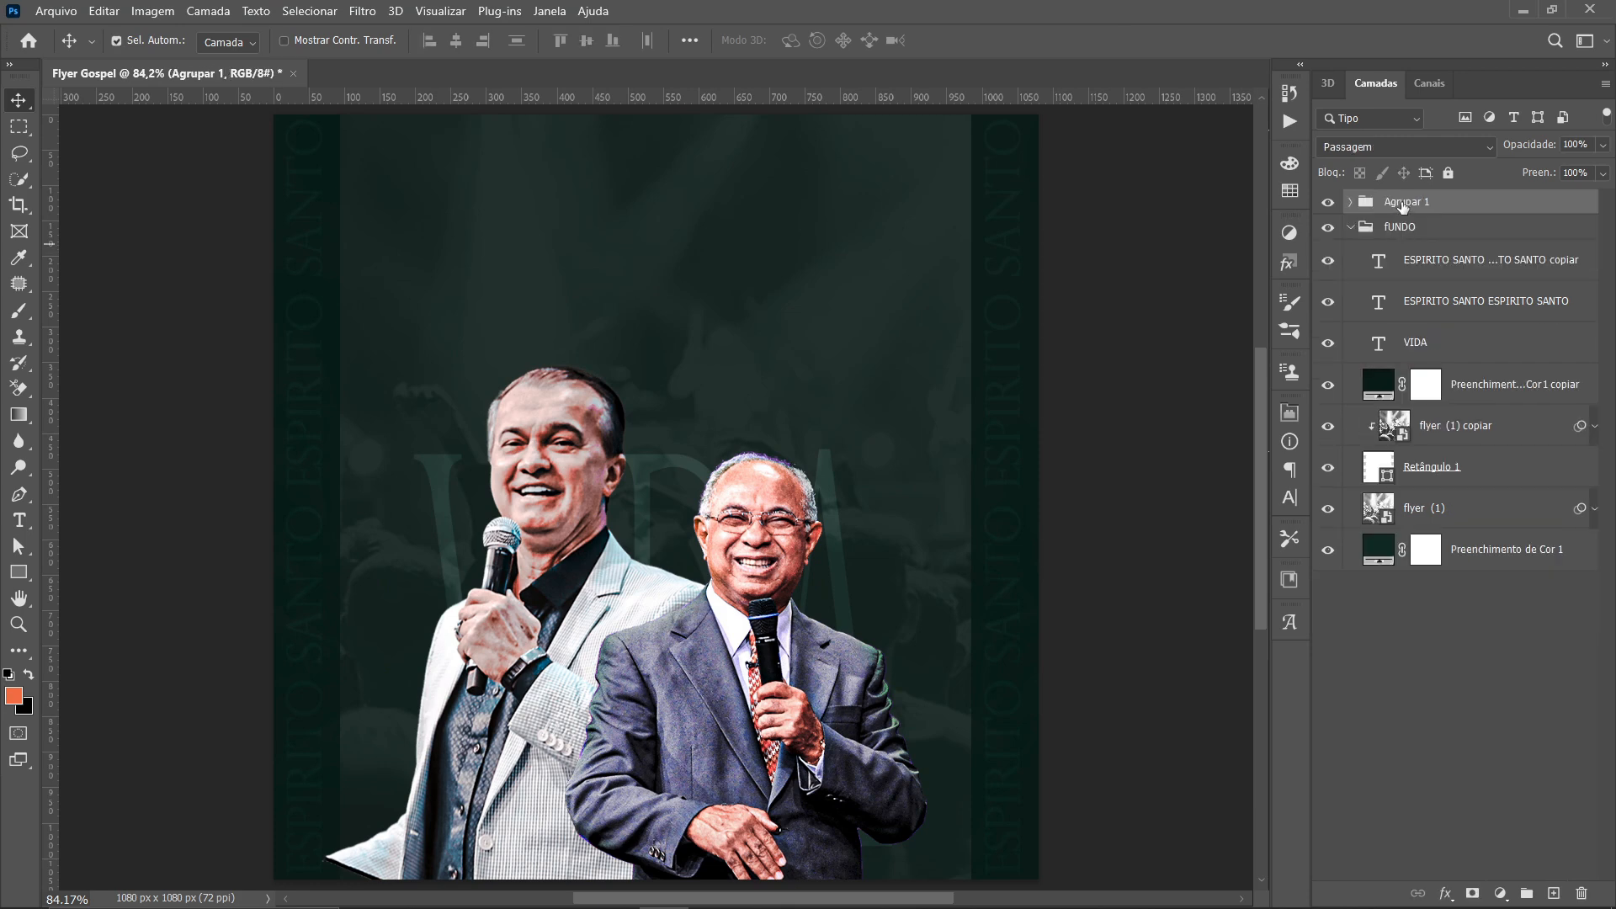
{"action": "double_click", "coordinate": [1404, 202]}
{"action": "type", "text": "pATORES"}
{"action": "key", "text": "Return"}
{"action": "left_click", "coordinate": [1350, 227]}
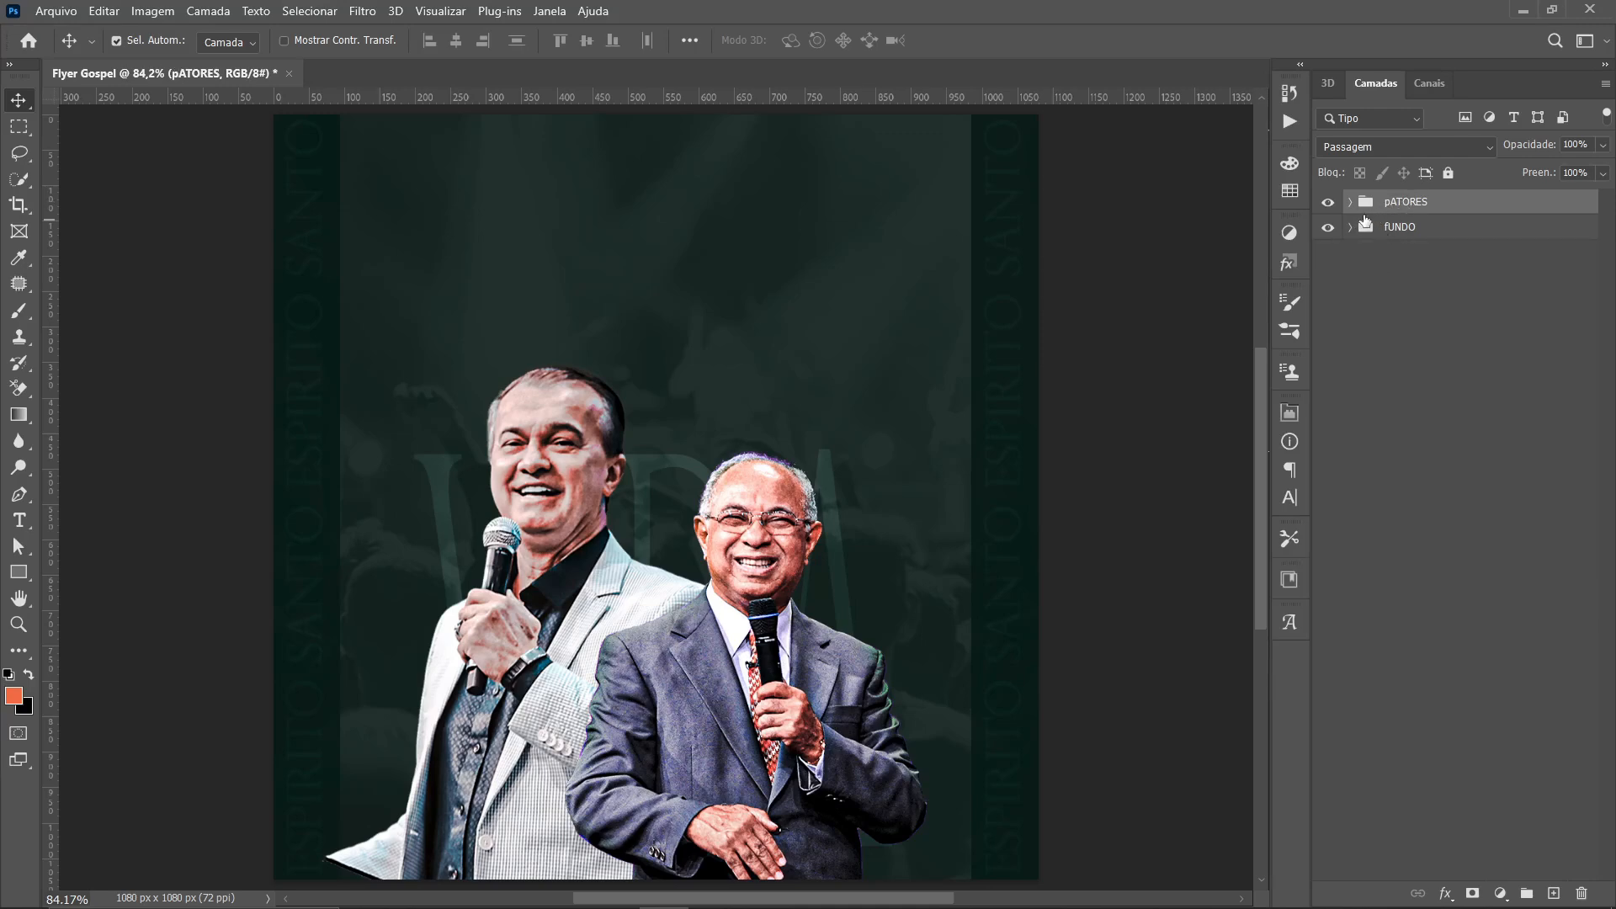
Rename the speakers' group as Ministros
{"action": "double_click", "coordinate": [1413, 201]}
{"action": "type", "text": "mINISTROS"}
{"action": "key", "text": "Return"}
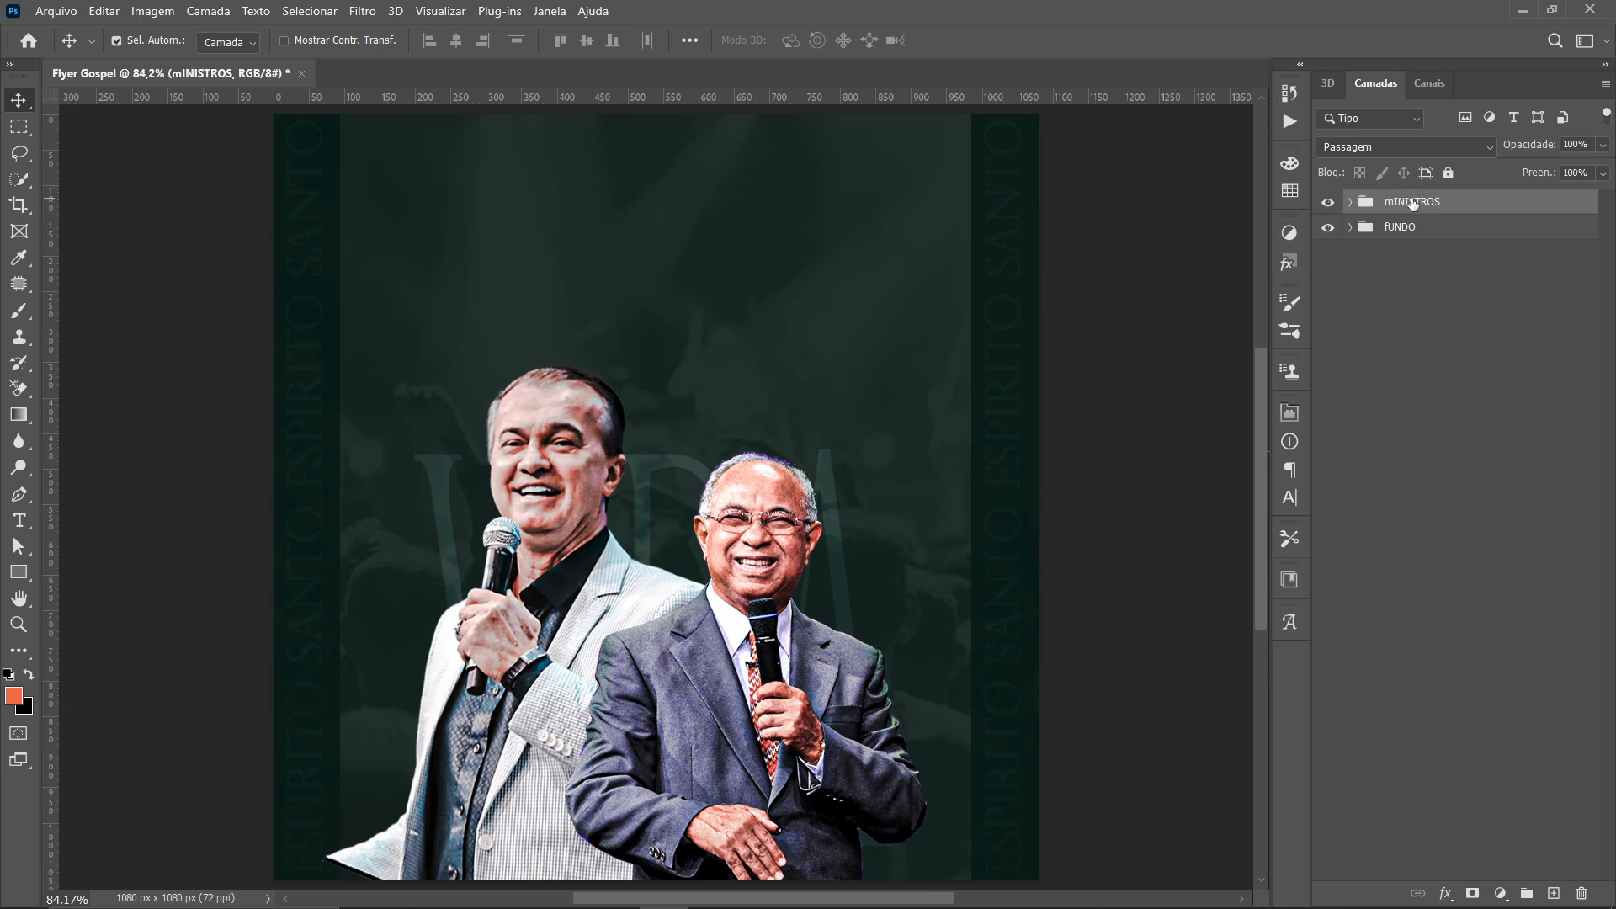
{"action": "double_click", "coordinate": [1413, 202]}
{"action": "type", "text": "Ministros"}
{"action": "key", "text": "Return"}
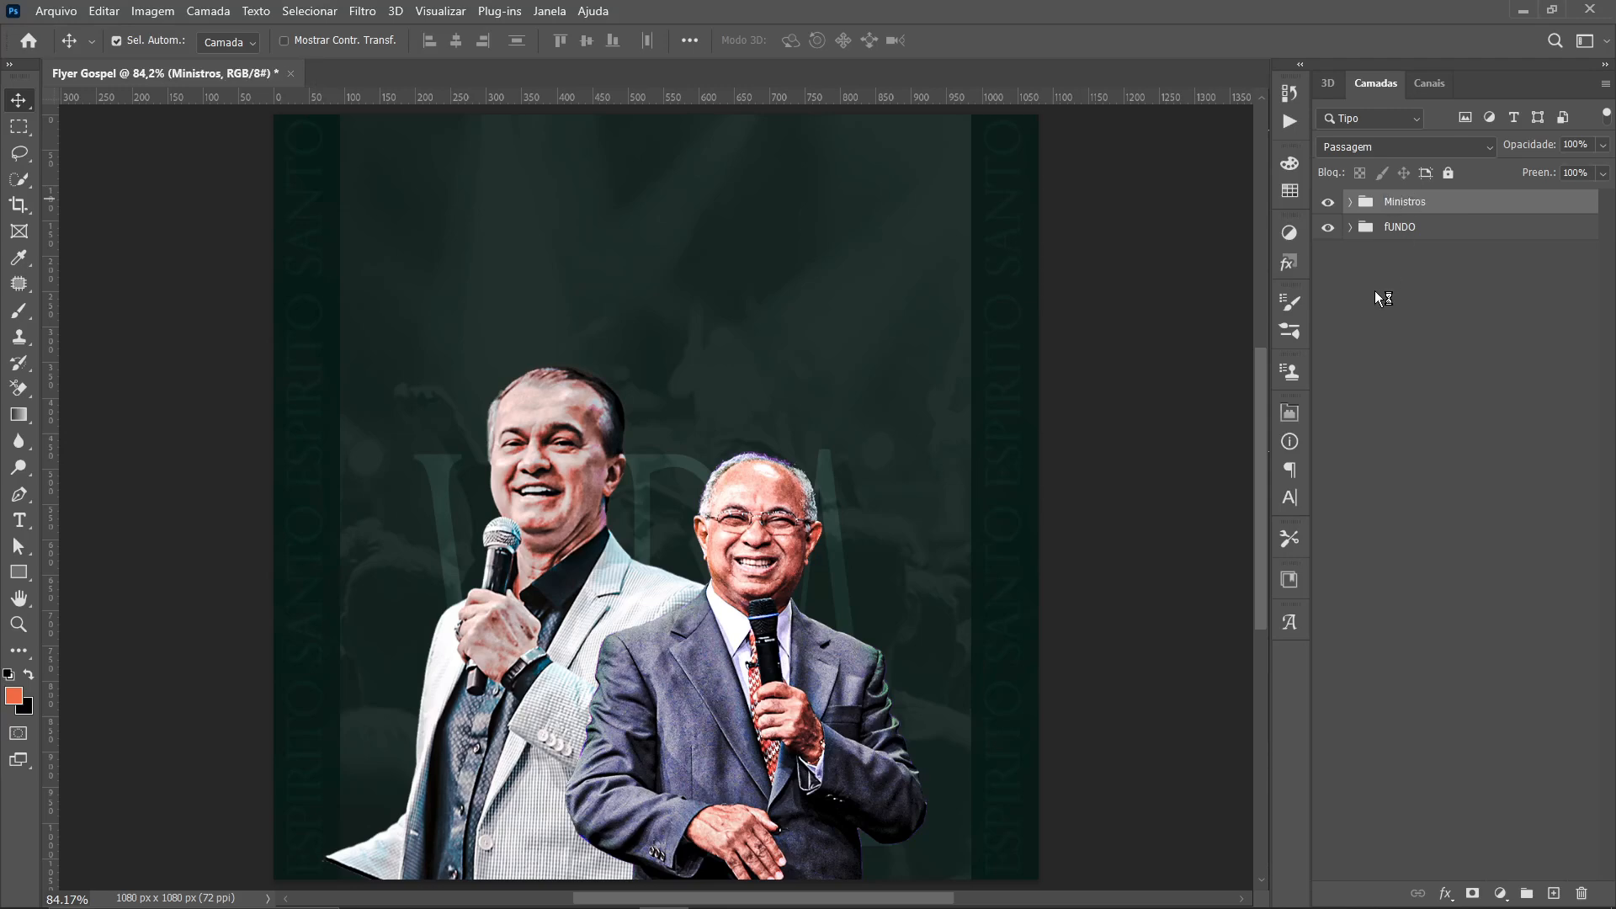
Add a new empty layer above both speakers inside the Ministros group
{"action": "left_click", "coordinate": [1350, 202]}
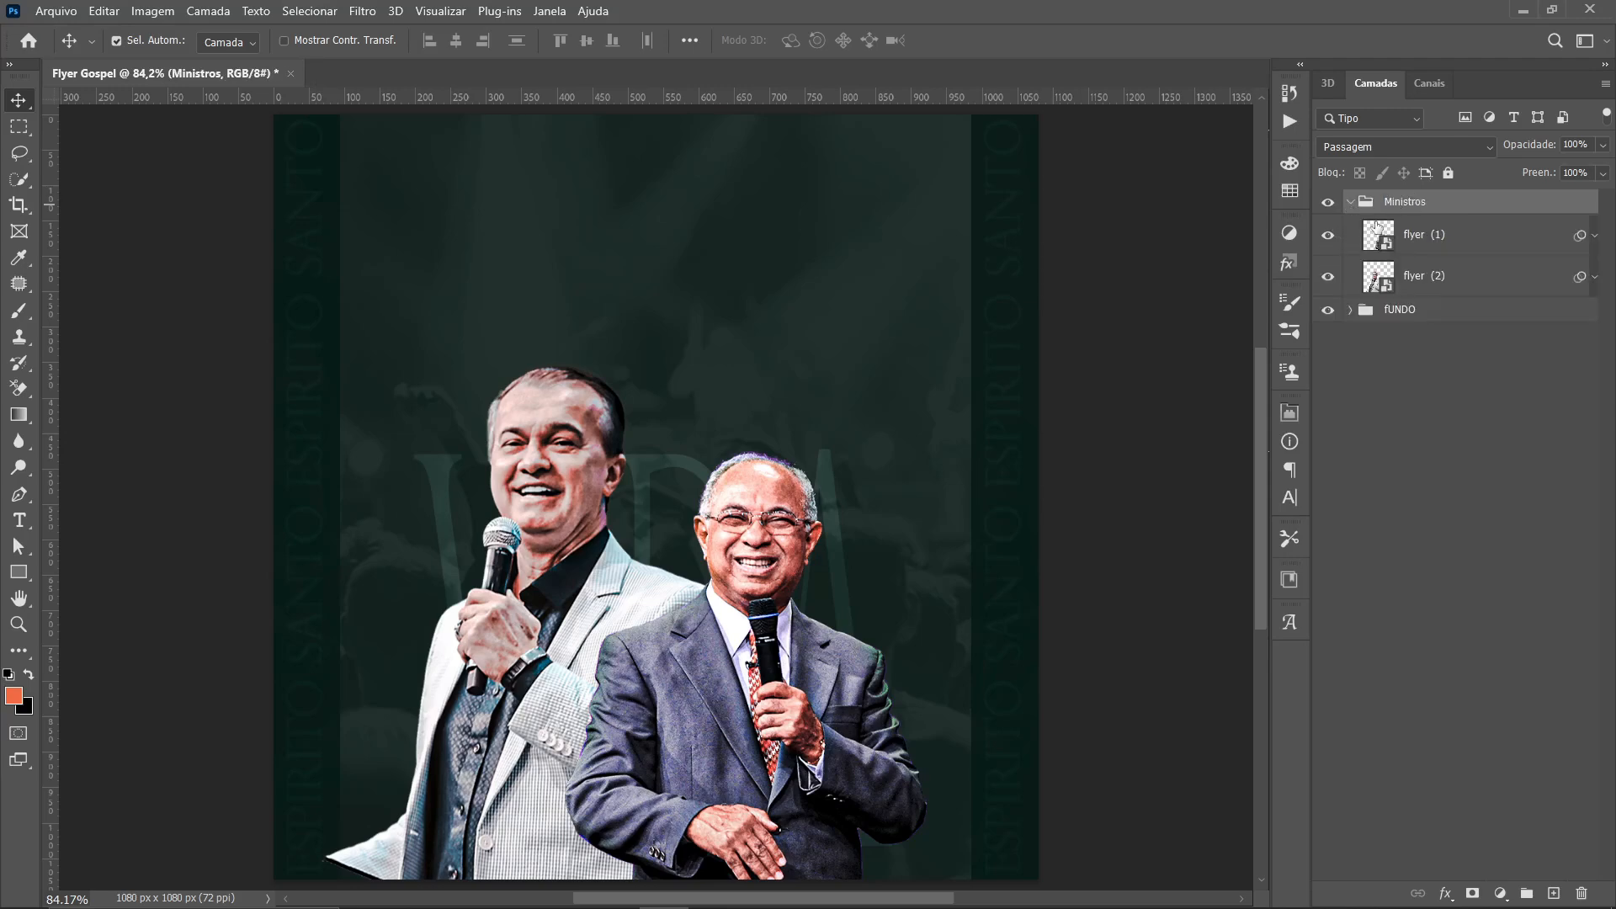
{"action": "left_click", "coordinate": [1437, 234]}
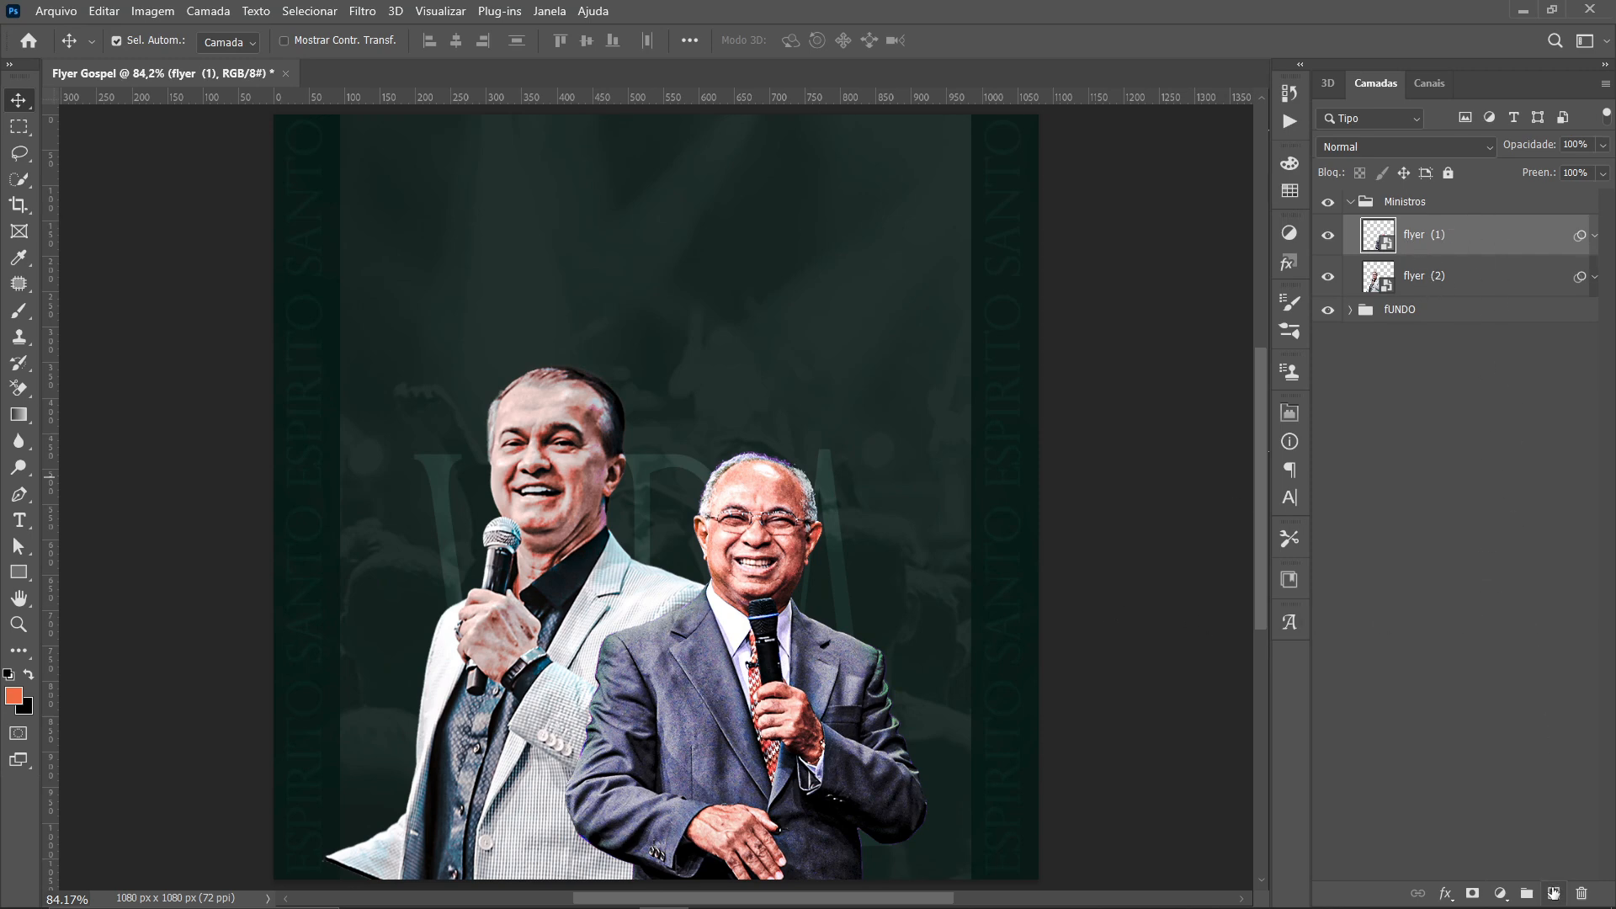
{"action": "left_click", "coordinate": [1553, 893]}
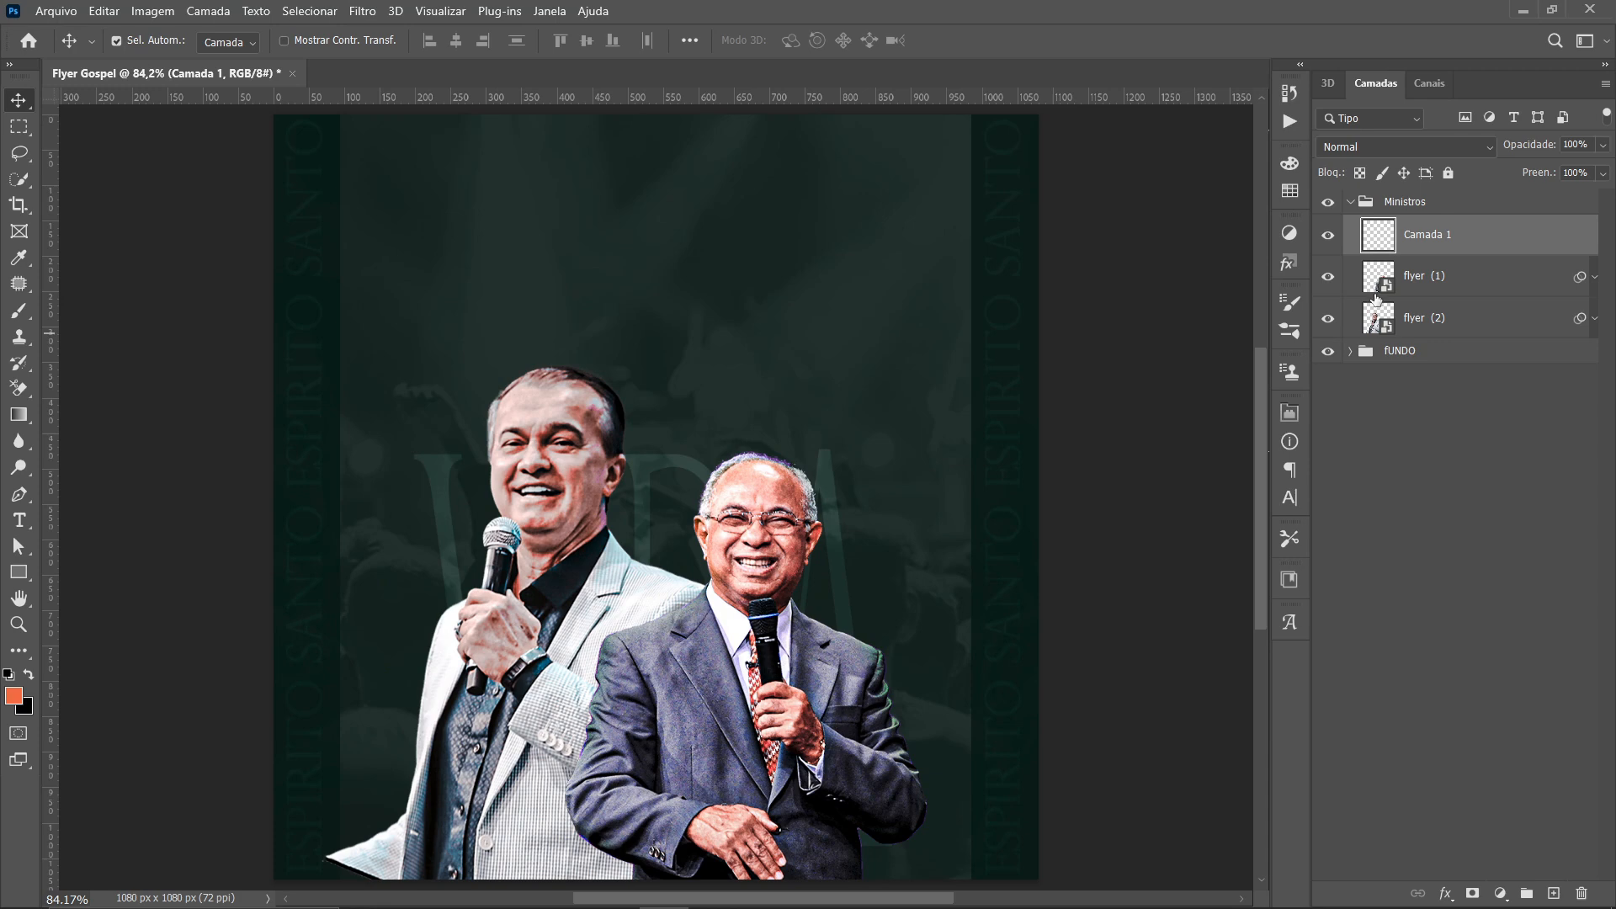
Paint a soft fade over the speakers' lower edge with a 654 px brush in dark green sampled from the background, undoing the excess stroke
{"action": "key", "text": "b"}
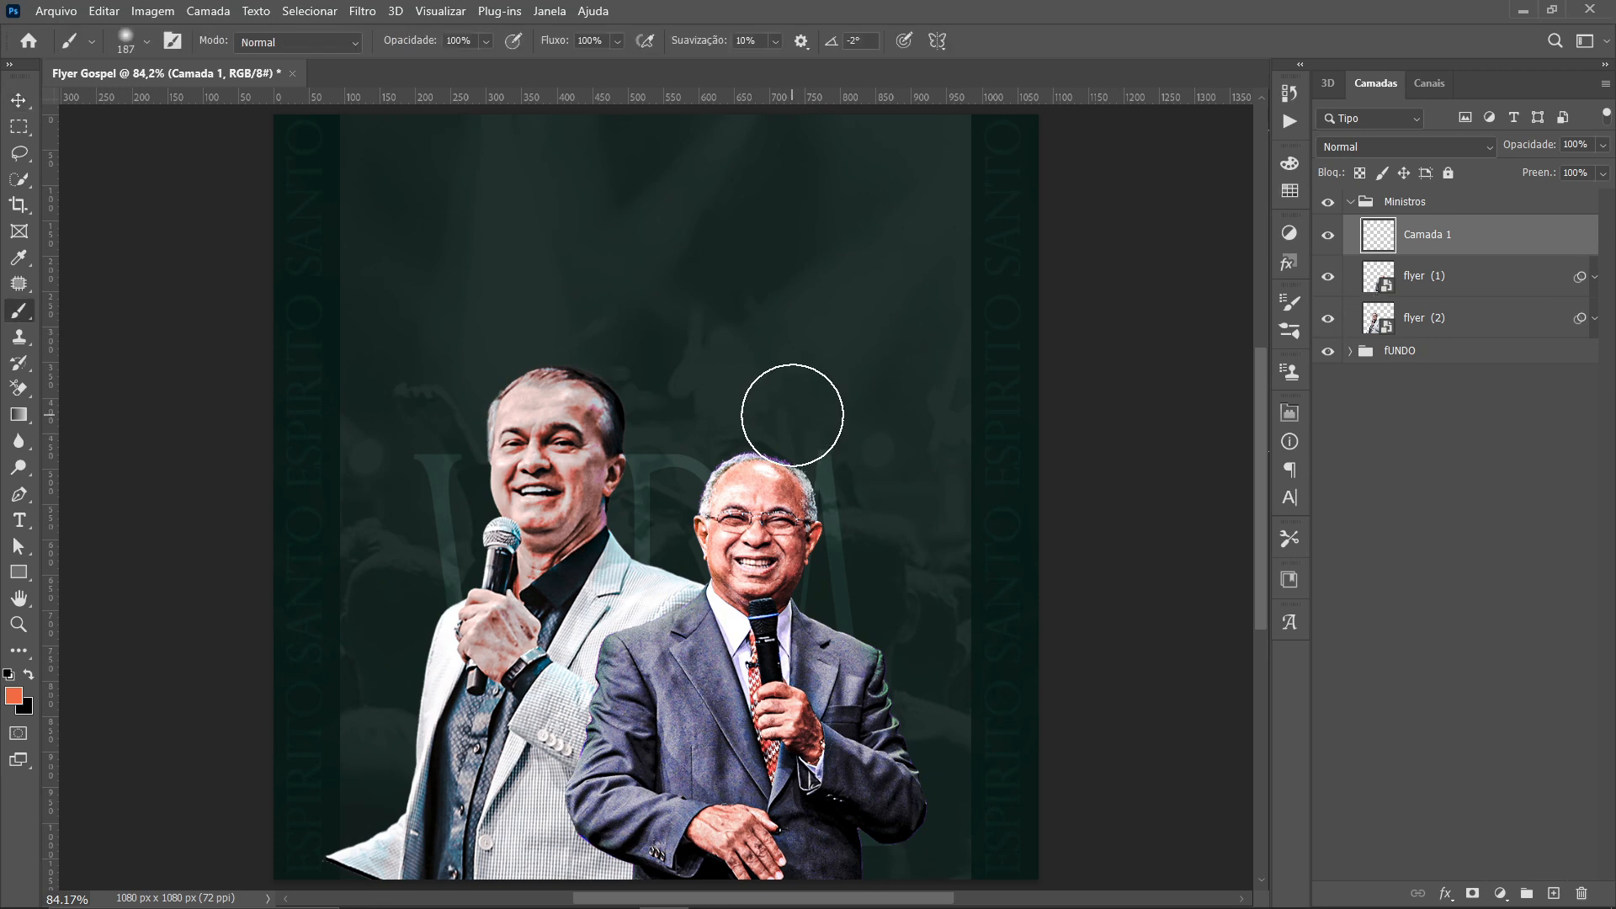
{"action": "left_click_drag", "start_coordinate": [680, 388], "coordinate": [758, 387]}
{"action": "left_click_drag", "start_coordinate": [647, 432], "coordinate": [663, 432]}
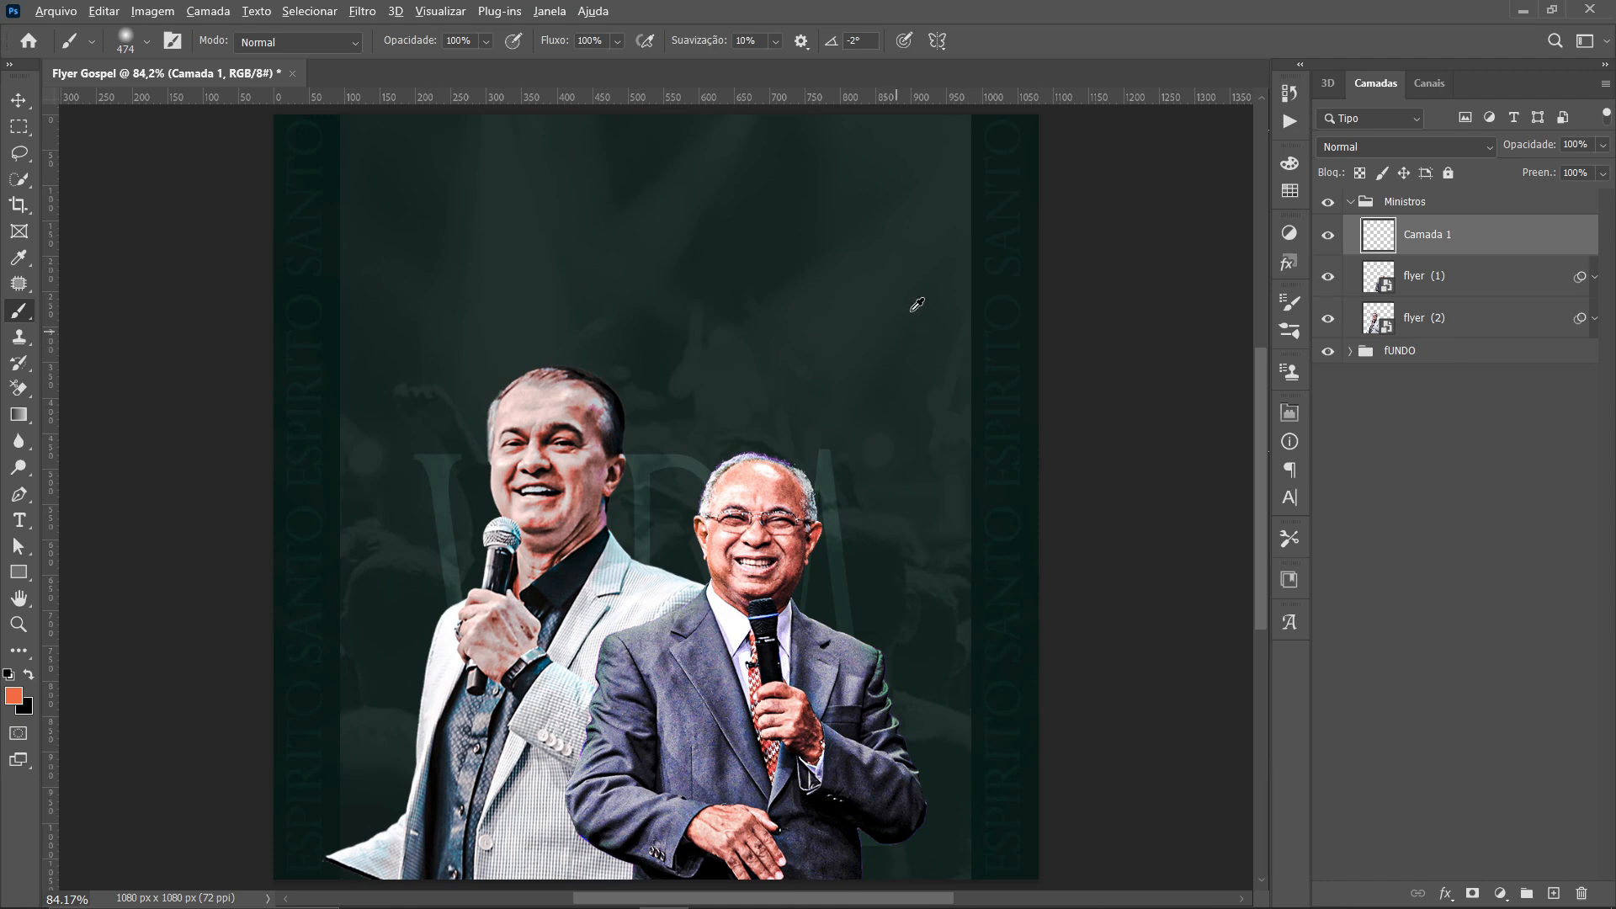
{"action": "left_click", "coordinate": [981, 430], "text": "alt"}
{"action": "scroll", "coordinate": [648, 387], "scroll_direction": "down", "scroll_amount": 1}
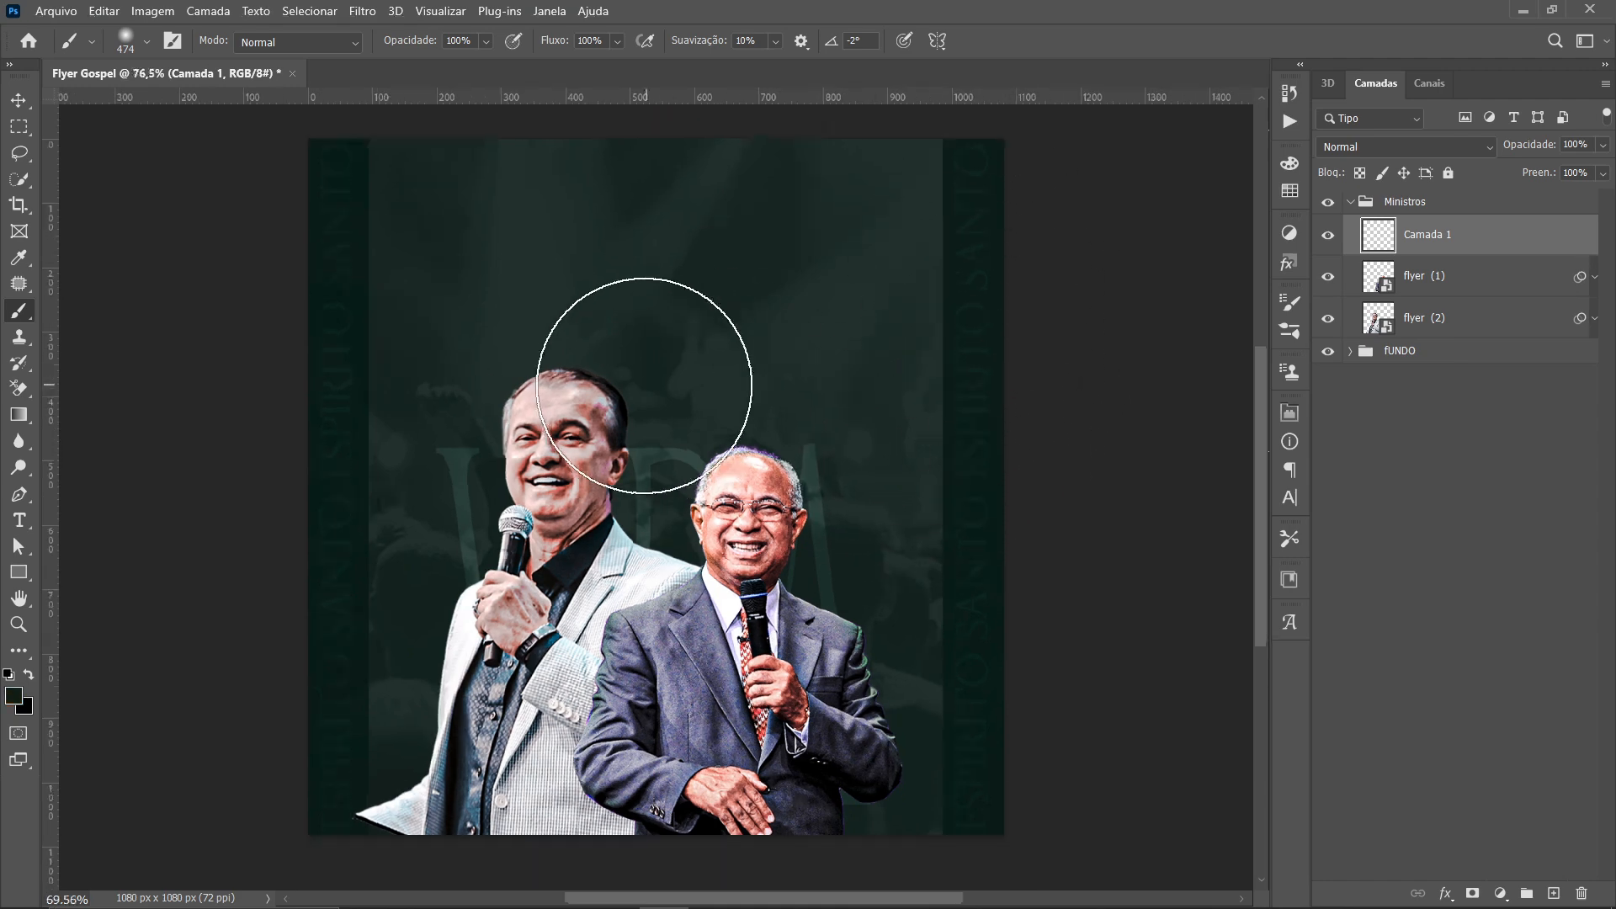
{"action": "scroll", "coordinate": [644, 385], "scroll_direction": "down", "scroll_amount": 2}
{"action": "left_click_drag", "start_coordinate": [614, 458], "coordinate": [656, 471]}
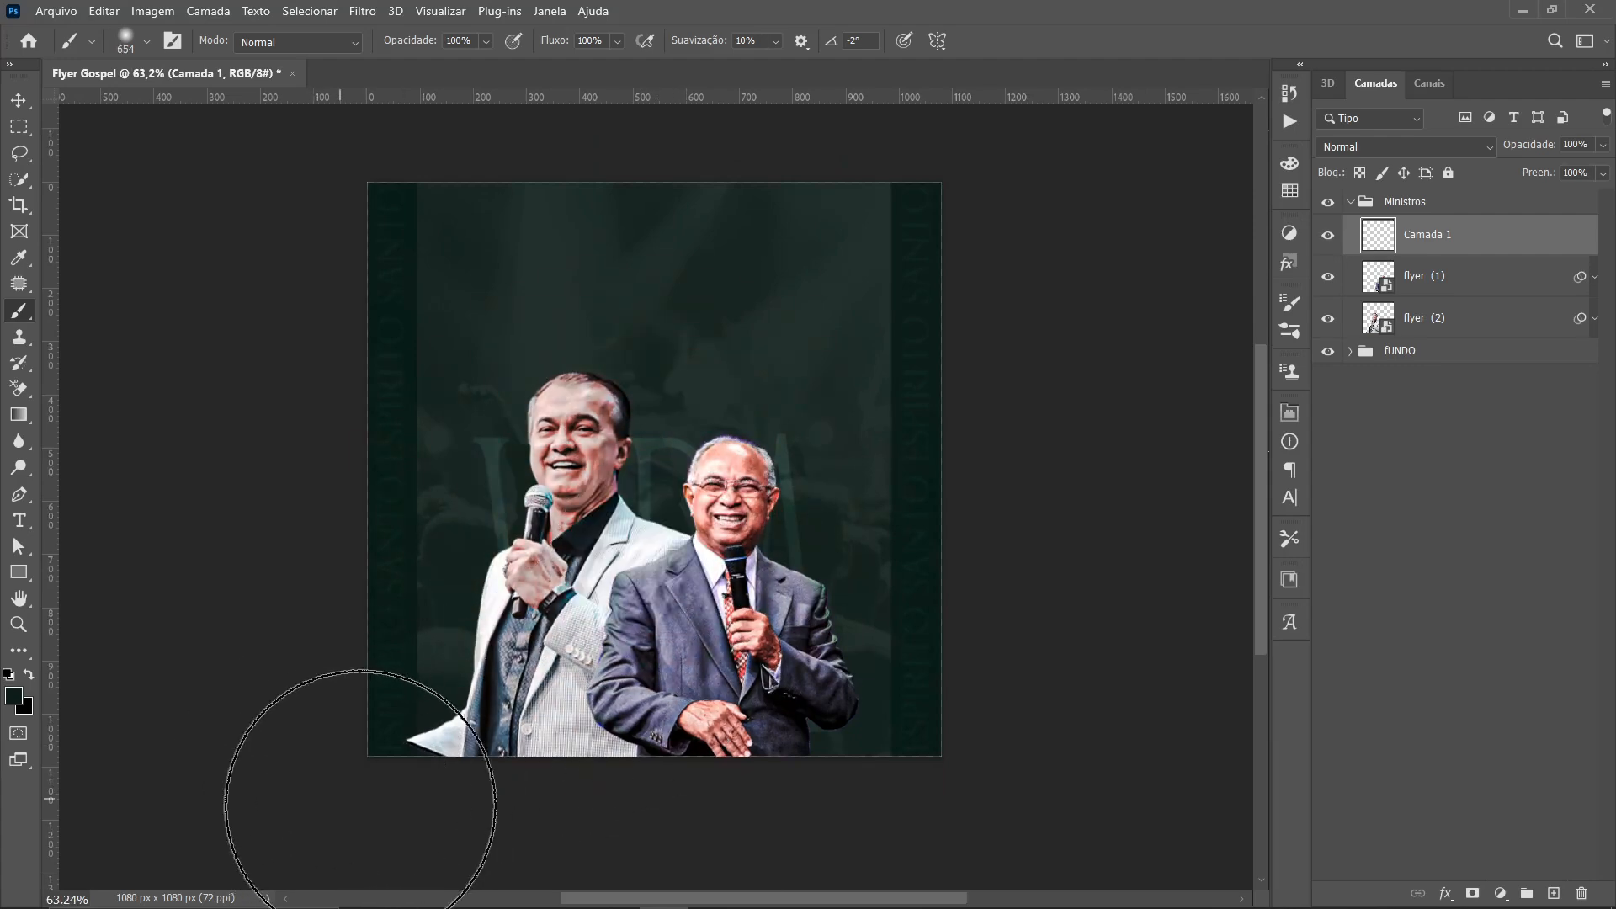
{"action": "left_click_drag", "start_coordinate": [415, 775], "coordinate": [723, 762]}
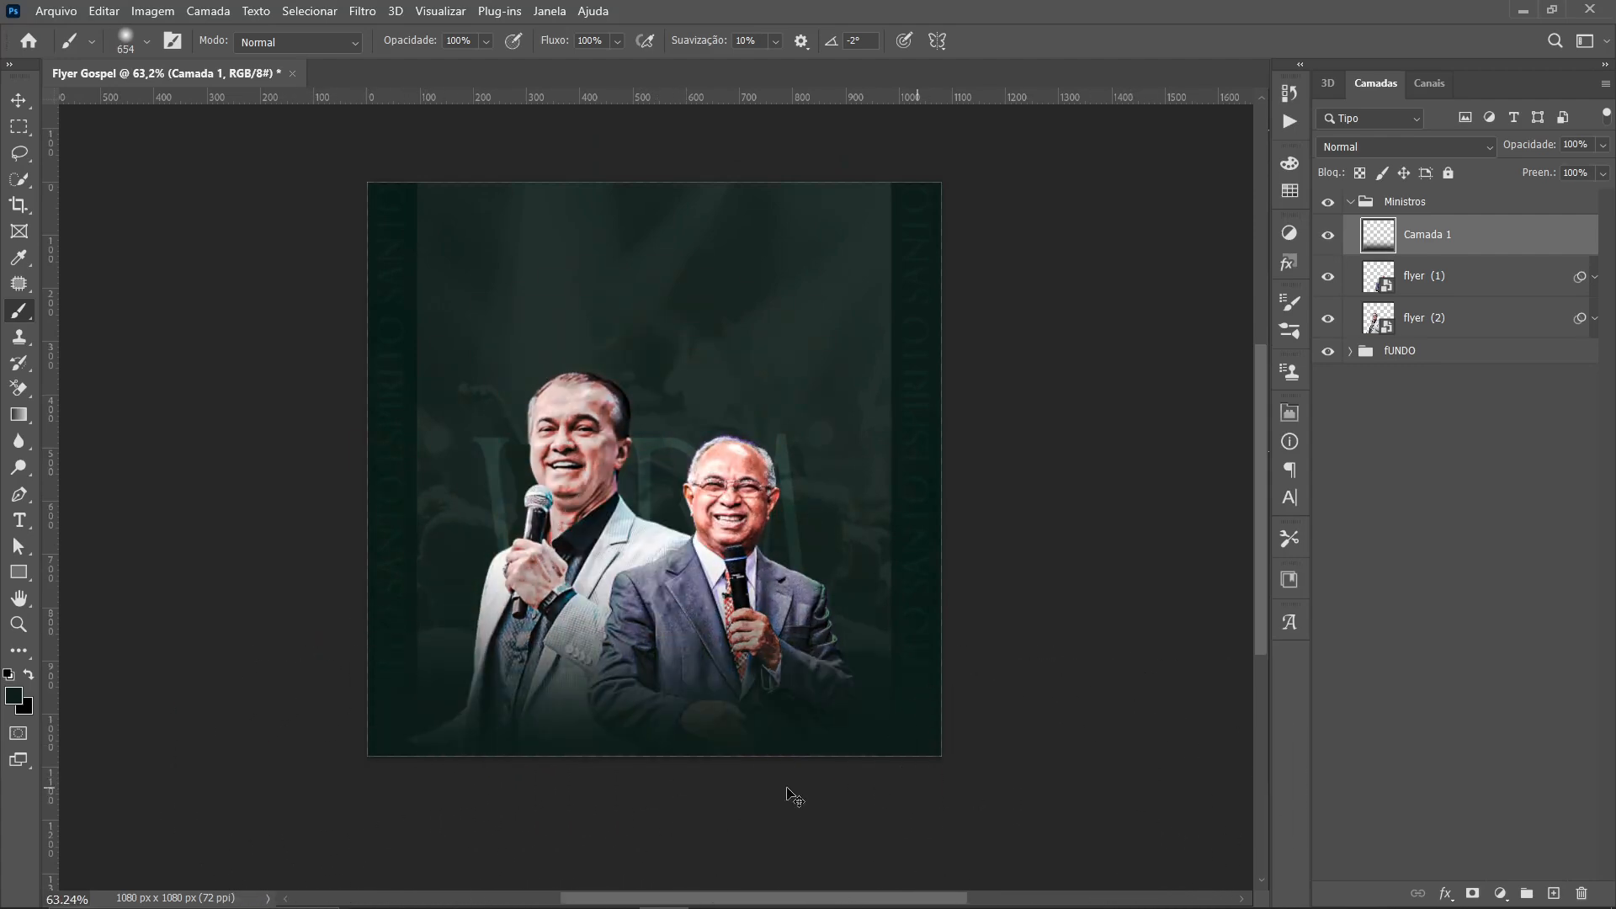
{"action": "key", "text": "ctrl+z"}
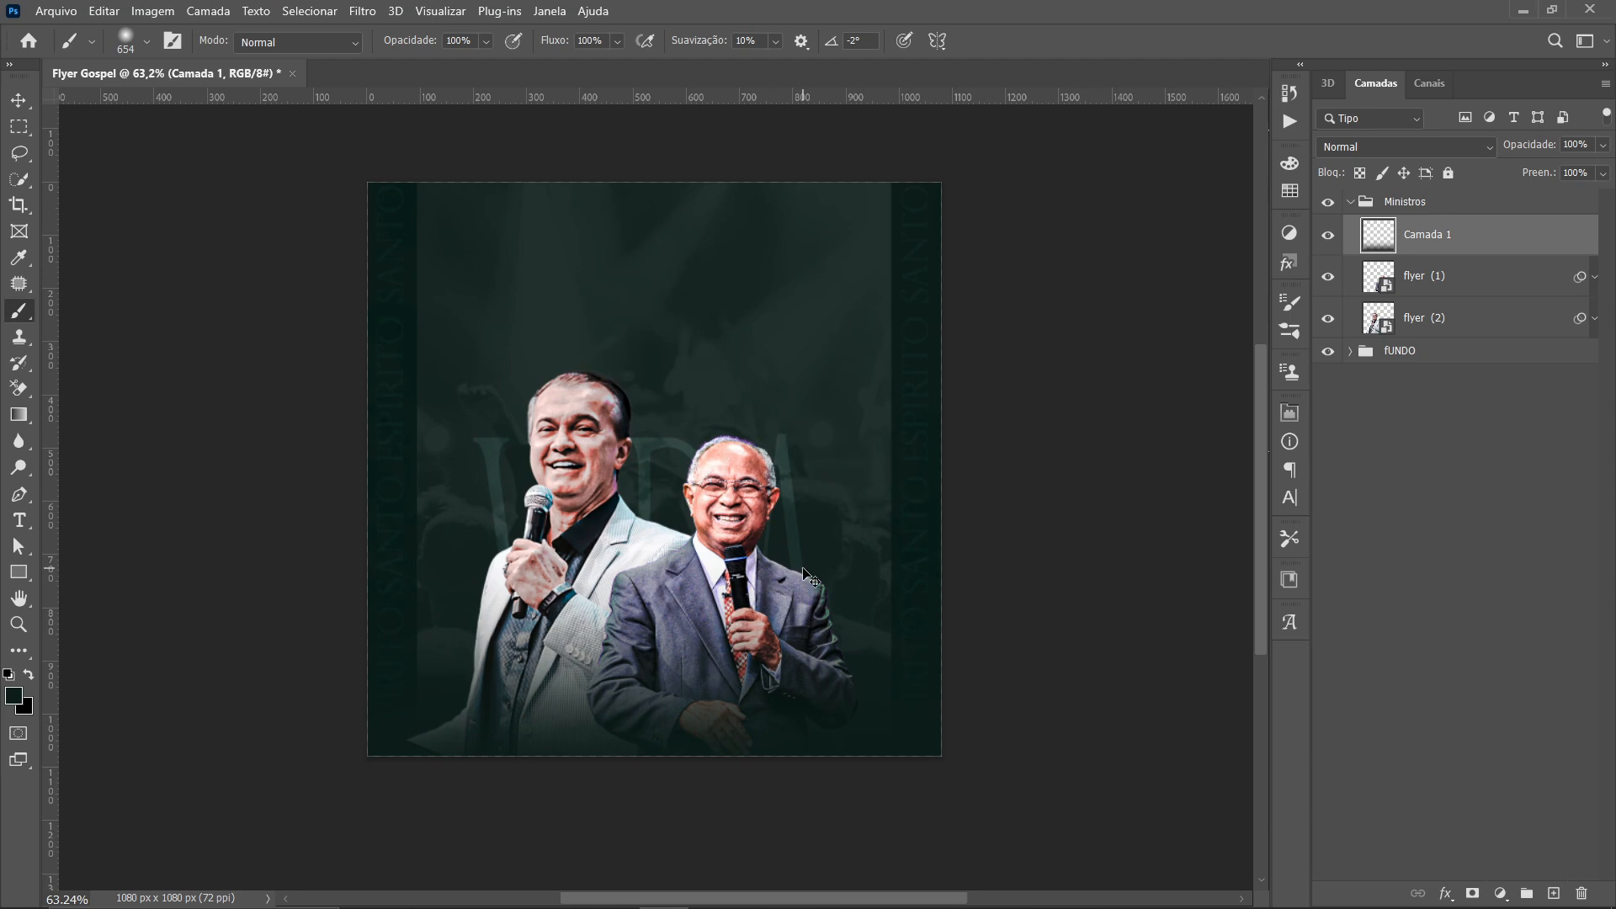
{"action": "scroll", "coordinate": [805, 559], "scroll_direction": "up", "scroll_amount": 2}
{"action": "left_click_drag", "start_coordinate": [533, 360], "coordinate": [318, 354]}
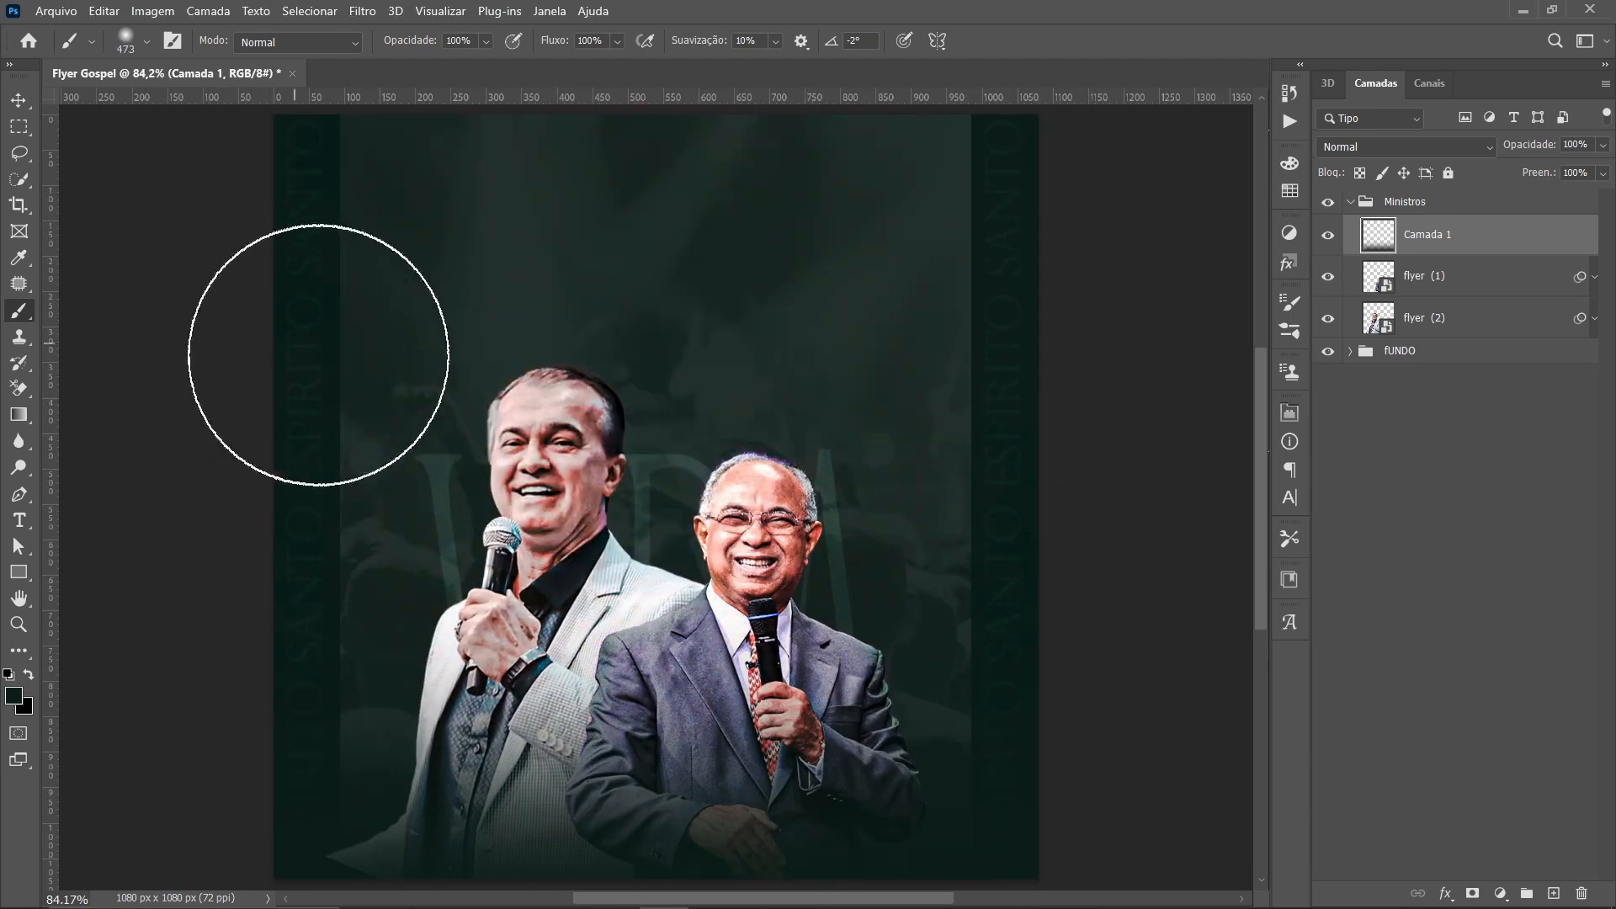
Collapse the Ministros group and leave no layer selected
{"action": "left_click", "coordinate": [17, 100]}
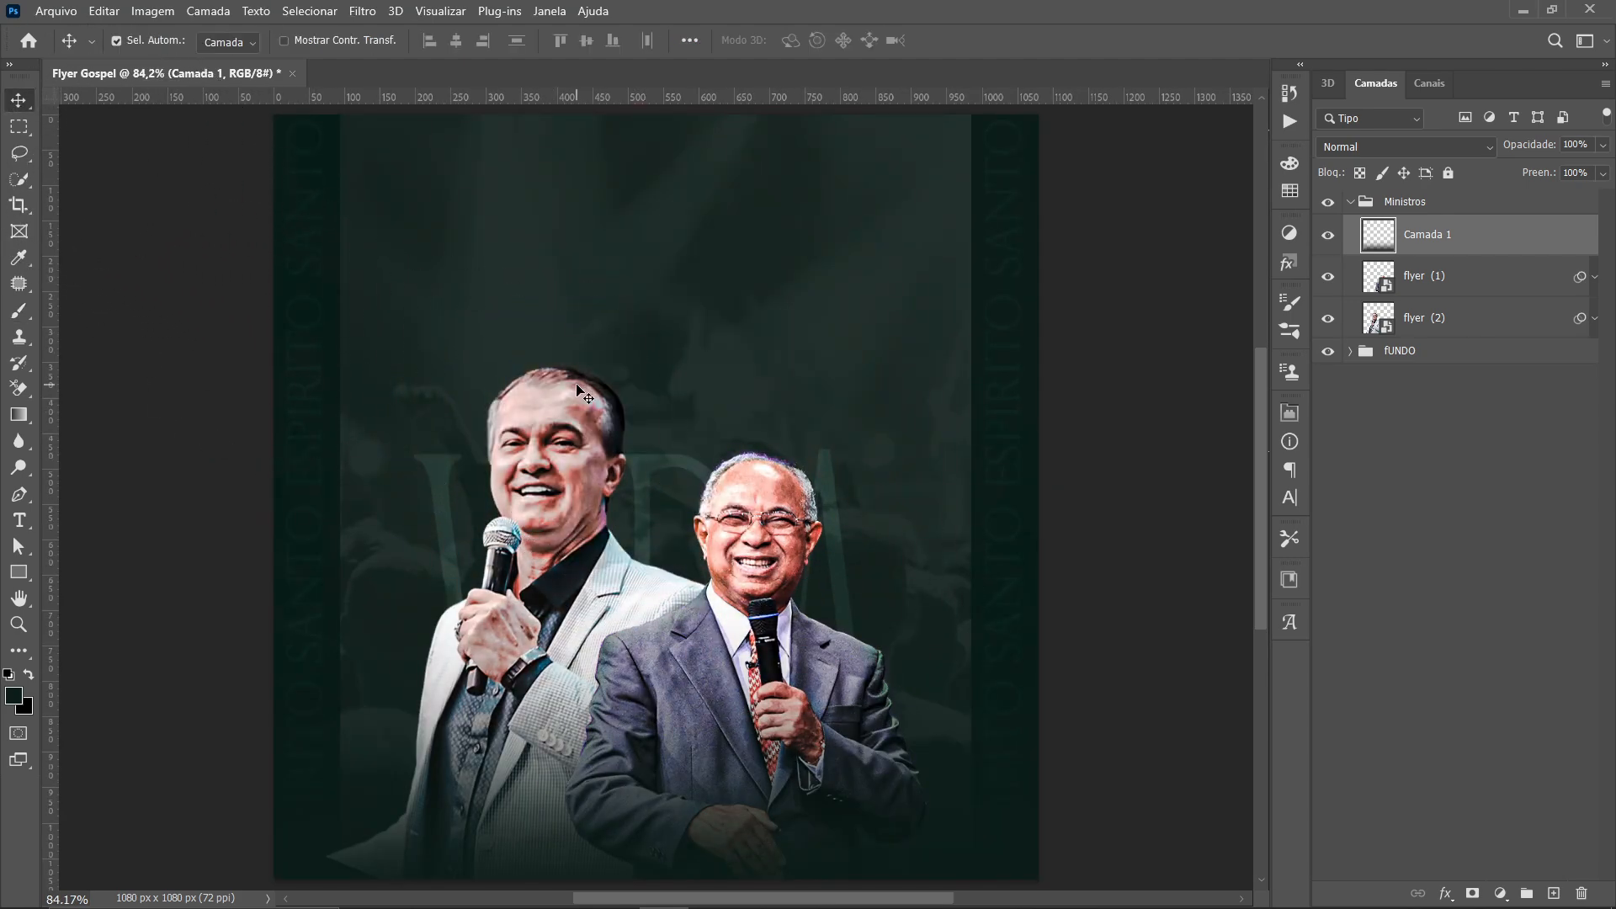
{"action": "left_click", "coordinate": [1116, 309]}
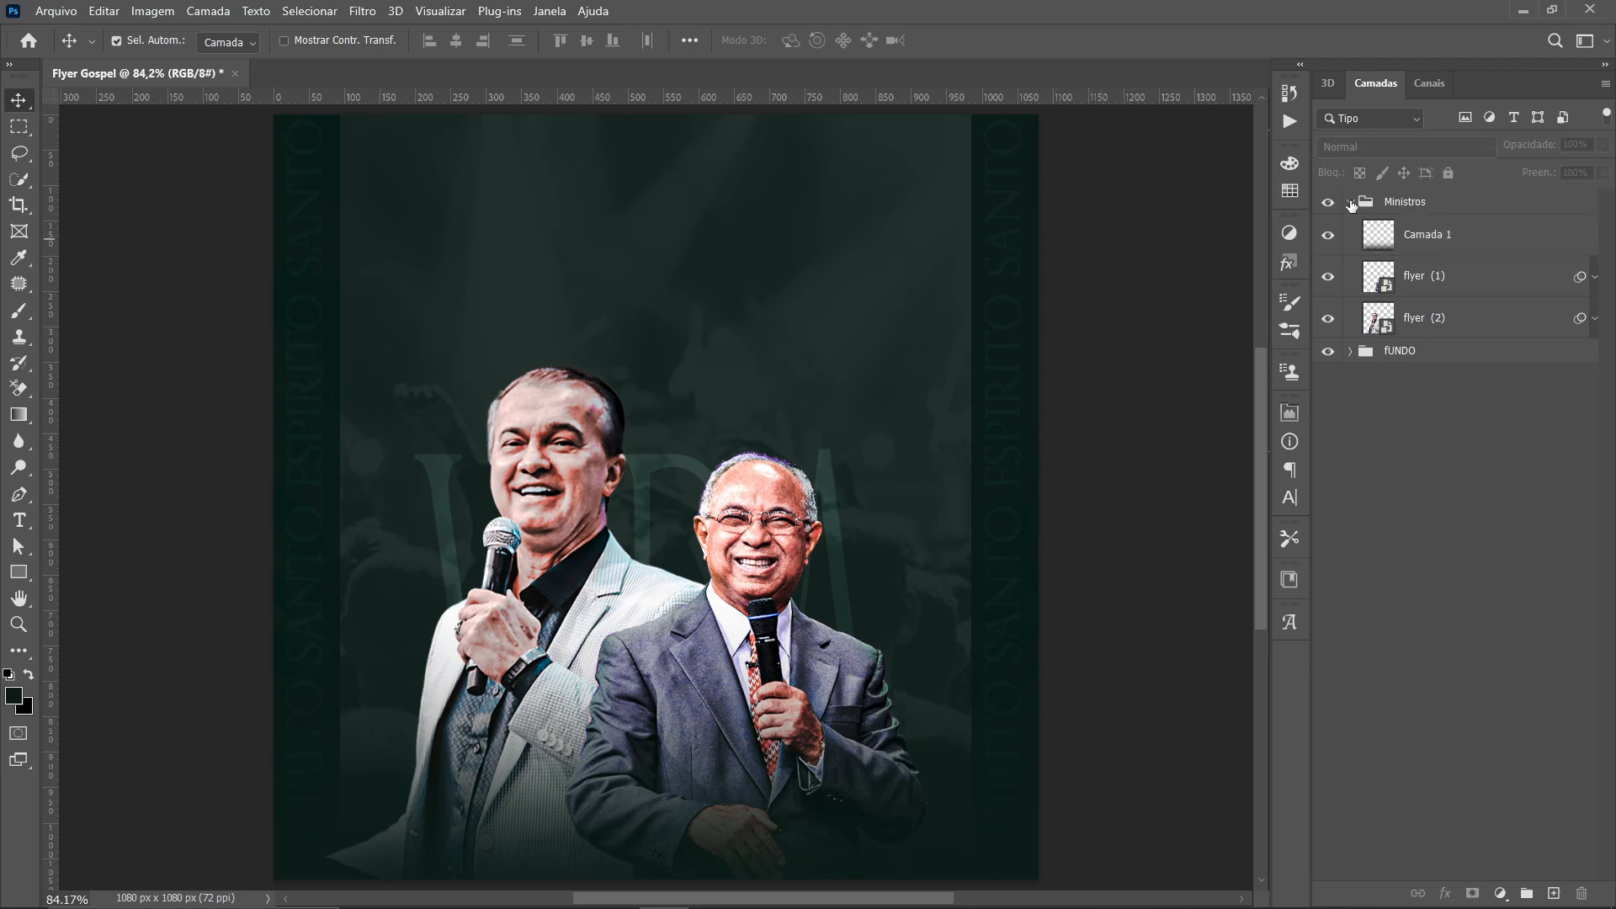
{"action": "left_click", "coordinate": [1350, 203]}
{"action": "left_click", "coordinate": [1410, 211]}
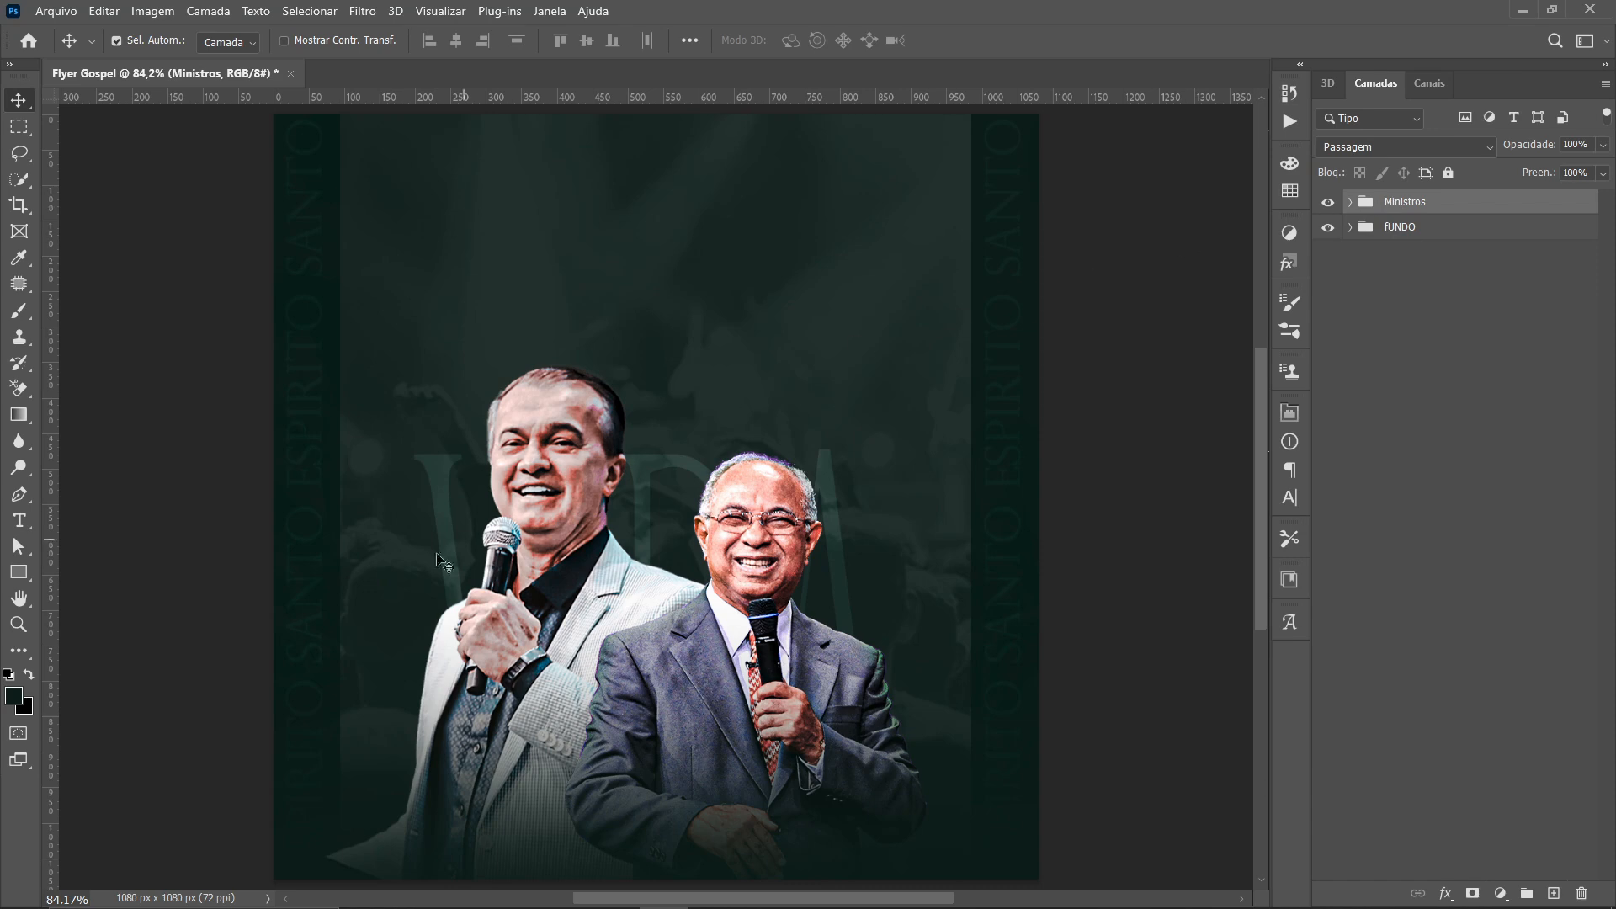
{"action": "left_click", "coordinate": [194, 665]}
Draw a horizontal rectangle about 597 x 67 px across the lower part of the two speakers
{"action": "left_click", "coordinate": [19, 574]}
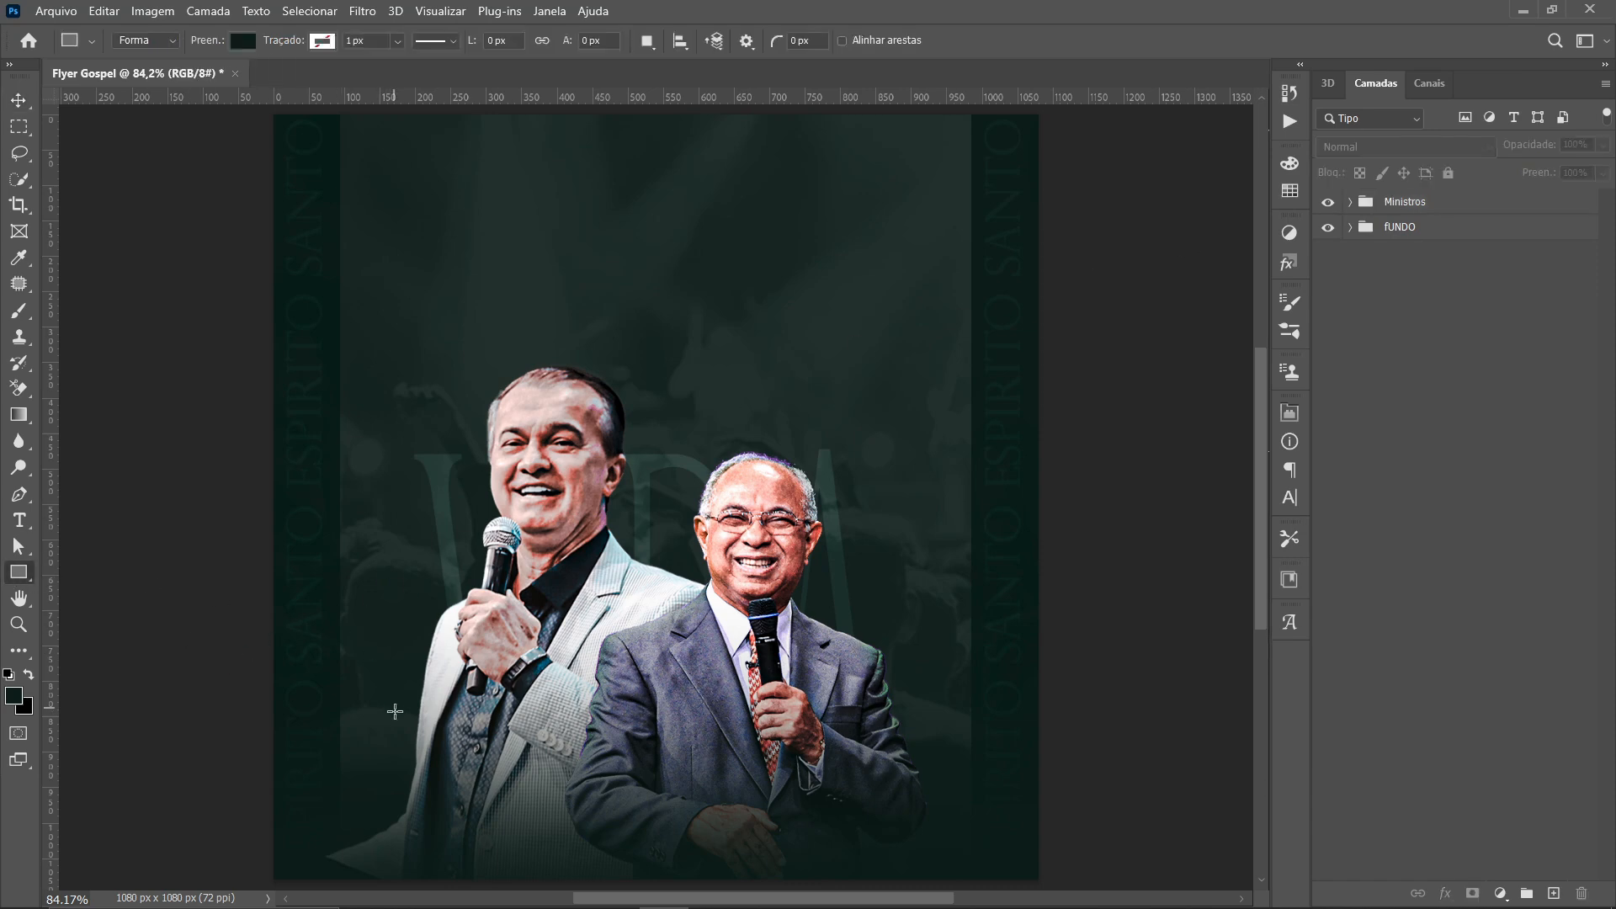
{"action": "left_click_drag", "start_coordinate": [376, 754], "coordinate": [799, 801]}
{"action": "left_click", "coordinate": [18, 99]}
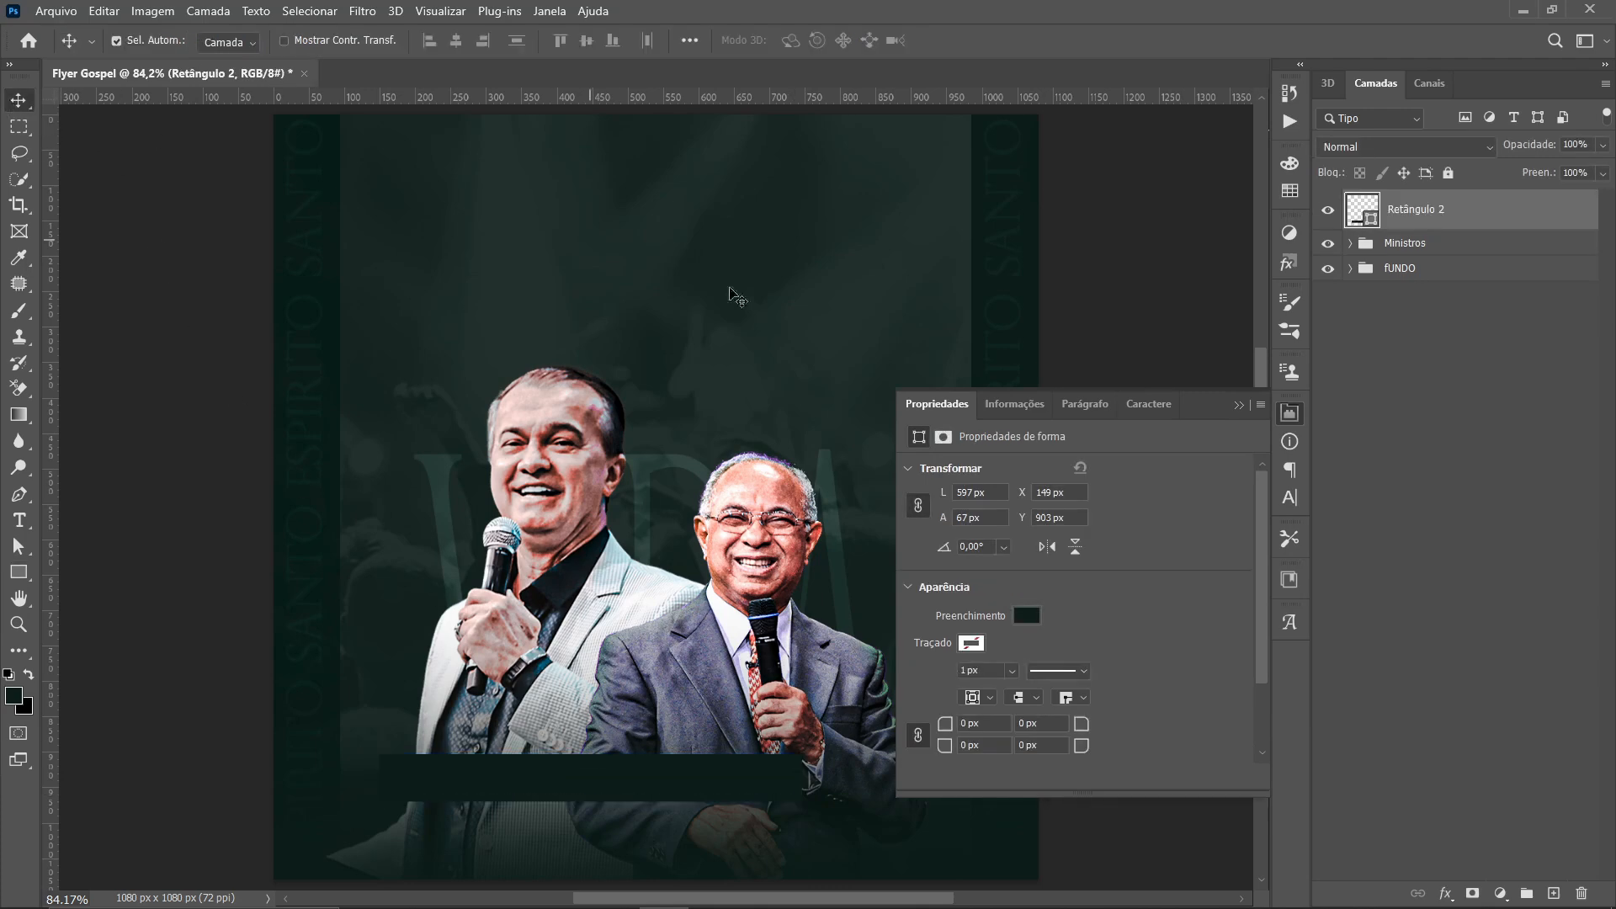
{"action": "left_click", "coordinate": [1295, 419]}
Set the rectangle's solid fill colour to orange #c06003
{"action": "double_click", "coordinate": [1370, 219]}
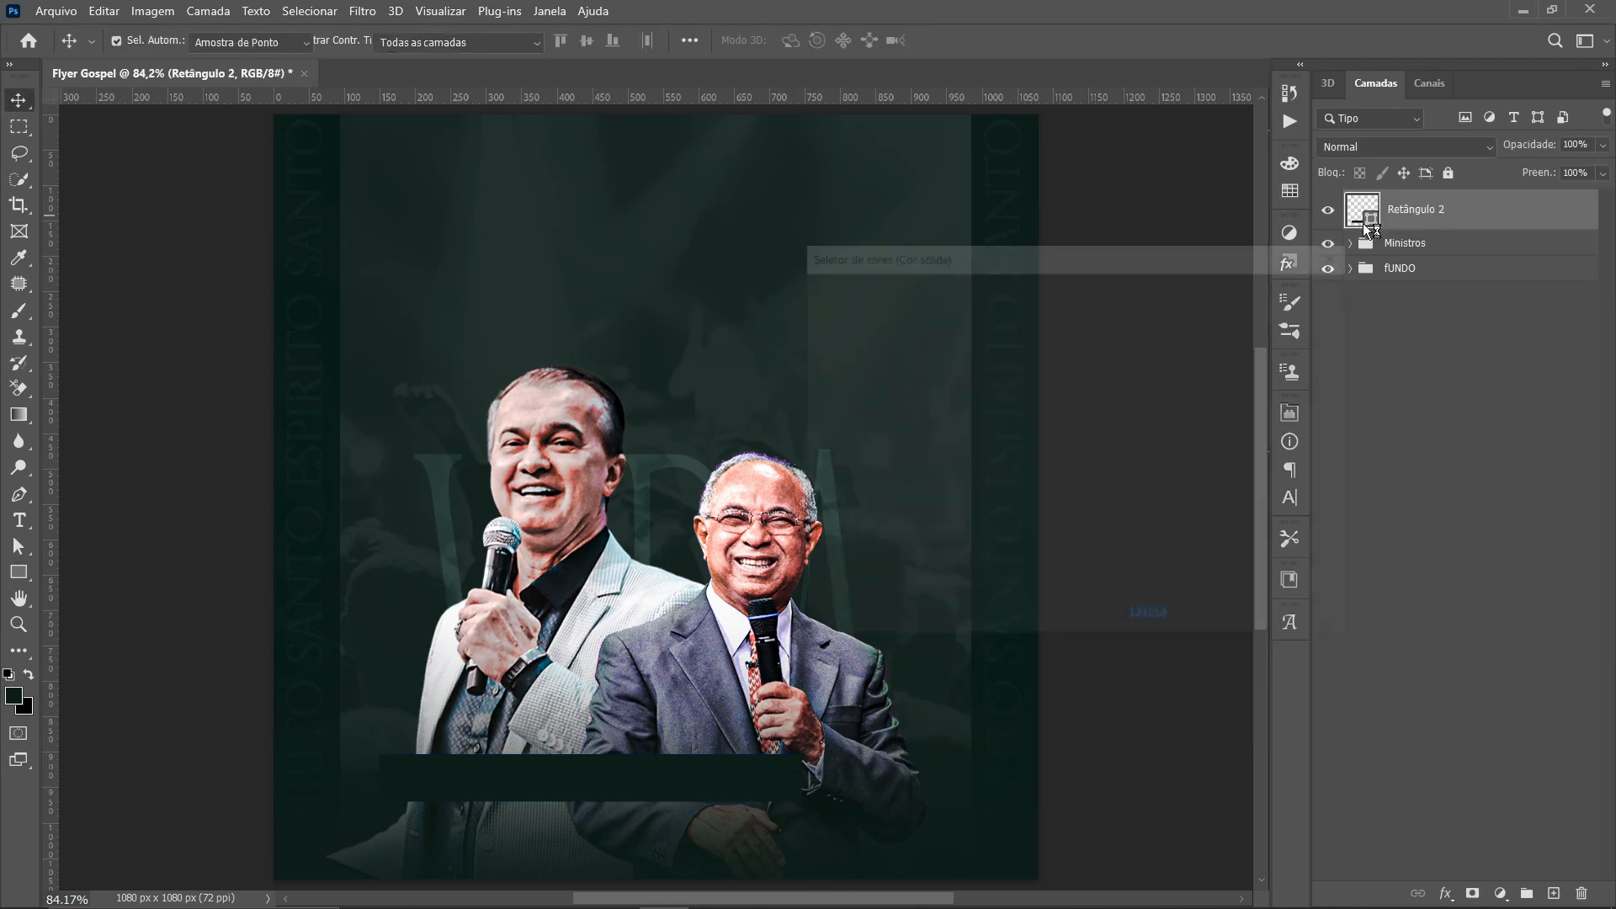
{"action": "left_click", "coordinate": [1086, 534]}
{"action": "left_click_drag", "start_coordinate": [1006, 501], "coordinate": [1061, 359]}
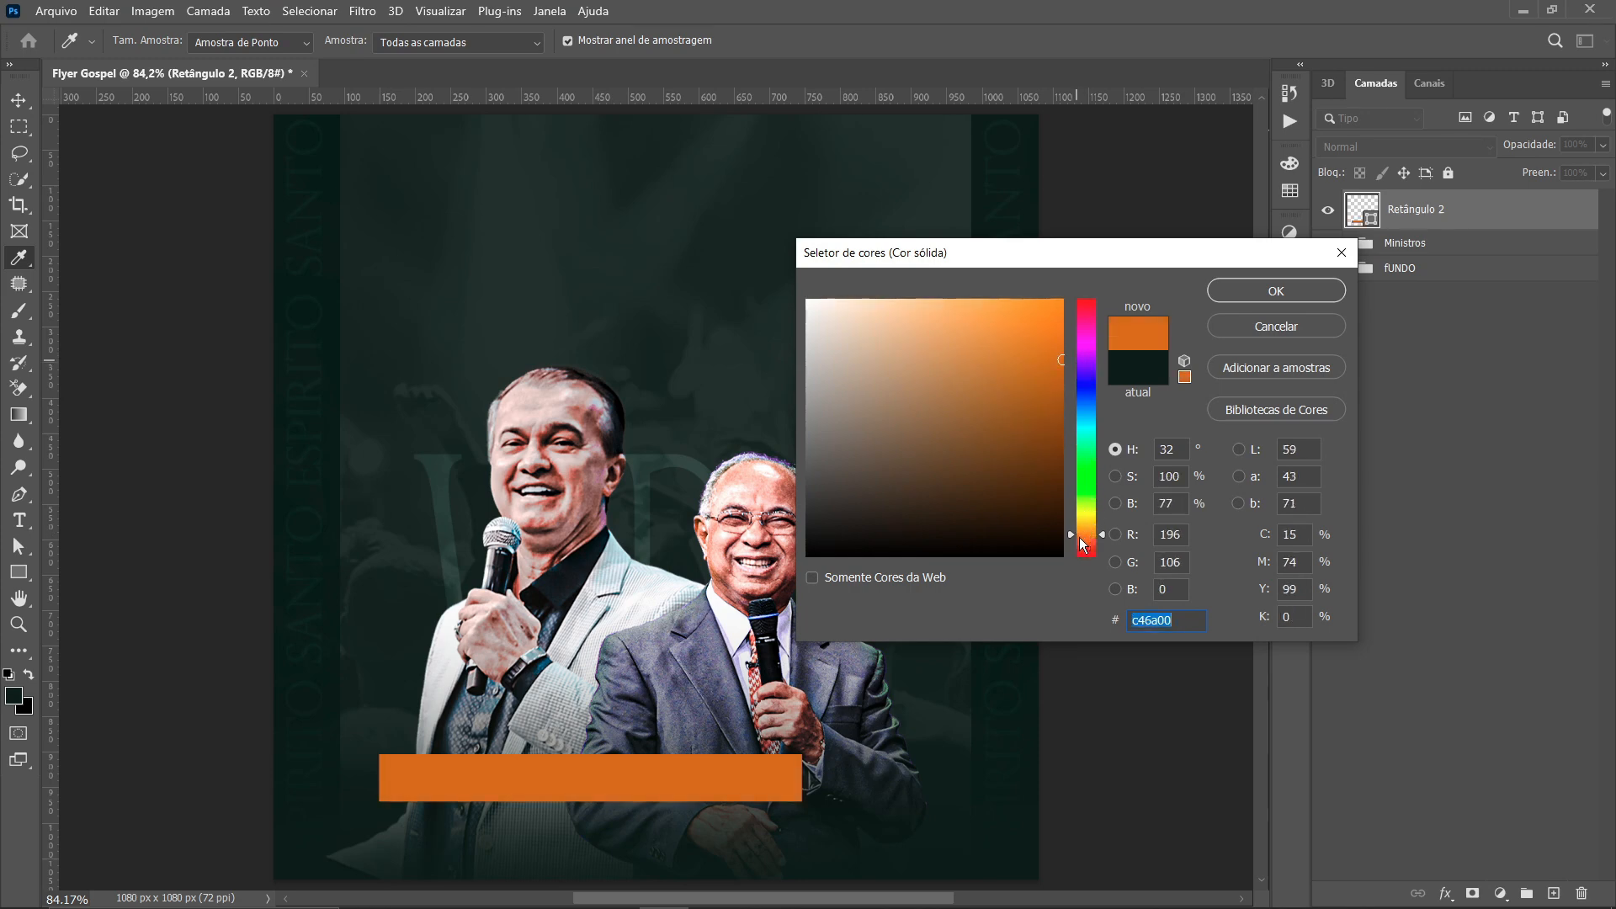
{"action": "left_click", "coordinate": [1024, 393]}
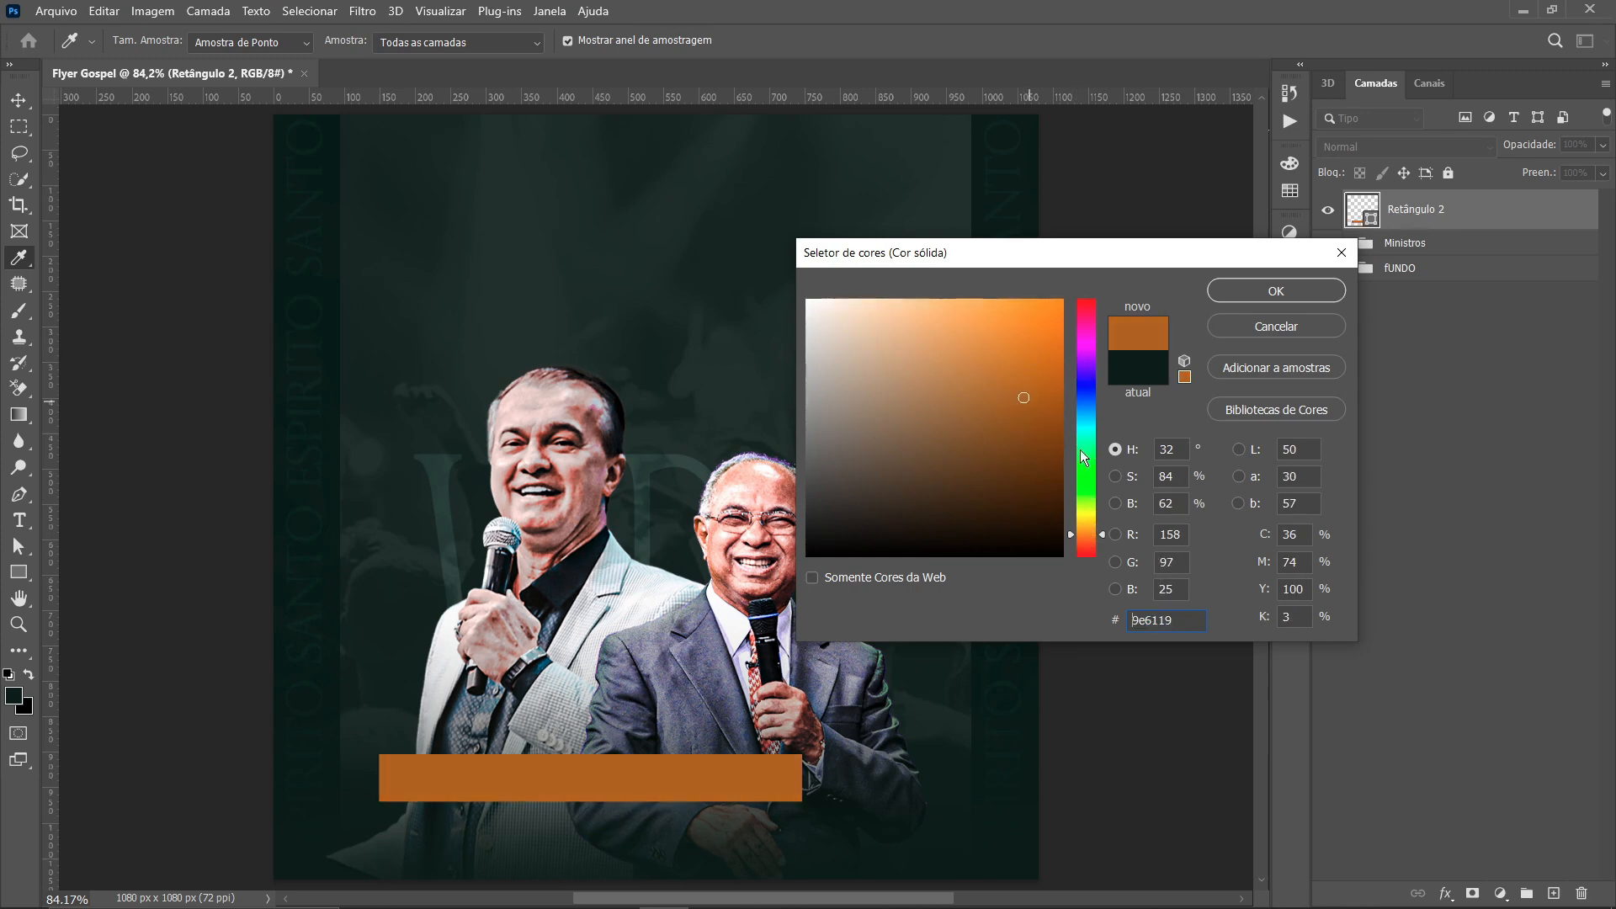
{"action": "left_click", "coordinate": [1059, 362]}
{"action": "left_click", "coordinate": [1085, 542]}
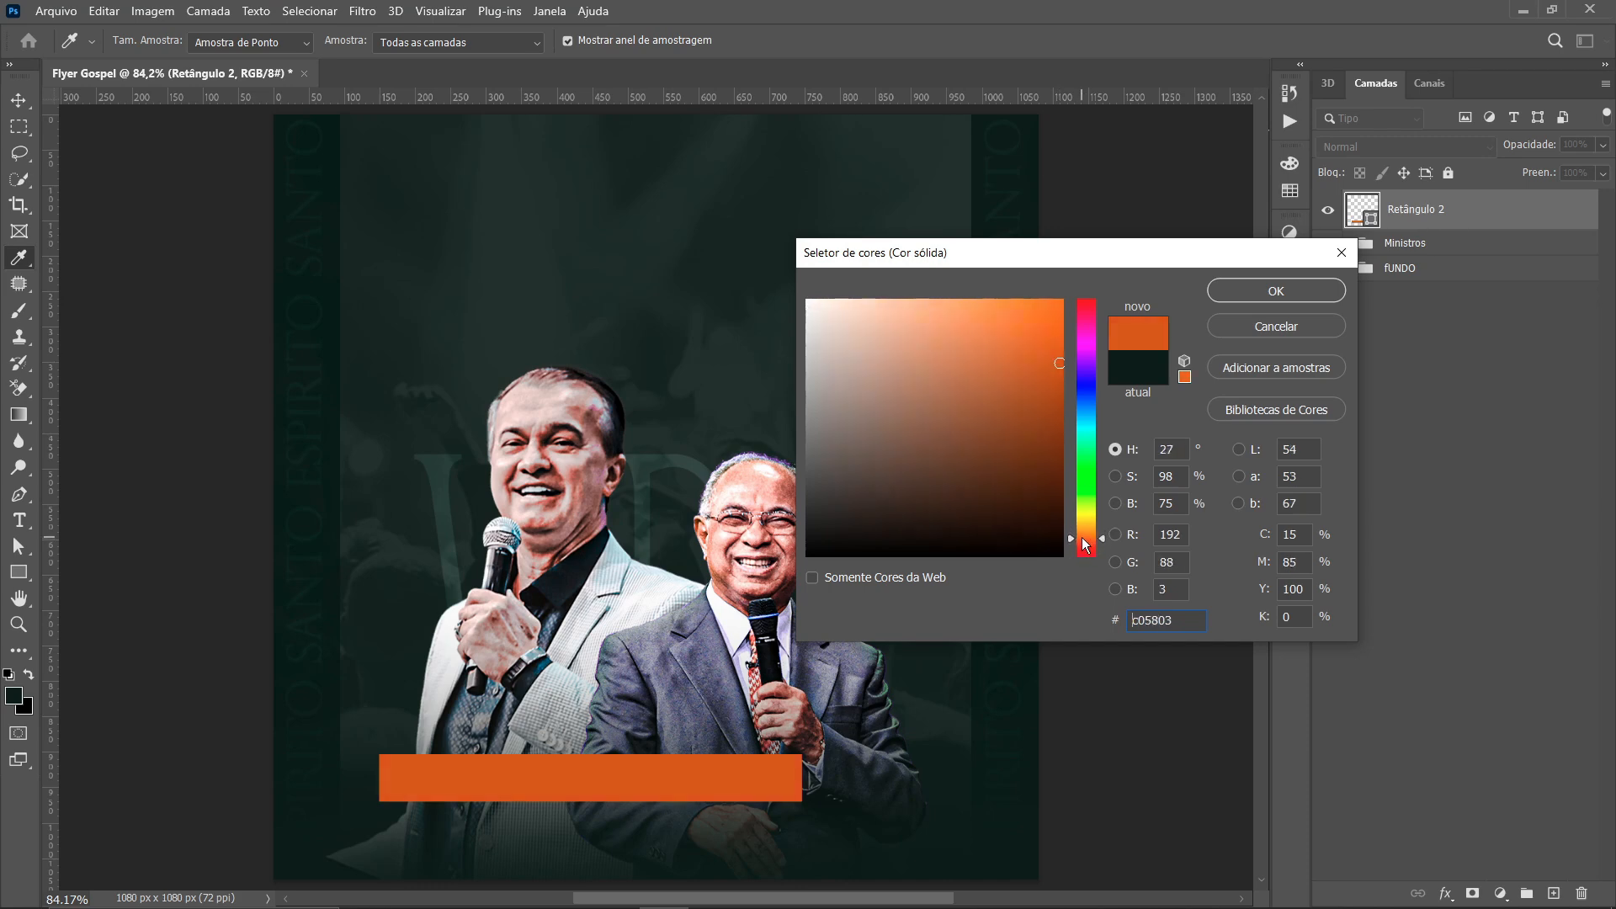
{"action": "left_click_drag", "start_coordinate": [1085, 544], "coordinate": [1087, 535]}
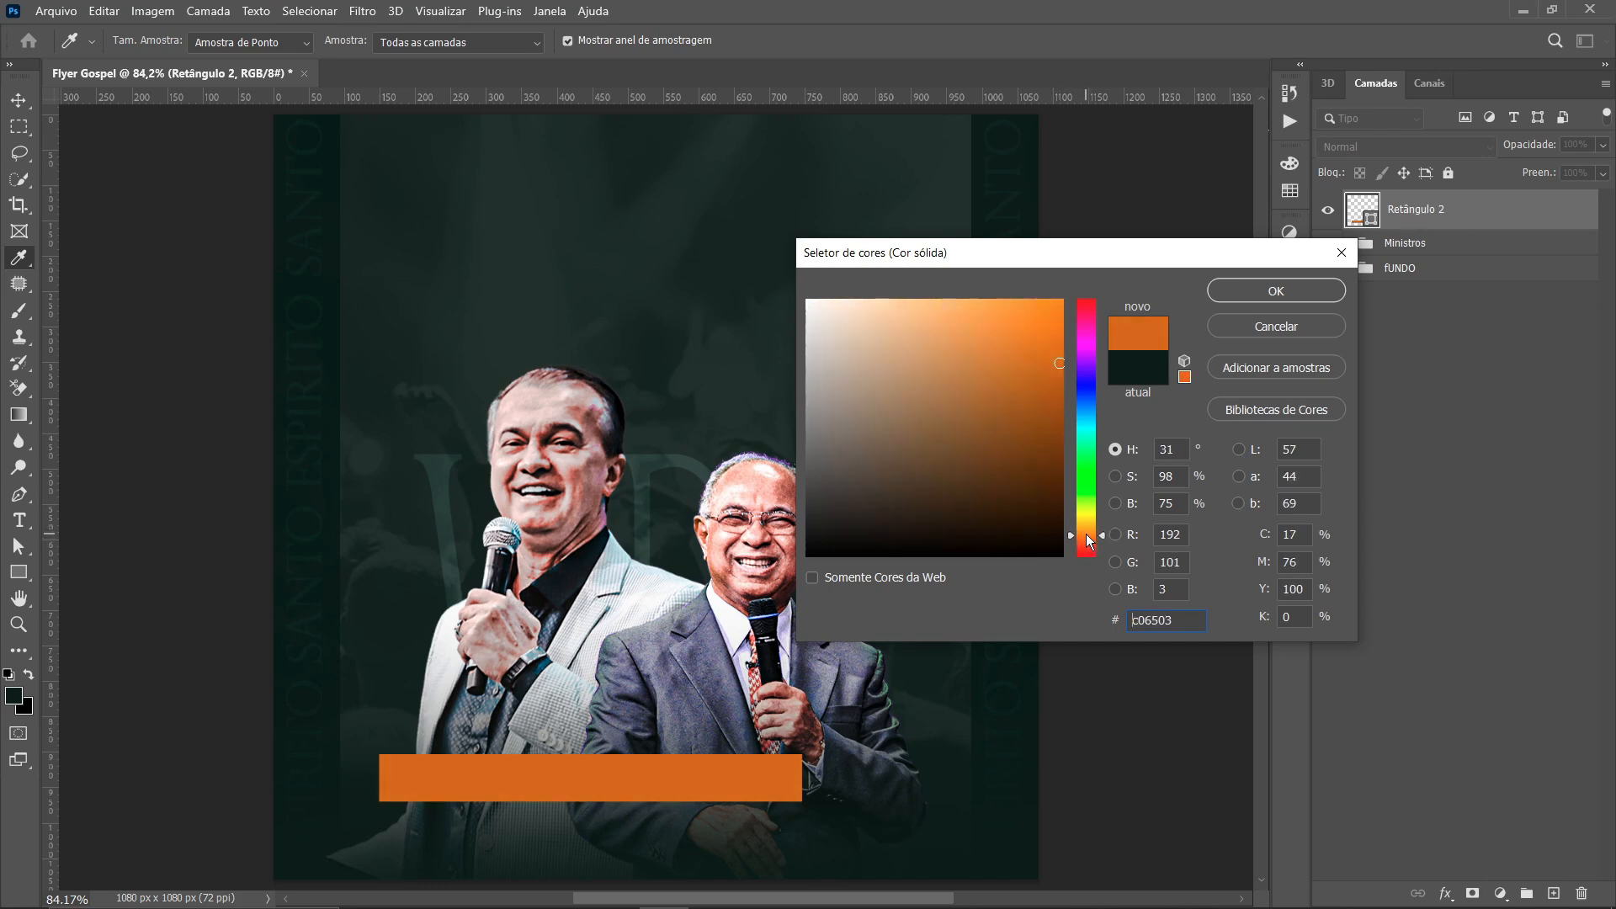
{"action": "left_click", "coordinate": [1233, 291]}
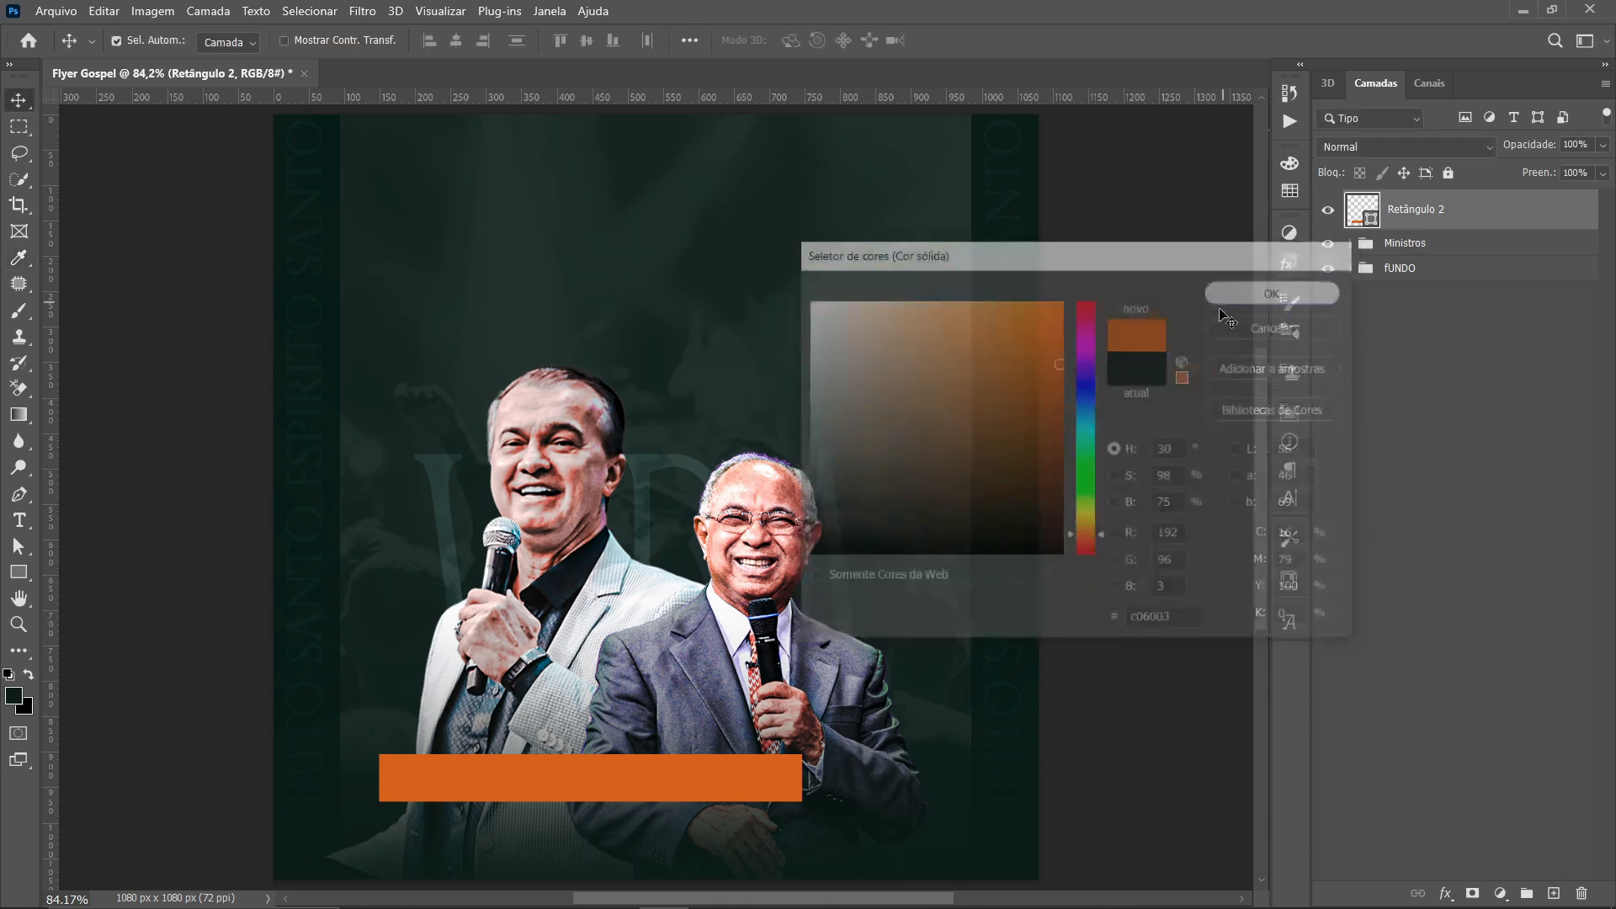
Move the rectangle to the horizontal centre of the canvas and leave no layer selected
{"action": "left_click_drag", "start_coordinate": [672, 767], "coordinate": [719, 770]}
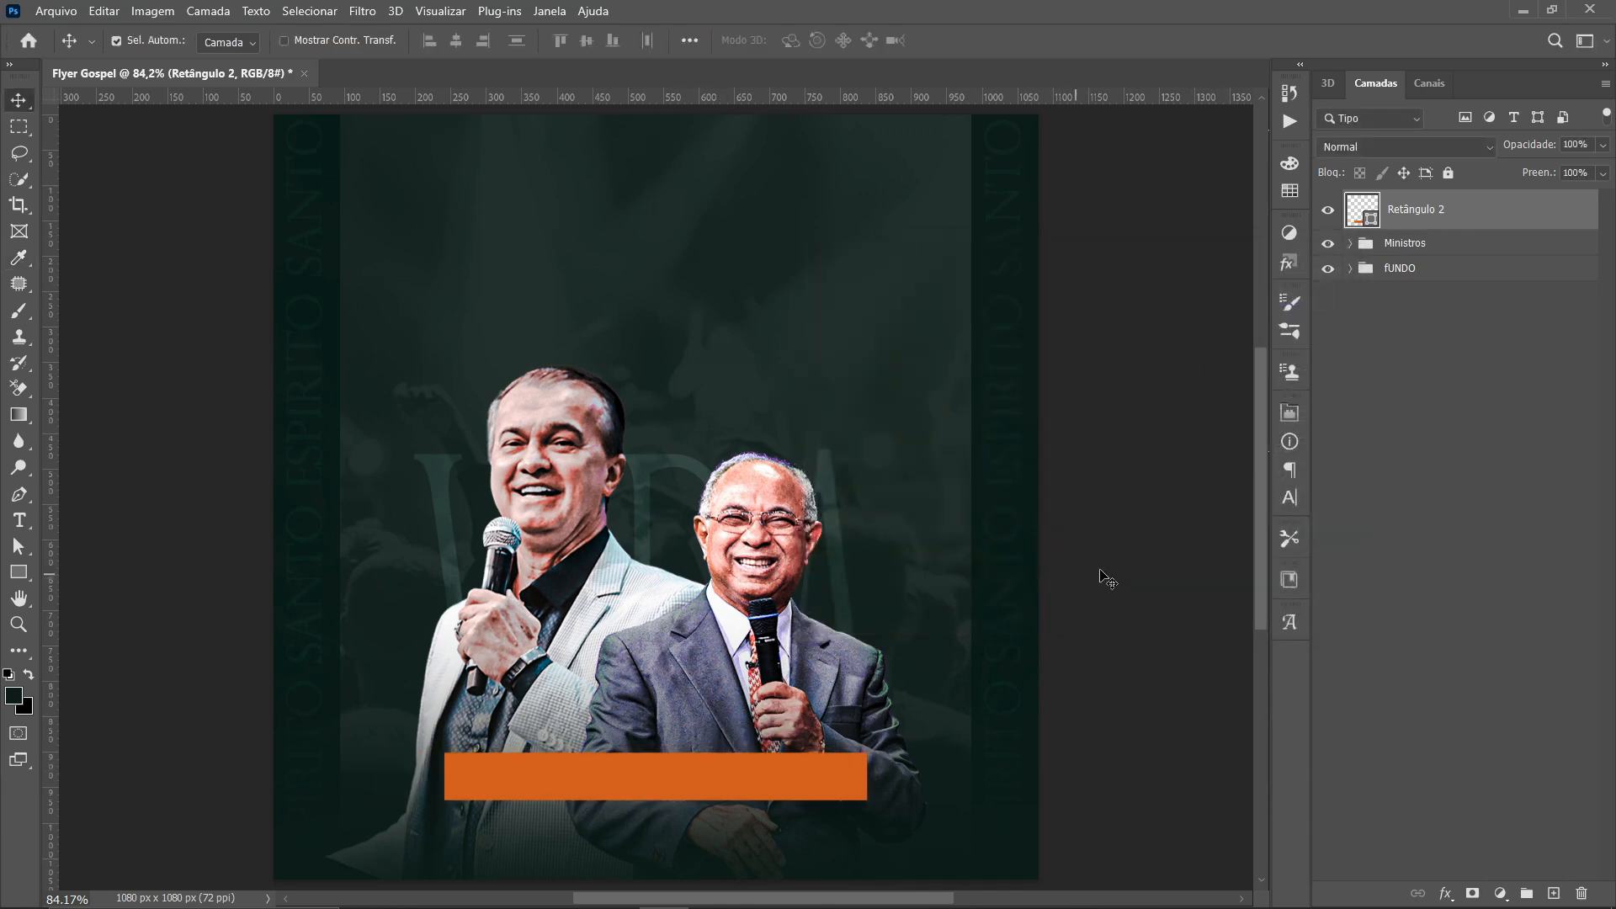
{"action": "left_click", "coordinate": [1123, 560]}
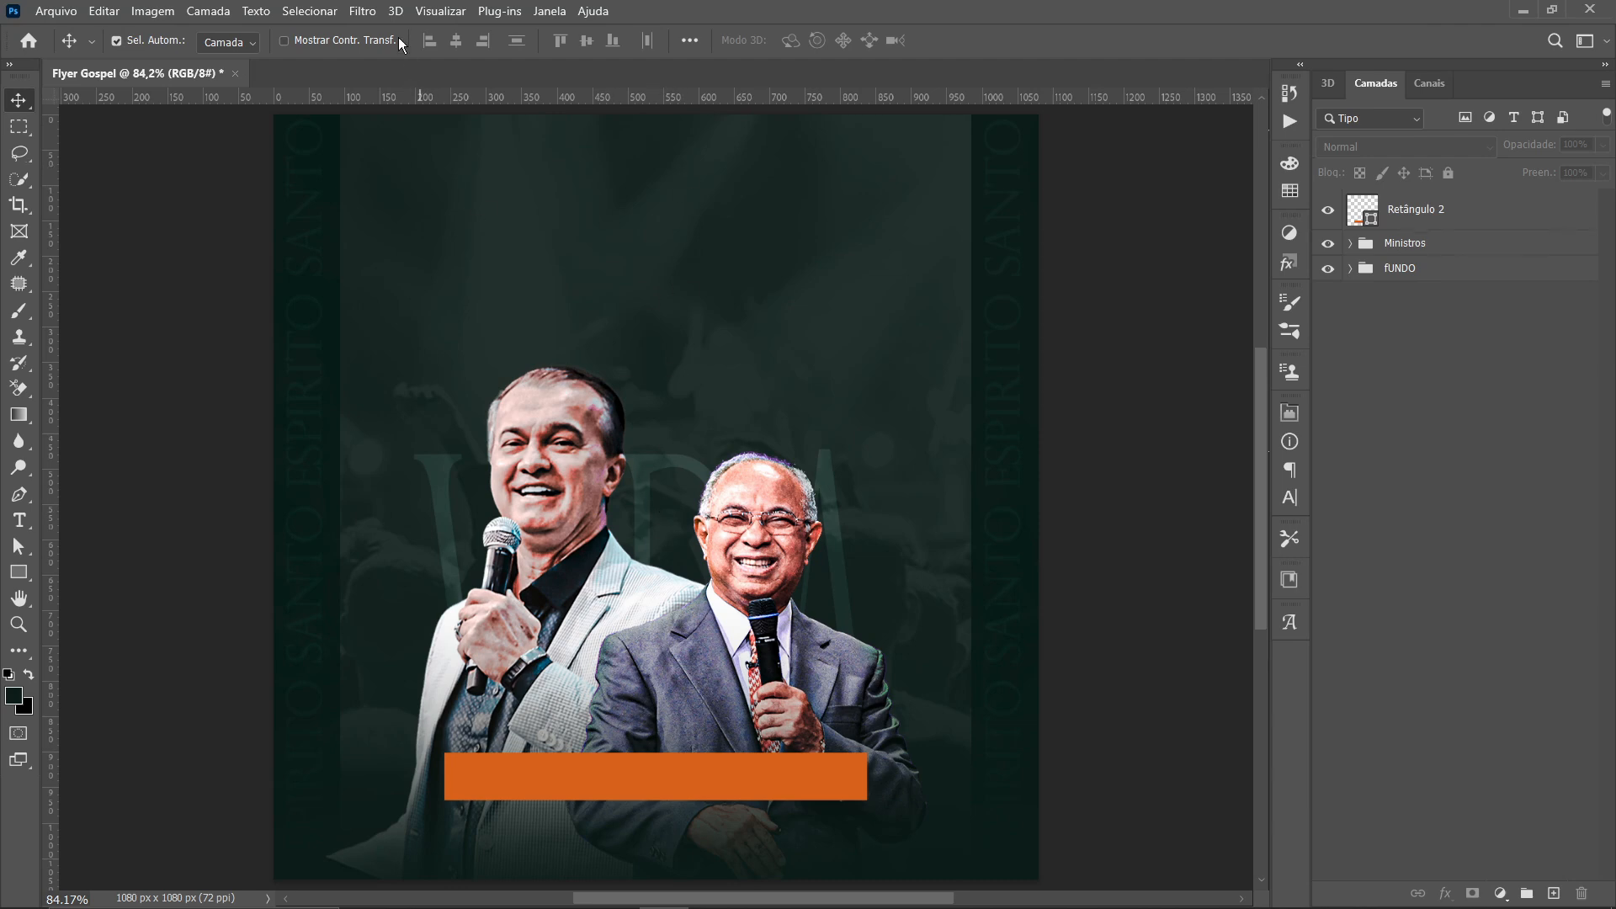
Create a cyan guide layout with 2 columns, 1 row and 122 px margins on all sides
{"action": "left_click", "coordinate": [441, 14]}
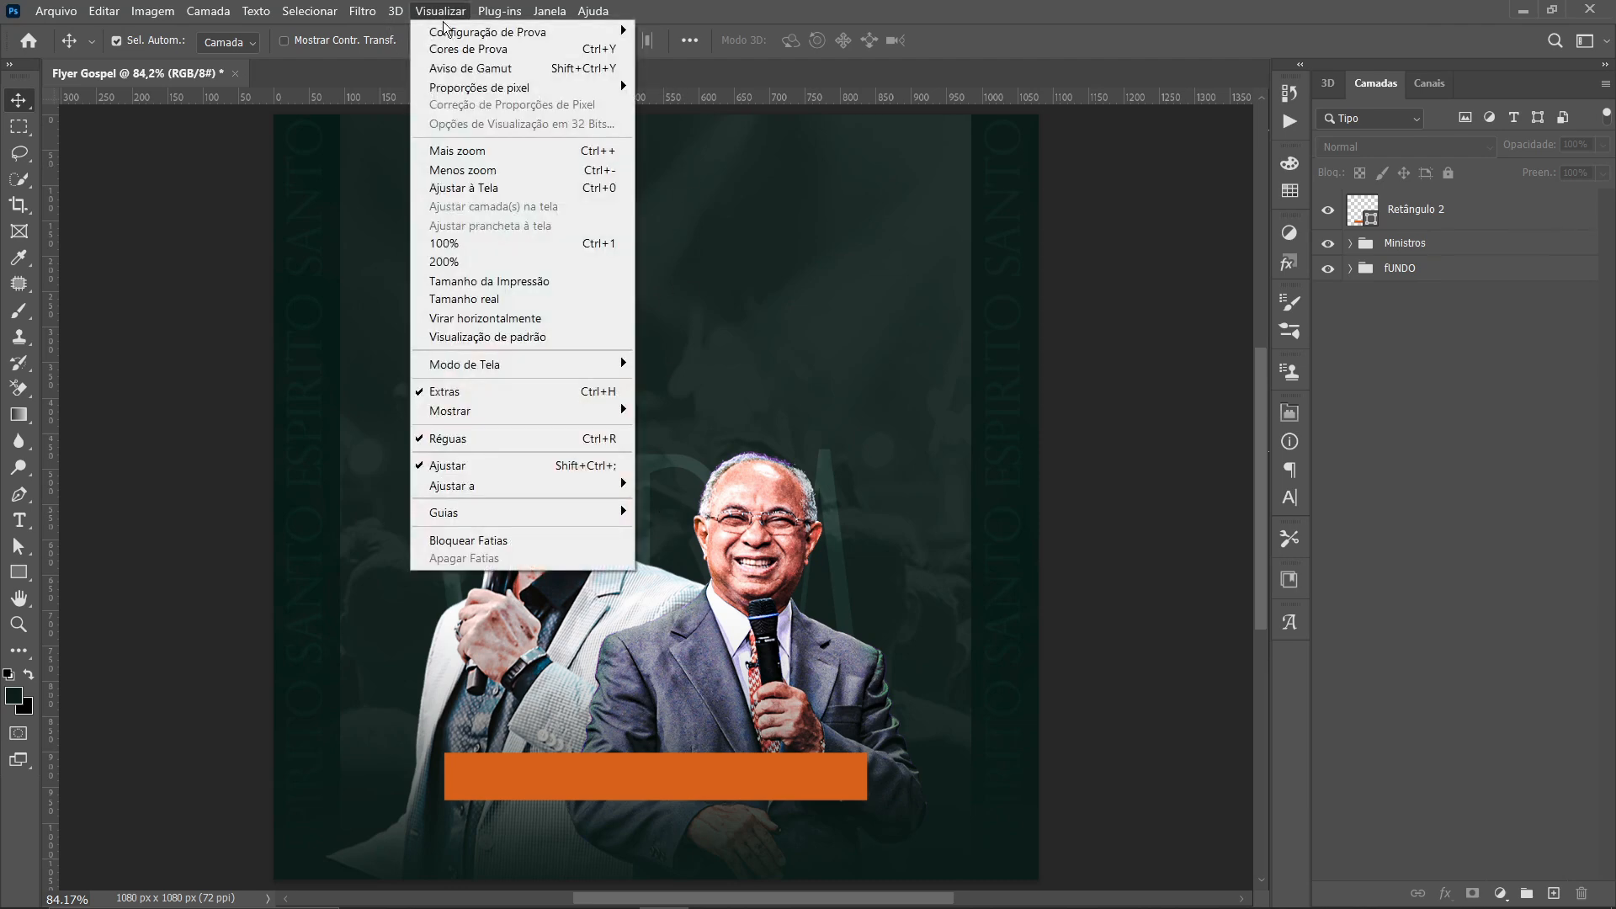
{"action": "mouse_move", "coordinate": [493, 515]}
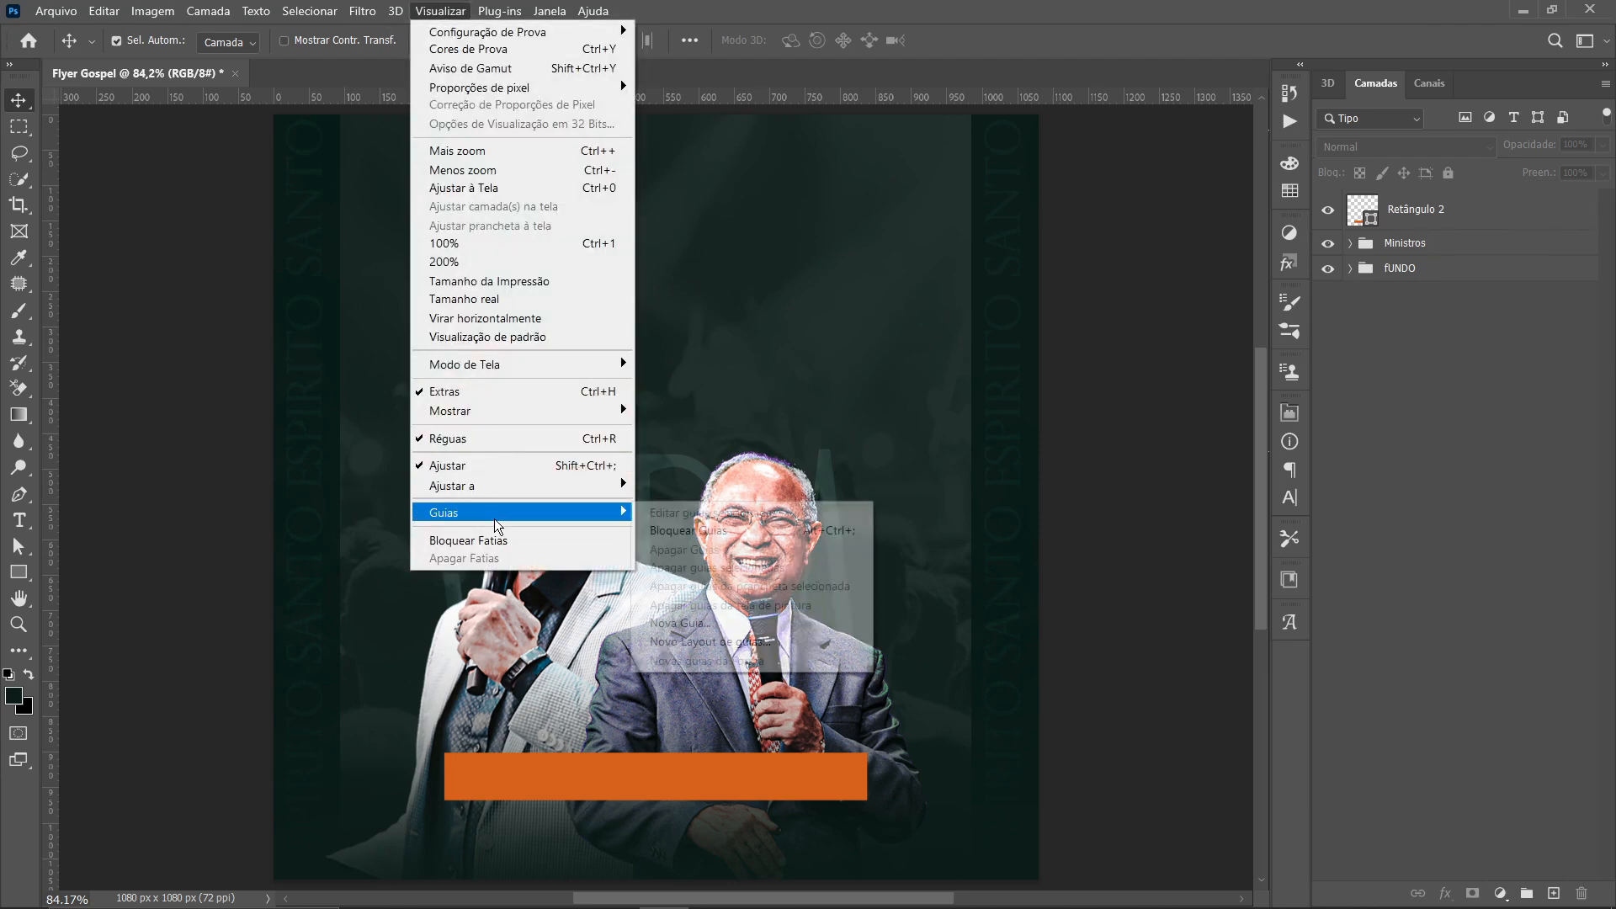
{"action": "left_click", "coordinate": [686, 642]}
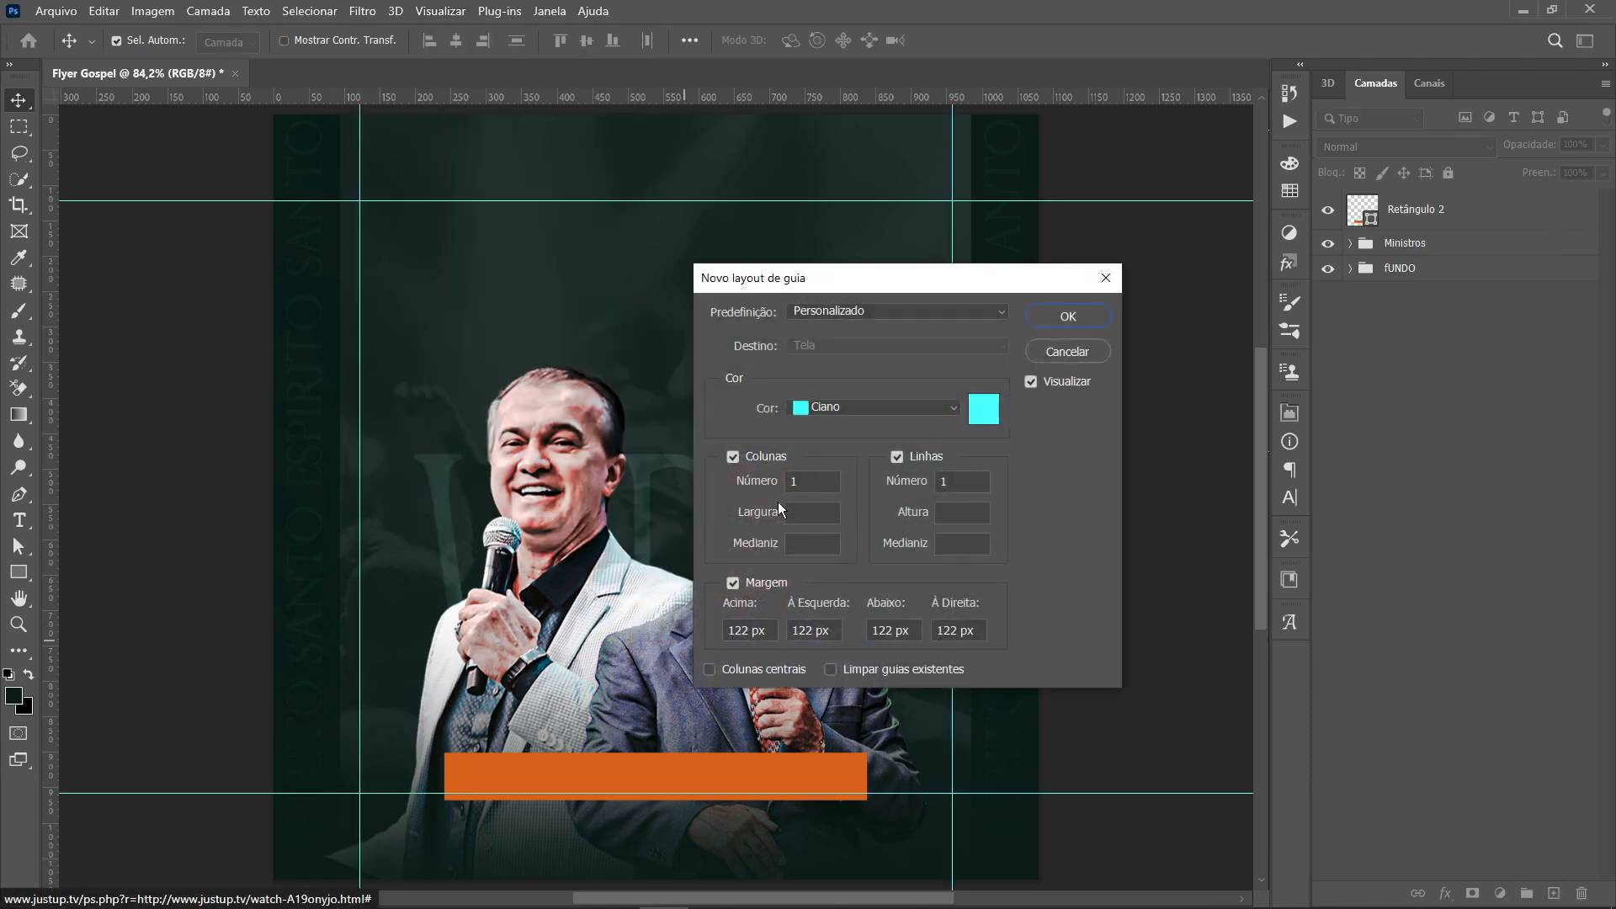
{"action": "scroll", "coordinate": [805, 485], "scroll_direction": "up", "scroll_amount": 1}
{"action": "scroll", "coordinate": [804, 485], "scroll_direction": "down", "scroll_amount": 1}
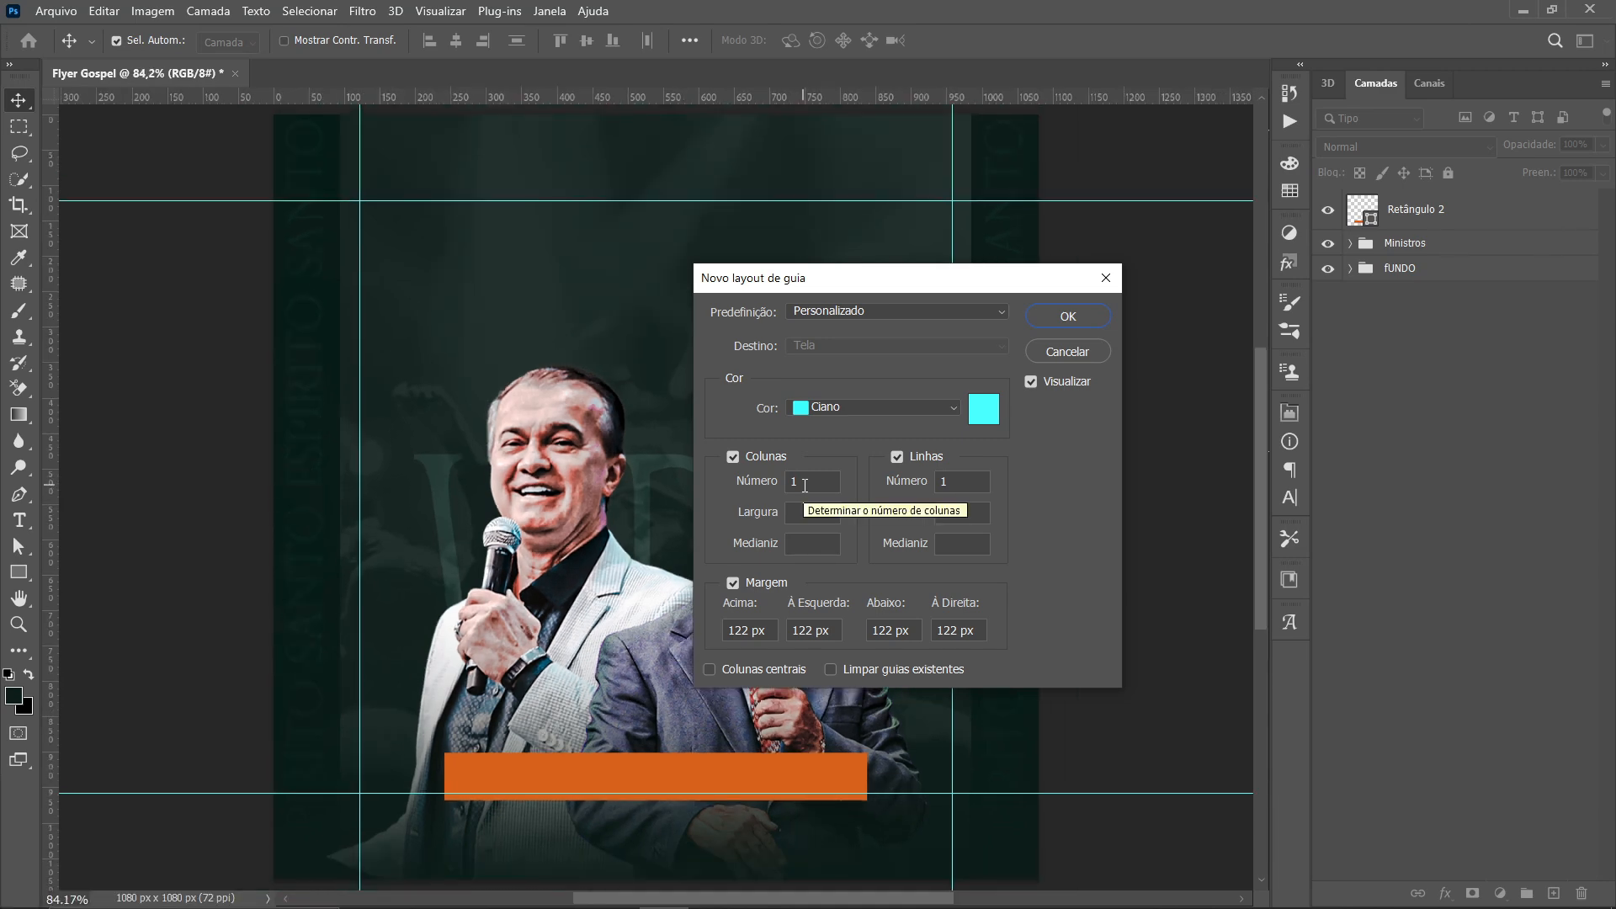
{"action": "left_click", "coordinate": [805, 482]}
{"action": "scroll", "coordinate": [805, 482], "scroll_direction": "up", "scroll_amount": 1}
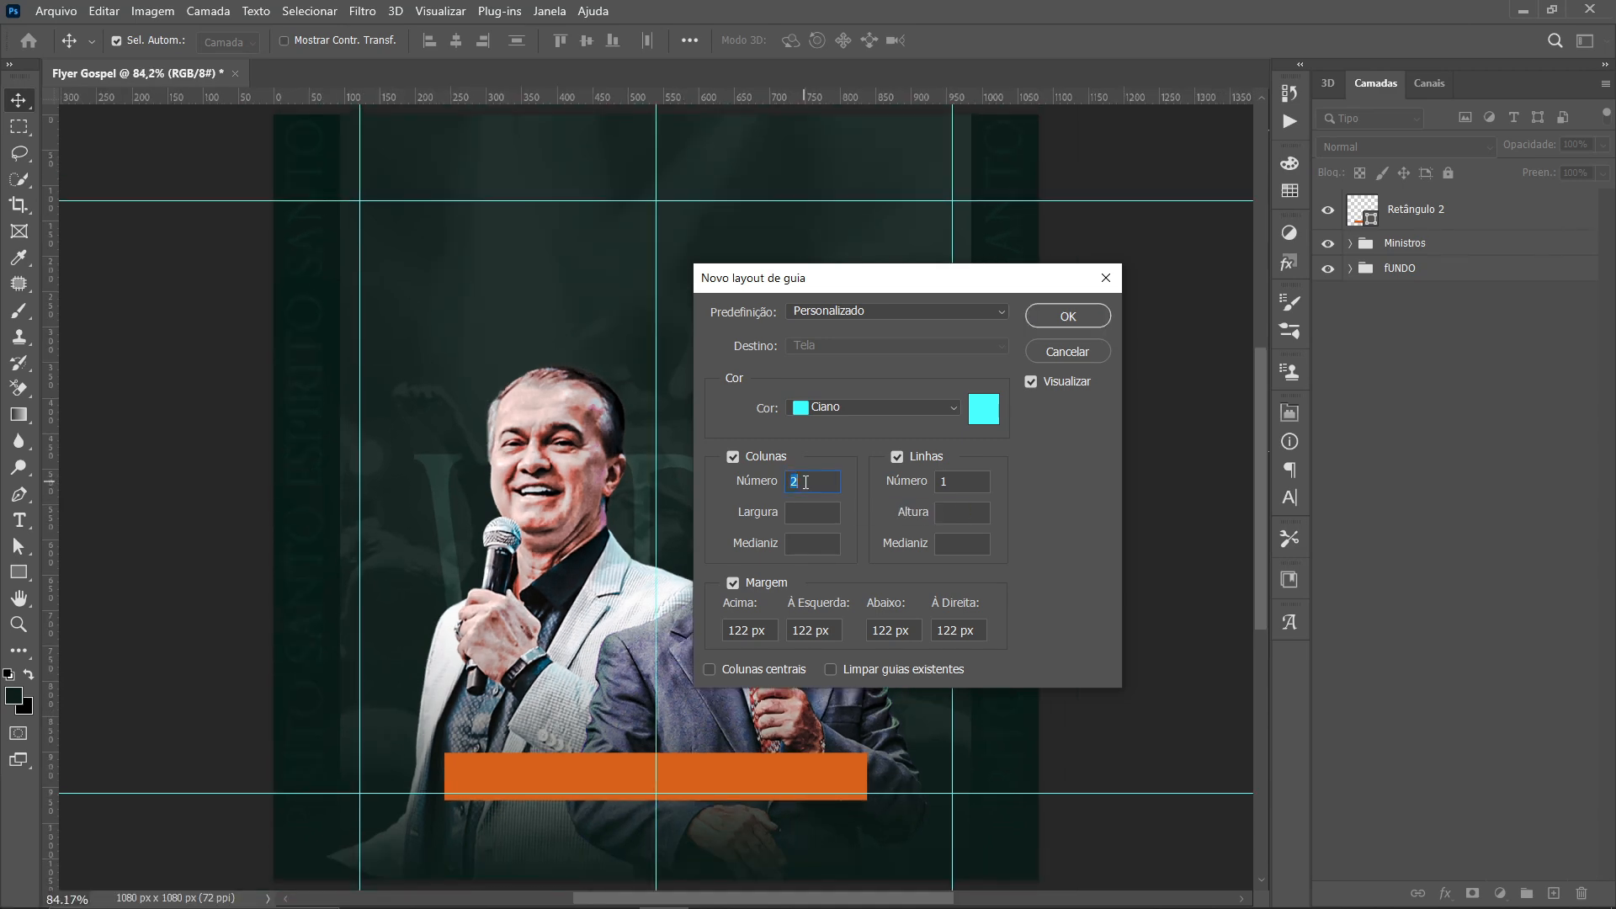
{"action": "left_click", "coordinate": [1047, 323]}
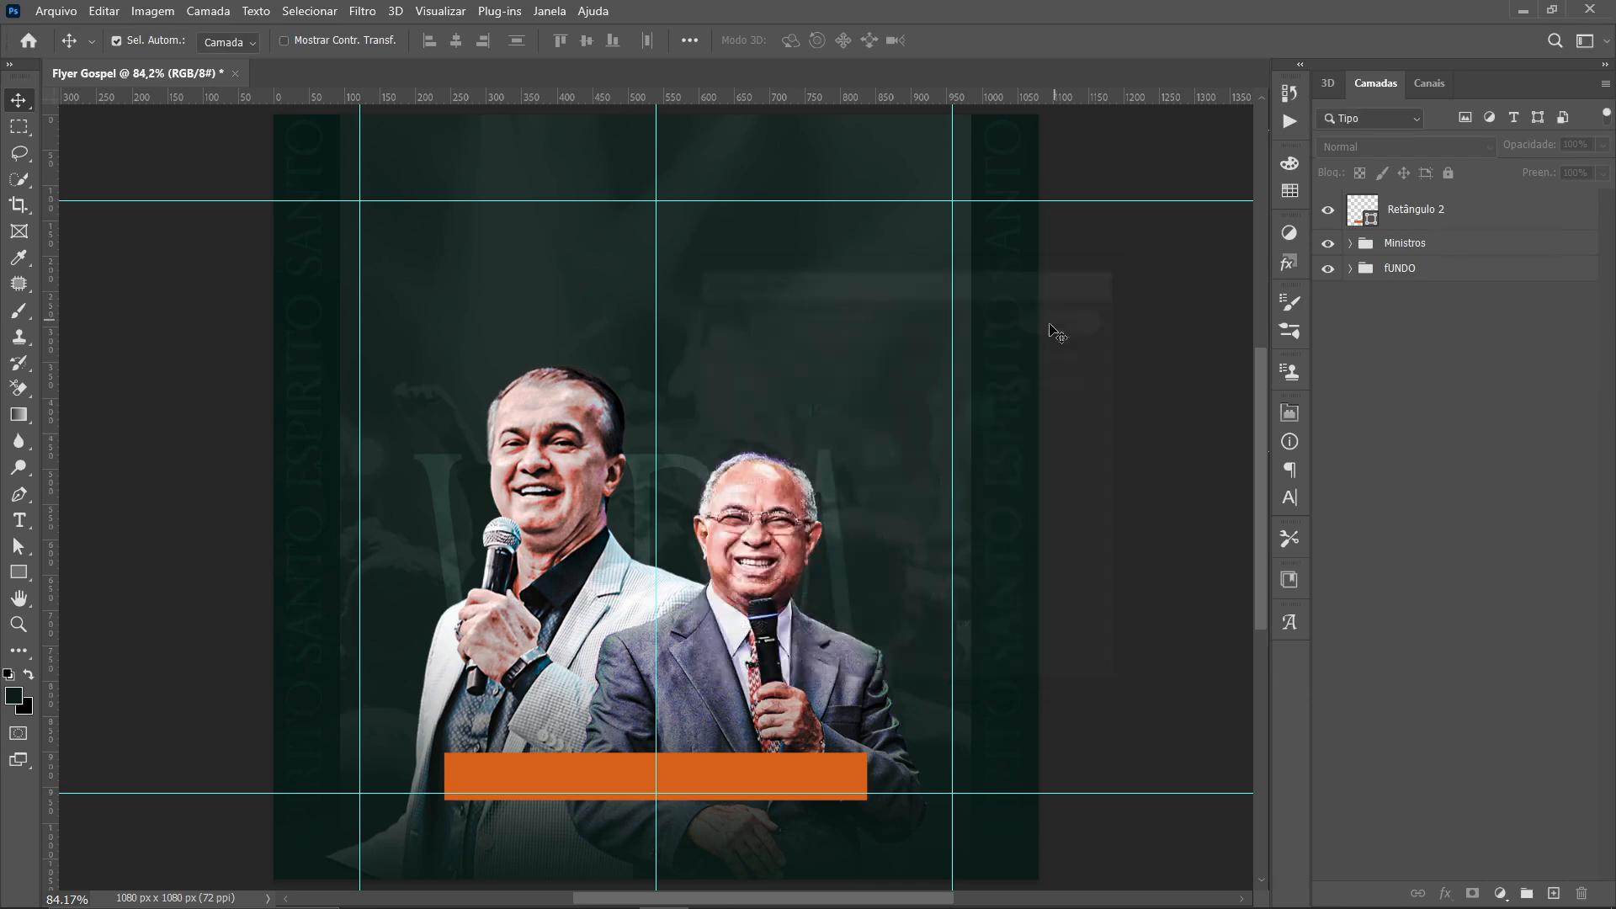
Check the rectangle's centre against the vertical centre guide using Free Transform
{"action": "left_click", "coordinate": [681, 765]}
{"action": "key", "text": "ctrl+t"}
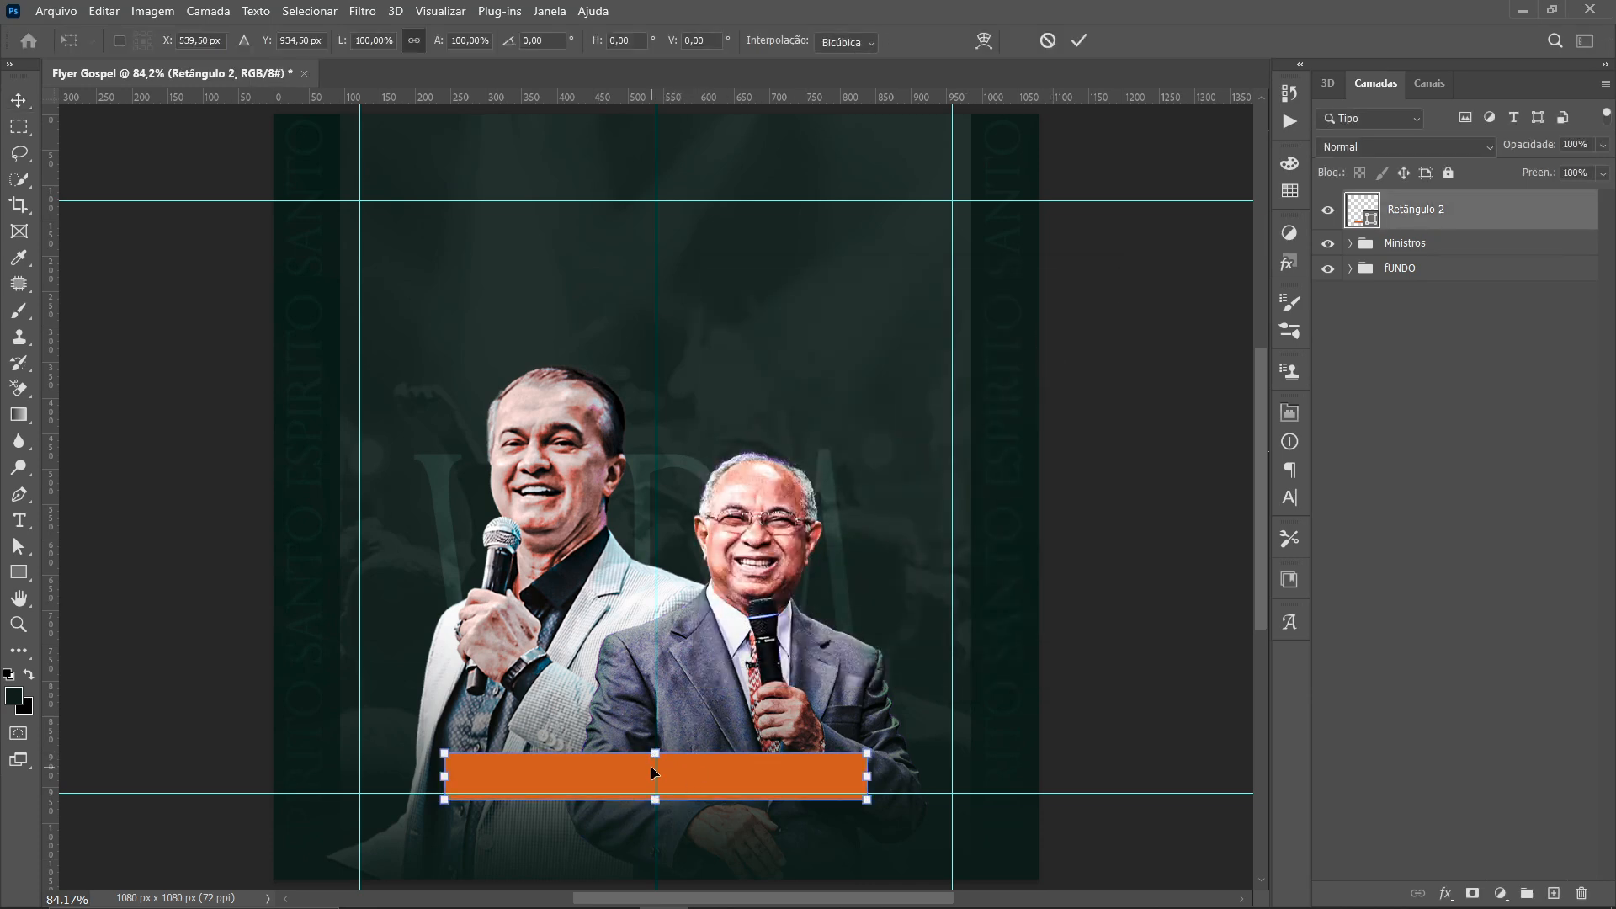
{"action": "key", "text": "Return"}
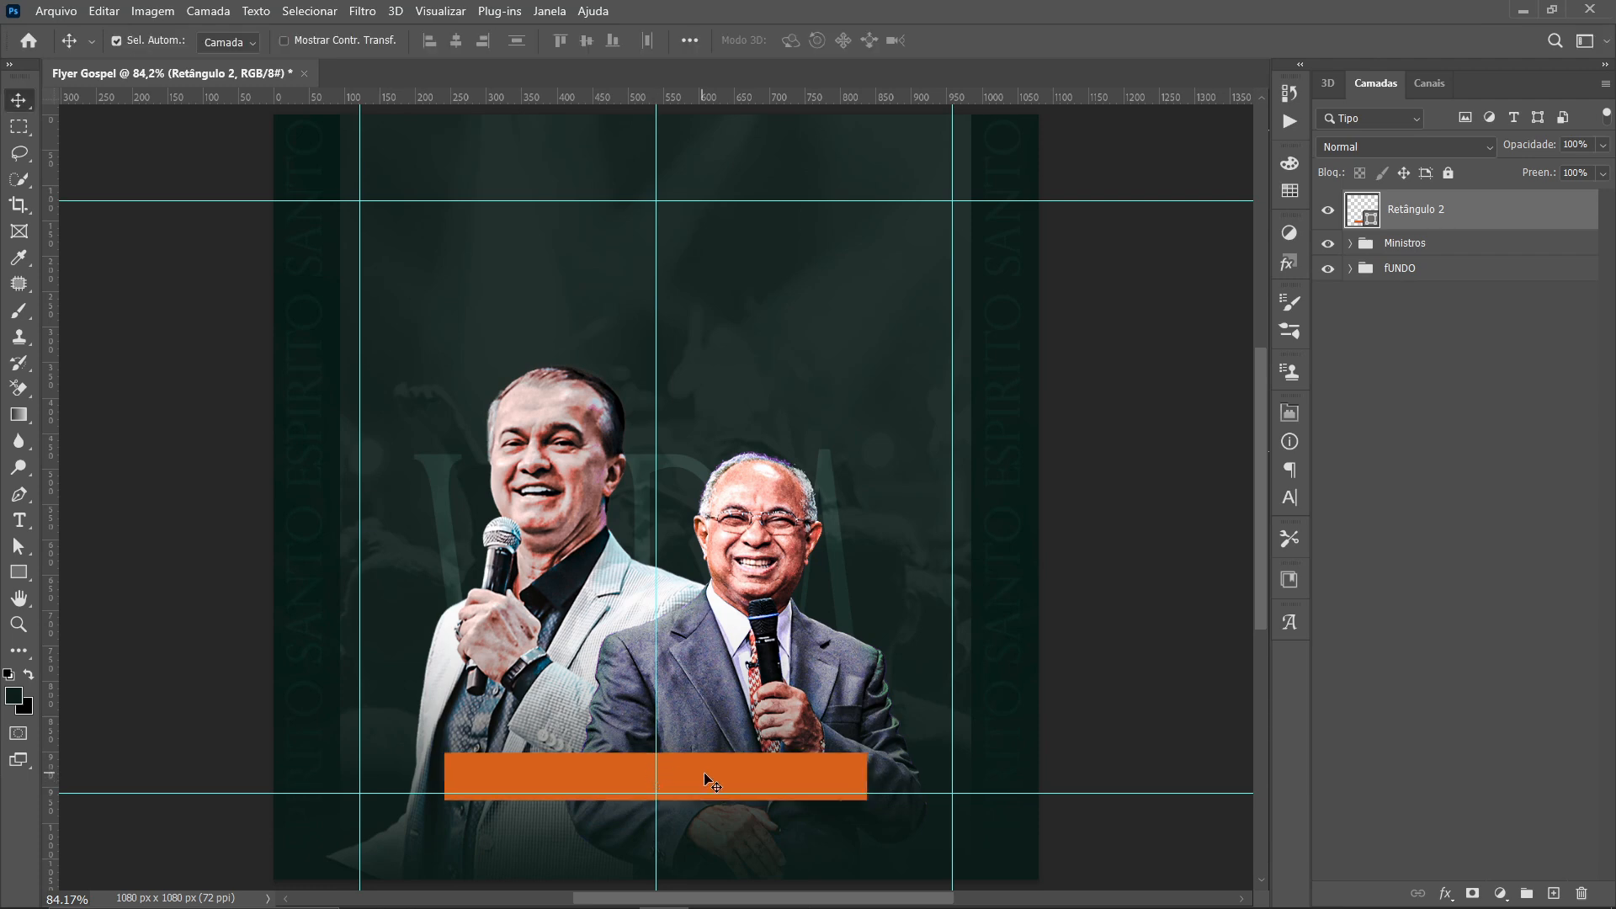
Change the rectangle's fill to the dark reddish orange #8e3d21 and leave no layer selected
{"action": "double_click", "coordinate": [1370, 219]}
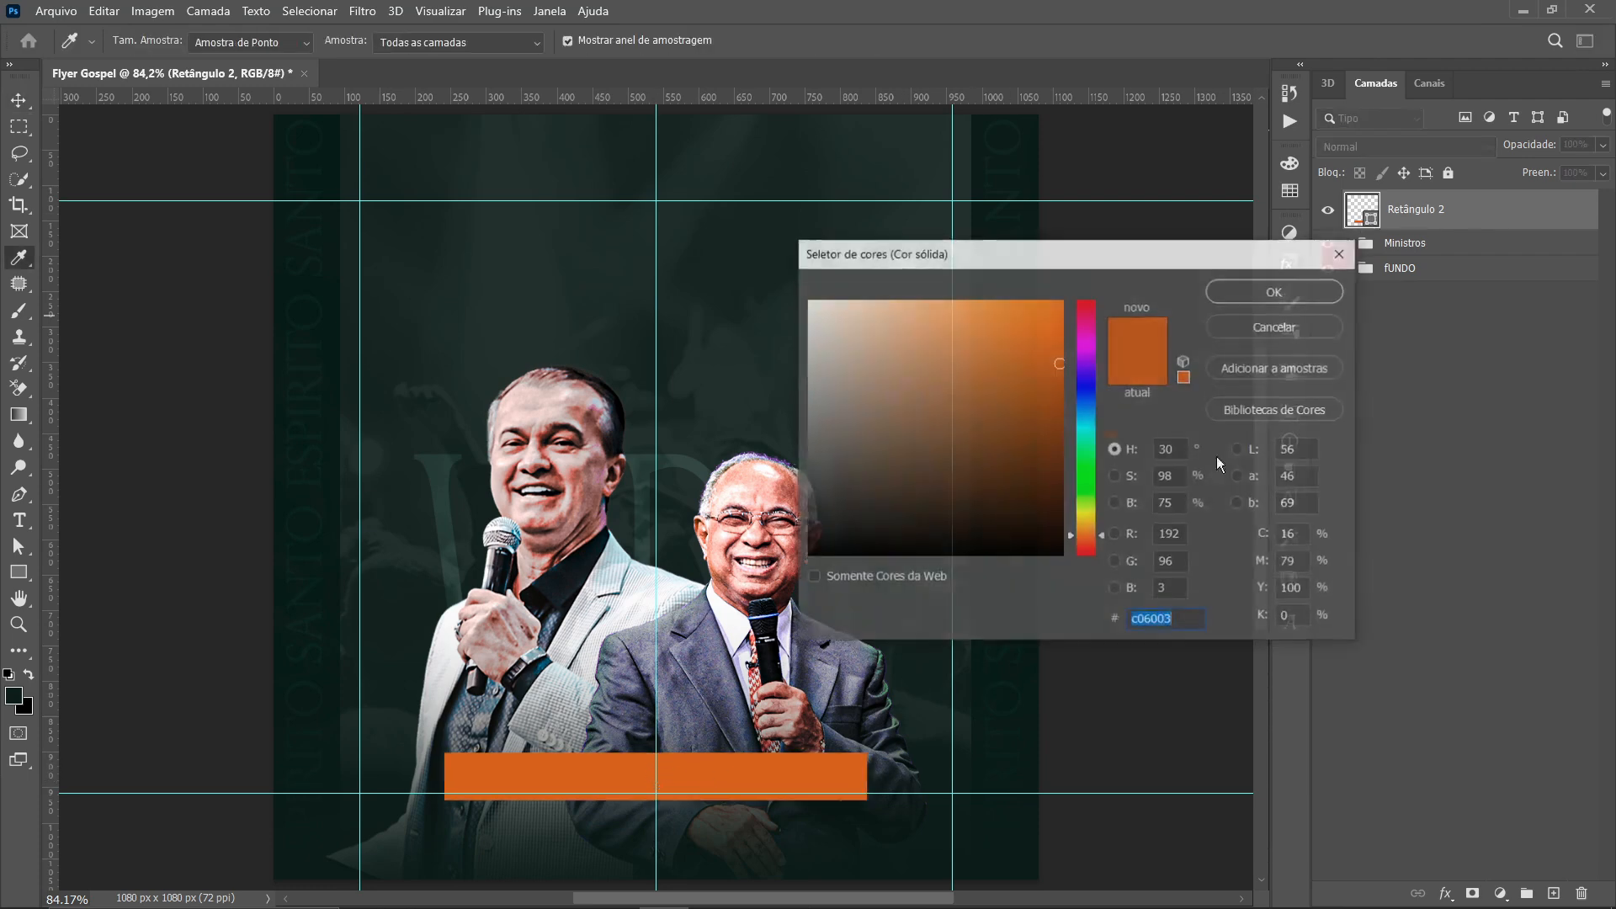
{"action": "left_click", "coordinate": [1072, 538]}
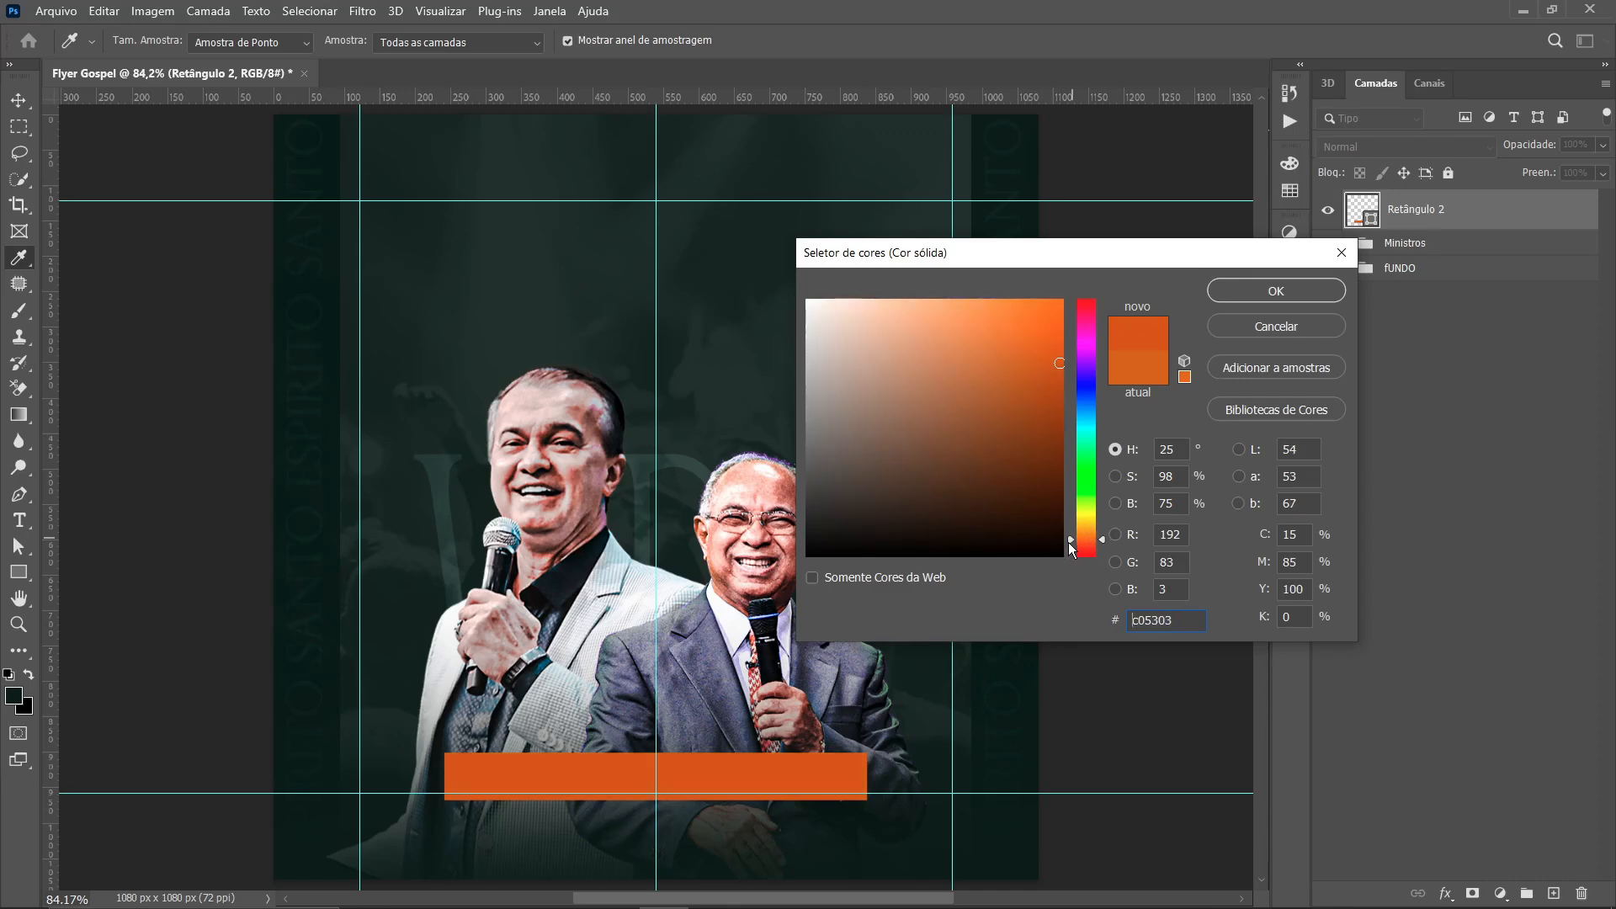
{"action": "left_click", "coordinate": [1068, 545]}
{"action": "mouse_move", "coordinate": [1016, 370]}
{"action": "left_mouse_down"}
{"action": "mouse_move", "coordinate": [973, 379]}
{"action": "mouse_move", "coordinate": [1004, 414]}
{"action": "left_mouse_up"}
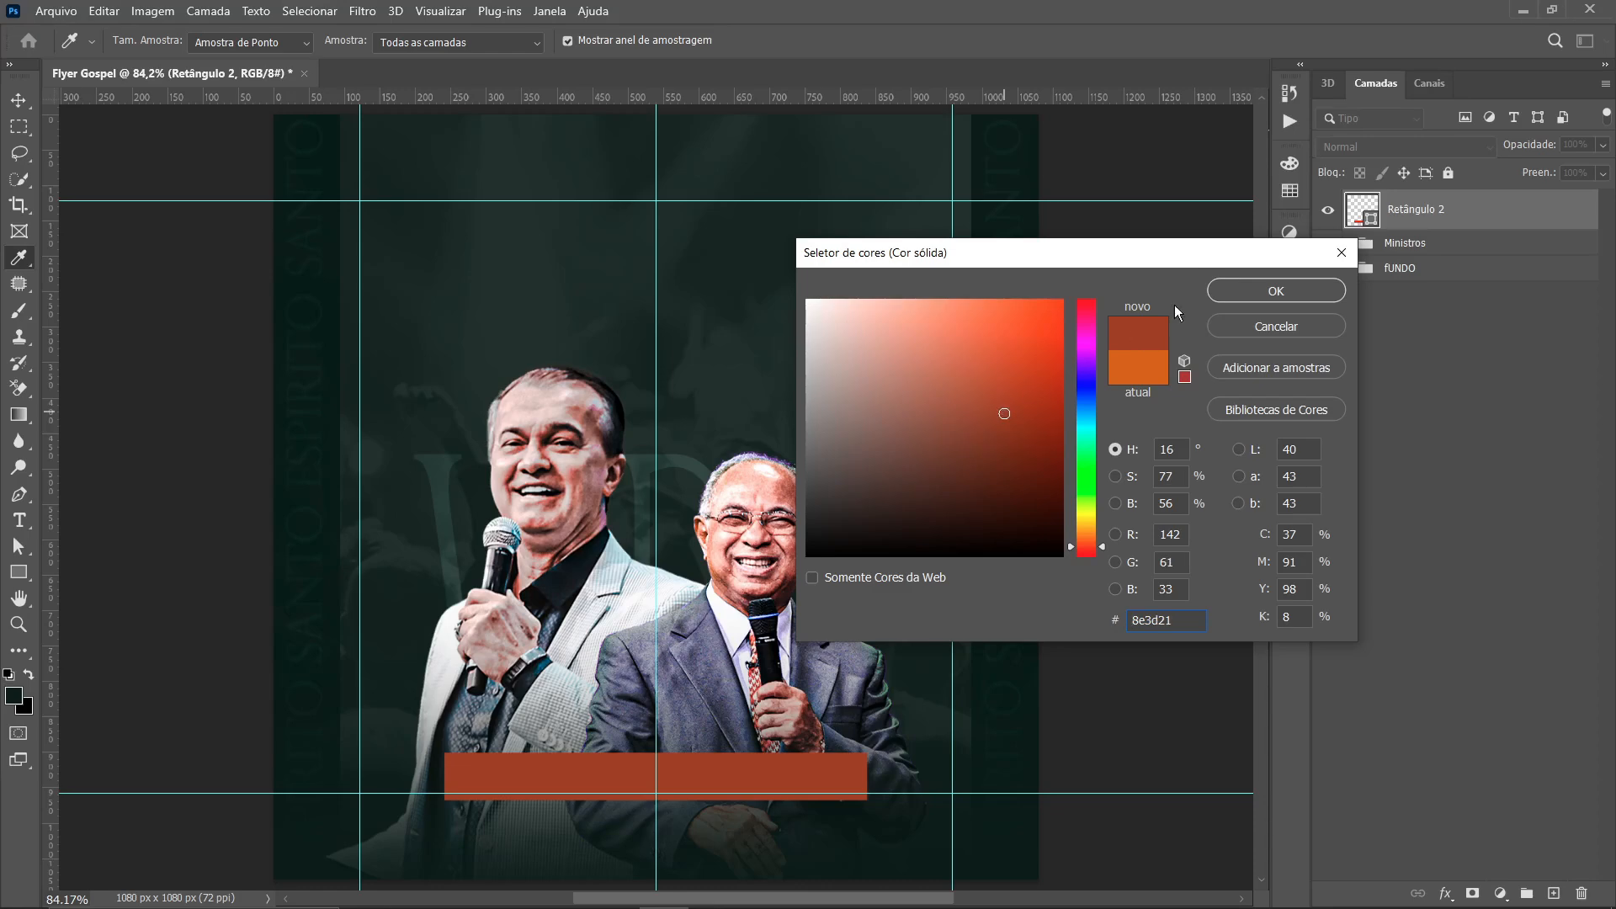
{"action": "left_click", "coordinate": [1275, 290]}
{"action": "left_click", "coordinate": [1111, 620]}
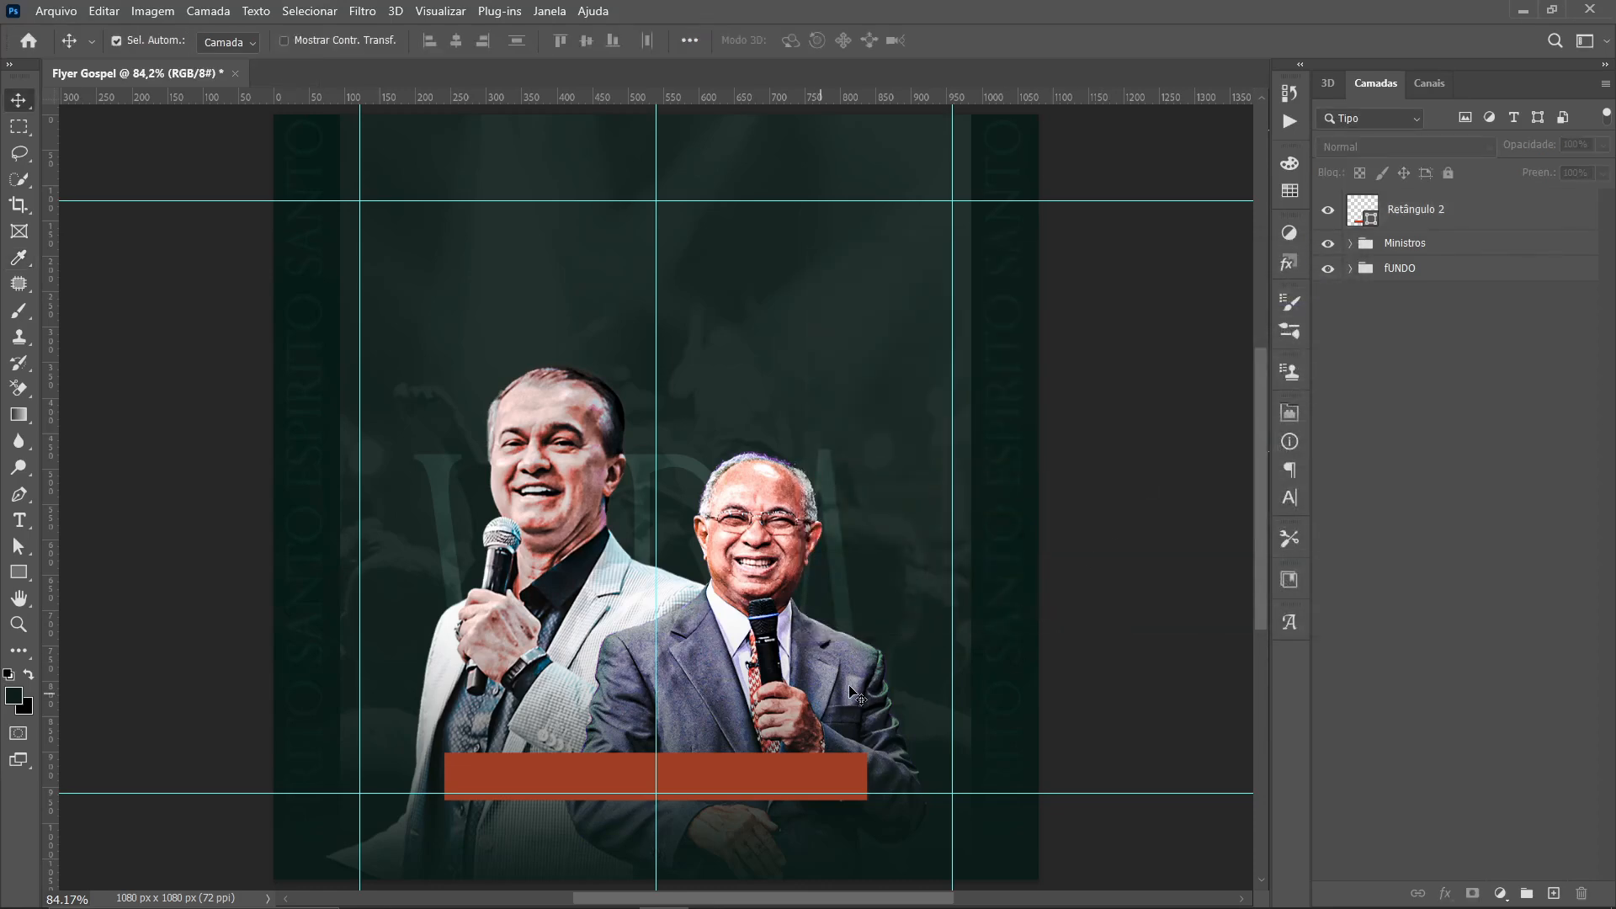
Add a placeholder text in Perpetua Titling MT at 59 pt and place it on the reddish-orange rectangle
{"action": "left_click", "coordinate": [18, 520]}
{"action": "left_click", "coordinate": [481, 278]}
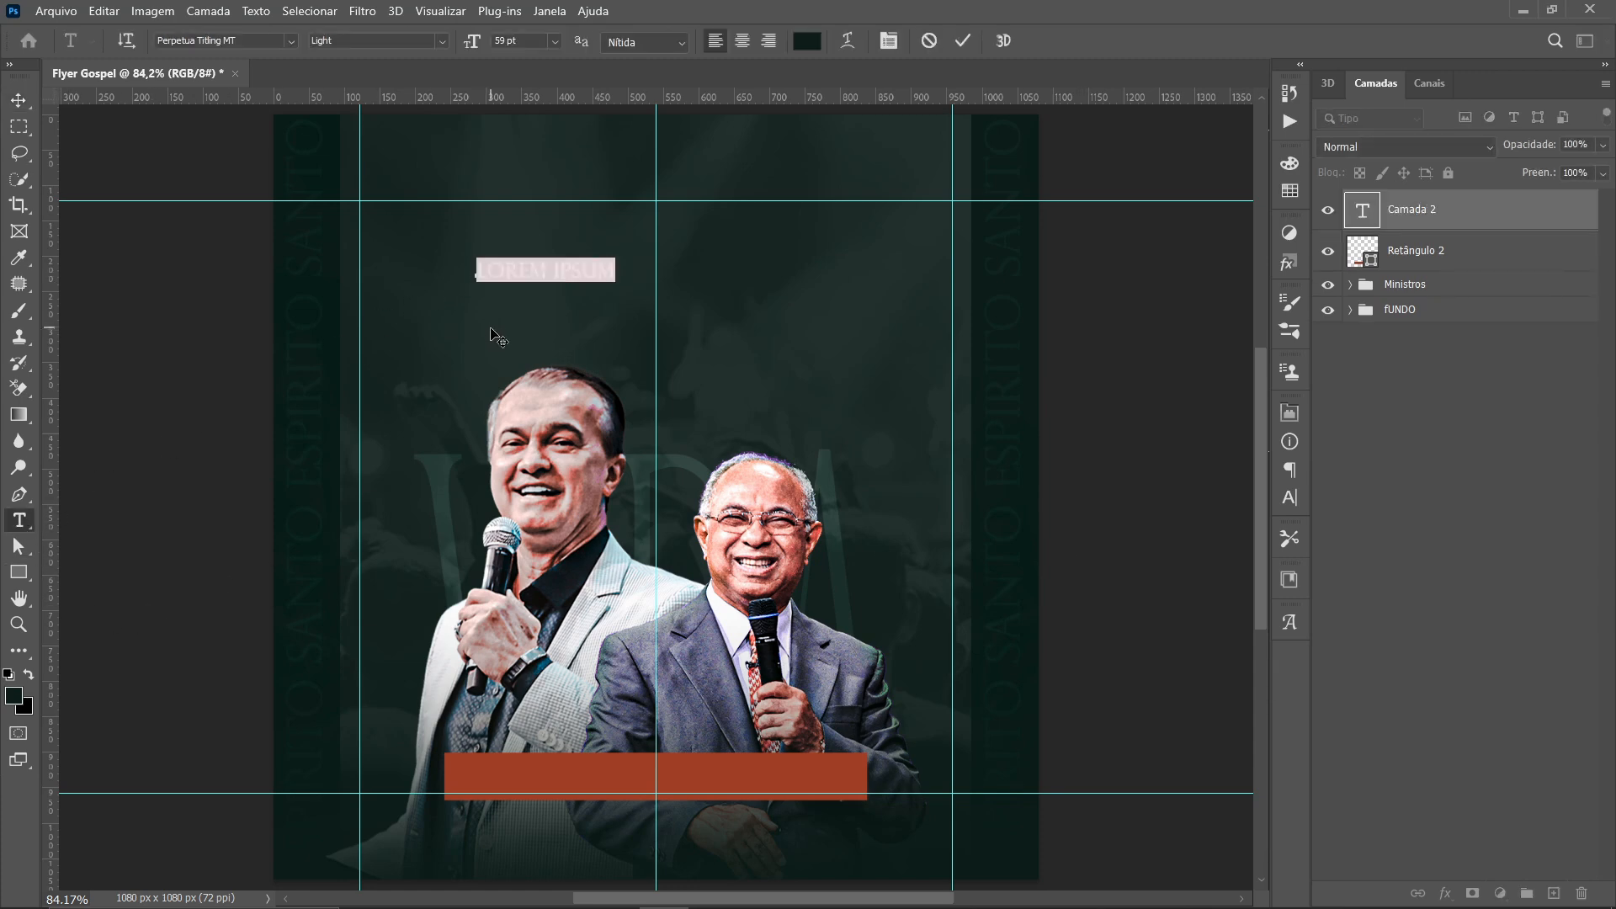
{"action": "left_click", "coordinate": [19, 100]}
{"action": "left_click_drag", "start_coordinate": [531, 282], "coordinate": [613, 779]}
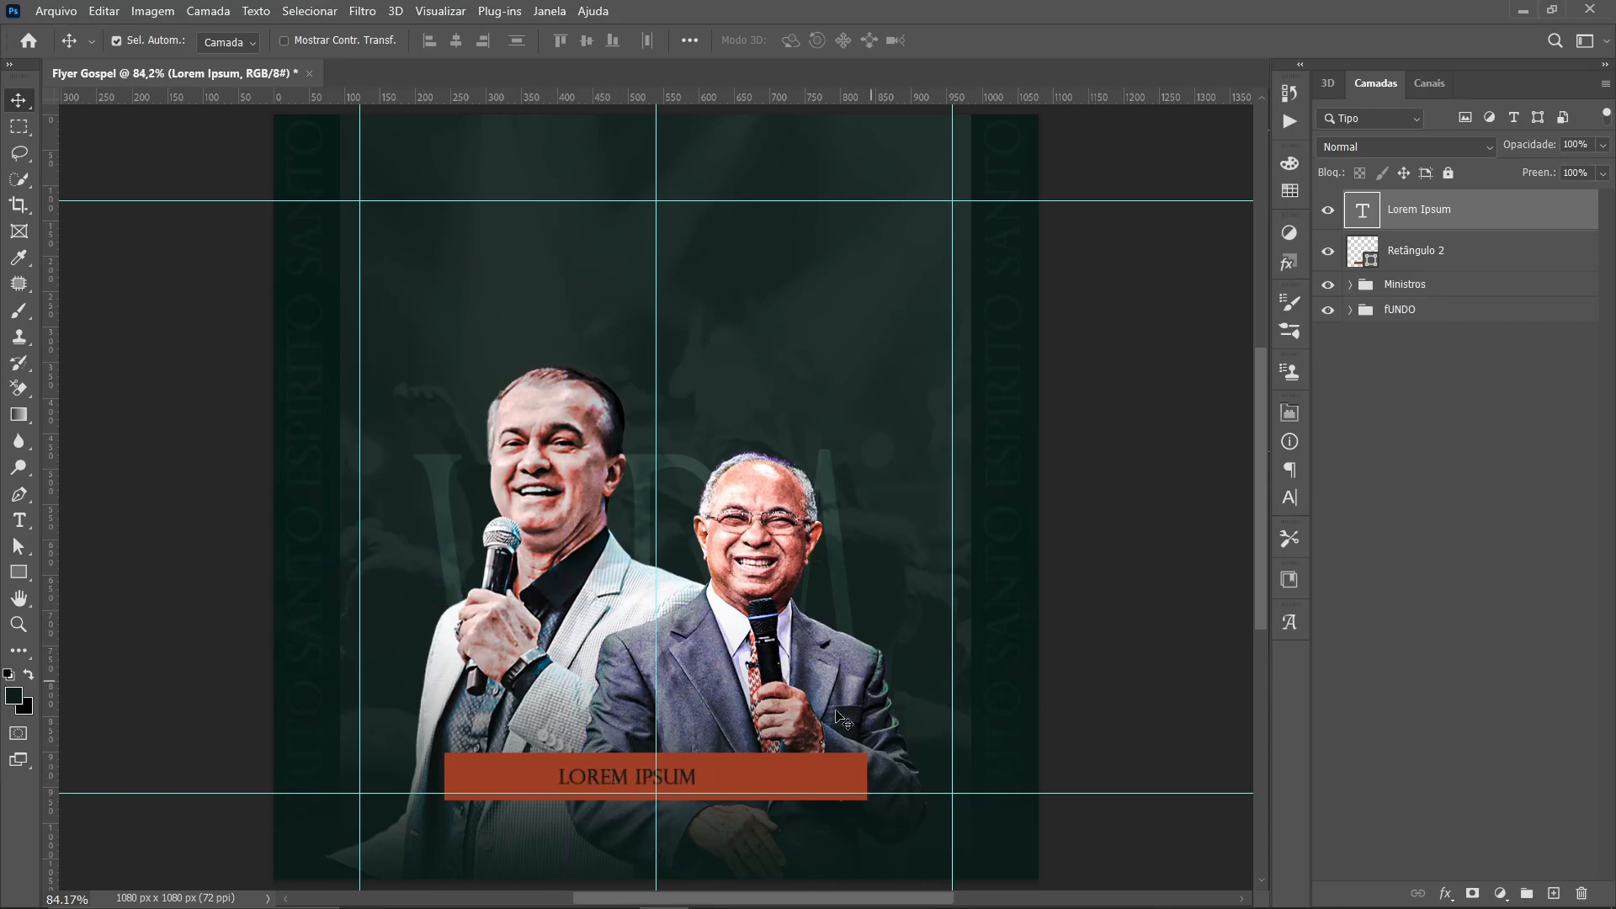
Set the font style of the text on the rectangle to Bold
{"action": "scroll", "coordinate": [655, 812], "scroll_direction": "up", "scroll_amount": 2}
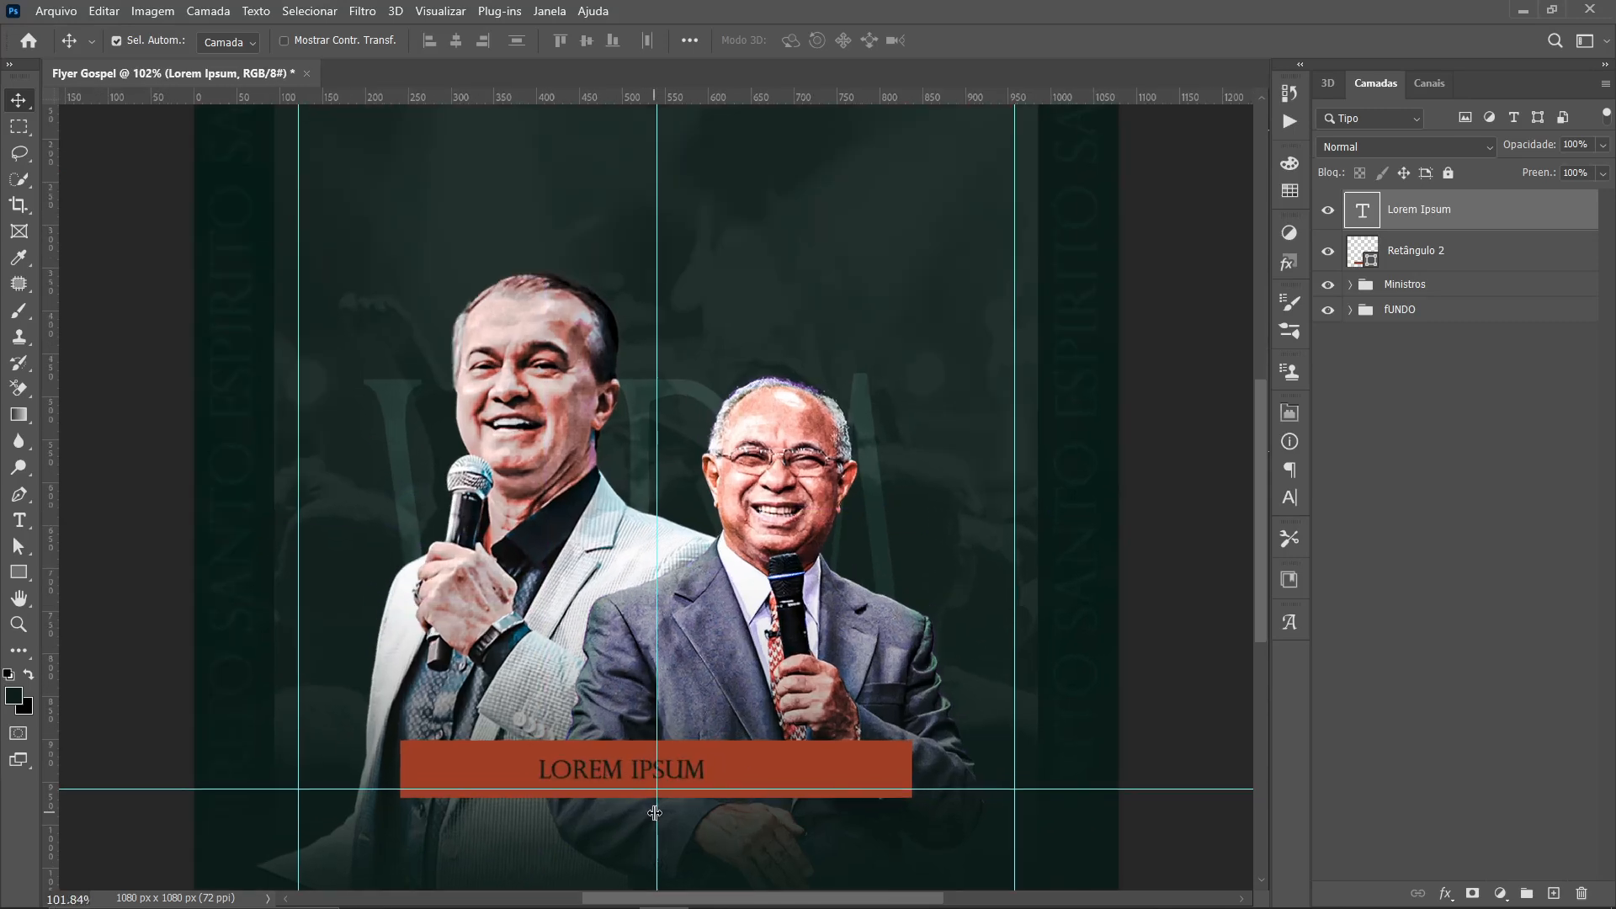
{"action": "left_click", "coordinate": [1291, 499]}
{"action": "left_click", "coordinate": [1257, 441]}
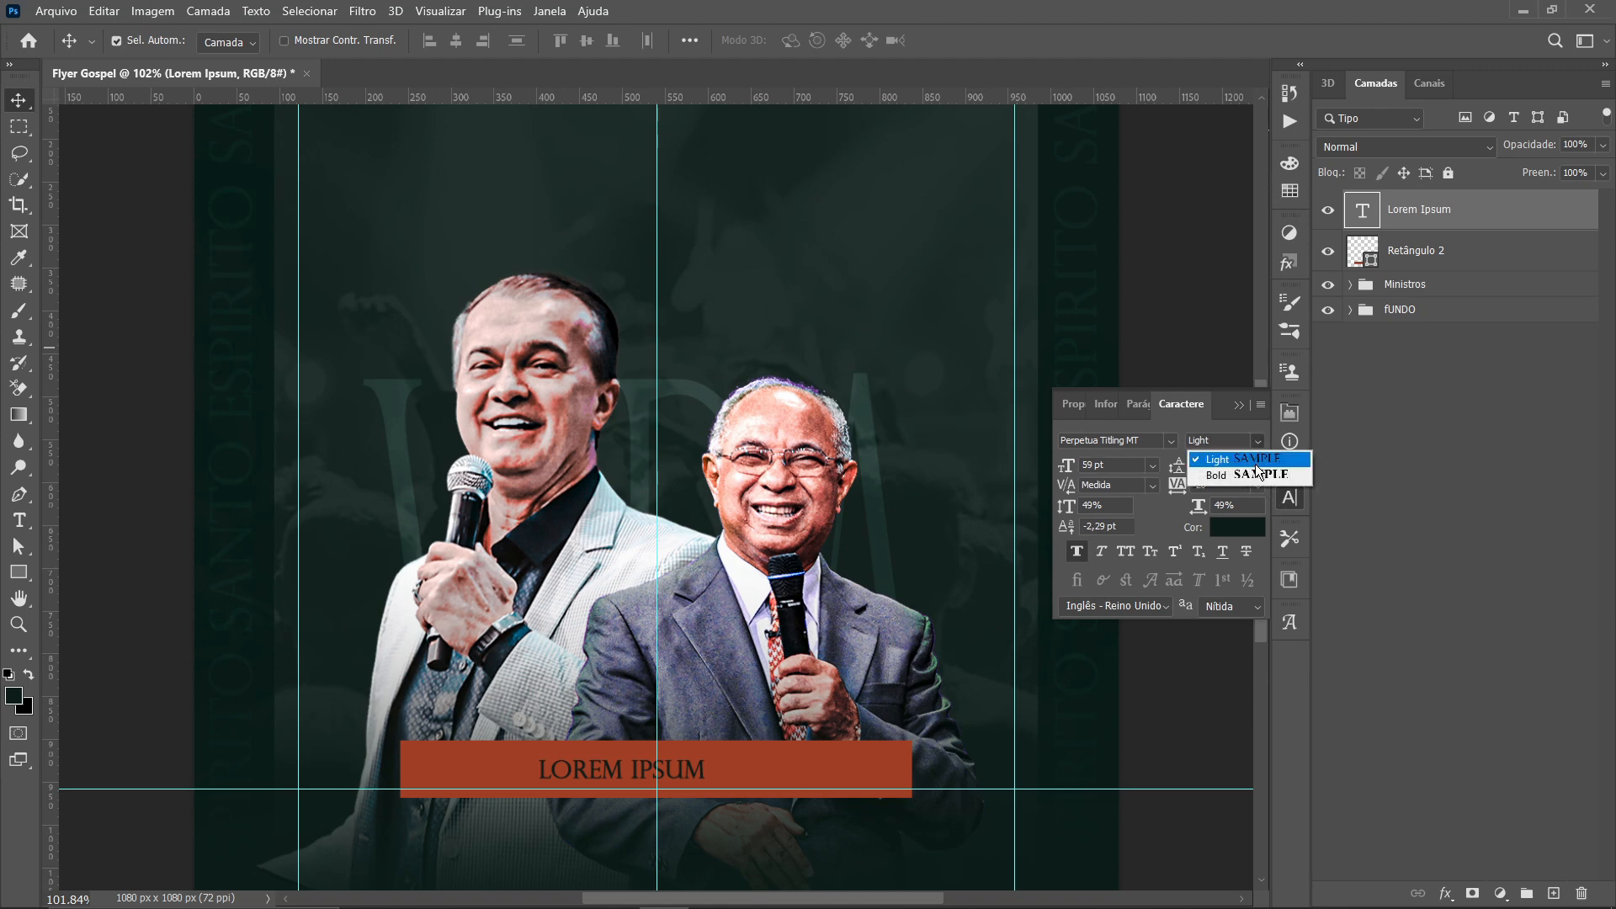
{"action": "left_click", "coordinate": [1254, 476]}
{"action": "left_click", "coordinate": [1290, 497]}
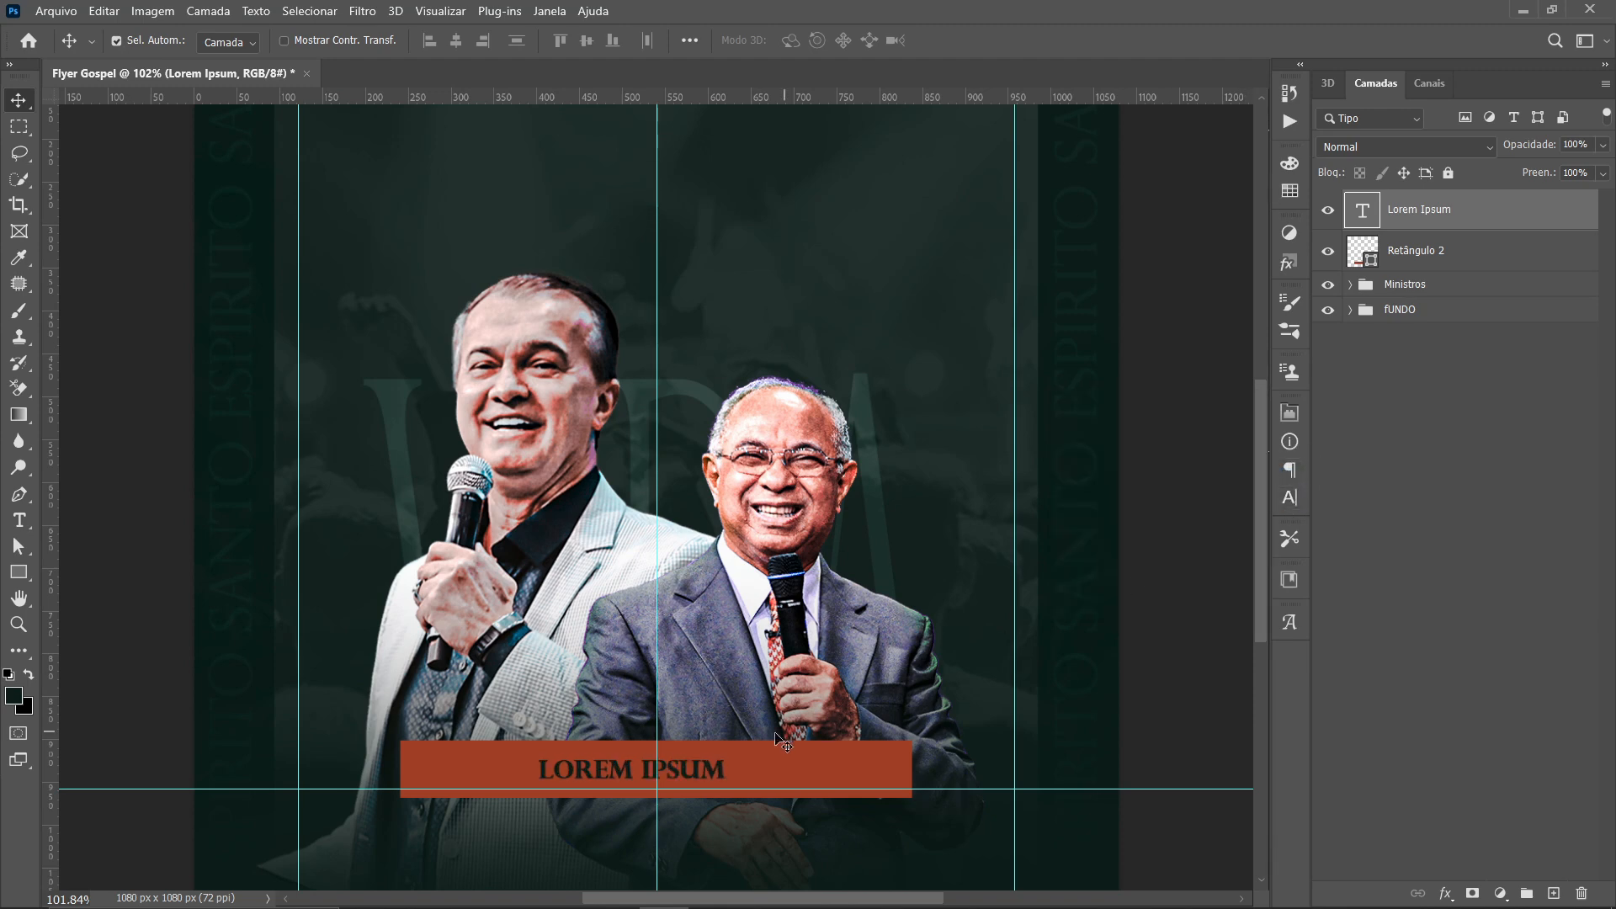
Replace the placeholder text on the rectangle with "ASSEMBLEIA DE DEUS NOME"
{"action": "double_click", "coordinate": [624, 768]}
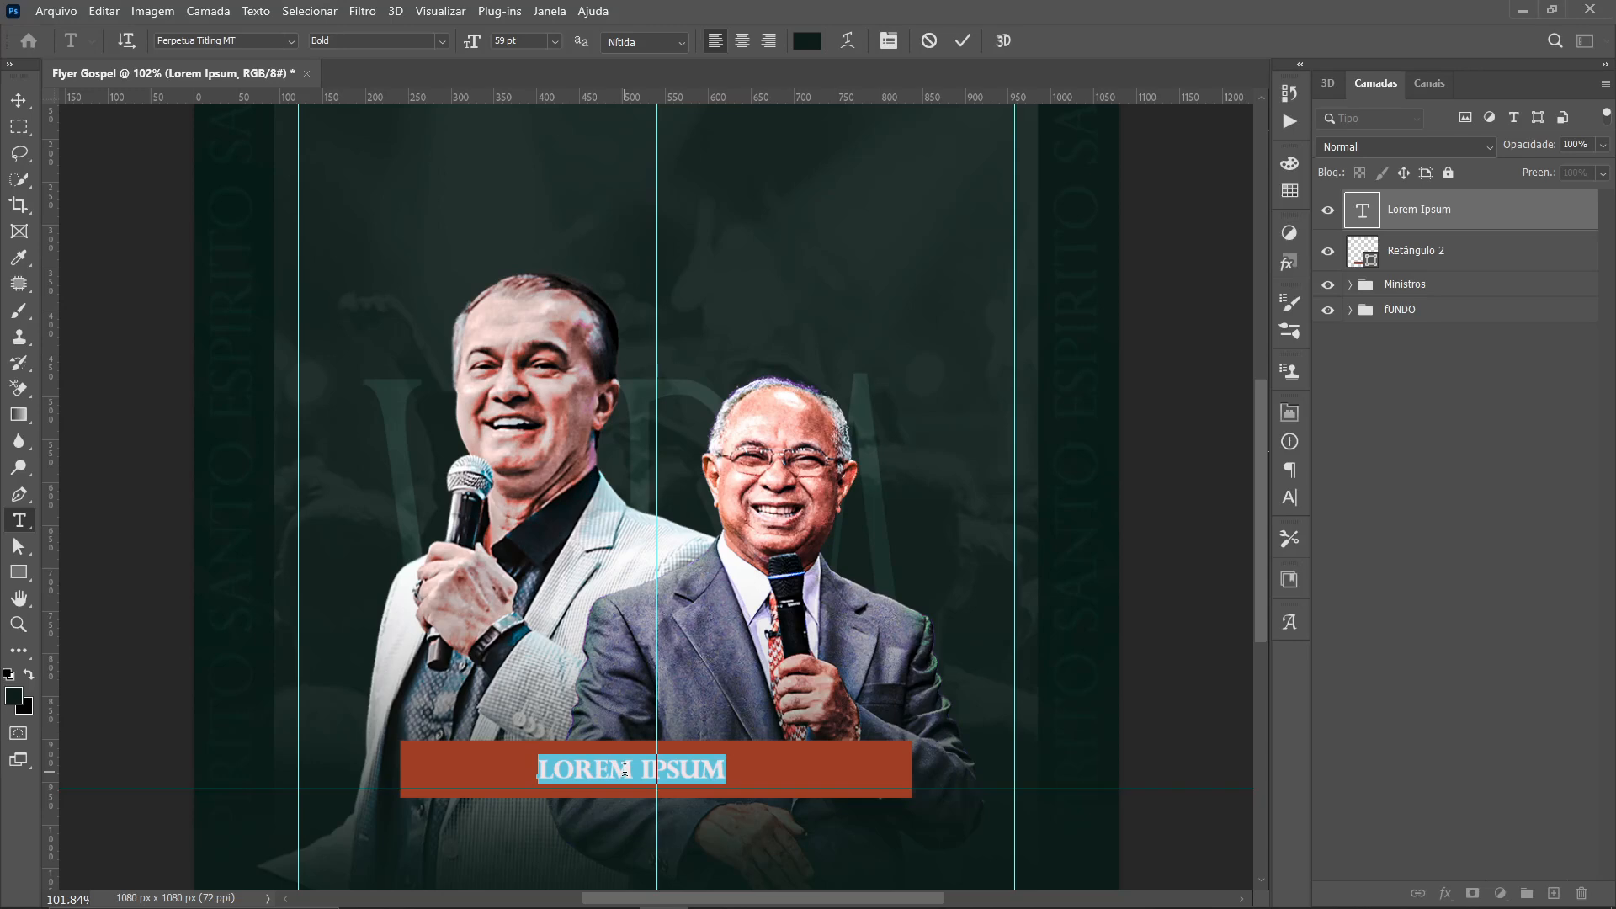
{"action": "type", "text": "ASSE"}
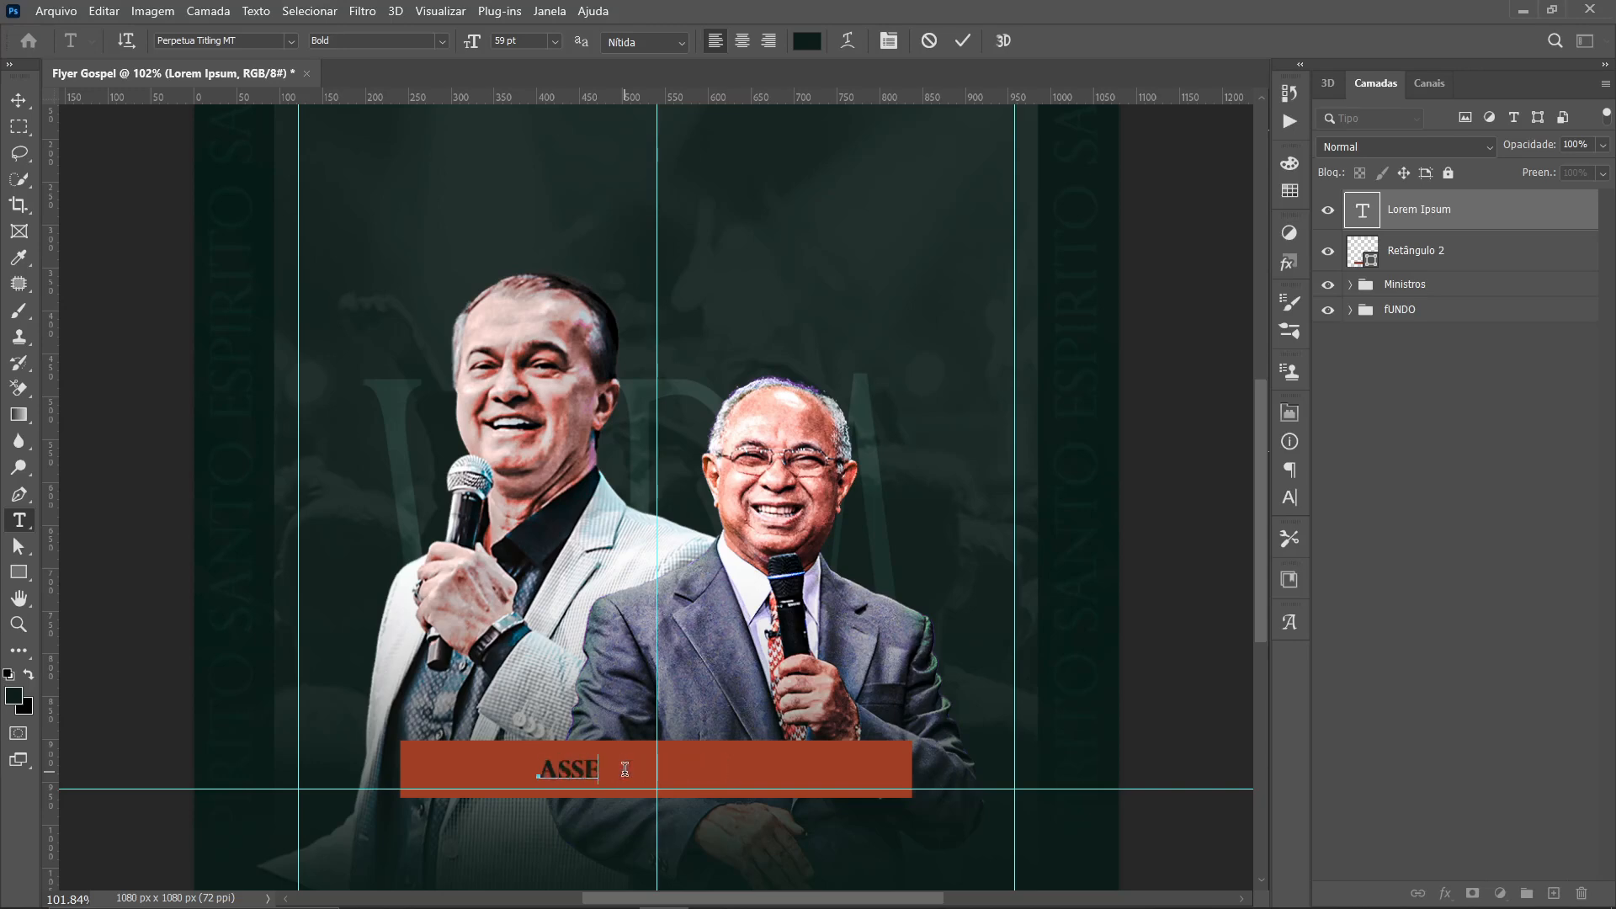
{"action": "type", "text": "MBLEIA DE DE"}
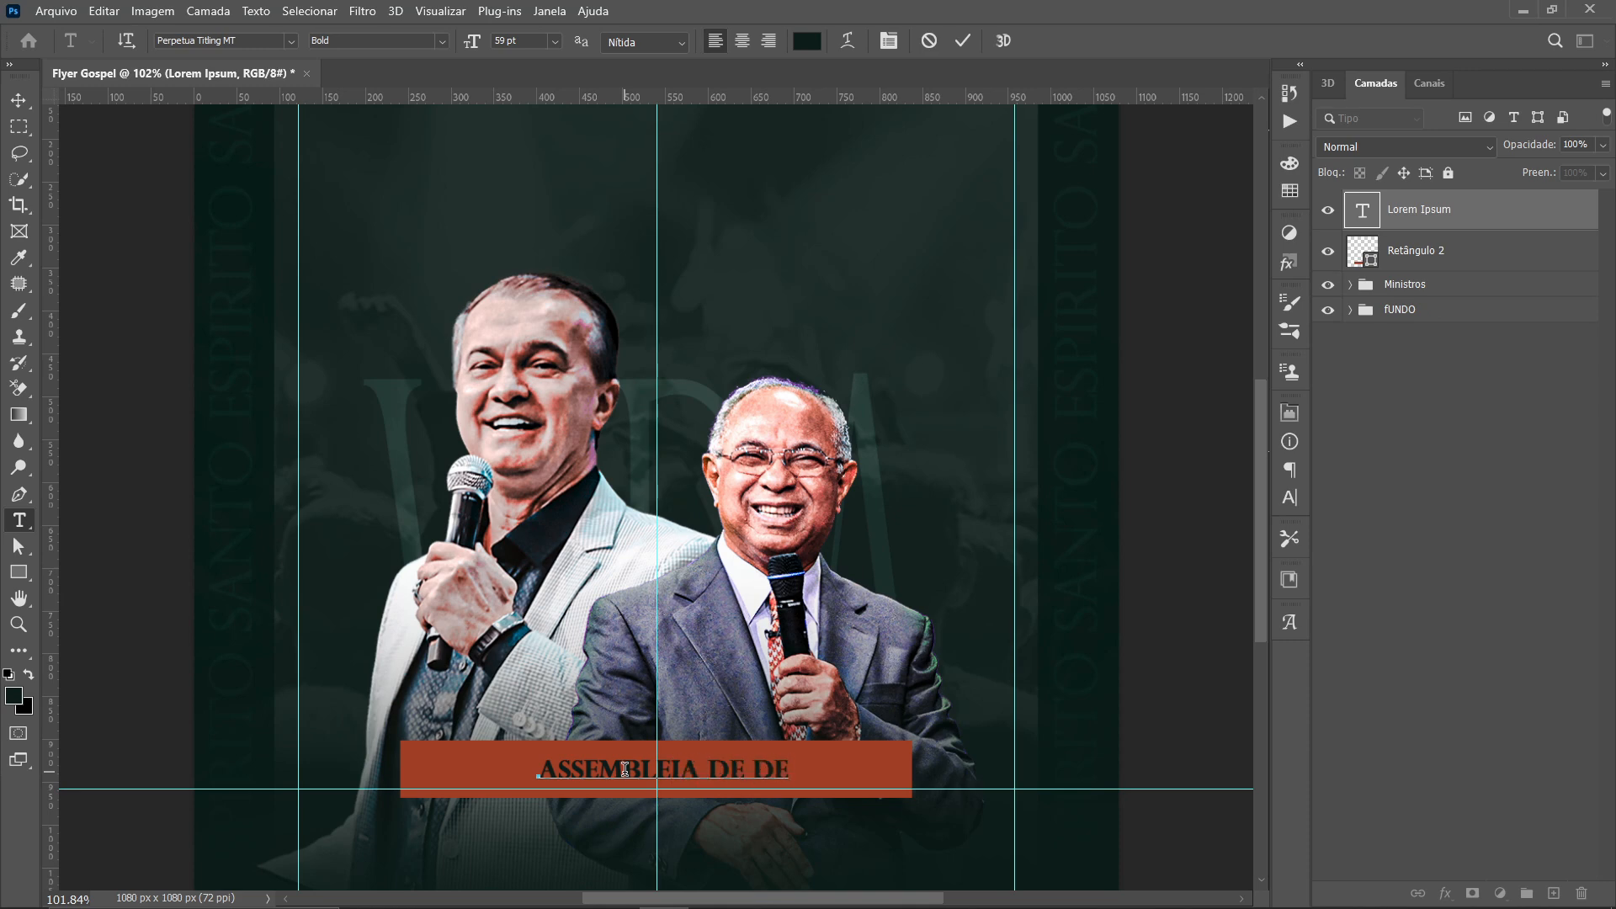
{"action": "type", "text": "US "}
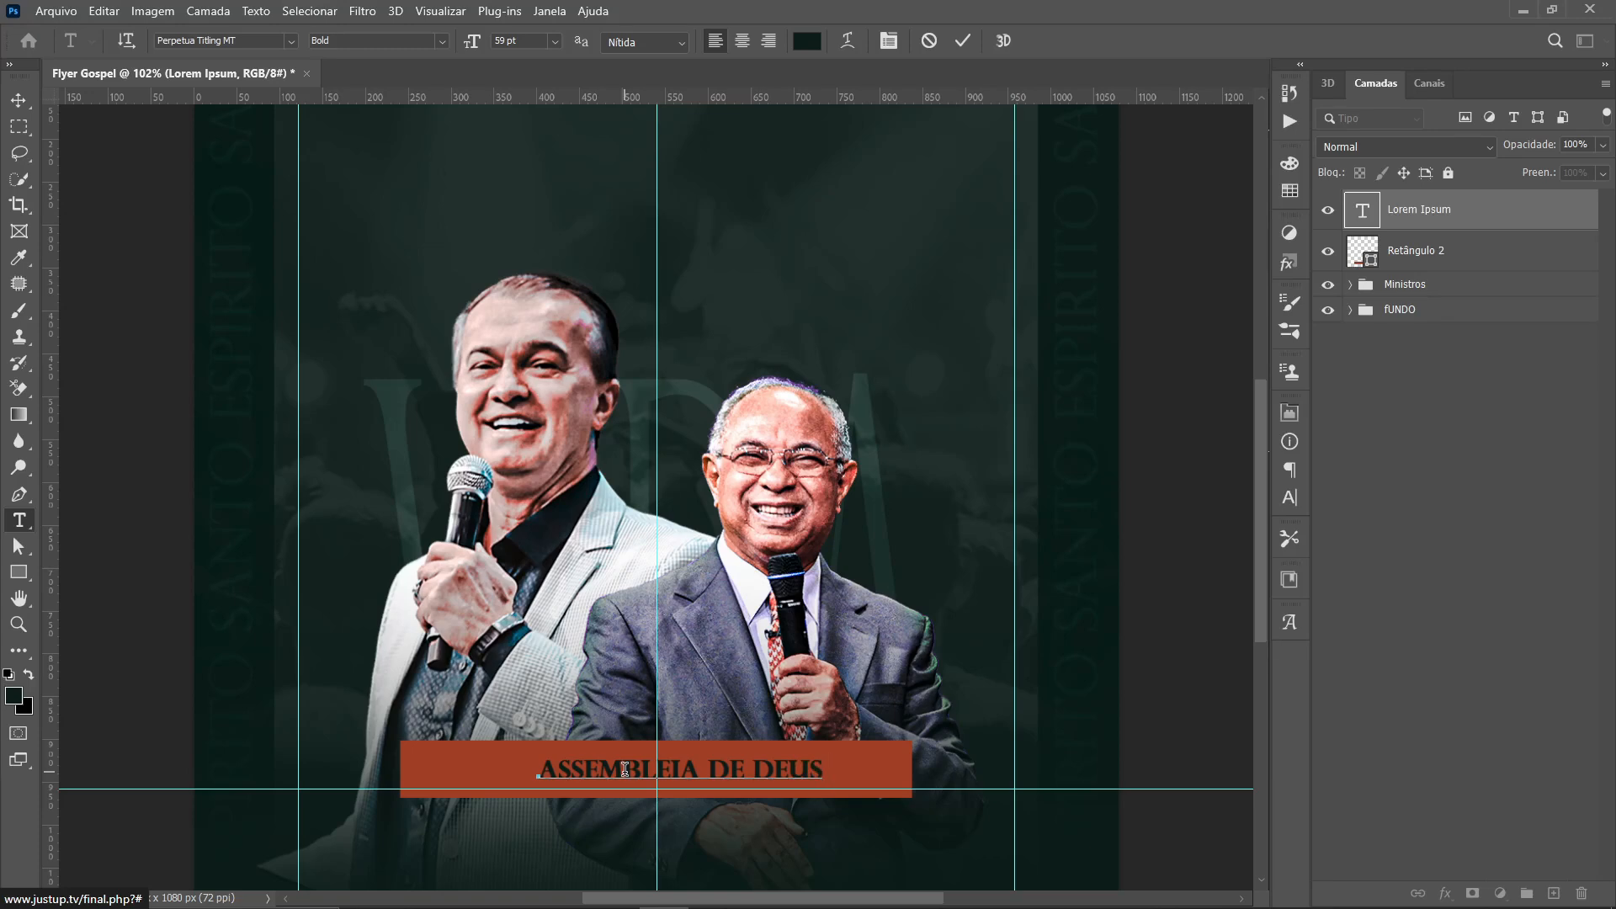
{"action": "type", "text": "NOME"}
{"action": "left_click", "coordinate": [17, 99]}
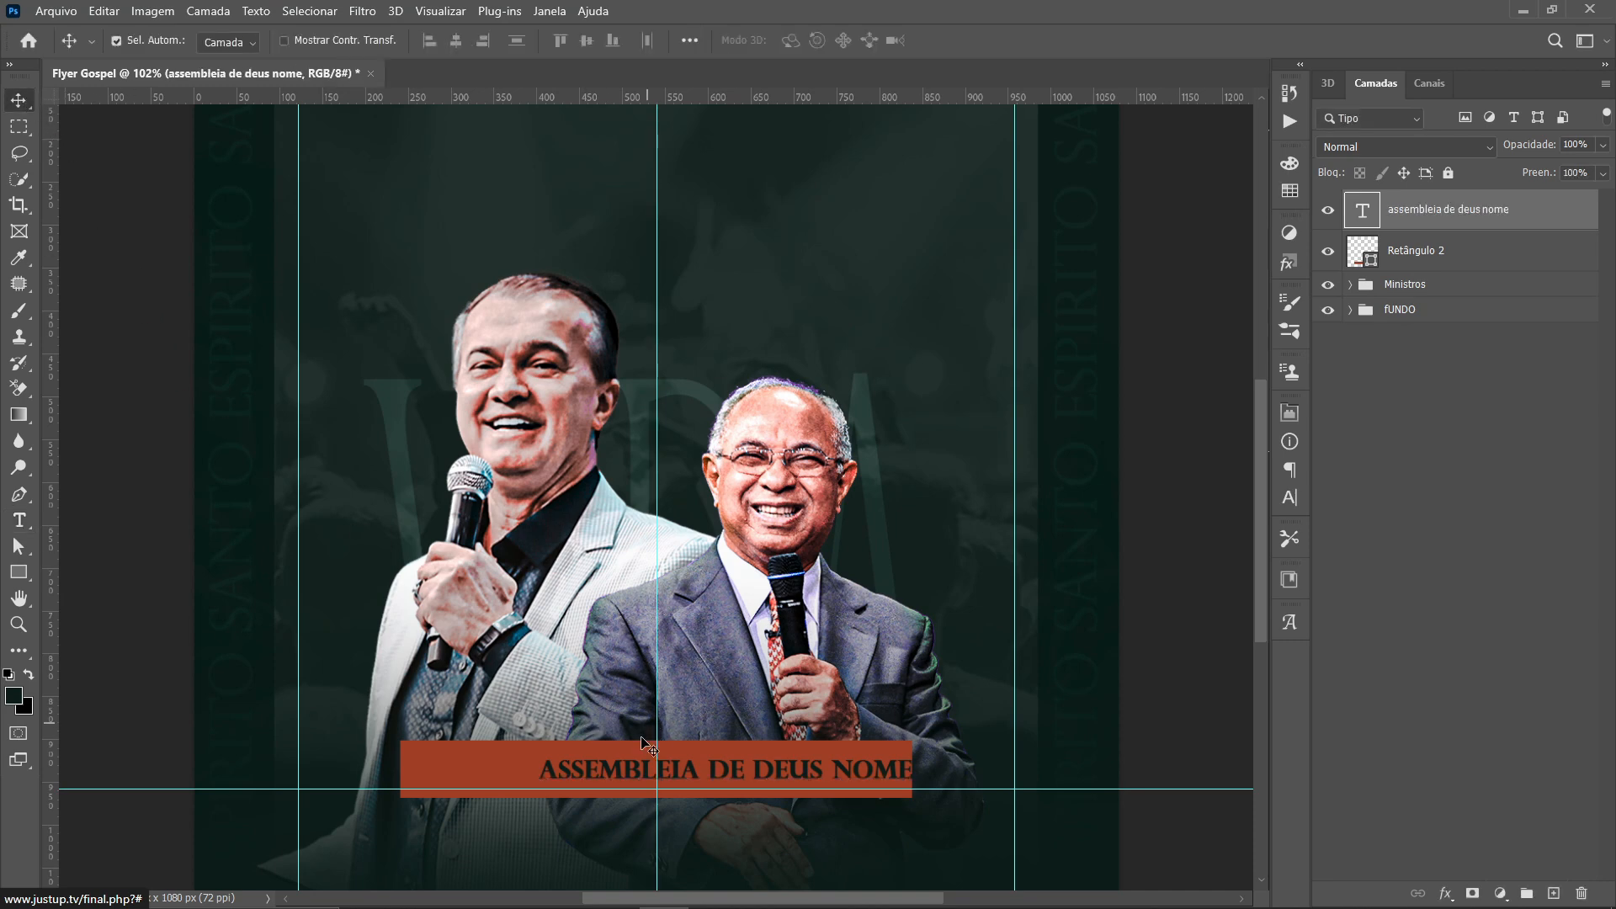
Centre the church name text on the rectangle and scale it up to about 115.39%
{"action": "left_click_drag", "start_coordinate": [637, 772], "coordinate": [563, 773]}
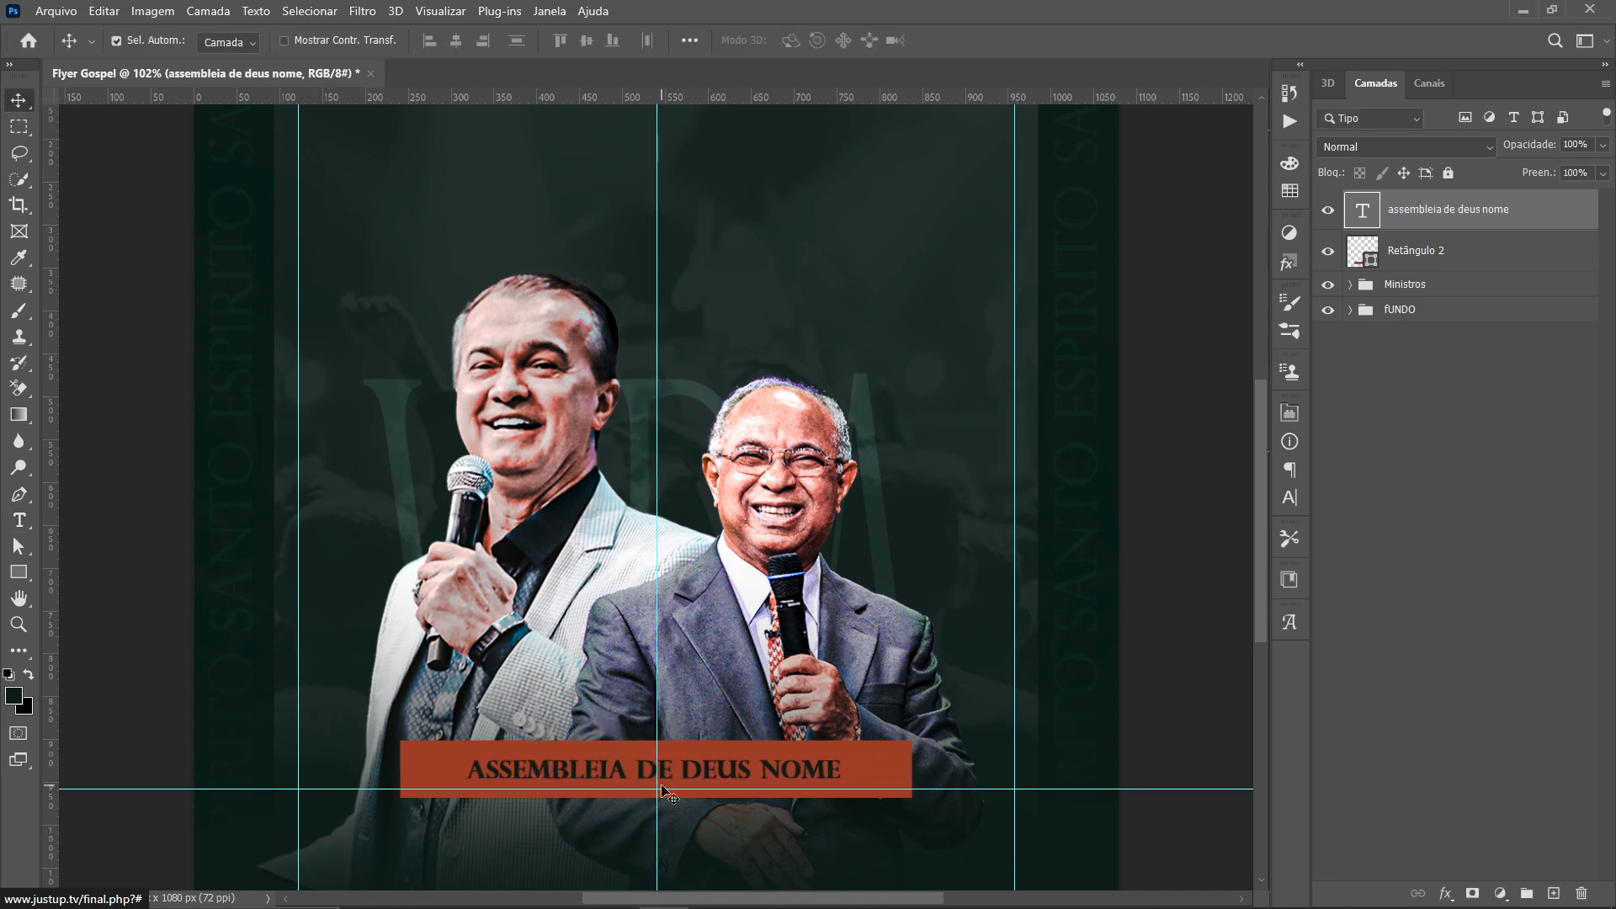
{"action": "key", "text": "ctrl+t"}
{"action": "left_click_drag", "start_coordinate": [839, 758], "coordinate": [871, 755]}
{"action": "left_click_drag", "start_coordinate": [715, 785], "coordinate": [718, 785]}
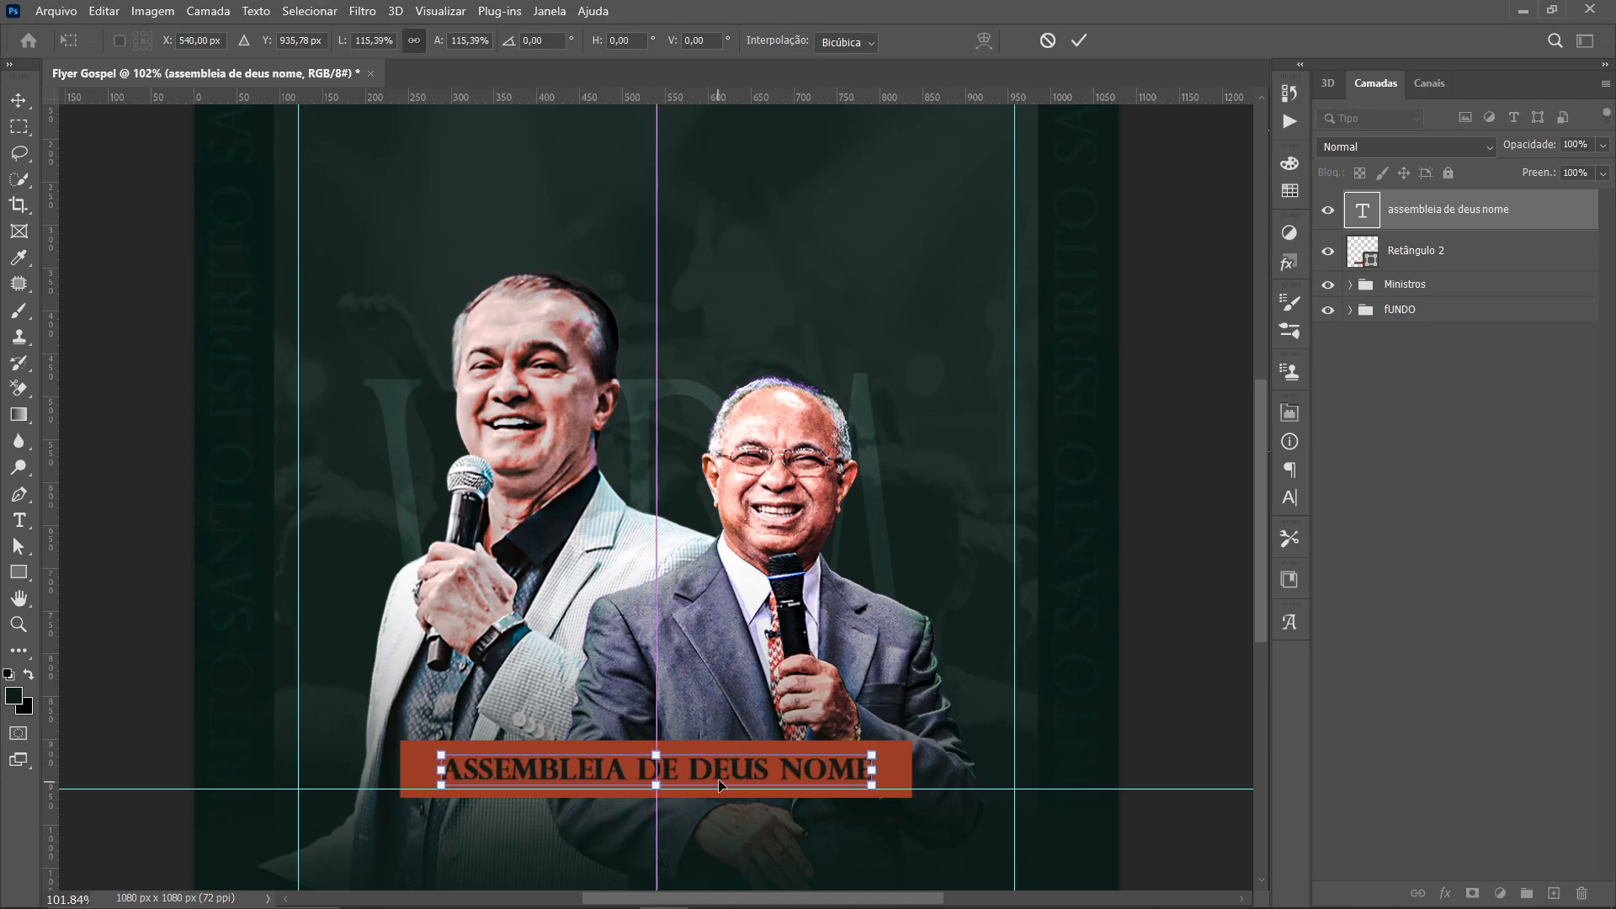
{"action": "key", "text": "Return"}
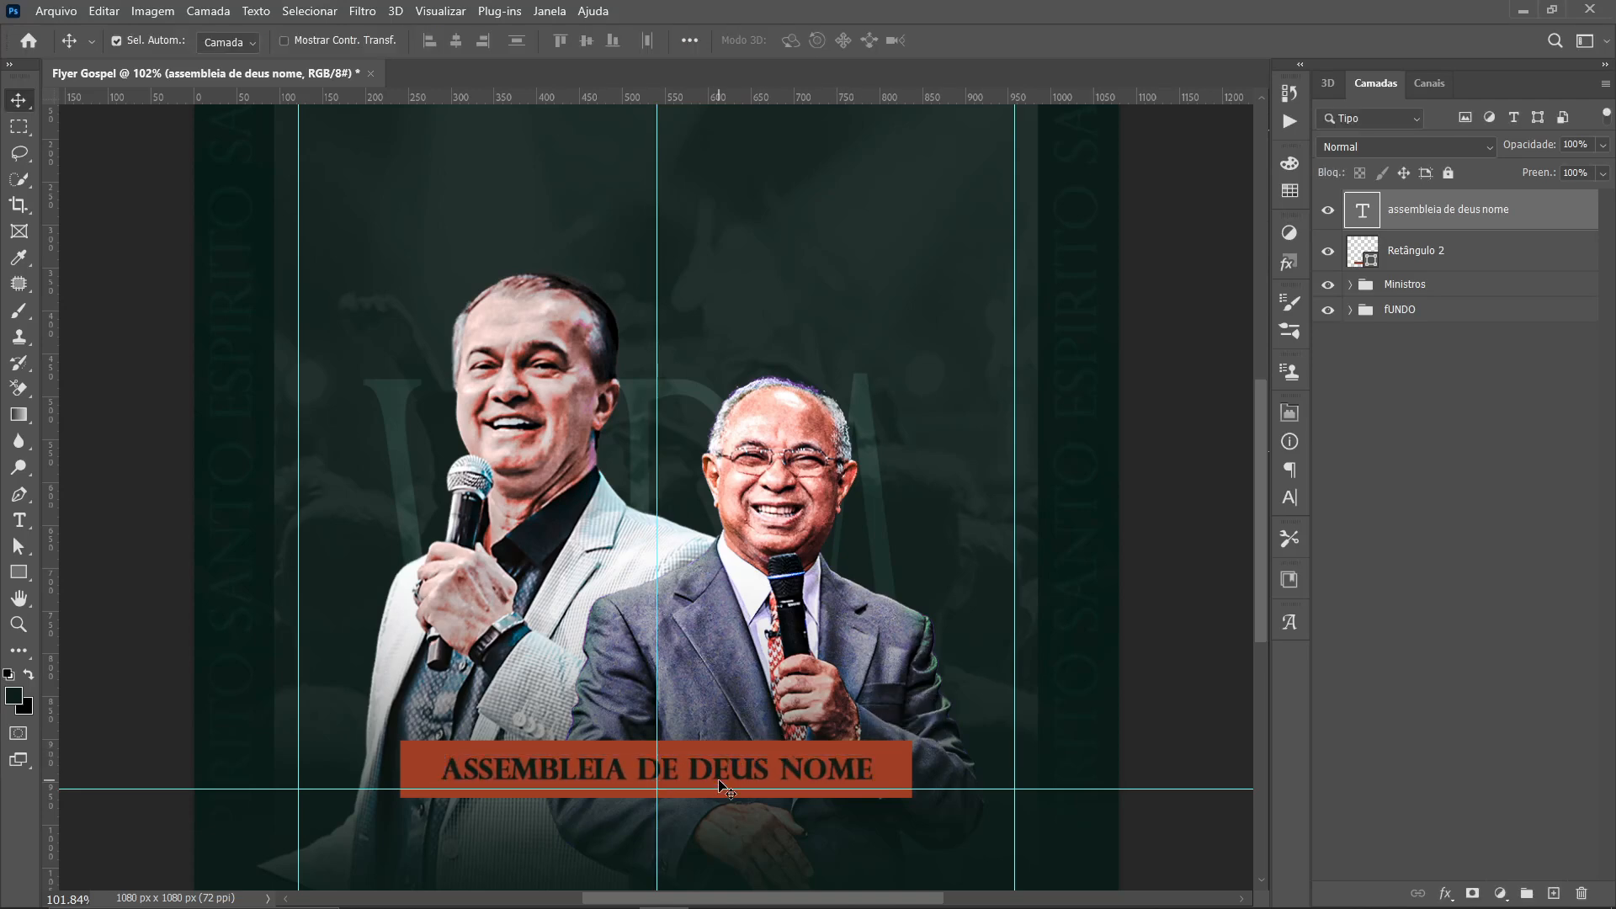
Recolour the rectangle behind the church name to a brighter orange, around #99491d
{"action": "left_click", "coordinate": [1361, 250]}
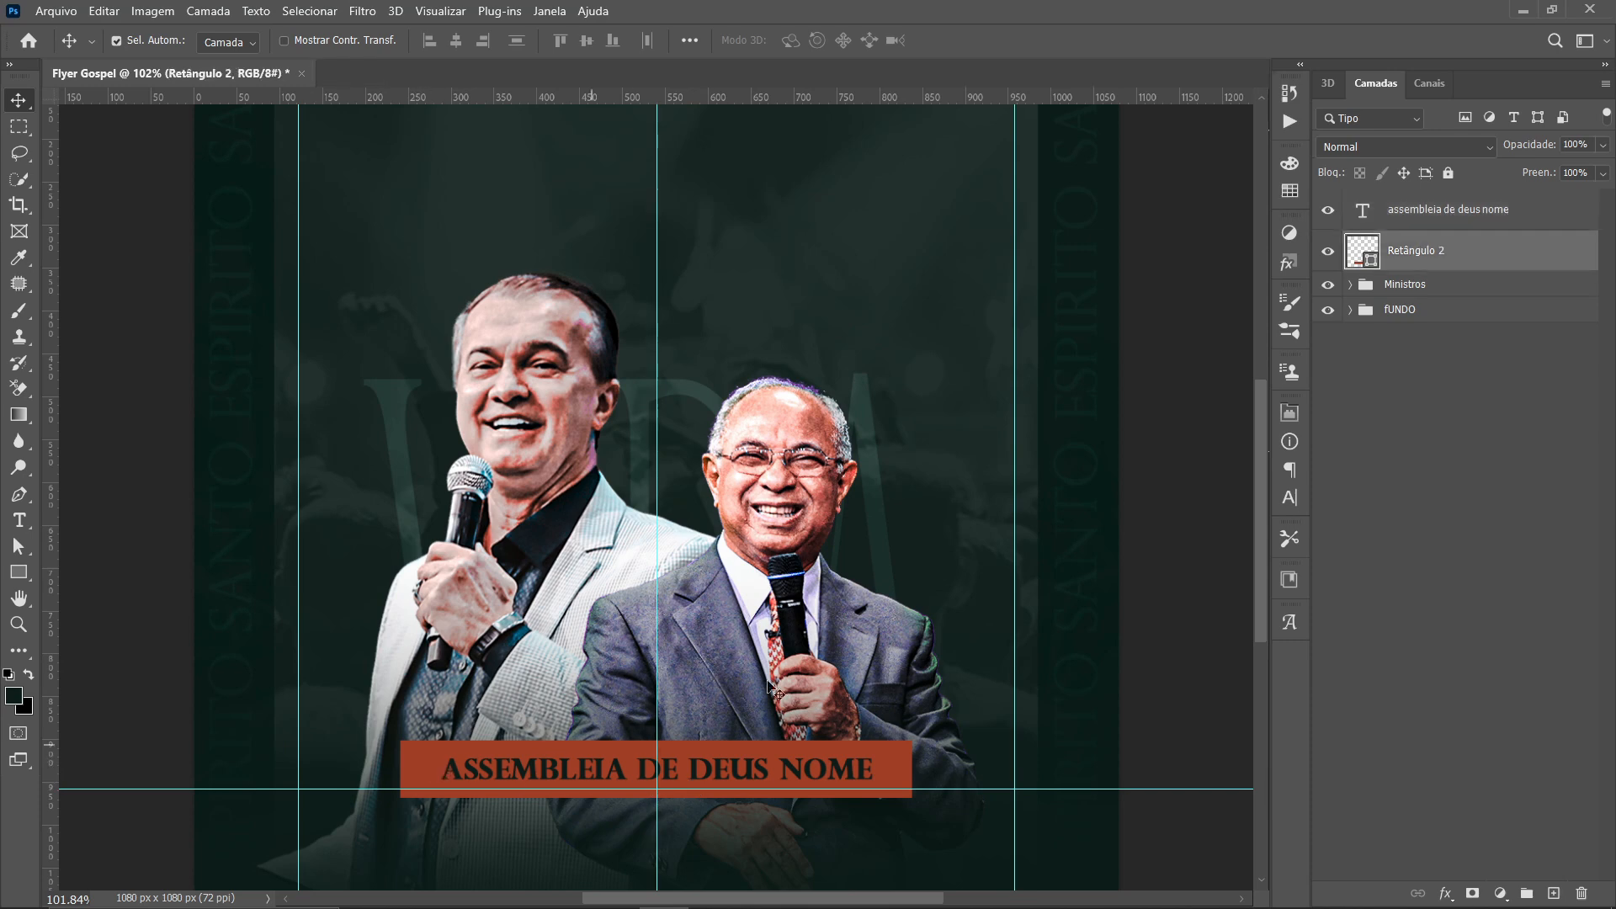
{"action": "double_click", "coordinate": [1371, 261]}
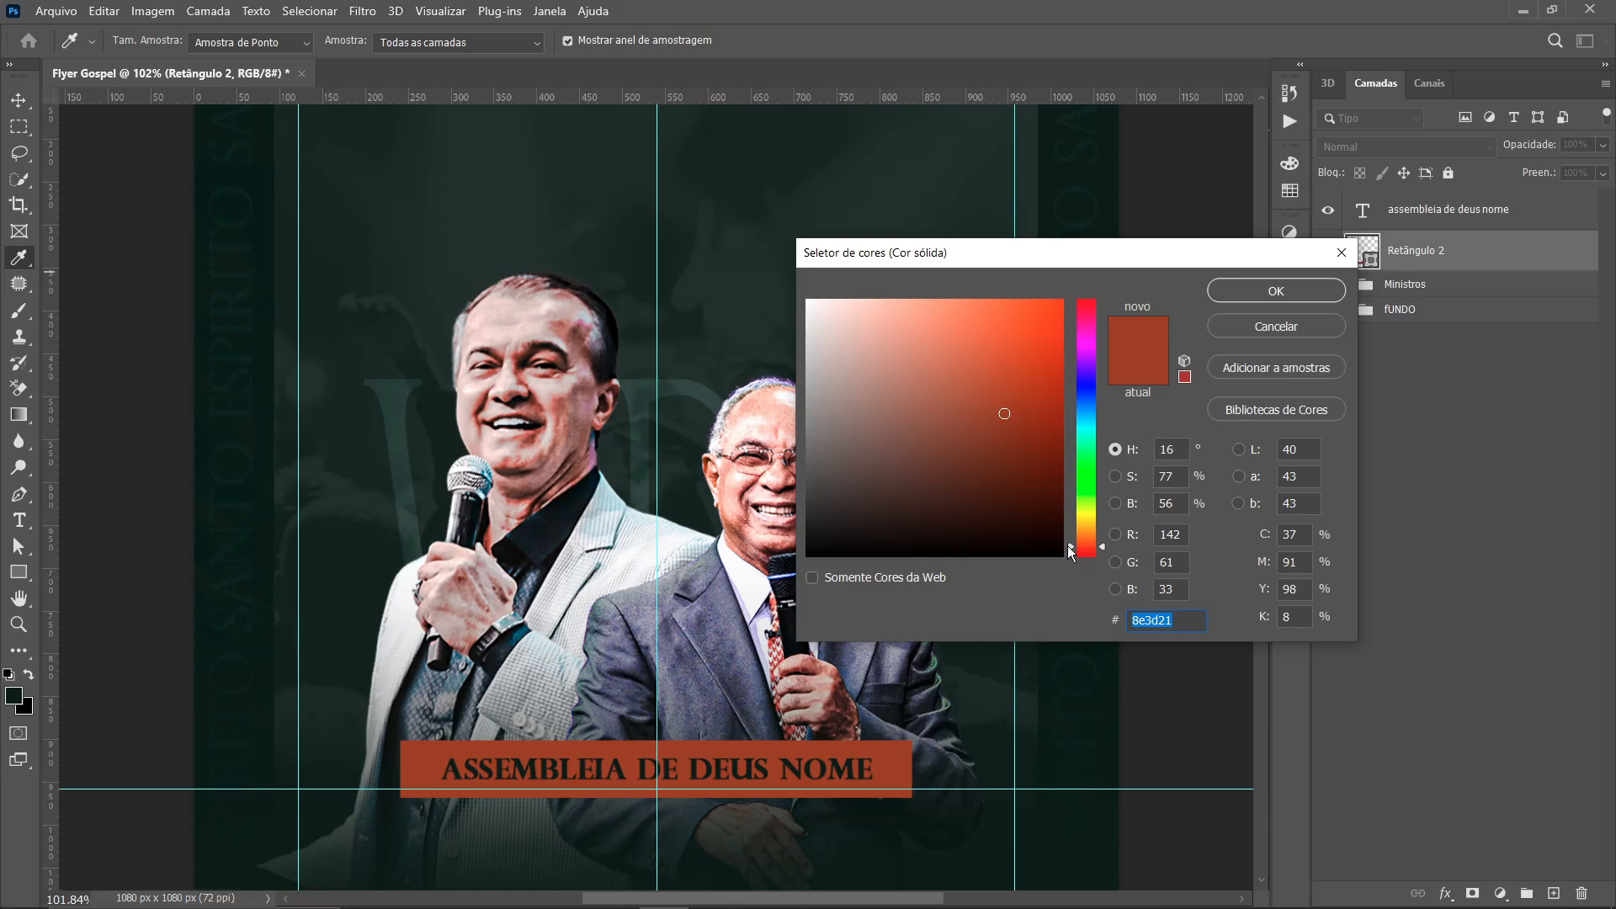
{"action": "left_click_drag", "start_coordinate": [1067, 545], "coordinate": [1068, 542]}
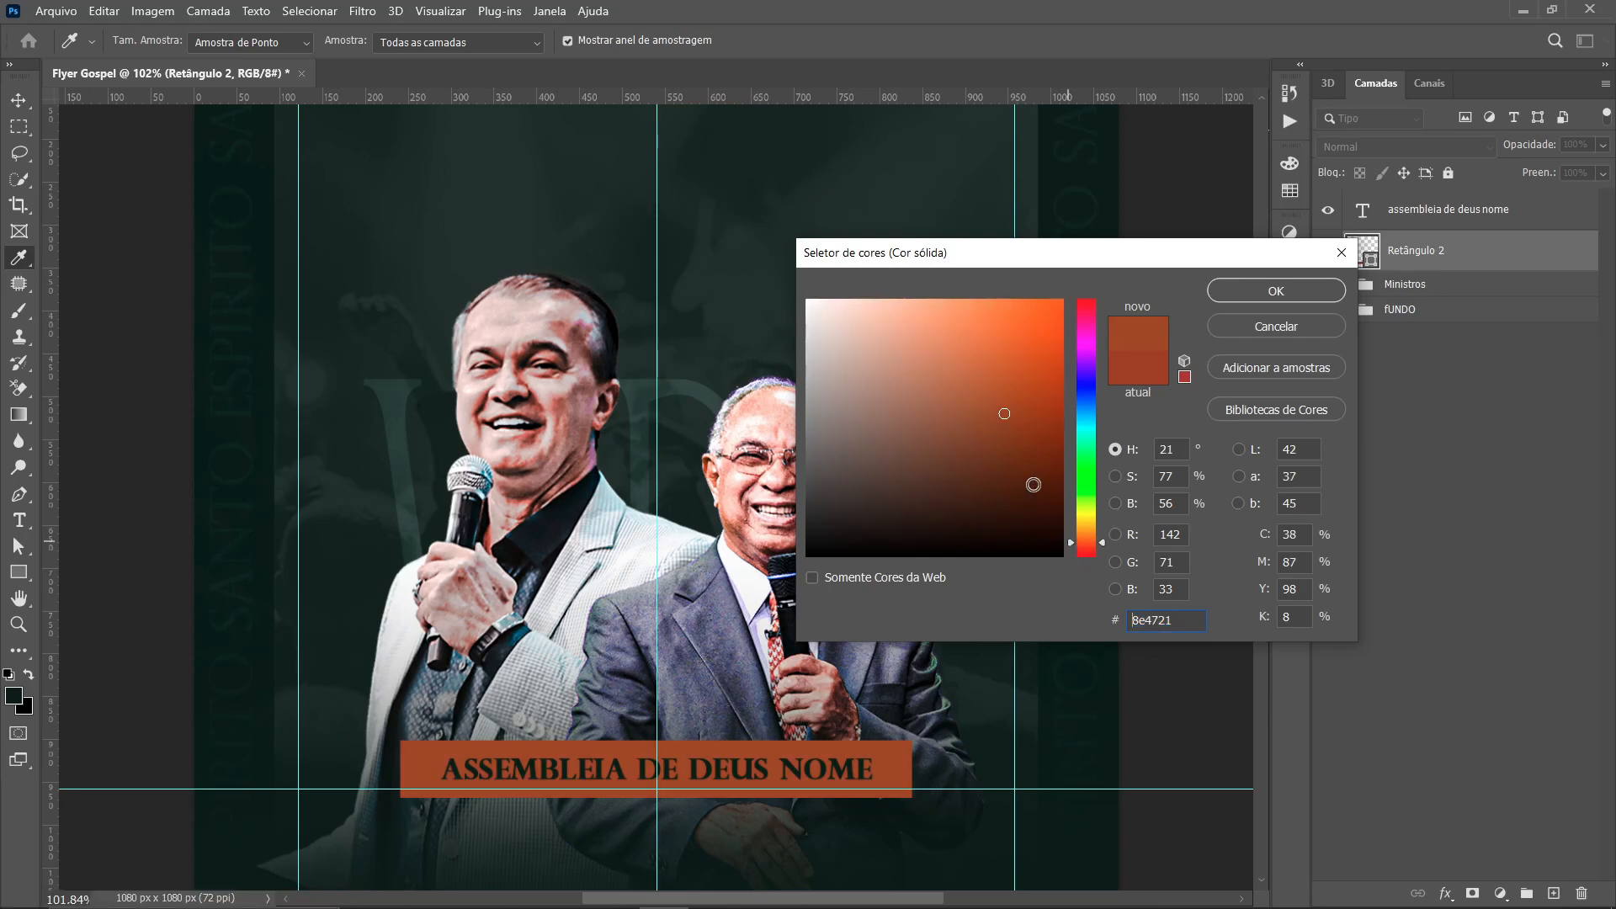
{"action": "mouse_move", "coordinate": [1006, 414]}
{"action": "left_mouse_down"}
{"action": "mouse_move", "coordinate": [1025, 416]}
{"action": "mouse_move", "coordinate": [1015, 401]}
{"action": "left_mouse_up"}
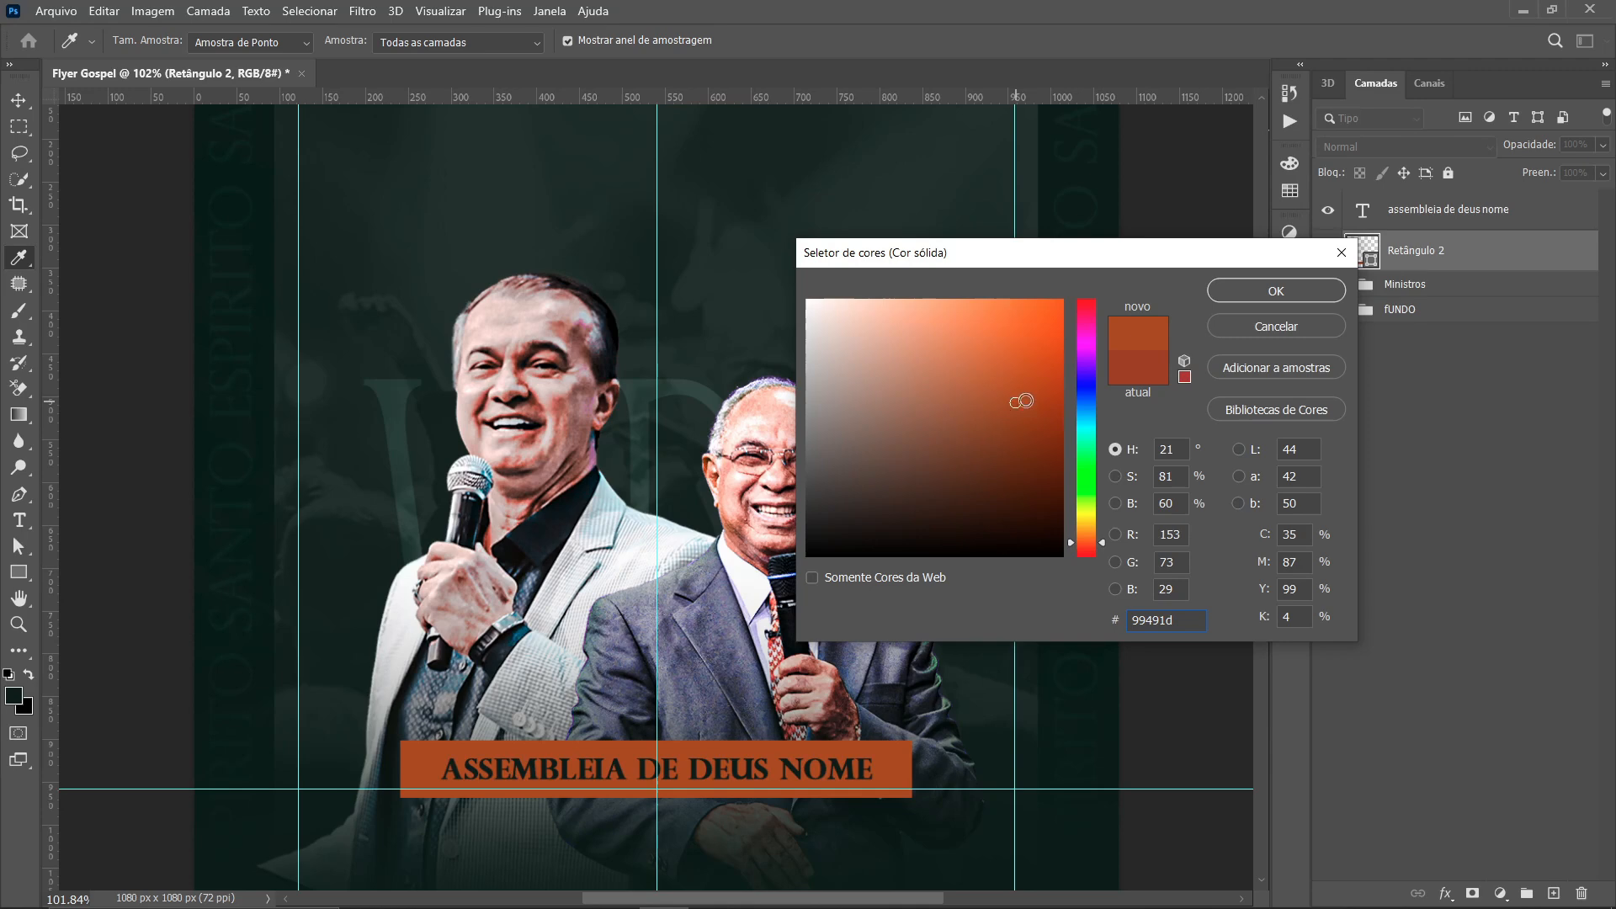
{"action": "left_click", "coordinate": [1262, 292]}
{"action": "left_click", "coordinate": [1155, 510]}
{"action": "scroll", "coordinate": [783, 531], "scroll_direction": "down", "scroll_amount": 3}
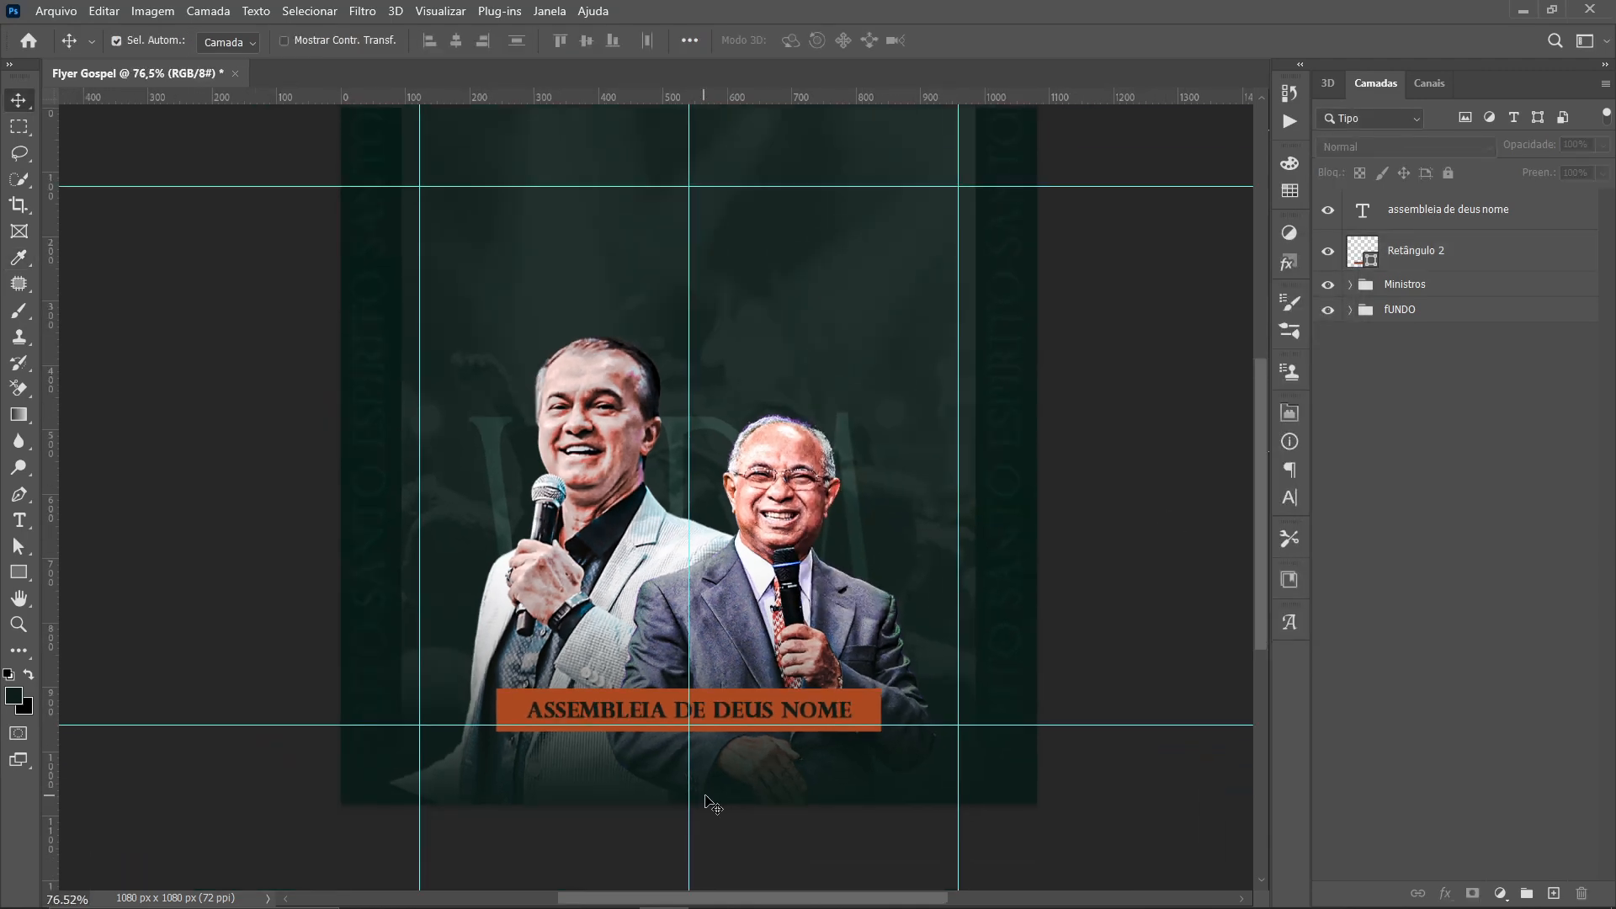
Duplicate the church name text just below the orange rectangle and shrink the copy to about 33.52 pt, centred
{"action": "scroll", "coordinate": [707, 804], "scroll_direction": "up", "scroll_amount": 3}
{"action": "left_click_drag", "start_coordinate": [694, 677], "coordinate": [696, 740]}
{"action": "key", "text": "ctrl+t"}
{"action": "left_click_drag", "start_coordinate": [916, 761], "coordinate": [789, 757]}
{"action": "key", "text": "Return"}
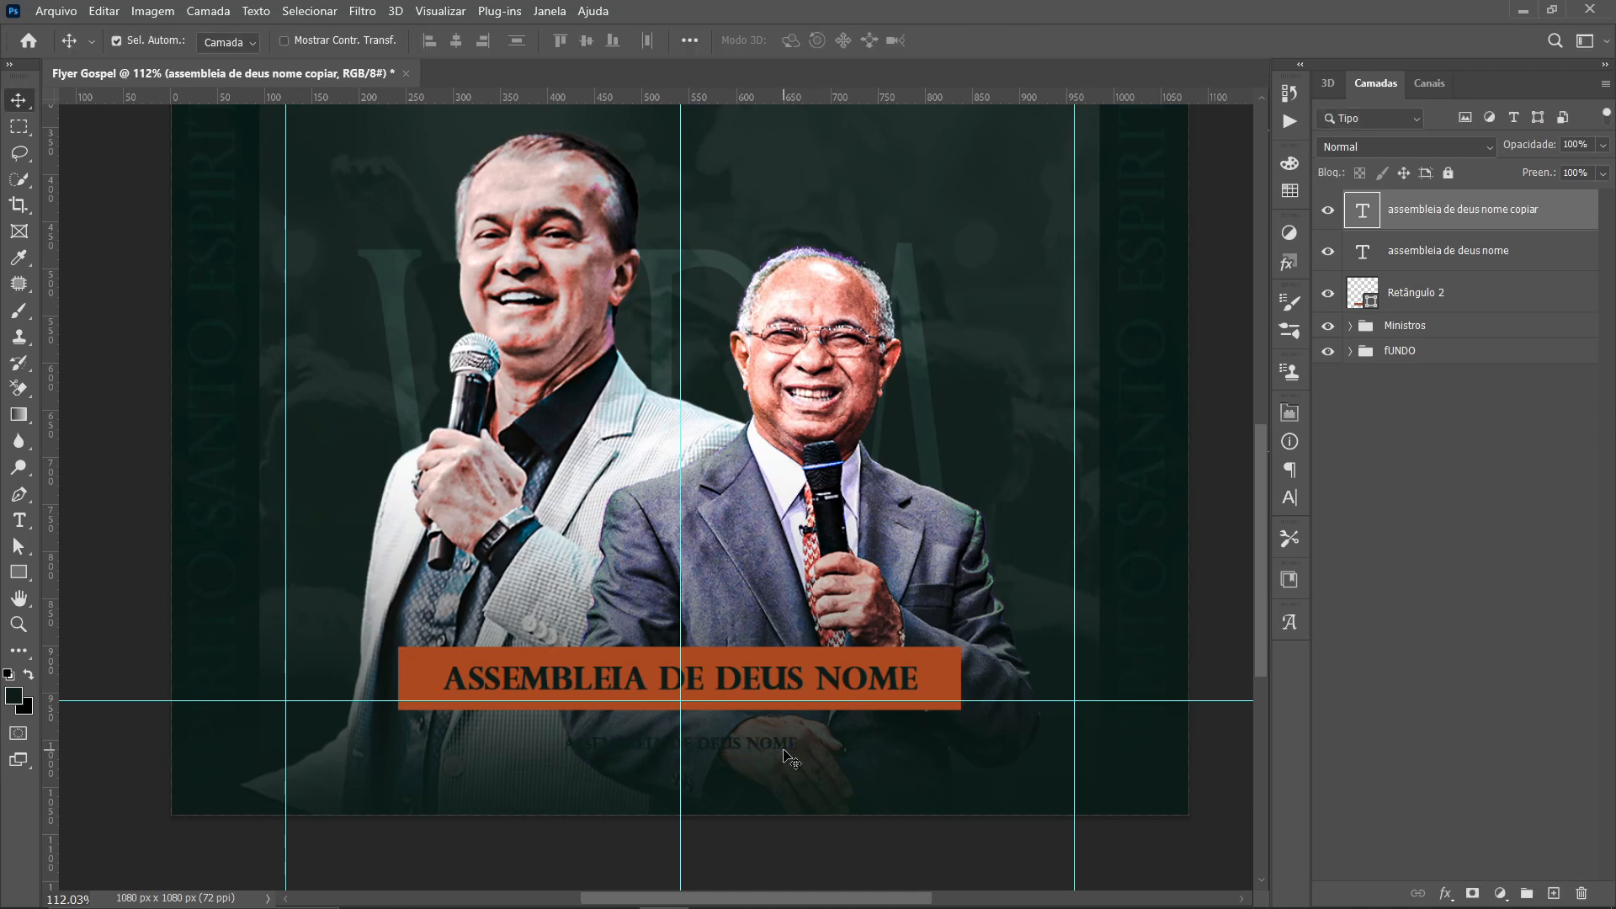
Colour the duplicated text white (#ffffff) and scale it down to about 85.61%
{"action": "left_click", "coordinate": [1289, 498]}
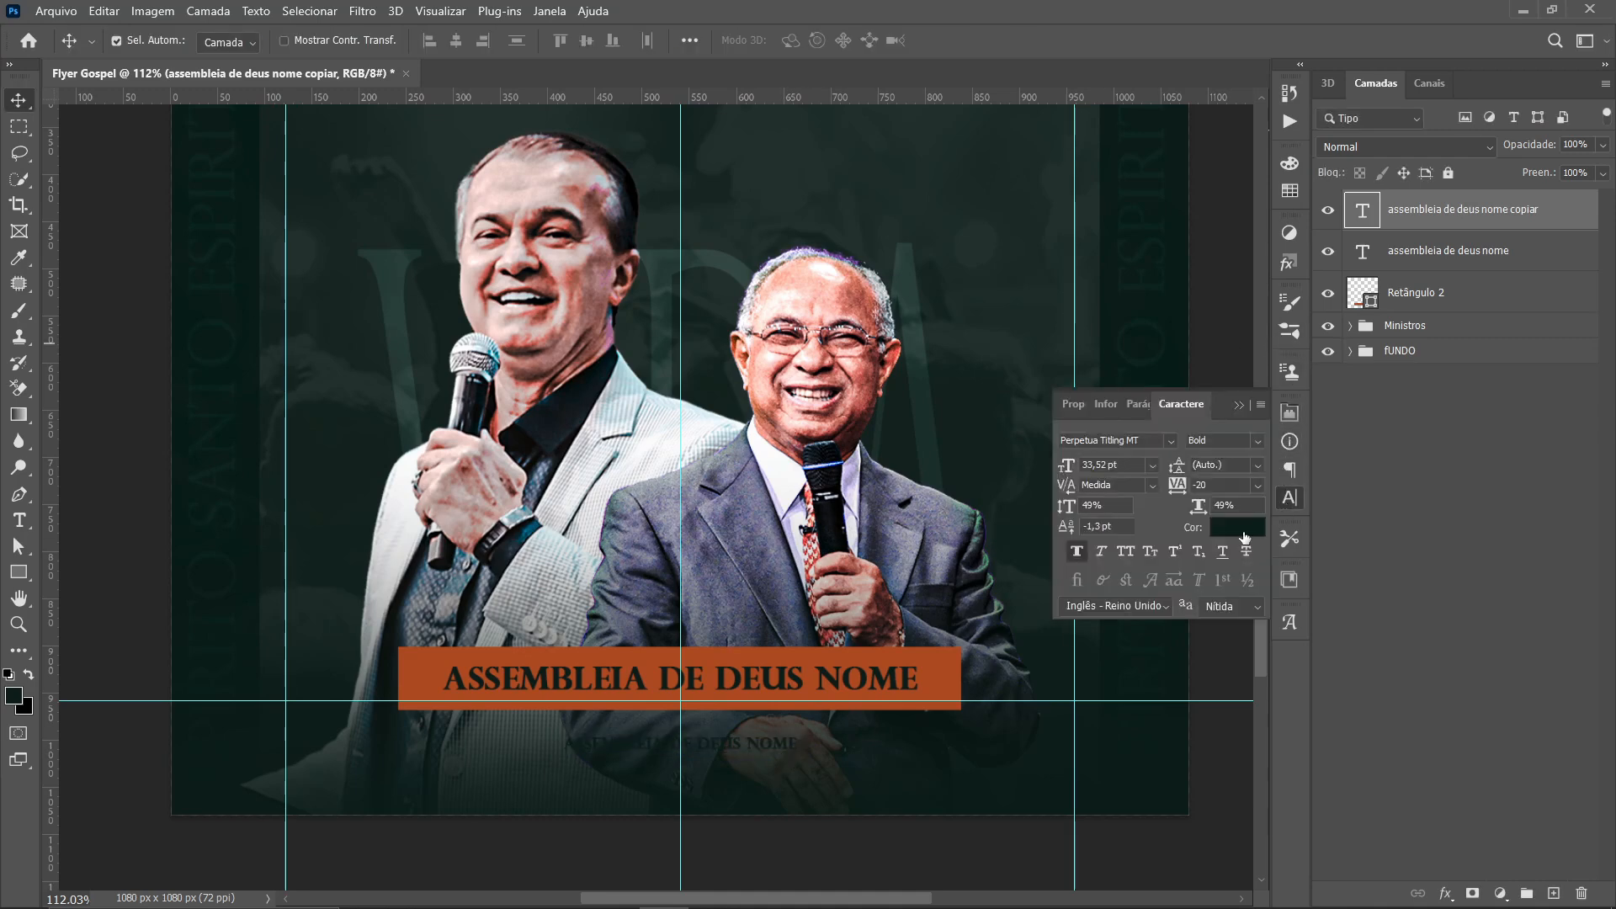
{"action": "left_click", "coordinate": [1245, 537]}
{"action": "type", "text": "ffffff"}
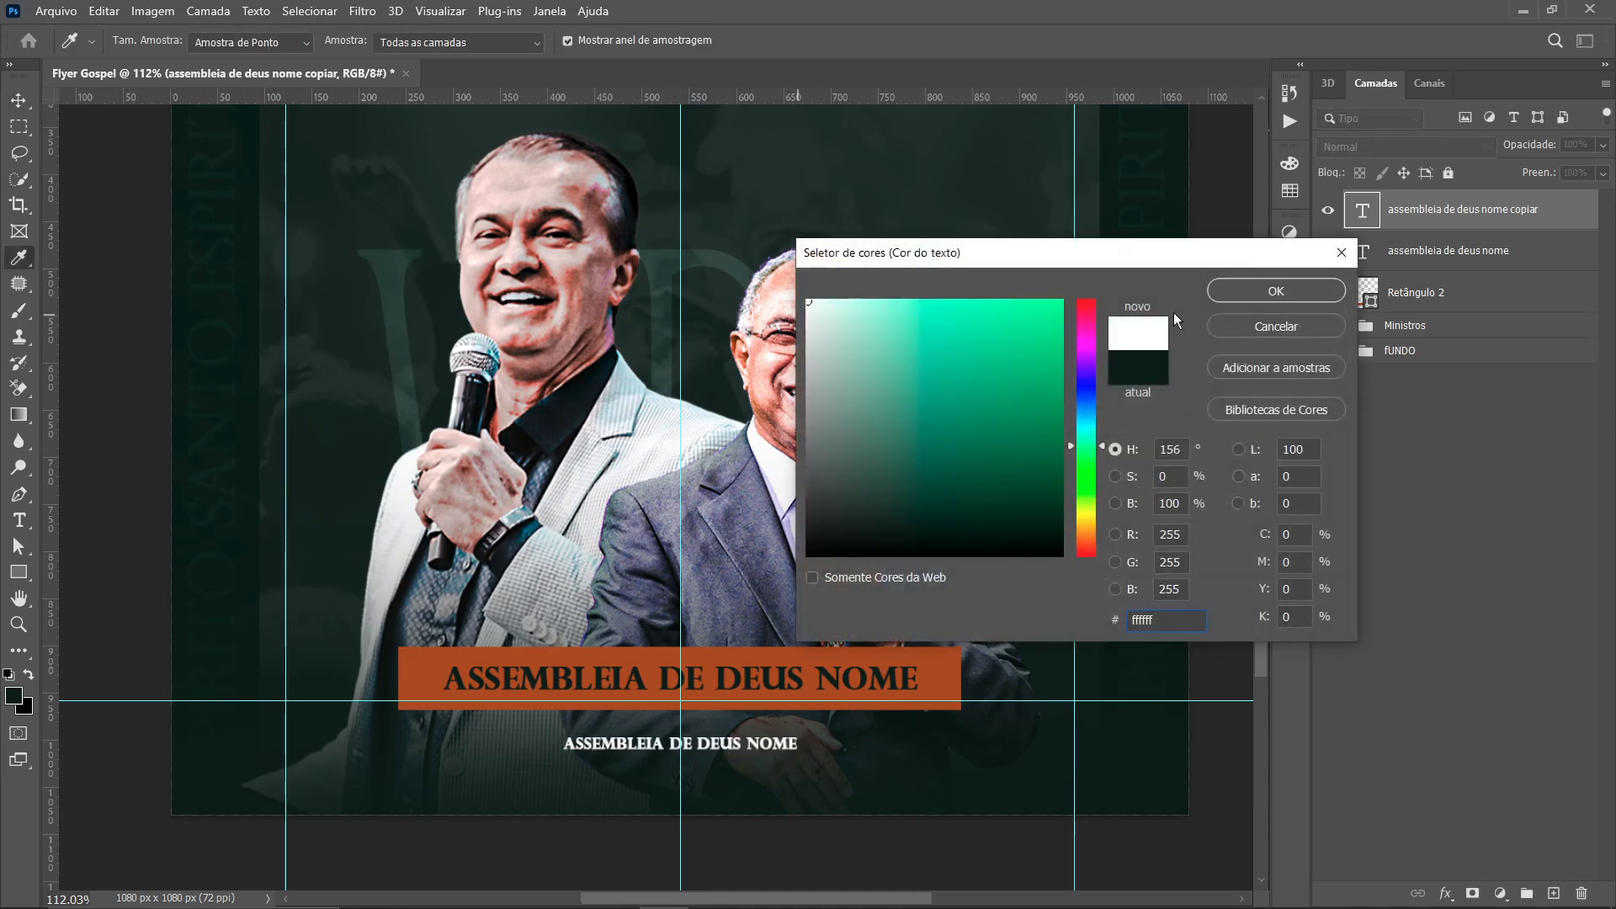
{"action": "left_click", "coordinate": [1269, 290]}
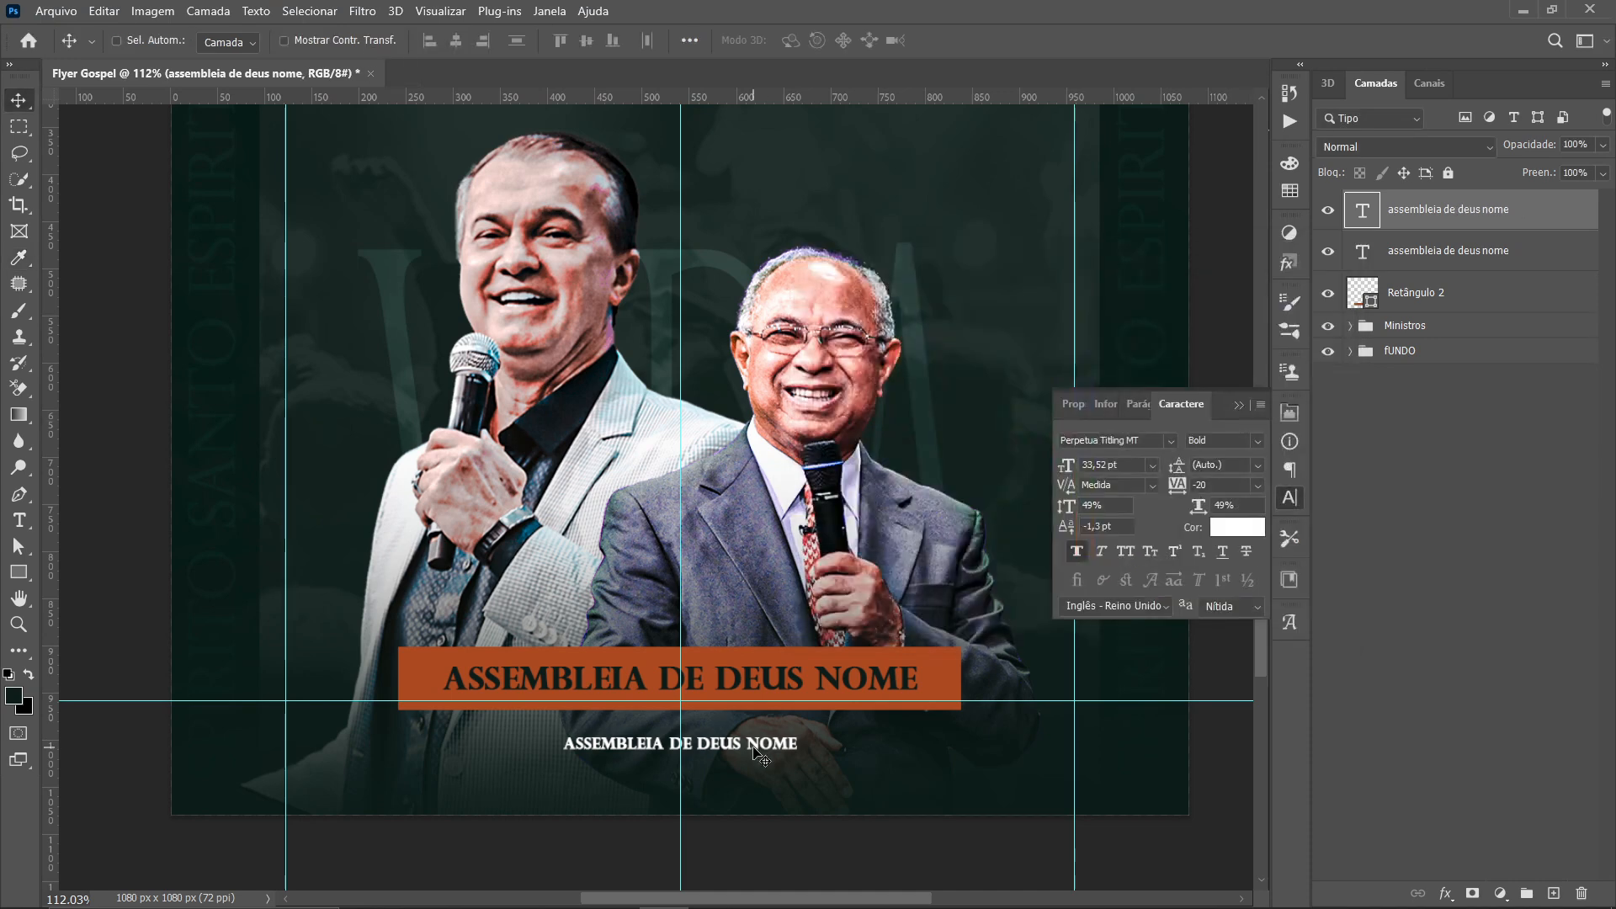
{"action": "key", "text": "ctrl+t"}
{"action": "left_click_drag", "start_coordinate": [798, 753], "coordinate": [778, 756]}
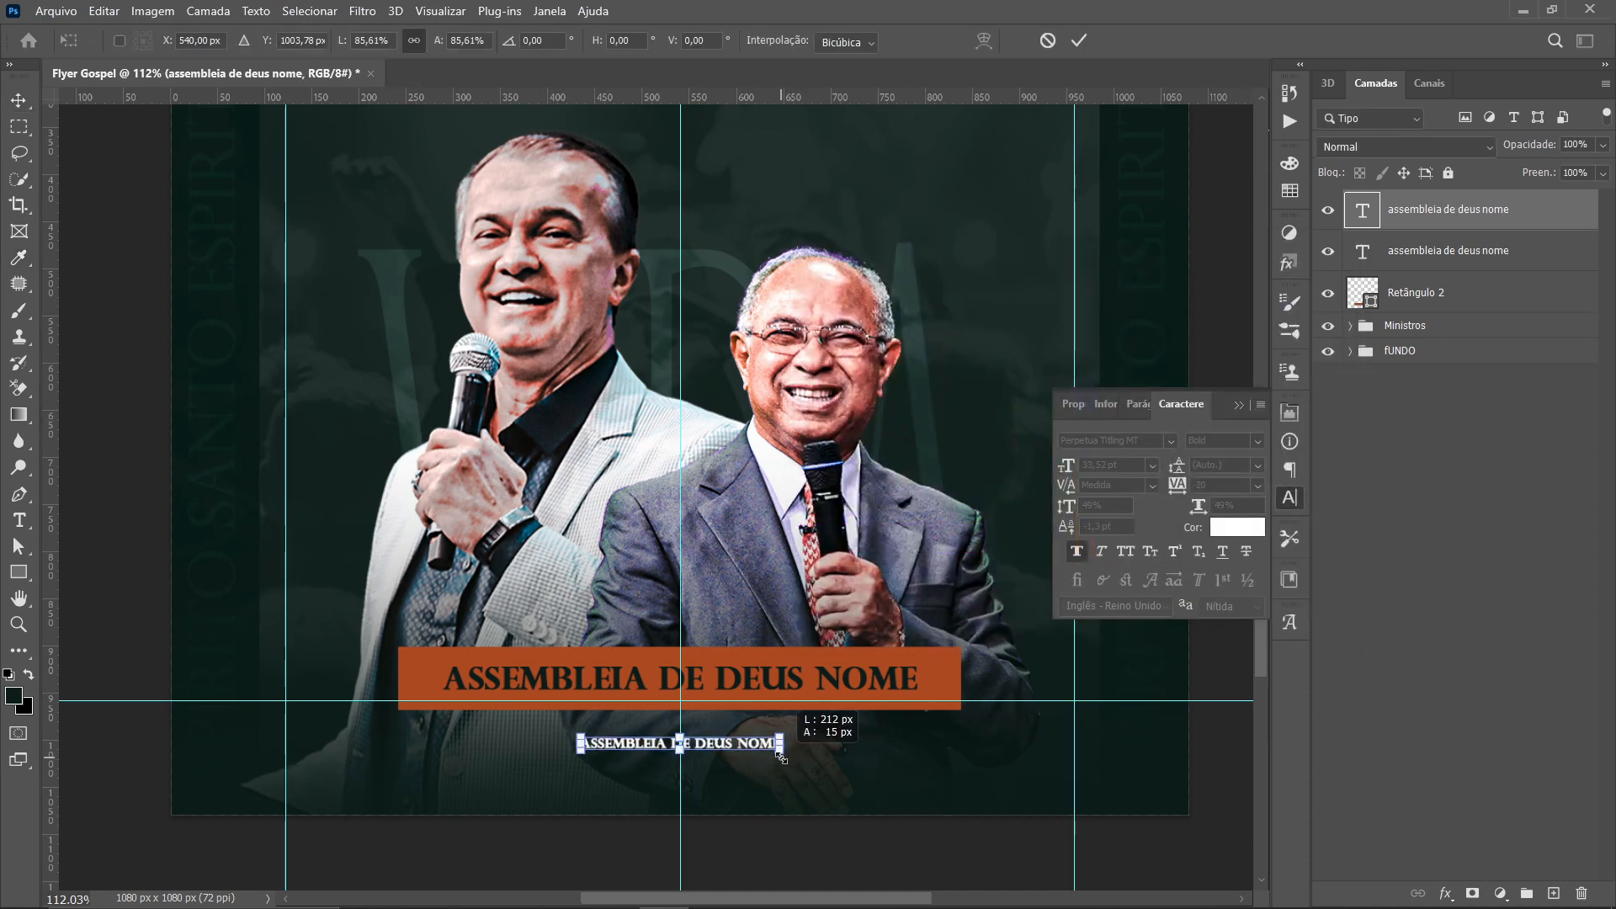
{"action": "key", "text": "Return"}
Replace the white text with the church's street address and centre it horizontally on the middle guide
{"action": "double_click", "coordinate": [721, 744]}
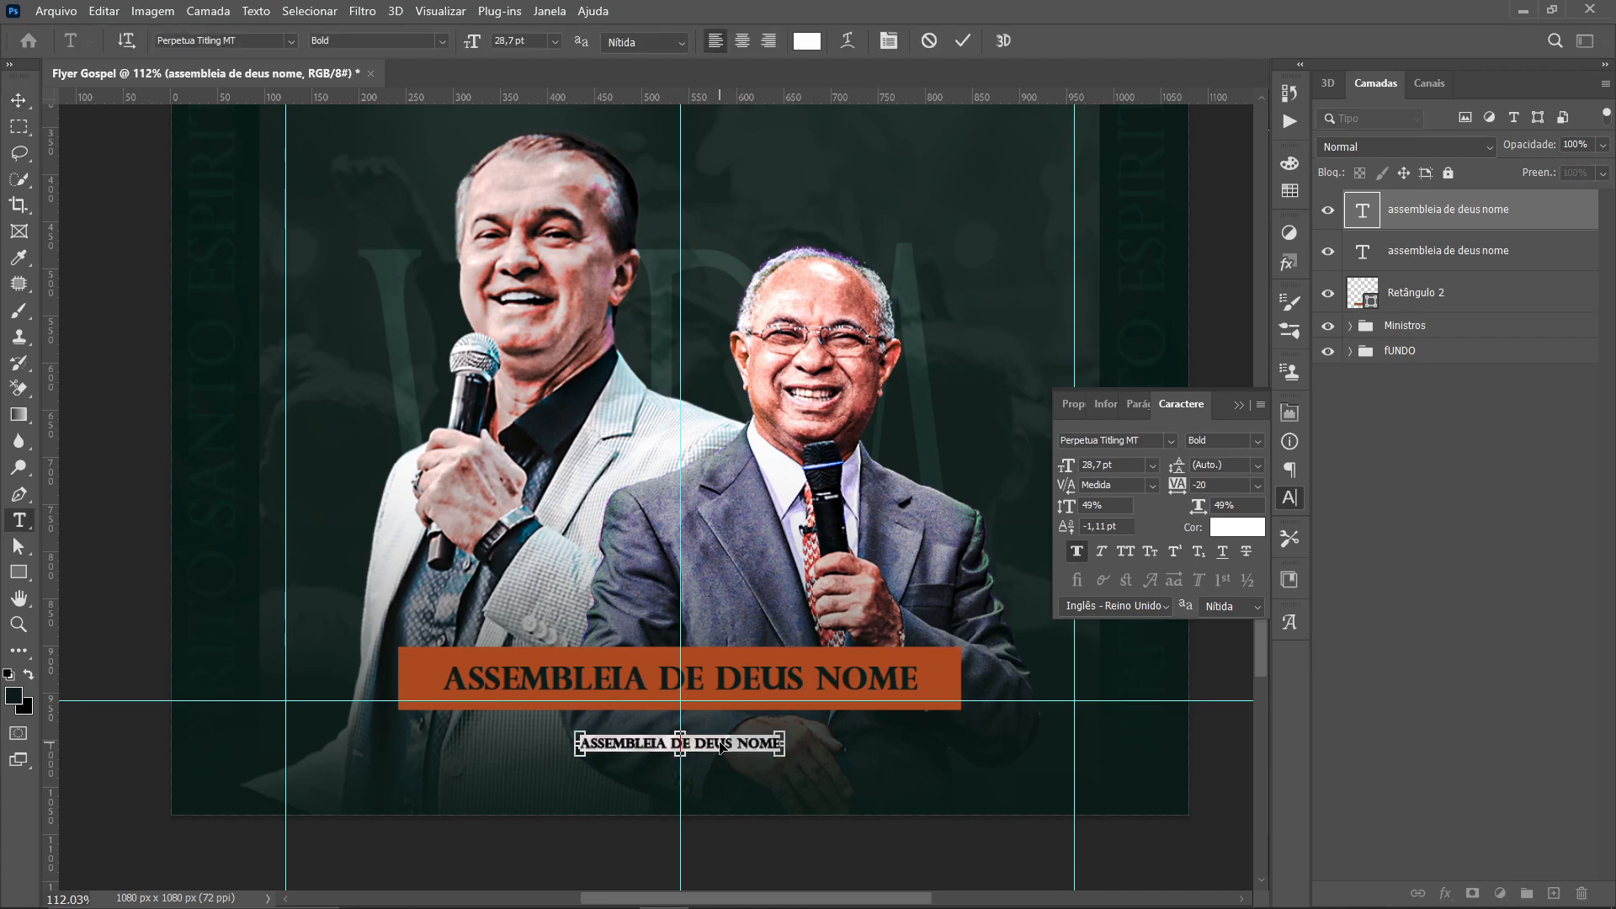
{"action": "type", "text": "R"}
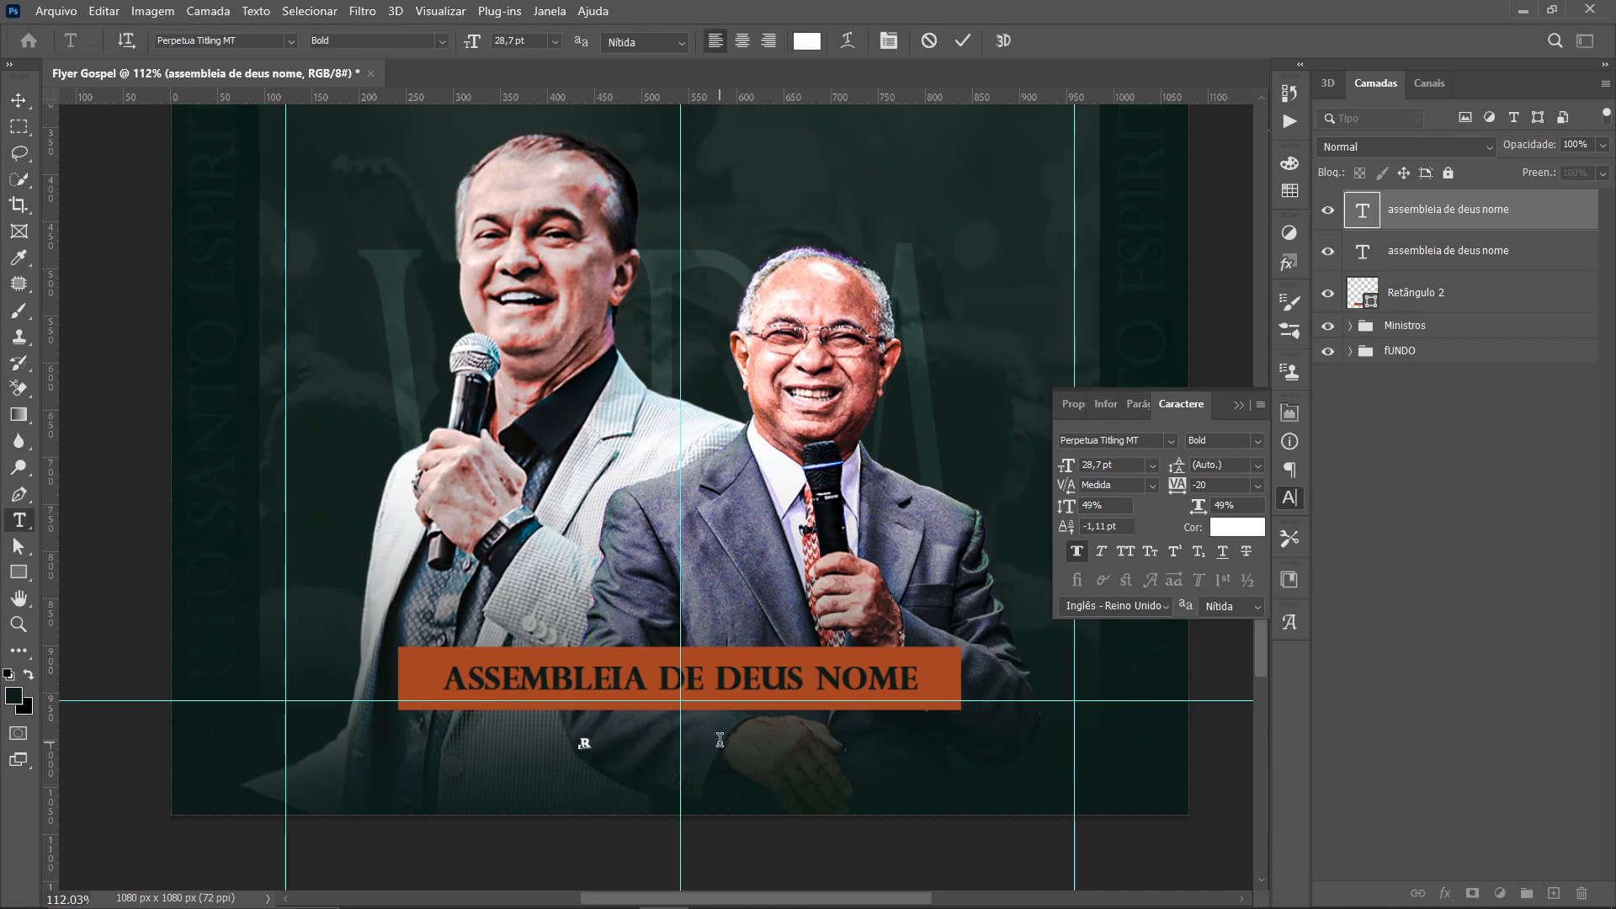
{"action": "type", "text": "UA CORELSNAKE"}
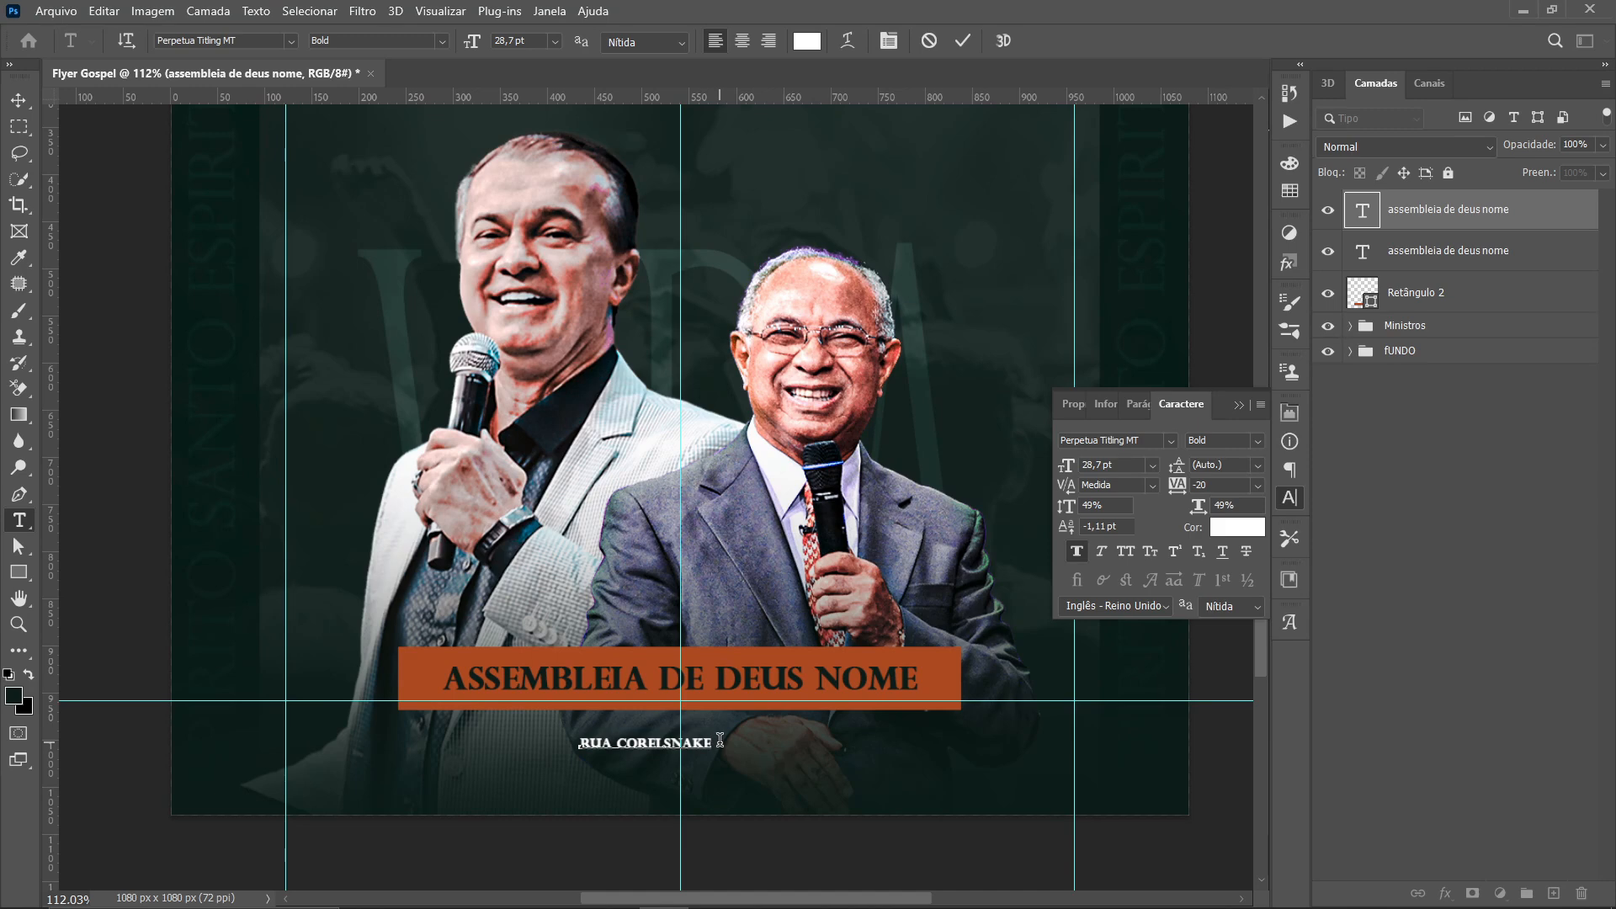
{"action": "type", "text": " OFICIAL"}
{"action": "type", "text": "45"}
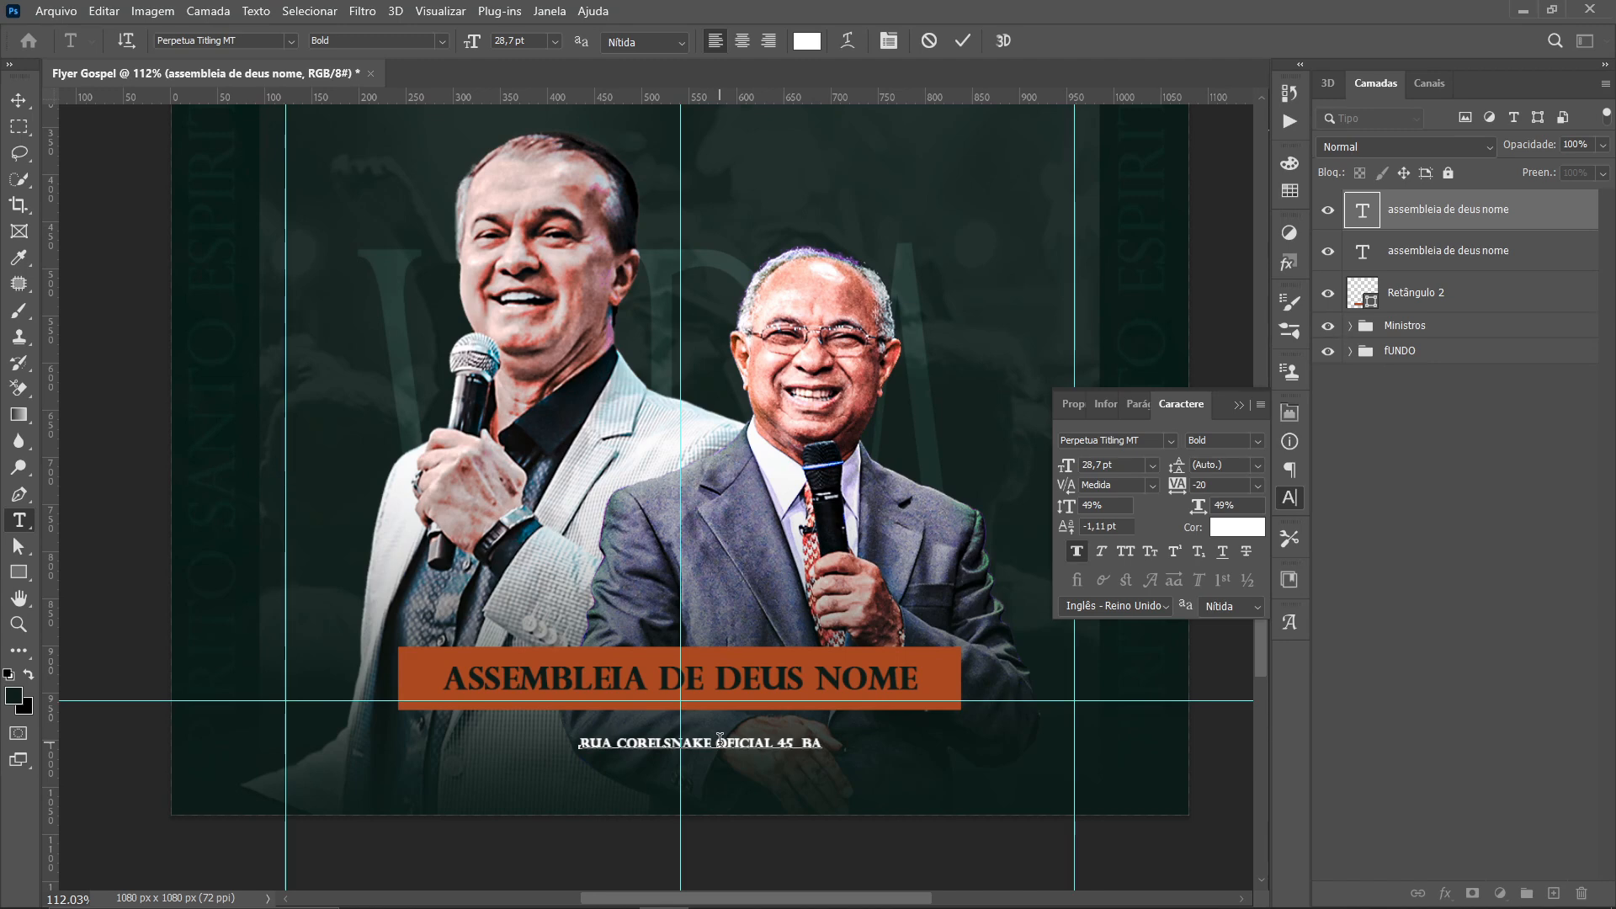
{"action": "type", "text": "BAIRRO"}
{"action": "left_click", "coordinate": [18, 99]}
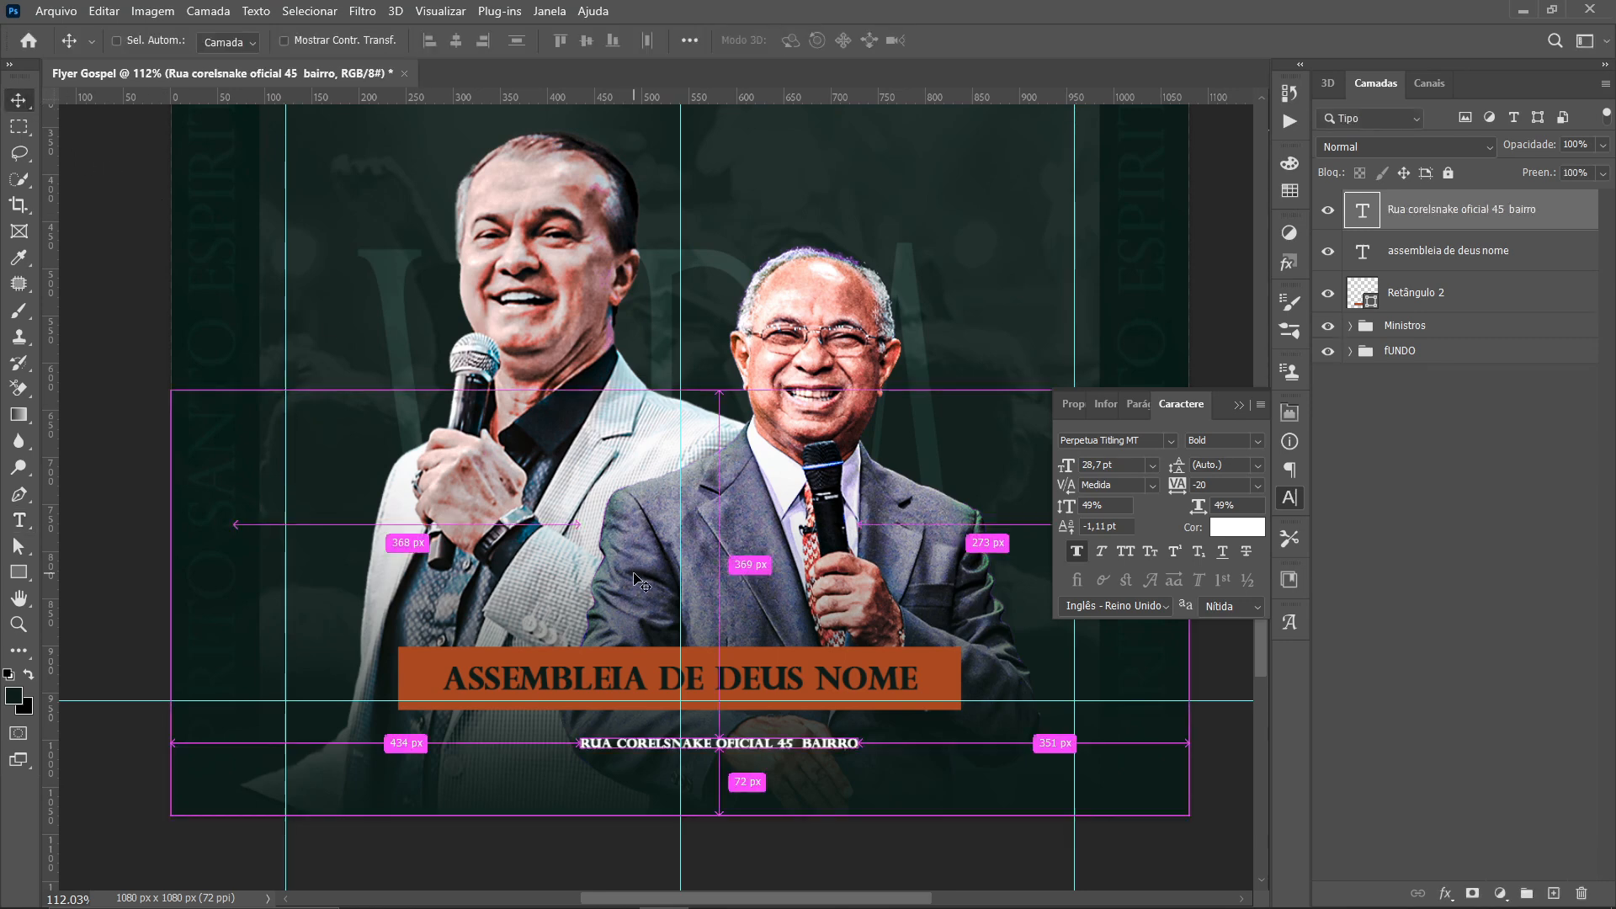
{"action": "key", "text": "ctrl+t"}
{"action": "left_click_drag", "start_coordinate": [763, 751], "coordinate": [739, 746]}
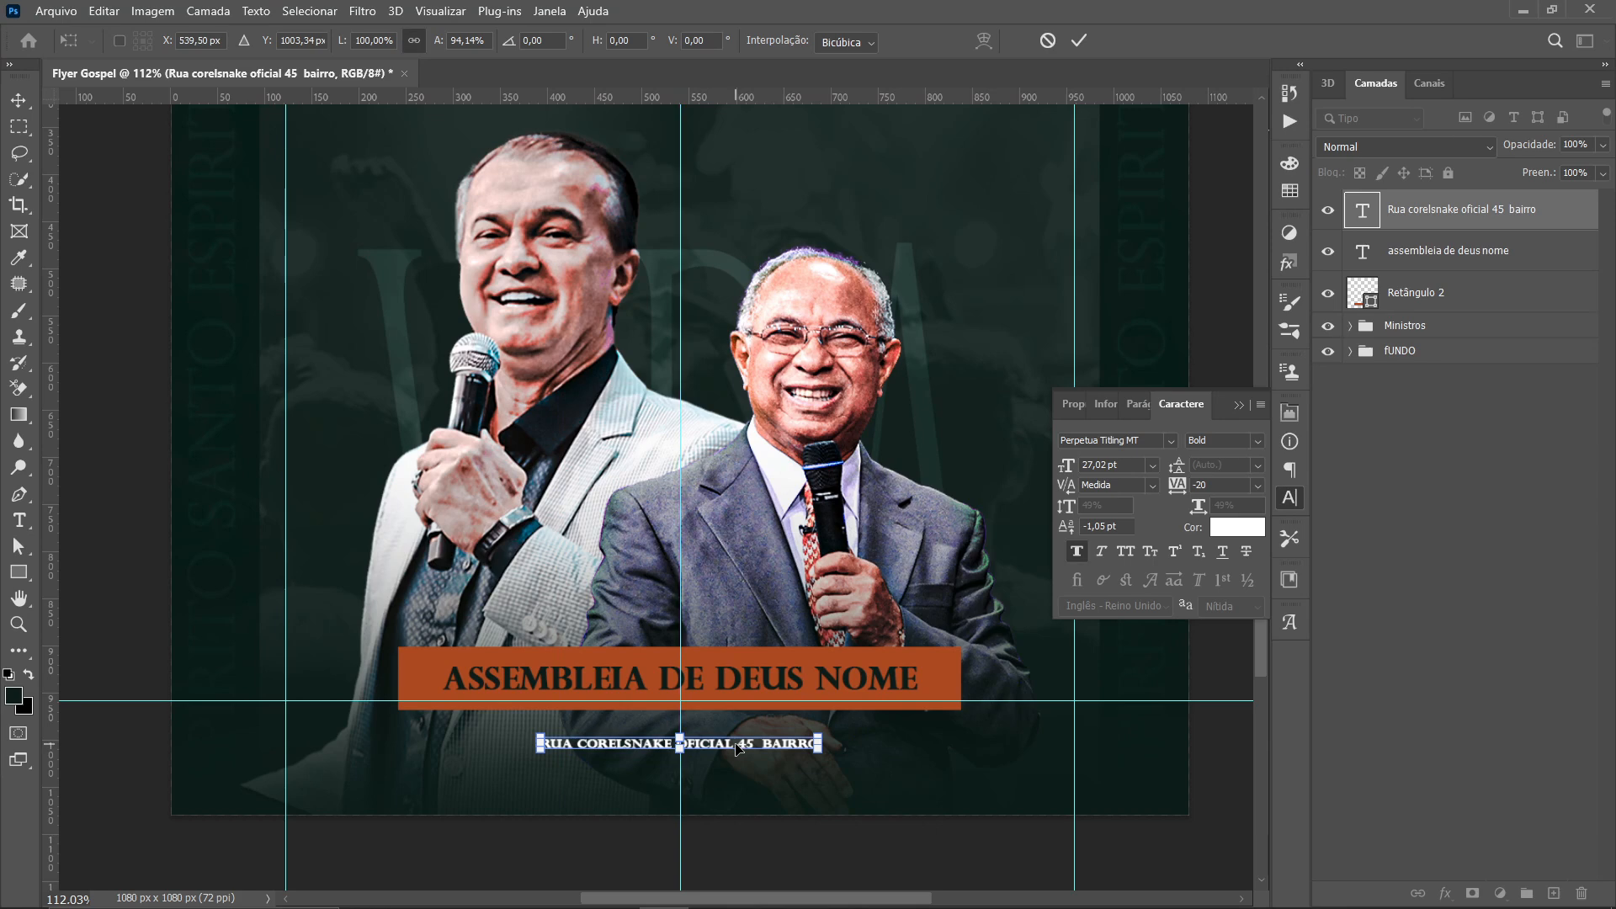
{"action": "key", "text": "Return"}
Widen the tracking of the whole address line to 280
{"action": "double_click", "coordinate": [711, 743]}
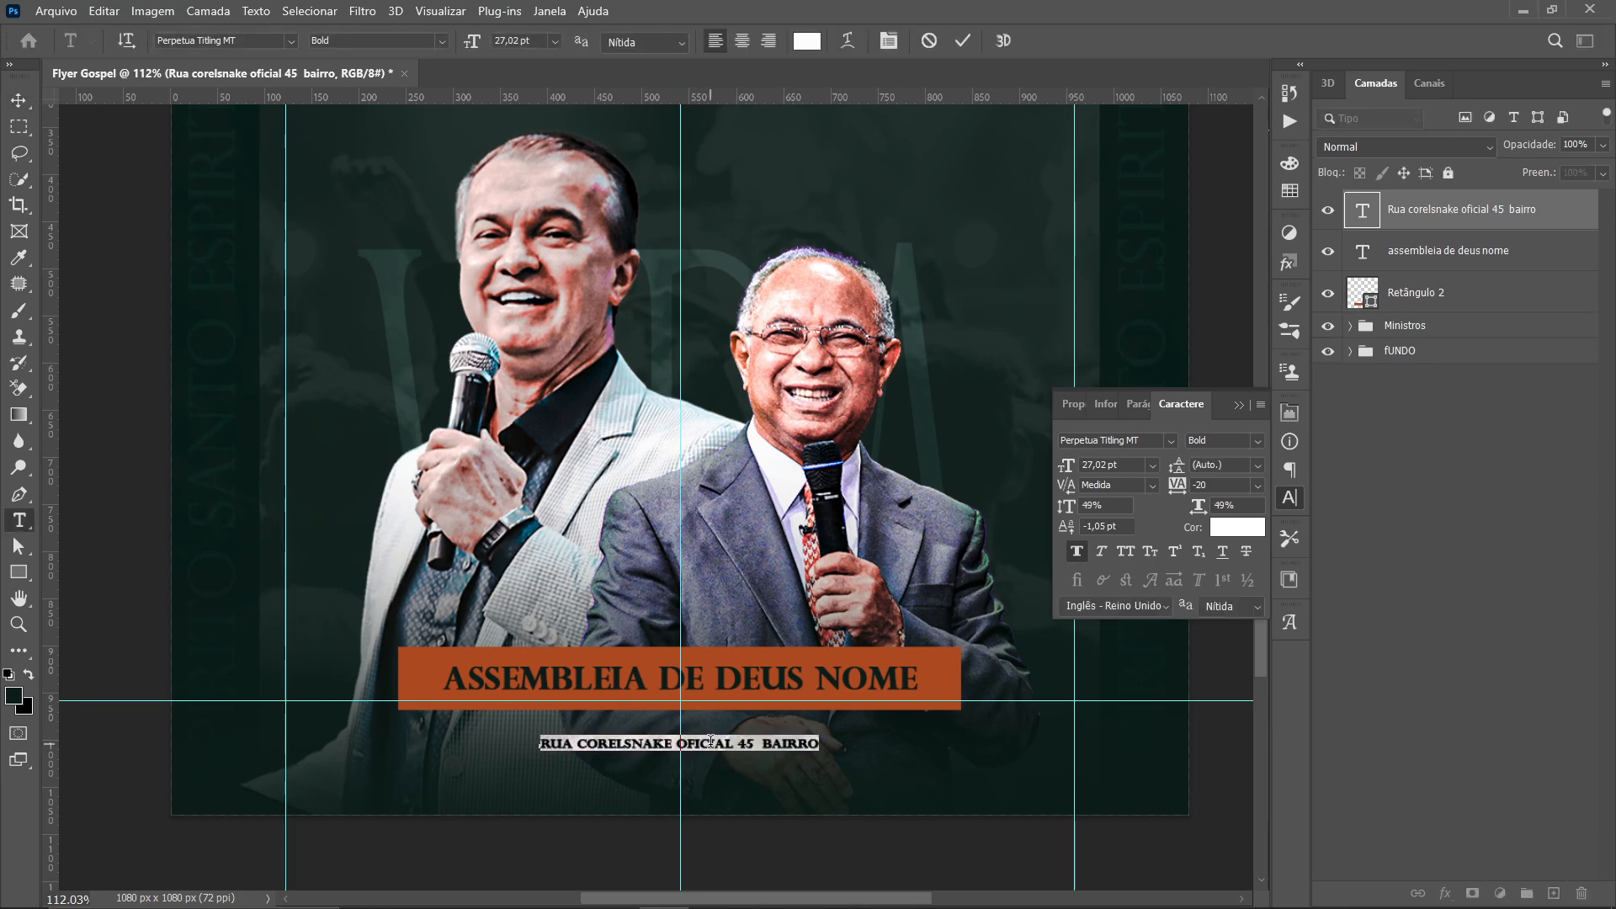
{"action": "key", "text": "alt+Right"}
{"action": "key", "text": "alt+Right"}
{"action": "key", "text": "alt+Right"}
{"action": "key", "text": "alt+Right"}
{"action": "key", "text": "alt+Right"}
{"action": "key", "text": "alt+Right"}
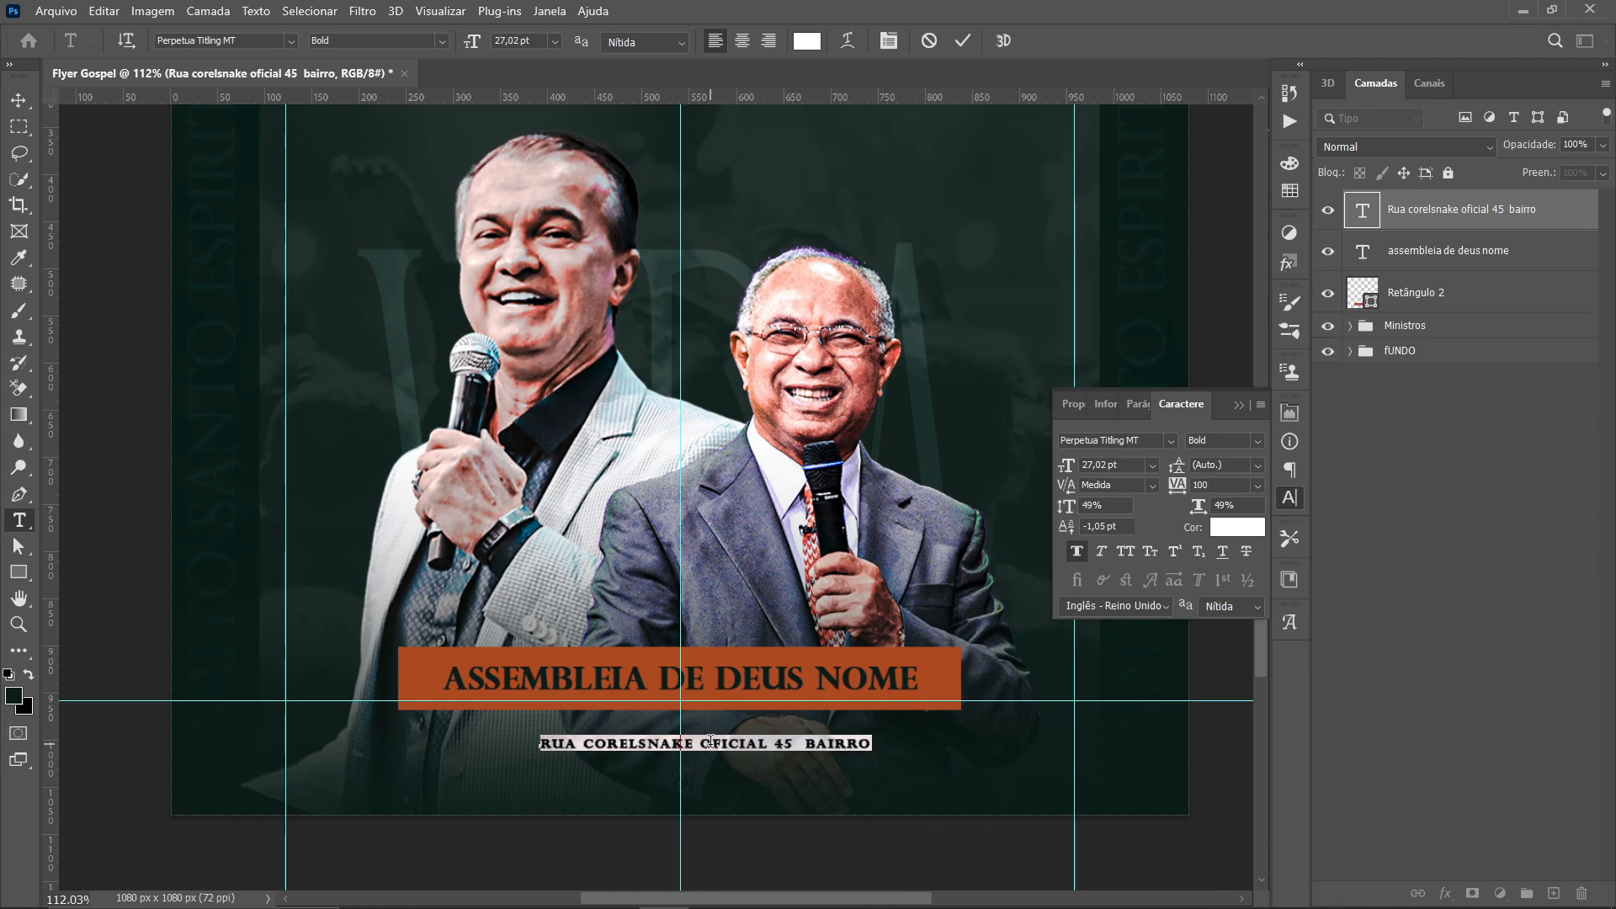
{"action": "key", "text": "alt+Right"}
{"action": "key", "text": "alt+Right"}
{"action": "key", "text": "alt+Right"}
{"action": "key", "text": "alt+Right"}
{"action": "key", "text": "alt+Right"}
{"action": "key", "text": "alt+Right"}
{"action": "key", "text": "alt+Right"}
{"action": "key", "text": "alt+Right"}
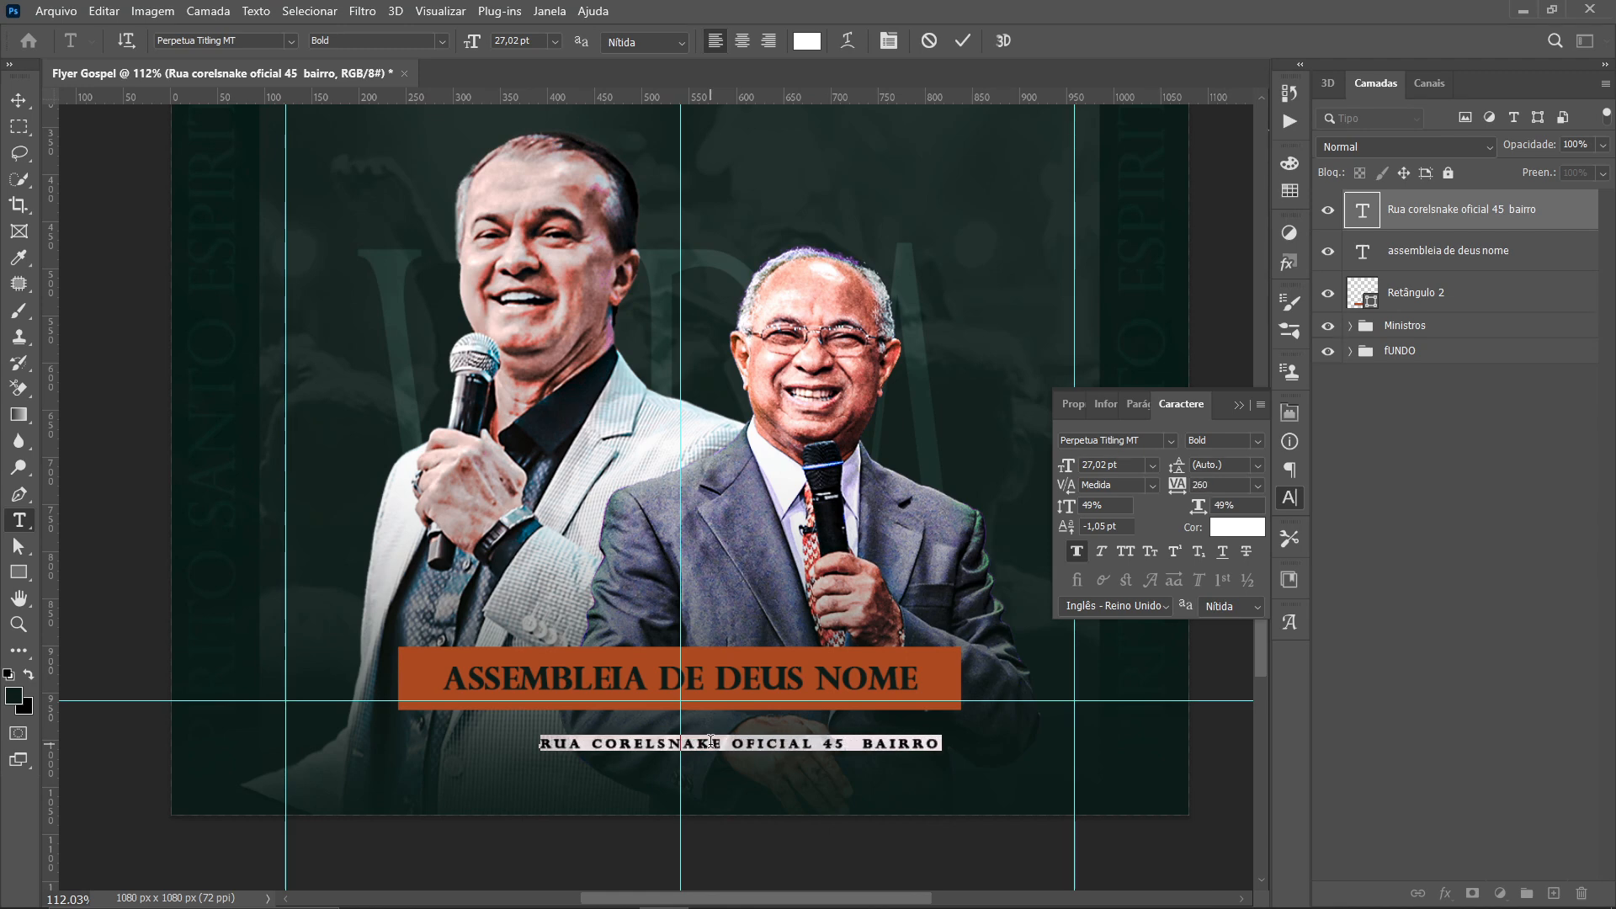
{"action": "key", "text": "alt+Right"}
{"action": "key", "text": "alt+Right"}
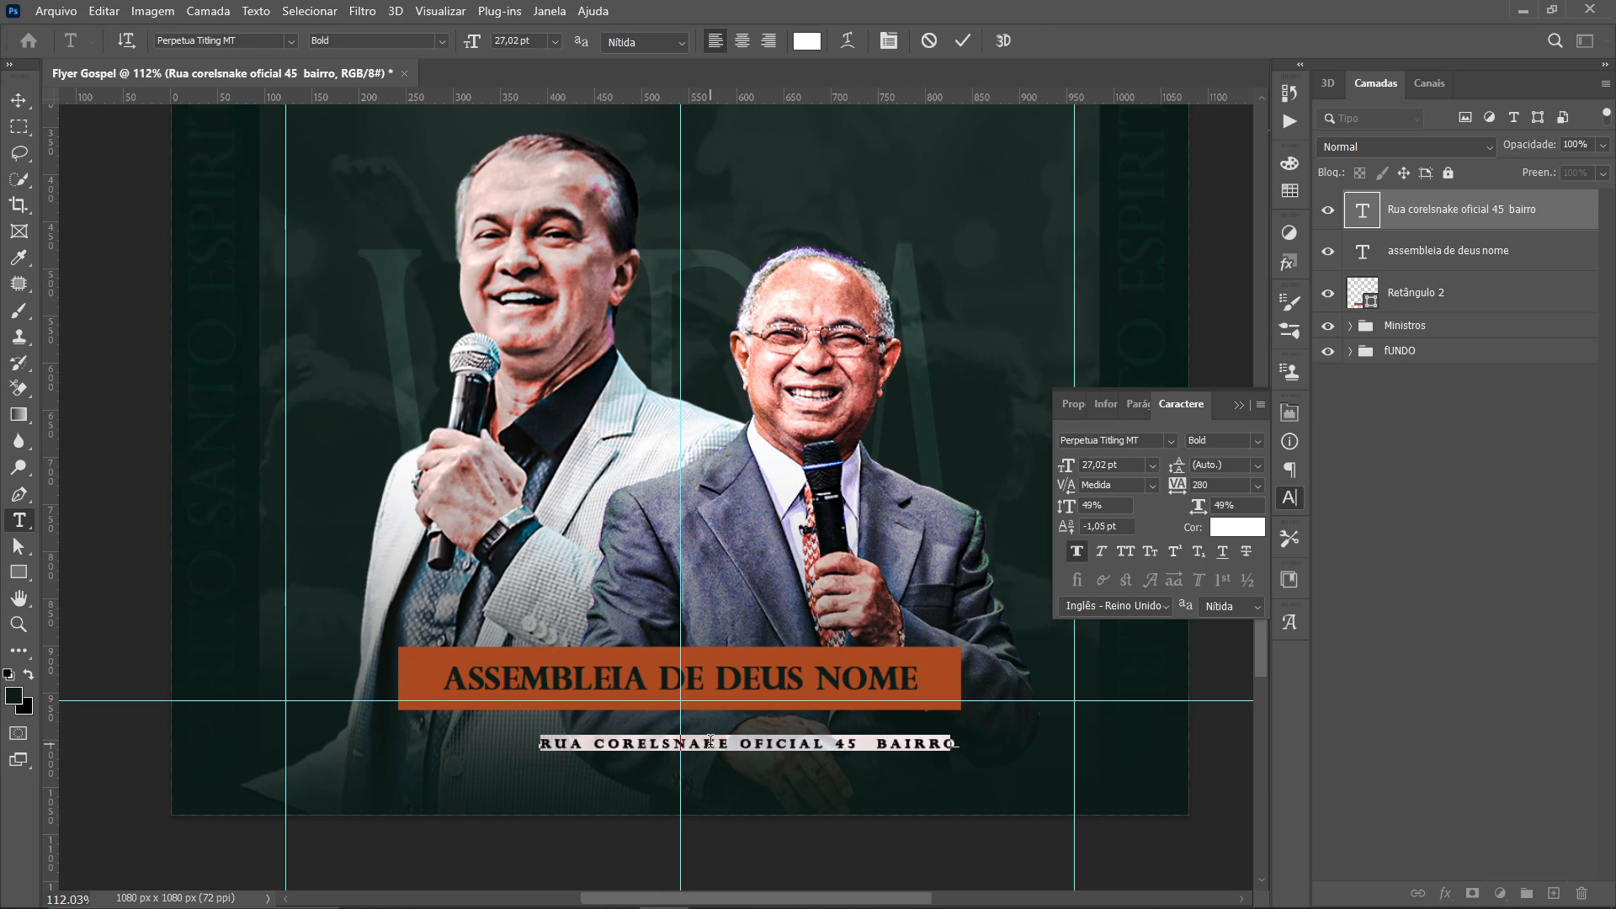
{"action": "key", "text": "alt+Left"}
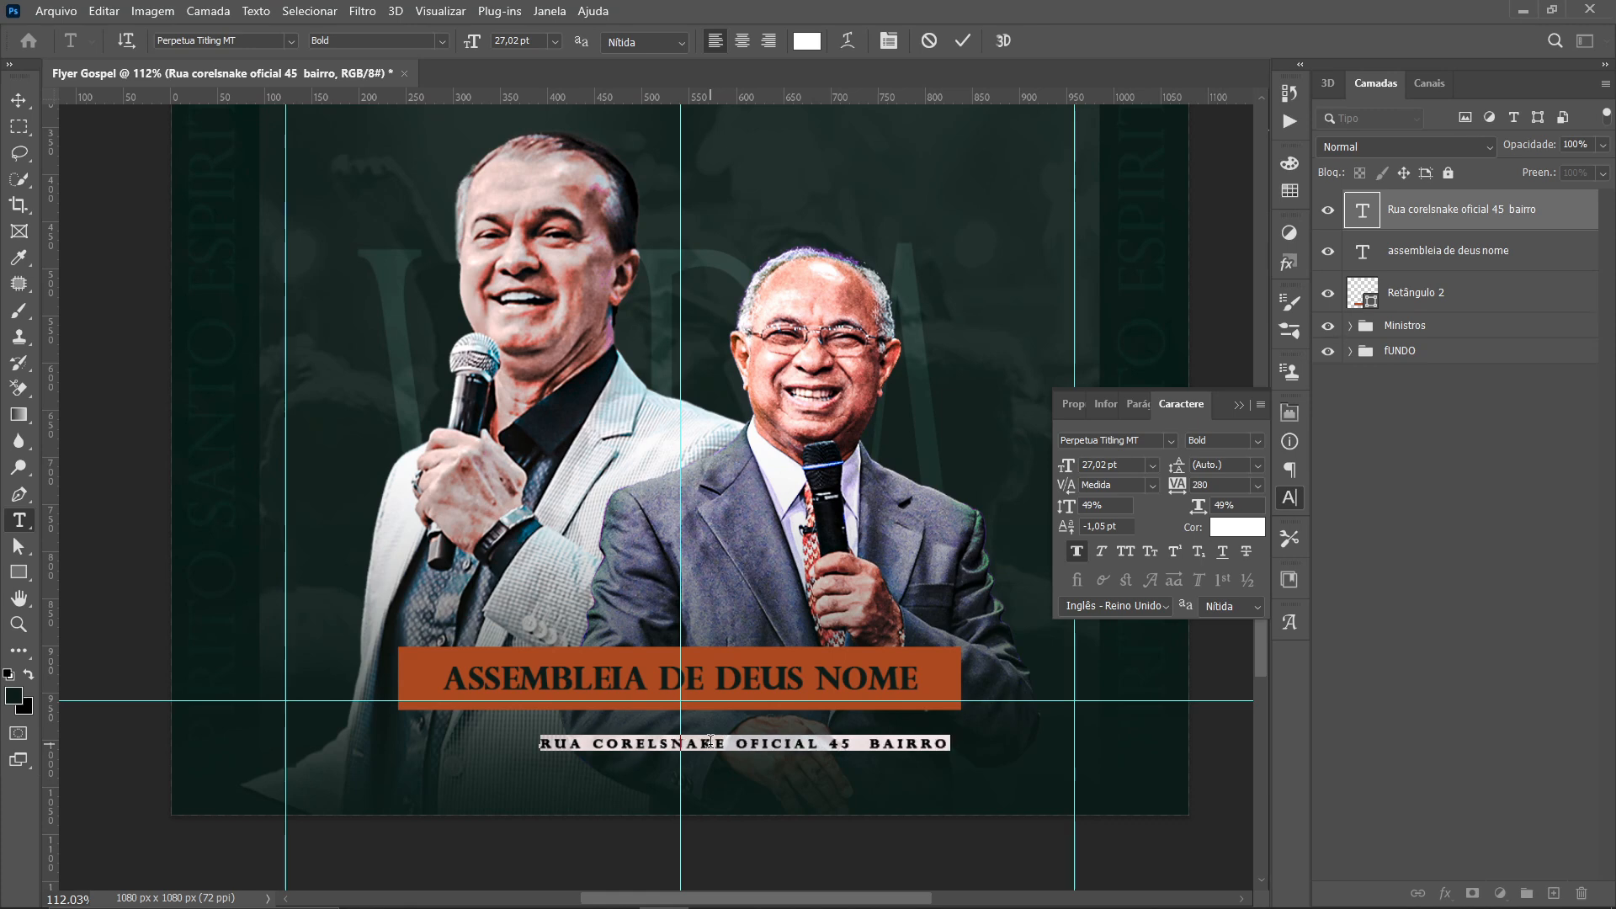
{"action": "left_click", "coordinate": [23, 102]}
Recentre the address line on the middle guide, scale it to about 93.03% and raise it about 12 px towards the bar
{"action": "key", "text": "ctrl+t"}
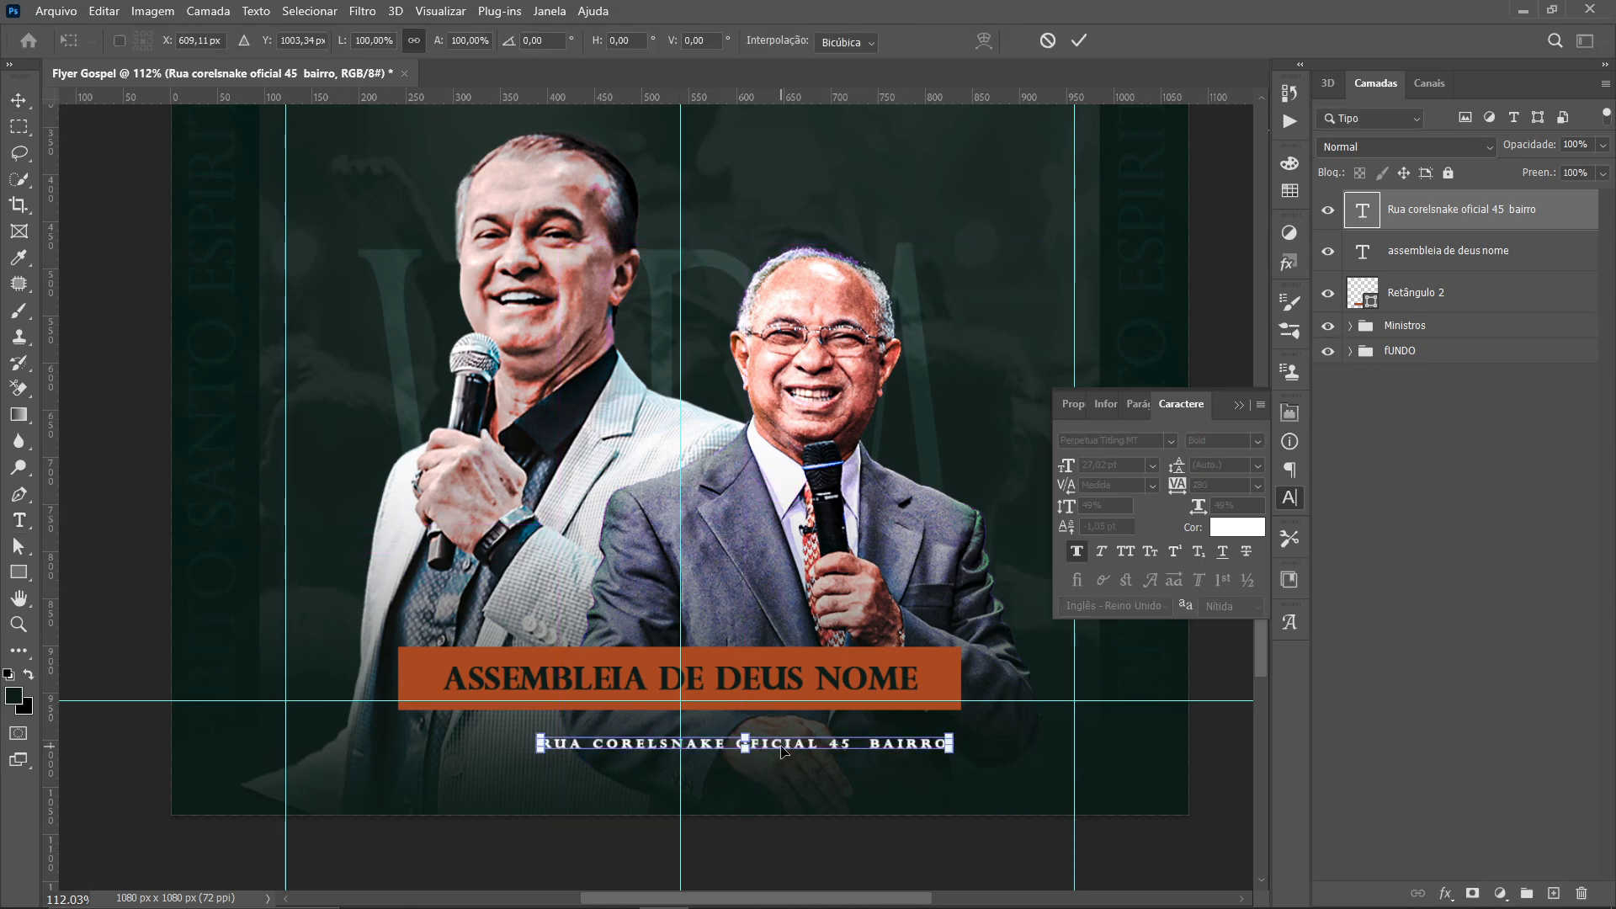
{"action": "left_click_drag", "start_coordinate": [781, 749], "coordinate": [716, 749]}
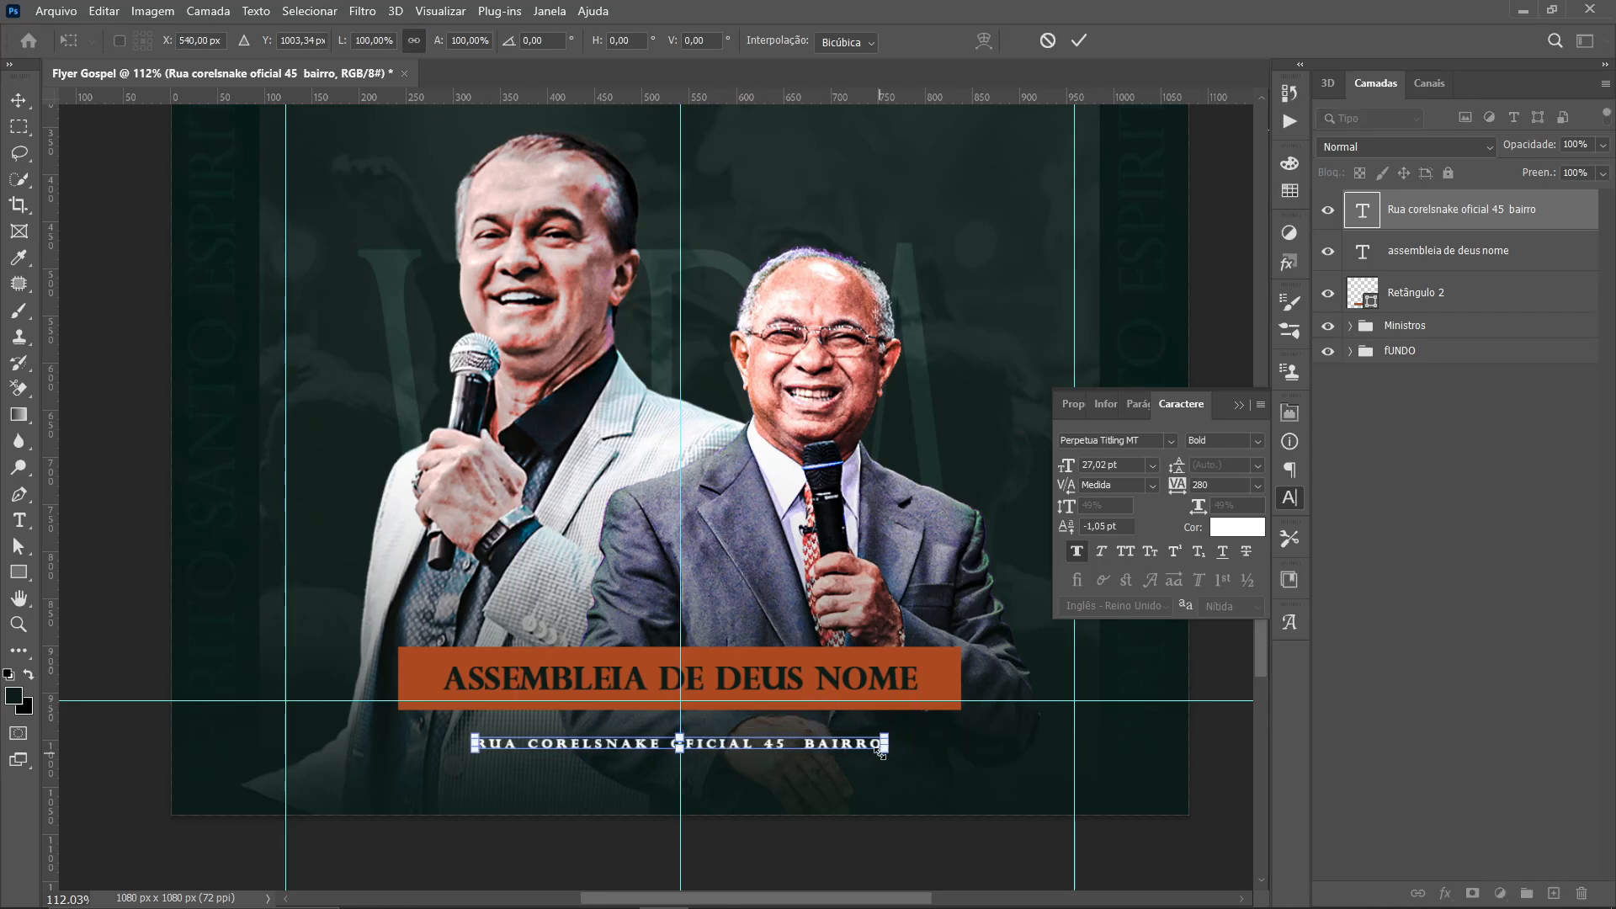
{"action": "left_click_drag", "start_coordinate": [879, 751], "coordinate": [867, 754]}
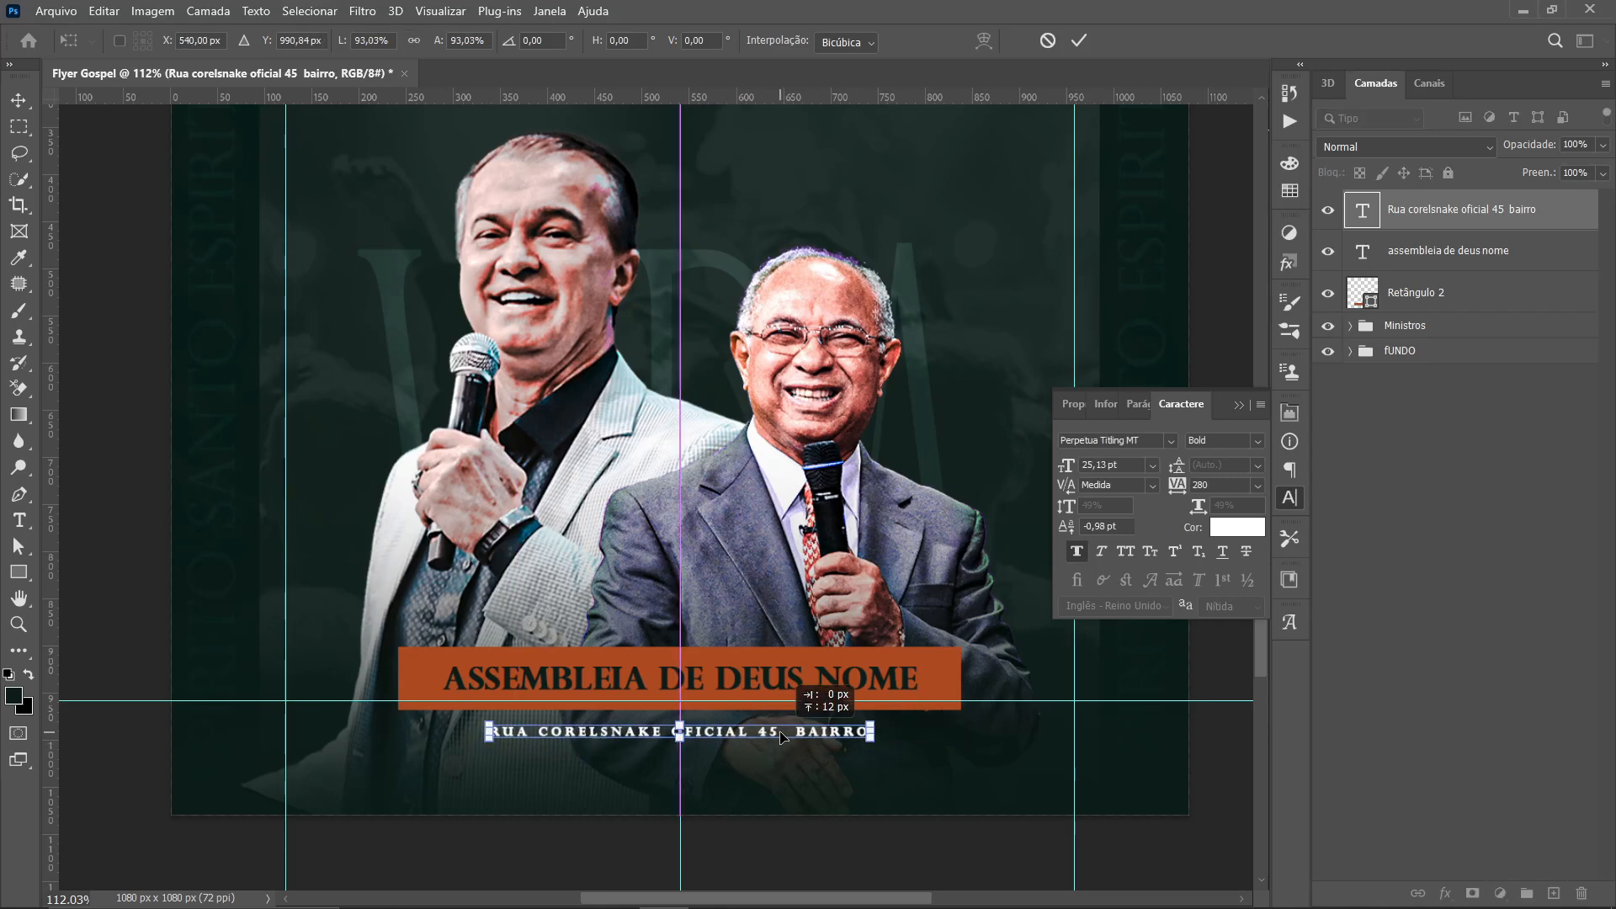
{"action": "key", "text": "Return"}
{"action": "key", "text": "ctrl+0"}
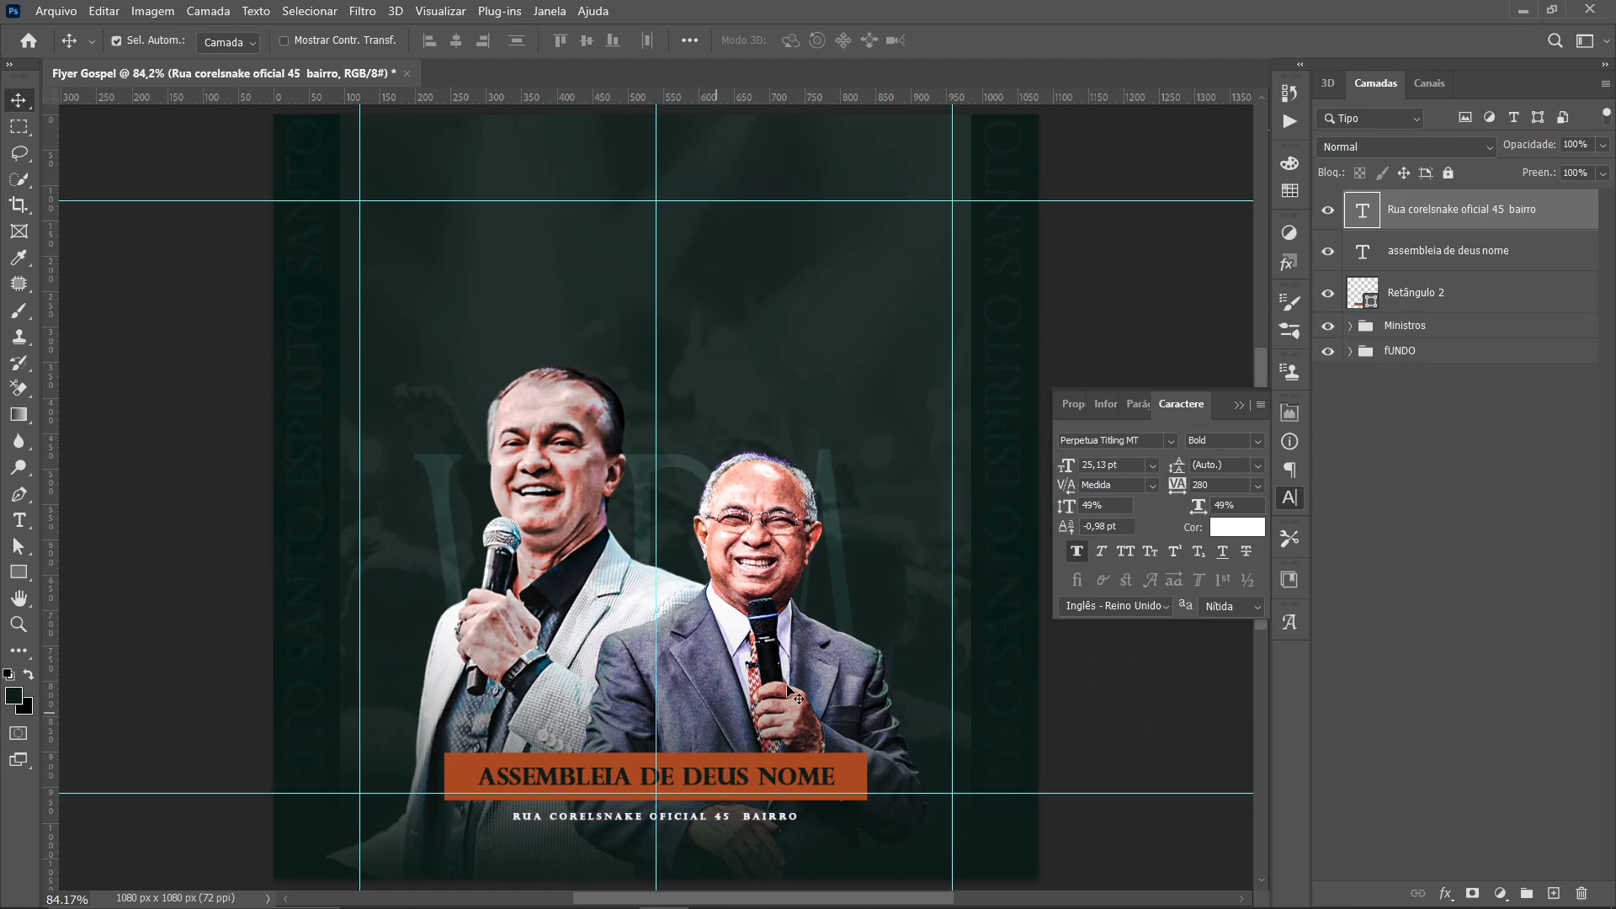
{"action": "left_click", "coordinate": [1289, 497]}
{"action": "left_click", "coordinate": [1170, 622], "text": "ctrl"}
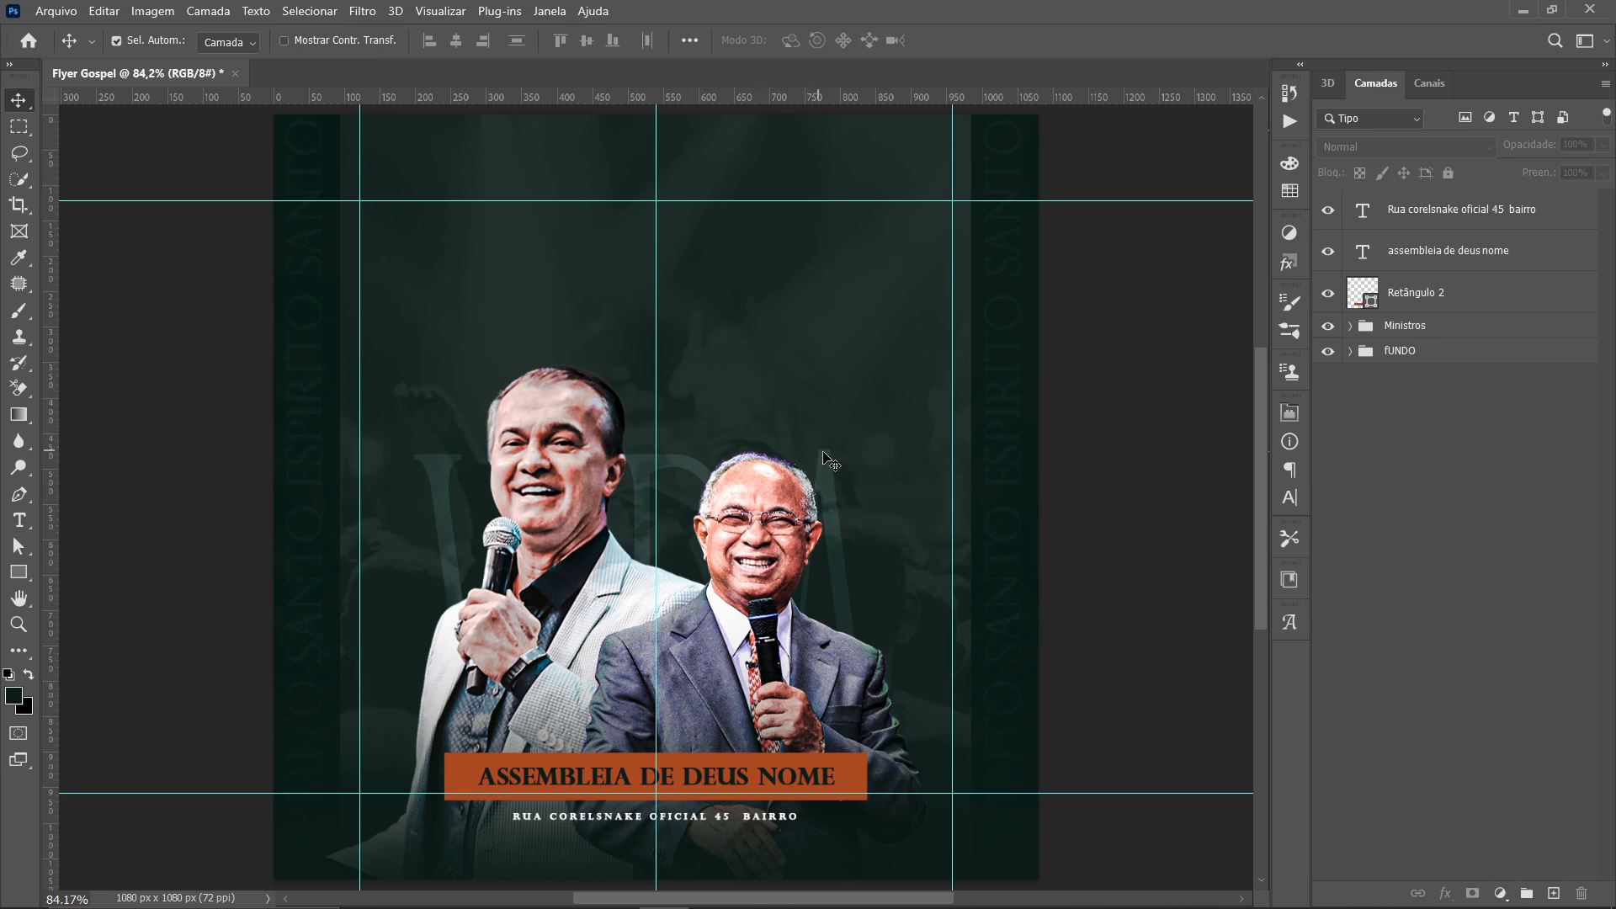
Group the rectangle, church name and address layers and name the group "Info"
{"action": "left_click", "coordinate": [1422, 295]}
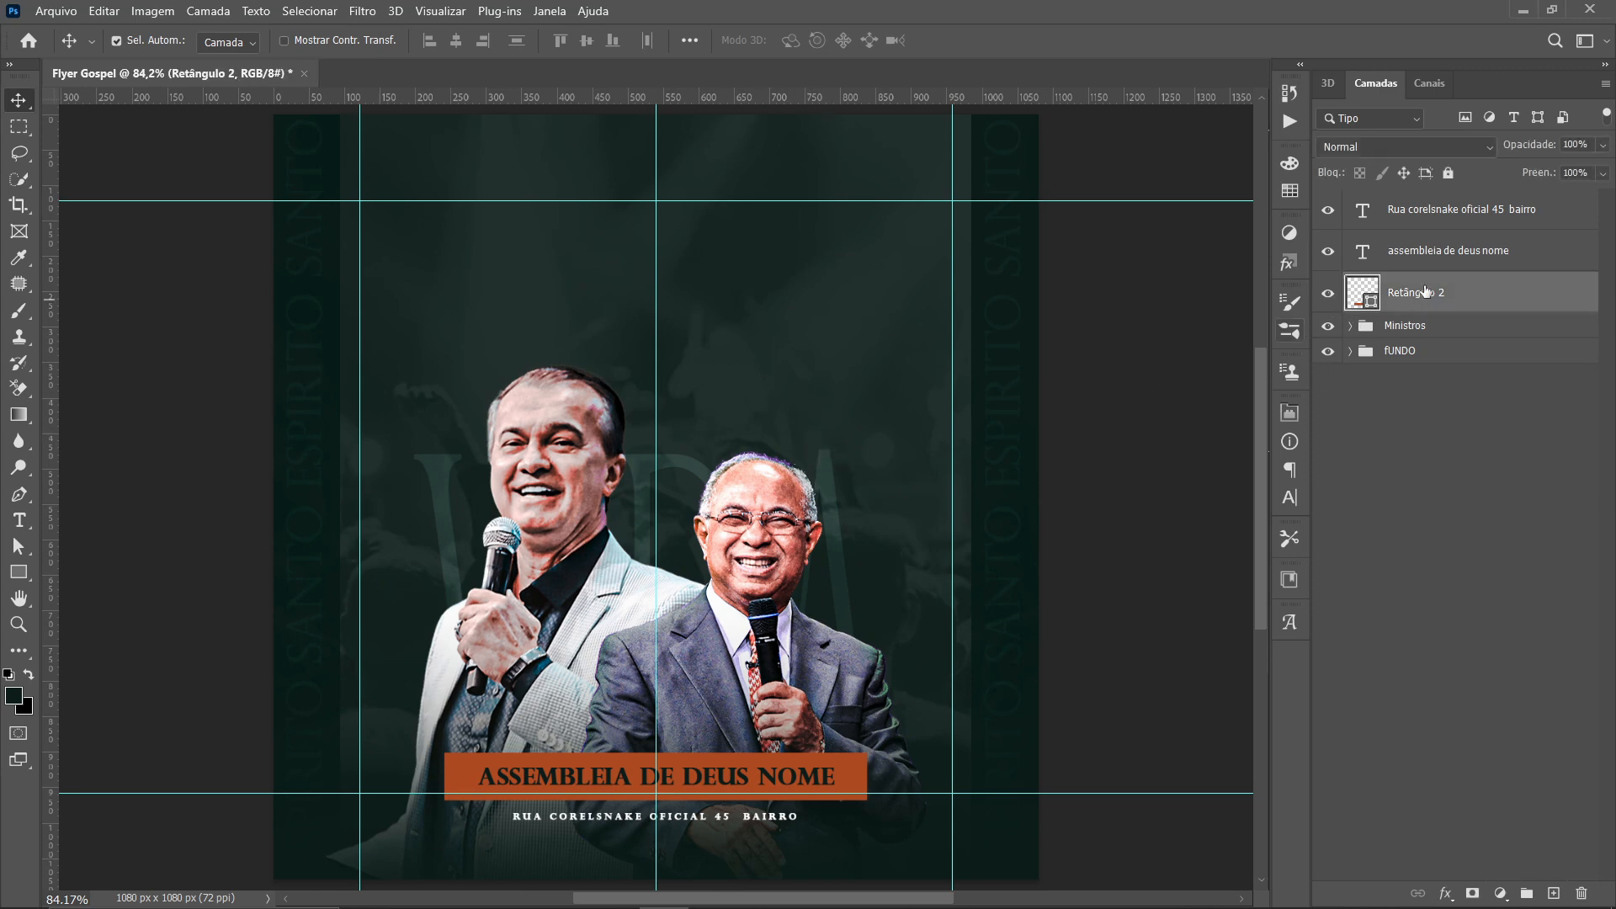
{"action": "left_click", "coordinate": [1441, 225], "text": "shift"}
{"action": "key", "text": "ctrl+g"}
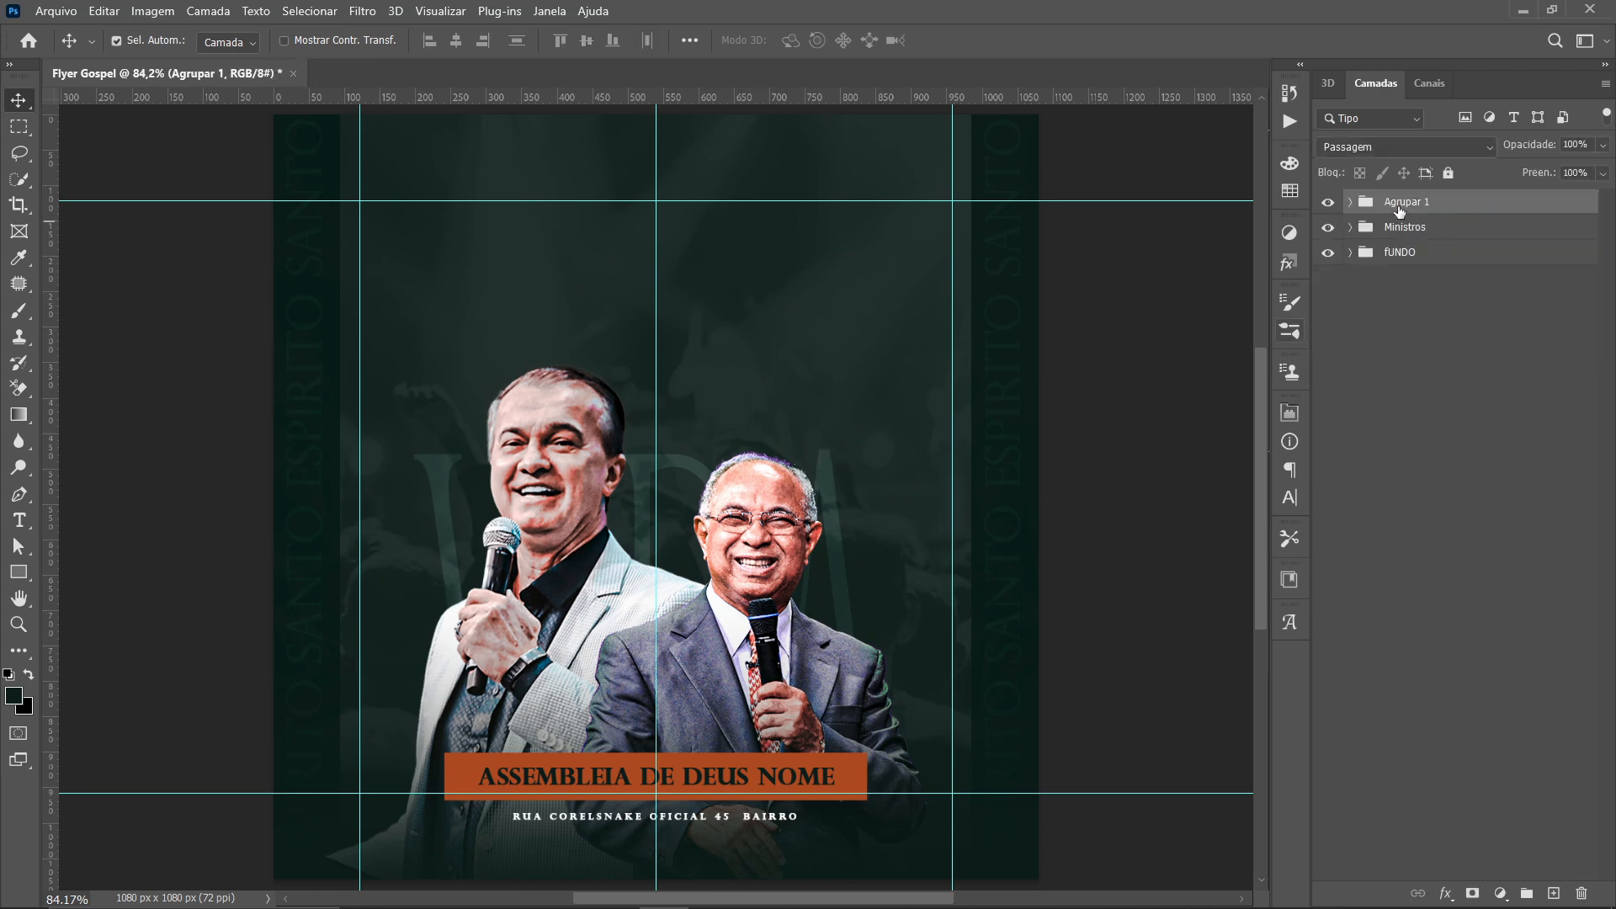
{"action": "double_click", "coordinate": [1402, 202]}
{"action": "type", "text": "Info"}
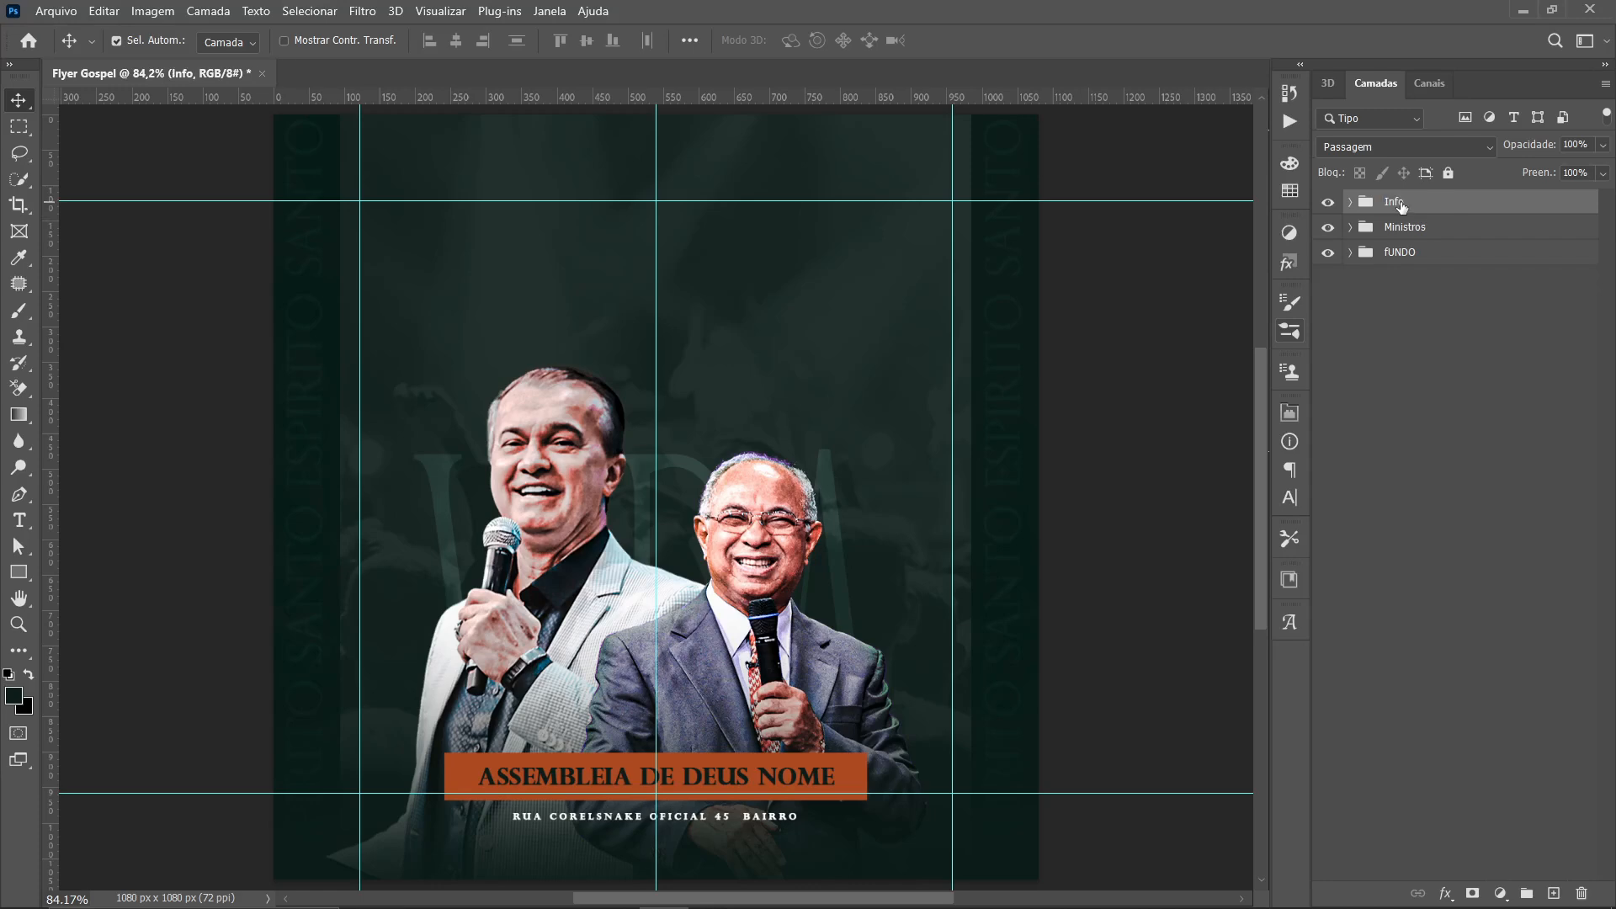
{"action": "left_click", "coordinate": [1213, 343]}
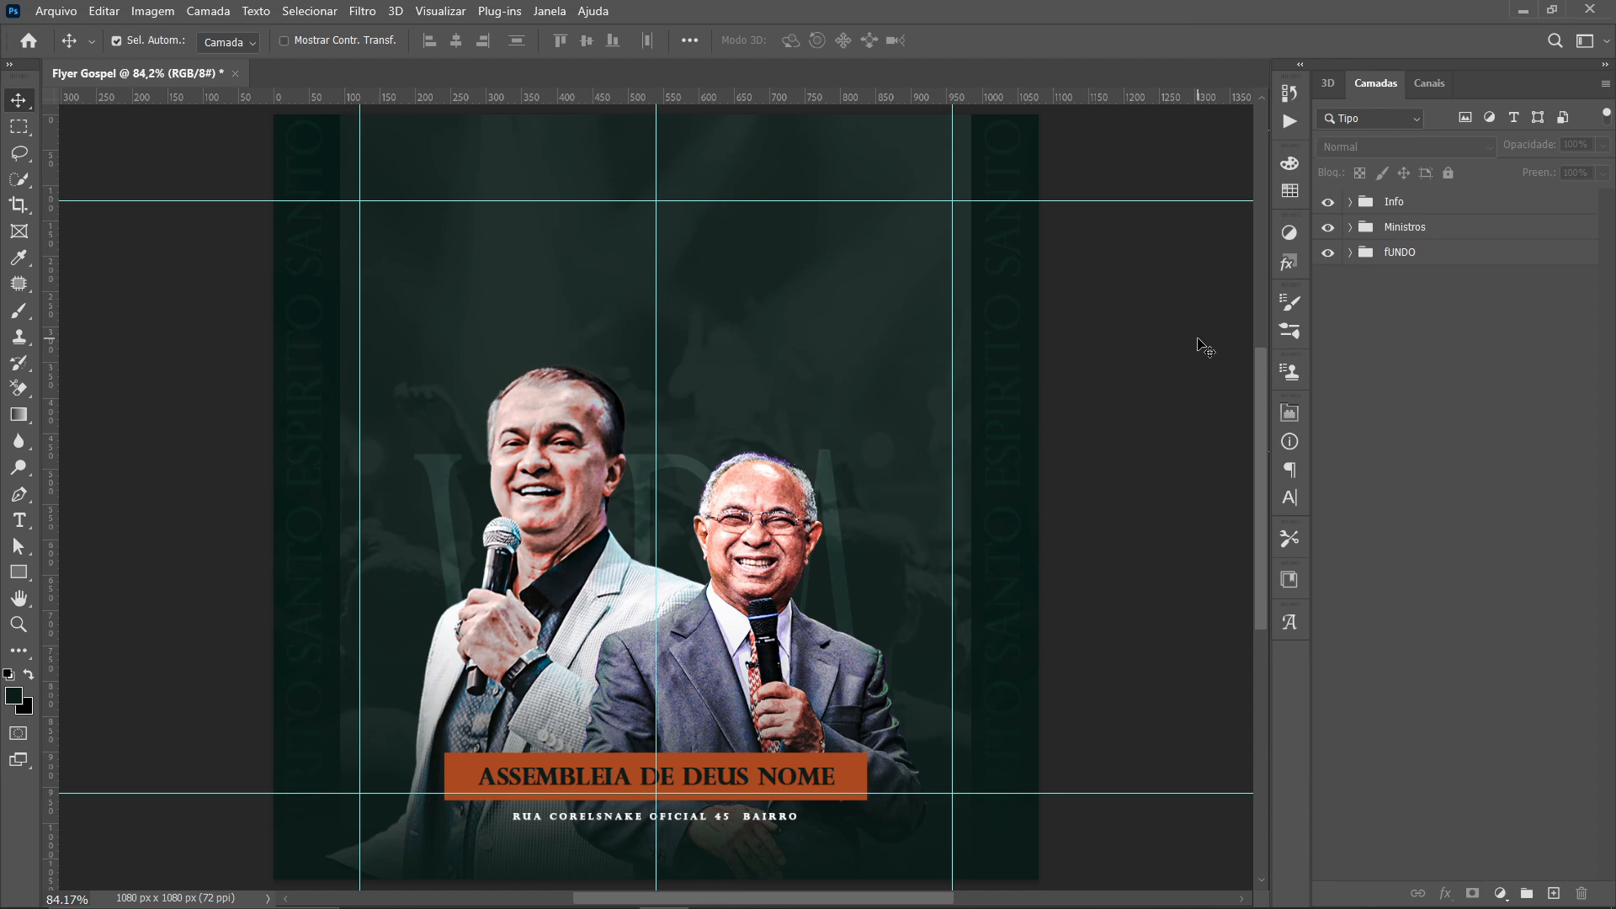
Duplicate the faint VIDA text and move the copy up to the upper horizontal guide, centred
{"action": "left_click", "coordinate": [446, 473]}
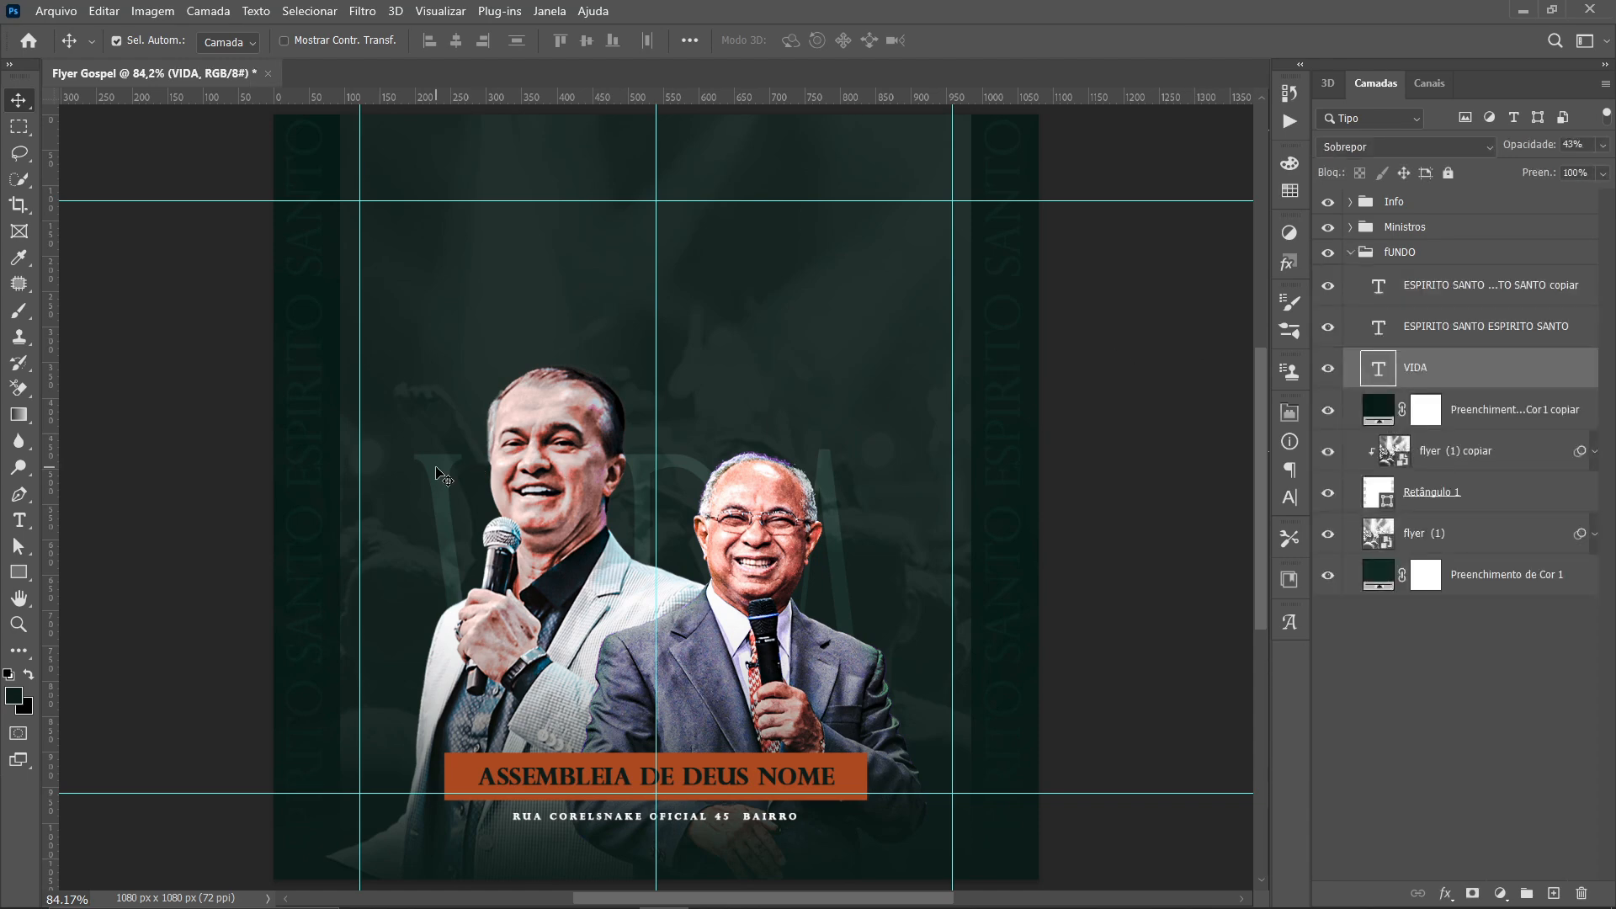
{"action": "key", "text": "ctrl+j"}
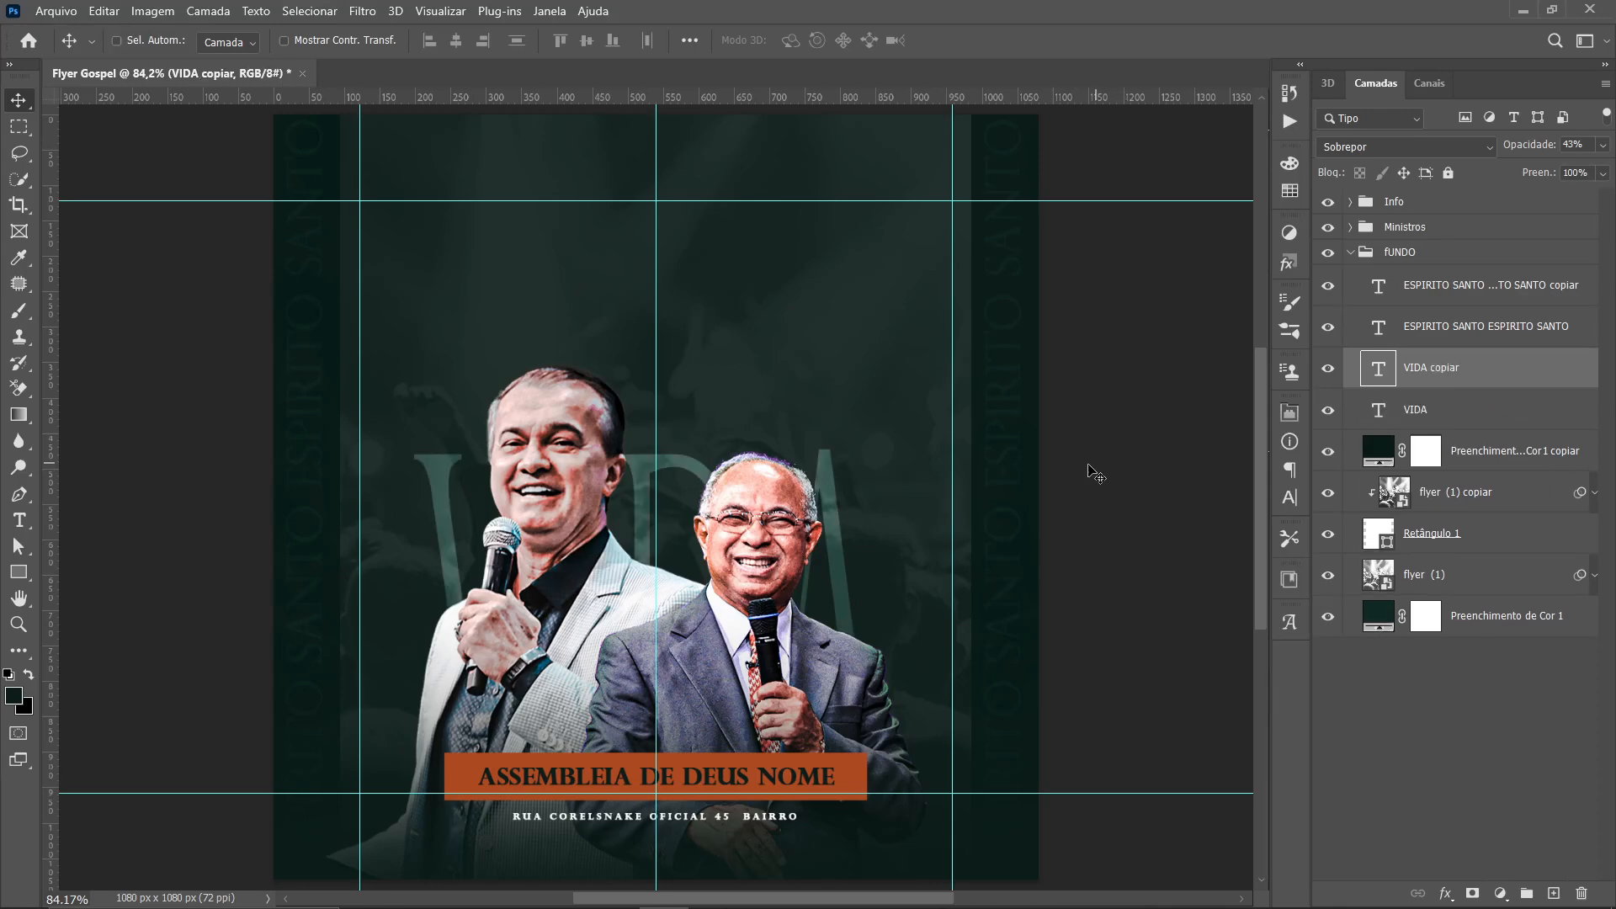
{"action": "key", "text": "ctrl+t"}
{"action": "left_click_drag", "start_coordinate": [683, 511], "coordinate": [730, 257]}
{"action": "key", "text": "Return"}
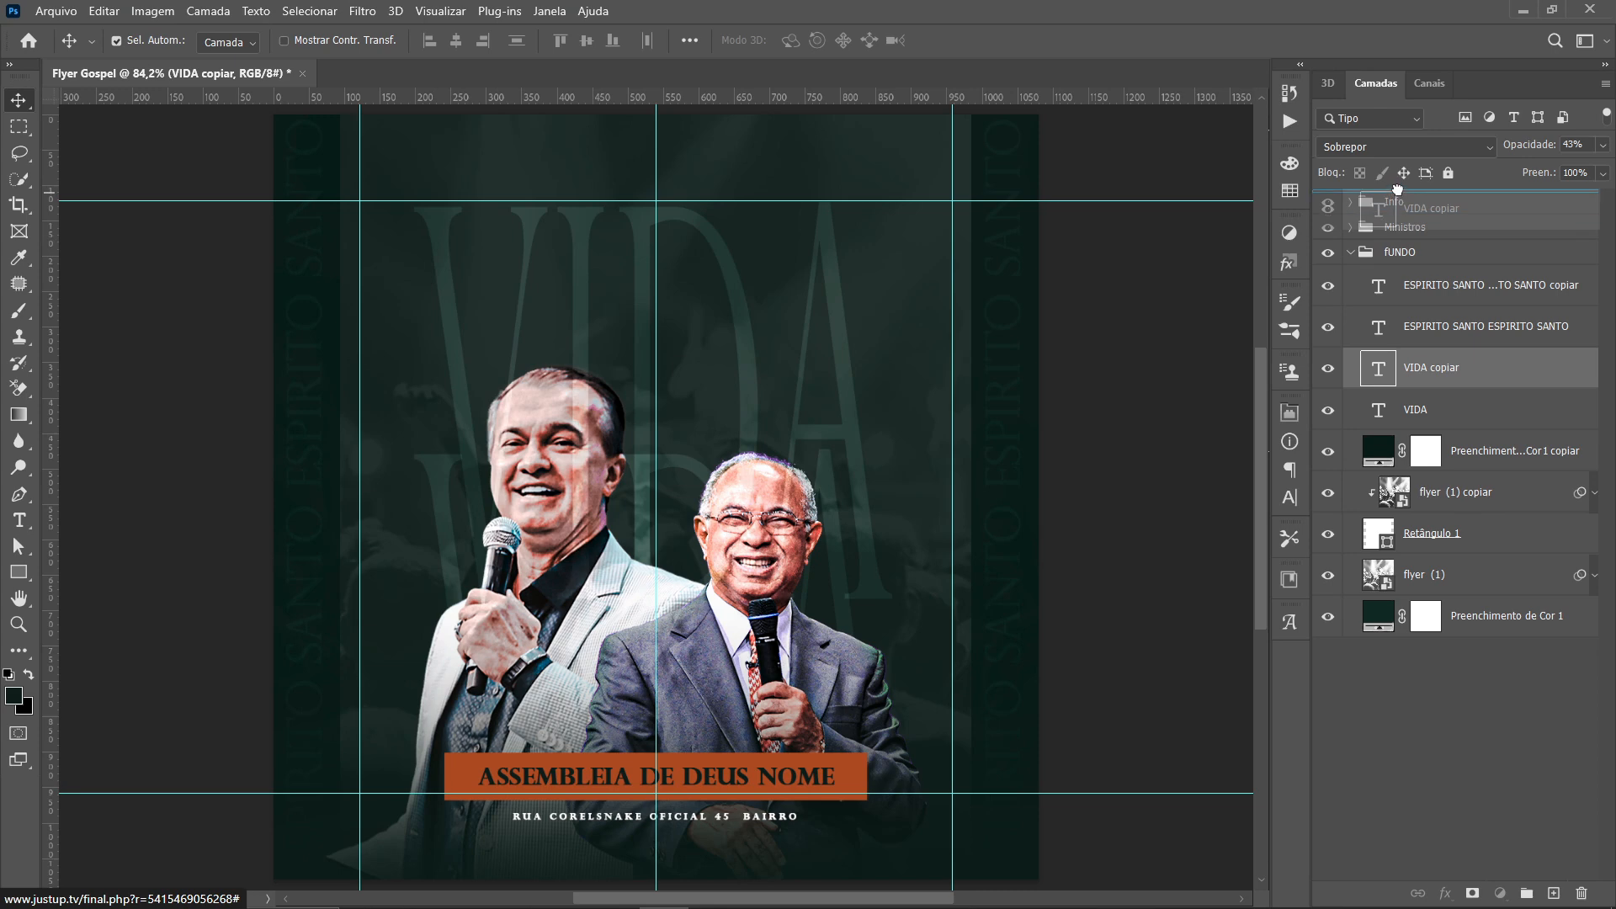
Move the VIDA copy above all layer groups and set it to Normal blending at 100% opacity
{"action": "left_click_drag", "start_coordinate": [1386, 214], "coordinate": [1363, 192]}
{"action": "left_click", "coordinate": [1343, 149]}
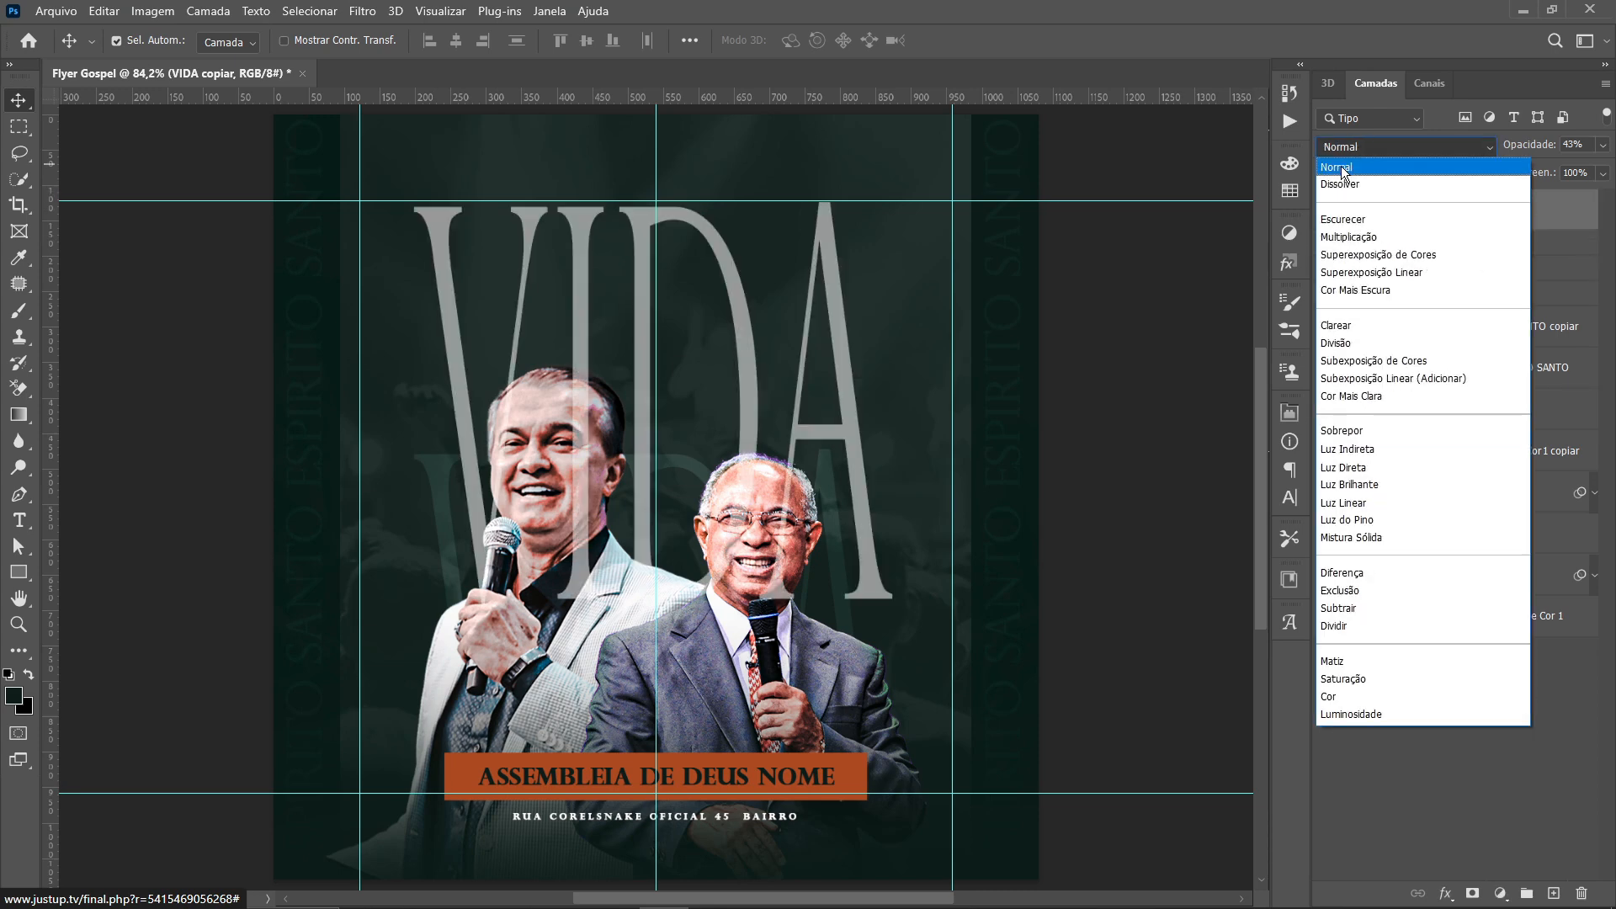
{"action": "left_click", "coordinate": [1341, 165]}
{"action": "left_click", "coordinate": [1601, 146]}
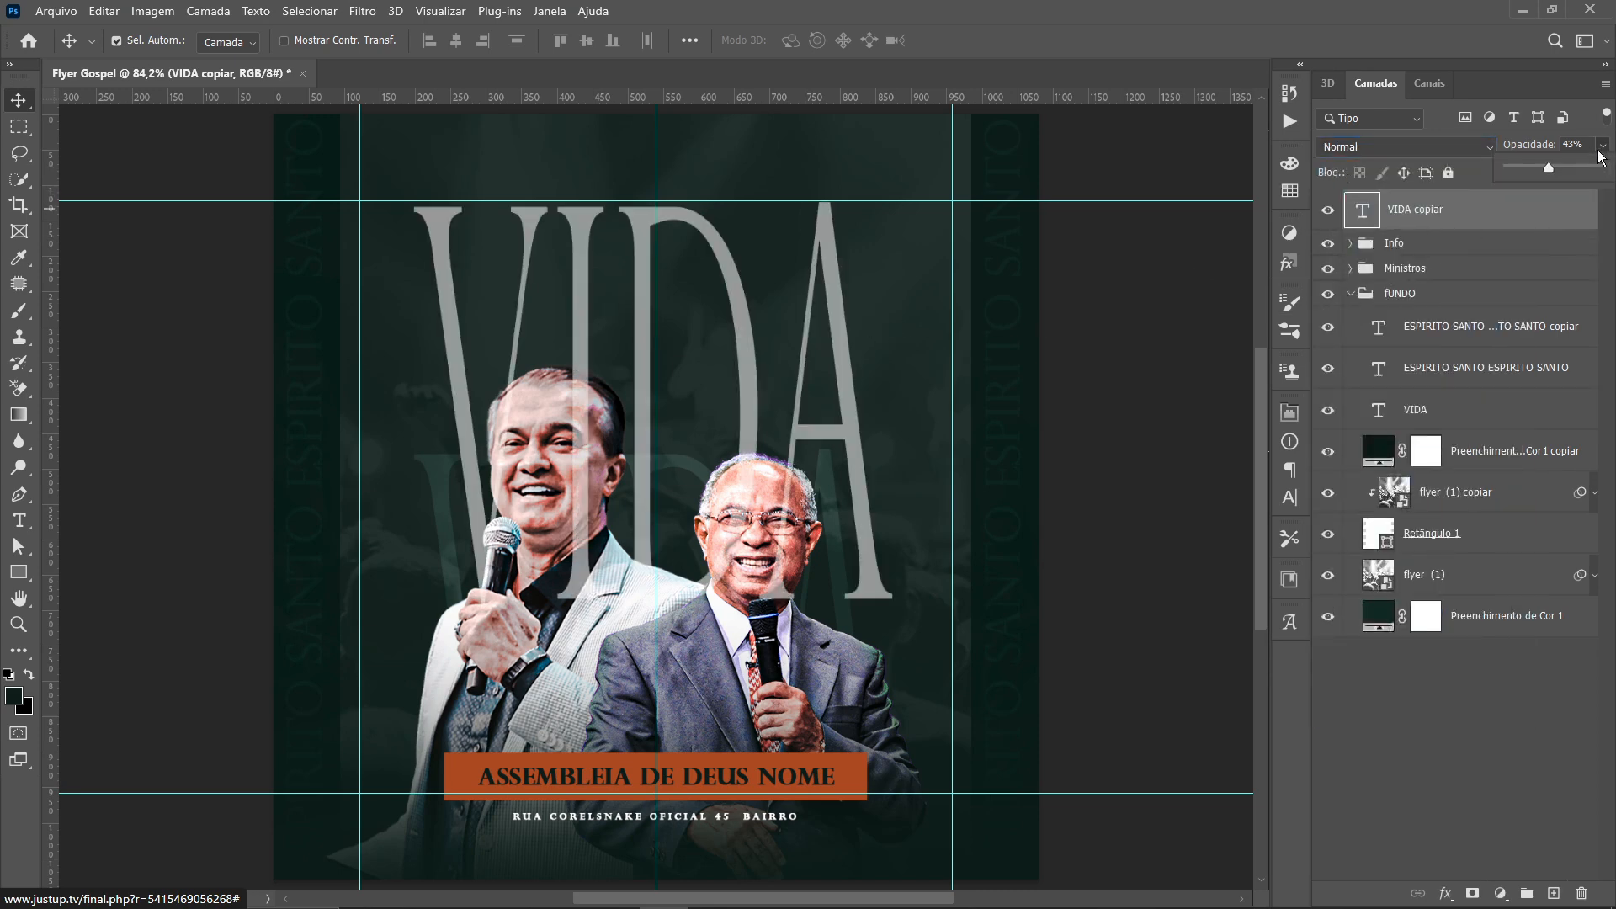
{"action": "left_click_drag", "start_coordinate": [1547, 167], "coordinate": [1605, 167]}
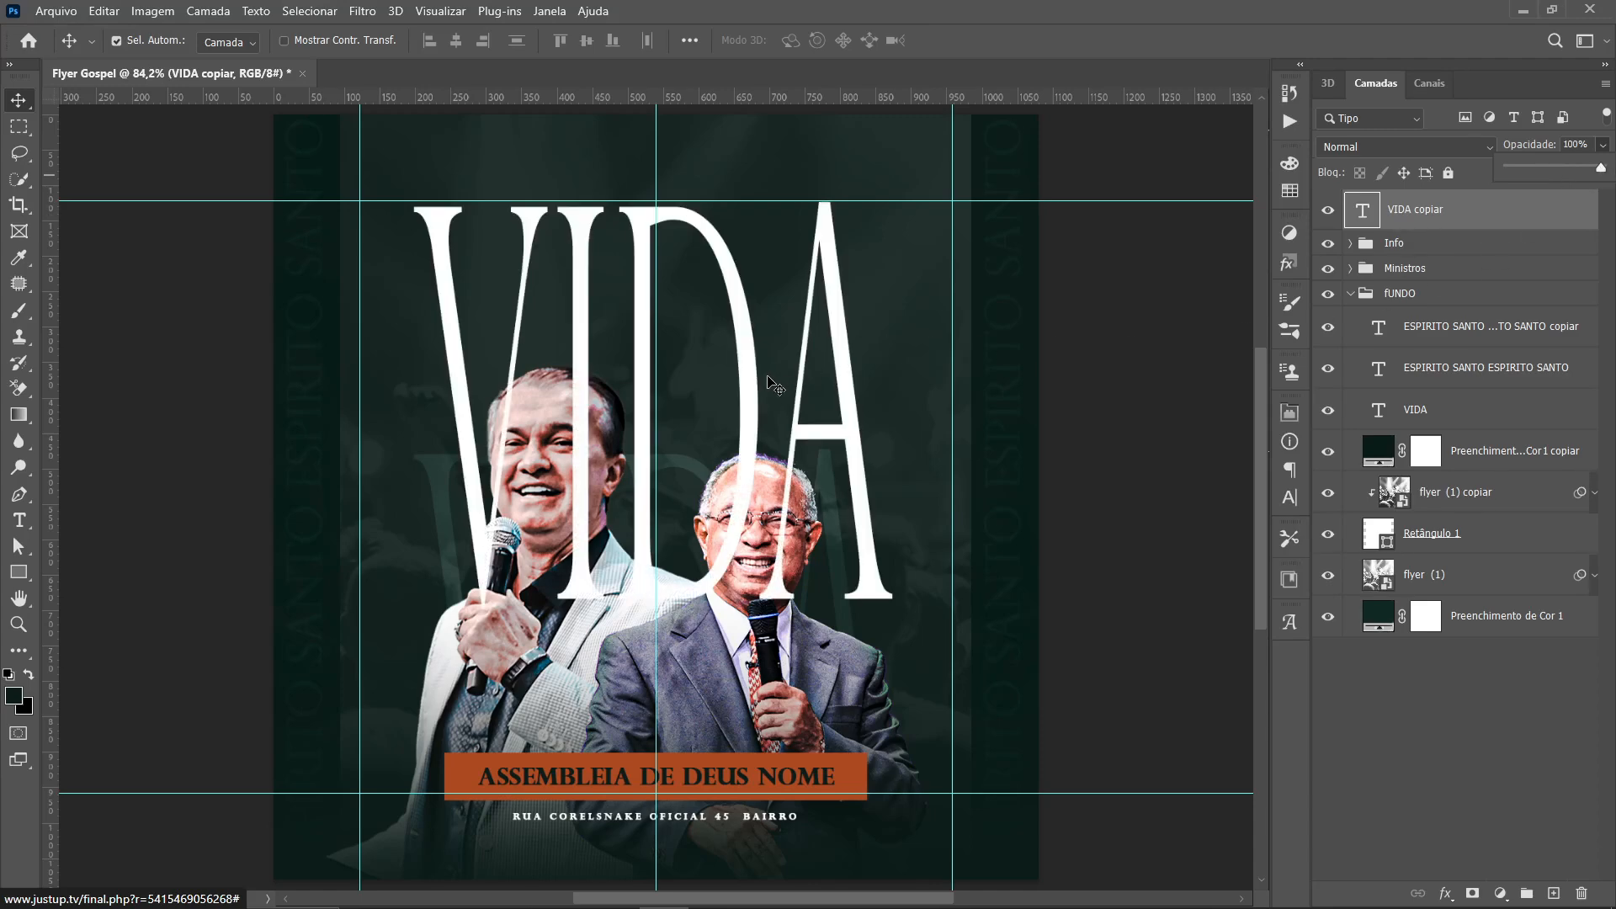
Centre the white VIDA title on the middle guide and place its layer beneath the Ministros group, behind the speakers
{"action": "left_click", "coordinate": [741, 379]}
{"action": "left_click_drag", "start_coordinate": [742, 378], "coordinate": [737, 376]}
{"action": "left_click", "coordinate": [1351, 294]}
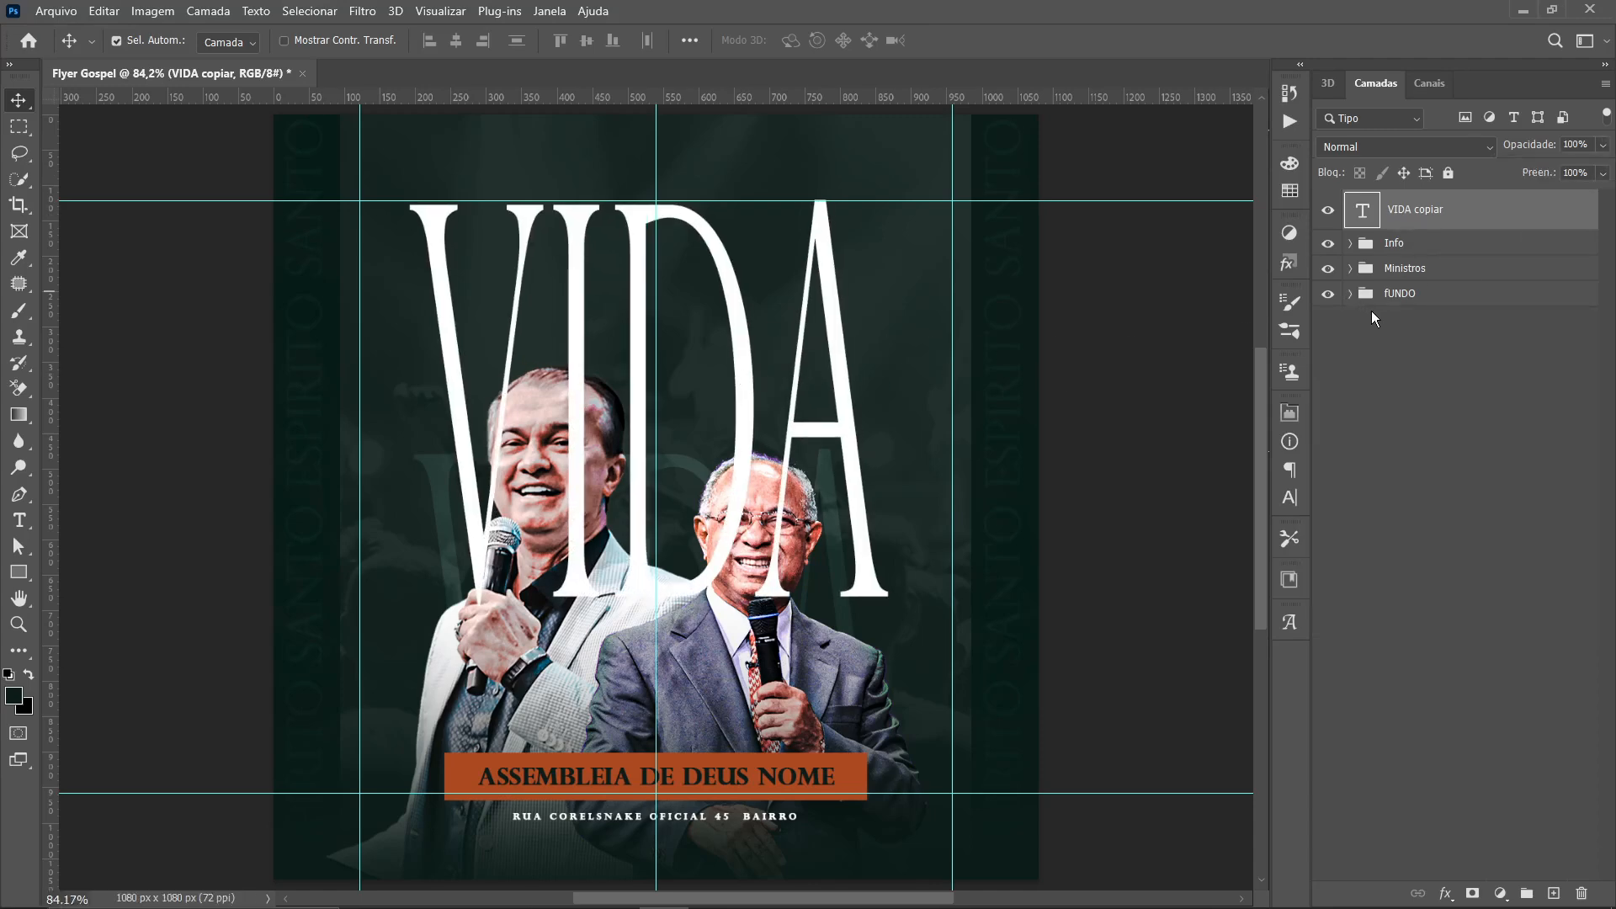
{"action": "left_click_drag", "start_coordinate": [1368, 232], "coordinate": [1368, 281]}
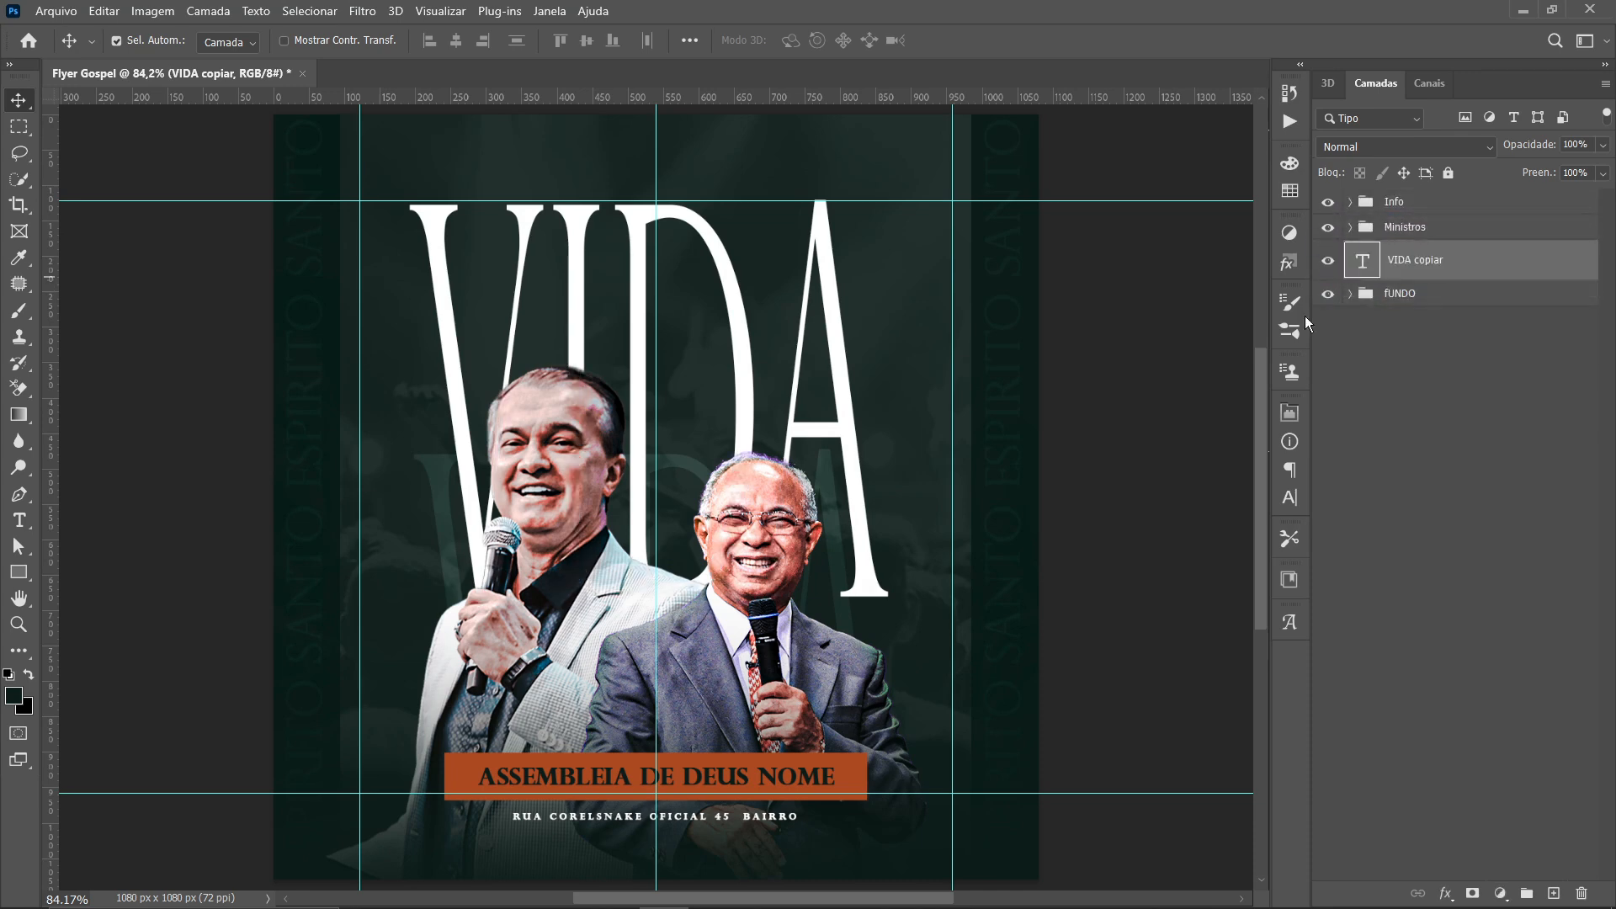
Replace the white VIDA title's text with "SANTO"
{"action": "double_click", "coordinate": [831, 267]}
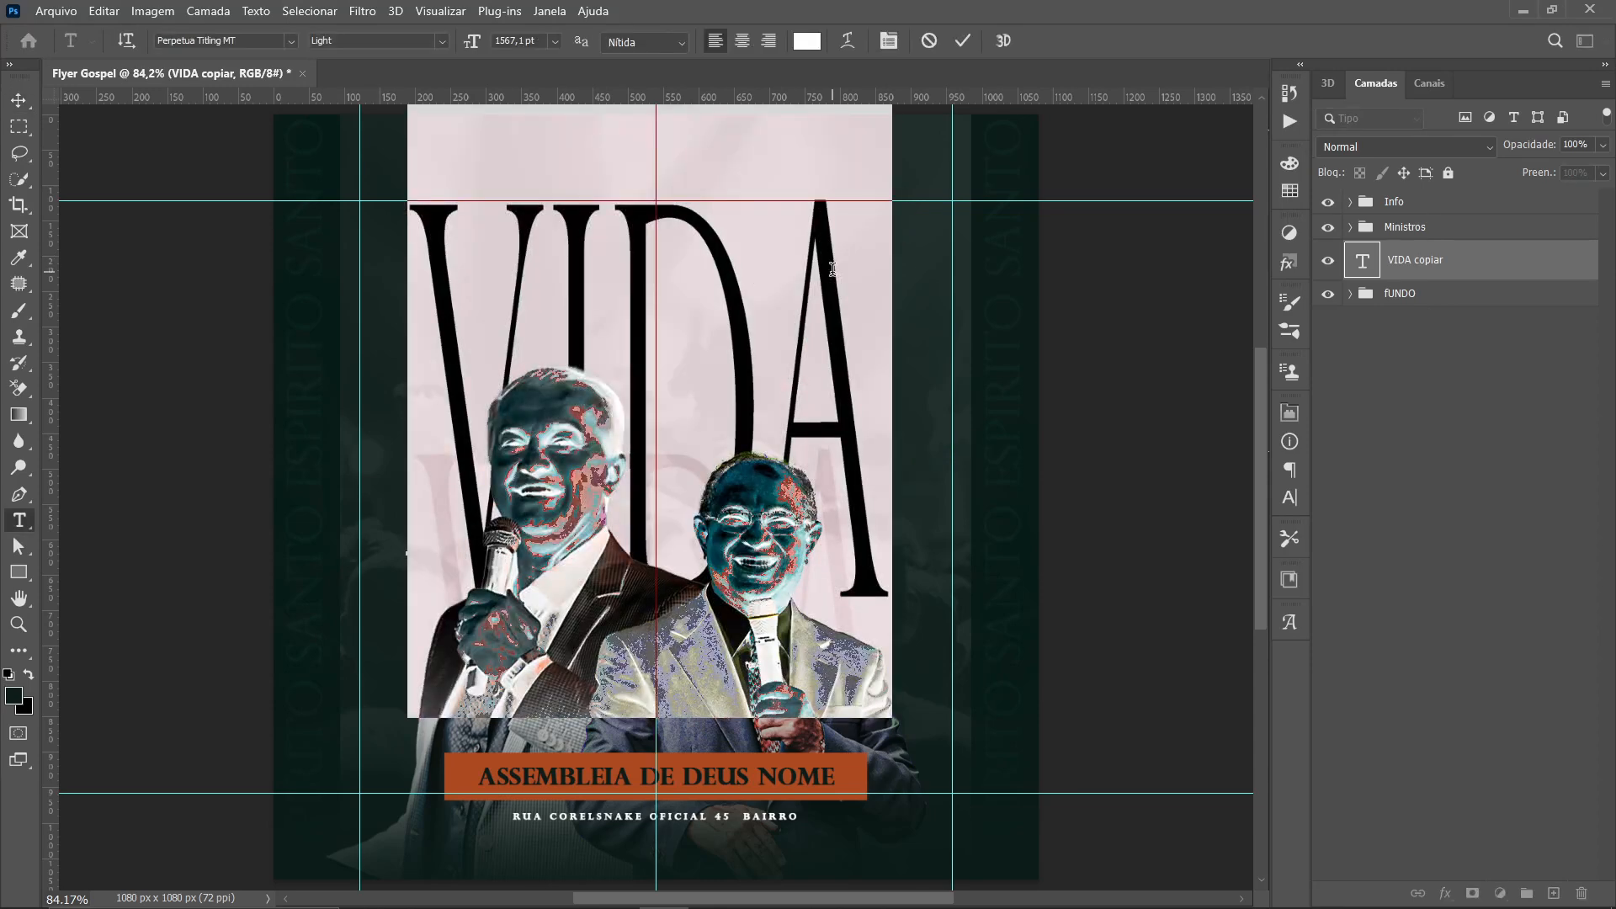
{"action": "type", "text": "SA"}
{"action": "type", "text": "NTO"}
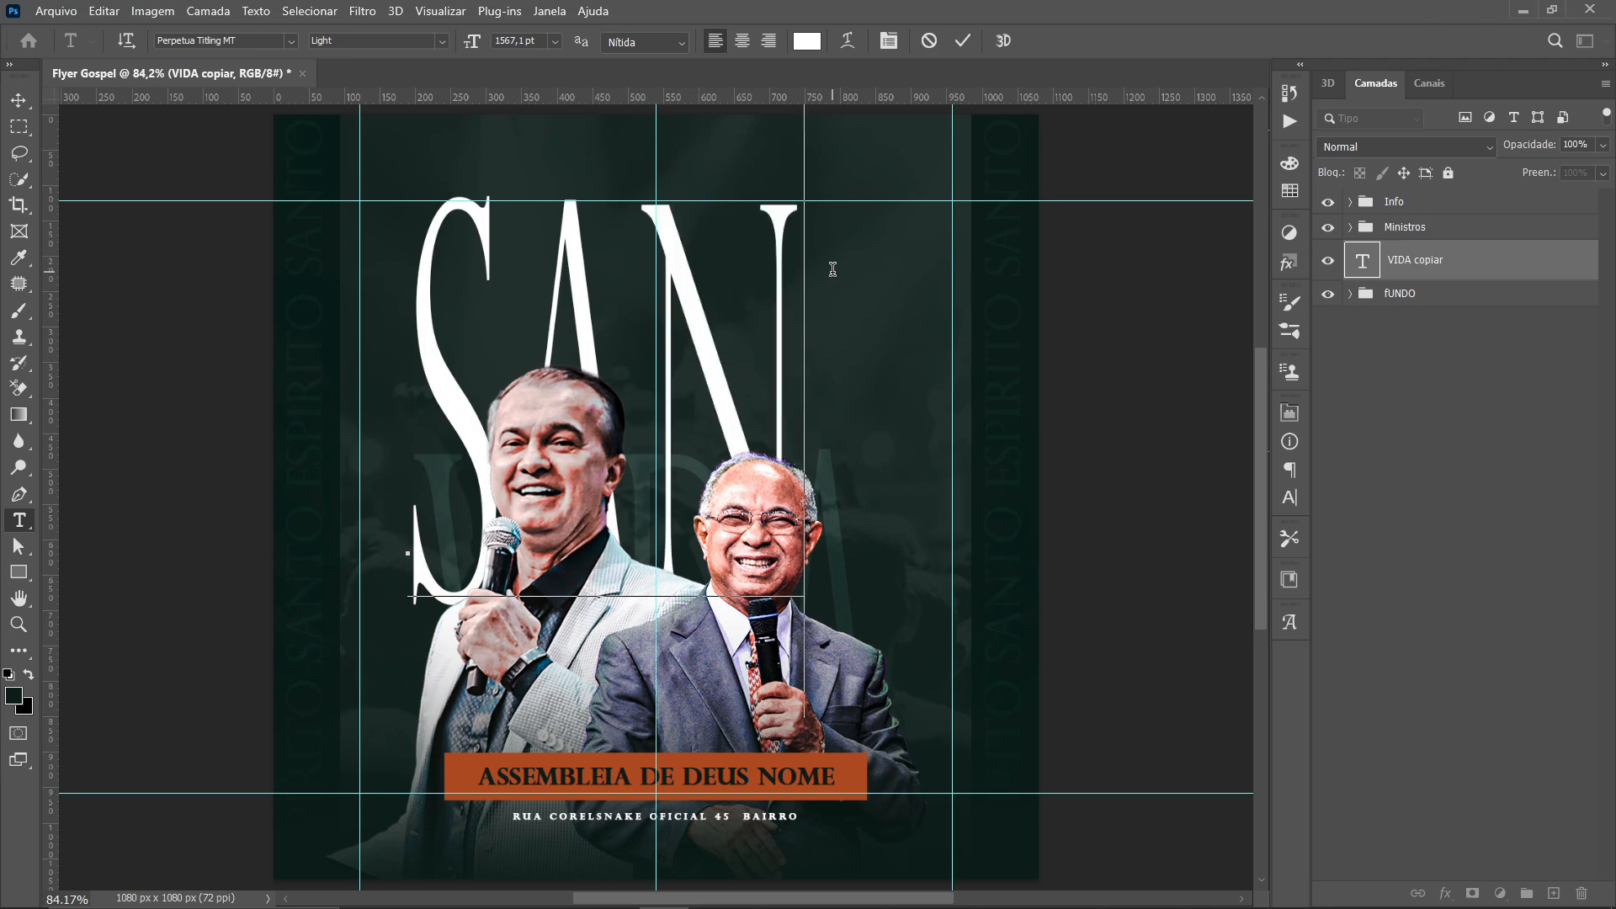
{"action": "left_click", "coordinate": [18, 99]}
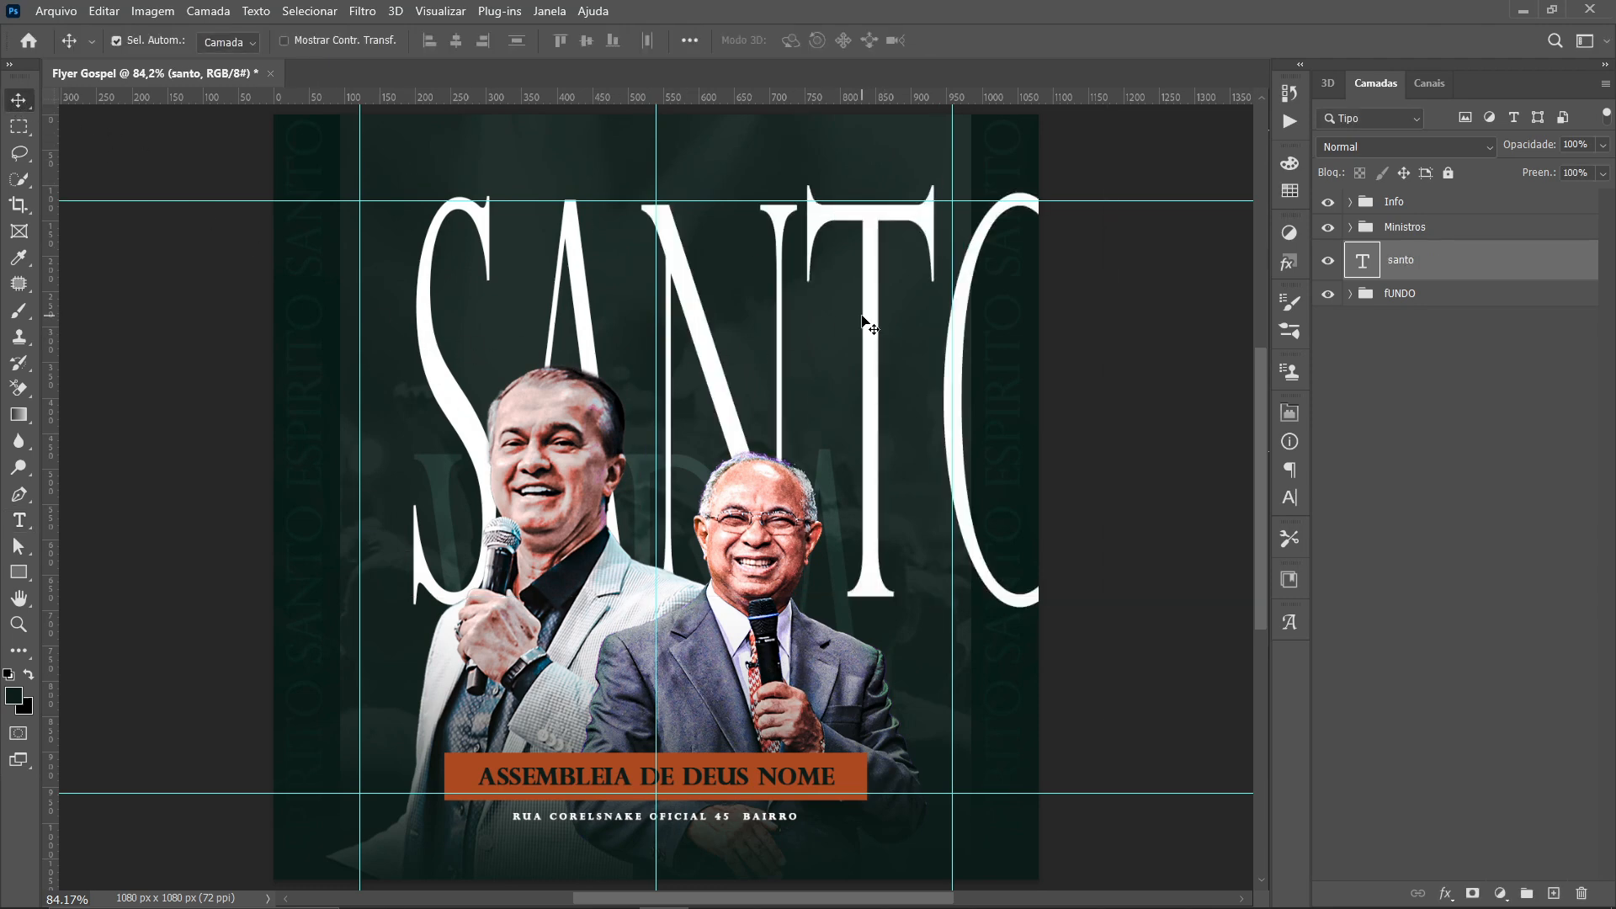
Shift the SANTO title back inside the flyer, scale it down to about 1368 pt and recentre it behind the speakers
{"action": "left_click_drag", "start_coordinate": [865, 325], "coordinate": [795, 320]}
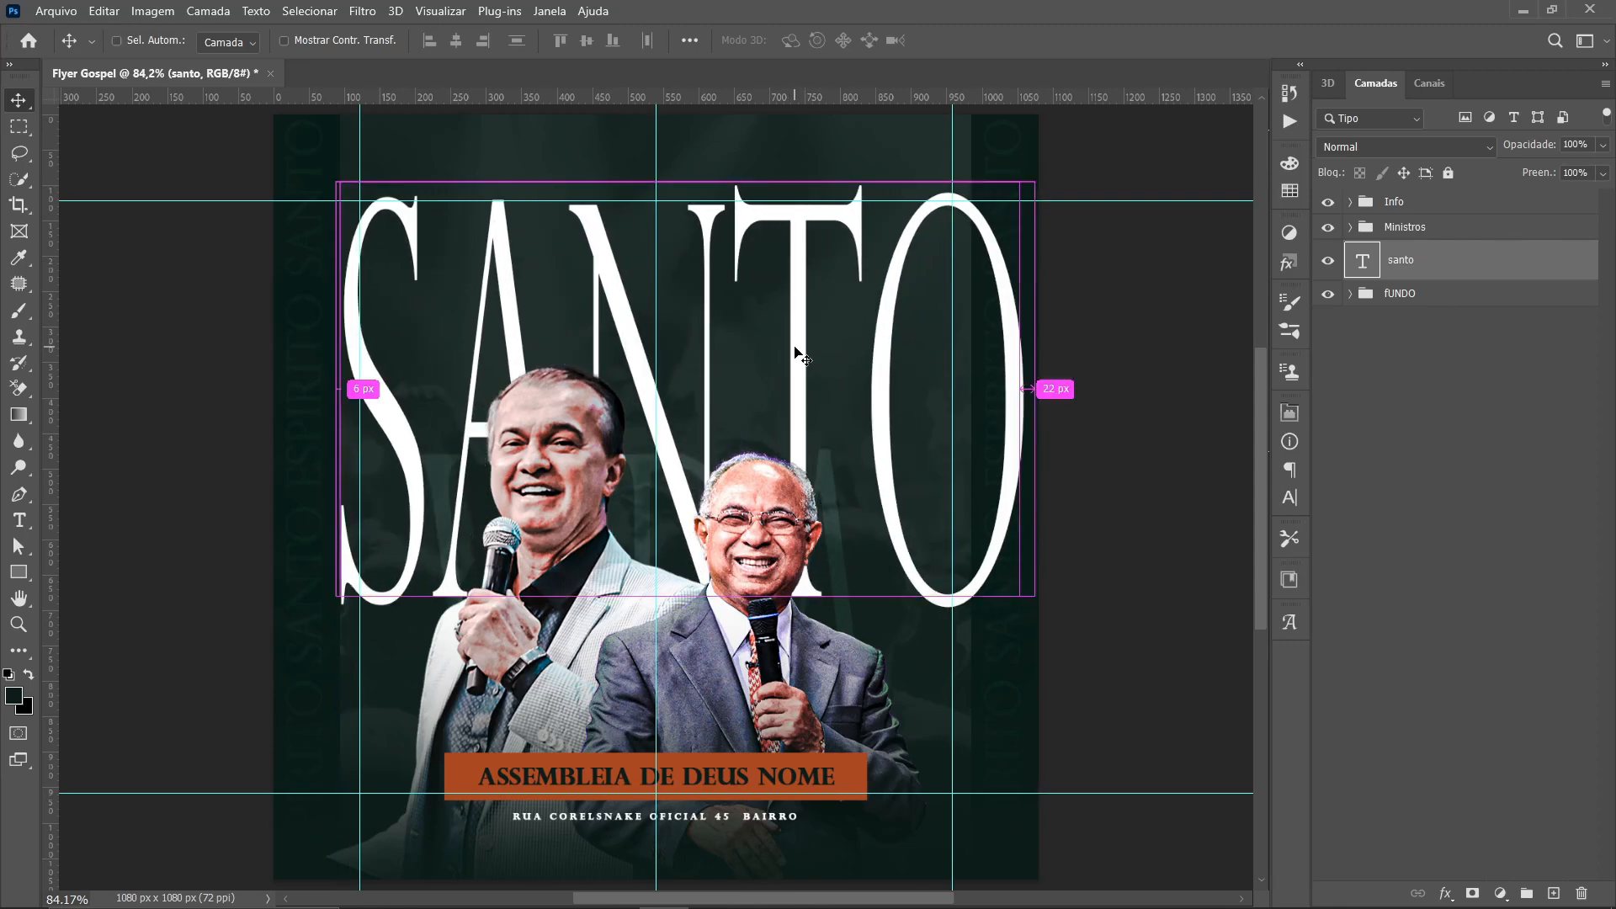
{"action": "key", "text": "ctrl+t"}
{"action": "left_click_drag", "start_coordinate": [1041, 727], "coordinate": [935, 677]}
{"action": "key", "text": "Return"}
{"action": "left_click_drag", "start_coordinate": [861, 336], "coordinate": [848, 338]}
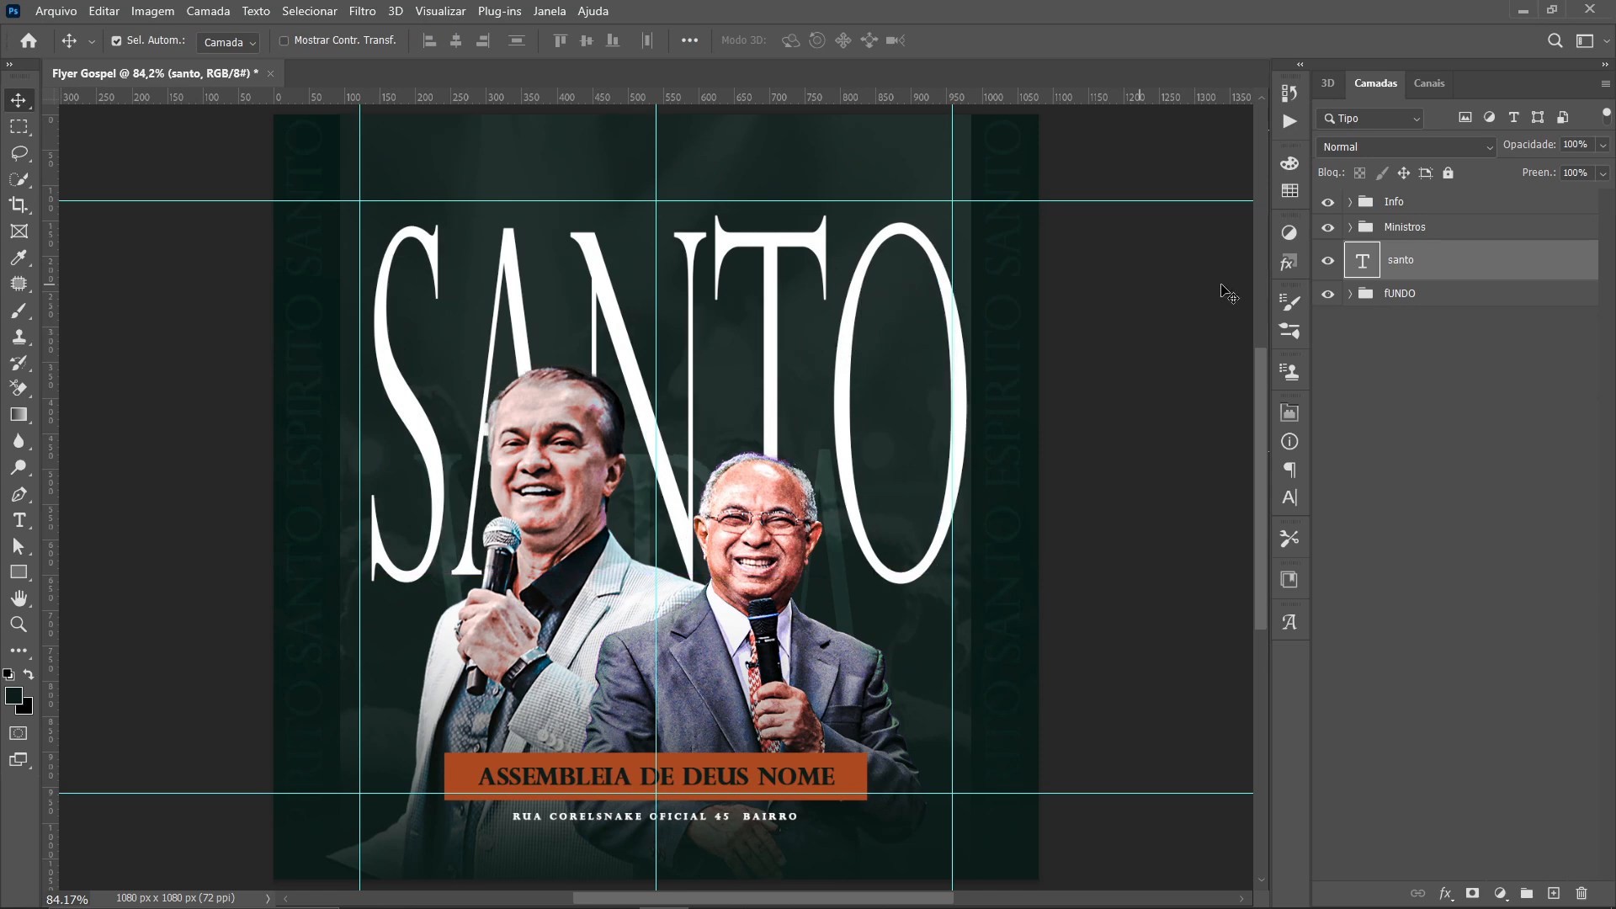
Preview the Intro, Intro Head, Intro Rust, Intro Script and neighbouring fonts on the SANTO title
{"action": "left_click", "coordinate": [1289, 497]}
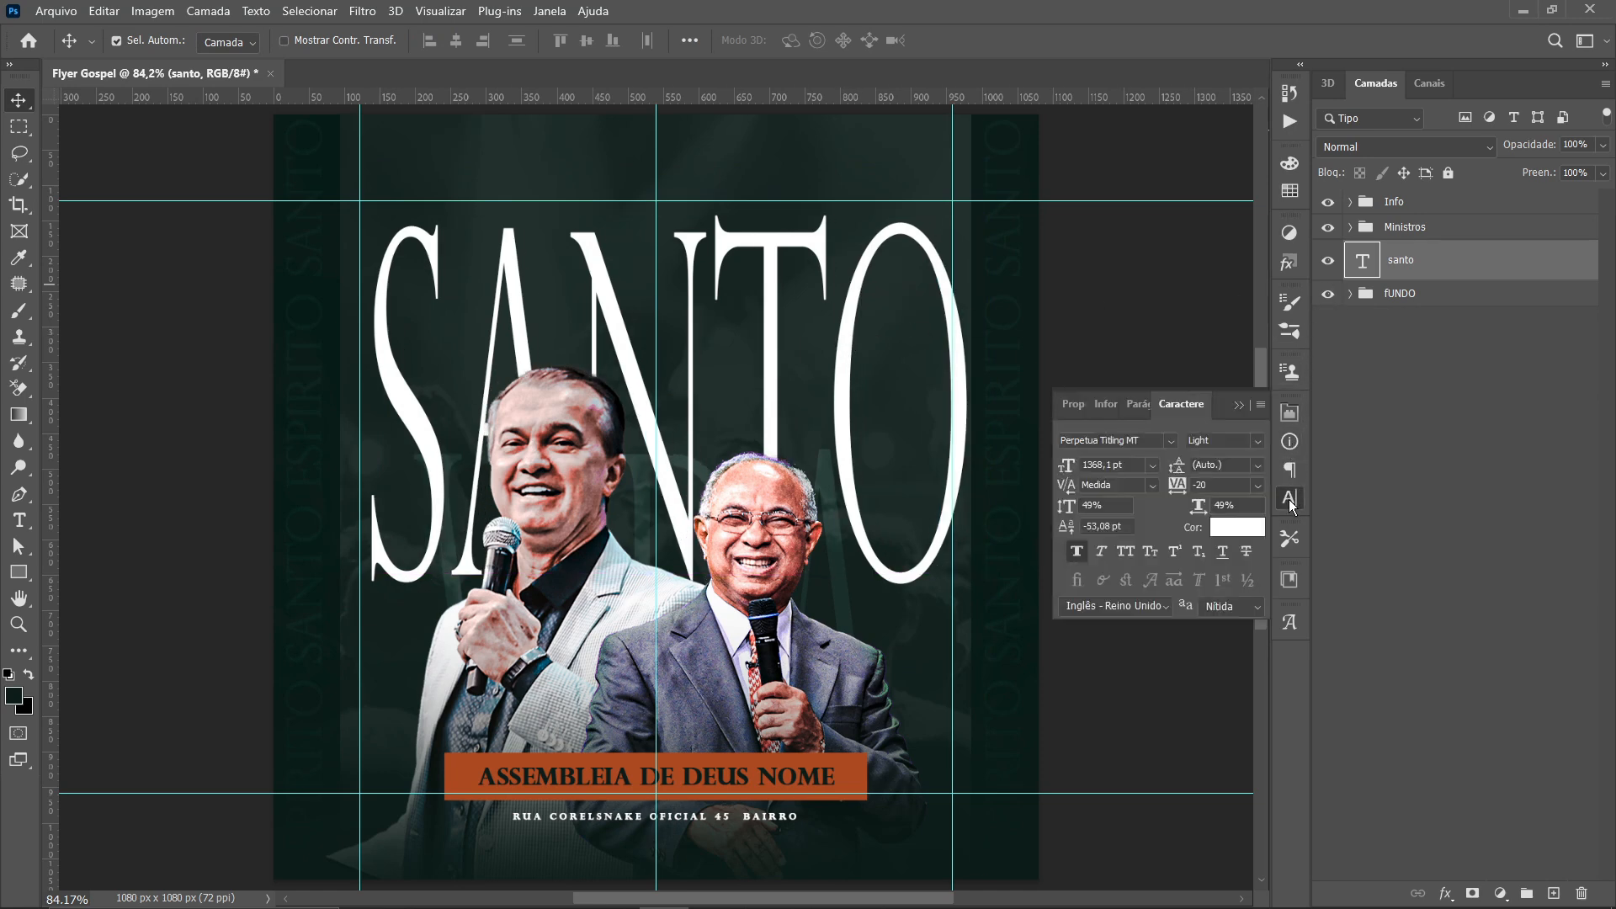
{"action": "left_click", "coordinate": [1148, 439]}
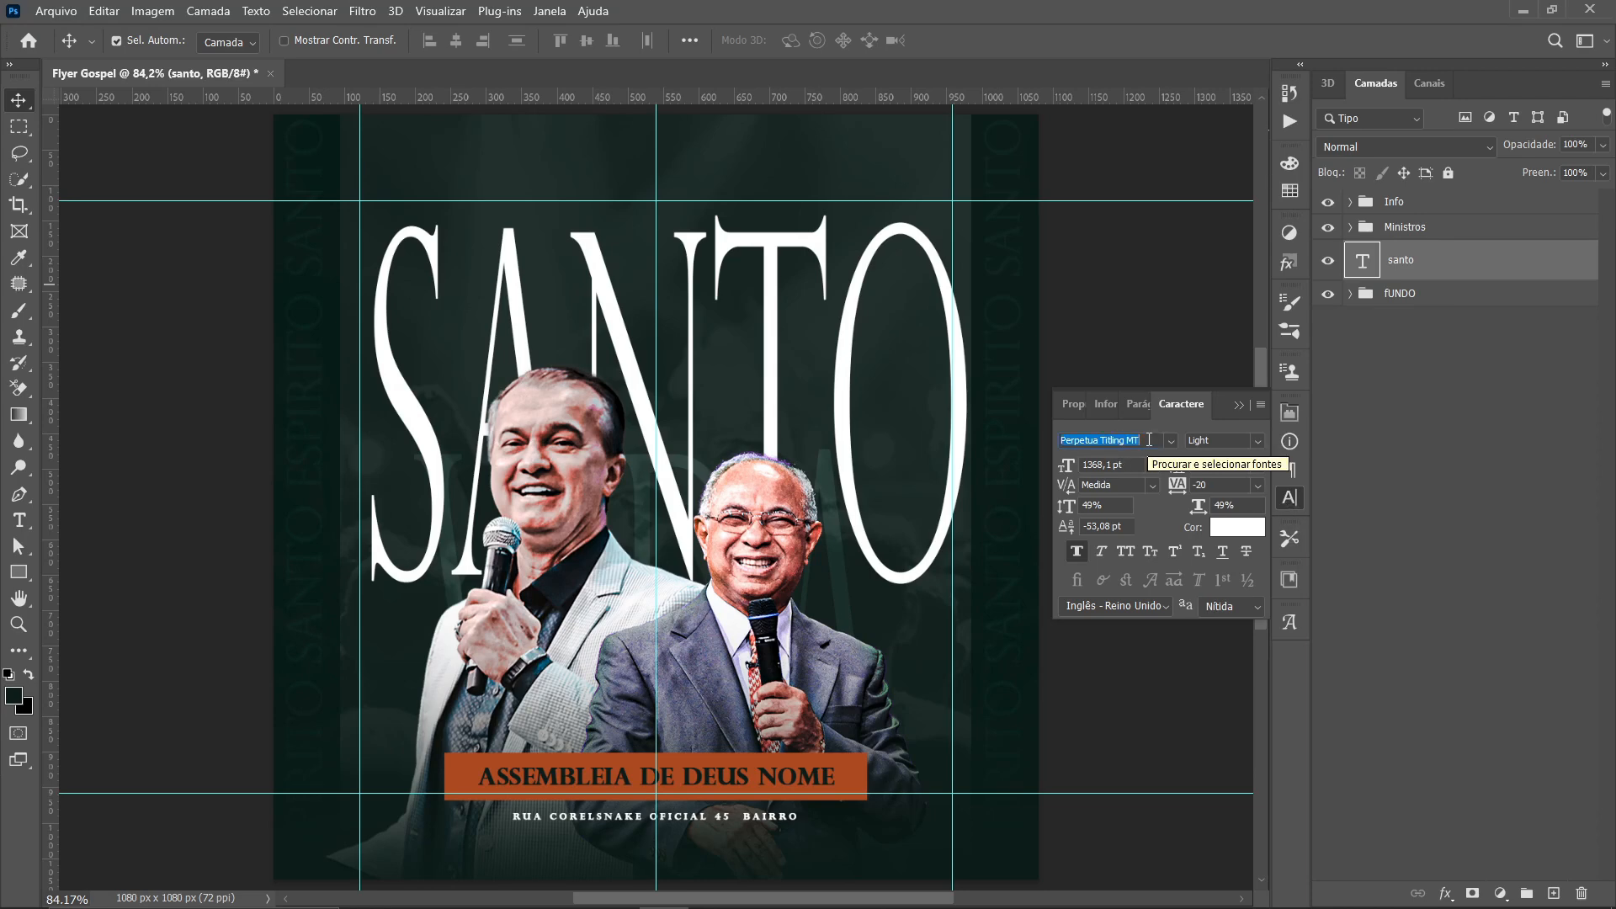
{"action": "type", "text": "tro Script"}
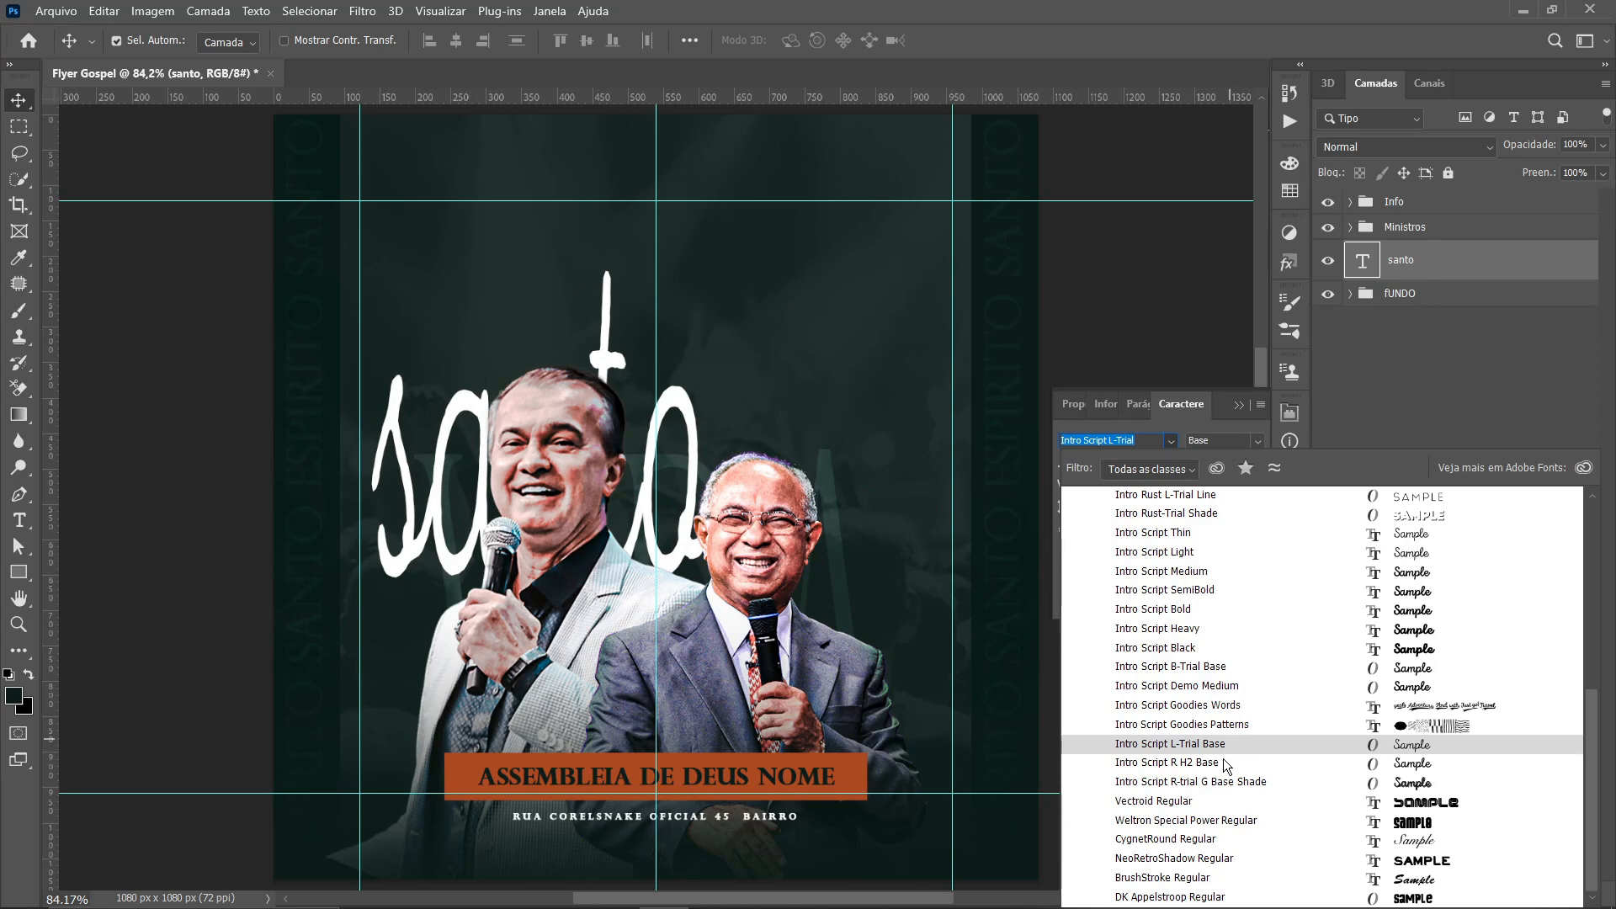
{"action": "scroll", "coordinate": [1234, 639], "scroll_direction": "up", "scroll_amount": 3}
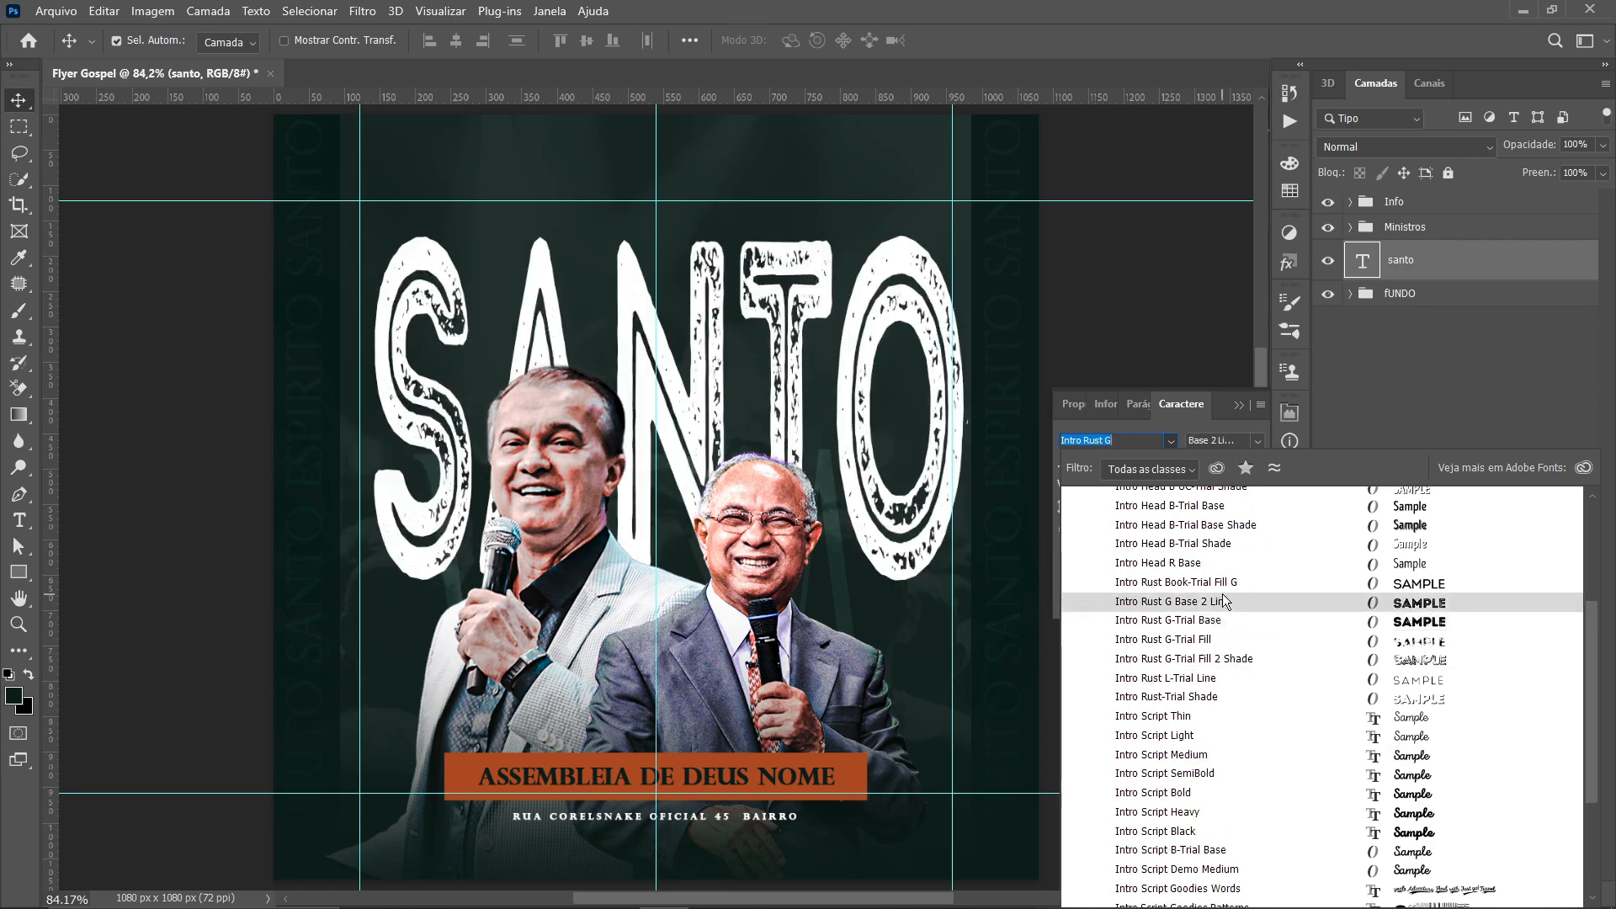
{"action": "scroll", "coordinate": [1225, 584], "scroll_direction": "up", "scroll_amount": 3}
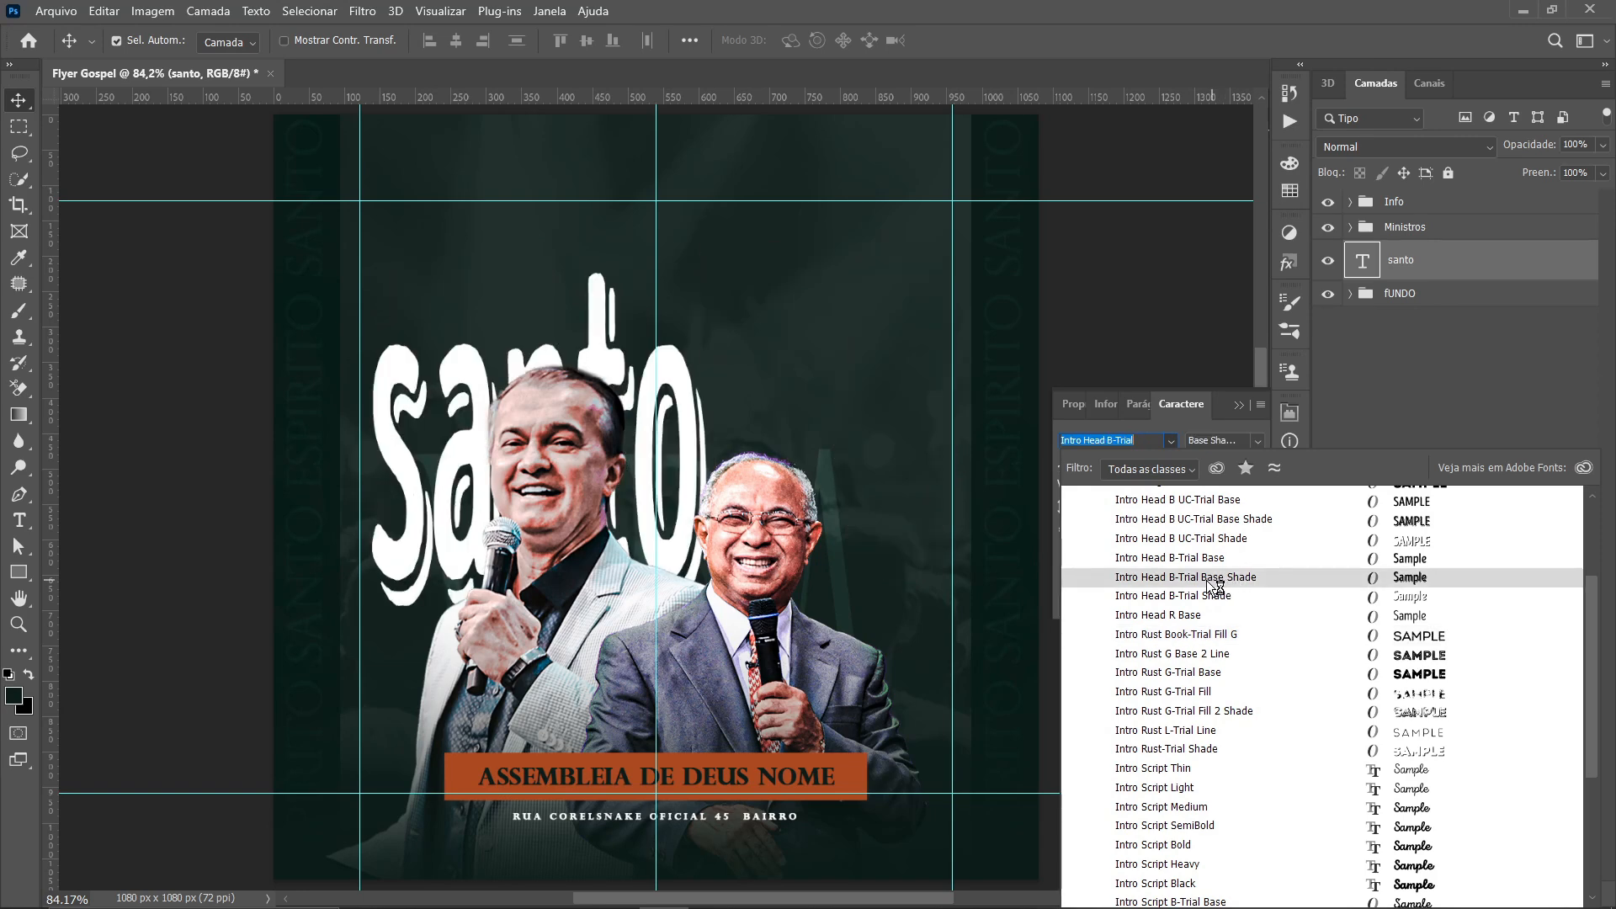
{"action": "scroll", "coordinate": [1212, 585], "scroll_direction": "up", "scroll_amount": 3}
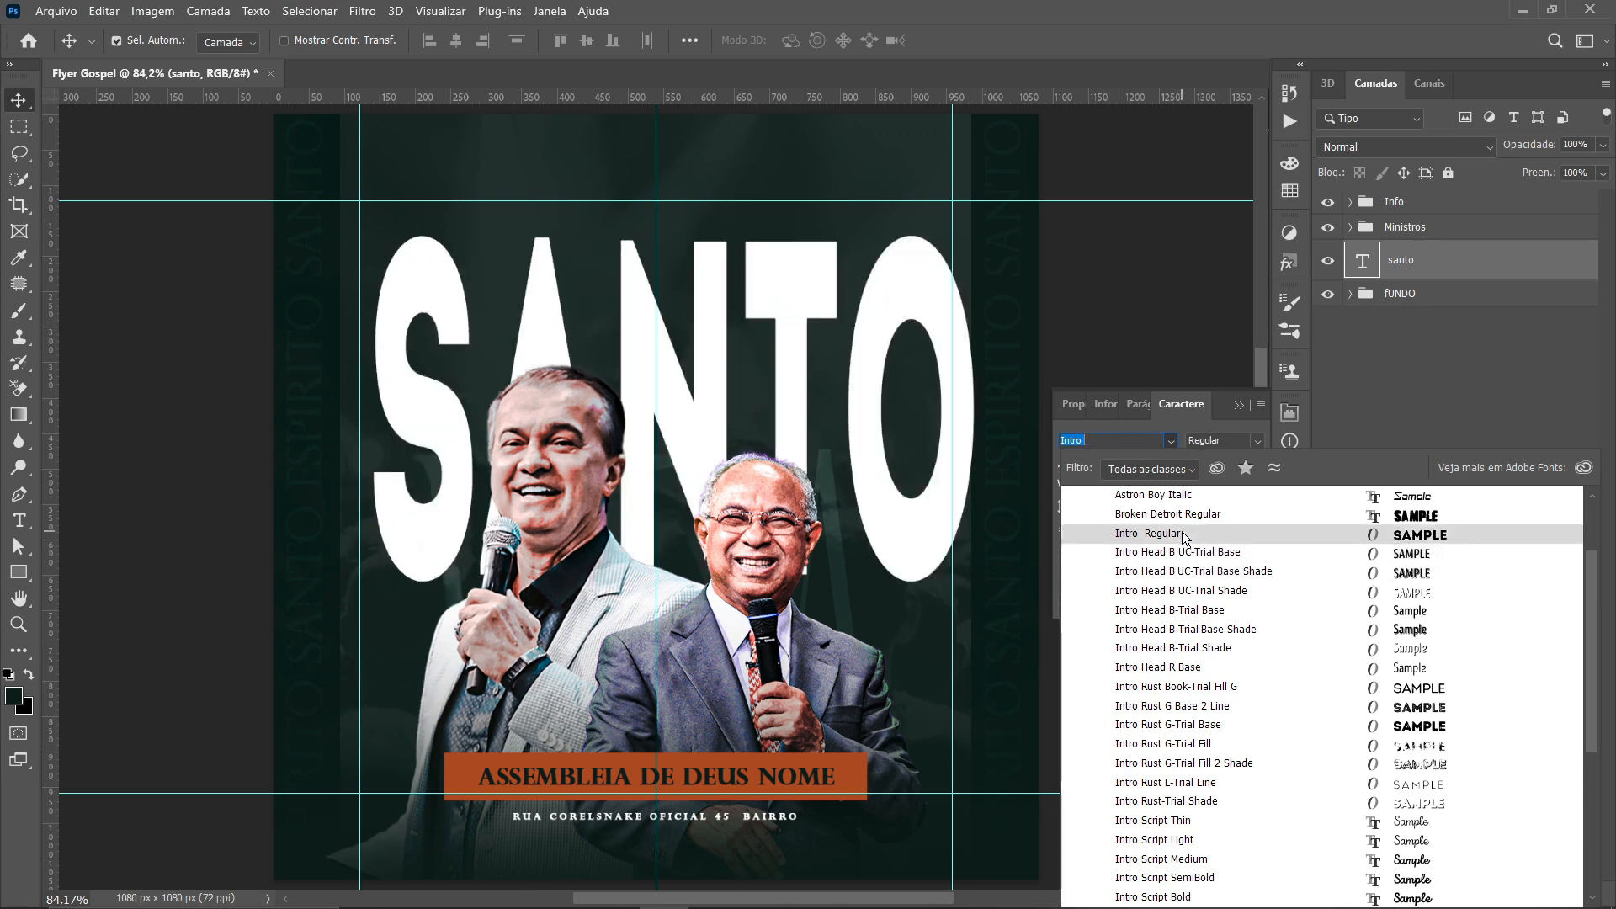
{"action": "scroll", "coordinate": [1184, 537], "scroll_direction": "up", "scroll_amount": 1}
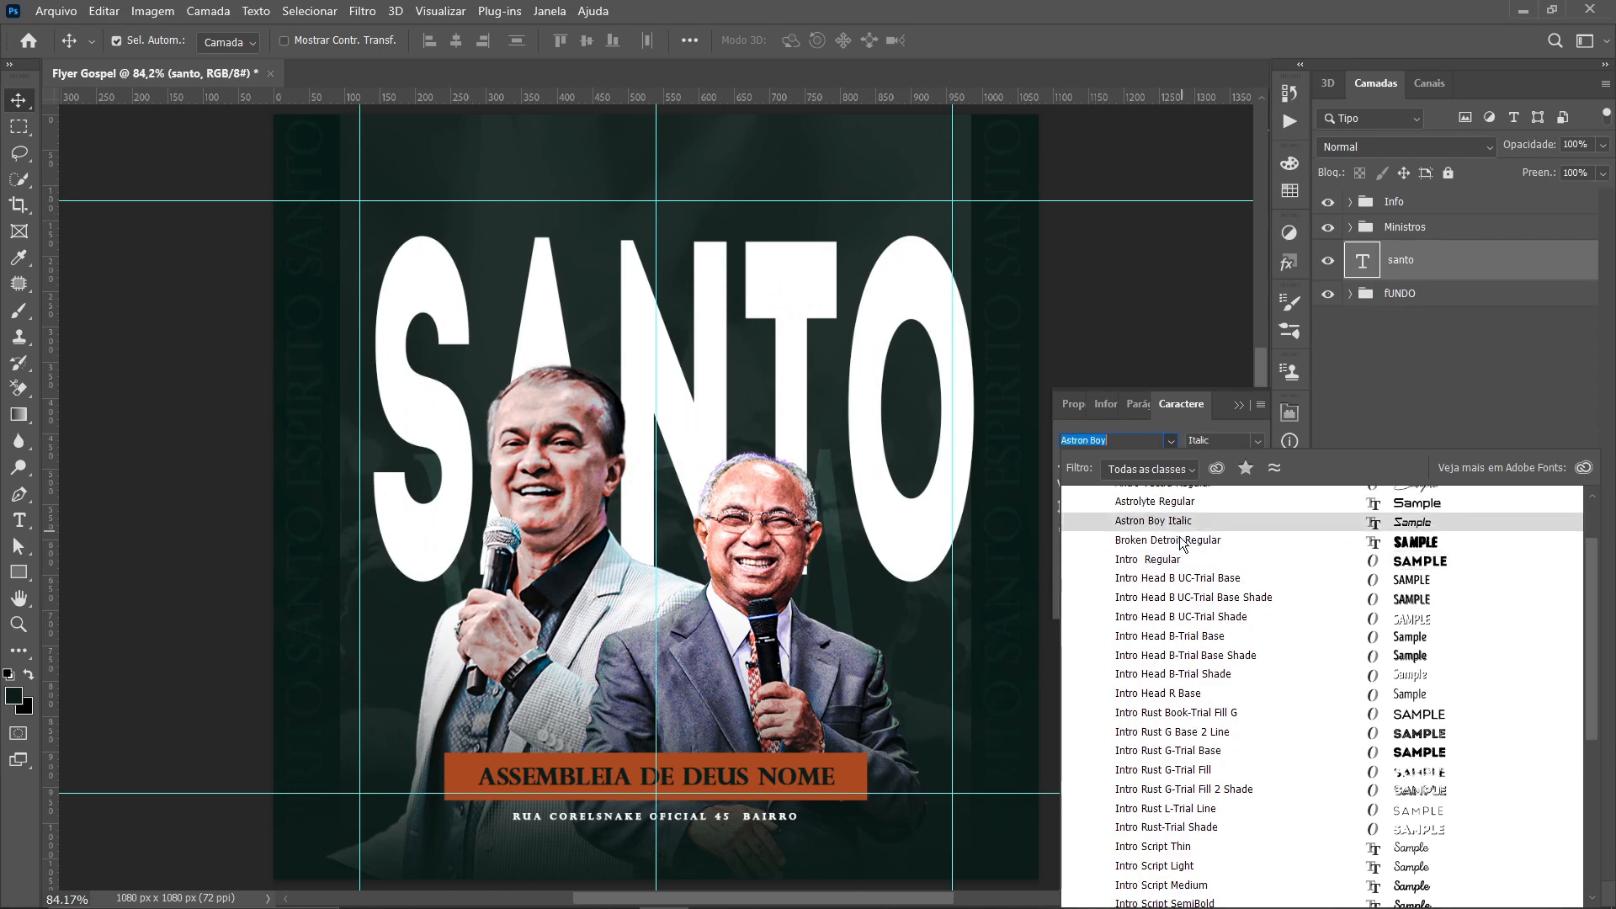
{"action": "scroll", "coordinate": [1177, 549], "scroll_direction": "up", "scroll_amount": 3}
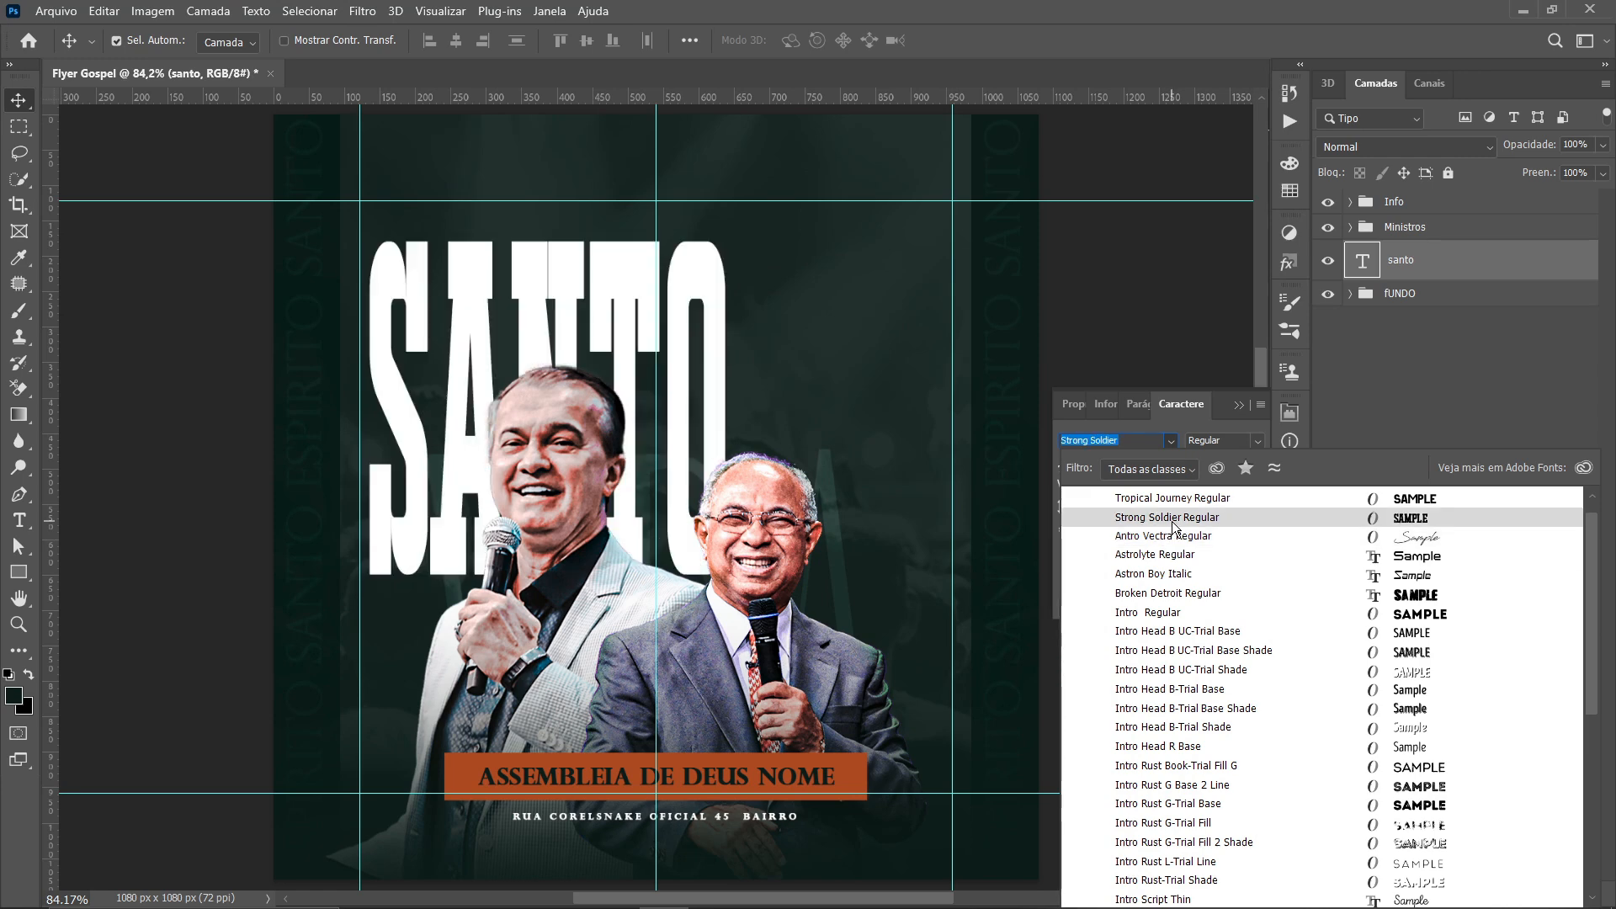
{"action": "scroll", "coordinate": [1176, 543], "scroll_direction": "up", "scroll_amount": 1}
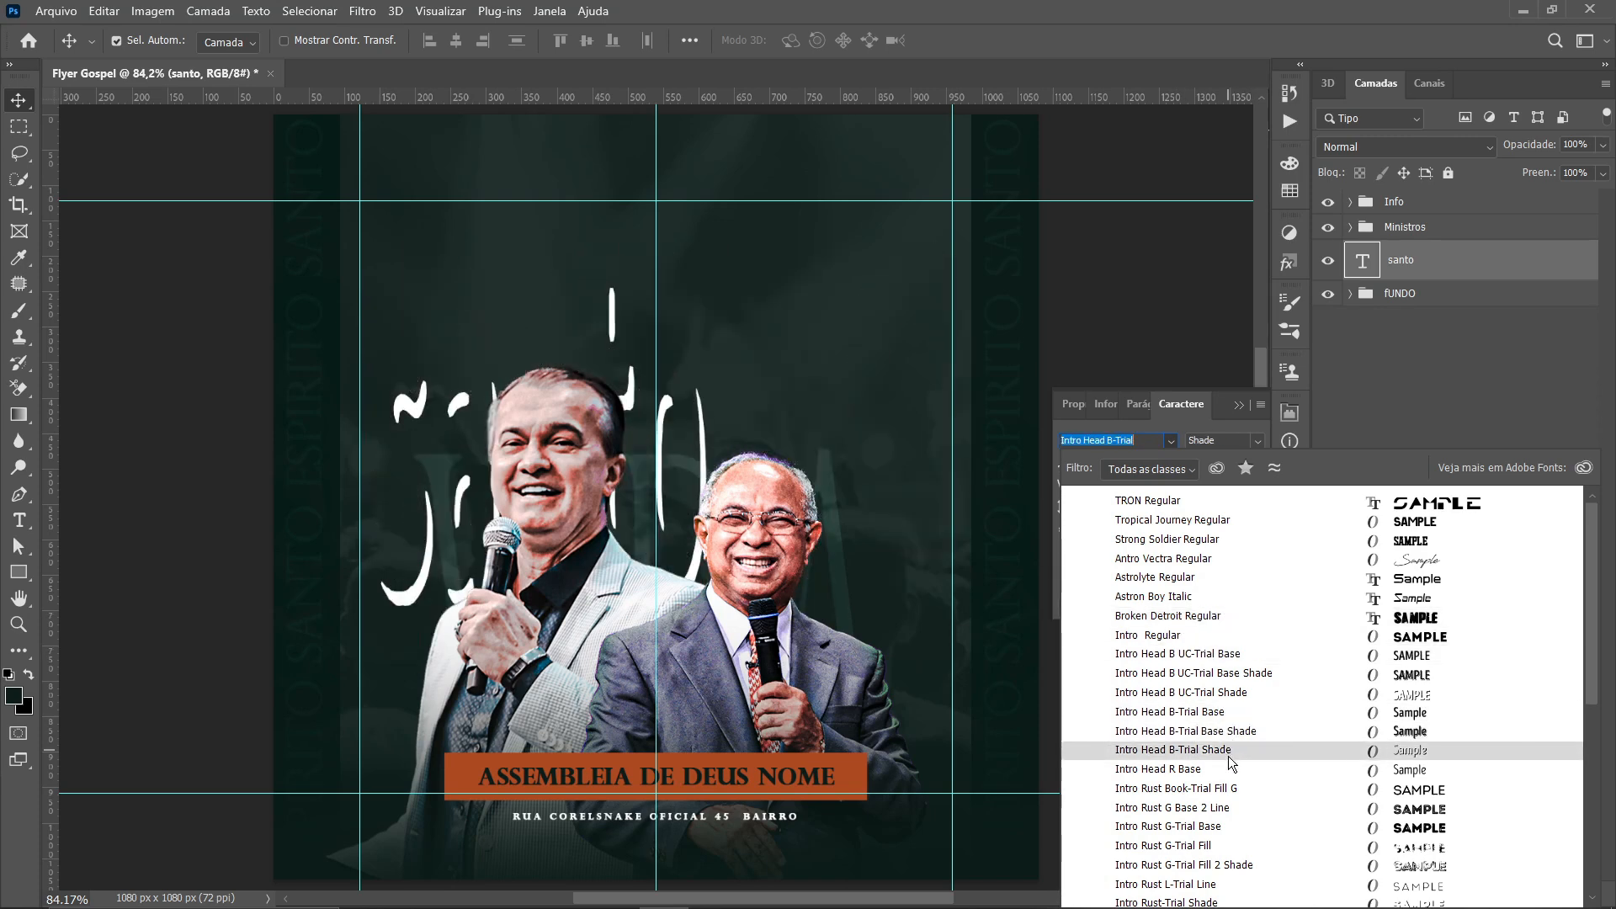
{"action": "scroll", "coordinate": [1229, 778], "scroll_direction": "down", "scroll_amount": 4}
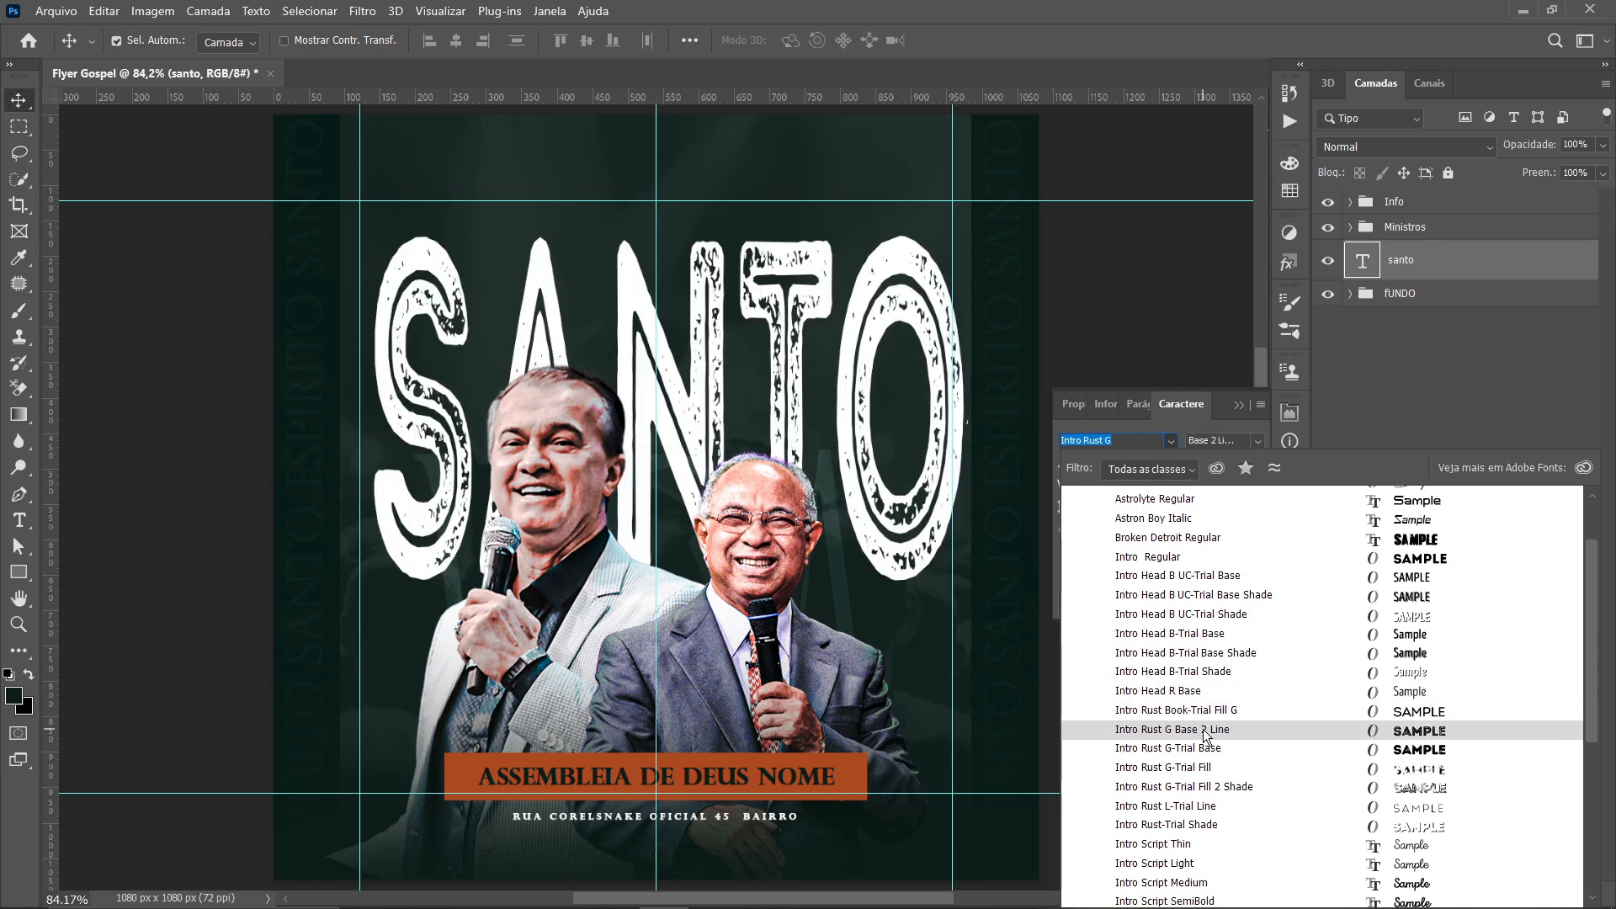
{"action": "scroll", "coordinate": [1207, 735], "scroll_direction": "down", "scroll_amount": 5}
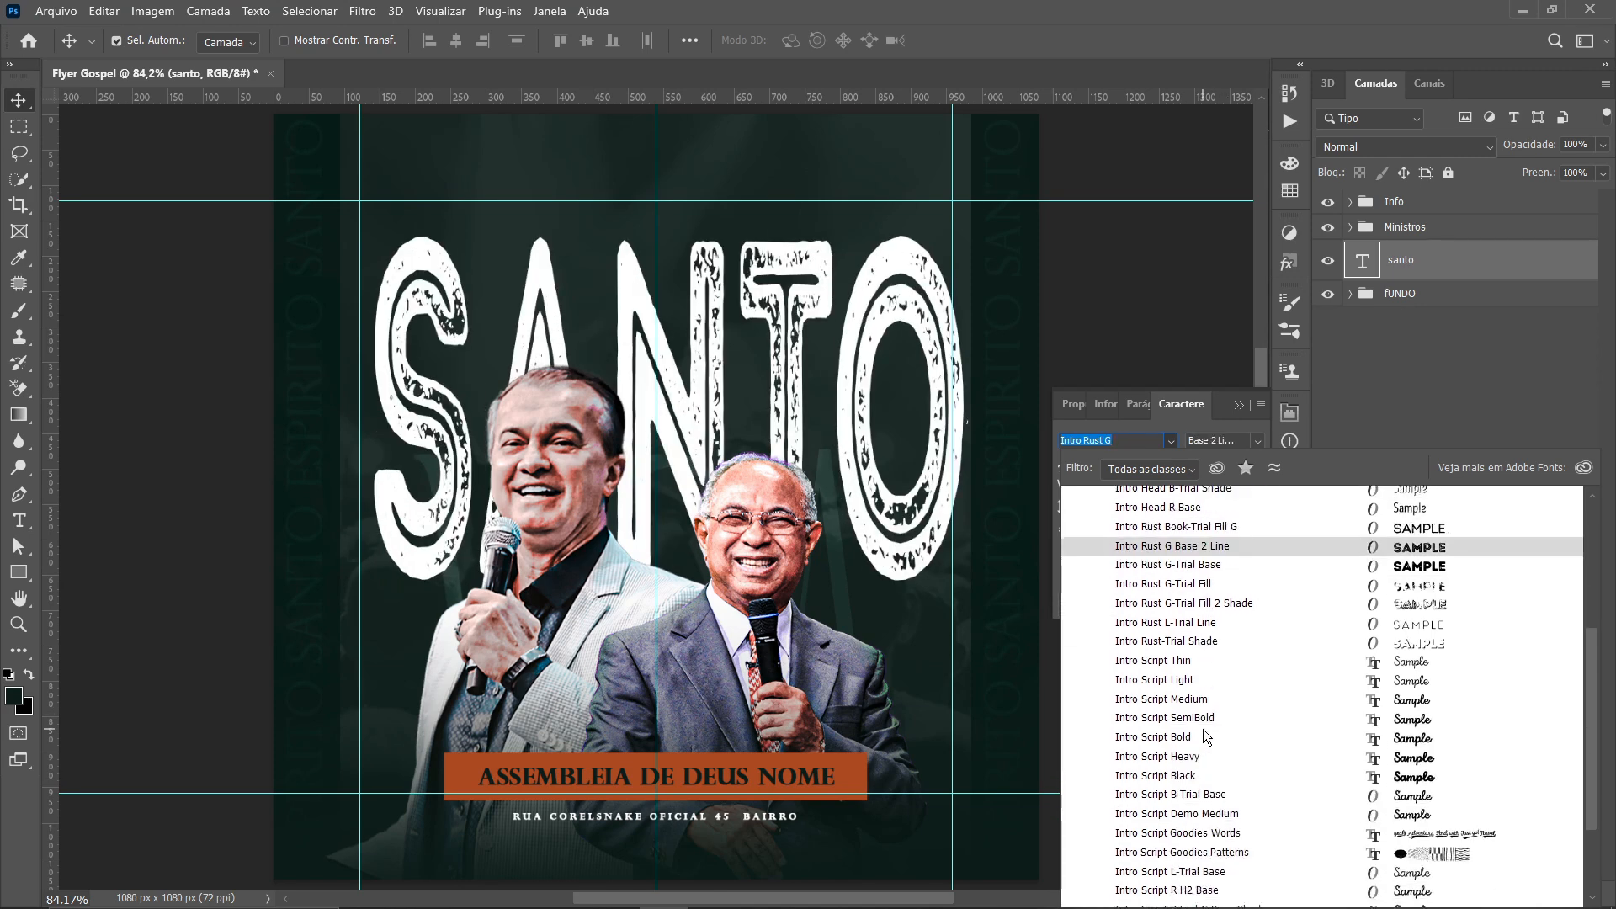
{"action": "scroll", "coordinate": [1207, 735], "scroll_direction": "down", "scroll_amount": 1}
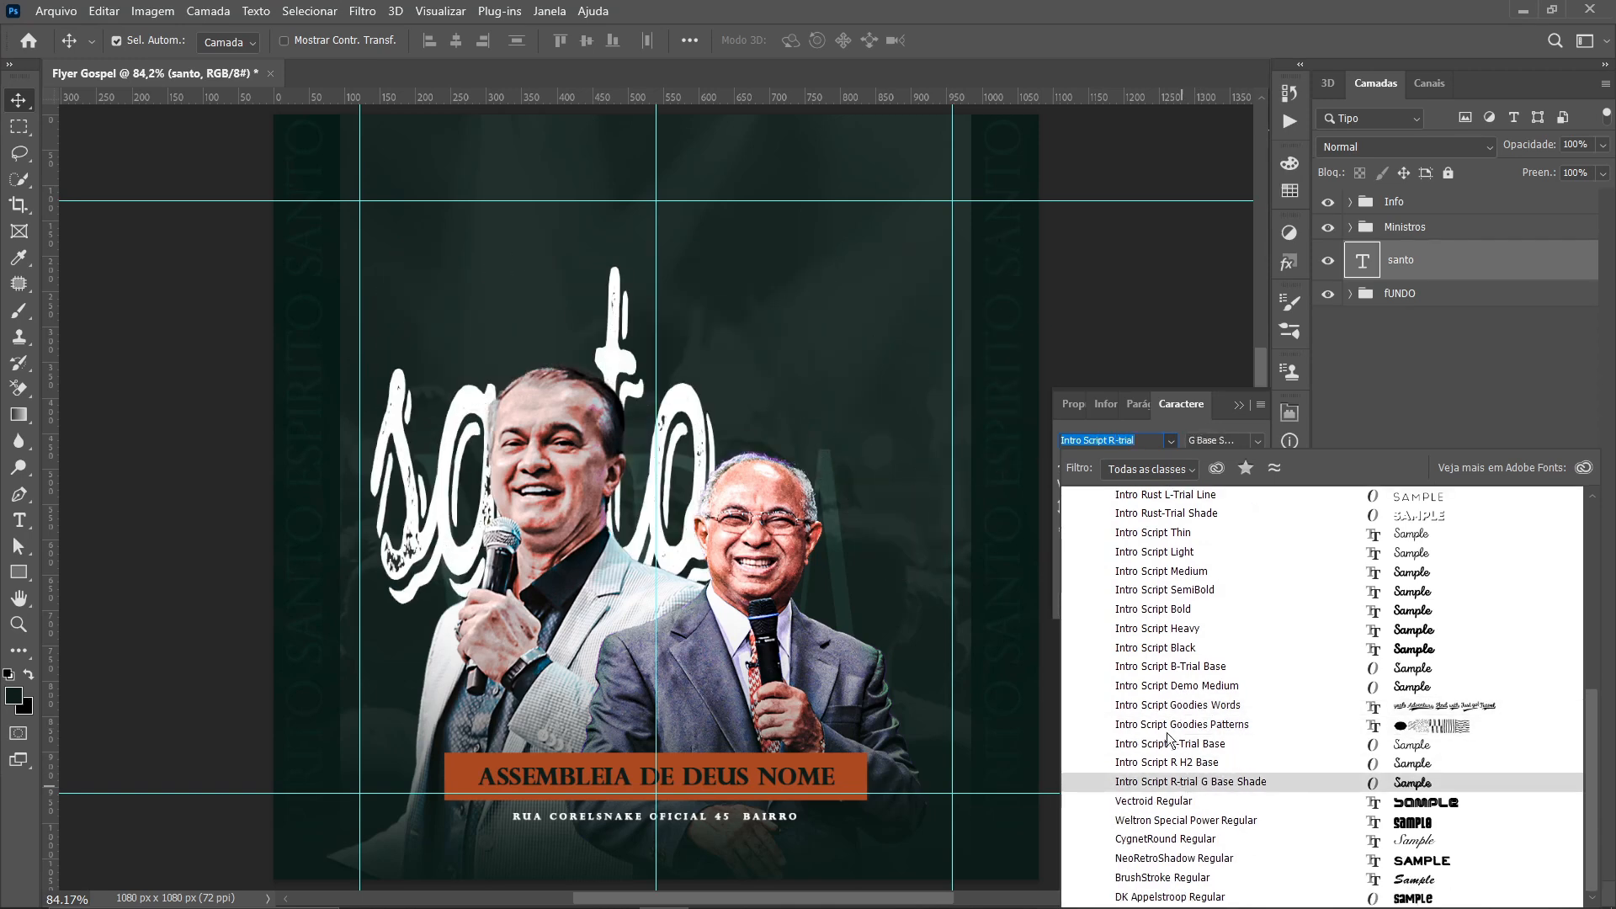
{"action": "left_click", "coordinate": [1140, 443]}
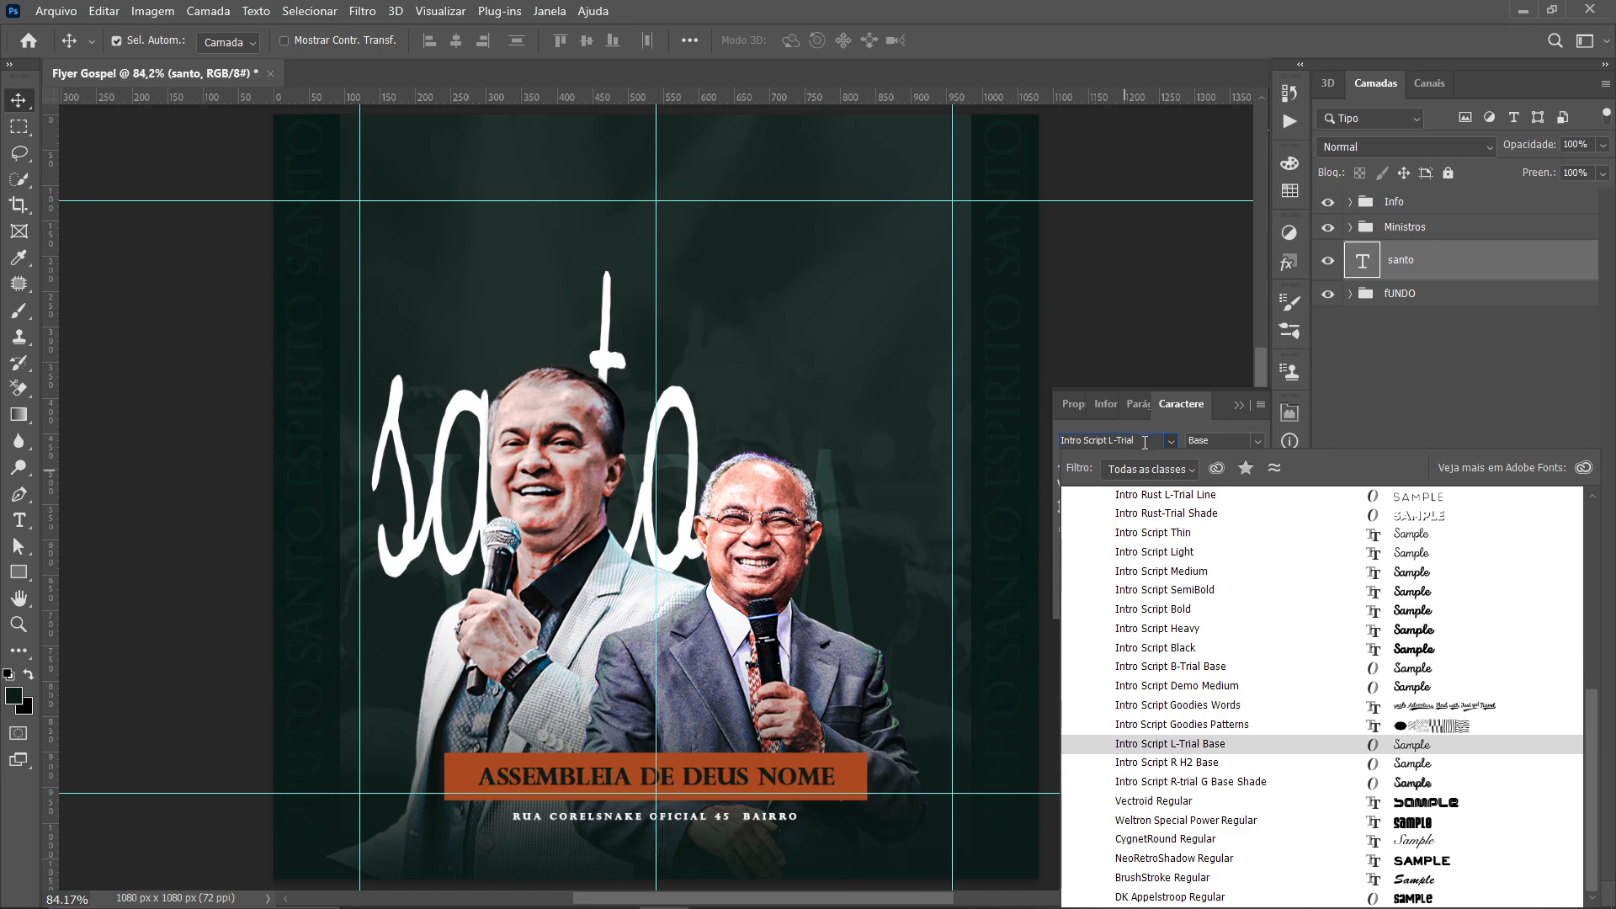
{"action": "key", "text": "Escape"}
Search the fonts for "rob" and set the SANTO title in Robinson Regular
{"action": "left_click_drag", "start_coordinate": [1125, 442], "coordinate": [1046, 440]}
{"action": "left_click", "coordinate": [1144, 441]}
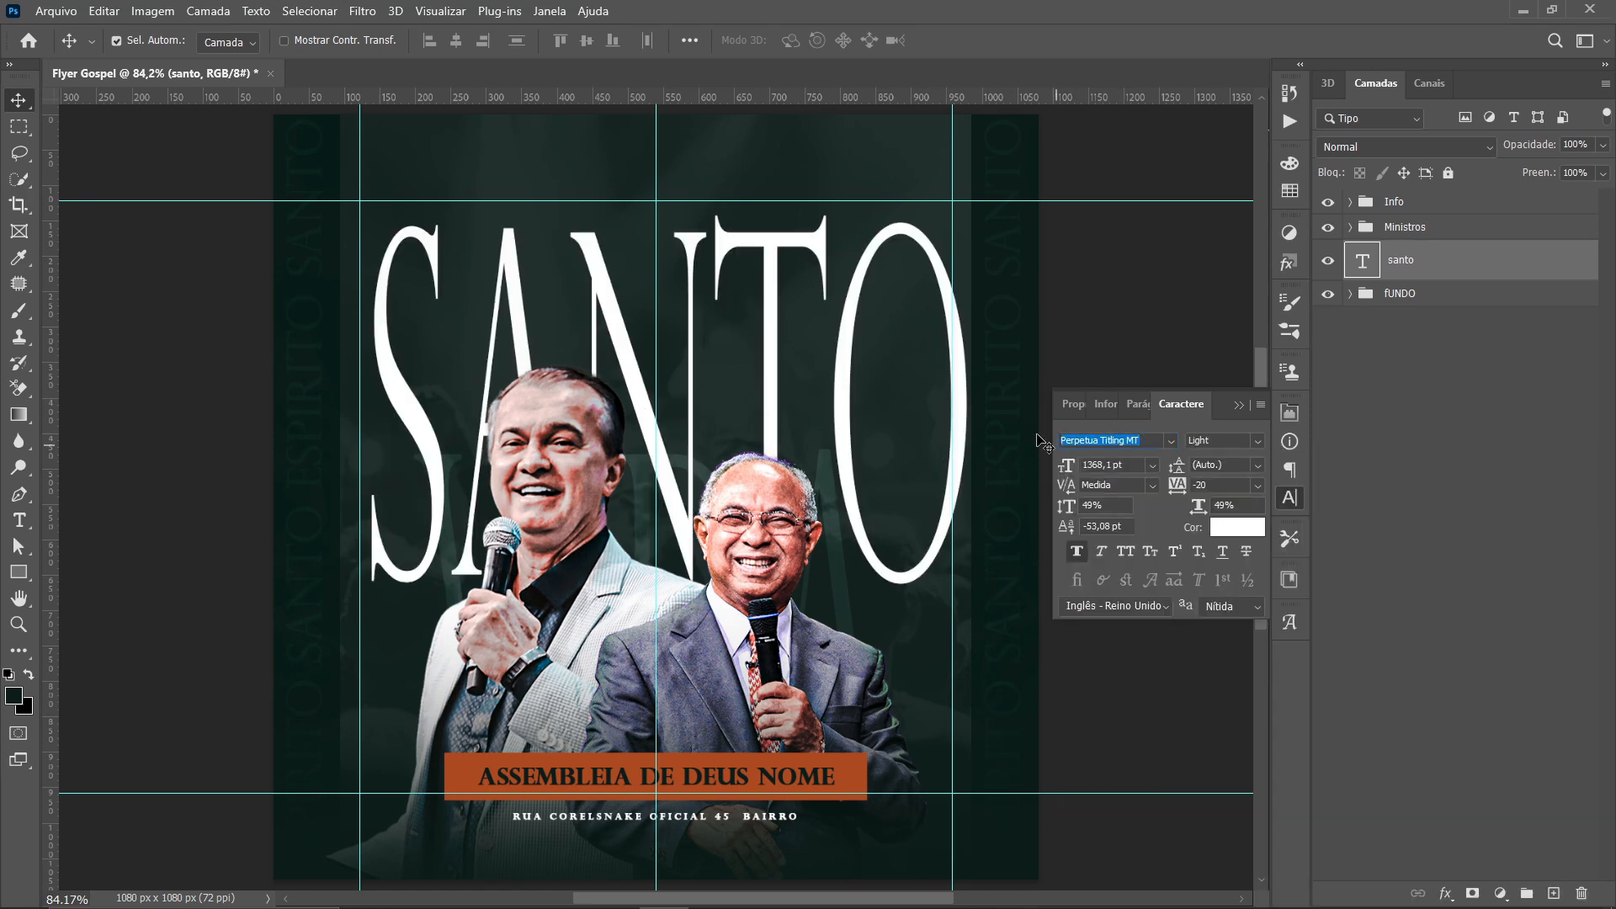
{"action": "type", "text": "rob"}
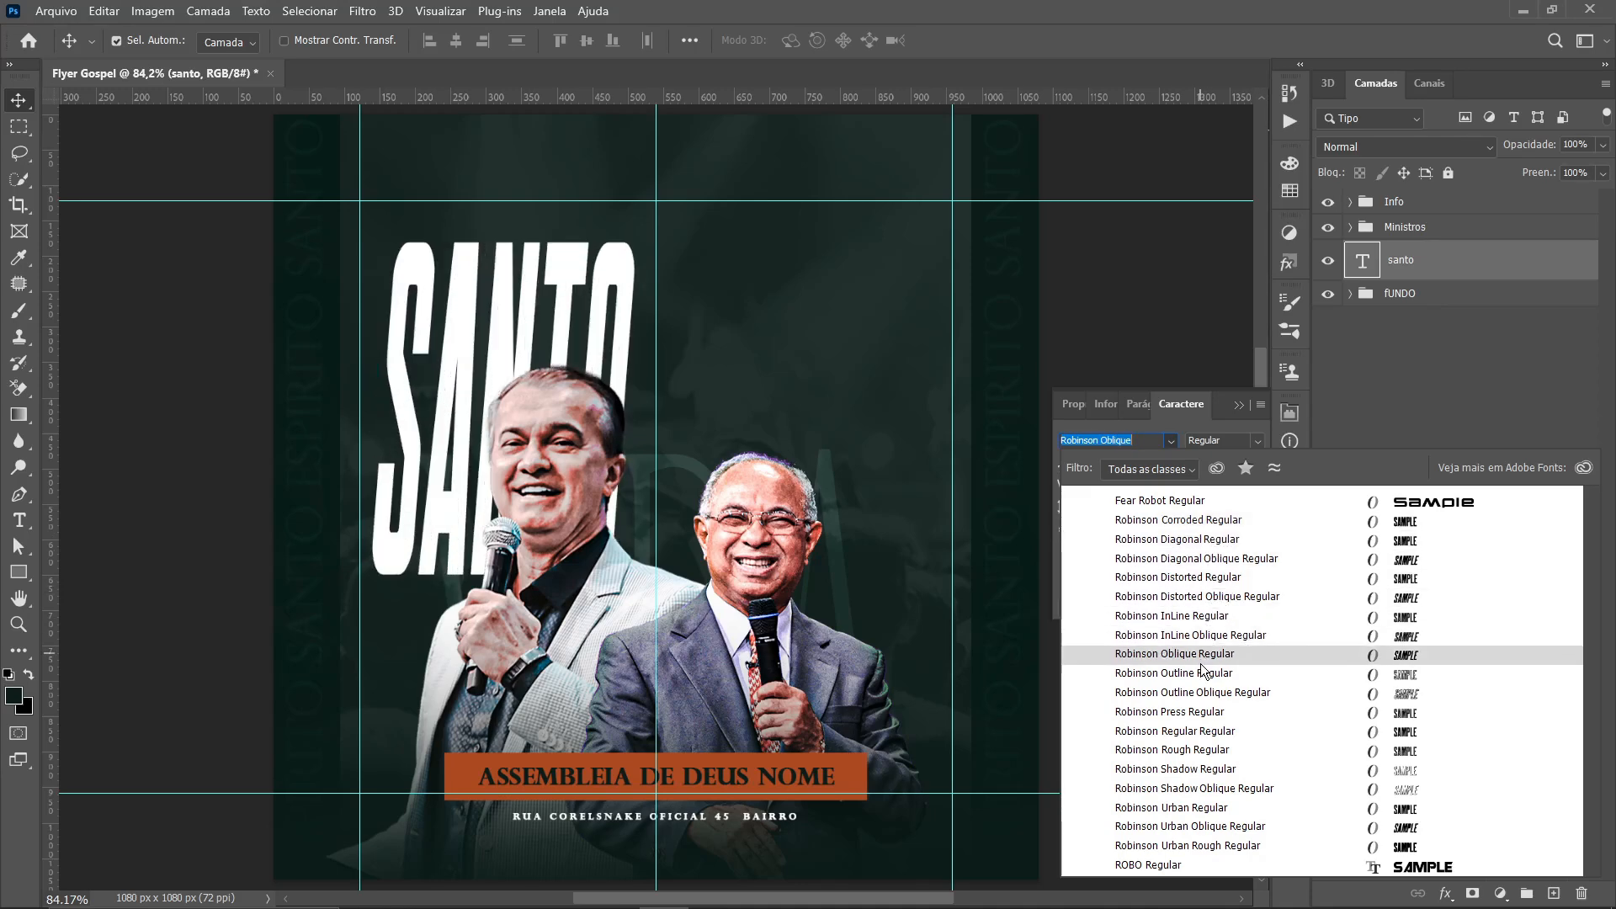
{"action": "left_click", "coordinate": [1203, 732]}
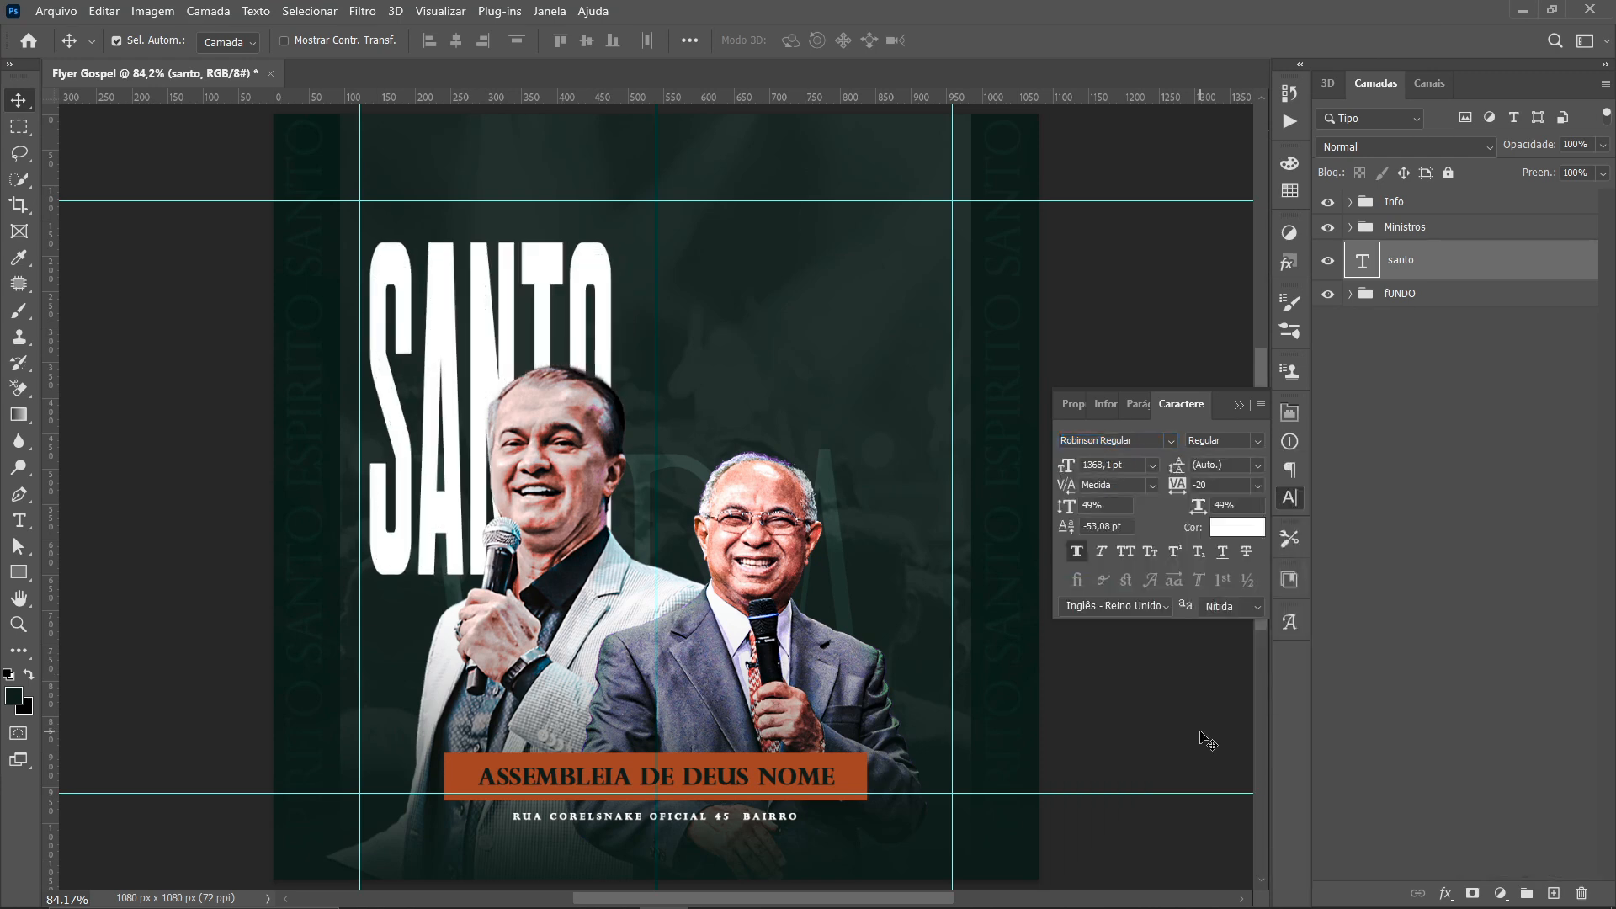
Centre the SANTO title near the upper guide and stretch it to about 152.24% width and 107.36% height
{"action": "left_click_drag", "start_coordinate": [571, 276], "coordinate": [705, 261]}
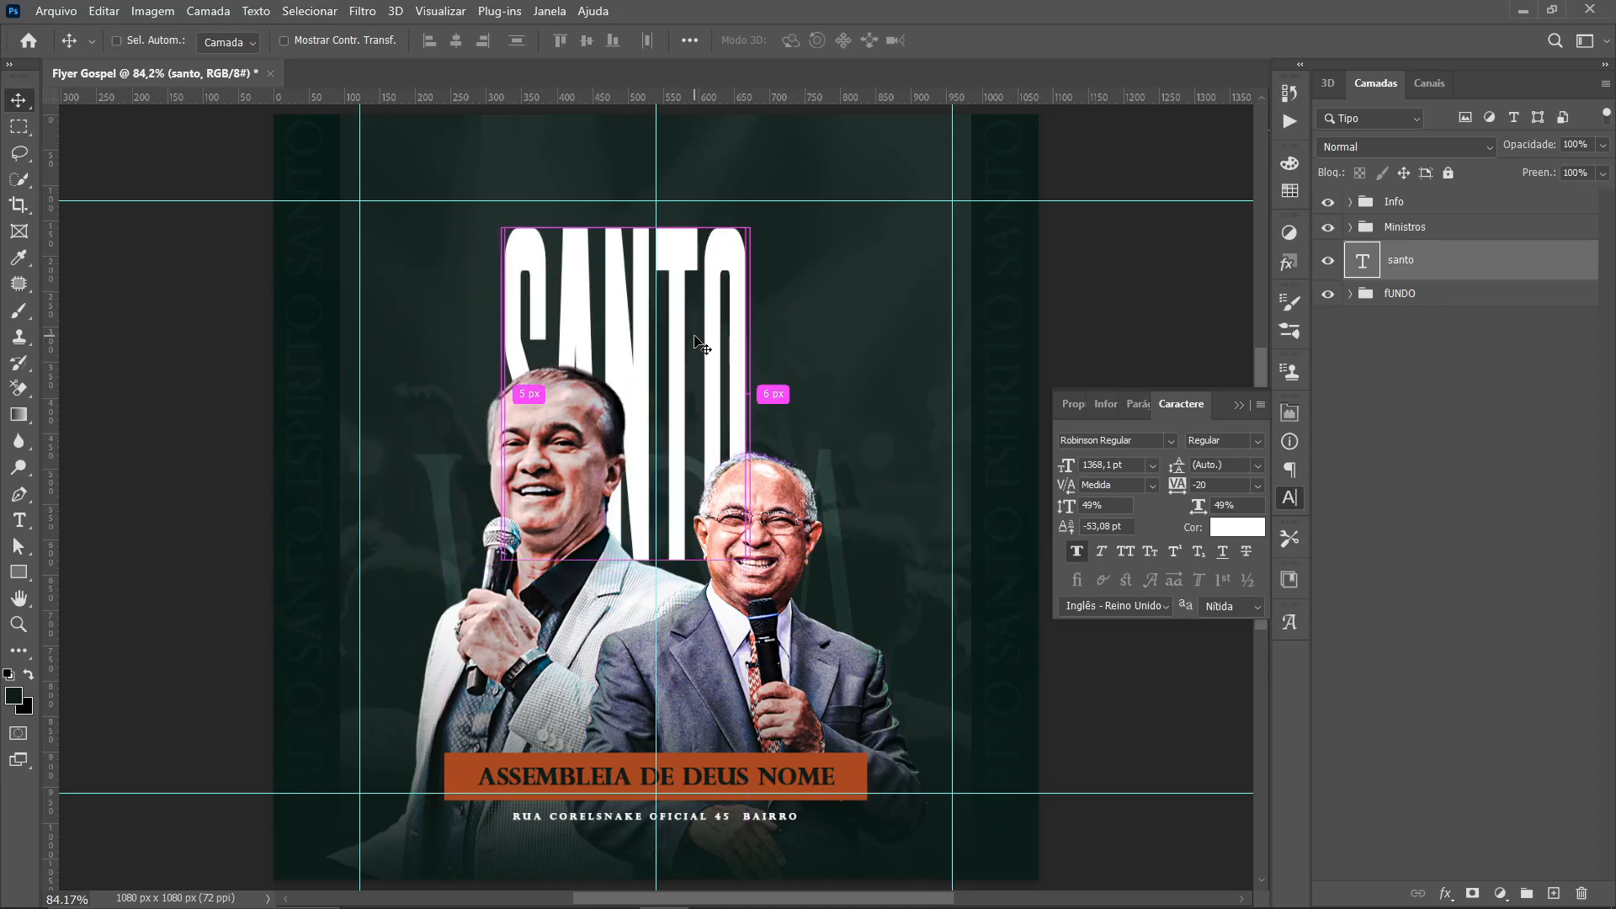
{"action": "key", "text": "ctrl+t"}
{"action": "left_click_drag", "start_coordinate": [752, 381], "coordinate": [790, 391]}
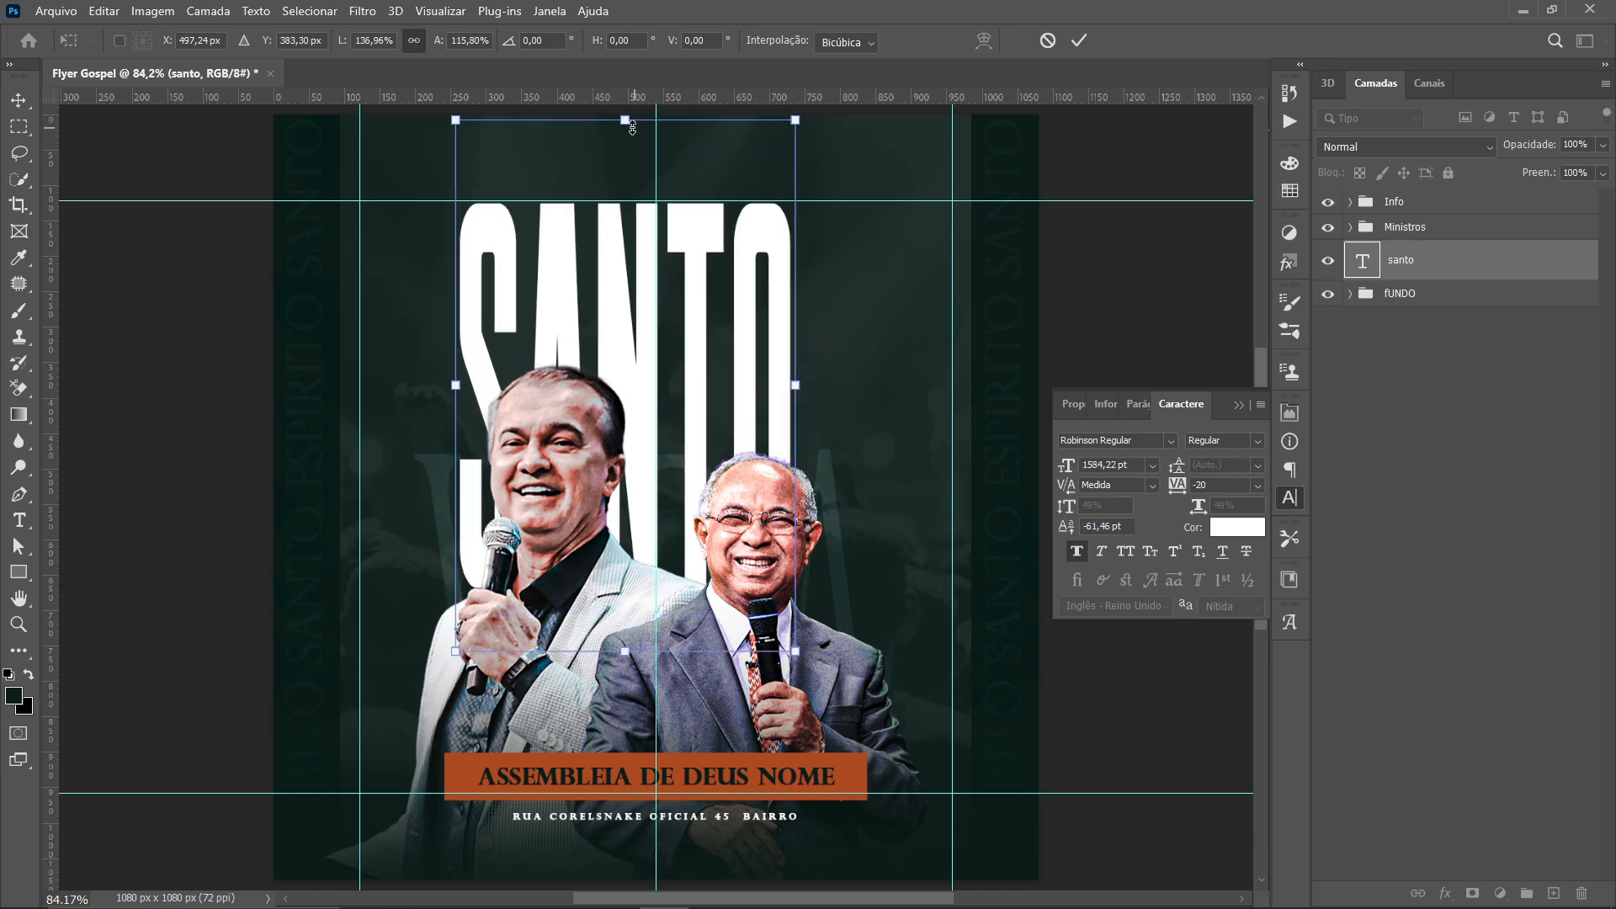
{"action": "left_click_drag", "start_coordinate": [625, 120], "coordinate": [624, 143]}
{"action": "left_click_drag", "start_coordinate": [717, 309], "coordinate": [717, 284]}
{"action": "key", "text": "shift"}
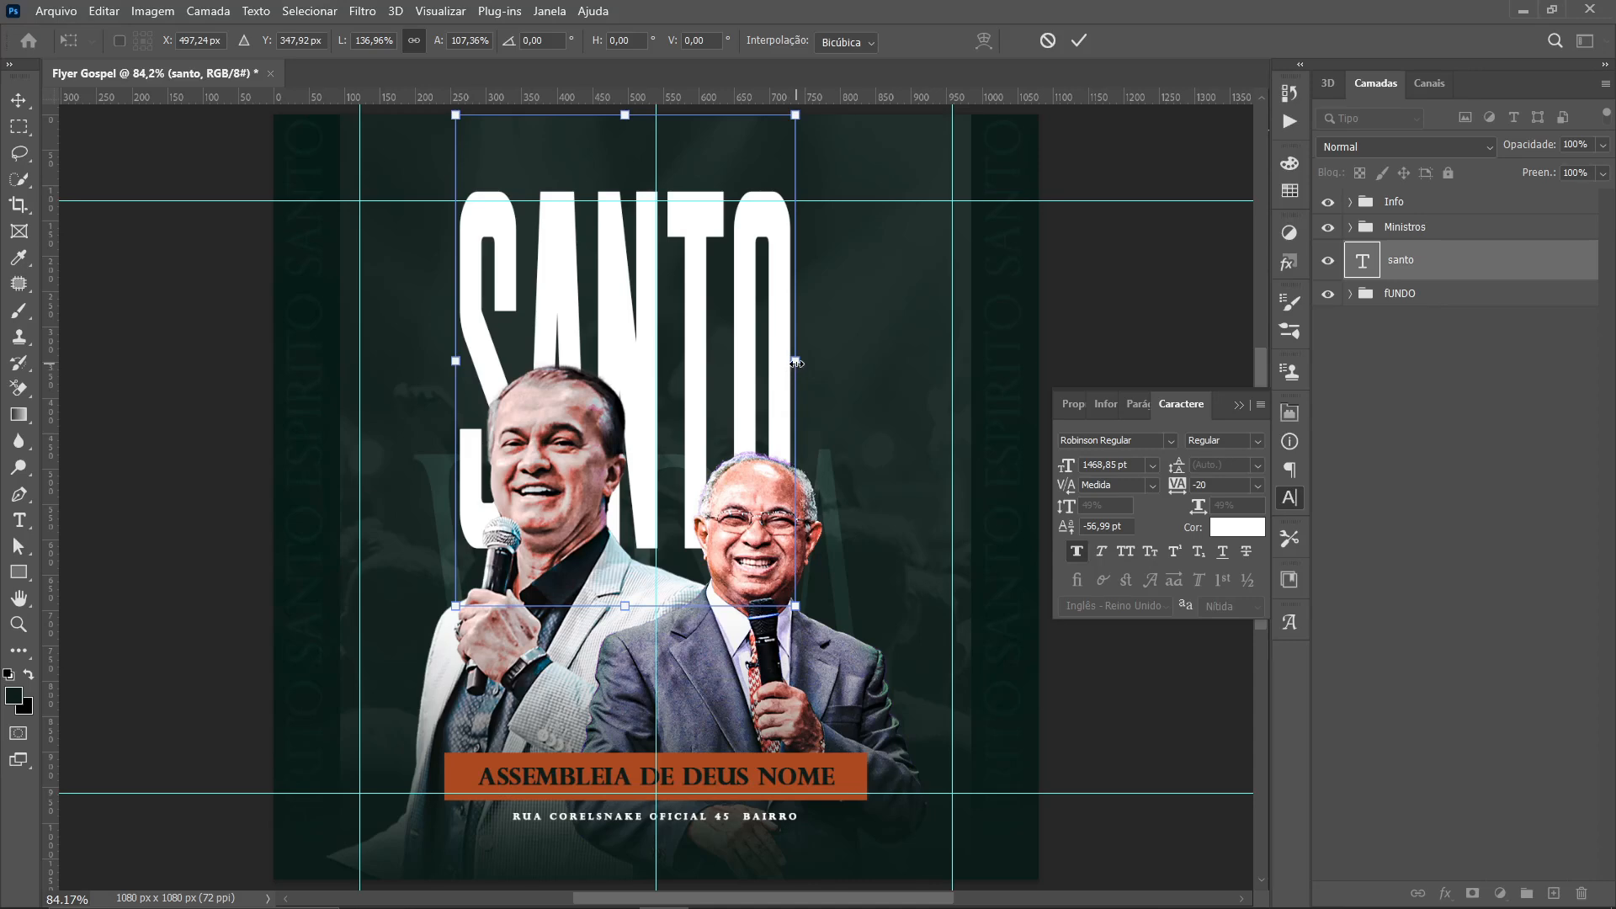
{"action": "left_click_drag", "start_coordinate": [795, 362], "coordinate": [831, 362]}
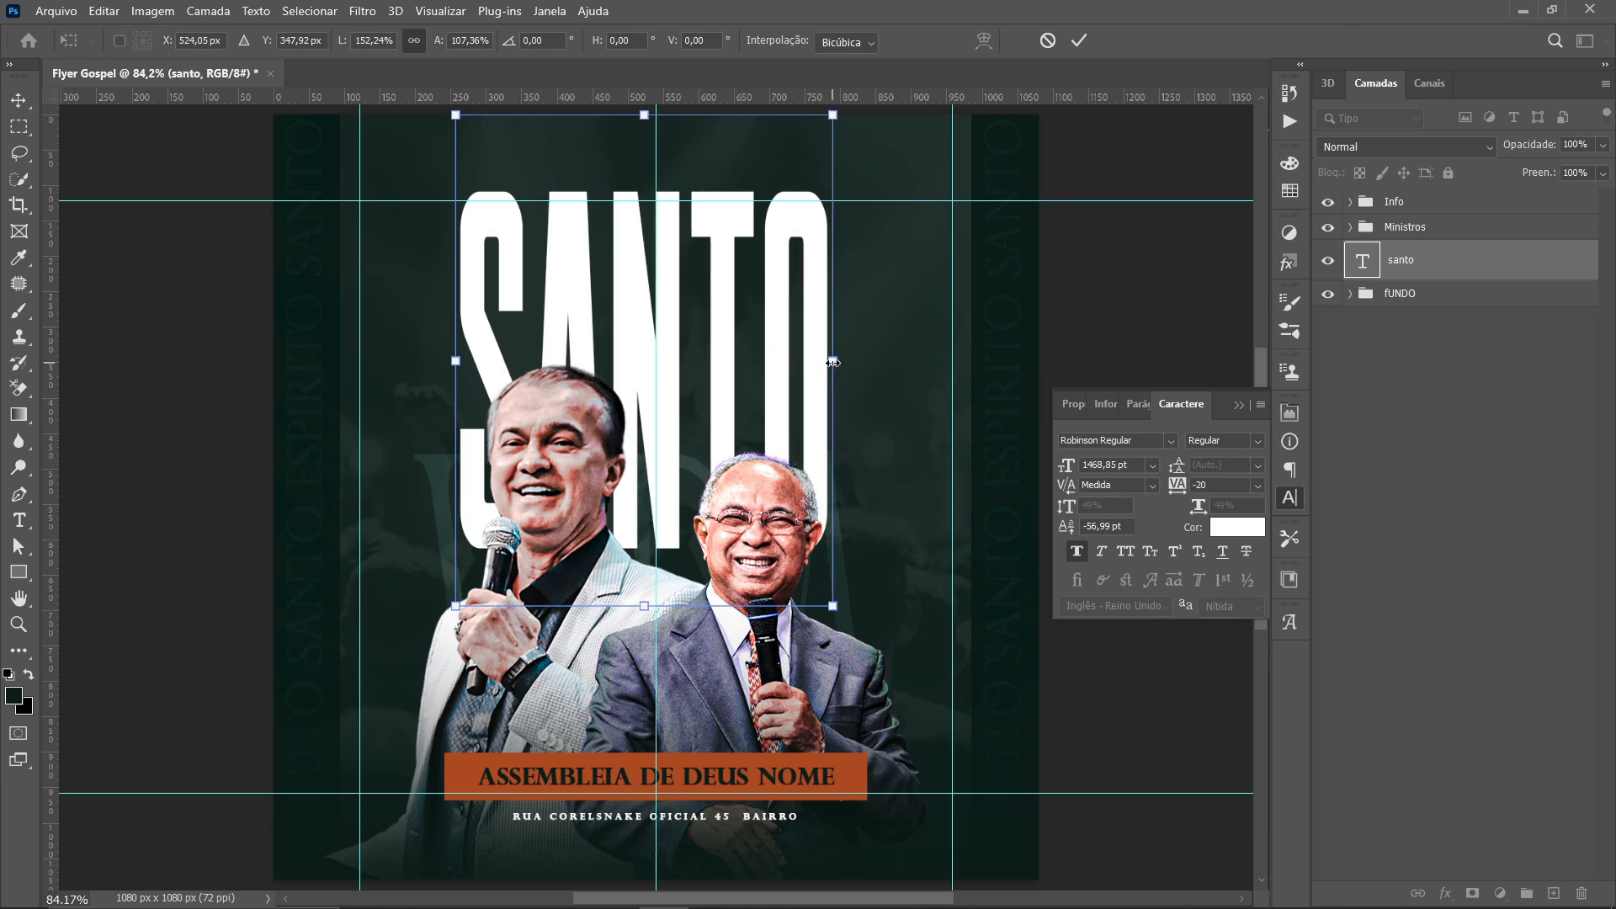
{"action": "key", "text": "Return"}
{"action": "scroll", "coordinate": [829, 387], "scroll_direction": "down", "scroll_amount": 4}
{"action": "scroll", "coordinate": [812, 379], "scroll_direction": "up", "scroll_amount": 4}
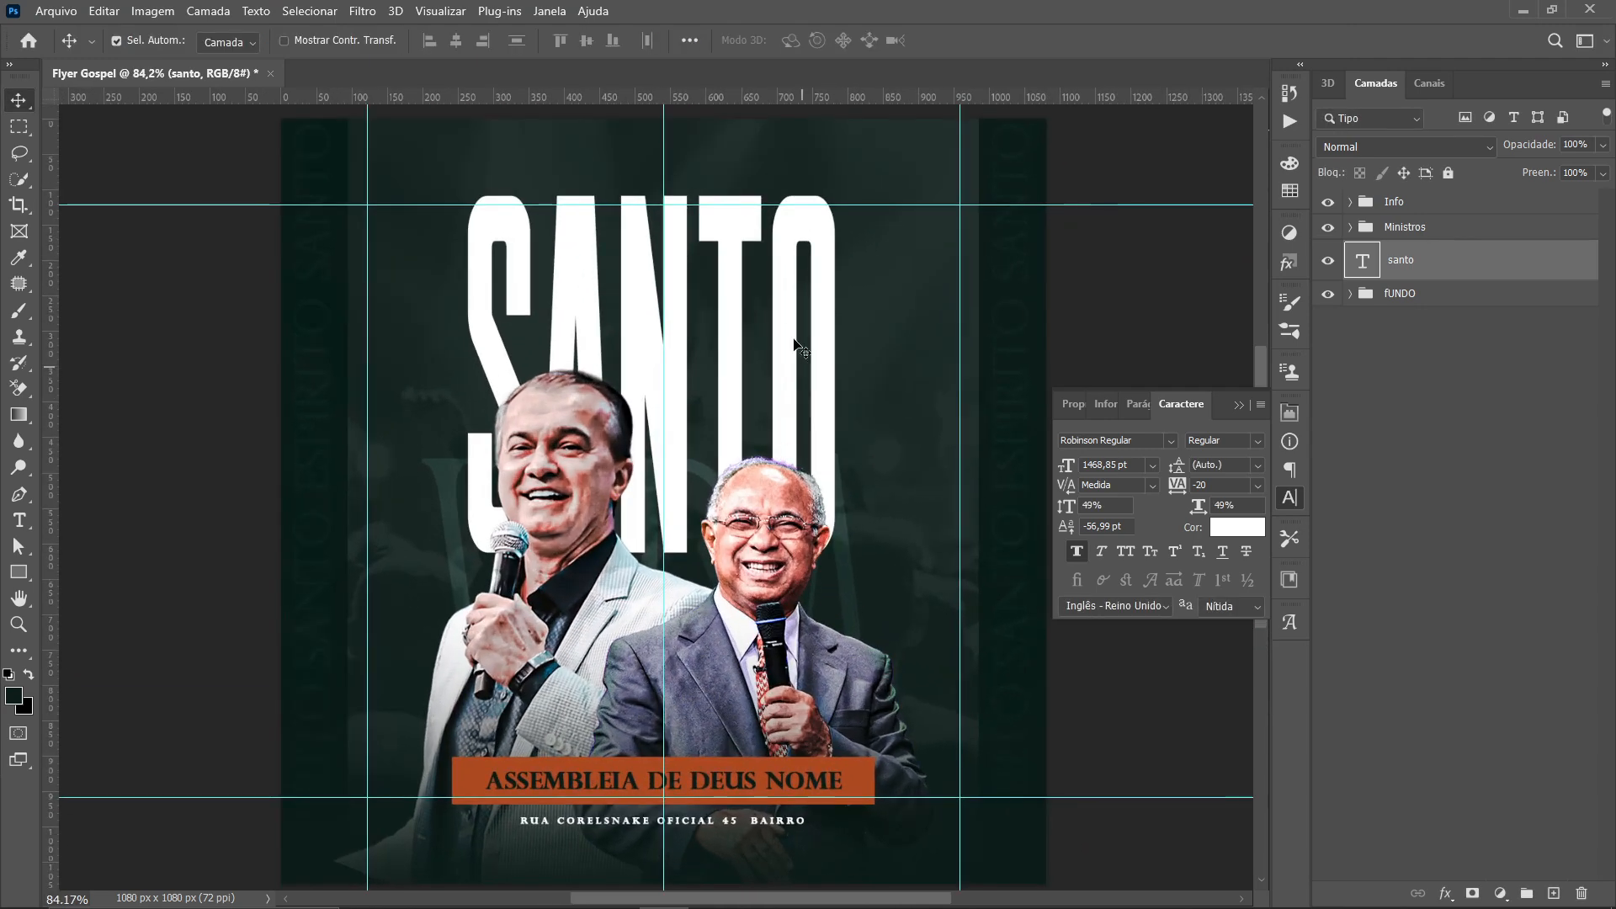
{"action": "left_click_drag", "start_coordinate": [782, 291], "coordinate": [776, 286]}
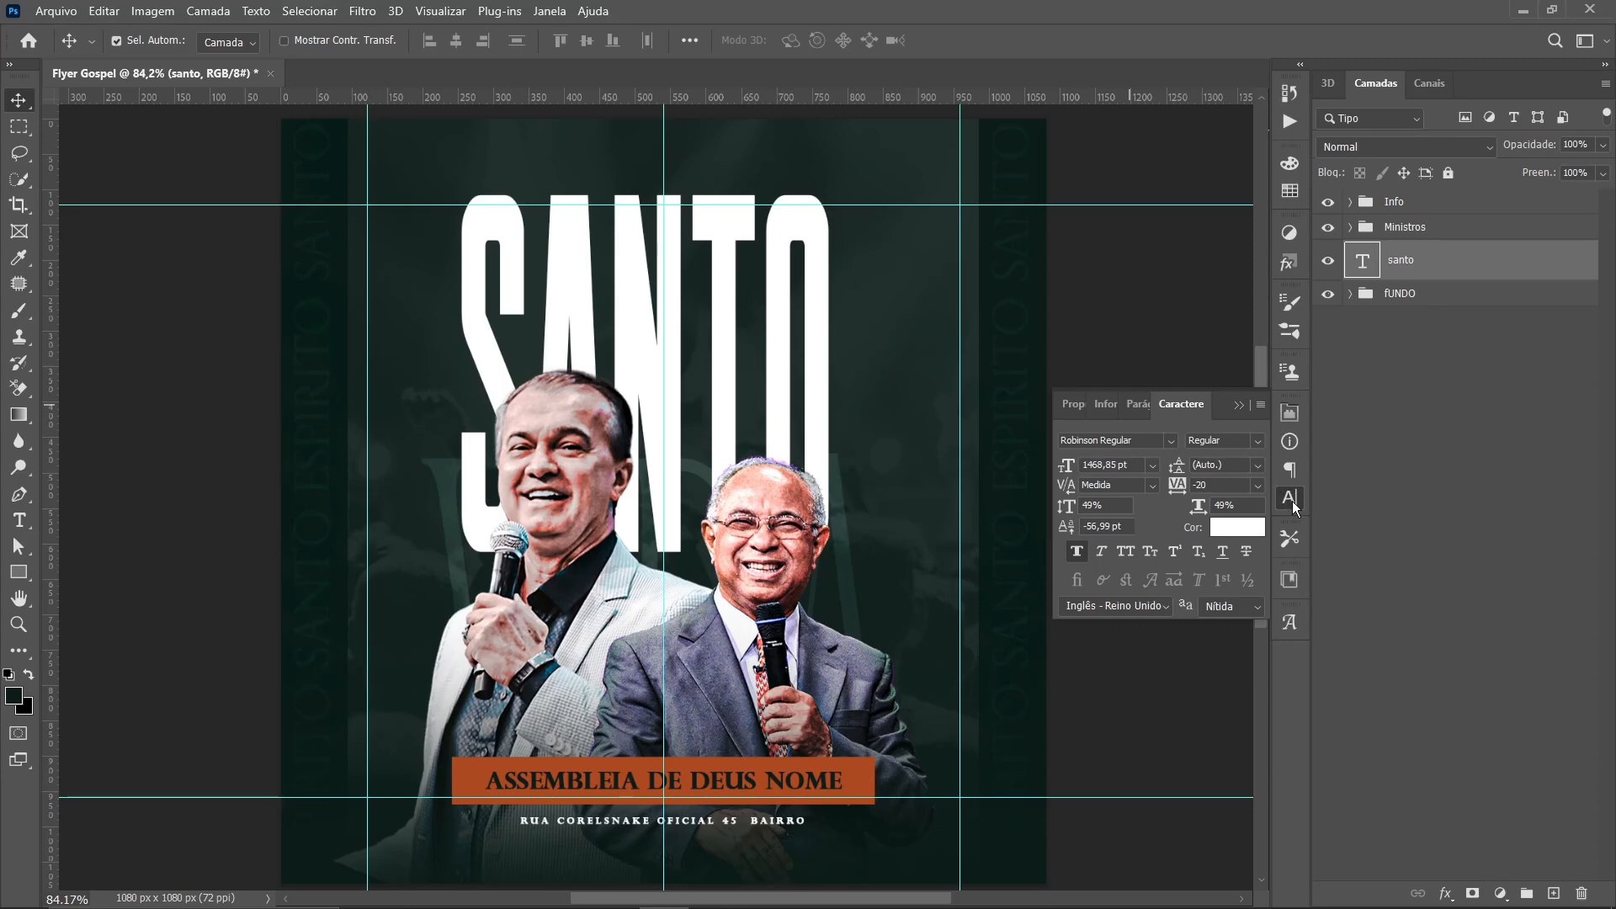
Close the character settings, deselect the title layer and open the layer style presets
{"action": "left_click", "coordinate": [1290, 498]}
{"action": "left_click", "coordinate": [1158, 514]}
{"action": "left_click_drag", "start_coordinate": [1163, 510], "coordinate": [1155, 505]}
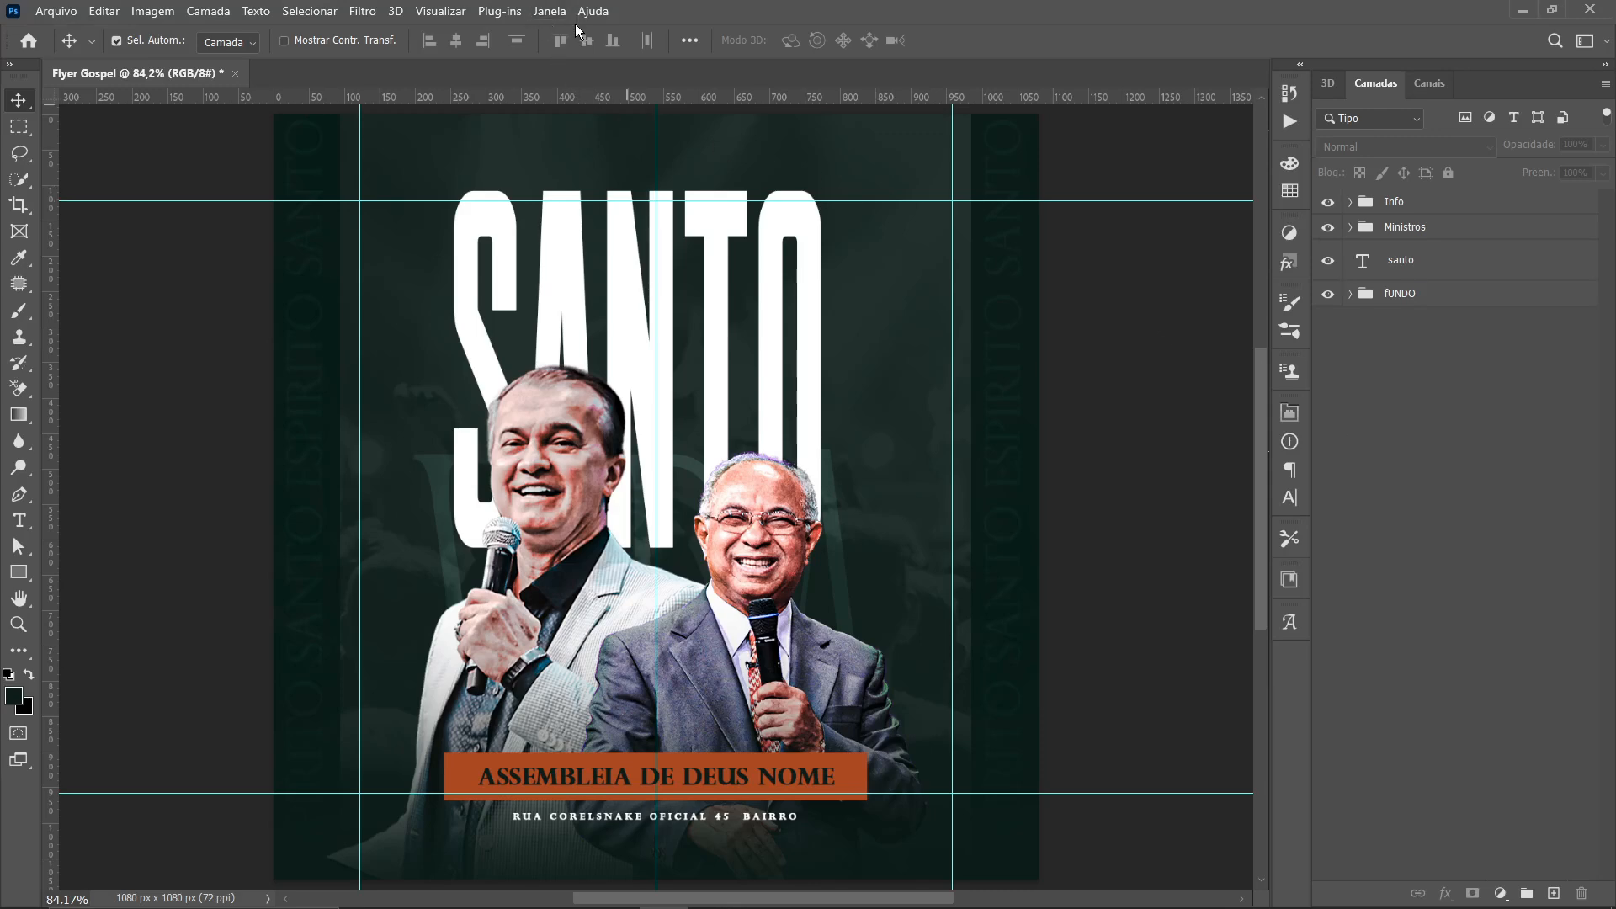
{"action": "left_click", "coordinate": [542, 18]}
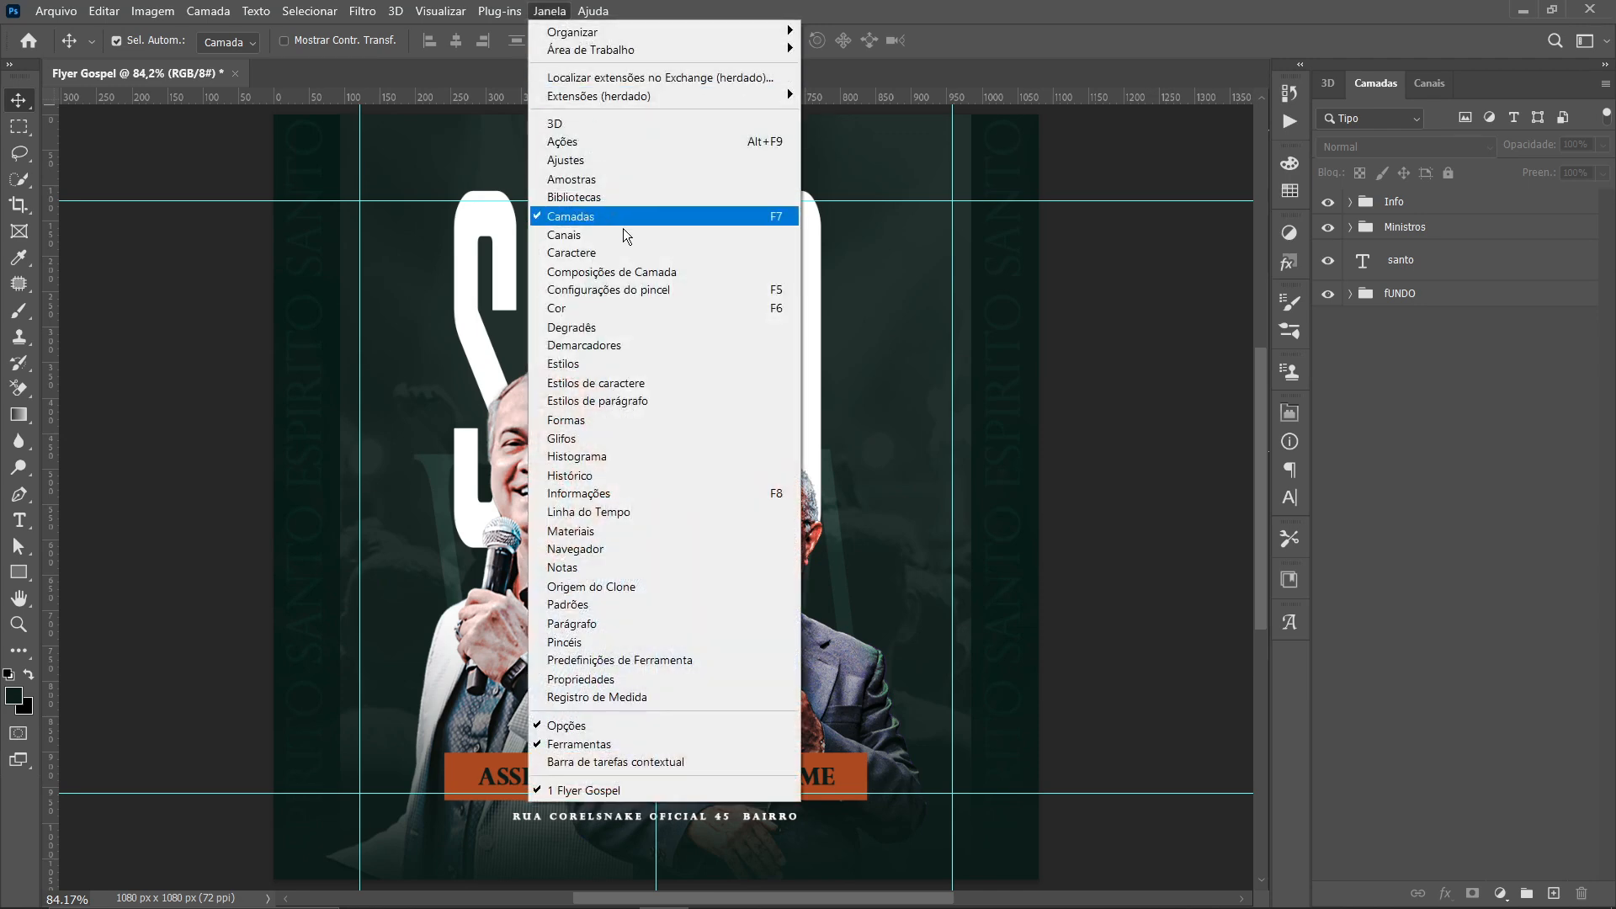
{"action": "left_click", "coordinate": [617, 366]}
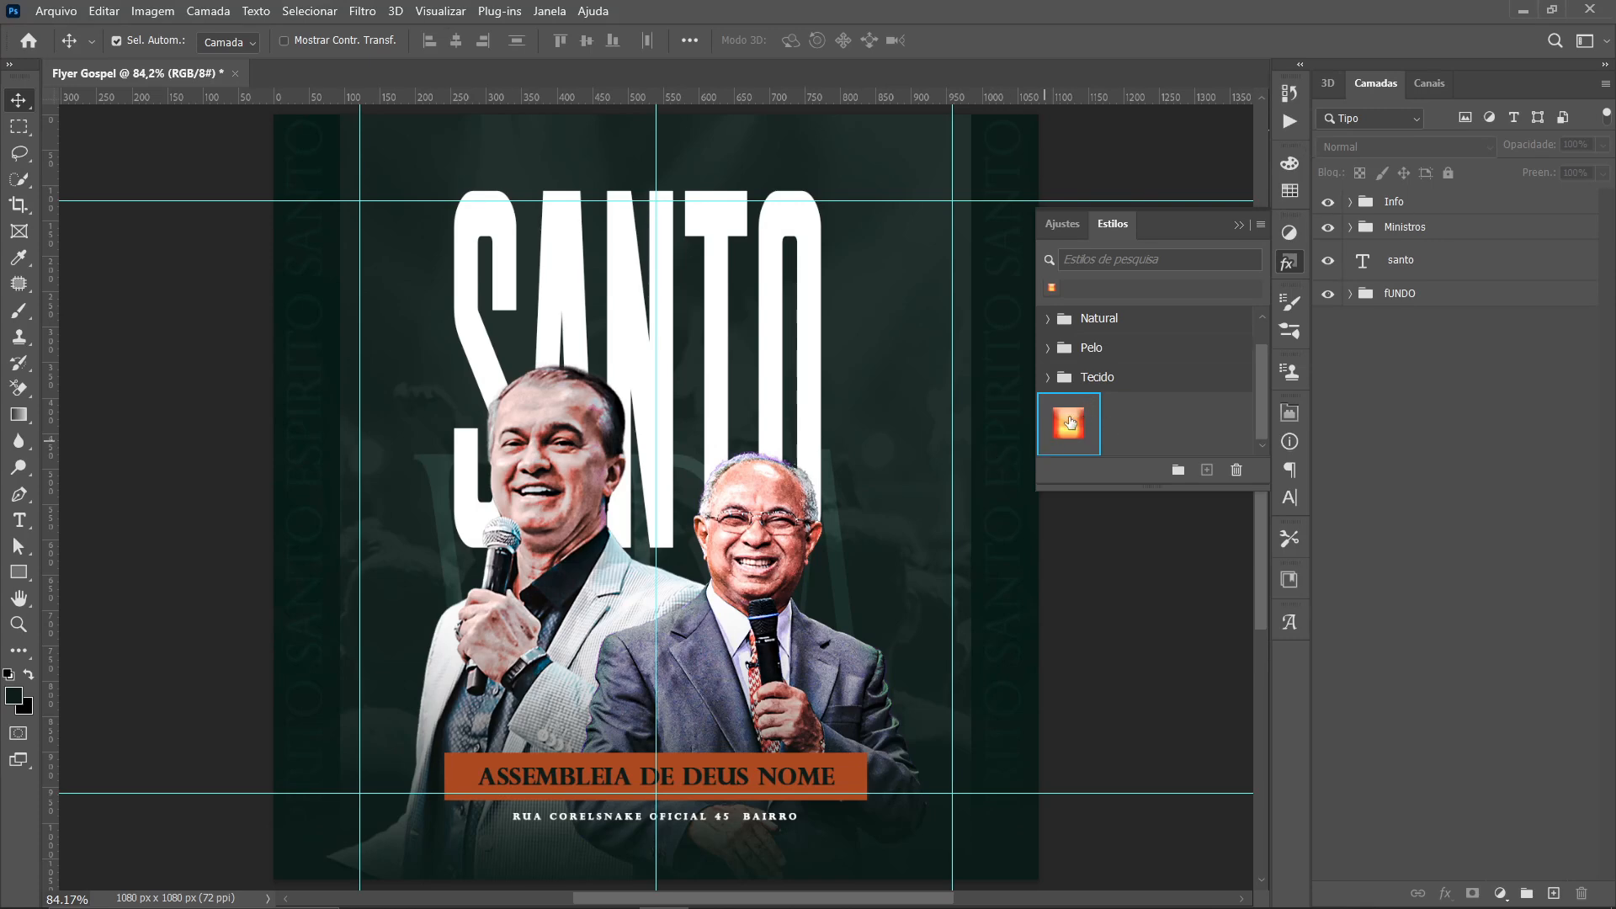
Apply the fiery orange custom layer style preset to the SANTO title layer
{"action": "left_click", "coordinate": [1401, 259]}
{"action": "left_click", "coordinate": [1078, 416]}
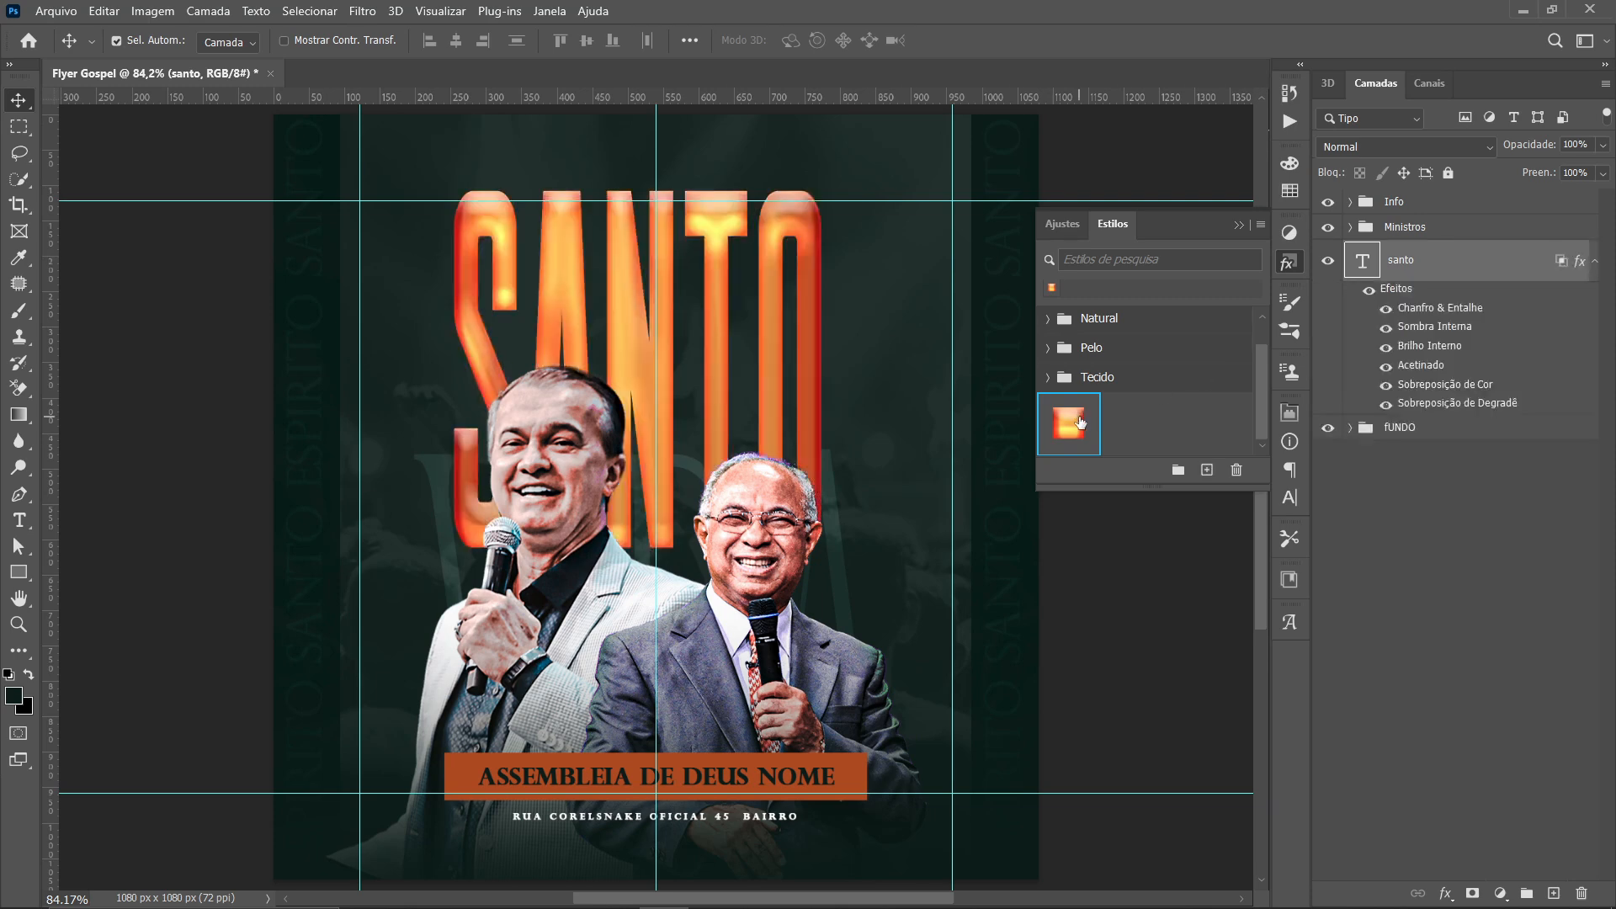
{"action": "left_click", "coordinate": [1287, 264]}
{"action": "left_click", "coordinate": [1295, 501]}
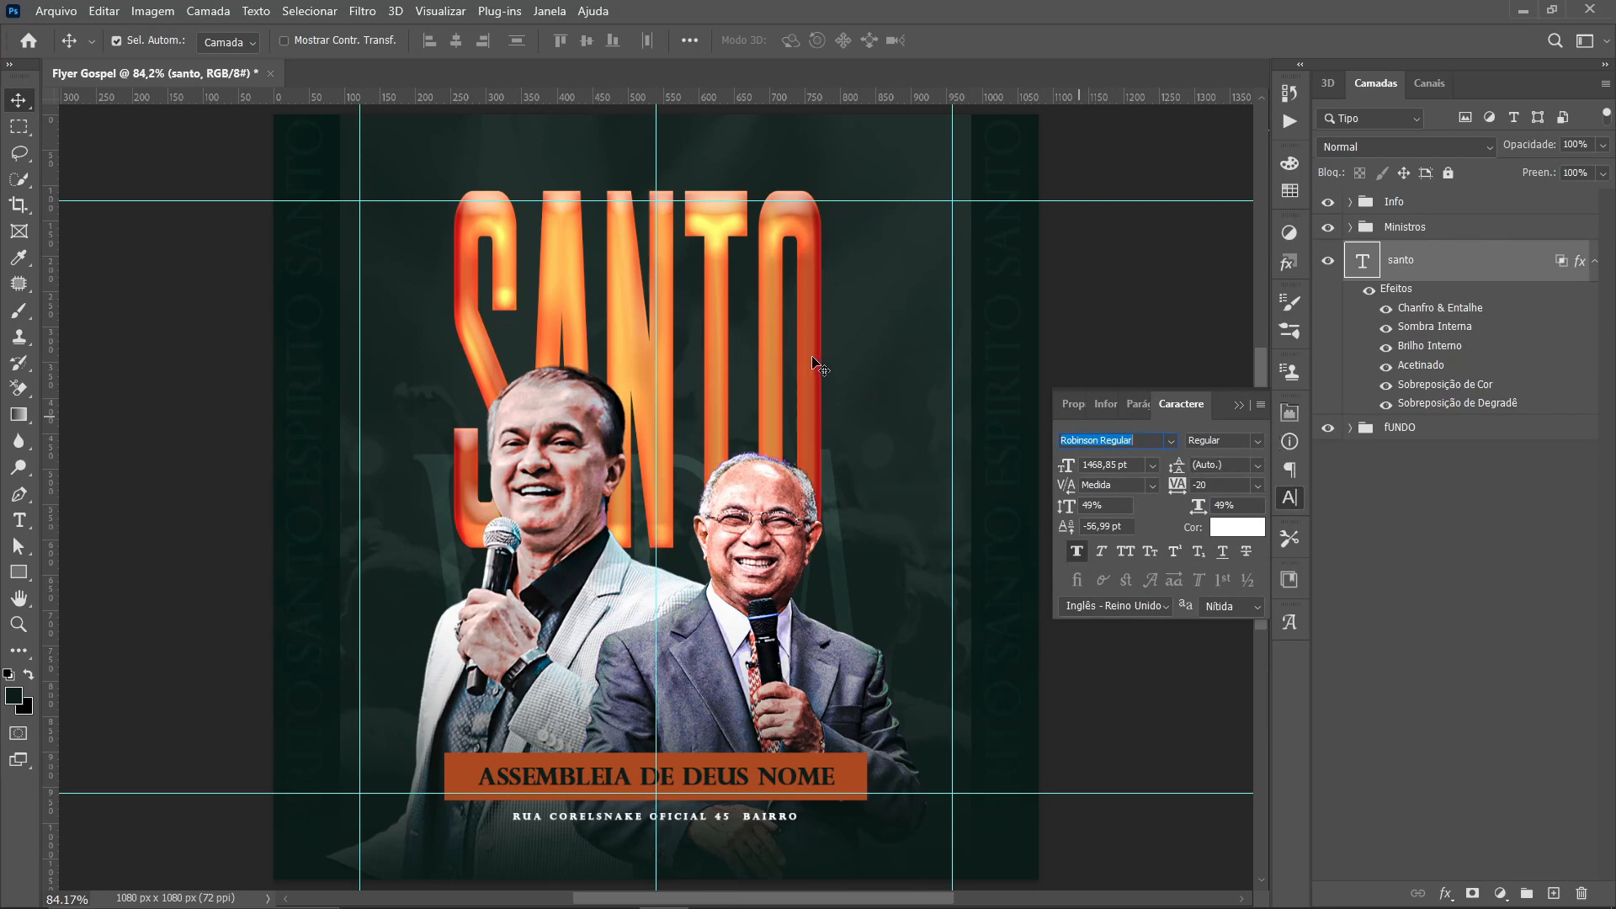
{"action": "left_click_drag", "start_coordinate": [812, 357], "coordinate": [817, 356]}
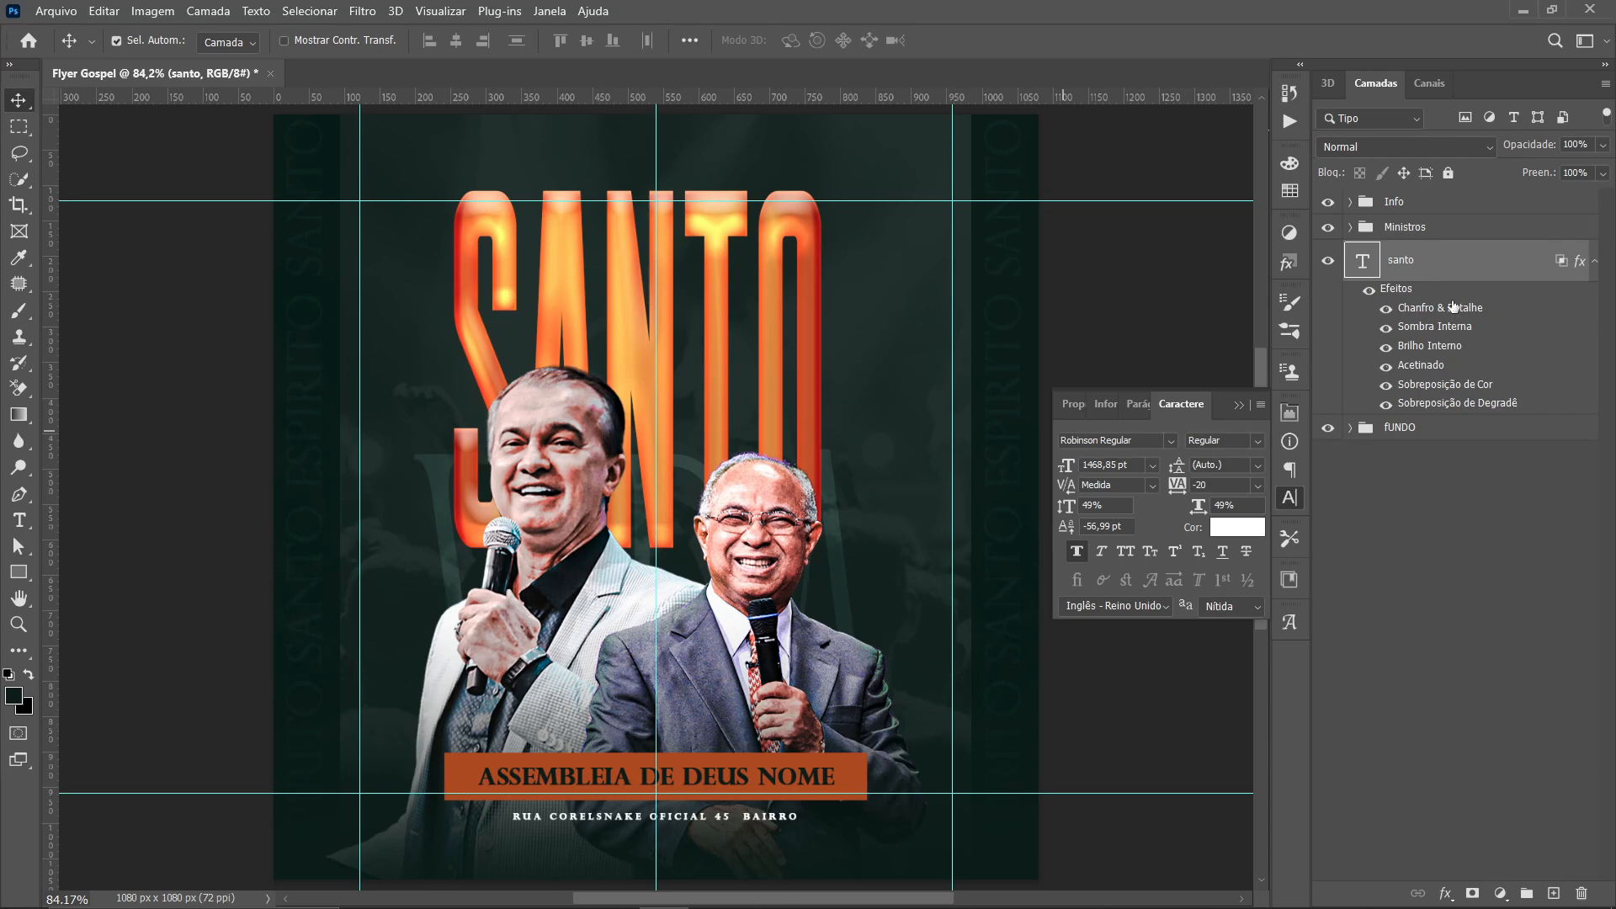
{"action": "left_click", "coordinate": [1289, 501]}
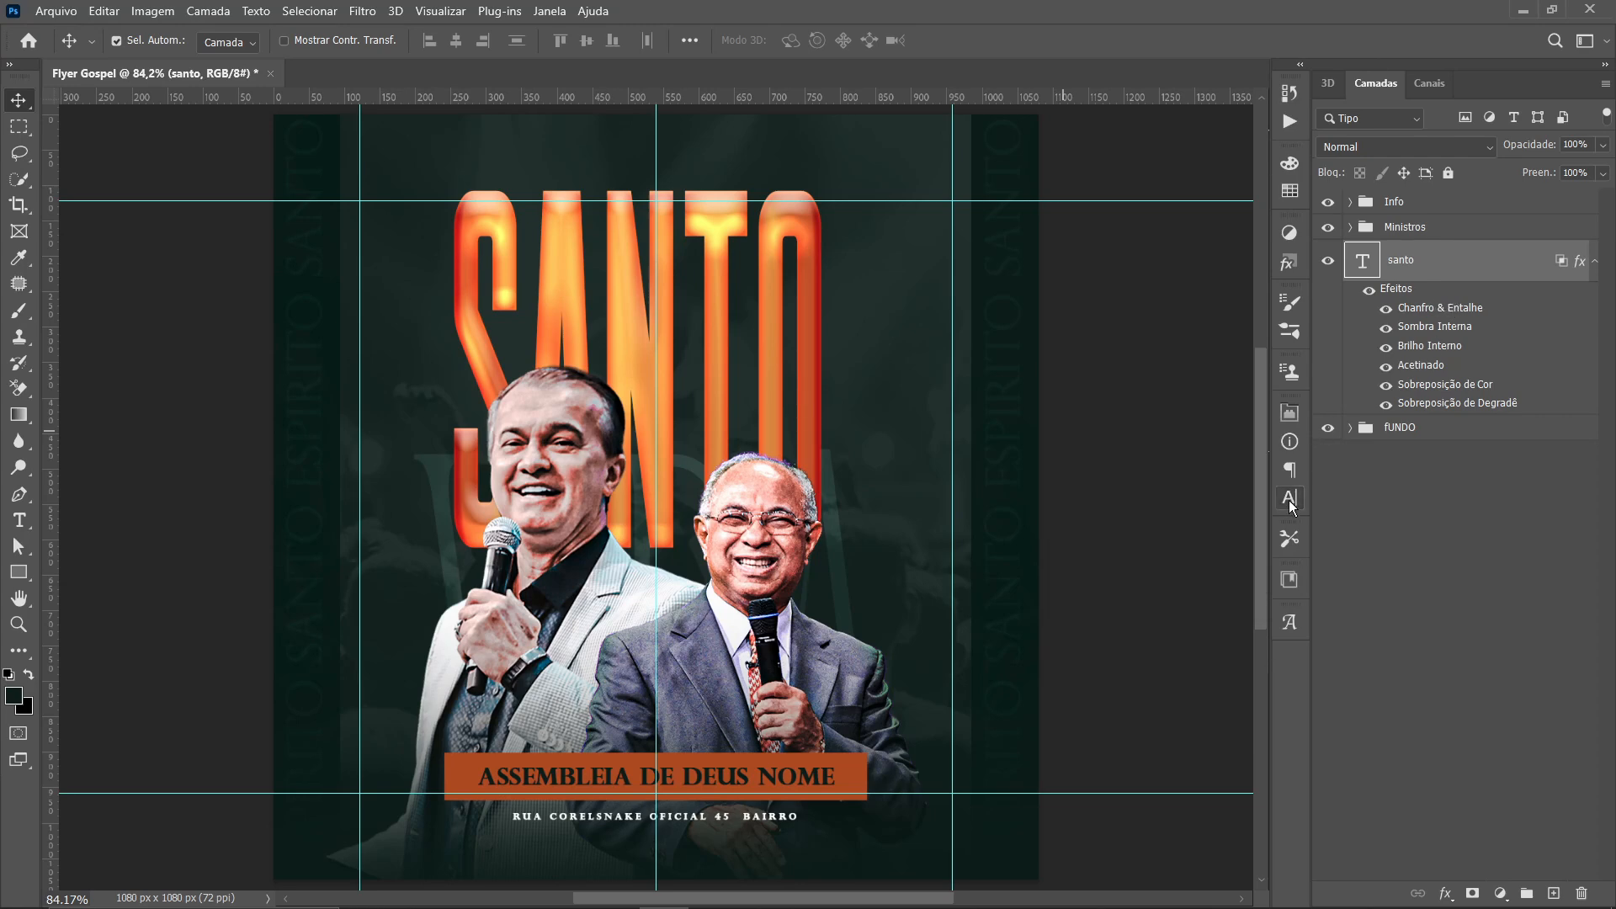
Narrow the SANTO title symmetrically about its centre to 84.93% width, keeping its full height
{"action": "scroll", "coordinate": [790, 478], "scroll_direction": "down", "scroll_amount": 4}
{"action": "scroll", "coordinate": [790, 425], "scroll_direction": "up", "scroll_amount": 4}
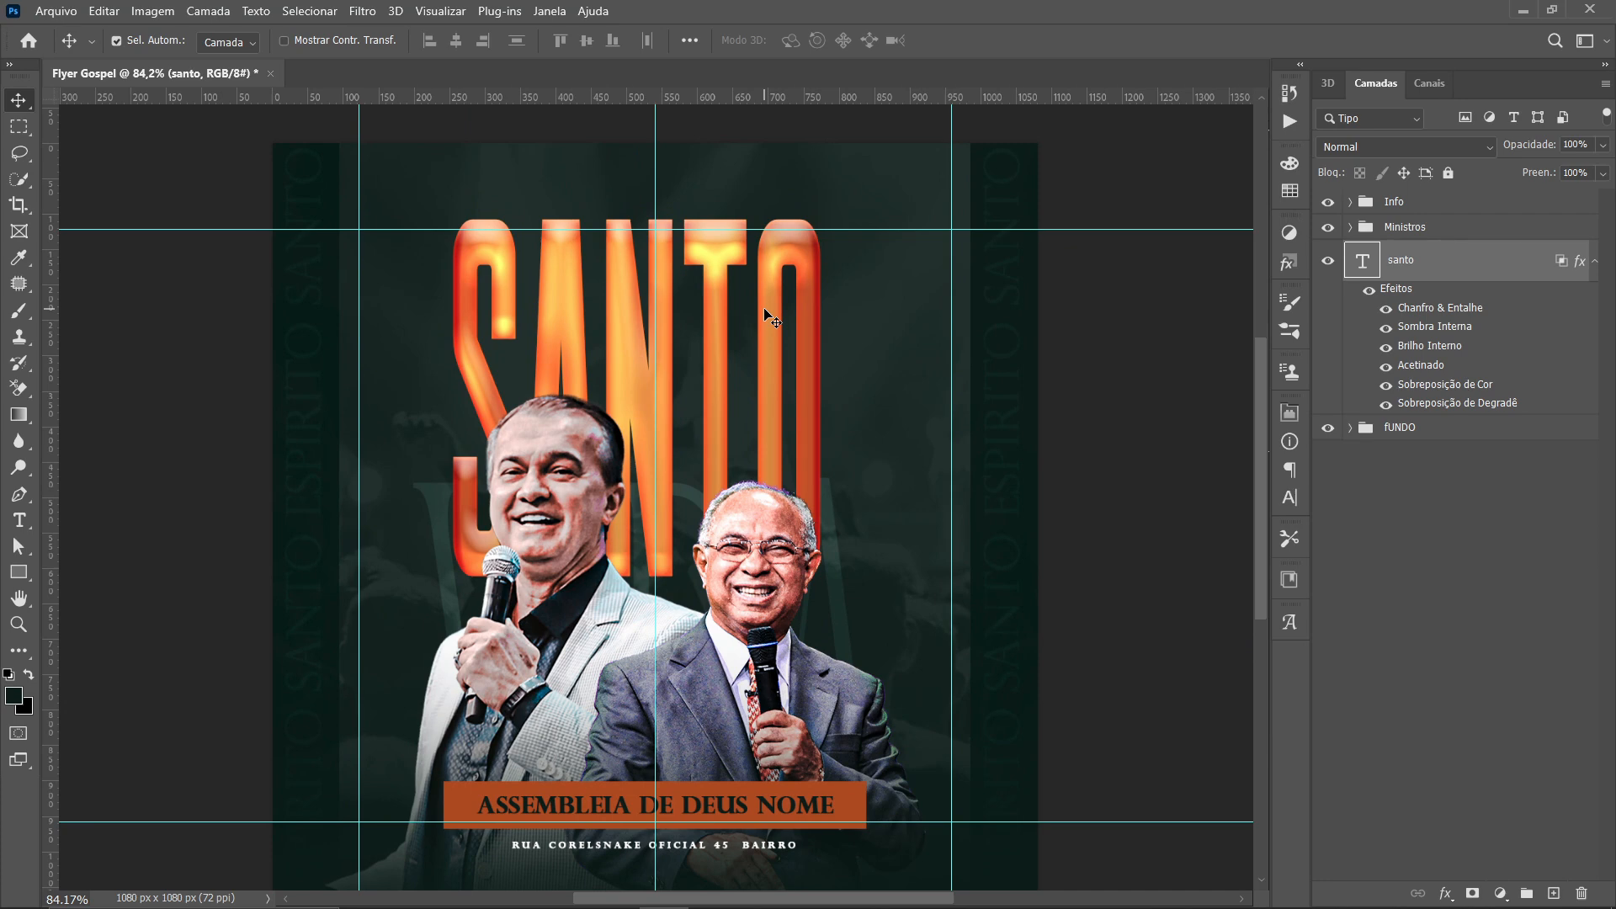
{"action": "key", "text": "ctrl+t"}
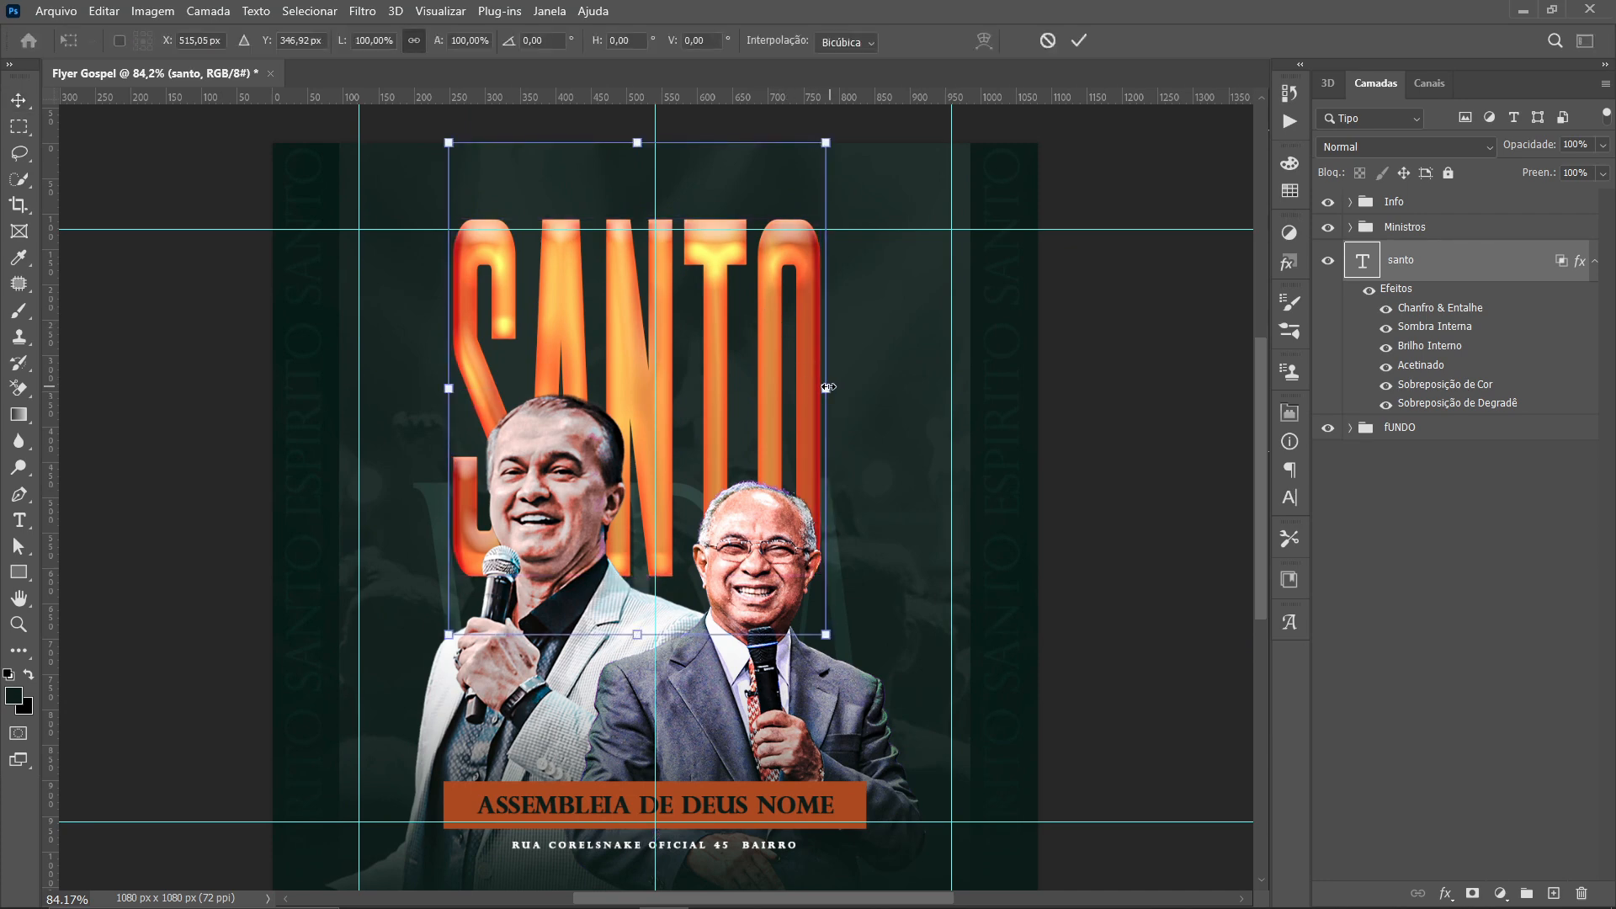
{"action": "left_click_drag", "start_coordinate": [825, 388], "coordinate": [805, 392]}
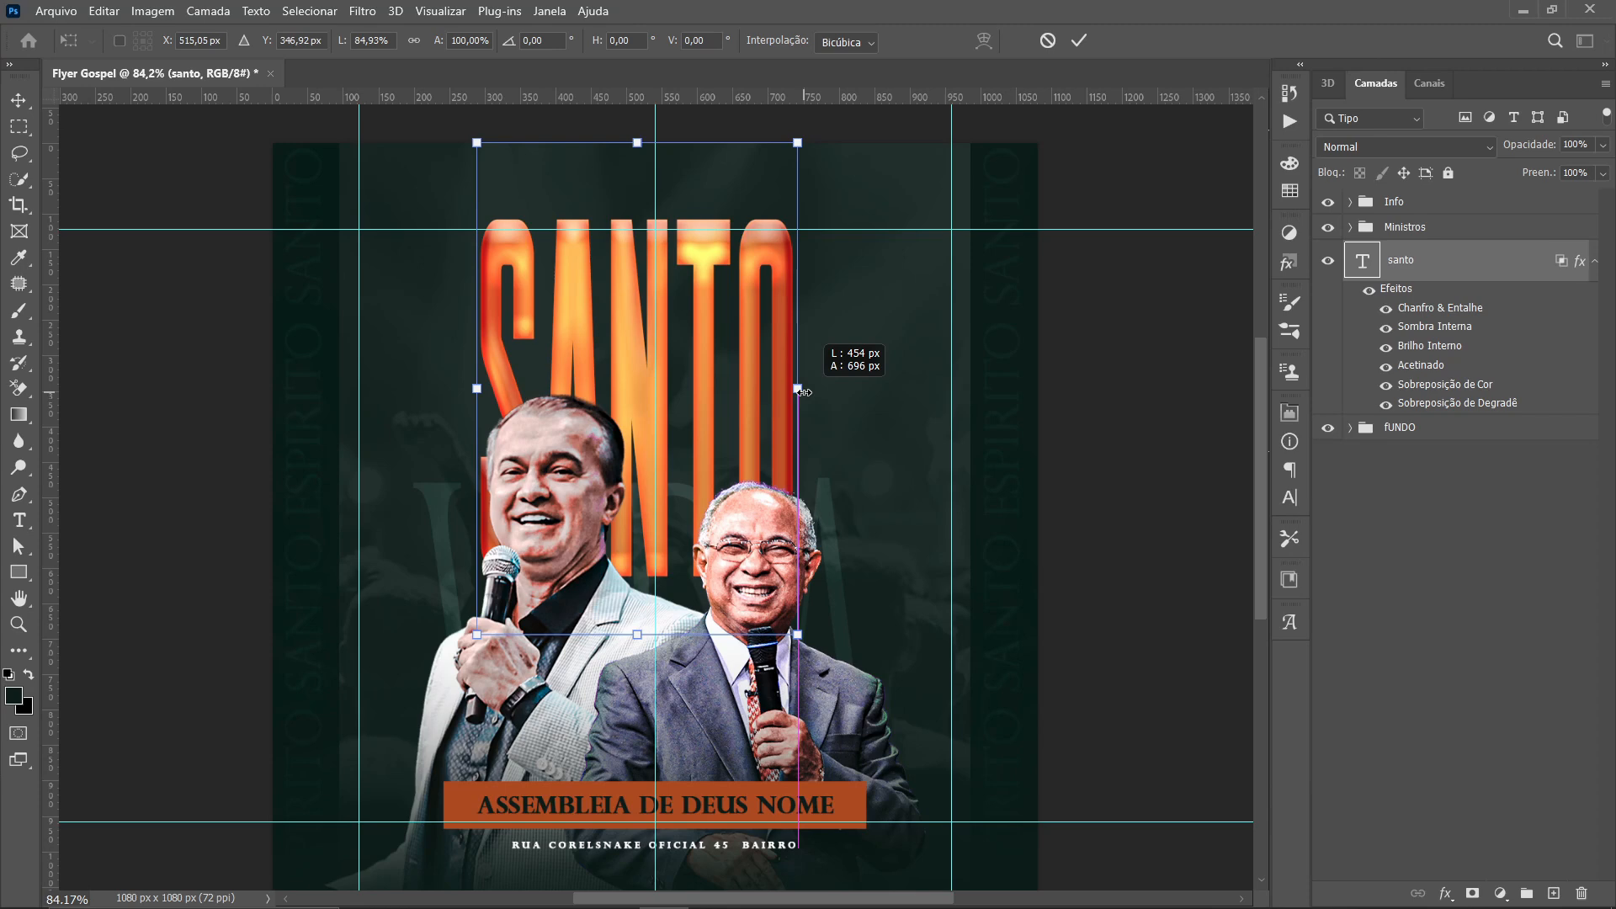
{"action": "key", "text": "Return"}
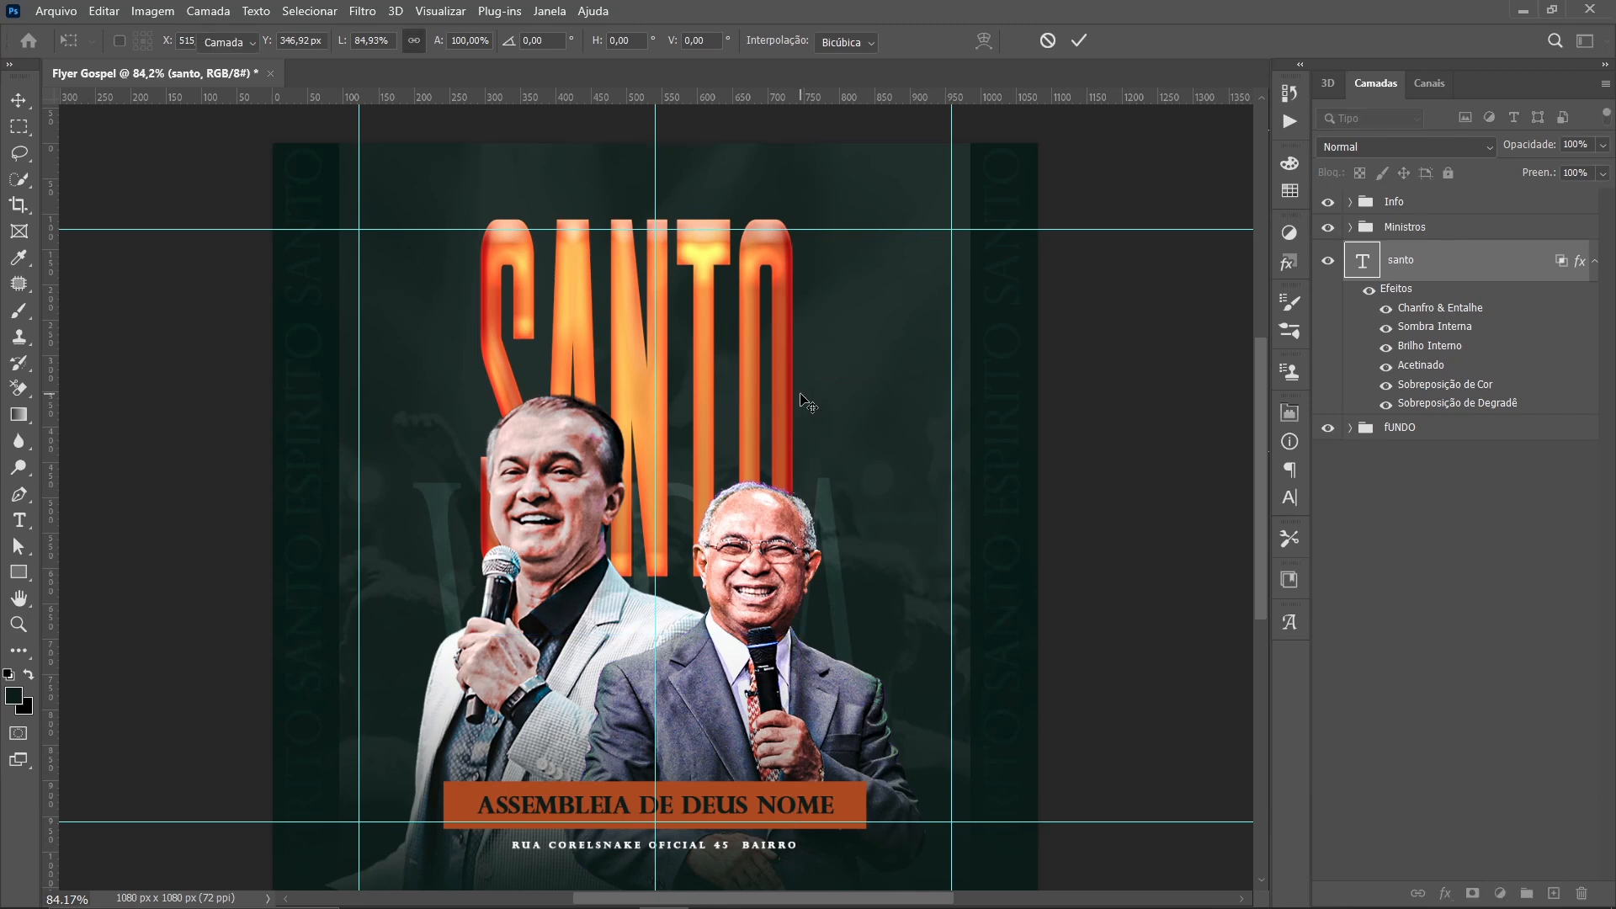
Try an 88% layer opacity on the SANTO title and restore it to 100%
{"action": "scroll", "coordinate": [766, 389], "scroll_direction": "down", "scroll_amount": 5}
{"action": "scroll", "coordinate": [766, 389], "scroll_direction": "up", "scroll_amount": 5}
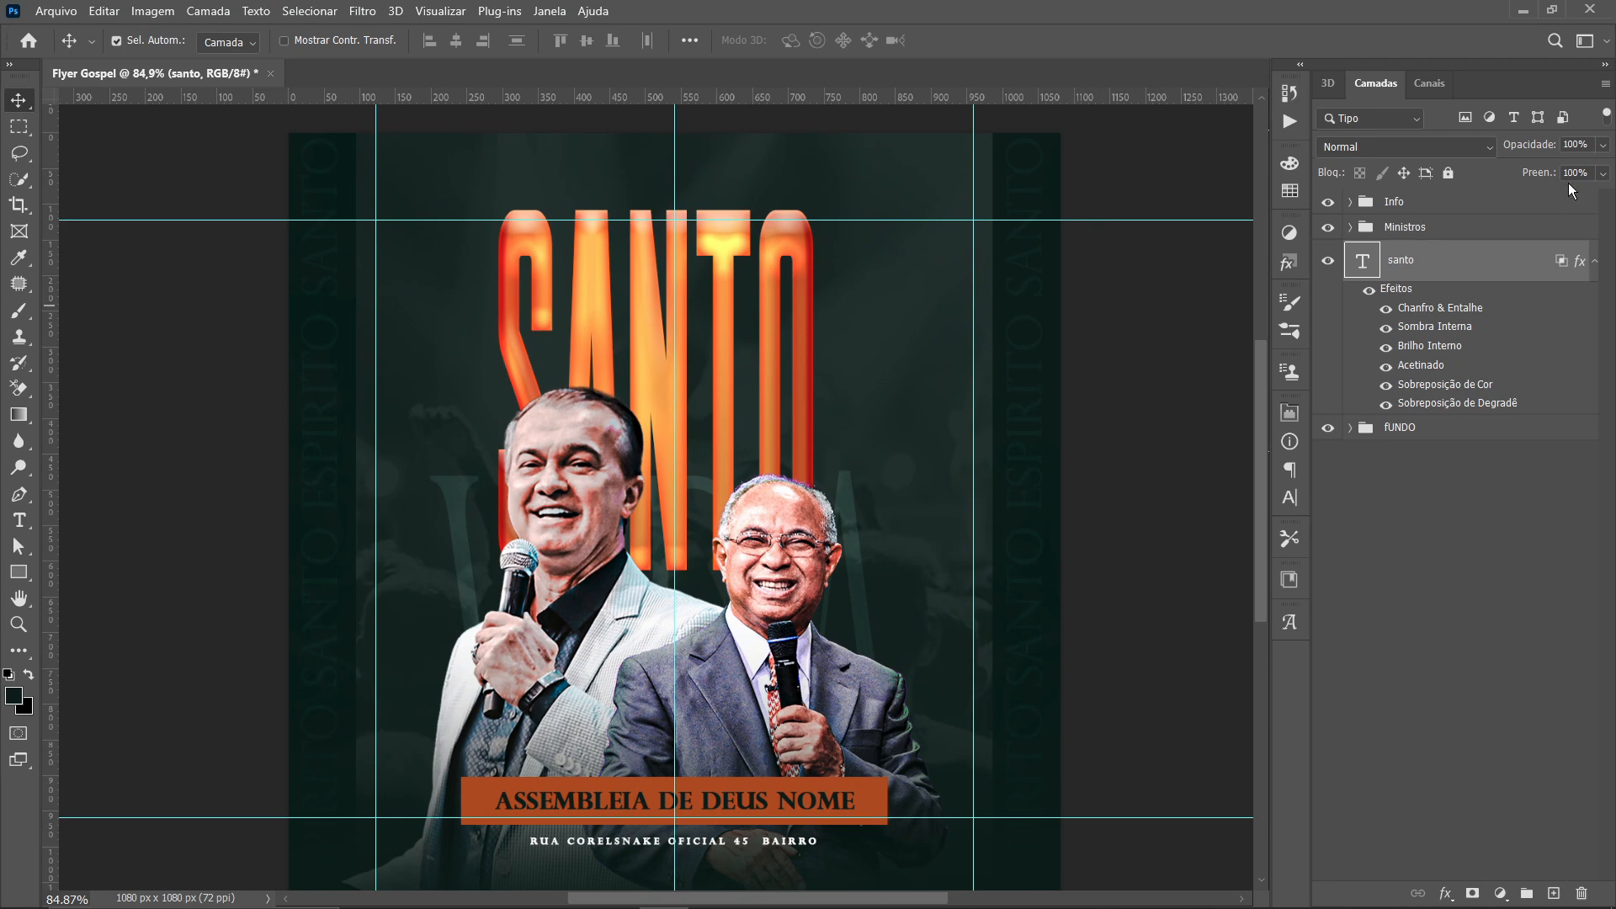
{"action": "left_click", "coordinate": [1602, 145]}
{"action": "left_click_drag", "start_coordinate": [1601, 168], "coordinate": [1592, 196]}
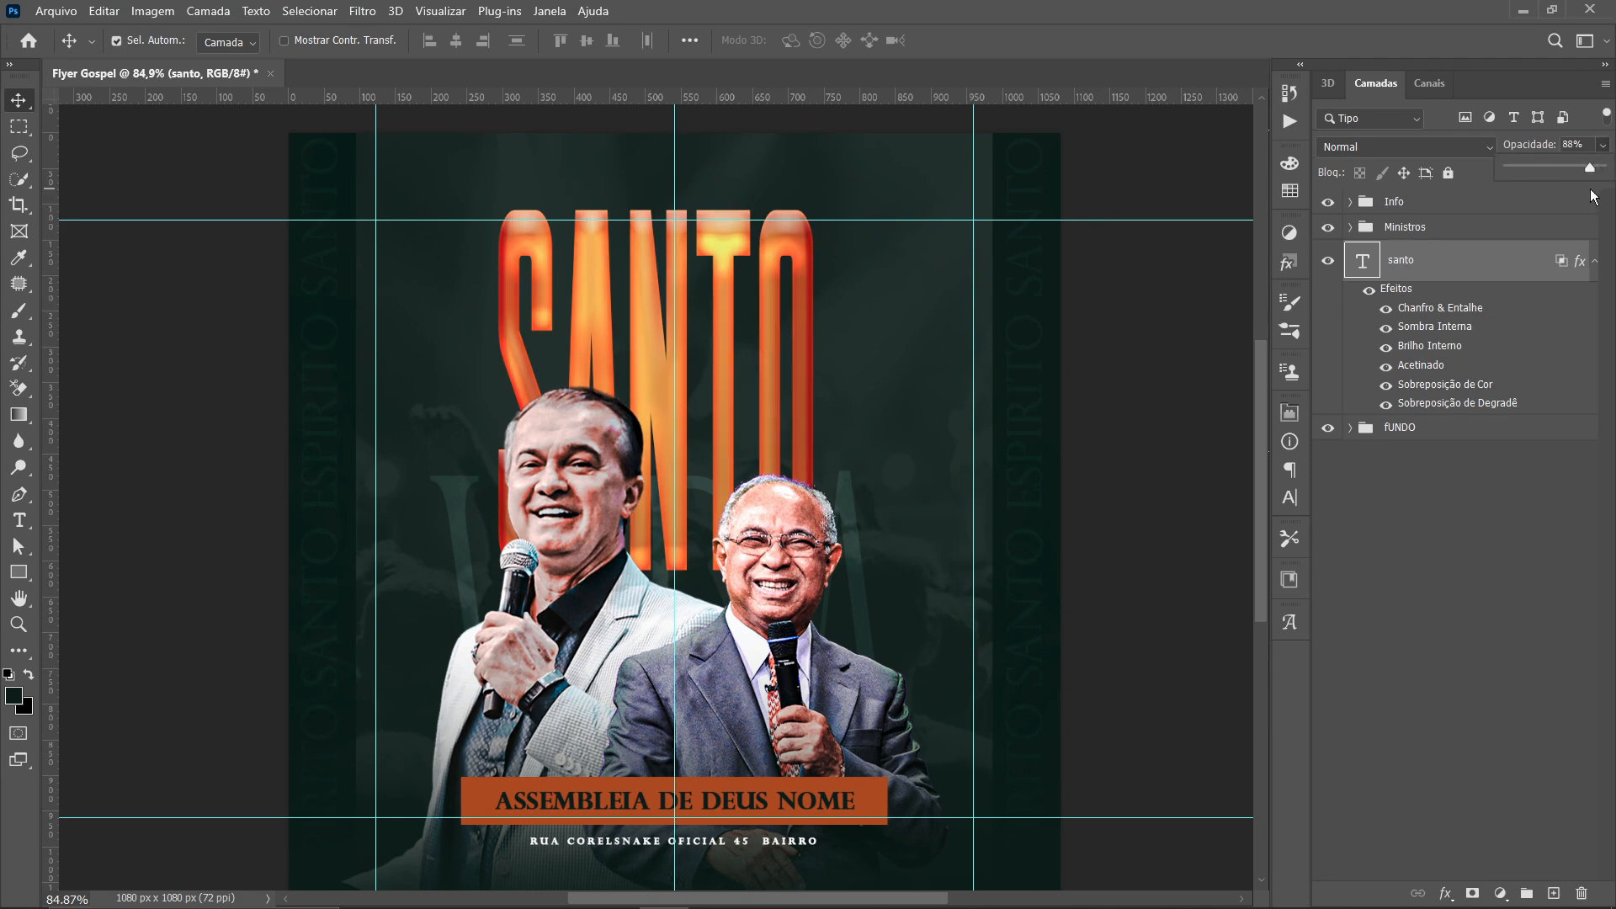
{"action": "left_click", "coordinate": [1602, 146]}
{"action": "left_click_drag", "start_coordinate": [1577, 170], "coordinate": [1572, 171]}
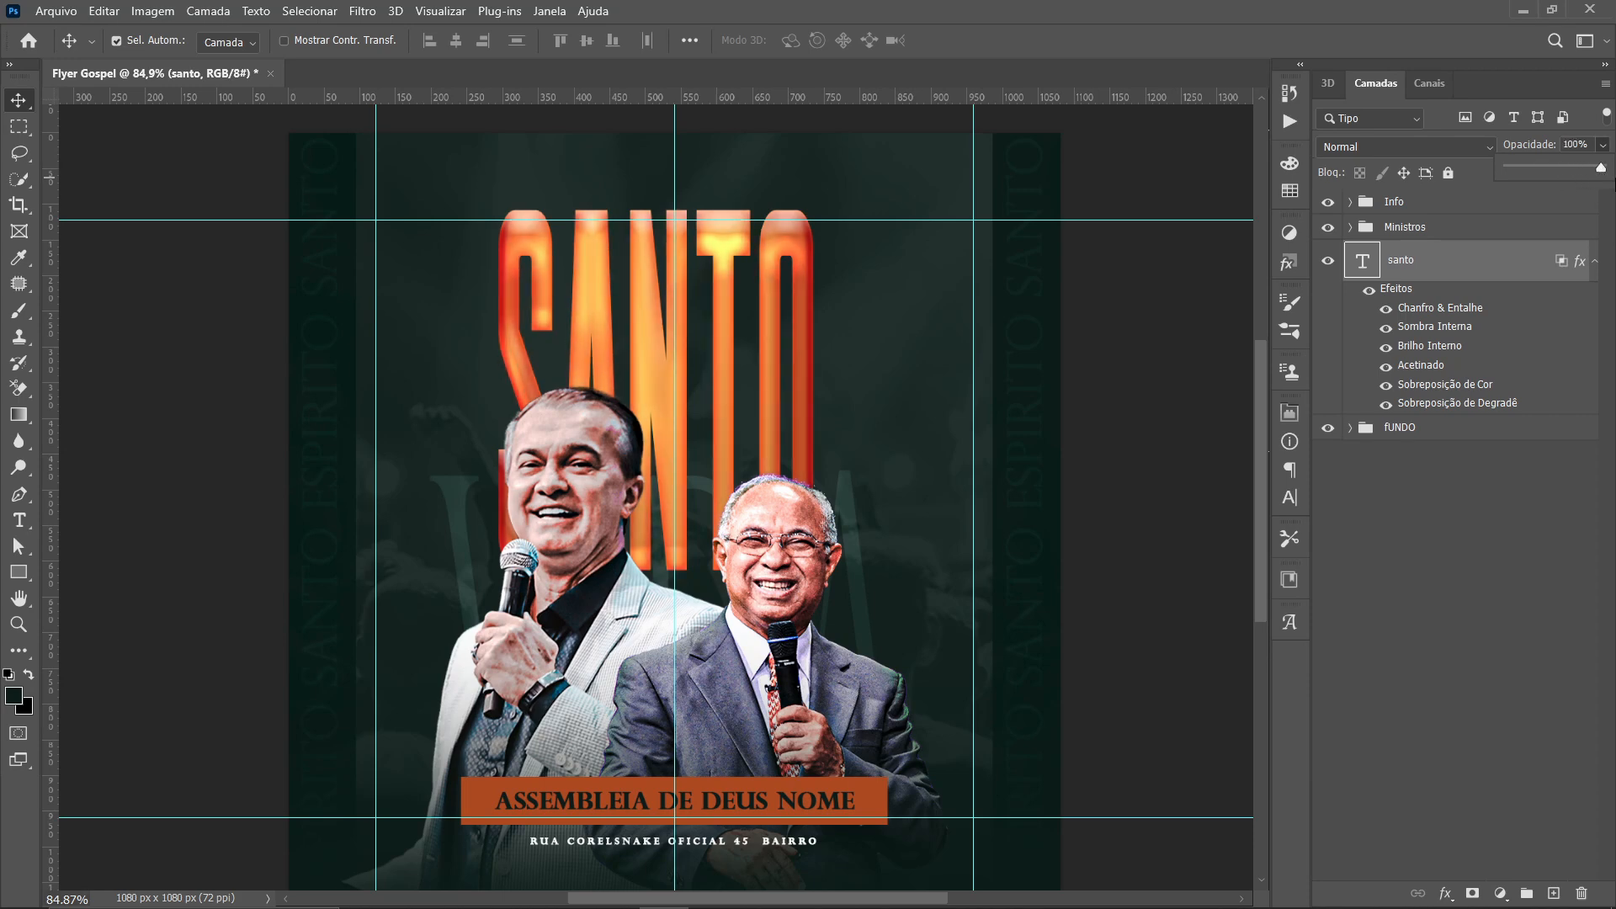
{"action": "left_click", "coordinate": [1509, 454]}
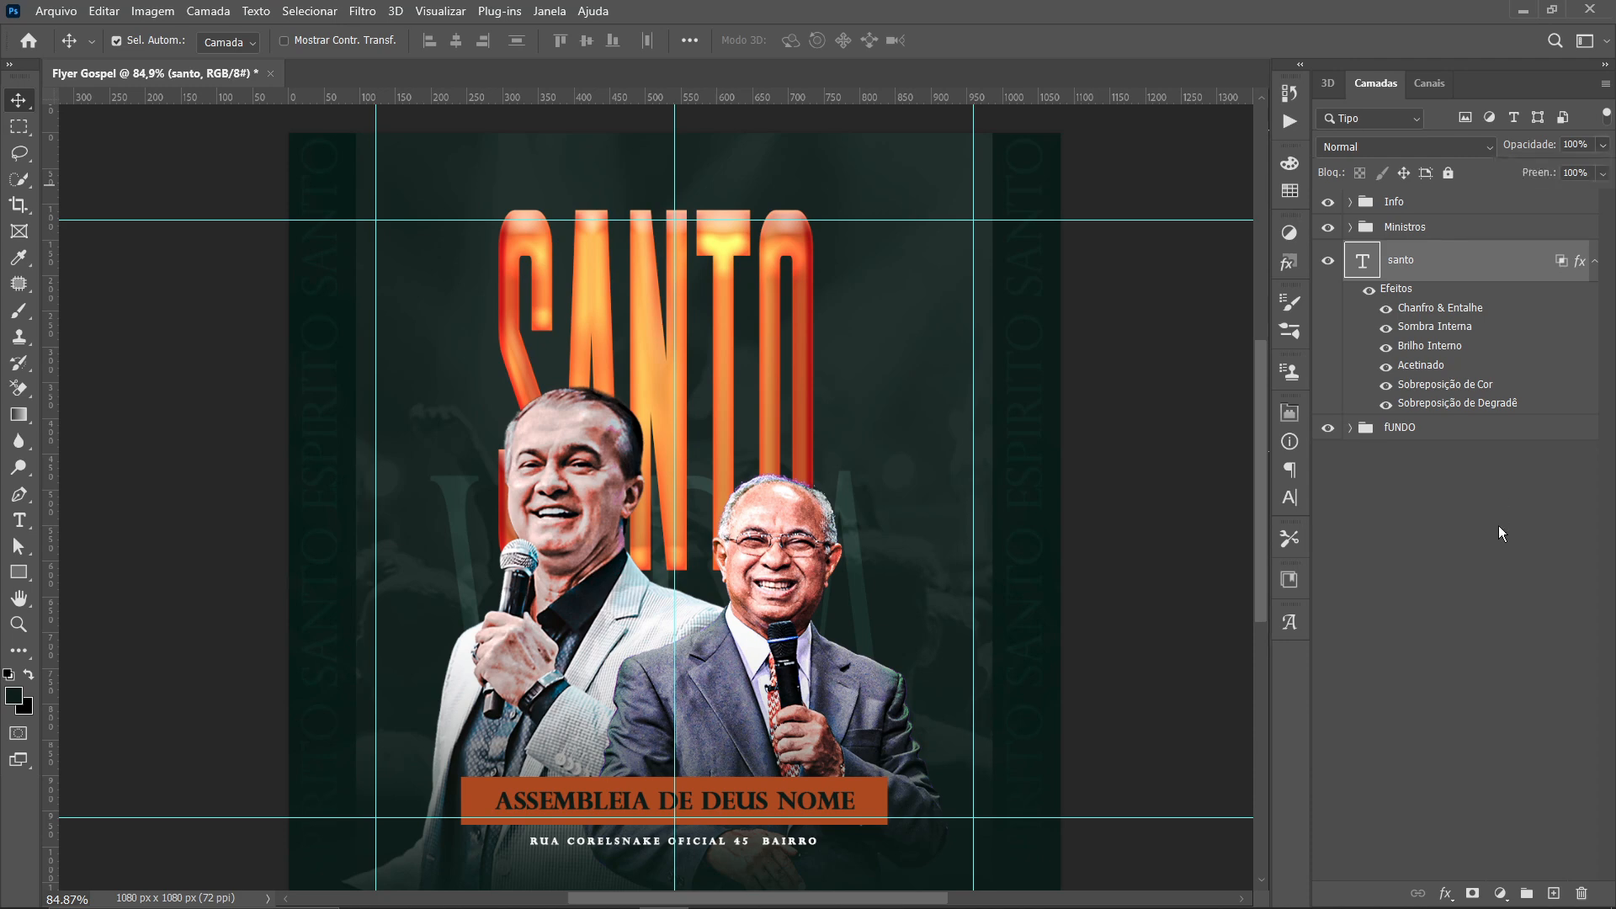
Open the SANTO title's layer style and compare it with Sombra Interna, Brilho Interno, Acetinado and Sobreposição de Cor each switched off and on
{"action": "left_click", "coordinate": [1495, 326]}
{"action": "double_click", "coordinate": [1495, 326]}
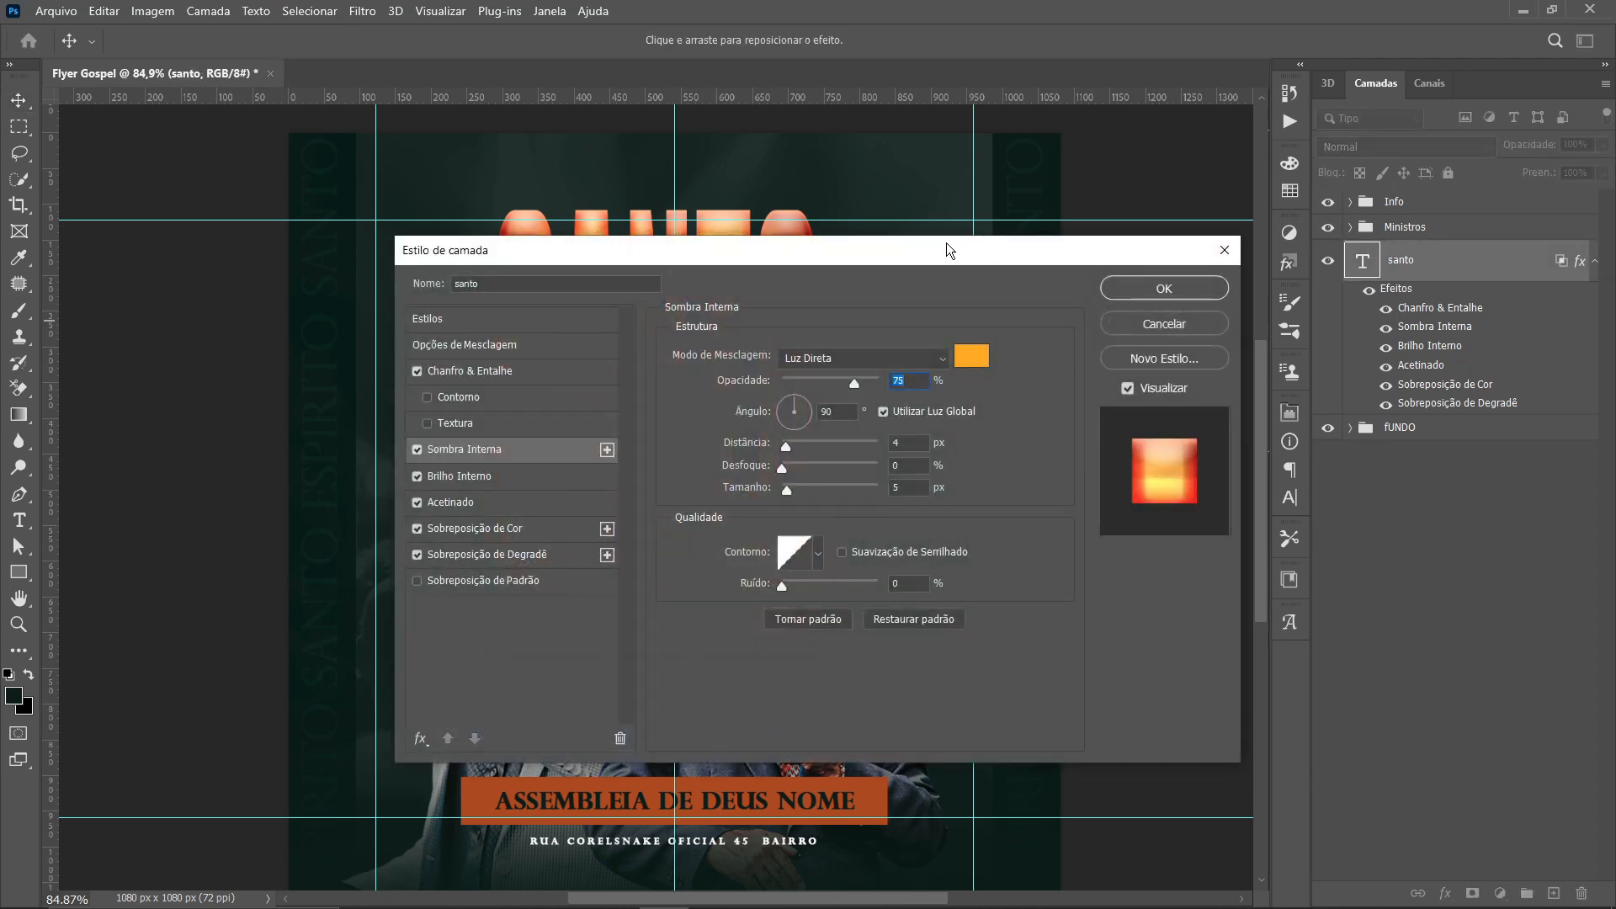
{"action": "left_click_drag", "start_coordinate": [949, 250], "coordinate": [1393, 282]}
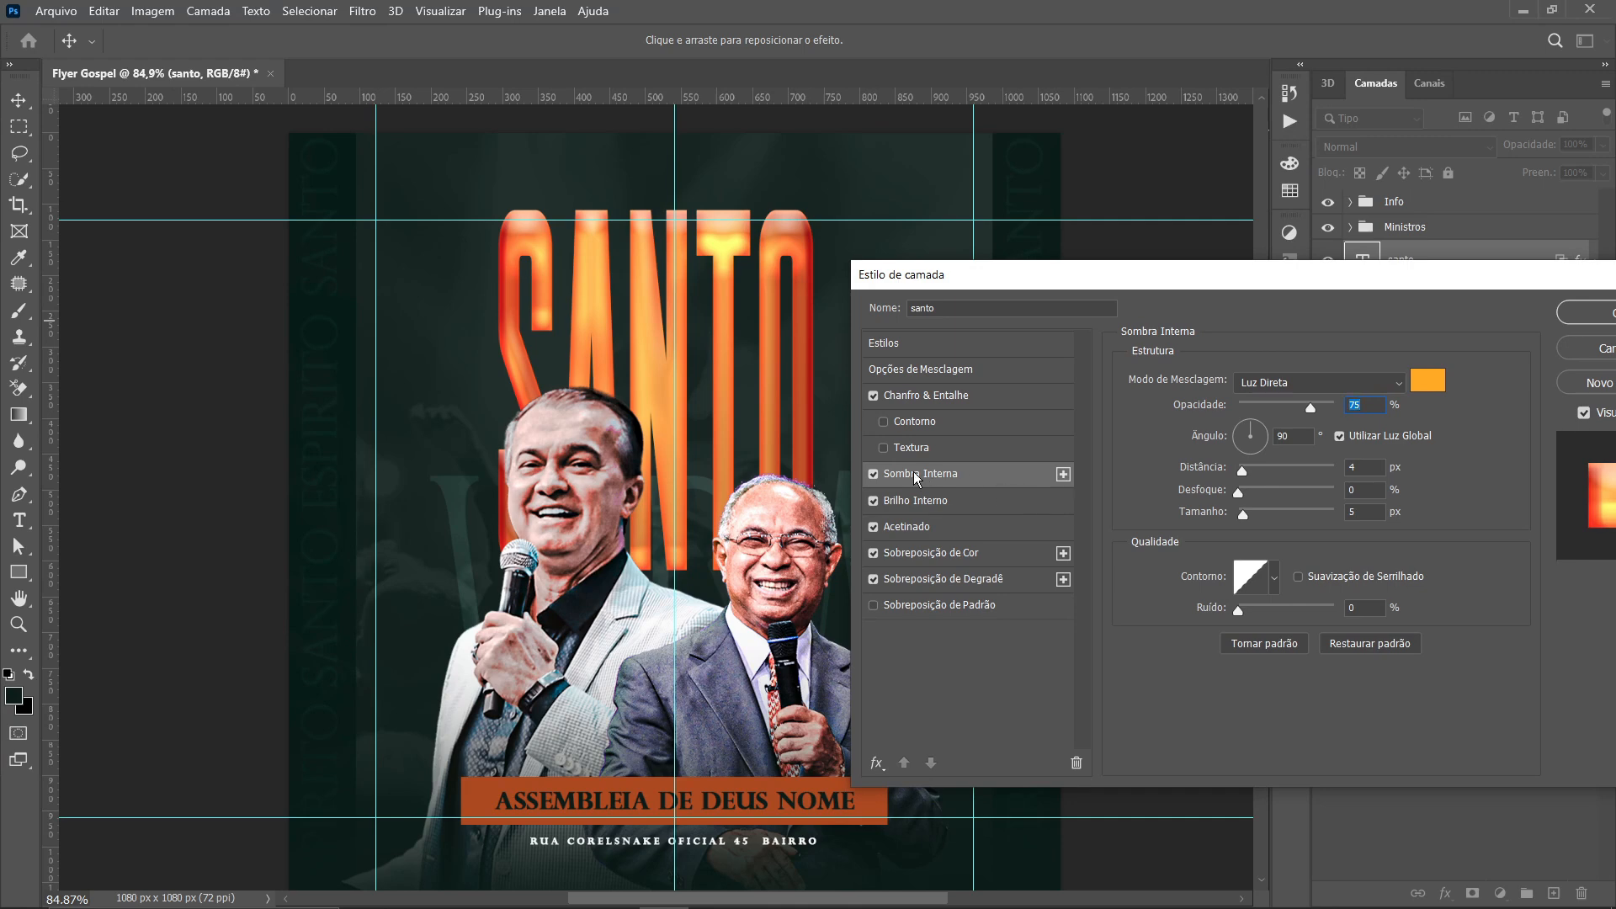
{"action": "left_click", "coordinate": [875, 473]}
{"action": "left_click", "coordinate": [874, 473]}
{"action": "left_click", "coordinate": [875, 500]}
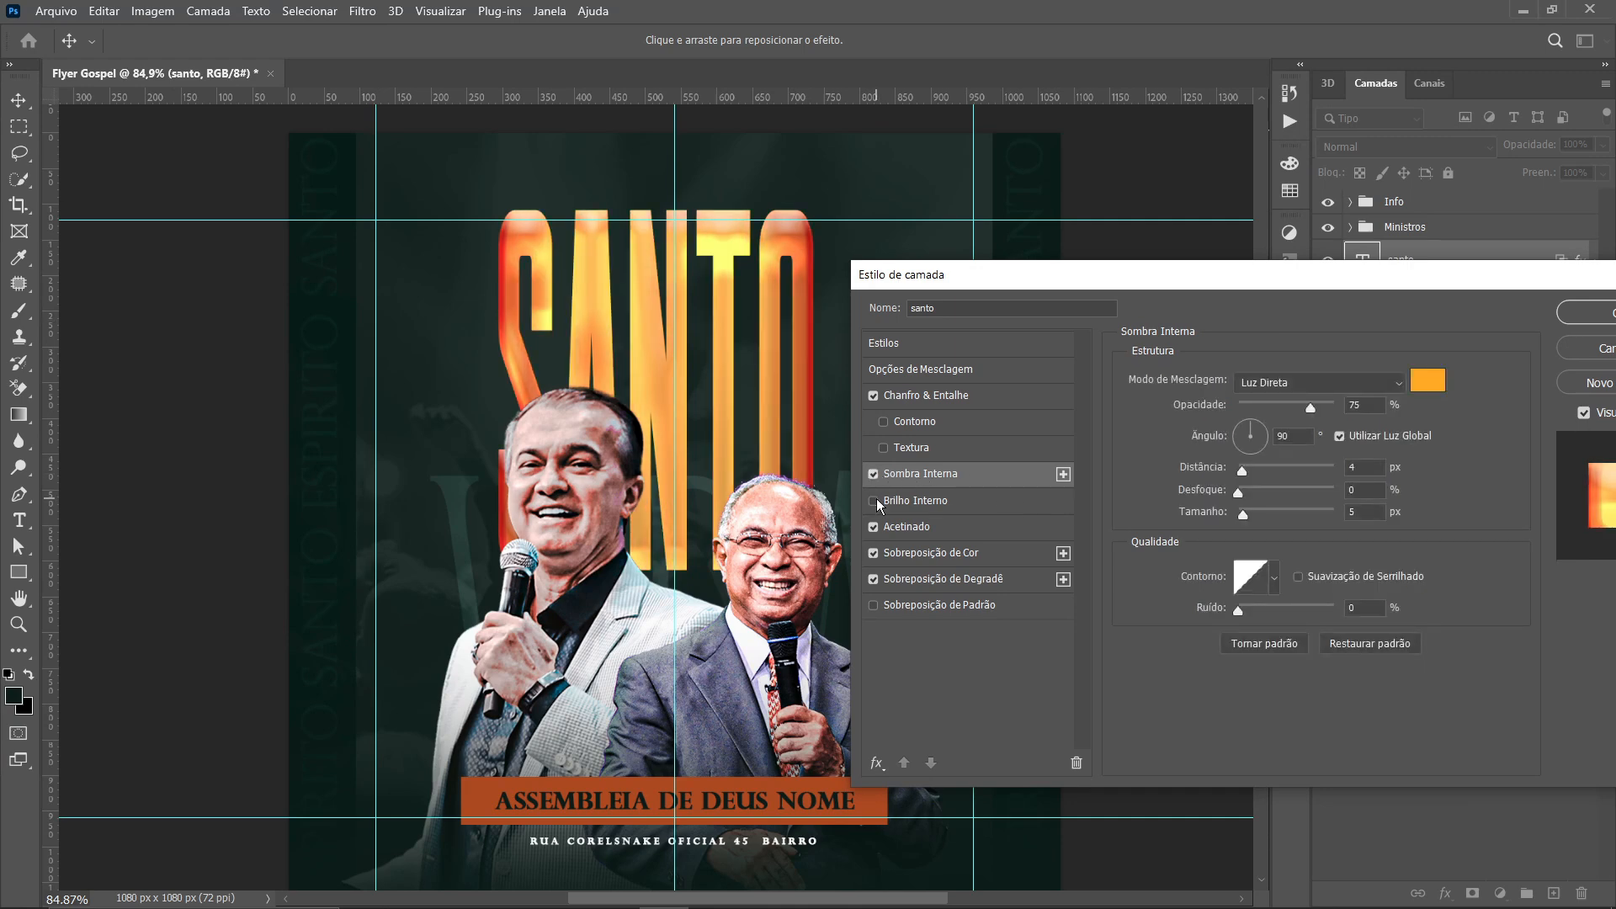
{"action": "left_click", "coordinate": [875, 500]}
{"action": "left_click", "coordinate": [872, 525]}
{"action": "left_click", "coordinate": [872, 527]}
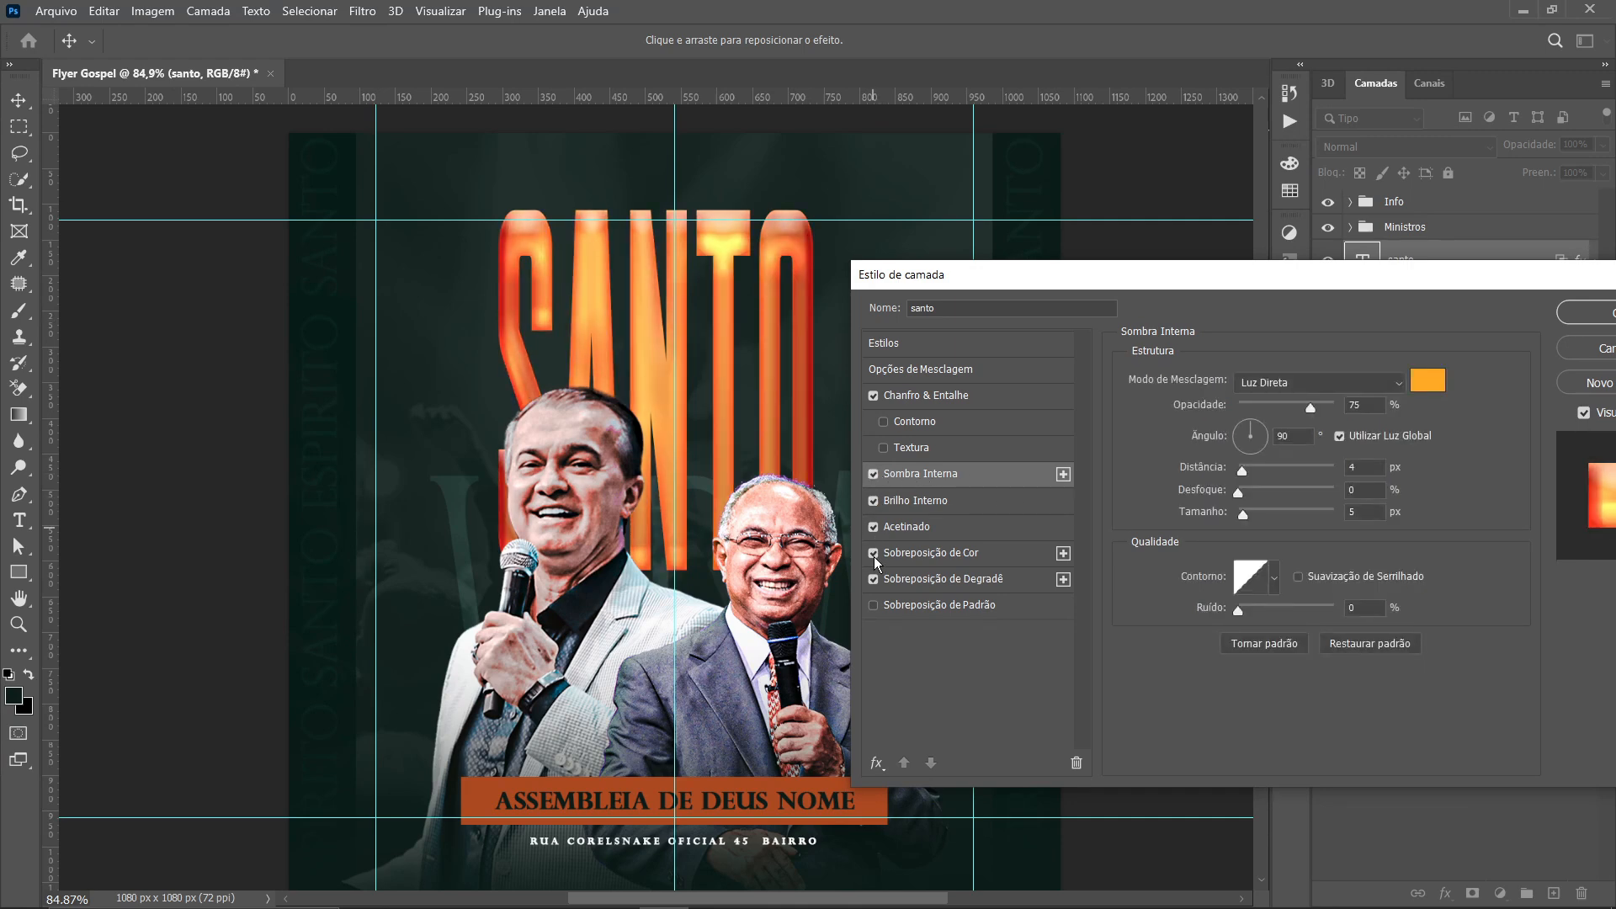
{"action": "left_click", "coordinate": [874, 554]}
{"action": "left_click", "coordinate": [874, 554]}
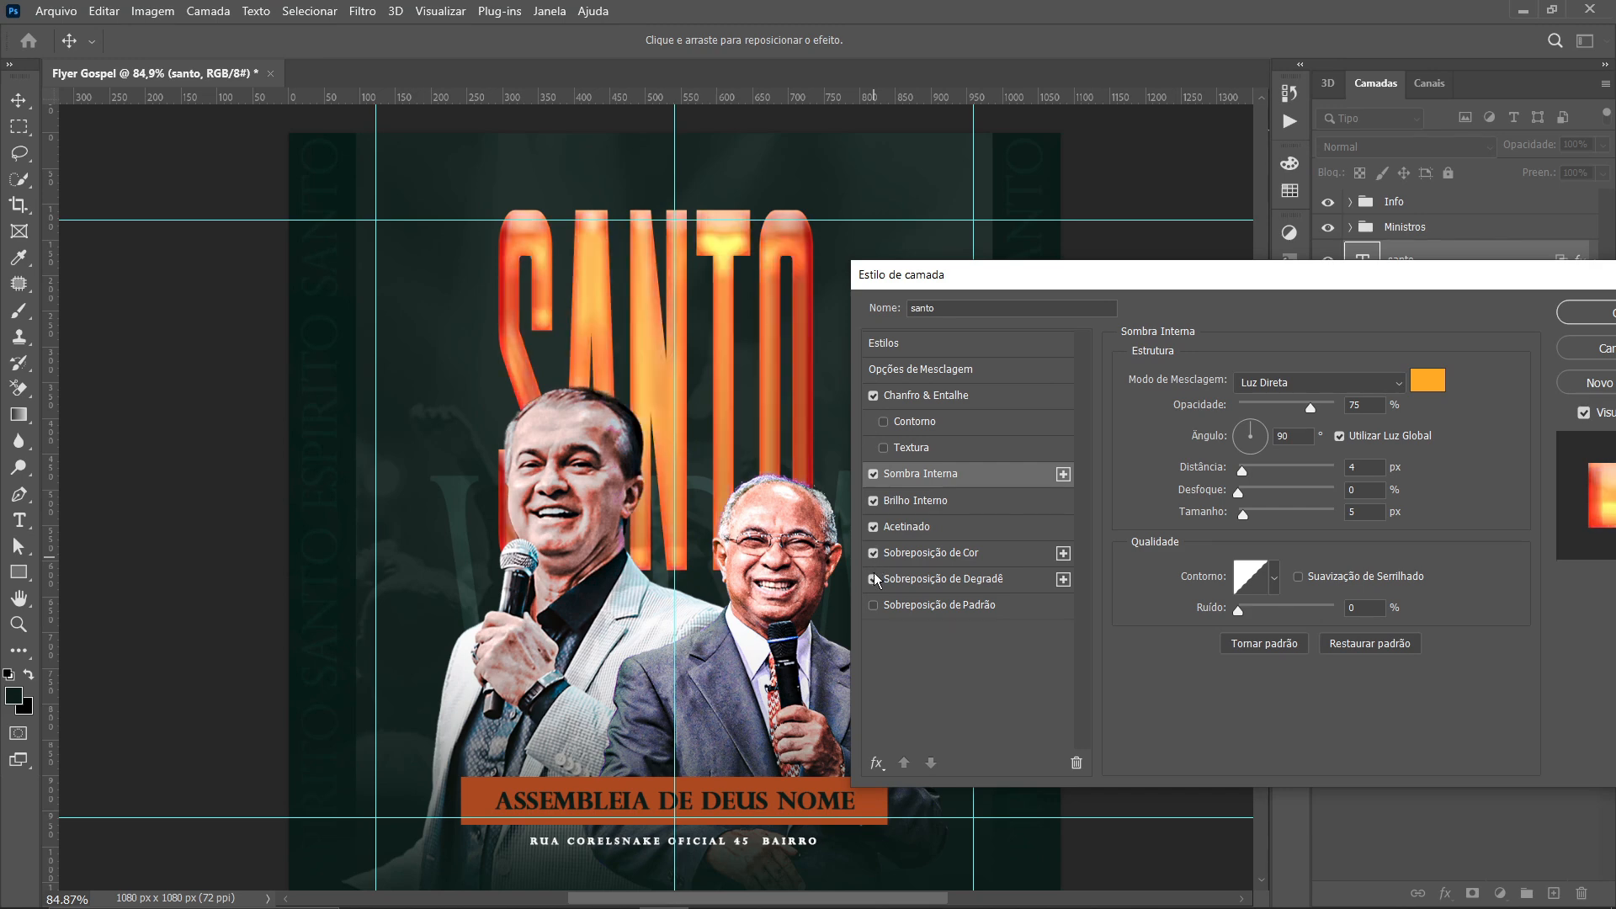
Set the title's Sobreposição de Cor opacity to 76% and try a lower Sobreposição de Degradê opacity
{"action": "left_click", "coordinate": [934, 554]}
{"action": "left_click_drag", "start_coordinate": [1309, 410], "coordinate": [1311, 409]}
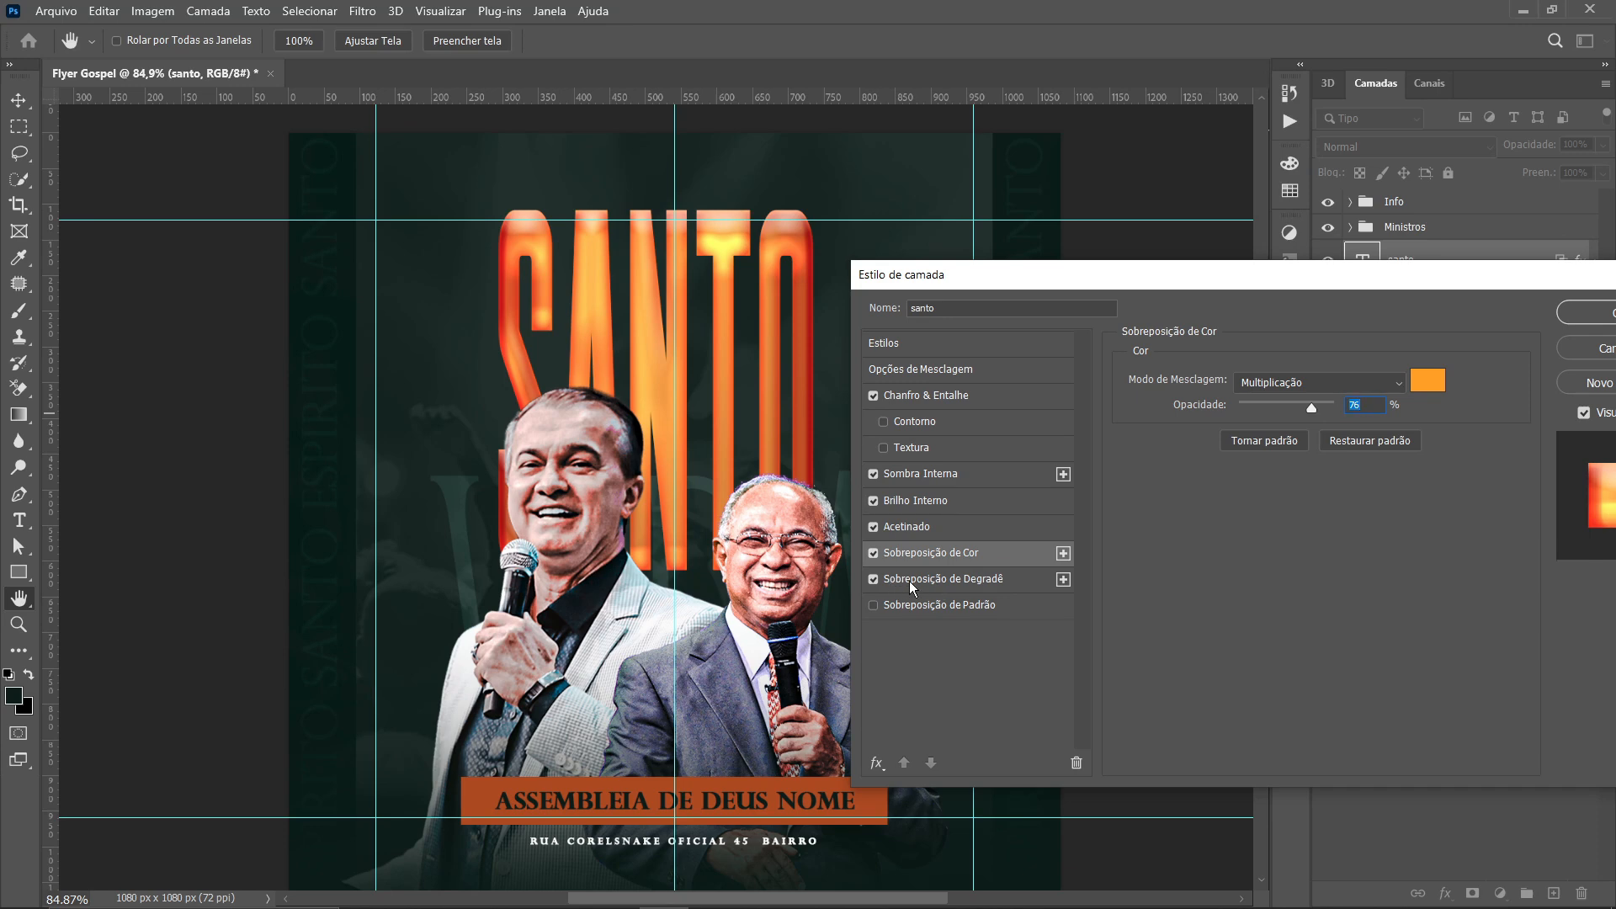
{"action": "left_click", "coordinate": [917, 580]}
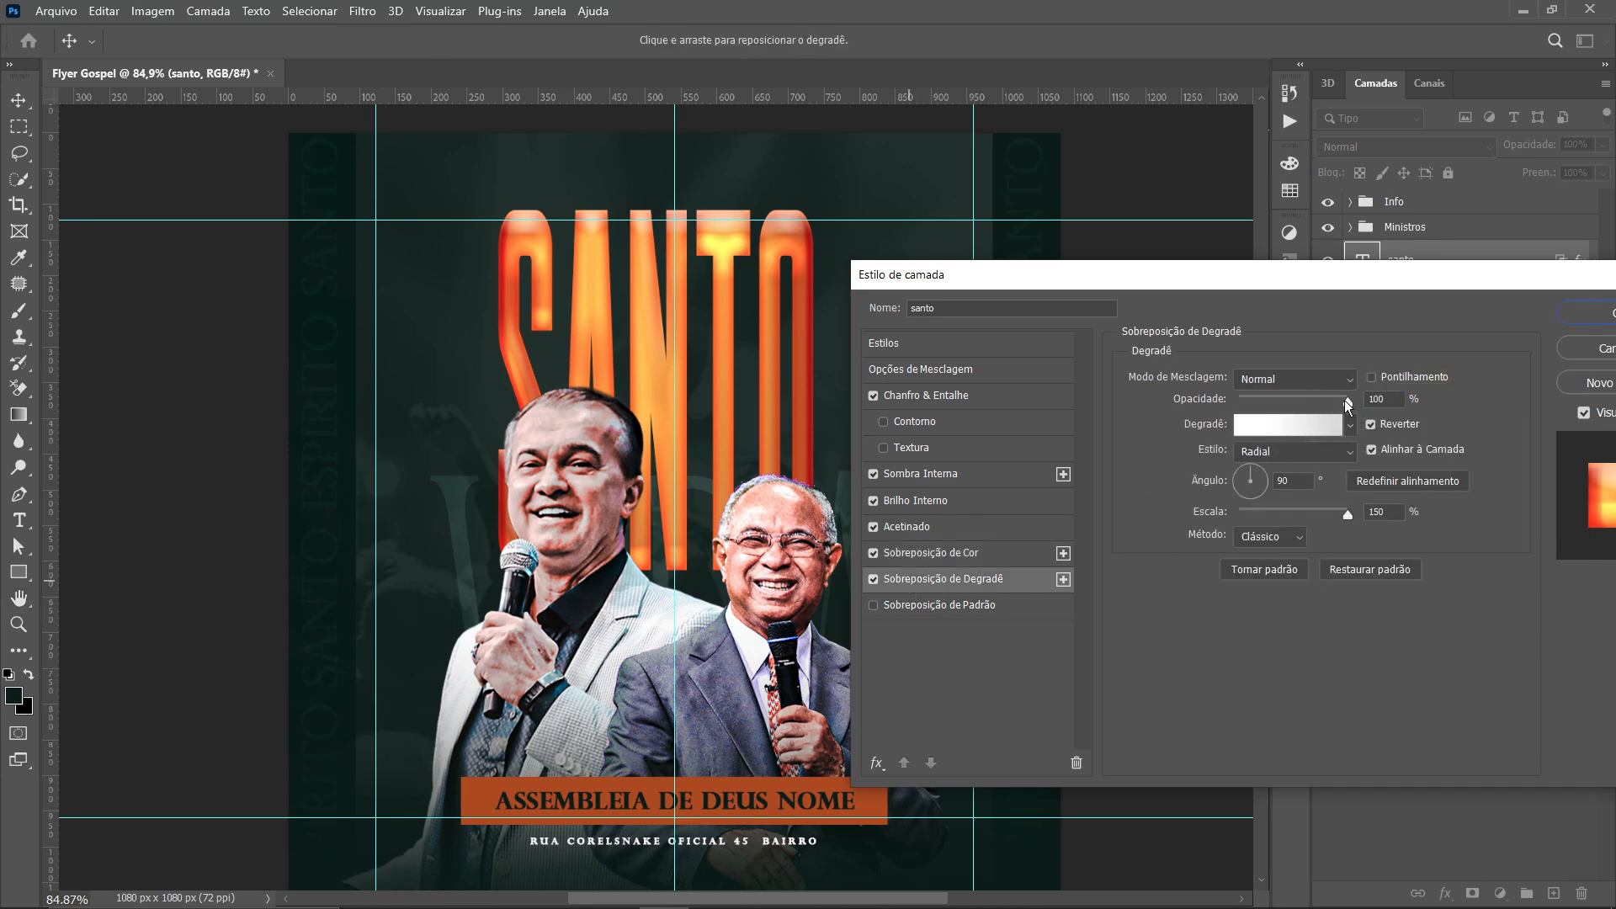
{"action": "mouse_move", "coordinate": [1348, 405]}
{"action": "left_mouse_down"}
{"action": "mouse_move", "coordinate": [1249, 407]}
{"action": "mouse_move", "coordinate": [1339, 404]}
{"action": "mouse_move", "coordinate": [1274, 405]}
{"action": "mouse_move", "coordinate": [1325, 404]}
{"action": "left_mouse_up"}
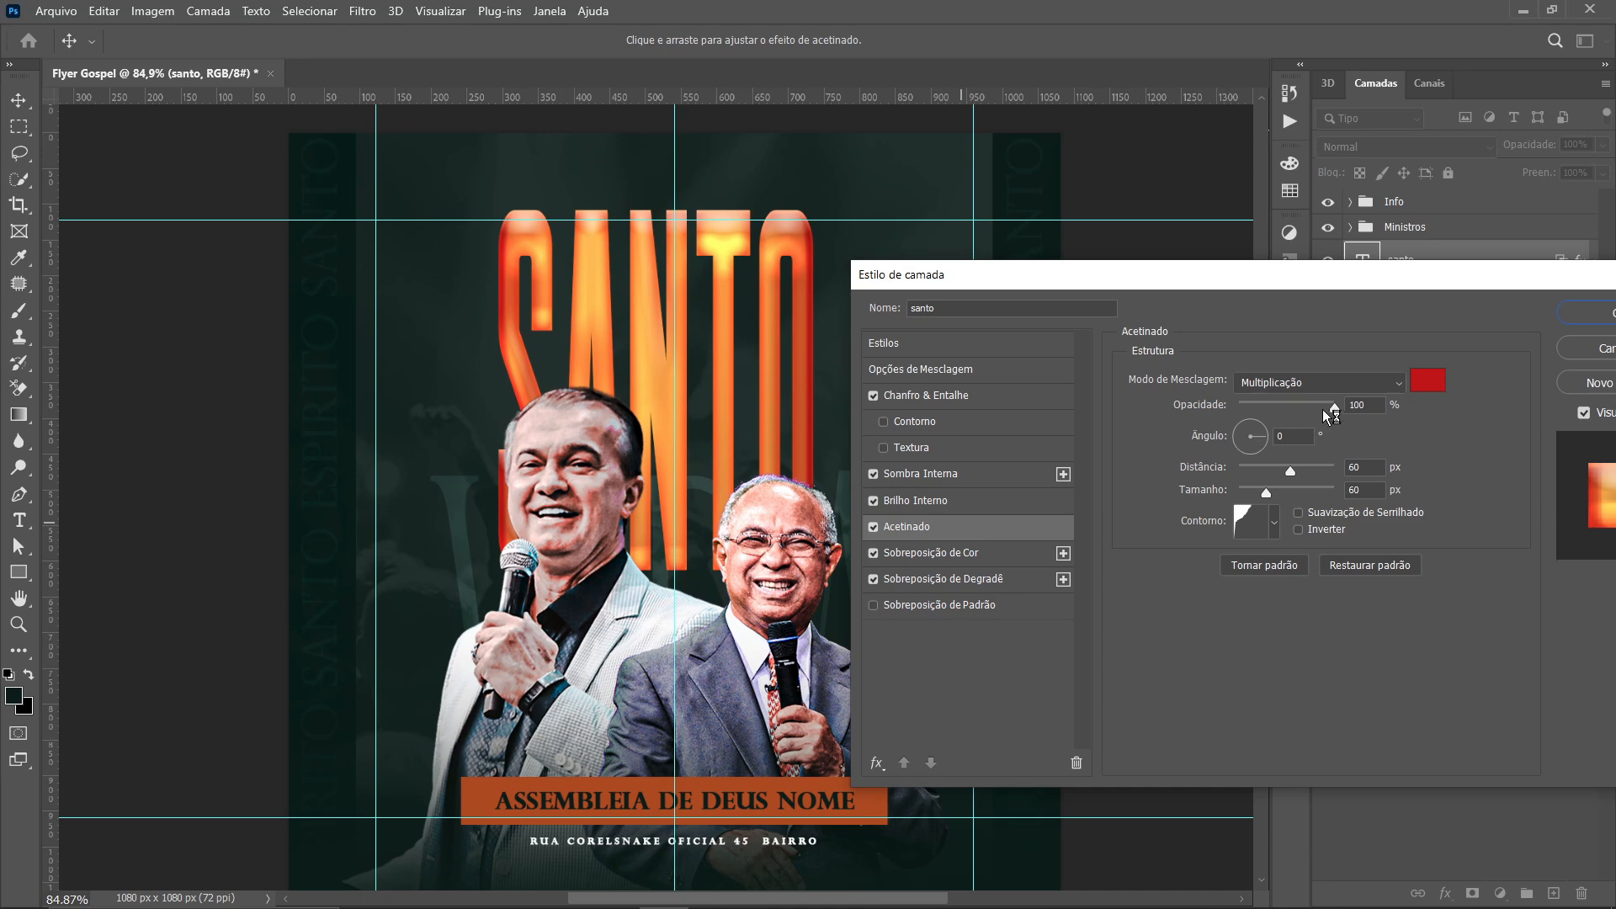
Set the title's effect opacities to 93% for Acetinado, 86% for Brilho Interno and 64% for Sombra Interna
{"action": "left_click_drag", "start_coordinate": [1334, 408], "coordinate": [1293, 408]}
{"action": "left_click", "coordinate": [954, 497]}
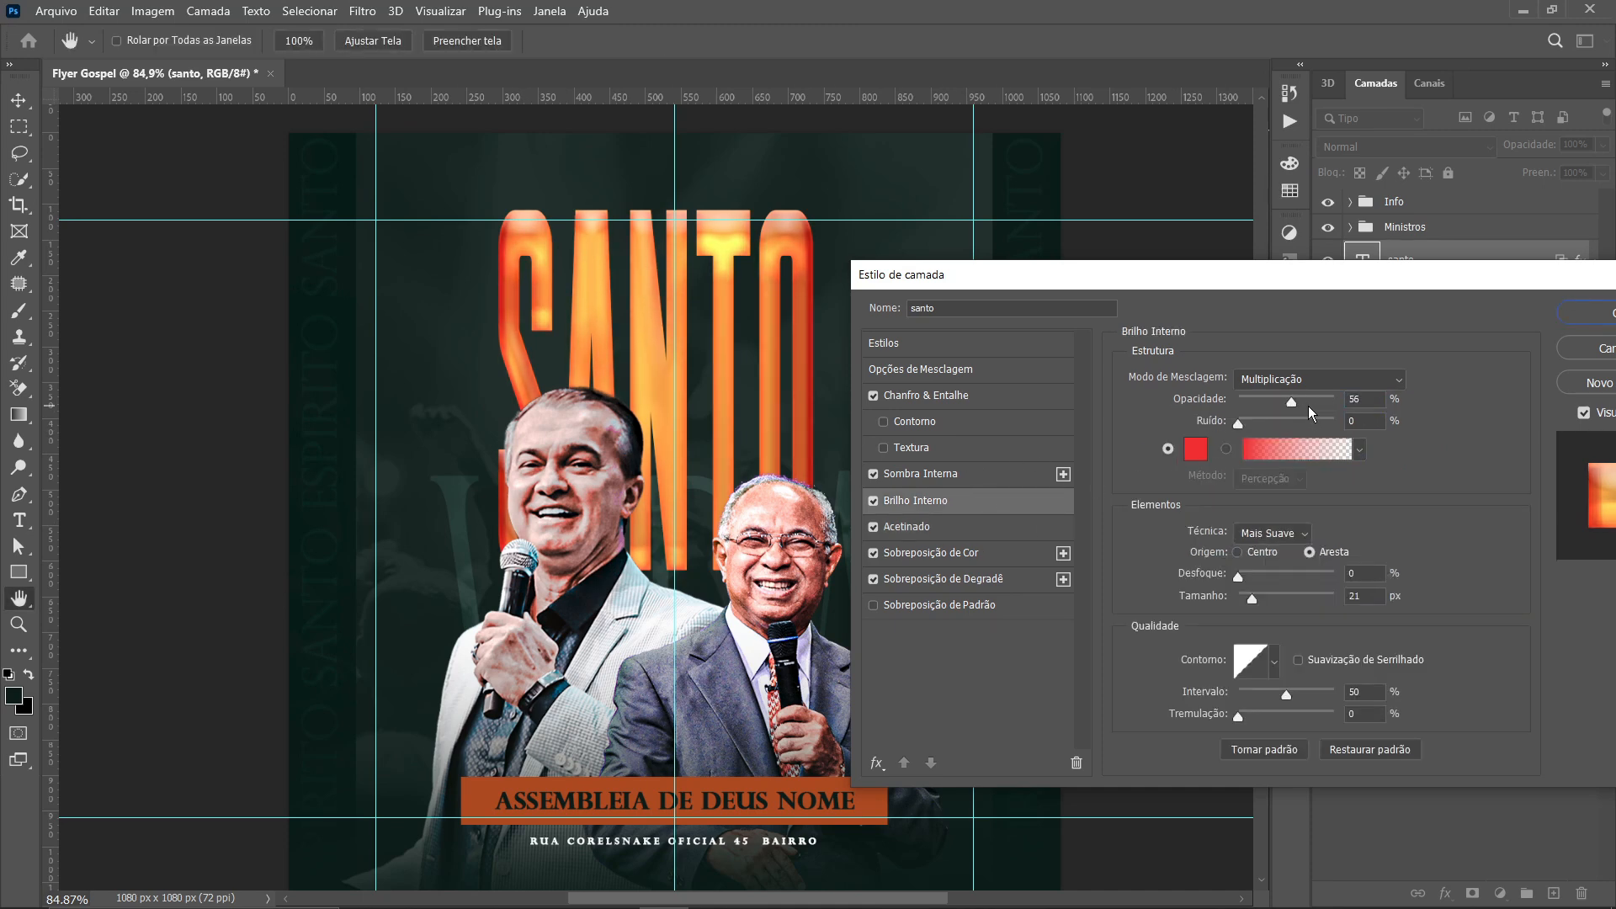
{"action": "left_click", "coordinate": [934, 474]}
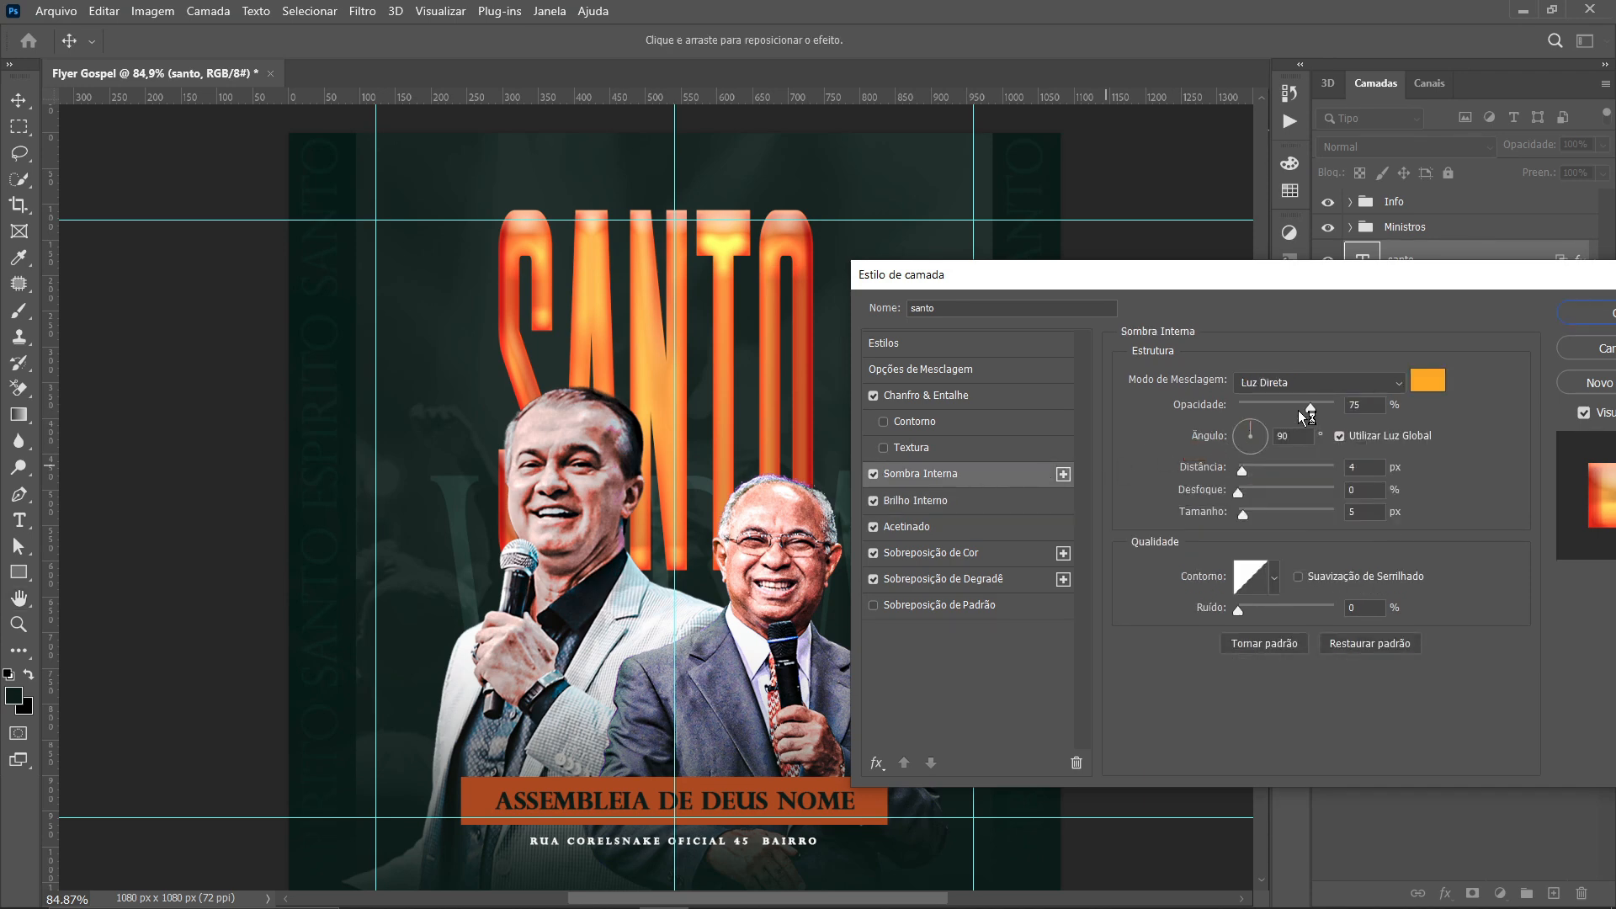
{"action": "left_click_drag", "start_coordinate": [1304, 414], "coordinate": [1235, 431]}
Set the title's Chanfro & Entalhe depth to 1%, highlight opacity to 51% and shadow opacity to 26%
{"action": "left_click", "coordinate": [1059, 404]}
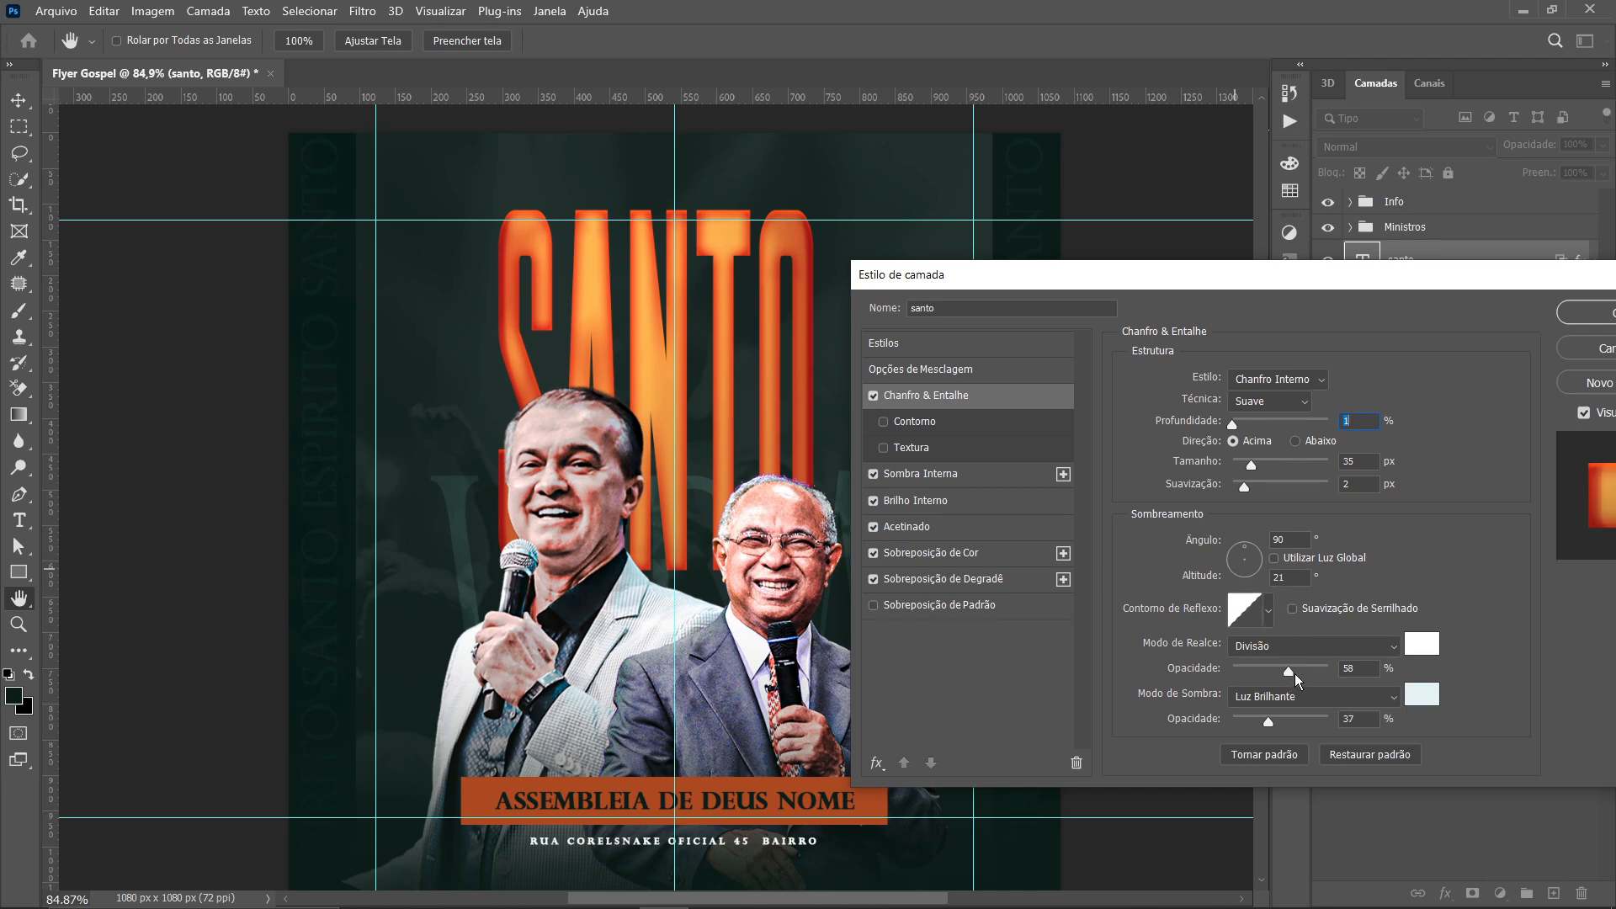
{"action": "left_click_drag", "start_coordinate": [1288, 674], "coordinate": [1255, 727]}
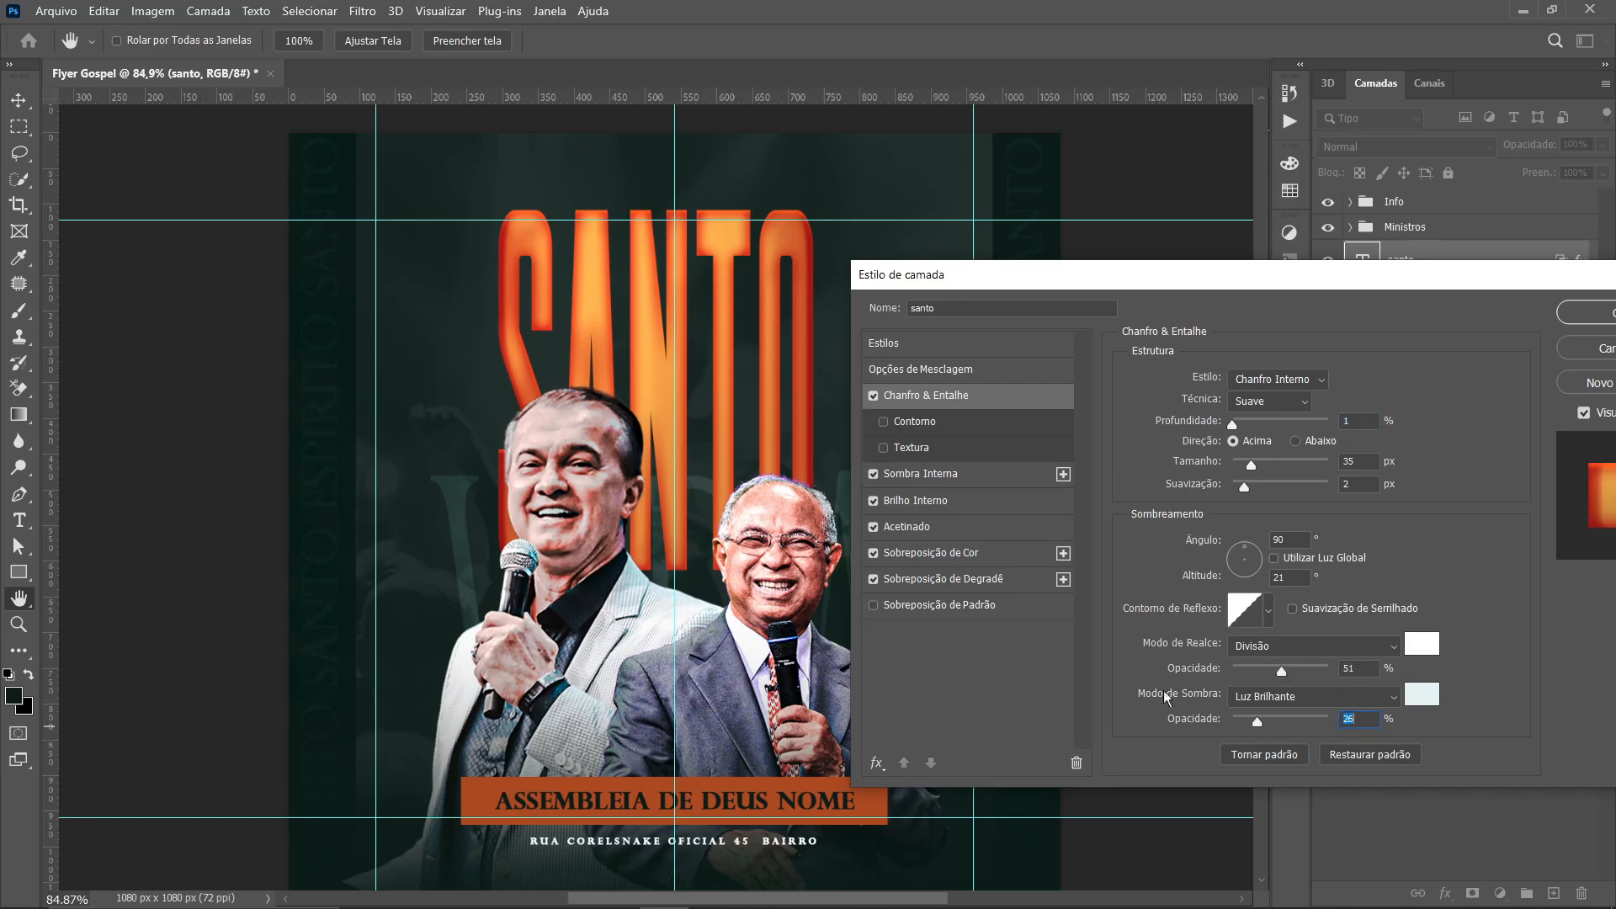
Lower the title's Sombra Interna opacity, set Acetinado opacity to 71%, then apply the layer style and collapse the effects list
{"action": "left_click", "coordinate": [966, 482]}
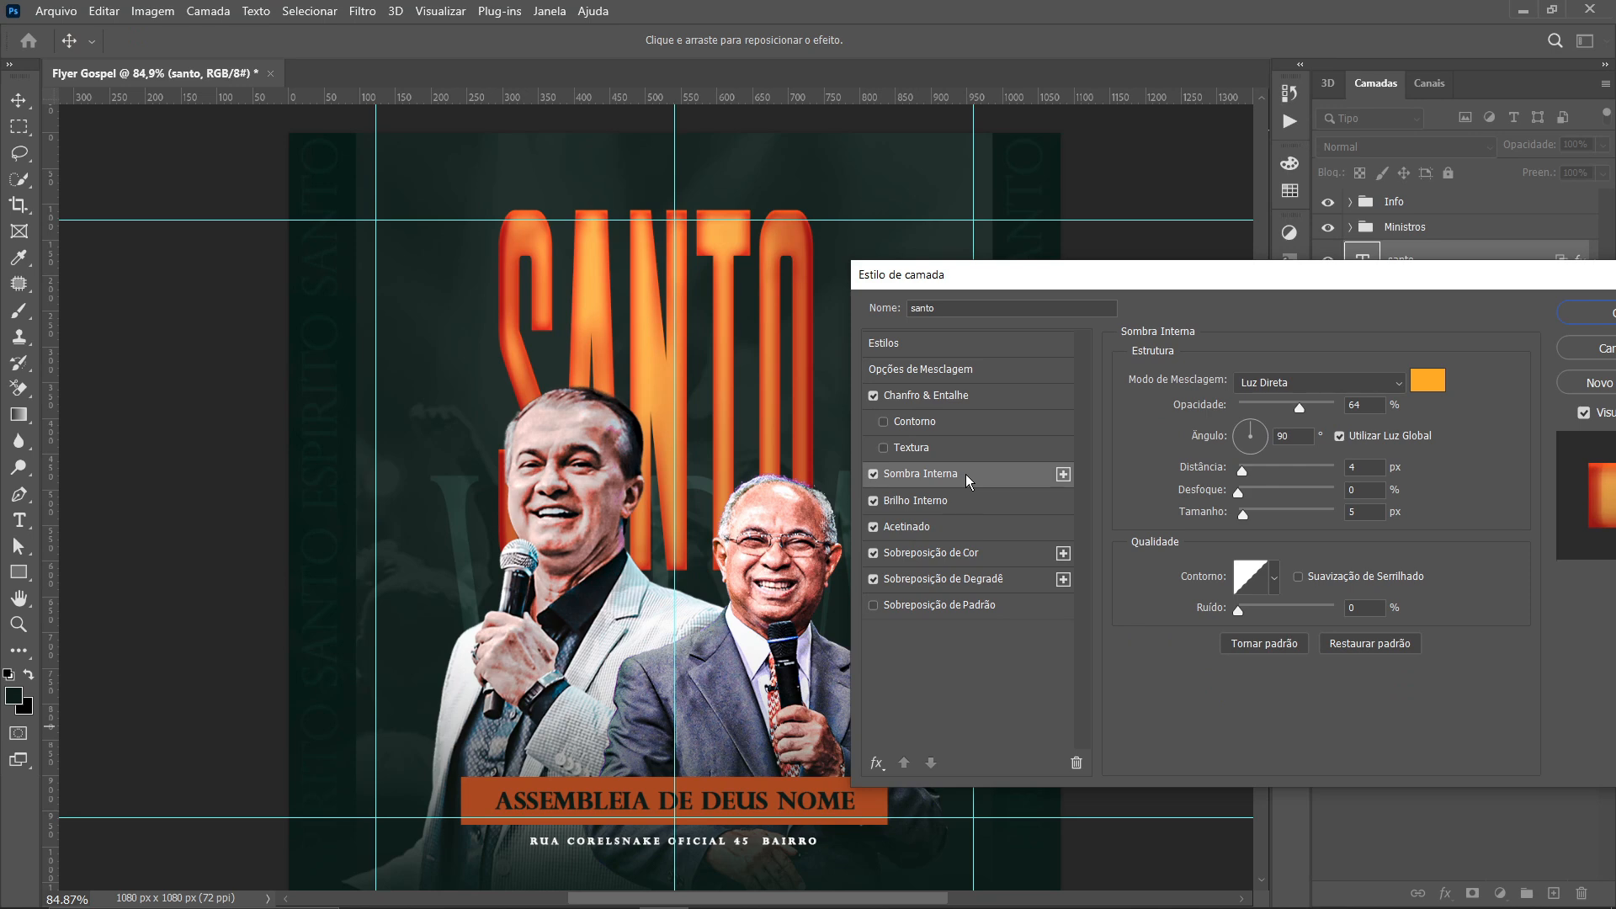
{"action": "left_click_drag", "start_coordinate": [1292, 406], "coordinate": [1276, 409]}
{"action": "left_click", "coordinate": [948, 501]}
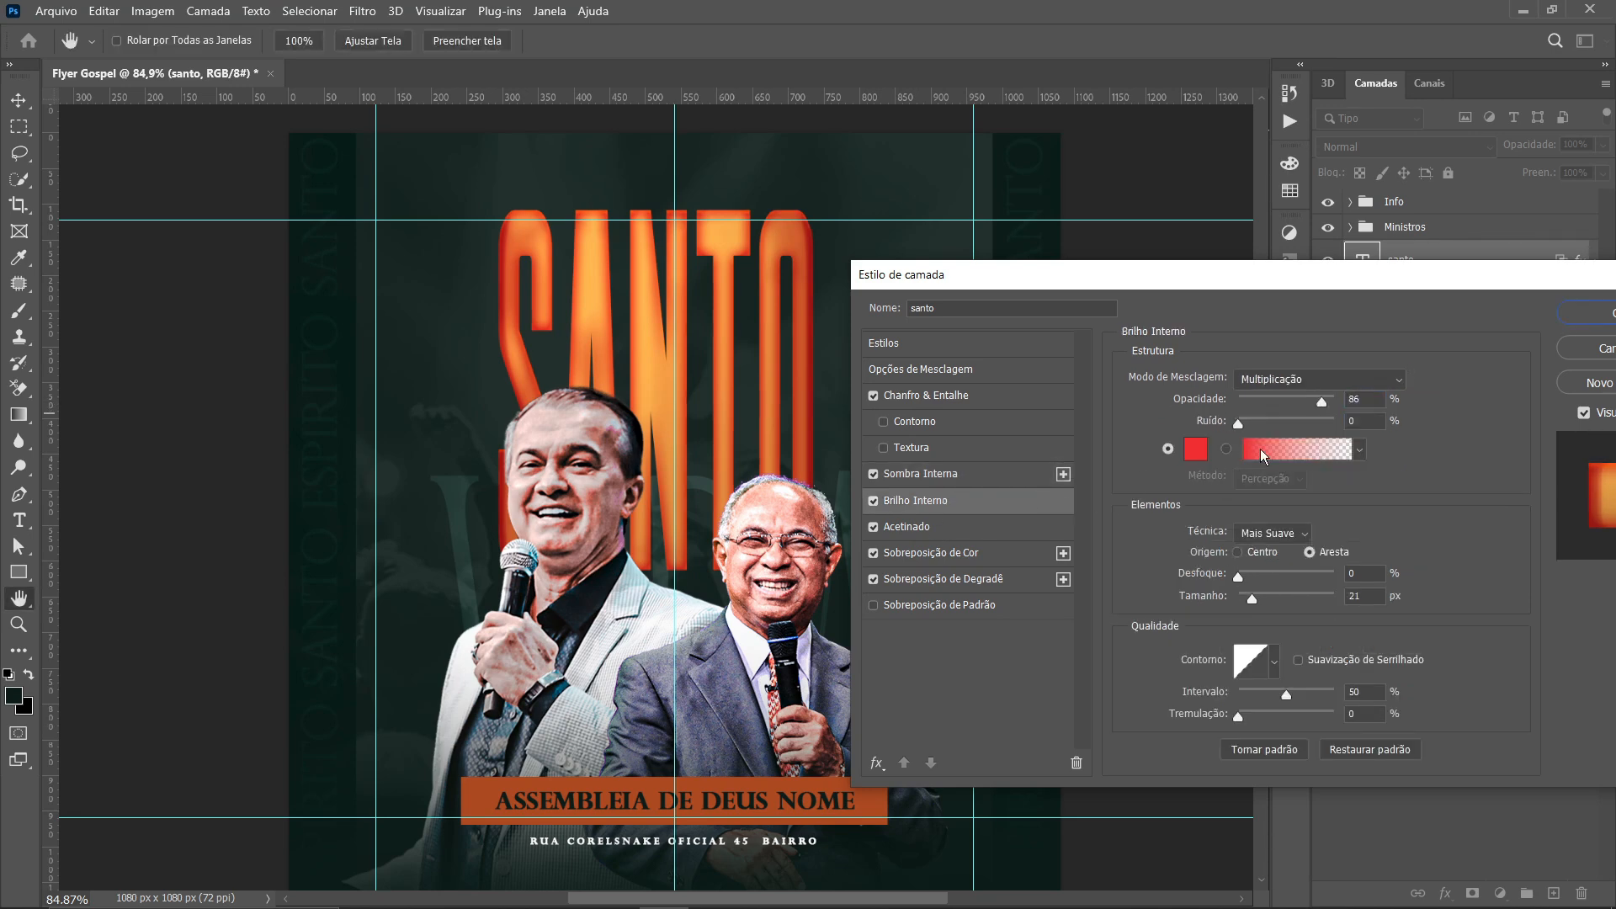
{"action": "left_click", "coordinate": [943, 528]}
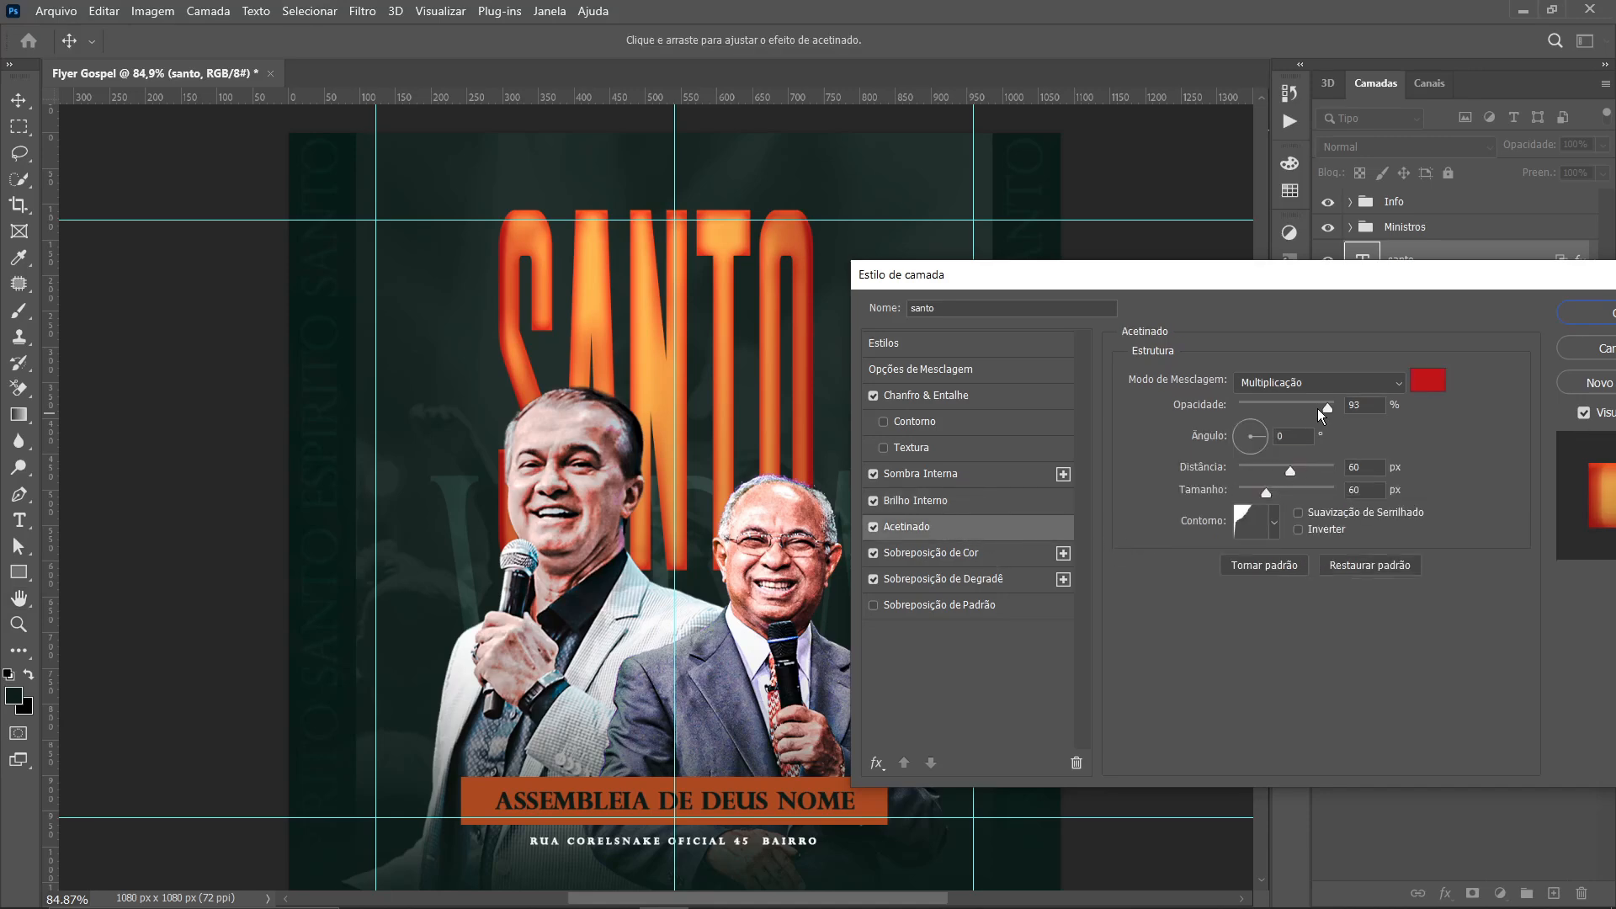
{"action": "left_click_drag", "start_coordinate": [1327, 411], "coordinate": [1310, 412]}
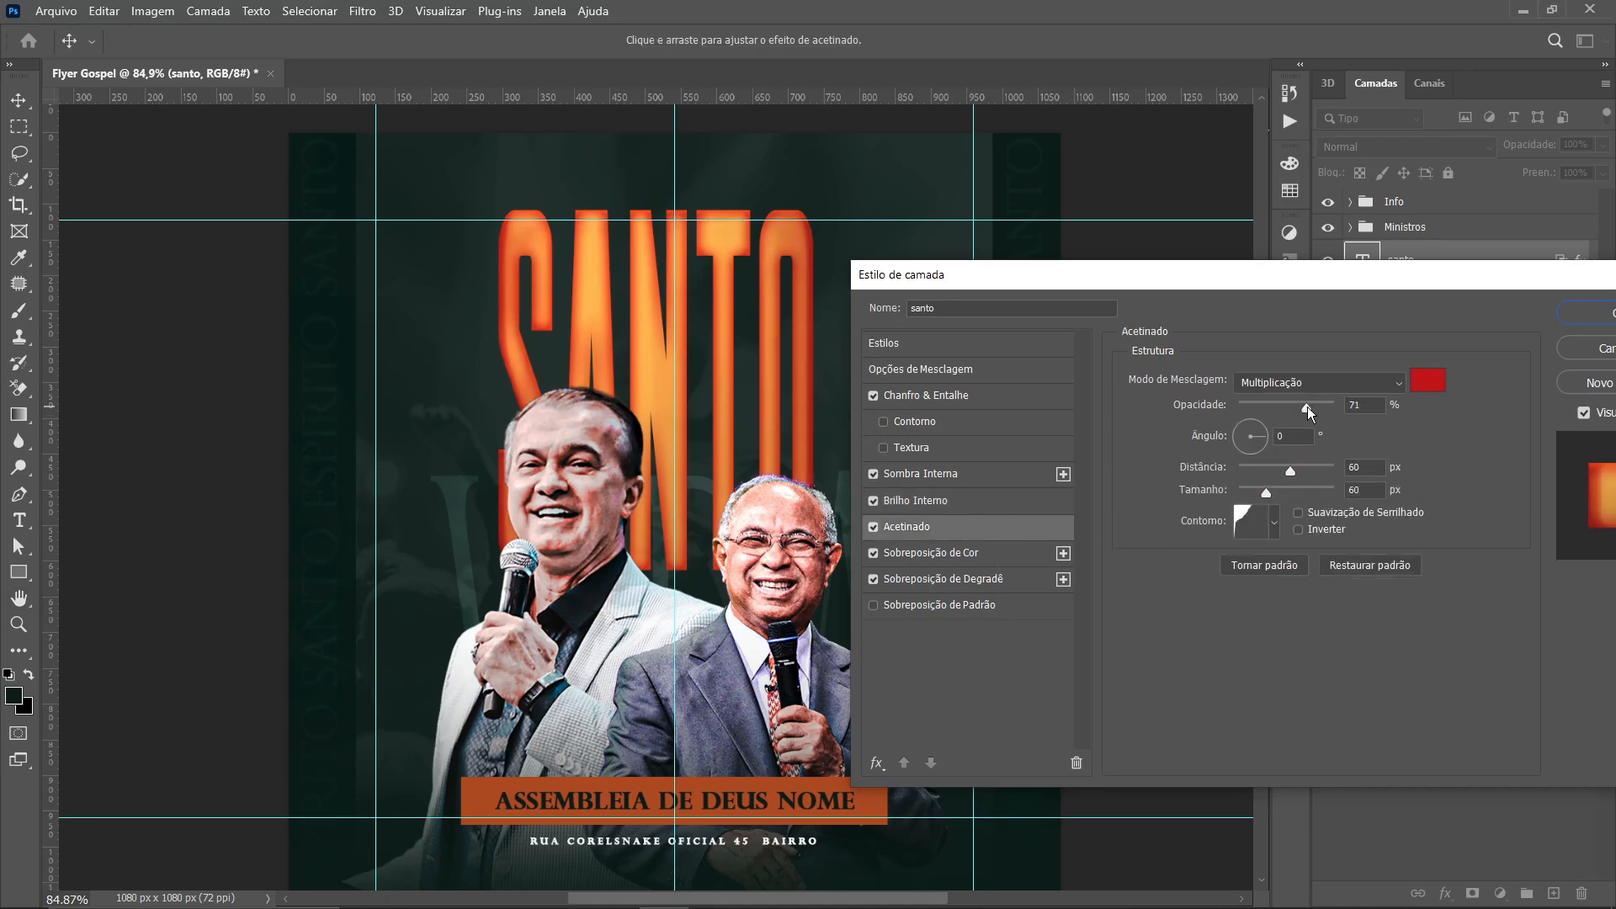
{"action": "left_click_drag", "start_coordinate": [1276, 278], "coordinate": [1111, 282]}
{"action": "left_click", "coordinate": [1425, 316]}
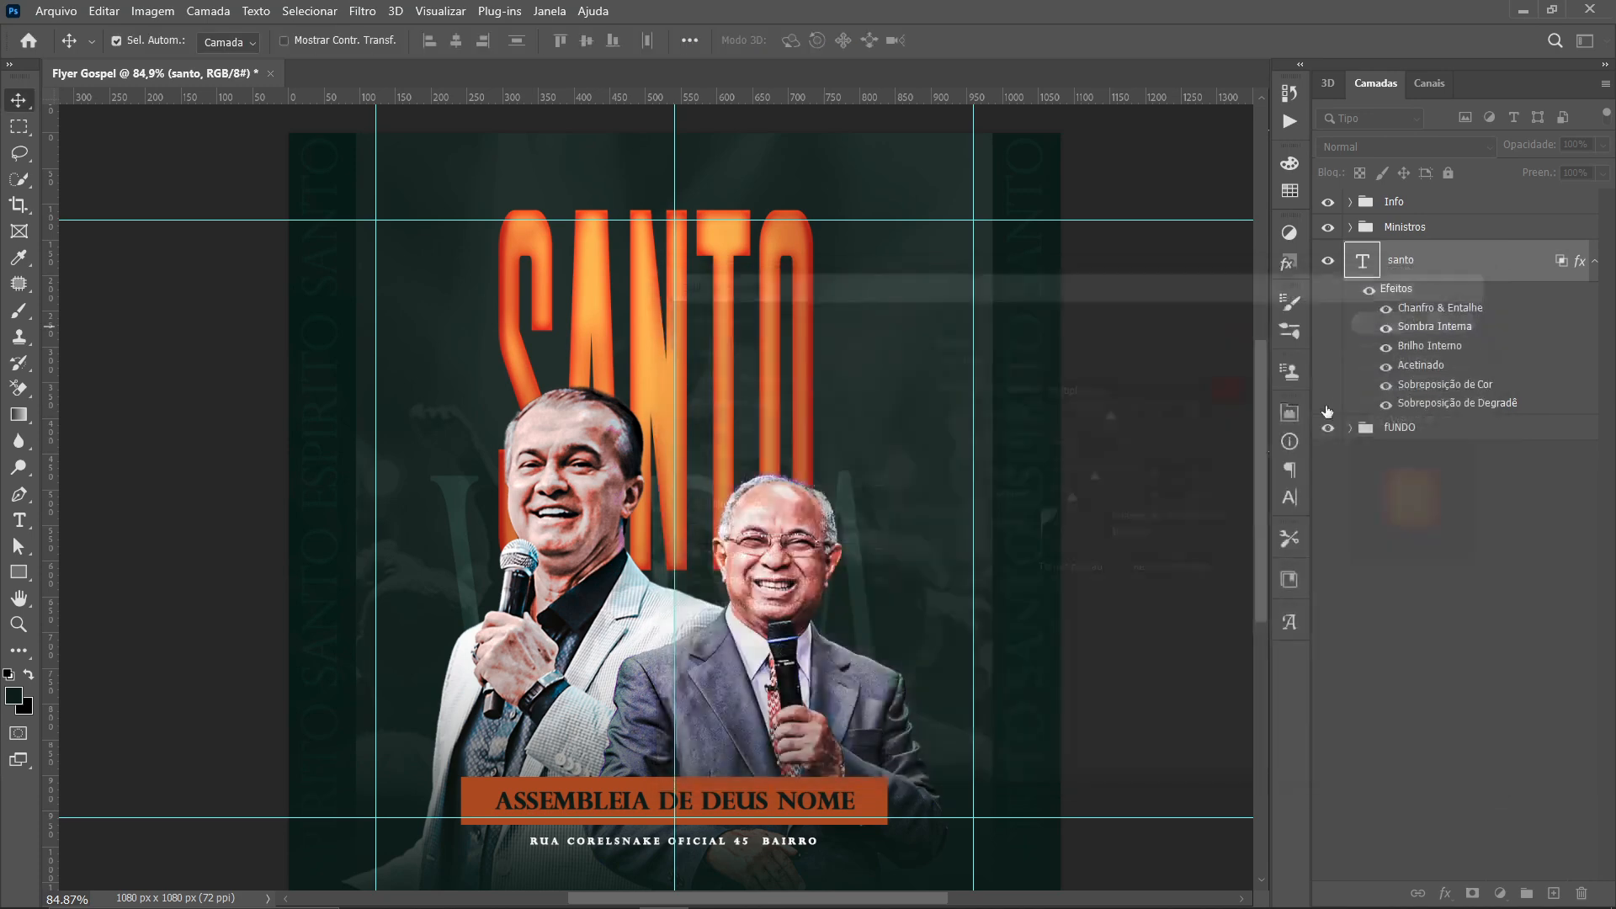
{"action": "left_click", "coordinate": [1594, 262]}
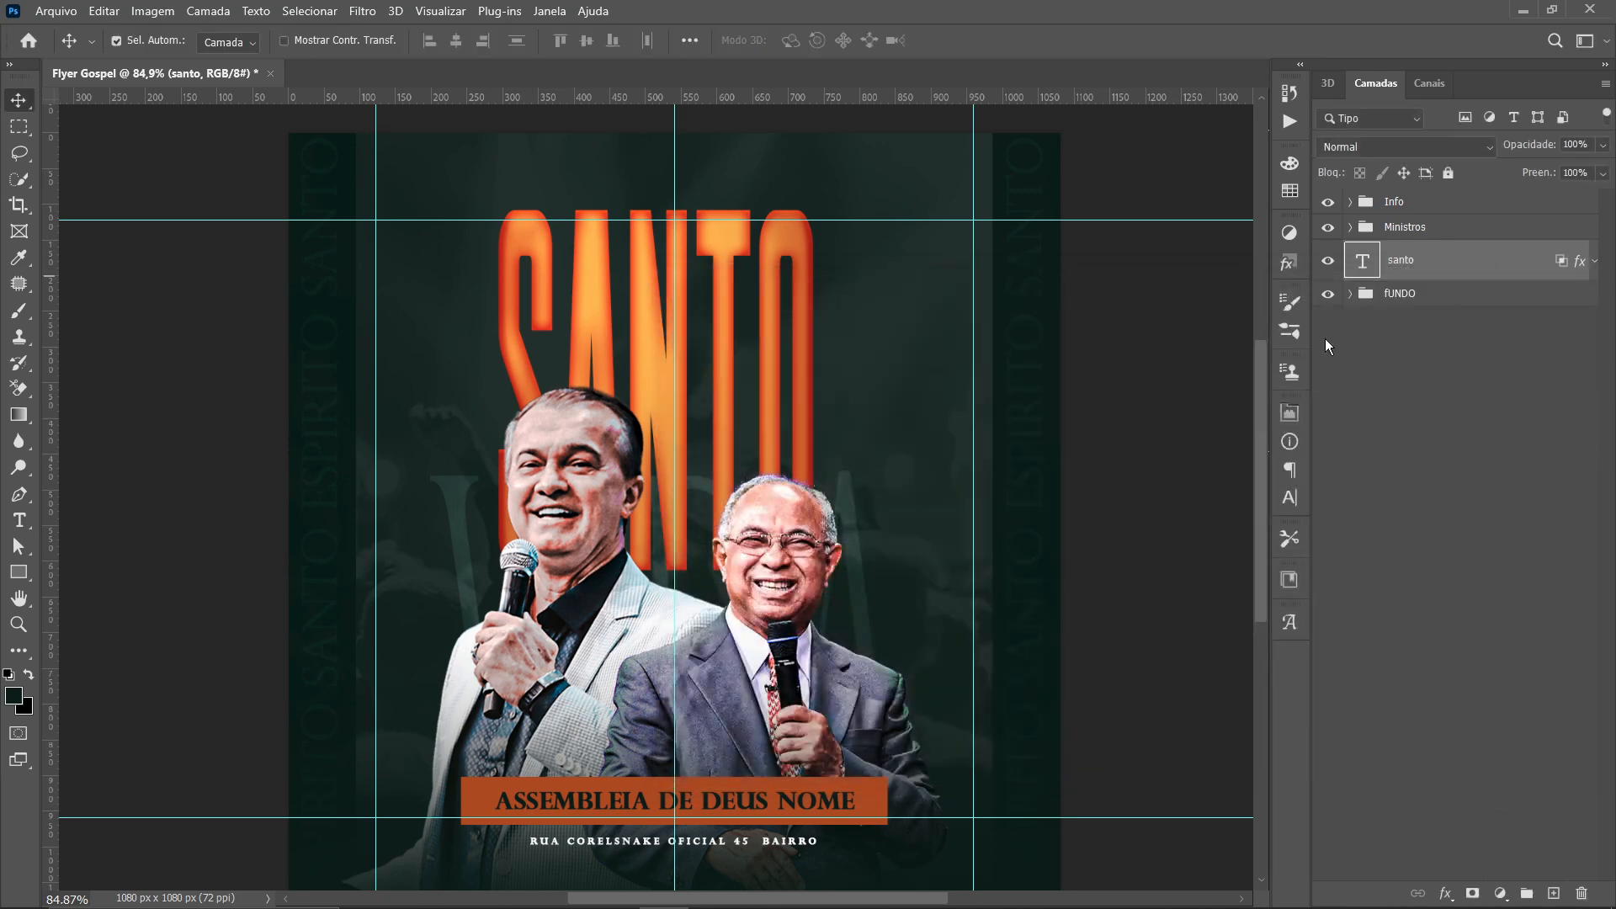
Duplicate the SANTO title layer, hide the original text layer and convert the copy to a smart object
{"action": "scroll", "coordinate": [797, 564], "scroll_direction": "down", "scroll_amount": 3}
{"action": "scroll", "coordinate": [798, 563], "scroll_direction": "up", "scroll_amount": 2}
{"action": "scroll", "coordinate": [793, 562], "scroll_direction": "up", "scroll_amount": 2}
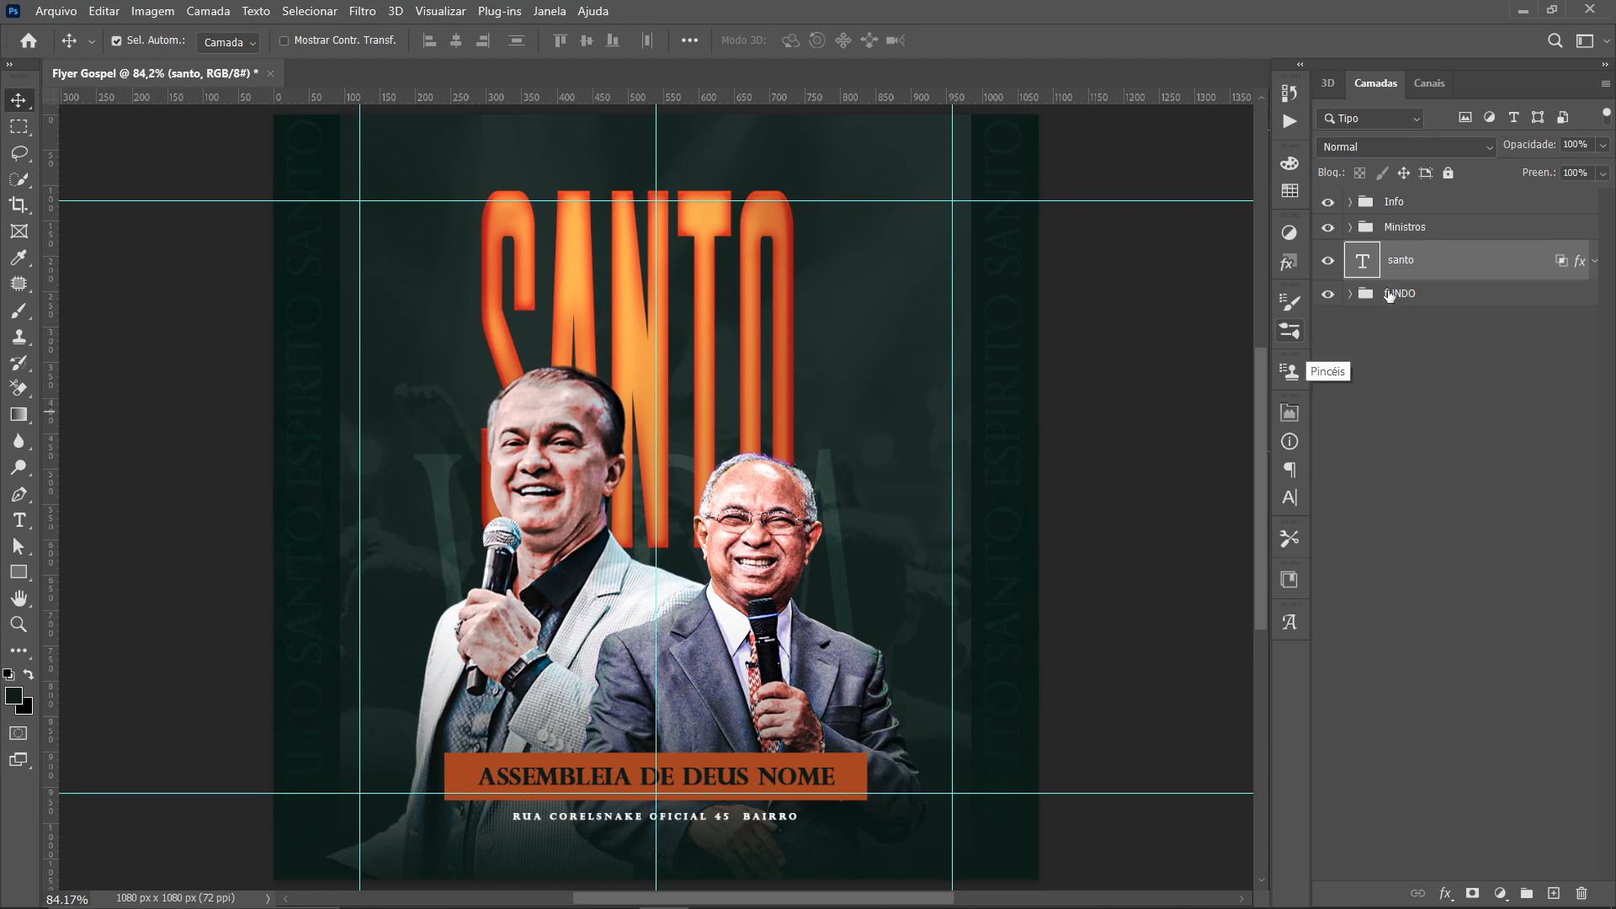
{"action": "key", "text": "ctrl+j"}
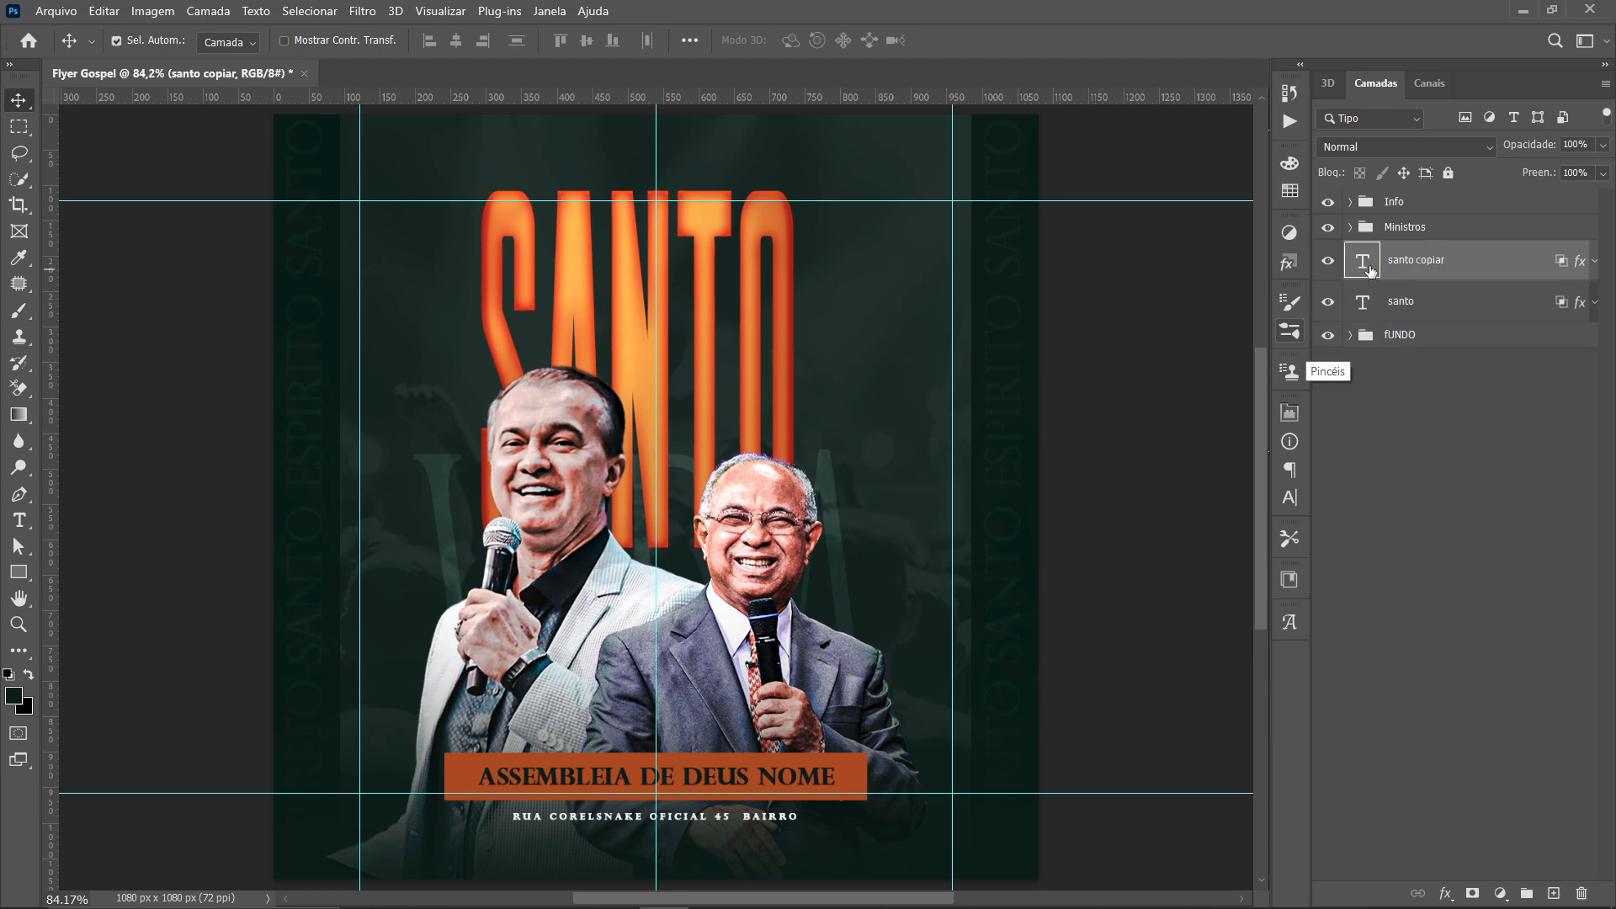
{"action": "left_click", "coordinate": [1327, 301]}
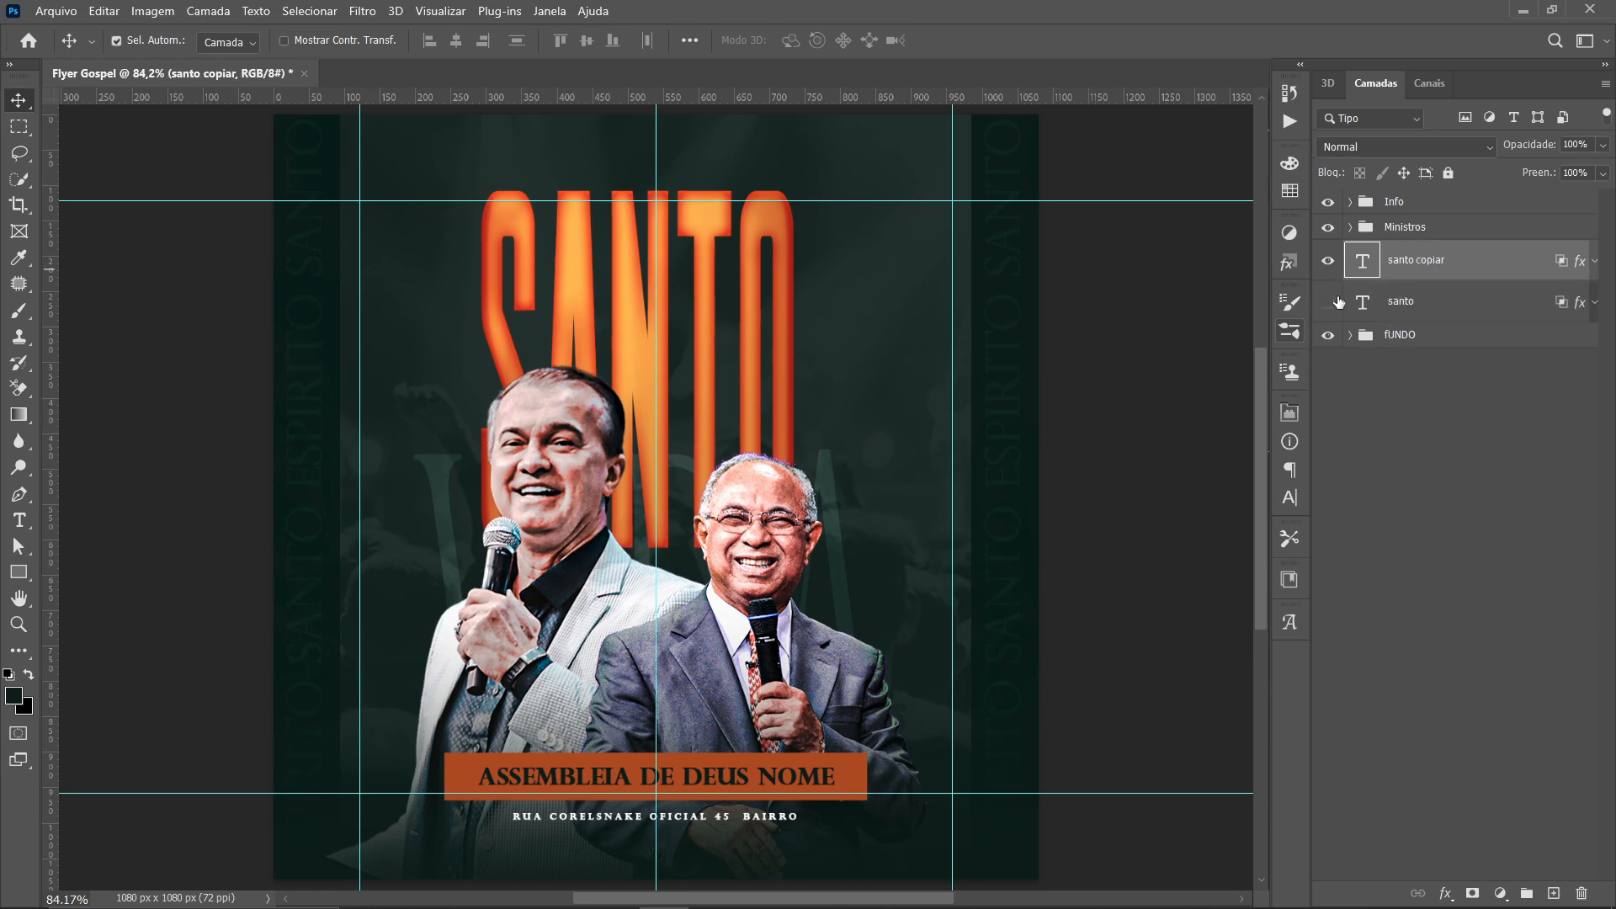
{"action": "right_click", "coordinate": [1460, 261]}
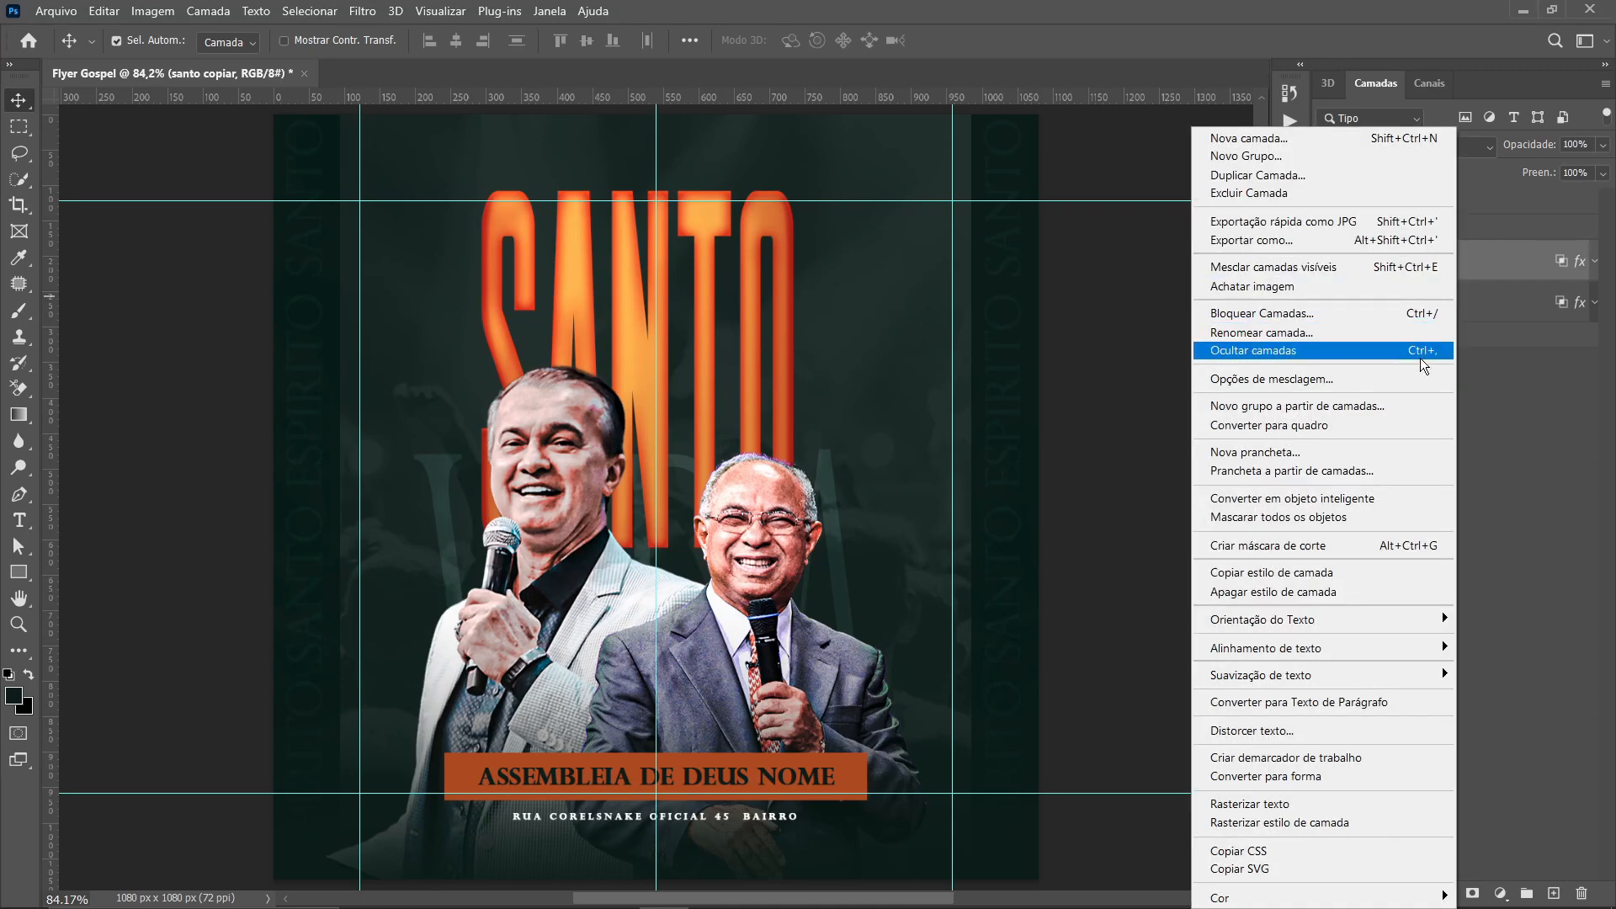
{"action": "left_click", "coordinate": [1377, 502]}
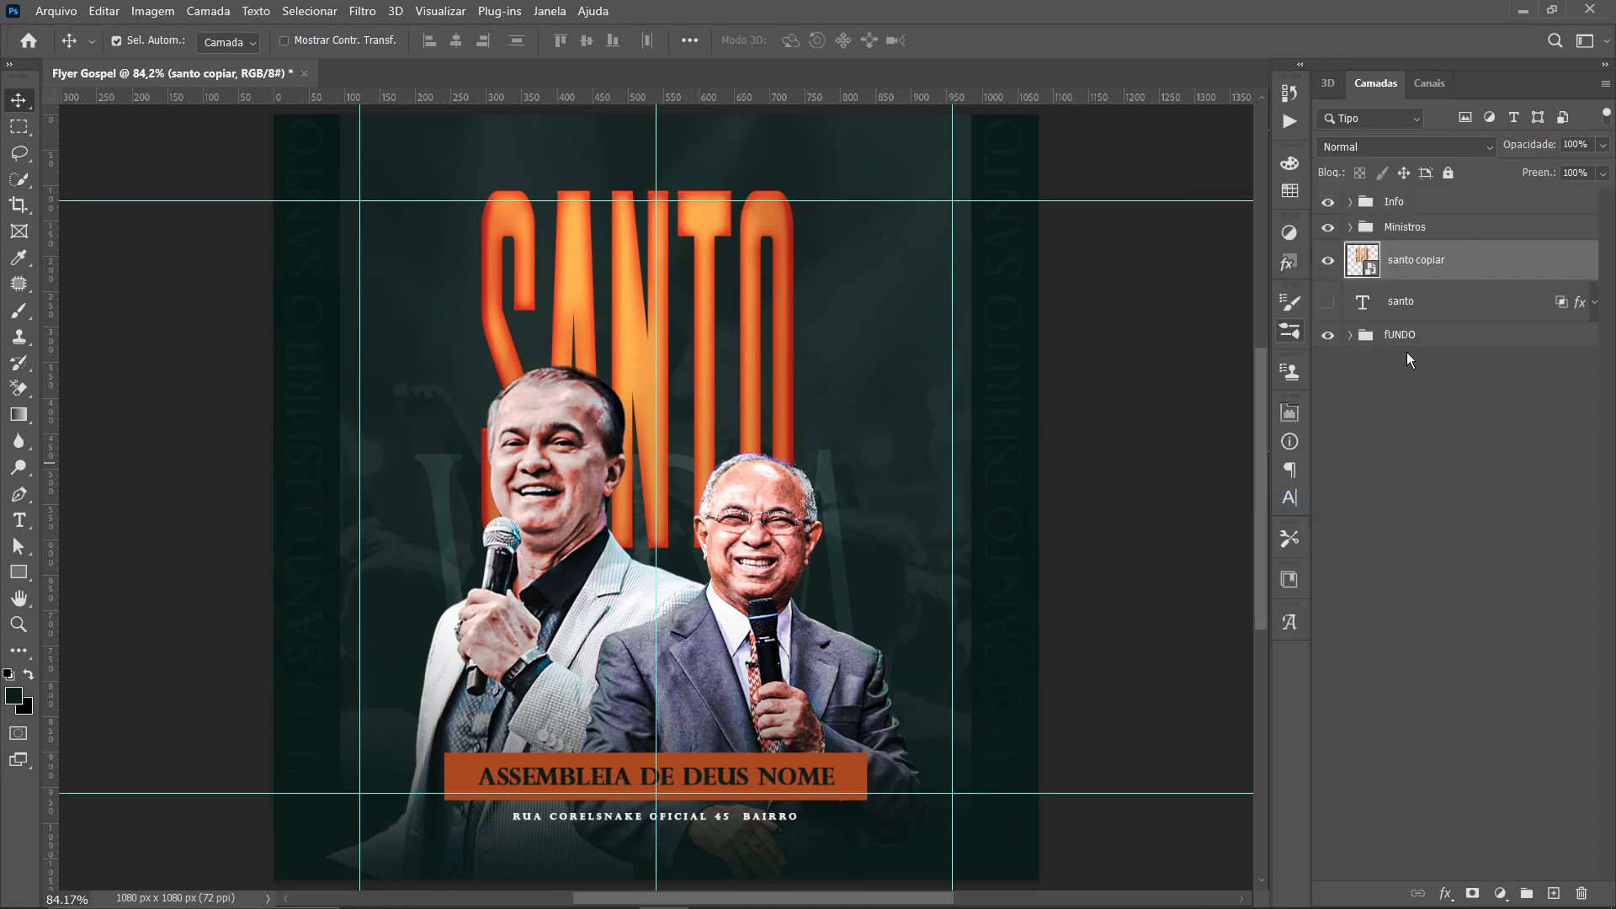
Add a layer clipped to the santo copiar smart object and sample the dark red at the O's edge as the brush colour
{"action": "right_click", "coordinate": [1464, 268]}
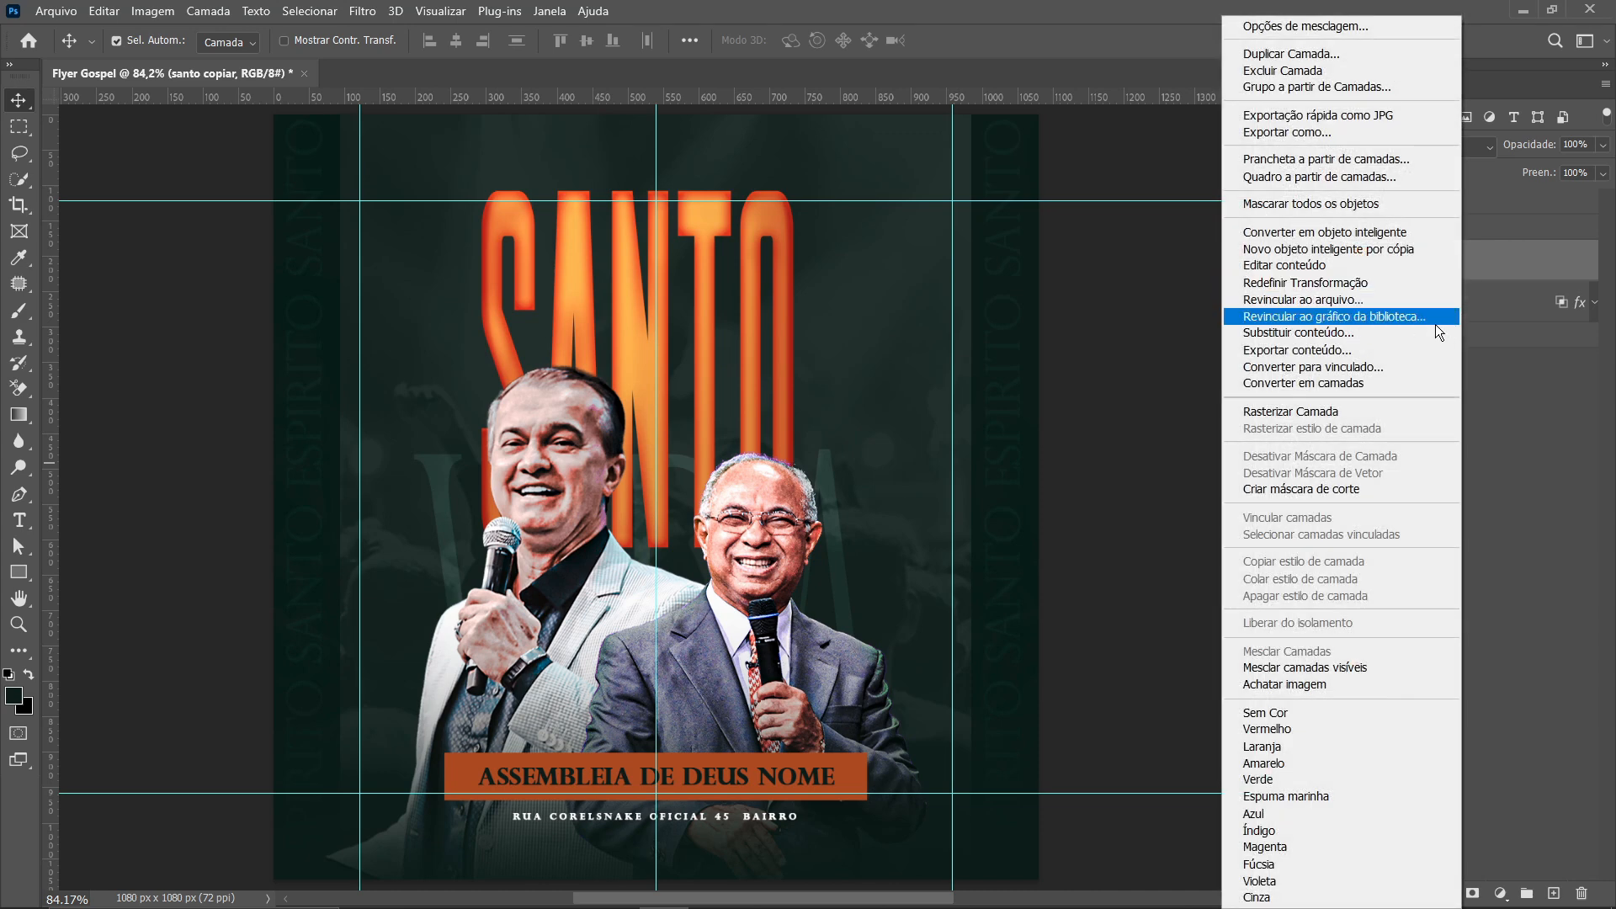
{"action": "left_click", "coordinate": [1521, 265]}
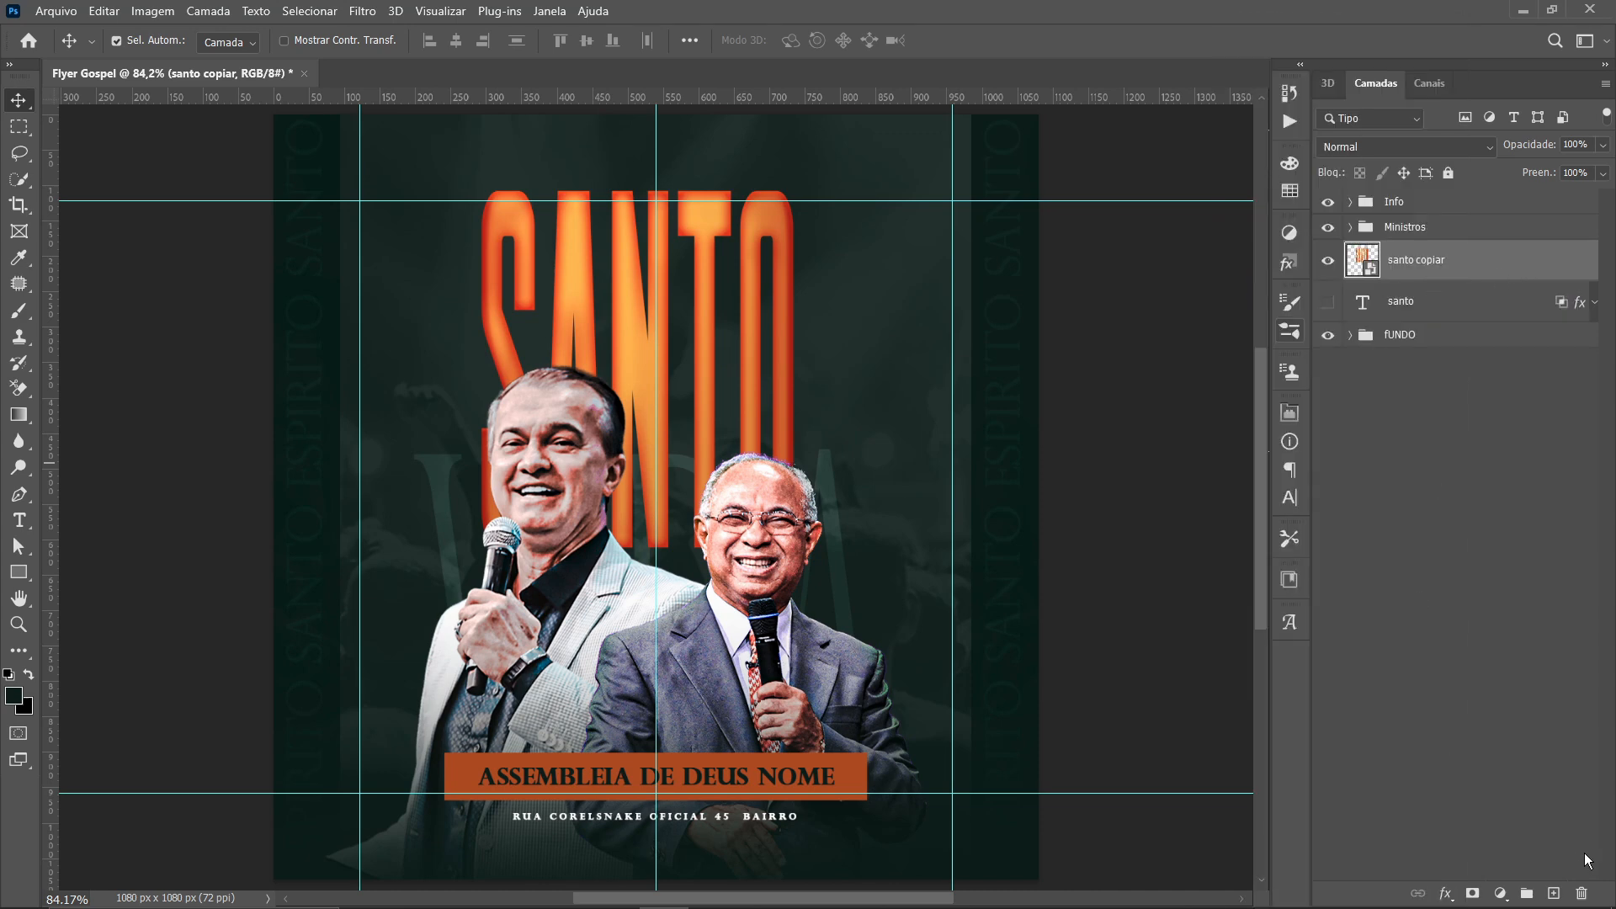
{"action": "left_click", "coordinate": [1554, 893]}
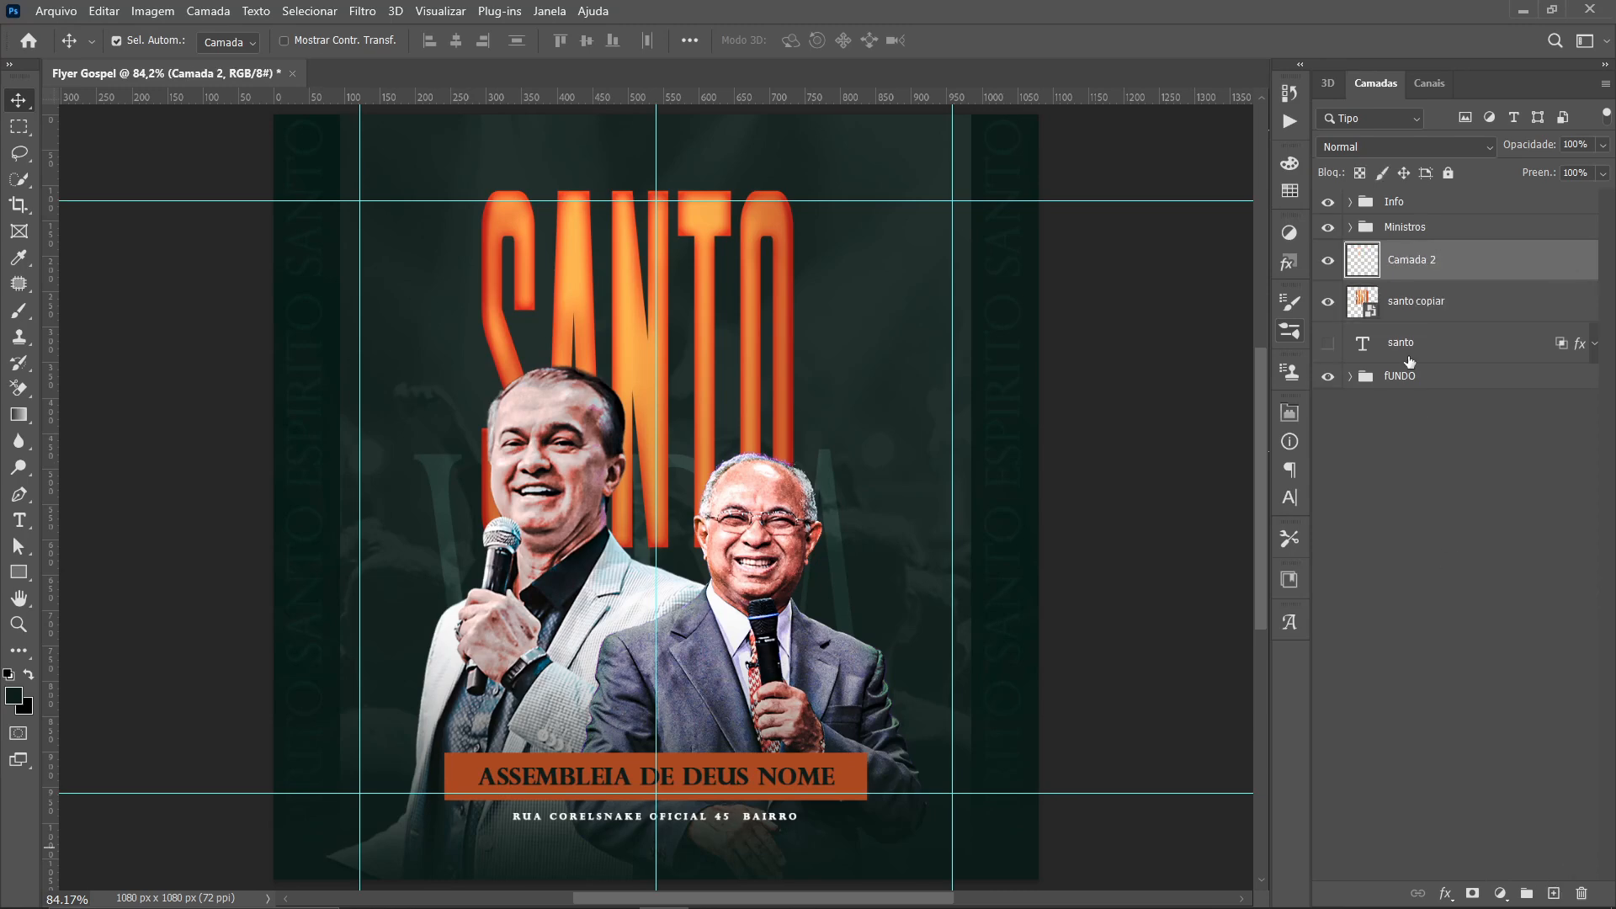
{"action": "left_click", "coordinate": [1367, 281], "text": "alt"}
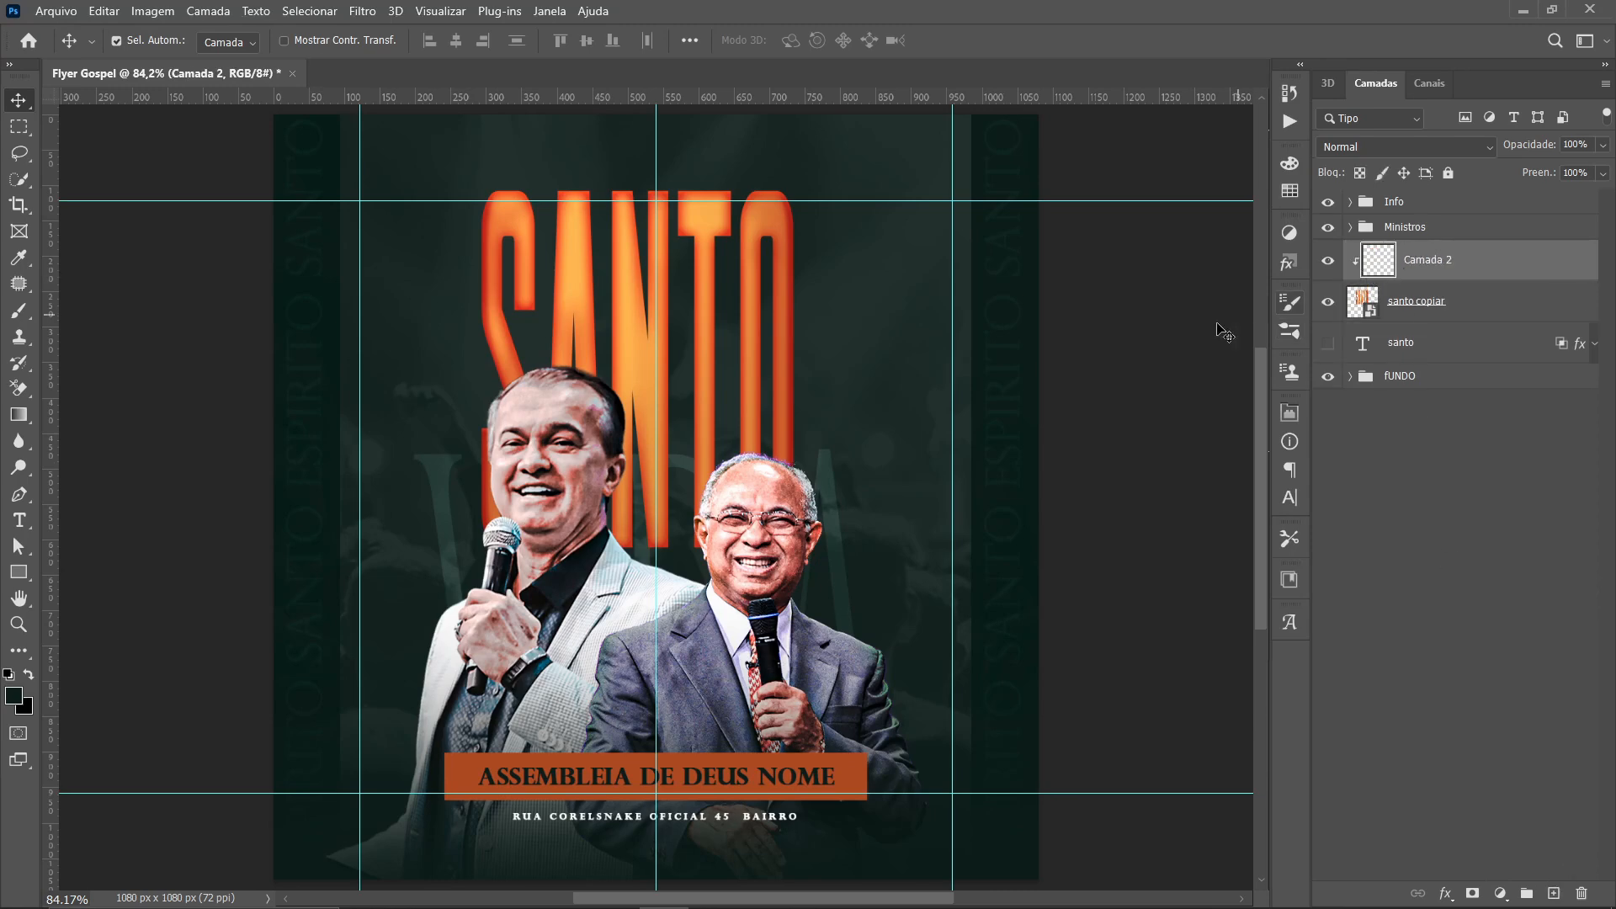
{"action": "key", "text": "b"}
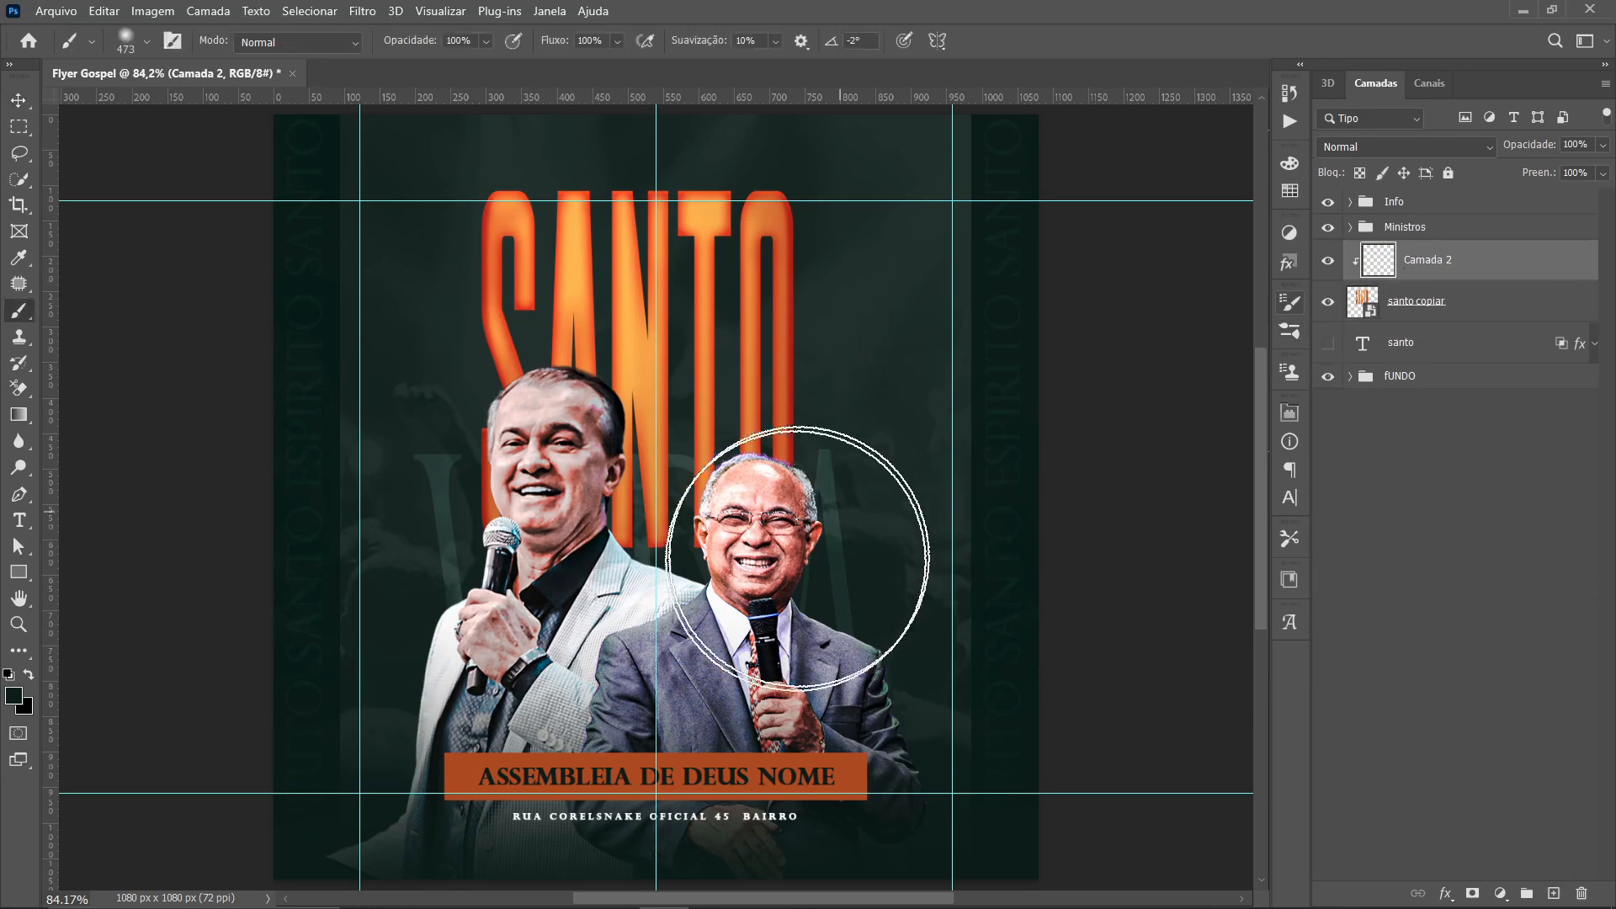
{"action": "left_click", "coordinate": [794, 368], "text": "alt"}
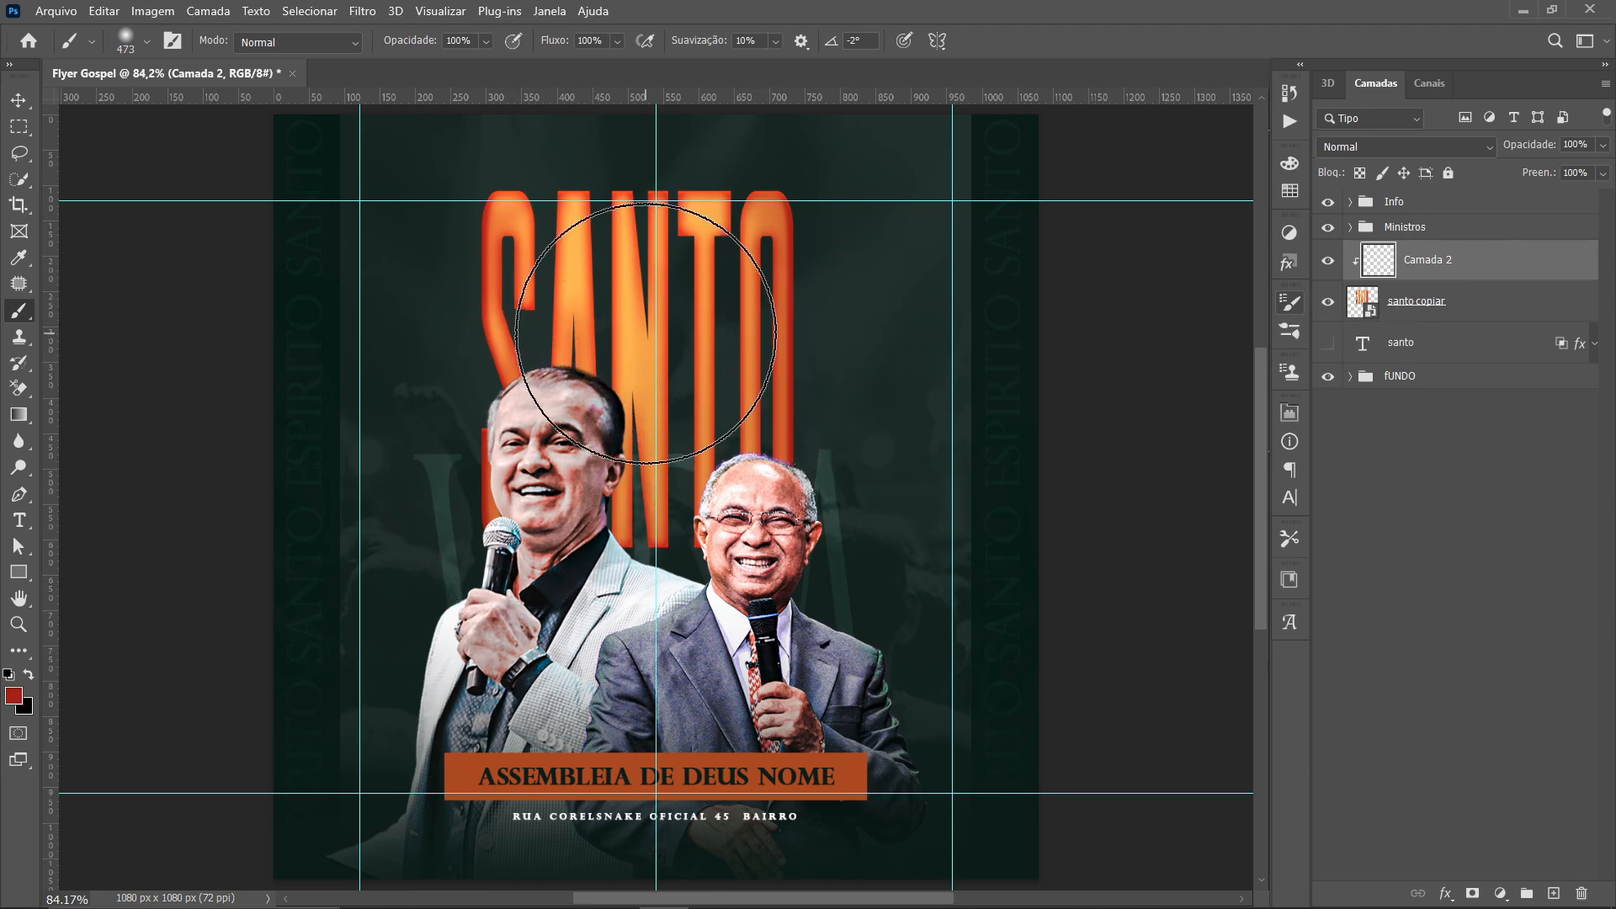
{"action": "right_click", "coordinate": [764, 373], "text": "alt"}
{"action": "left_click", "coordinate": [766, 375]}
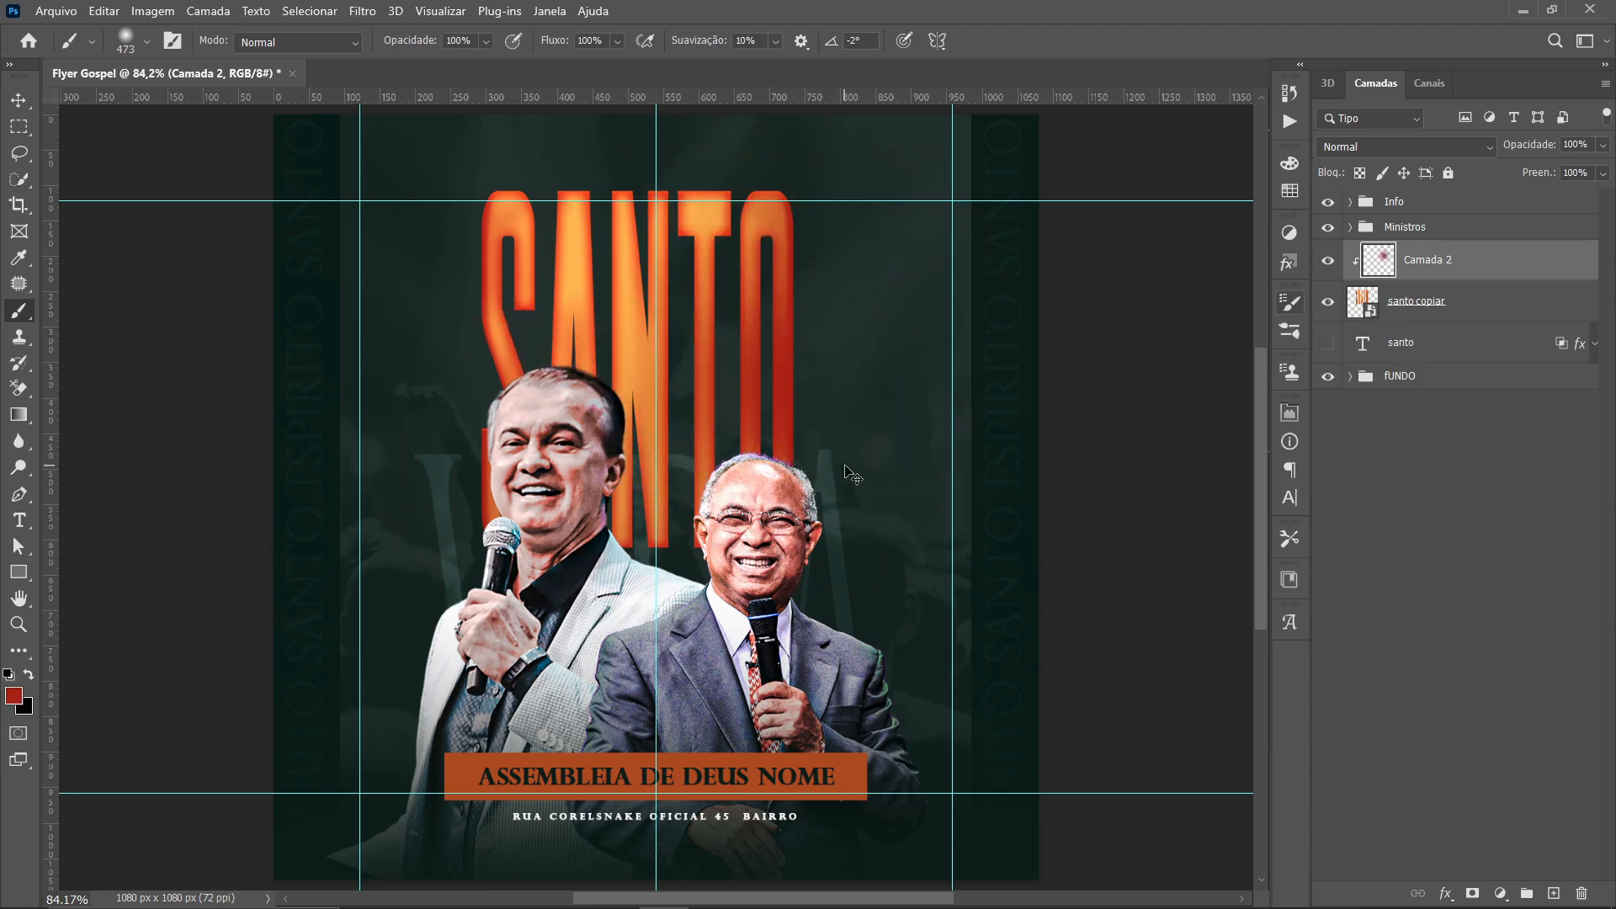
{"action": "key", "text": "ctrl+z"}
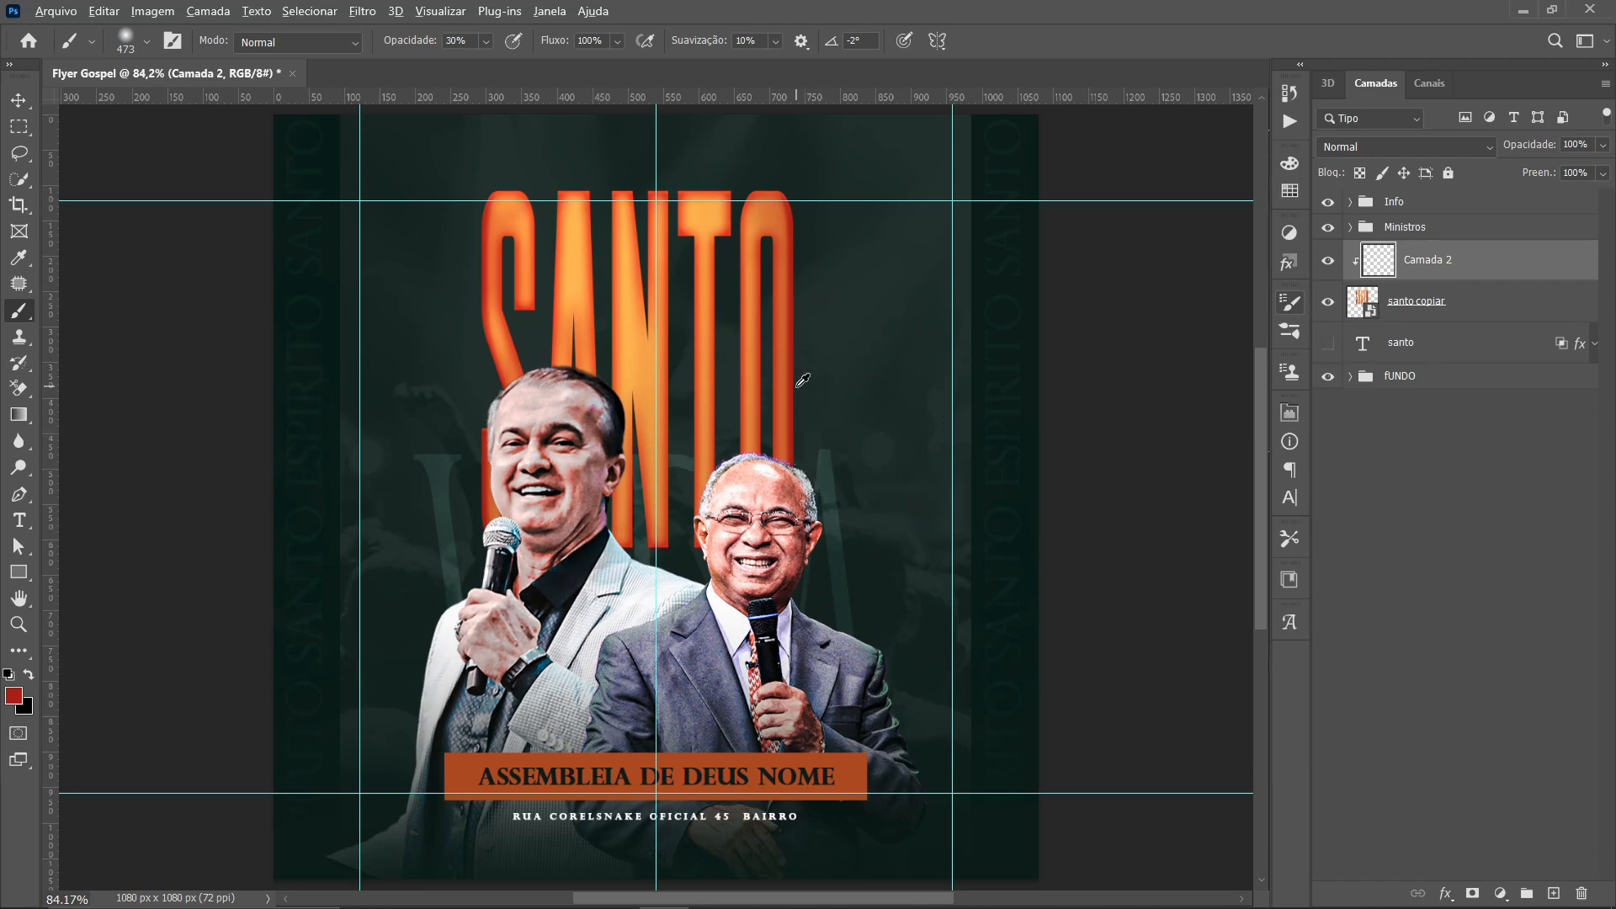
Paint soft red shading over the SANTO letters on the clipped layer, using the brush at 30% opacity and sizes from 388 down to 313
{"action": "right_click", "coordinate": [759, 388], "text": "alt"}
{"action": "left_click", "coordinate": [795, 368]}
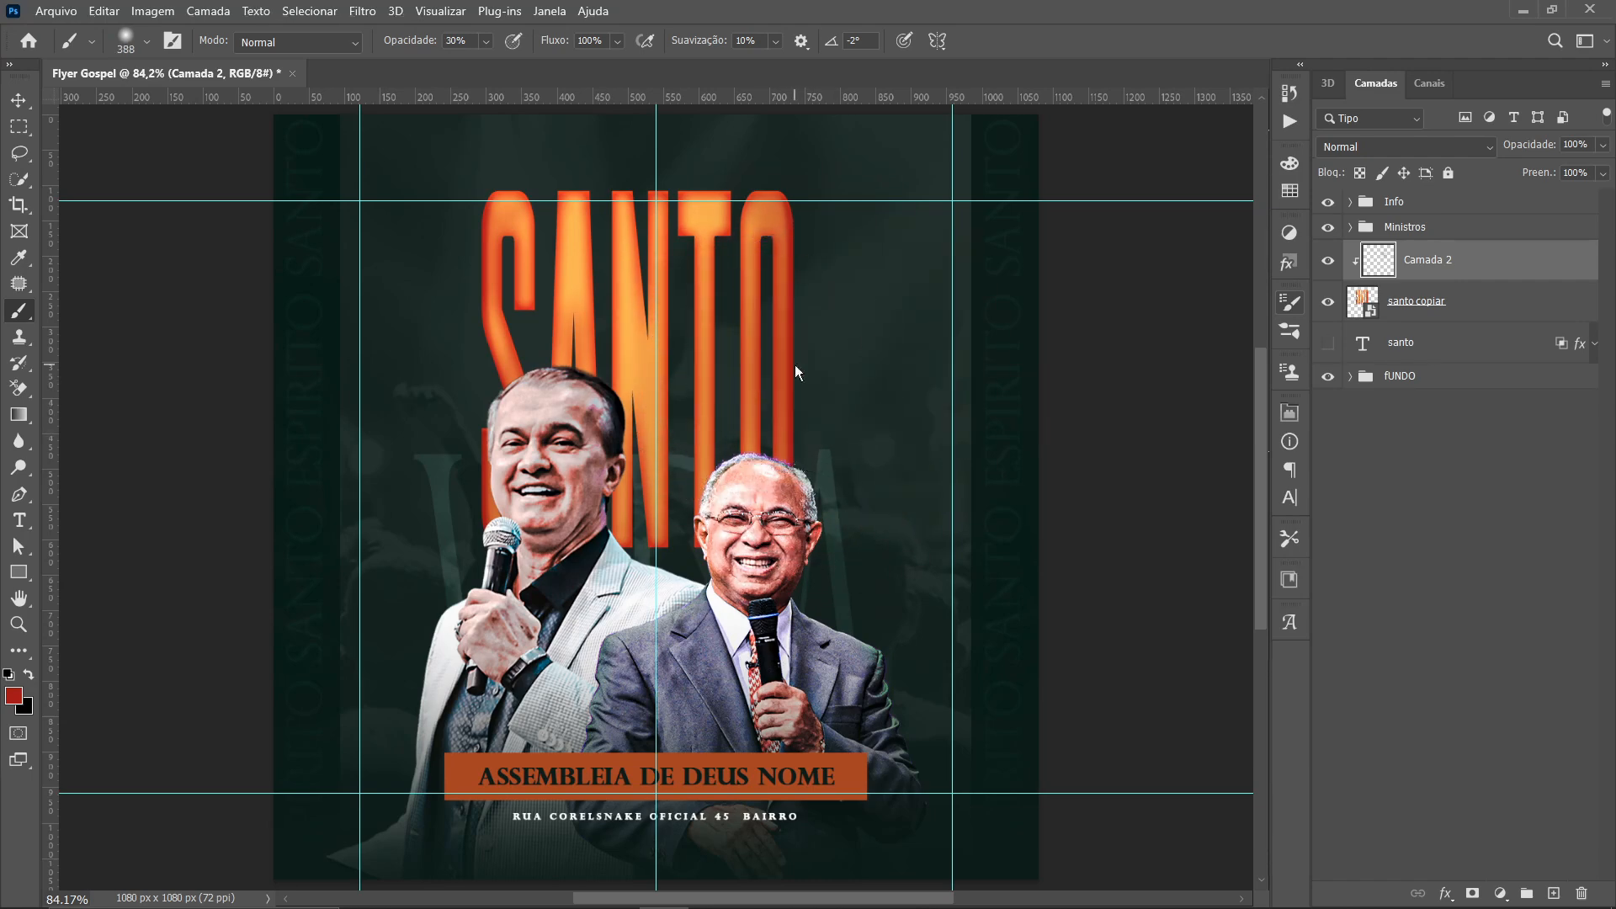
{"action": "left_click", "coordinate": [766, 379]}
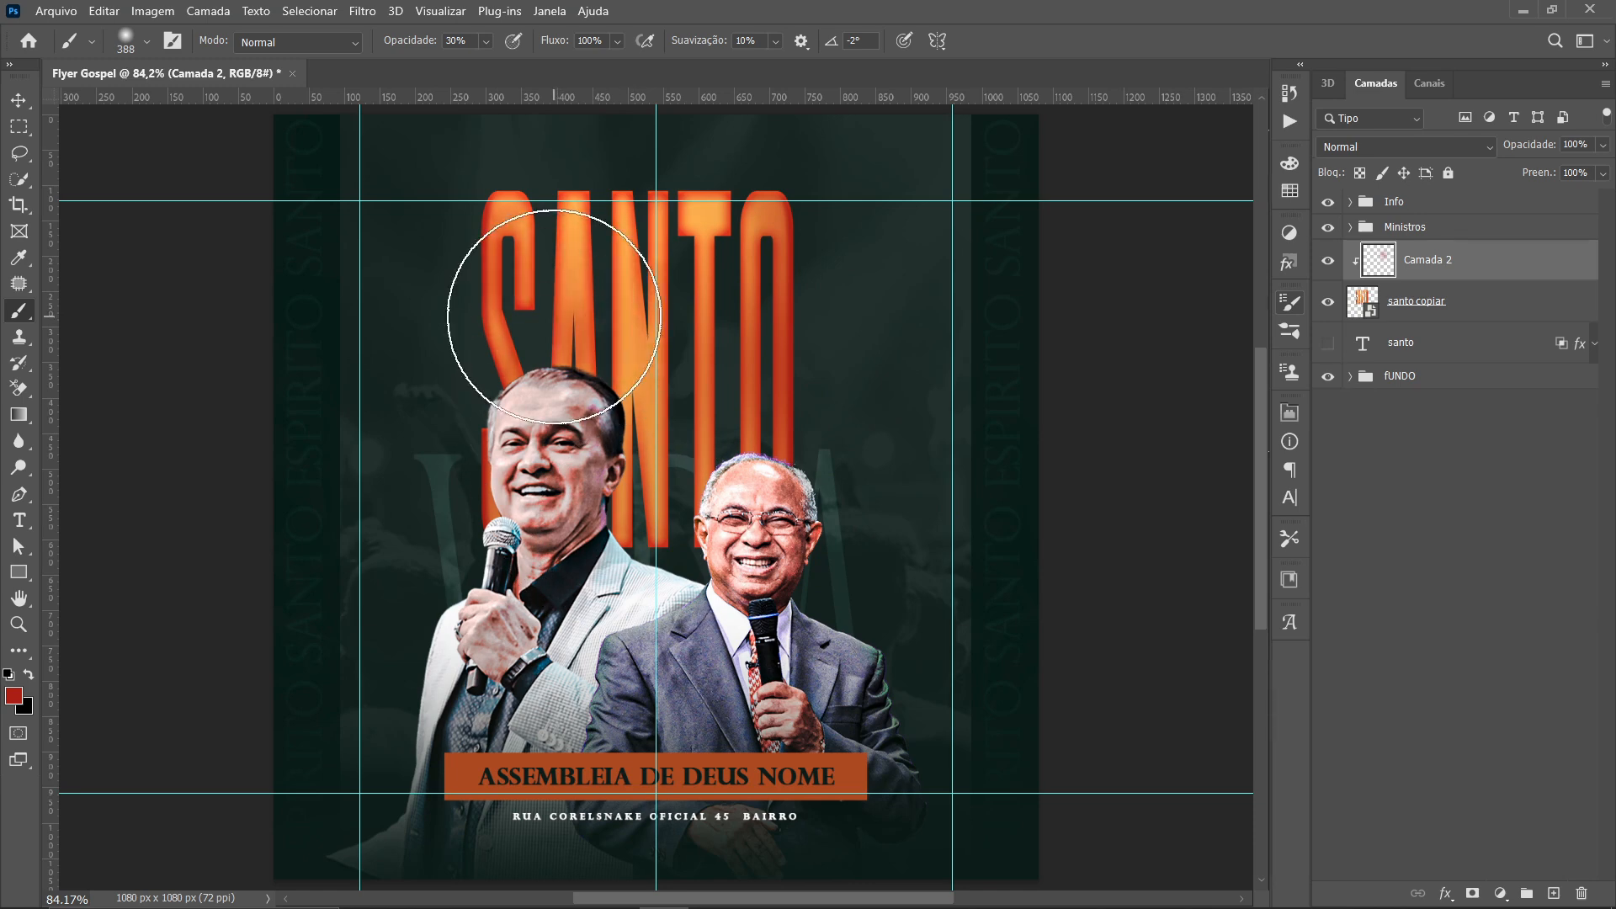
{"action": "right_click", "coordinate": [486, 270], "text": "alt"}
{"action": "left_click", "coordinate": [515, 274]}
{"action": "left_click", "coordinate": [515, 274]}
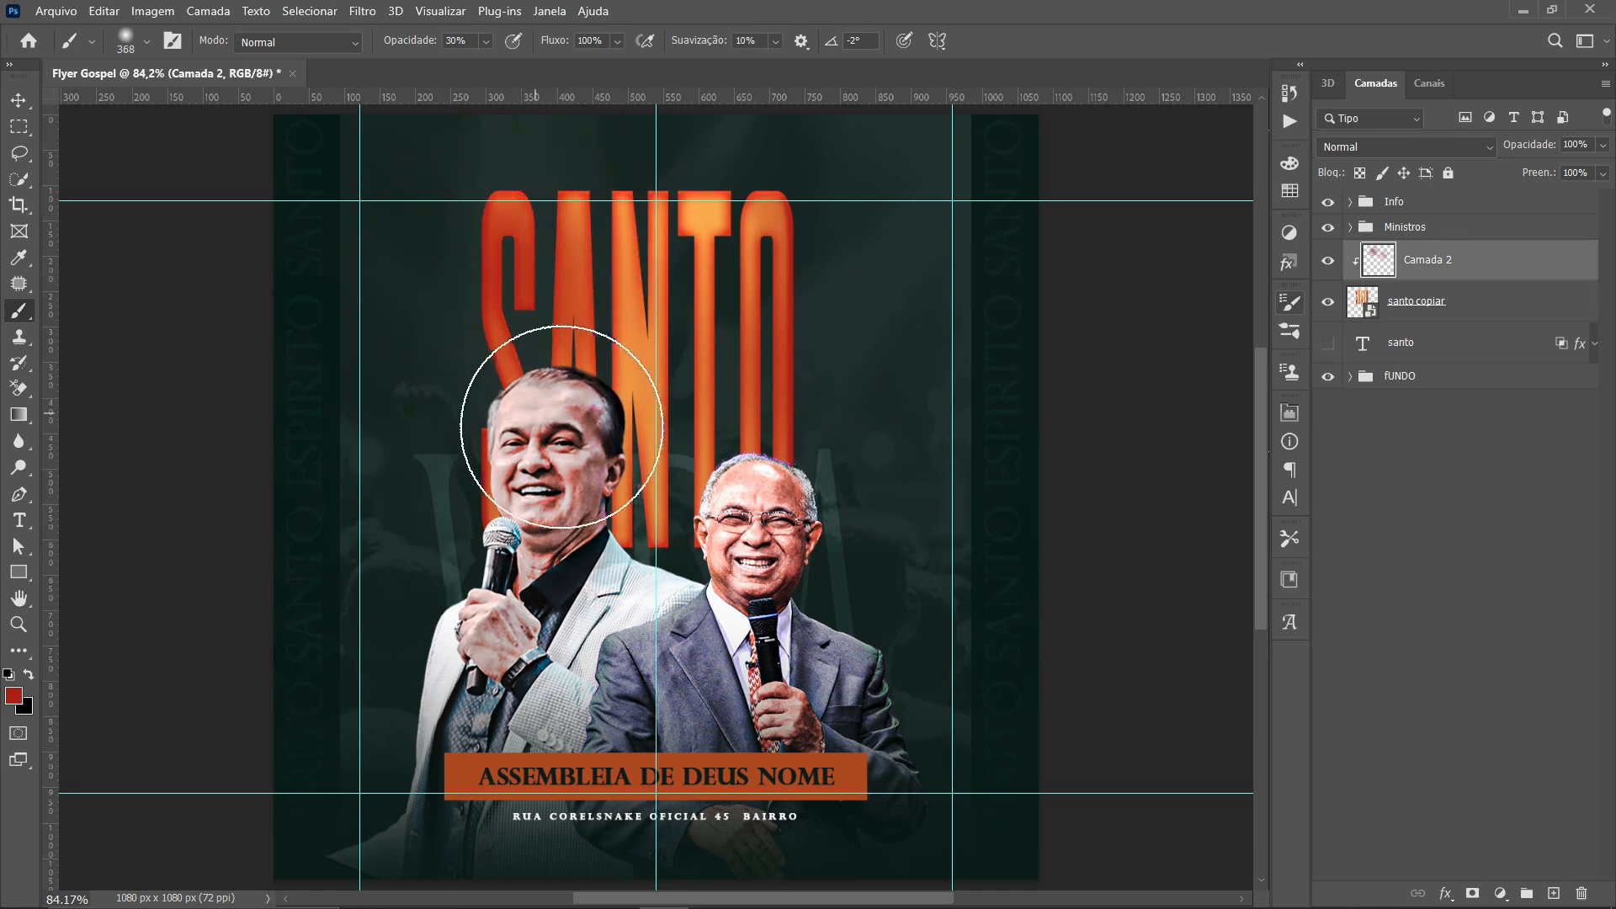
{"action": "left_click", "coordinate": [541, 379]}
{"action": "left_click", "coordinate": [602, 535]}
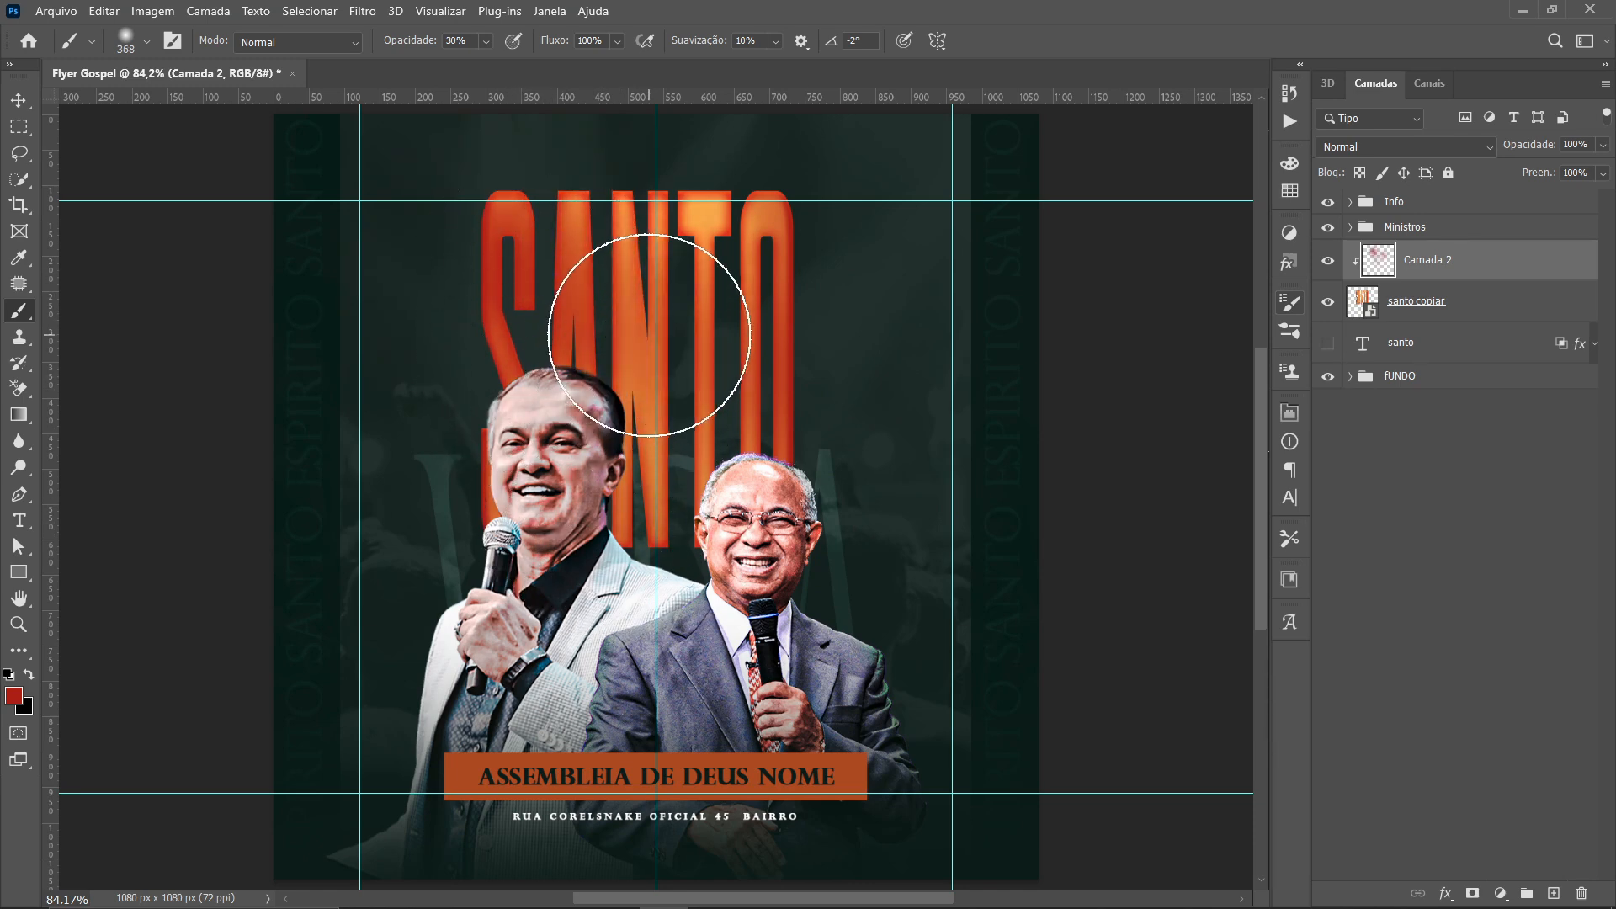
{"action": "left_click", "coordinate": [715, 193]}
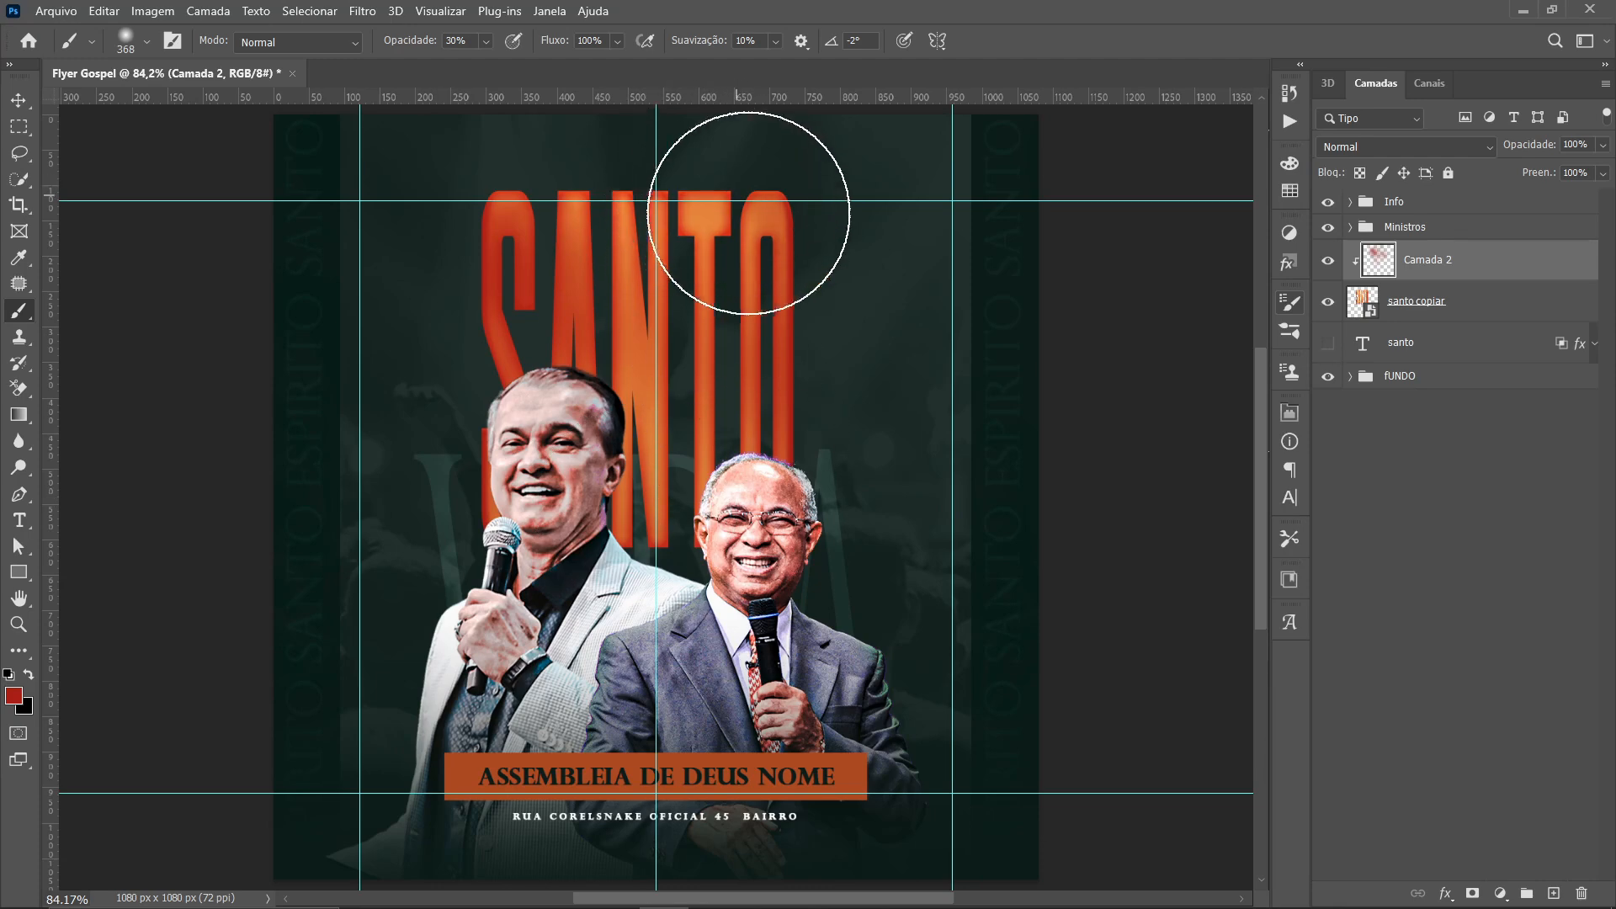
{"action": "right_click", "coordinate": [736, 222], "text": "alt"}
{"action": "left_click", "coordinate": [731, 223]}
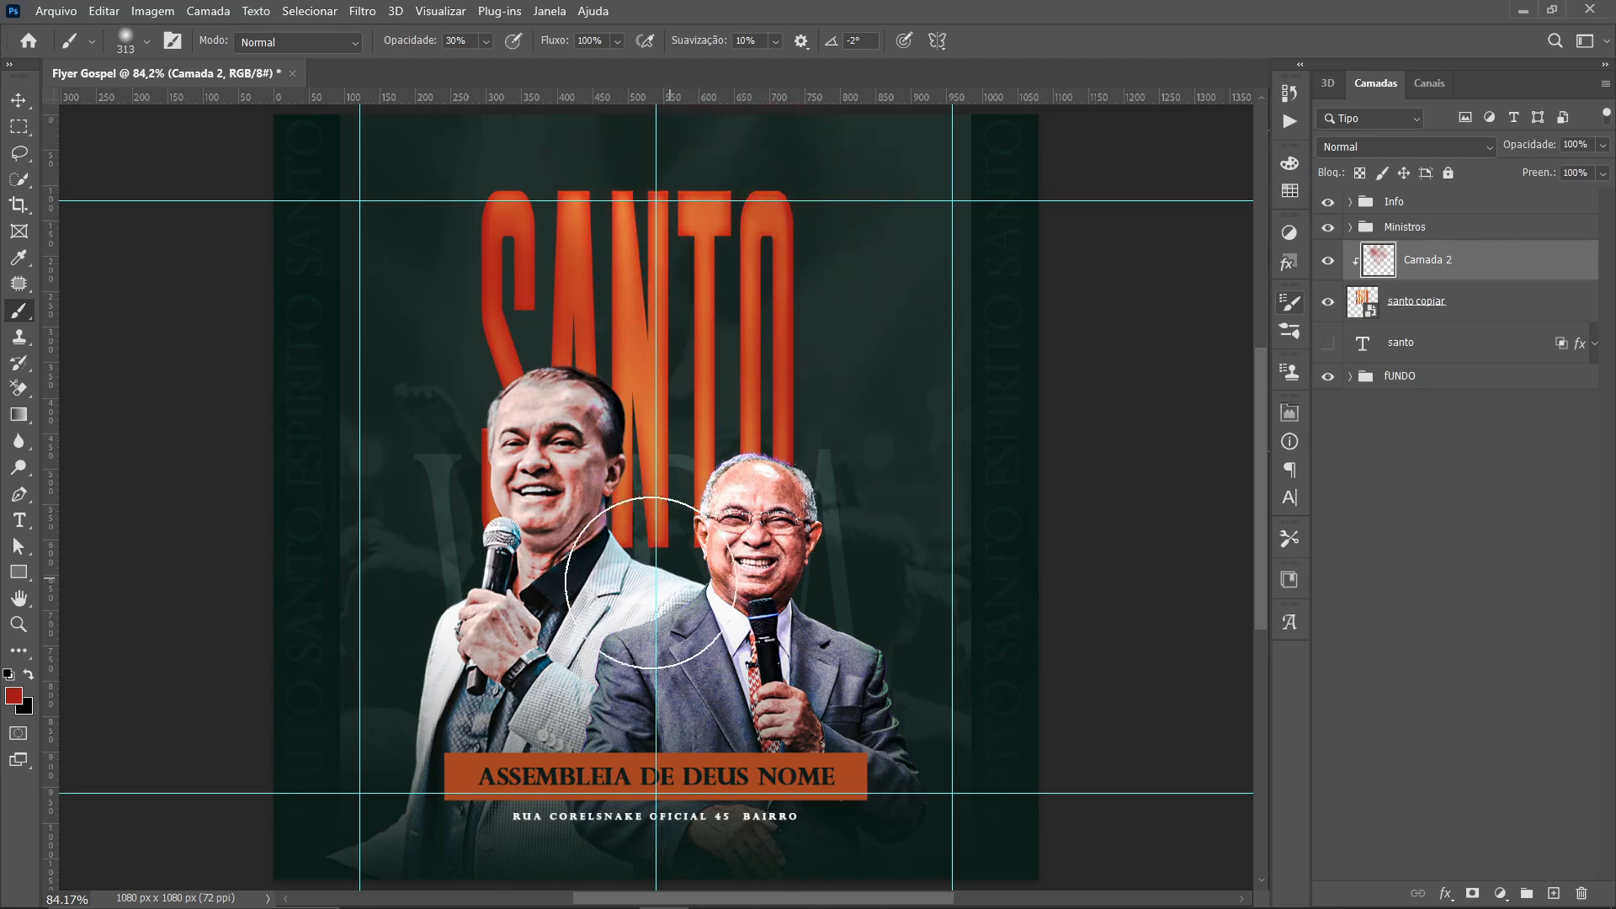
{"action": "scroll", "coordinate": [649, 524], "scroll_direction": "down", "scroll_amount": 2}
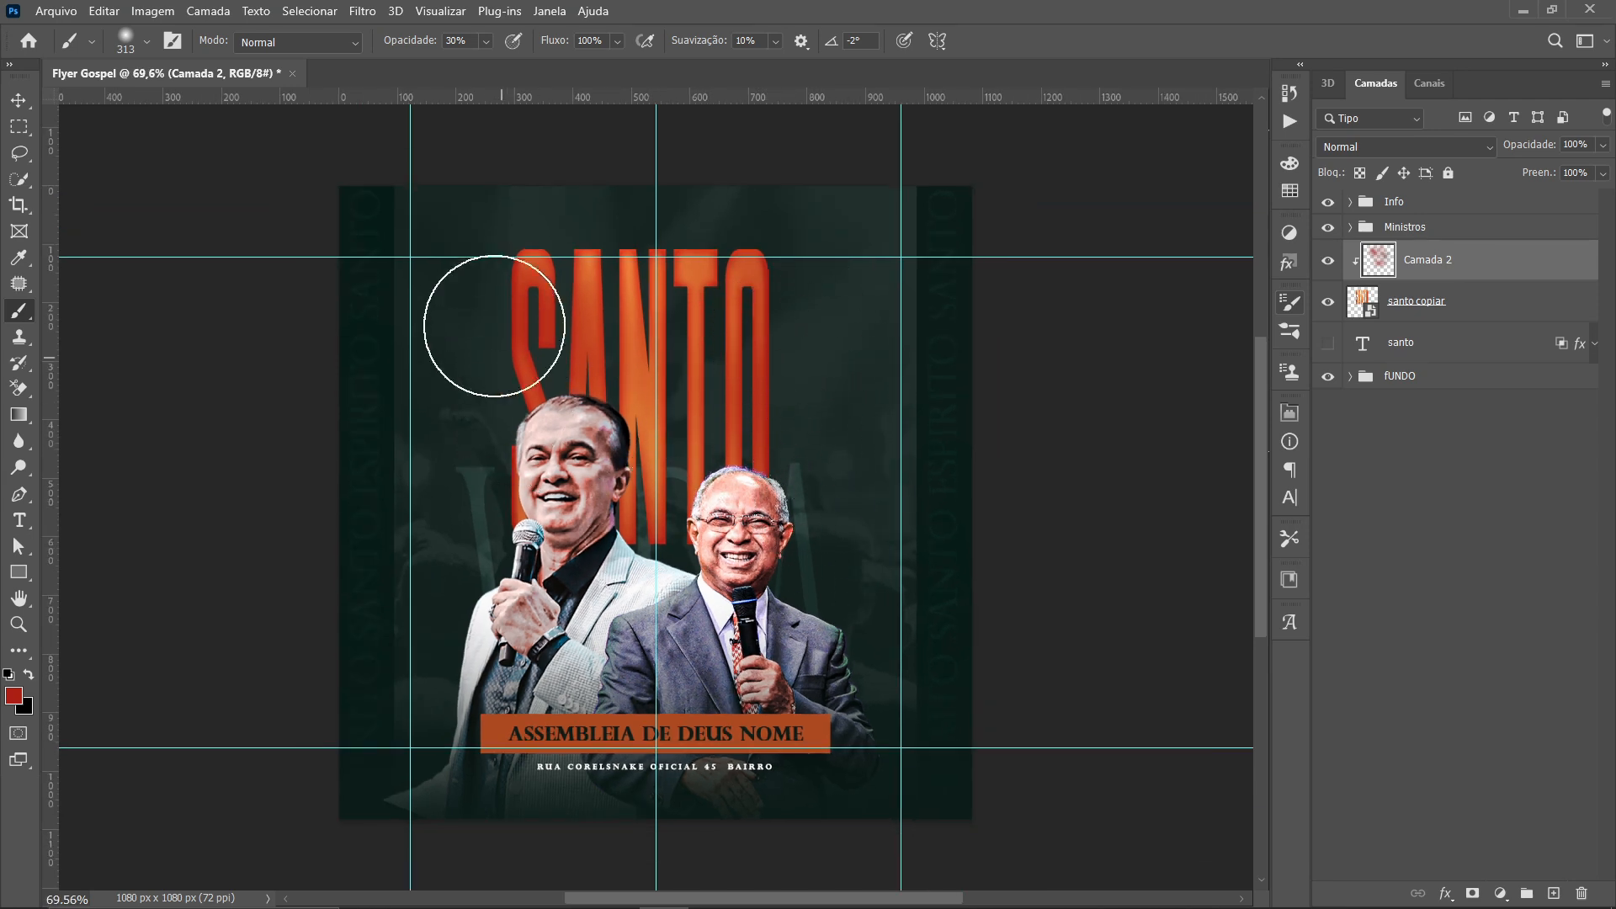
{"action": "scroll", "coordinate": [697, 527], "scroll_direction": "up", "scroll_amount": 1}
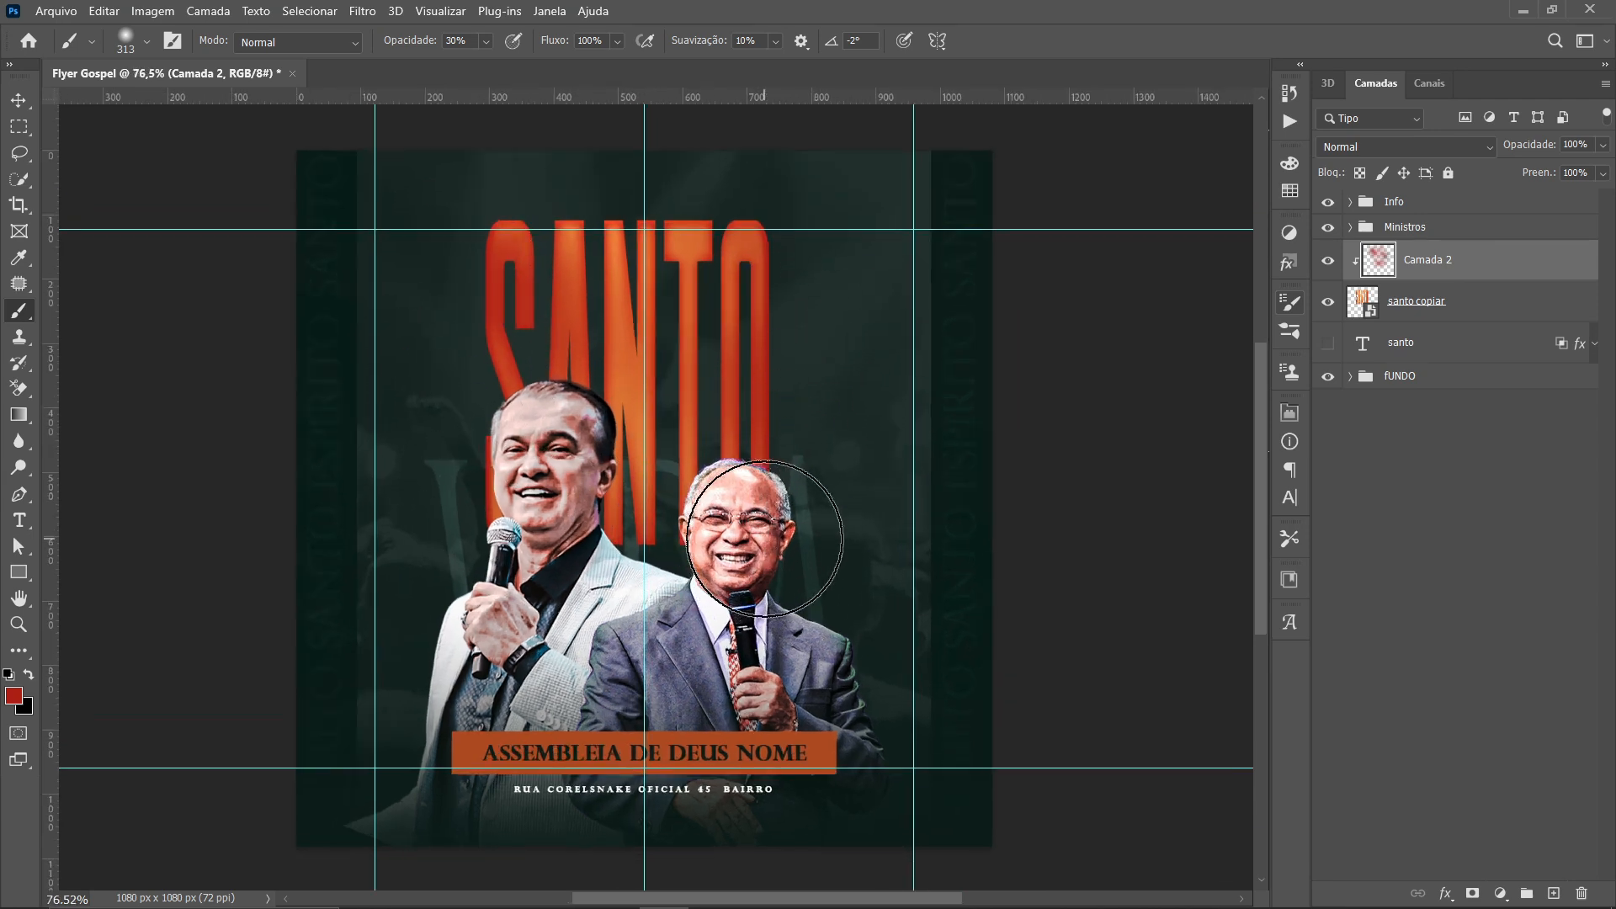
{"action": "left_click", "coordinate": [18, 100]}
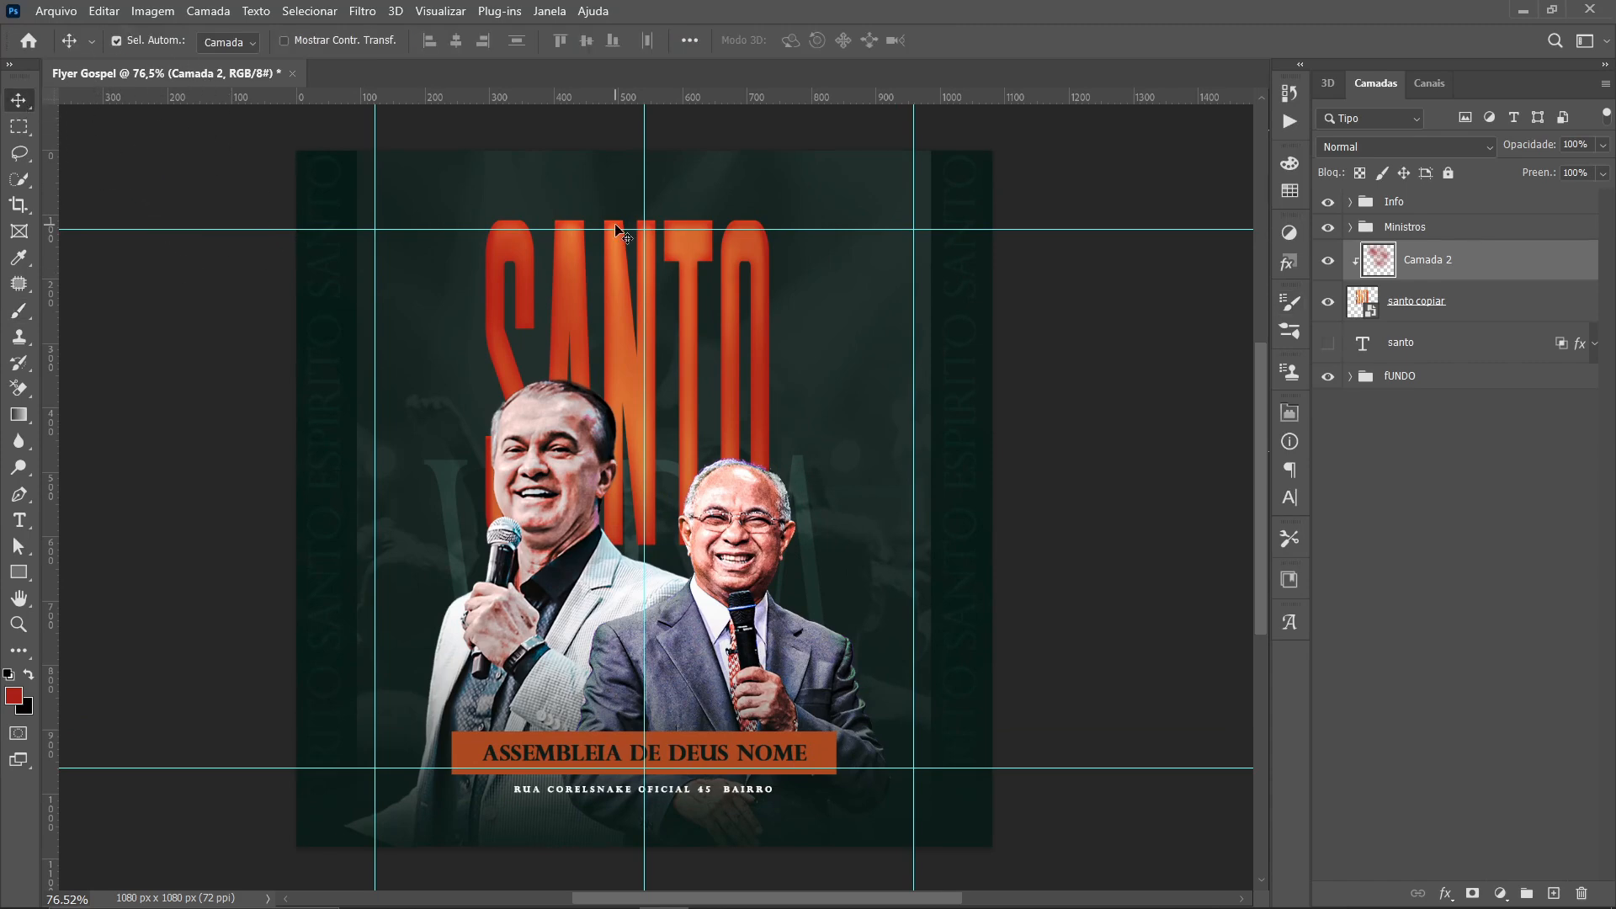
Add a Robinson Regular placeholder text line over the left part of the SANTO title and scale it to about 426 x 136 px
{"action": "scroll", "coordinate": [620, 231], "scroll_direction": "up", "scroll_amount": 1}
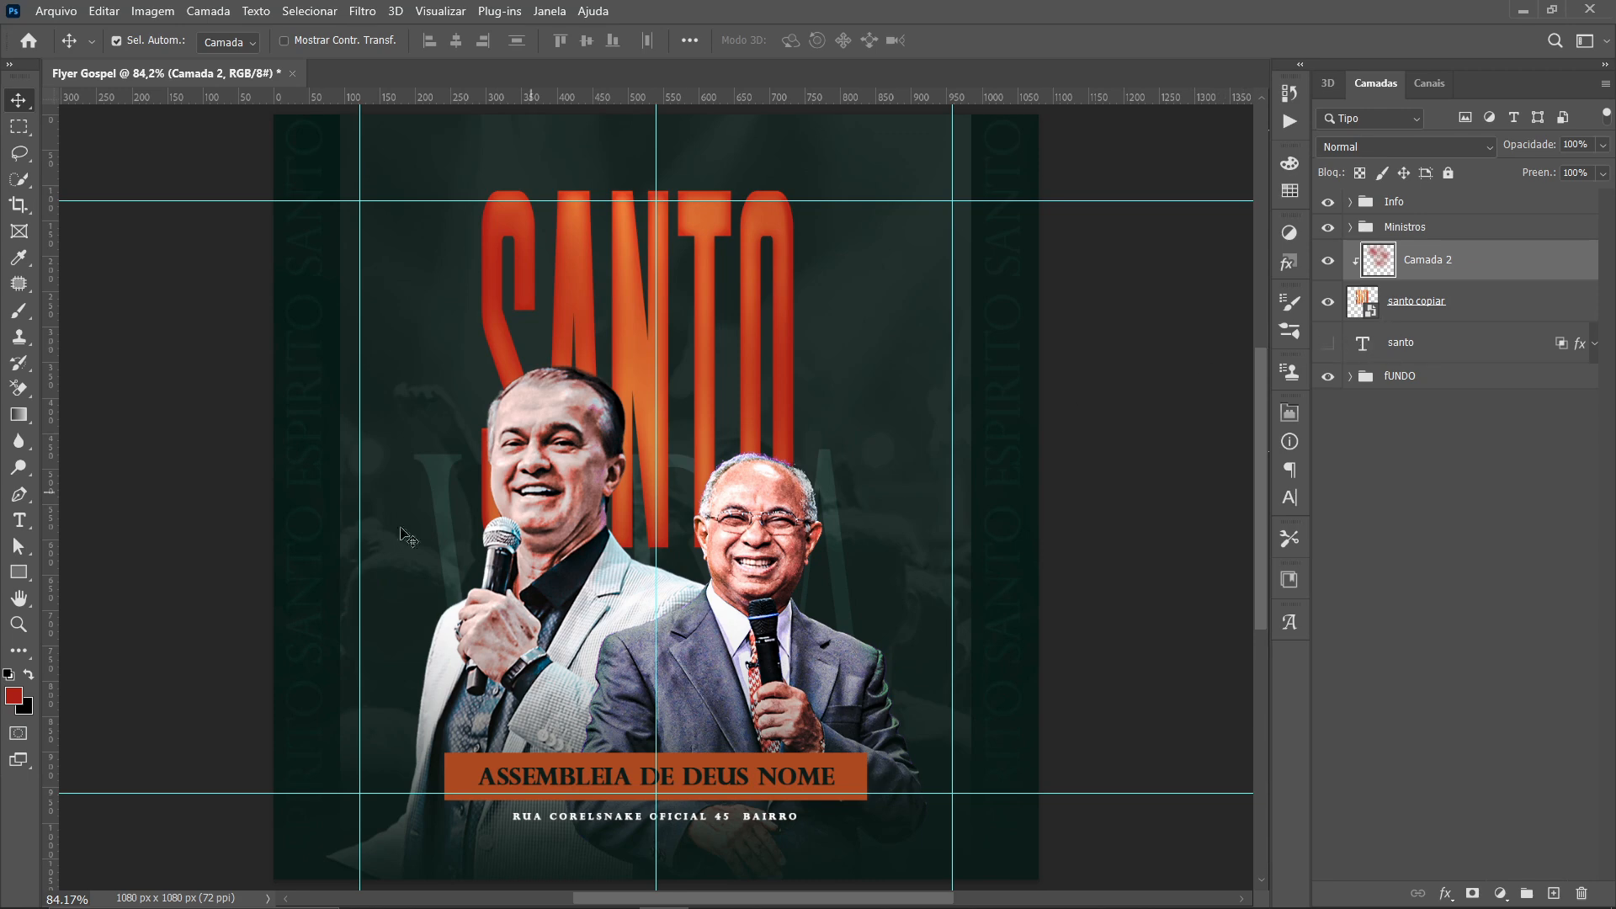
{"action": "left_click", "coordinate": [165, 510]}
{"action": "key", "text": "t"}
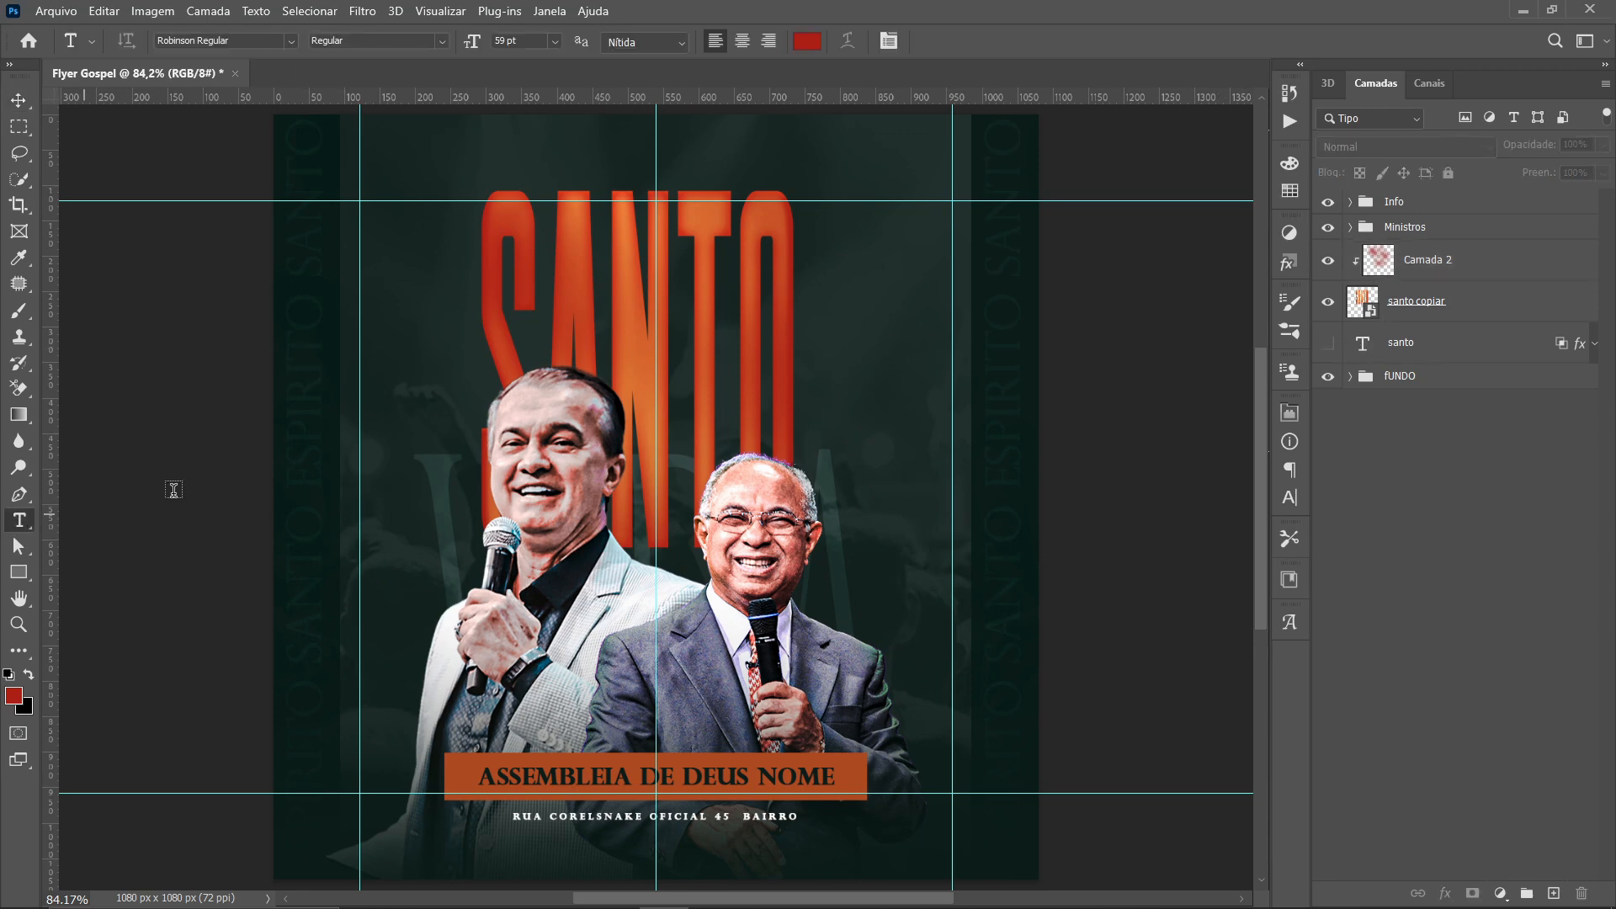
{"action": "left_click", "coordinate": [388, 335]}
{"action": "left_click", "coordinate": [20, 125]}
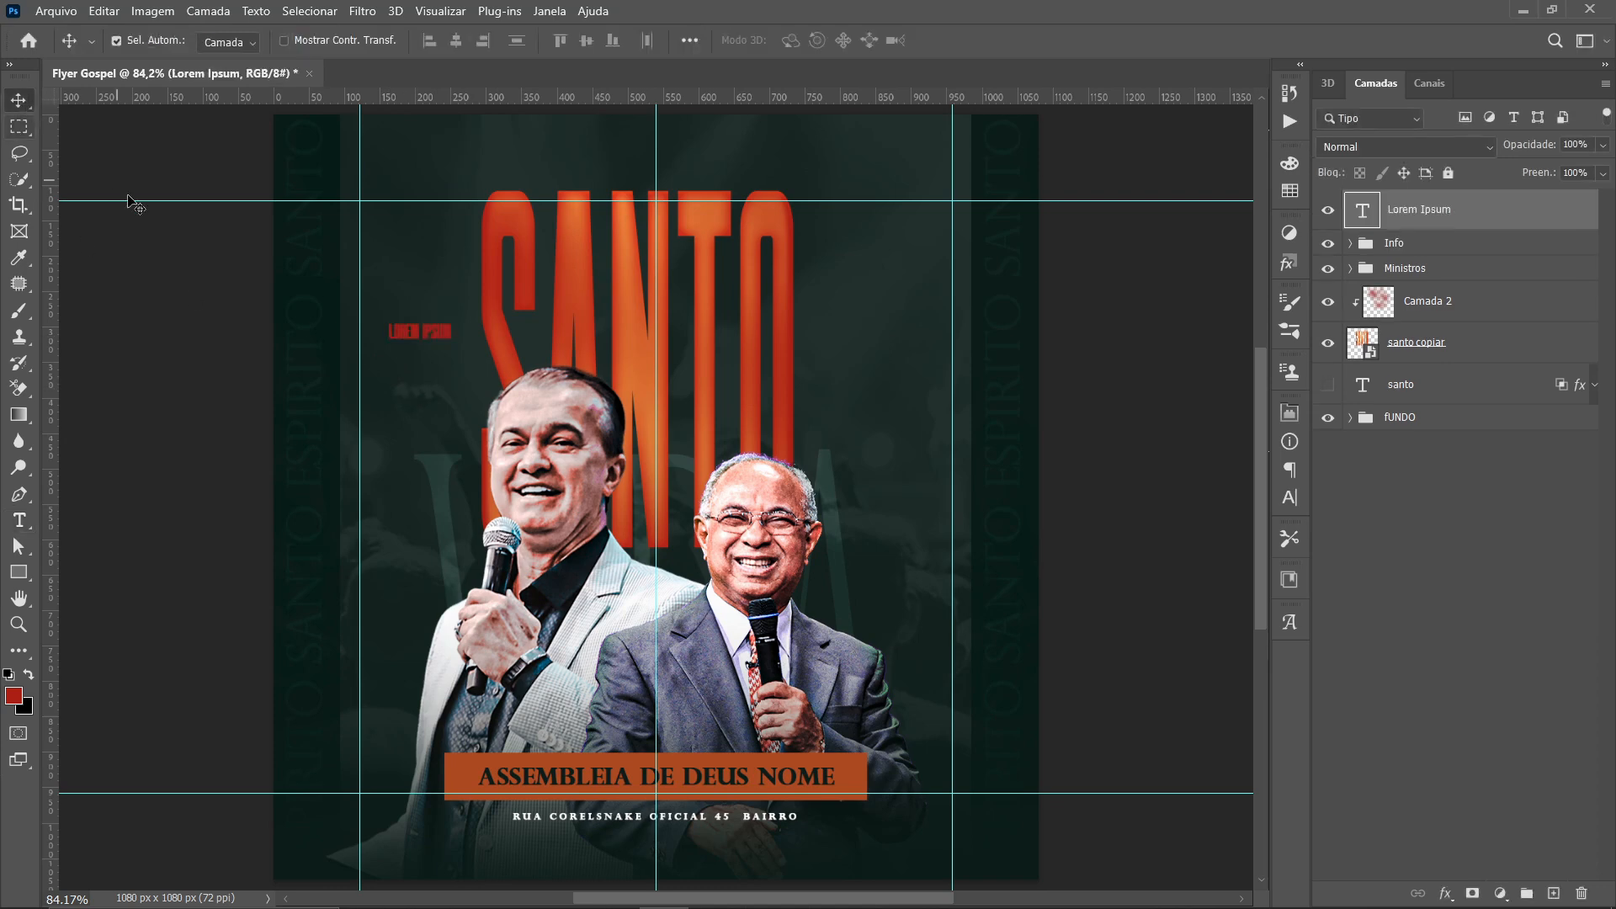
{"action": "key", "text": "ctrl+t"}
{"action": "left_click_drag", "start_coordinate": [452, 340], "coordinate": [691, 408]}
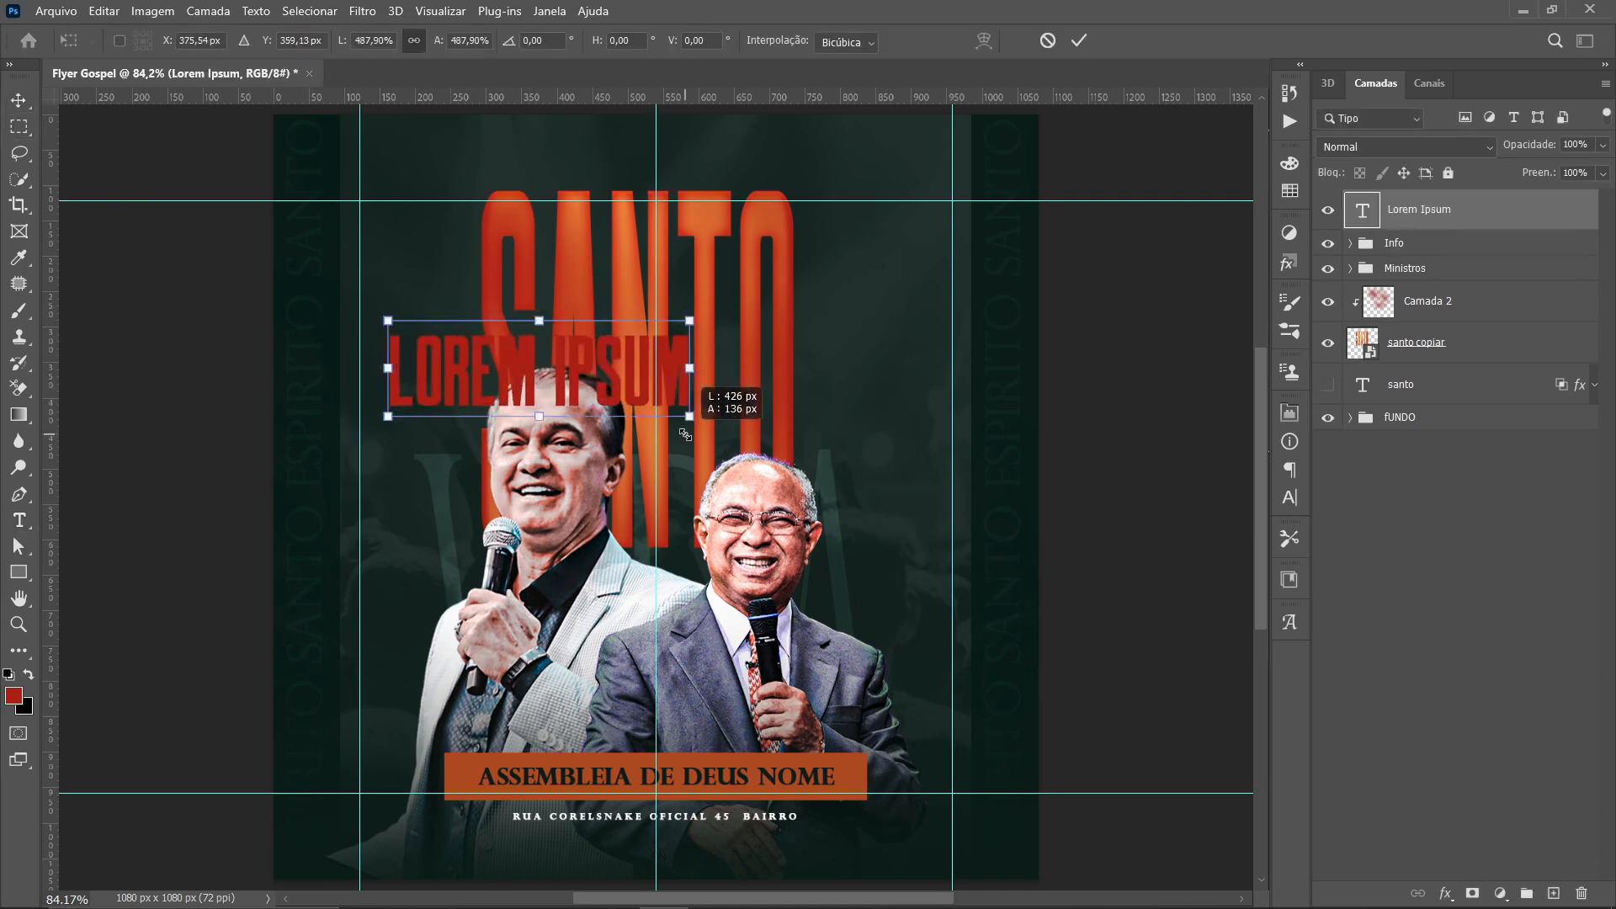
{"action": "key", "text": "Return"}
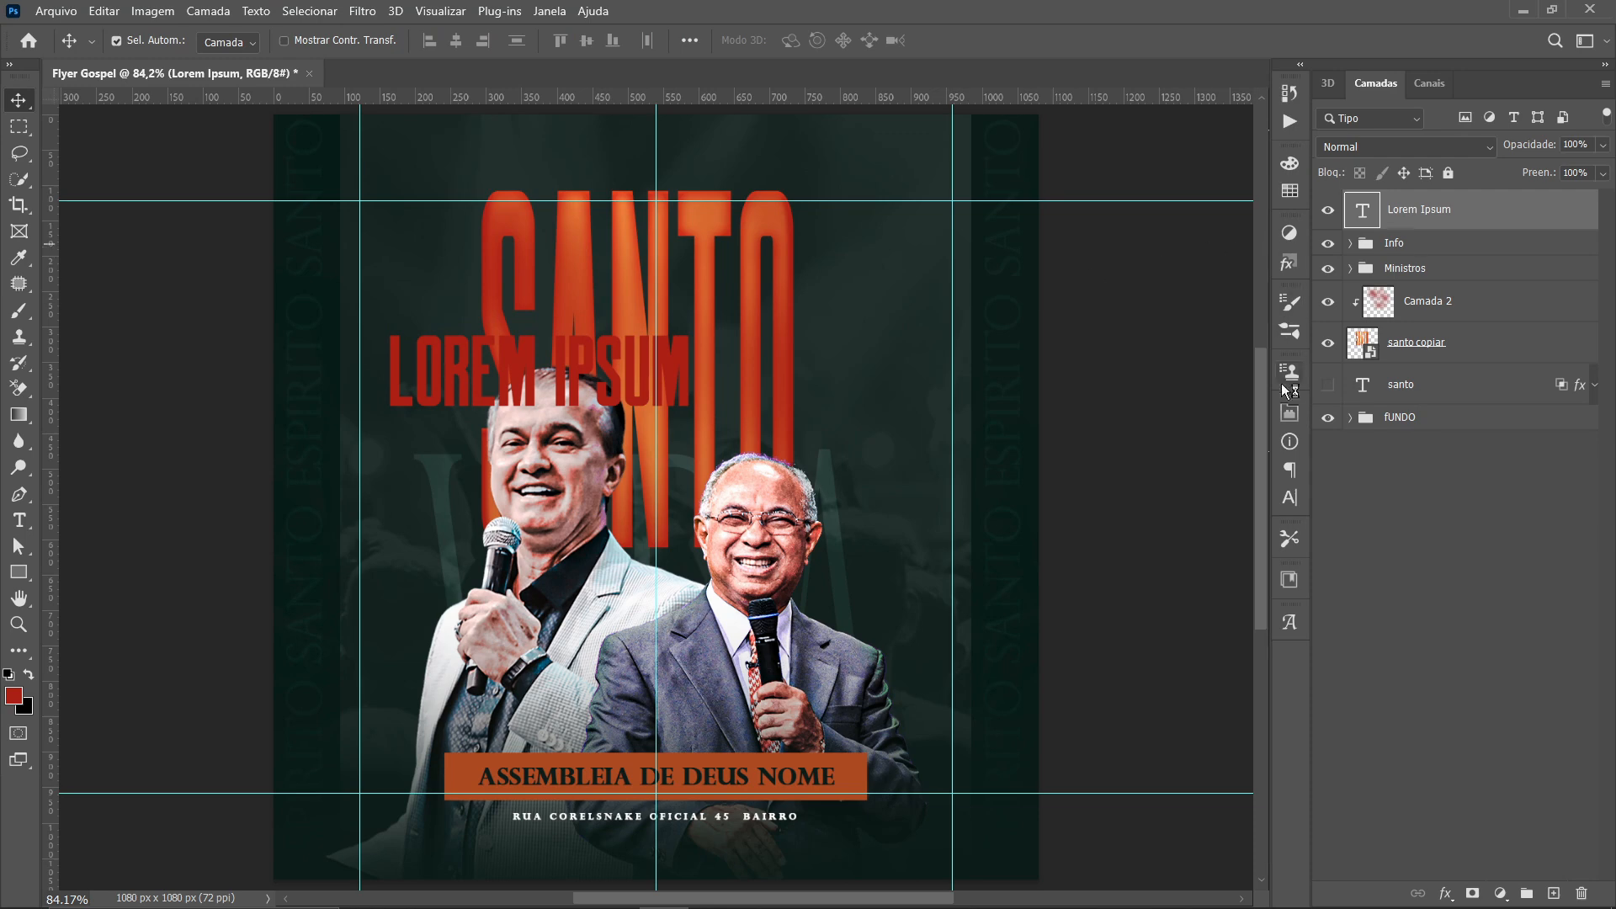
Set the placeholder text colour to white (ffffff)
{"action": "left_click", "coordinate": [1290, 498]}
{"action": "left_click", "coordinate": [1237, 528]}
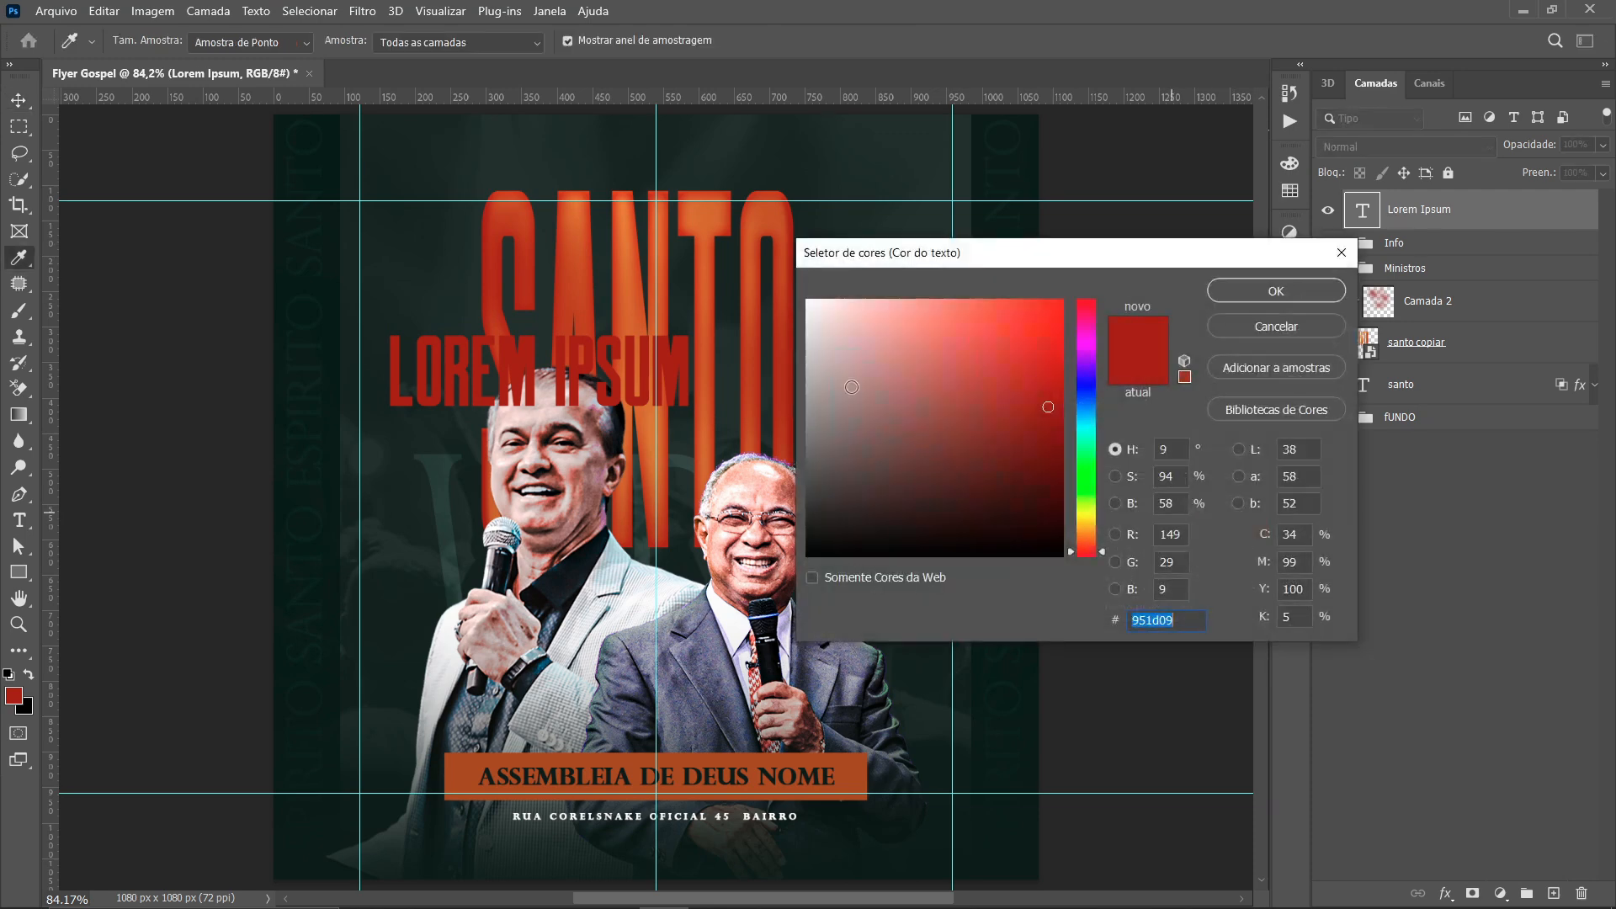
{"action": "type", "text": "ffffff"}
{"action": "left_click", "coordinate": [1275, 290]}
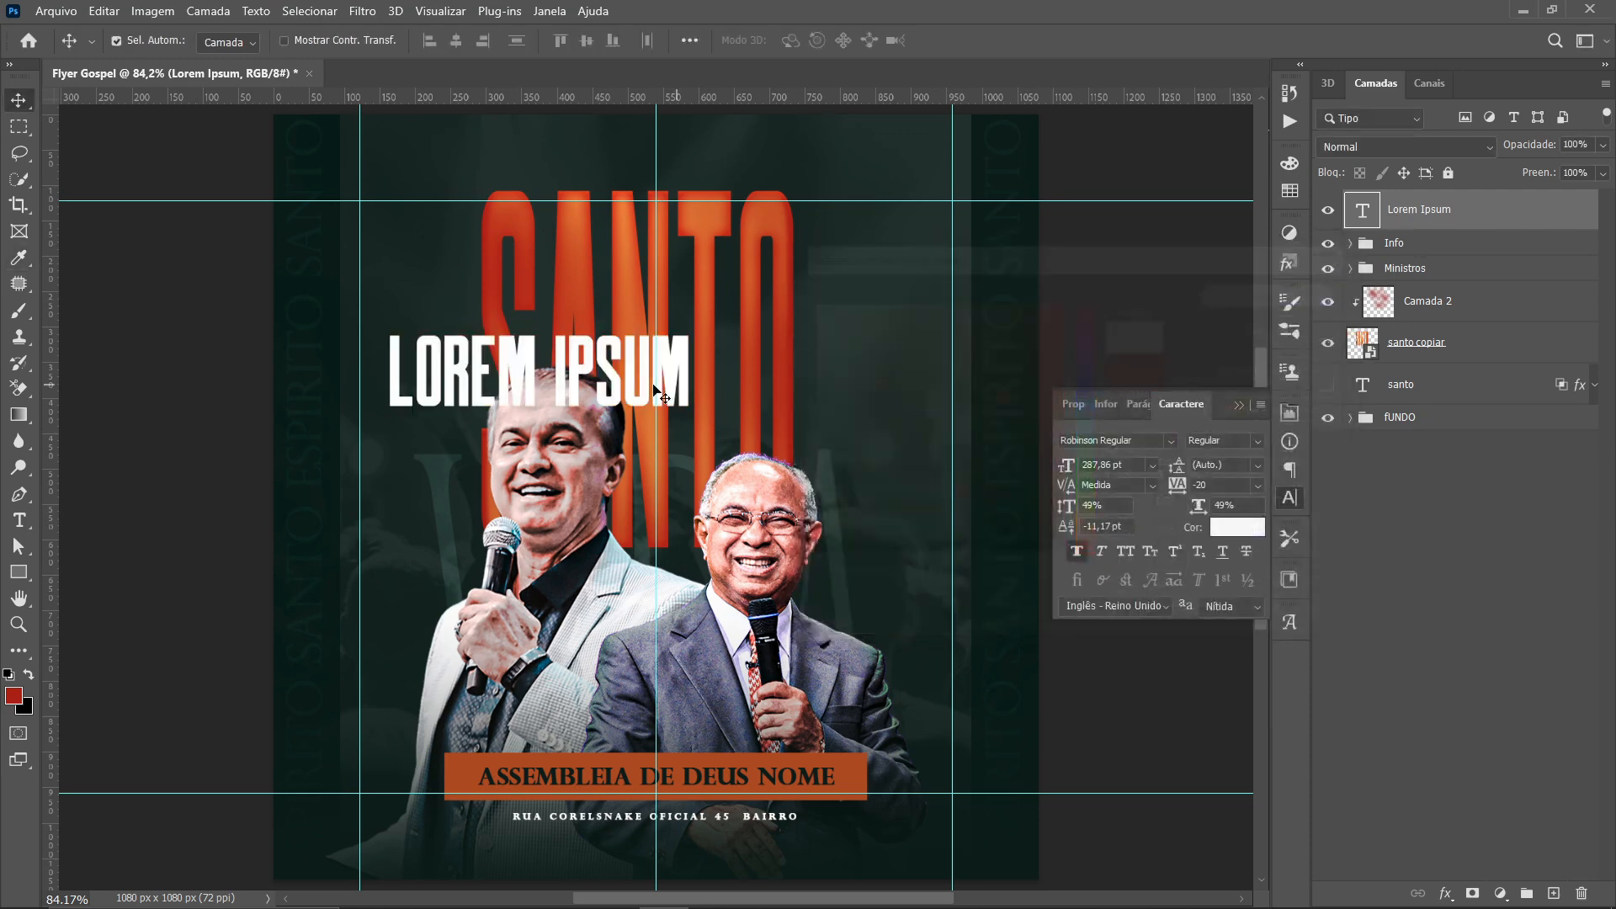
Replace the white placeholder text with ESPIRITO
{"action": "double_click", "coordinate": [439, 366]}
{"action": "type", "text": "E"}
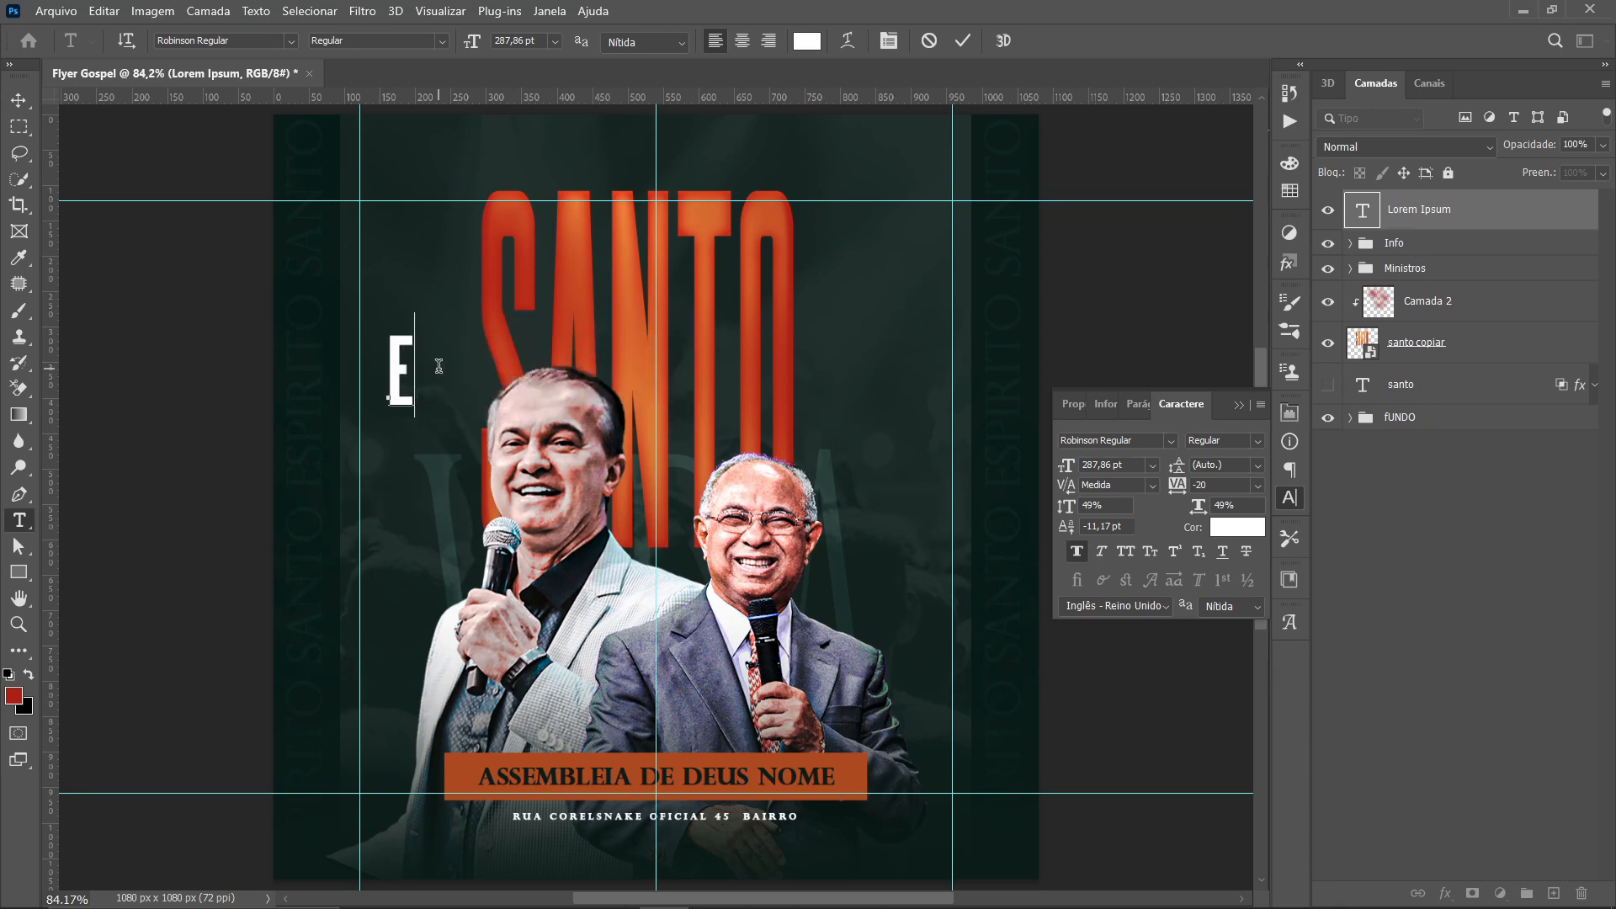
{"action": "type", "text": "SPIRITO"}
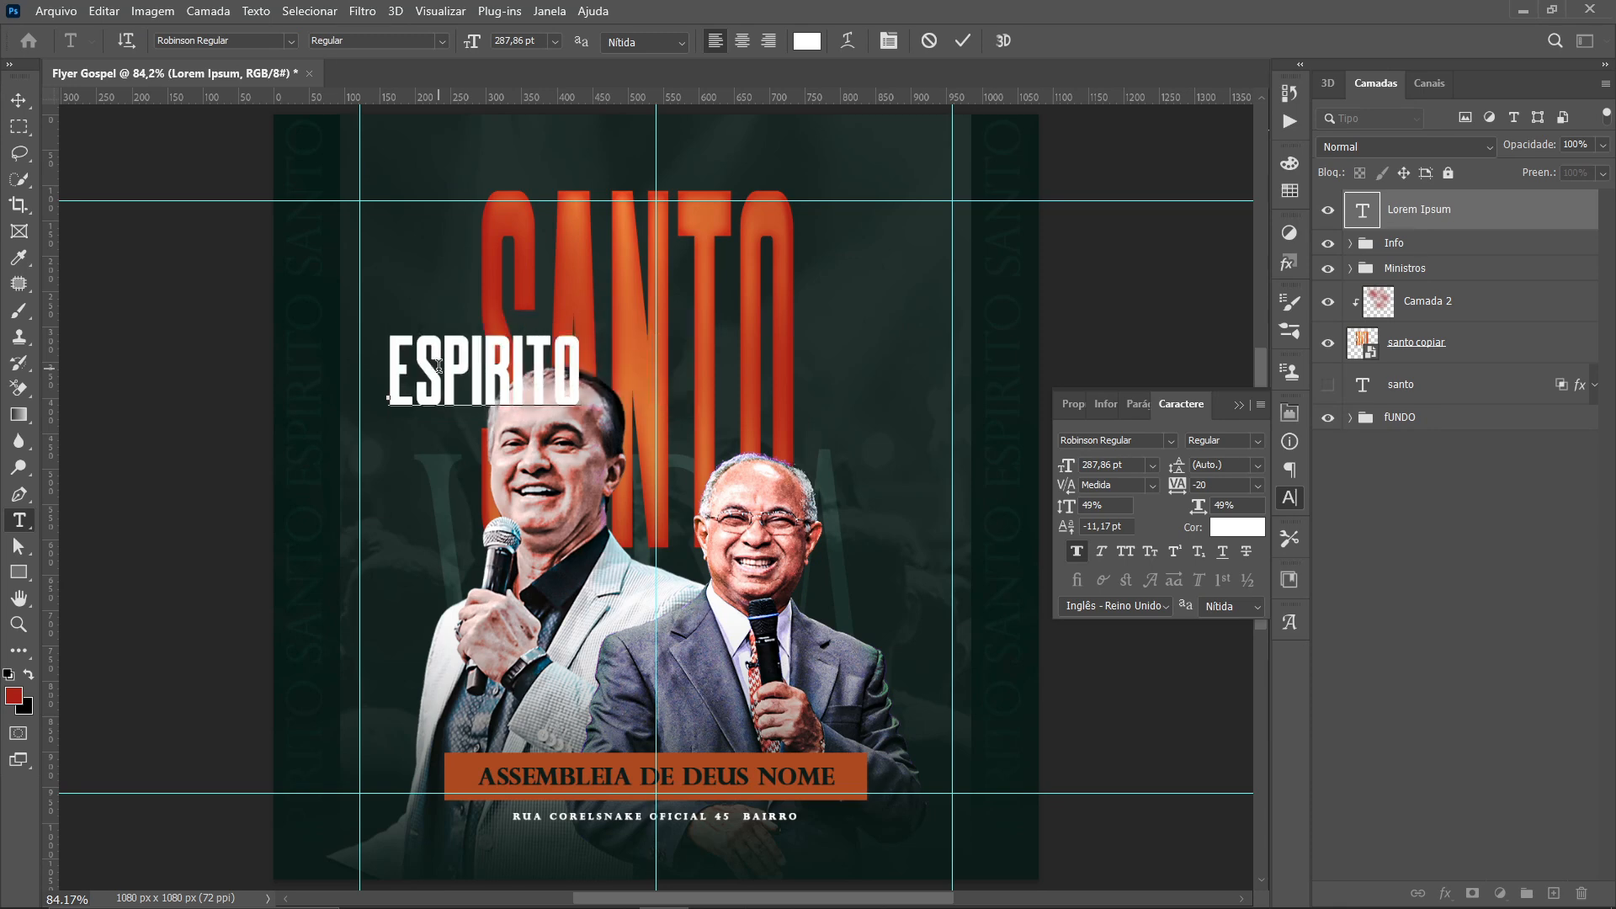
Commit the Espirito text and set its font to Intro Script Heavy
{"action": "left_click", "coordinate": [16, 101]}
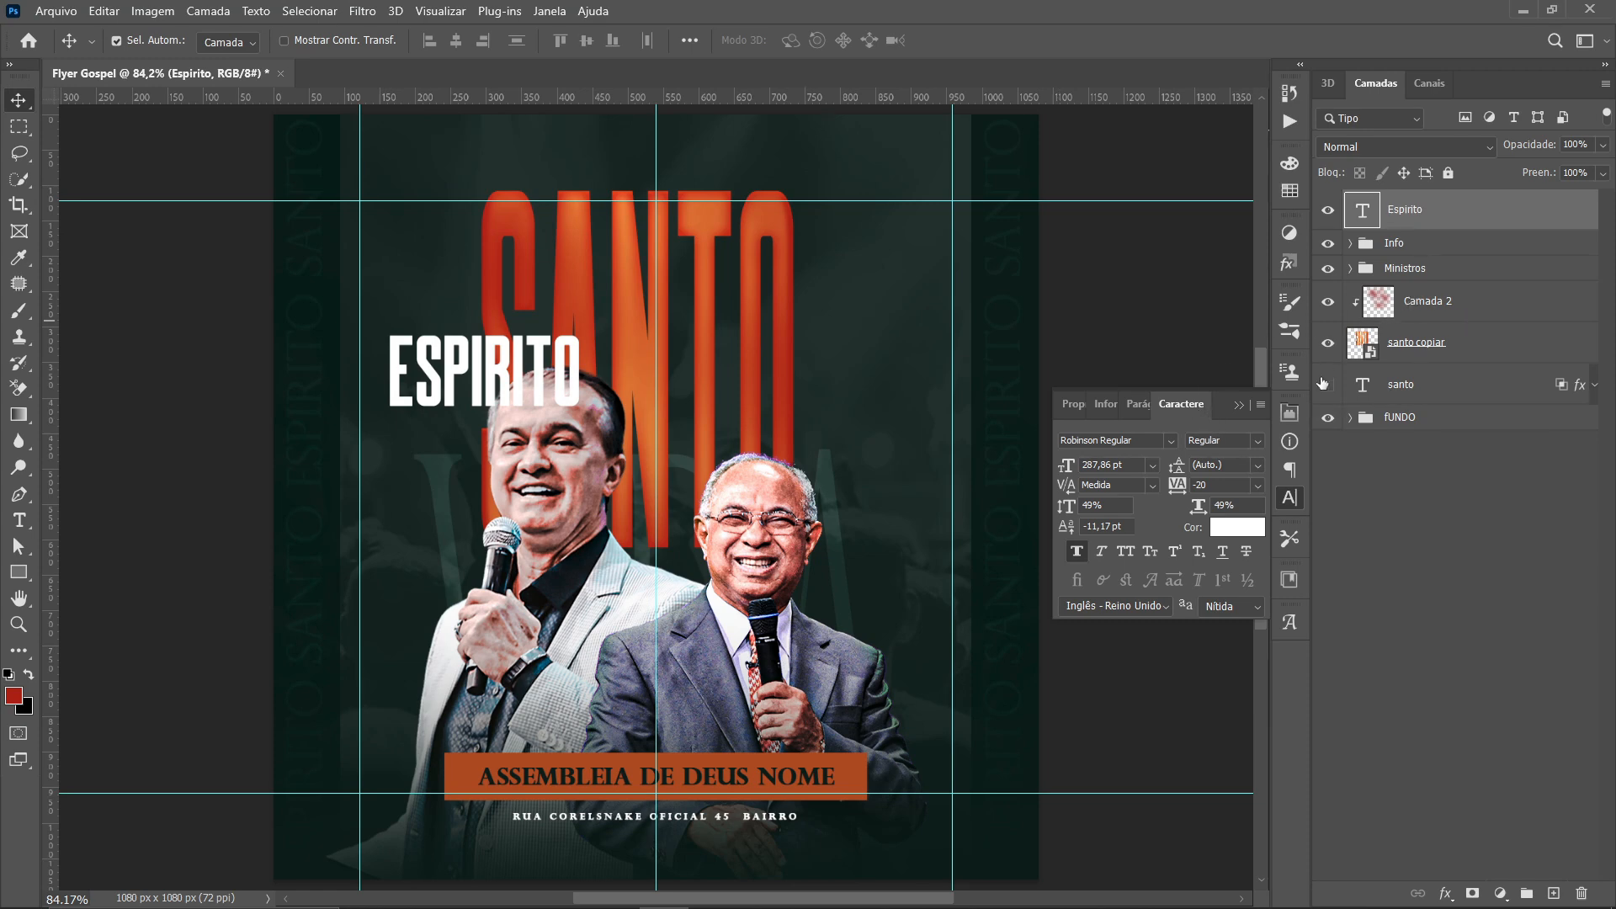
{"action": "left_click", "coordinate": [1120, 442]}
{"action": "left_click_drag", "start_coordinate": [1135, 439], "coordinate": [989, 438]}
{"action": "type", "text": "intro"}
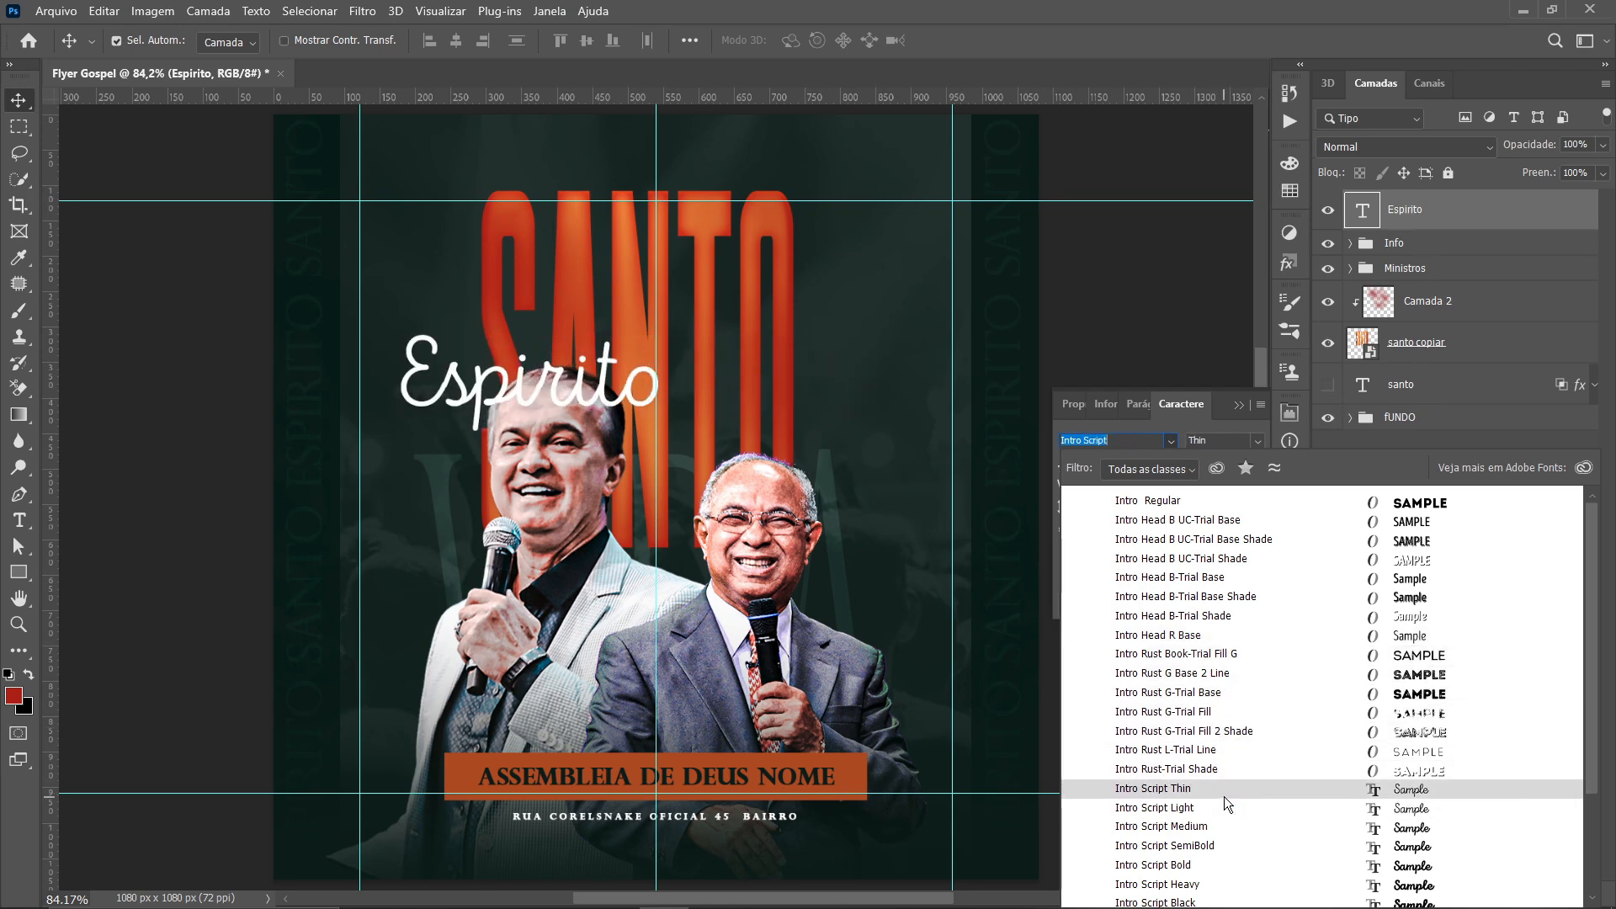
{"action": "scroll", "coordinate": [1229, 770], "scroll_direction": "down", "scroll_amount": 4}
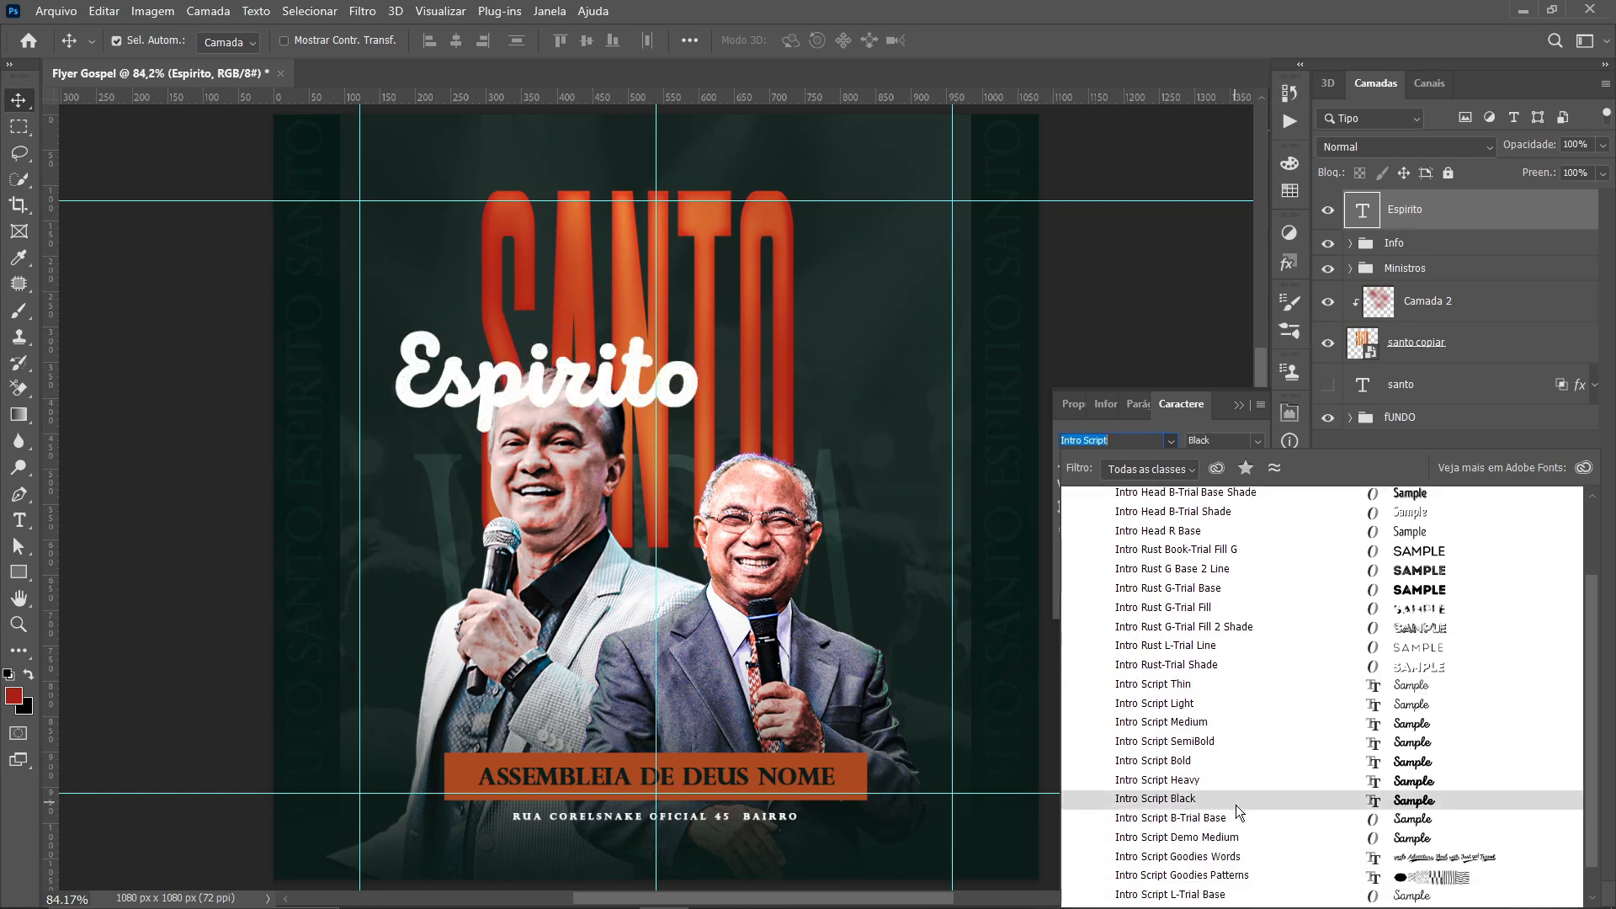
{"action": "scroll", "coordinate": [1235, 813], "scroll_direction": "up", "scroll_amount": 4}
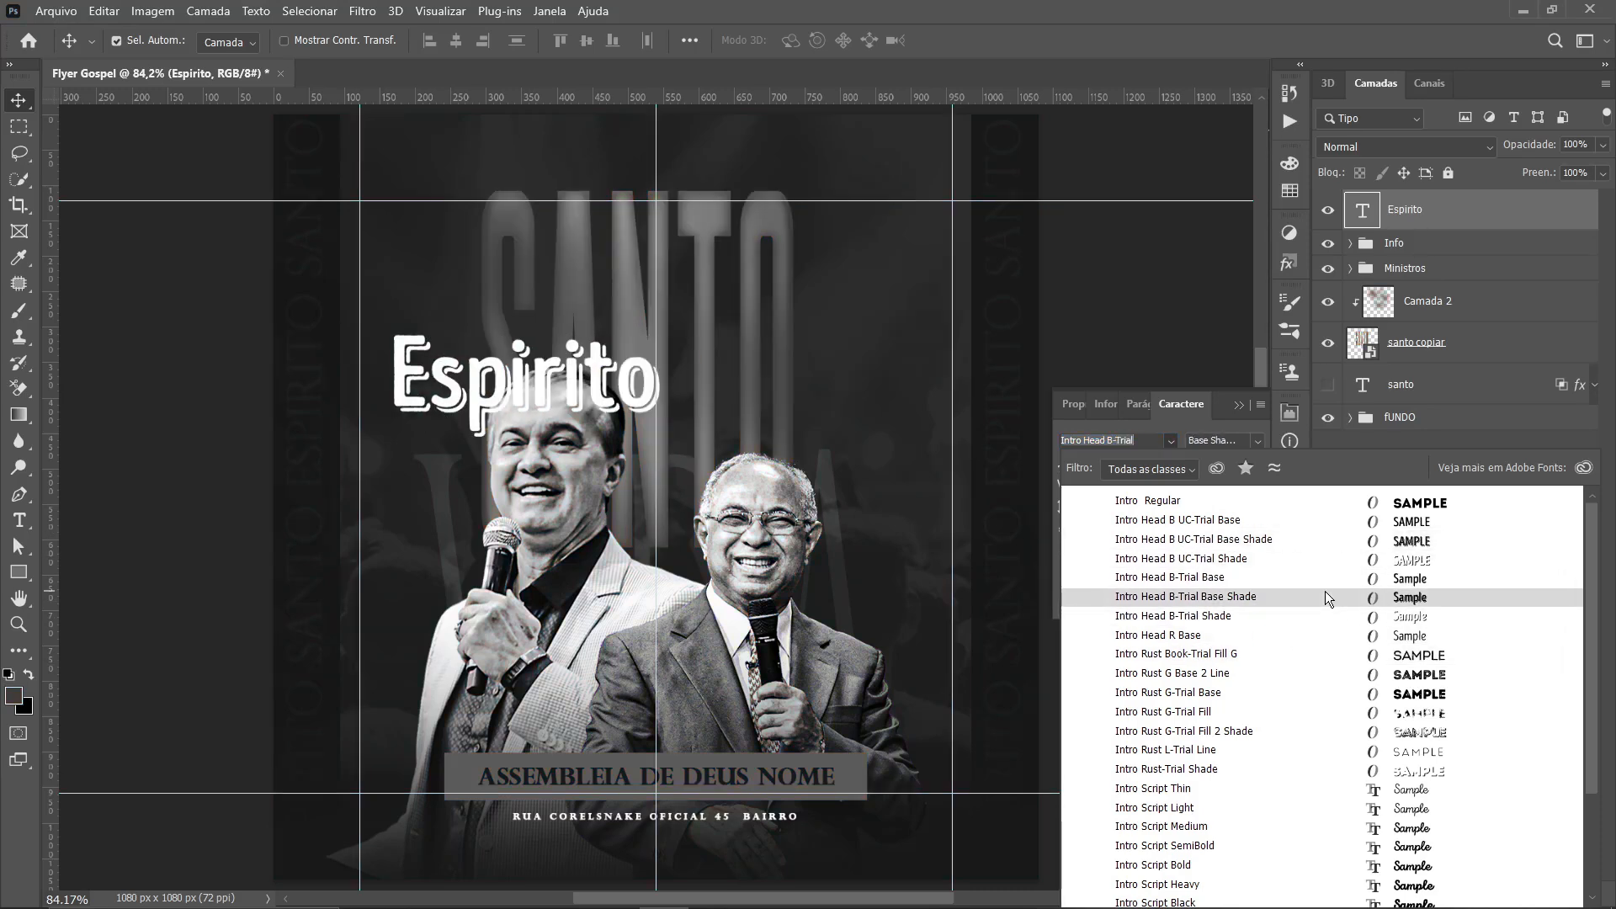
{"action": "scroll", "coordinate": [1263, 596], "scroll_direction": "down", "scroll_amount": 5}
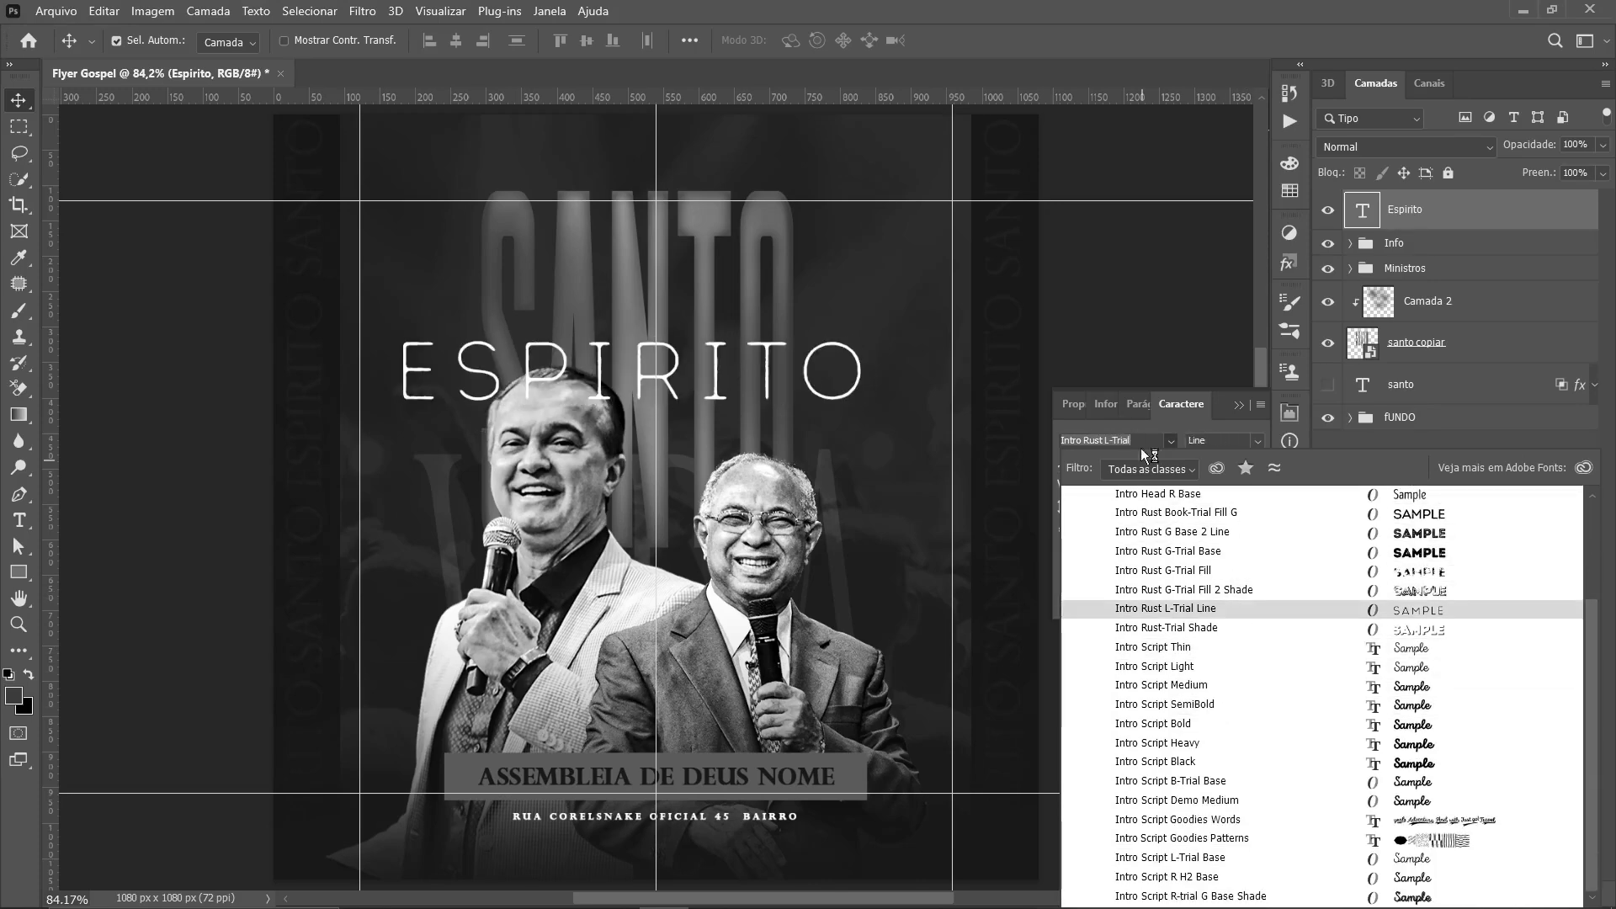
{"action": "left_click_drag", "start_coordinate": [1141, 446], "coordinate": [1027, 445]}
{"action": "type", "text": "heavy"}
{"action": "left_click", "coordinate": [1217, 499]}
{"action": "left_click", "coordinate": [1256, 442]}
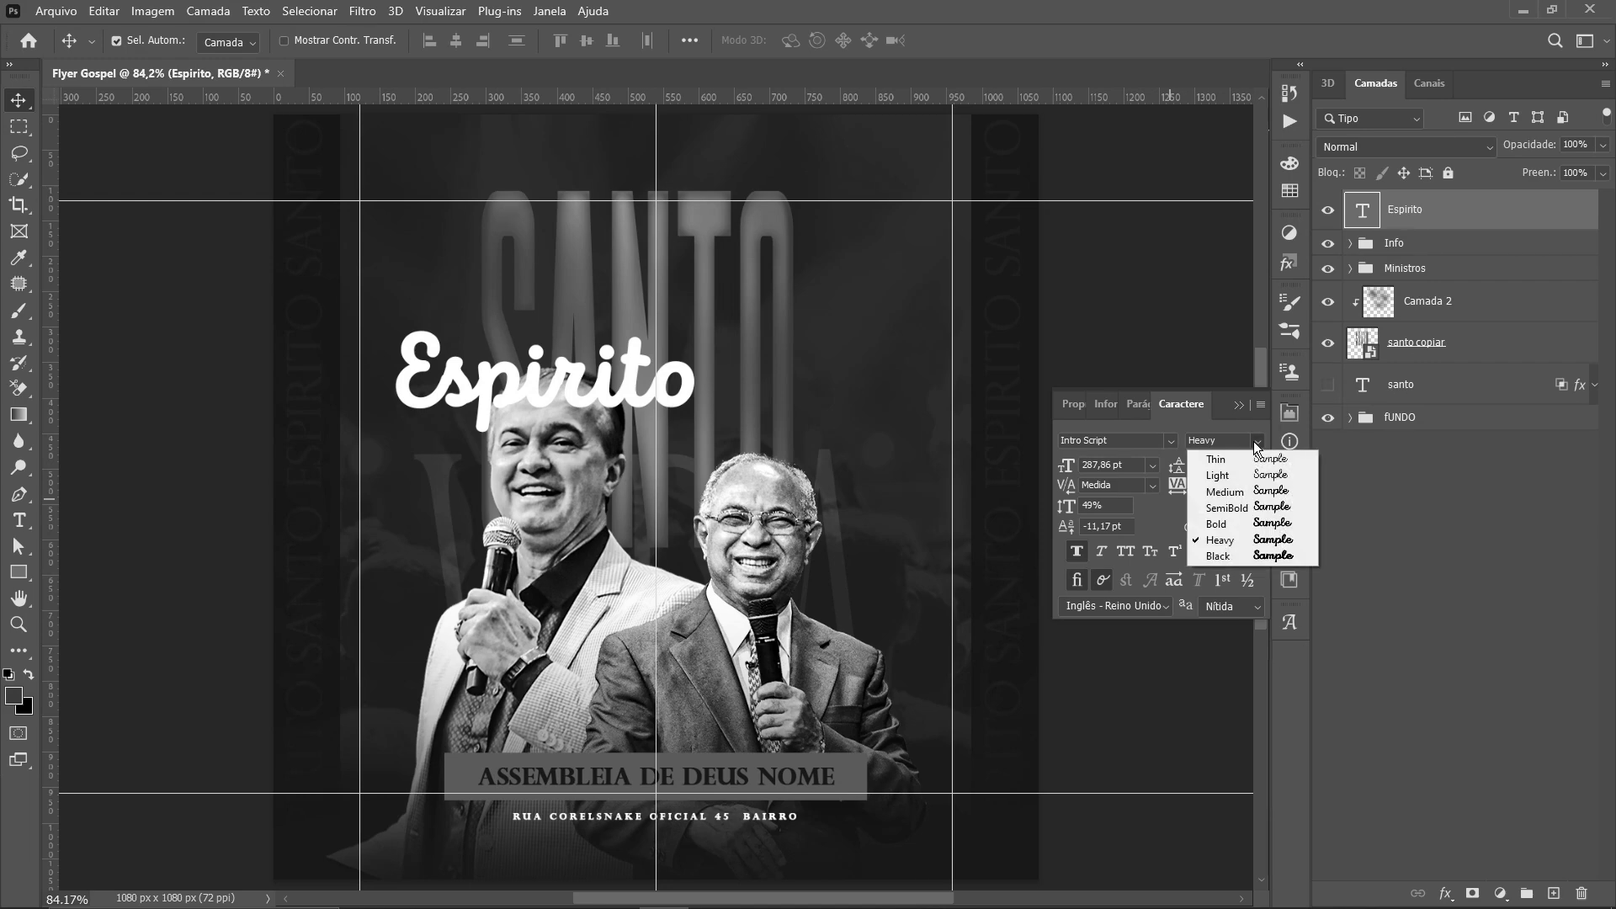
Browse the font list and preview other Intro typefaces on the Espirito text
{"action": "left_click", "coordinate": [1172, 441]}
{"action": "left_click", "coordinate": [1172, 441]}
{"action": "left_click", "coordinate": [1171, 441]}
{"action": "scroll", "coordinate": [1220, 602], "scroll_direction": "down", "scroll_amount": 3}
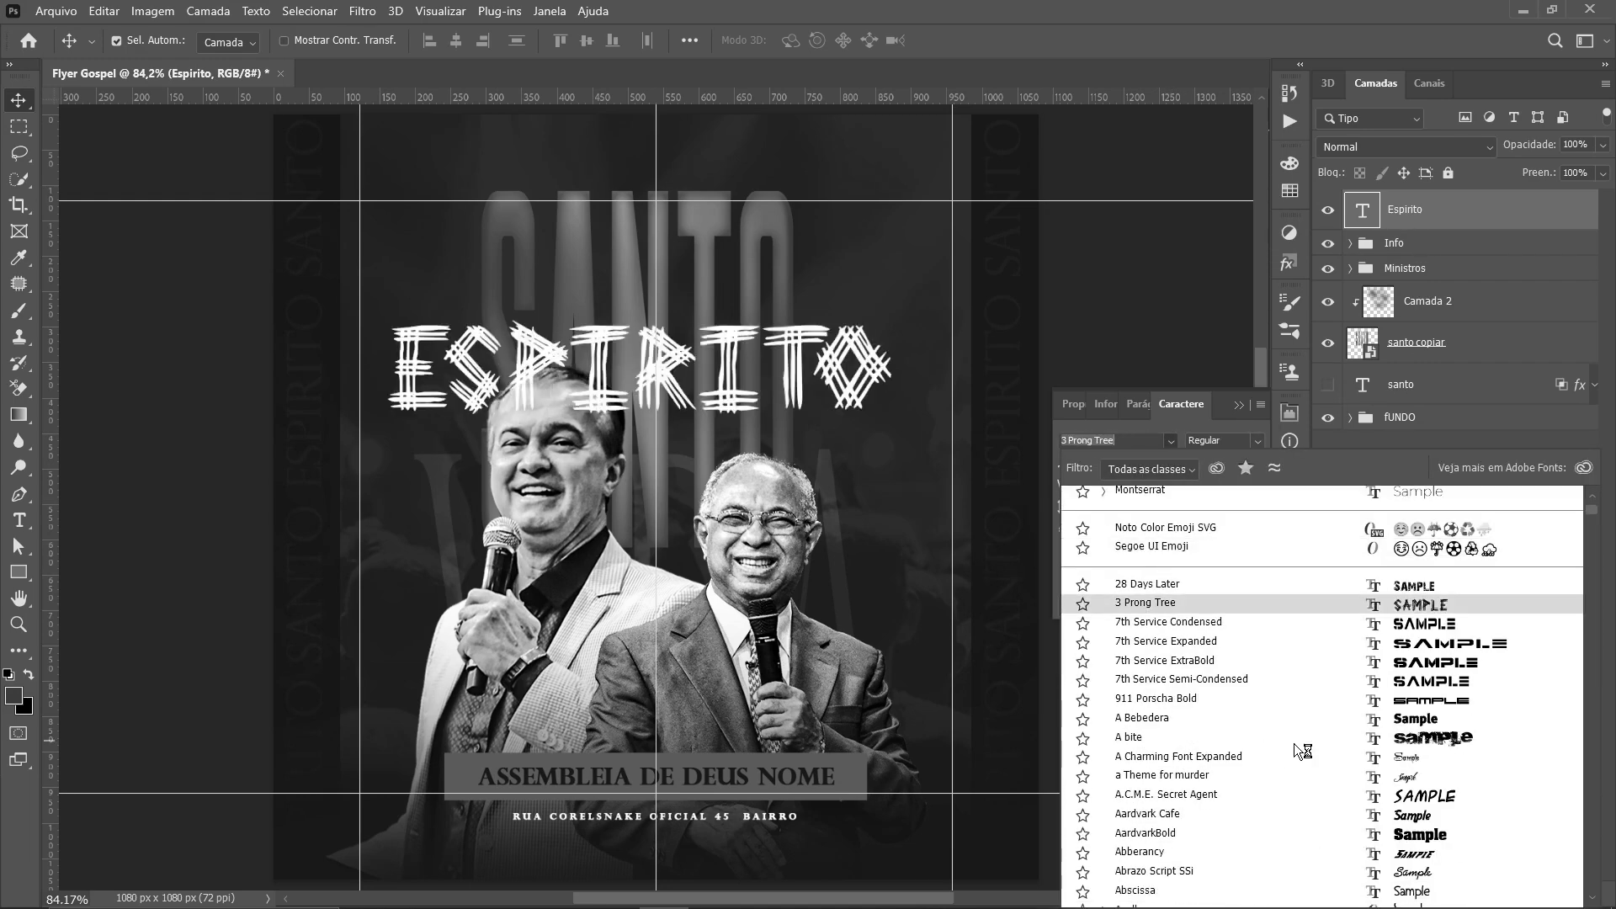
{"action": "left_click_drag", "start_coordinate": [1128, 442], "coordinate": [1046, 442]}
{"action": "type", "text": "intro"}
{"action": "scroll", "coordinate": [1191, 612], "scroll_direction": "up", "scroll_amount": 2}
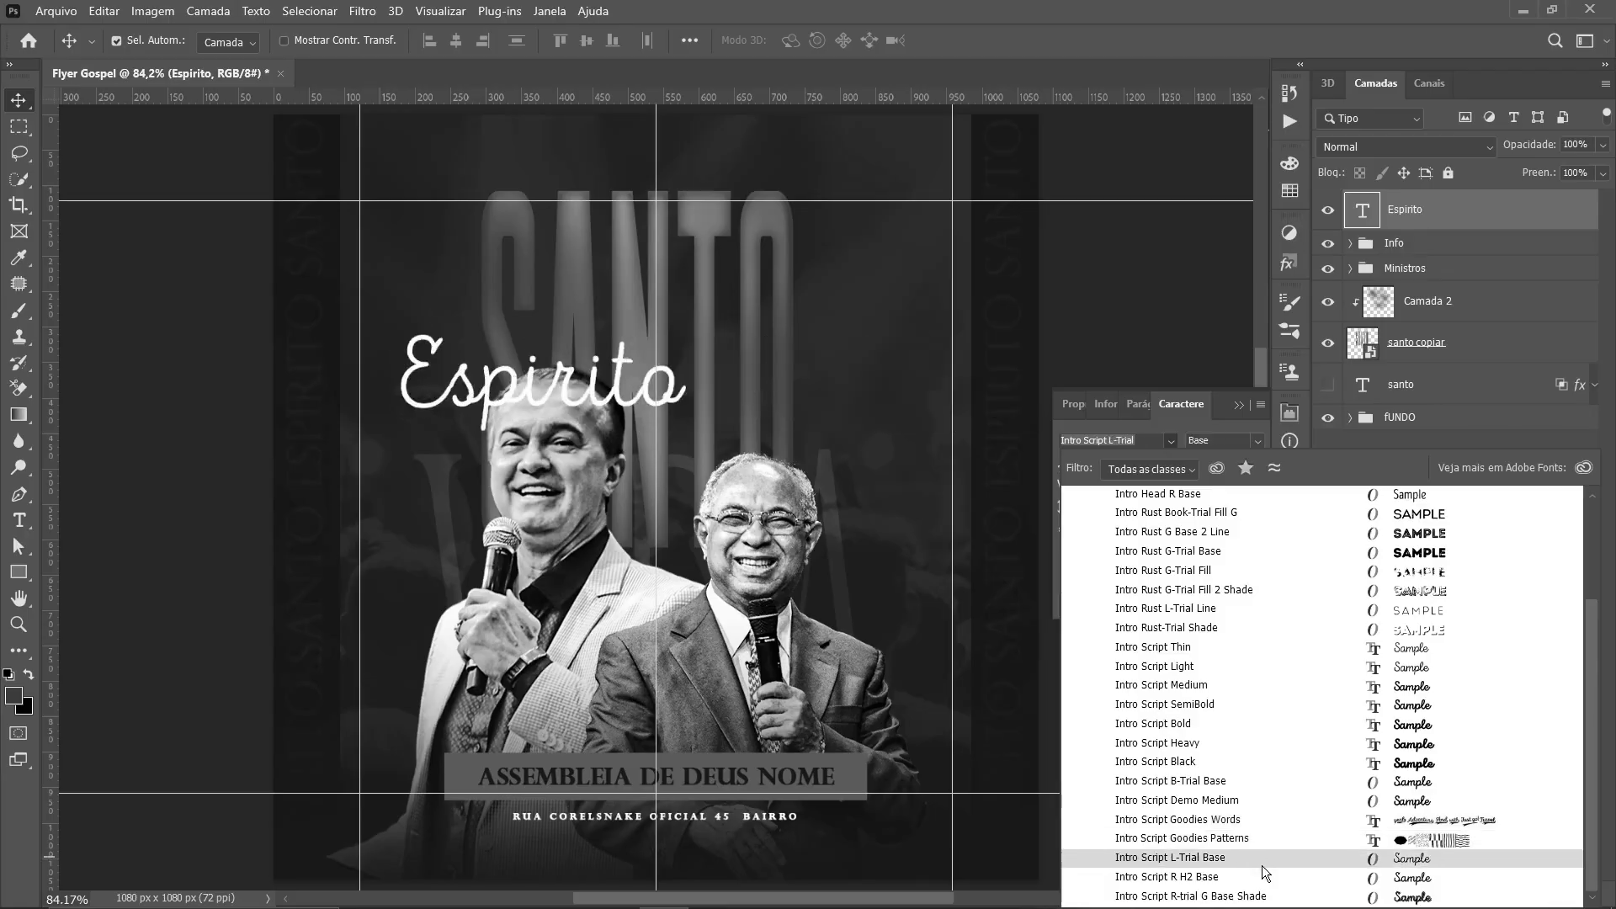
{"action": "left_click", "coordinate": [1162, 842]}
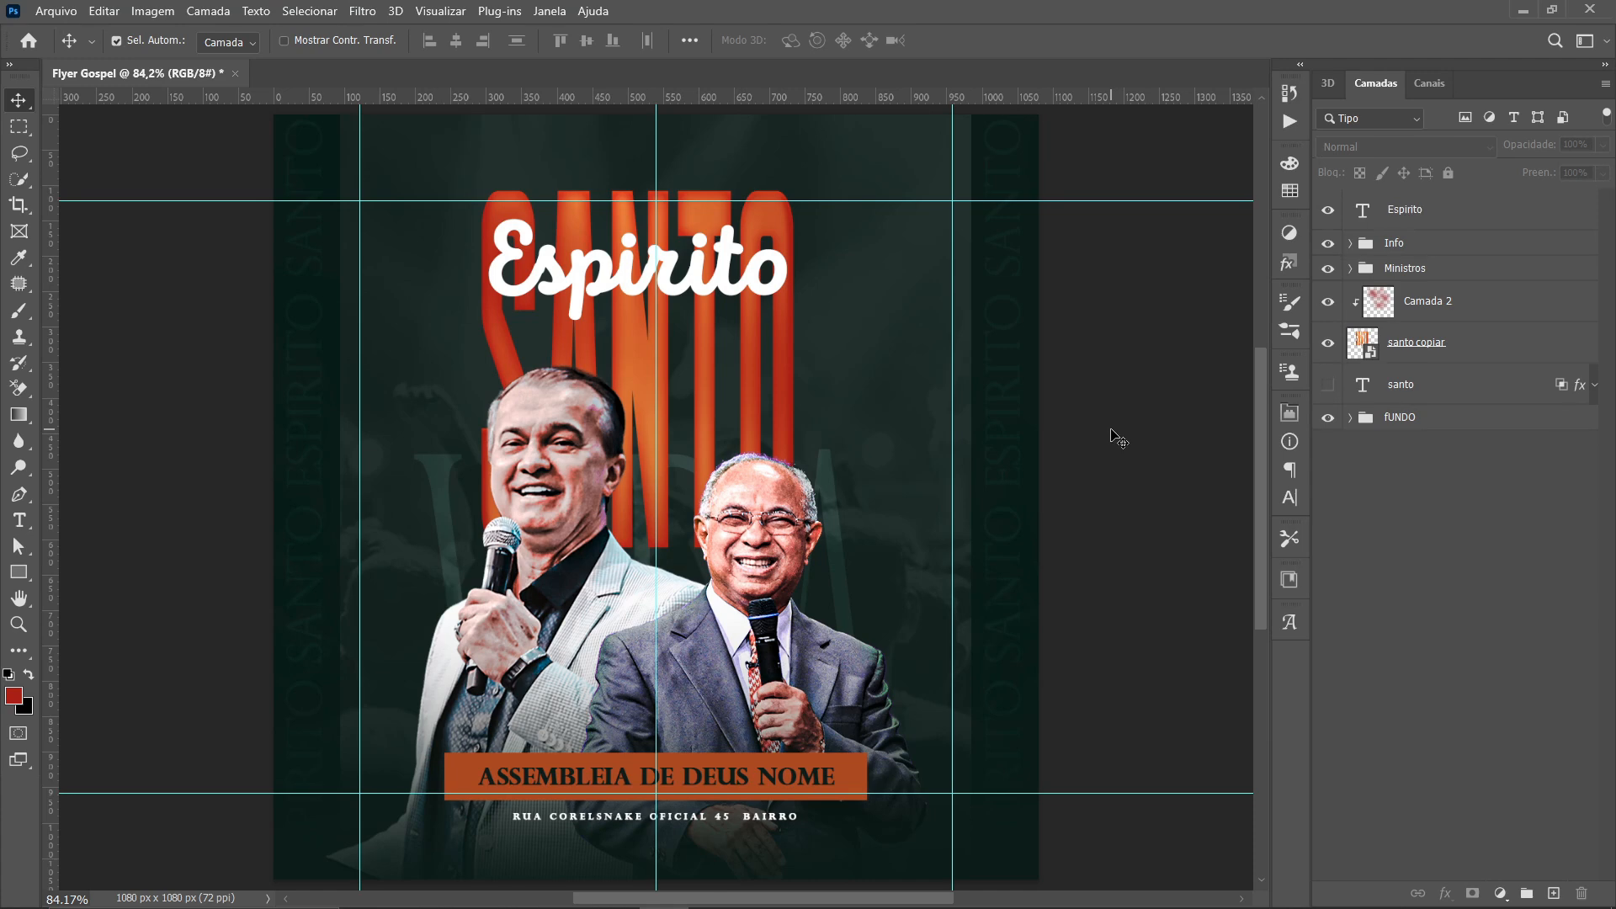
Filter the font list to favorites and set the Espirito text to Antro Vectra
{"action": "left_click", "coordinate": [728, 279]}
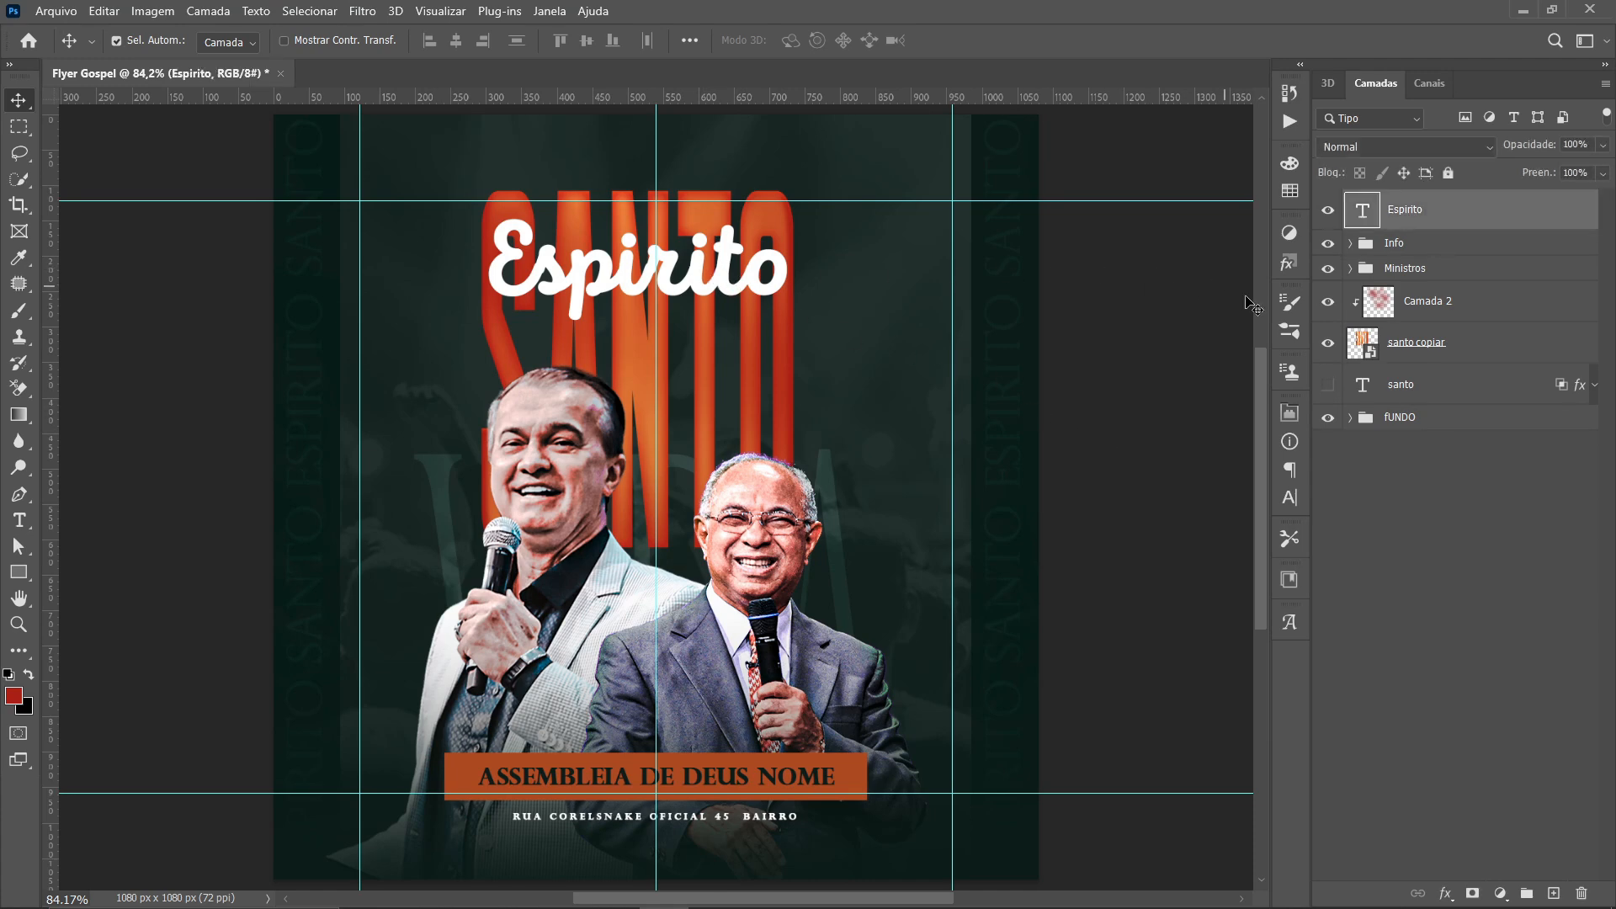
{"action": "left_click", "coordinate": [1289, 497]}
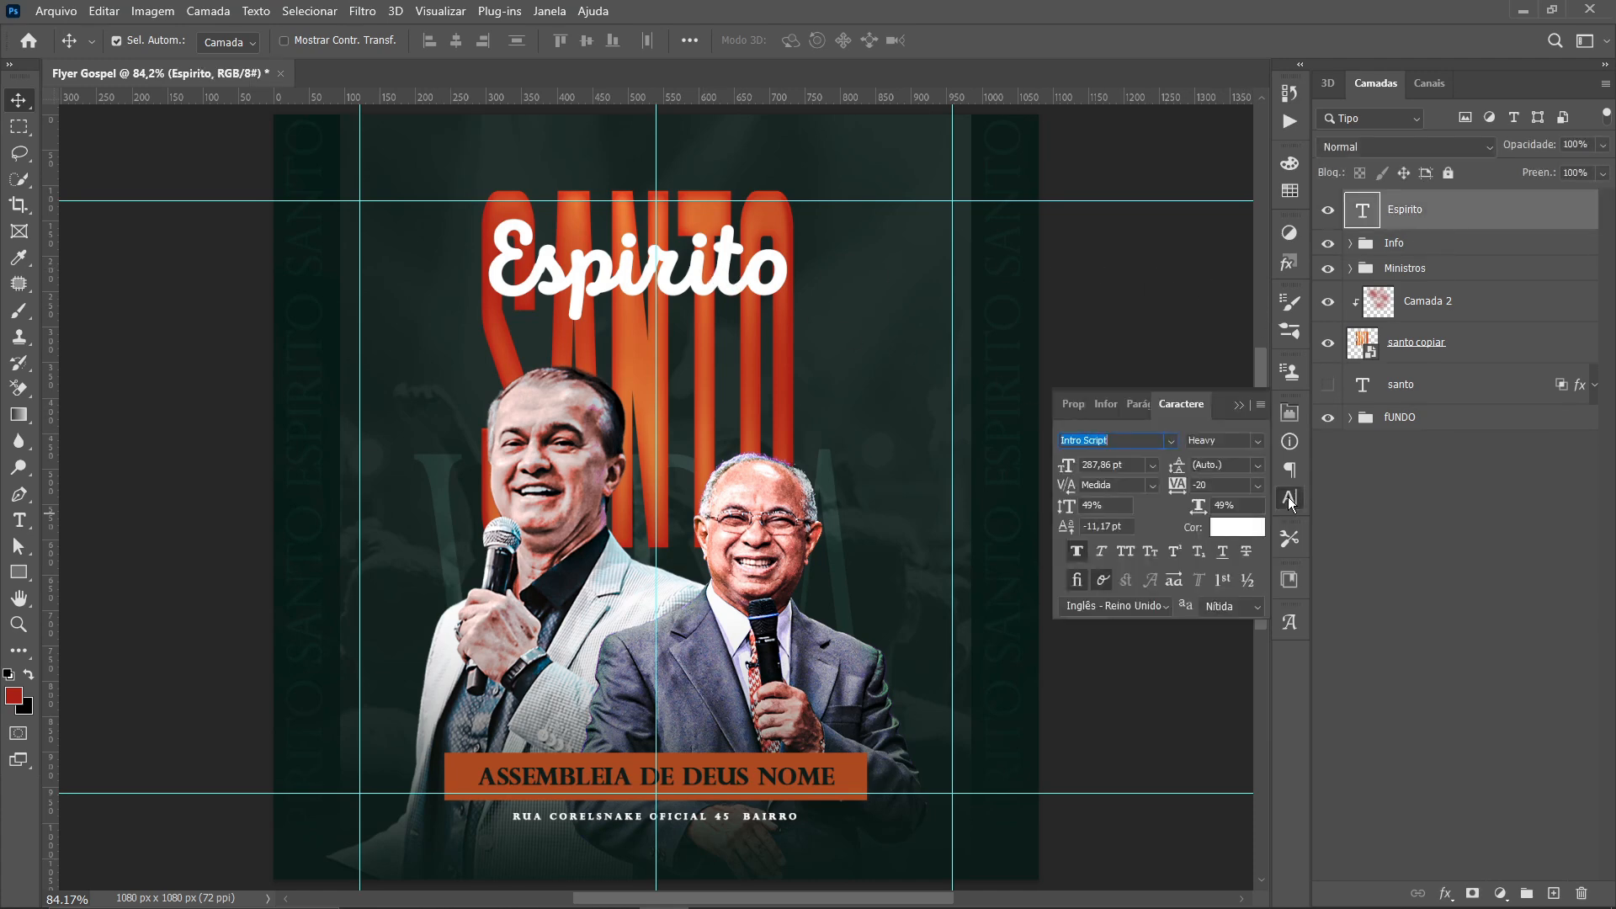
{"action": "left_click", "coordinate": [1173, 442]}
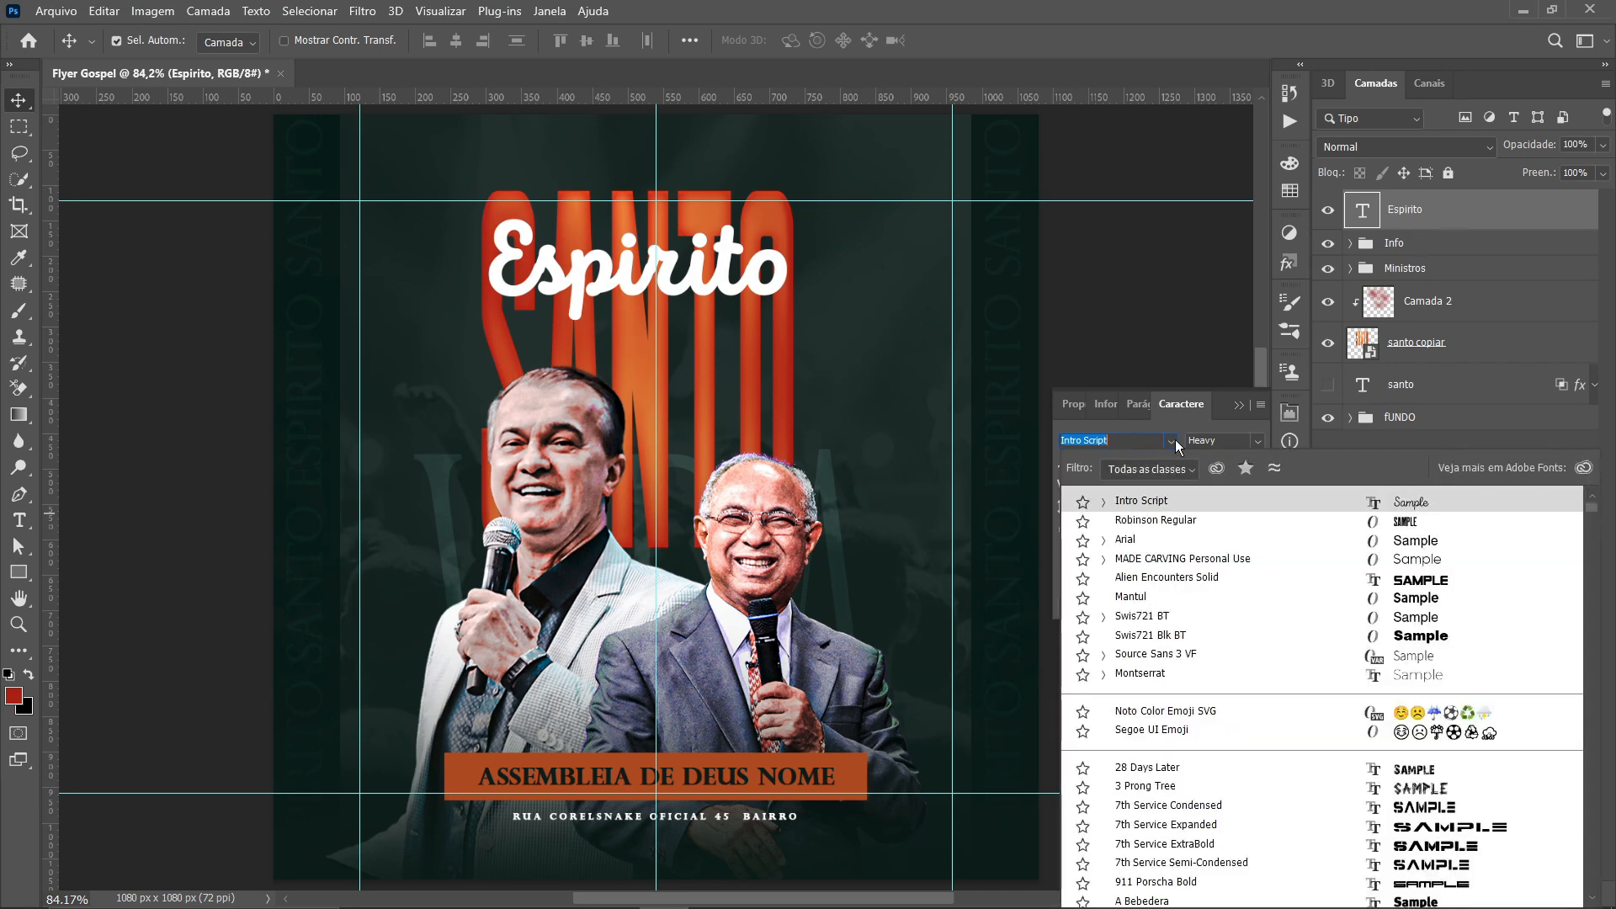
{"action": "left_click", "coordinate": [1245, 467]}
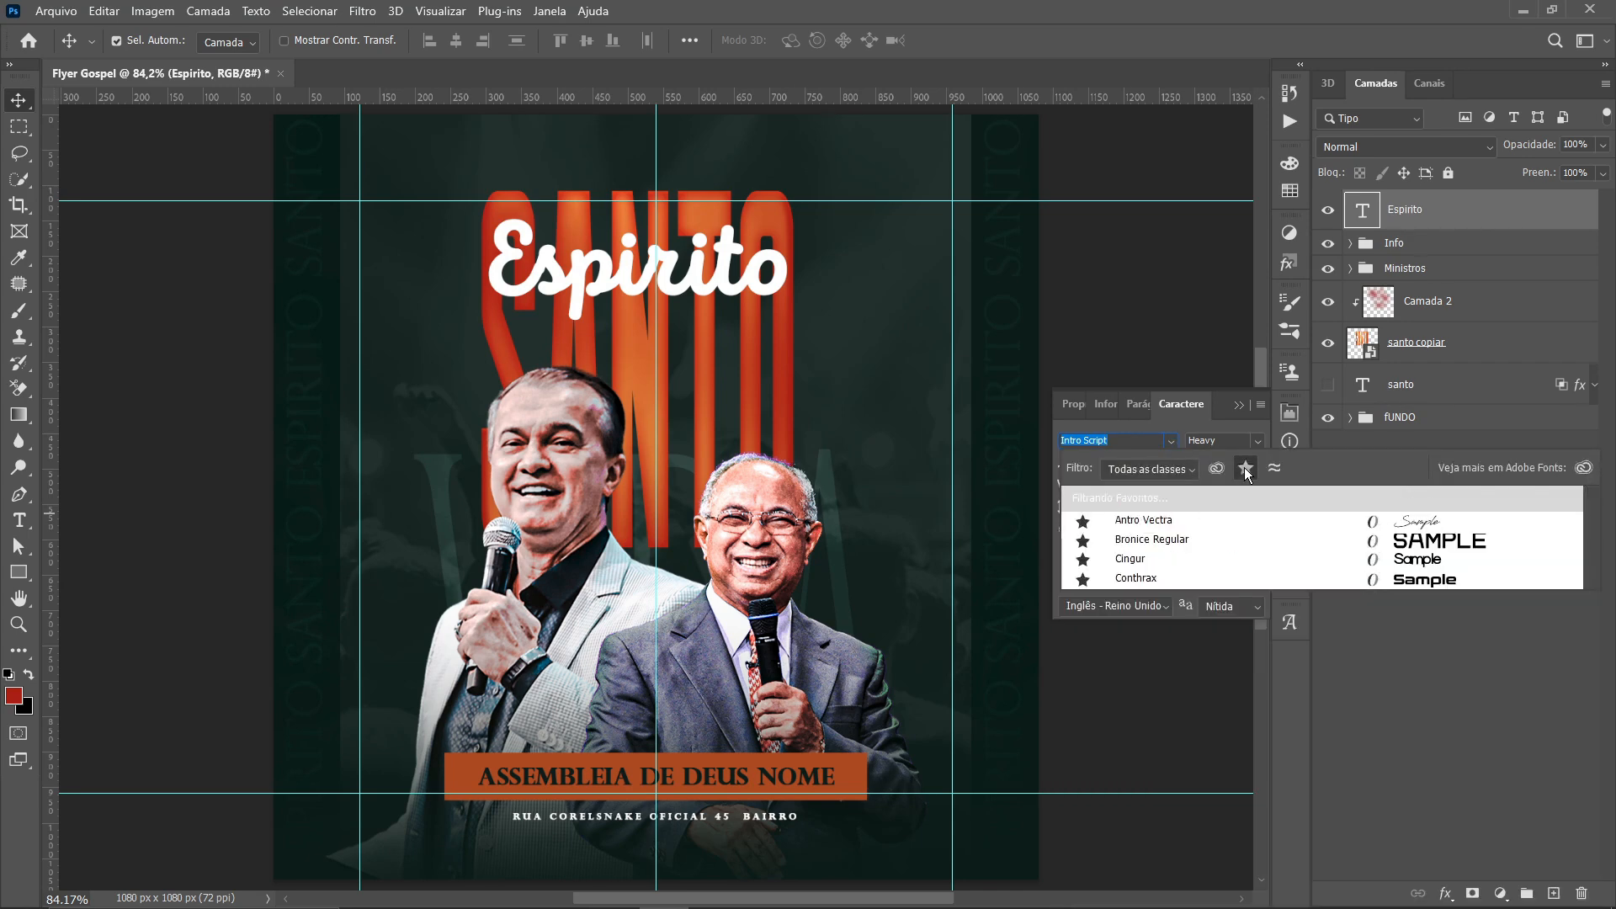
{"action": "left_click", "coordinate": [1144, 522]}
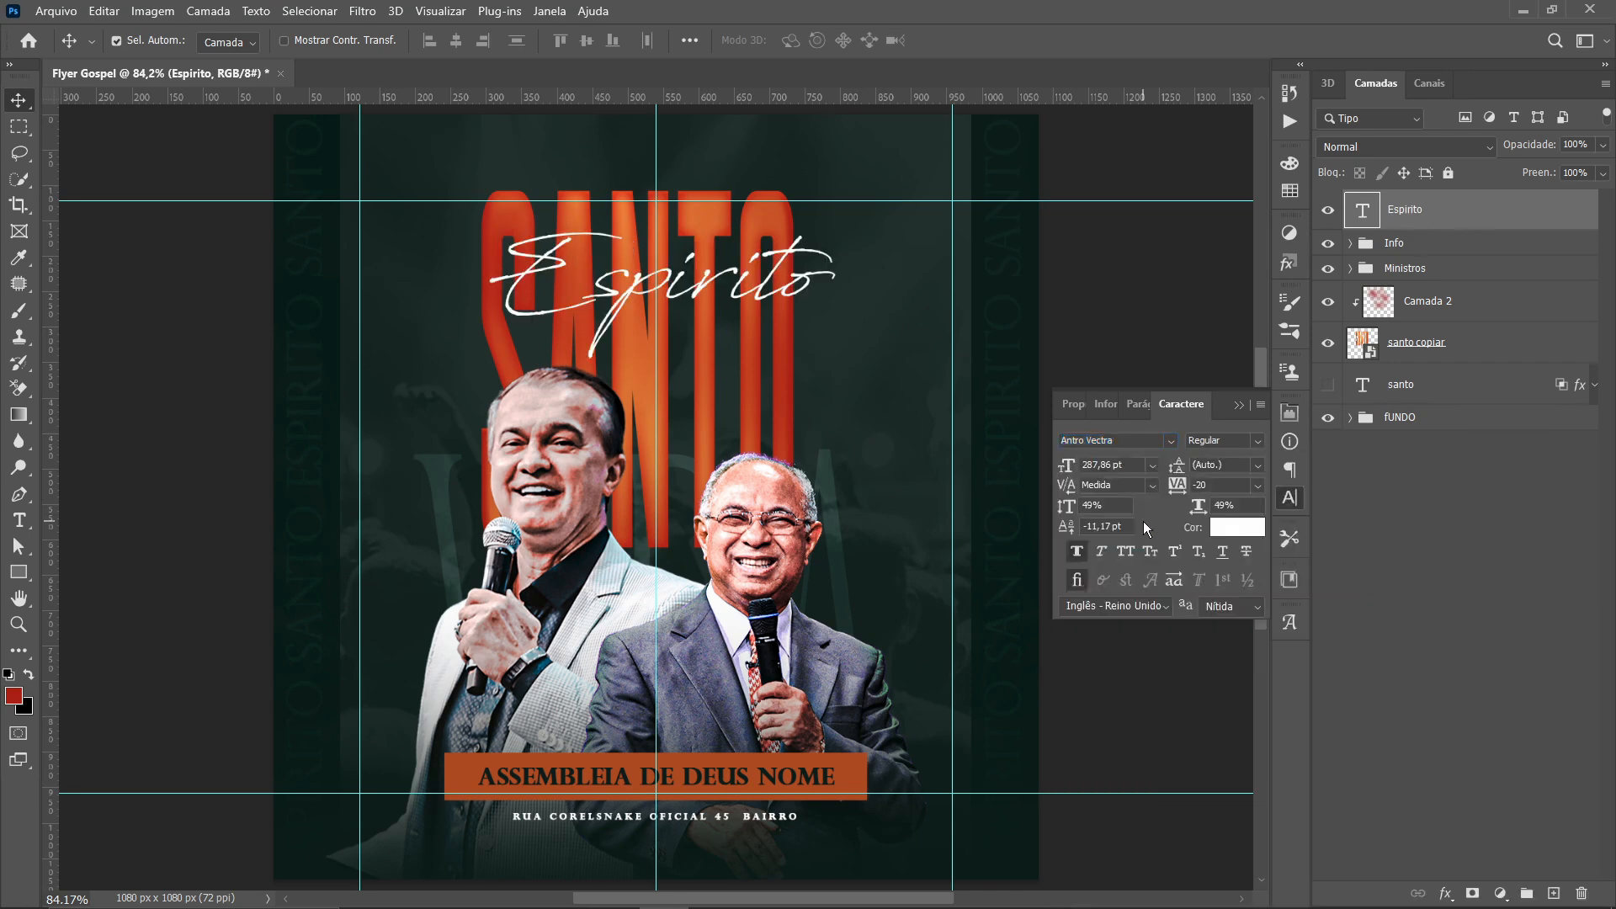
{"action": "left_click", "coordinate": [1292, 500]}
Reposition the Espirito text over the top of SANTO and scale it down to about 93%
{"action": "left_click_drag", "start_coordinate": [677, 285], "coordinate": [650, 272]}
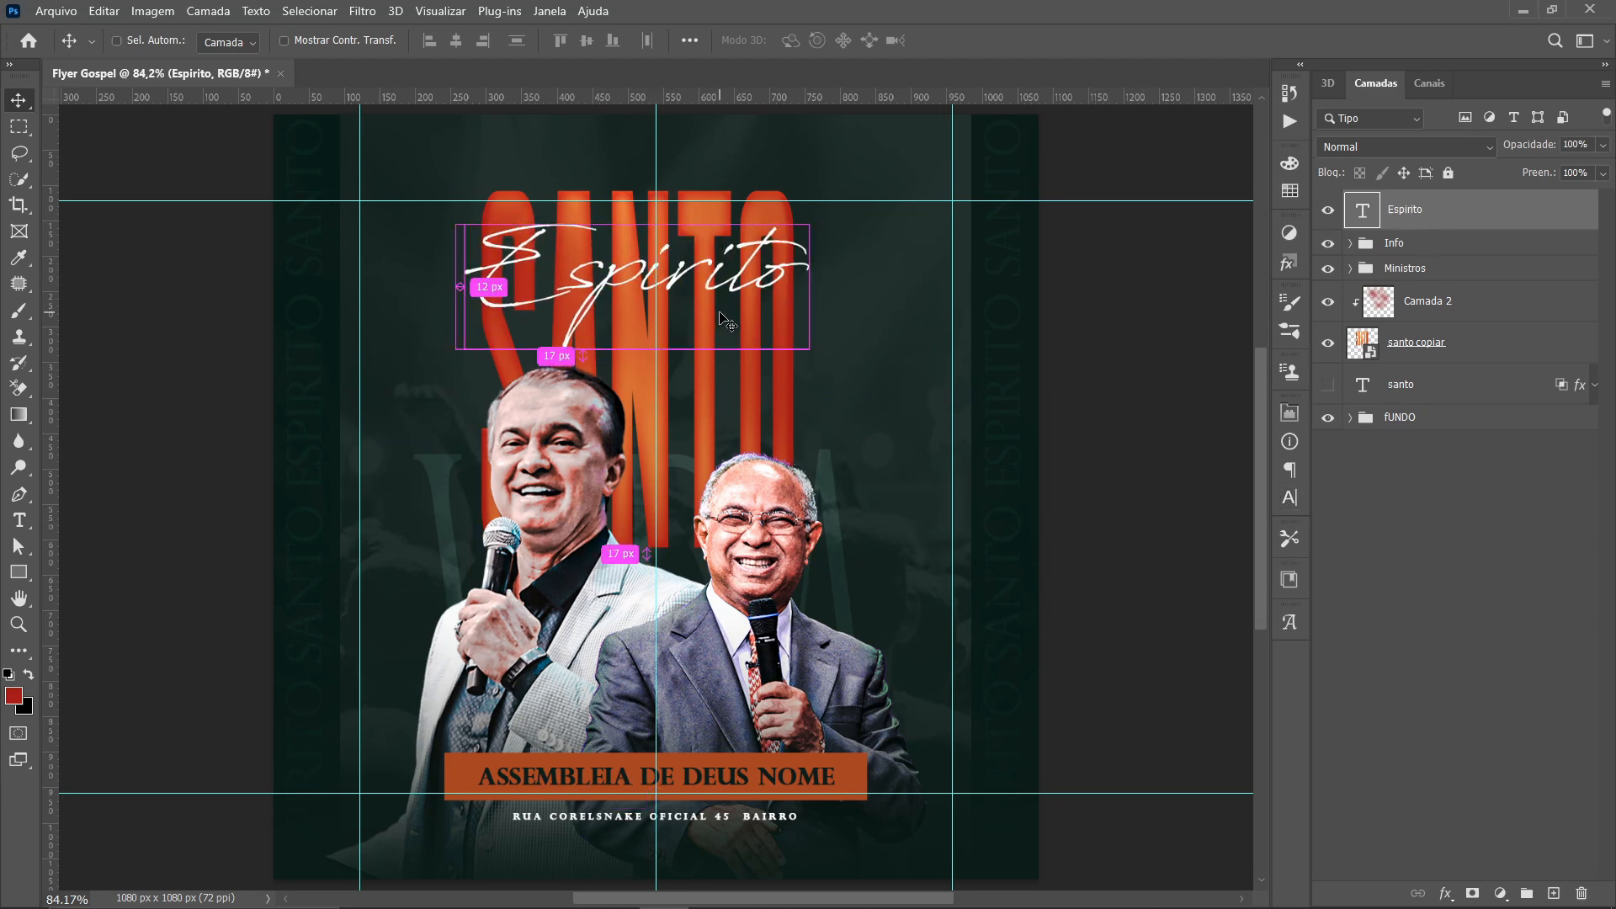
{"action": "key", "text": "ctrl+t"}
{"action": "left_click_drag", "start_coordinate": [801, 363], "coordinate": [791, 354]}
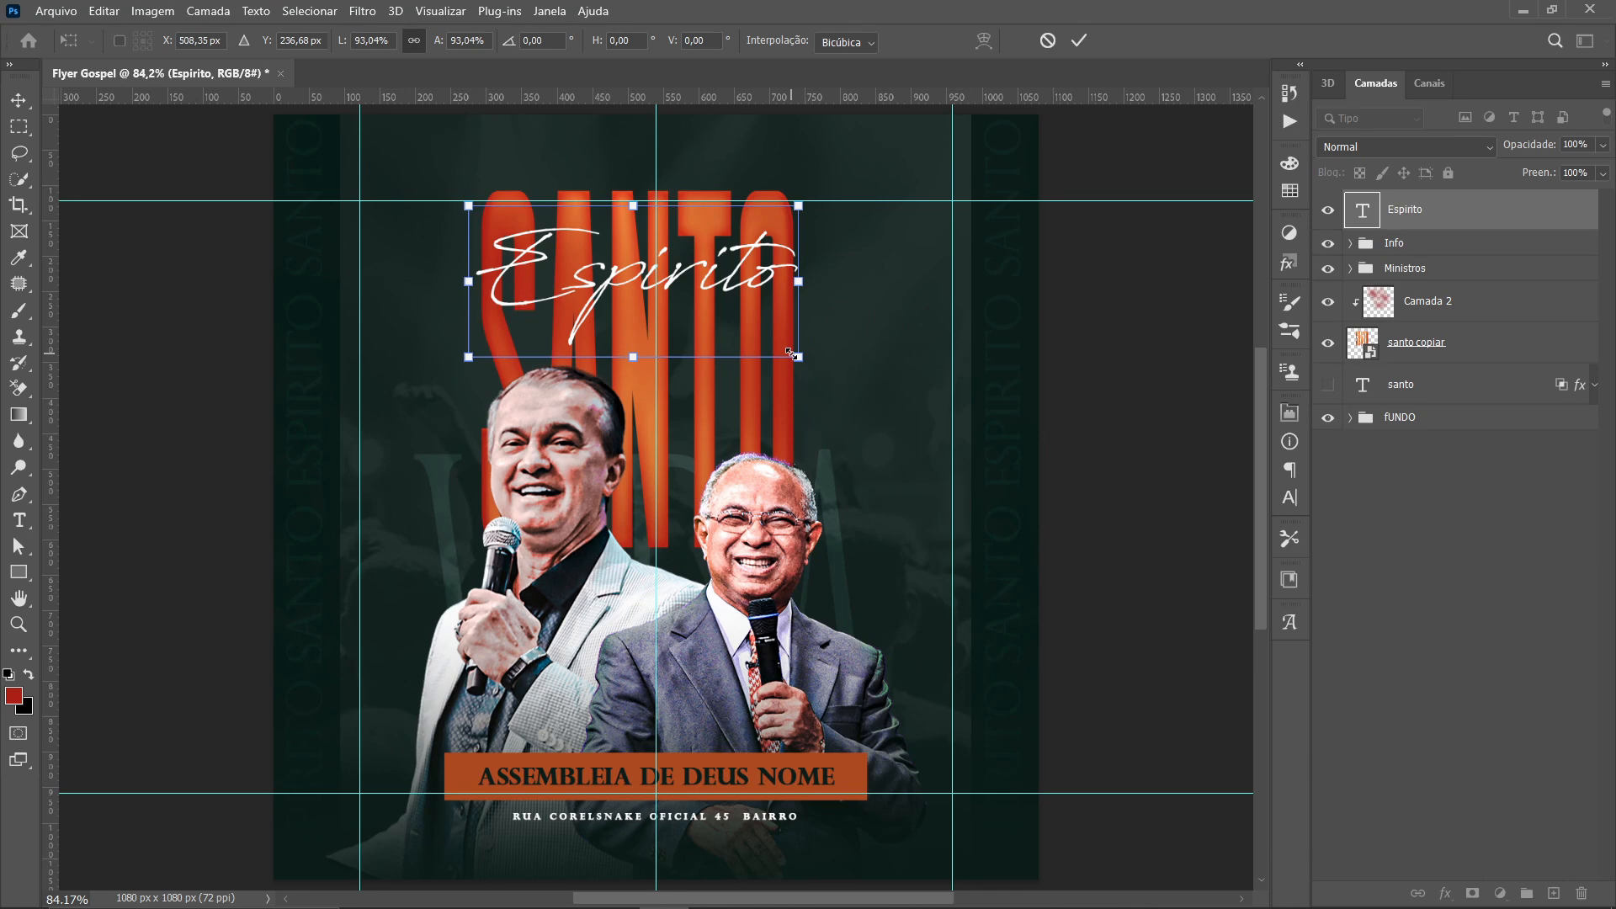
{"action": "key", "text": "Return"}
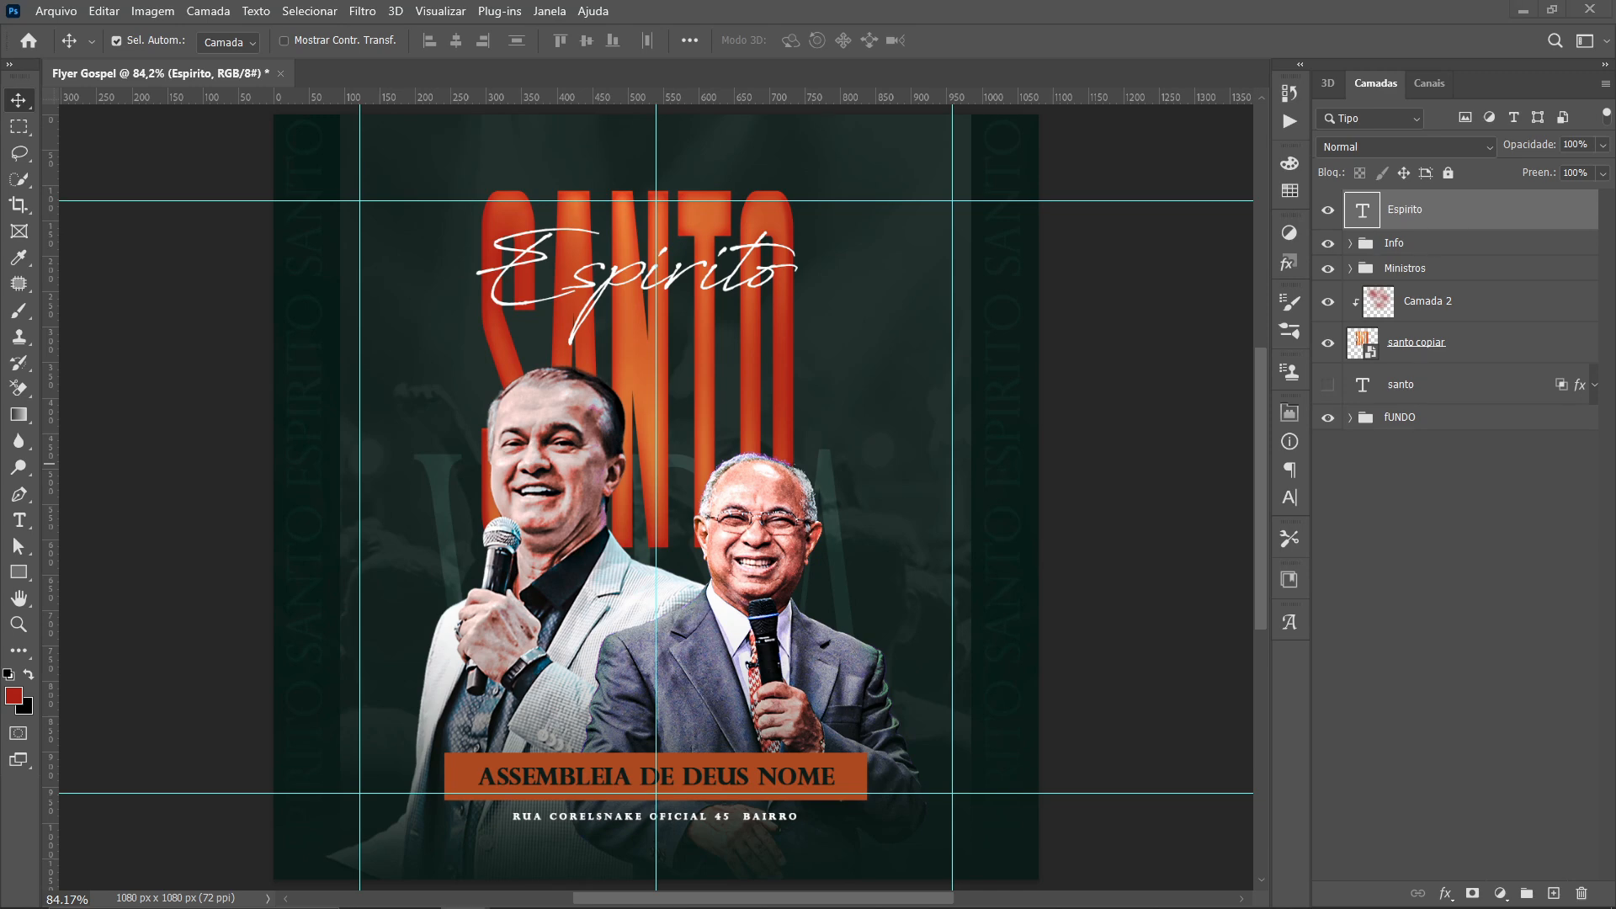
Raise the Espirito text slightly, rotate it about -4.1°, and fine-tune its position over the upper part of SANTO
{"action": "double_click", "coordinate": [590, 295]}
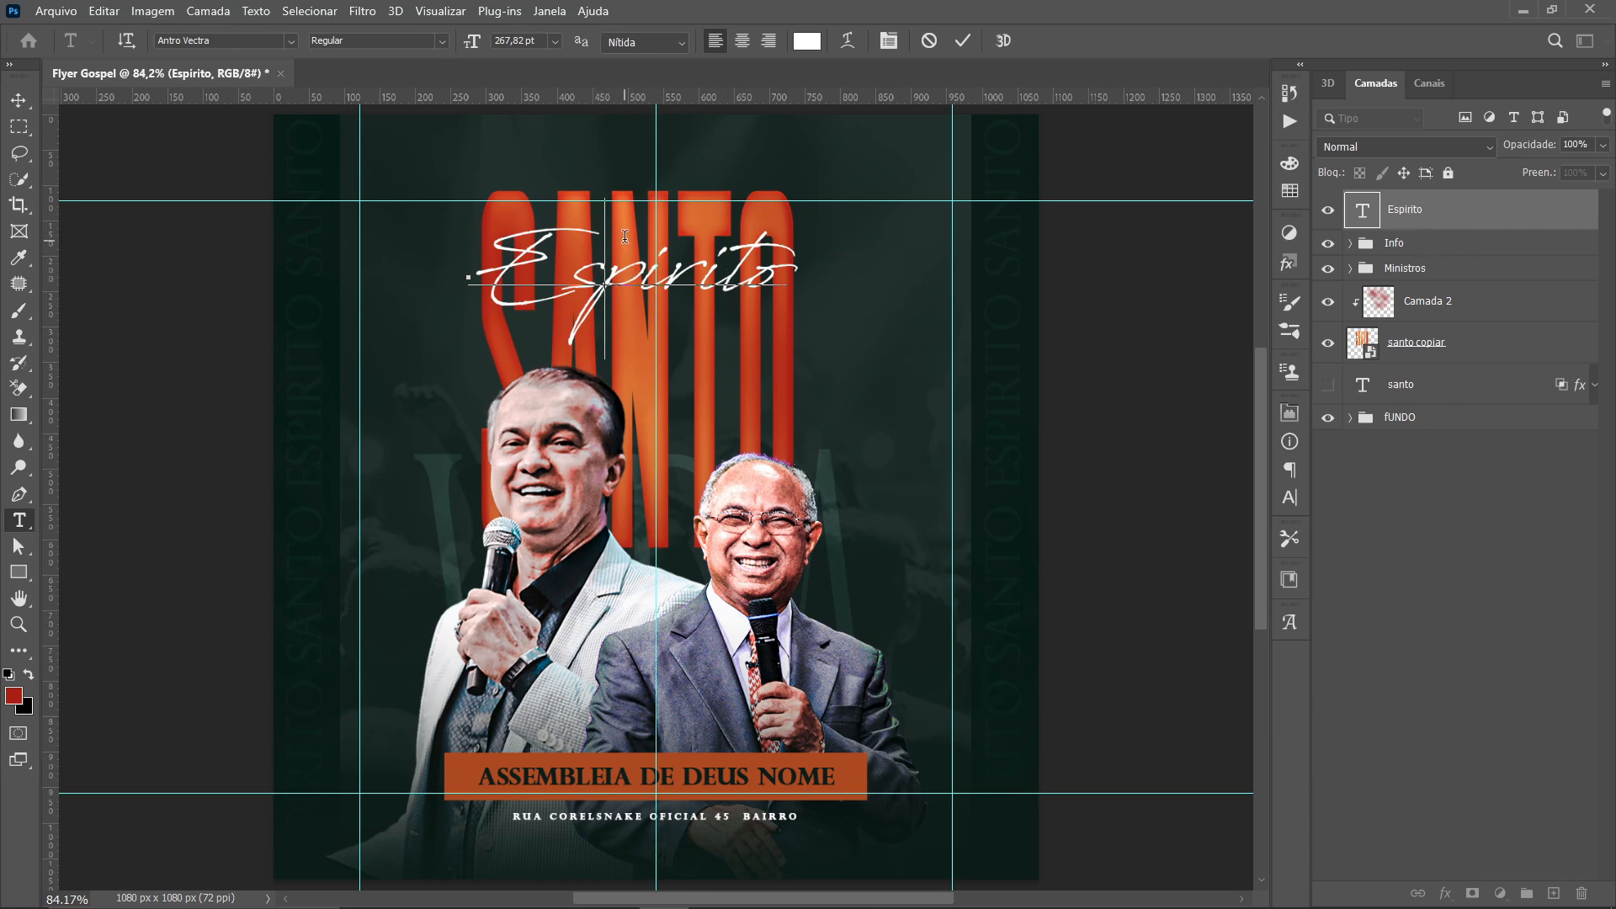
{"action": "left_click", "coordinate": [18, 99]}
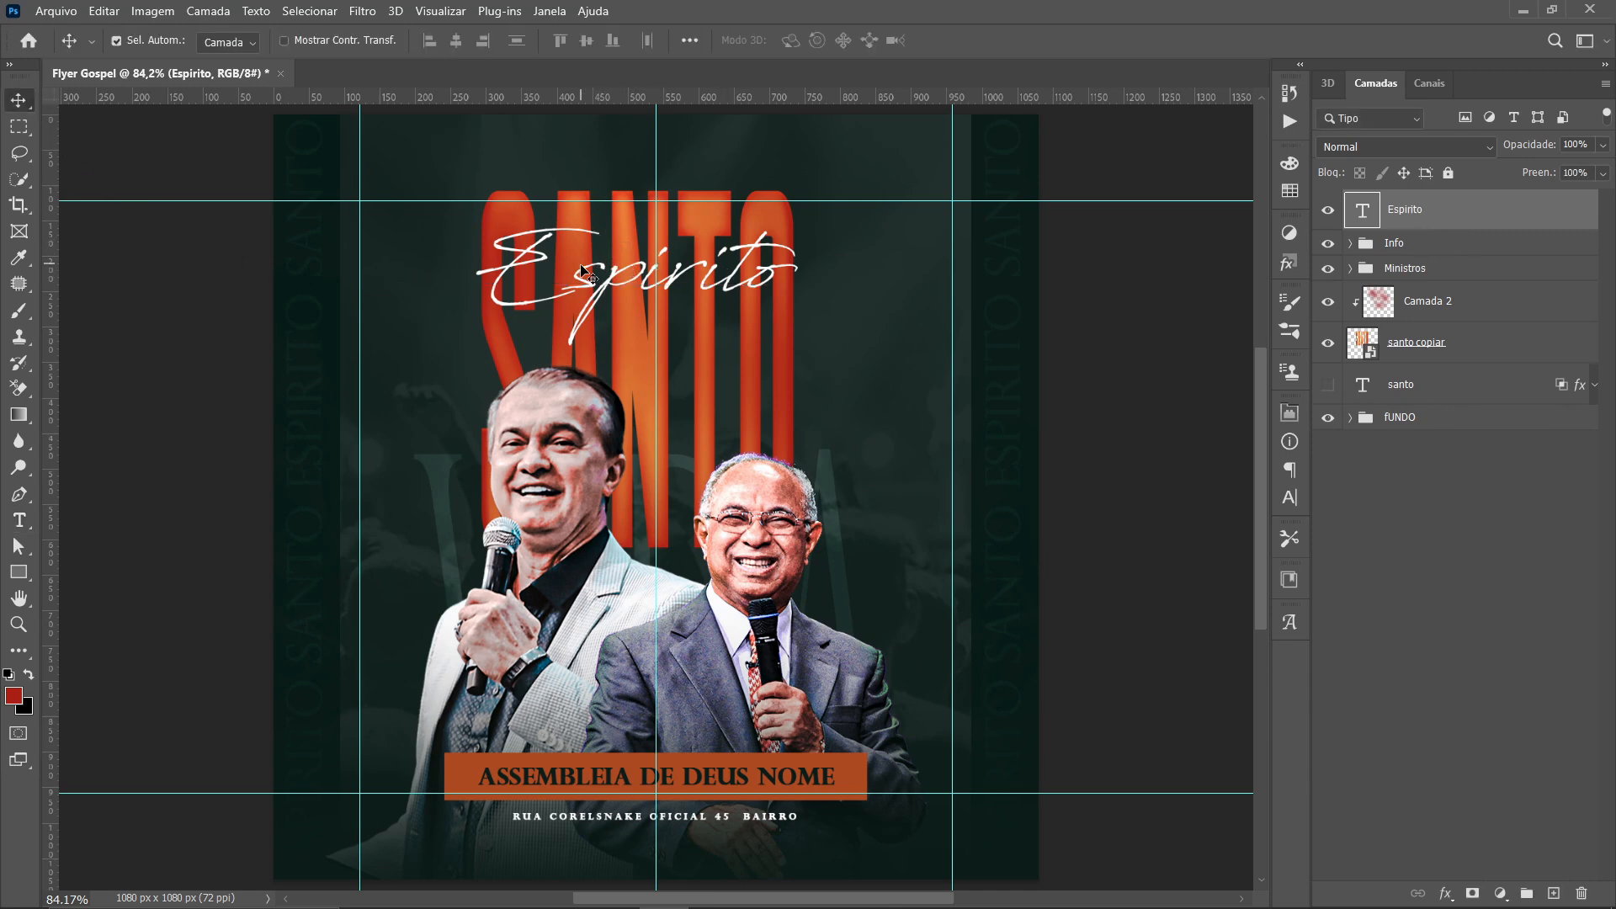
{"action": "left_click_drag", "start_coordinate": [578, 280], "coordinate": [584, 273]}
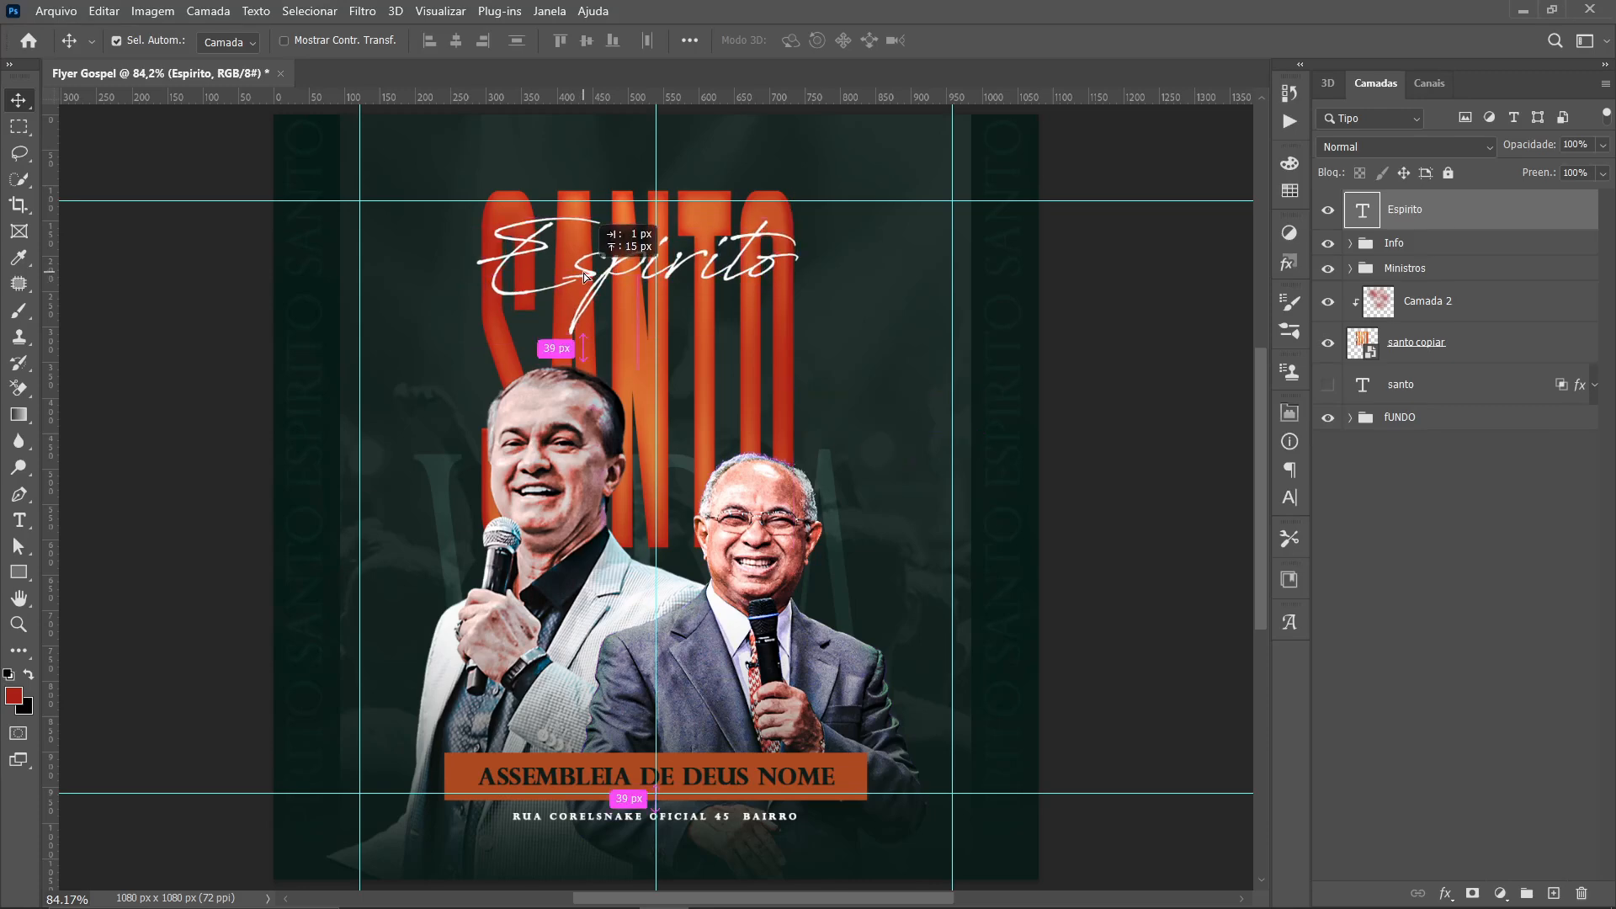
{"action": "key", "text": "ctrl+t"}
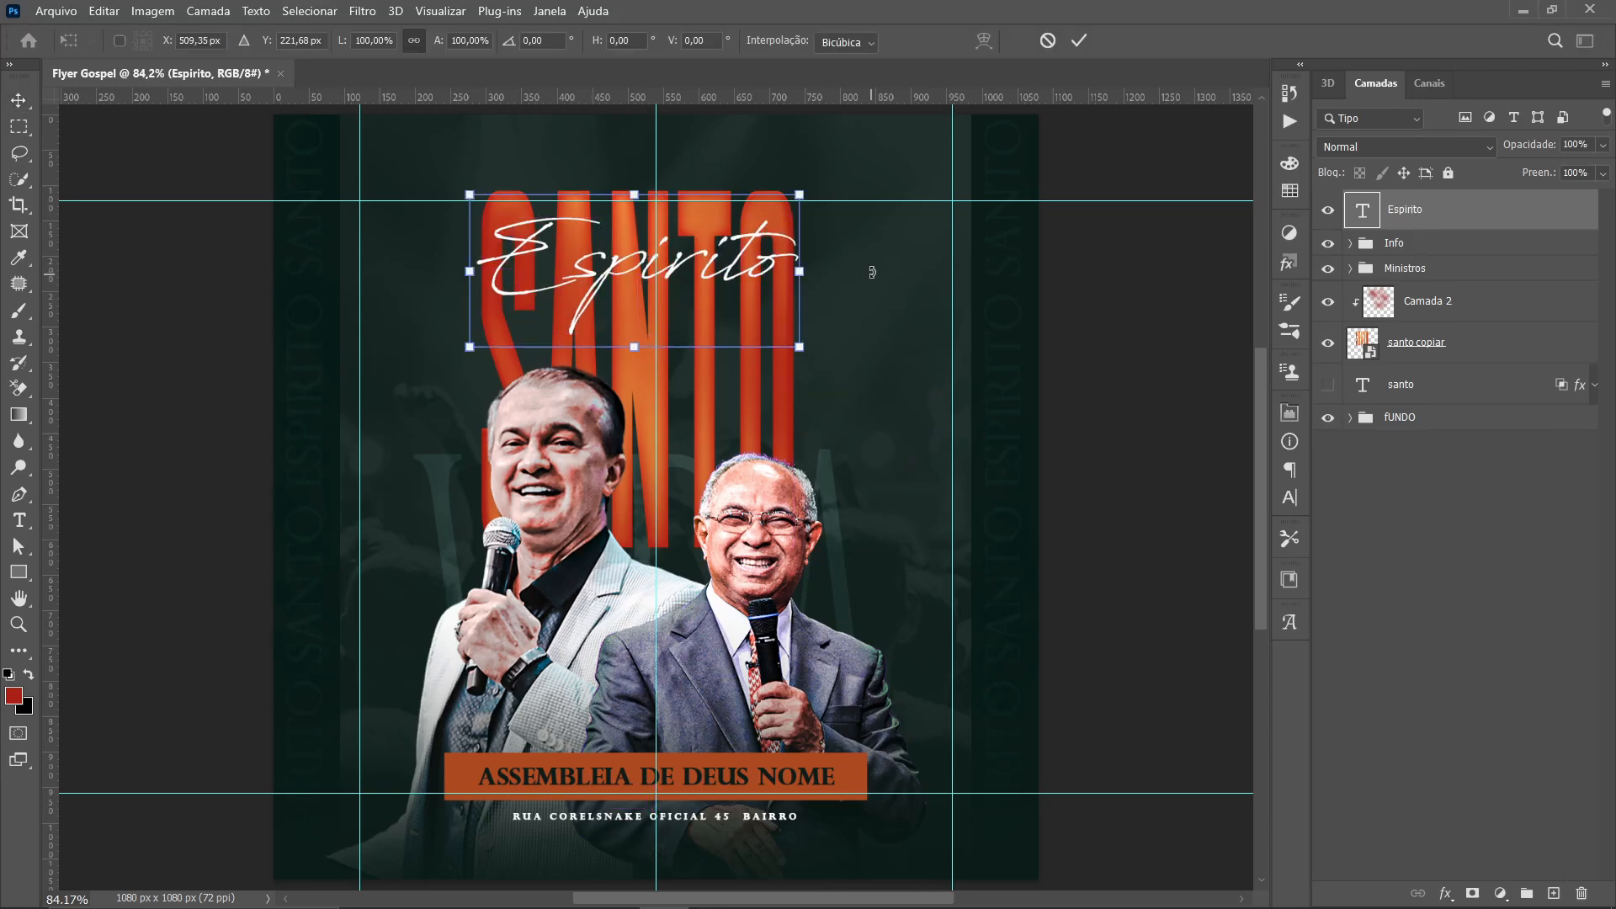
{"action": "left_click_drag", "start_coordinate": [872, 272], "coordinate": [870, 254]}
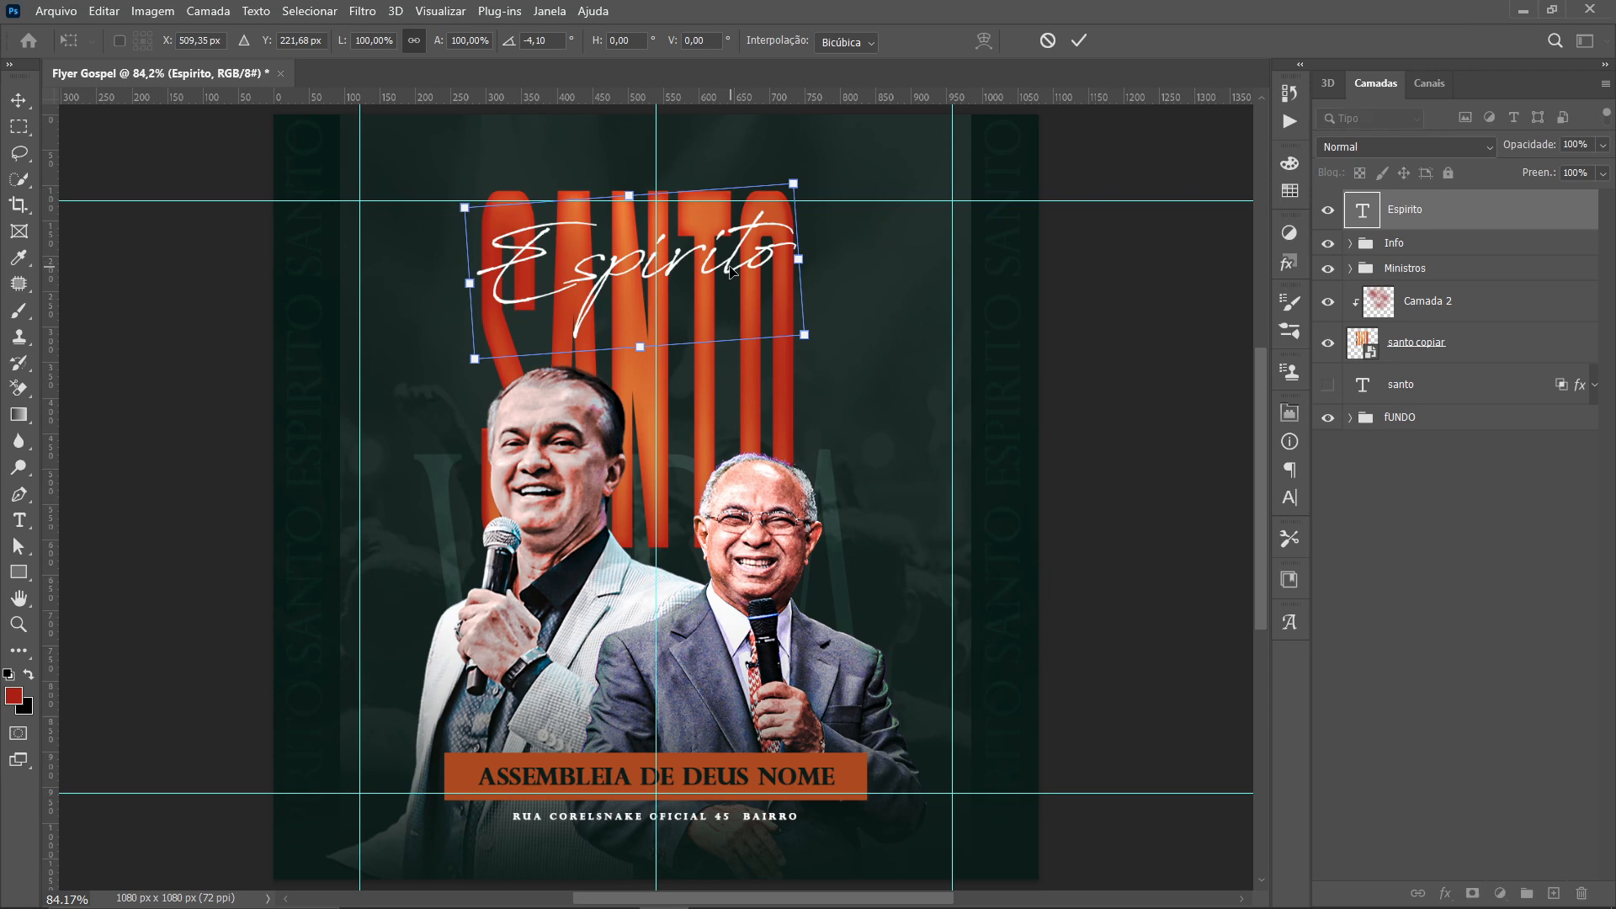
{"action": "left_click_drag", "start_coordinate": [731, 267], "coordinate": [718, 268]}
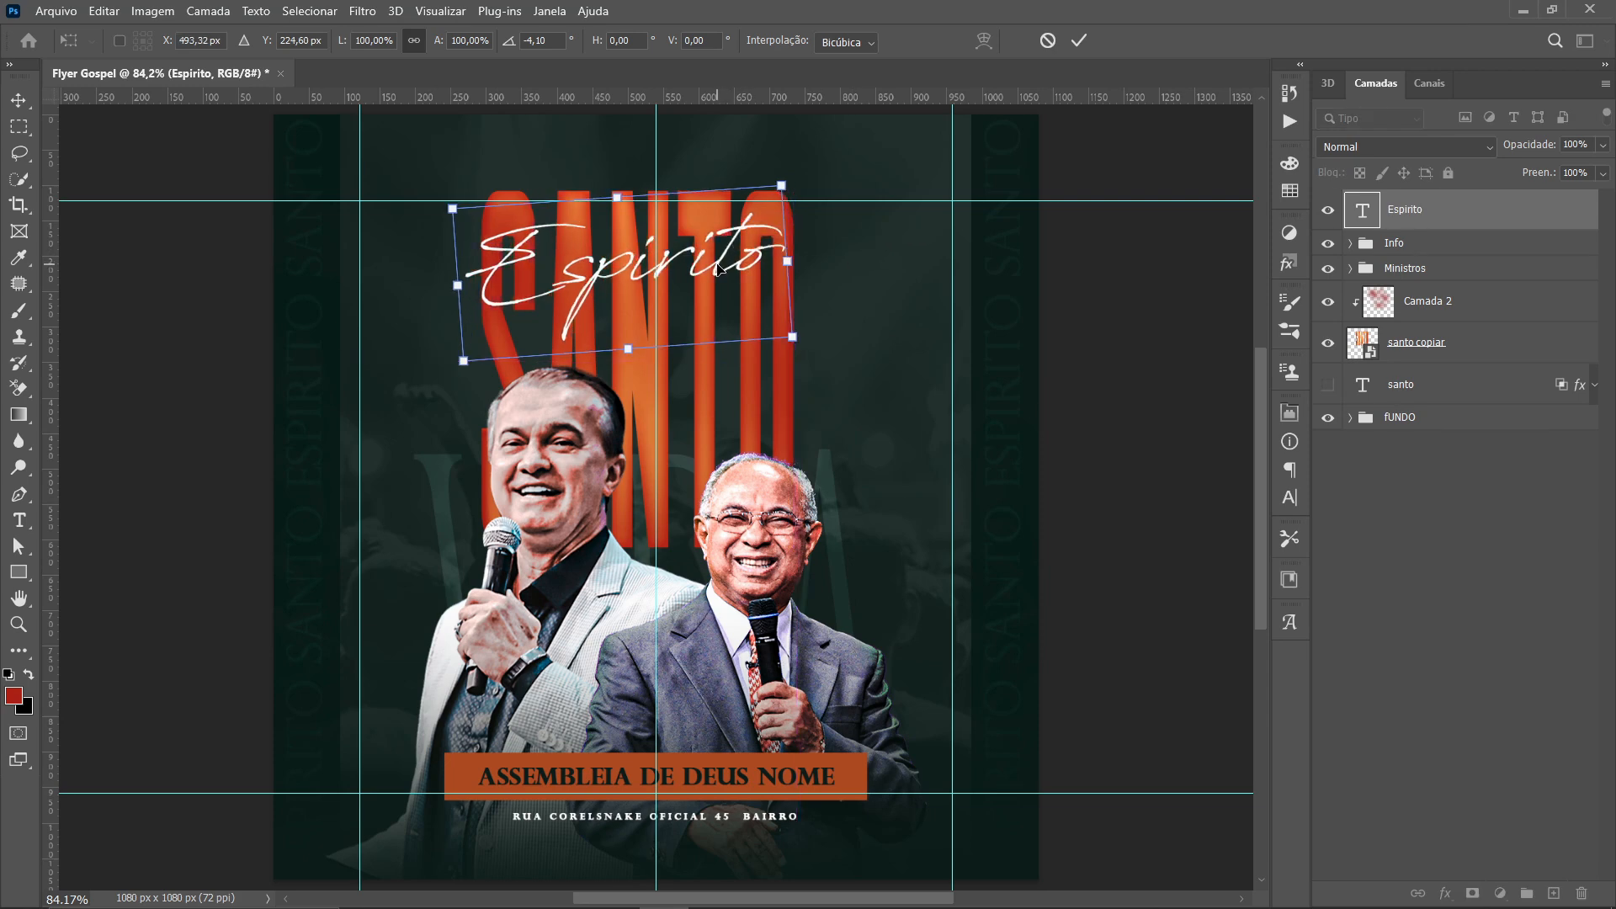
{"action": "key", "text": "Return"}
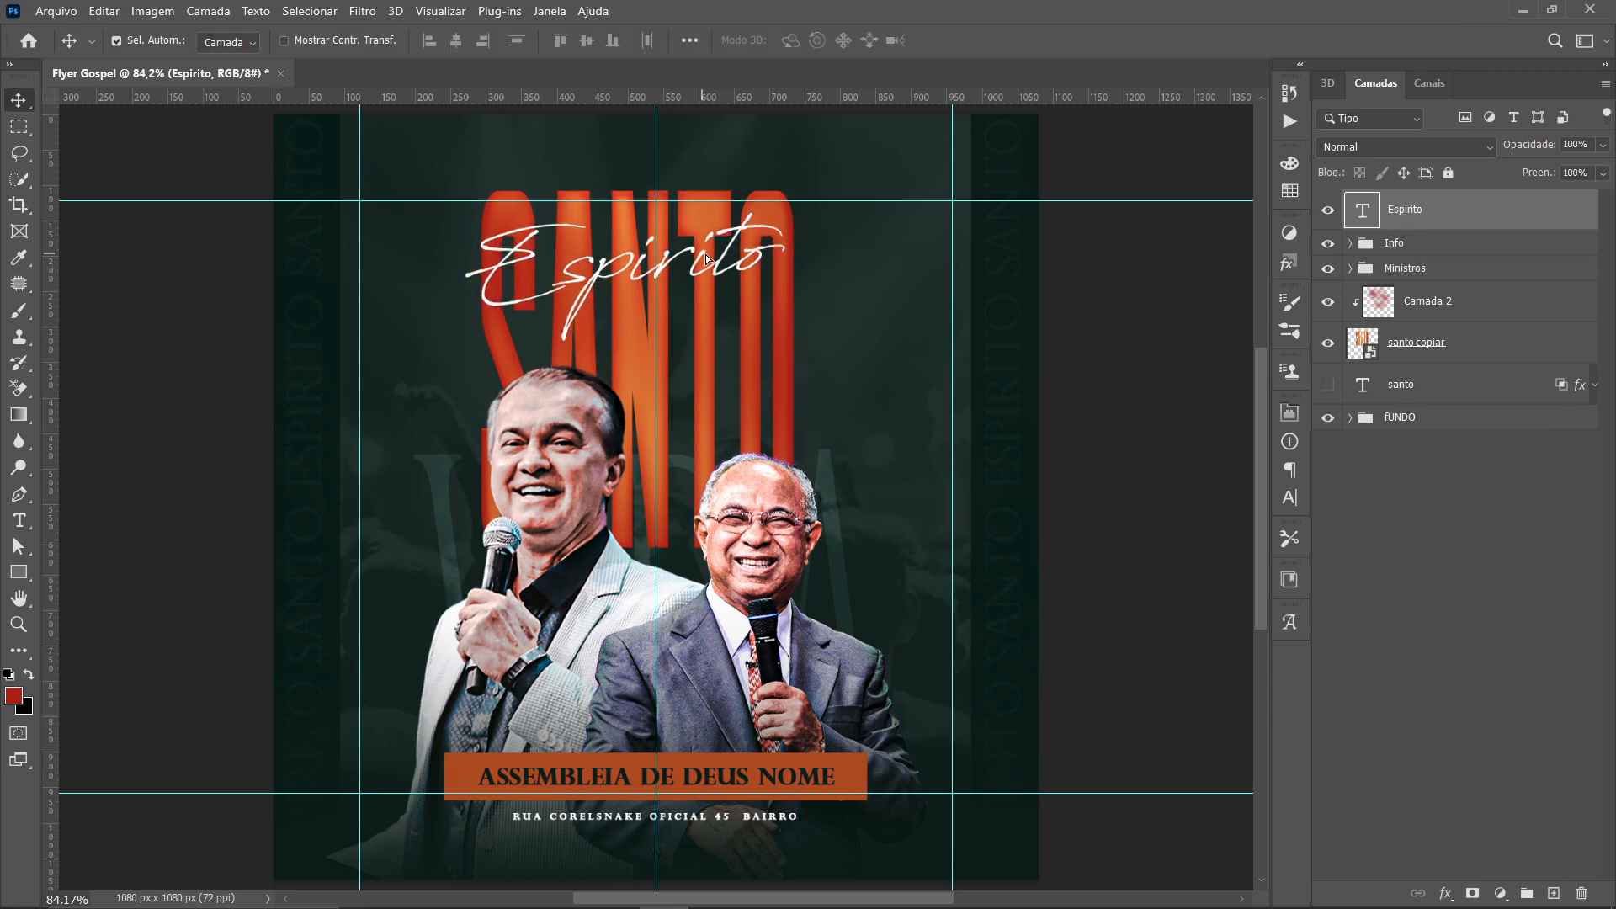
{"action": "left_click_drag", "start_coordinate": [704, 254], "coordinate": [709, 257]}
{"action": "left_click", "coordinate": [1106, 351]}
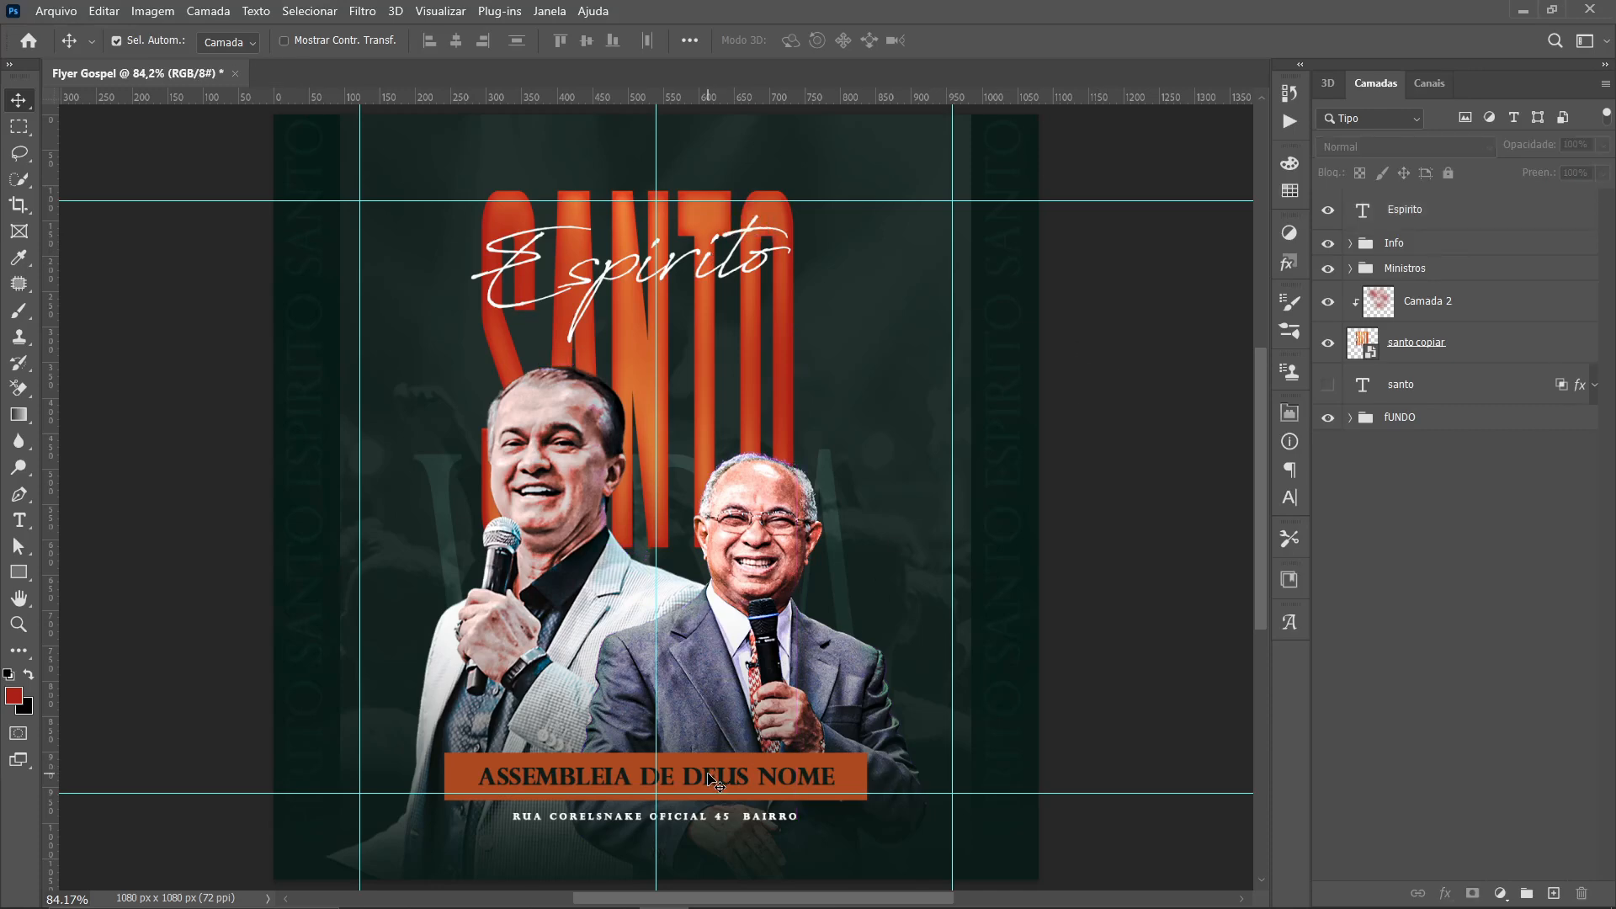
Duplicate the church name text, take the copy out of the Info group, and place it just above SANTO
{"action": "left_click_drag", "start_coordinate": [713, 783], "coordinate": [760, 461]}
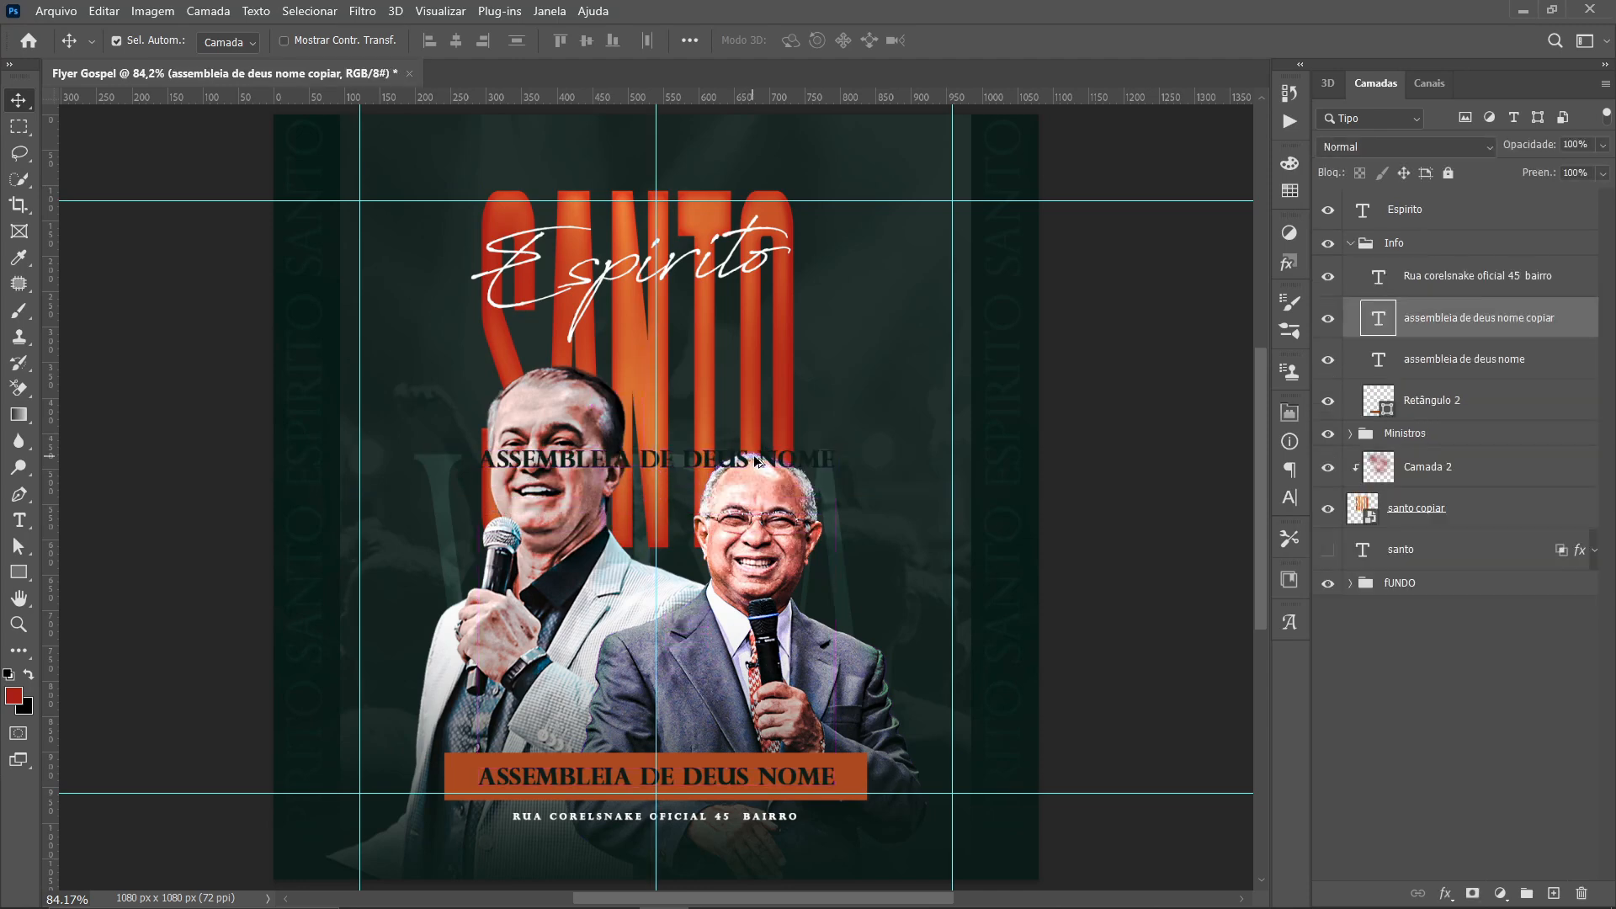
{"action": "left_click_drag", "start_coordinate": [1376, 324], "coordinate": [1363, 227]}
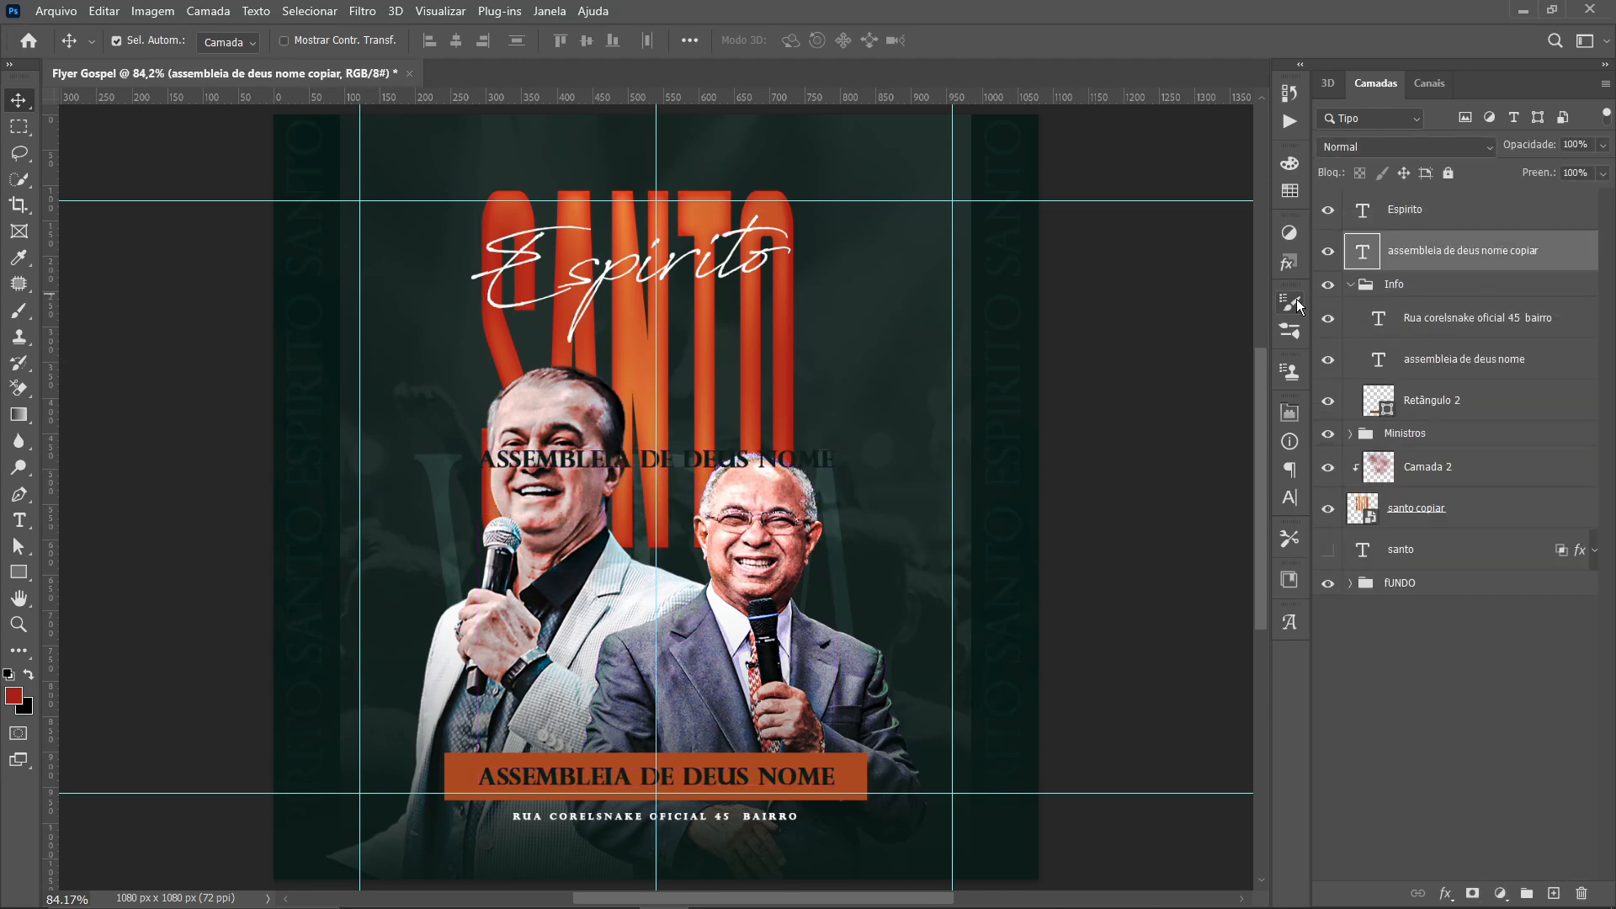
{"action": "left_click", "coordinate": [1351, 286]}
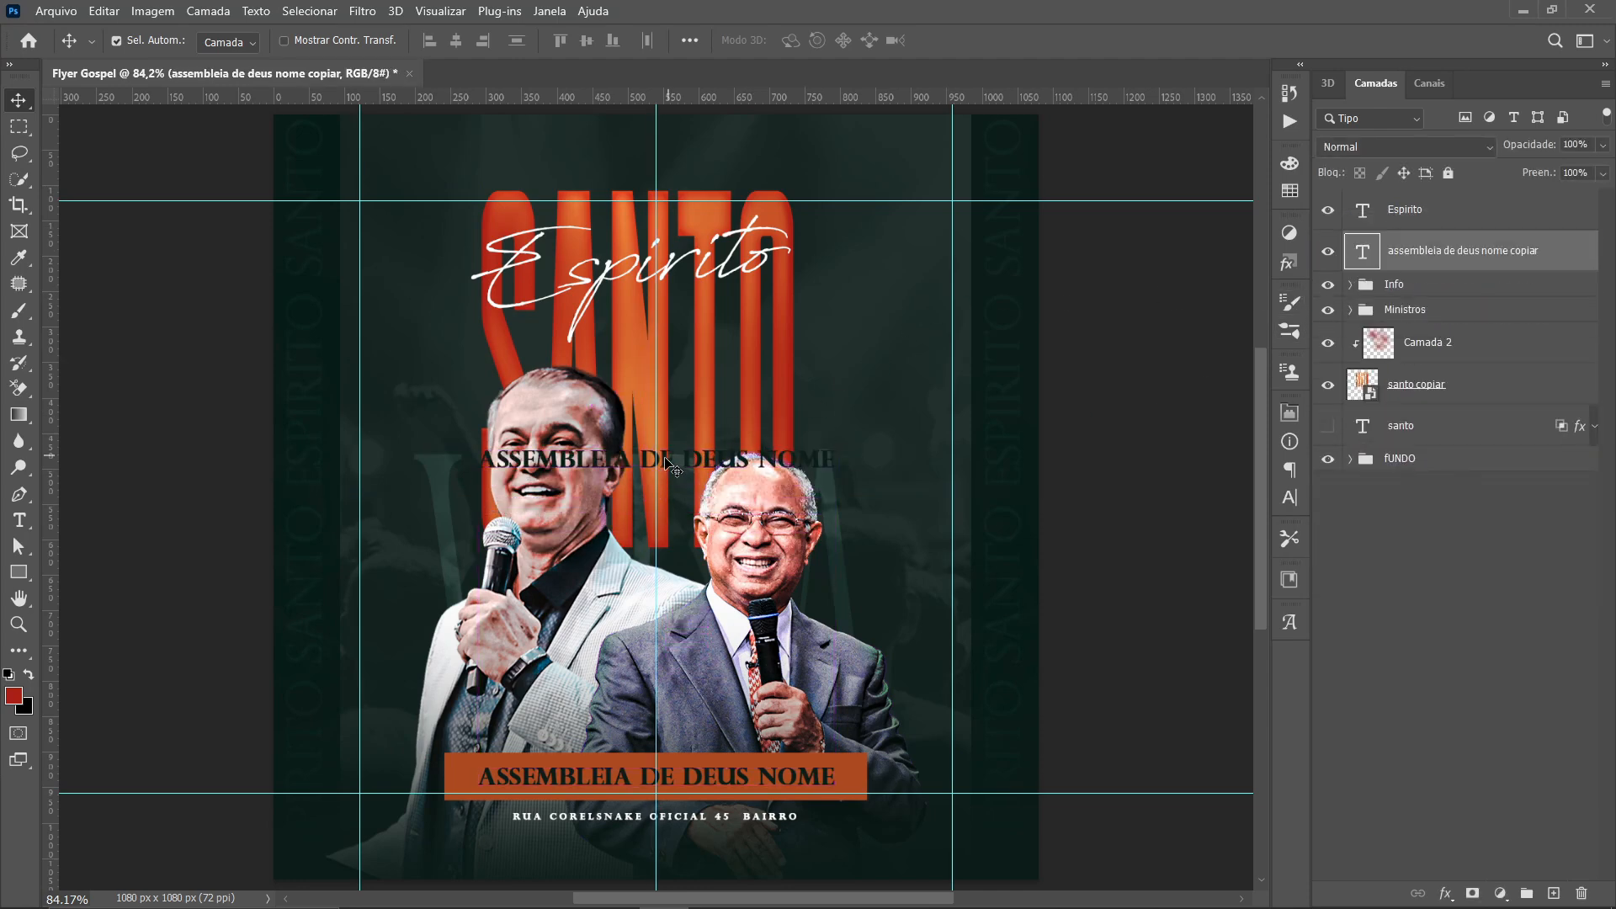
{"action": "left_click_drag", "start_coordinate": [670, 439], "coordinate": [700, 177]}
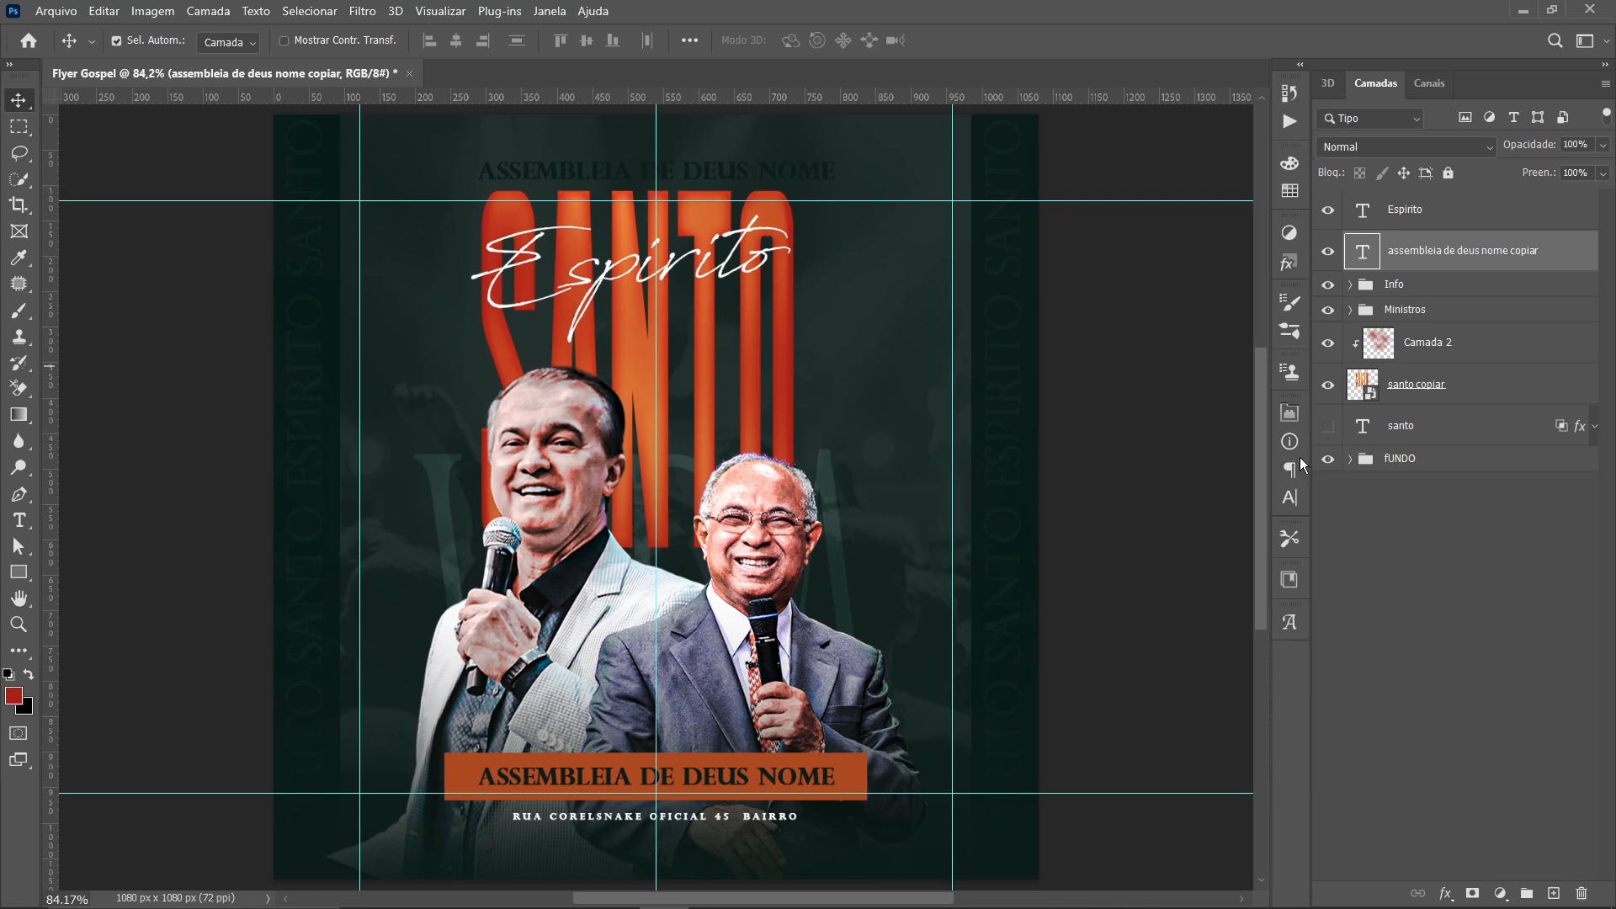
Set the duplicated church name's font to Antro Vectra
{"action": "left_click", "coordinate": [1291, 500]}
{"action": "type", "text": "Antro Vectra"}
{"action": "key", "text": "Return"}
Color the duplicated church name #b13614, sampled from the SANTO lettering, and shift it toward the middle above the title
{"action": "left_click", "coordinate": [1291, 500]}
{"action": "left_click", "coordinate": [1244, 532]}
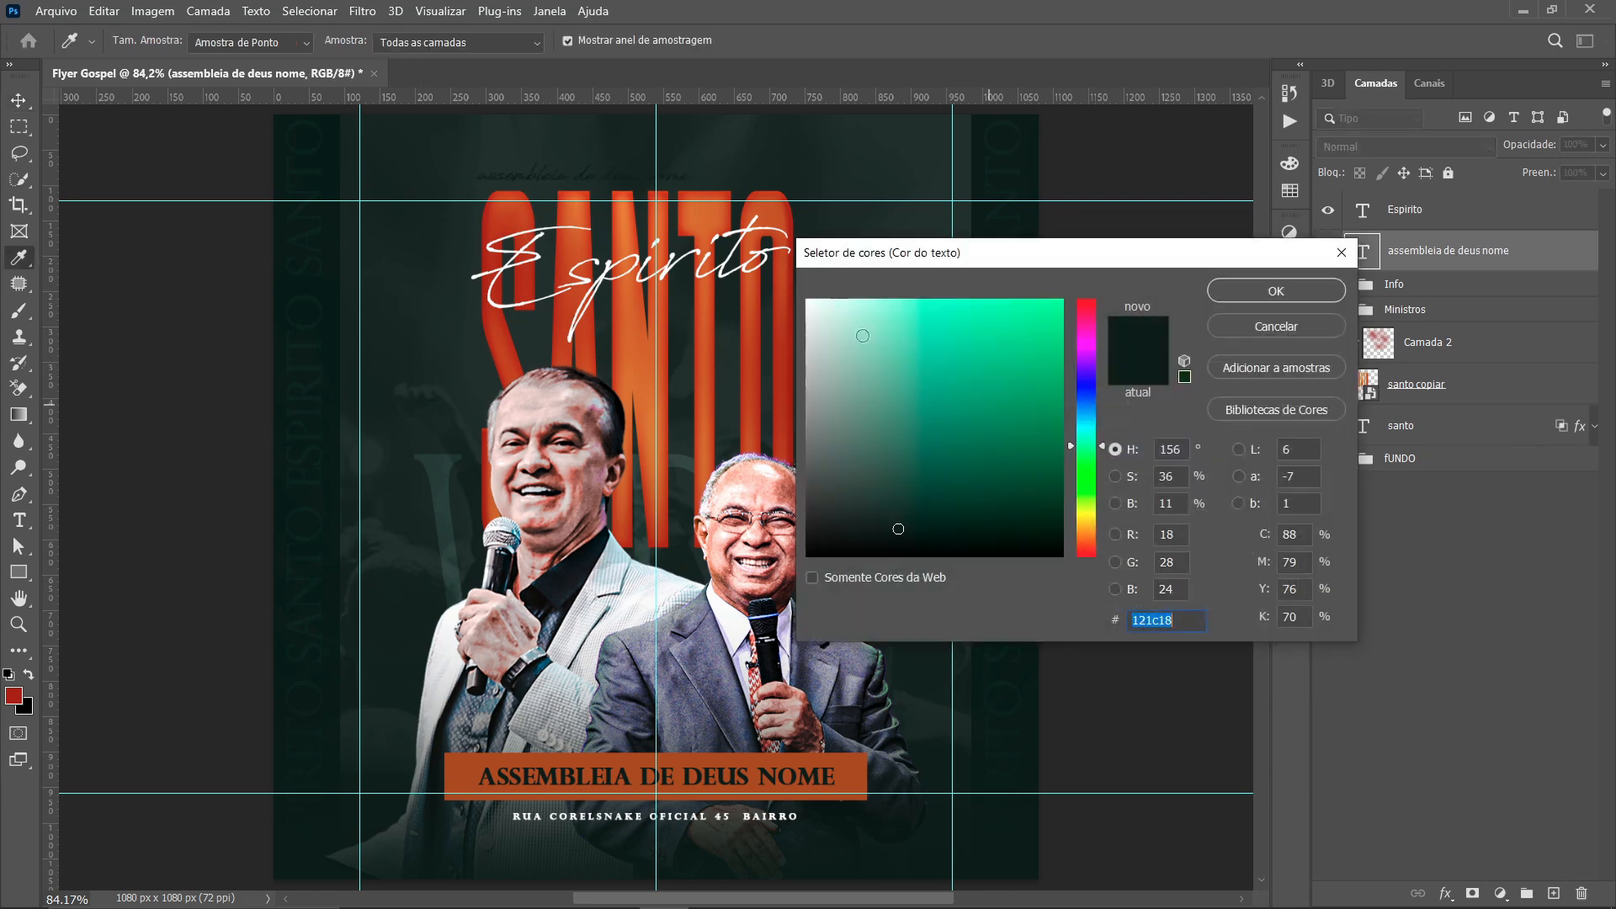
{"action": "left_click", "coordinate": [715, 204]}
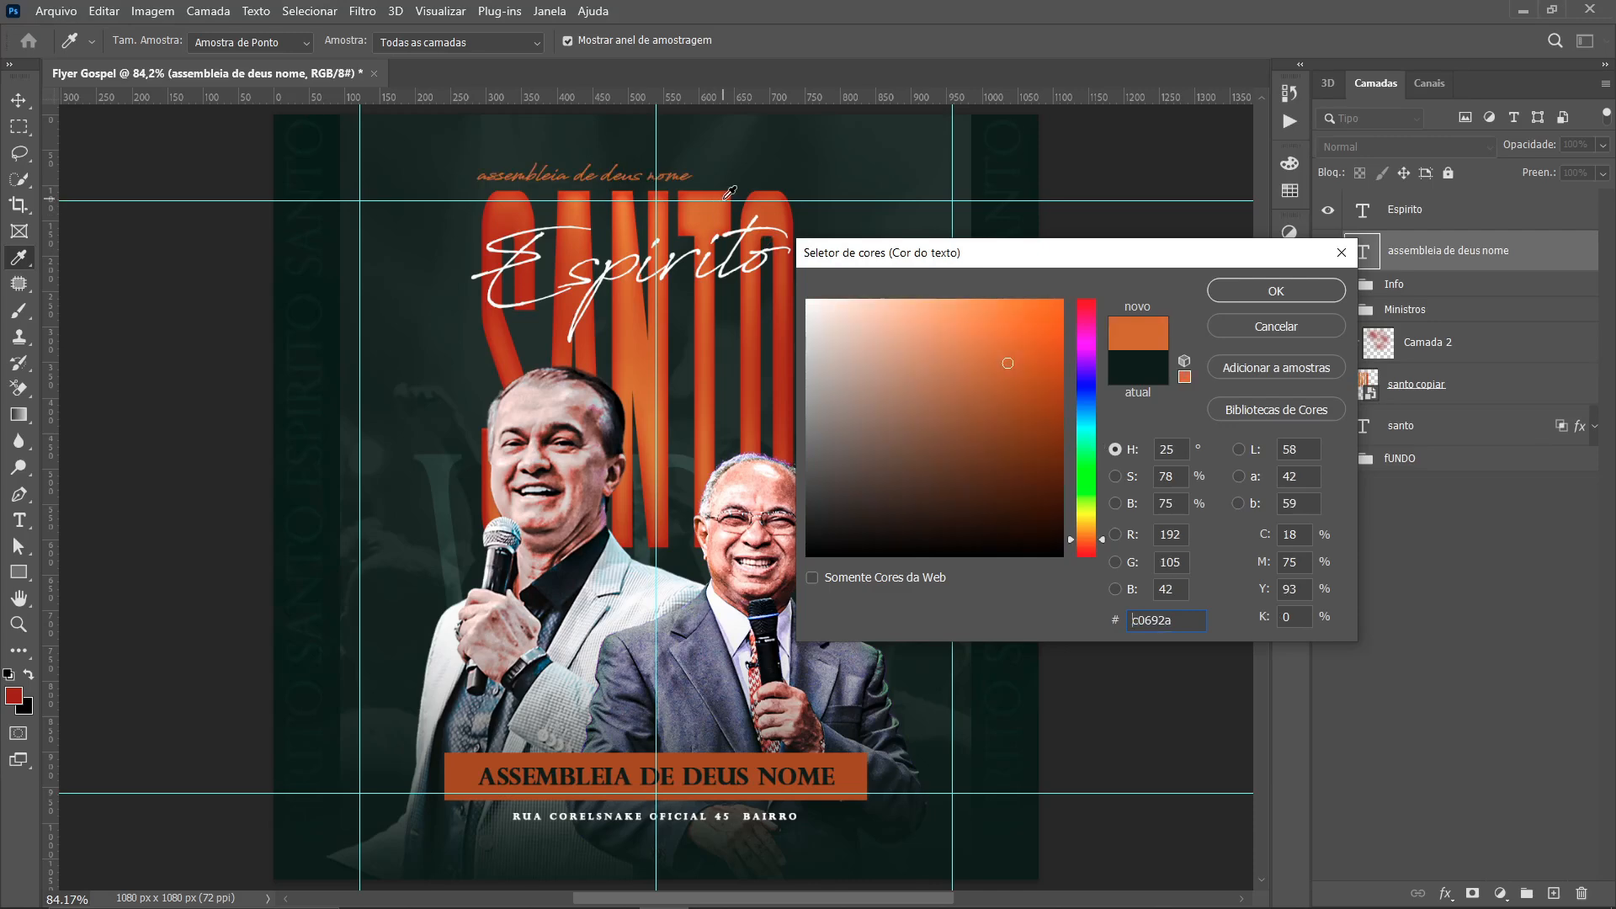
{"action": "left_click", "coordinate": [726, 197]}
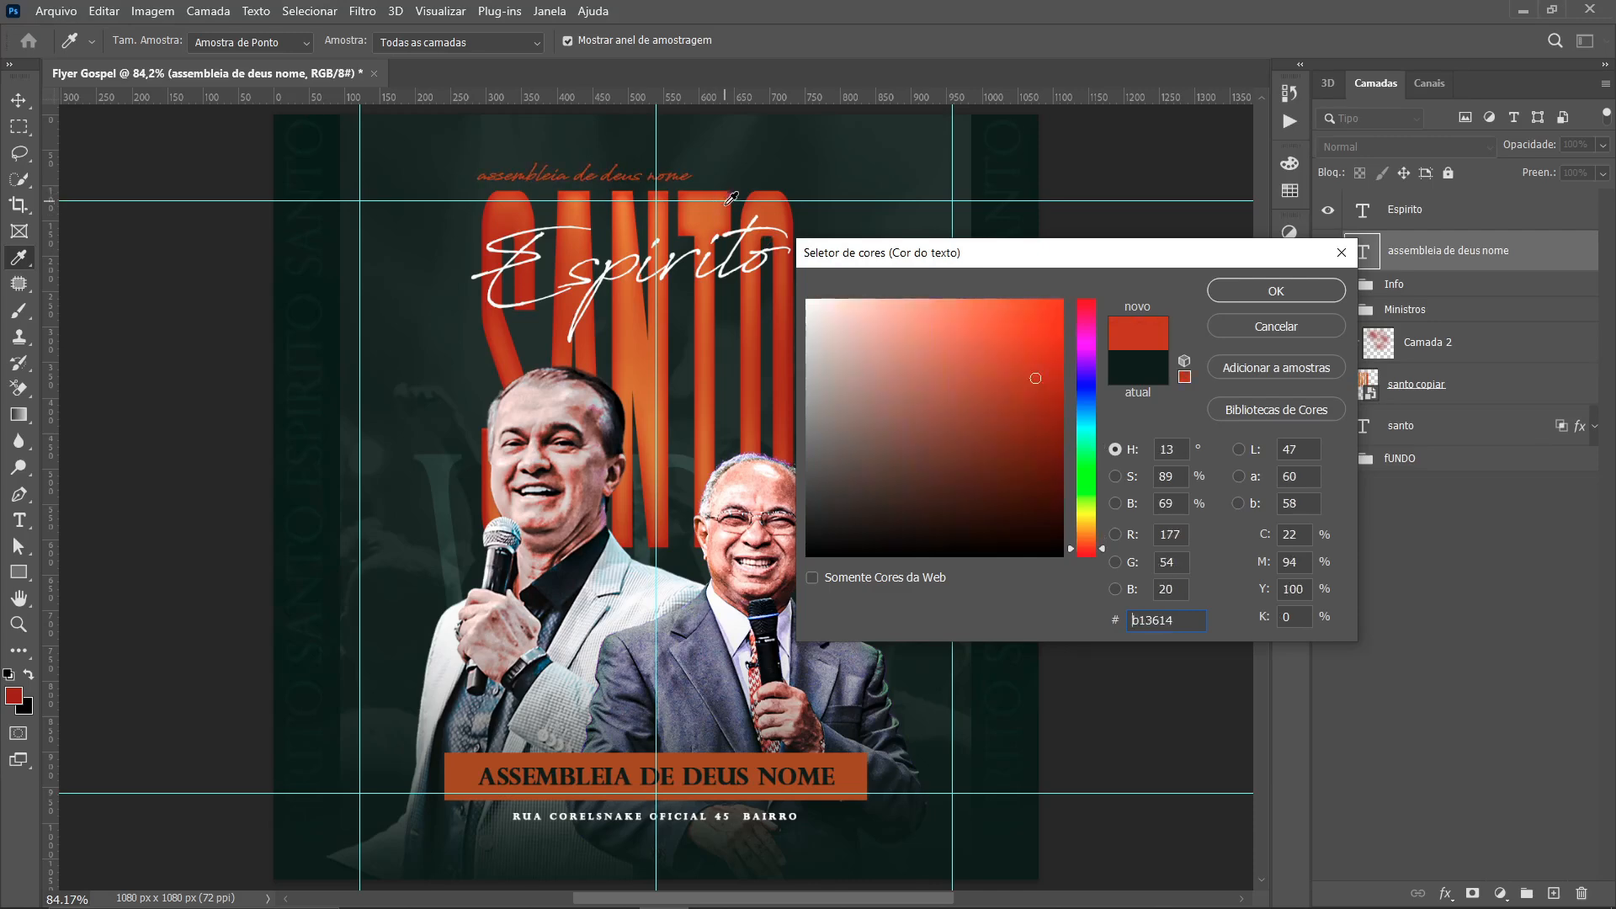
{"action": "left_click", "coordinate": [1262, 288]}
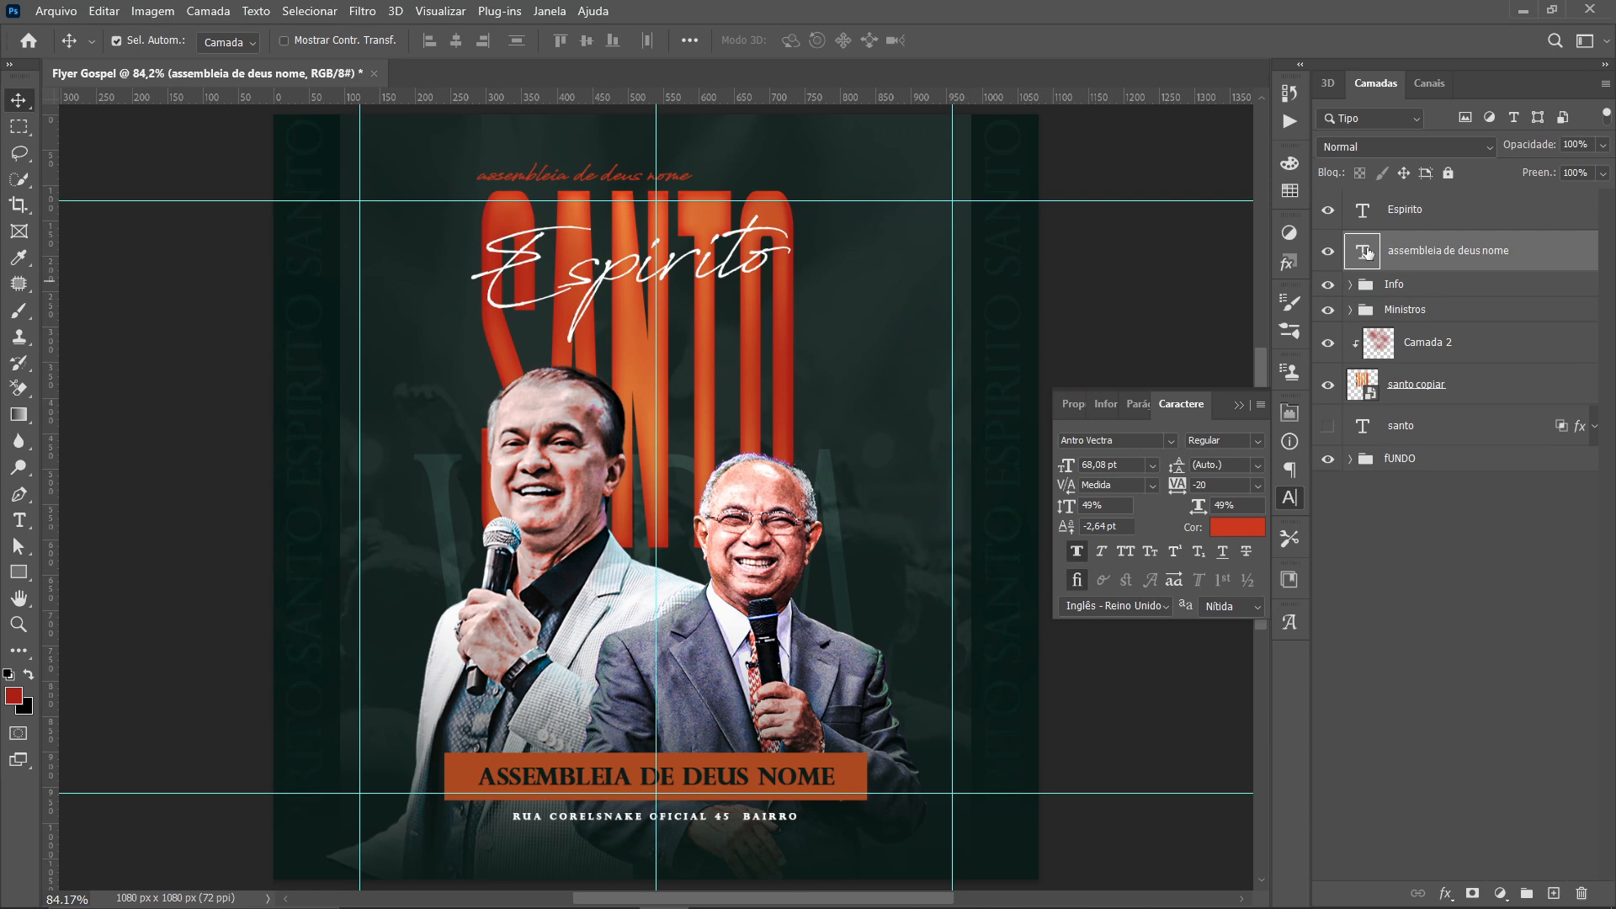
{"action": "left_click_drag", "start_coordinate": [618, 178], "coordinate": [653, 176]}
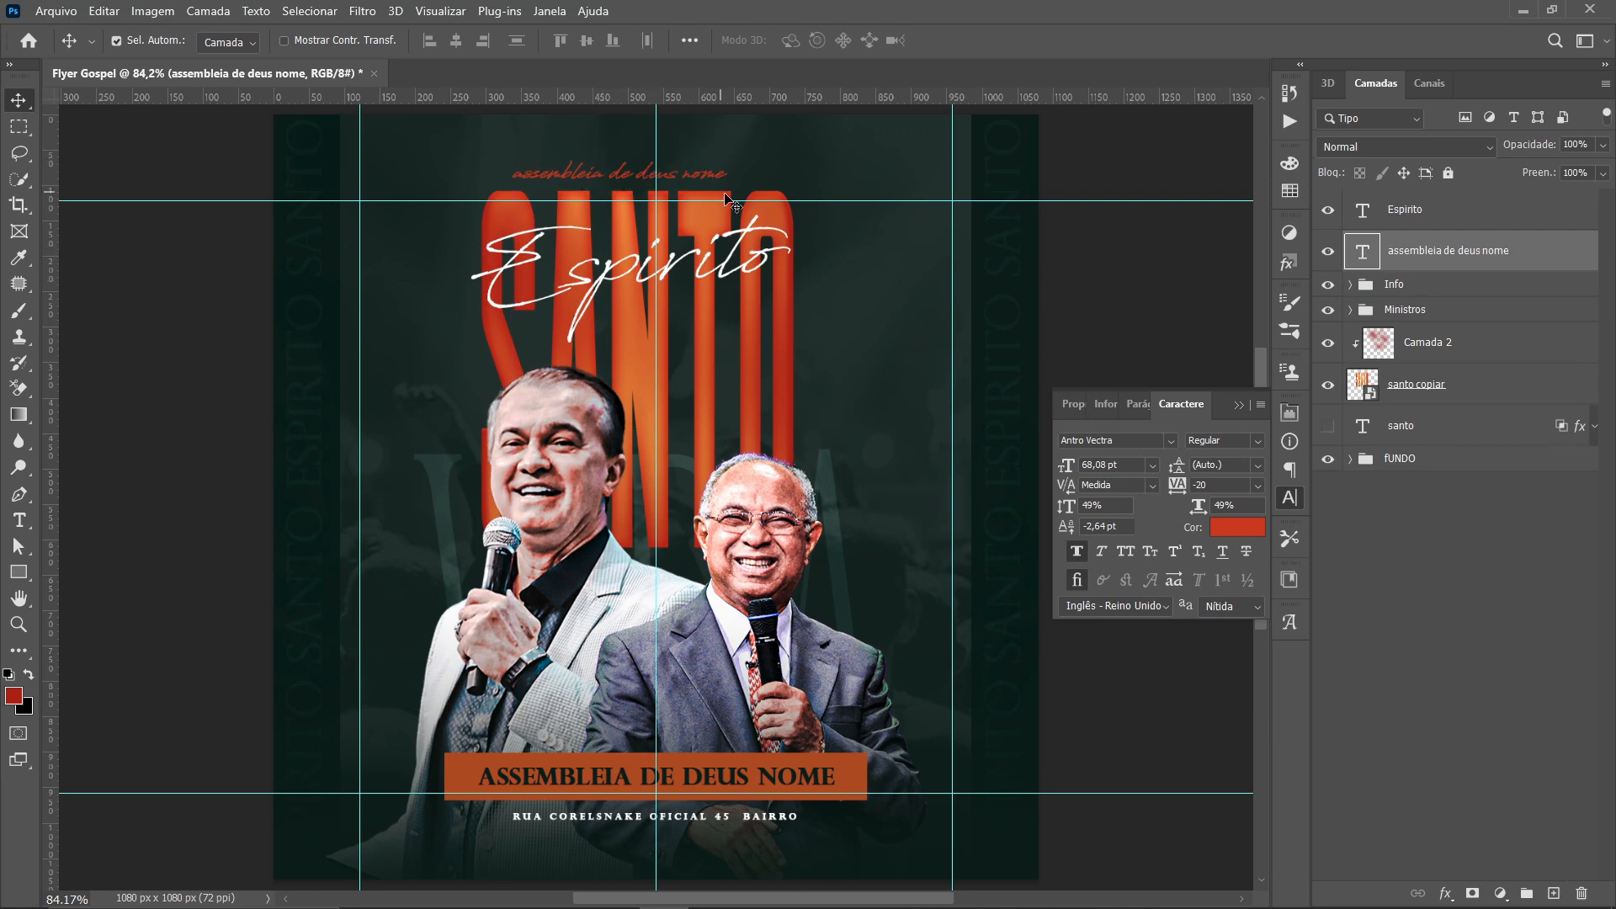
Try to give the church name text above SANTO the banner text's font, Perpetua Titling MT
{"action": "left_click", "coordinate": [705, 781]}
{"action": "left_click_drag", "start_coordinate": [1060, 440], "coordinate": [1122, 445]}
{"action": "left_click", "coordinate": [1139, 440]}
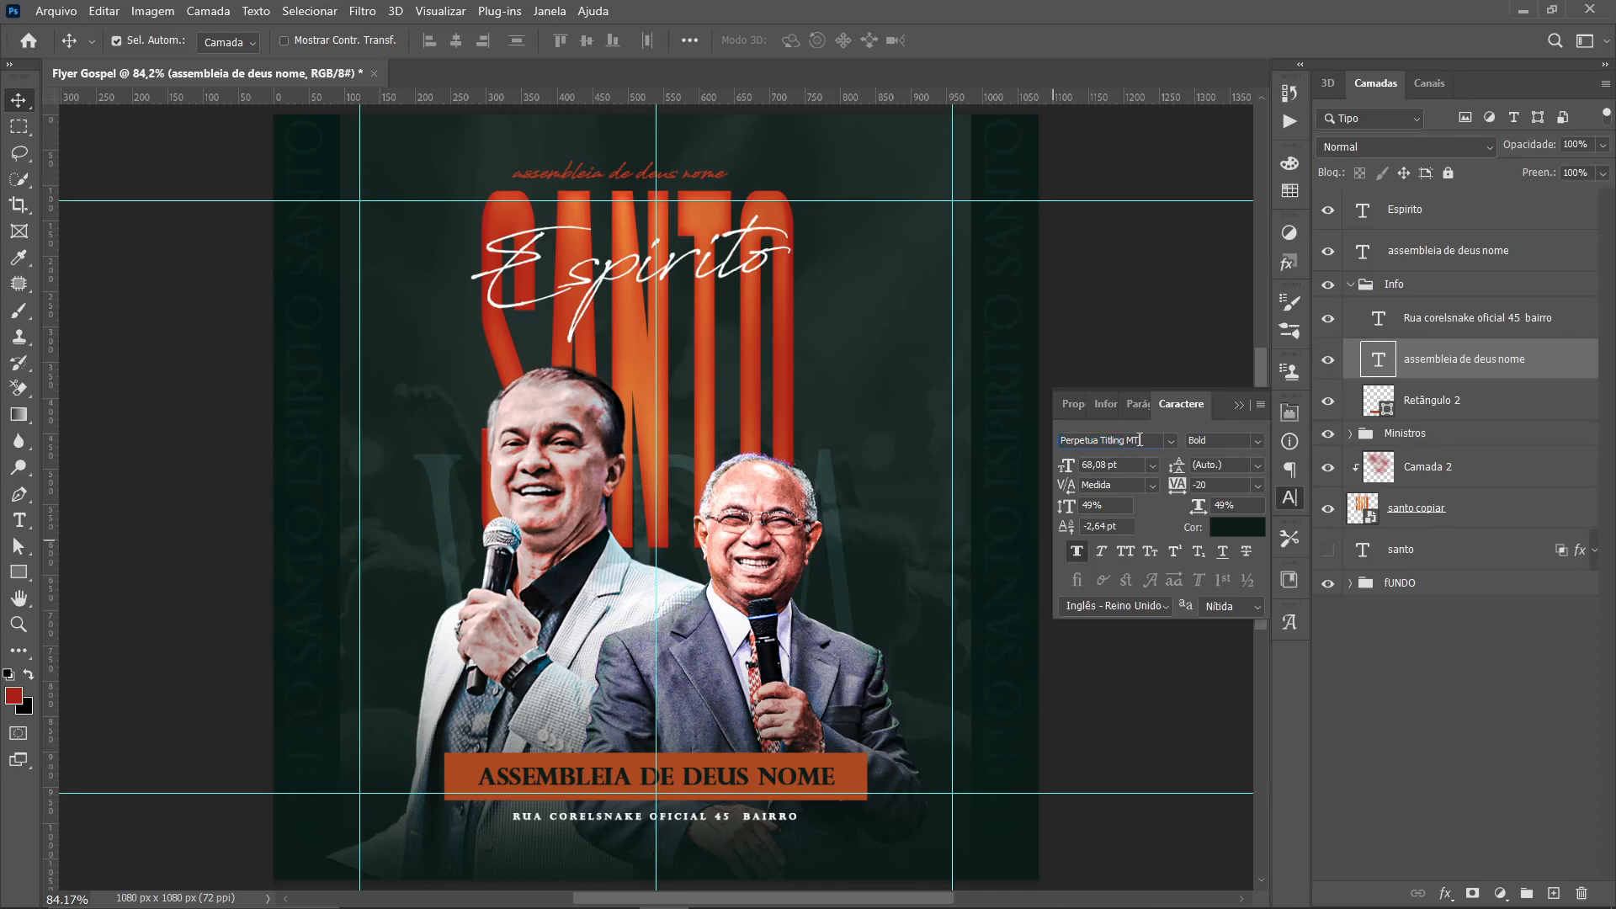
{"action": "left_click", "coordinate": [1385, 215]}
{"action": "left_click", "coordinate": [1379, 253]}
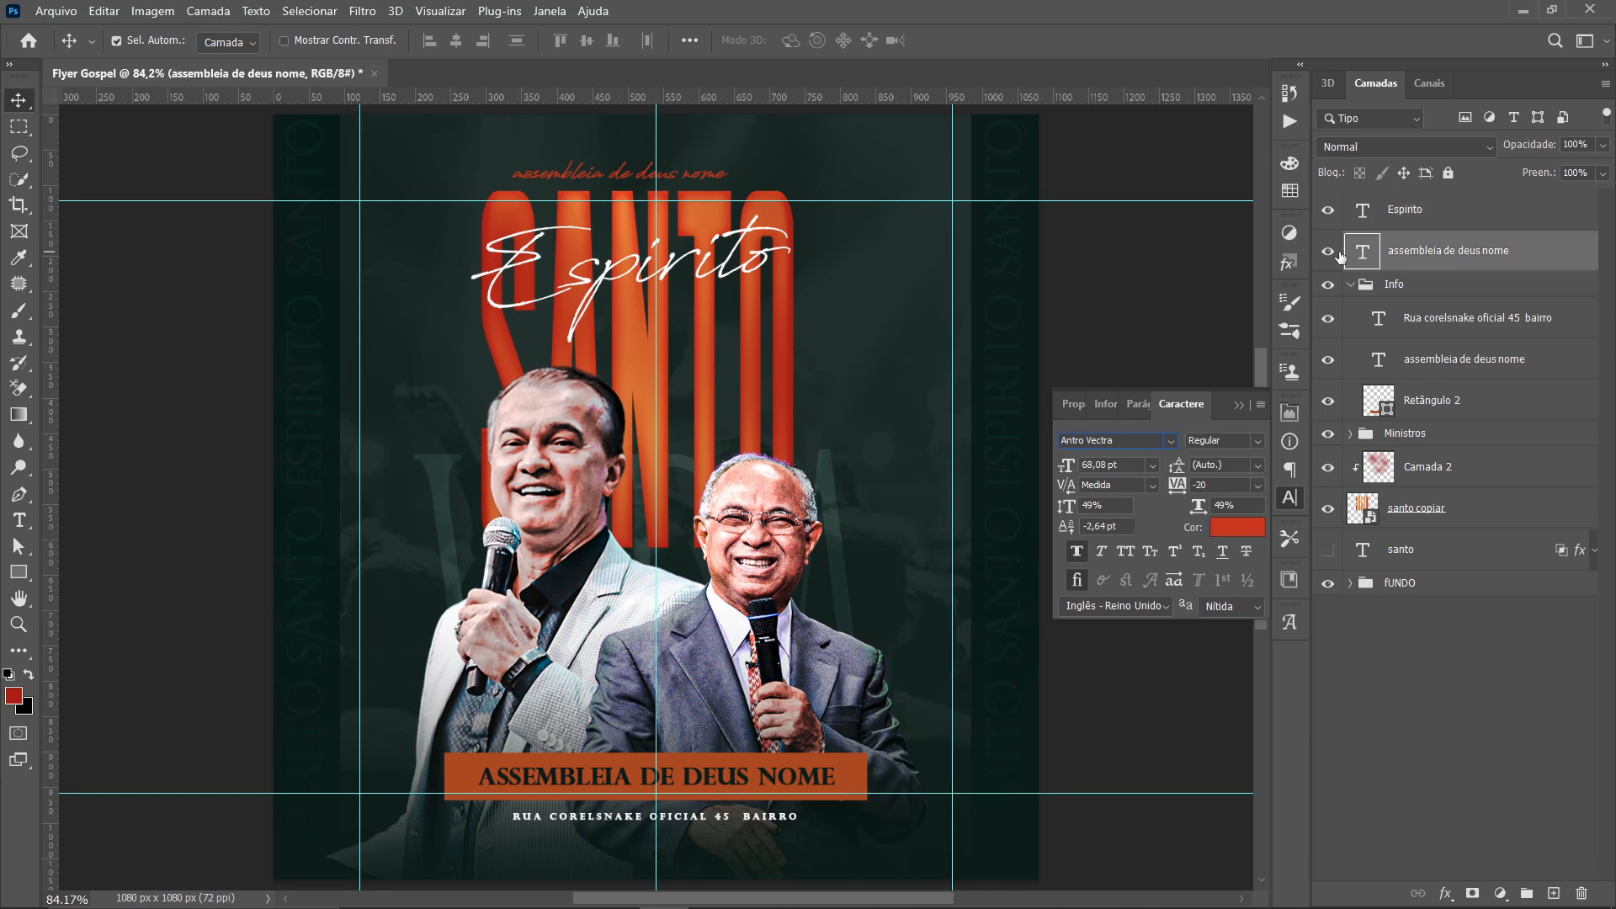
{"action": "left_click_drag", "start_coordinate": [1153, 441], "coordinate": [1020, 439]}
{"action": "left_click_drag", "start_coordinate": [1131, 442], "coordinate": [1063, 440]}
{"action": "type", "text": "Perpetua Titling MT"}
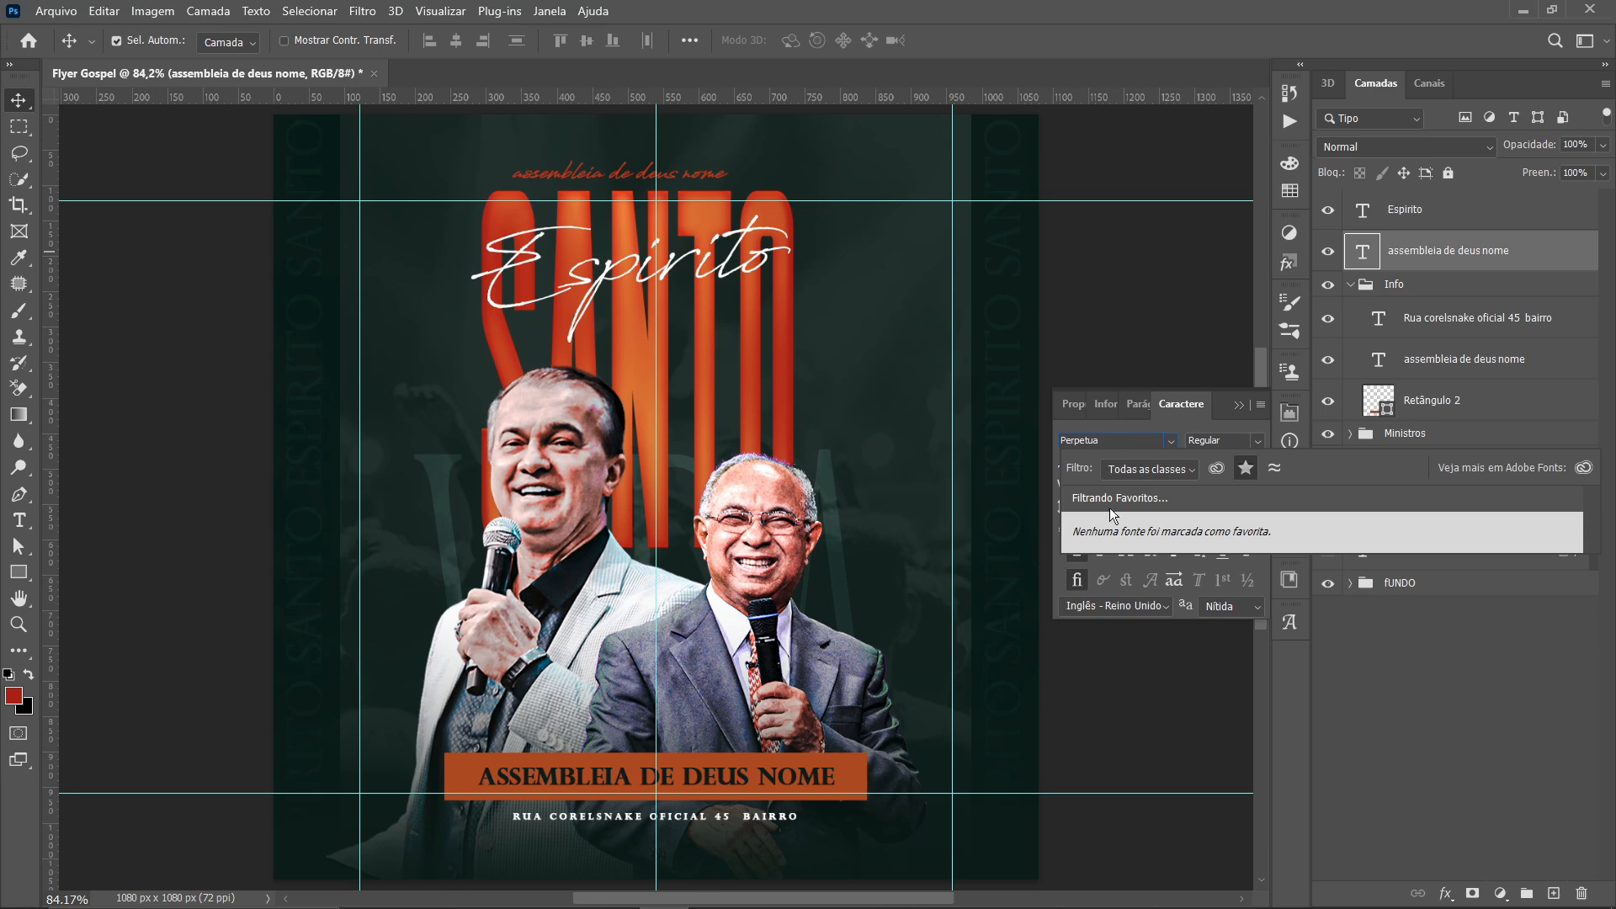
Duplicate the church name from the orange banner and place the copy over the middle right part of the SANTO lettering
{"action": "left_click", "coordinate": [818, 780]}
{"action": "left_click", "coordinate": [1165, 647]}
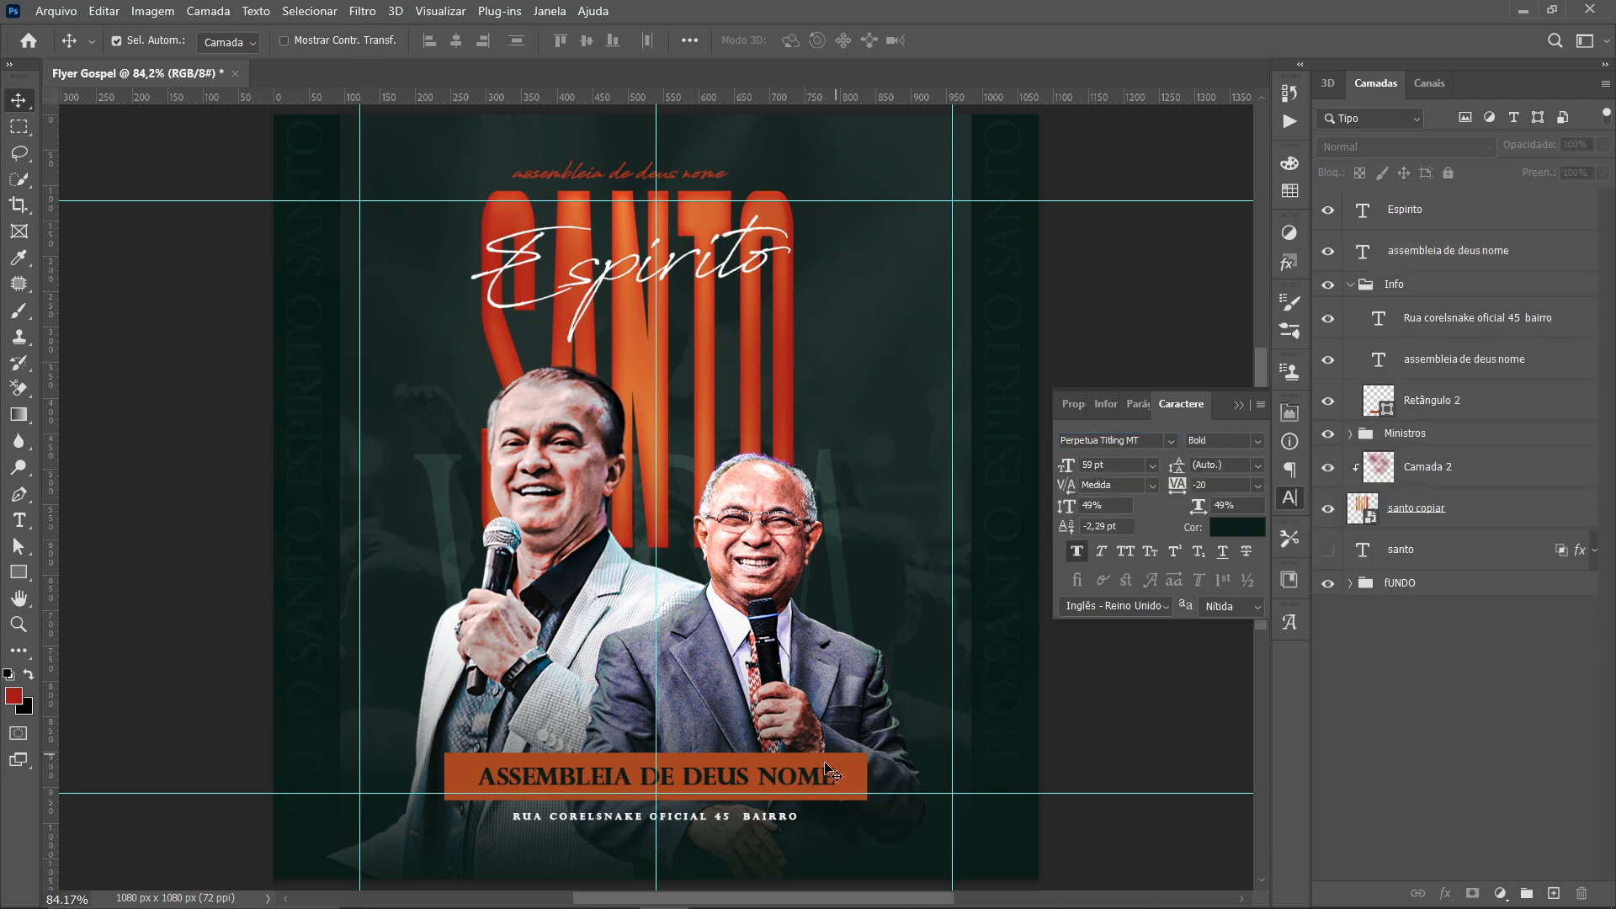
{"action": "left_click_drag", "start_coordinate": [778, 775], "coordinate": [882, 406]}
{"action": "double_click", "coordinate": [857, 399]}
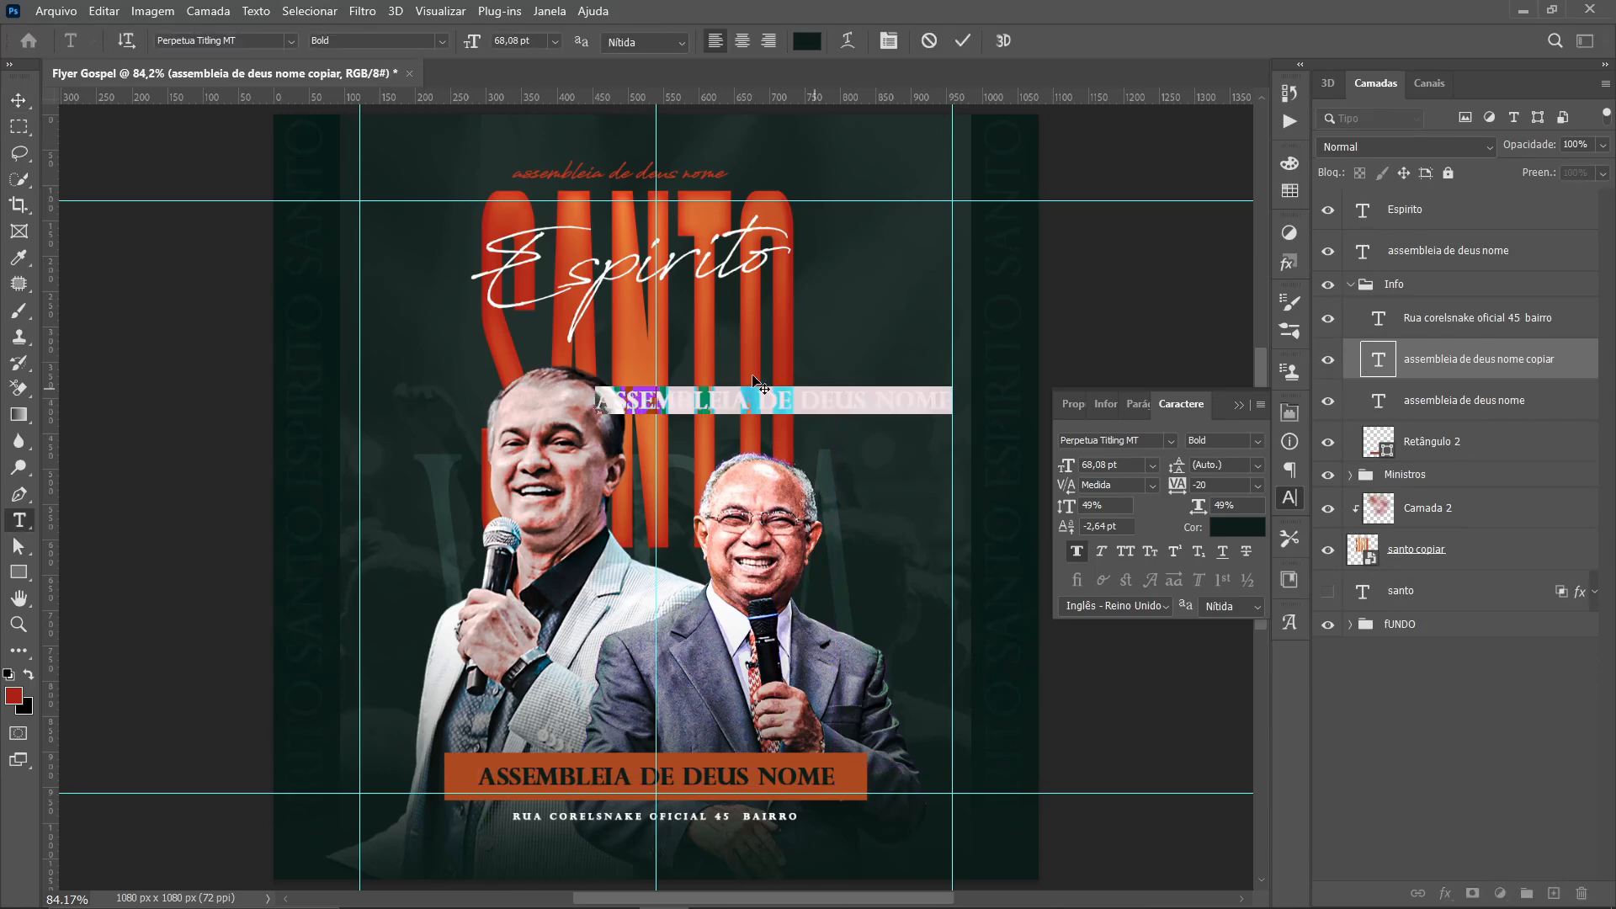
{"action": "left_click", "coordinate": [17, 99]}
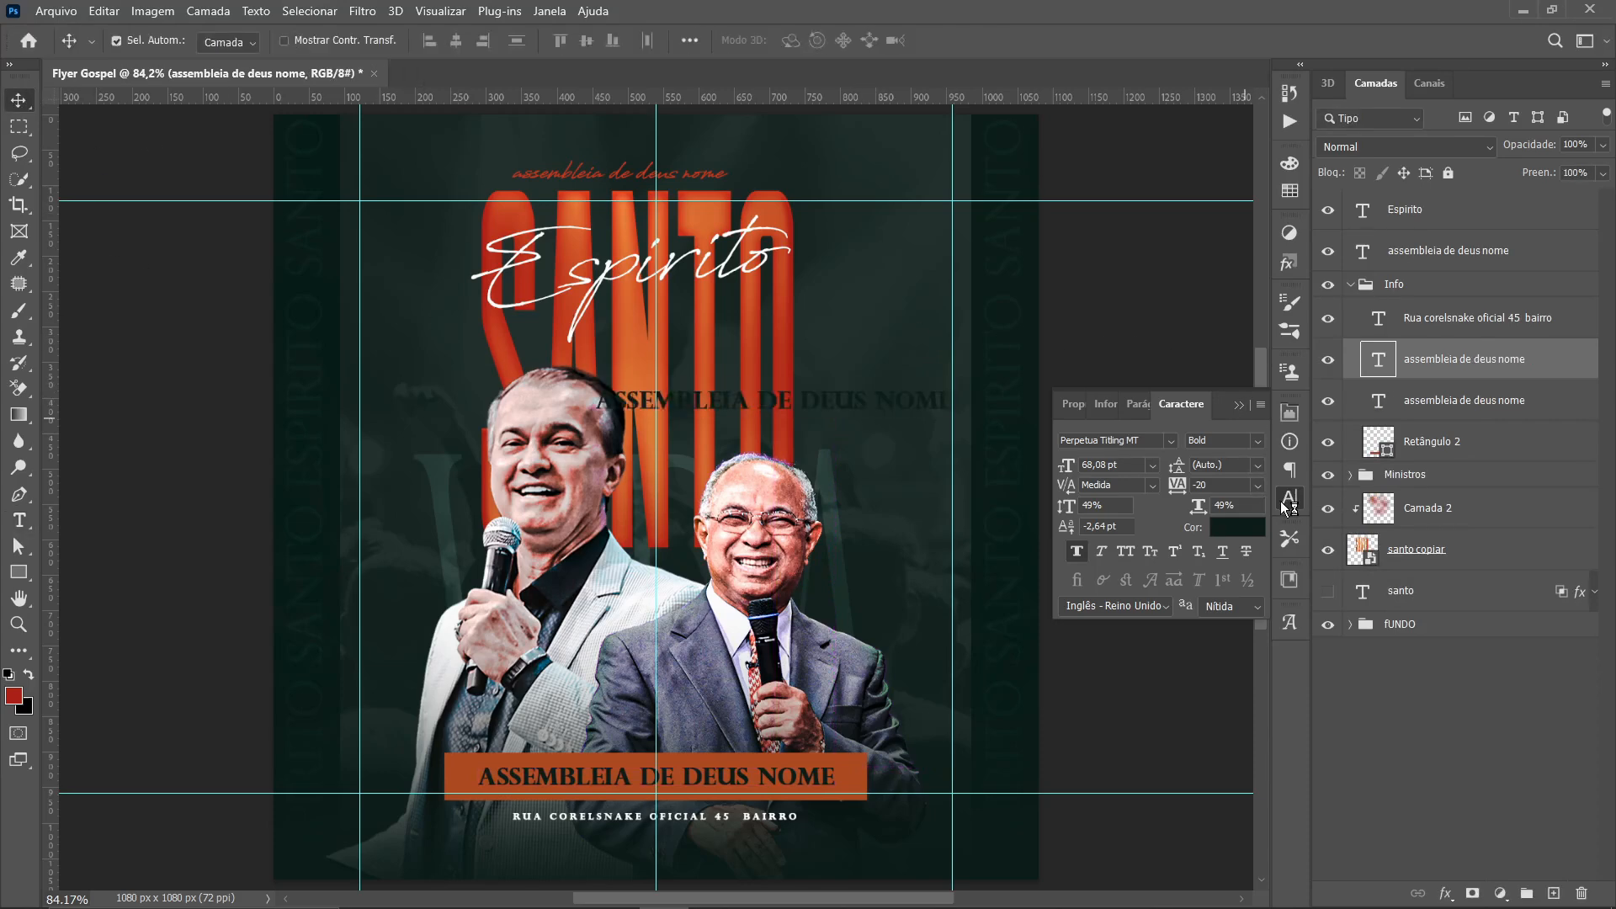
Color the new church name copy #af431a, sampled from the SANTO lettering
{"action": "left_click", "coordinate": [1225, 528]}
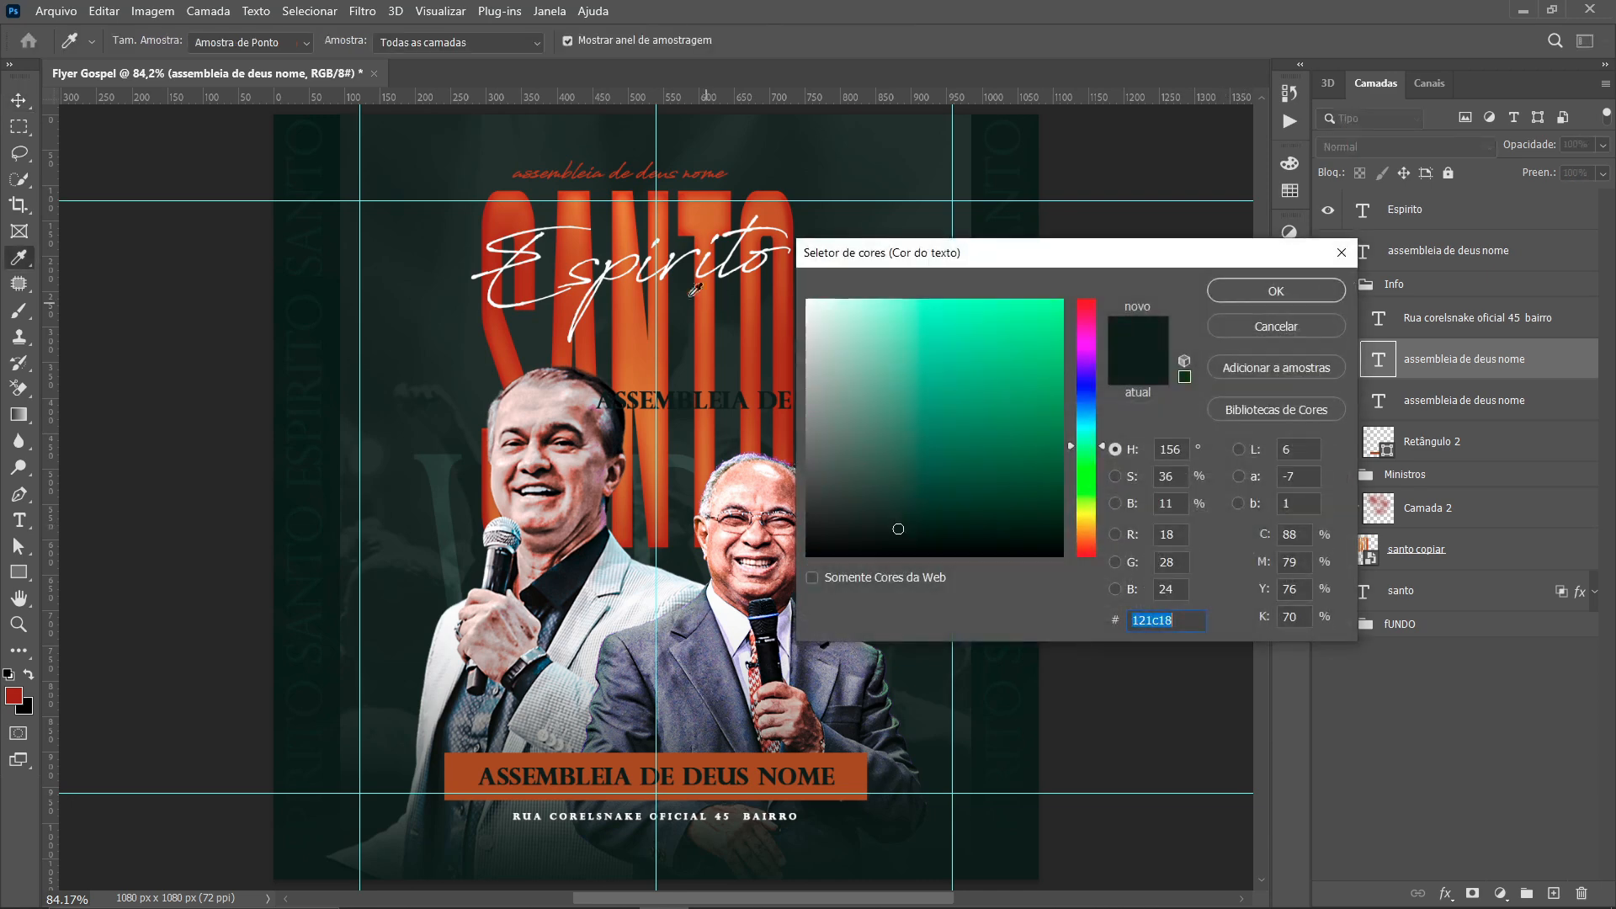
{"action": "left_click", "coordinate": [597, 164]}
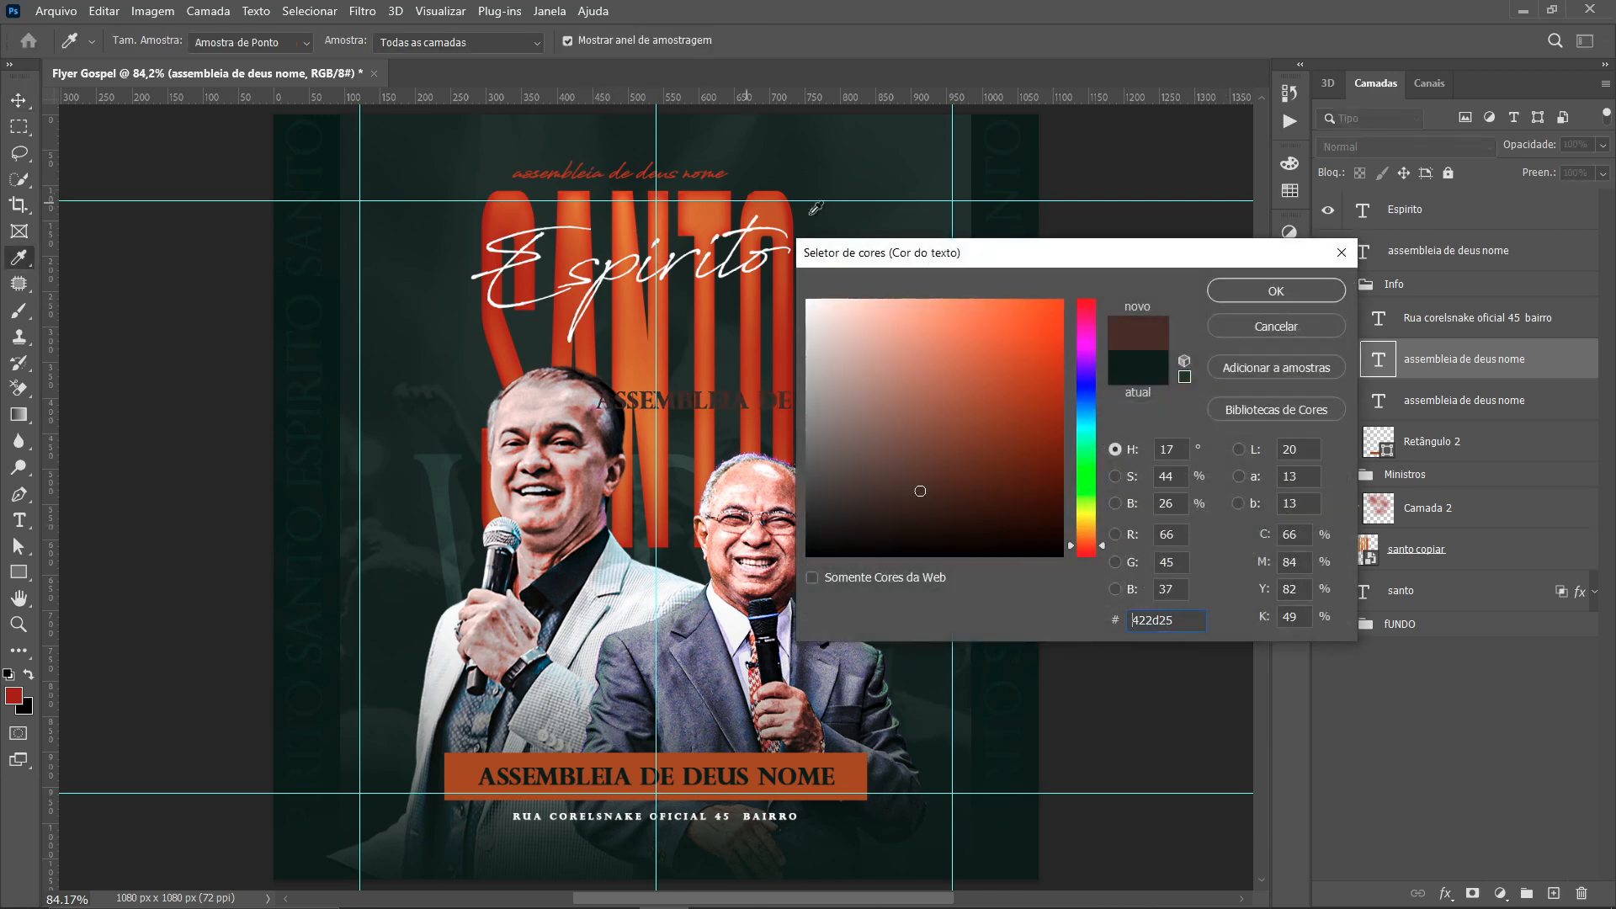
{"action": "left_click", "coordinate": [523, 205]}
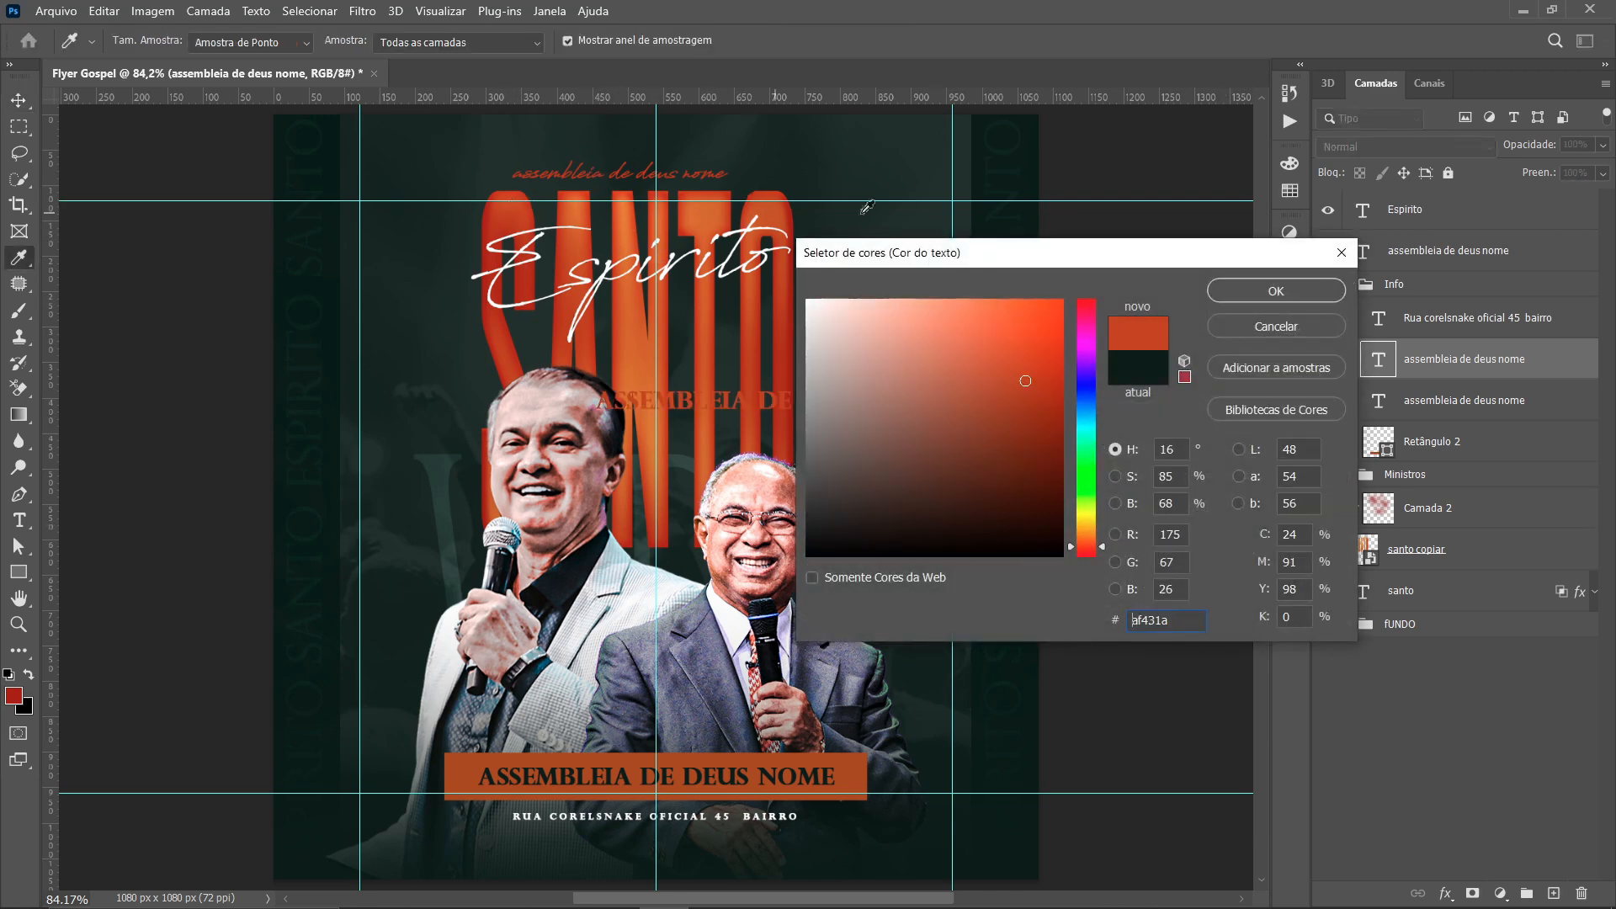
{"action": "left_click", "coordinate": [1273, 290]}
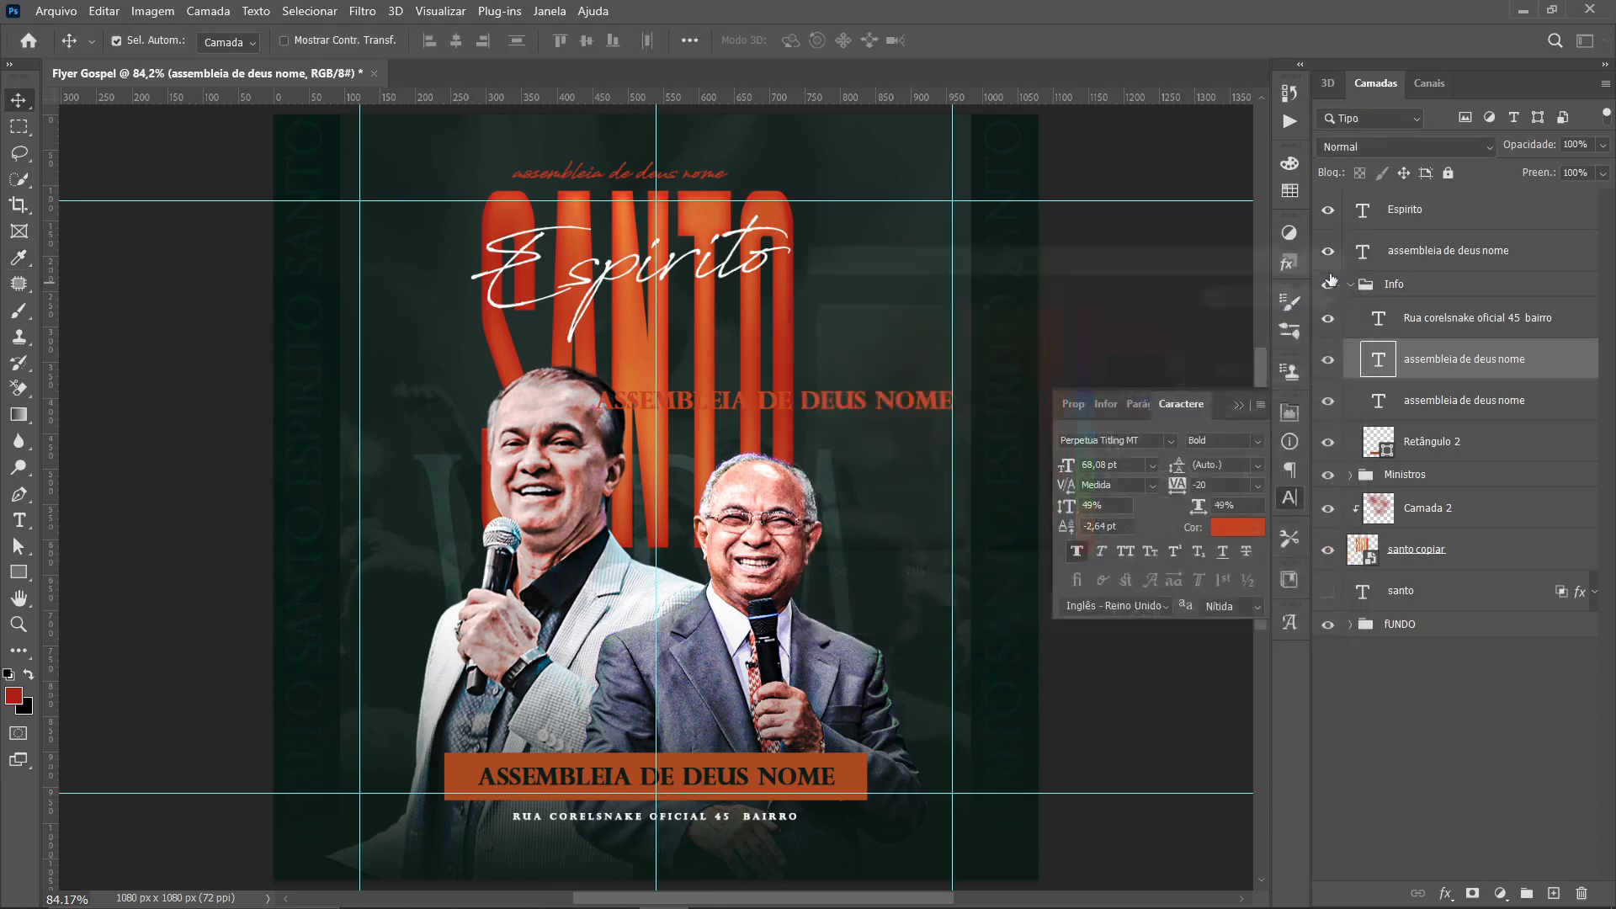
Delete the Antro Vectra church name text and move the Perpetua Titling copy into its place above SANTO
{"action": "left_click", "coordinate": [1328, 210]}
{"action": "left_click", "coordinate": [1328, 211]}
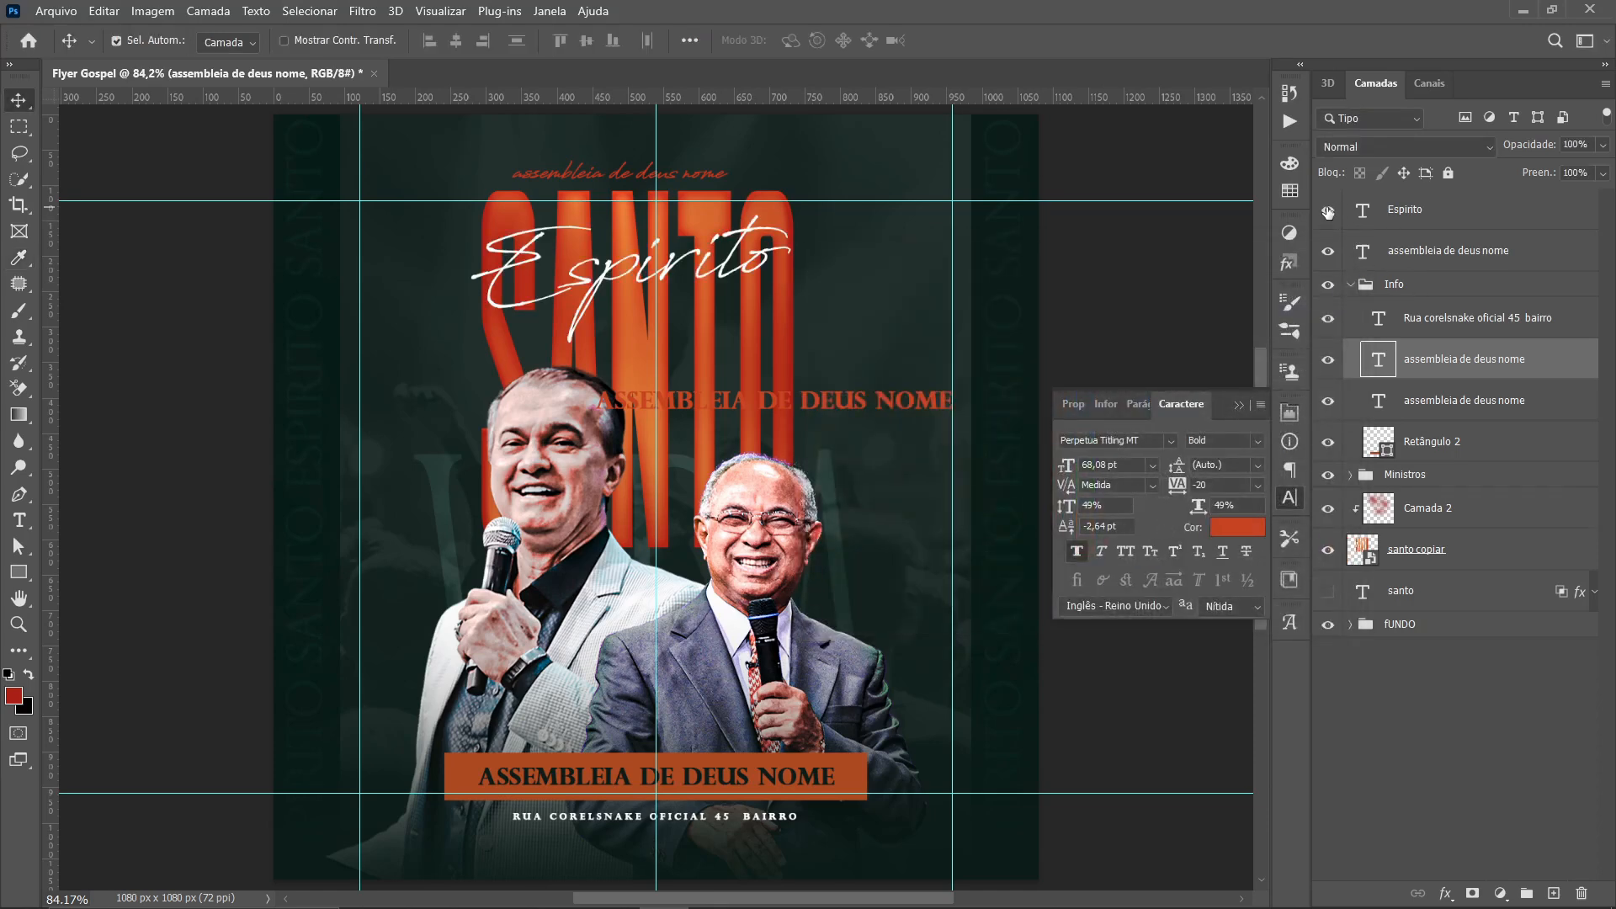
{"action": "left_click", "coordinate": [715, 181]}
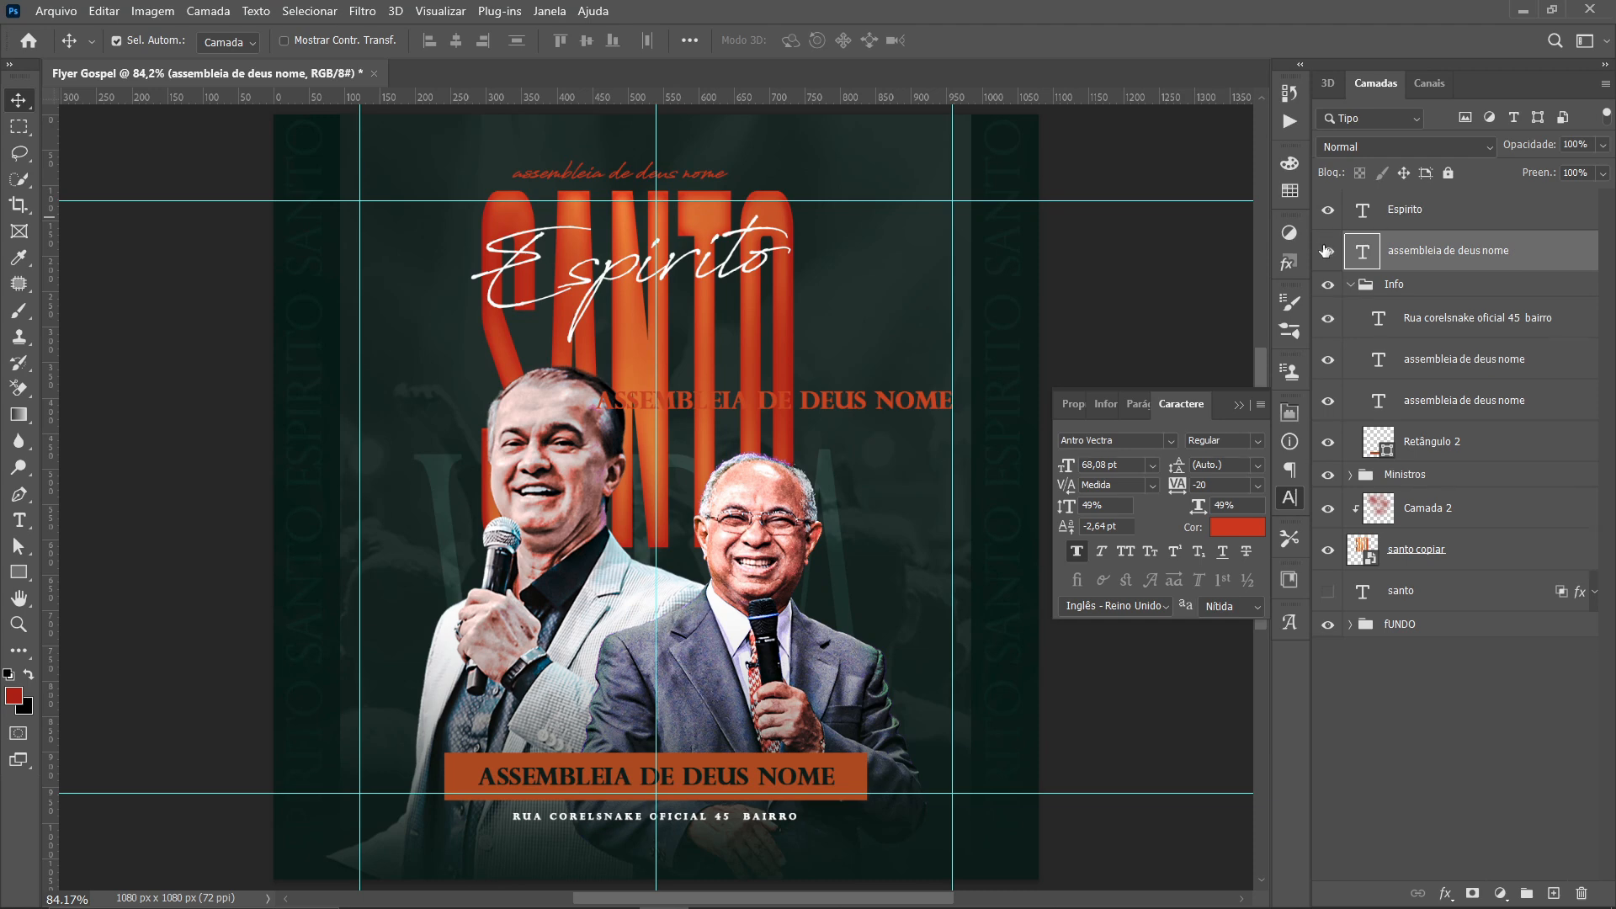
{"action": "key", "text": "Delete"}
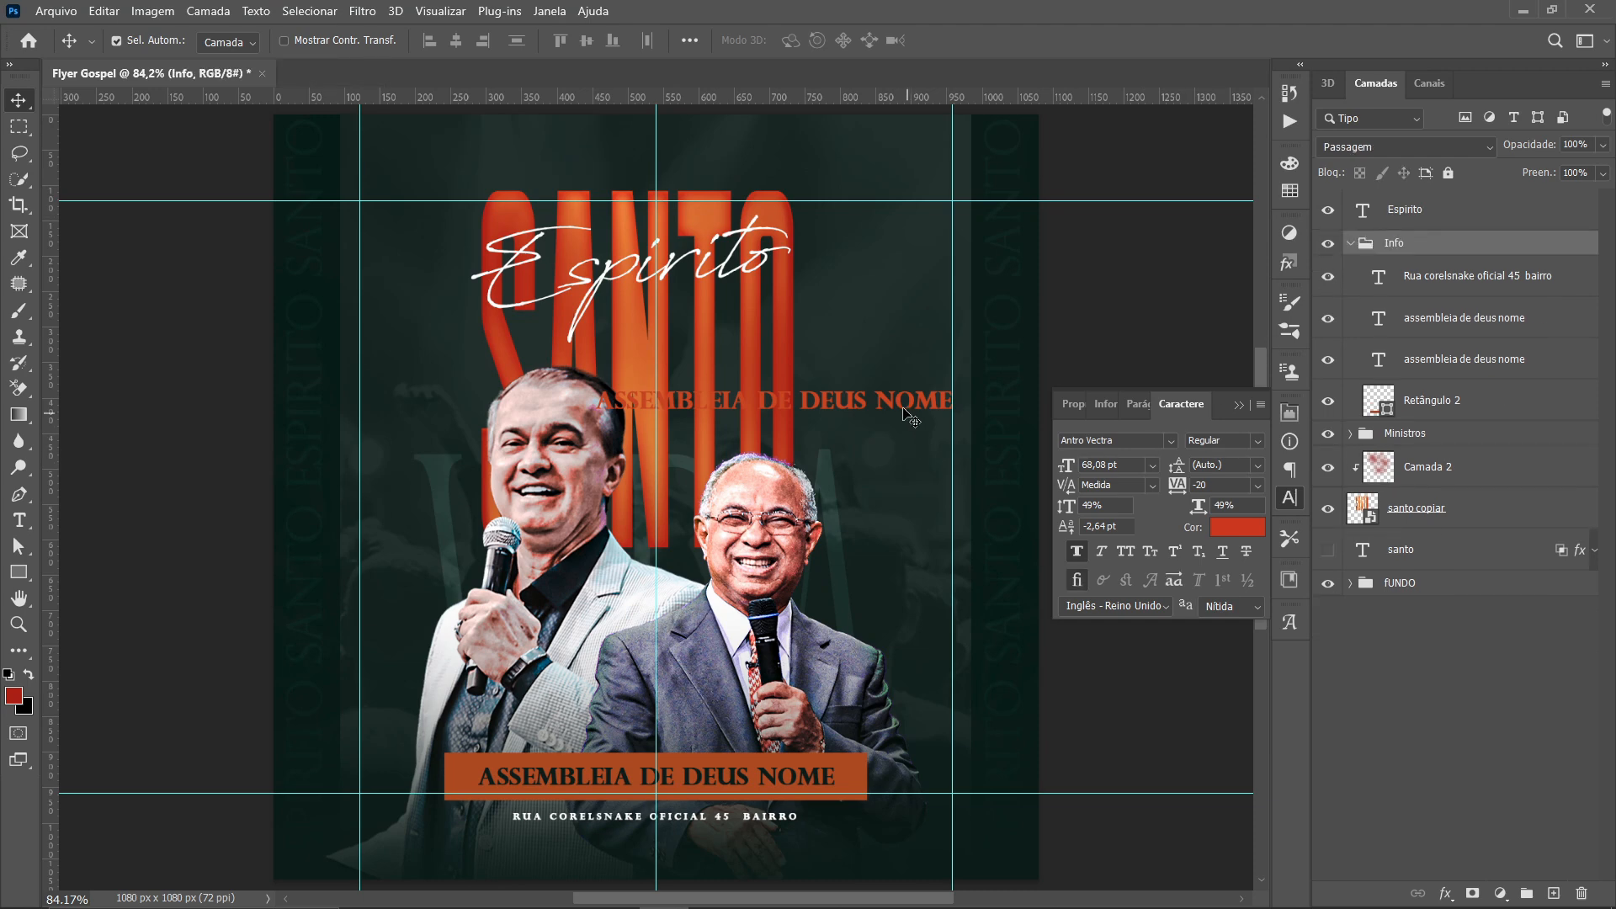
{"action": "left_click_drag", "start_coordinate": [887, 397], "coordinate": [754, 166]}
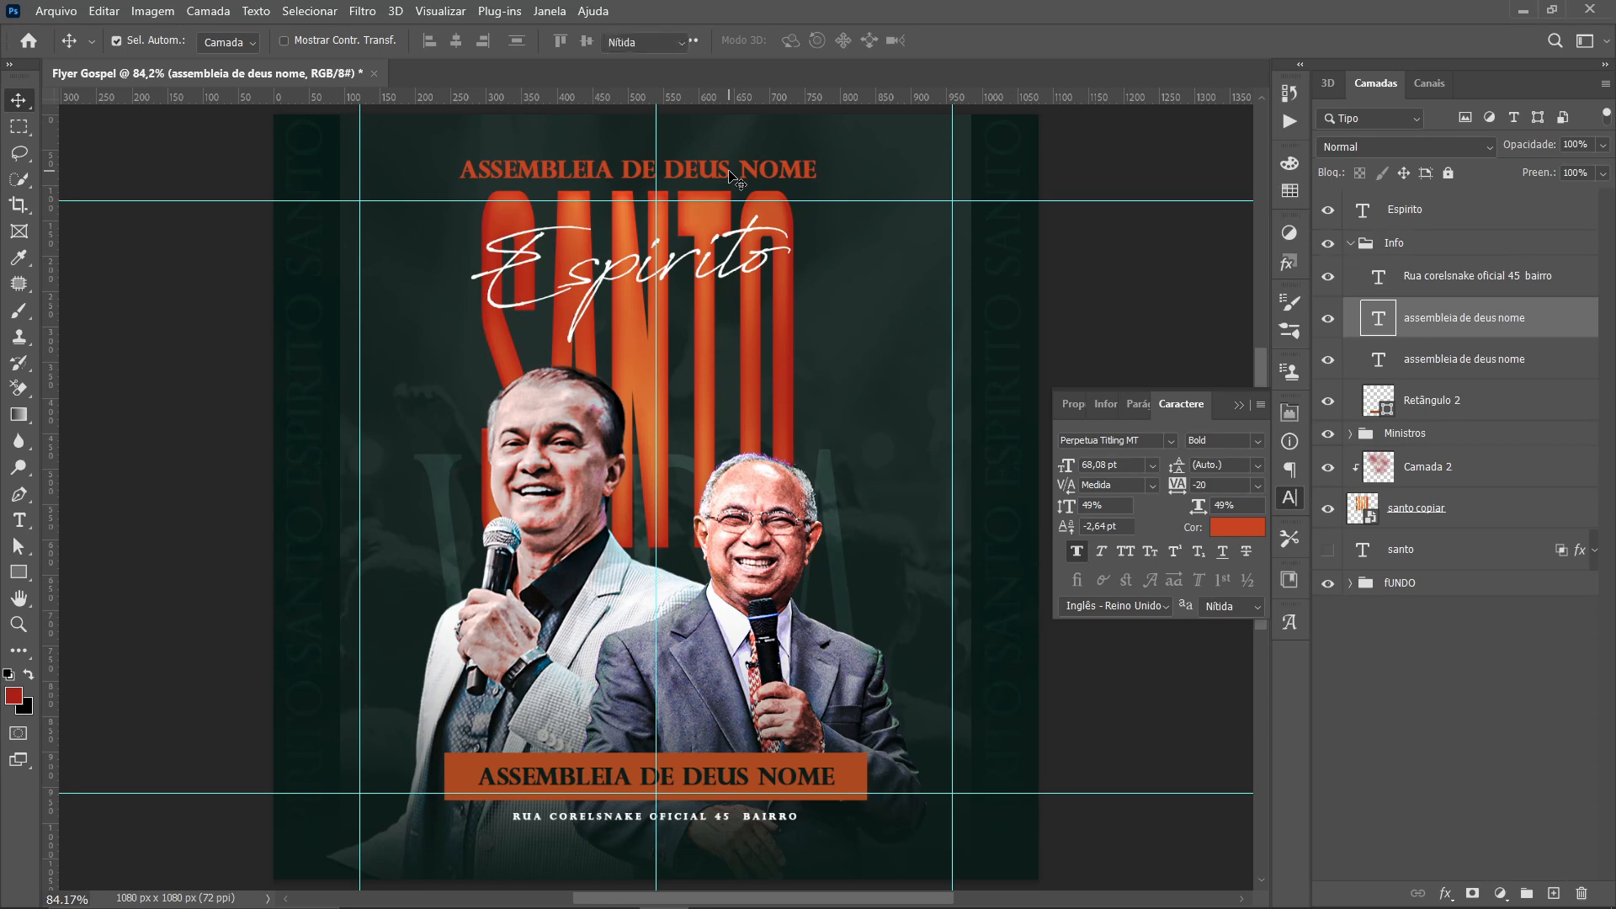
Replace the wording of the church name copy above SANTO with CONGRESSO
{"action": "double_click", "coordinate": [728, 170]}
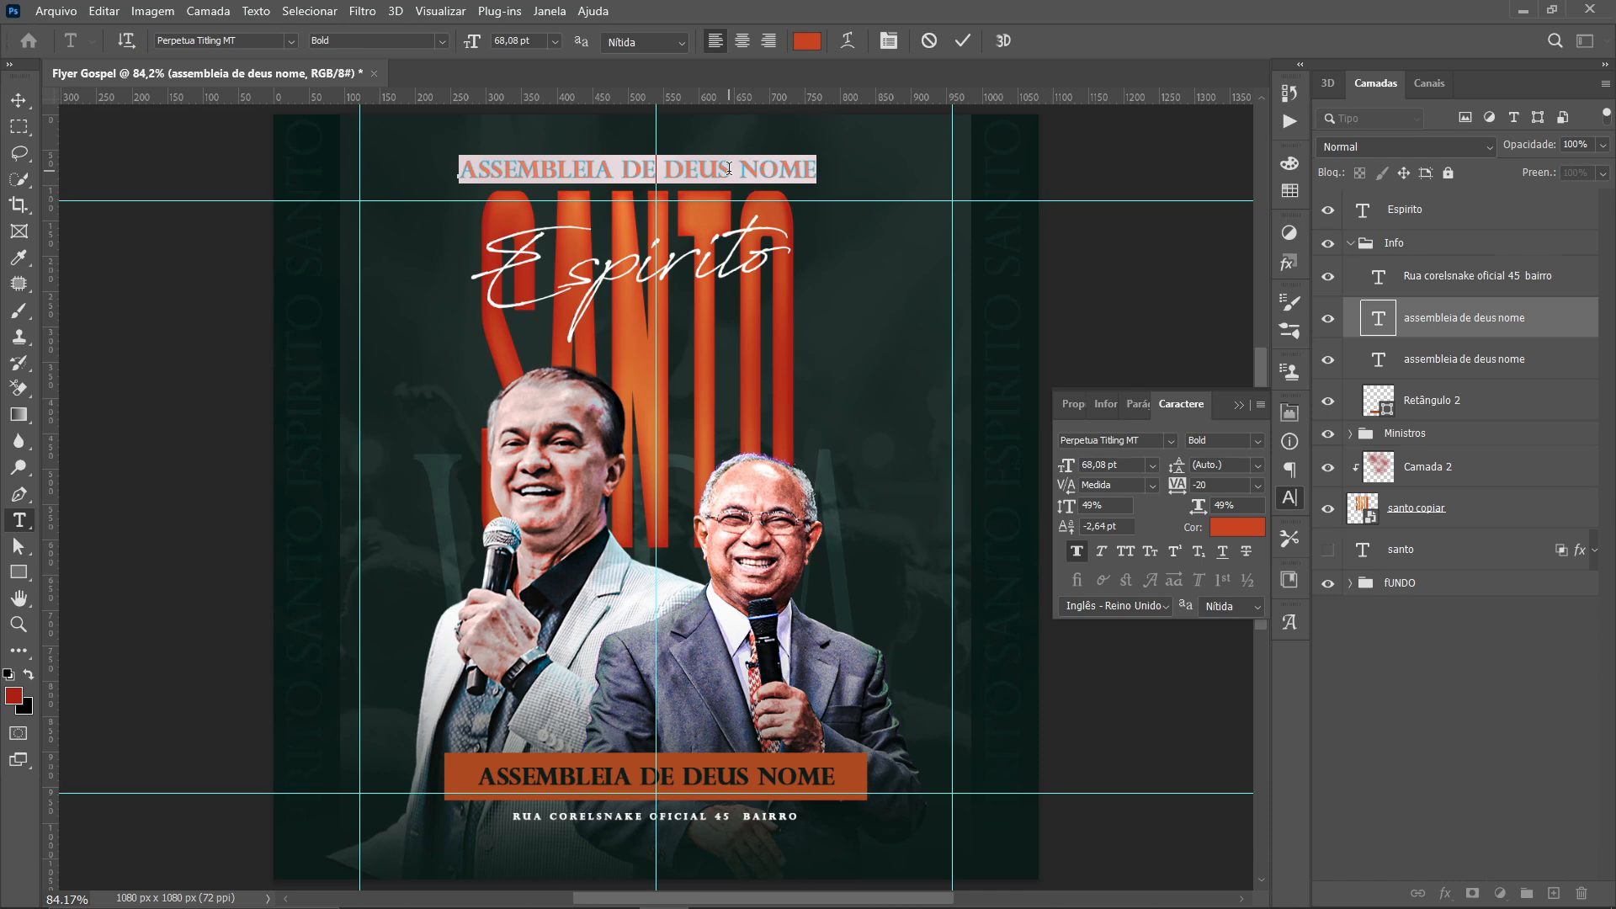
{"action": "type", "text": "CONGRESSO"}
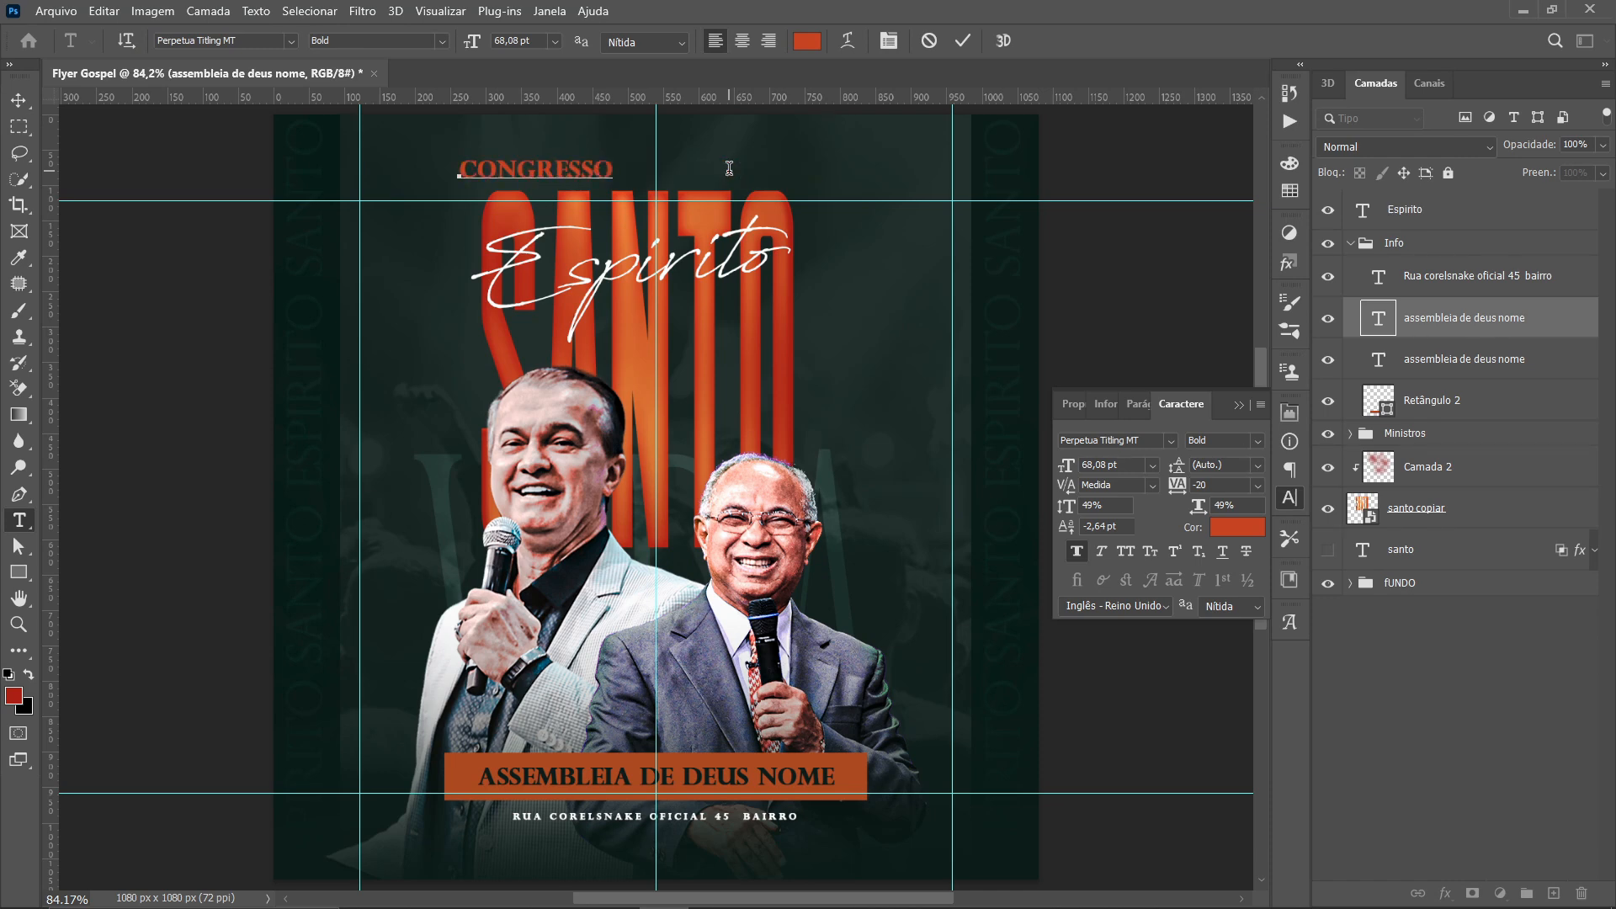
{"action": "left_click", "coordinate": [18, 100]}
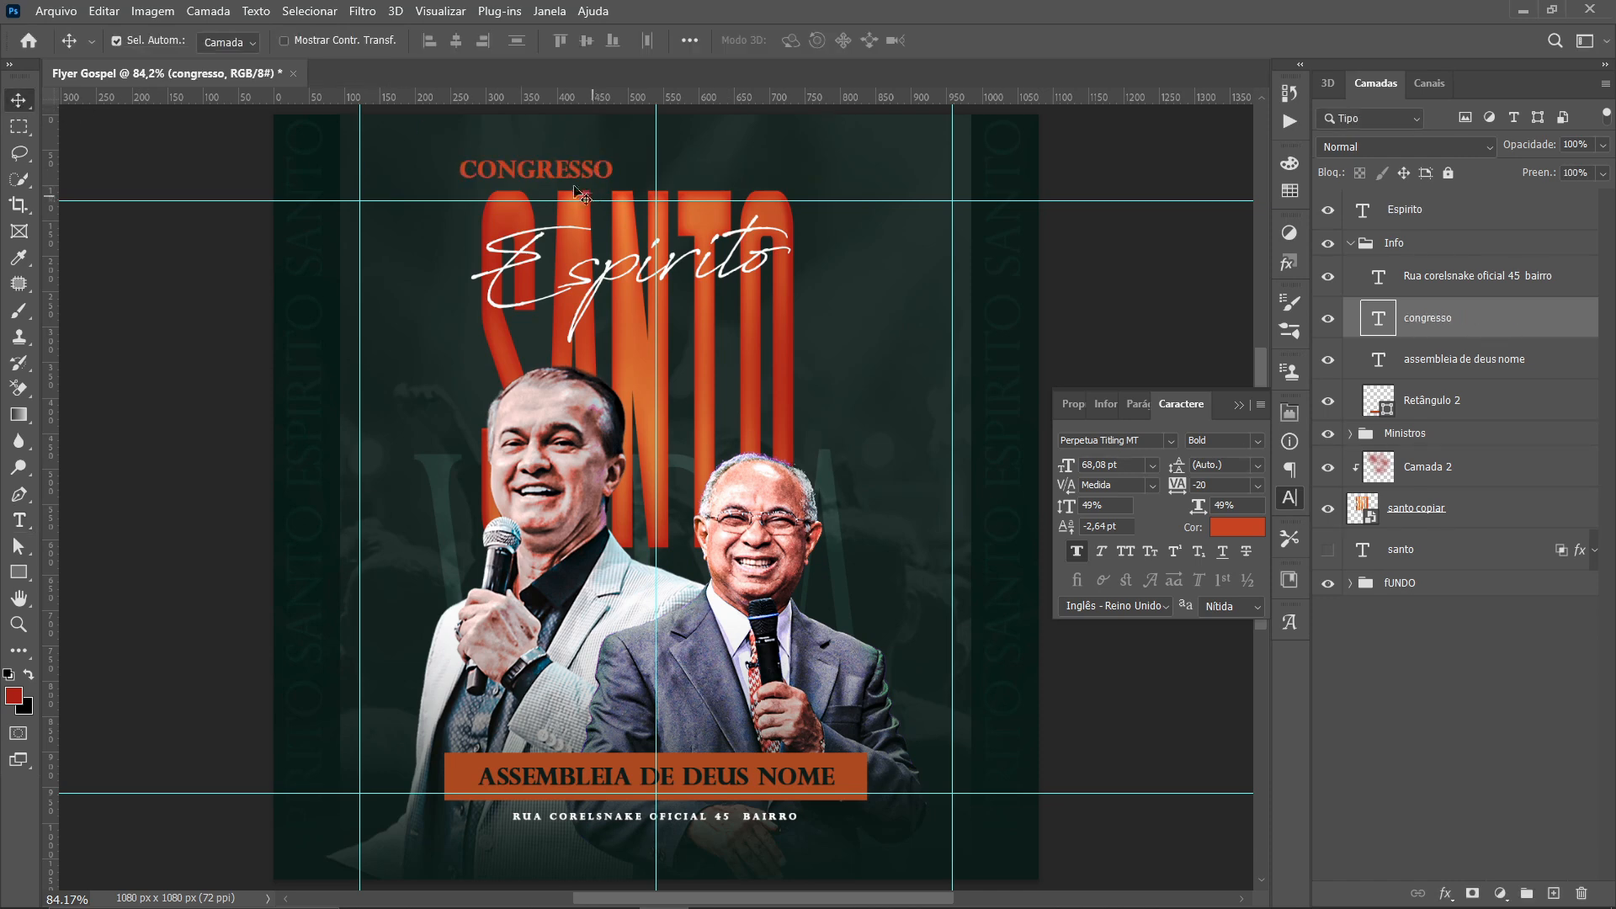
Scale CONGRESSO down to 56,67 pt and center it just above SANTO
{"action": "left_click_drag", "start_coordinate": [563, 174], "coordinate": [711, 158]}
{"action": "key", "text": "ctrl+t"}
{"action": "key", "text": "Return"}
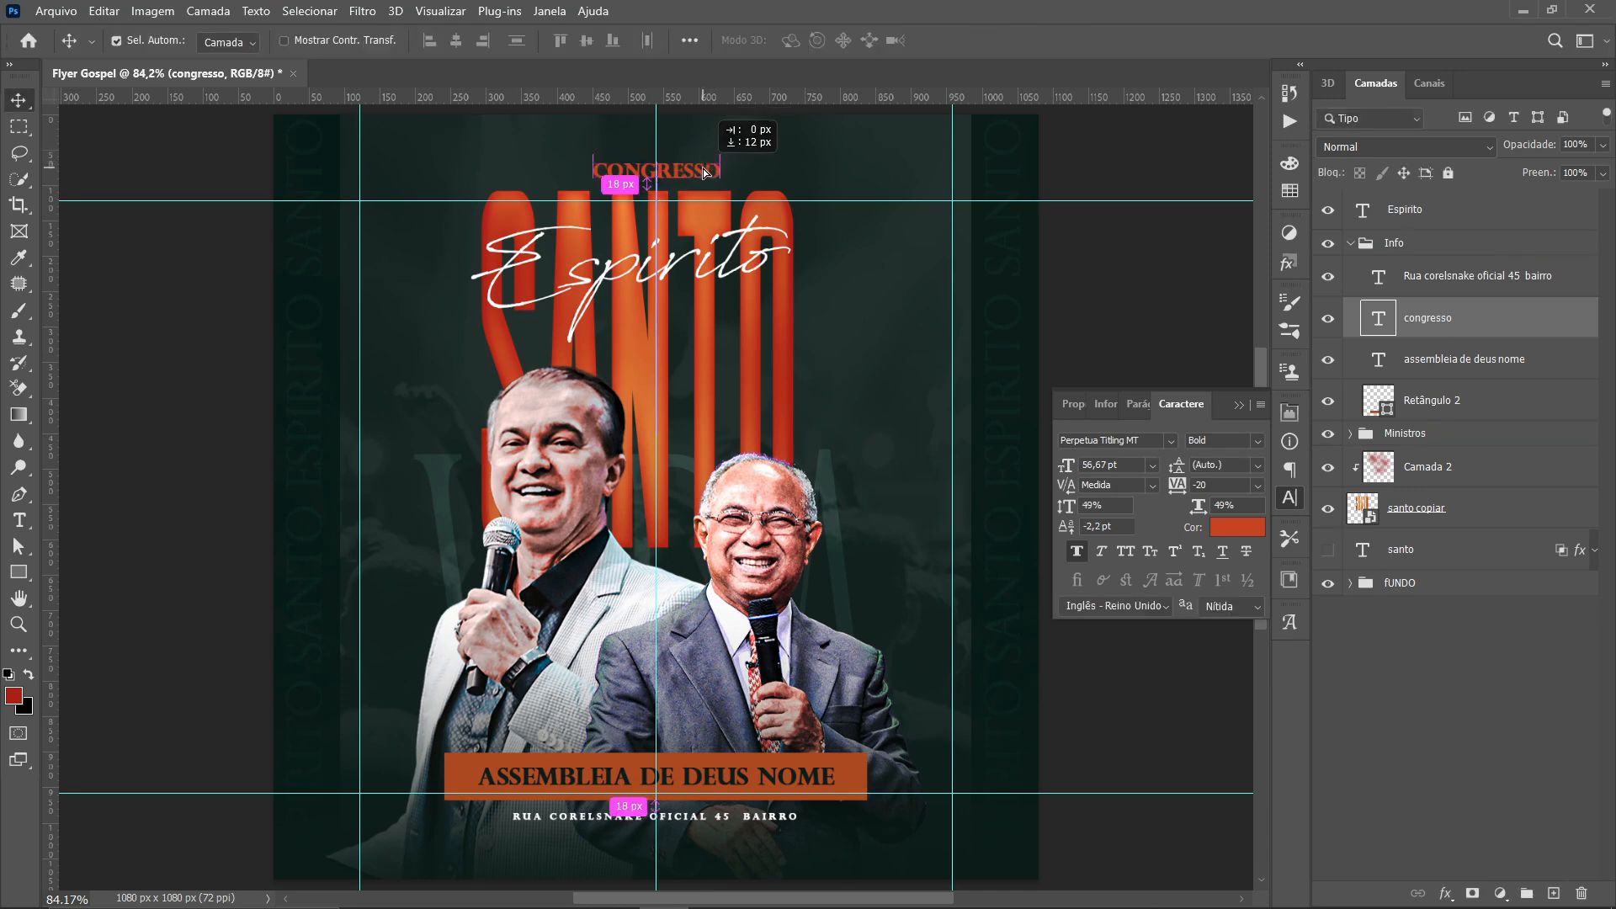
Widen the letter spacing of CONGRESSO to 480 and shift the text back toward the center above SANTO
{"action": "double_click", "coordinate": [696, 168]}
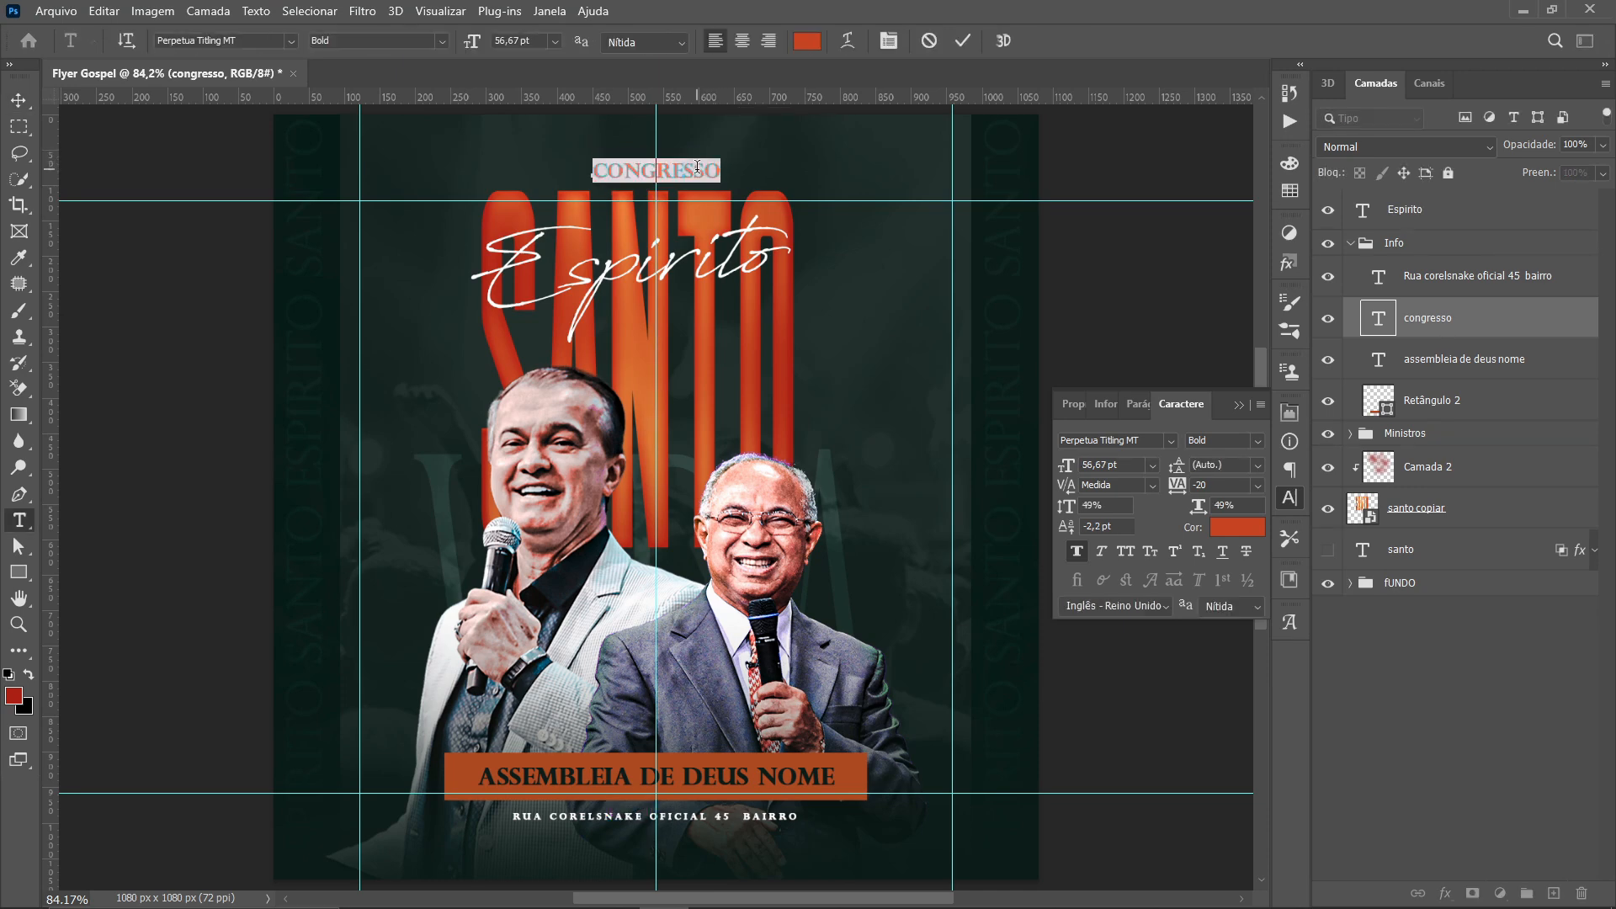
{"action": "key", "text": "alt+Right"}
{"action": "key", "text": "alt+Right"}
{"action": "key", "text": "alt+Right"}
{"action": "key", "text": "alt+Right"}
{"action": "key", "text": "alt+Right"}
{"action": "key", "text": "alt+Right"}
{"action": "key", "text": "alt+Right"}
{"action": "key", "text": "alt+Right"}
{"action": "key", "text": "alt+Right"}
{"action": "key", "text": "alt+Right"}
{"action": "key", "text": "alt+Right"}
{"action": "key", "text": "alt+Right"}
{"action": "key", "text": "alt+Right"}
{"action": "key", "text": "alt+Right"}
{"action": "key", "text": "alt+Right"}
{"action": "key", "text": "alt+Right"}
{"action": "key", "text": "alt+Right"}
{"action": "key", "text": "alt+Right"}
{"action": "key", "text": "alt+Right"}
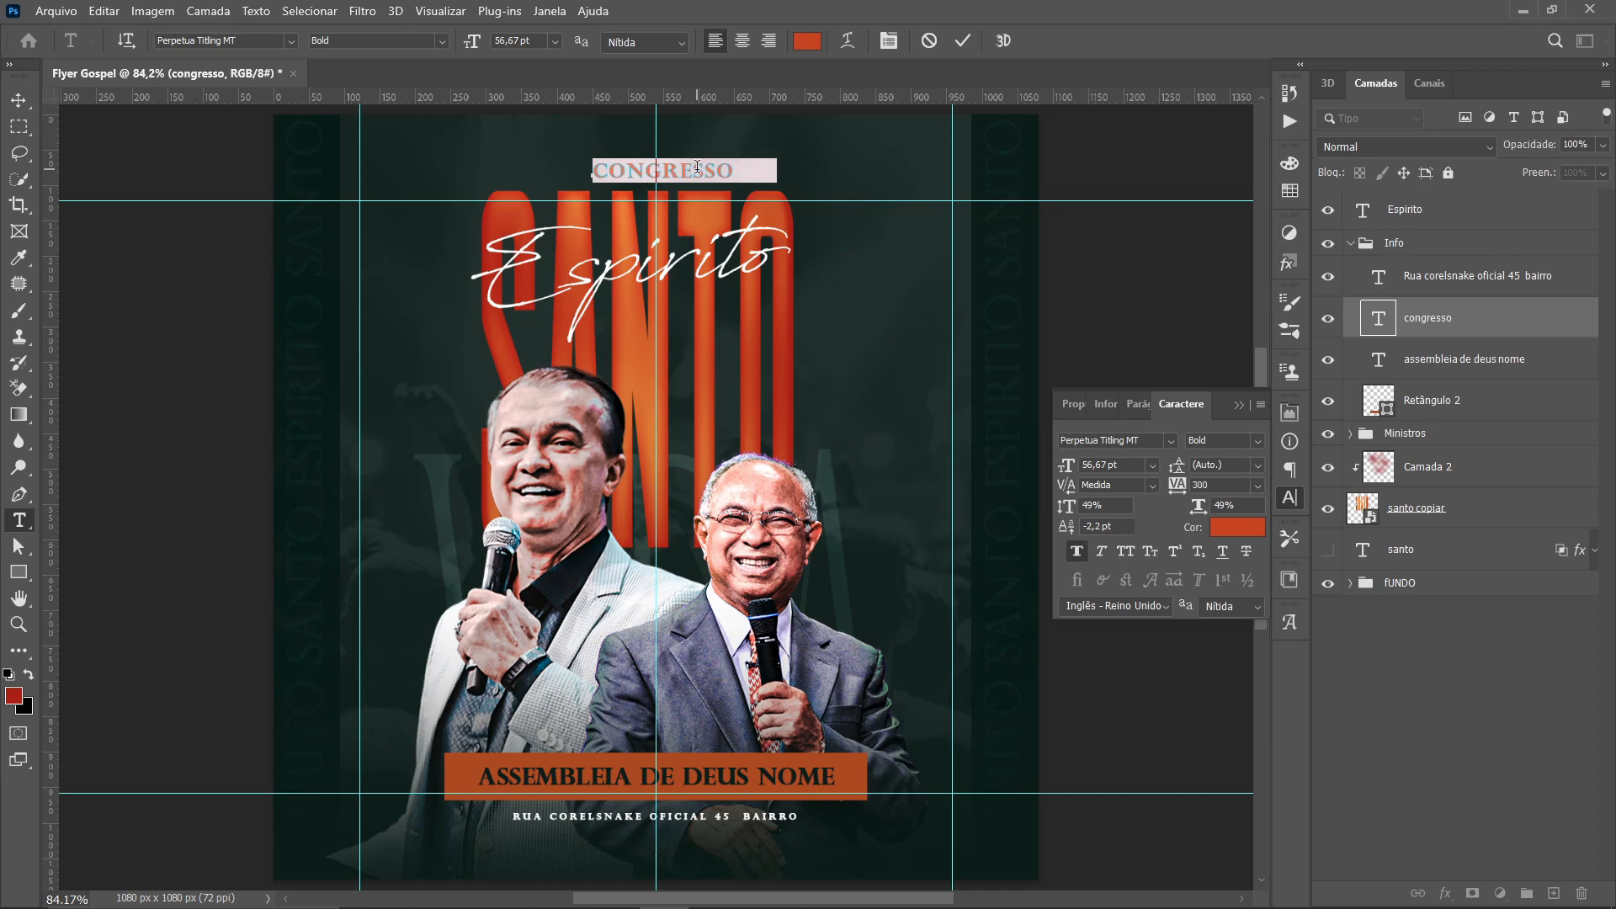
{"action": "left_click", "coordinate": [18, 100]}
{"action": "left_click_drag", "start_coordinate": [704, 183], "coordinate": [643, 174]}
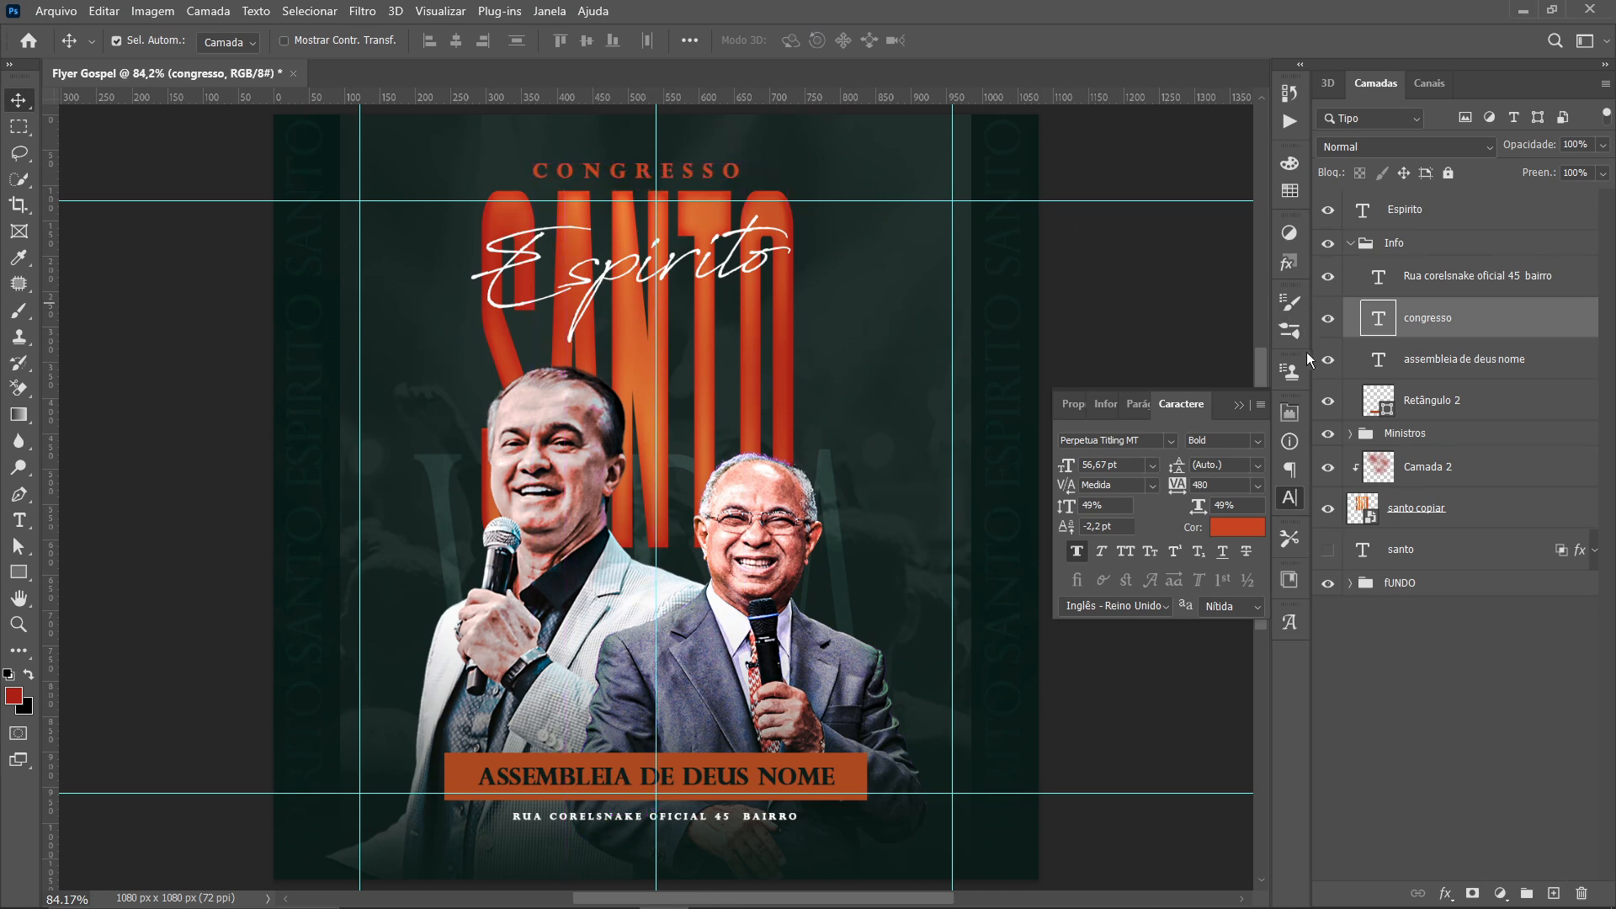
Center-align the CONGRESSO paragraph and realign the text on the vertical center guide above SANTO
{"action": "left_click", "coordinate": [1289, 467]}
{"action": "left_click", "coordinate": [1108, 446]}
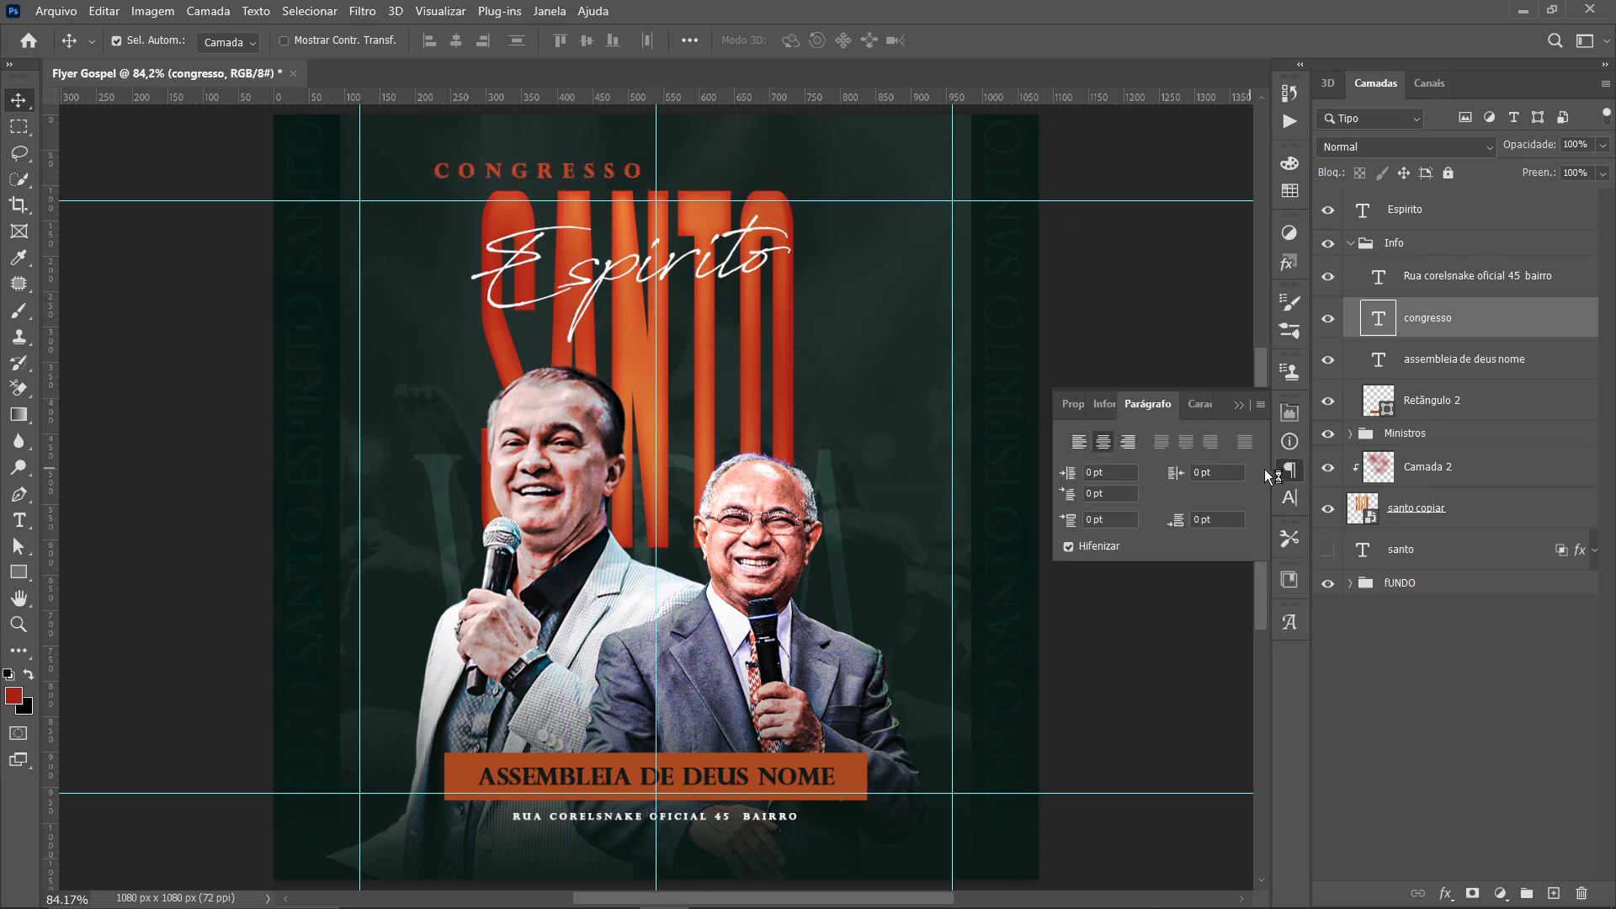
{"action": "left_click", "coordinate": [1289, 468]}
{"action": "left_click_drag", "start_coordinate": [599, 175], "coordinate": [693, 168]}
{"action": "key", "text": "ctrl+t"}
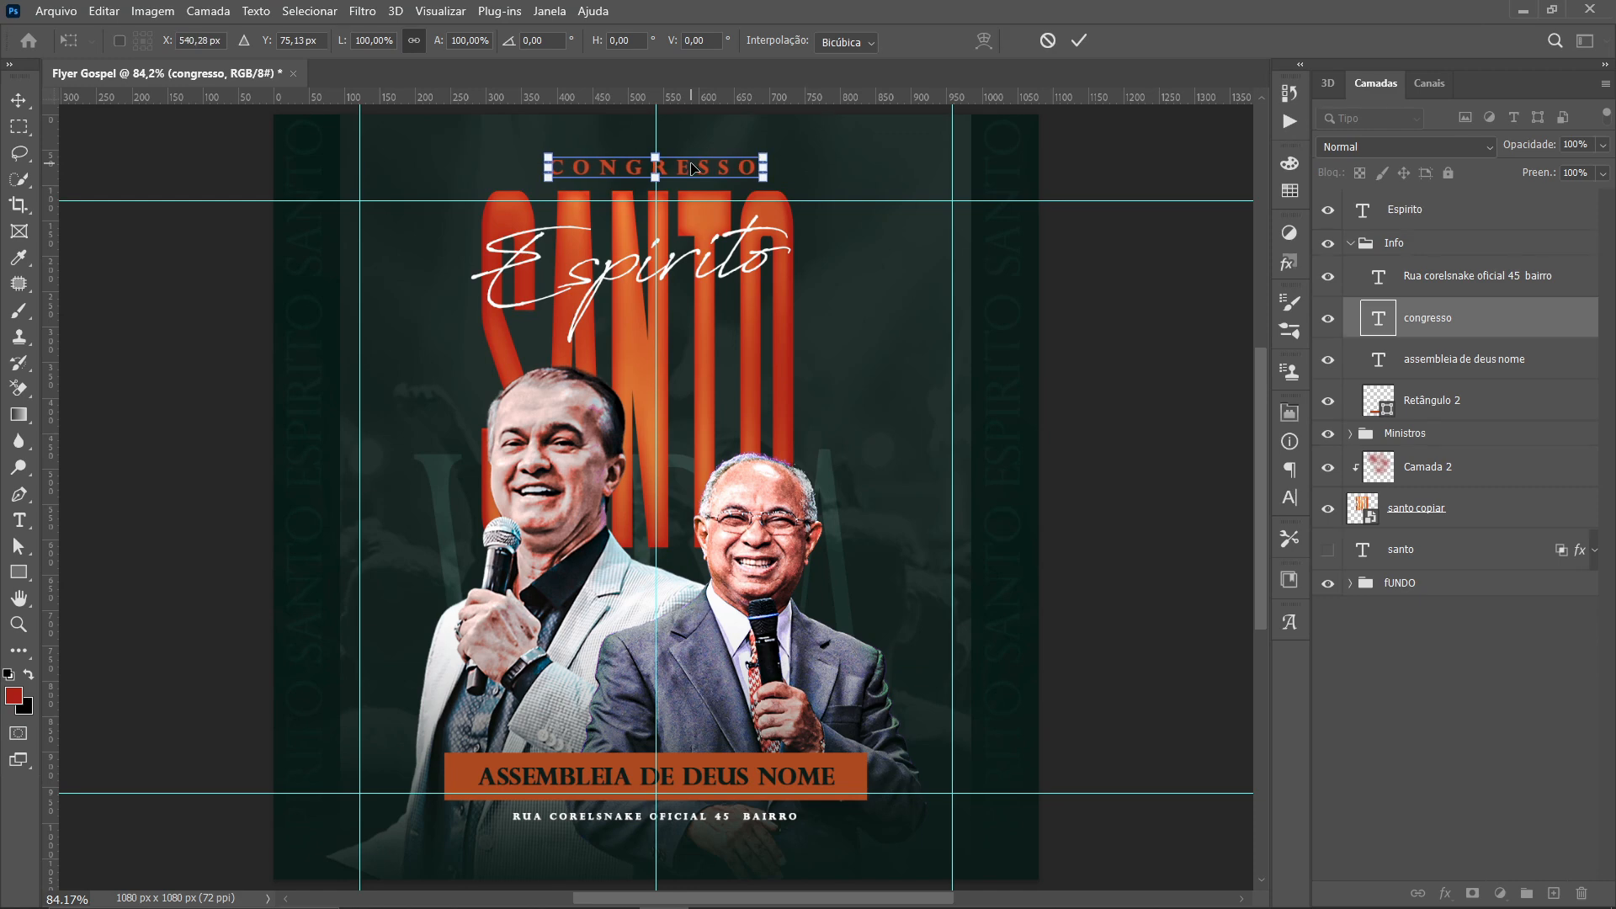
{"action": "key", "text": "Return"}
Increase the tracking of CONGRESSO further until it roughly spans the width of the SANTO lettering
{"action": "double_click", "coordinate": [690, 161]}
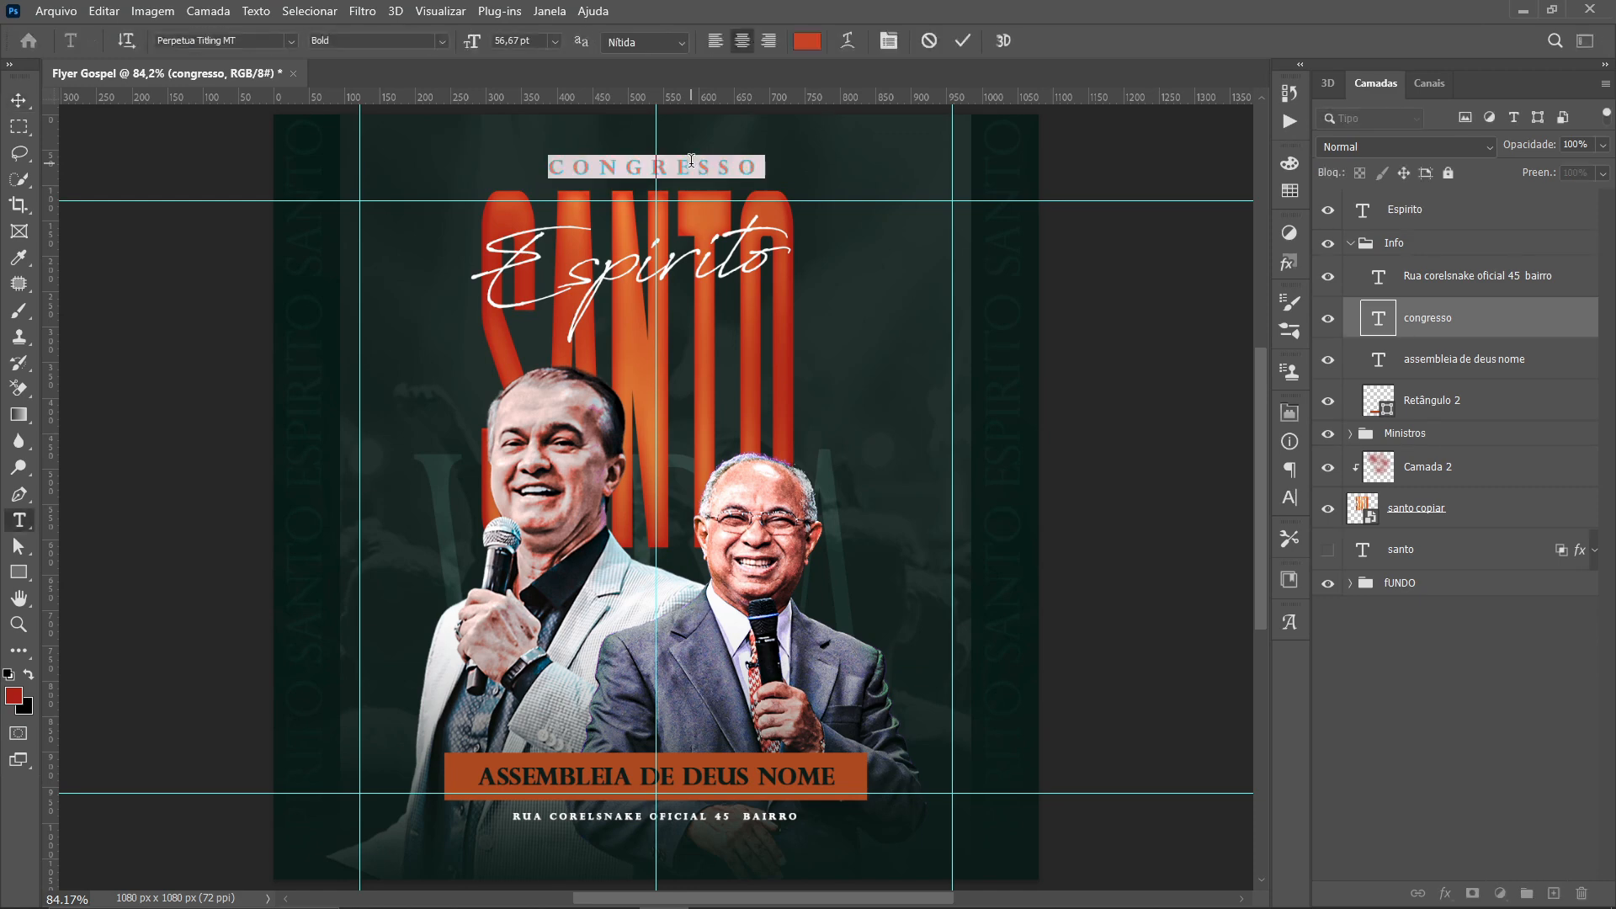
{"action": "key", "text": "alt+Right"}
{"action": "key", "text": "alt+Right"}
{"action": "key", "text": "alt+Right"}
{"action": "key", "text": "alt+Right"}
{"action": "key", "text": "alt+Right"}
{"action": "key", "text": "alt+Right"}
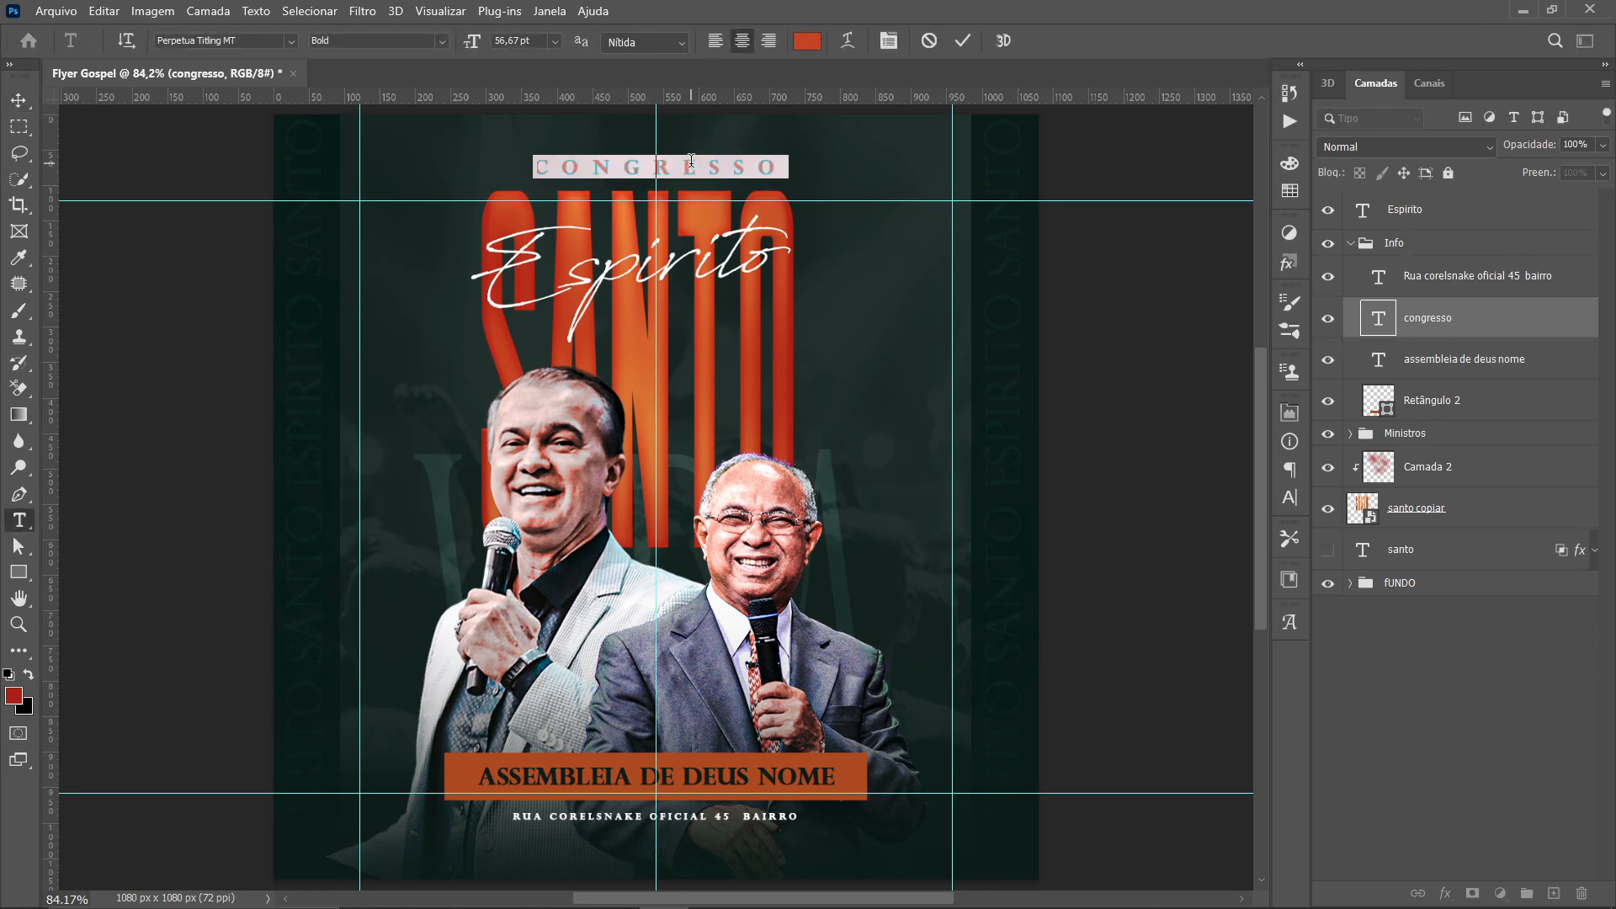
{"action": "key", "text": "alt+Right"}
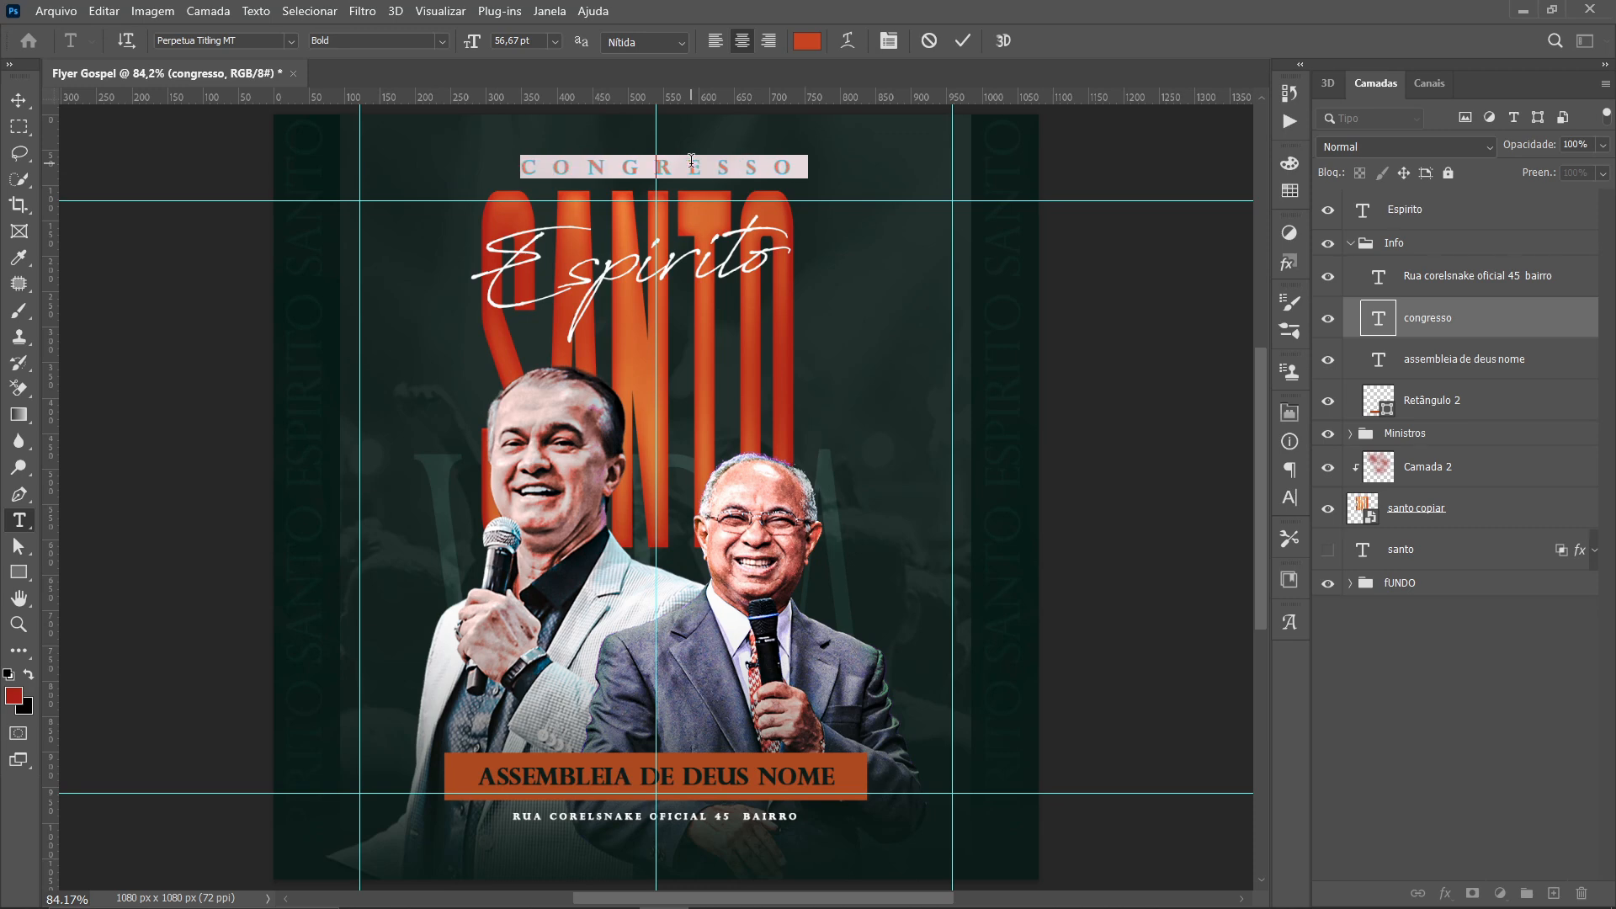
{"action": "key", "text": "alt+Left"}
{"action": "left_click", "coordinate": [19, 100]}
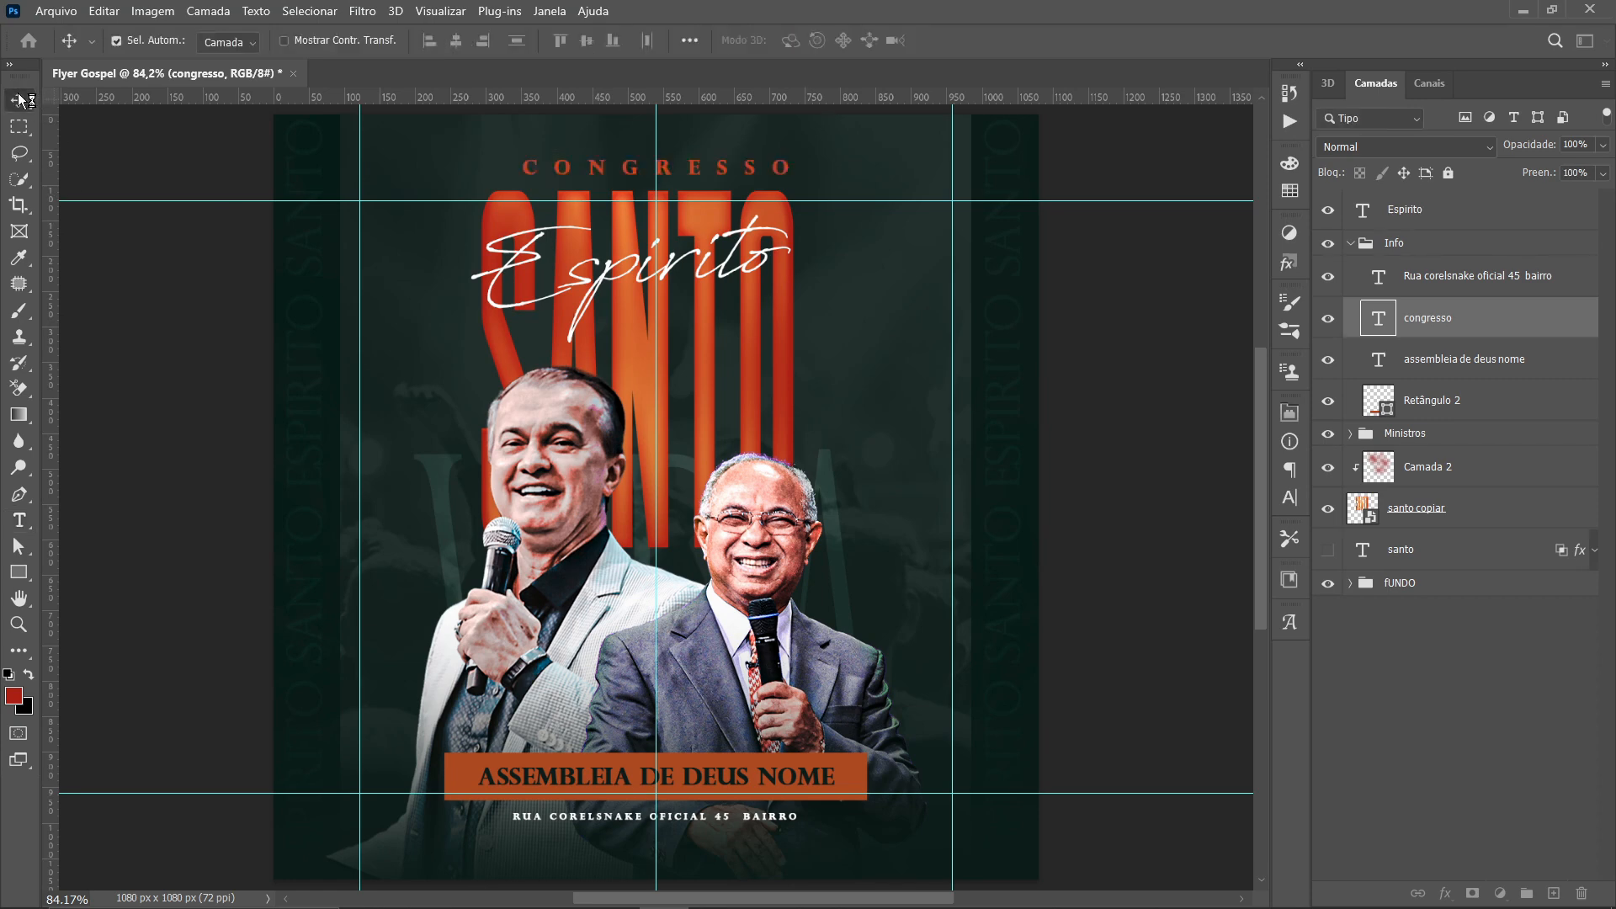
{"action": "left_click", "coordinate": [167, 387]}
Replace CONGRESSO with "conferencia" and tighten its tracking slightly so it fits closer to the width of SANTO
{"action": "double_click", "coordinate": [598, 161]}
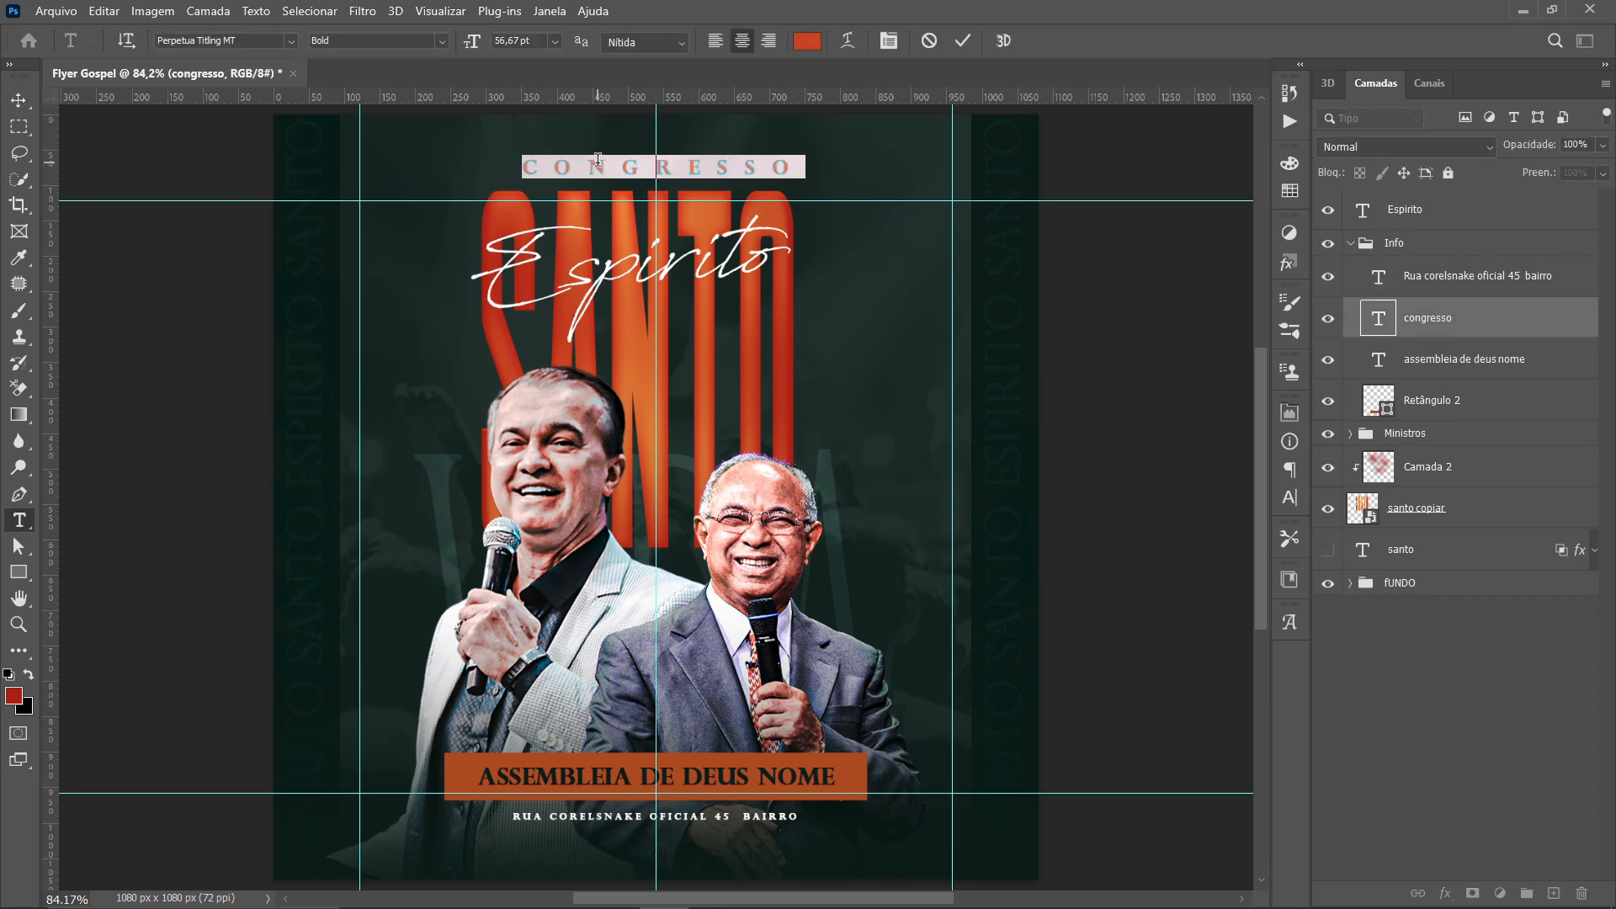
{"action": "type", "text": "conferencia"}
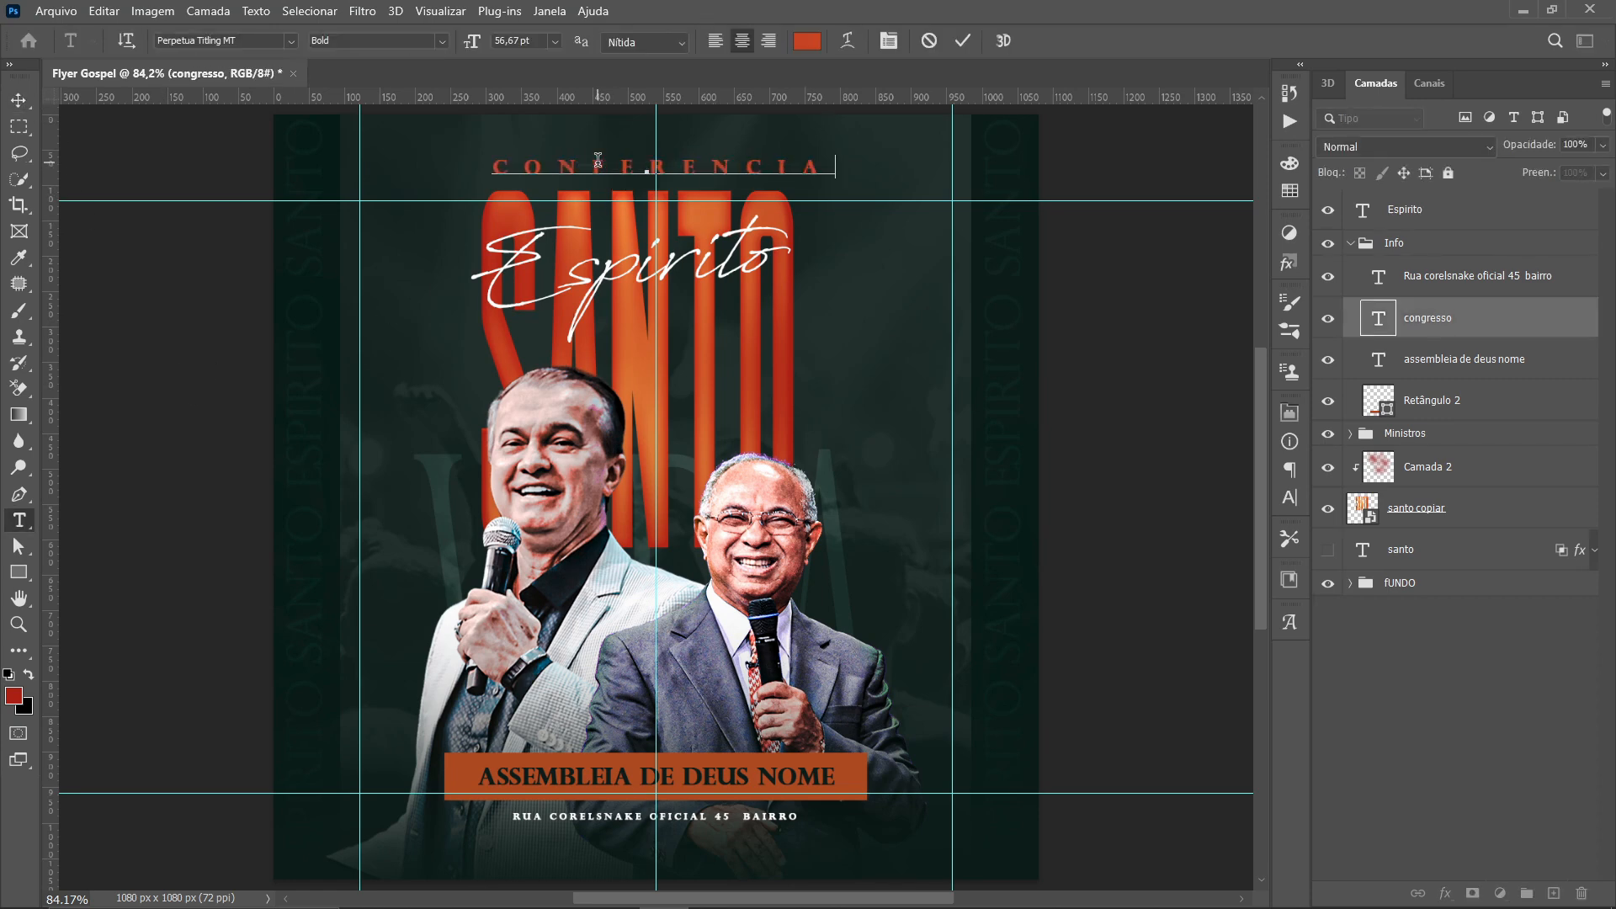
{"action": "double_click", "coordinate": [554, 169]}
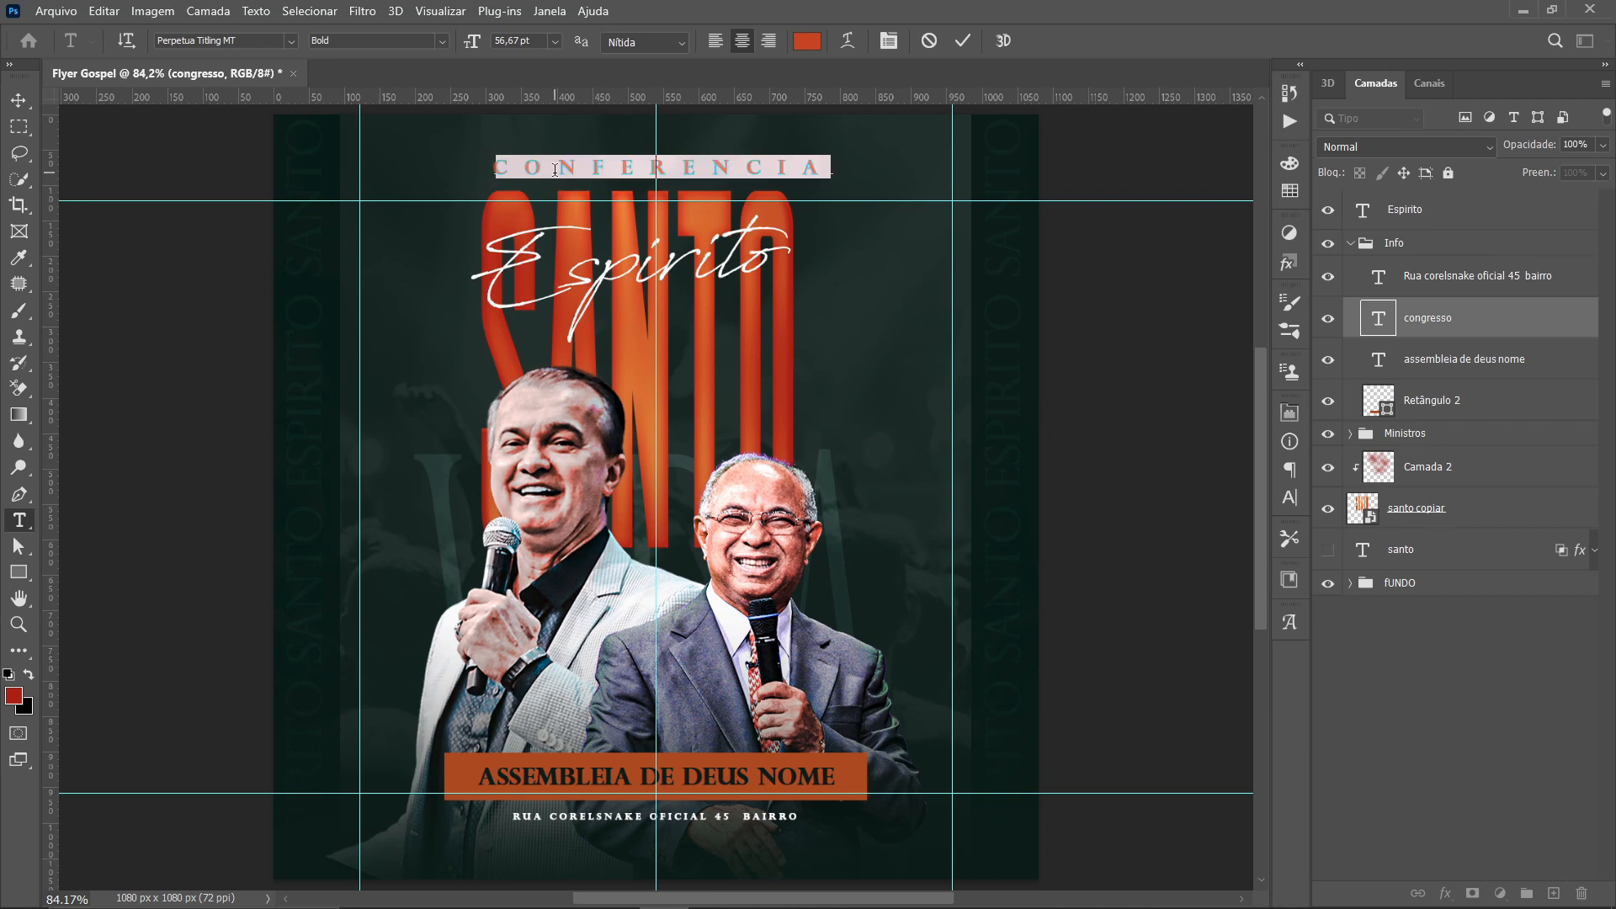
{"action": "key", "text": "alt+Left"}
{"action": "key", "text": "alt+Left"}
{"action": "key", "text": "alt+Left"}
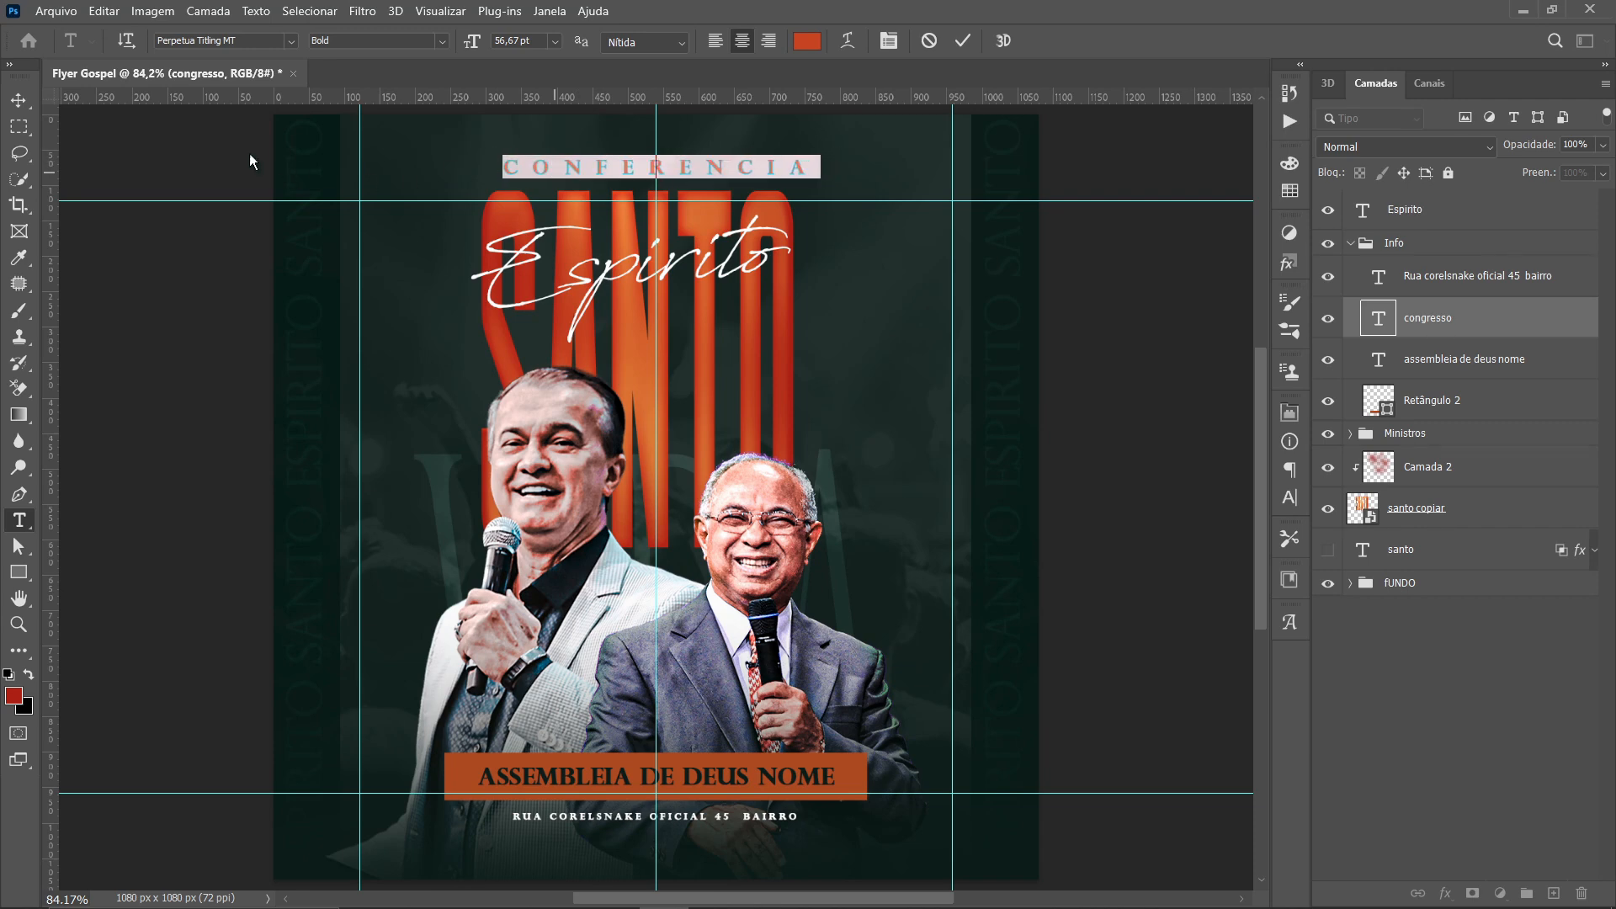
{"action": "left_click", "coordinate": [18, 99]}
Move the CONFERENCIA text left and slightly up so it lines up over the SANTO lettering
{"action": "left_click_drag", "start_coordinate": [582, 167], "coordinate": [576, 172]}
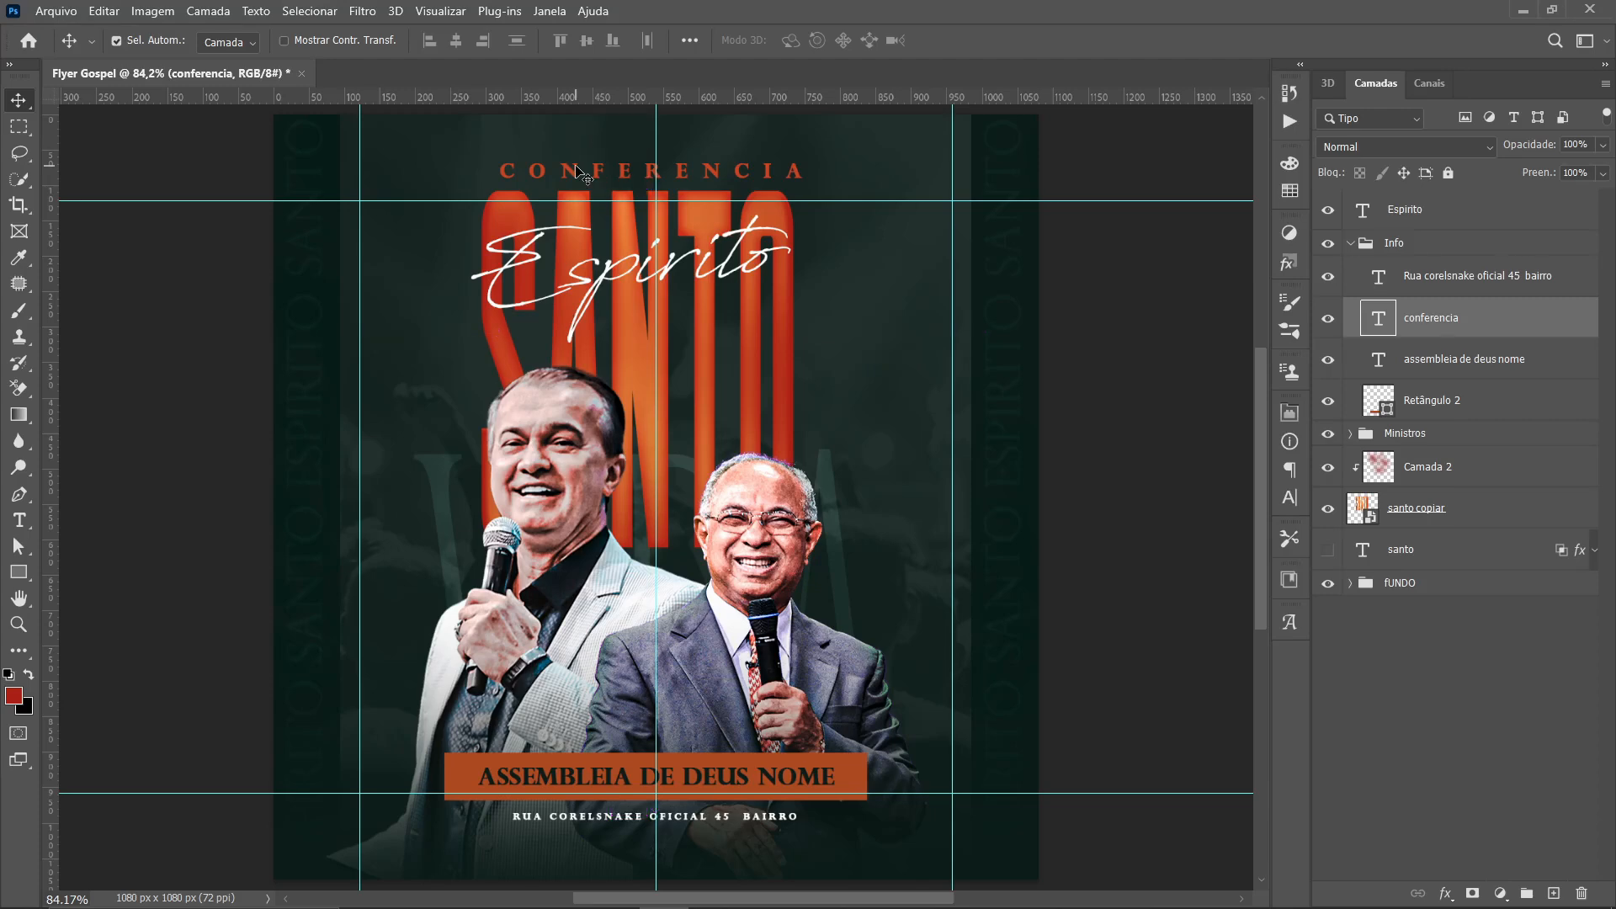
{"action": "key", "text": "Left"}
{"action": "key", "text": "Left"}
{"action": "key", "text": "Left"}
{"action": "key", "text": "Left"}
{"action": "key", "text": "Left"}
{"action": "key", "text": "Left"}
{"action": "key", "text": "Left"}
{"action": "key", "text": "Left"}
{"action": "key", "text": "Left"}
{"action": "key", "text": "Left"}
{"action": "key", "text": "Left"}
{"action": "key", "text": "Left"}
{"action": "key", "text": "Left"}
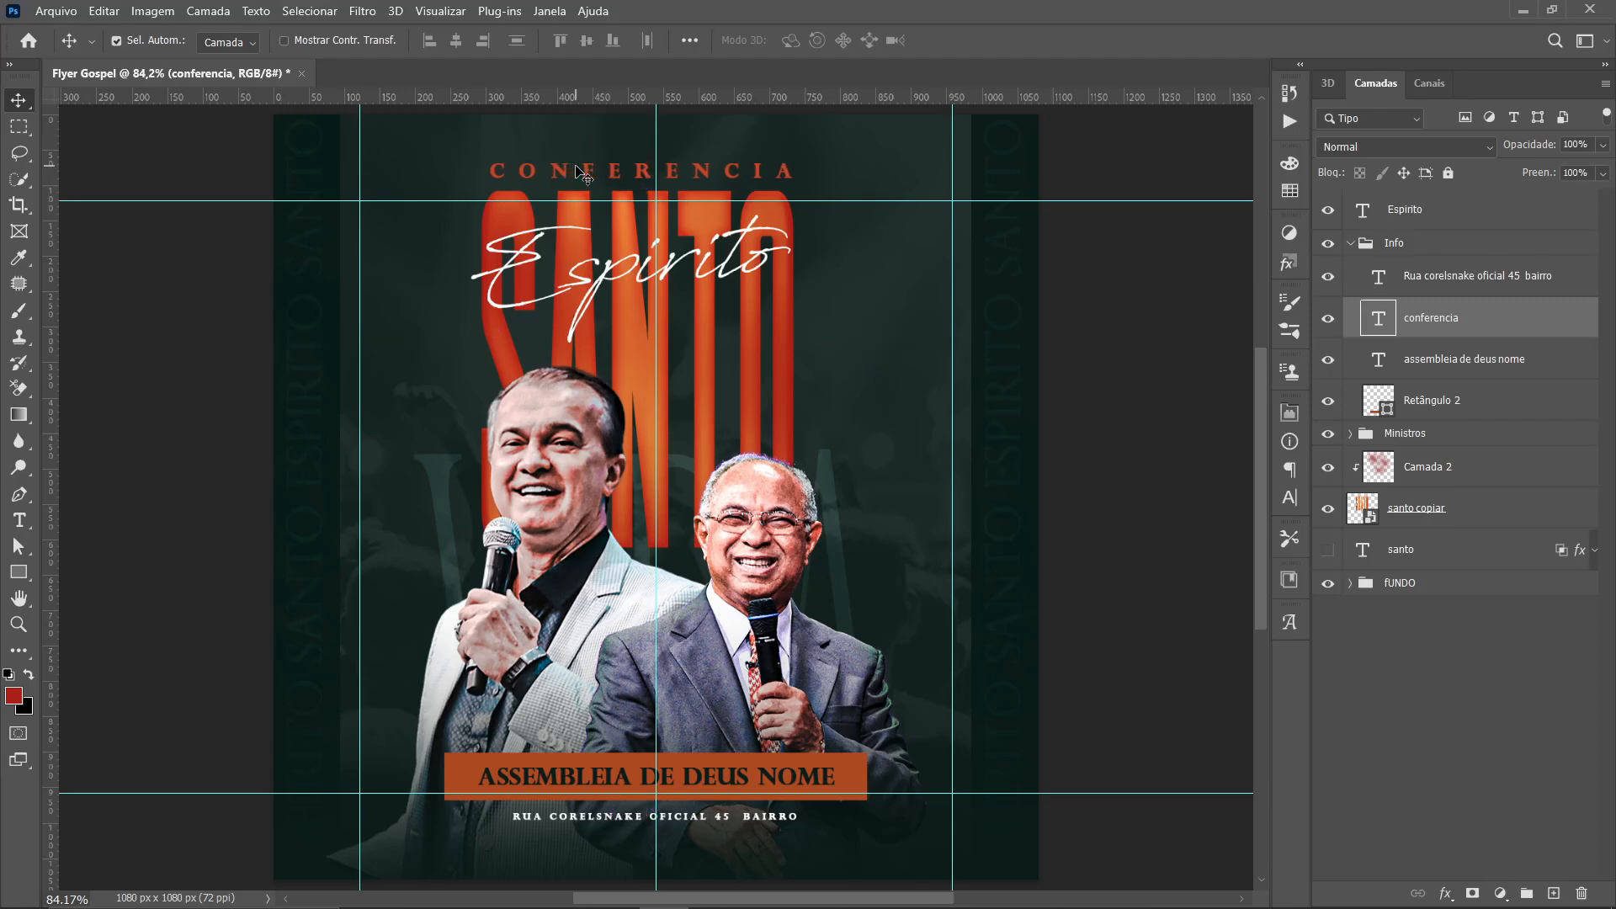
{"action": "key", "text": "Up"}
{"action": "key", "text": "Up"}
{"action": "key", "text": "Up"}
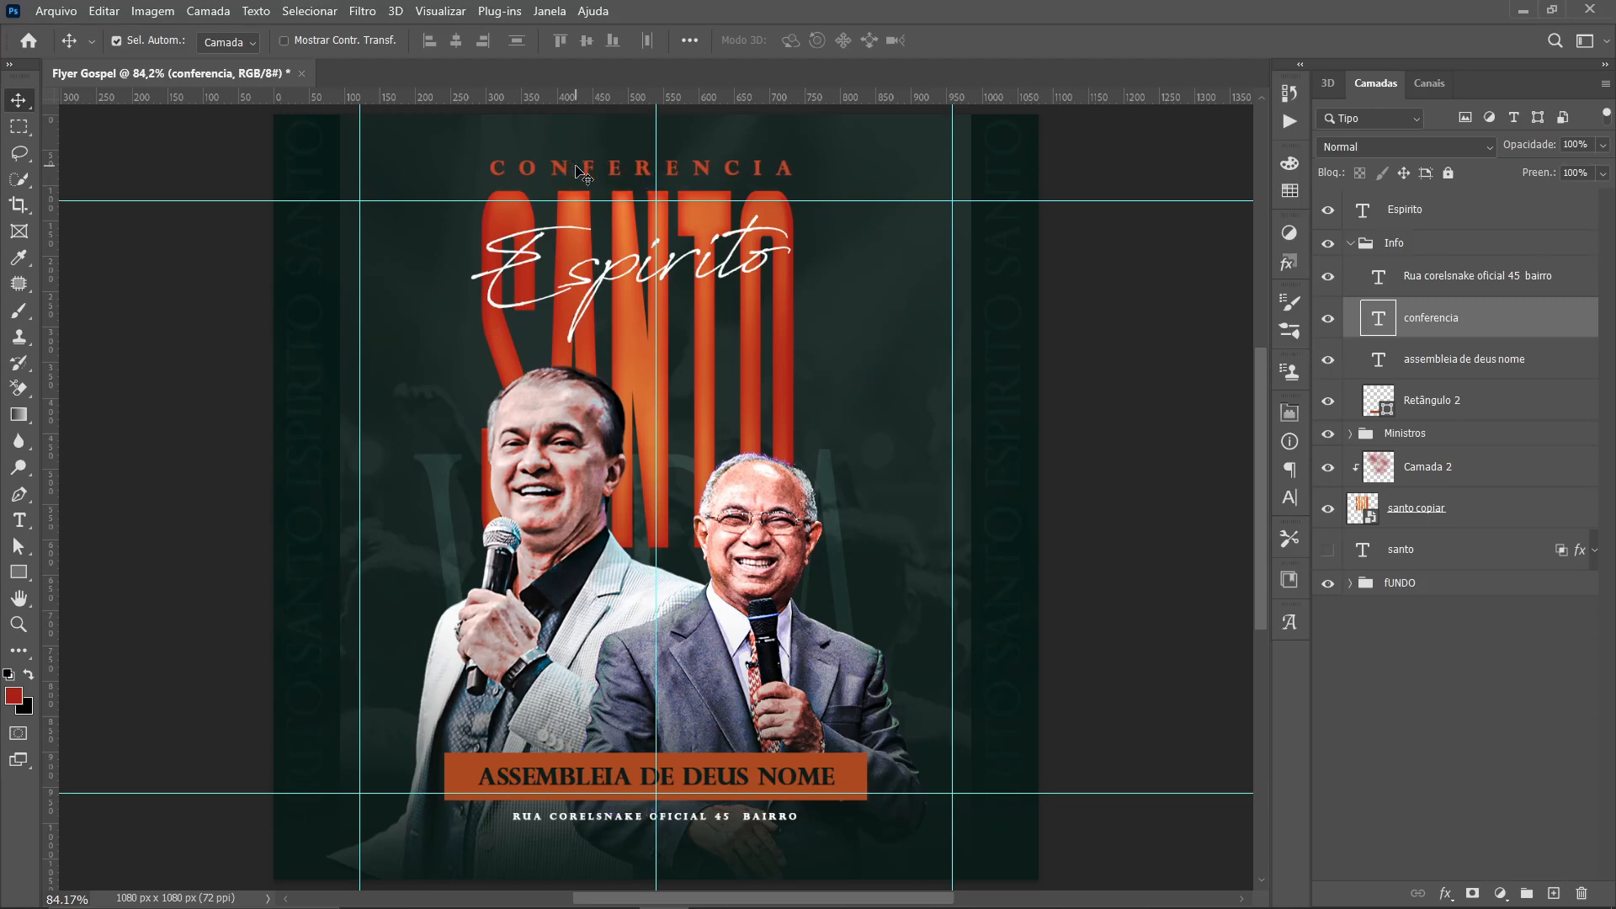
{"action": "left_click", "coordinate": [748, 335]}
{"action": "key", "text": "ctrl+t"}
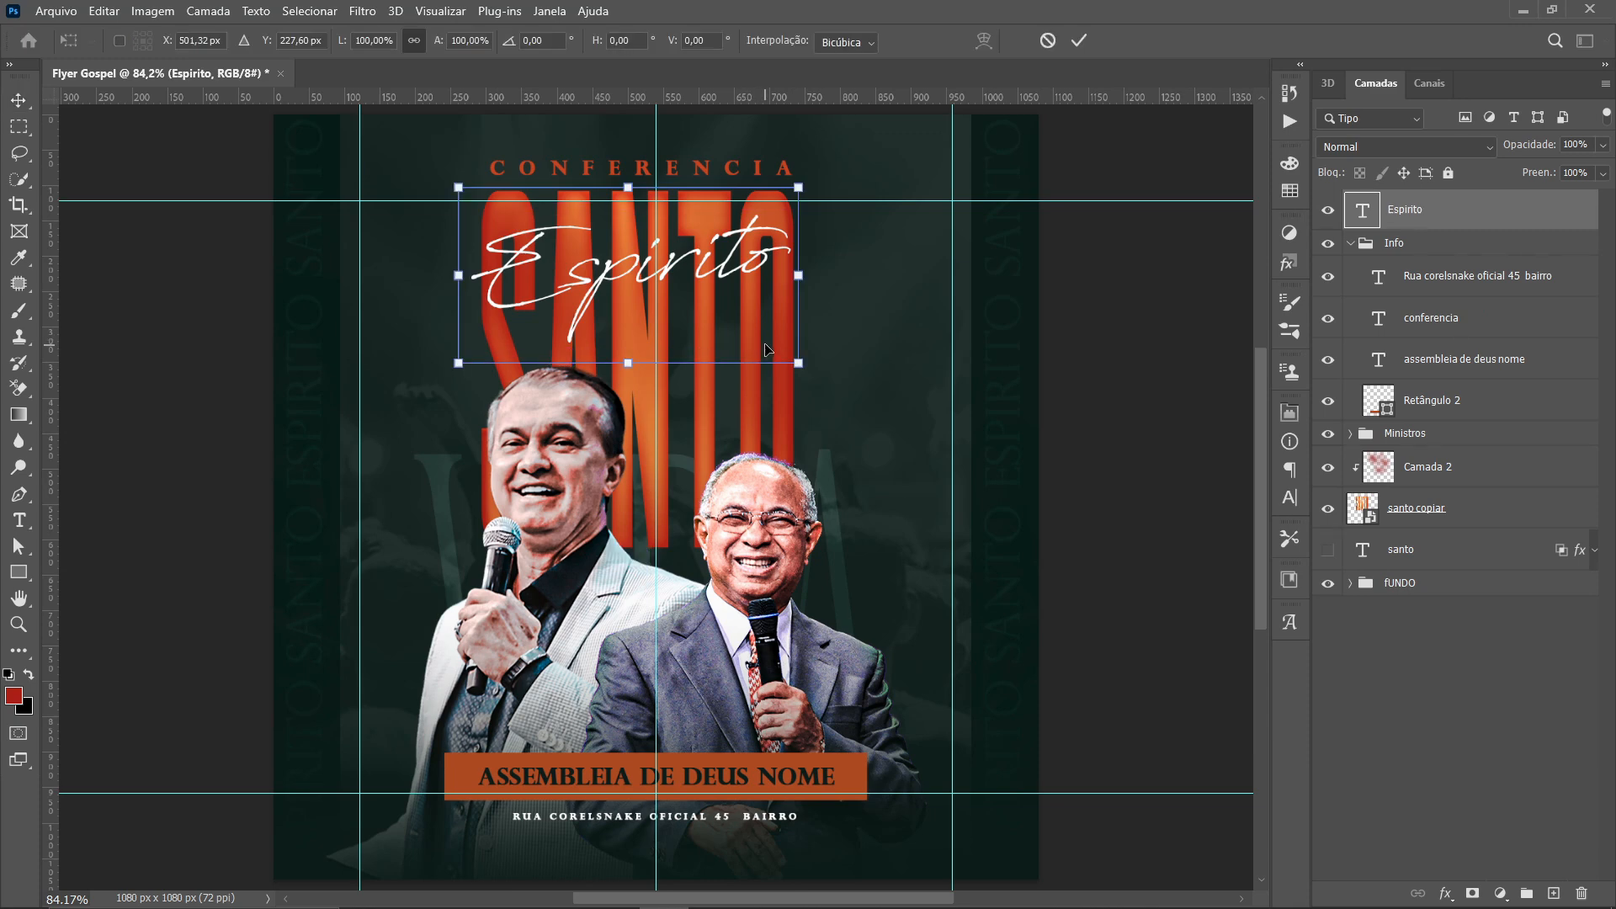
{"action": "key", "text": "Return"}
{"action": "left_click", "coordinate": [779, 396]}
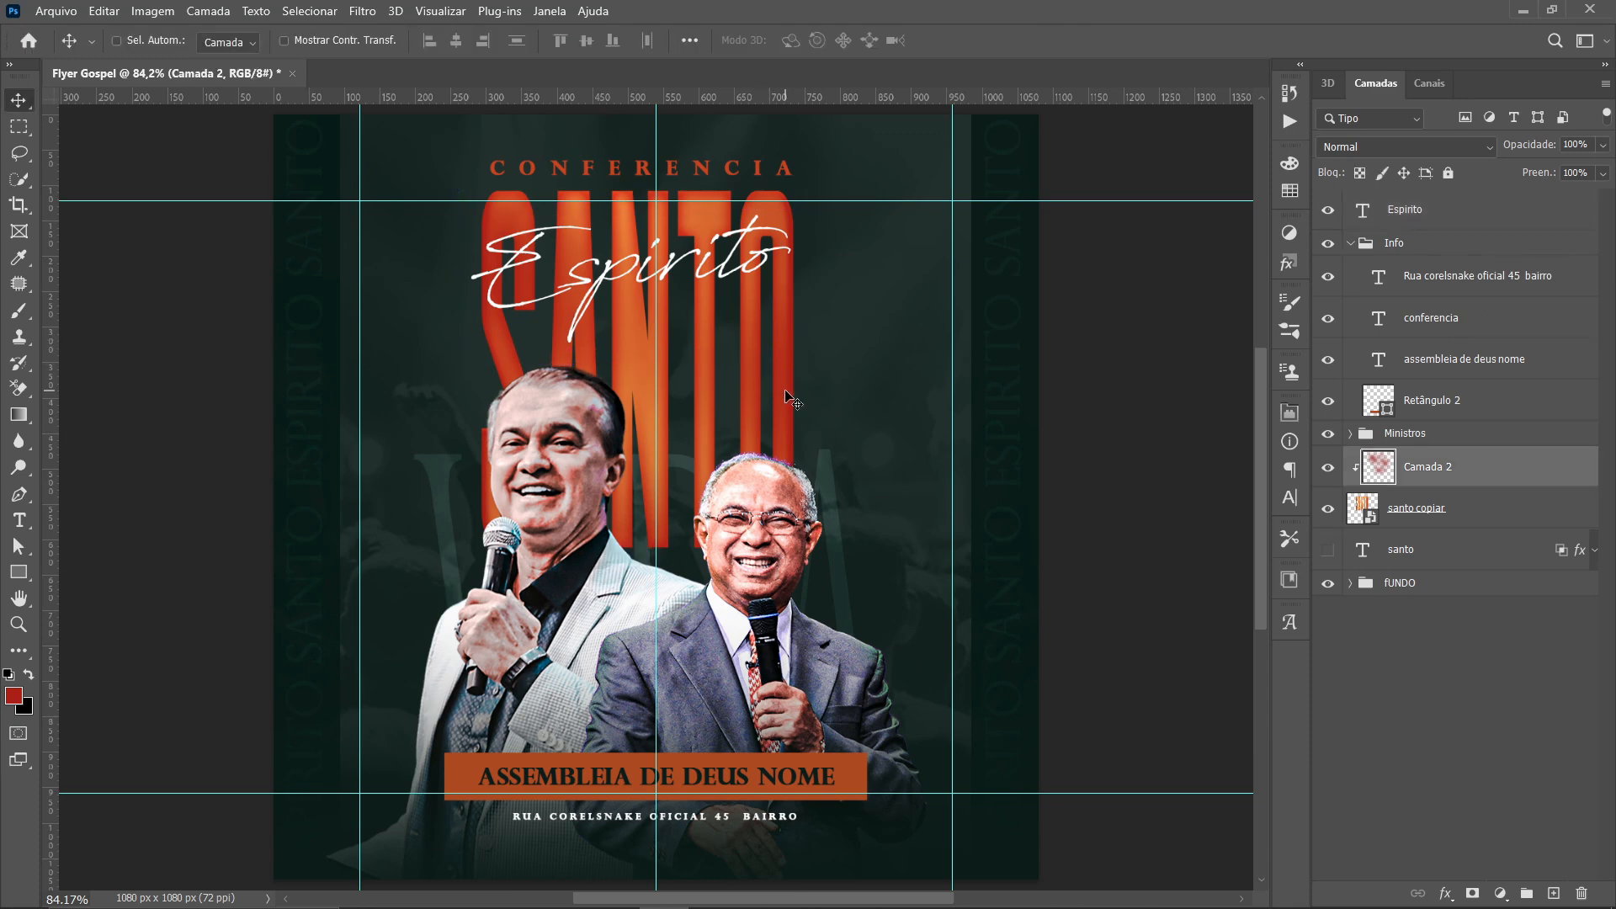
{"action": "key", "text": "ctrl+t"}
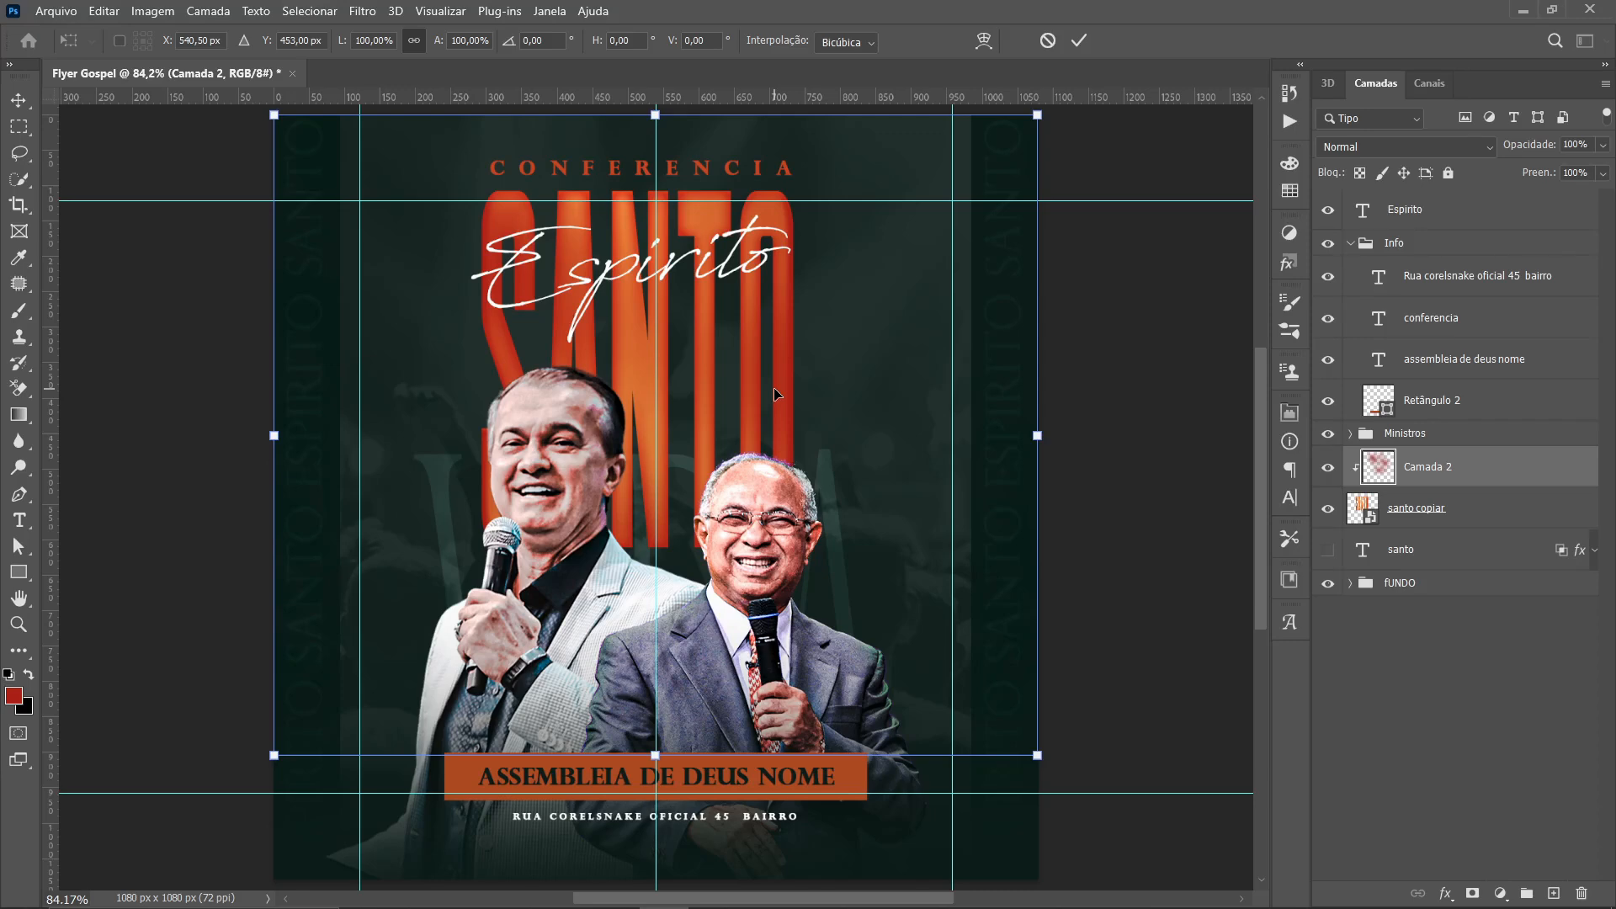
{"action": "key", "text": "Return"}
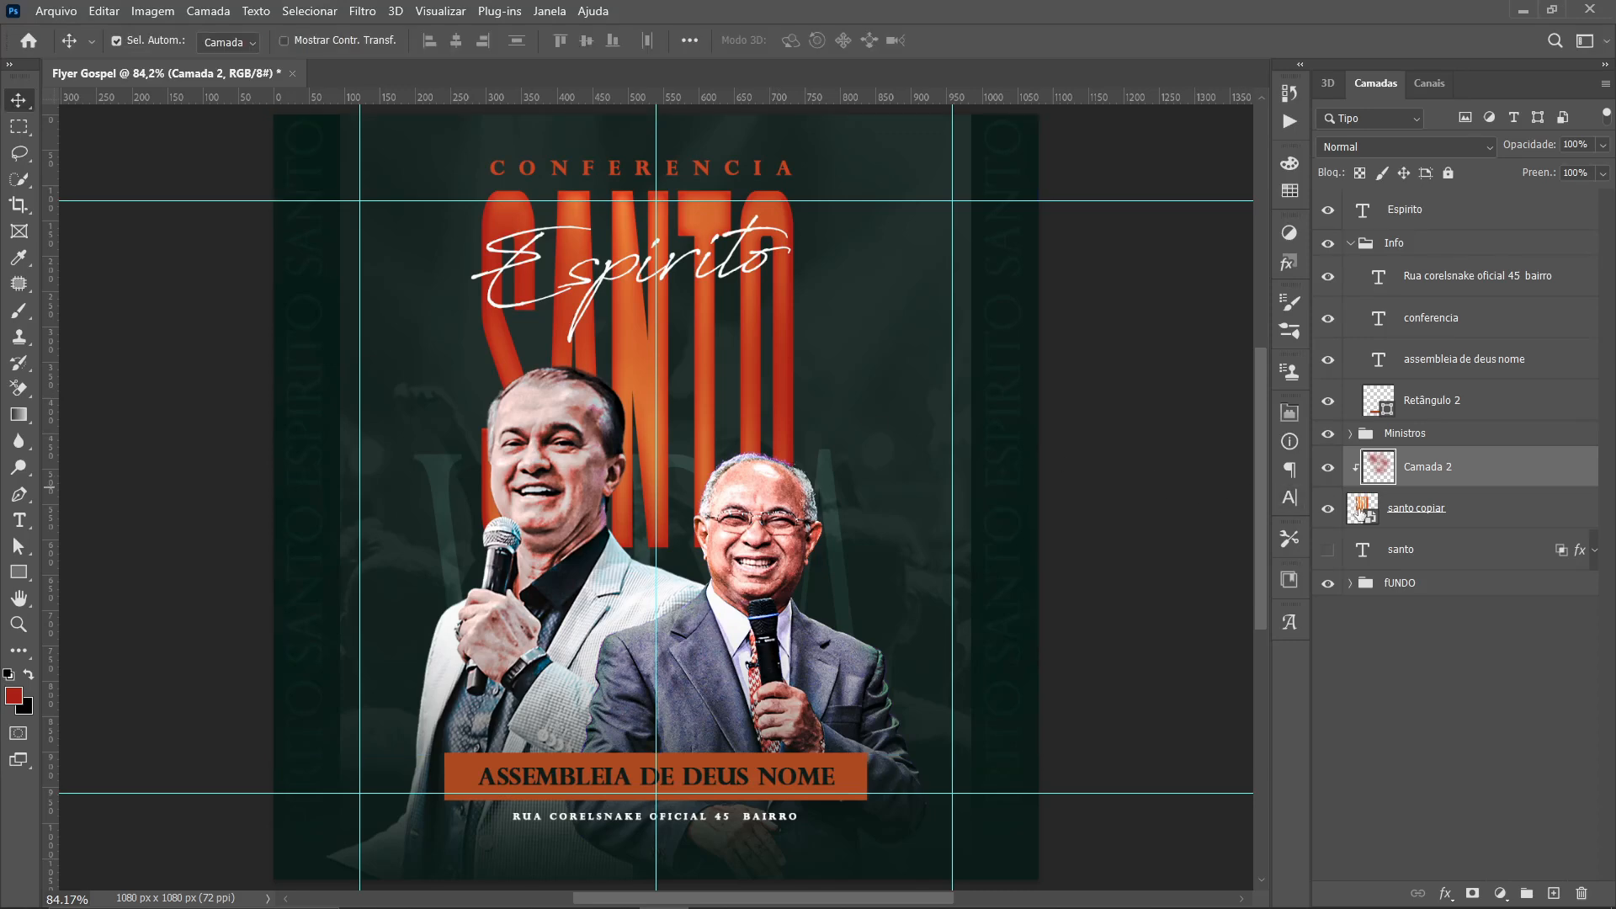
Move the SANTO lettering 24 px right onto the central vertical guide and shift the Espirito script right to match
{"action": "left_click", "coordinate": [1360, 510]}
{"action": "key", "text": "ctrl+t"}
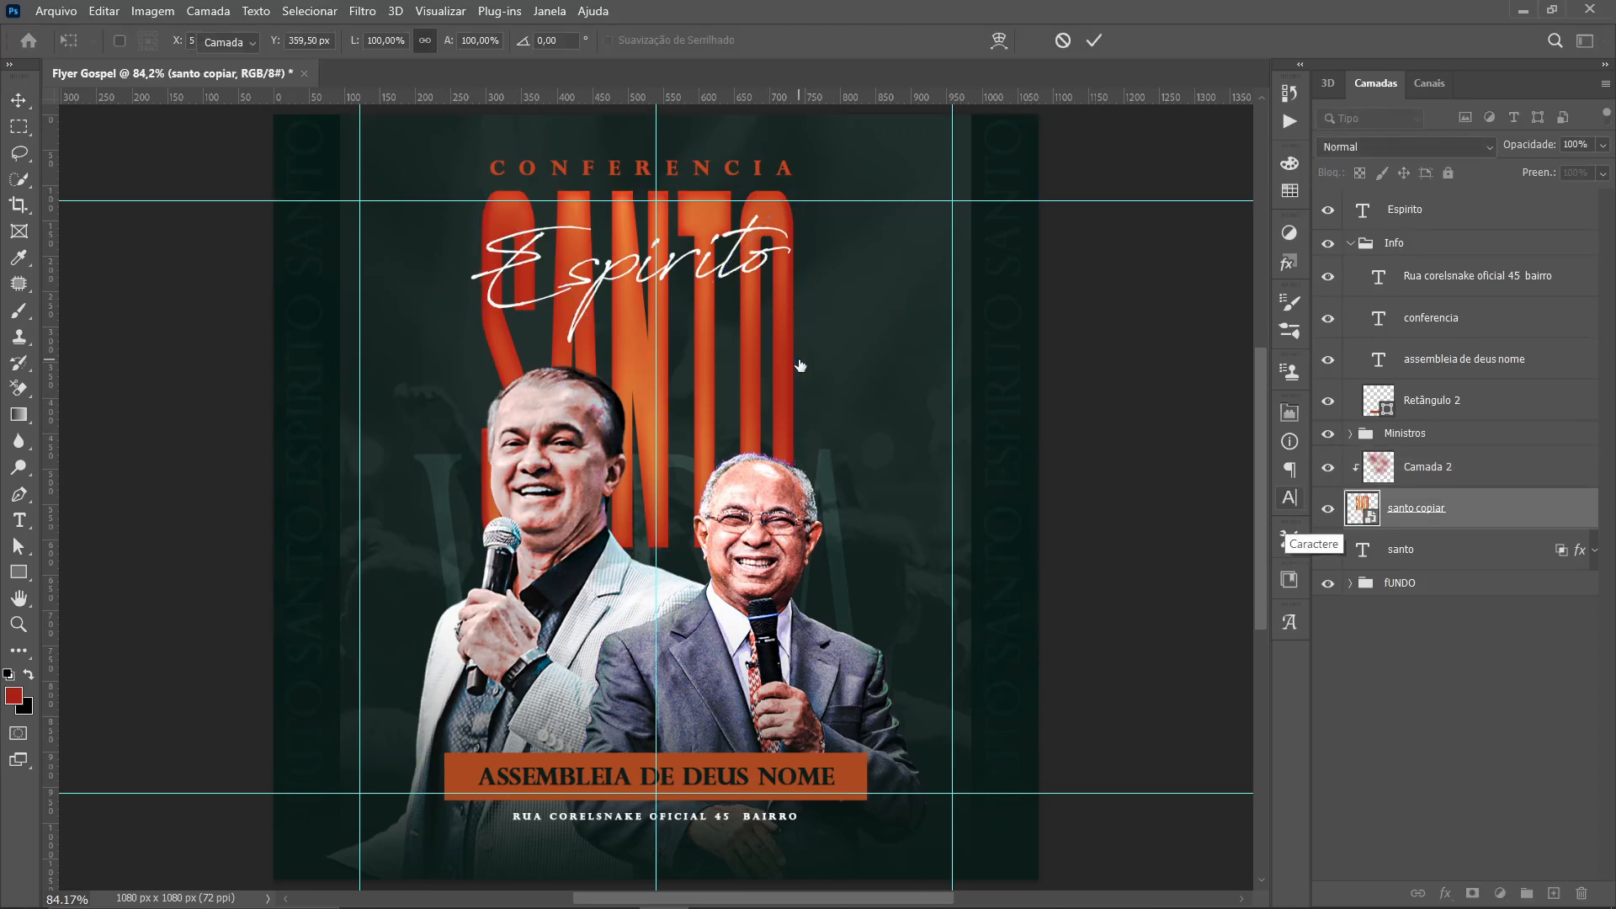
{"action": "key", "text": "Return"}
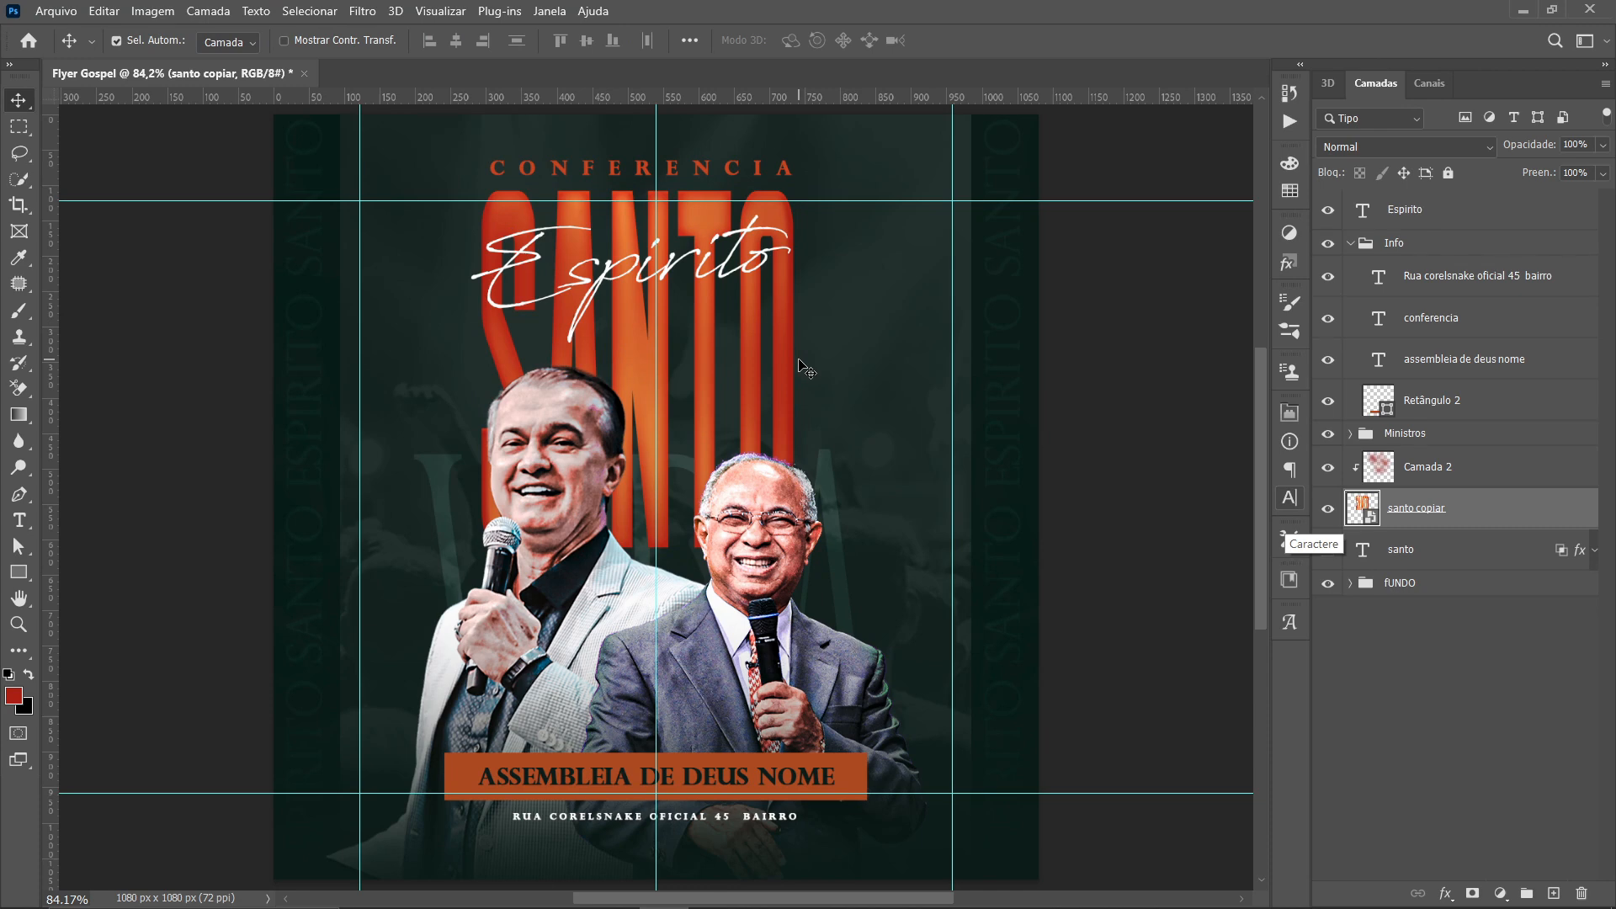
{"action": "key", "text": "ctrl+t"}
{"action": "left_click_drag", "start_coordinate": [712, 336], "coordinate": [729, 336]}
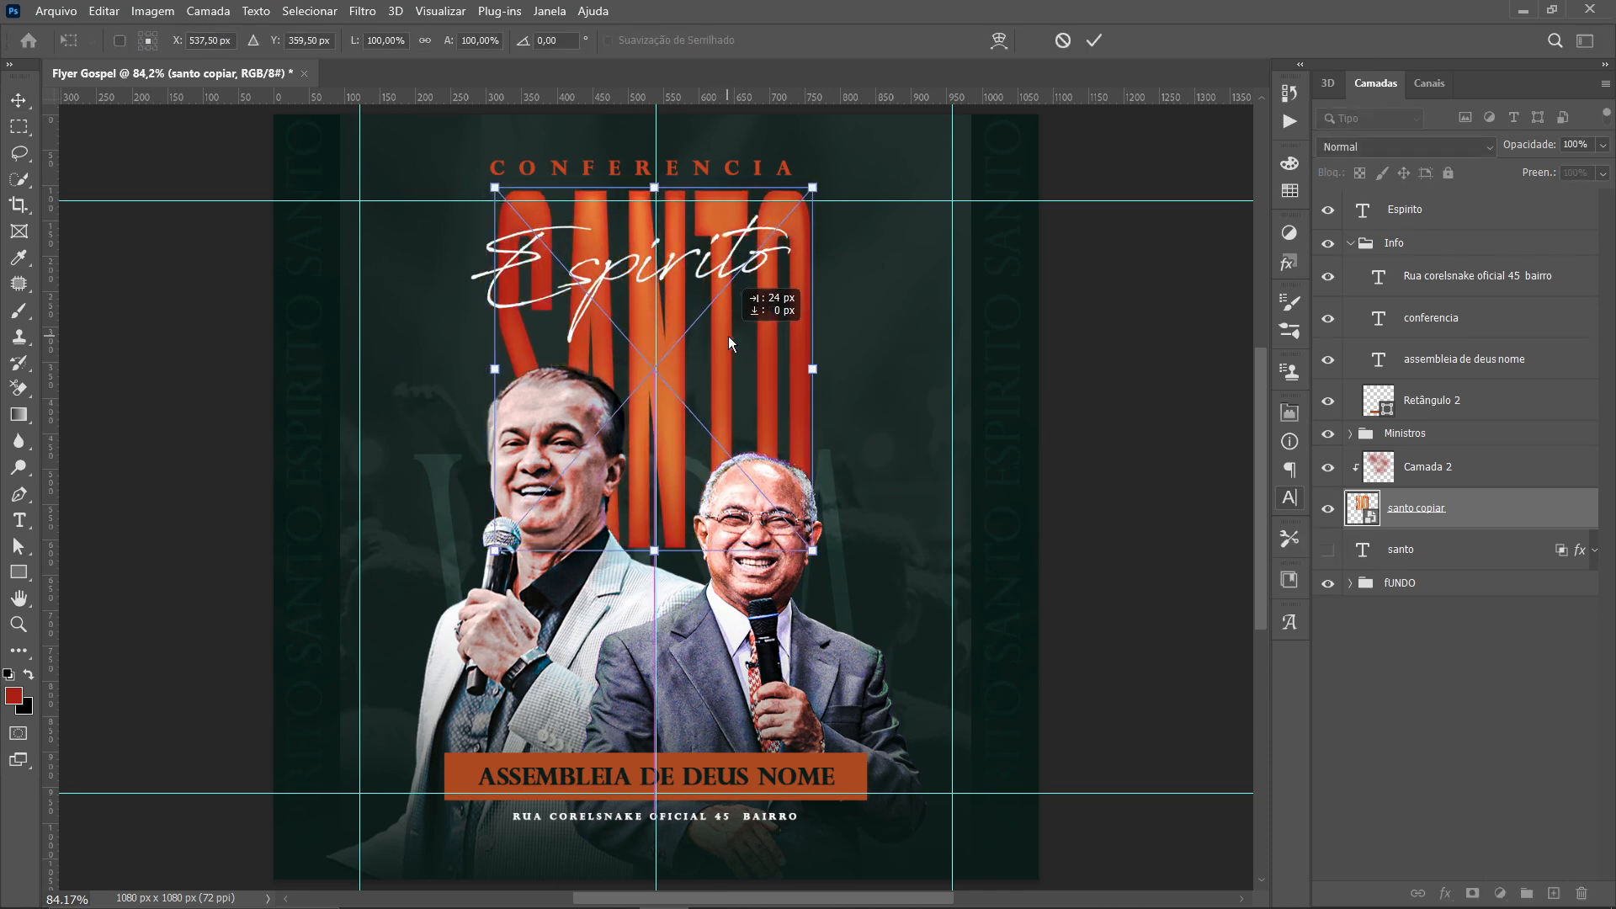
{"action": "key", "text": "Return"}
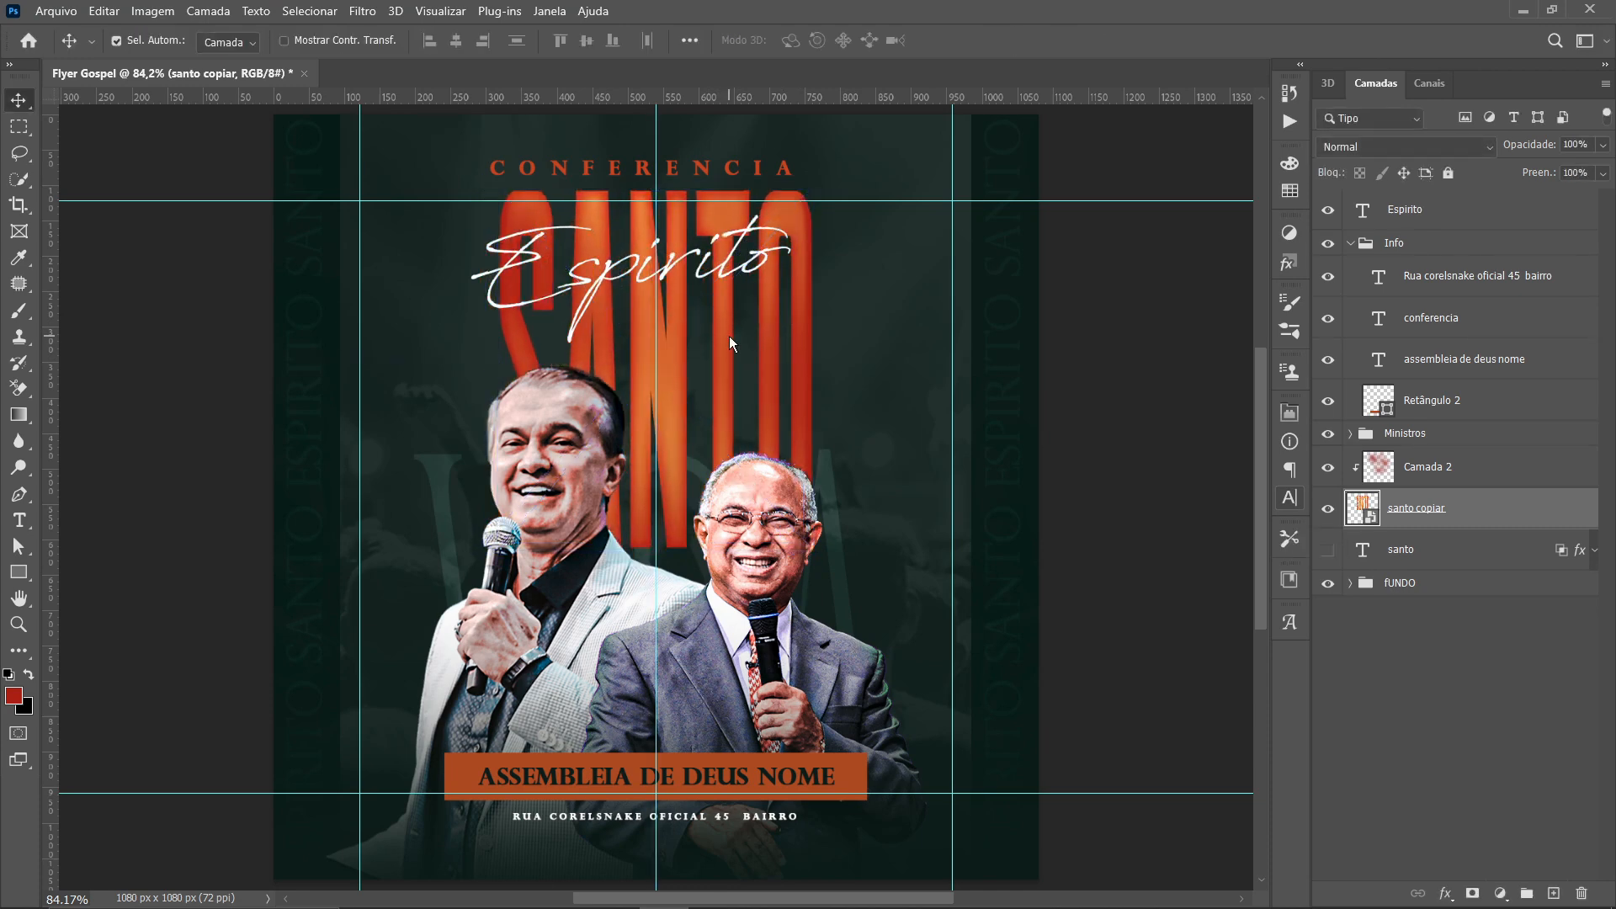
{"action": "left_click", "coordinate": [1373, 476]}
{"action": "left_click_drag", "start_coordinate": [674, 266], "coordinate": [693, 257]}
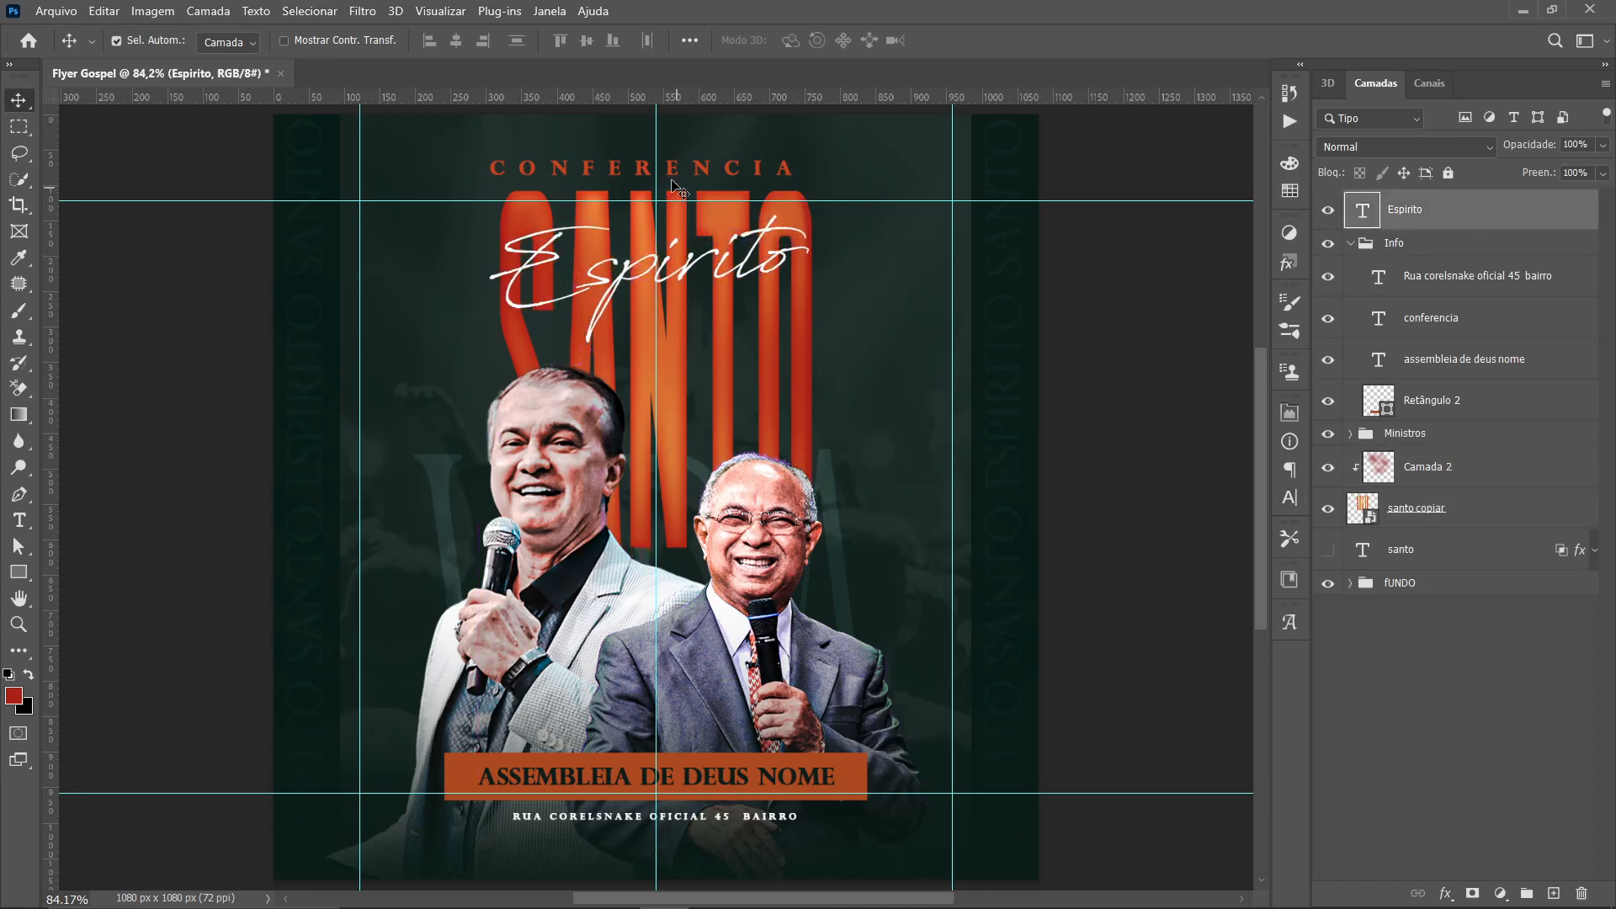
Center the CONFERENCIA heading on the vertical guide and scale it down slightly so it sits within the SANTO width
{"action": "left_click_drag", "start_coordinate": [673, 182], "coordinate": [688, 167]}
{"action": "key", "text": "ctrl+t"}
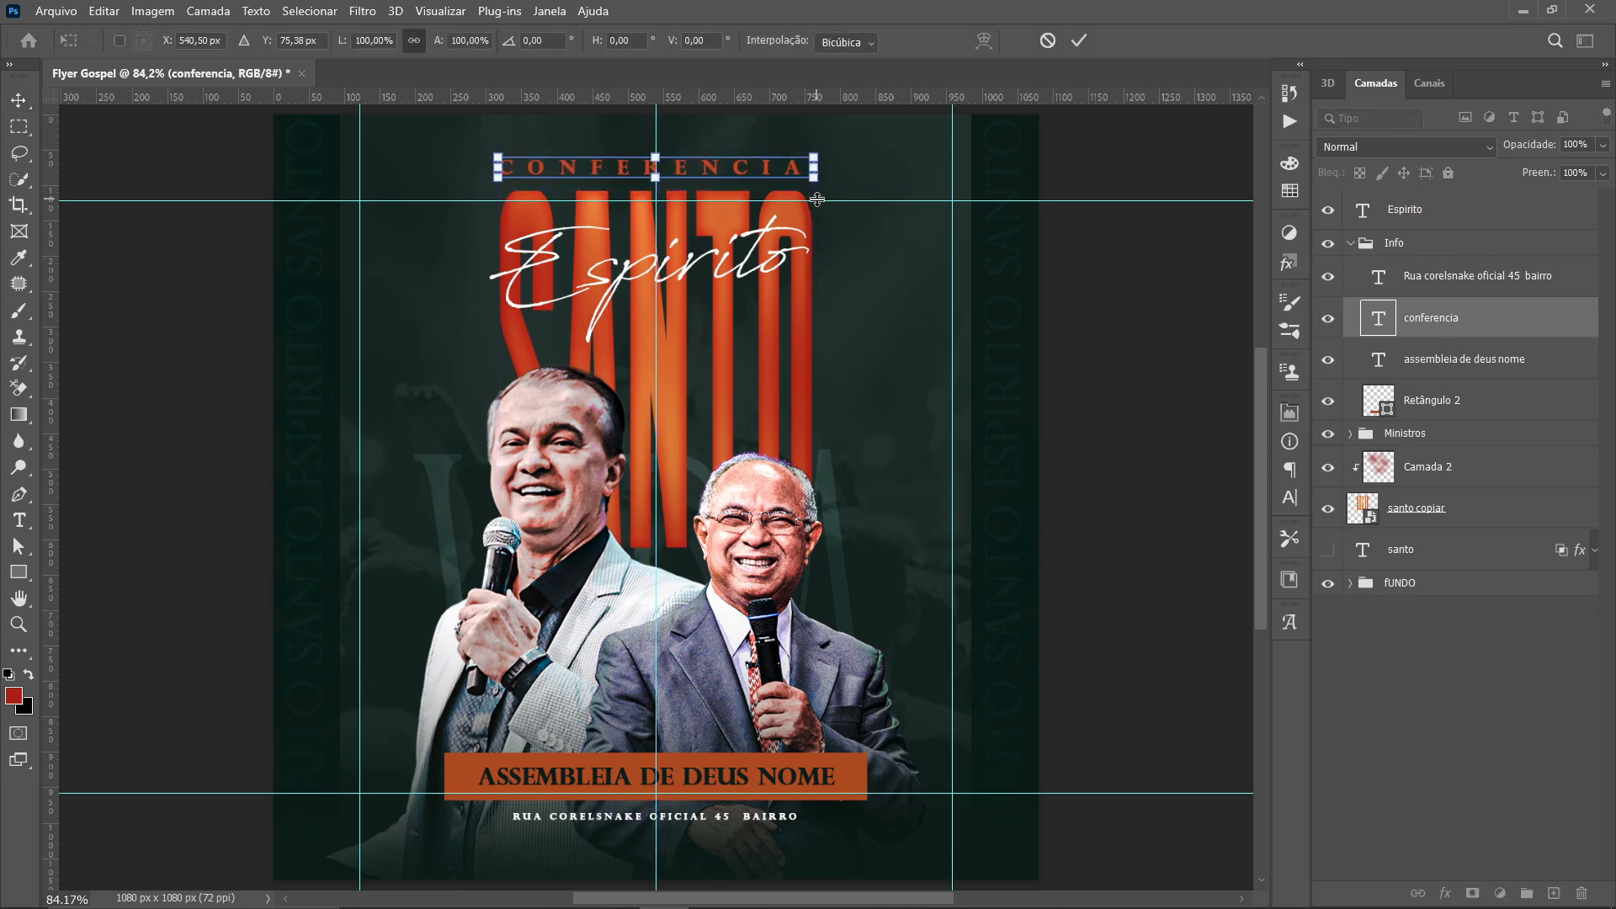
{"action": "left_click_drag", "start_coordinate": [814, 181], "coordinate": [804, 179]}
{"action": "key", "text": "Return"}
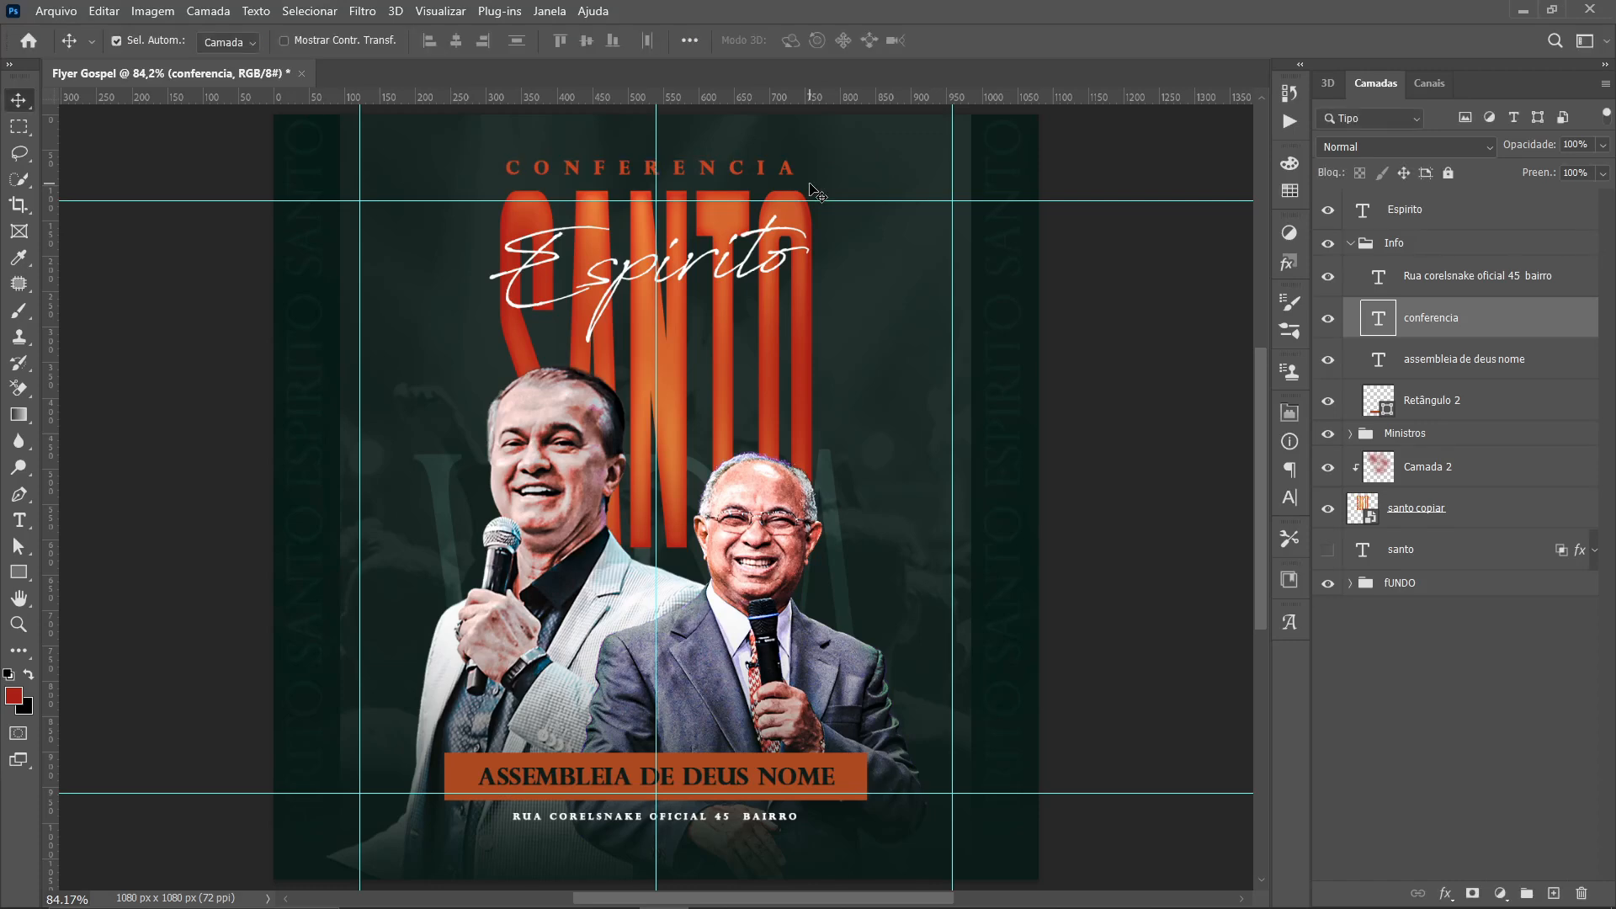
{"action": "left_click", "coordinate": [1095, 343]}
Enlarge the minister in the light jacket to about 122.9% and move him slightly left, away from the other minister
{"action": "scroll", "coordinate": [595, 349], "scroll_direction": "down", "scroll_amount": 3}
{"action": "scroll", "coordinate": [706, 505], "scroll_direction": "up", "scroll_amount": 2}
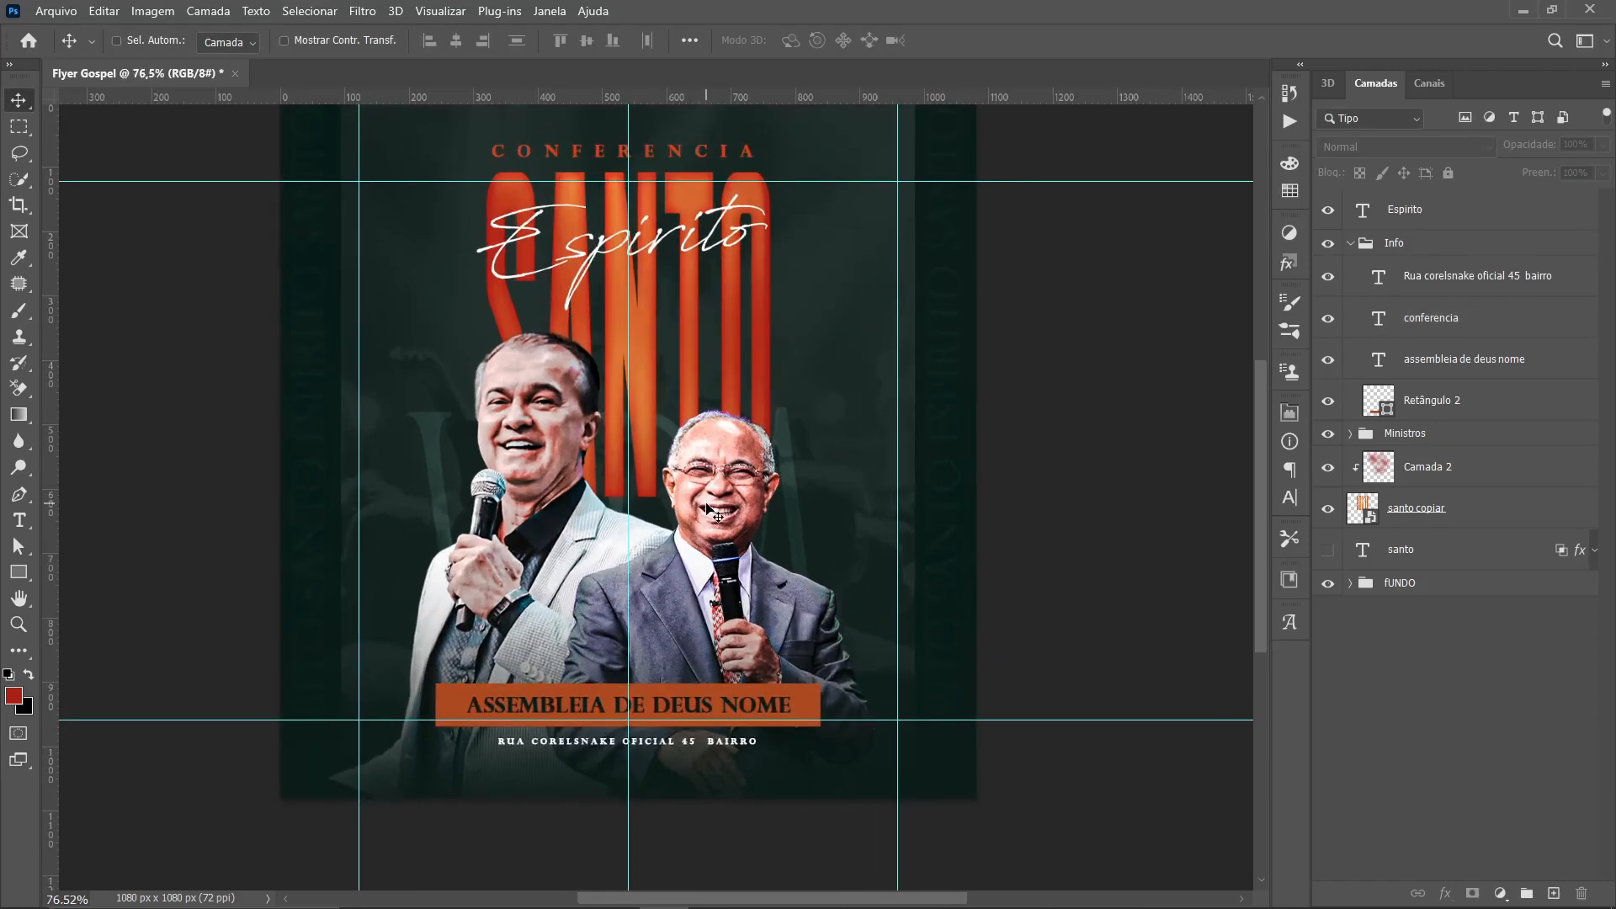
{"action": "scroll", "coordinate": [706, 509], "scroll_direction": "up", "scroll_amount": 1}
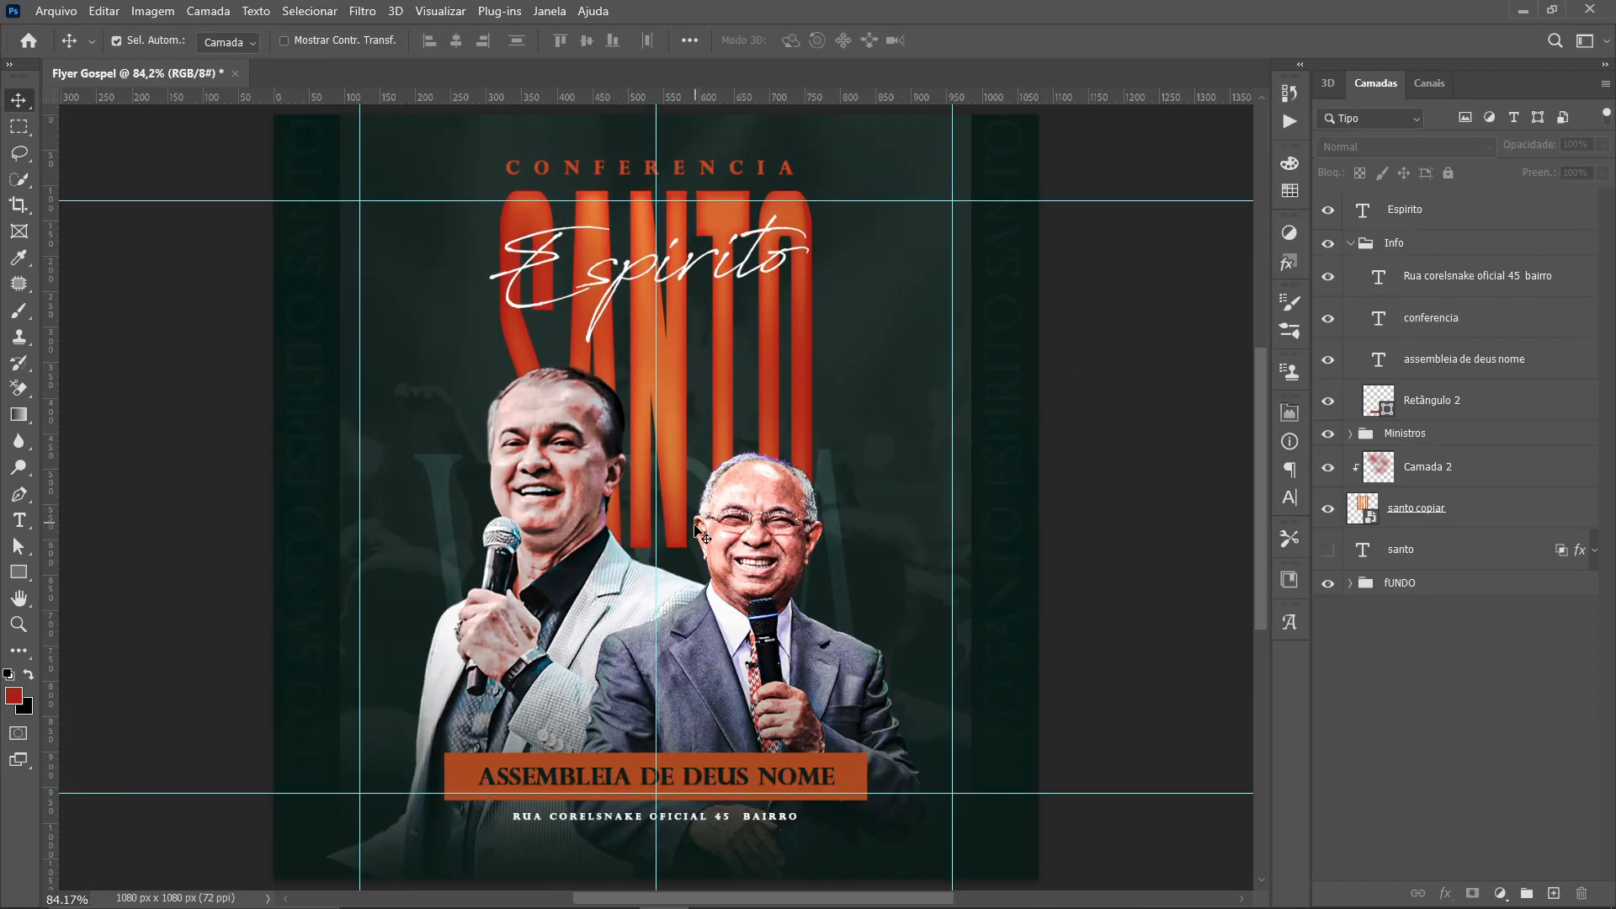
{"action": "left_click", "coordinate": [552, 496]}
{"action": "key", "text": "ctrl+t"}
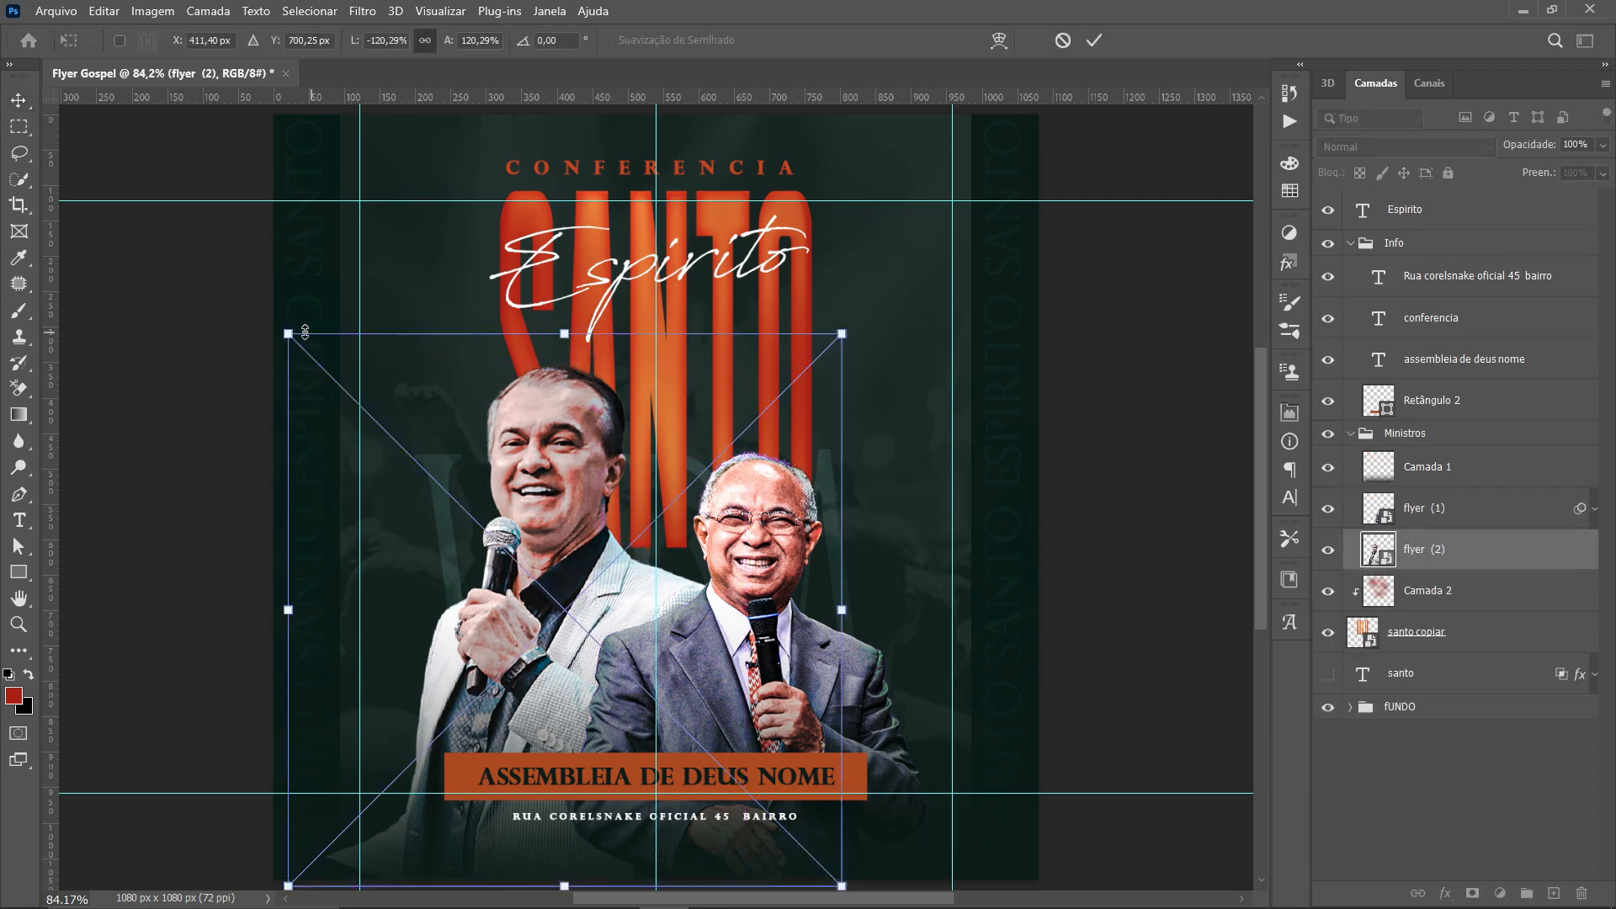
{"action": "left_click_drag", "start_coordinate": [304, 331], "coordinate": [293, 318]}
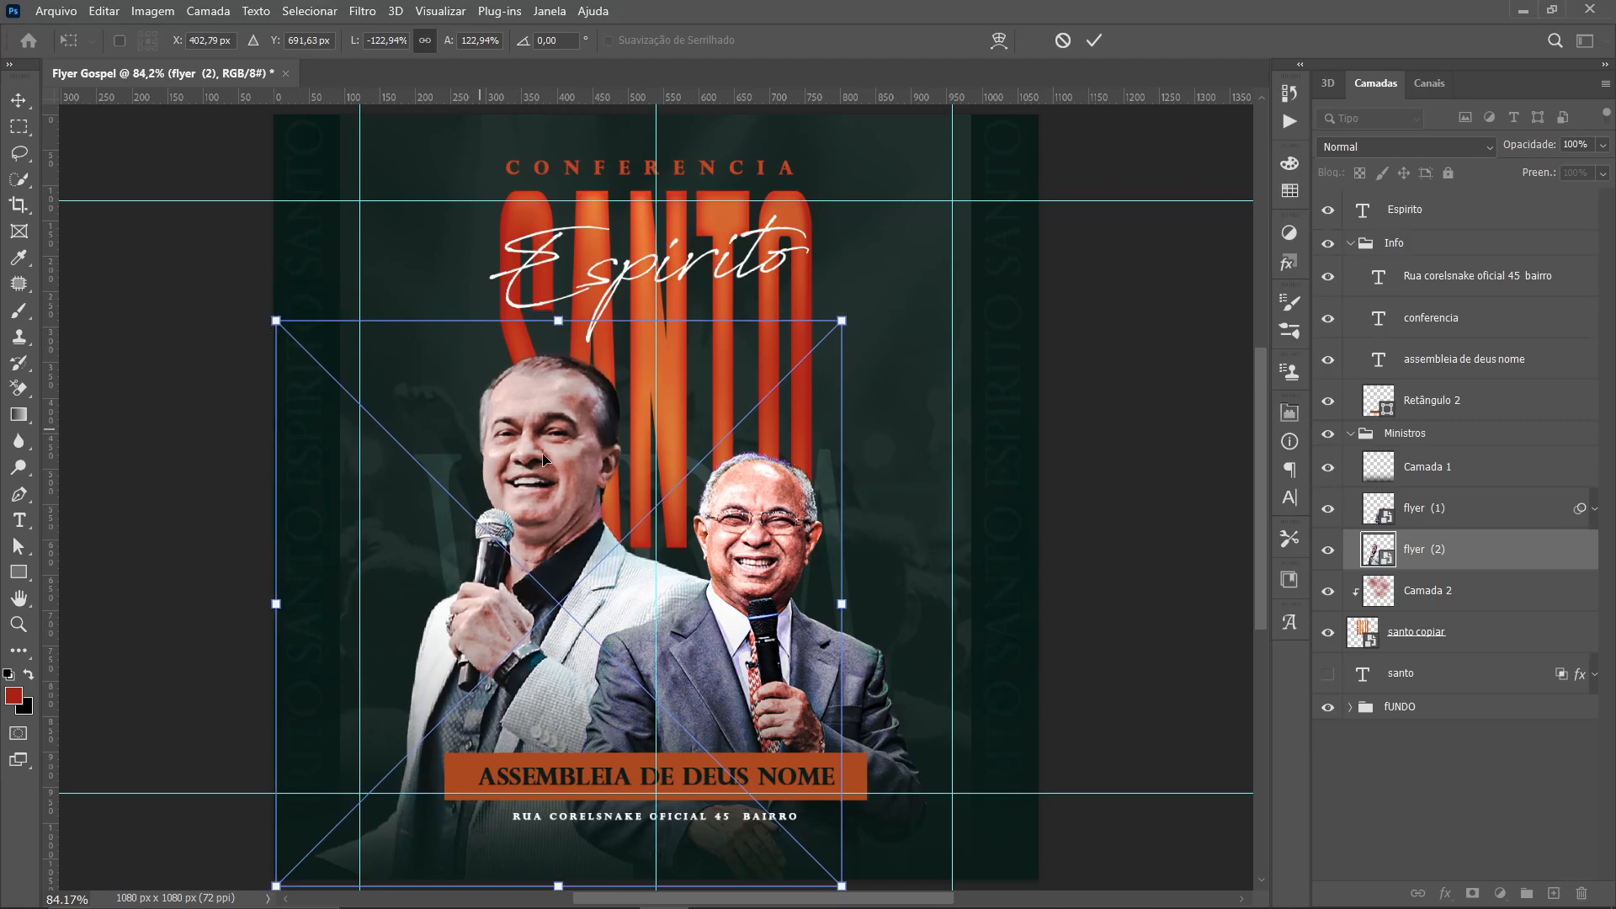
{"action": "left_click_drag", "start_coordinate": [549, 473], "coordinate": [528, 459]}
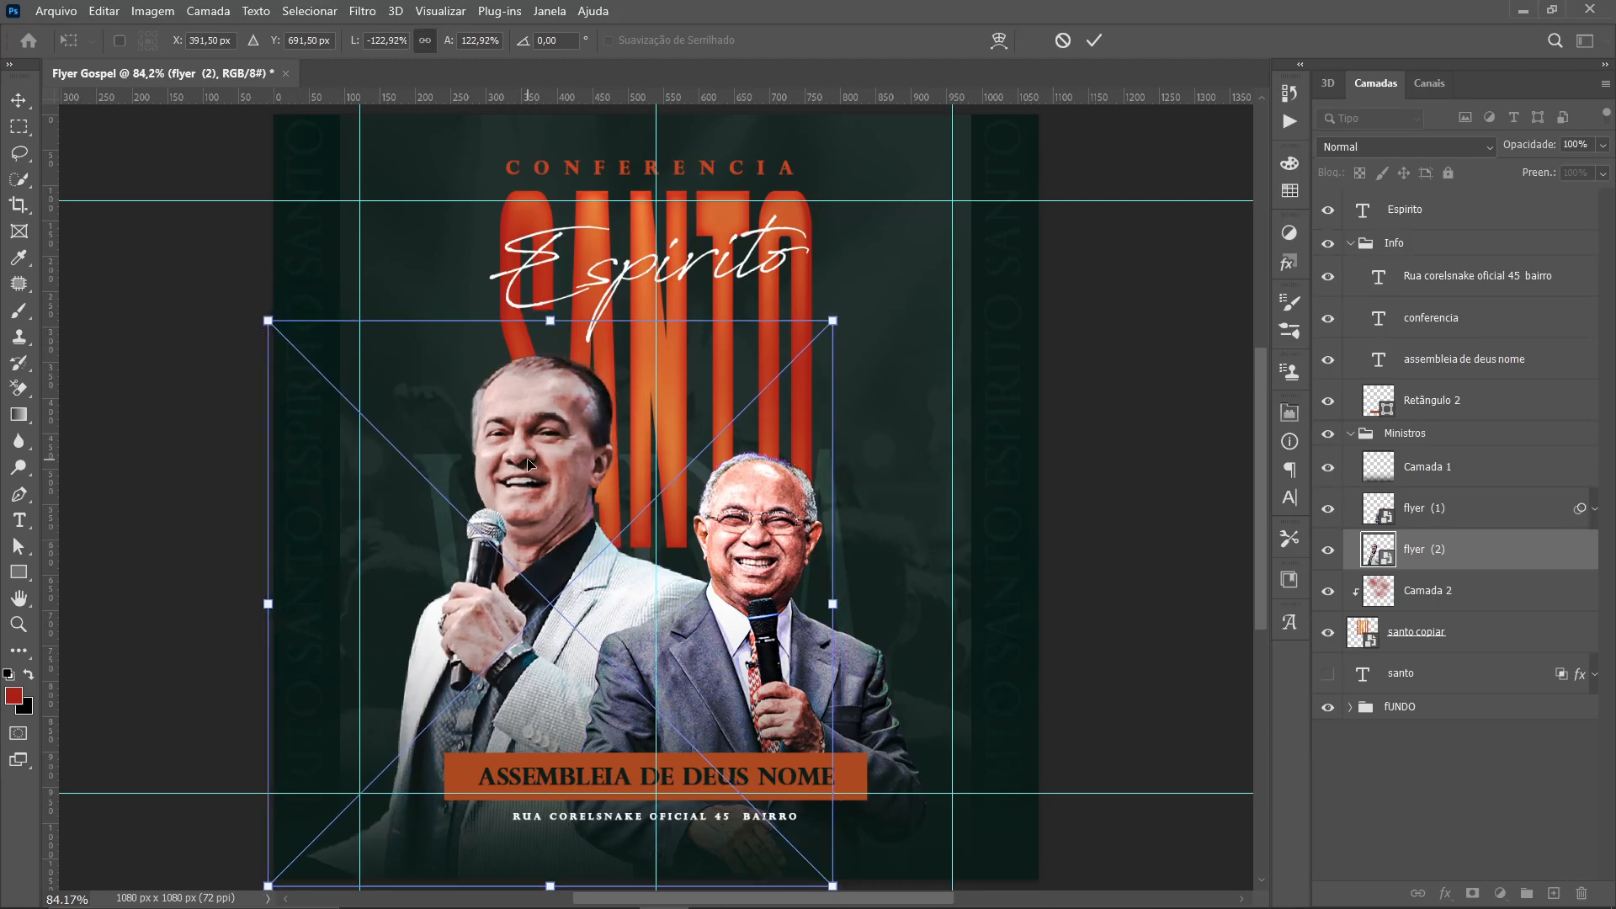
{"action": "key", "text": "Return"}
Widen the faint VIDA background text around its center so more of it shows beside the ministers
{"action": "scroll", "coordinate": [358, 541], "scroll_direction": "down", "scroll_amount": 3}
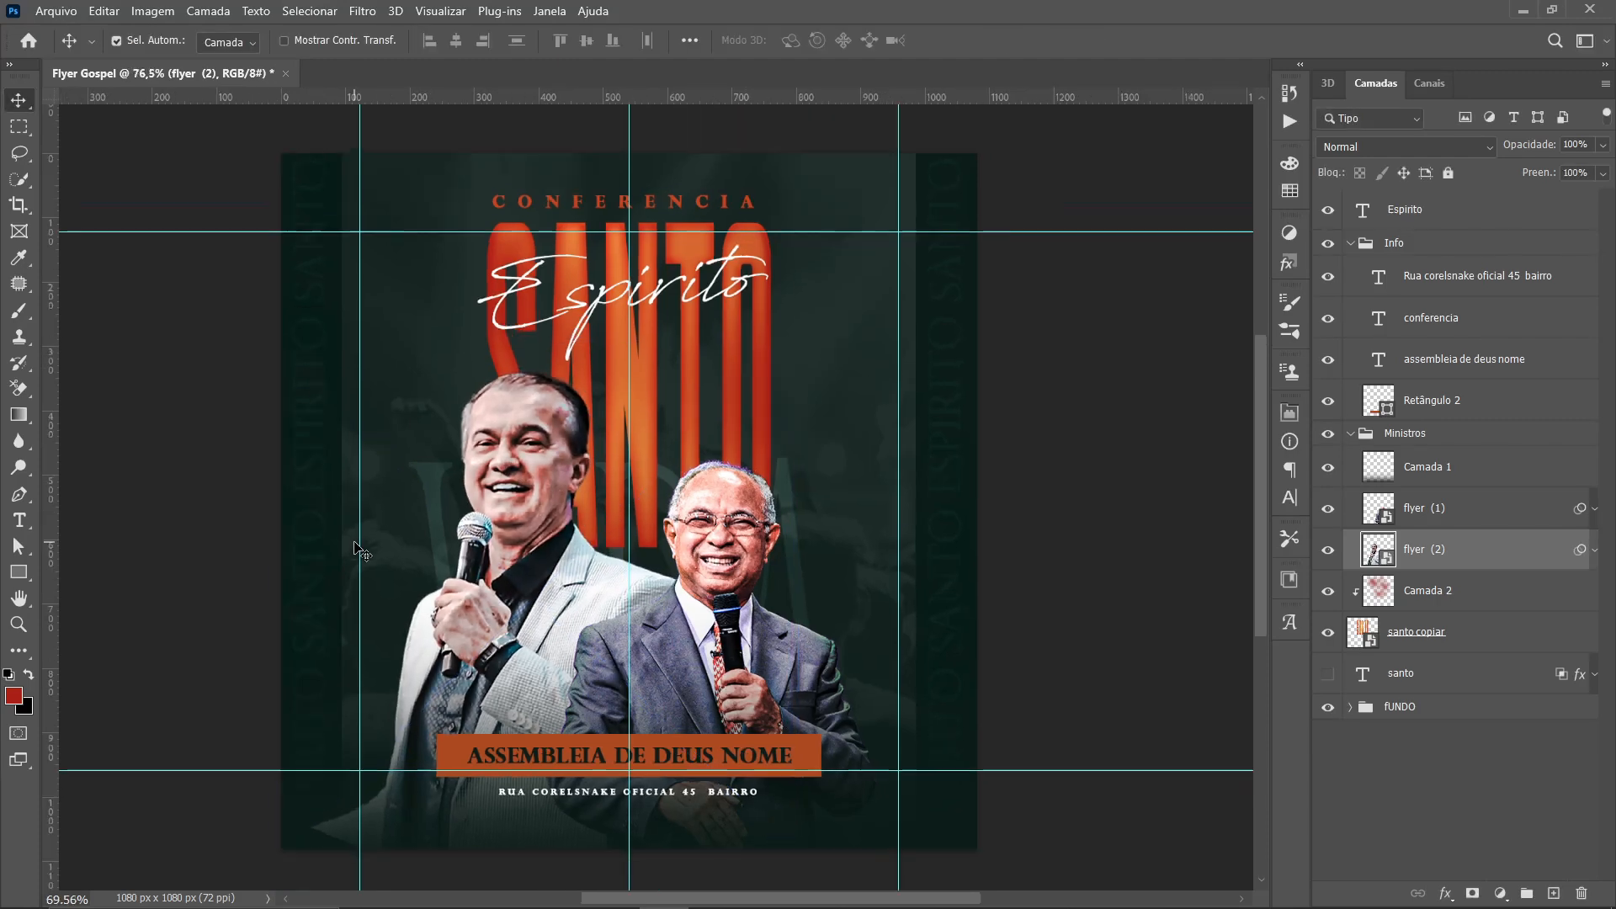
{"action": "scroll", "coordinate": [709, 486], "scroll_direction": "up", "scroll_amount": 2}
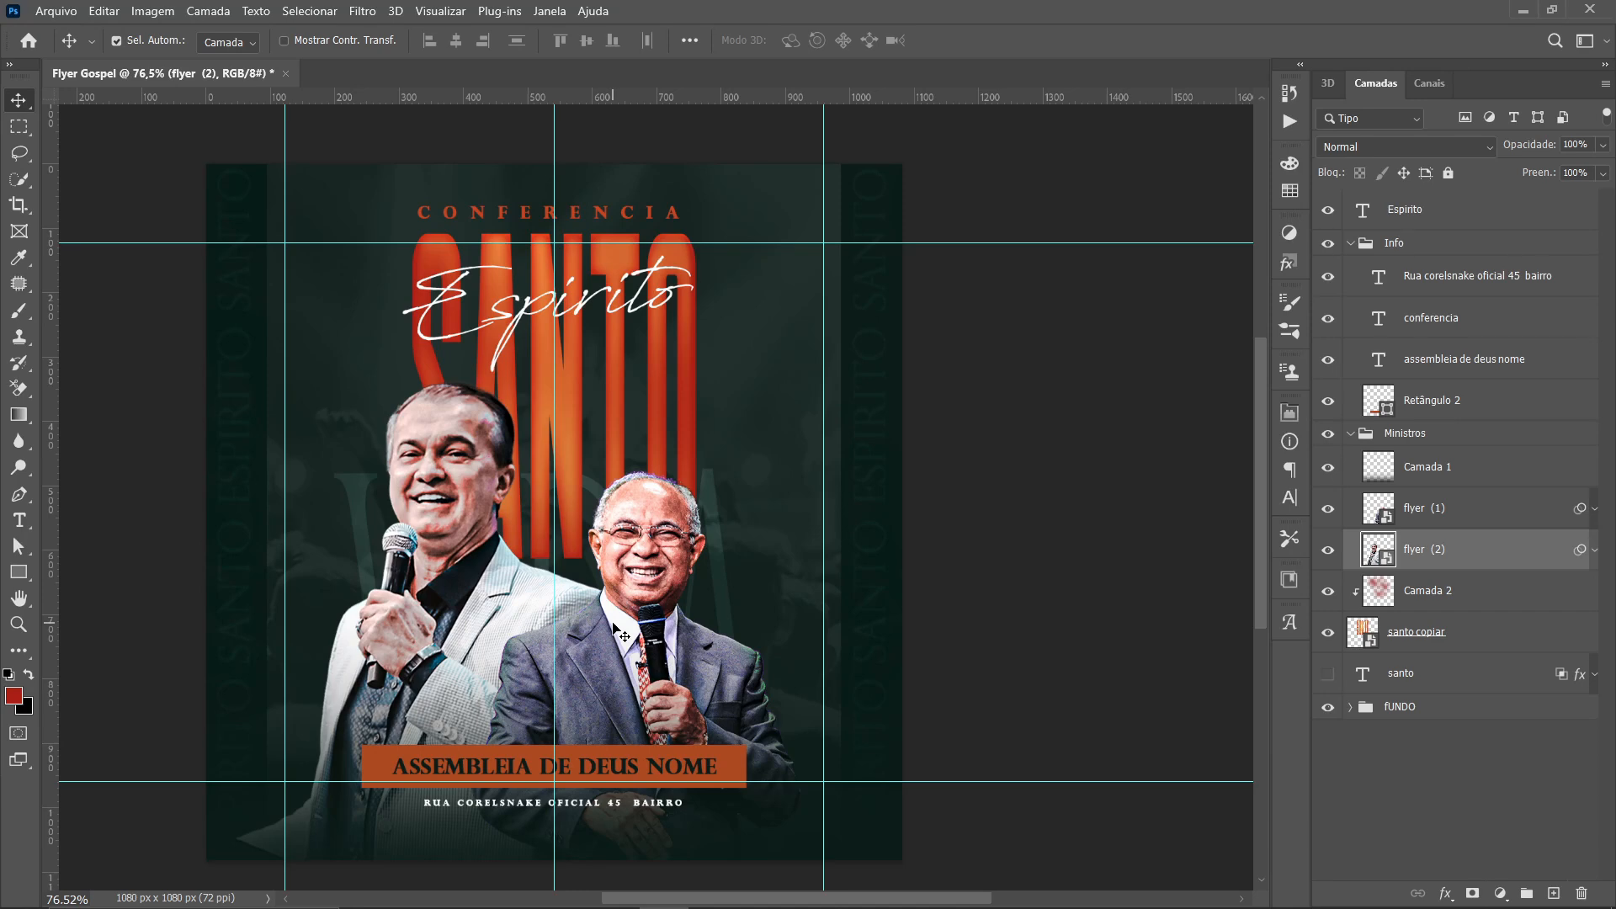
{"action": "left_click", "coordinate": [718, 502]}
{"action": "key", "text": "ctrl+t"}
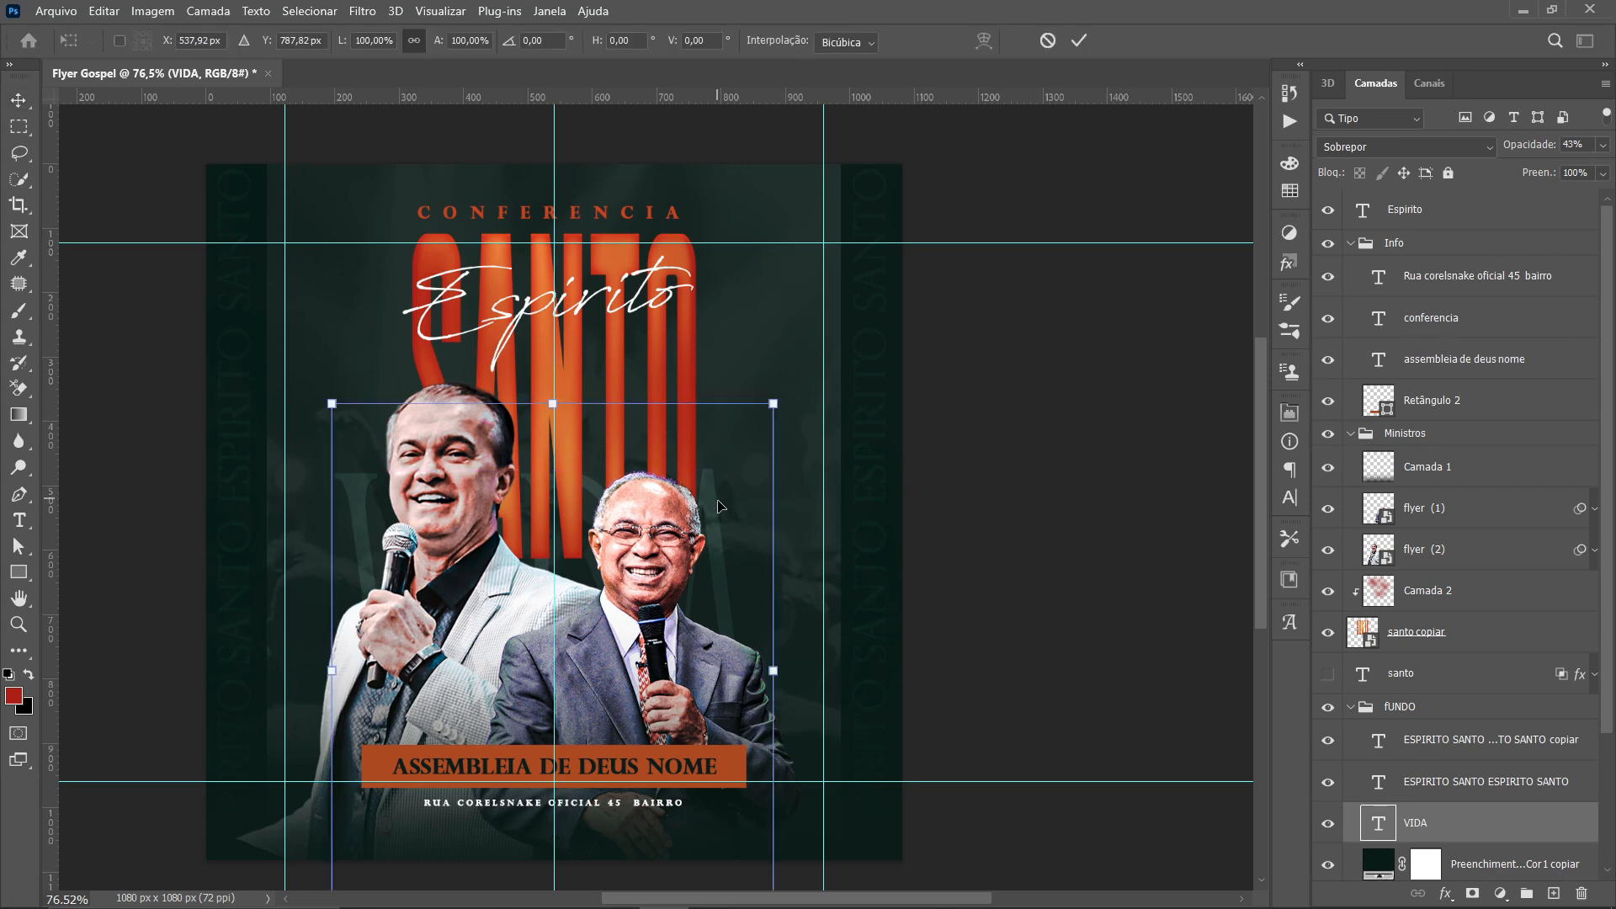
{"action": "mouse_move", "coordinate": [775, 670]}
{"action": "left_mouse_down"}
{"action": "mouse_move", "coordinate": [795, 671]}
{"action": "mouse_move", "coordinate": [773, 624]}
{"action": "mouse_move", "coordinate": [778, 652]}
{"action": "left_mouse_up"}
{"action": "key", "text": "Return"}
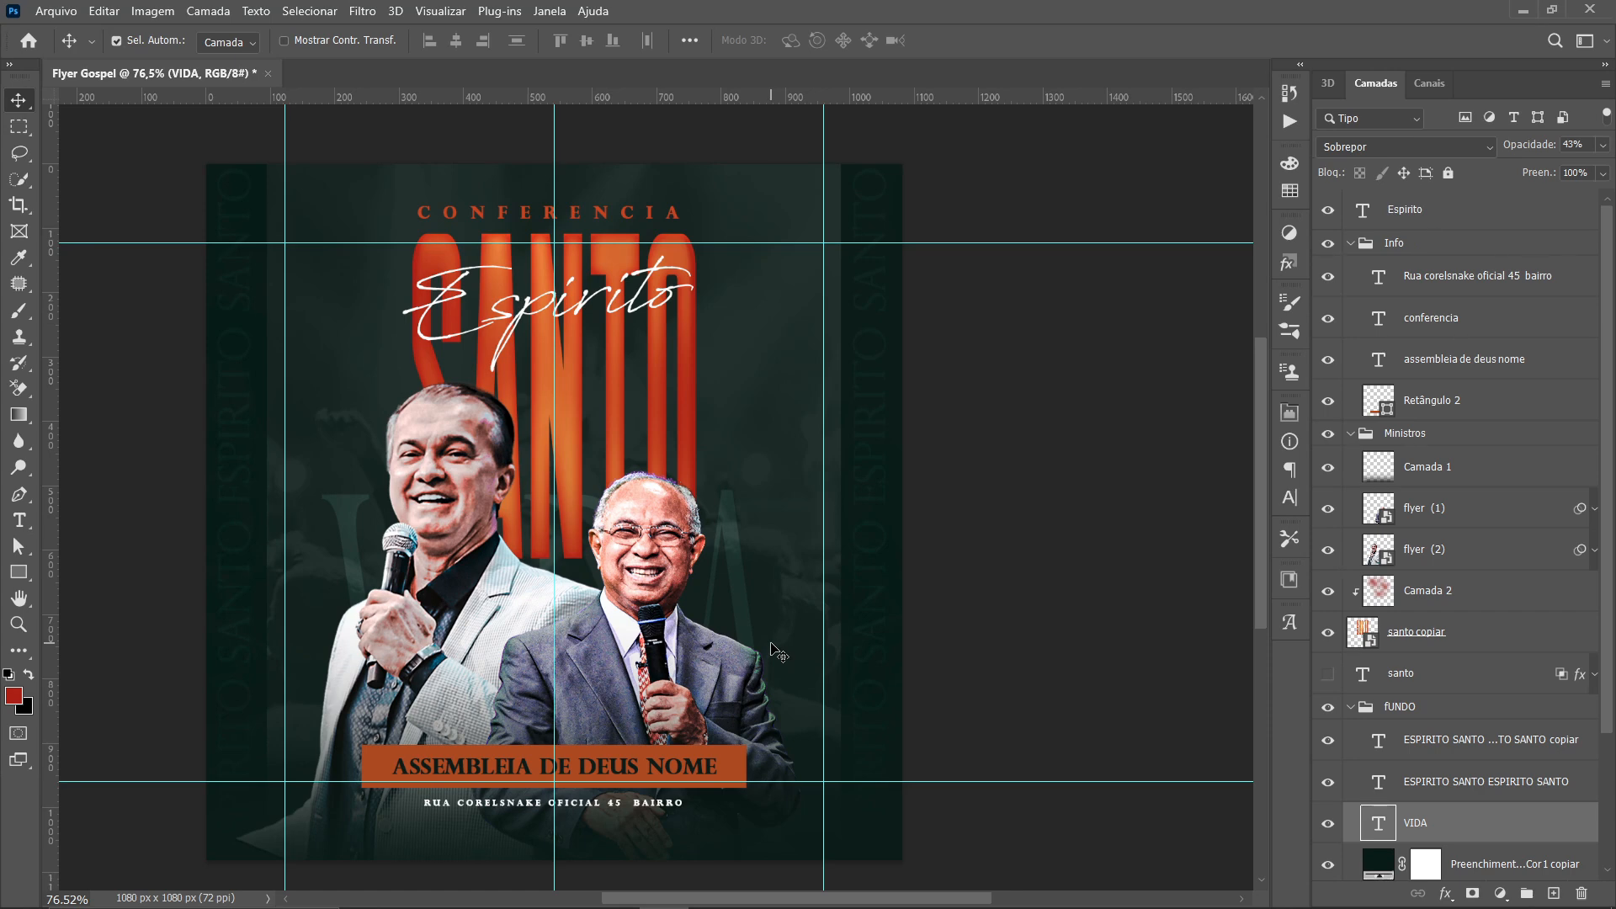
Add a Drop Shadow effect to the flyer (2) layer of the minister in the light jacket
{"action": "left_click", "coordinate": [434, 444]}
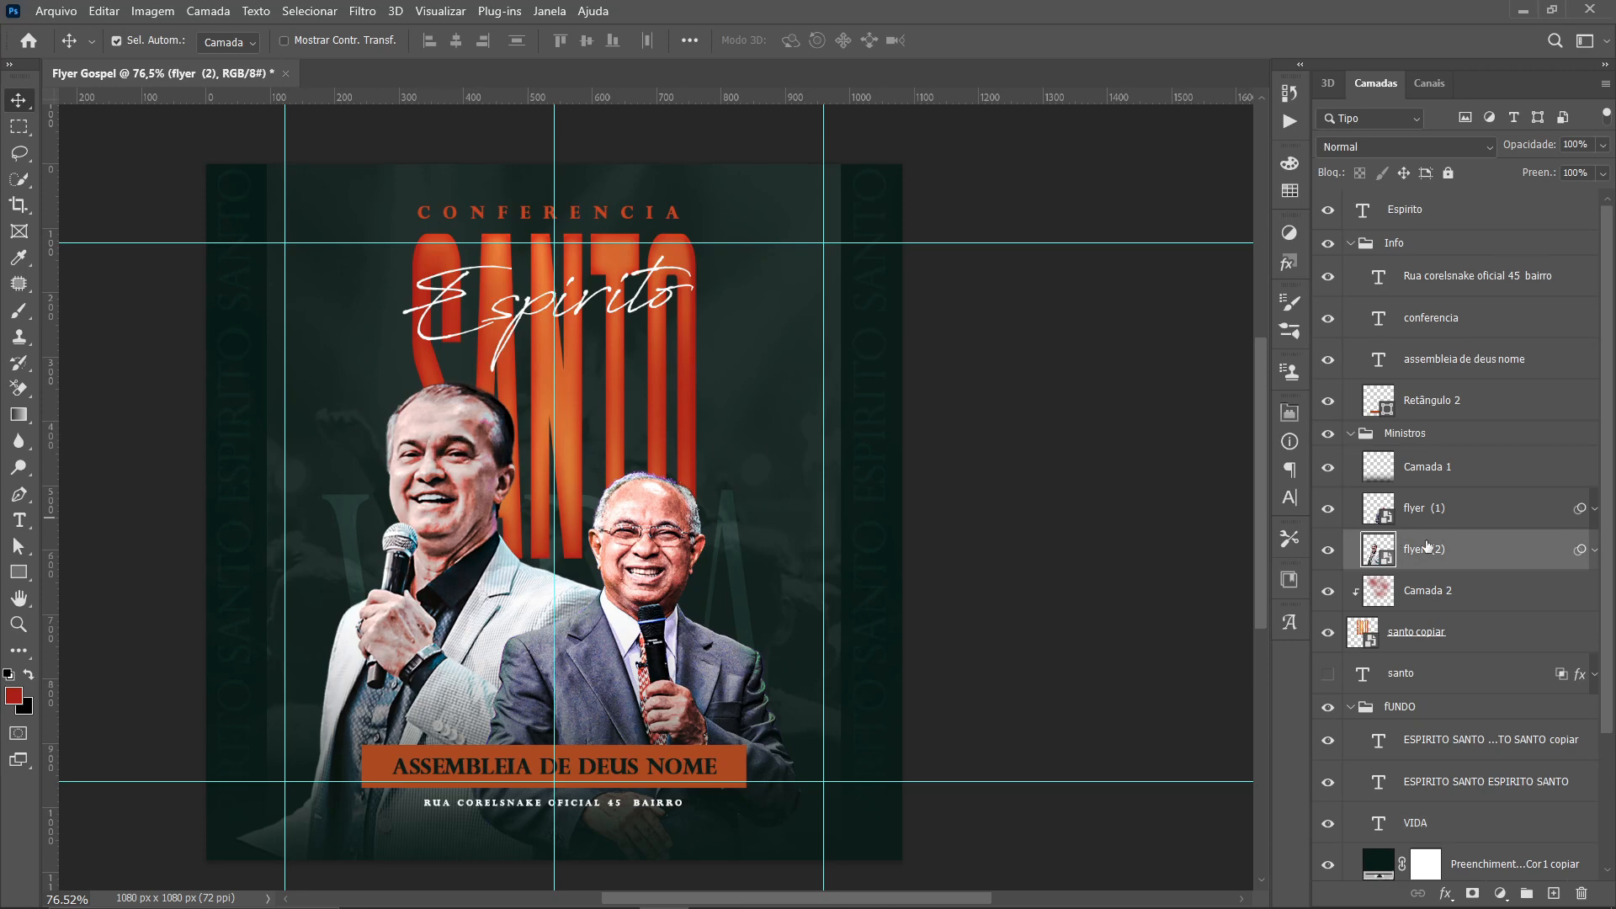
{"action": "double_click", "coordinate": [1494, 549]}
{"action": "left_click_drag", "start_coordinate": [837, 288], "coordinate": [965, 276]}
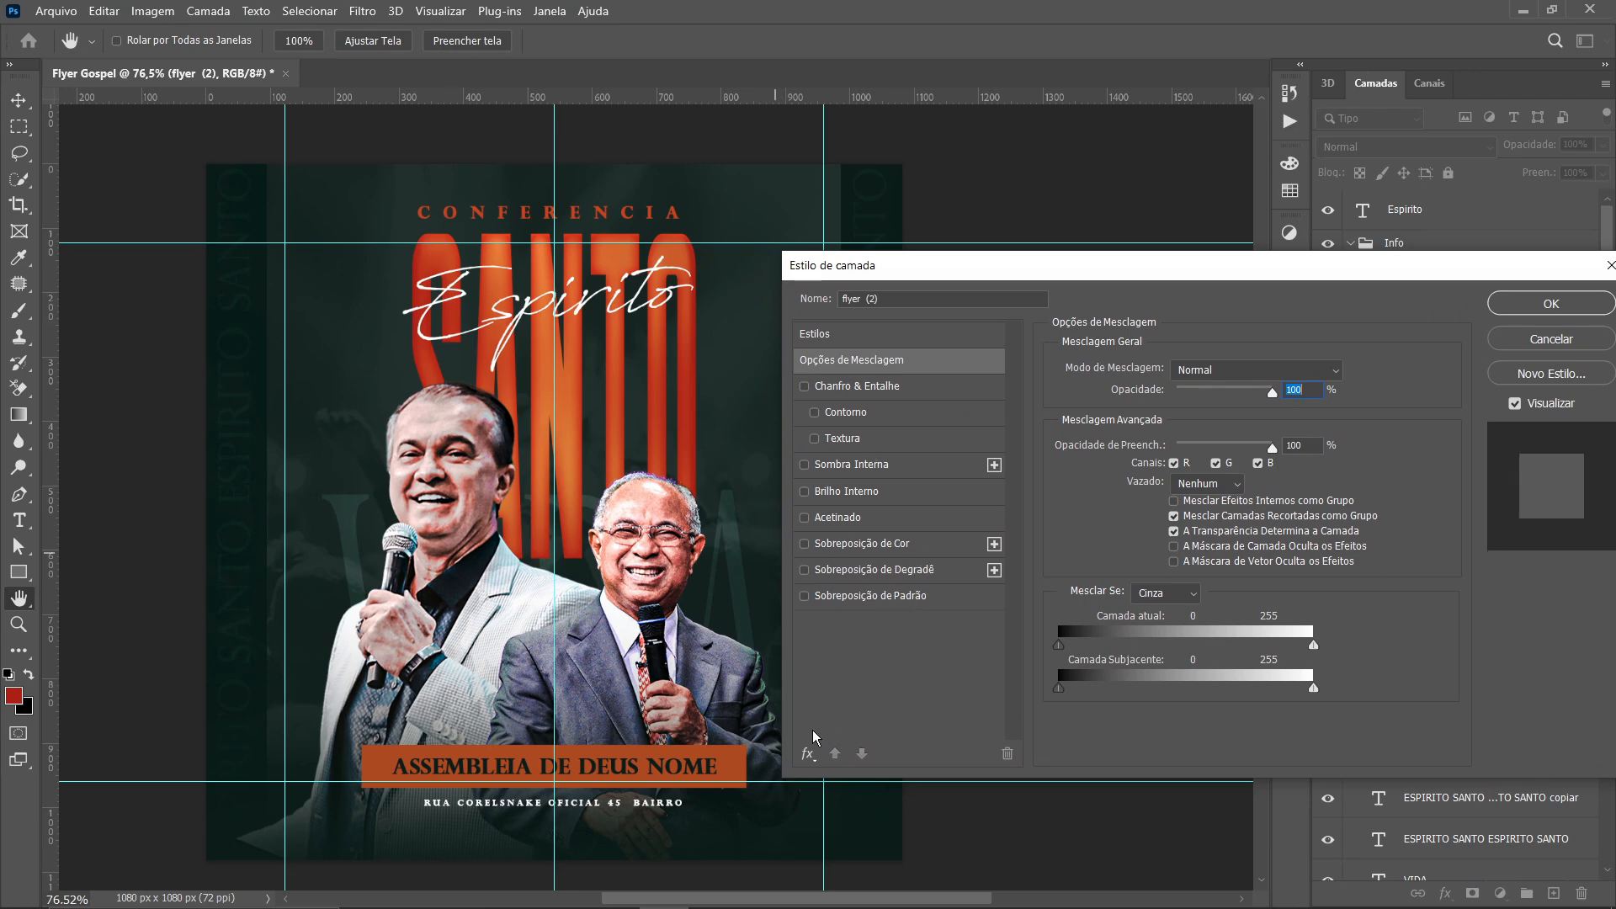
{"action": "left_click", "coordinate": [808, 752]}
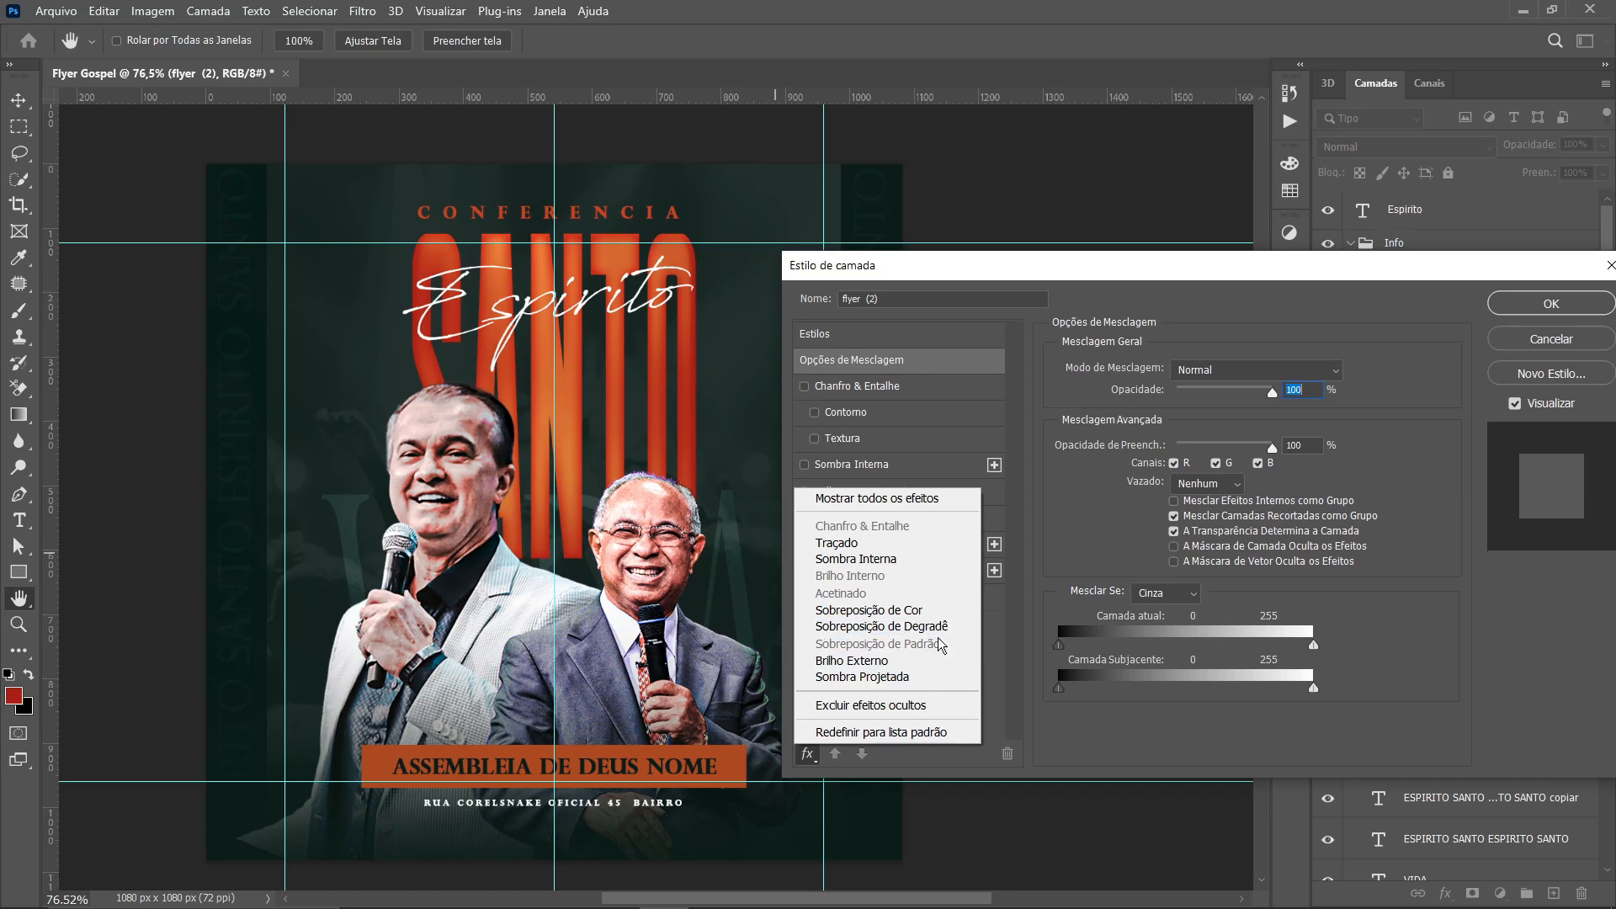
{"action": "left_click", "coordinate": [917, 684]}
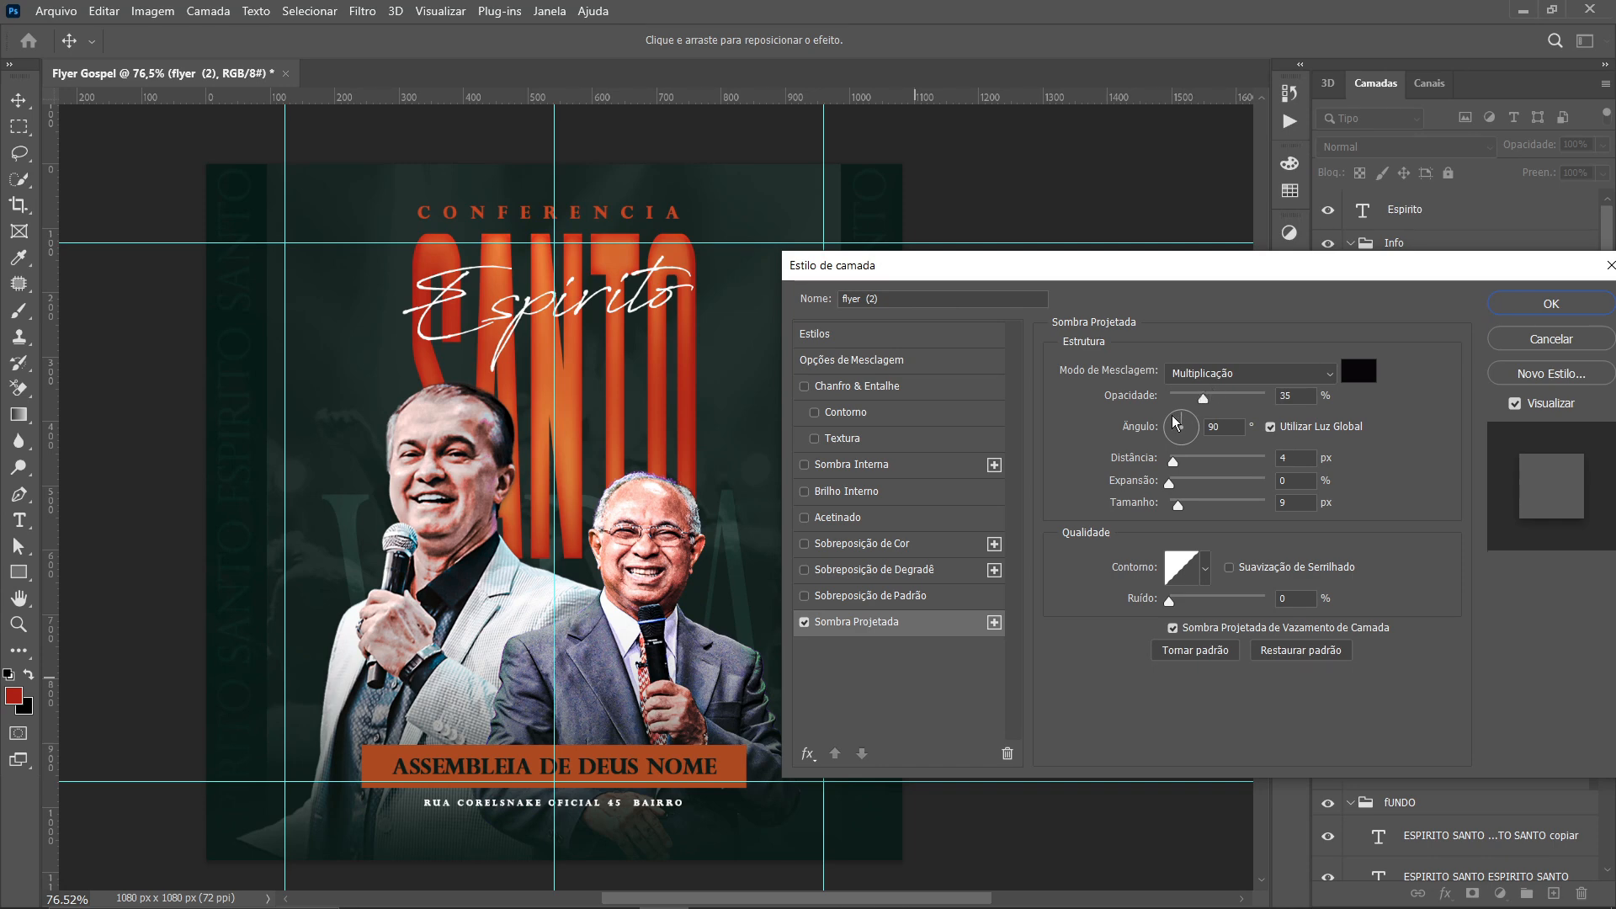
Set the drop shadow to 57% opacity, a -177° angle, 21 px distance and 27 px size
{"action": "left_click_drag", "start_coordinate": [1176, 421], "coordinate": [1212, 402]}
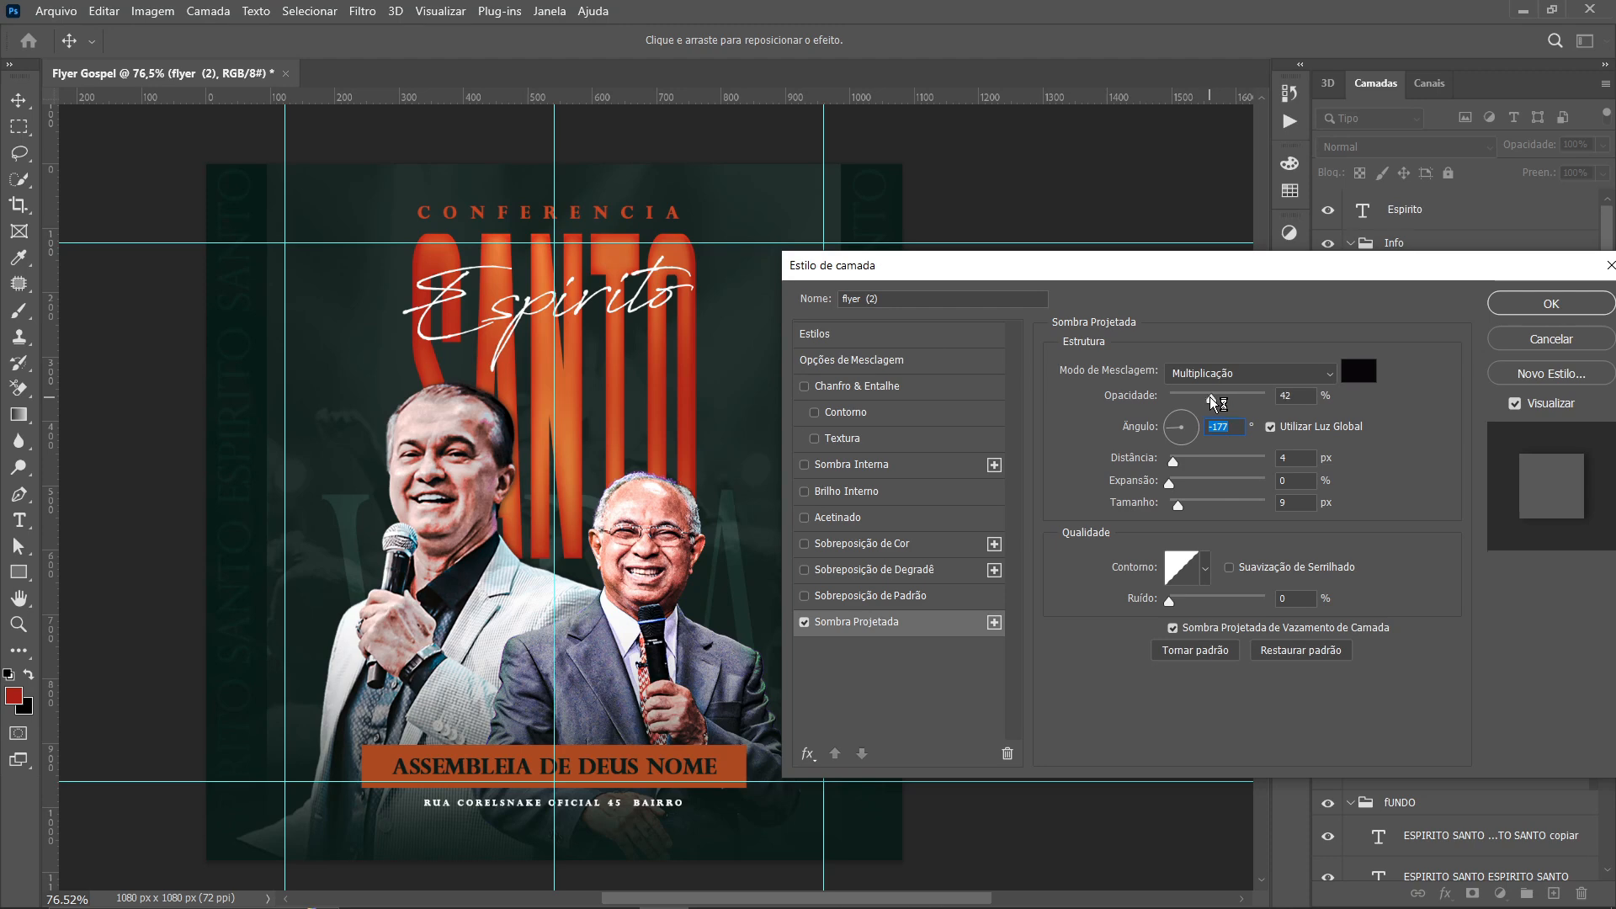
{"action": "left_click_drag", "start_coordinate": [1172, 461], "coordinate": [1192, 464]}
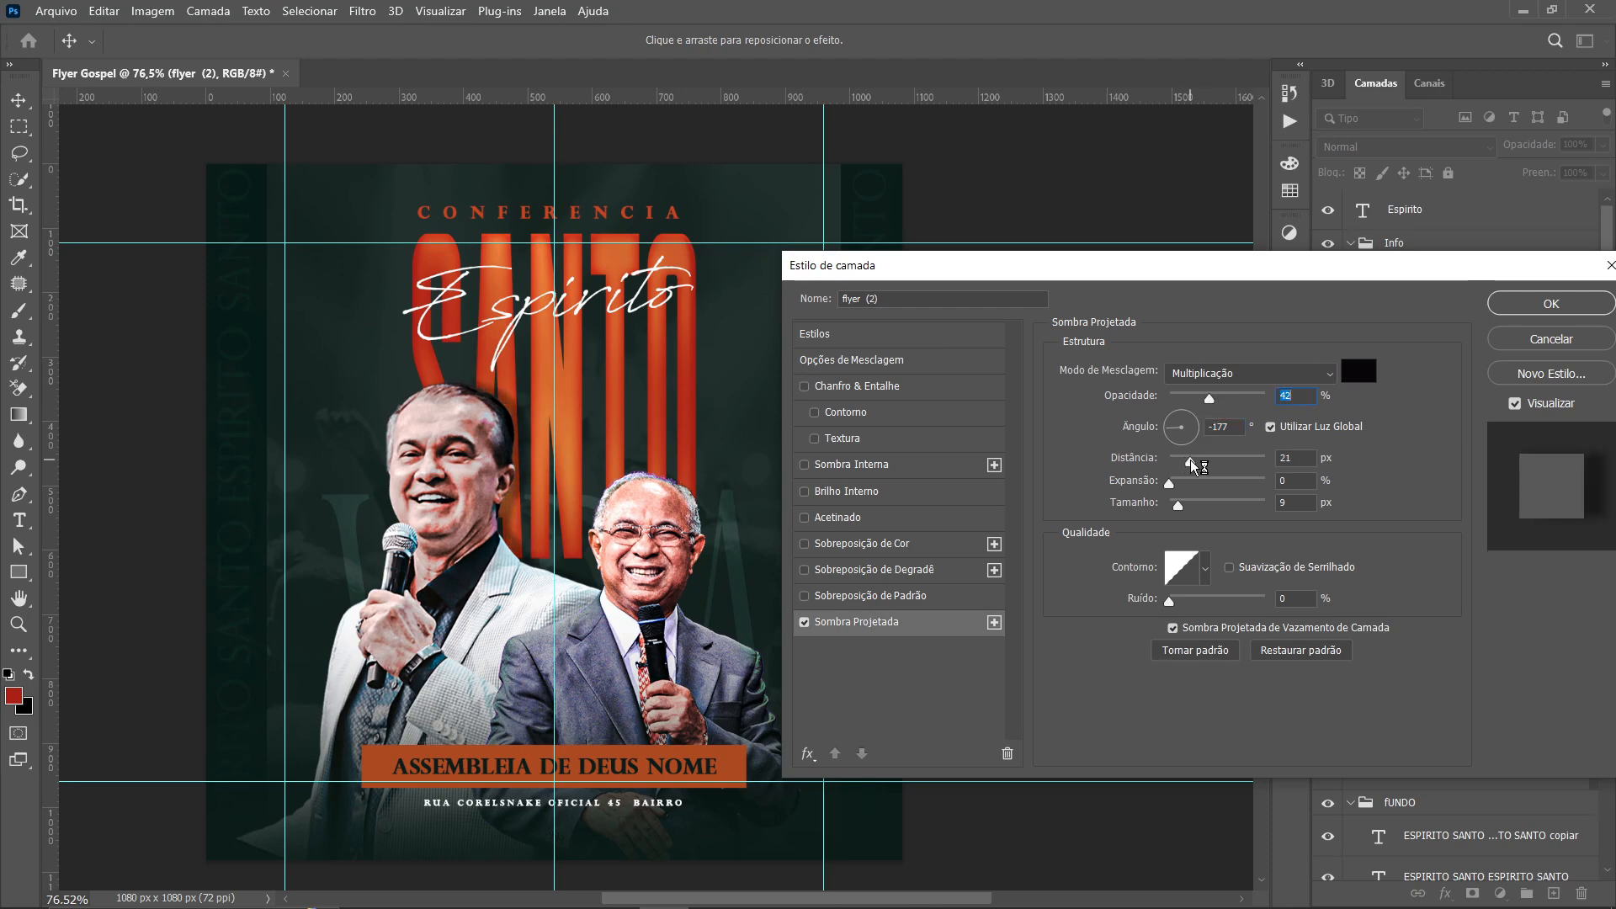
{"action": "left_click_drag", "start_coordinate": [1209, 404], "coordinate": [1225, 402]}
{"action": "left_click_drag", "start_coordinate": [1178, 505], "coordinate": [1186, 504]}
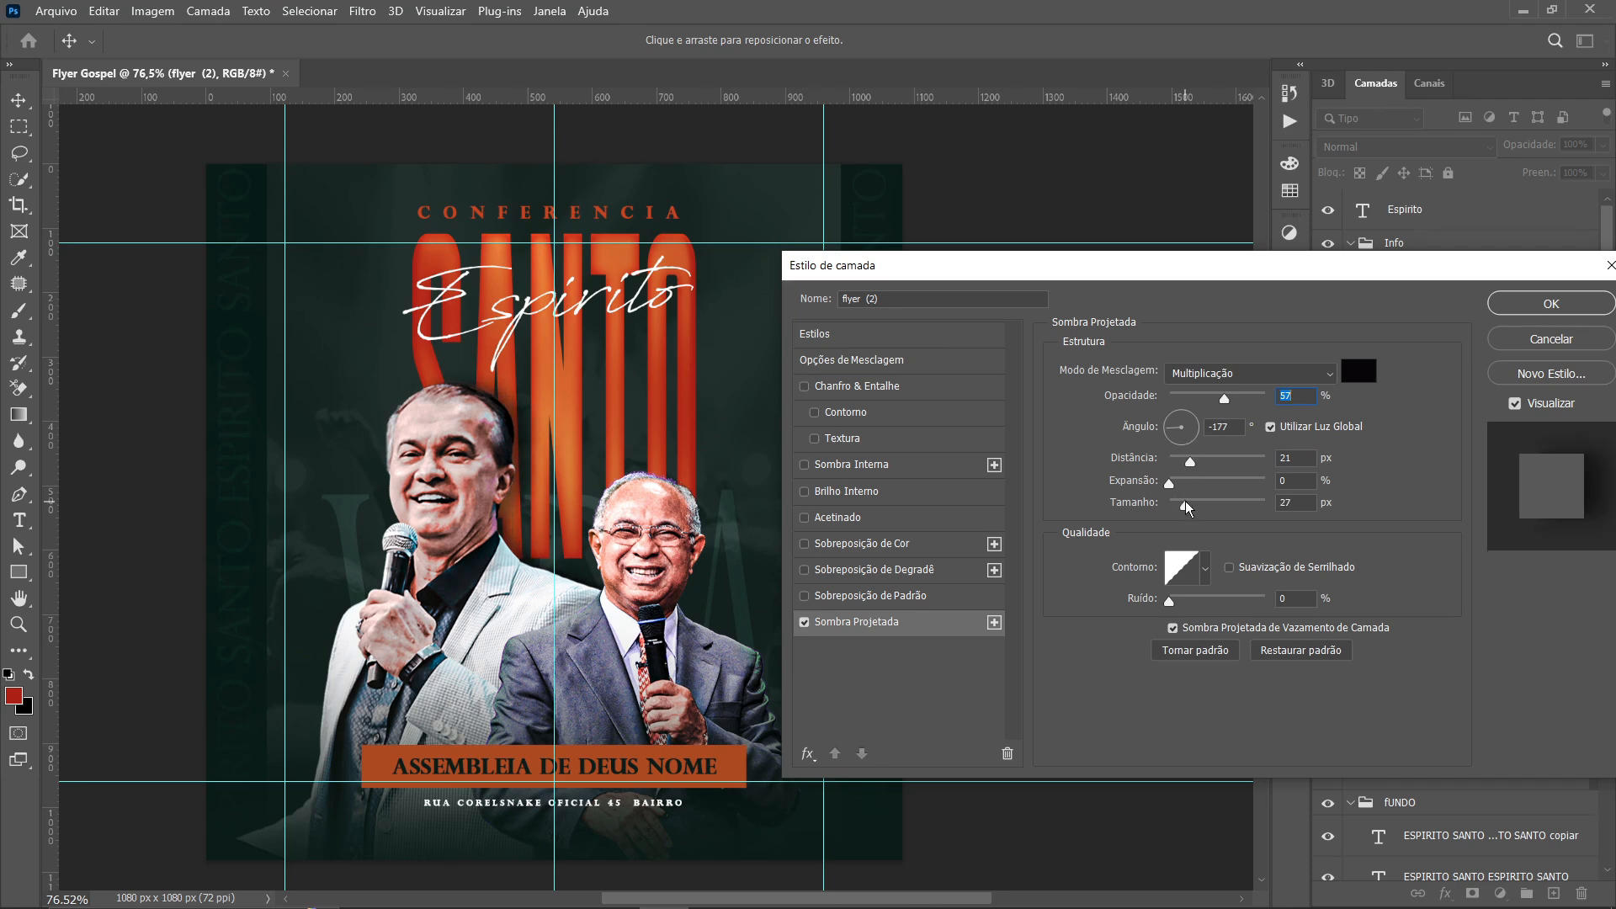
Adjust the drop shadow to a 154° angle, 81 px distance, 59 px size and 51% opacity, and apply it
{"action": "left_click", "coordinate": [1165, 422]}
{"action": "left_click", "coordinate": [1161, 422]}
{"action": "left_click_drag", "start_coordinate": [1190, 462], "coordinate": [1198, 508]}
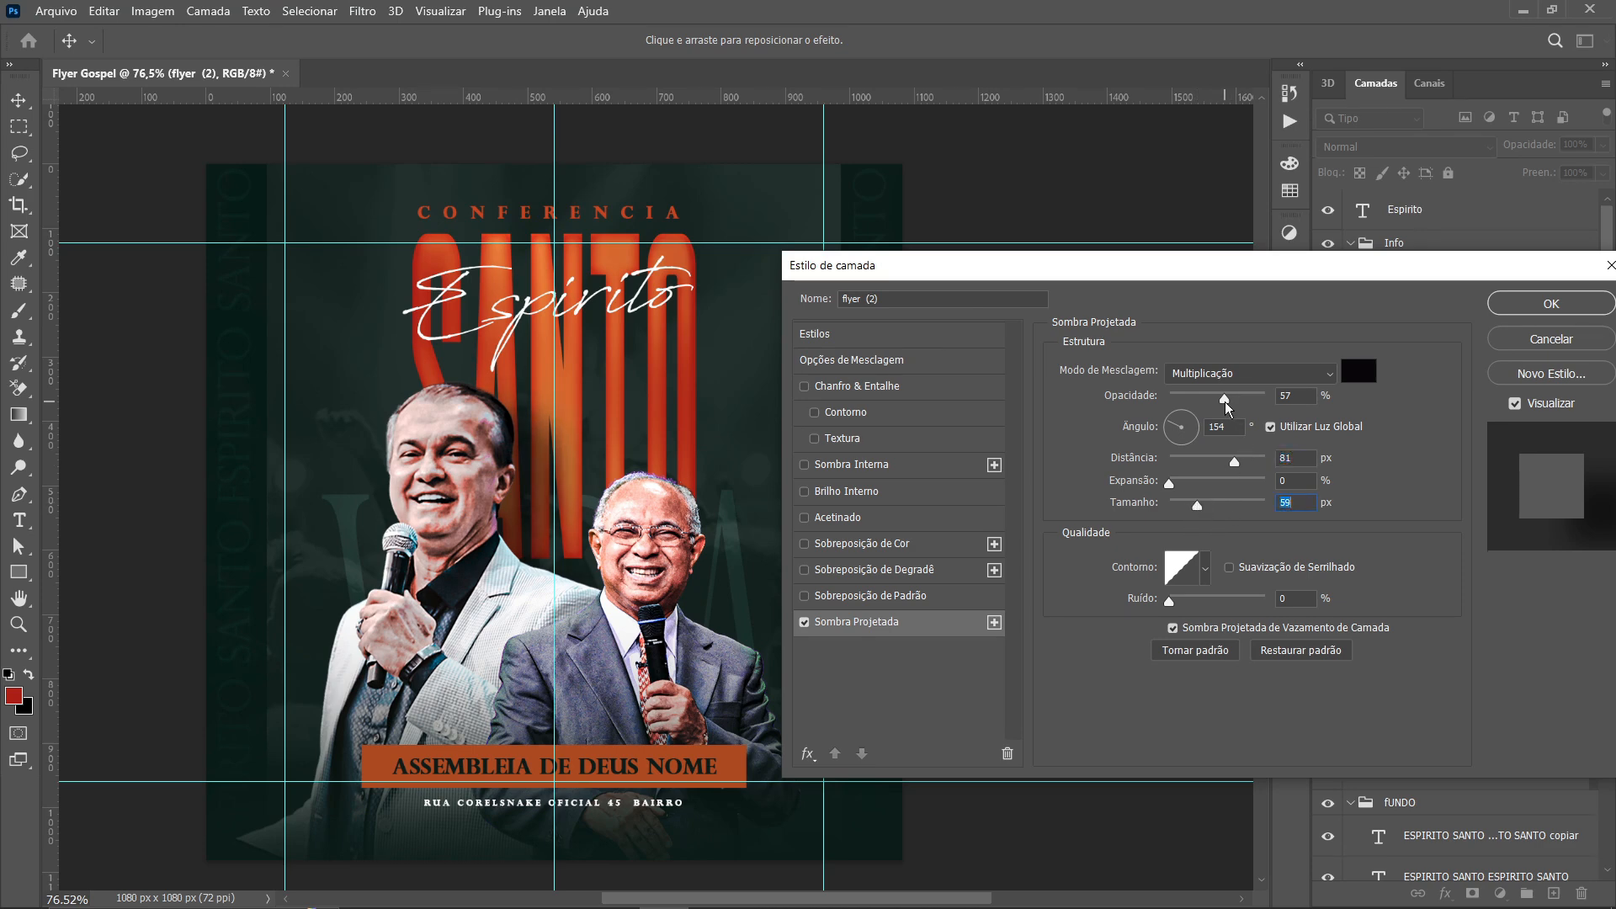
{"action": "left_click_drag", "start_coordinate": [1225, 403], "coordinate": [1223, 407]}
{"action": "left_click_drag", "start_coordinate": [1162, 285], "coordinate": [927, 277]}
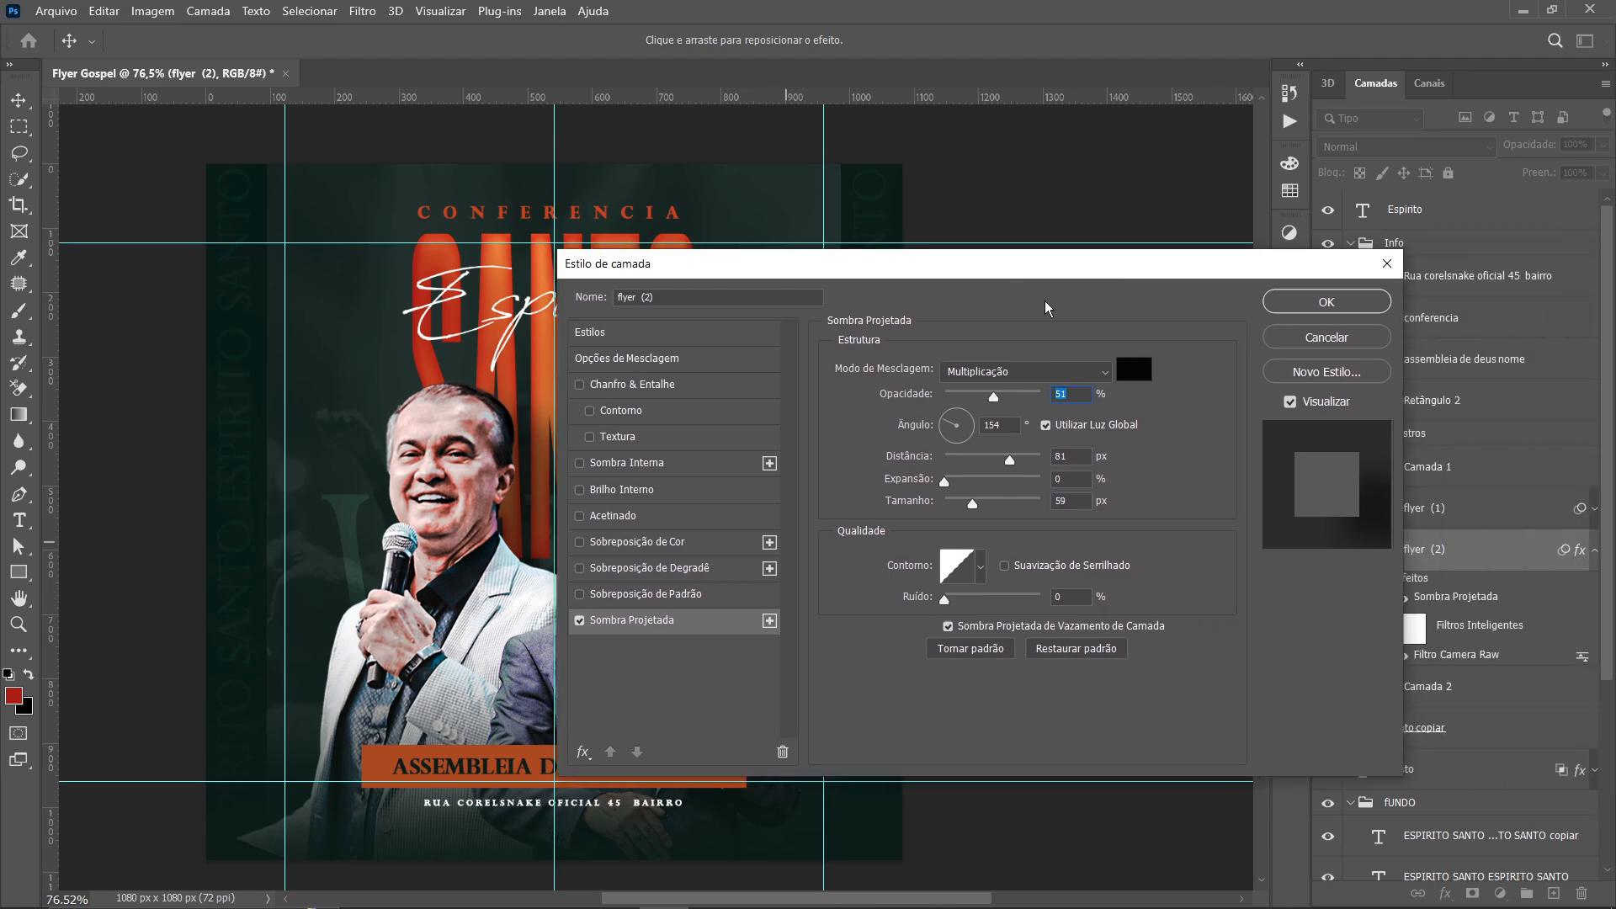
{"action": "left_click", "coordinate": [1317, 295]}
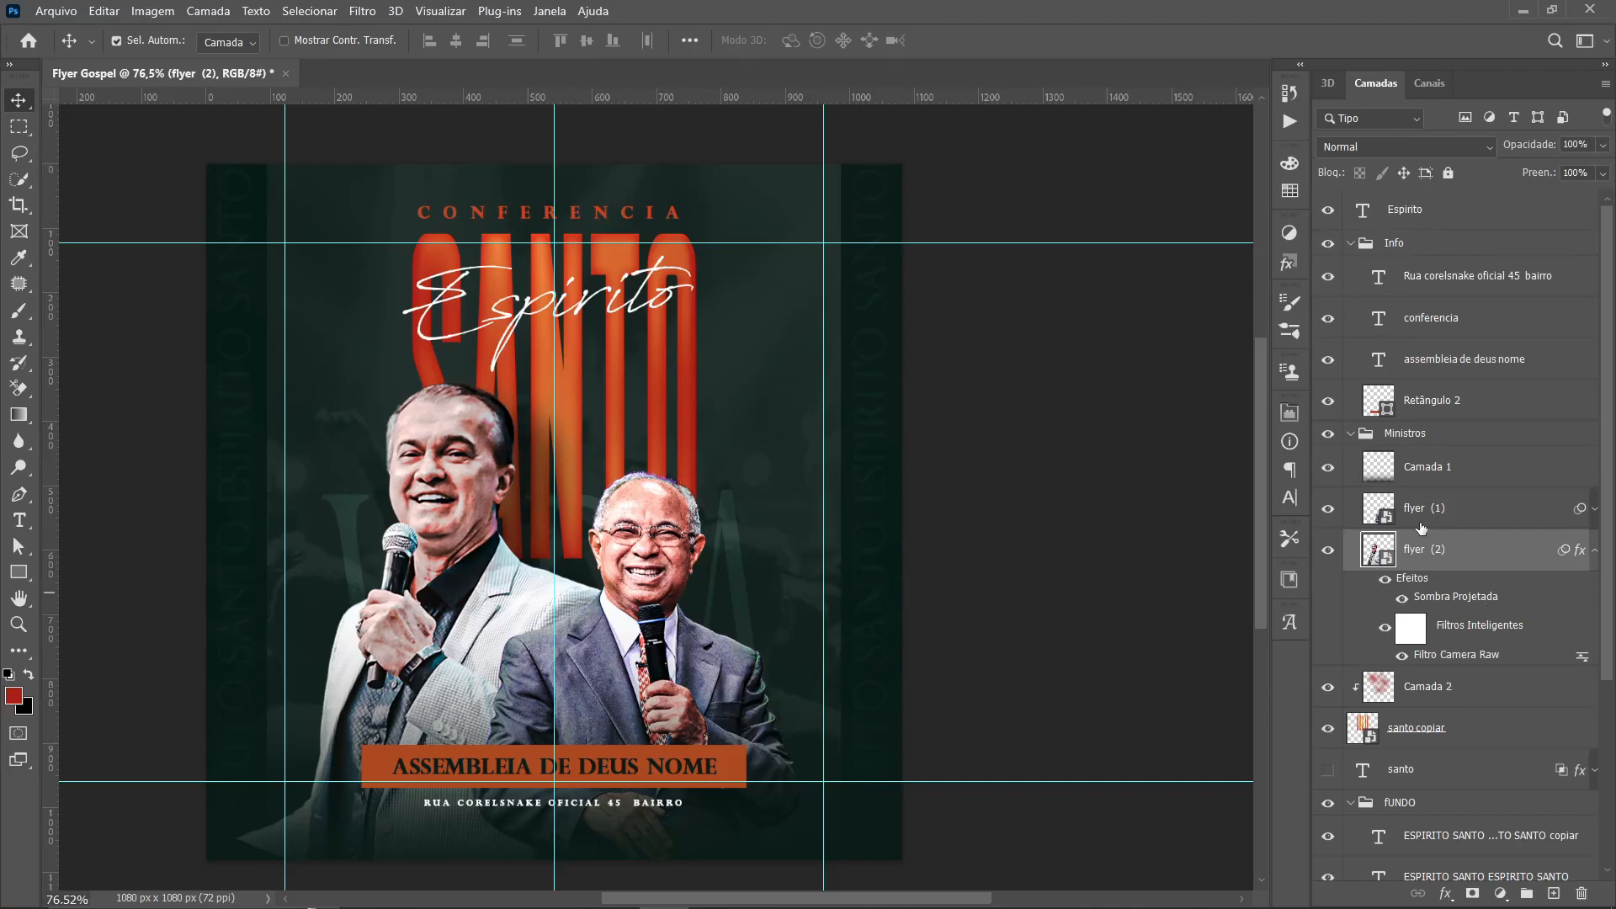
Copy the Drop Shadow effect from the flyer (2) layer to flyer (1), the minister in the gray suit
{"action": "scroll", "coordinate": [1400, 545], "scroll_direction": "down", "scroll_amount": 1}
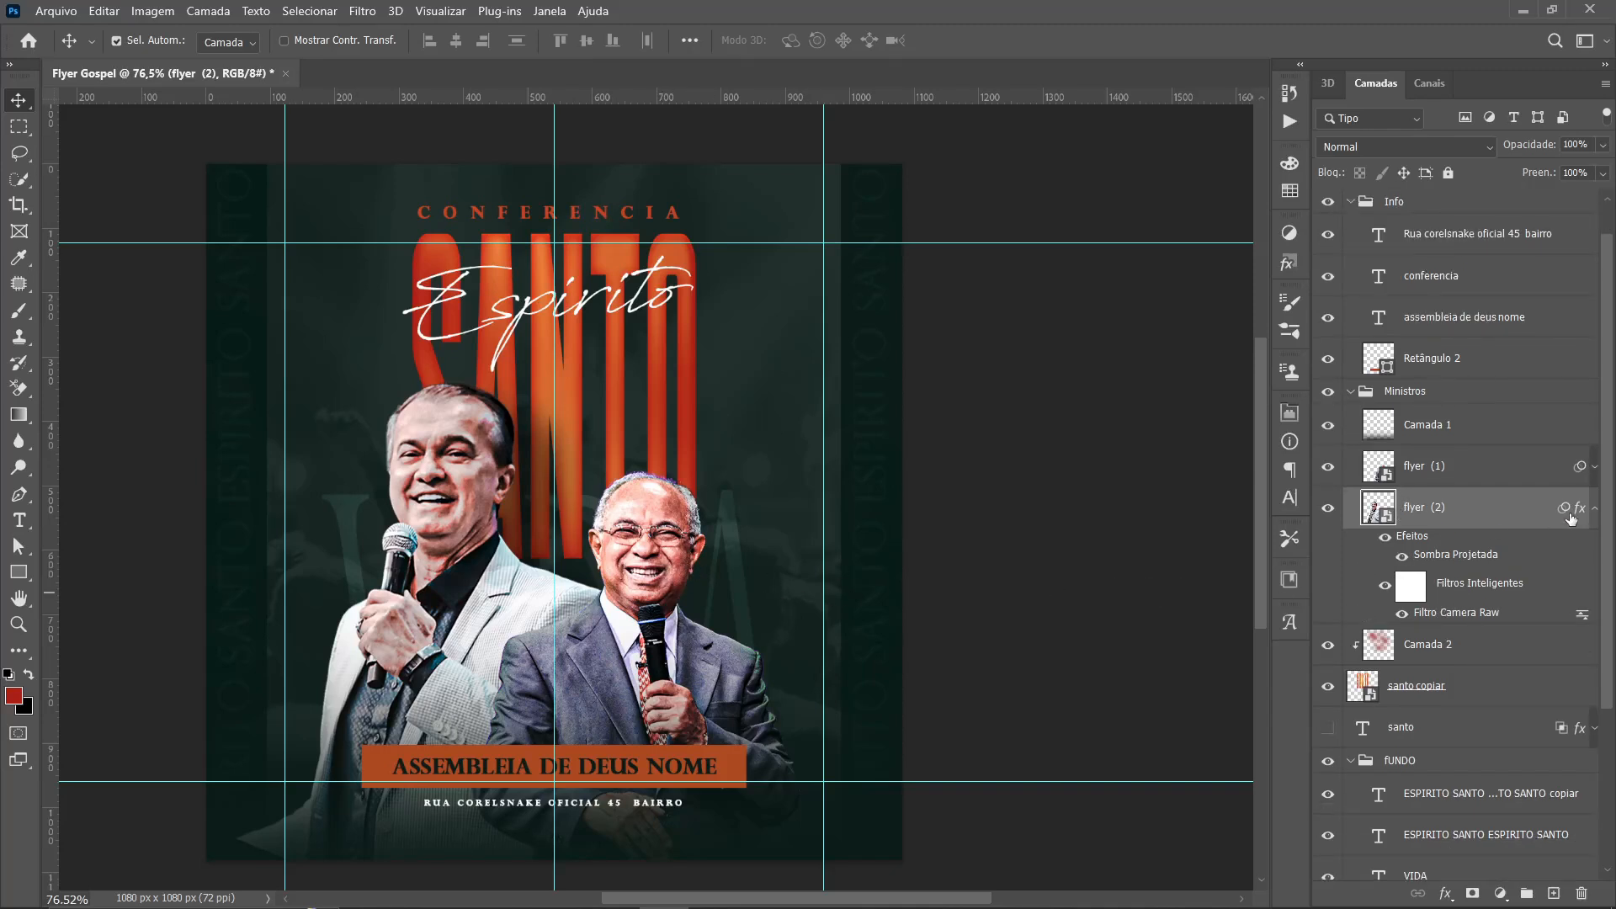
{"action": "left_click", "coordinate": [1595, 467]}
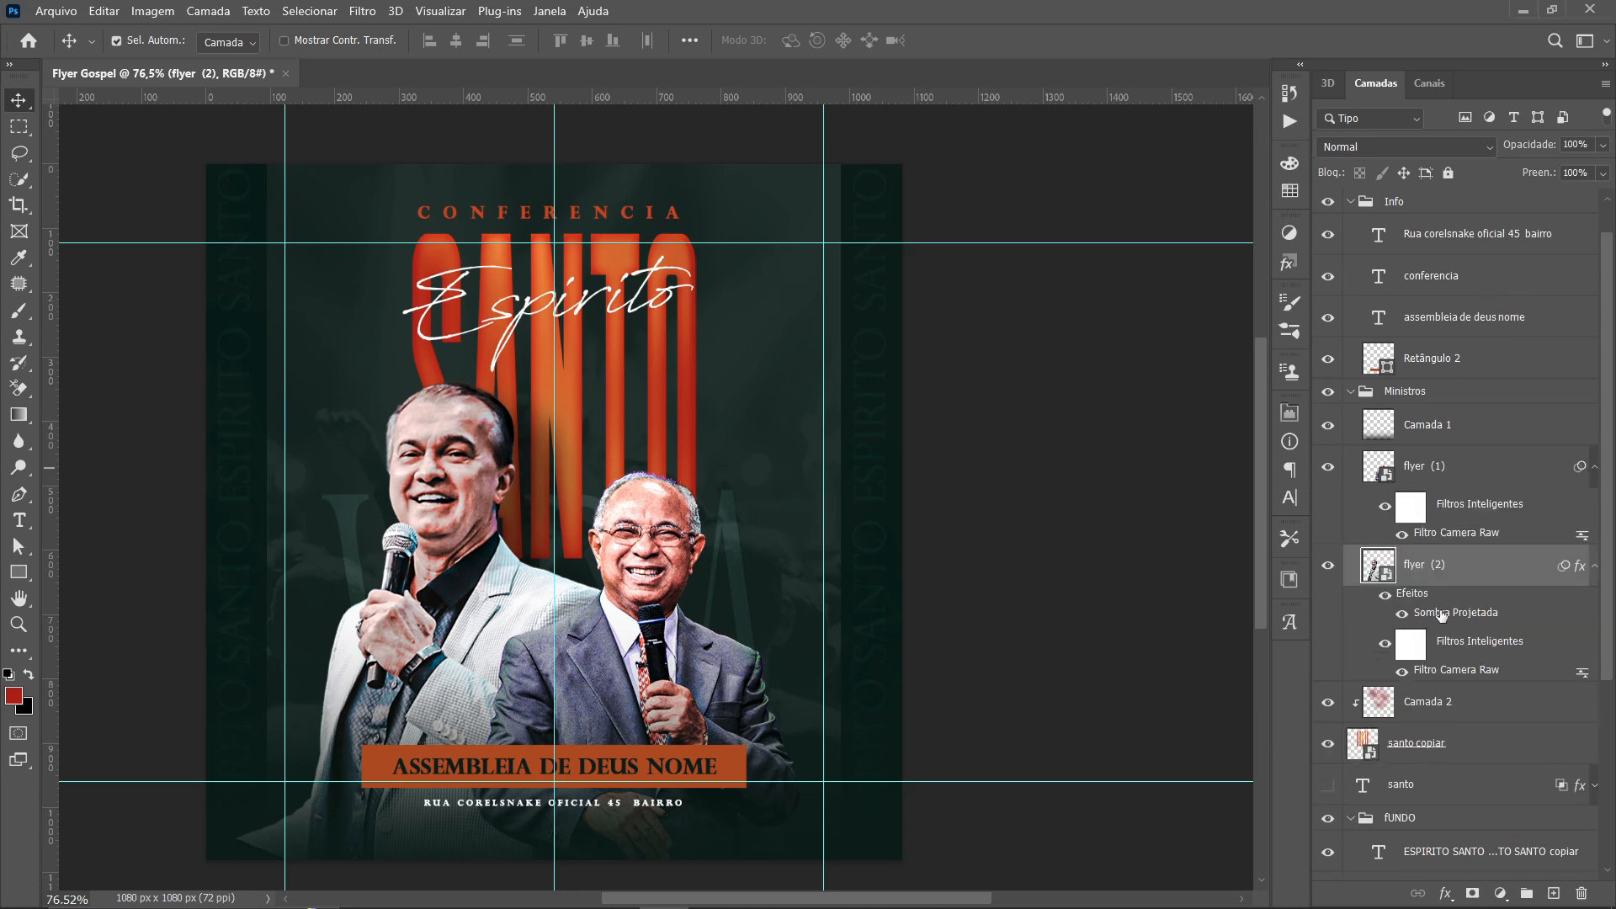
{"action": "left_click_drag", "start_coordinate": [1456, 621], "coordinate": [1464, 515]}
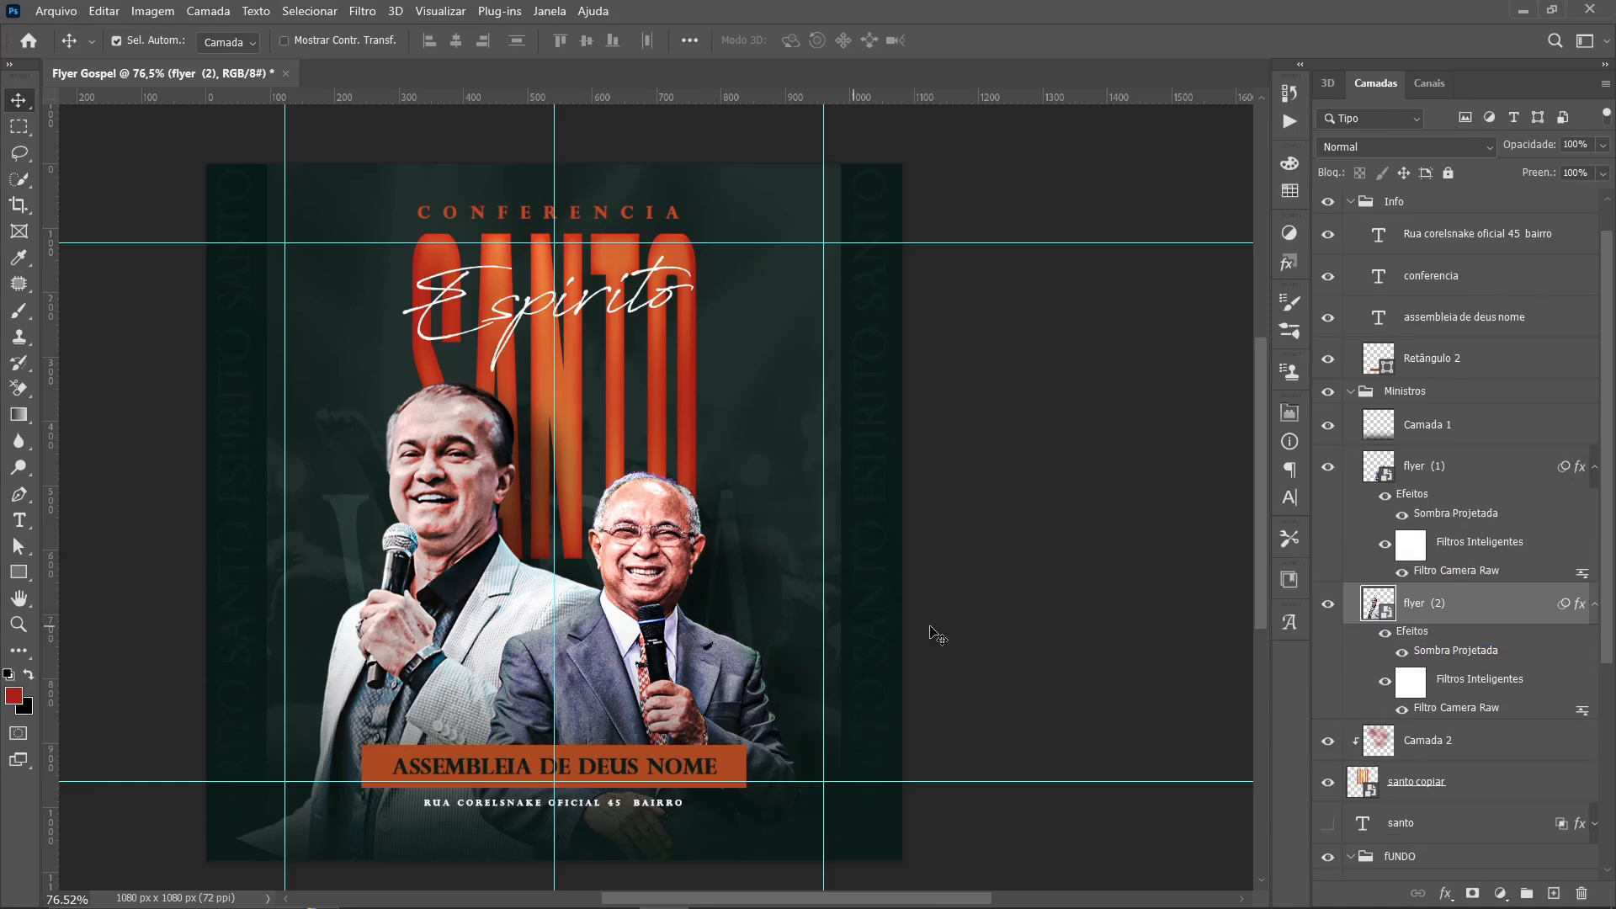
{"action": "scroll", "coordinate": [637, 513], "scroll_direction": "down", "scroll_amount": 3}
{"action": "scroll", "coordinate": [635, 511], "scroll_direction": "up", "scroll_amount": 1}
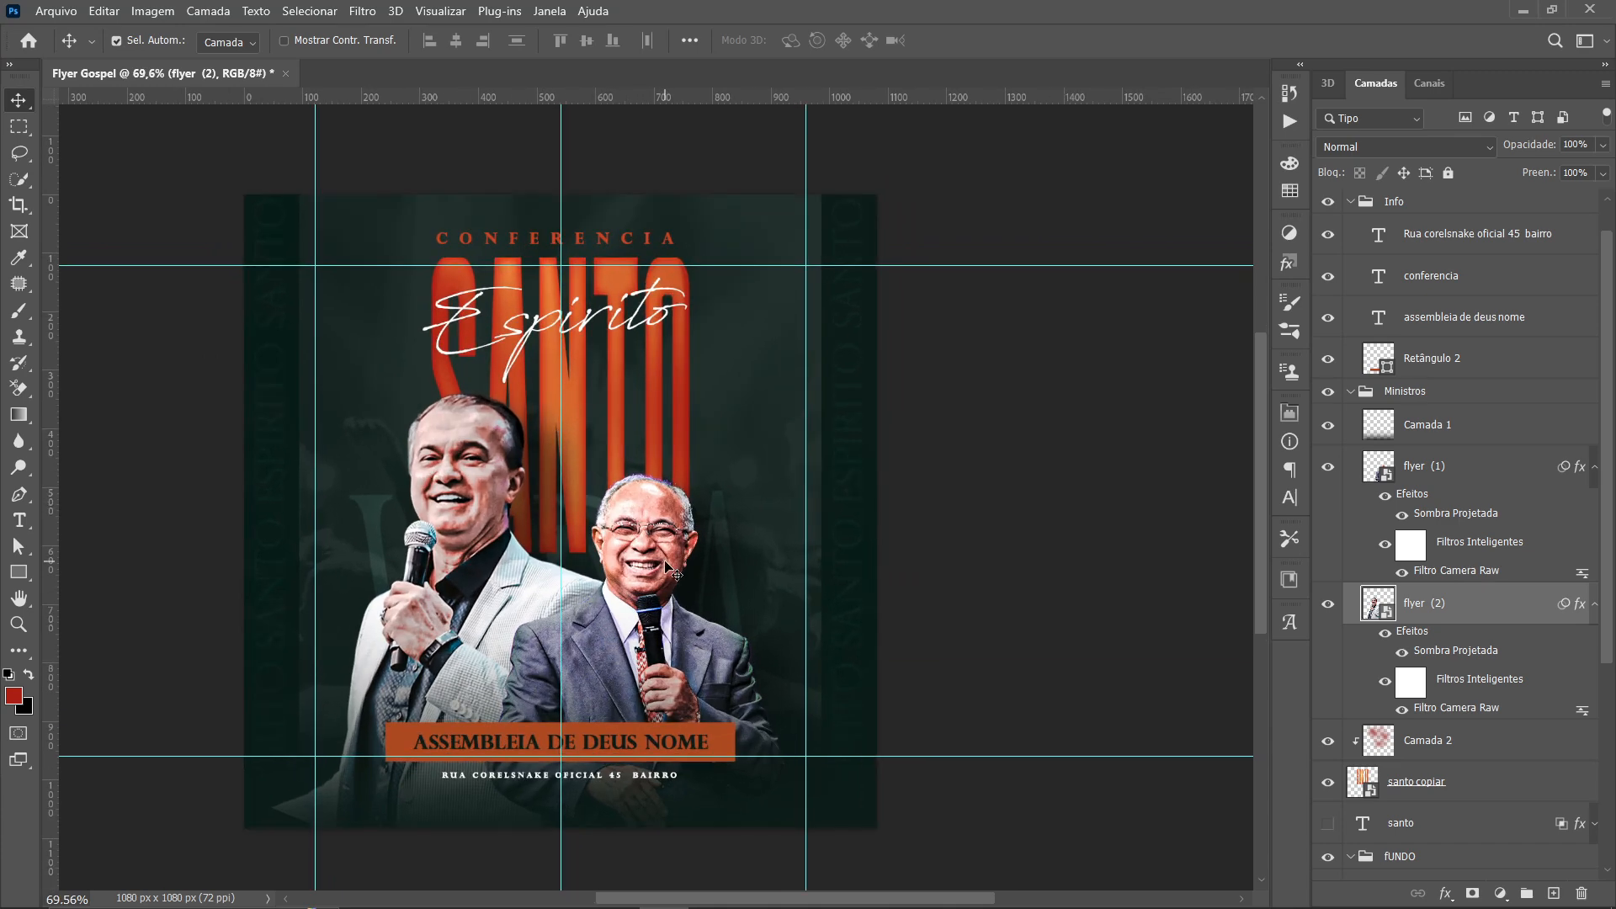
{"action": "scroll", "coordinate": [673, 572], "scroll_direction": "up", "scroll_amount": 1}
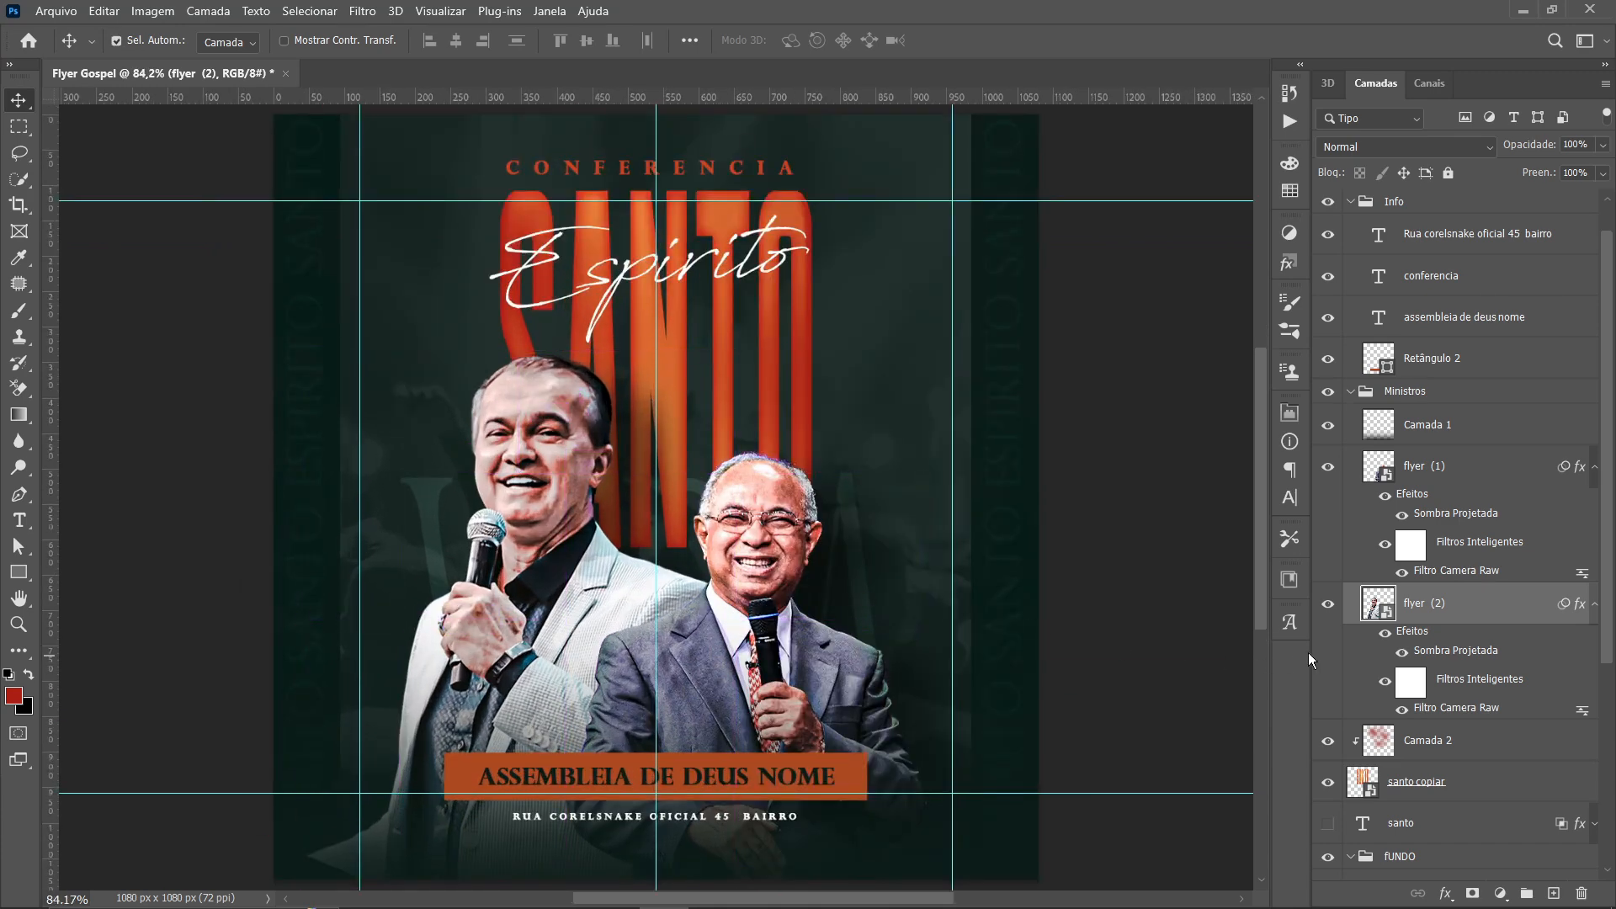
Deselect all layers and hide the guides over the flyer
{"action": "left_click", "coordinate": [1128, 562]}
{"action": "key", "text": "ctrl+semicolon"}
{"action": "scroll", "coordinate": [673, 547], "scroll_direction": "down", "scroll_amount": 1}
{"action": "scroll", "coordinate": [712, 533], "scroll_direction": "up", "scroll_amount": 1}
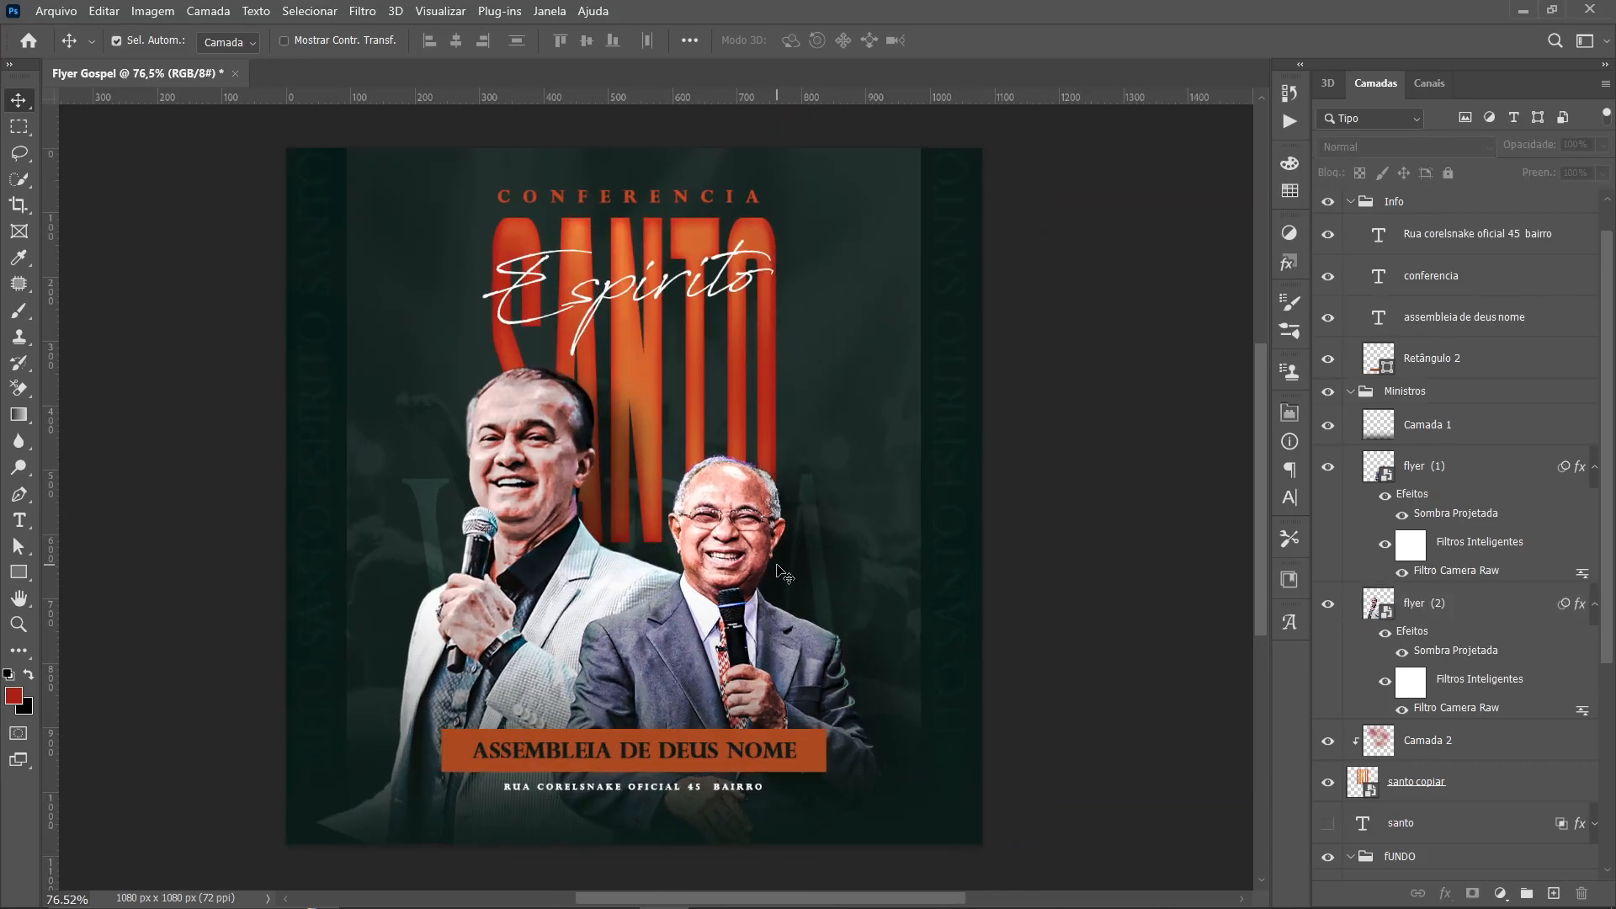
{"action": "scroll", "coordinate": [712, 532], "scroll_direction": "down", "scroll_amount": 1}
Shift the minister in the light jacket slightly to the left on the flyer
{"action": "left_click", "coordinate": [541, 454]}
{"action": "left_click_drag", "start_coordinate": [541, 454], "coordinate": [539, 455]}
{"action": "left_click_drag", "start_coordinate": [757, 512], "coordinate": [754, 512]}
{"action": "left_click_drag", "start_coordinate": [548, 472], "coordinate": [552, 472]}
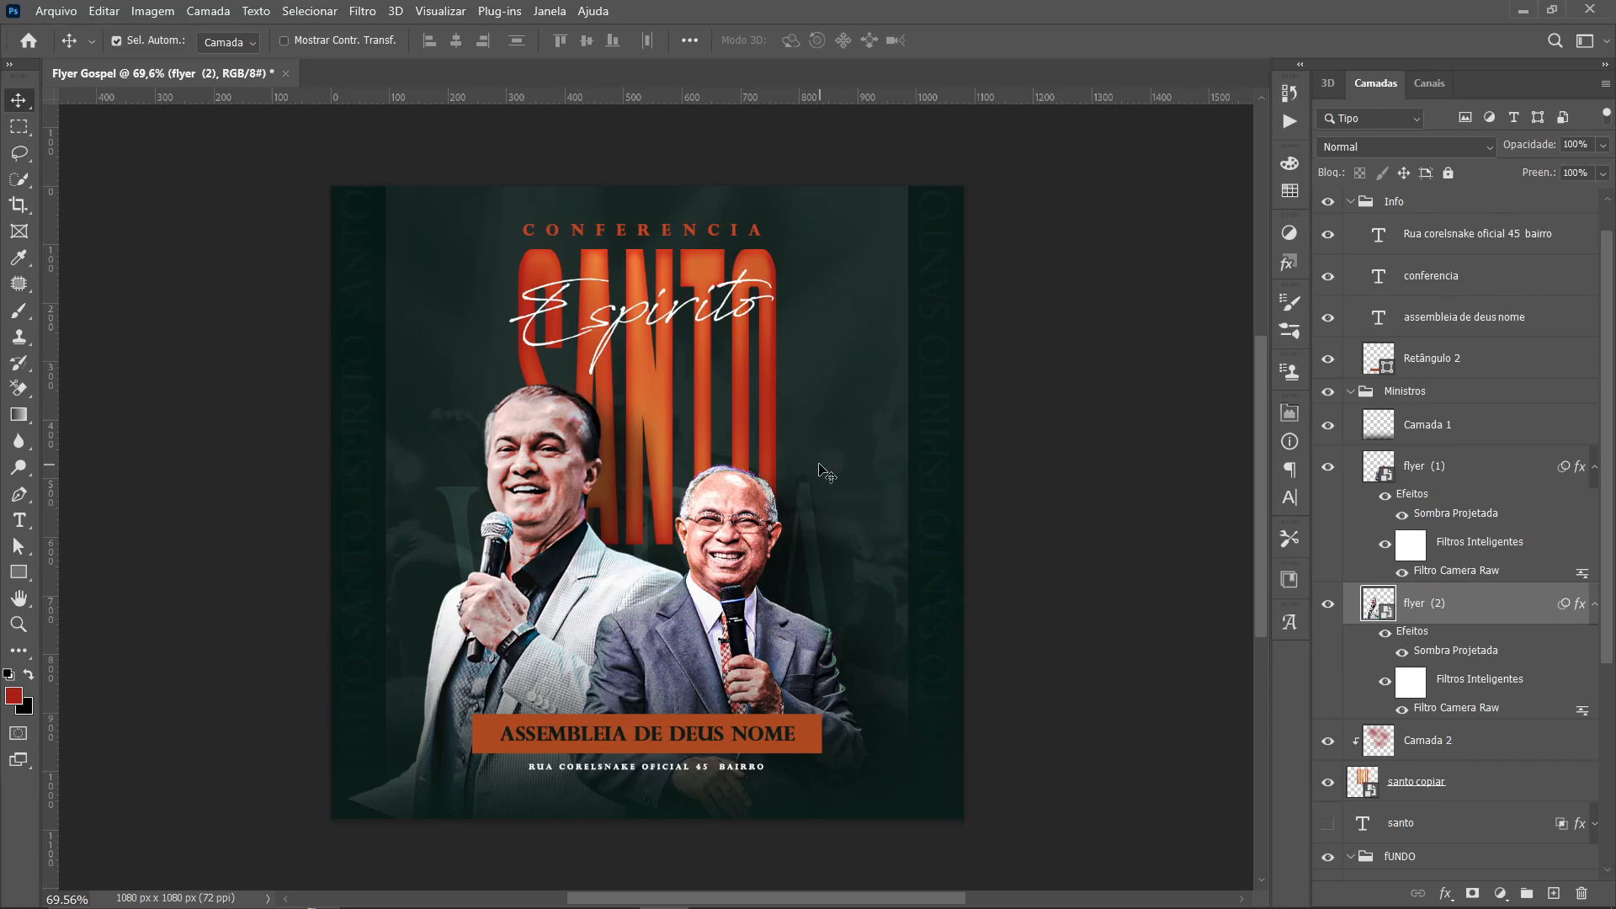
{"action": "scroll", "coordinate": [833, 467], "scroll_direction": "up", "scroll_amount": 2}
{"action": "scroll", "coordinate": [714, 455], "scroll_direction": "down", "scroll_amount": 1}
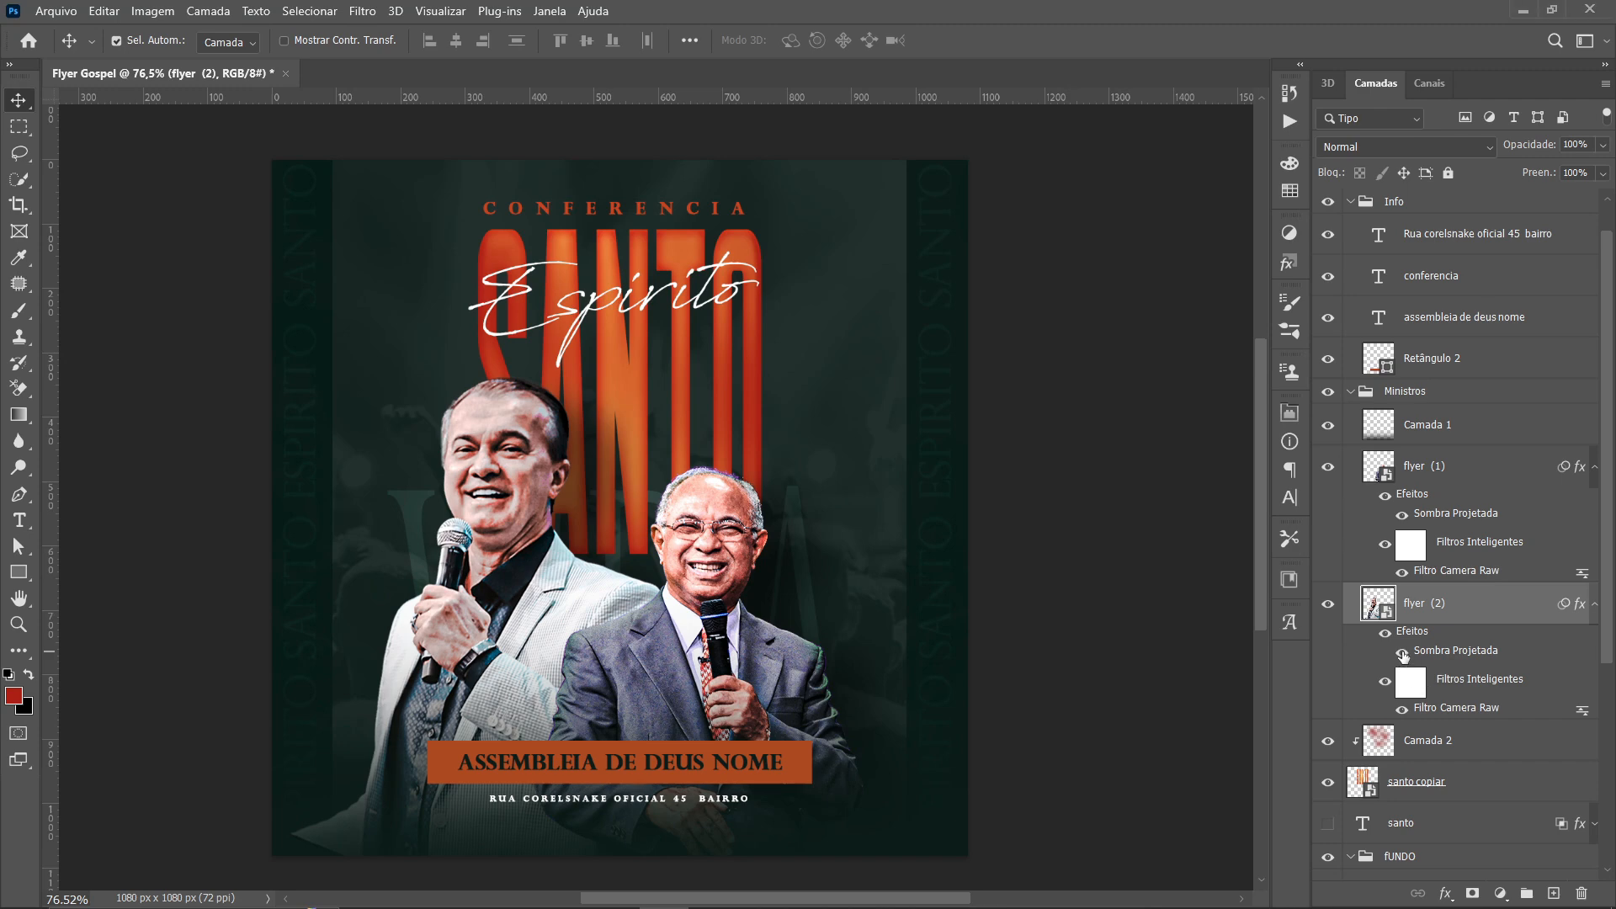
Compare the flyer with and without the drop shadows of the flyer (1) and flyer (2) layers
{"action": "left_click", "coordinate": [1402, 515]}
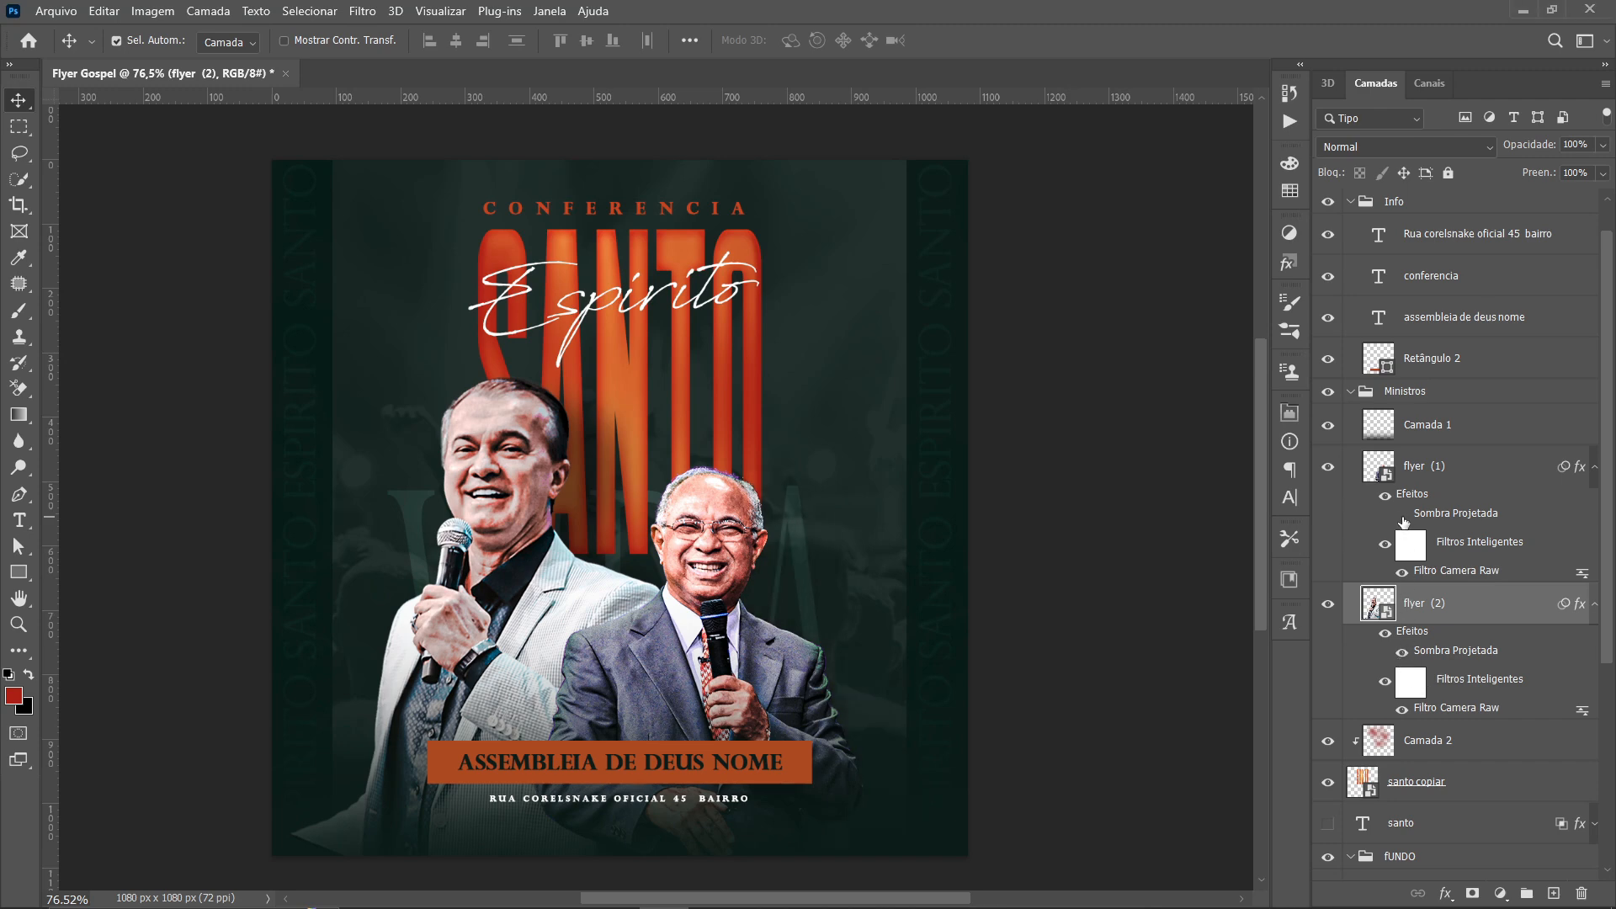
{"action": "left_click", "coordinate": [1402, 515]}
{"action": "left_click", "coordinate": [1399, 653]}
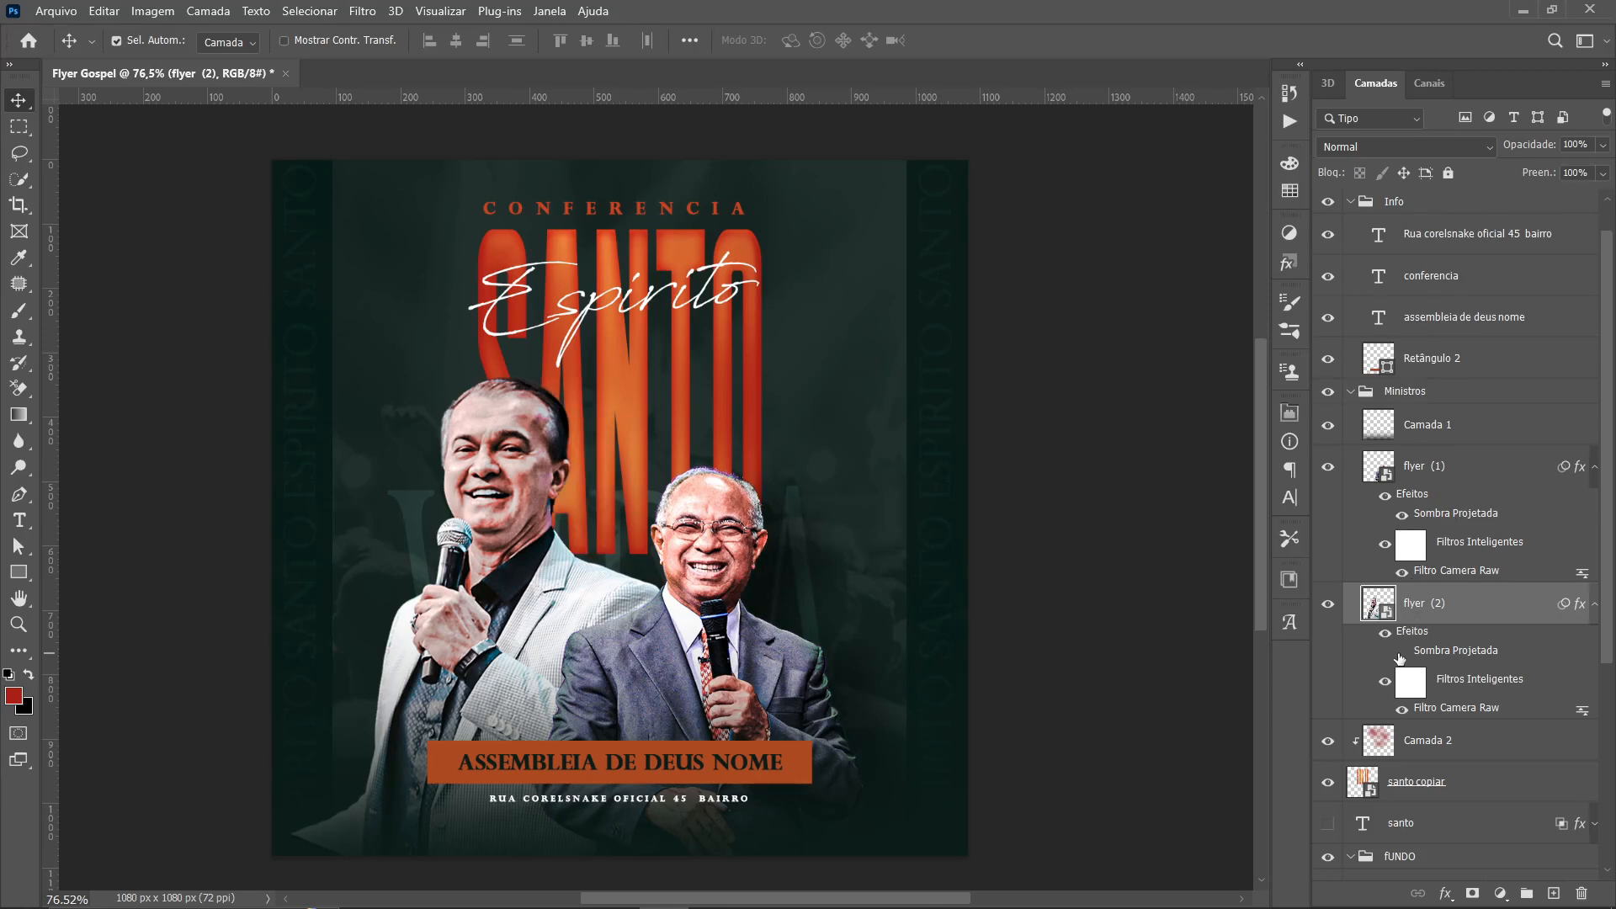
{"action": "left_click", "coordinate": [1400, 653]}
{"action": "left_click", "coordinate": [1400, 653]}
{"action": "left_click", "coordinate": [1400, 653]}
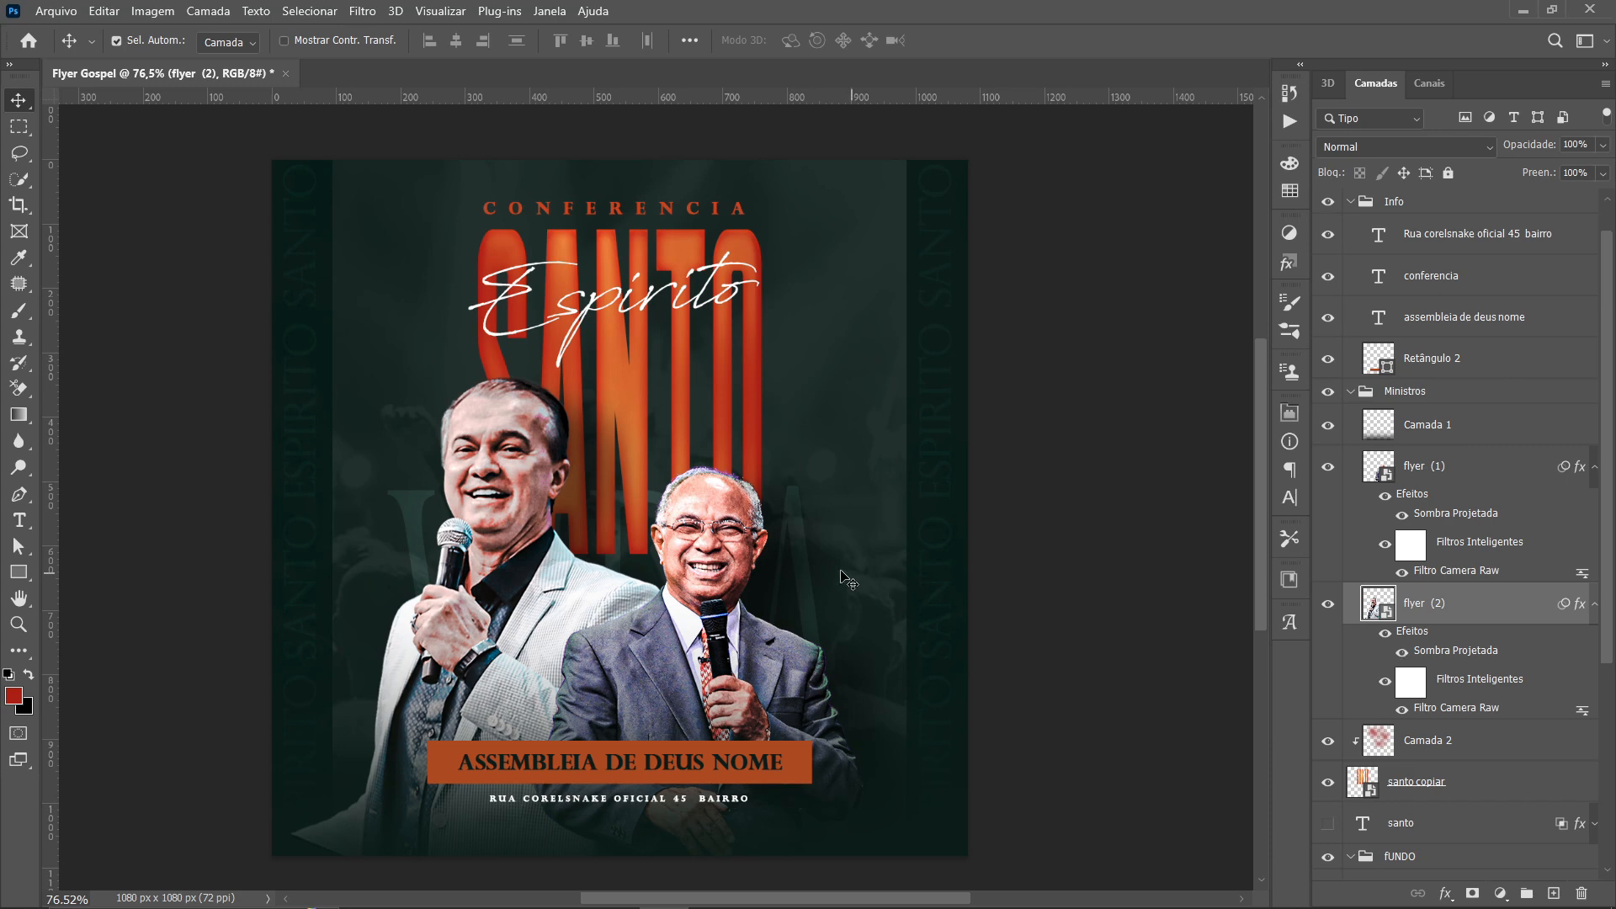
Lower the drop shadow opacity of the flyer (2) layer to 29% and apply it
{"action": "scroll", "coordinate": [867, 593], "scroll_direction": "down", "scroll_amount": 2}
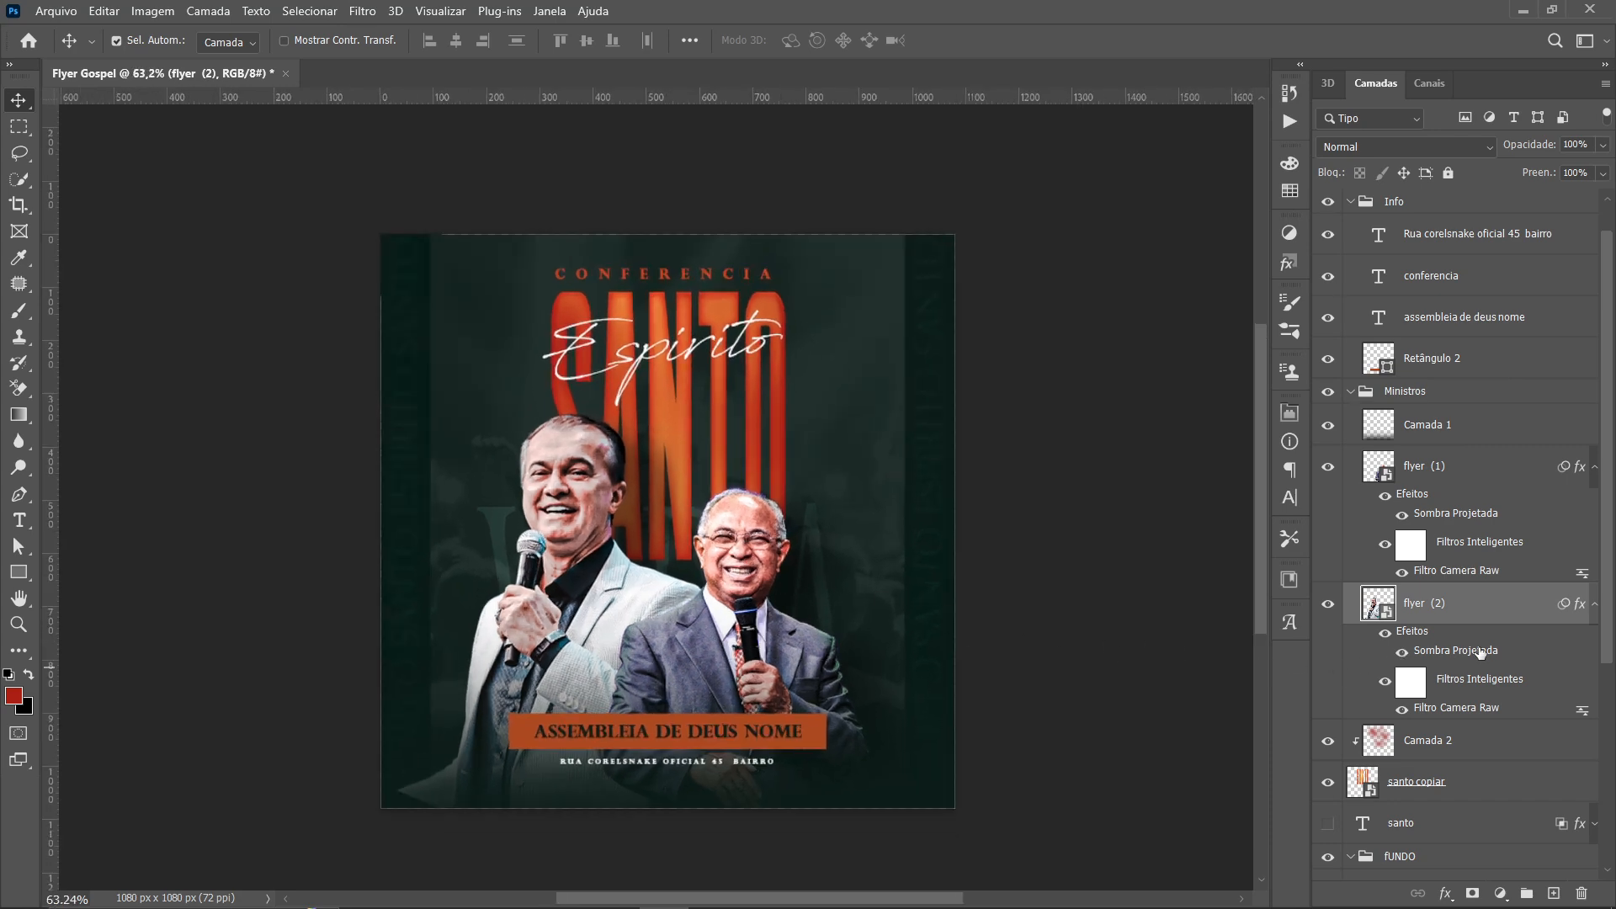
{"action": "left_click_drag", "start_coordinate": [941, 278], "coordinate": [1313, 286]}
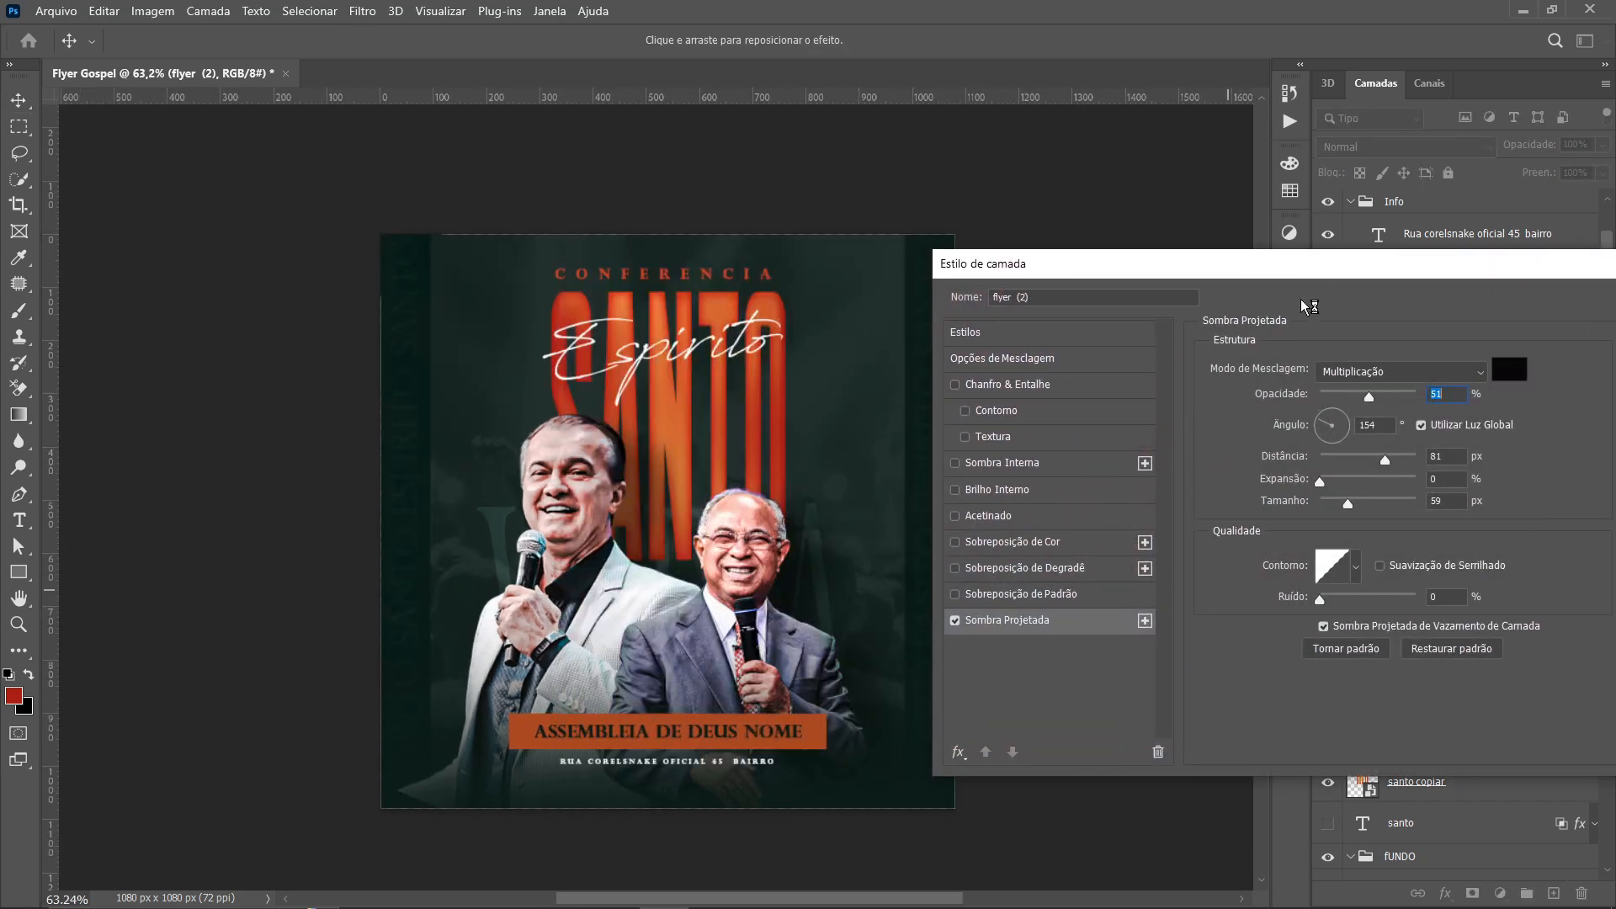
{"action": "left_click_drag", "start_coordinate": [1368, 396], "coordinate": [1349, 402]}
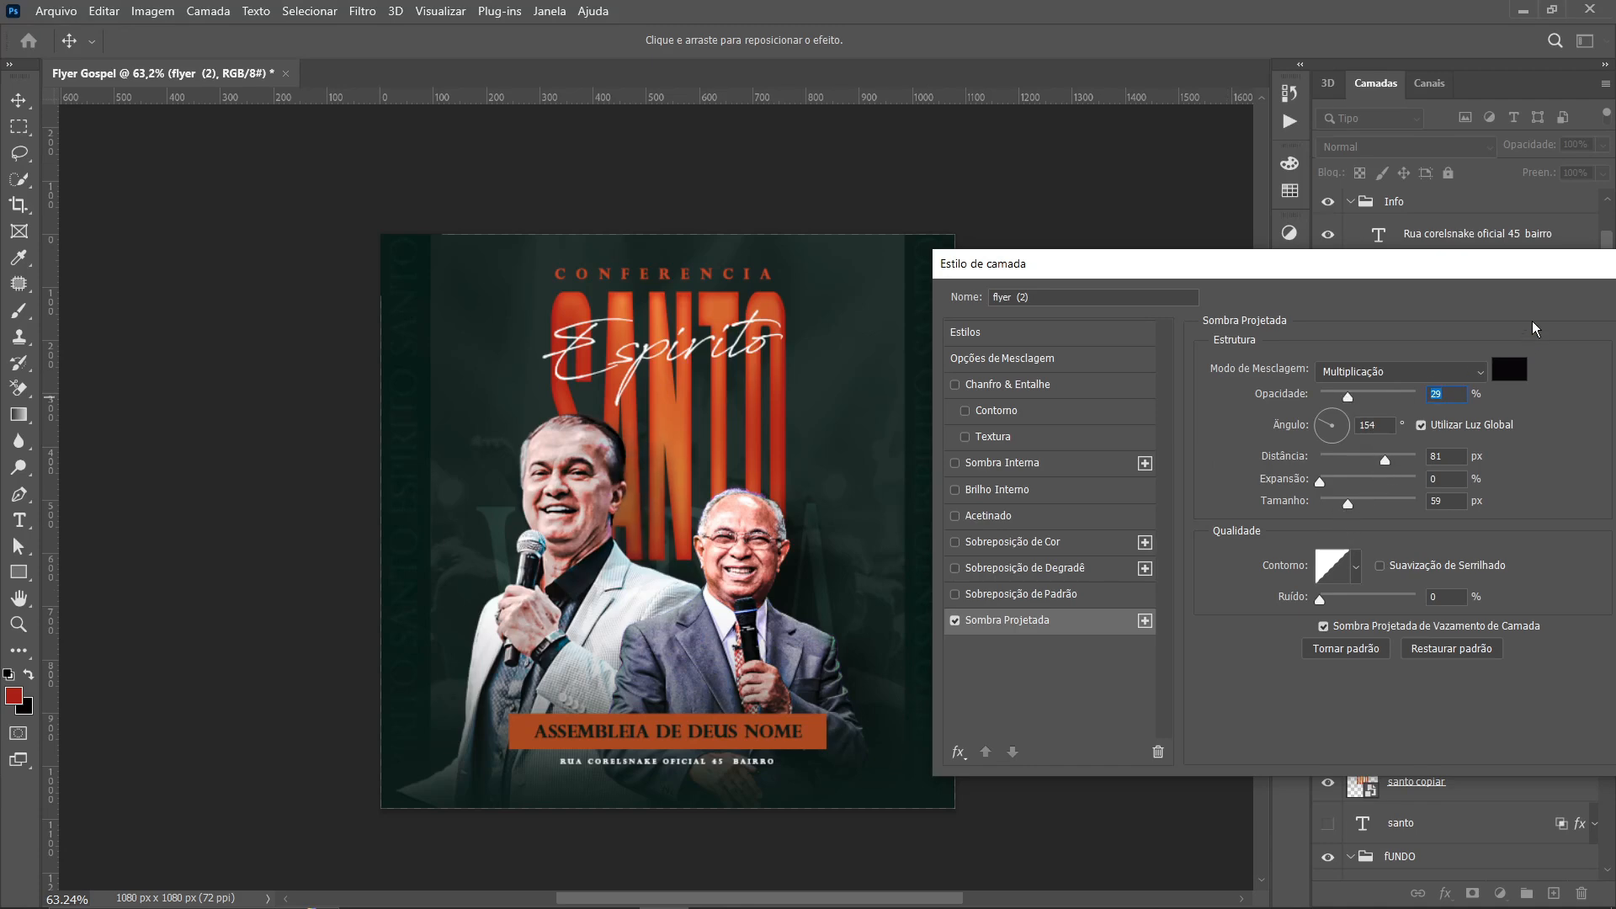
{"action": "left_click_drag", "start_coordinate": [1511, 266], "coordinate": [1260, 266]}
{"action": "left_click", "coordinate": [1413, 303]}
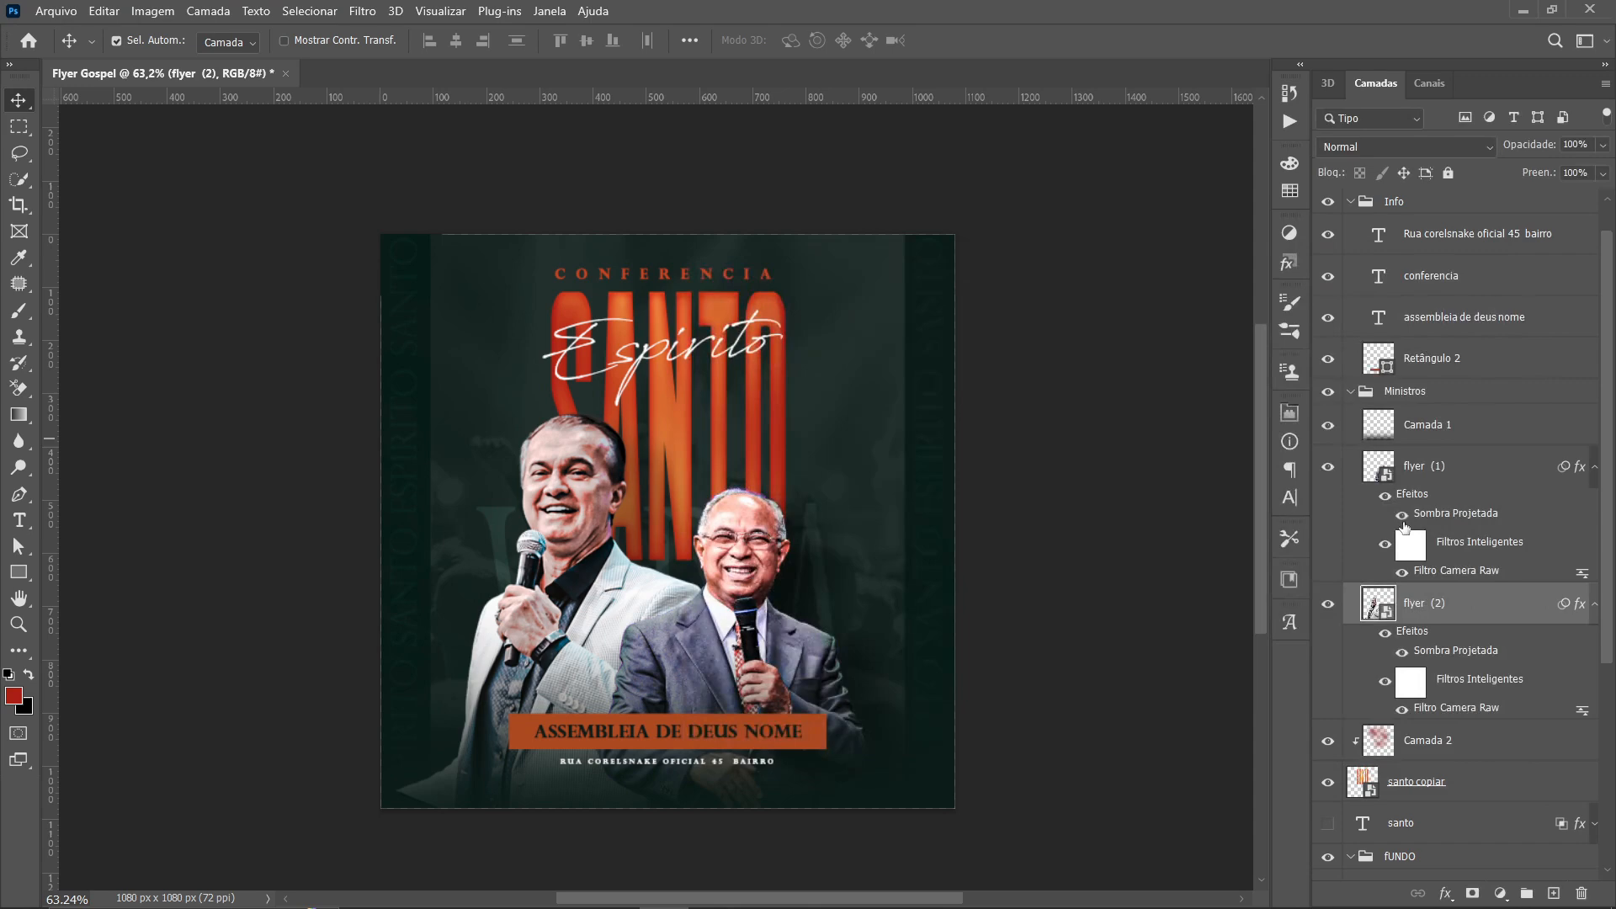
Lower the drop shadow opacity of the flyer (1) layer to 27% and apply it
{"action": "double_click", "coordinate": [1467, 515]}
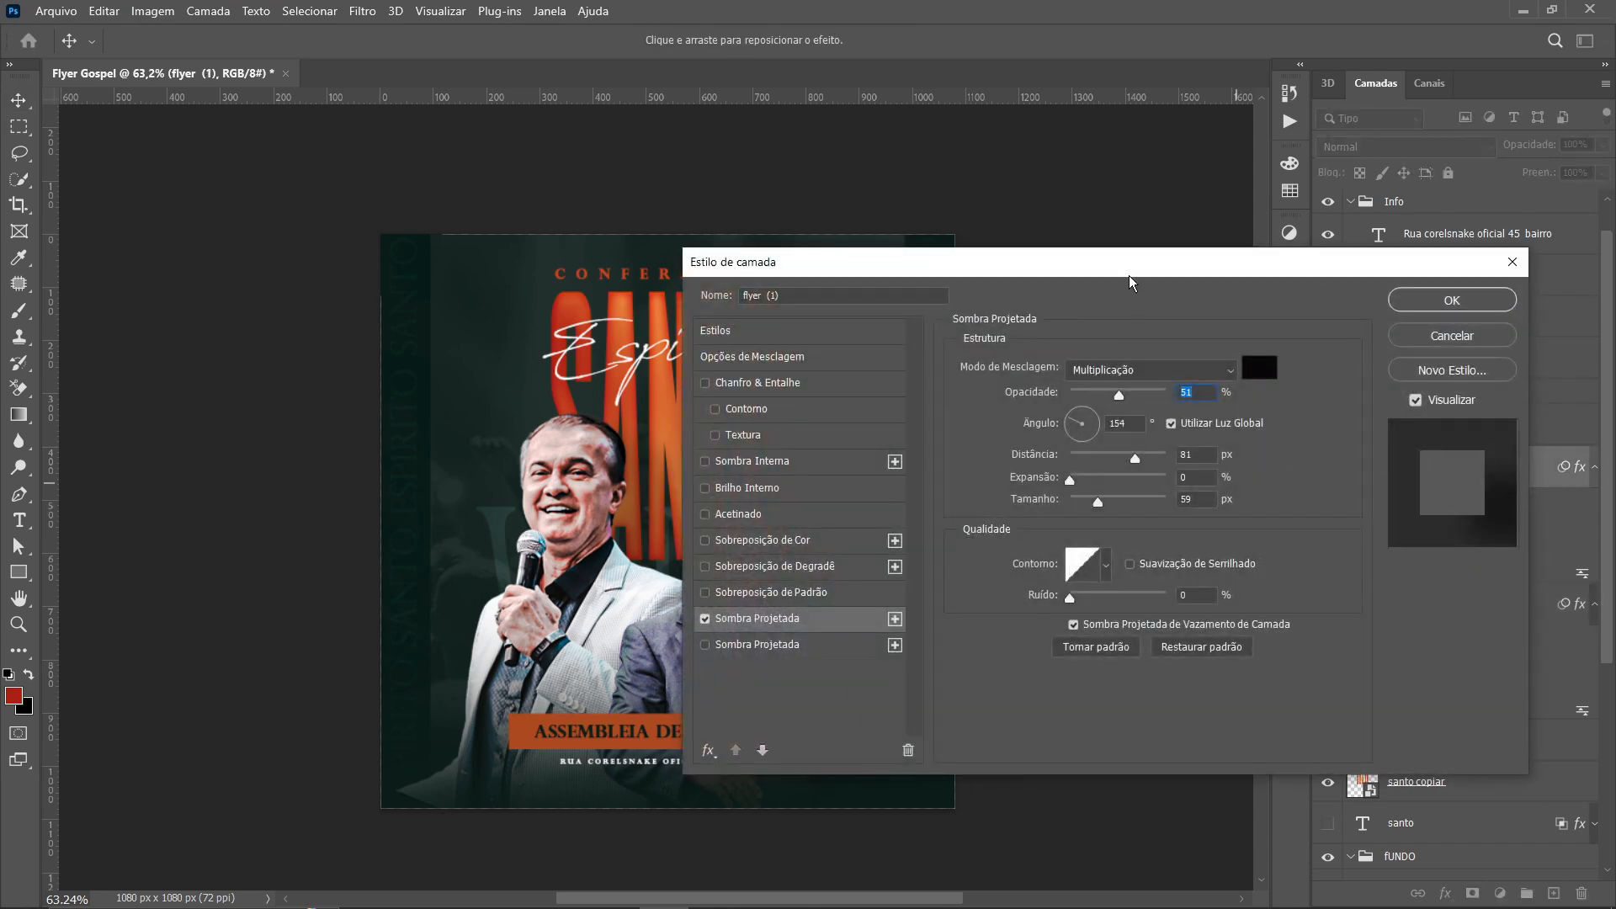
{"action": "left_click_drag", "start_coordinate": [1132, 262], "coordinate": [1416, 268]}
{"action": "left_click_drag", "start_coordinate": [1403, 401], "coordinate": [1382, 402]}
{"action": "left_click_drag", "start_coordinate": [1392, 274], "coordinate": [1227, 274]}
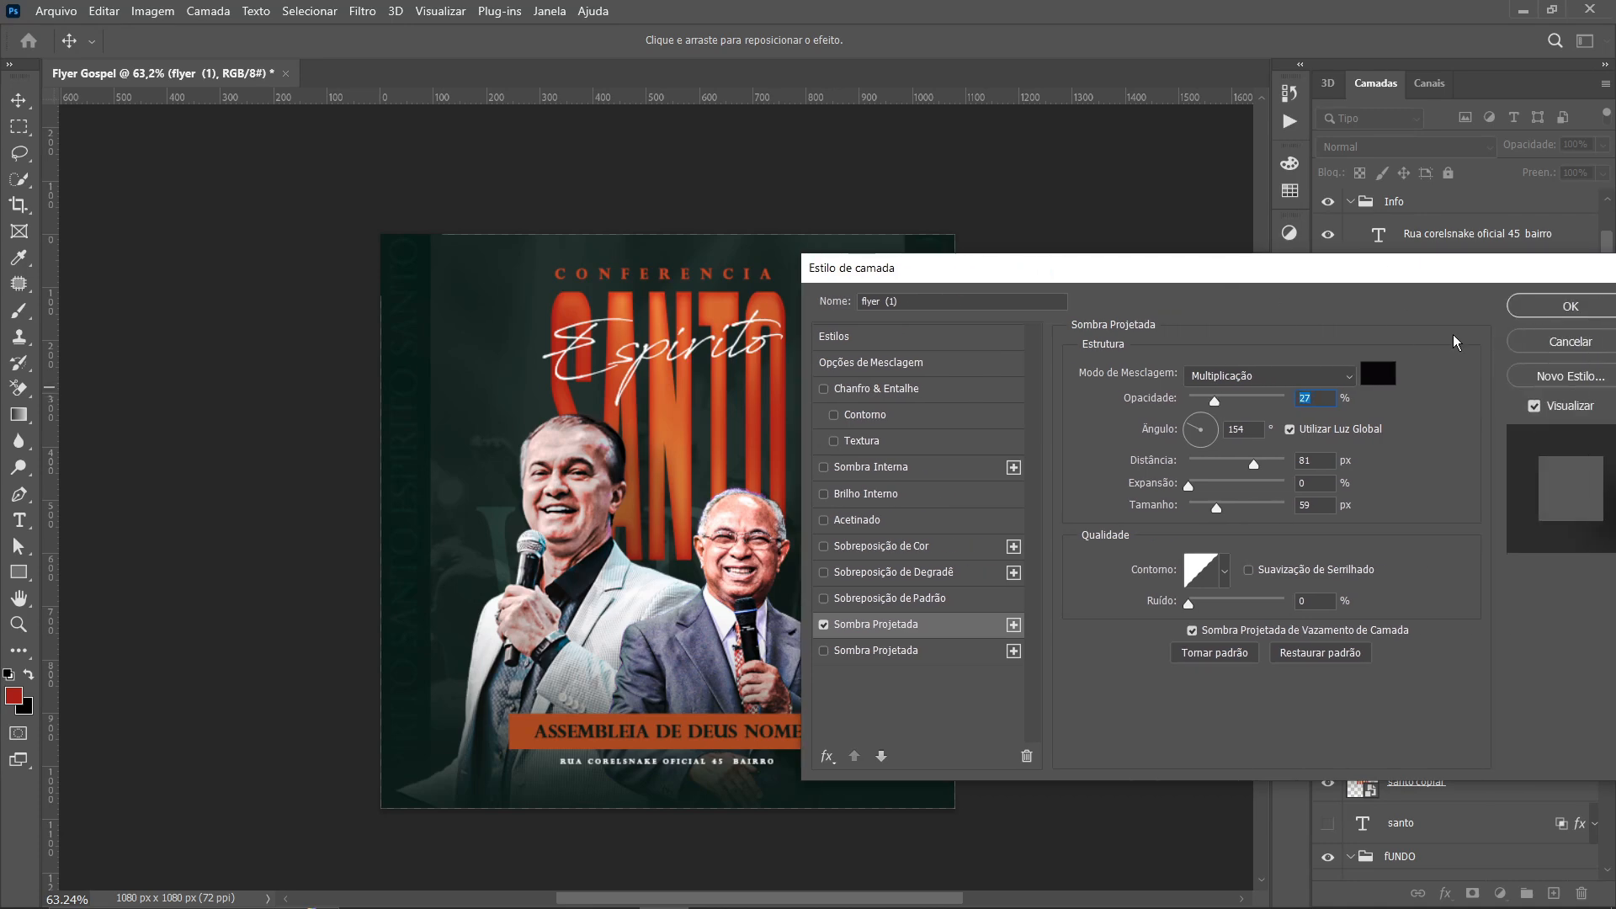
{"action": "left_click", "coordinate": [1517, 315]}
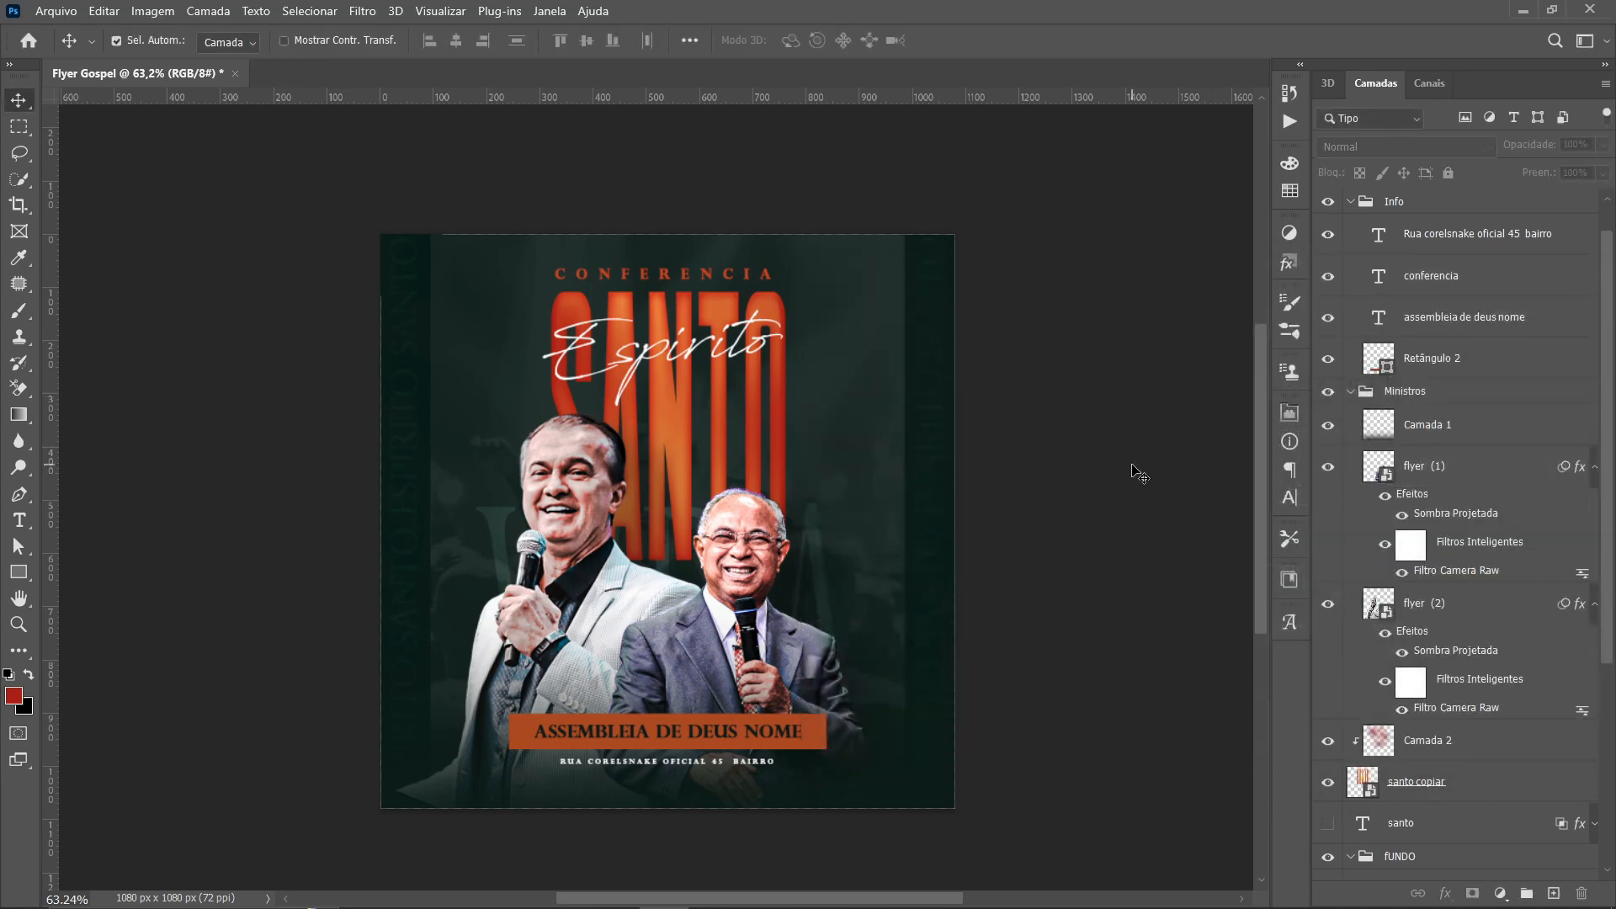
Recolor the Retângulo 2 bar behind the church name to the lighter orange a55224
{"action": "scroll", "coordinate": [1139, 473], "scroll_direction": "up", "scroll_amount": 3}
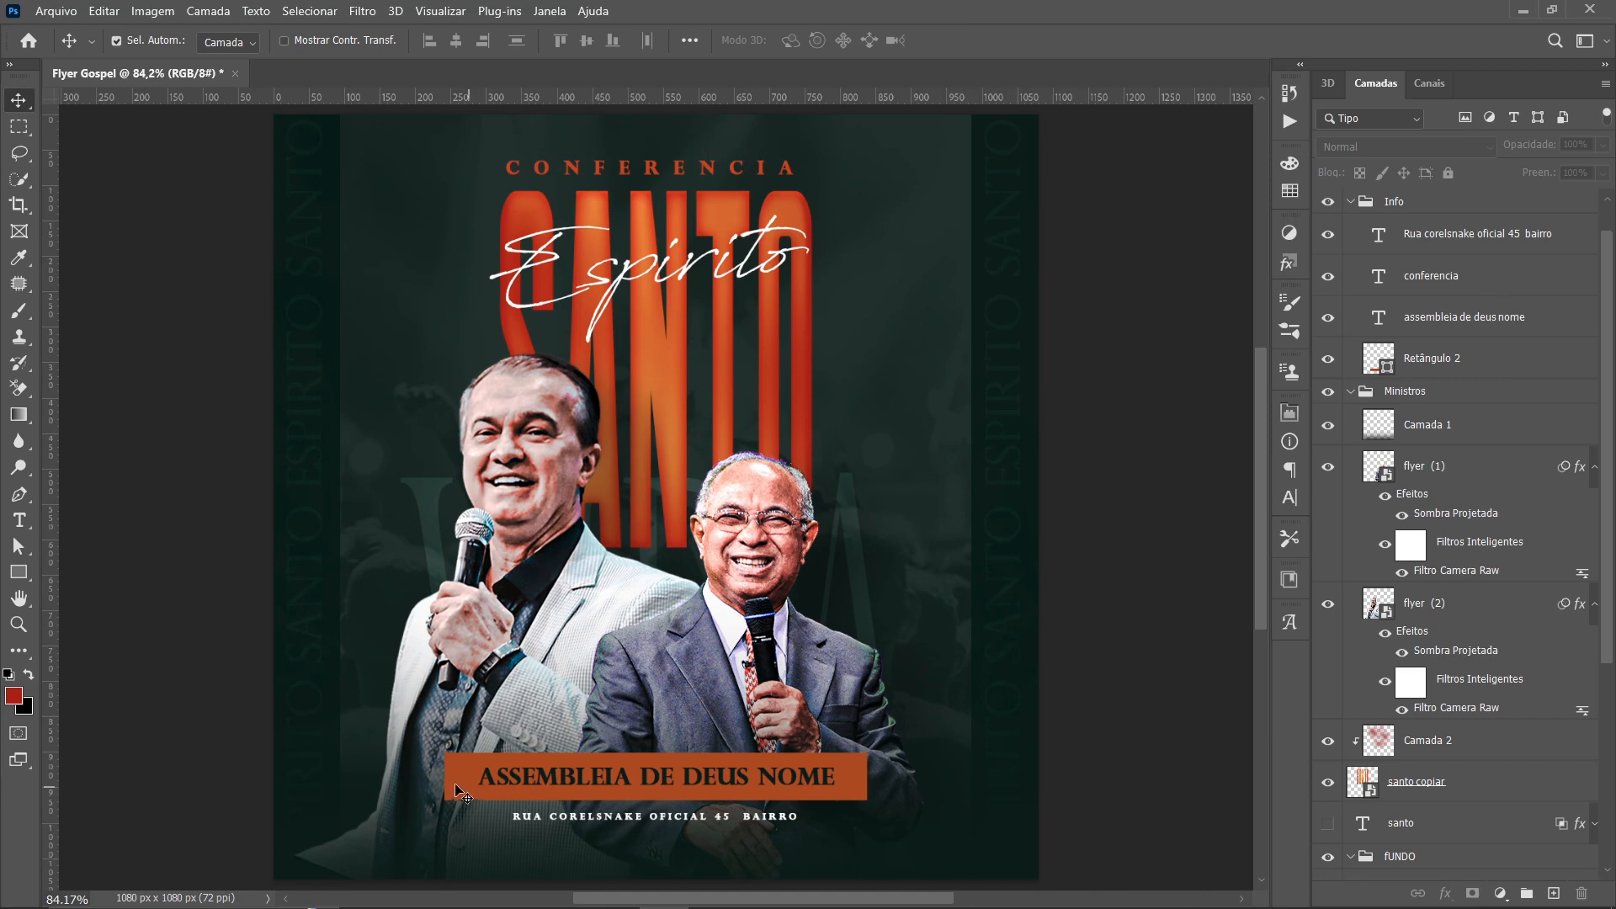
{"action": "left_click", "coordinate": [854, 786]}
{"action": "double_click", "coordinate": [1378, 360]}
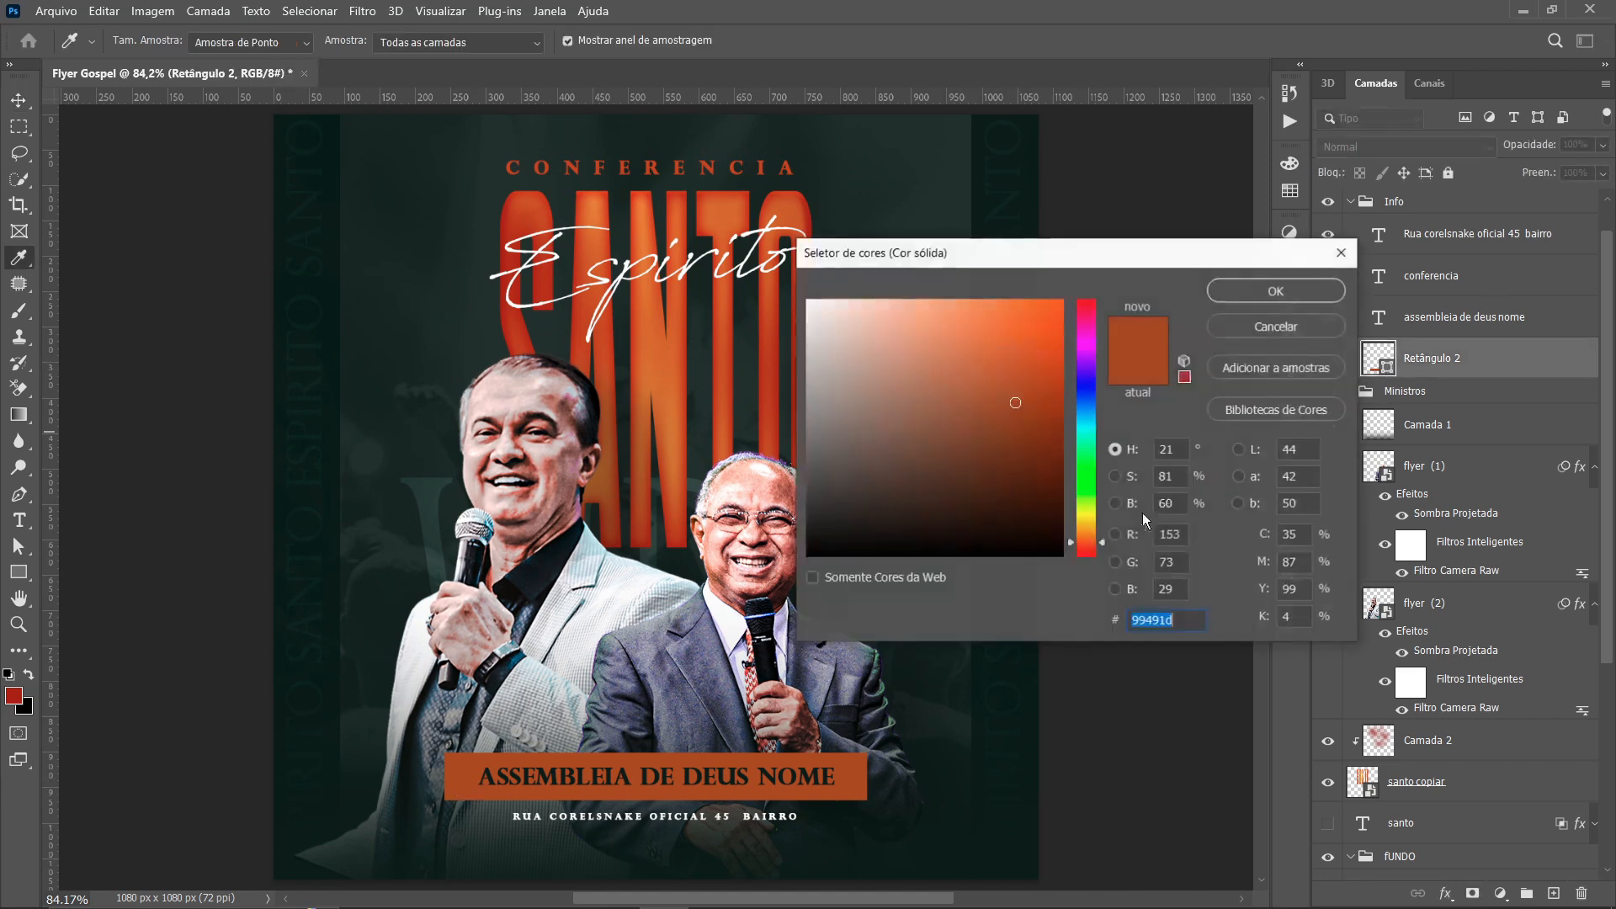
{"action": "left_click", "coordinate": [1008, 390]}
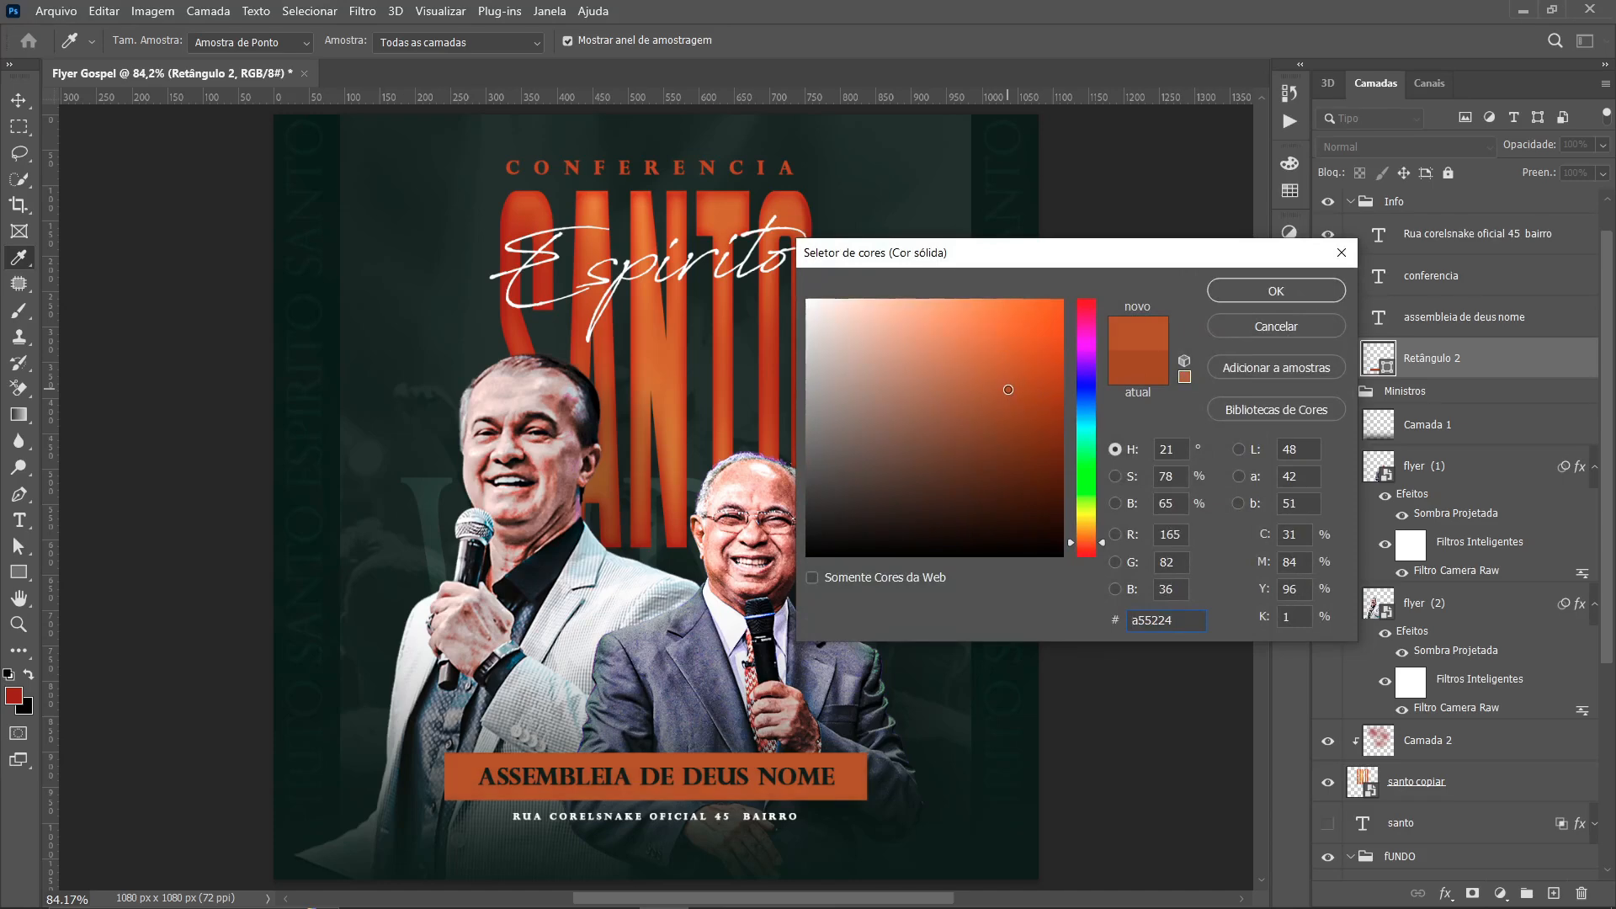
{"action": "left_click", "coordinate": [1232, 286]}
{"action": "scroll", "coordinate": [732, 614], "scroll_direction": "down", "scroll_amount": 2}
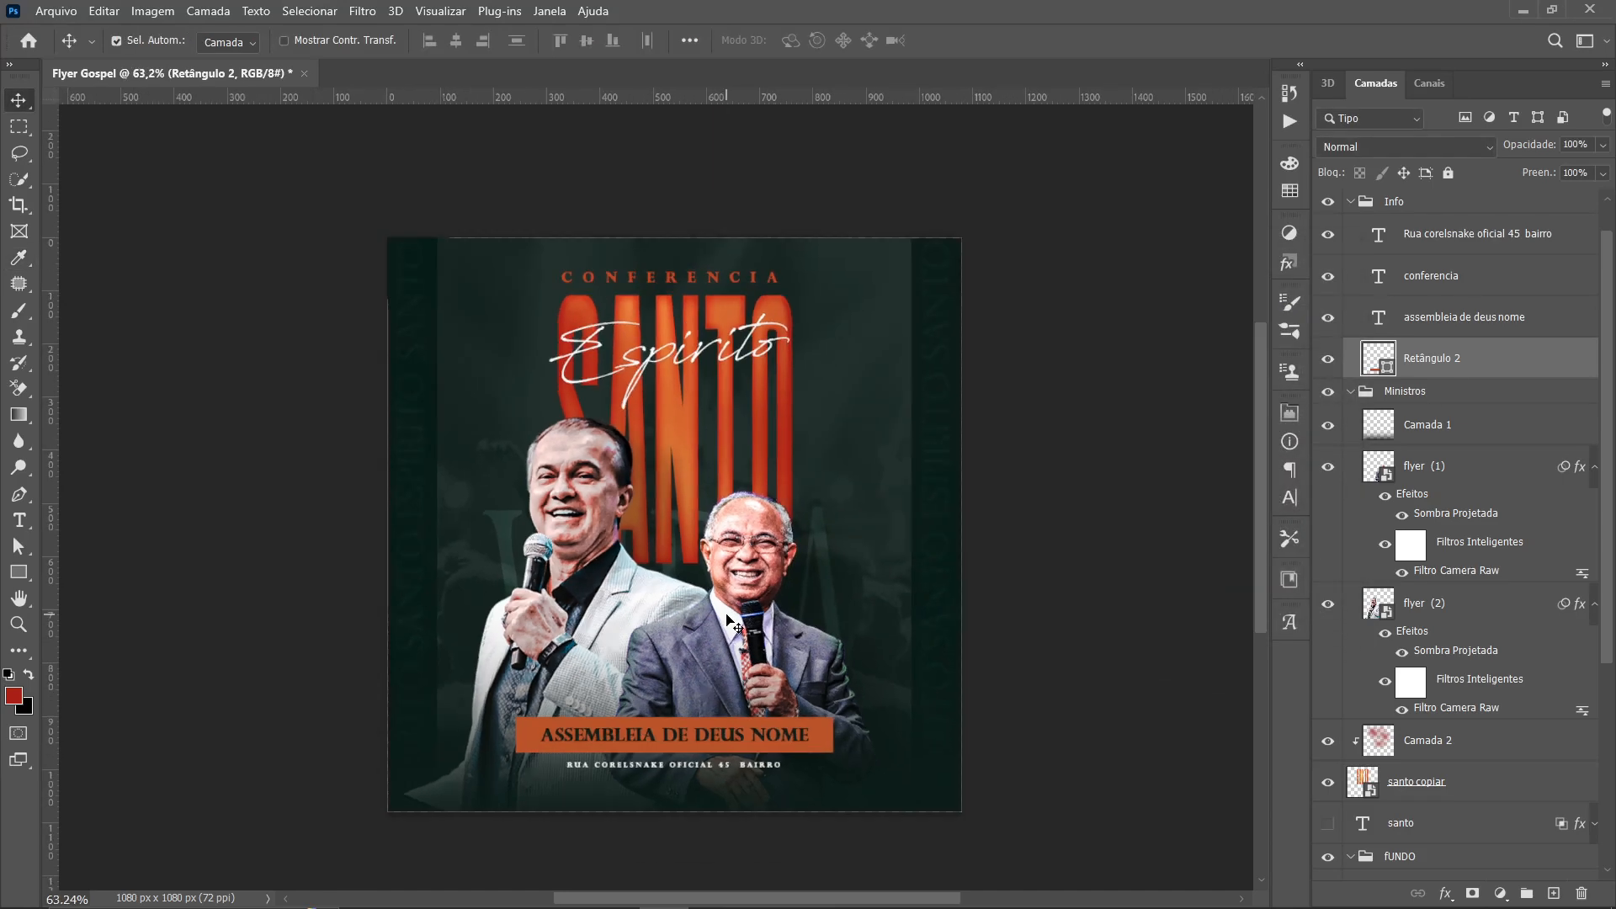
{"action": "left_click", "coordinate": [1070, 493]}
{"action": "scroll", "coordinate": [1073, 493], "scroll_direction": "up", "scroll_amount": 2}
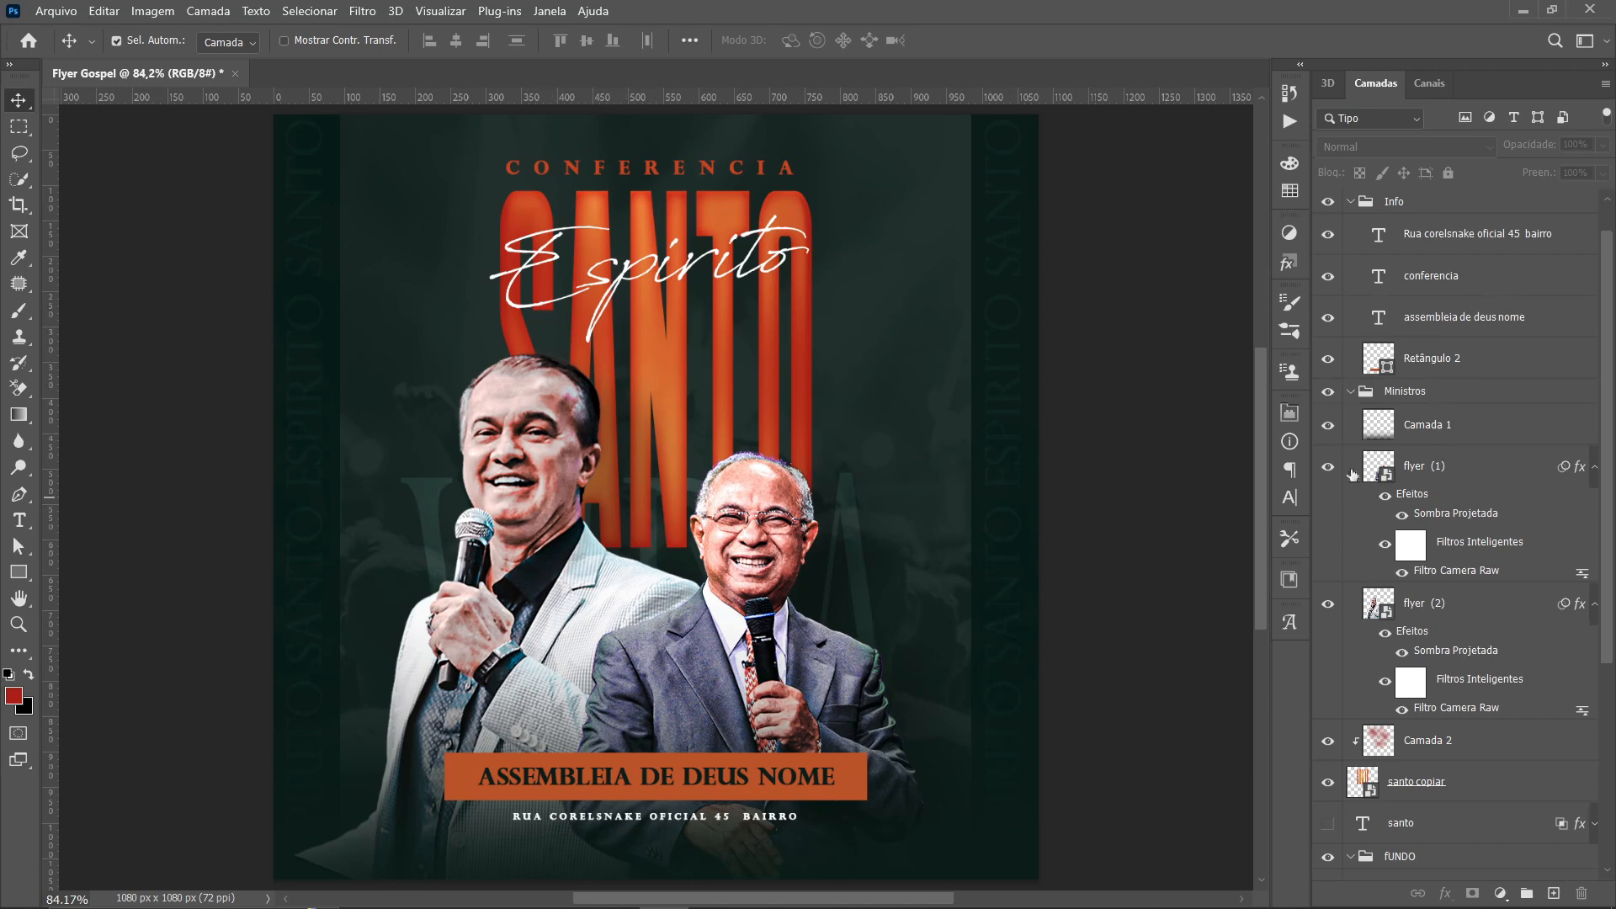
Collapse the layer groups and place the Espirito and conferencia text layers directly below the Ministros group, with conferencia above Espirito
{"action": "left_click", "coordinate": [1352, 393], "text": "ctrl"}
{"action": "left_click", "coordinate": [1397, 387], "text": "ctrl"}
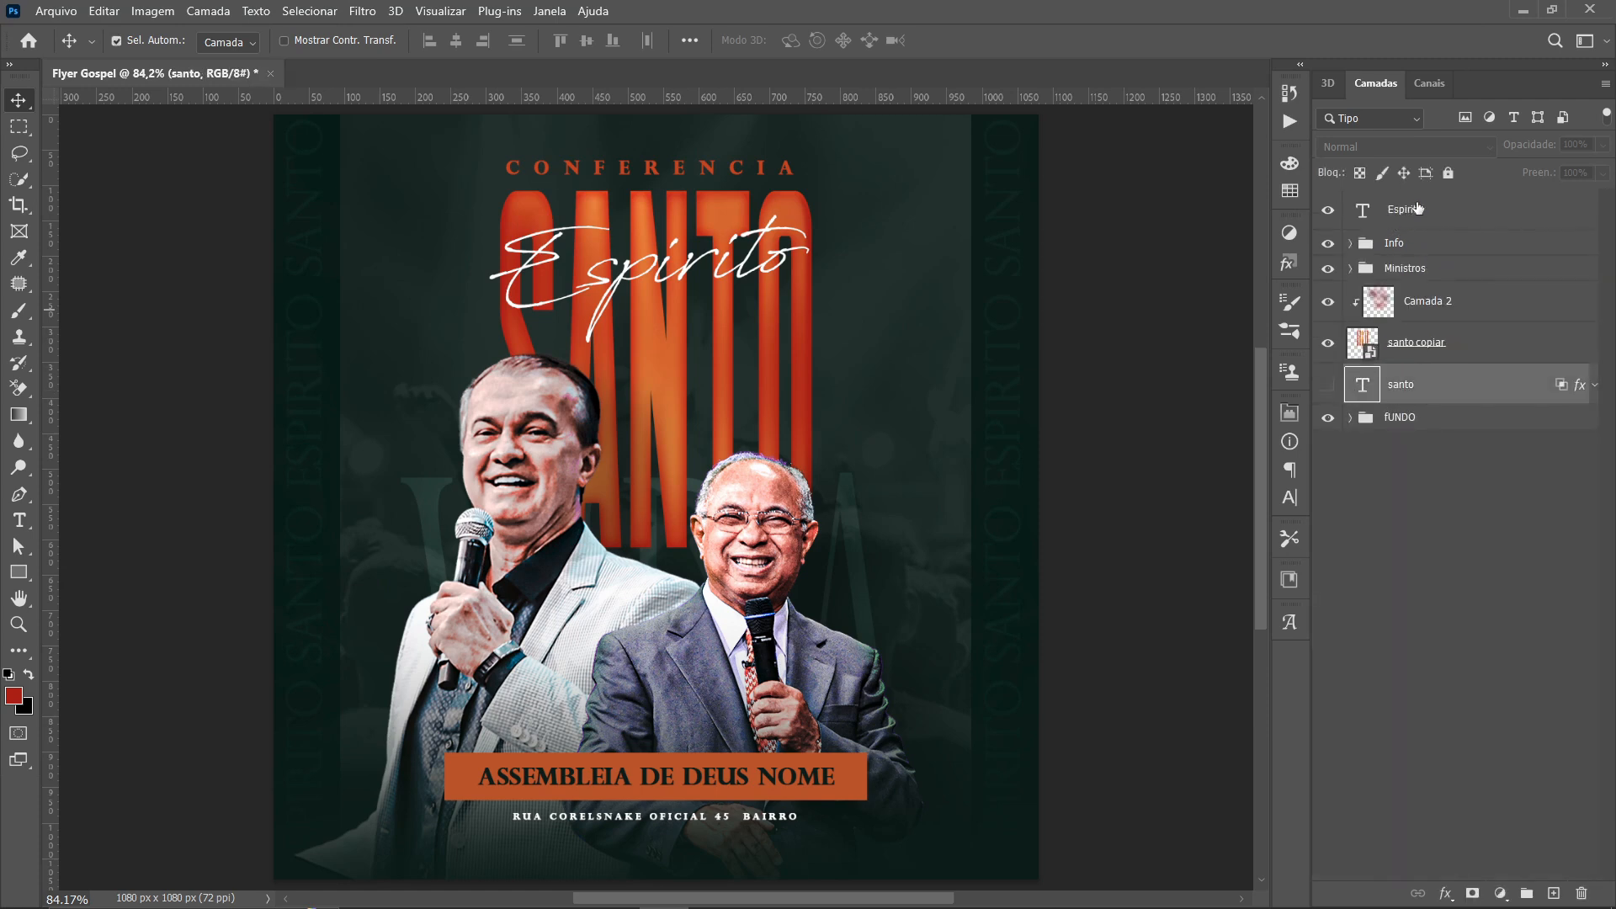
{"action": "left_click_drag", "start_coordinate": [1418, 208], "coordinate": [1424, 283]}
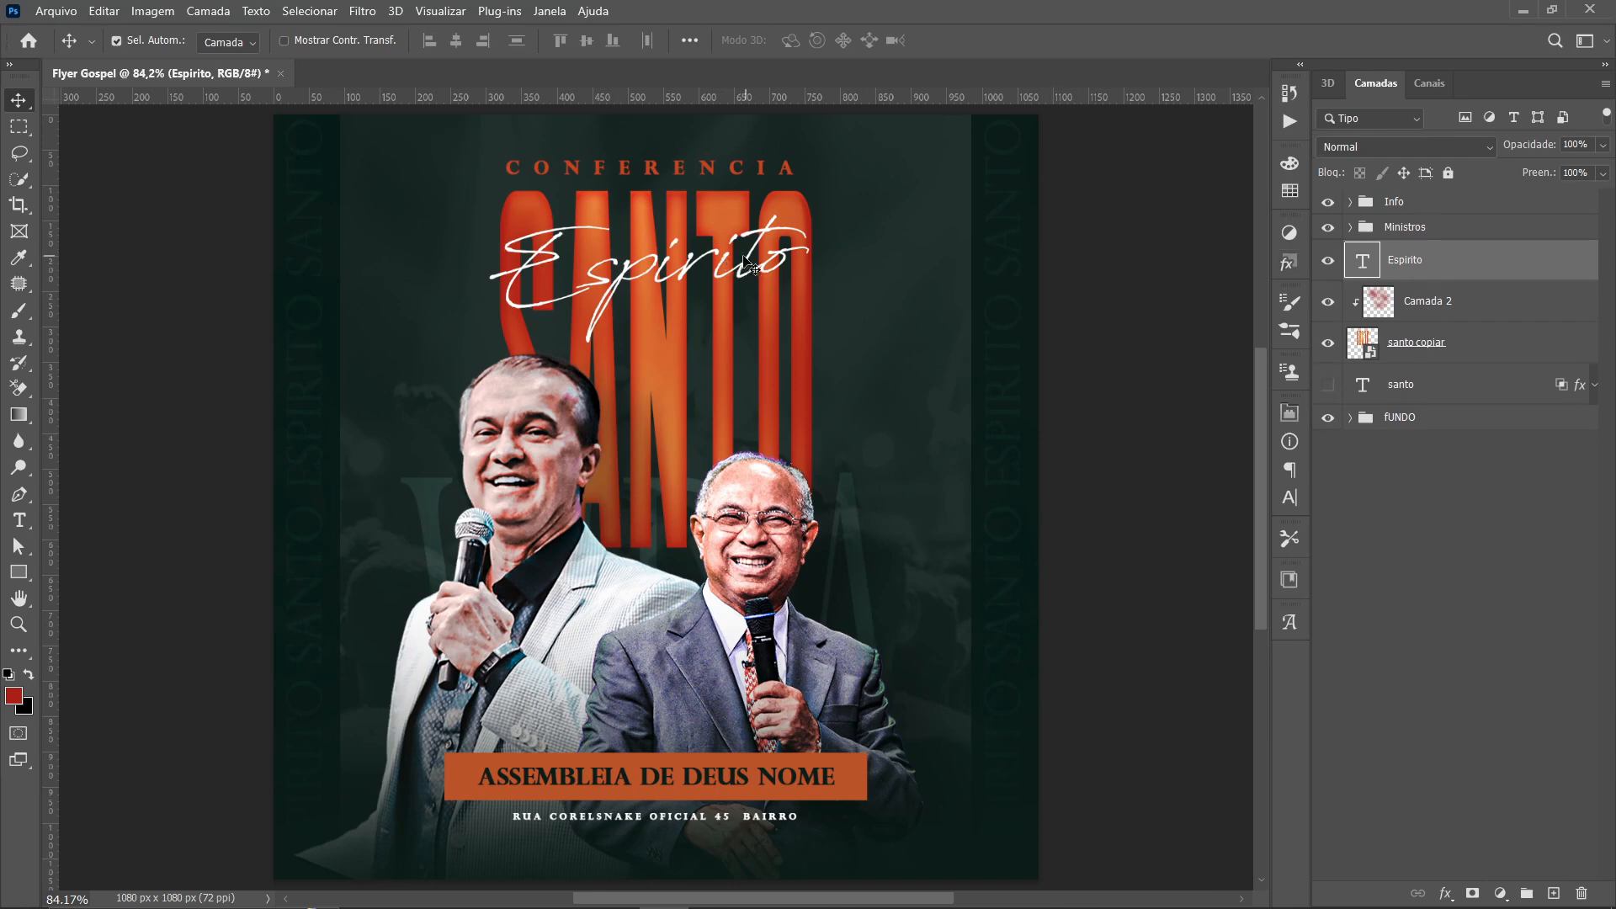
{"action": "left_click", "coordinate": [712, 175]}
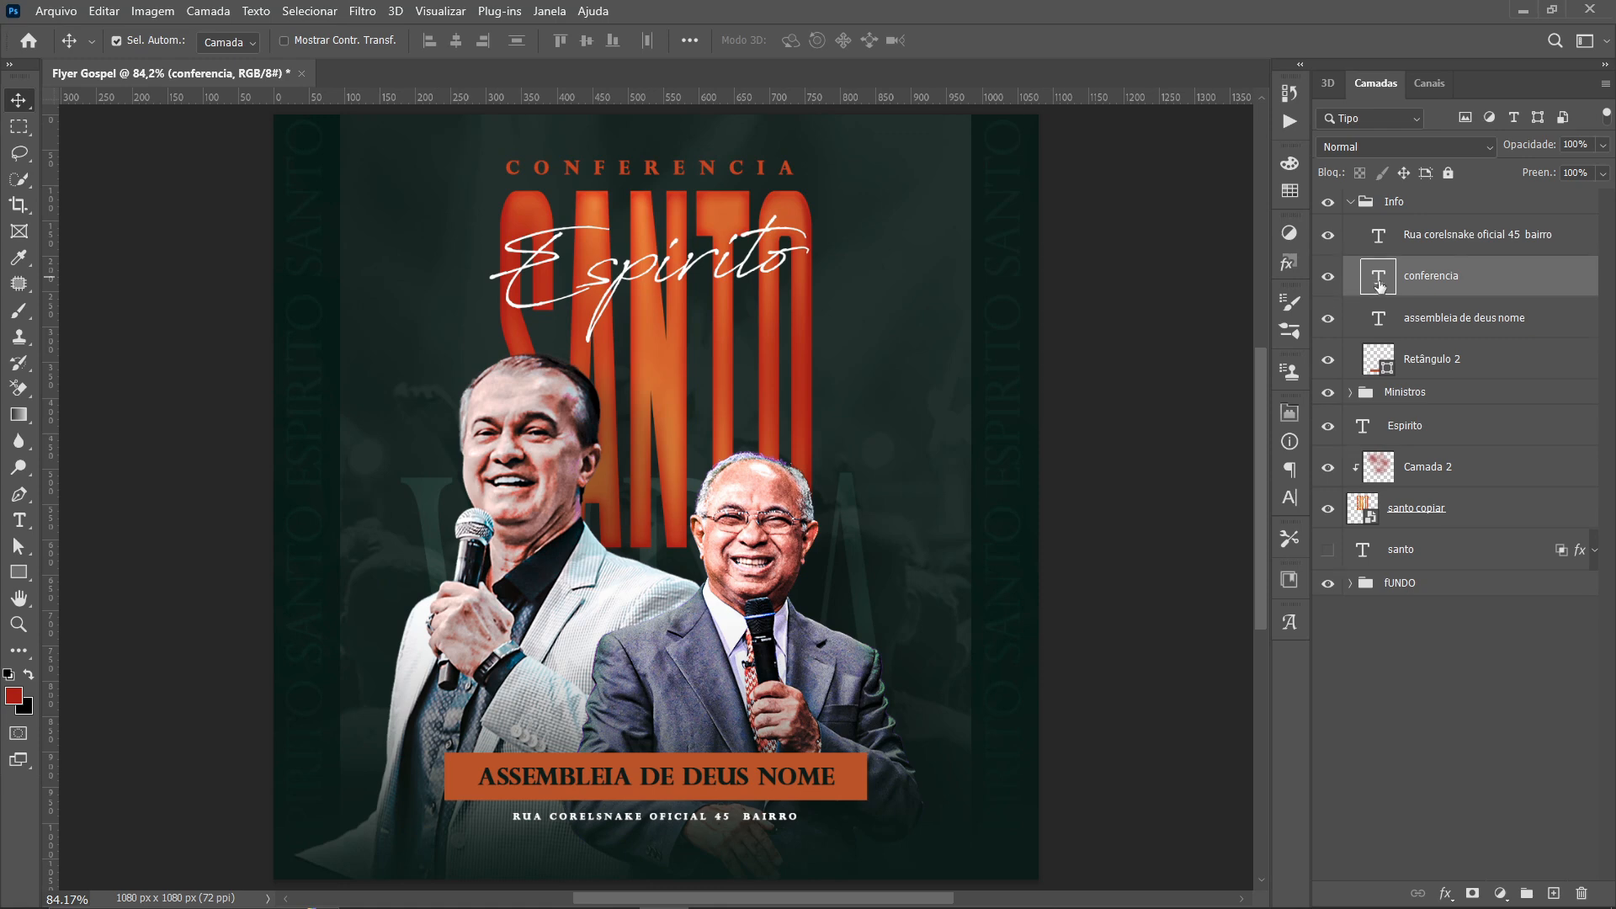
{"action": "left_click_drag", "start_coordinate": [1380, 286], "coordinate": [1380, 407]}
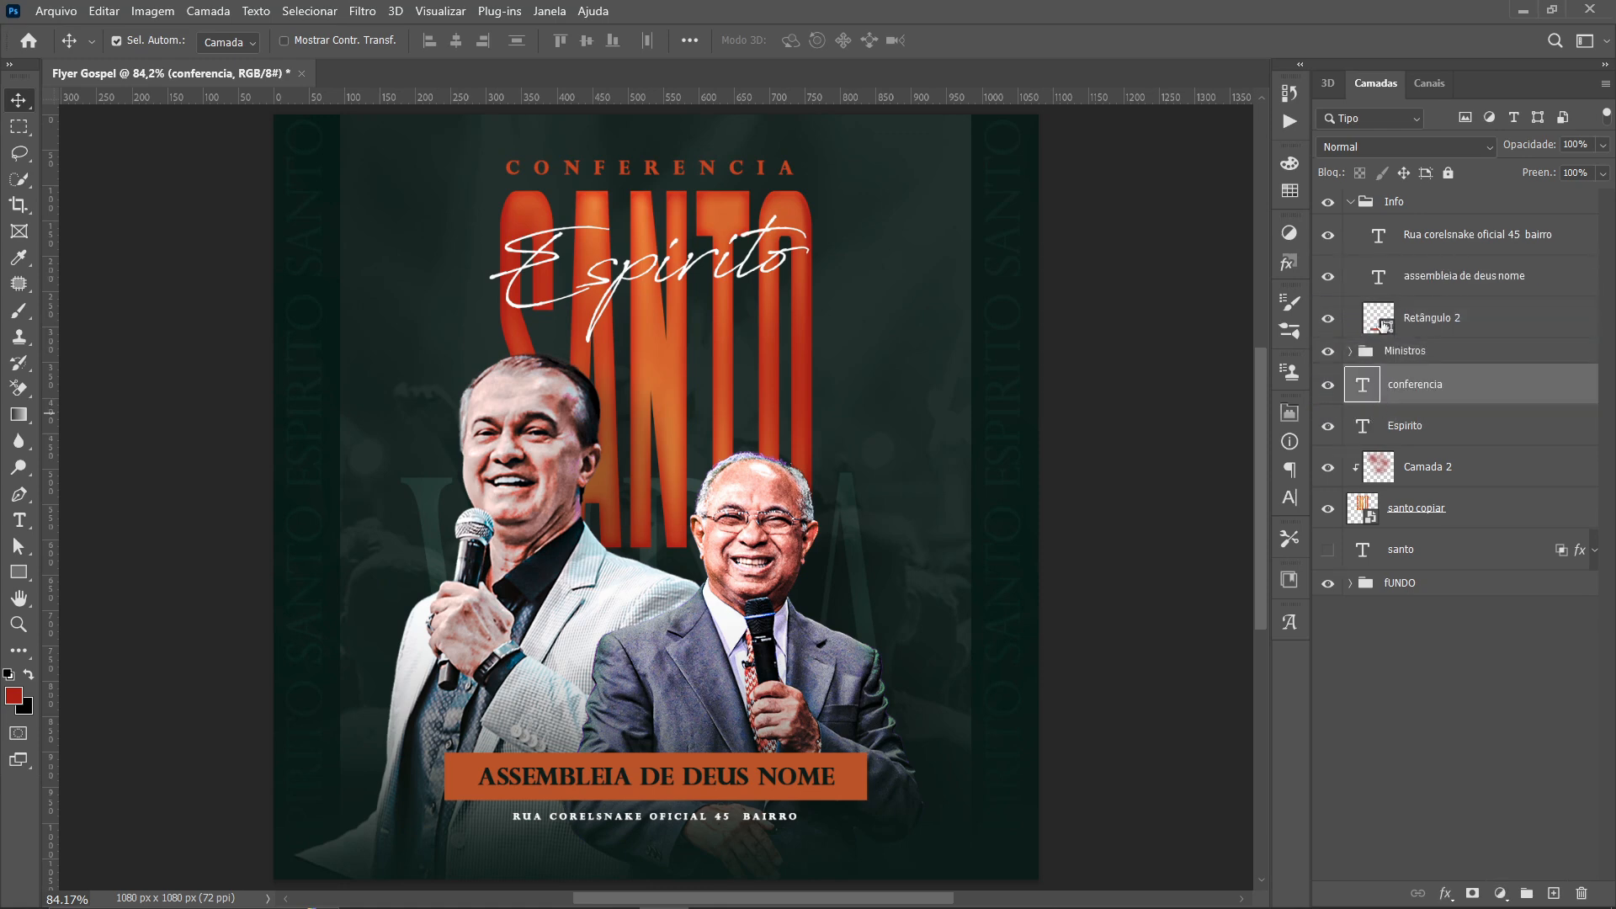
{"action": "left_click", "coordinate": [1351, 203]}
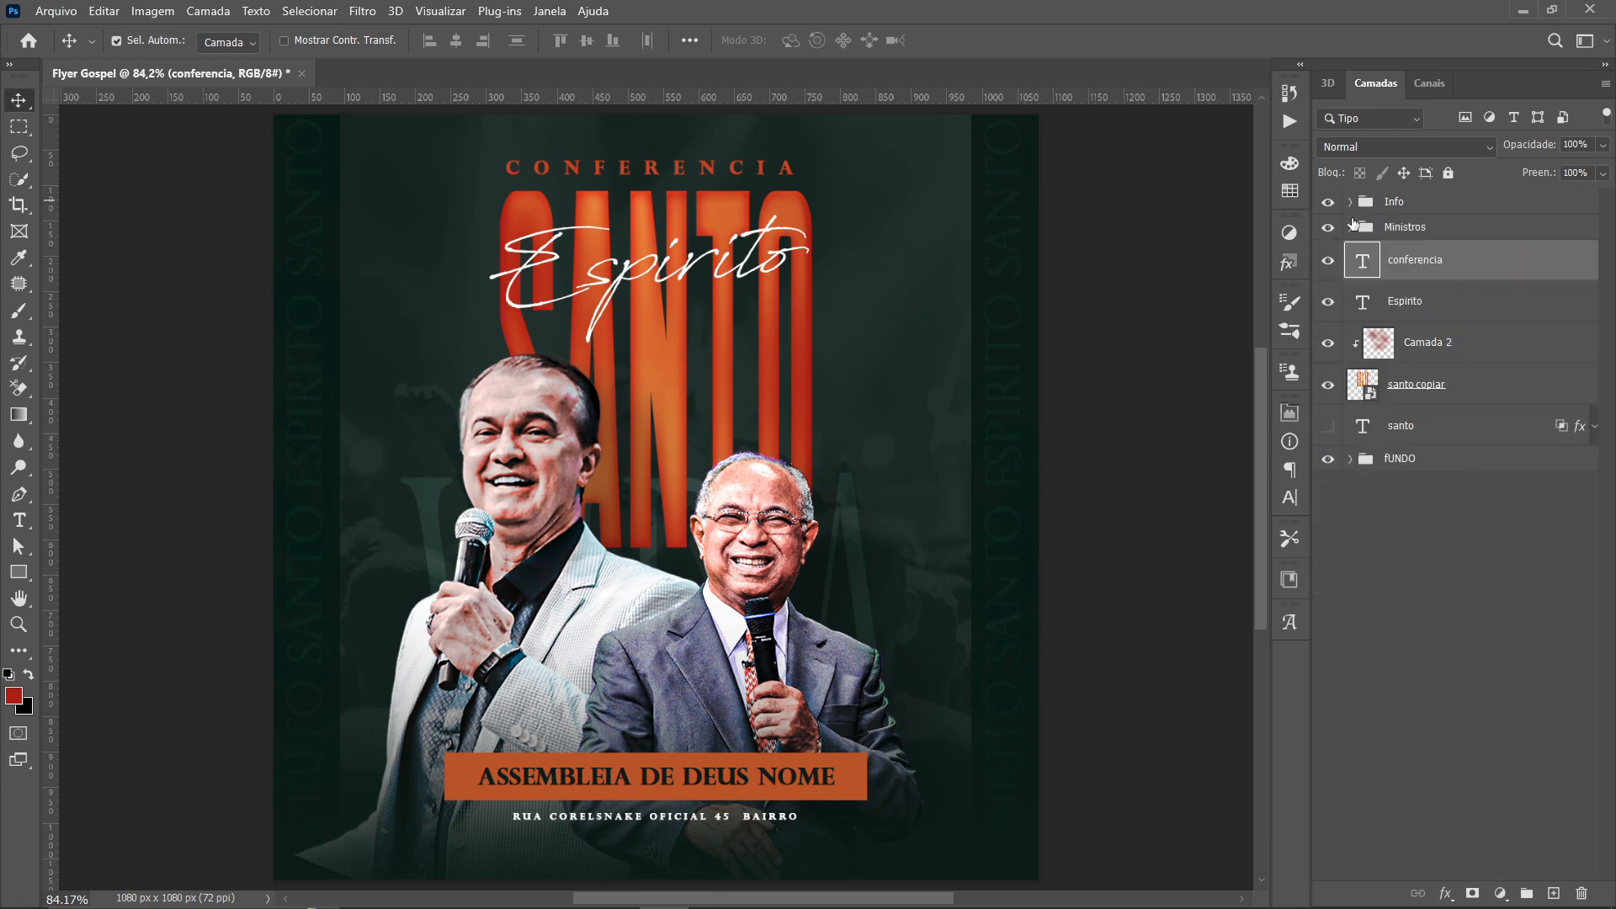
Add a Drop Shadow to the Espirito text with 71% opacity, 27 px distance and 21 px size
{"action": "left_click", "coordinate": [689, 270]}
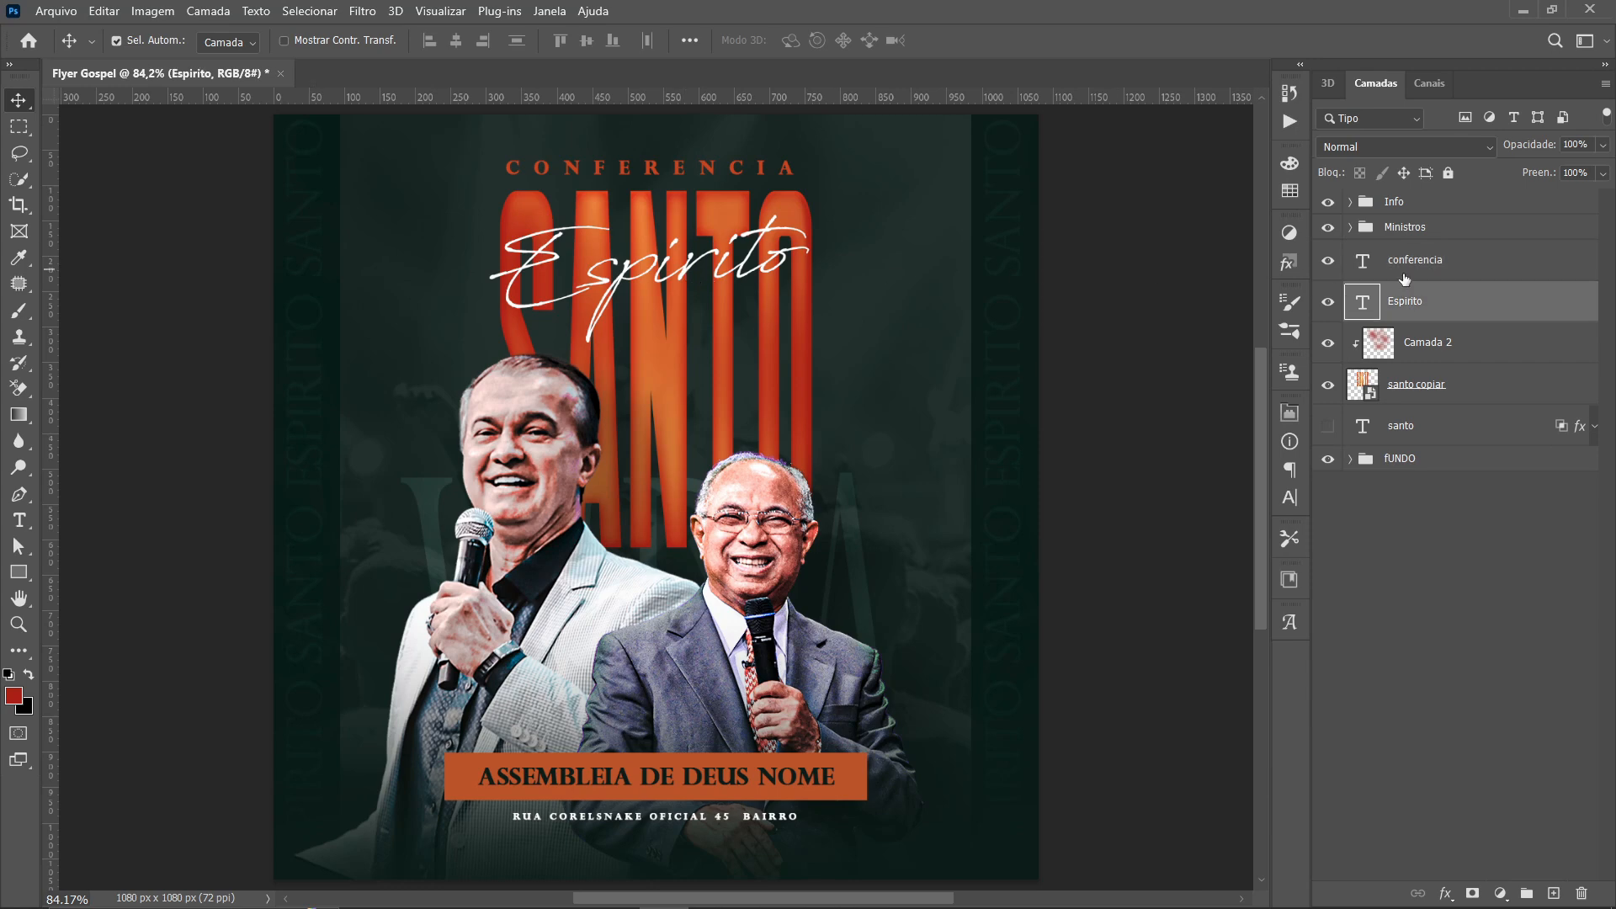
{"action": "double_click", "coordinate": [1516, 305]}
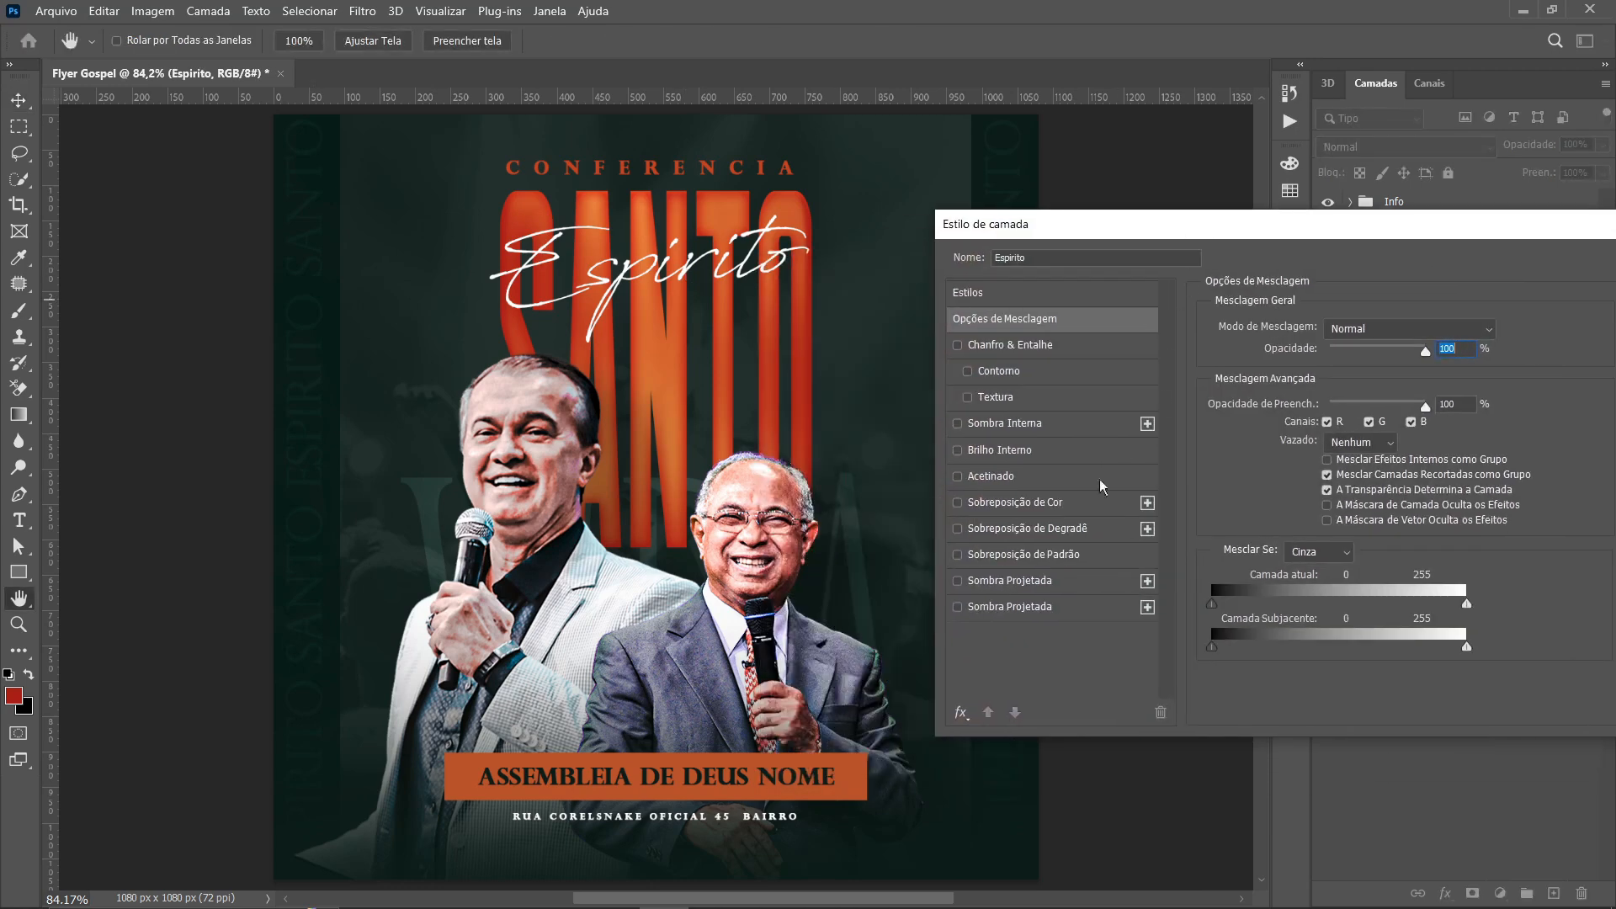
{"action": "left_click", "coordinate": [1058, 609]}
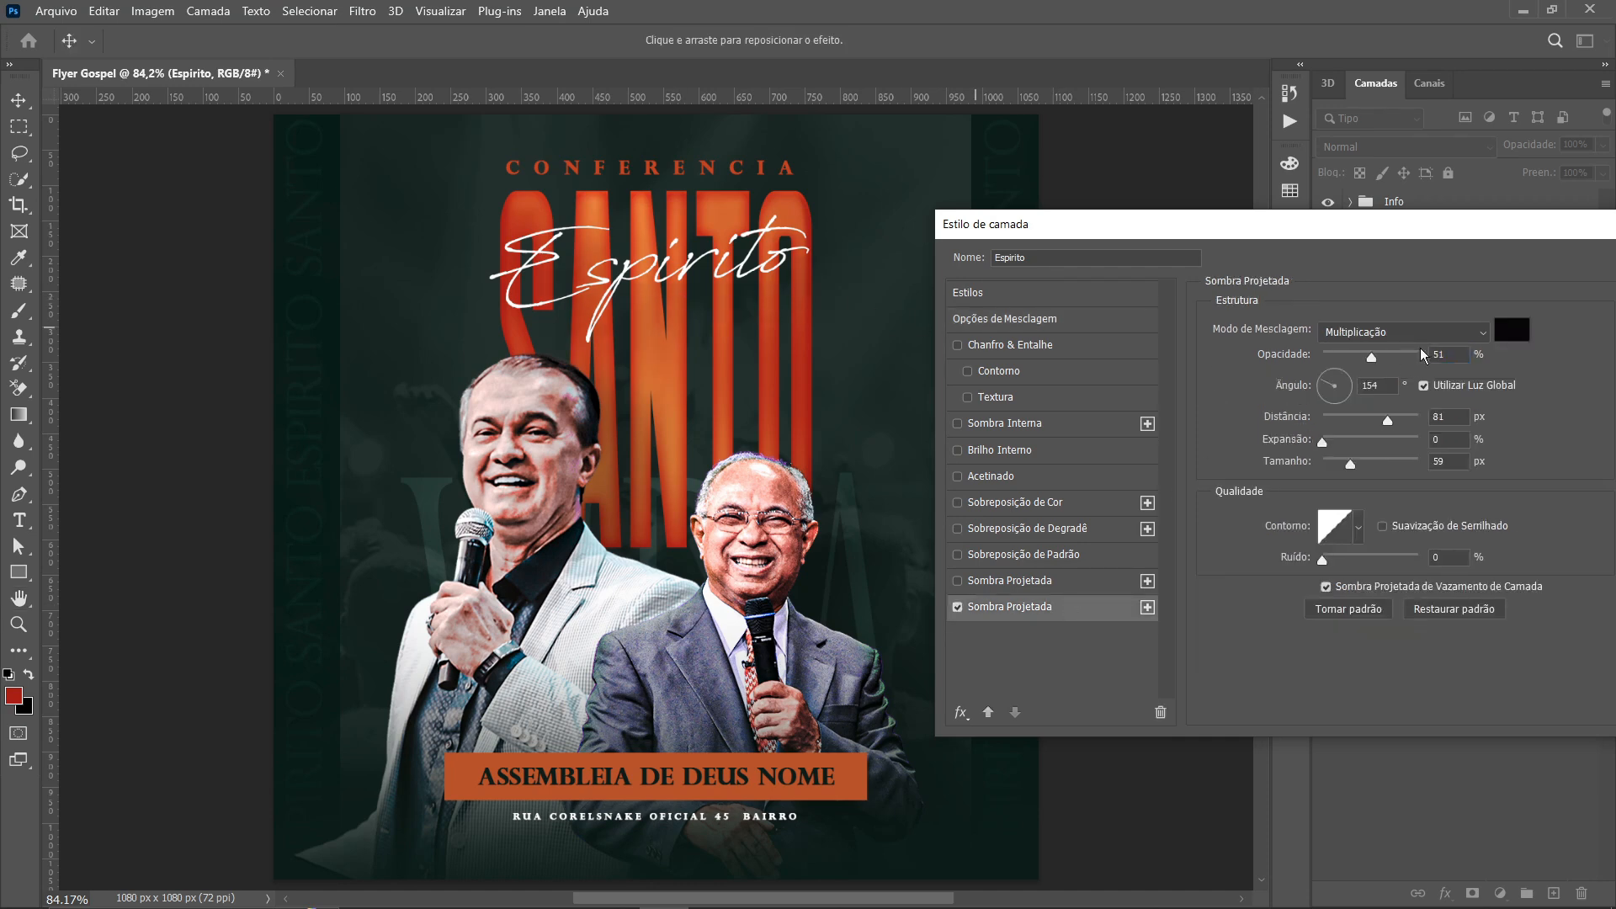
{"action": "left_click_drag", "start_coordinate": [1371, 357], "coordinate": [1391, 359]}
{"action": "left_click_drag", "start_coordinate": [1389, 429], "coordinate": [1339, 472]}
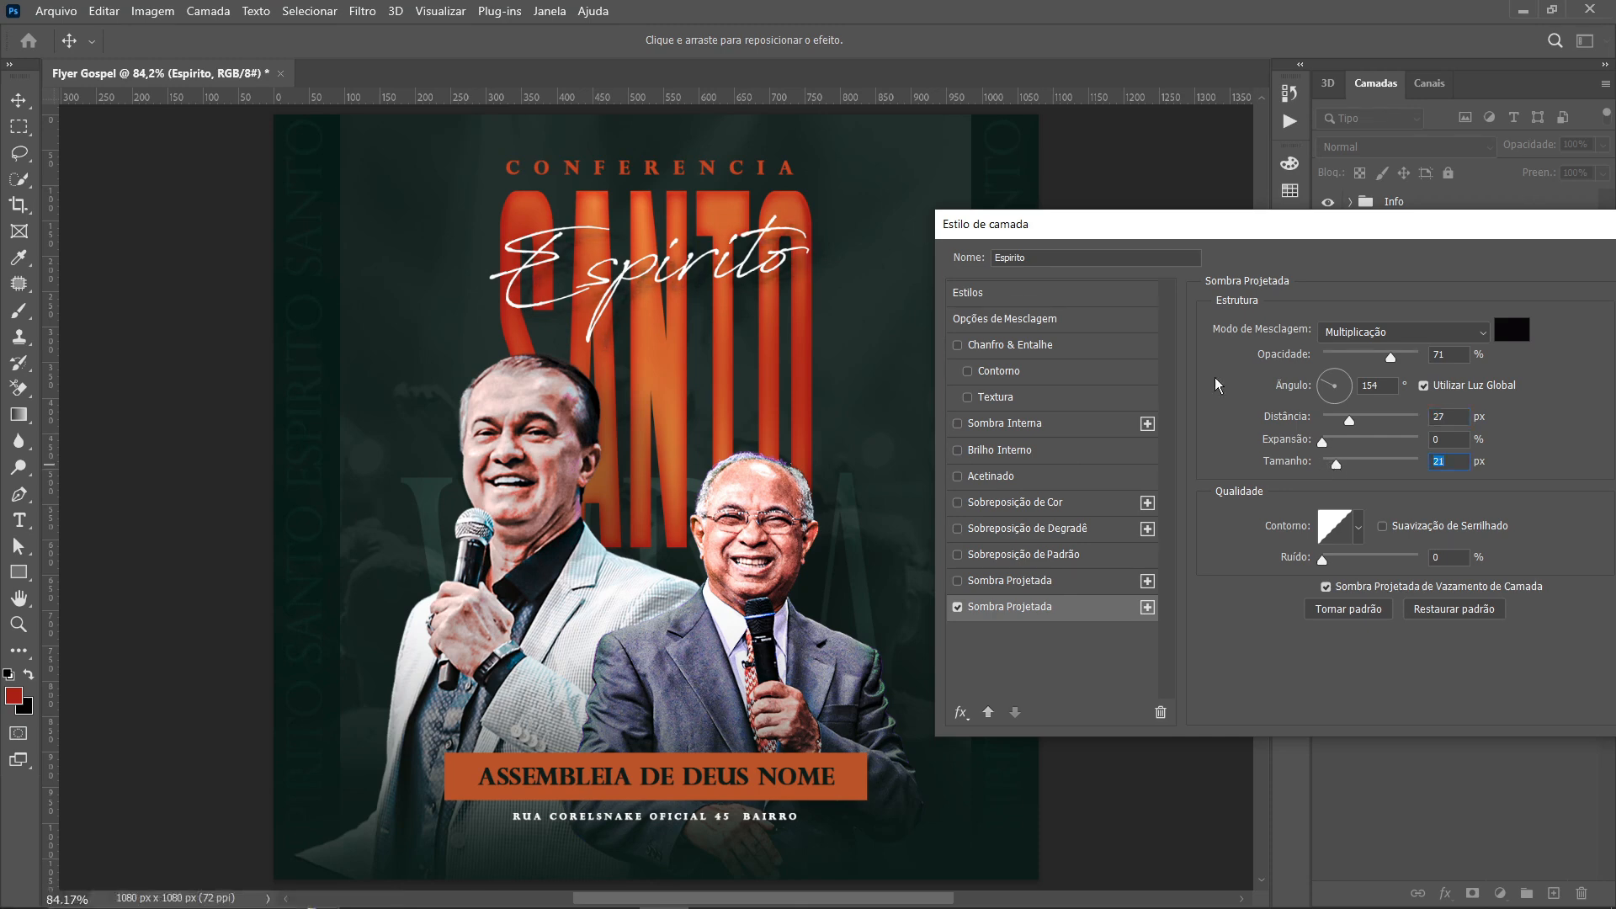
Fine-tune the size and opacity of the Espirito text's drop shadow and apply it
{"action": "left_click_drag", "start_coordinate": [1293, 227], "coordinate": [1243, 229]}
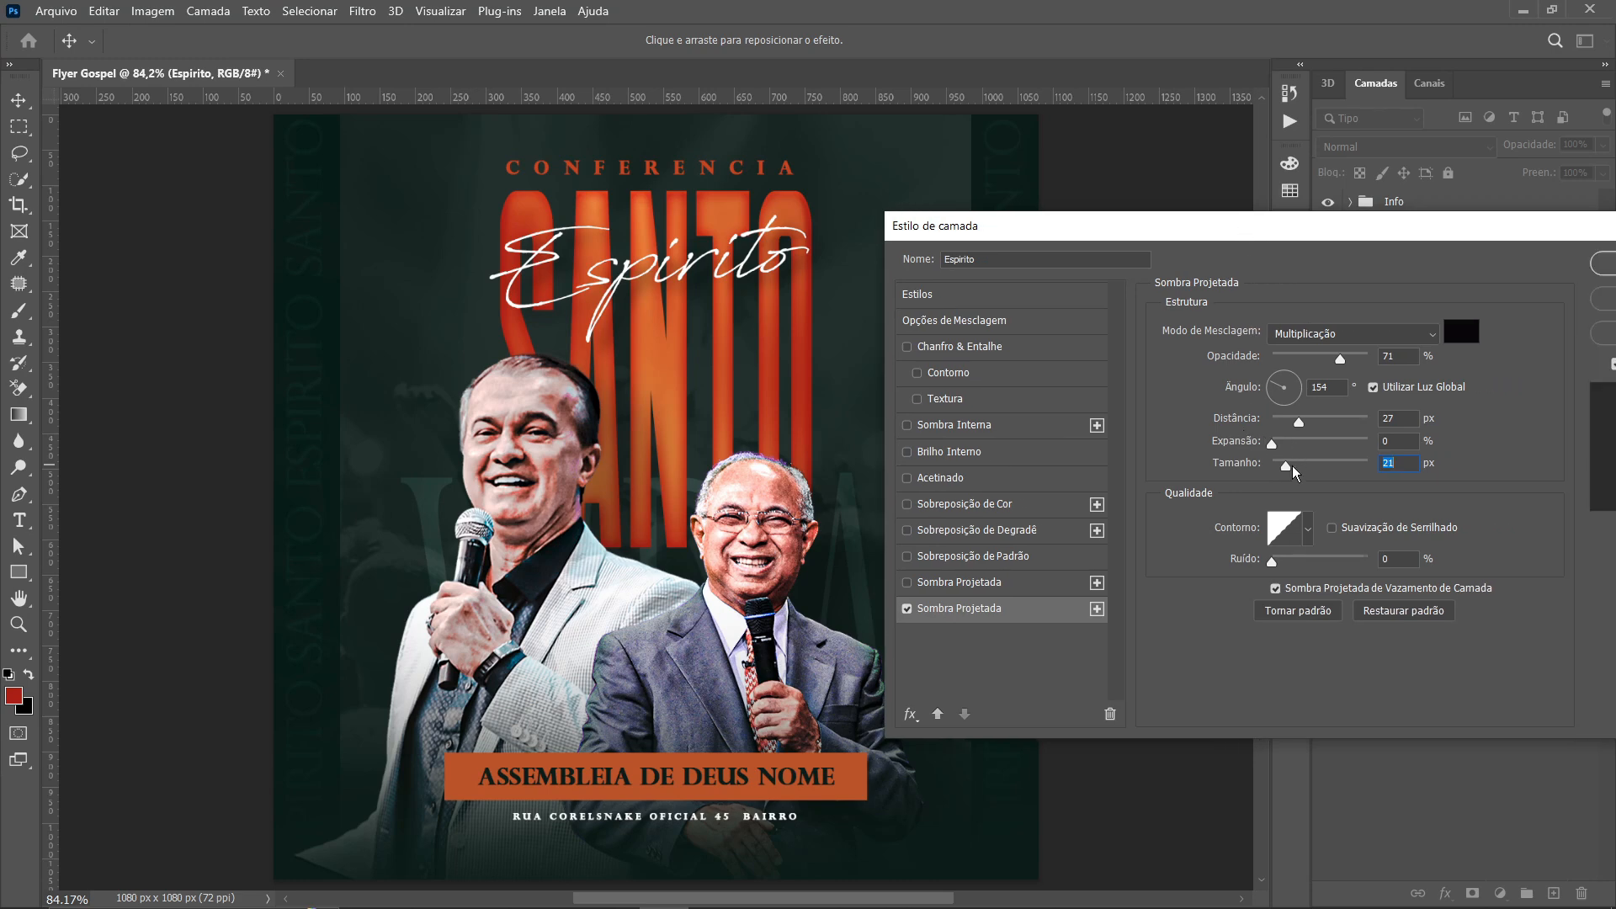
{"action": "left_click_drag", "start_coordinate": [1294, 473], "coordinate": [1284, 470]}
{"action": "left_click_drag", "start_coordinate": [1323, 359], "coordinate": [1330, 360]}
{"action": "left_click", "coordinate": [1328, 357]}
{"action": "left_click_drag", "start_coordinate": [1469, 238], "coordinate": [1234, 241]}
{"action": "left_click", "coordinate": [1418, 267]}
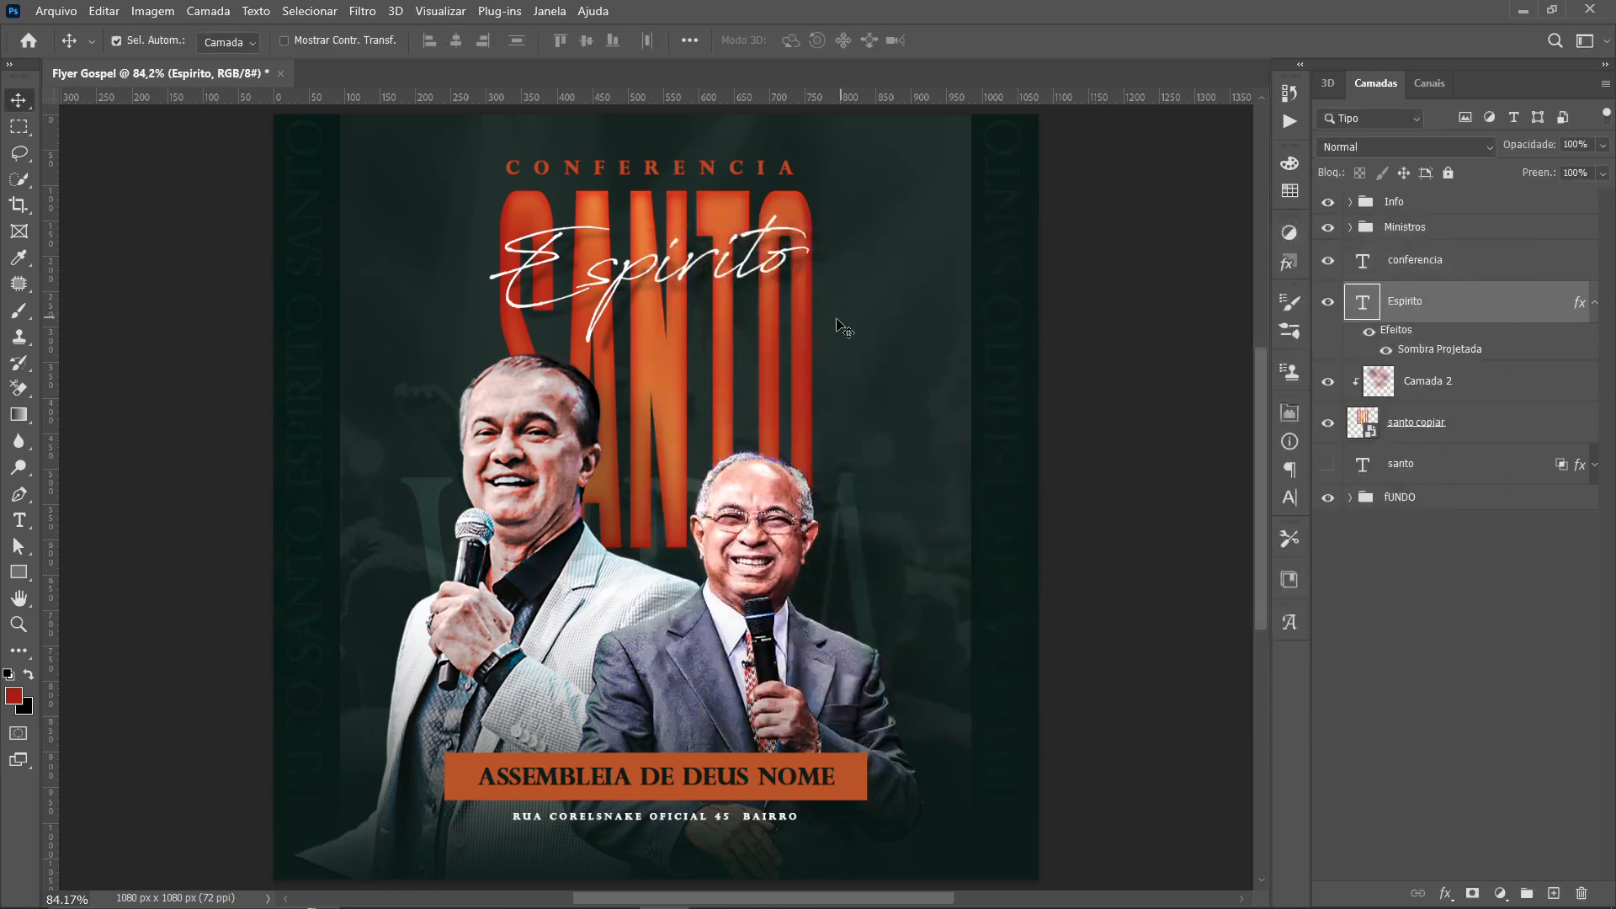
{"action": "scroll", "coordinate": [846, 466], "scroll_direction": "down", "scroll_amount": 1}
{"action": "scroll", "coordinate": [846, 466], "scroll_direction": "up", "scroll_amount": 1}
Reduce the height of the orange Retângulo 2 bar symmetrically to about 57 px, keeping its 597 px width
{"action": "left_click", "coordinate": [454, 774]}
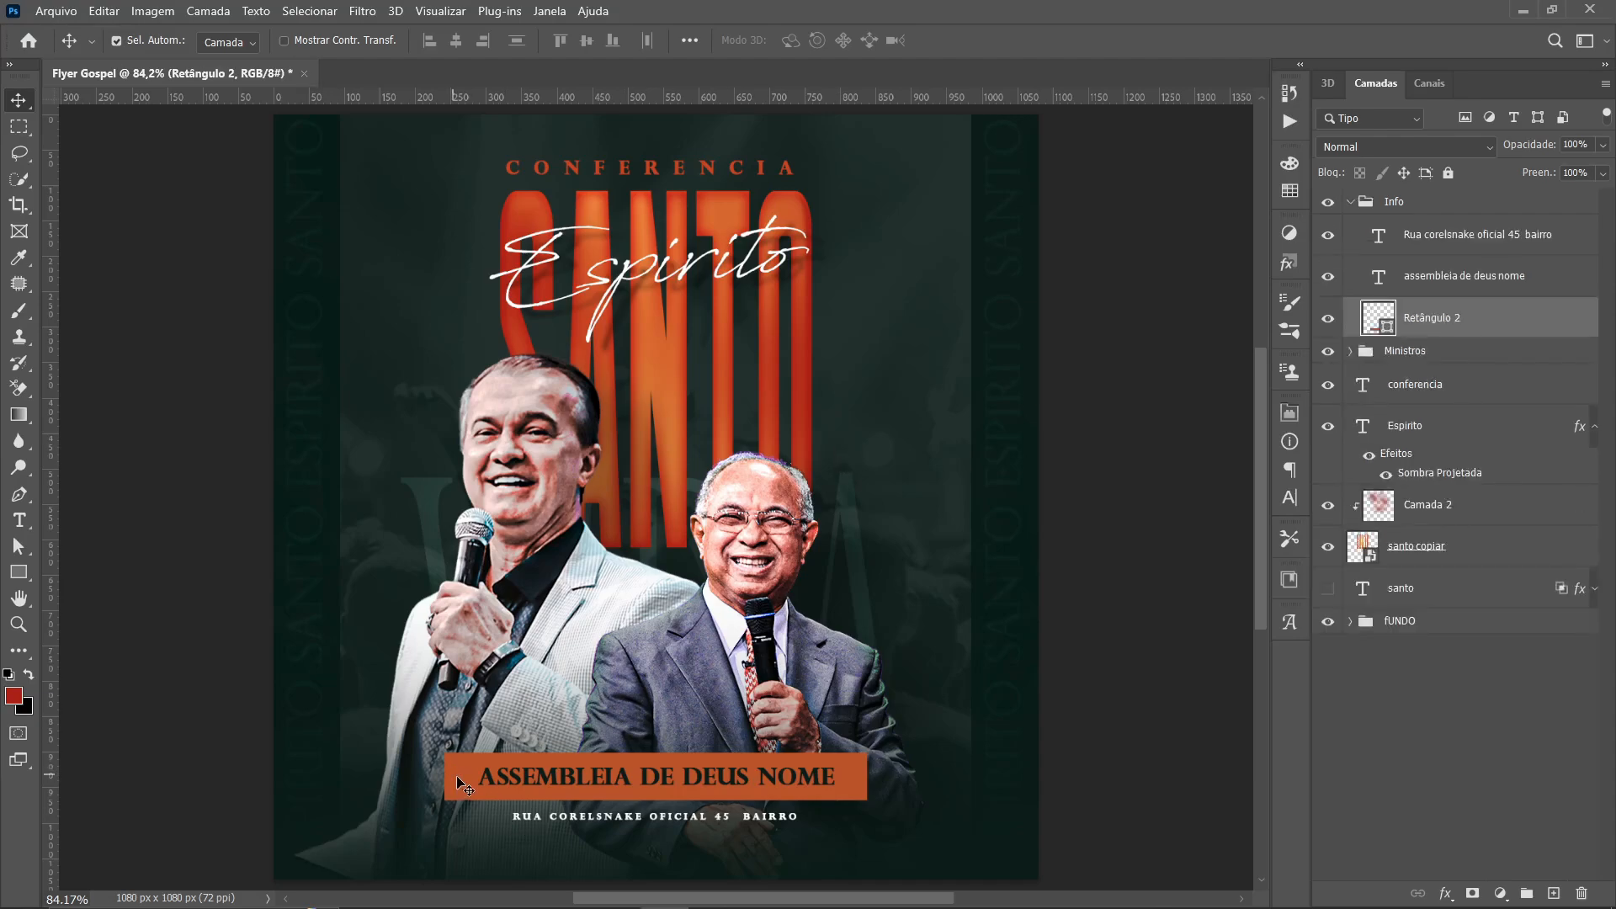
{"action": "key", "text": "ctrl+t"}
{"action": "scroll", "coordinate": [623, 806], "scroll_direction": "up", "scroll_amount": 2}
{"action": "scroll", "coordinate": [632, 806], "scroll_direction": "up", "scroll_amount": 2}
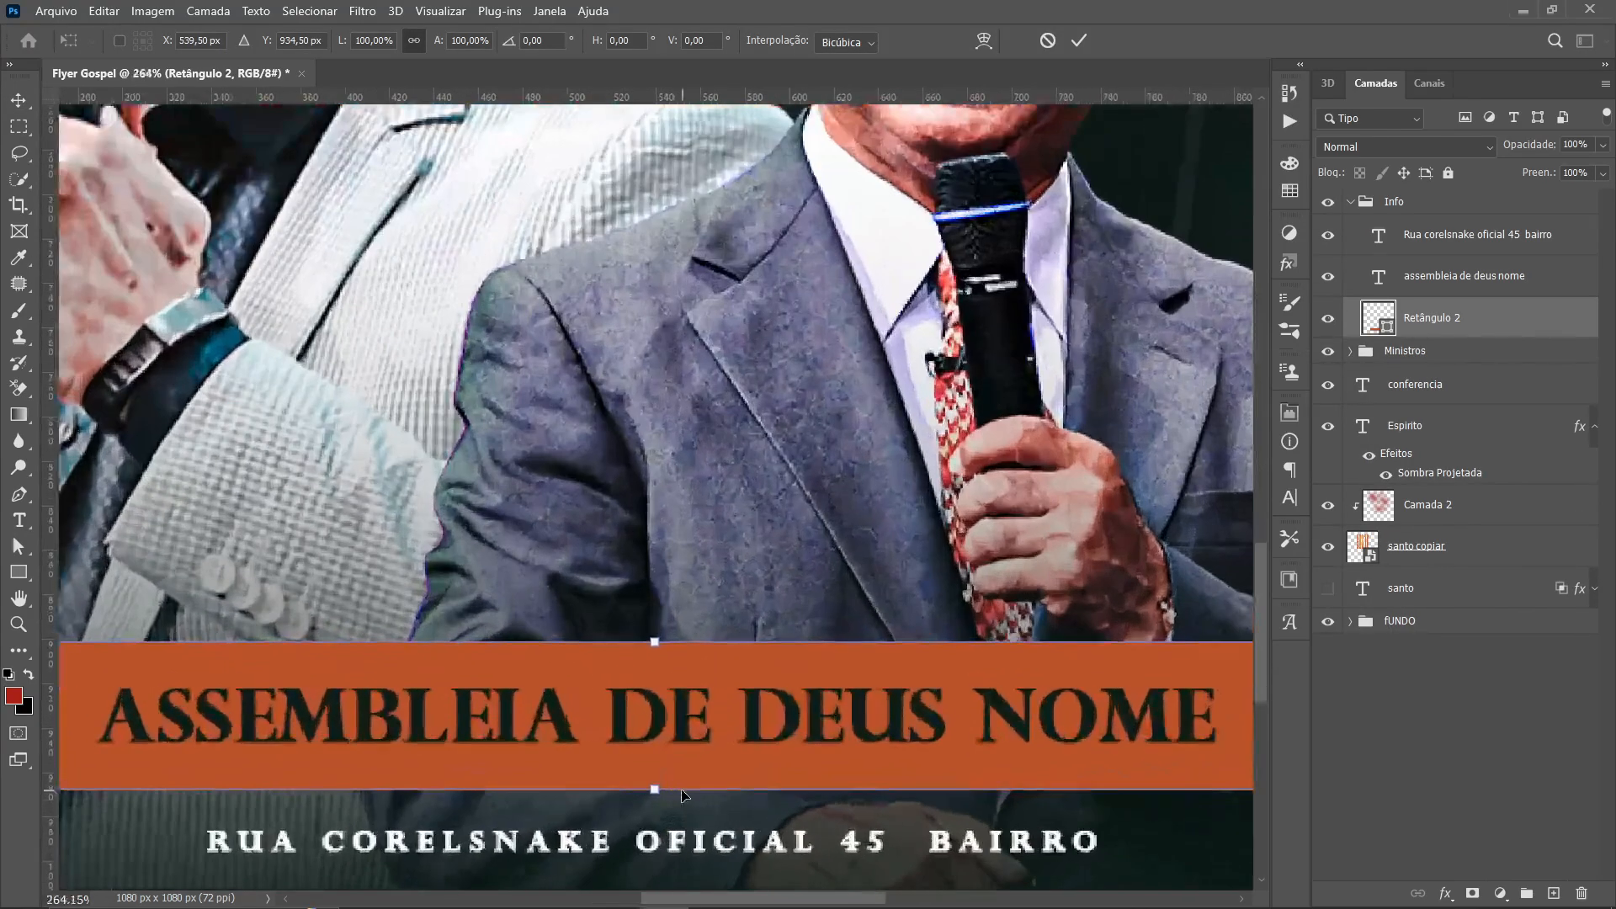
{"action": "left_click_drag", "start_coordinate": [655, 792], "coordinate": [654, 780]}
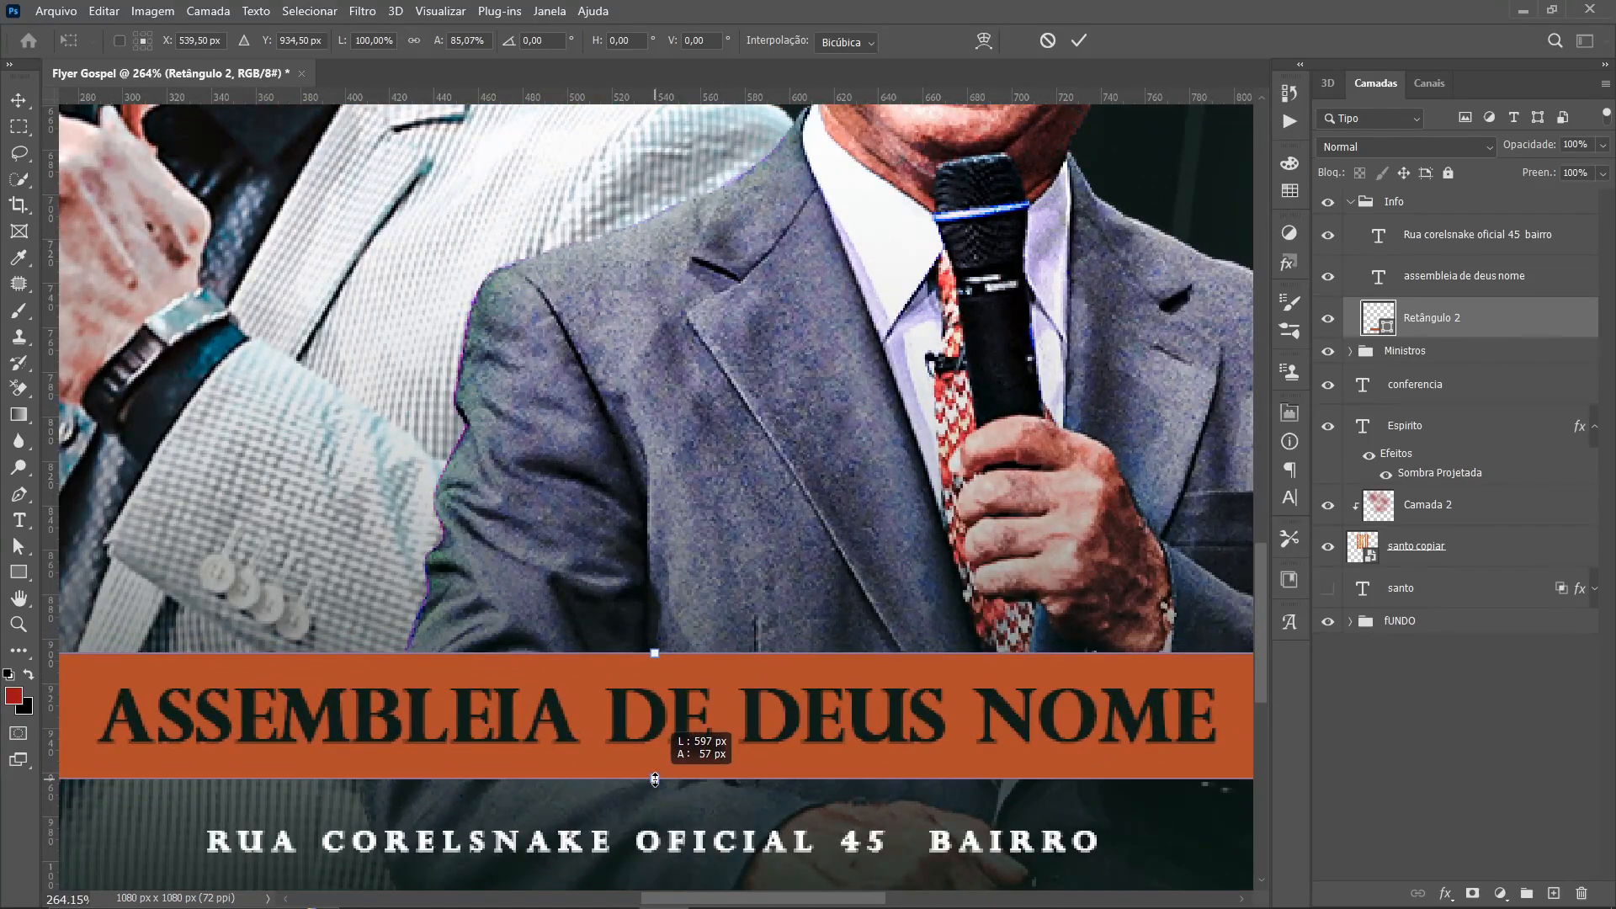
{"action": "key", "text": "Return"}
{"action": "scroll", "coordinate": [654, 808], "scroll_direction": "down", "scroll_amount": 2}
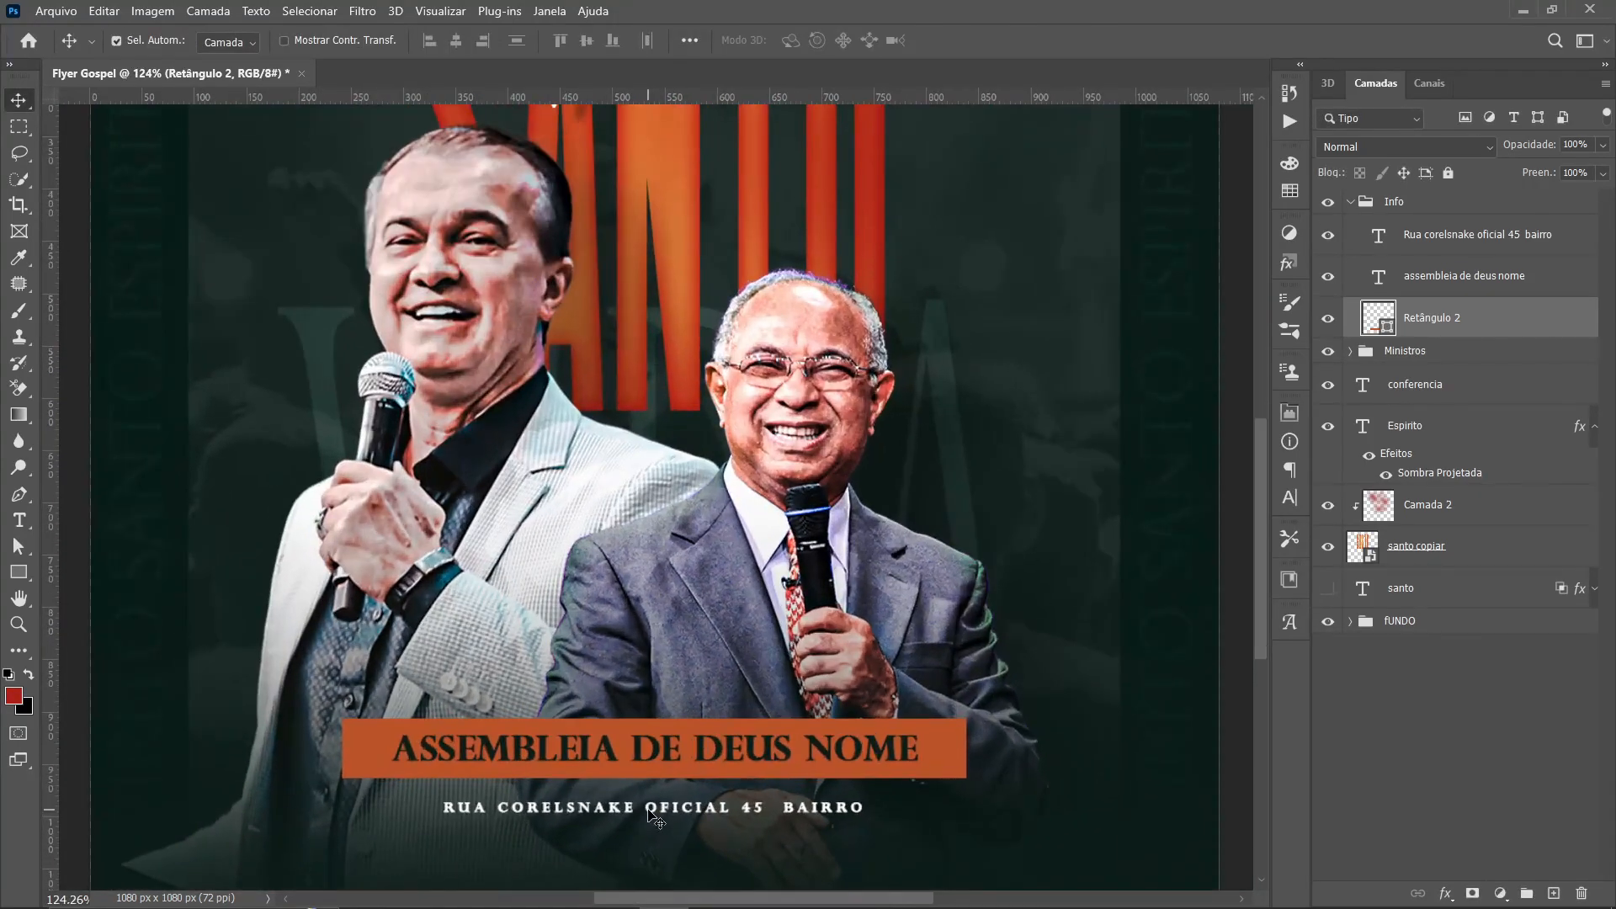
{"action": "scroll", "coordinate": [649, 808], "scroll_direction": "down", "scroll_amount": 2}
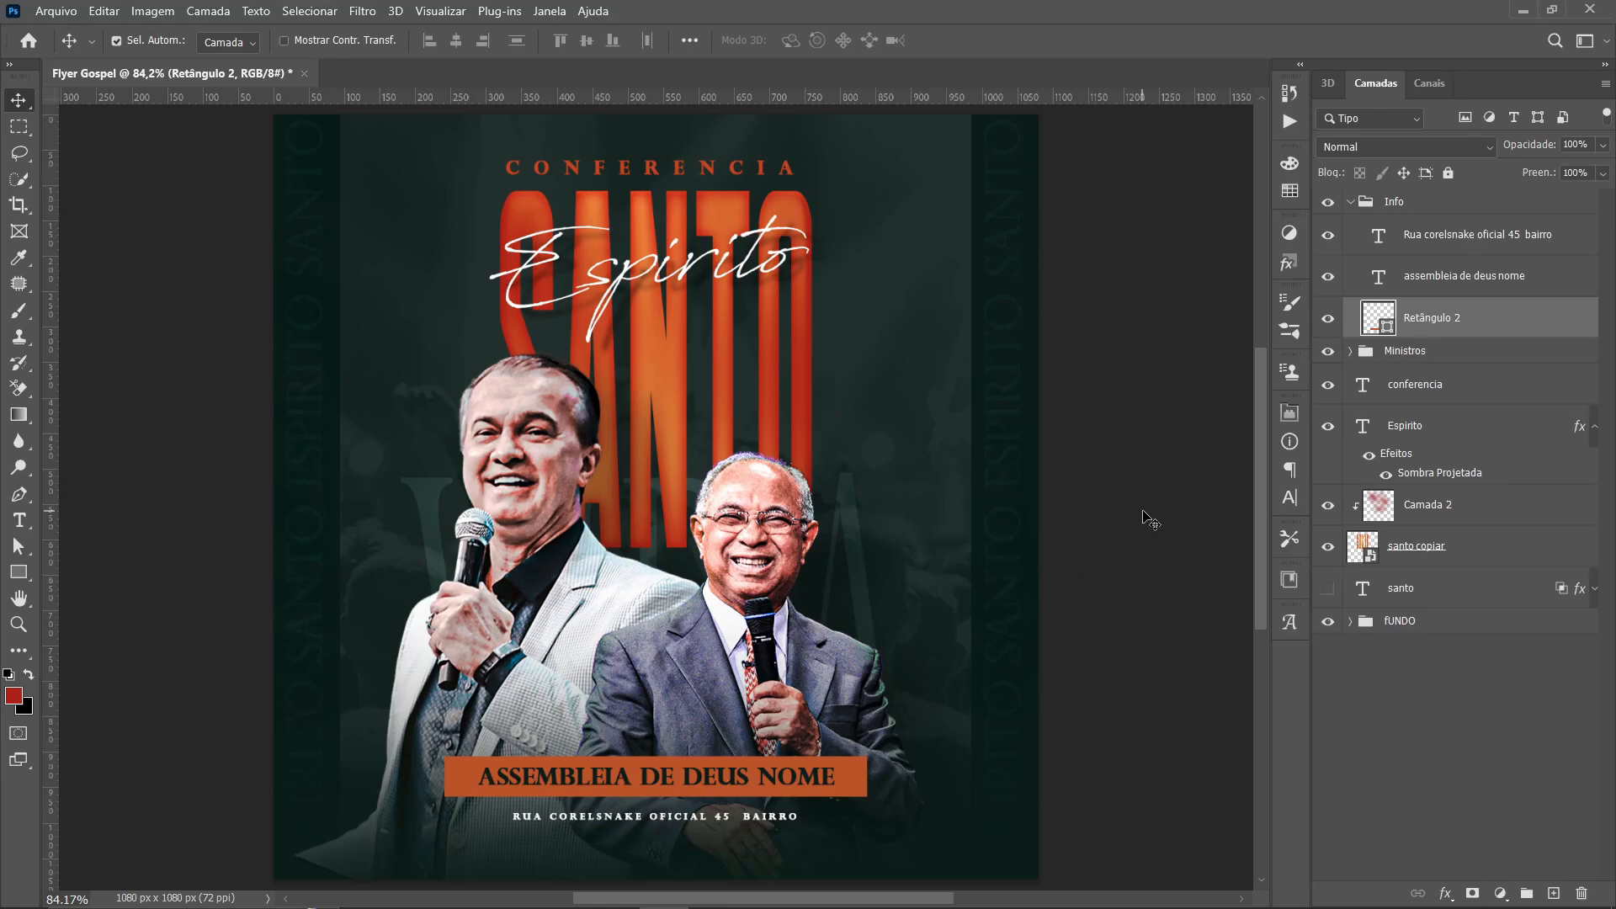
{"action": "left_click", "coordinate": [1141, 517]}
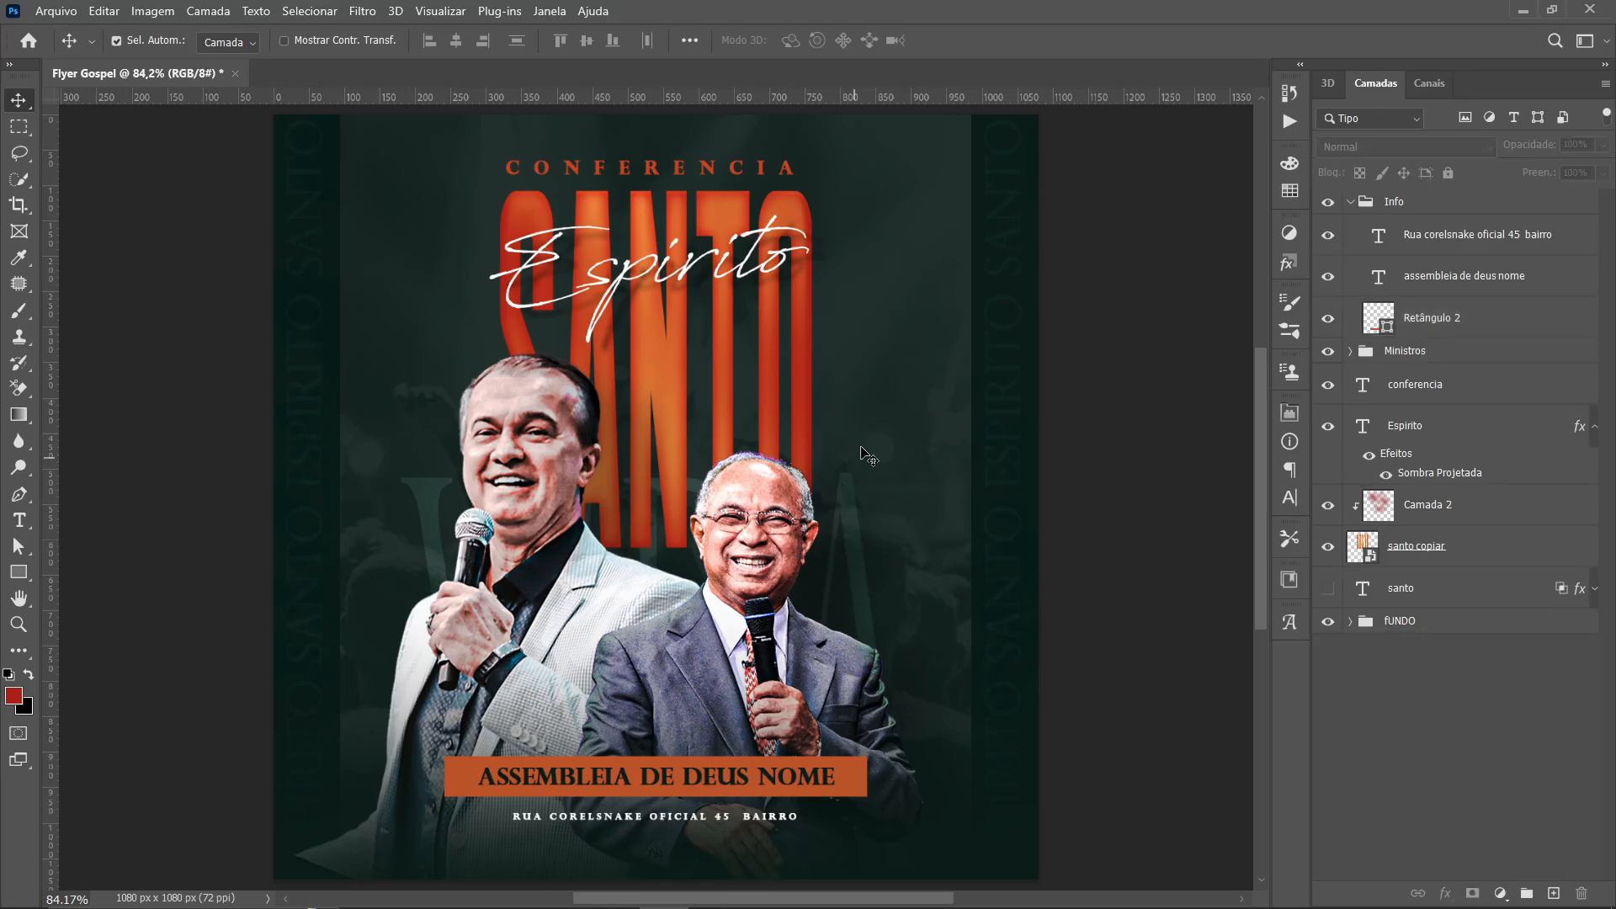
Collapse the Info group and group the layers from conferencia down to santo into a group named Tema
{"action": "left_click", "coordinate": [1352, 202]}
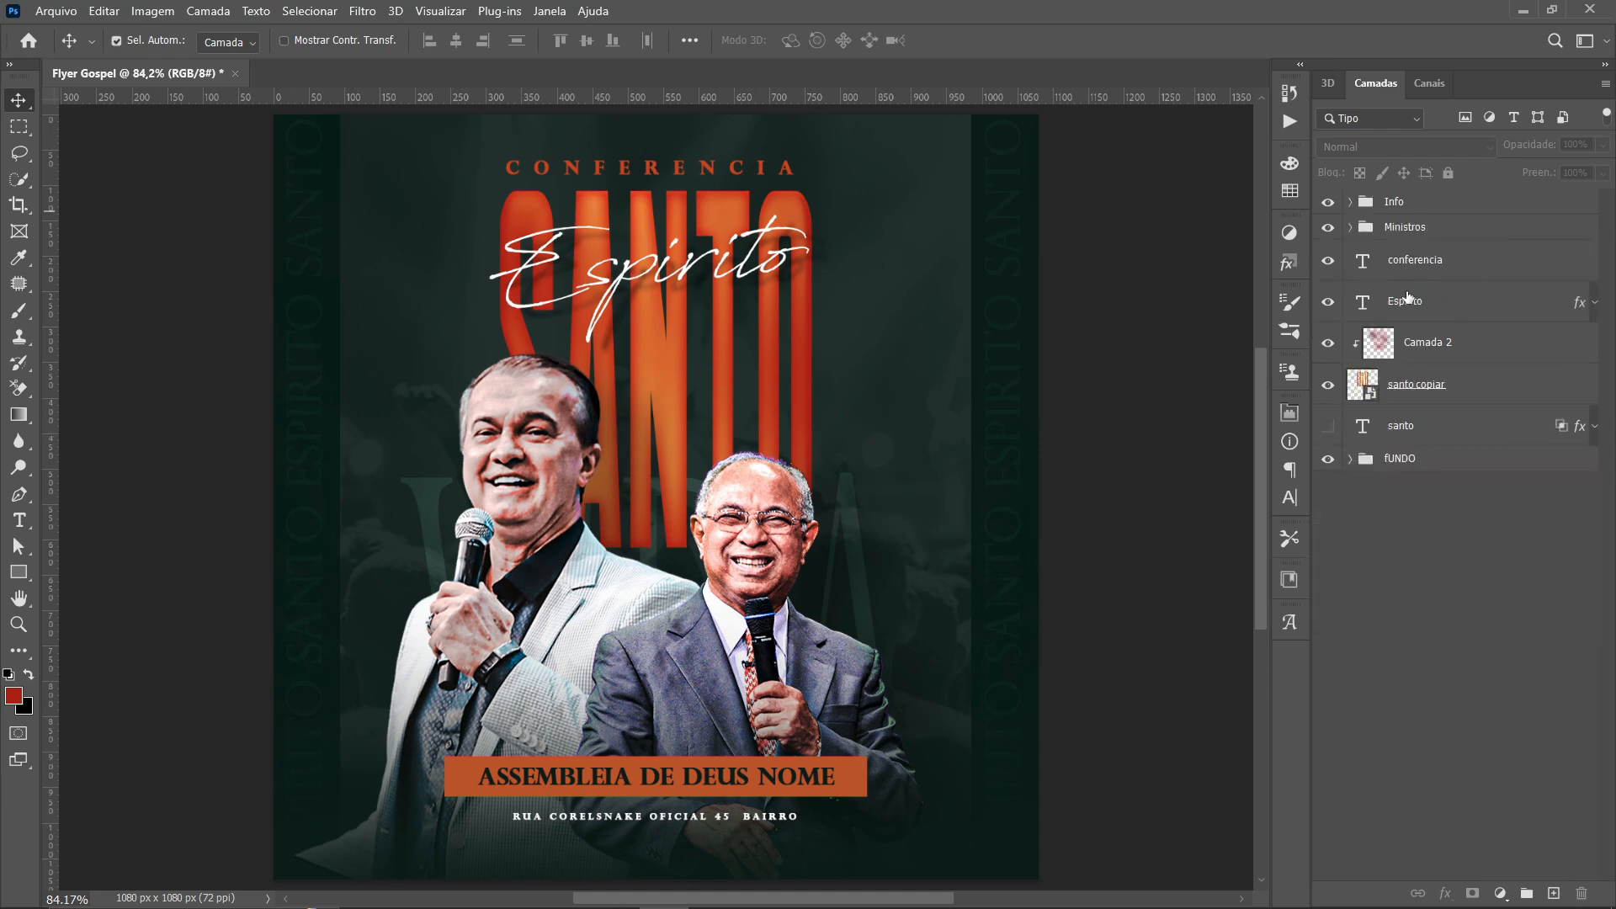
{"action": "left_click", "coordinate": [1425, 271]}
{"action": "left_click", "coordinate": [1425, 428], "text": "shift"}
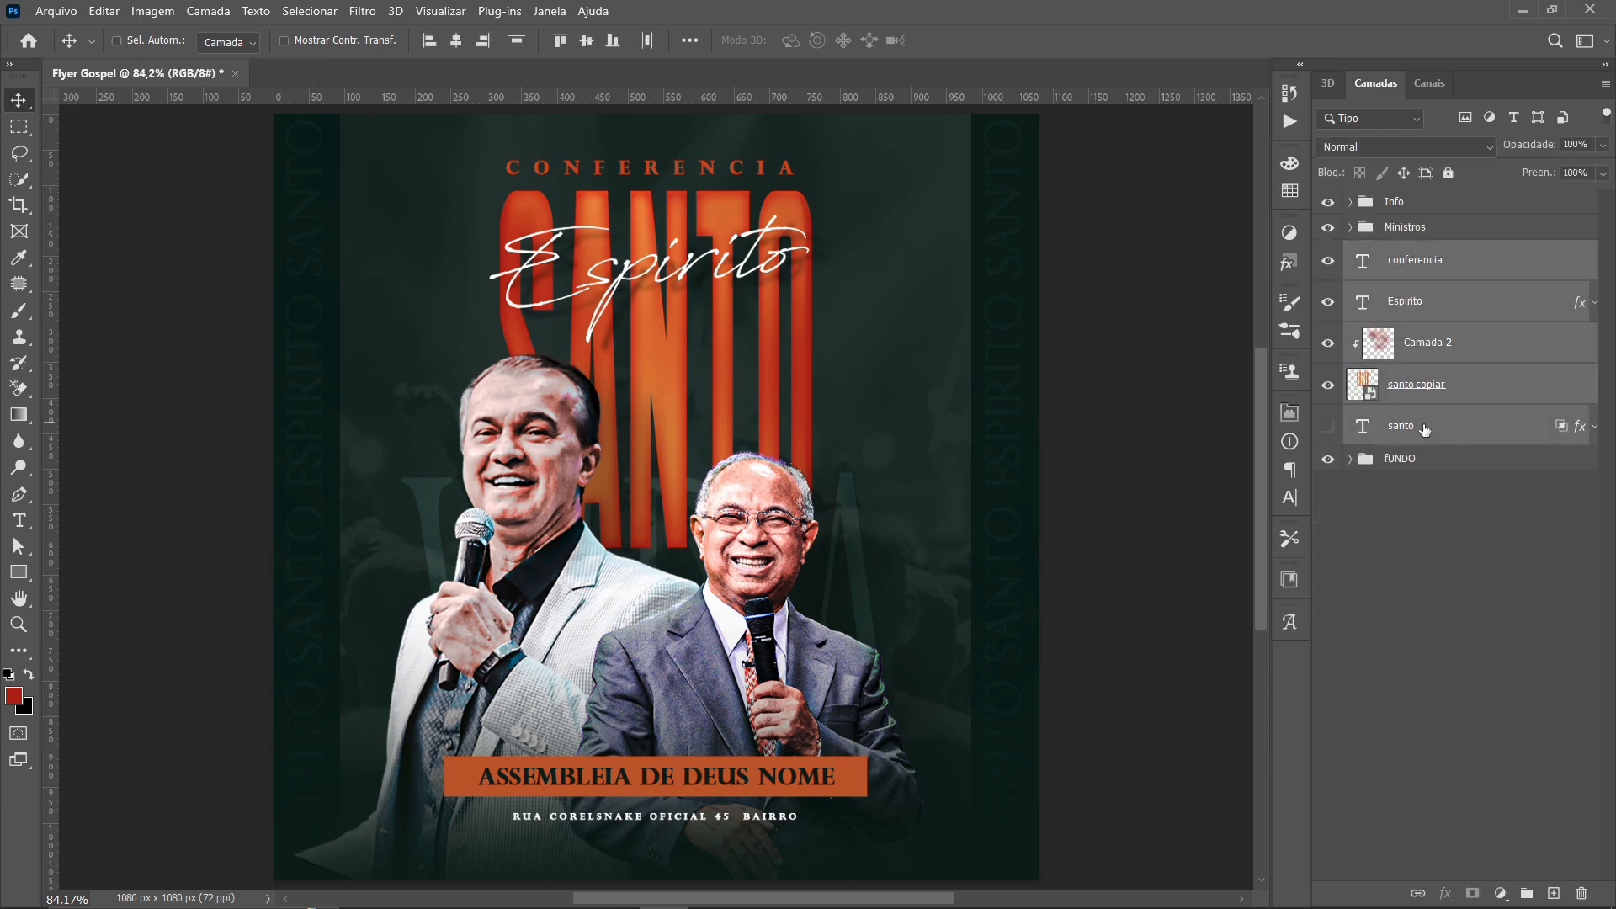
{"action": "key", "text": "ctrl+g"}
{"action": "double_click", "coordinate": [1399, 251]}
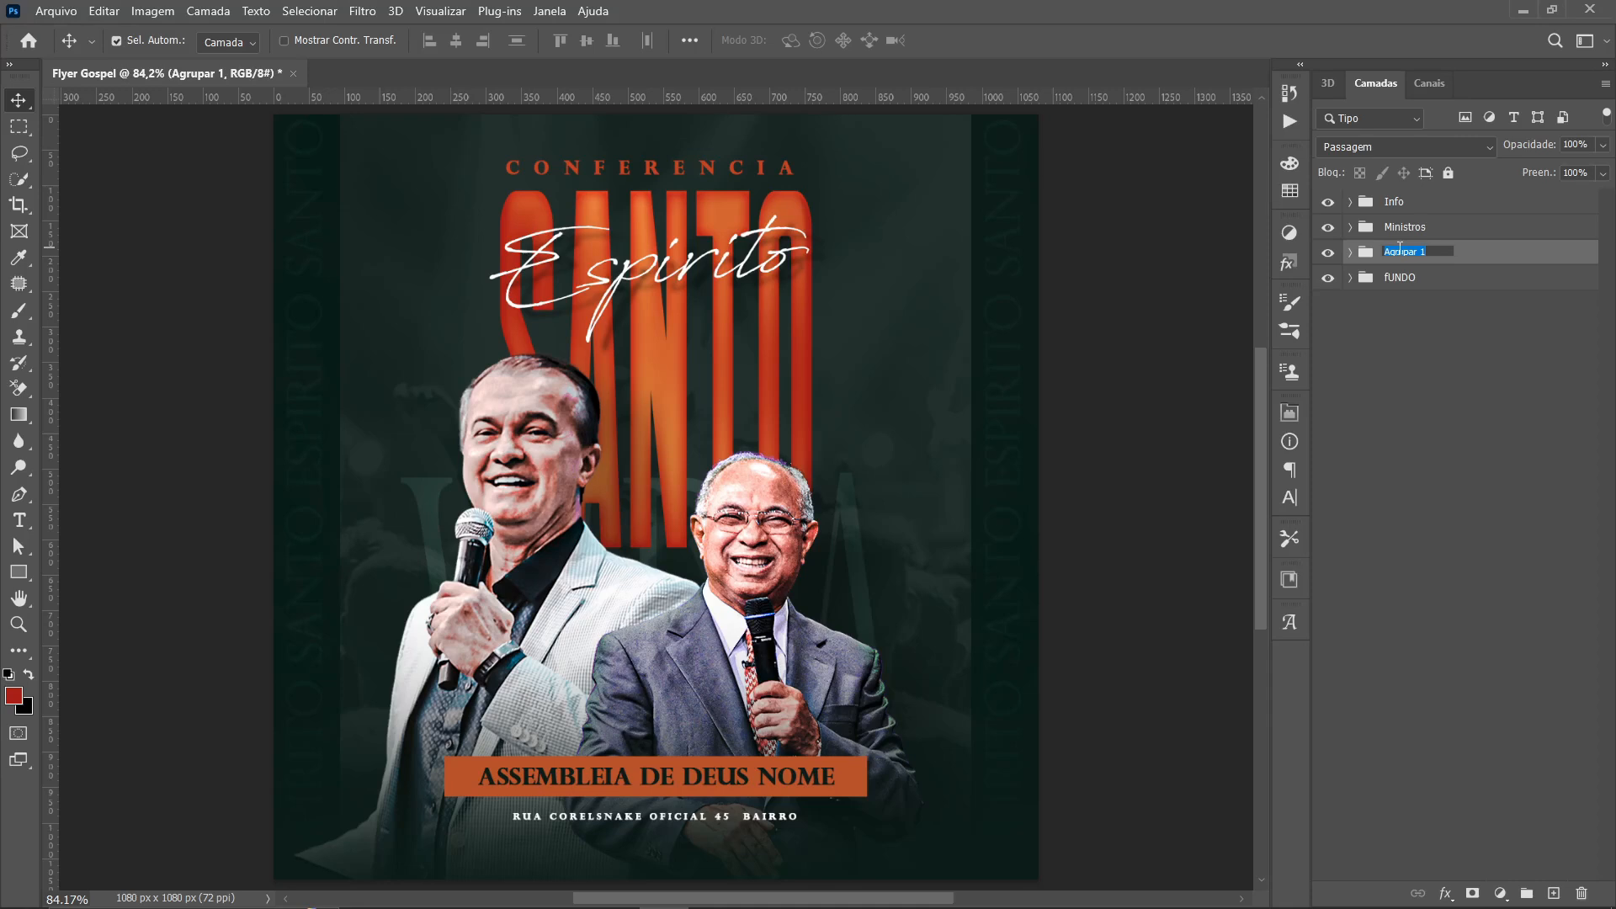
{"action": "type", "text": "Tema"}
{"action": "key", "text": "Return"}
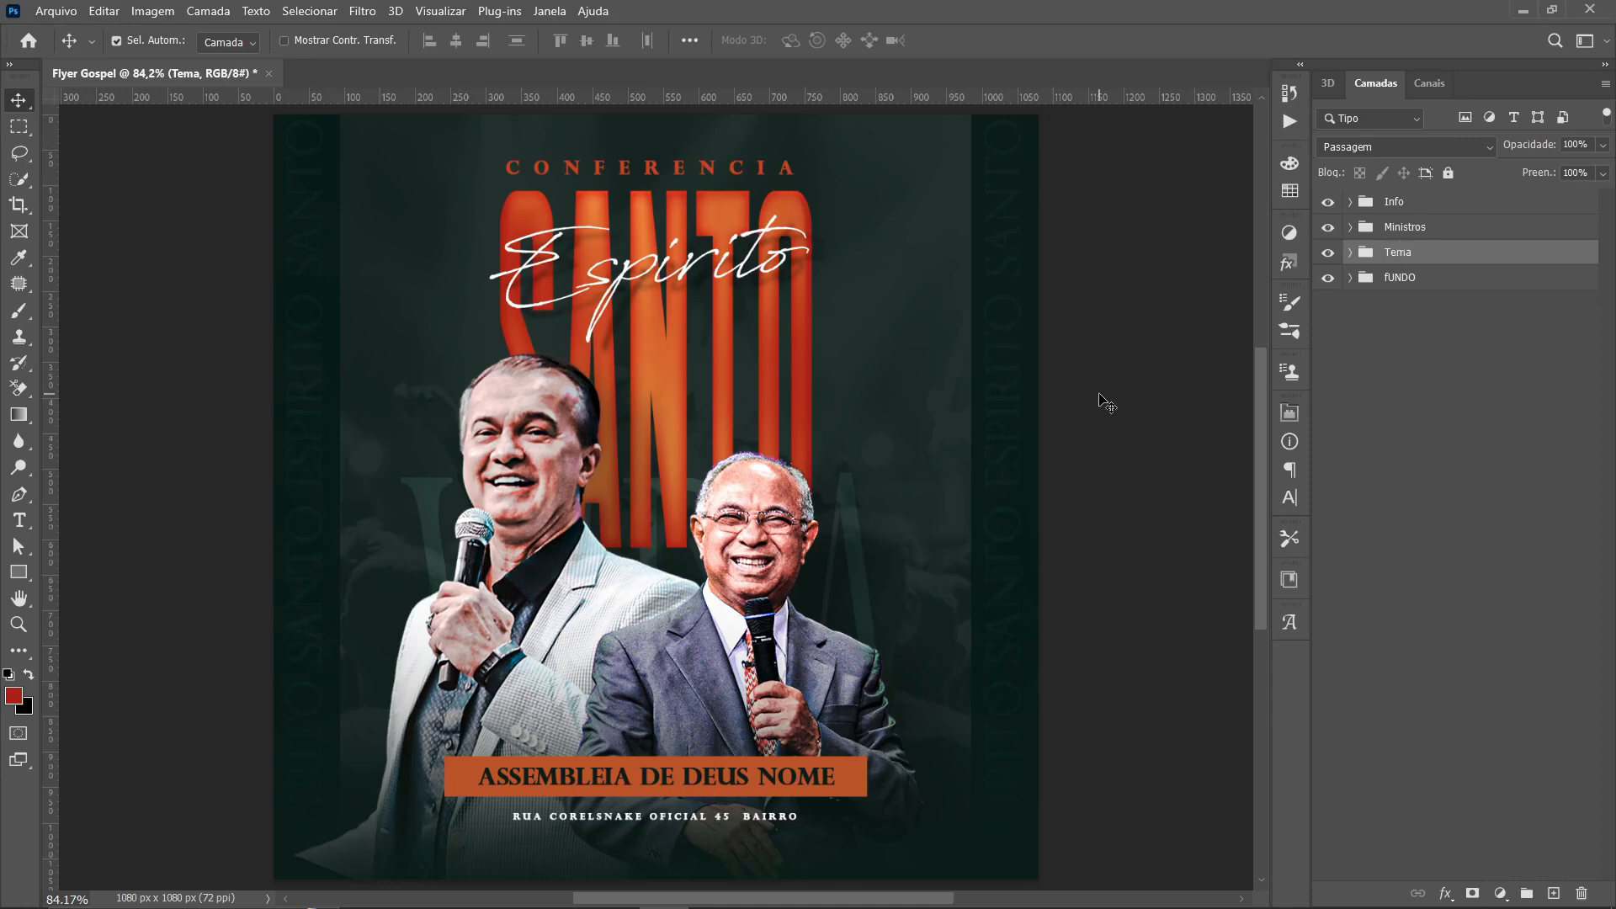
{"action": "left_click", "coordinate": [1100, 414]}
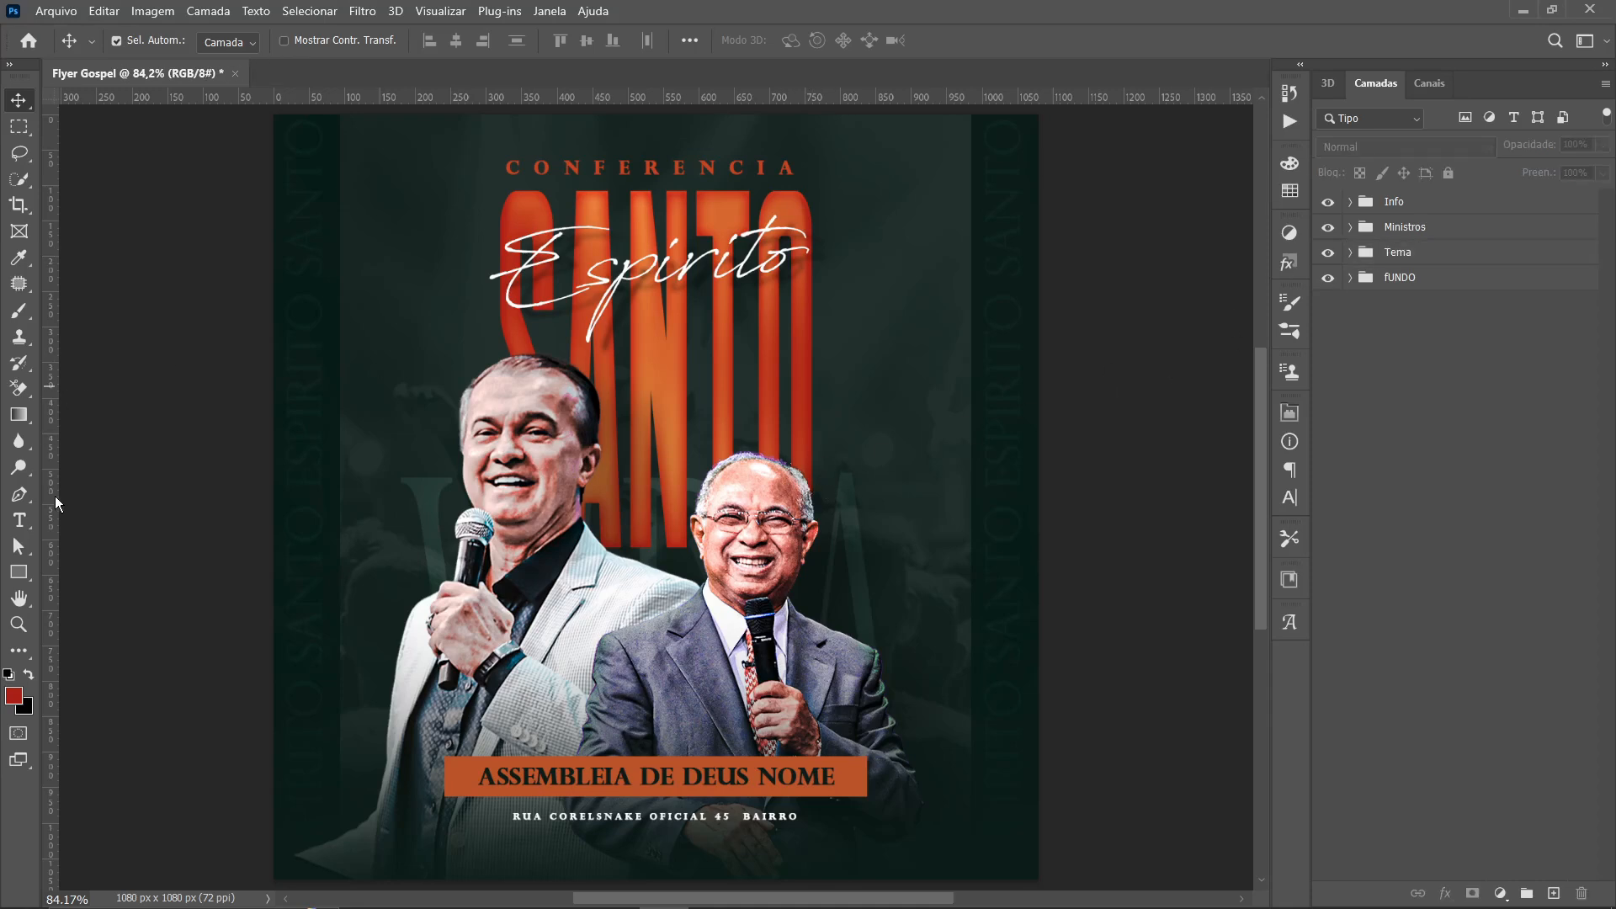
Draw a circle about 257 px in diameter with the Ellipse tool beside the minister in glasses
{"action": "left_click", "coordinate": [22, 558]}
{"action": "left_click", "coordinate": [84, 588]}
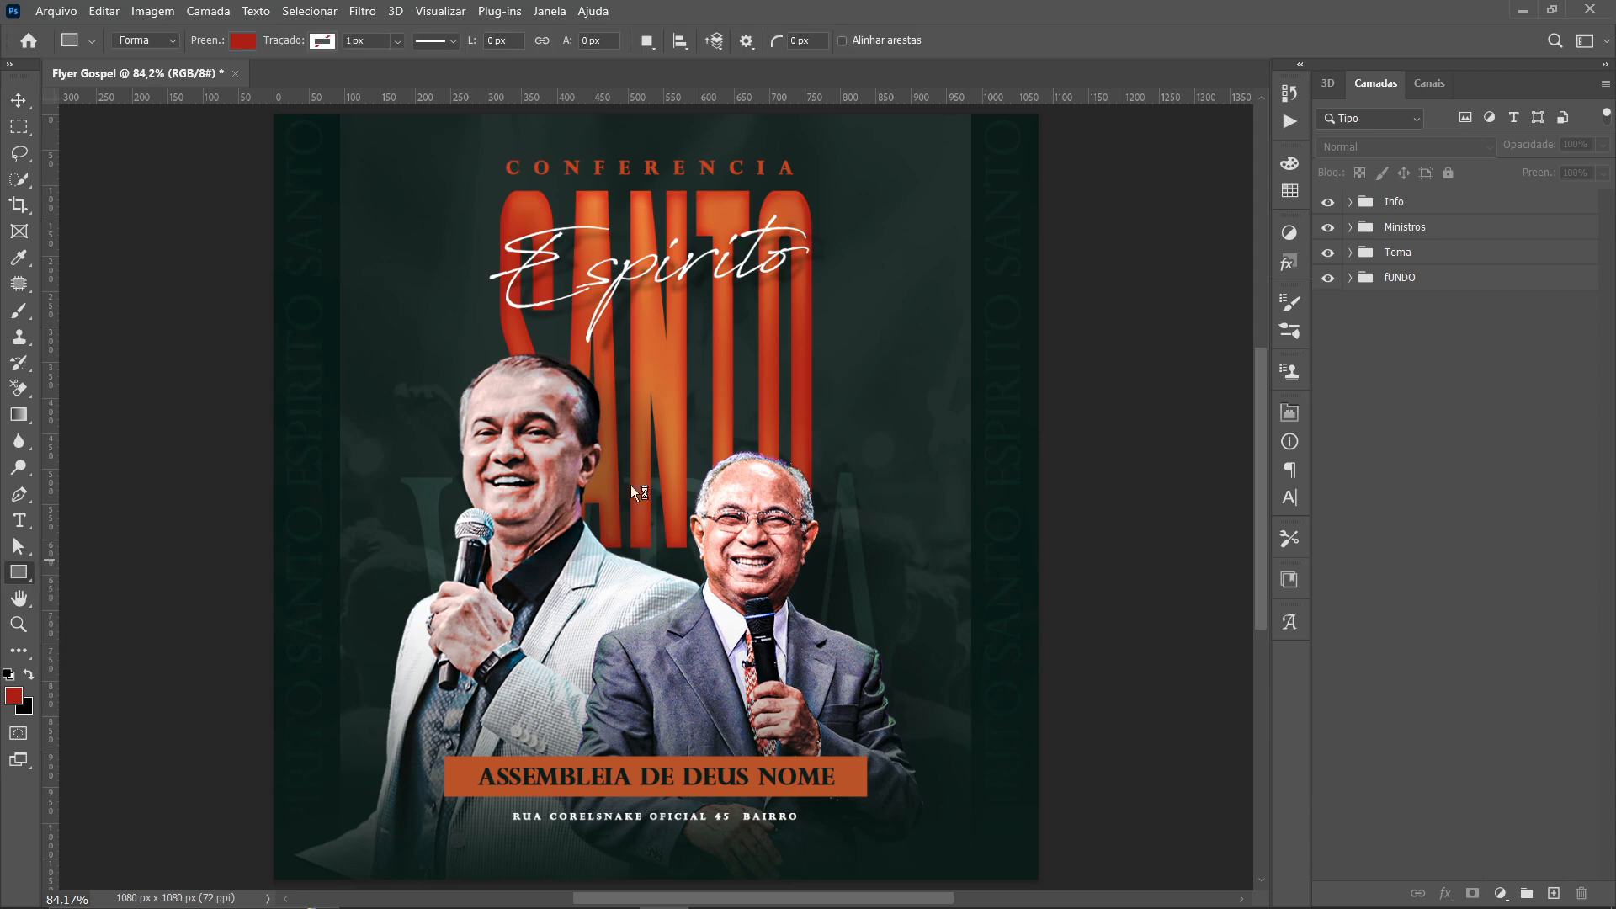
{"action": "left_click_drag", "start_coordinate": [705, 412], "coordinate": [885, 592]}
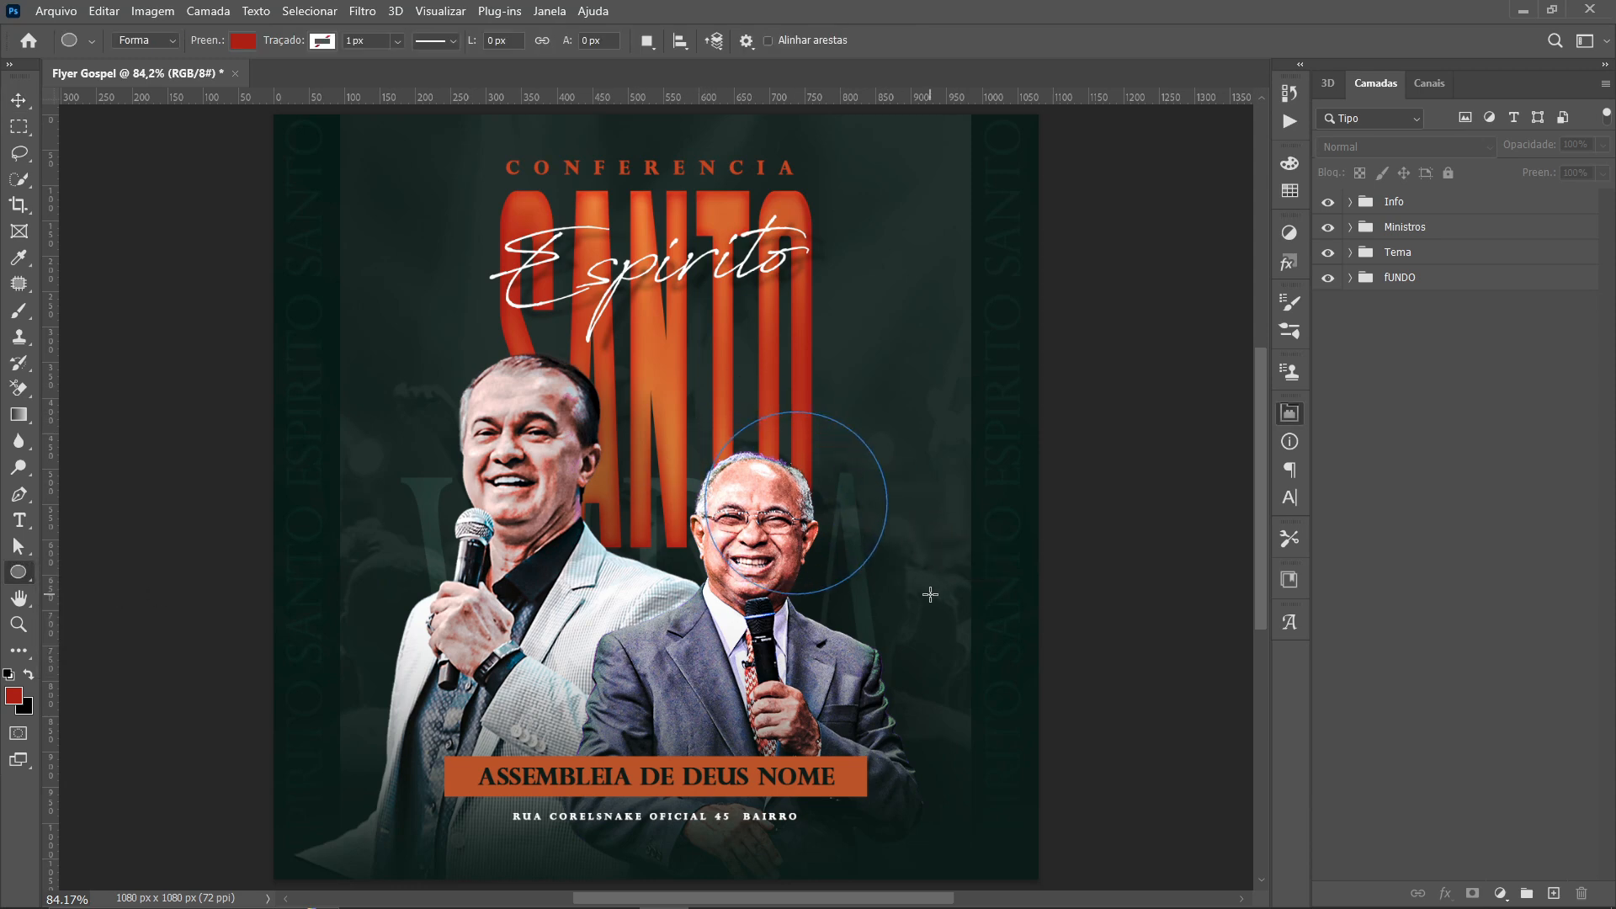
{"action": "left_click", "coordinate": [18, 100]}
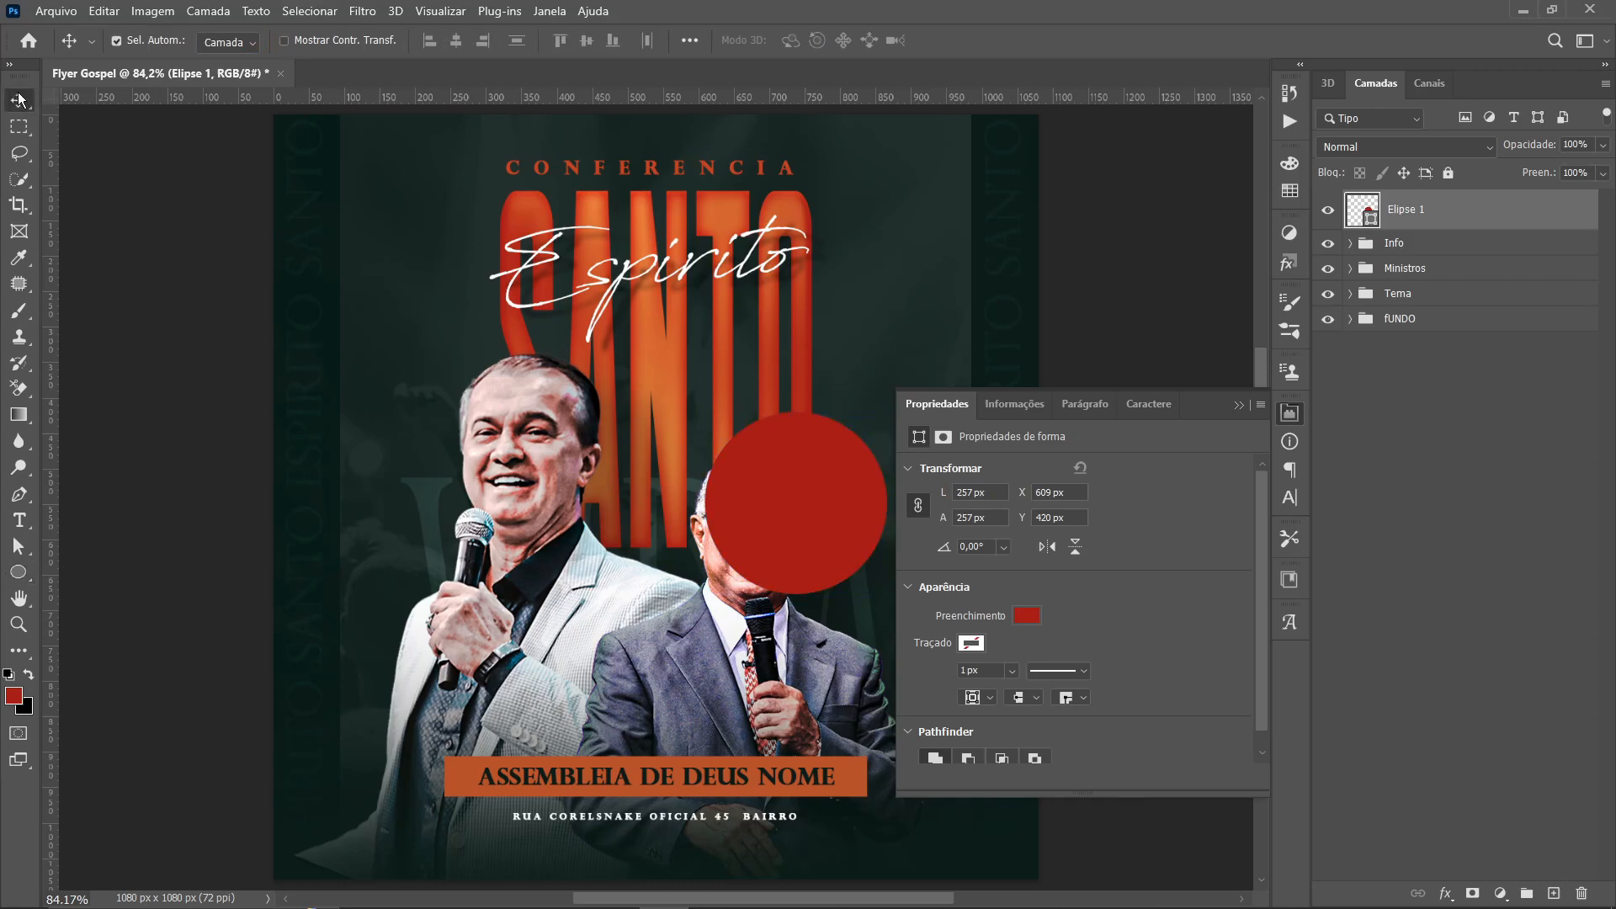
Give the circle a white 1 px stroke and remove its fill
{"action": "left_click", "coordinate": [1026, 615]}
{"action": "left_click", "coordinate": [994, 635]}
{"action": "left_click", "coordinate": [1175, 502]}
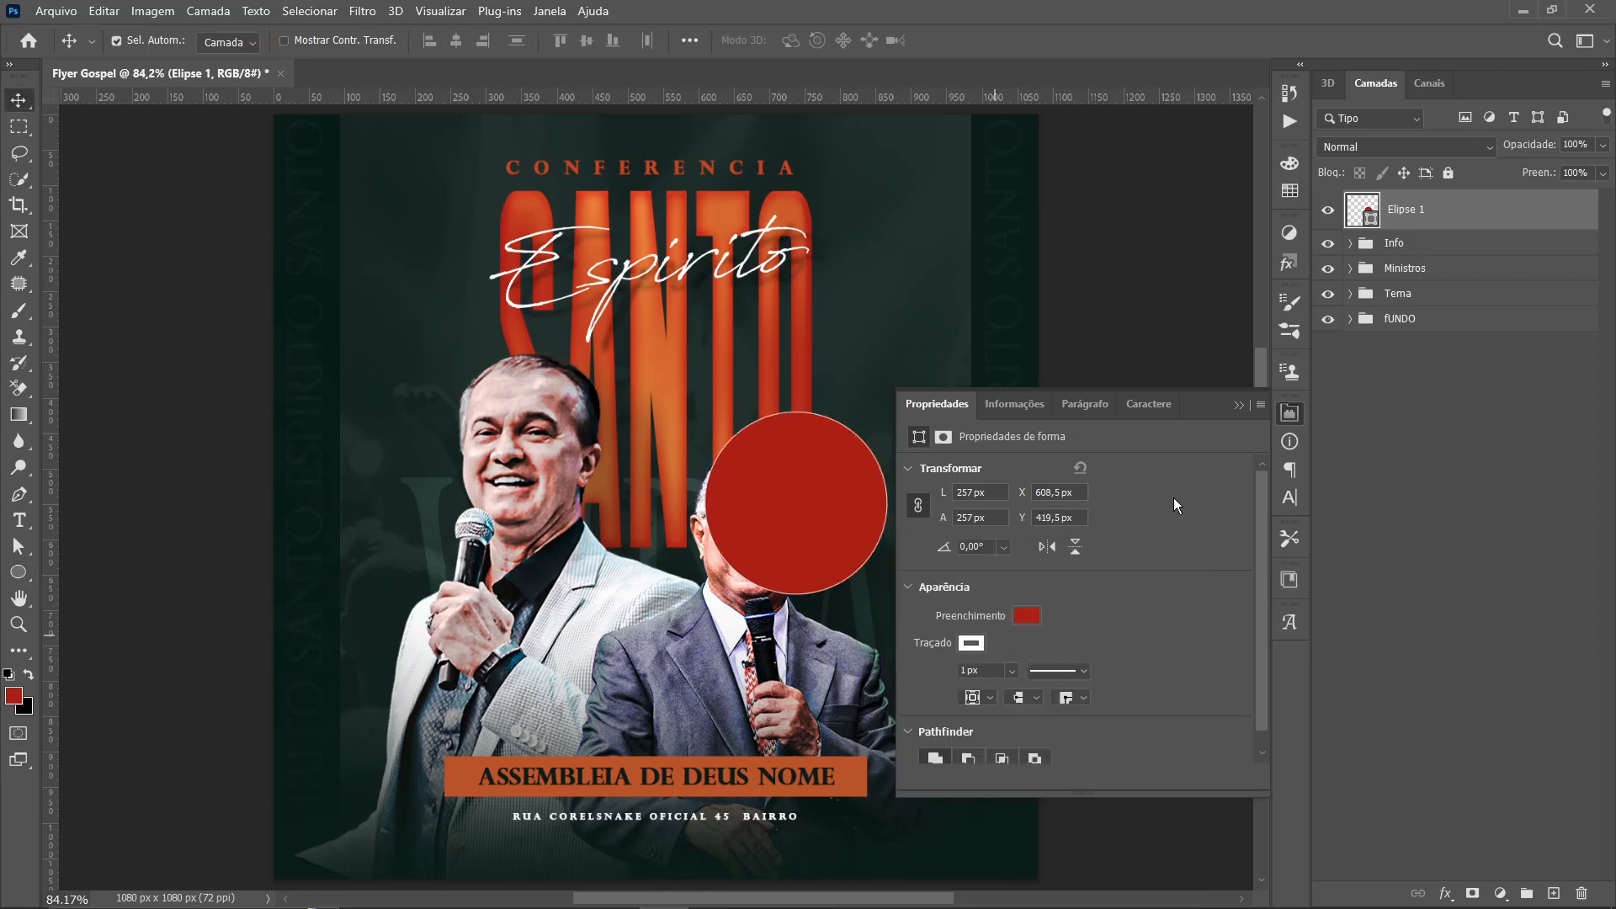
{"action": "left_click", "coordinate": [1031, 615]}
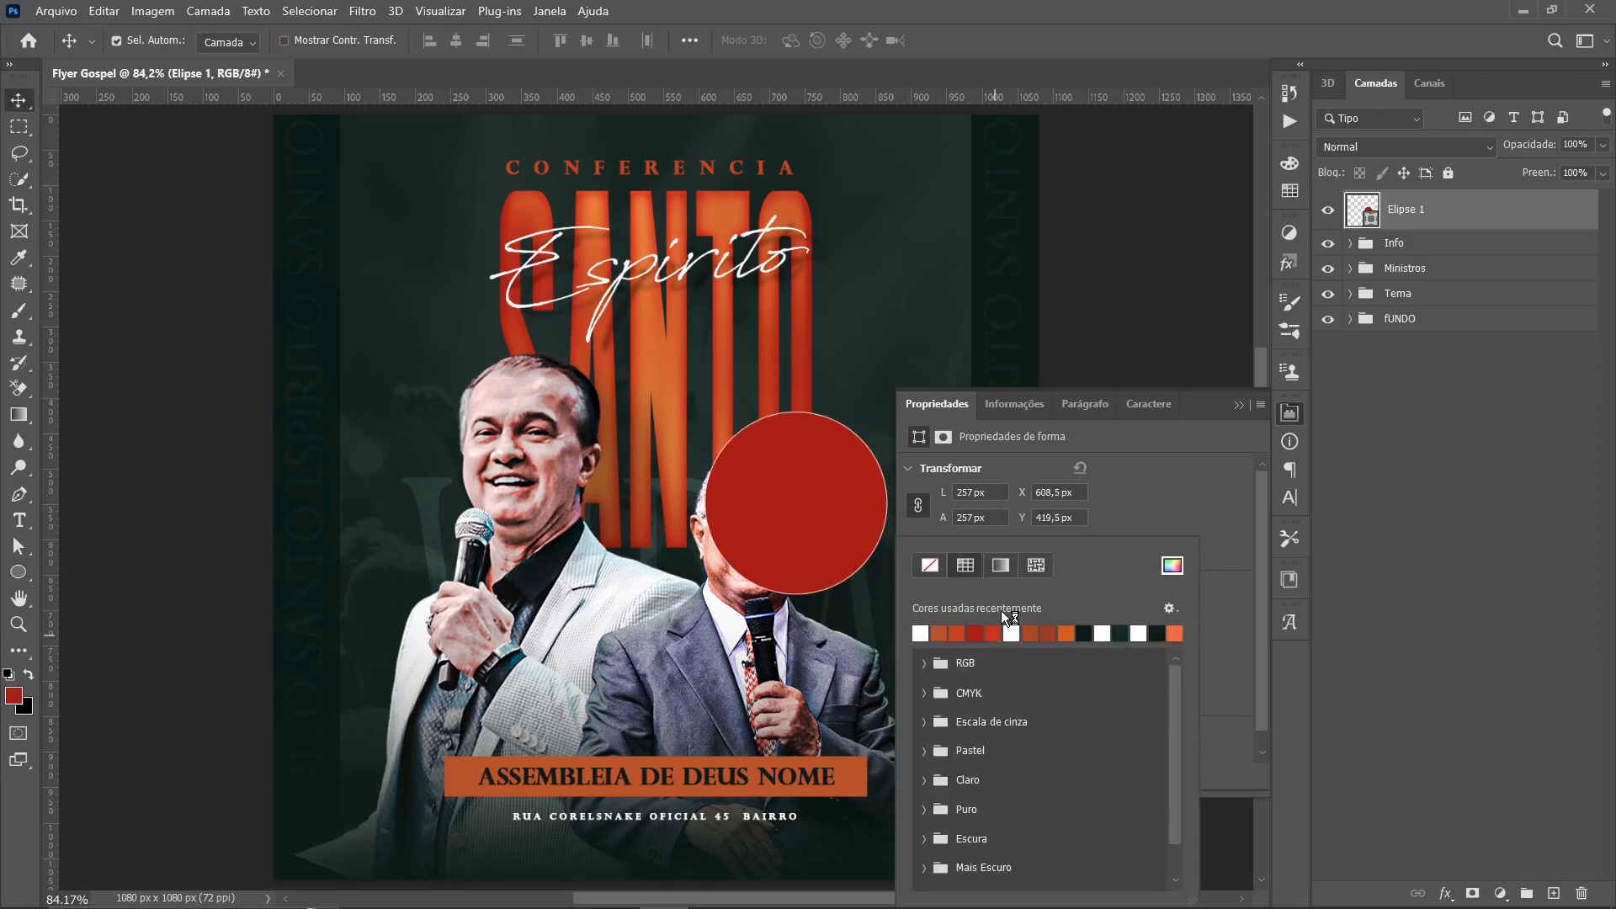
{"action": "left_click", "coordinate": [930, 564]}
{"action": "left_click", "coordinate": [1290, 412]}
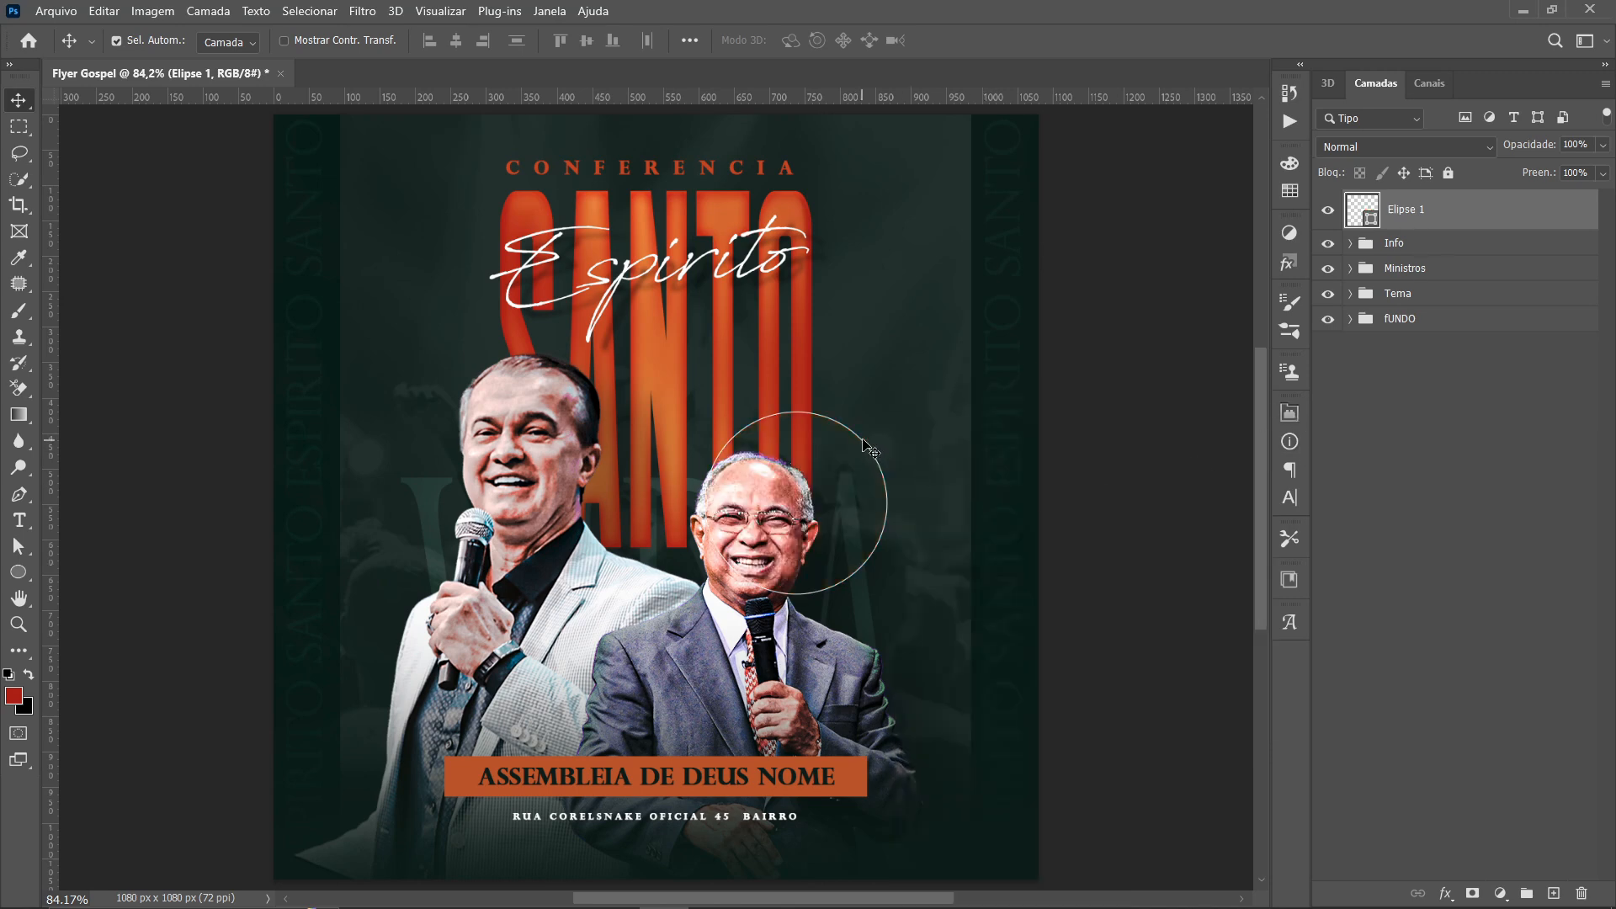
Shrink the circle outline slightly and place the Elipse 1 layer directly below the Ministros group
{"action": "key", "text": "ctrl+t"}
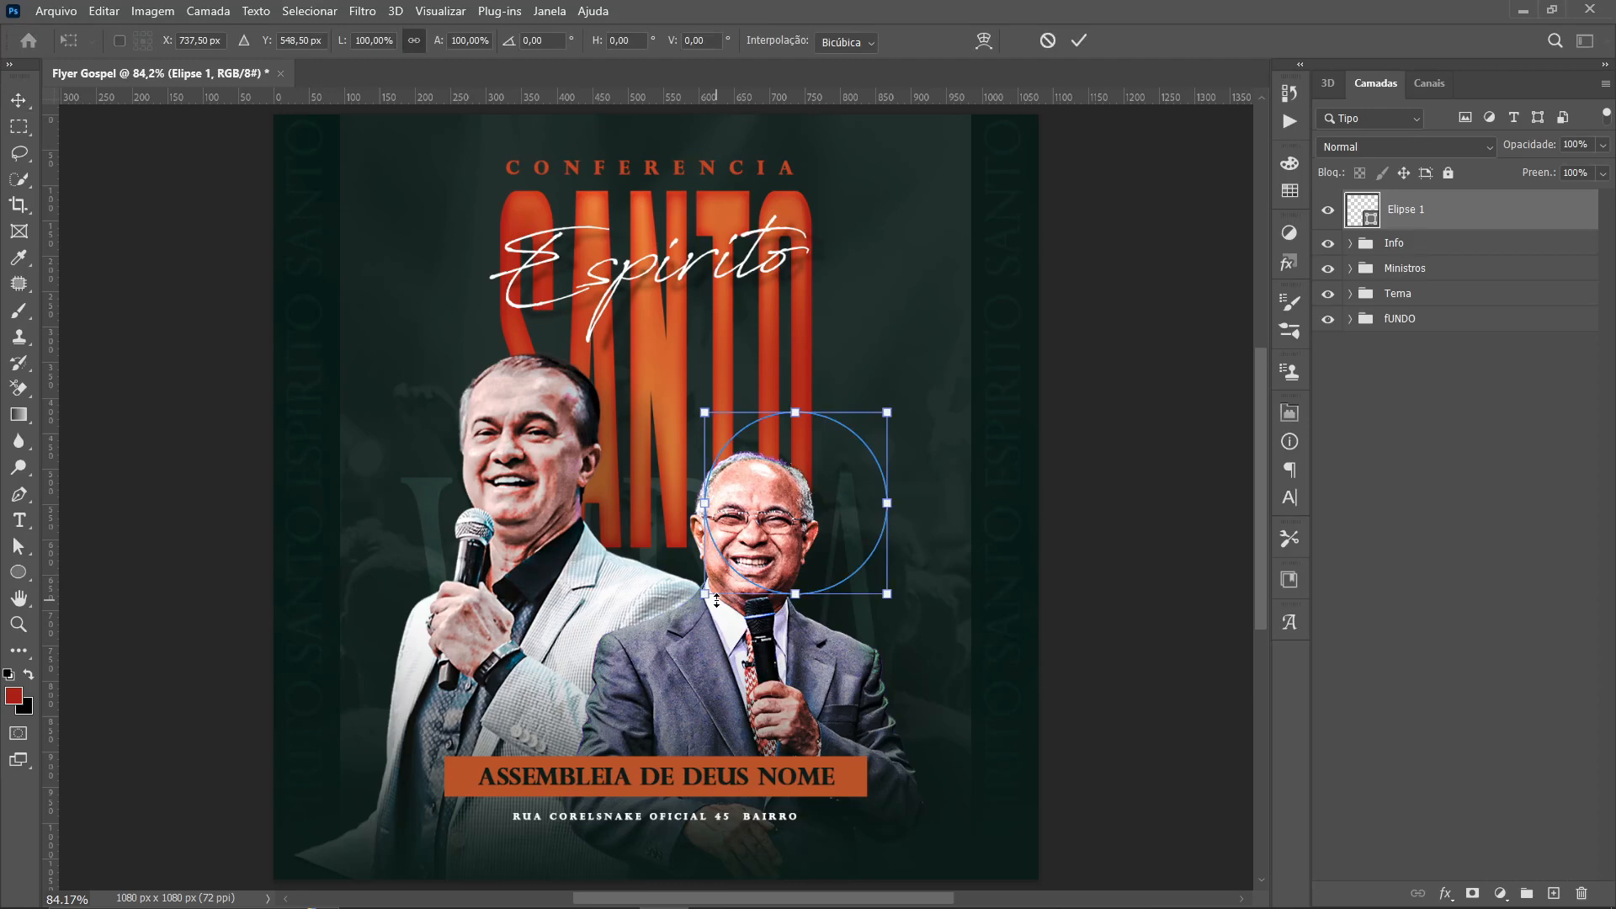
{"action": "left_click_drag", "start_coordinate": [714, 597], "coordinate": [724, 581]}
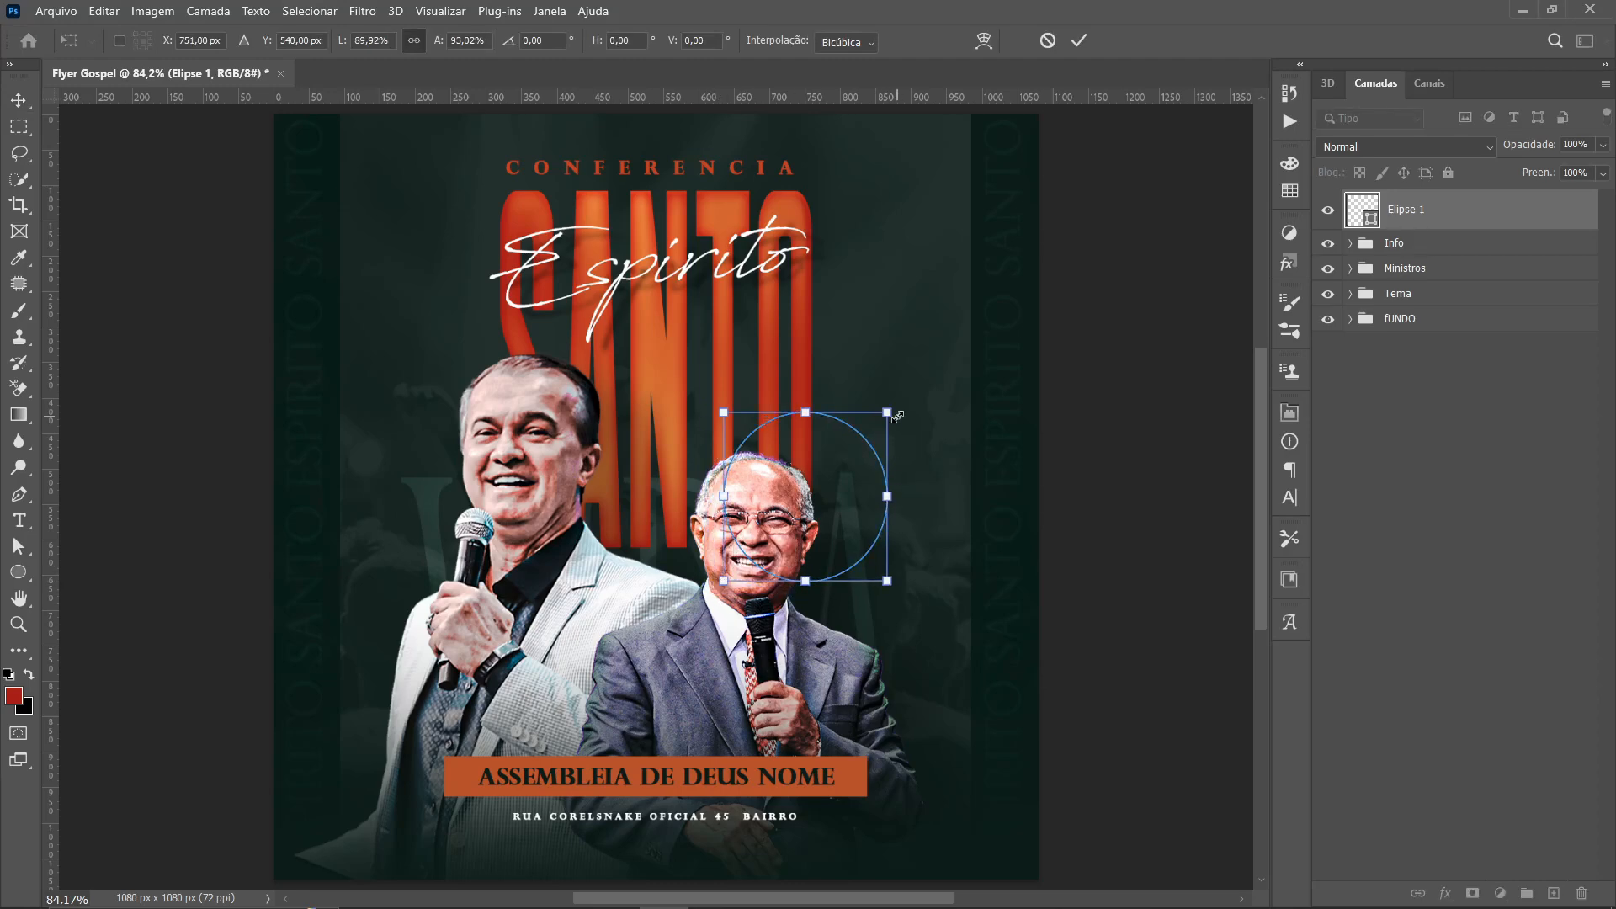
{"action": "left_click_drag", "start_coordinate": [897, 416], "coordinate": [902, 405]}
{"action": "key", "text": "Return"}
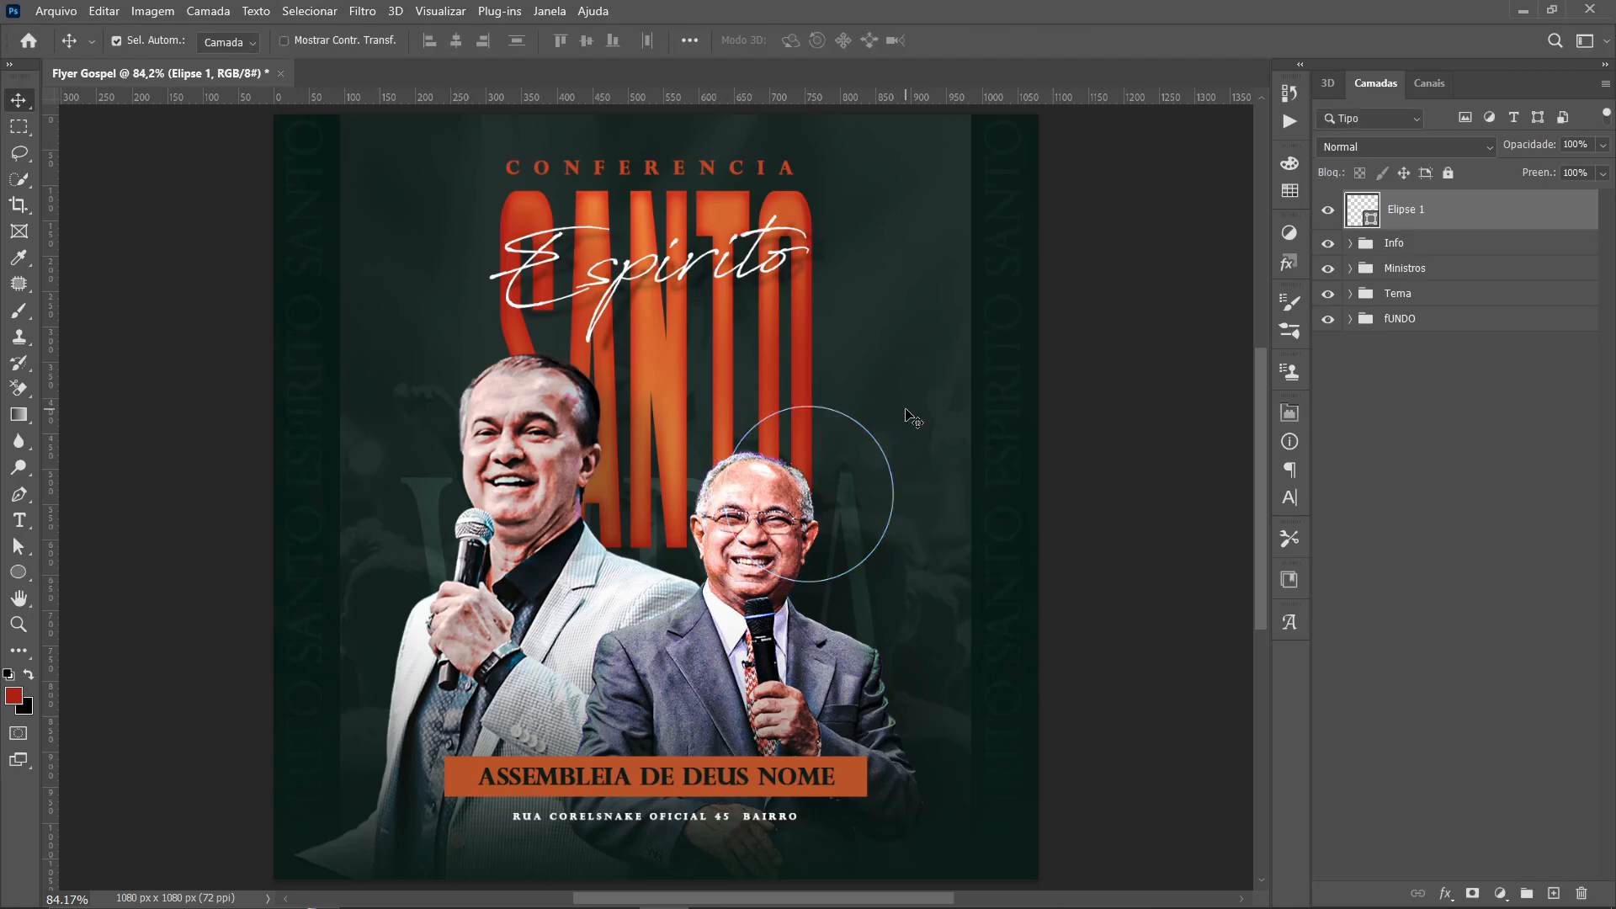
{"action": "scroll", "coordinate": [880, 425], "scroll_direction": "up", "scroll_amount": 5}
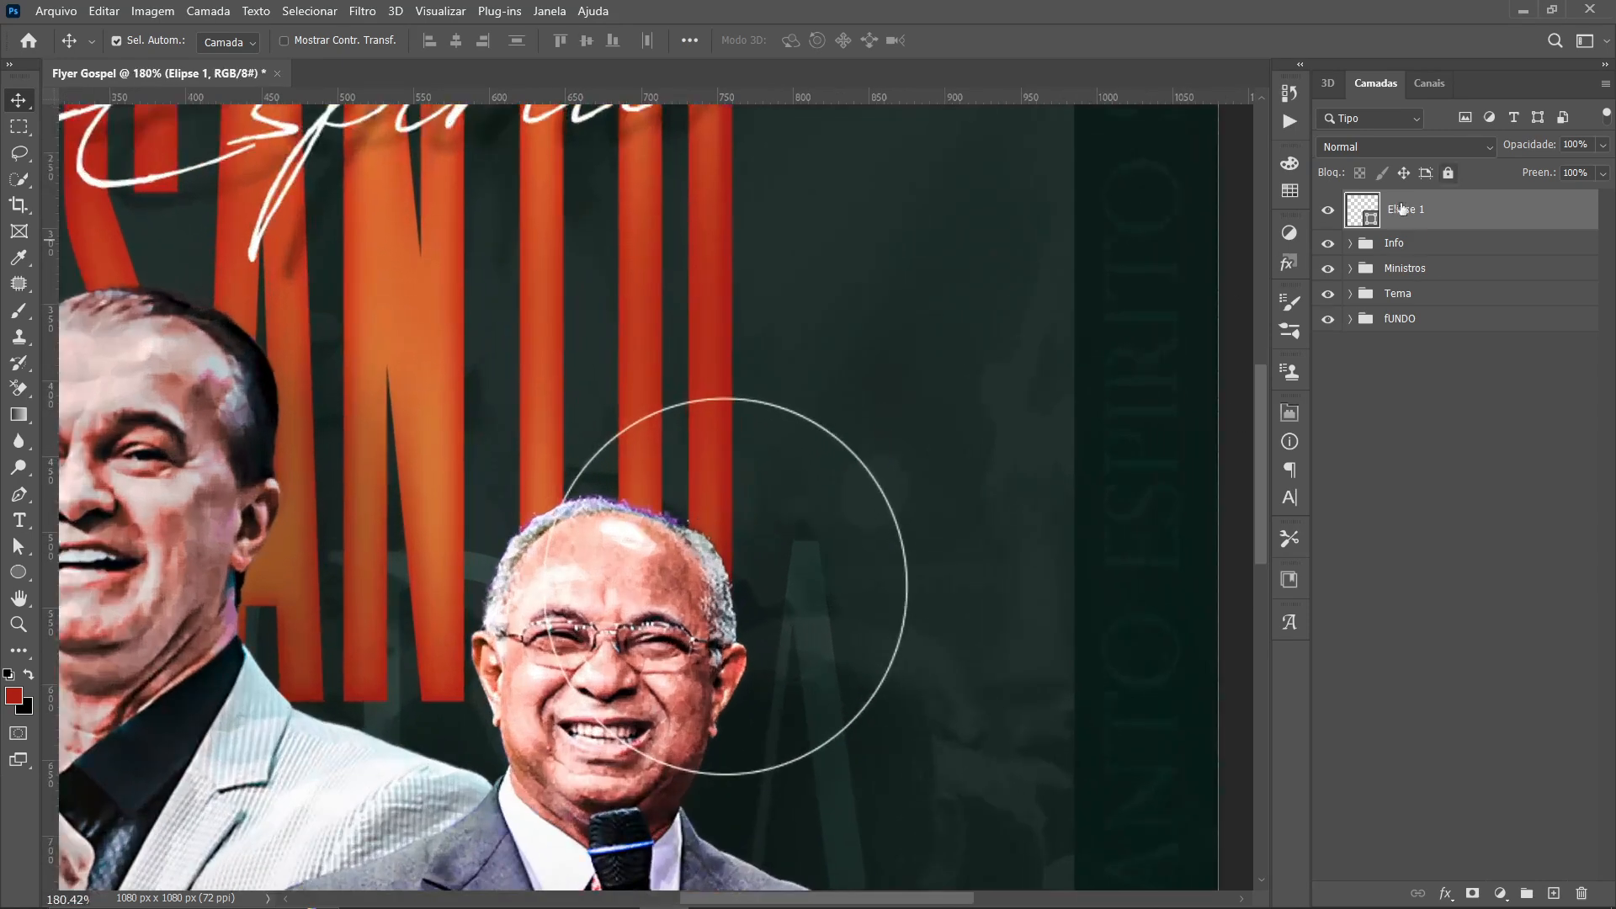
{"action": "left_click_drag", "start_coordinate": [1370, 217], "coordinate": [1409, 281]}
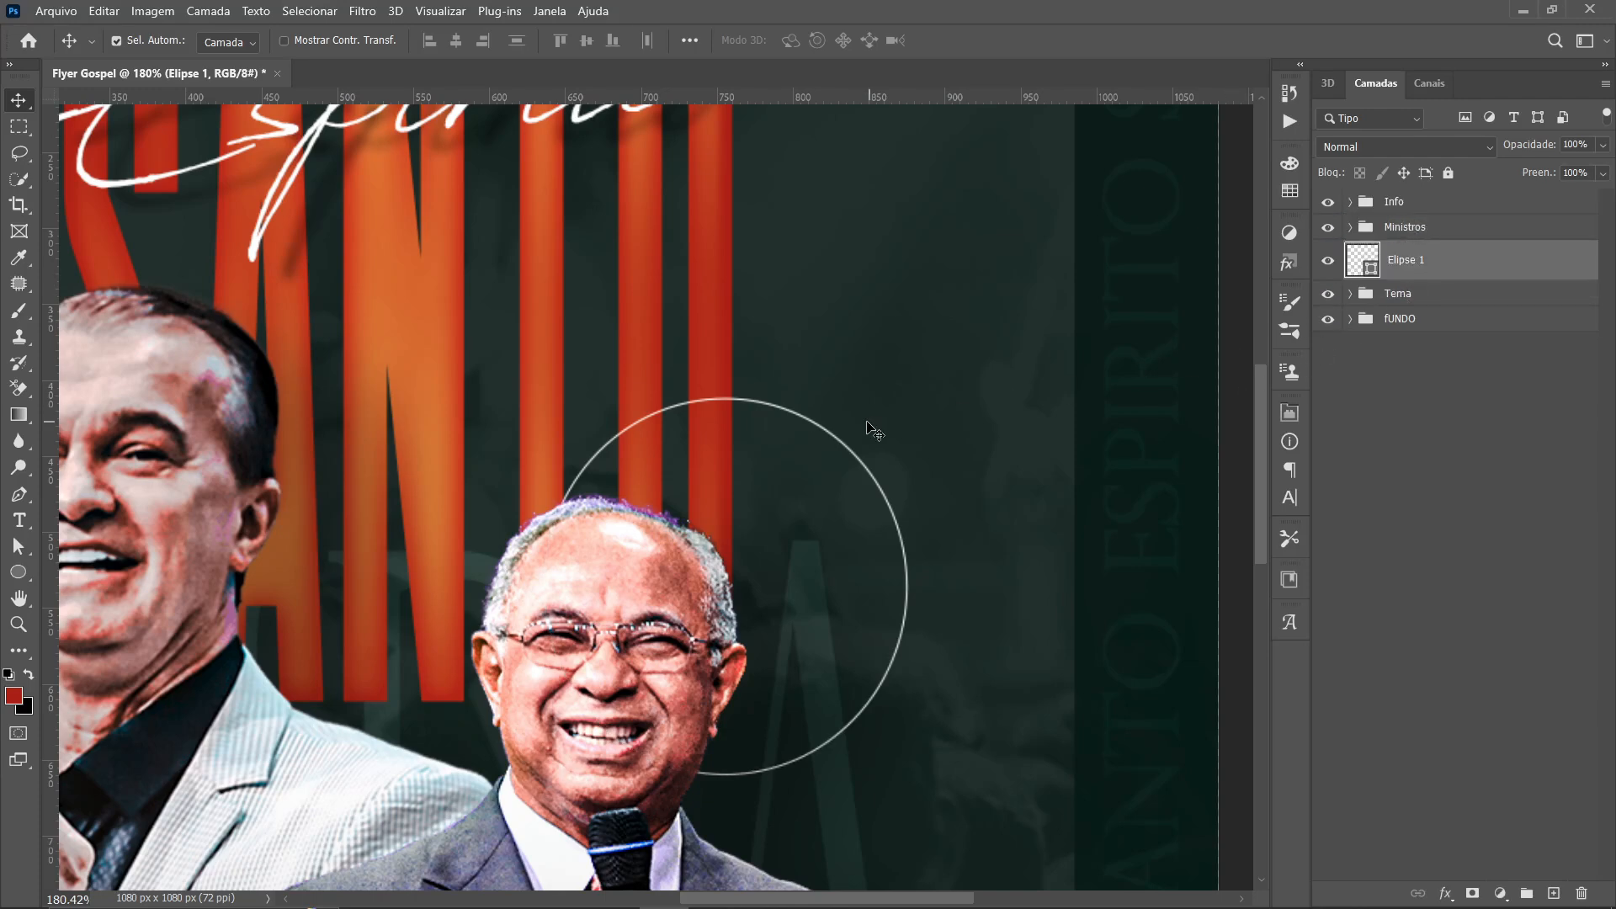
Add the text "conferencia espirto santo" along the circle's path, starting near the top of the circle
{"action": "left_click", "coordinate": [19, 521]}
{"action": "scroll", "coordinate": [765, 397], "scroll_direction": "up", "scroll_amount": 3}
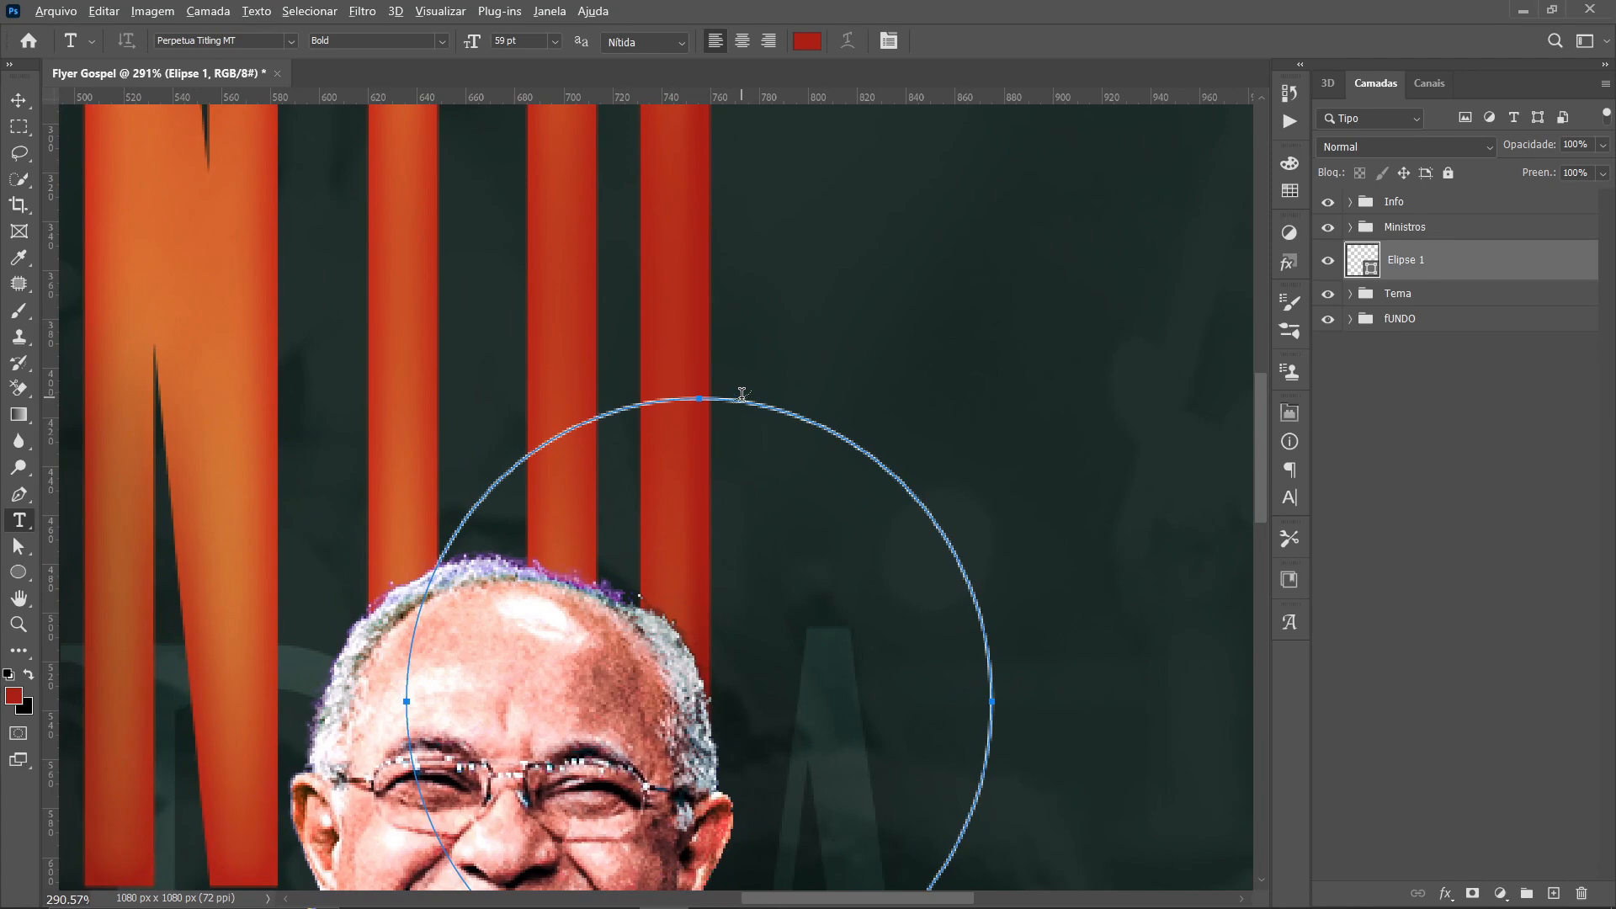
{"action": "left_click", "coordinate": [741, 394]}
{"action": "scroll", "coordinate": [739, 397], "scroll_direction": "down", "scroll_amount": 4}
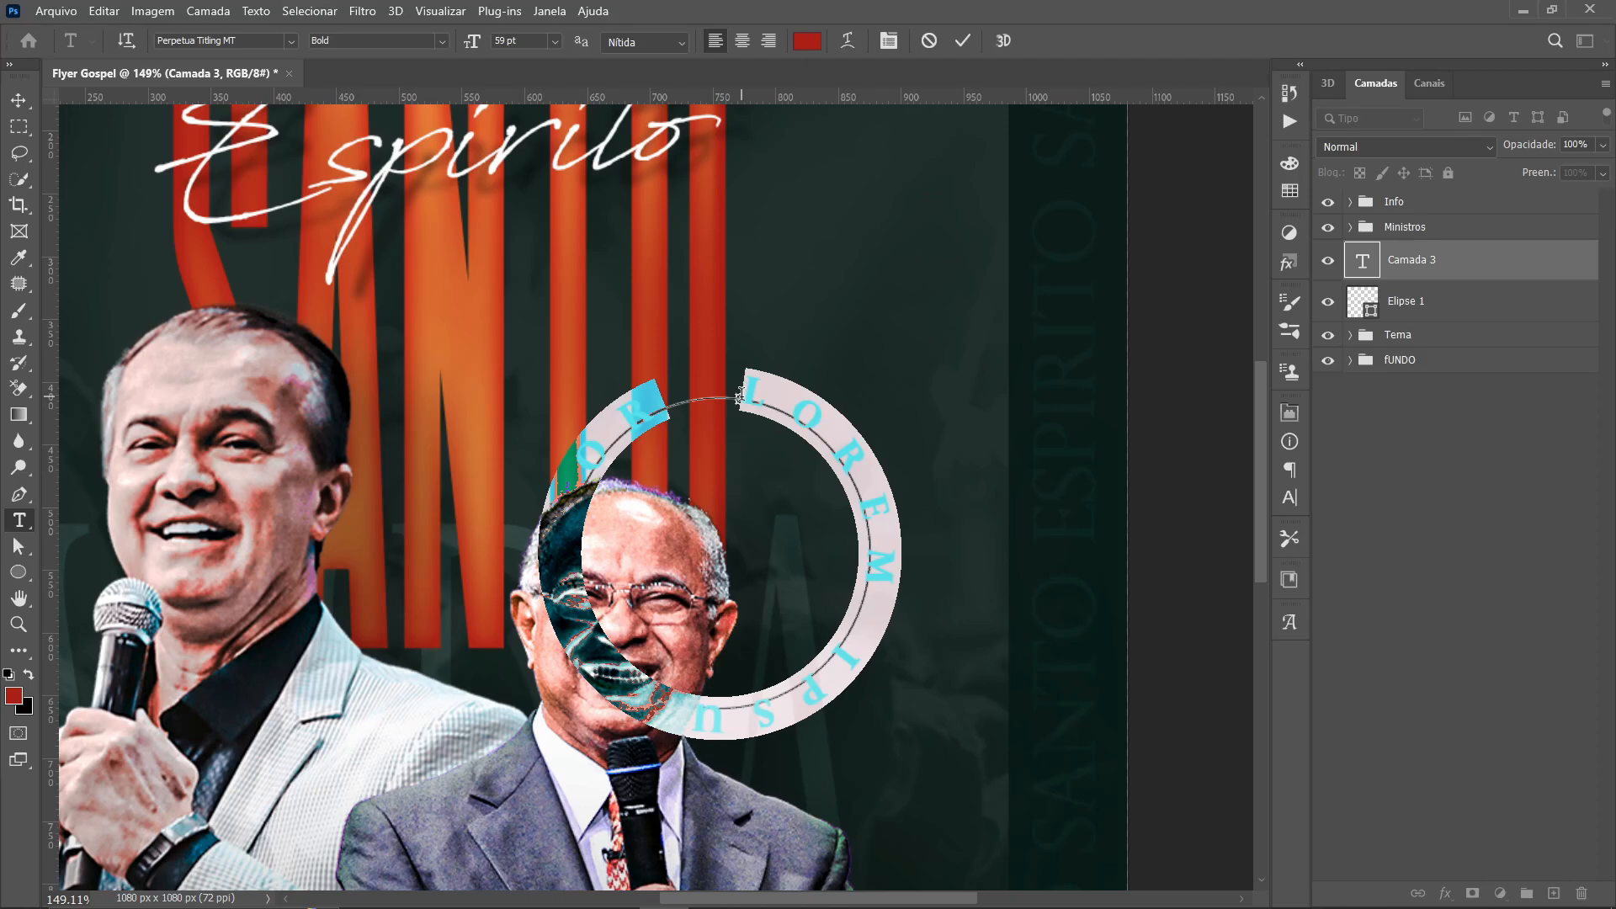
{"action": "type", "text": "E"}
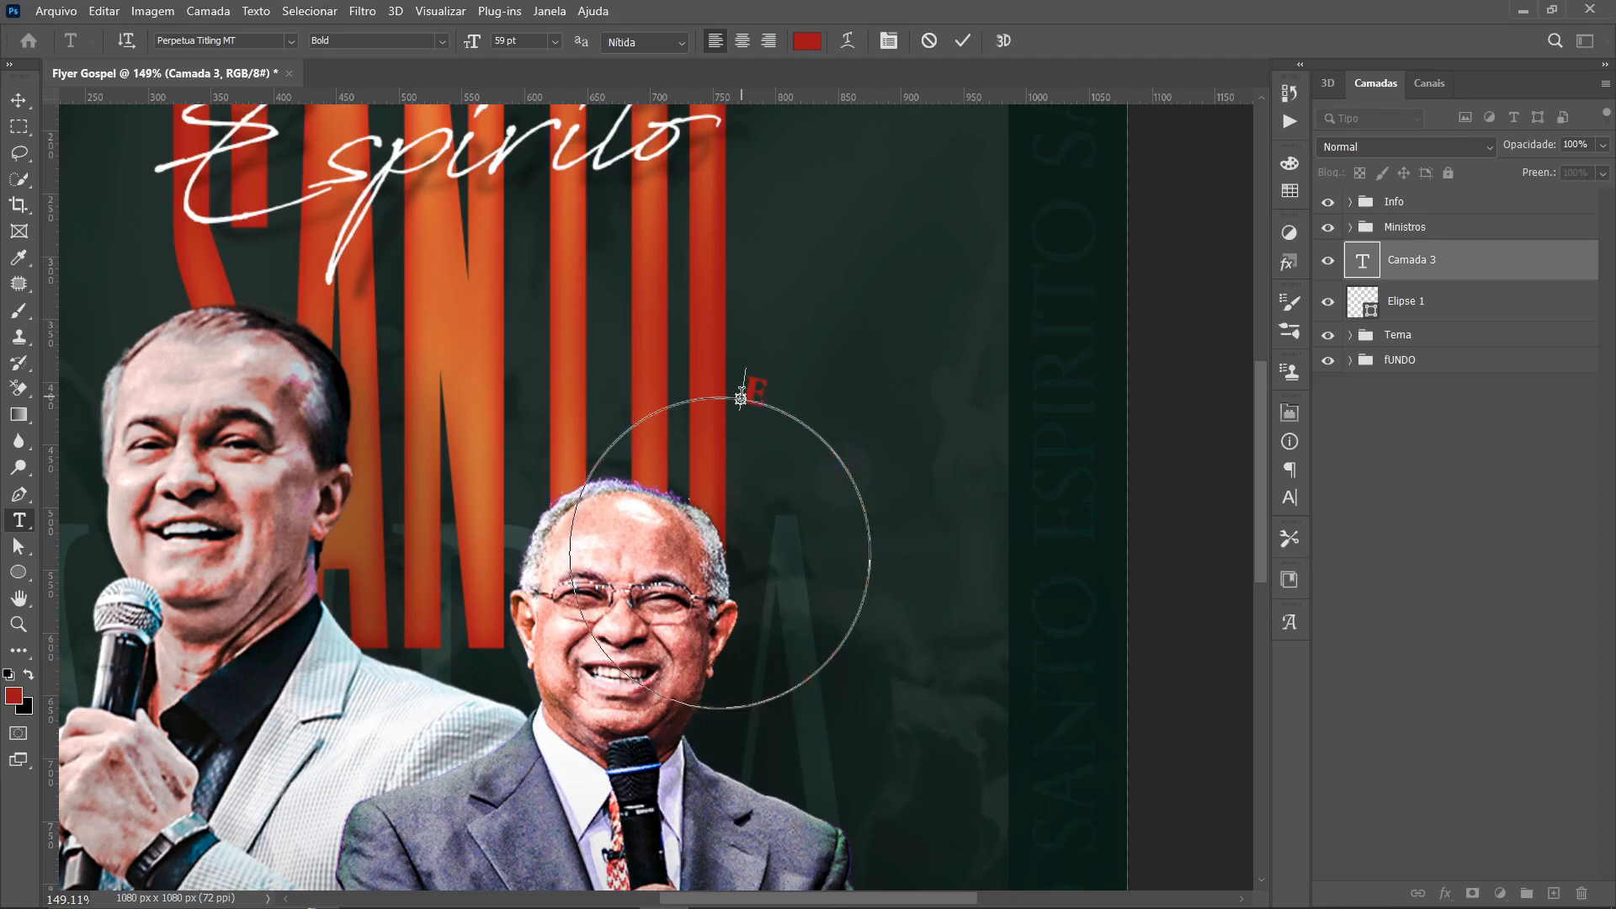
{"action": "type", "text": "CONFERENC"}
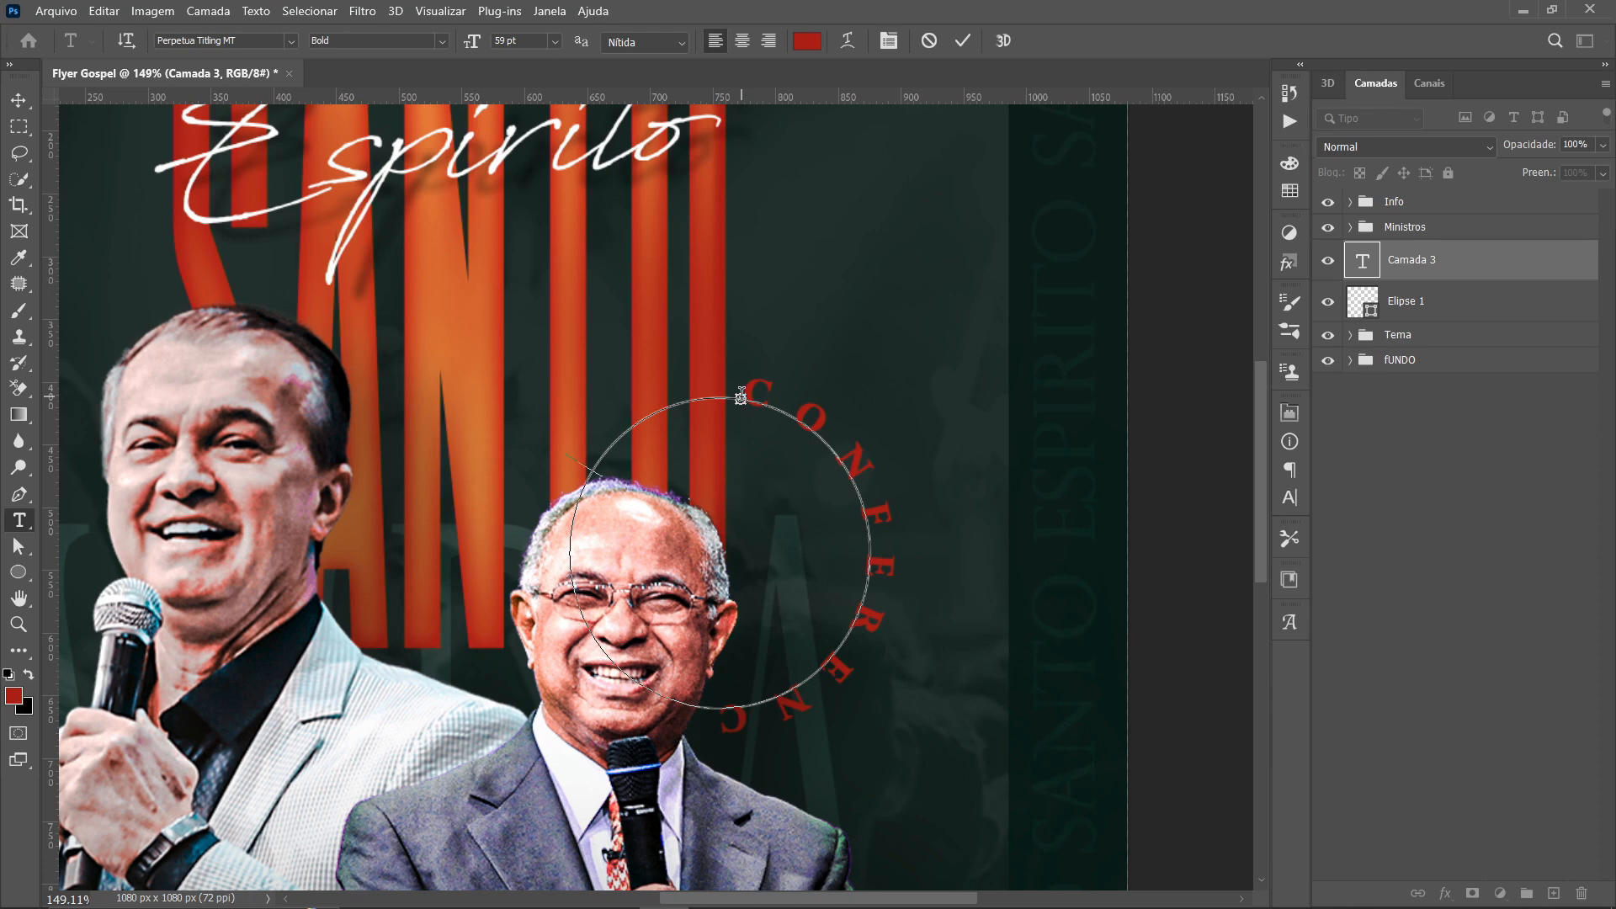
{"action": "type", "text": "IRTO"}
Tighten the tracking of the whole circular text to 100 and apply the text
{"action": "key", "text": "ctrl+a"}
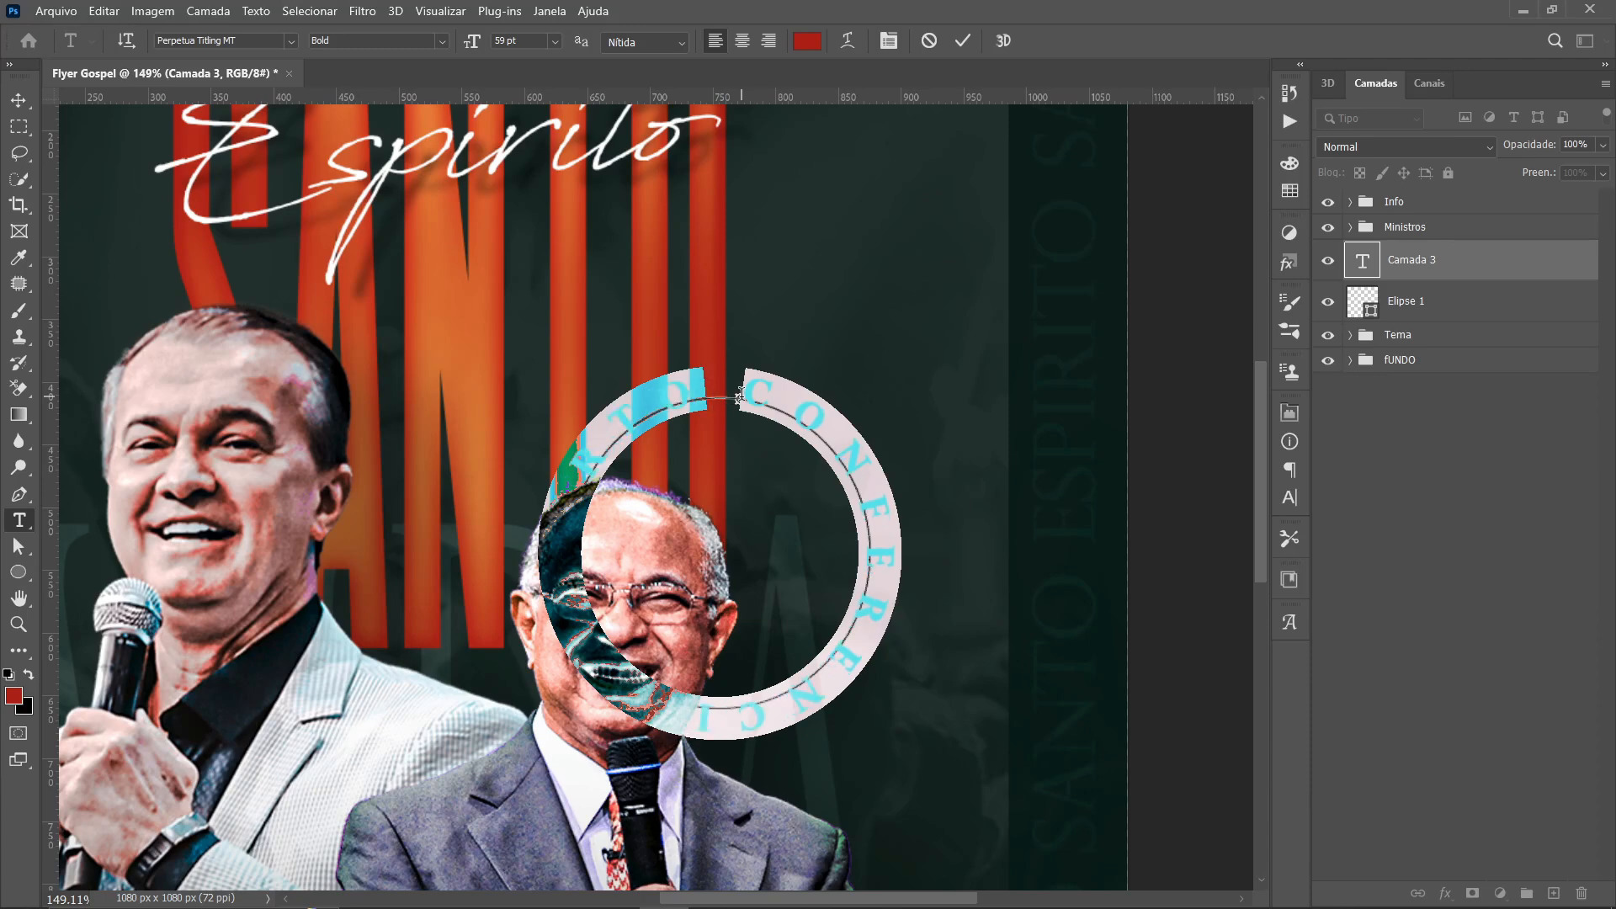
{"action": "key", "text": "alt+Left"}
{"action": "key", "text": "alt+Left"}
{"action": "key", "text": "alt+Left"}
{"action": "key", "text": "alt+Left"}
{"action": "key", "text": "alt+Left"}
{"action": "key", "text": "alt+Left"}
{"action": "key", "text": "alt+Left"}
{"action": "key", "text": "alt+Left"}
{"action": "key", "text": "alt+Left"}
{"action": "key", "text": "alt+Left"}
{"action": "key", "text": "alt+Left"}
{"action": "key", "text": "alt+Left"}
{"action": "key", "text": "alt+Left"}
{"action": "key", "text": "alt+Left"}
{"action": "key", "text": "alt+Left"}
{"action": "key", "text": "alt+Left"}
{"action": "key", "text": "alt+Left"}
{"action": "key", "text": "alt+Left"}
{"action": "key", "text": "alt+Left"}
{"action": "key", "text": "alt+Left"}
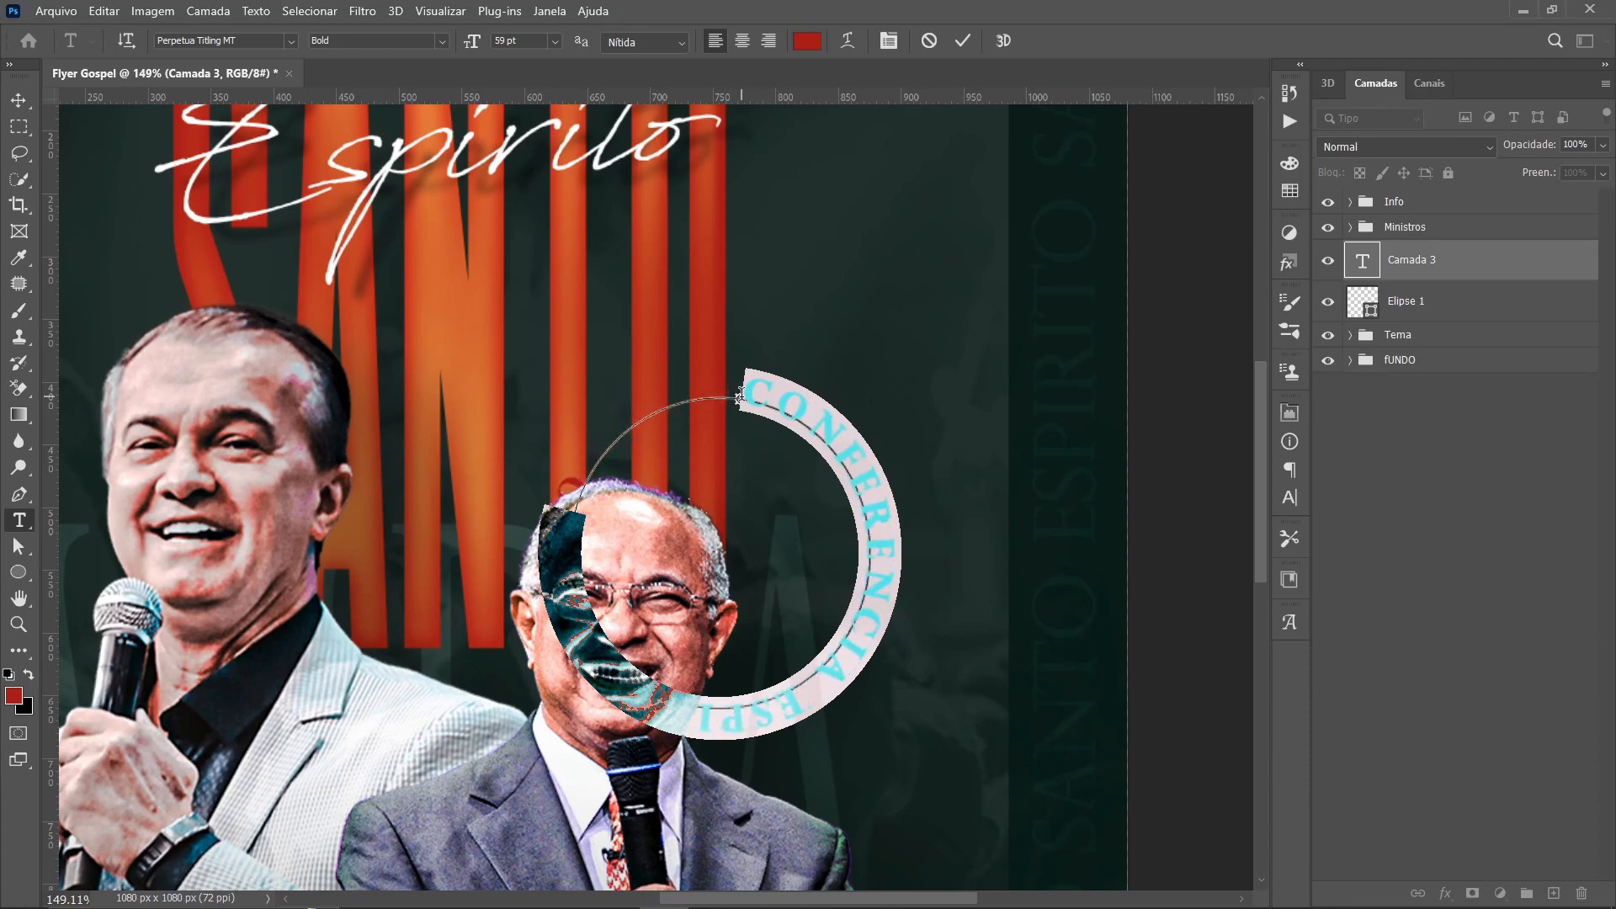
{"action": "key", "text": "alt+Left"}
{"action": "key", "text": "alt+Left"}
{"action": "key", "text": "alt+Left"}
{"action": "key", "text": "alt+Left"}
{"action": "key", "text": "alt+Left"}
{"action": "key", "text": "alt+Left"}
{"action": "key", "text": "alt+Left"}
{"action": "key", "text": "alt+Left"}
{"action": "key", "text": "alt+Left"}
{"action": "key", "text": "alt+Left"}
{"action": "key", "text": "alt+Left"}
{"action": "key", "text": "alt+Left"}
{"action": "key", "text": "alt+Left"}
{"action": "key", "text": "alt+Left"}
{"action": "key", "text": "alt+Left"}
{"action": "key", "text": "alt+Left"}
{"action": "key", "text": "alt+Left"}
{"action": "key", "text": "alt+Left"}
{"action": "key", "text": "alt+Left"}
{"action": "key", "text": "alt+Left"}
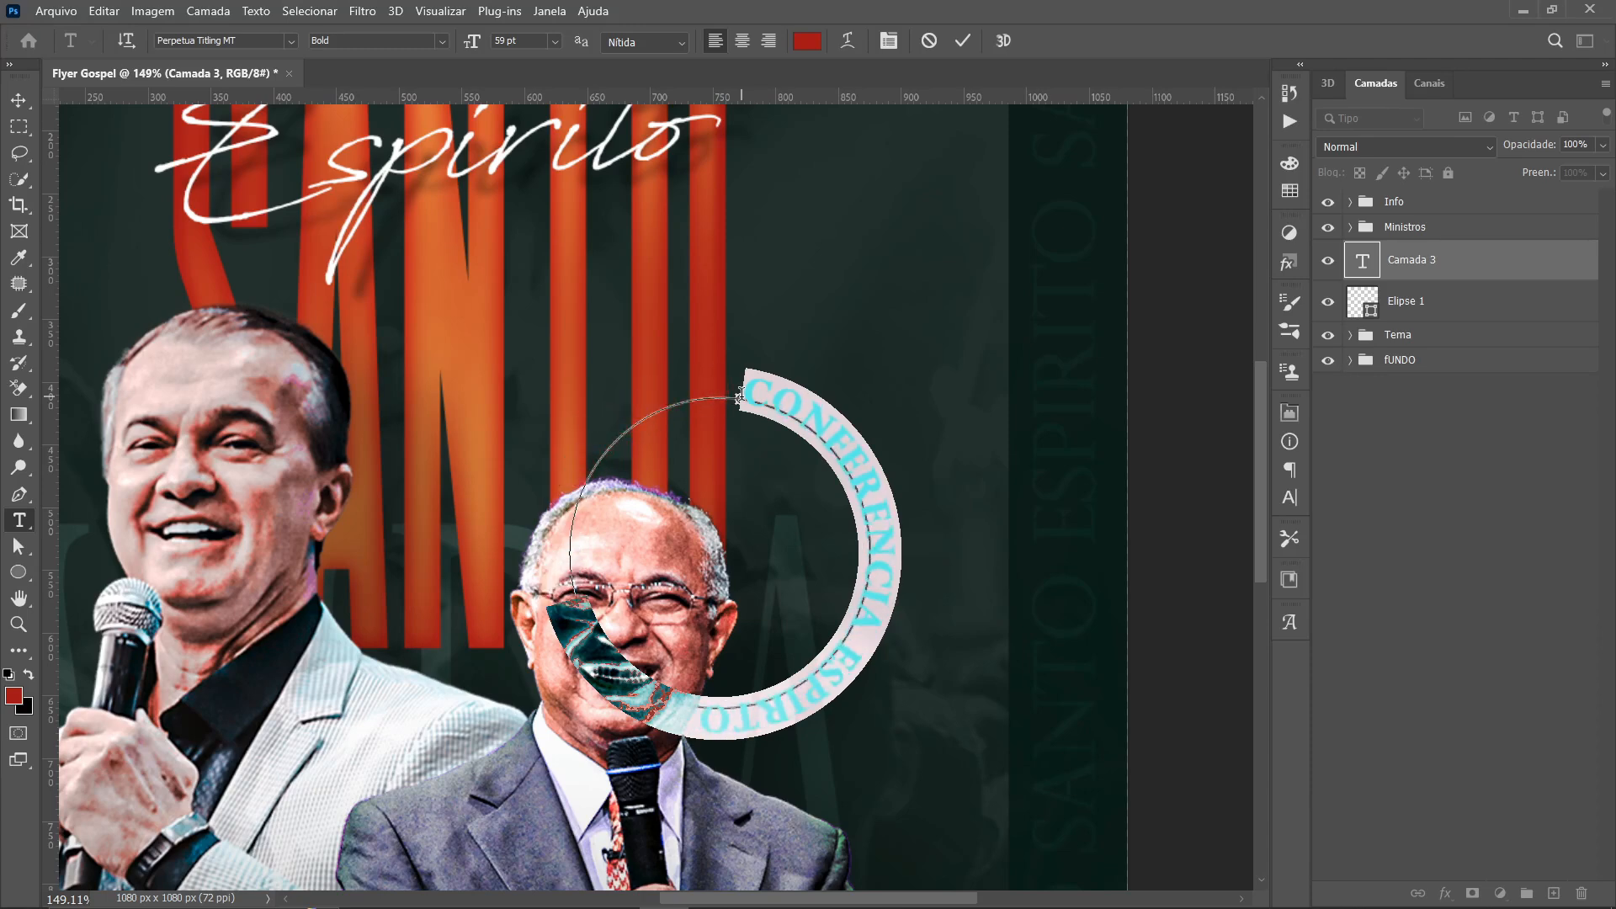
{"action": "key", "text": "alt+Right"}
{"action": "key", "text": "alt+Right"}
{"action": "key", "text": "alt+Right"}
{"action": "key", "text": "alt+Right"}
{"action": "key", "text": "alt+Right"}
{"action": "key", "text": "alt+Right"}
{"action": "key", "text": "alt+Right"}
{"action": "key", "text": "alt+Right"}
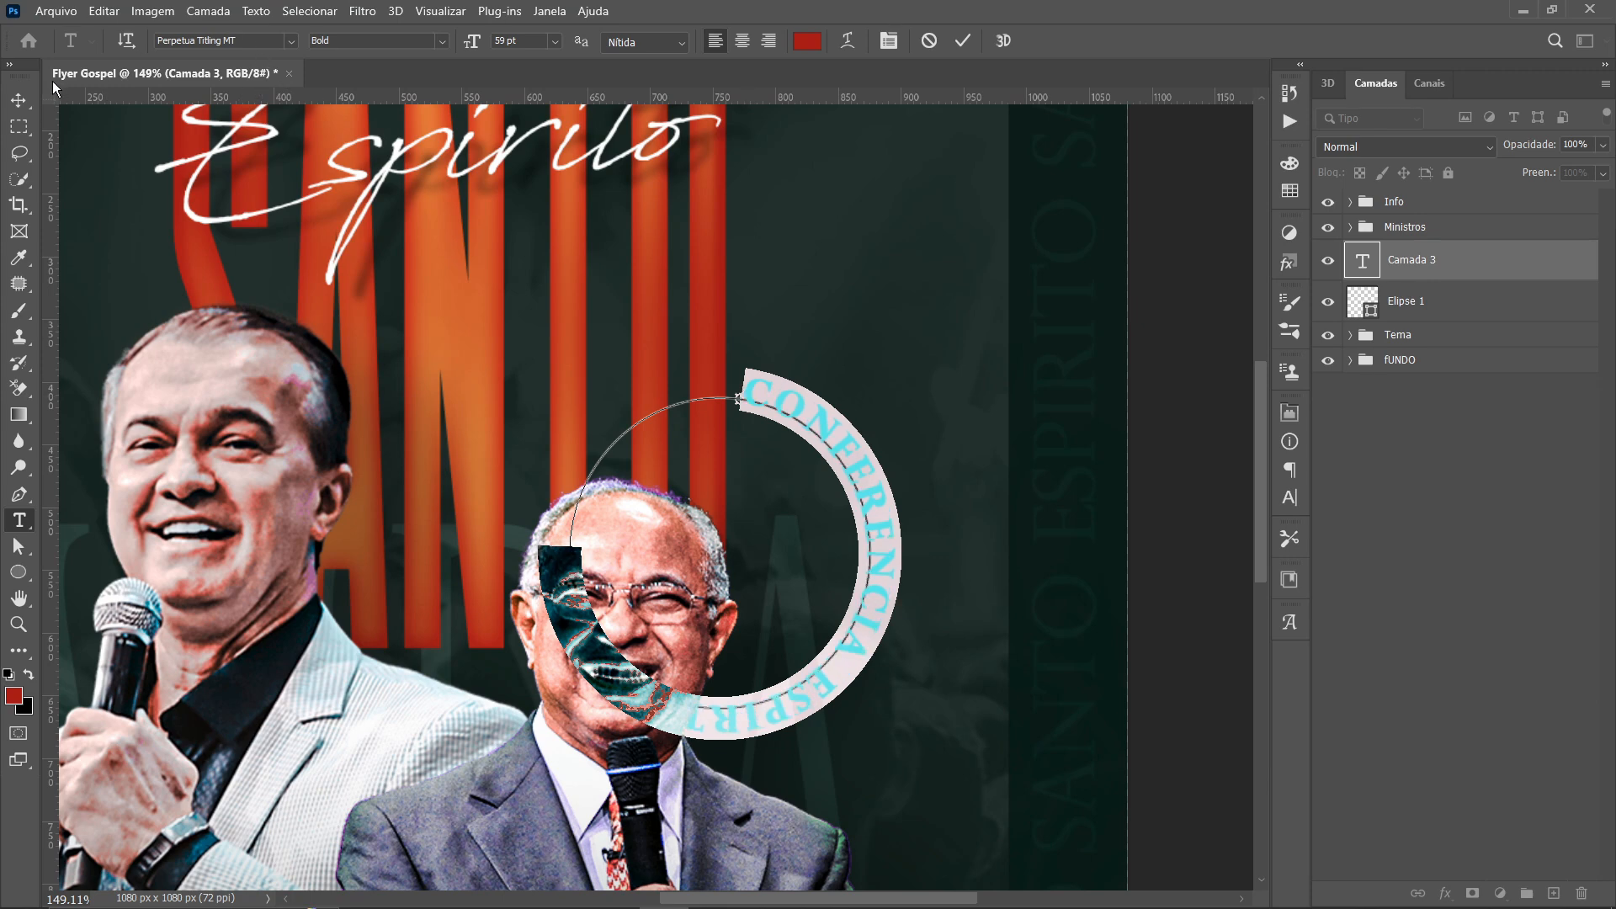
{"action": "left_click", "coordinate": [18, 100]}
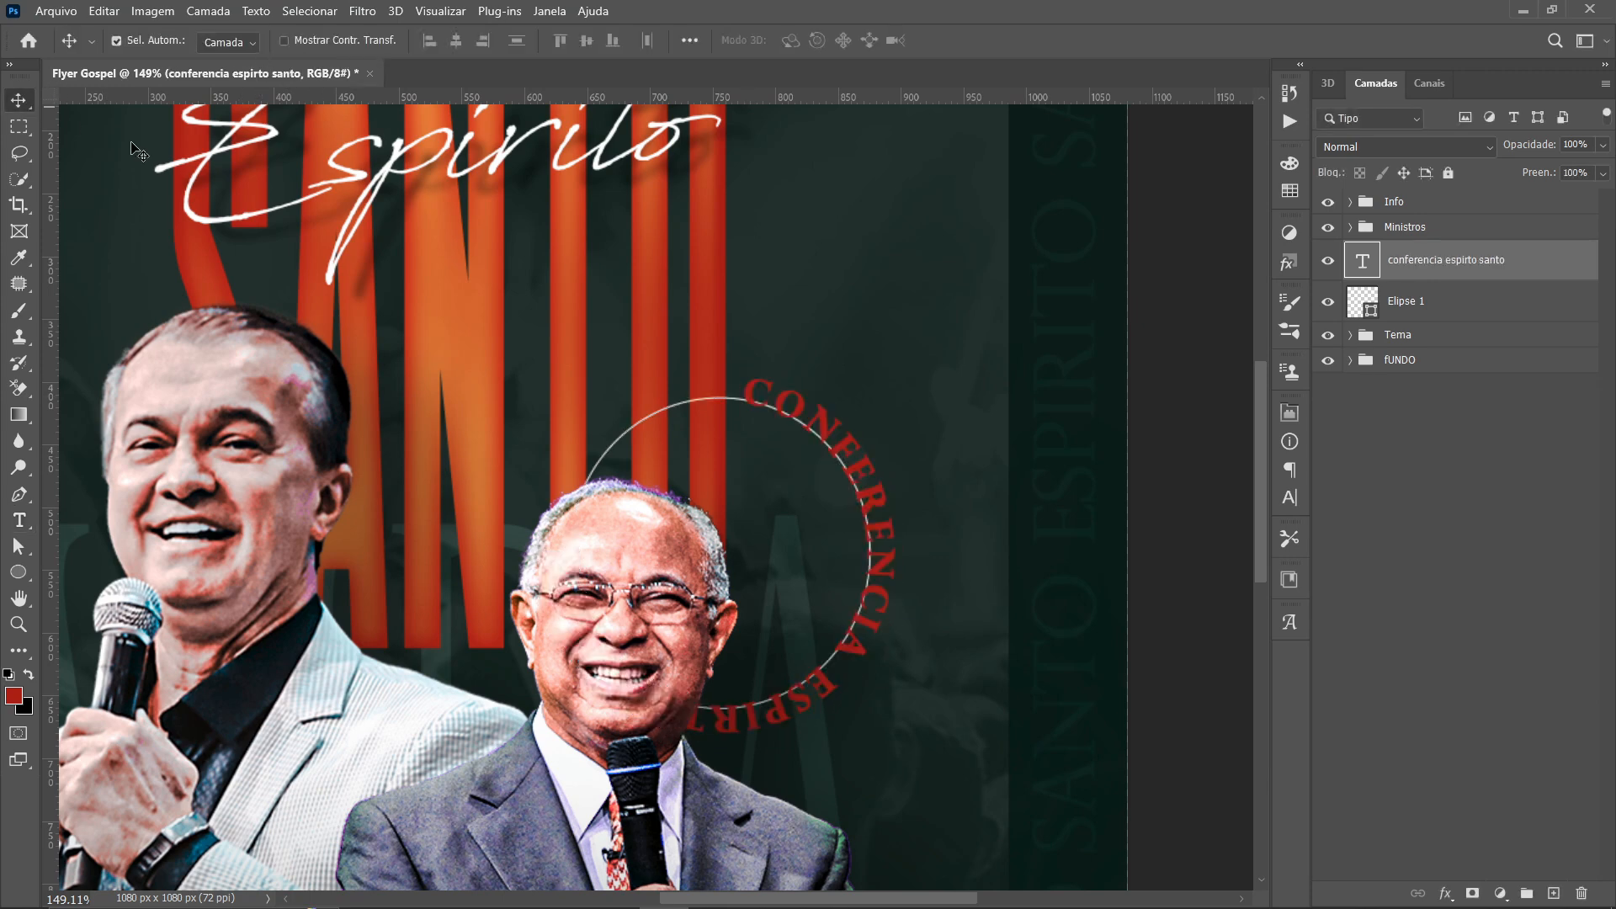
Set the circular text's color to white (ffffff)
{"action": "left_click", "coordinate": [1289, 497]}
{"action": "left_click", "coordinate": [1222, 528]}
{"action": "type", "text": "ffffff"}
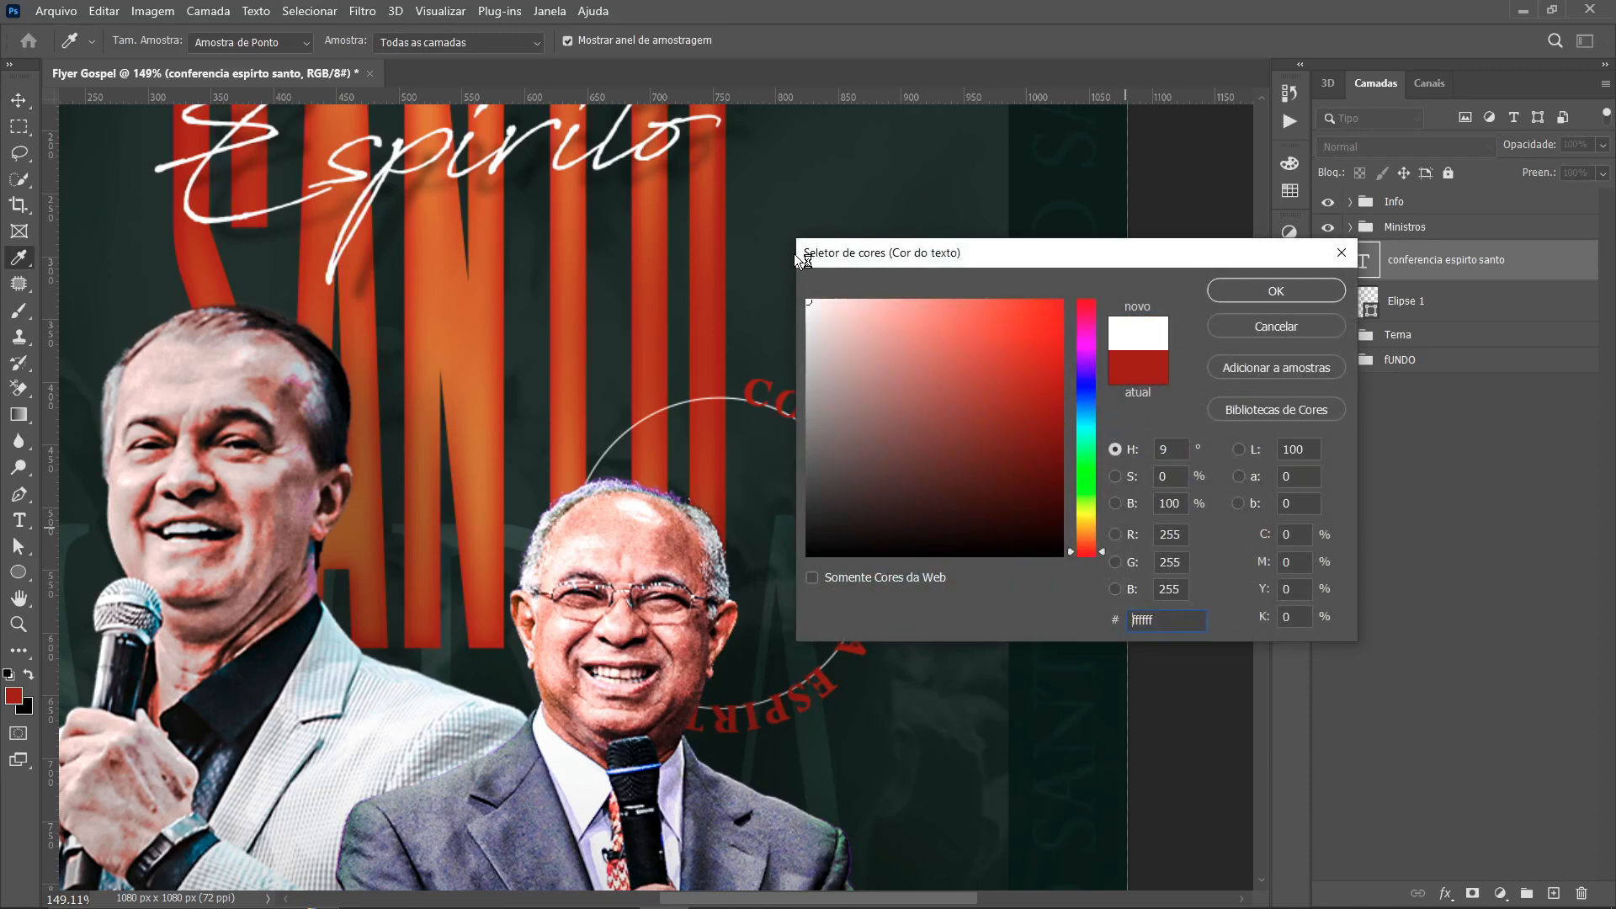
{"action": "left_click", "coordinate": [1262, 293]}
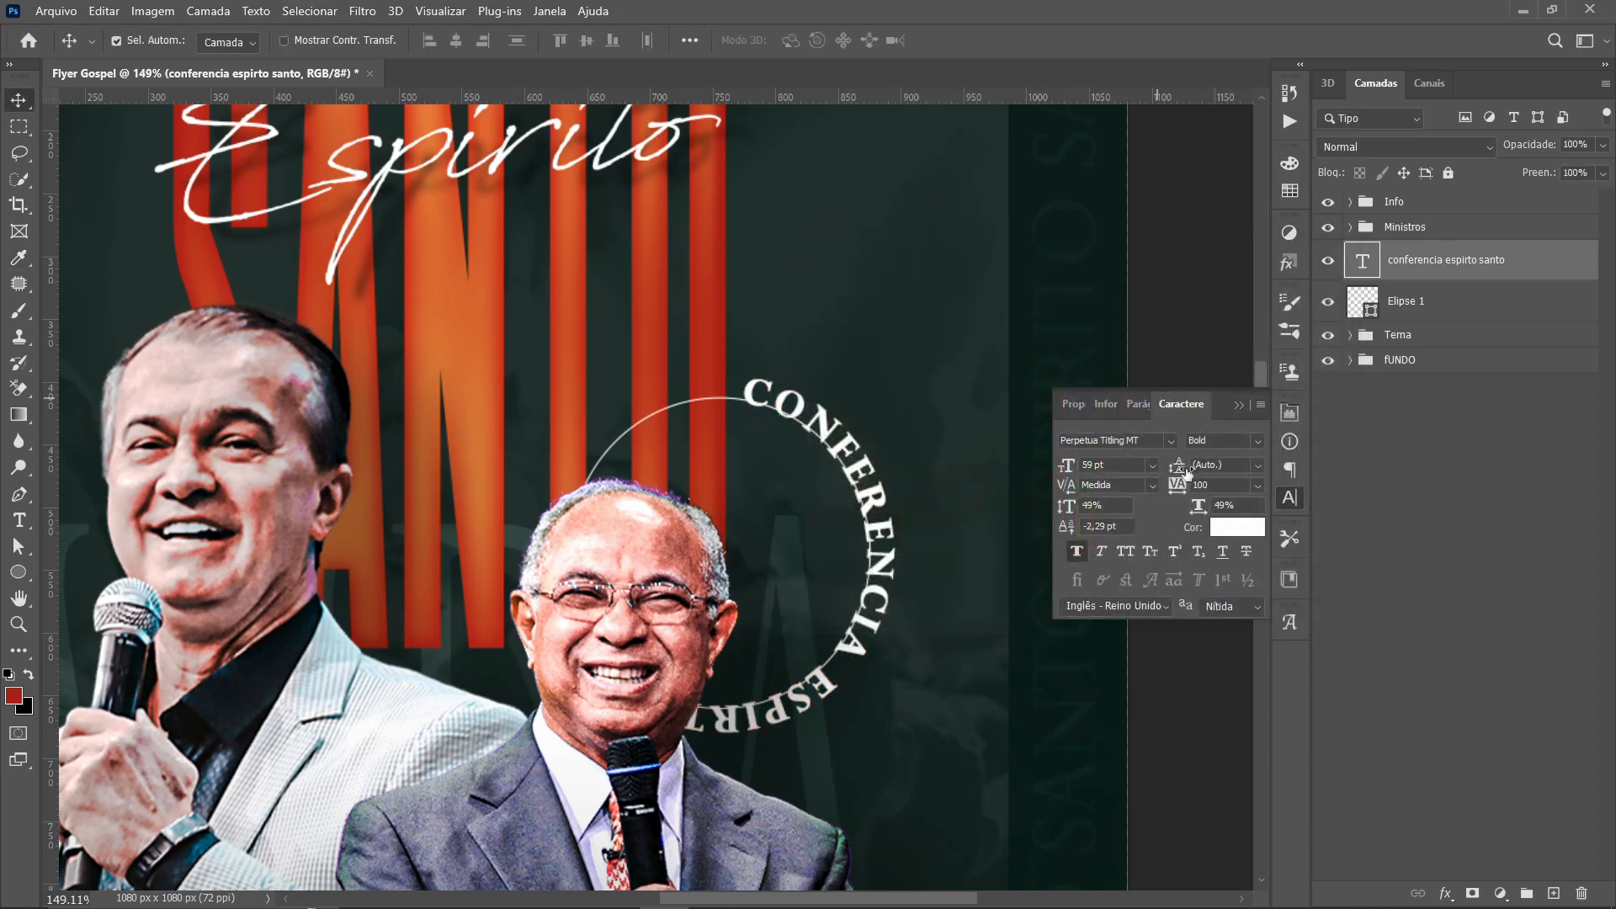
Try finding a font for the circular text among the favorites and turn off the favorites-only font filter
{"action": "left_click", "coordinate": [1155, 442]}
{"action": "type", "text": "aria"}
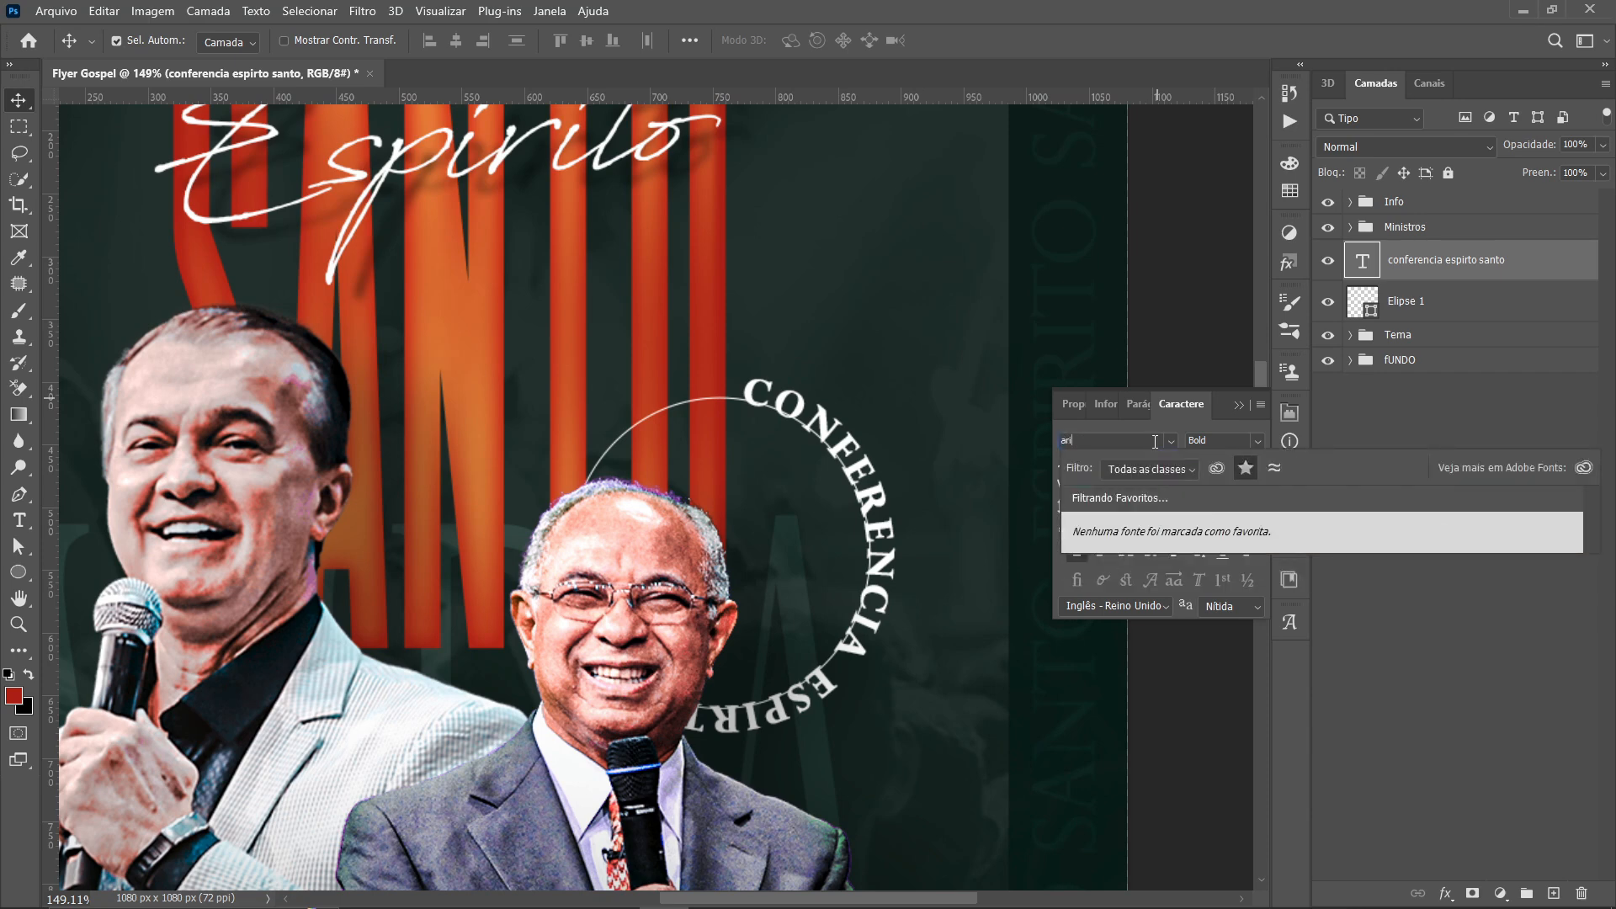
{"action": "key", "text": "BackSpace"}
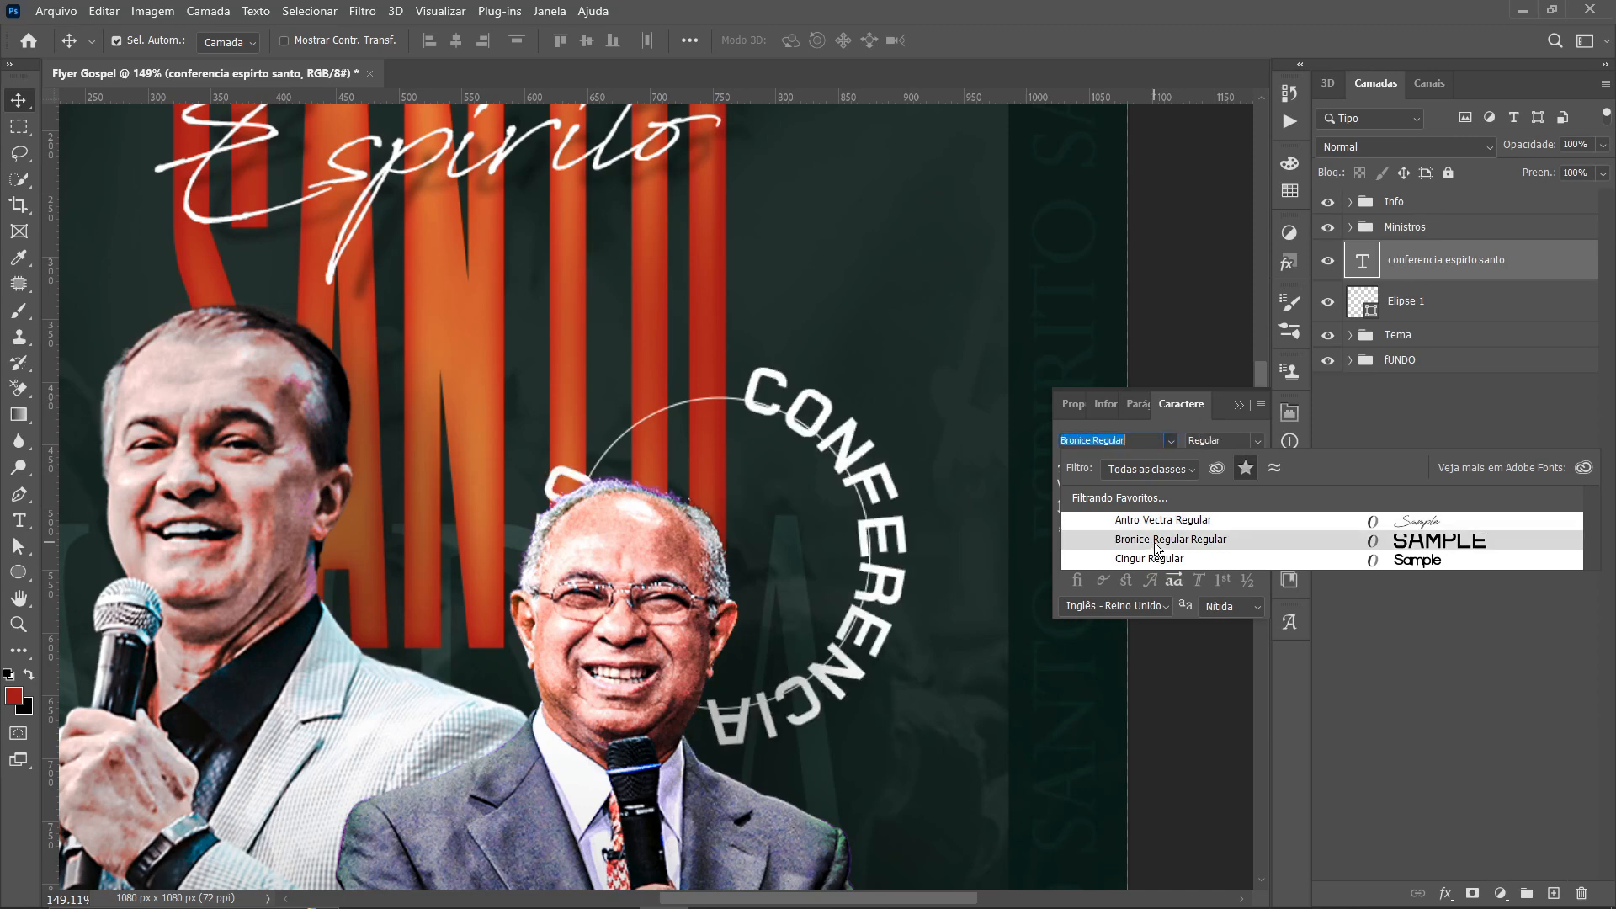
{"action": "left_click", "coordinate": [1135, 442]}
{"action": "type", "text": "po"}
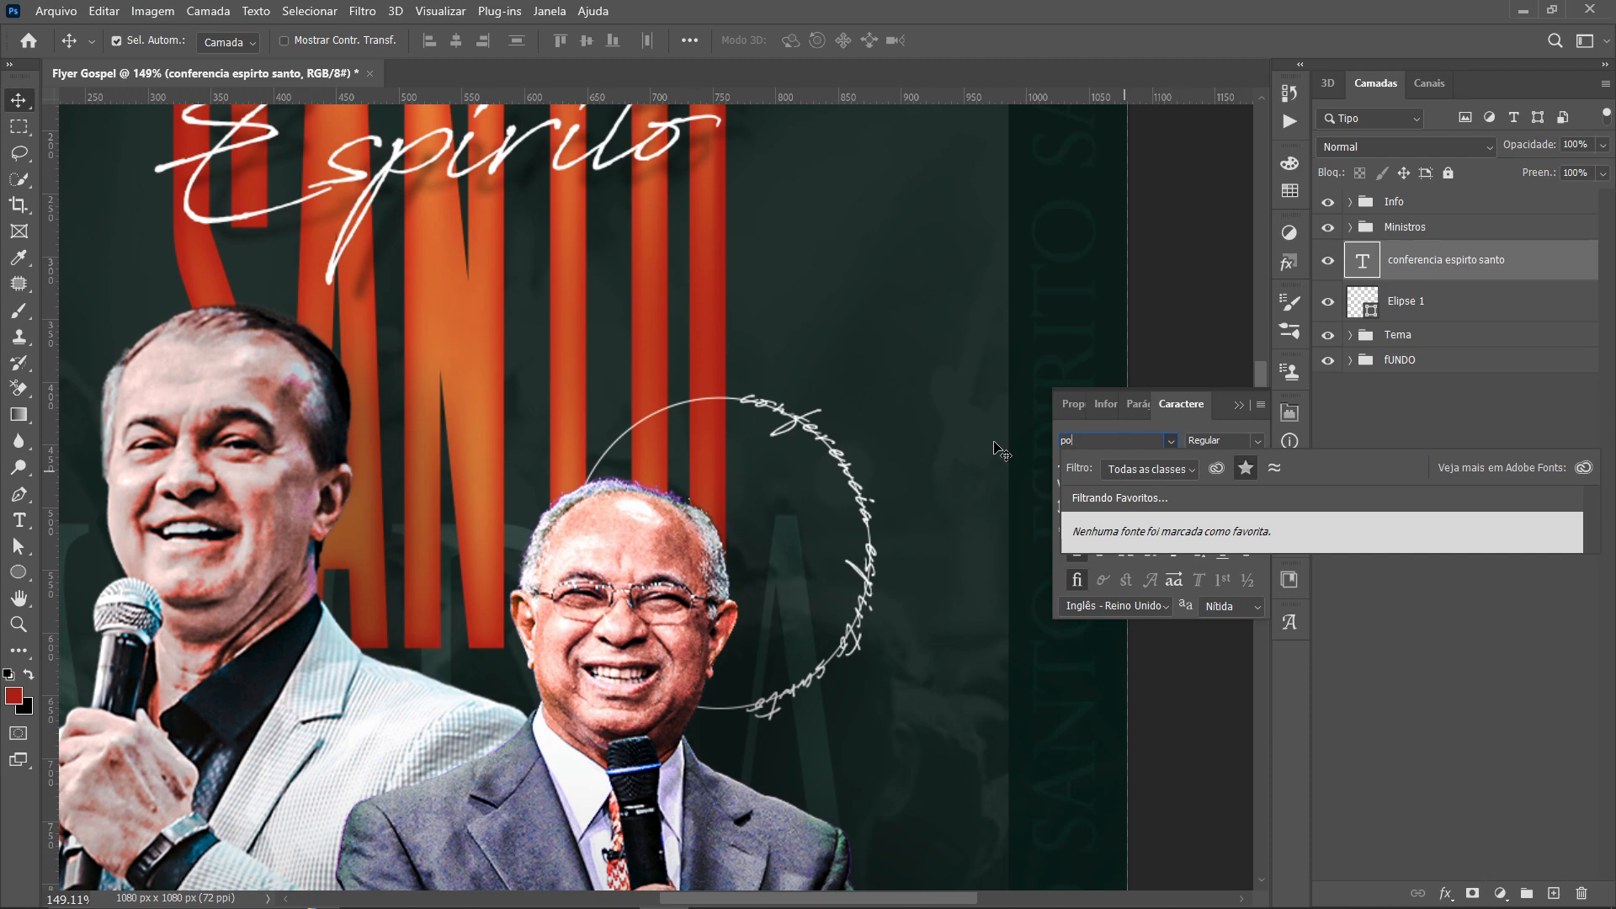
{"action": "key", "text": "BackSpace"}
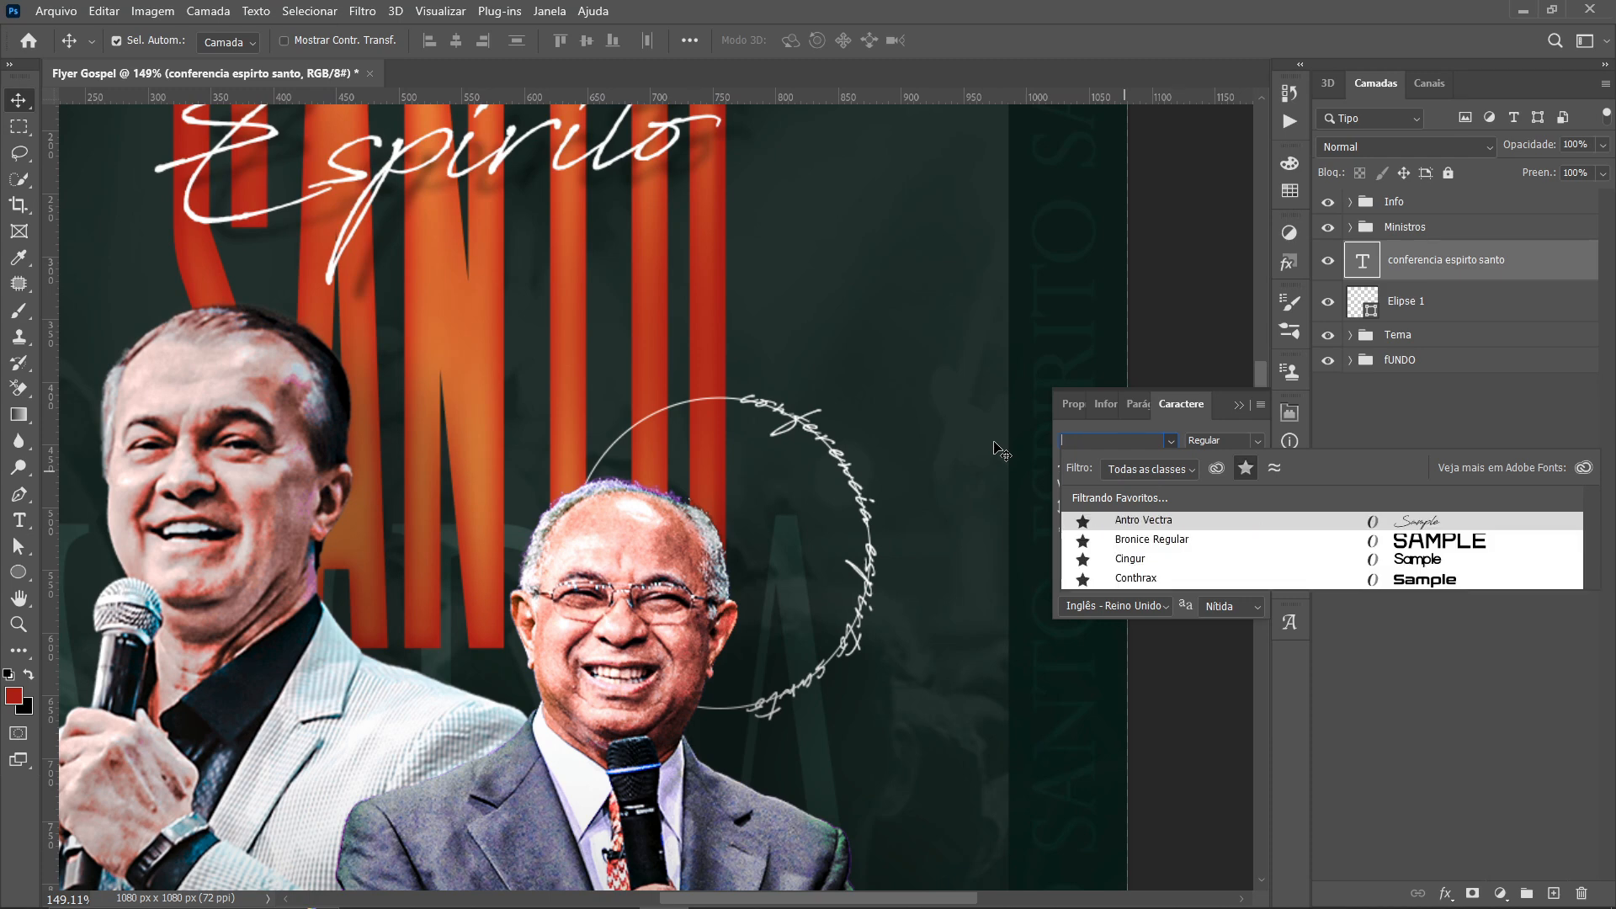
{"action": "left_click", "coordinate": [1247, 468]}
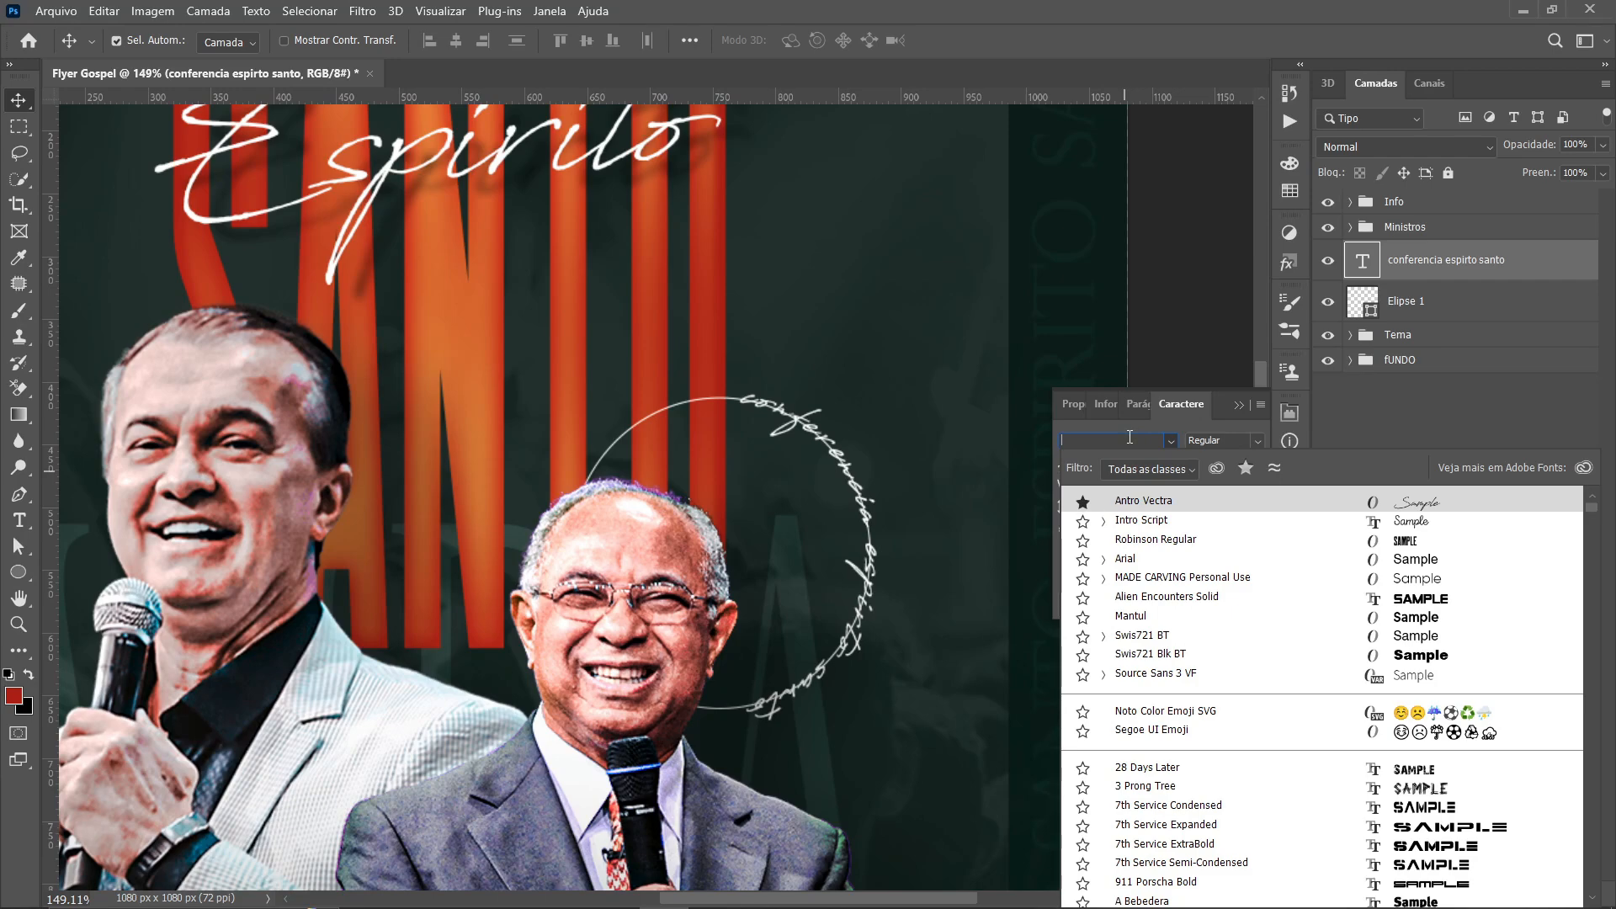
Search the full font list for "poppi" and "pop", clearing the search each time
{"action": "type", "text": "poppi"}
{"action": "key", "text": "BackSpace"}
{"action": "key", "text": "BackSpace"}
{"action": "key", "text": "BackSpace"}
{"action": "key", "text": "BackSpace"}
{"action": "key", "text": "BackSpace"}
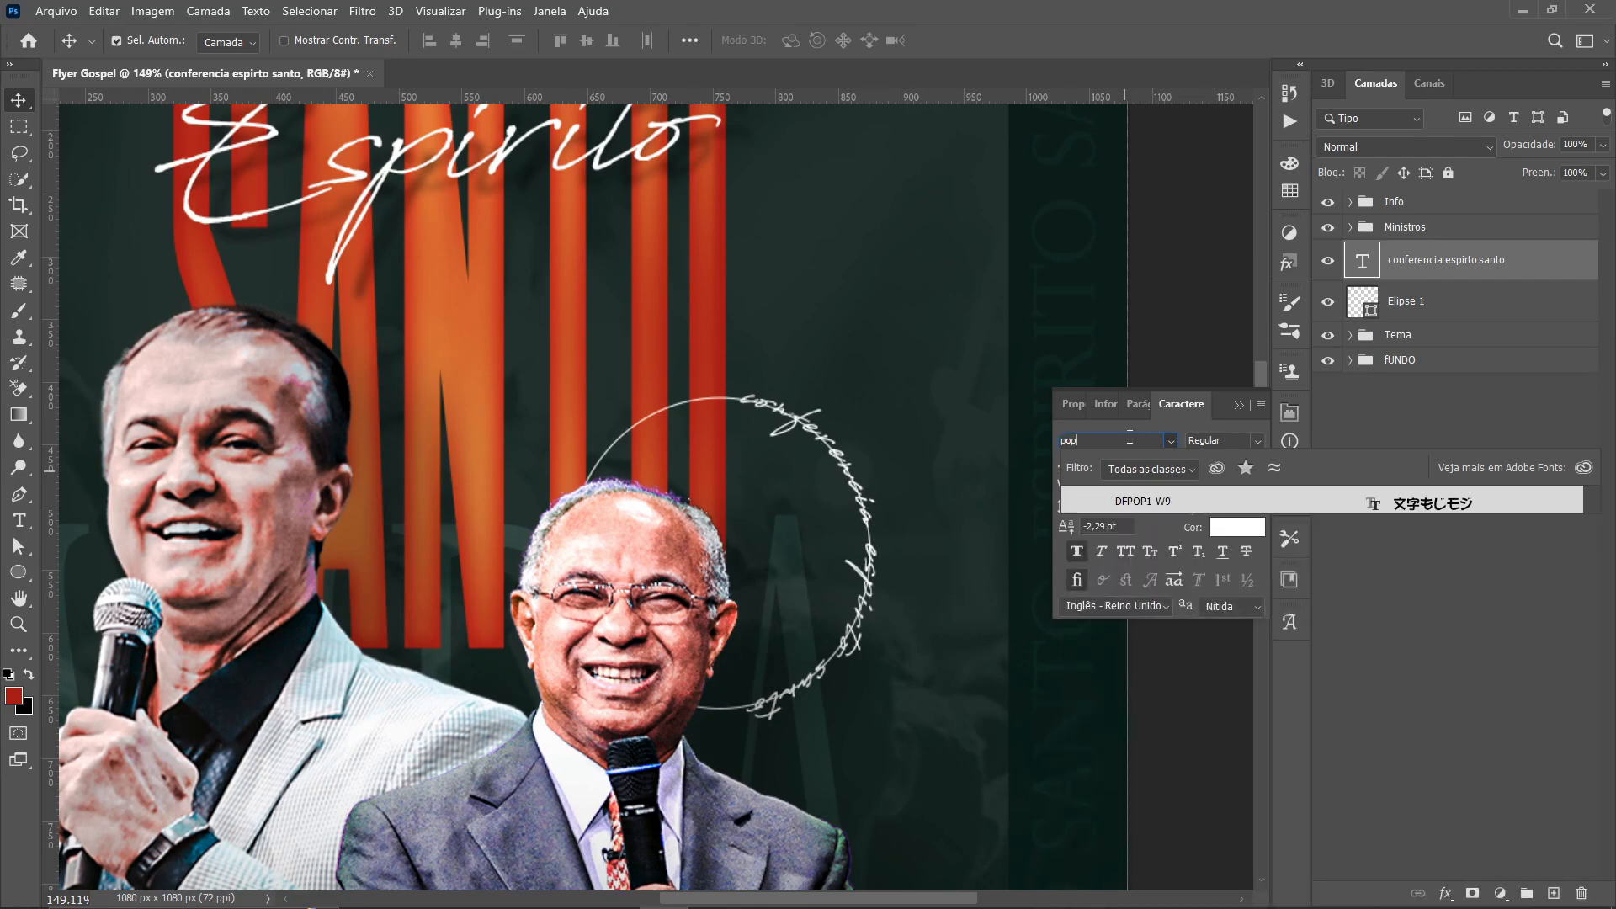
{"action": "type", "text": "pop"}
{"action": "key", "text": "BackSpace"}
{"action": "key", "text": "BackSpace"}
{"action": "key", "text": "BackSpace"}
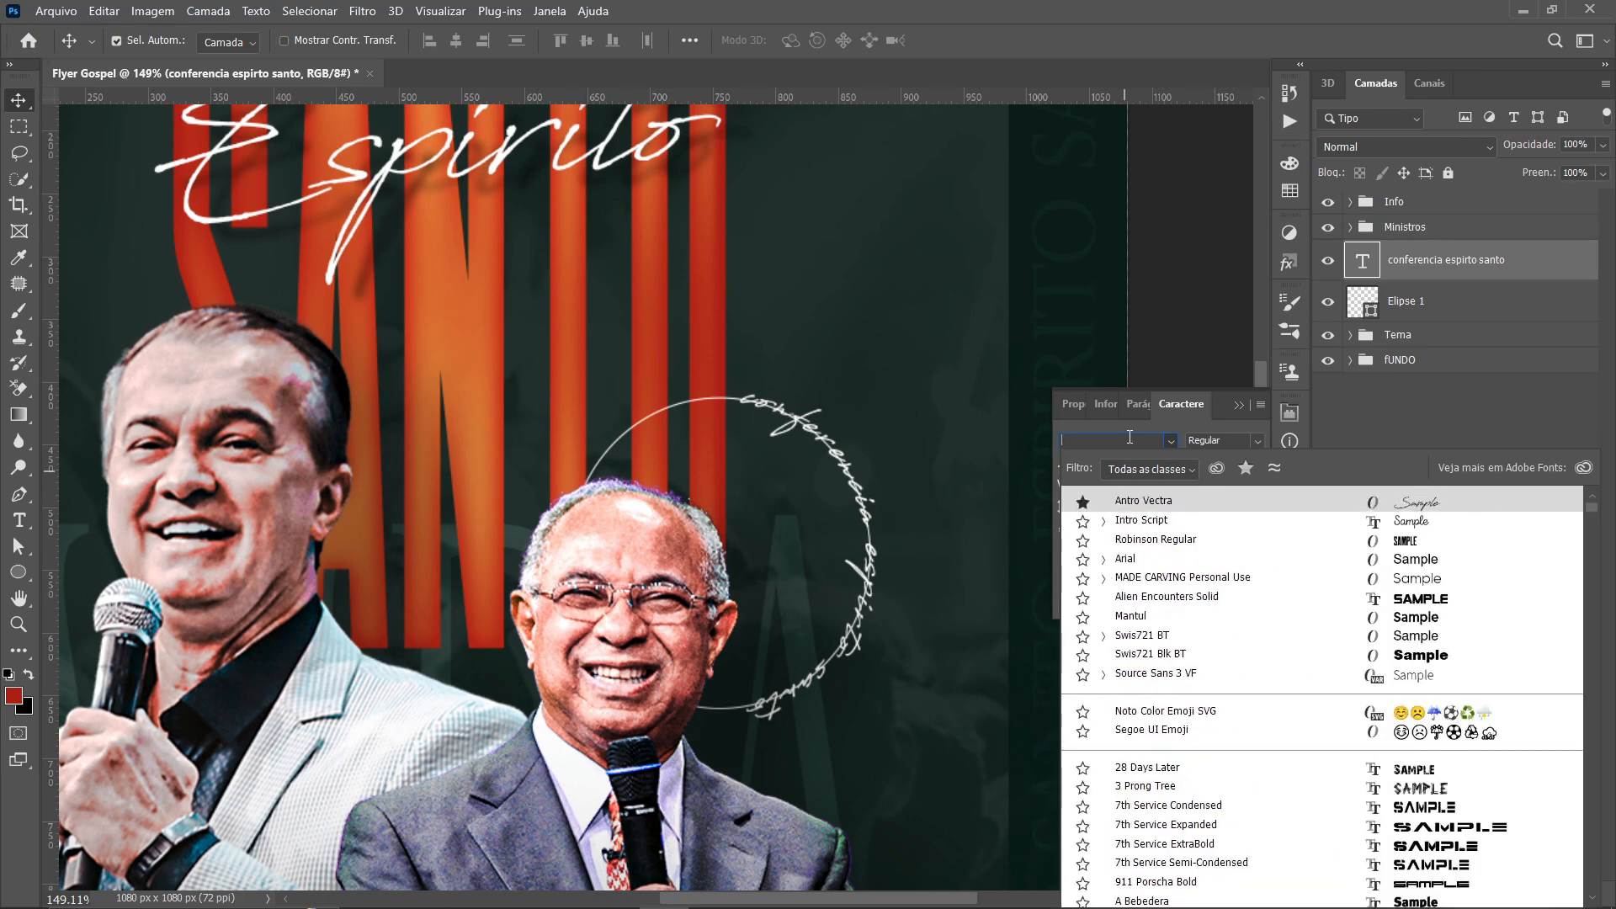
Set the circular text's font to Arial Regular and turn on all caps for it
{"action": "type", "text": "in"}
{"action": "key", "text": "BackSpace"}
{"action": "key", "text": "BackSpace"}
{"action": "type", "text": "ar"}
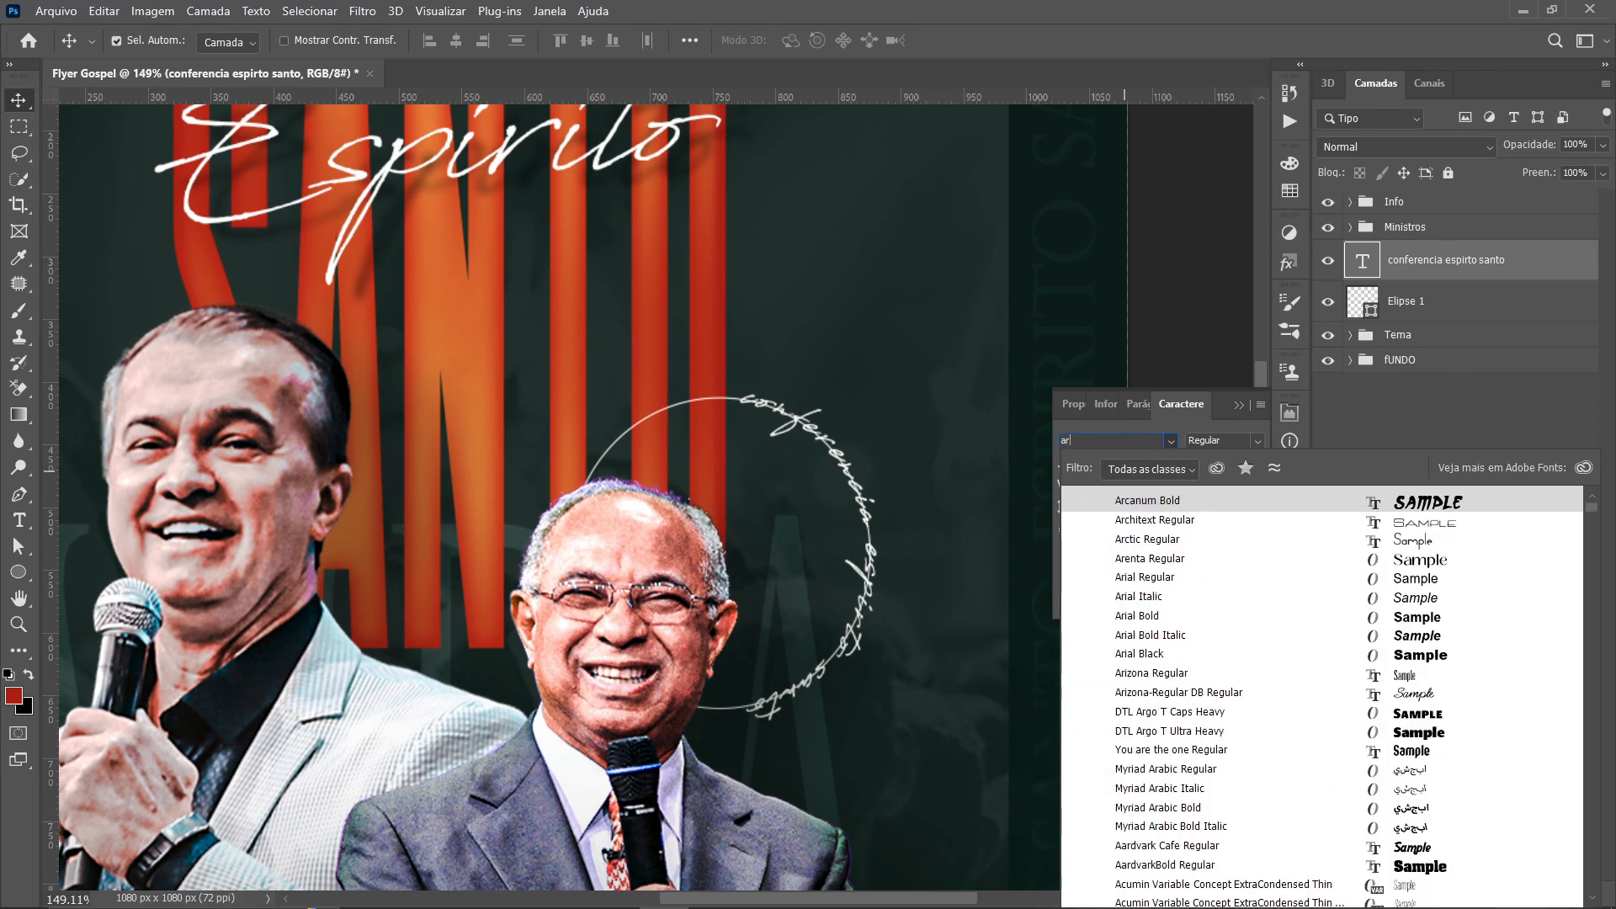
{"action": "type", "text": "ial"}
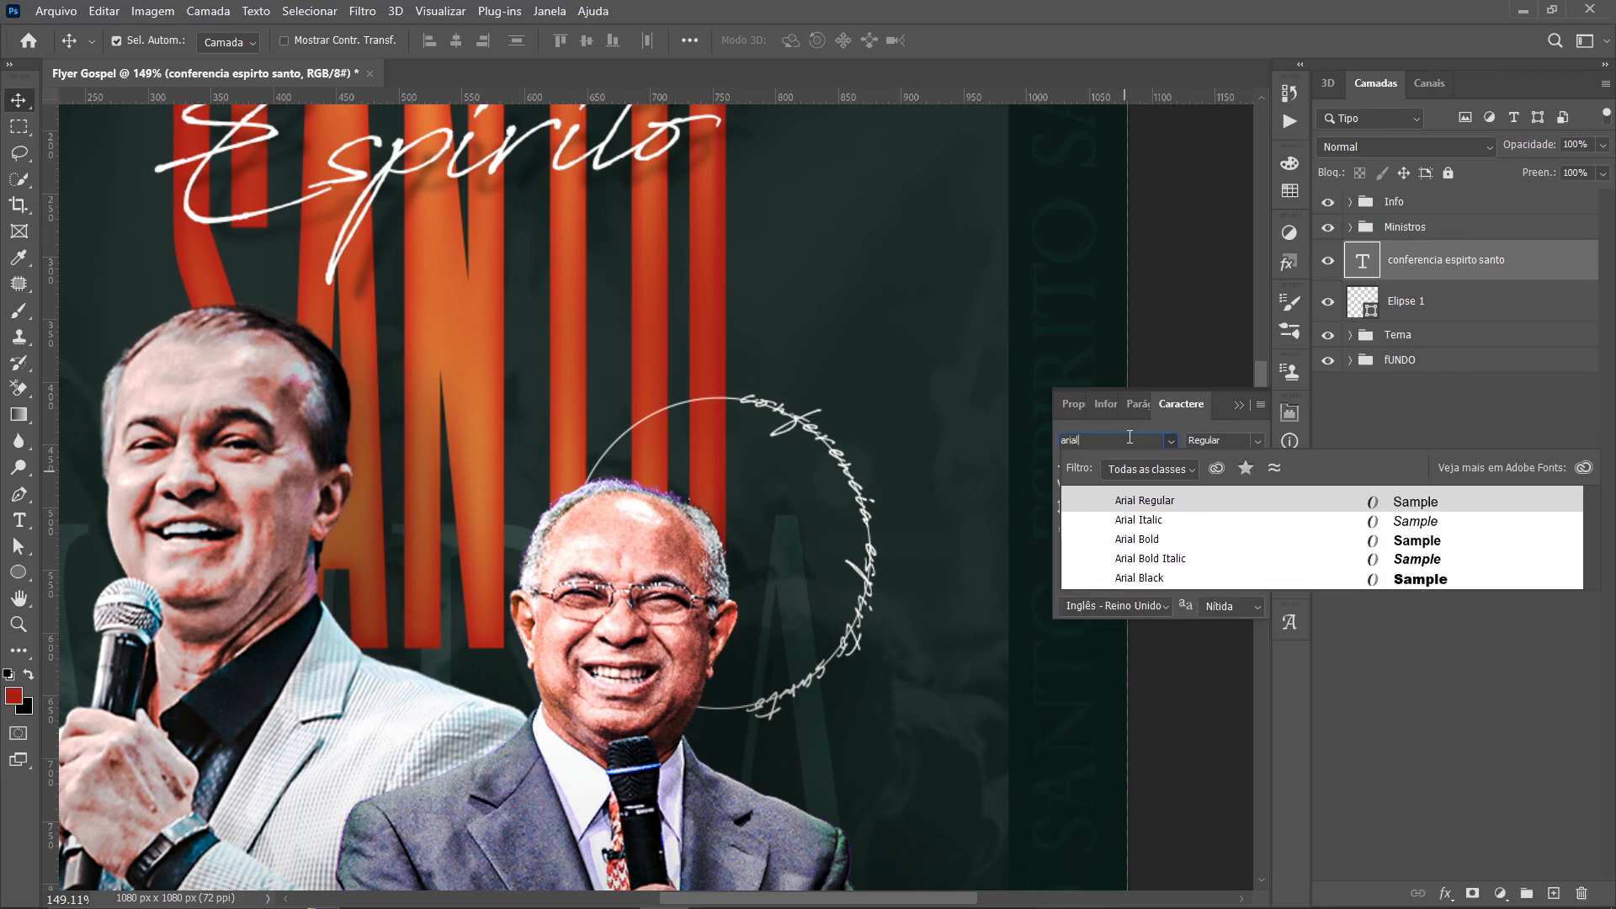
{"action": "left_click", "coordinate": [1179, 508]}
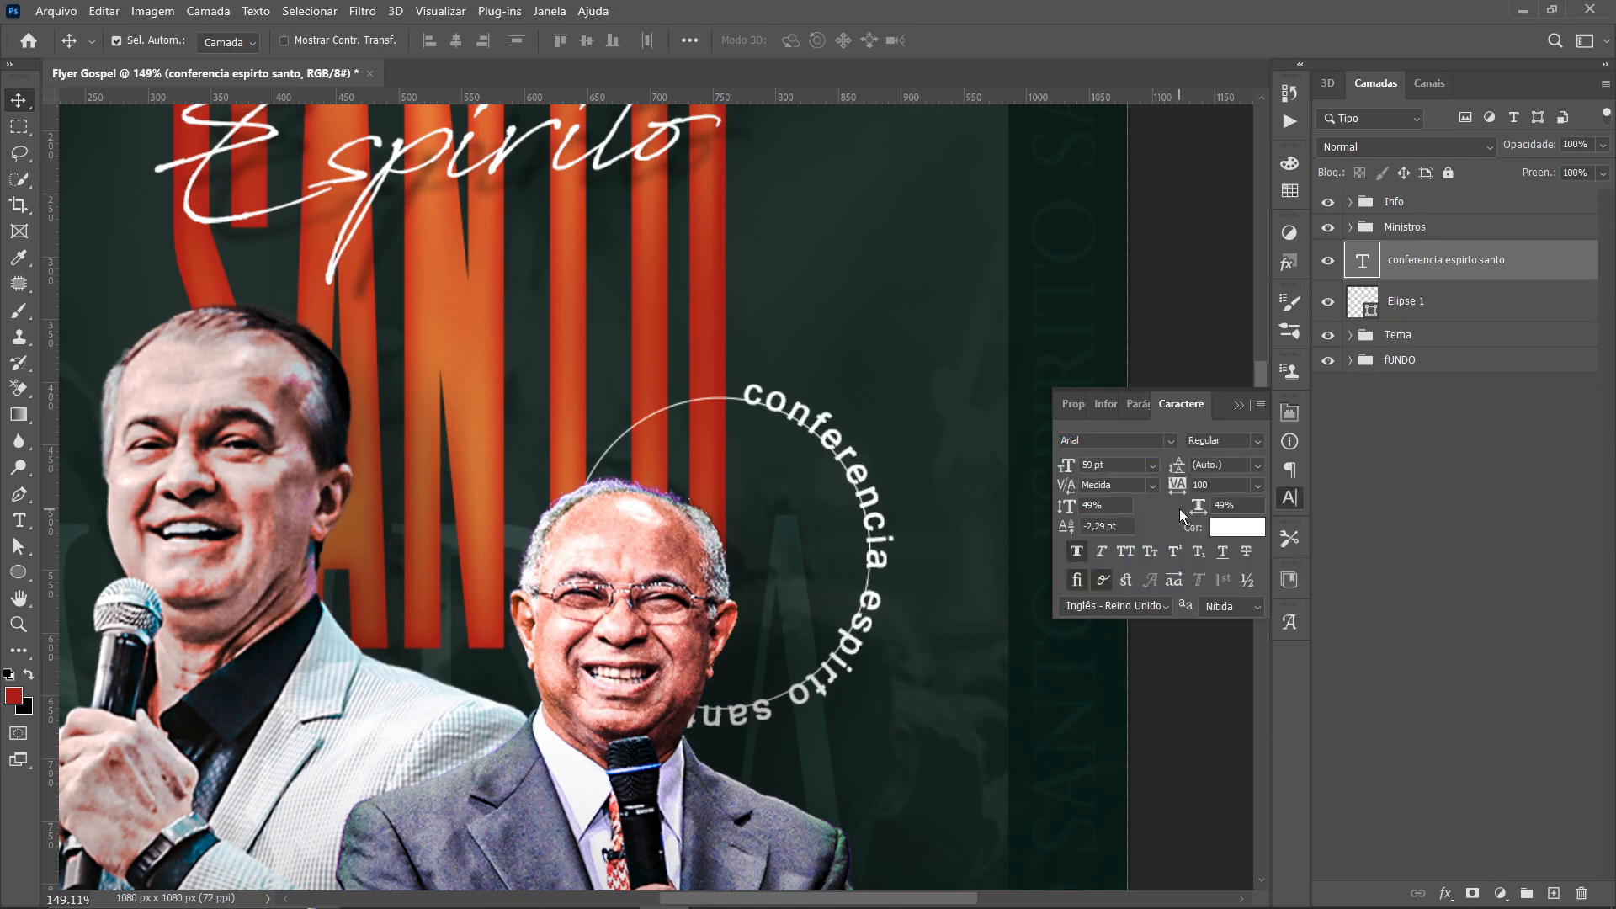
{"action": "left_click", "coordinate": [1126, 552]}
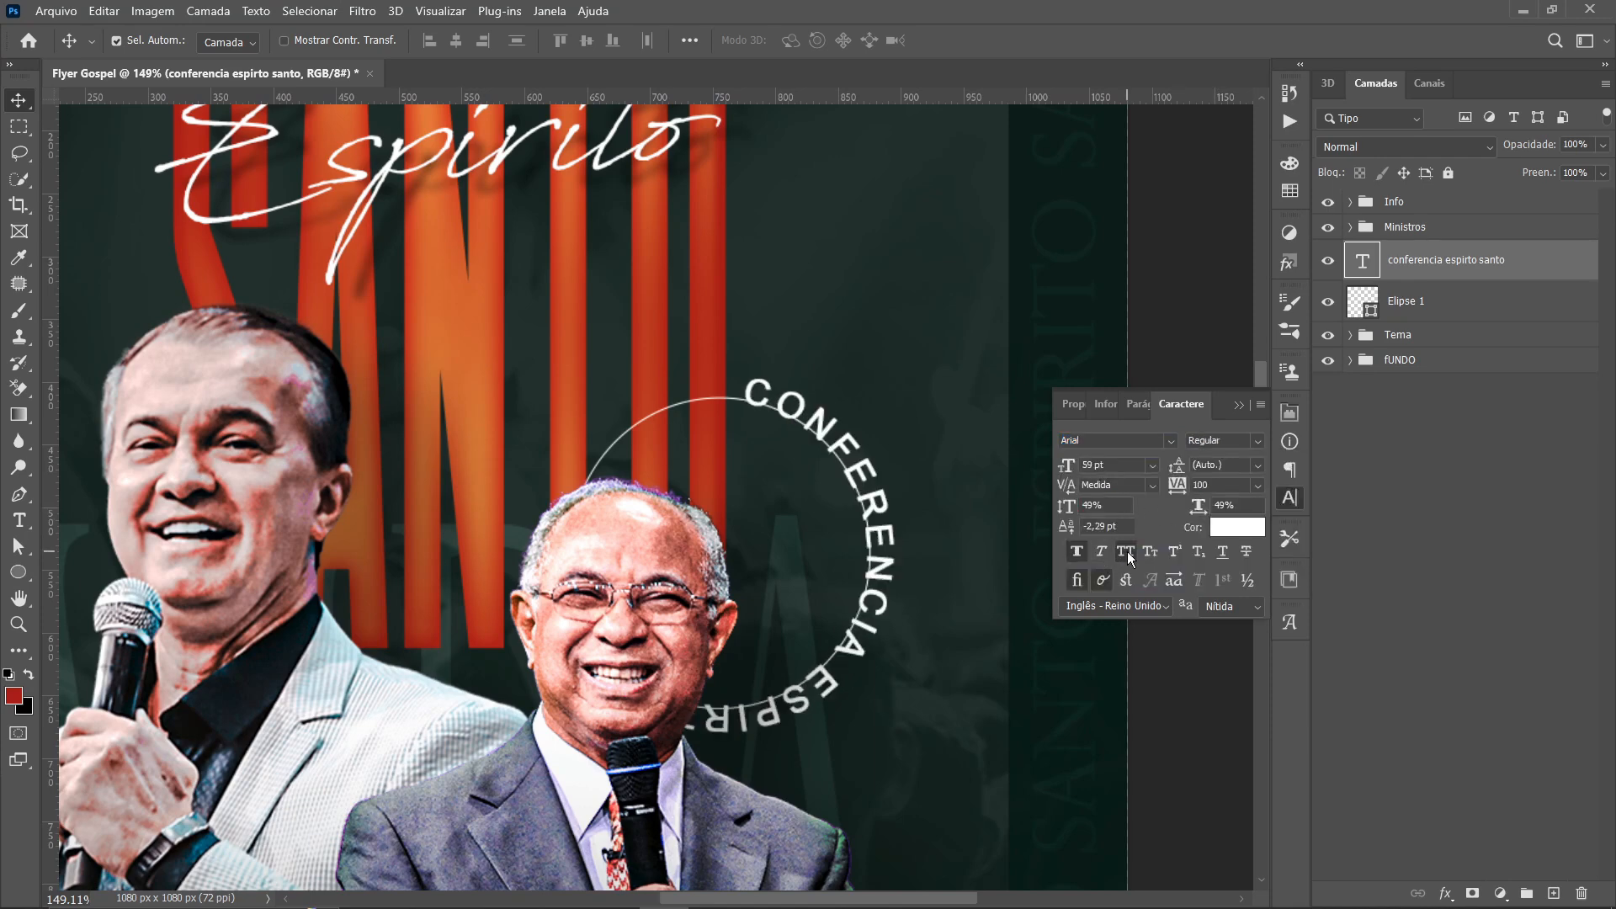
Reduce the circular text's font size to 35 pt, keeping the Regular style
{"action": "left_click", "coordinate": [1153, 466]}
{"action": "left_click", "coordinate": [1113, 467]}
{"action": "left_click", "coordinate": [1108, 465]}
{"action": "scroll", "coordinate": [1108, 463], "scroll_direction": "down", "scroll_amount": 10}
{"action": "scroll", "coordinate": [1111, 464], "scroll_direction": "down", "scroll_amount": 9}
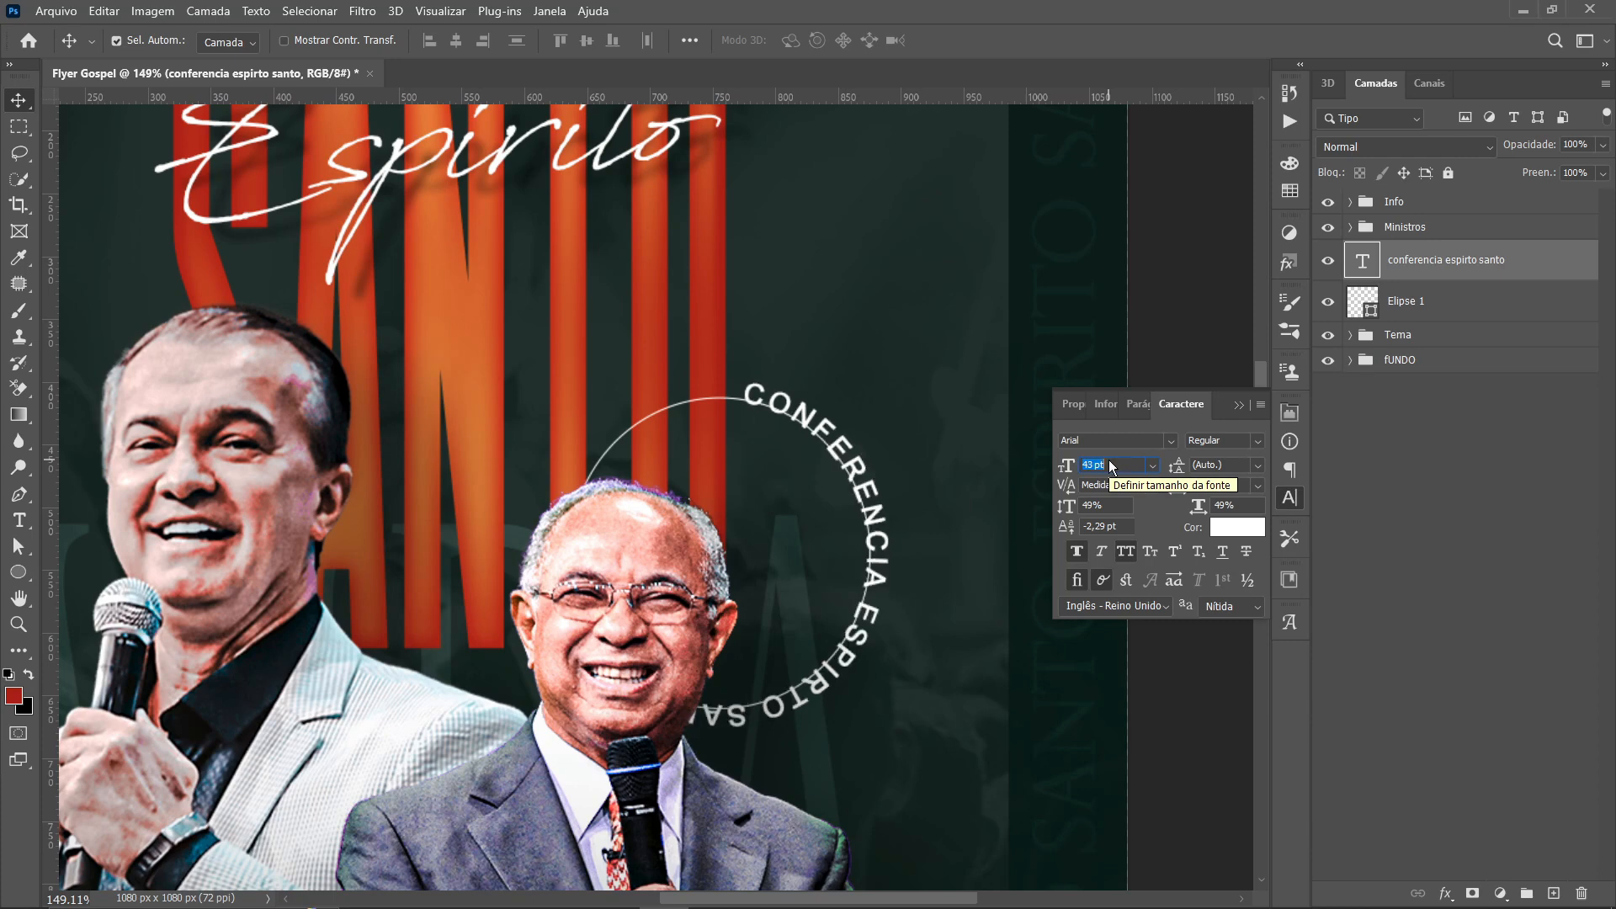
{"action": "scroll", "coordinate": [1109, 463], "scroll_direction": "down", "scroll_amount": 3}
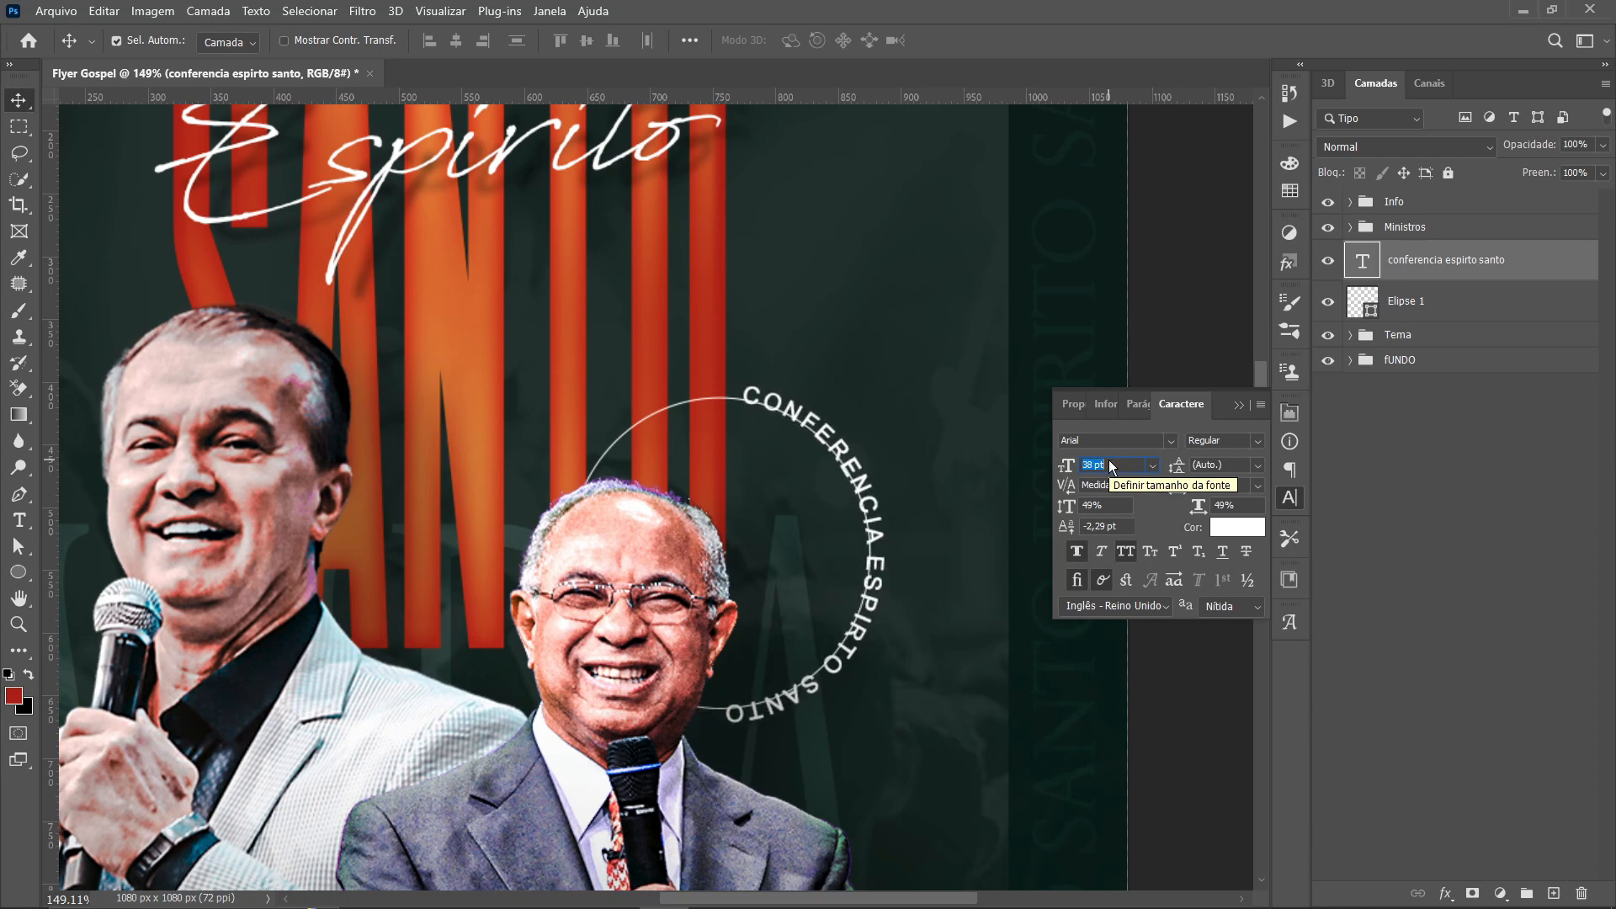
{"action": "left_click", "coordinate": [1252, 445]}
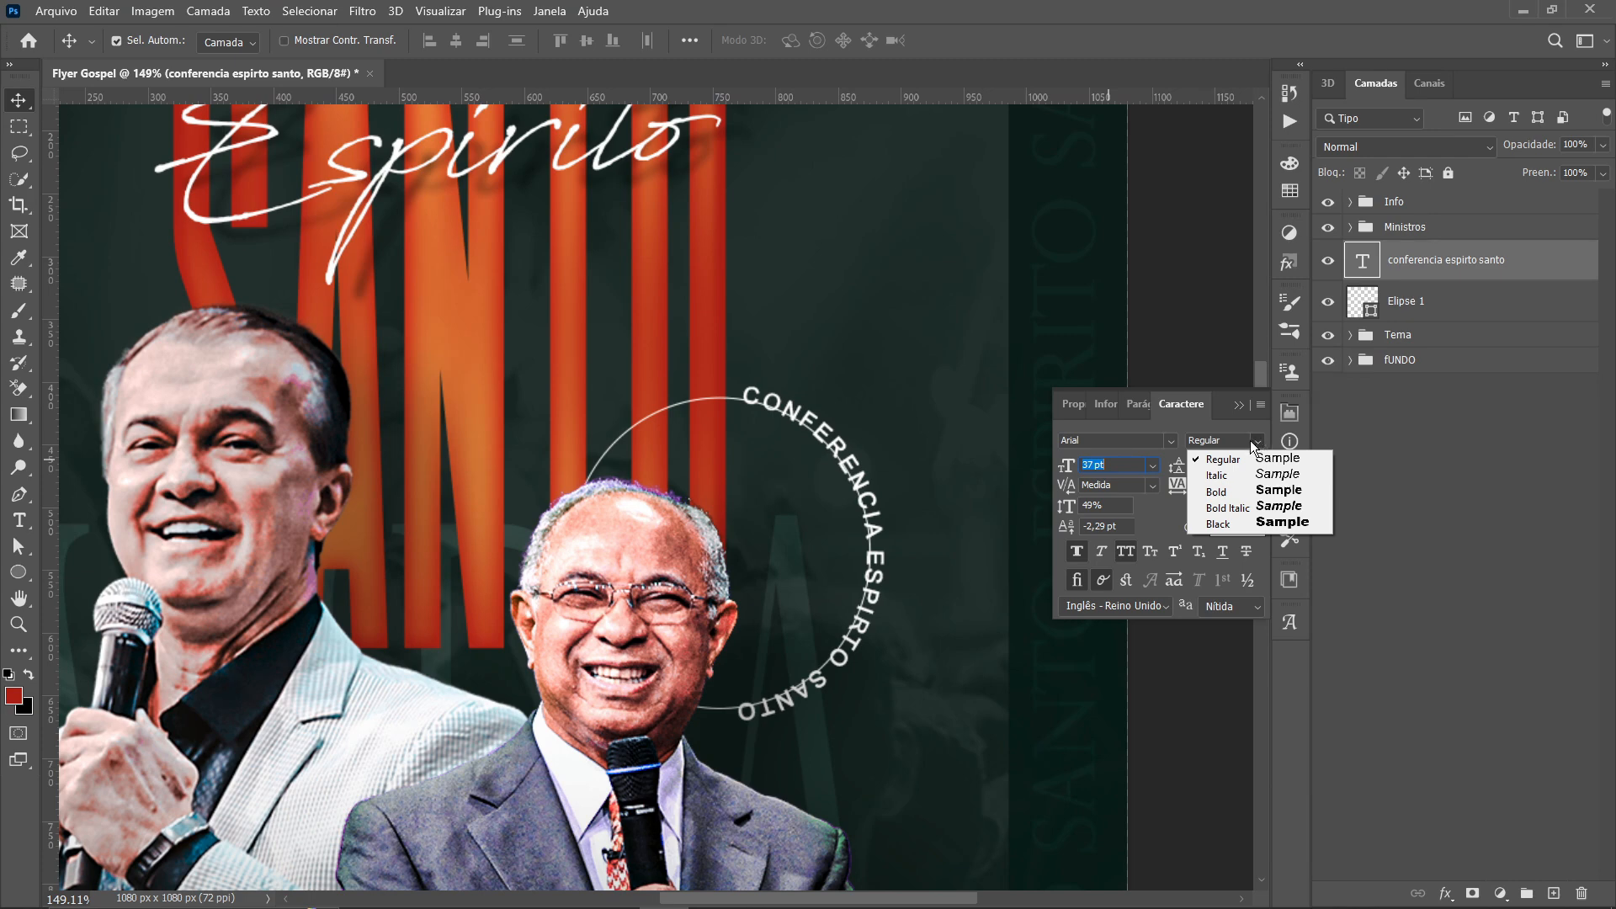
{"action": "left_click", "coordinate": [1146, 430]}
{"action": "key", "text": "Down"}
{"action": "key", "text": "Down"}
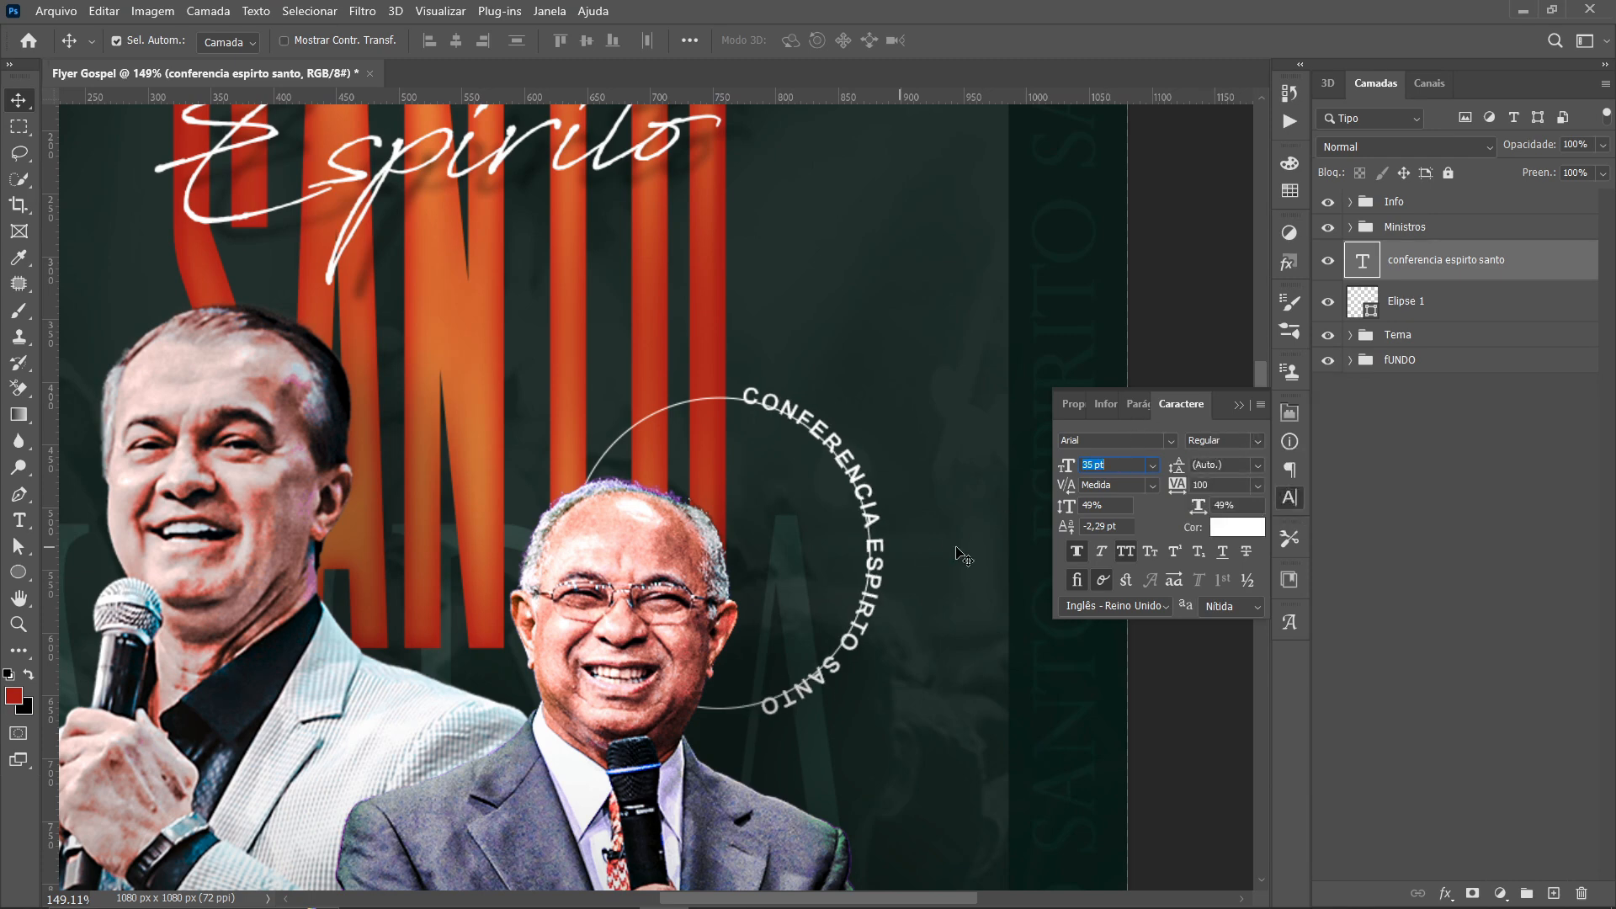
{"action": "left_click", "coordinate": [1132, 442]}
Add a second "CONFERENCIA ESPIRTO SANTO" at the end of the circular text so the phrase repeats around the circle
{"action": "left_click", "coordinate": [862, 485]}
{"action": "double_click", "coordinate": [781, 705]}
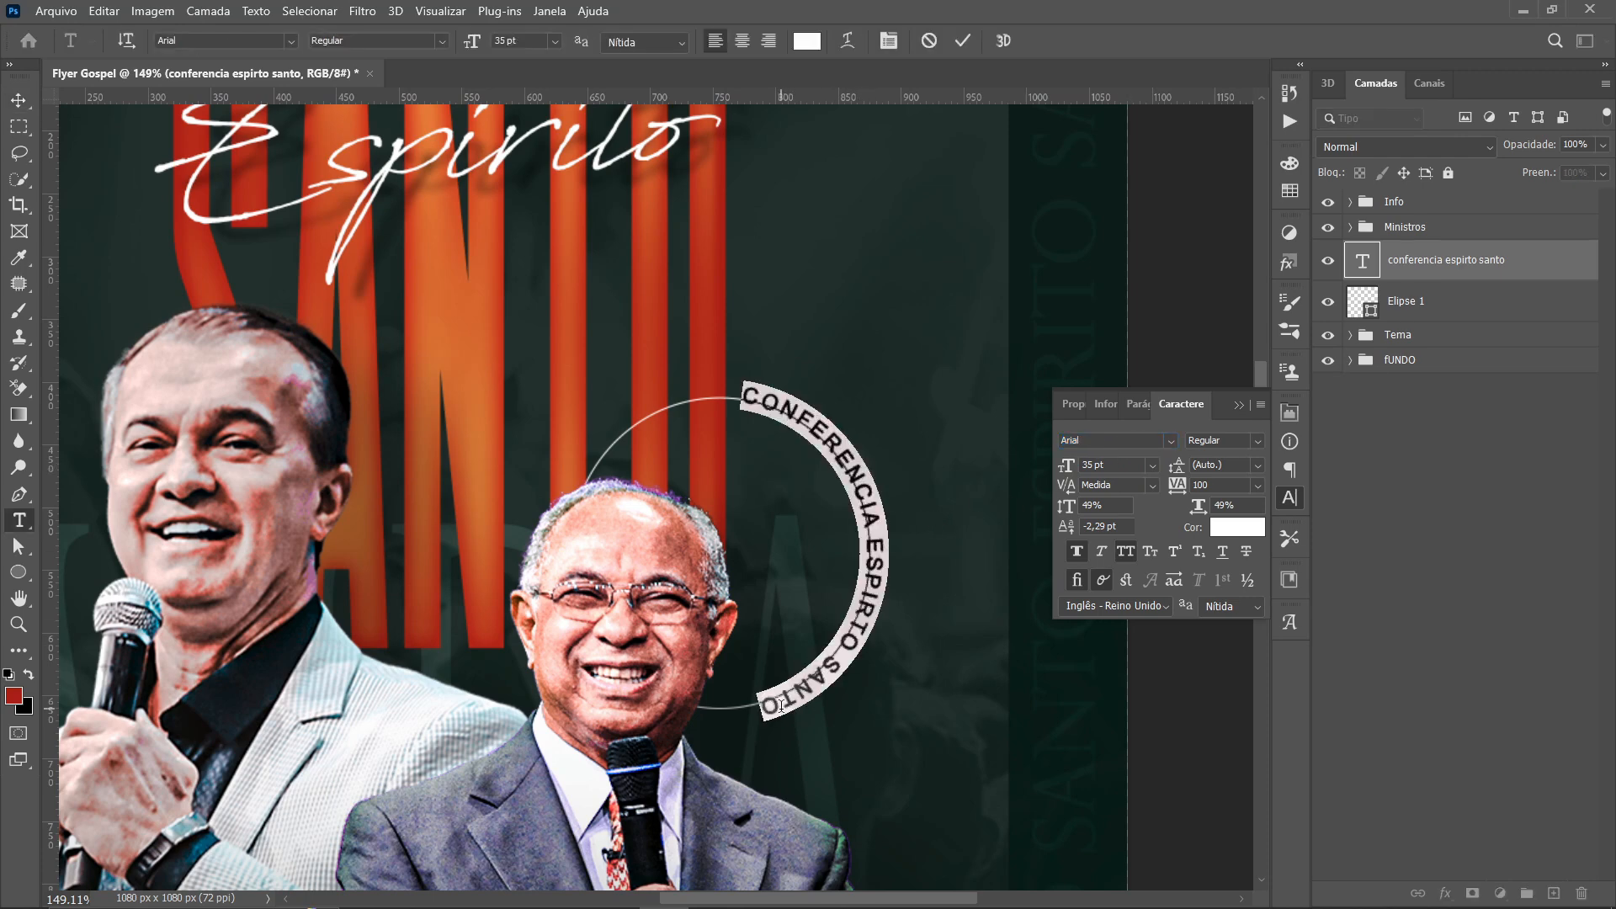
{"action": "left_click", "coordinate": [768, 706]}
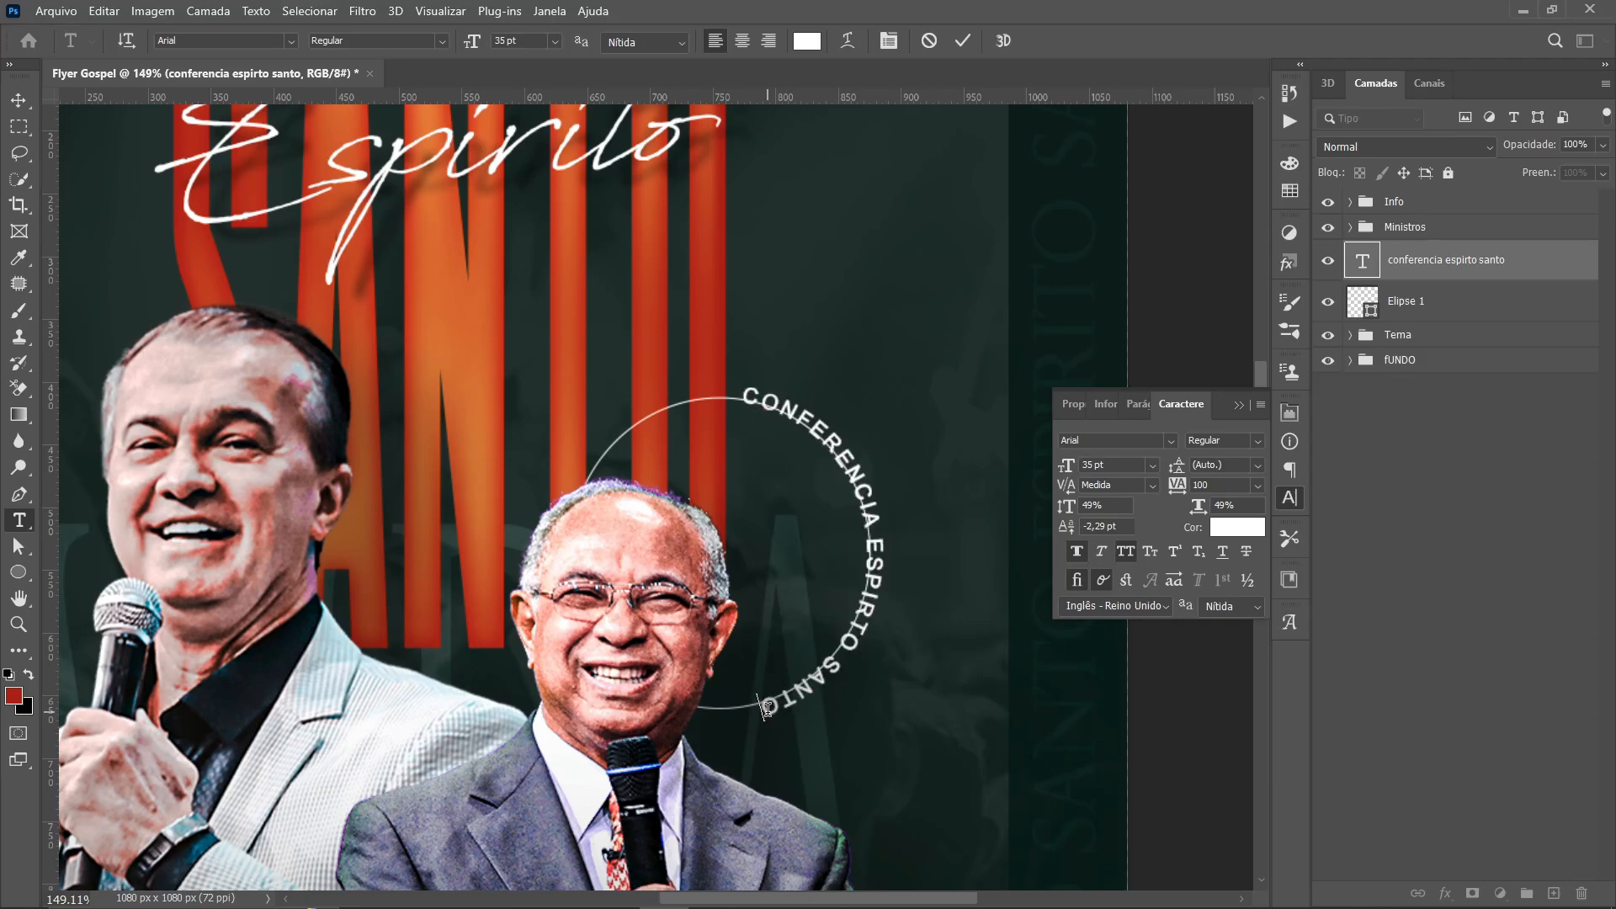
{"action": "key", "text": "ctrl+a"}
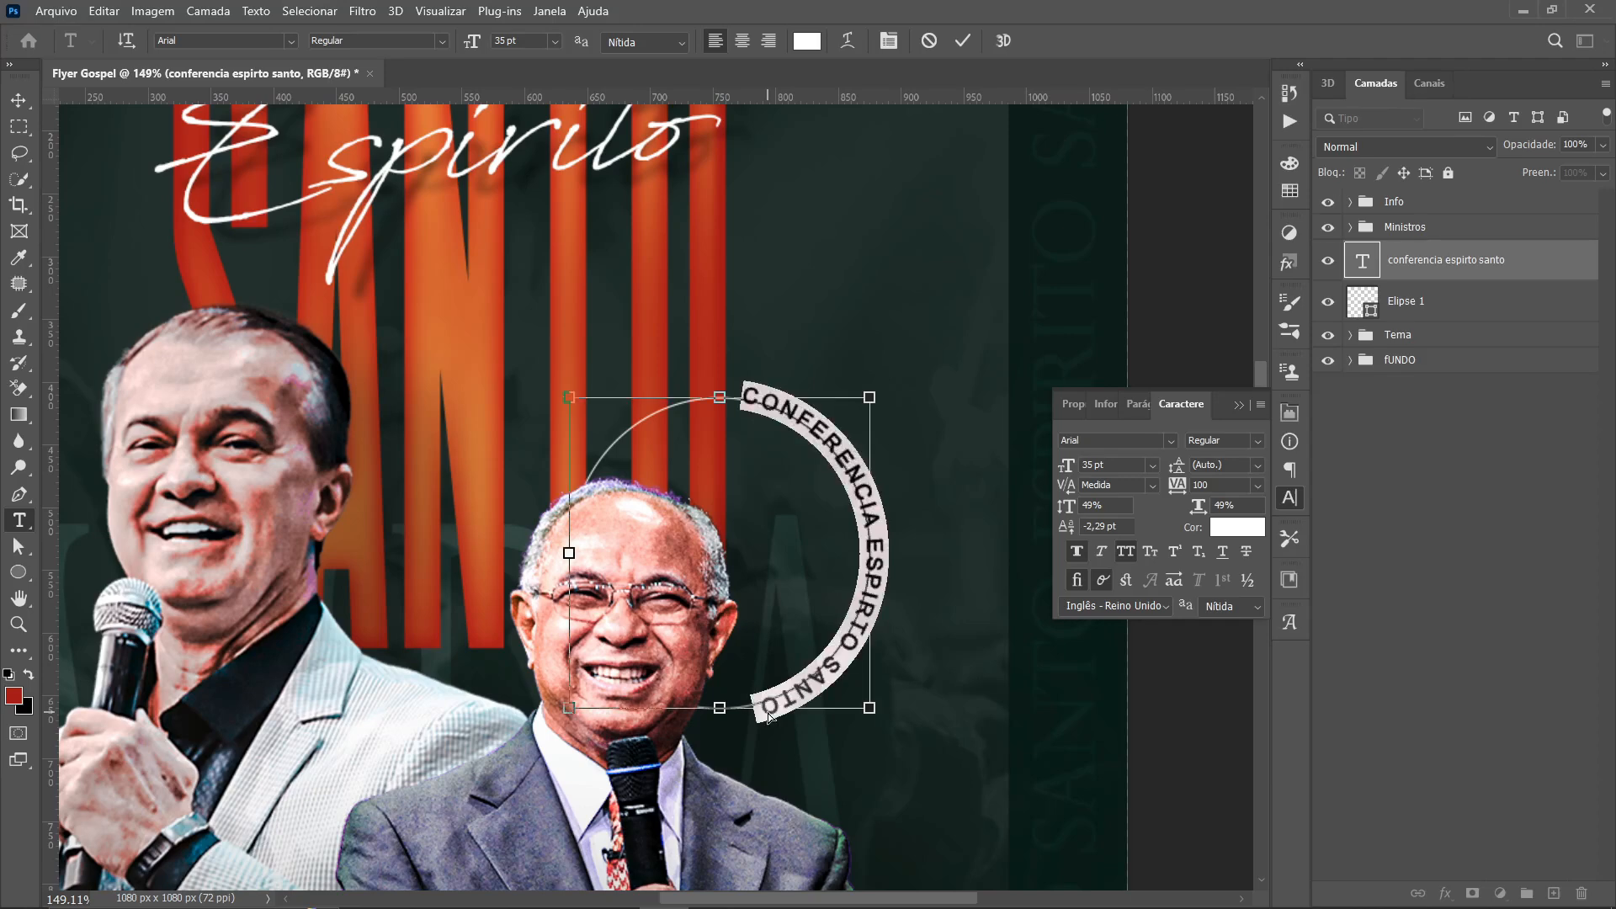
{"action": "left_click", "coordinate": [769, 706]}
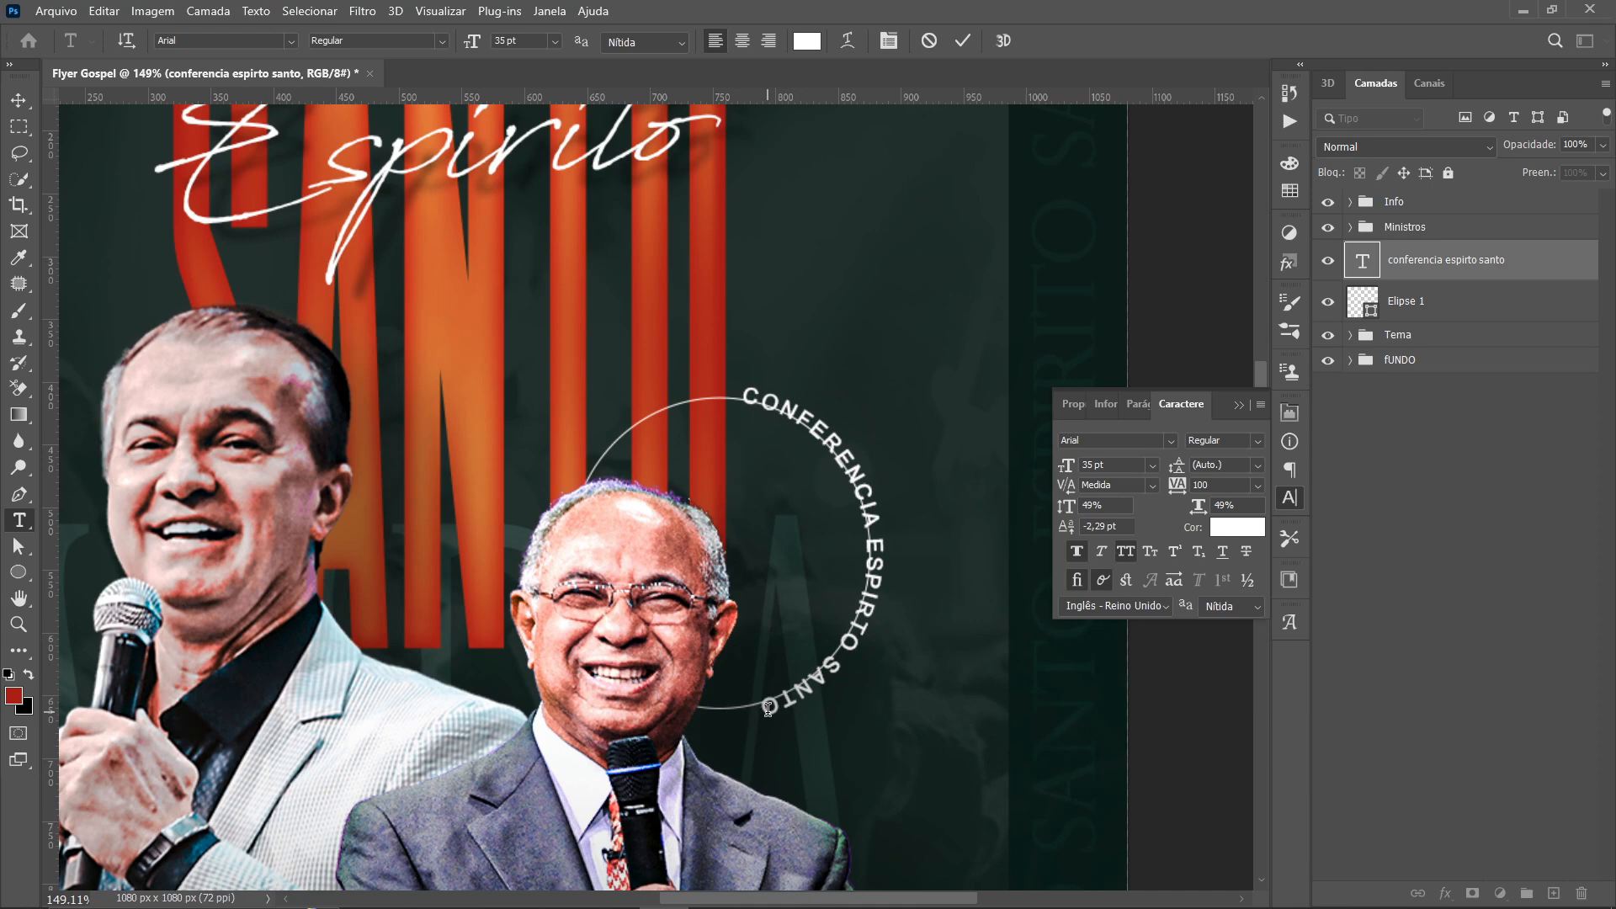
{"action": "key", "text": "ctrl"}
{"action": "type", "text": "CONFERENCIA ESPIRTO SANTO"}
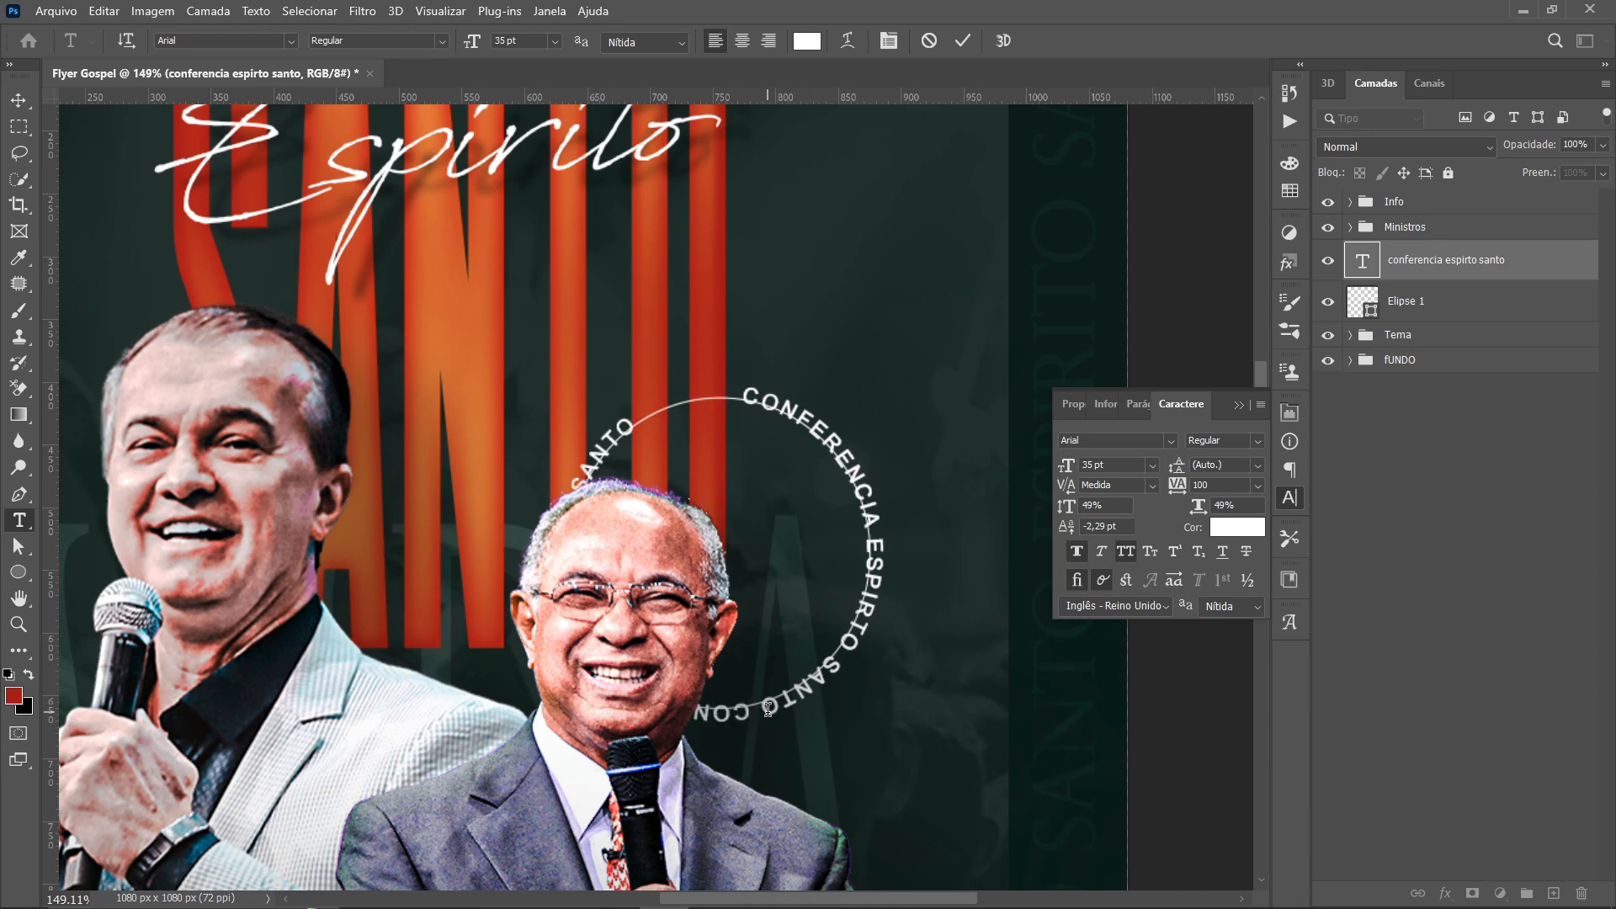
Widen the tracking of the entire circular text to 200 and apply the text
{"action": "key", "text": "ctrl+a"}
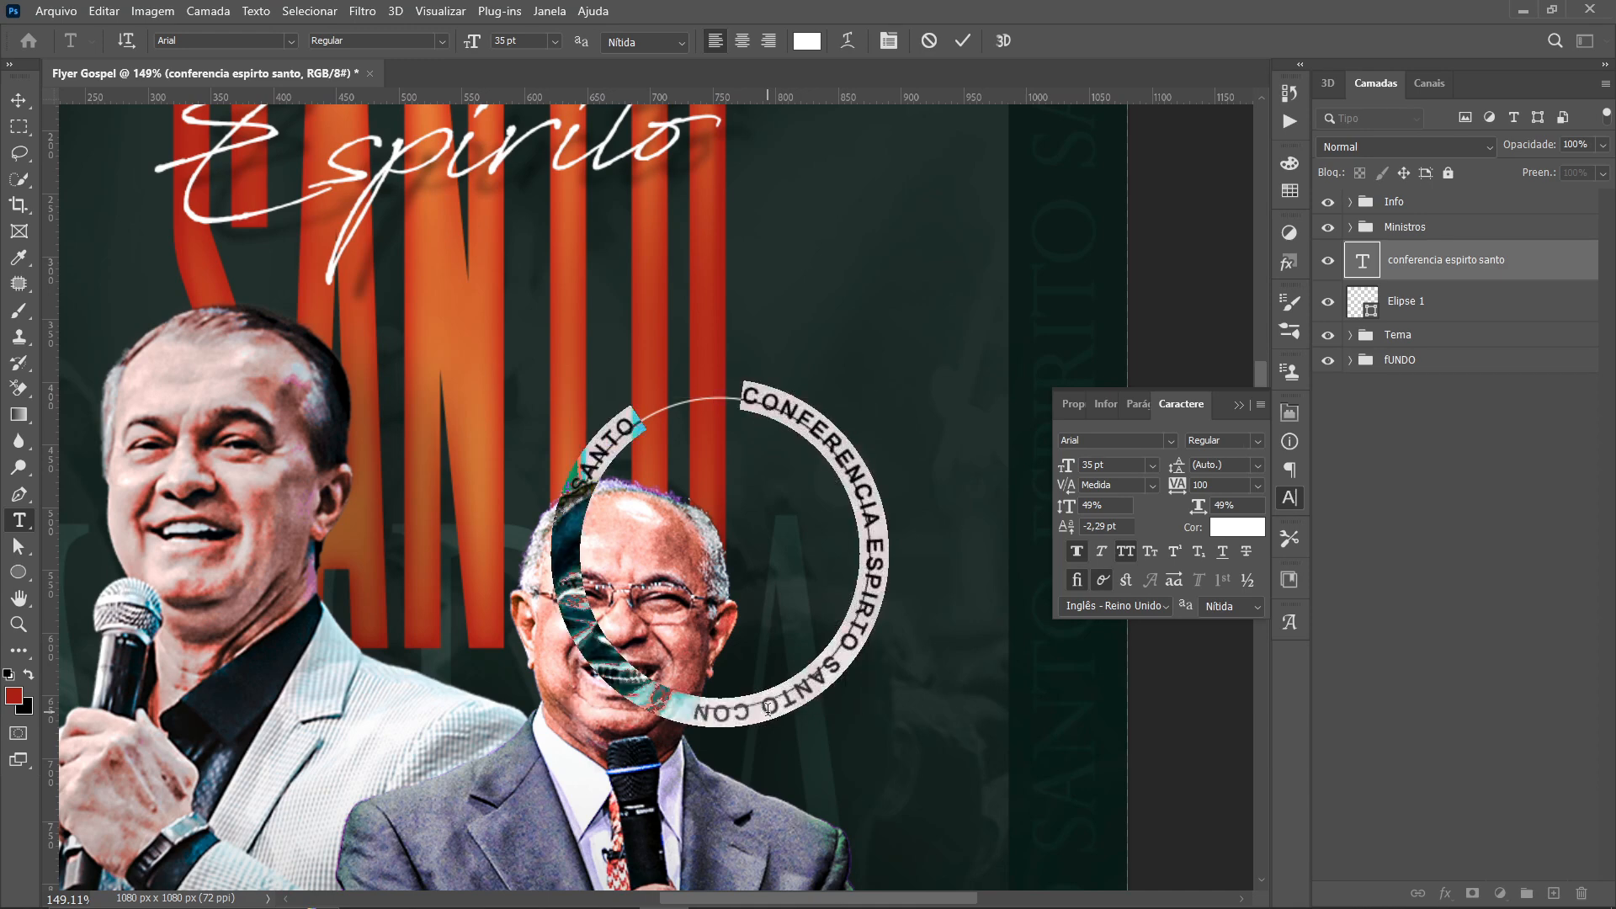
{"action": "key", "text": "alt+Right"}
{"action": "key", "text": "alt+Right"}
{"action": "key", "text": "alt+Right"}
{"action": "key", "text": "alt+Right"}
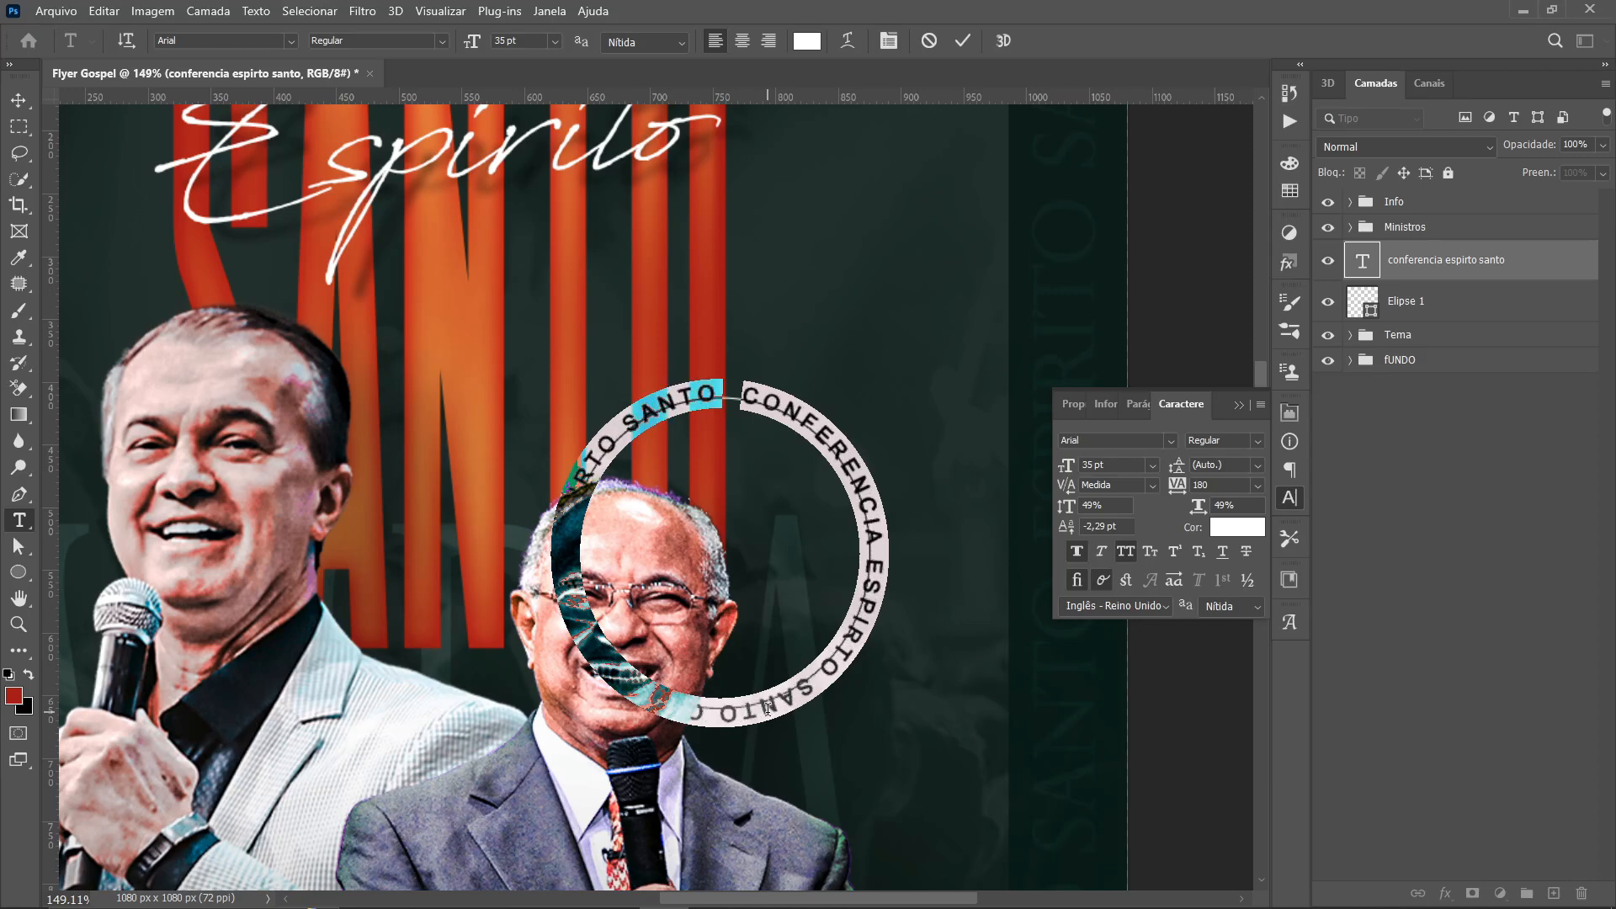
{"action": "key", "text": "alt+Right"}
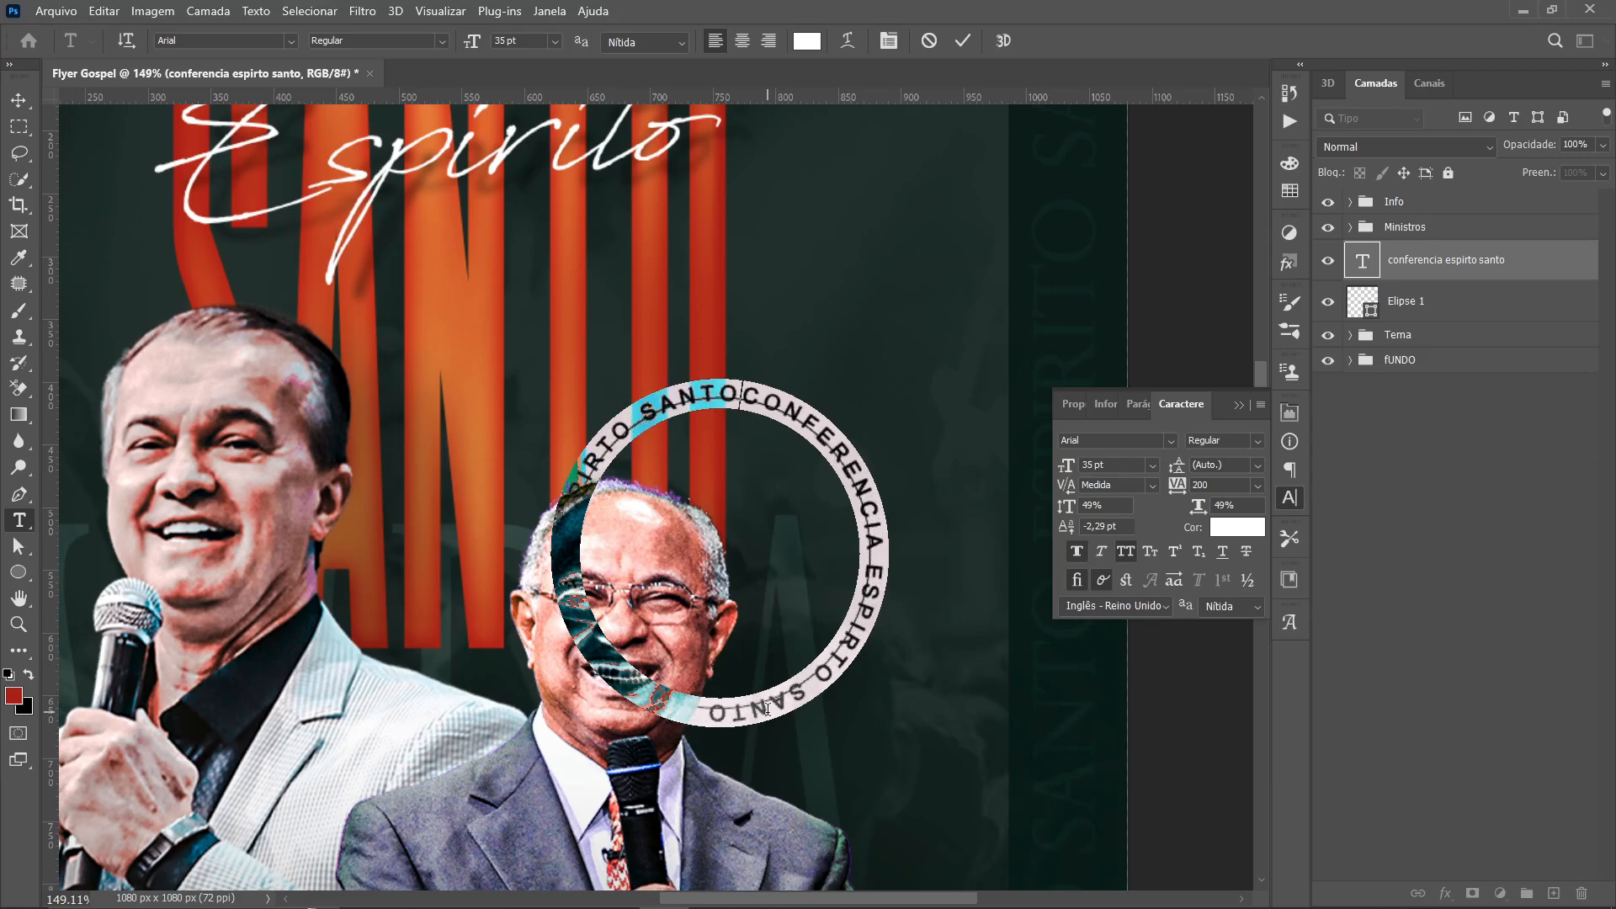
{"action": "left_click", "coordinate": [18, 99]}
Hide the Elipse 1 layer and scale the circular text down slightly behind the second minister's head
{"action": "scroll", "coordinate": [711, 510], "scroll_direction": "down", "scroll_amount": 2}
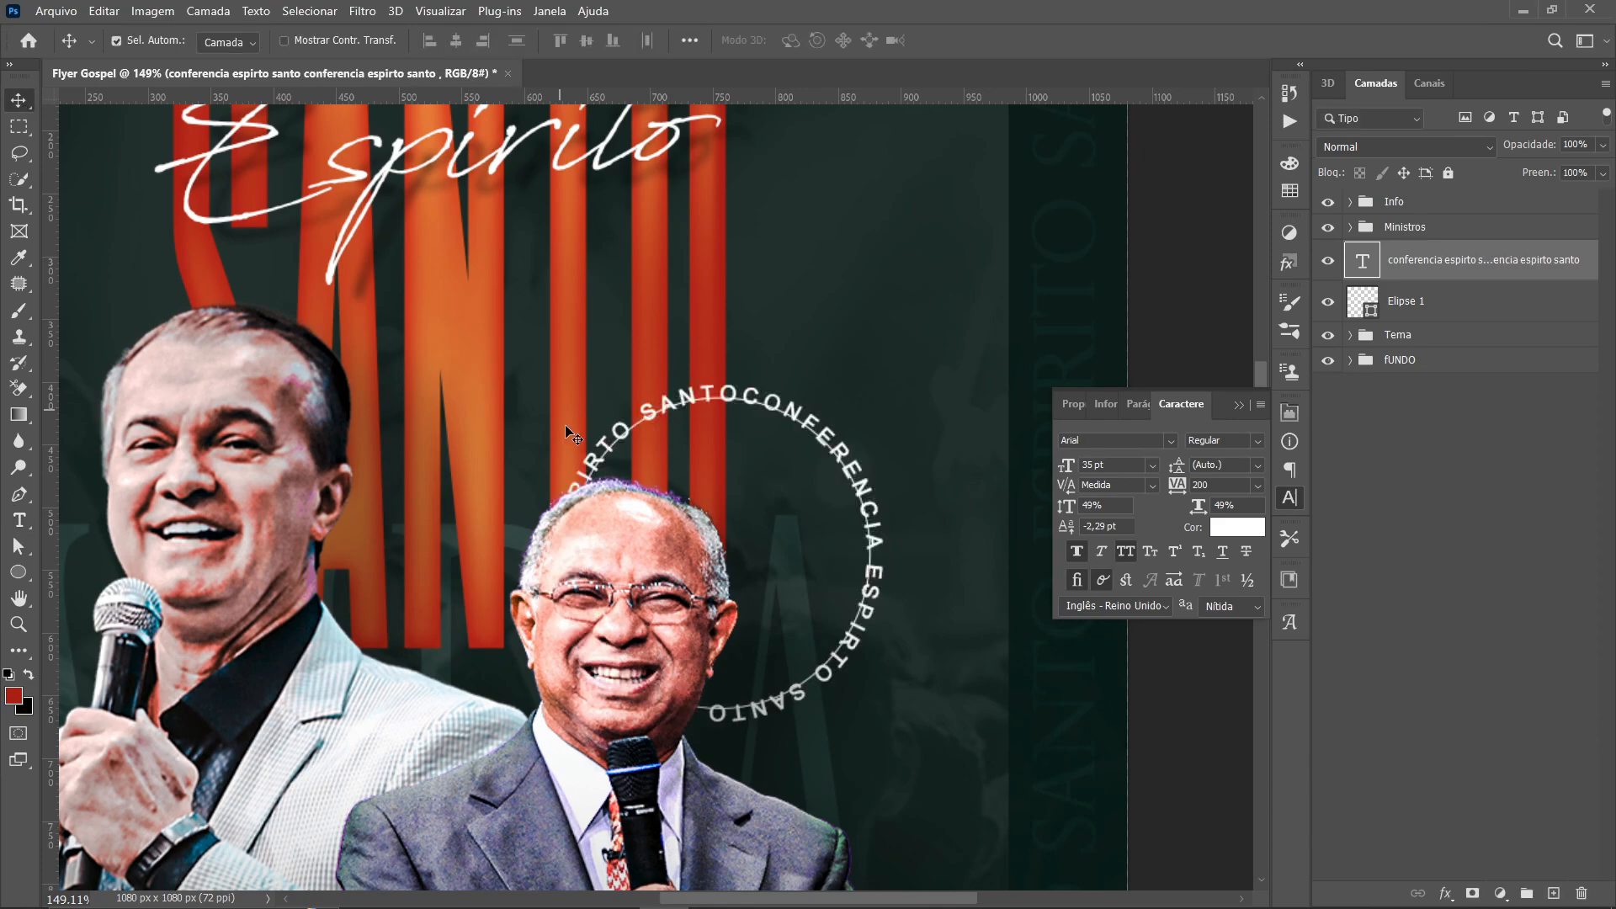
{"action": "scroll", "coordinate": [711, 509], "scroll_direction": "down", "scroll_amount": 2}
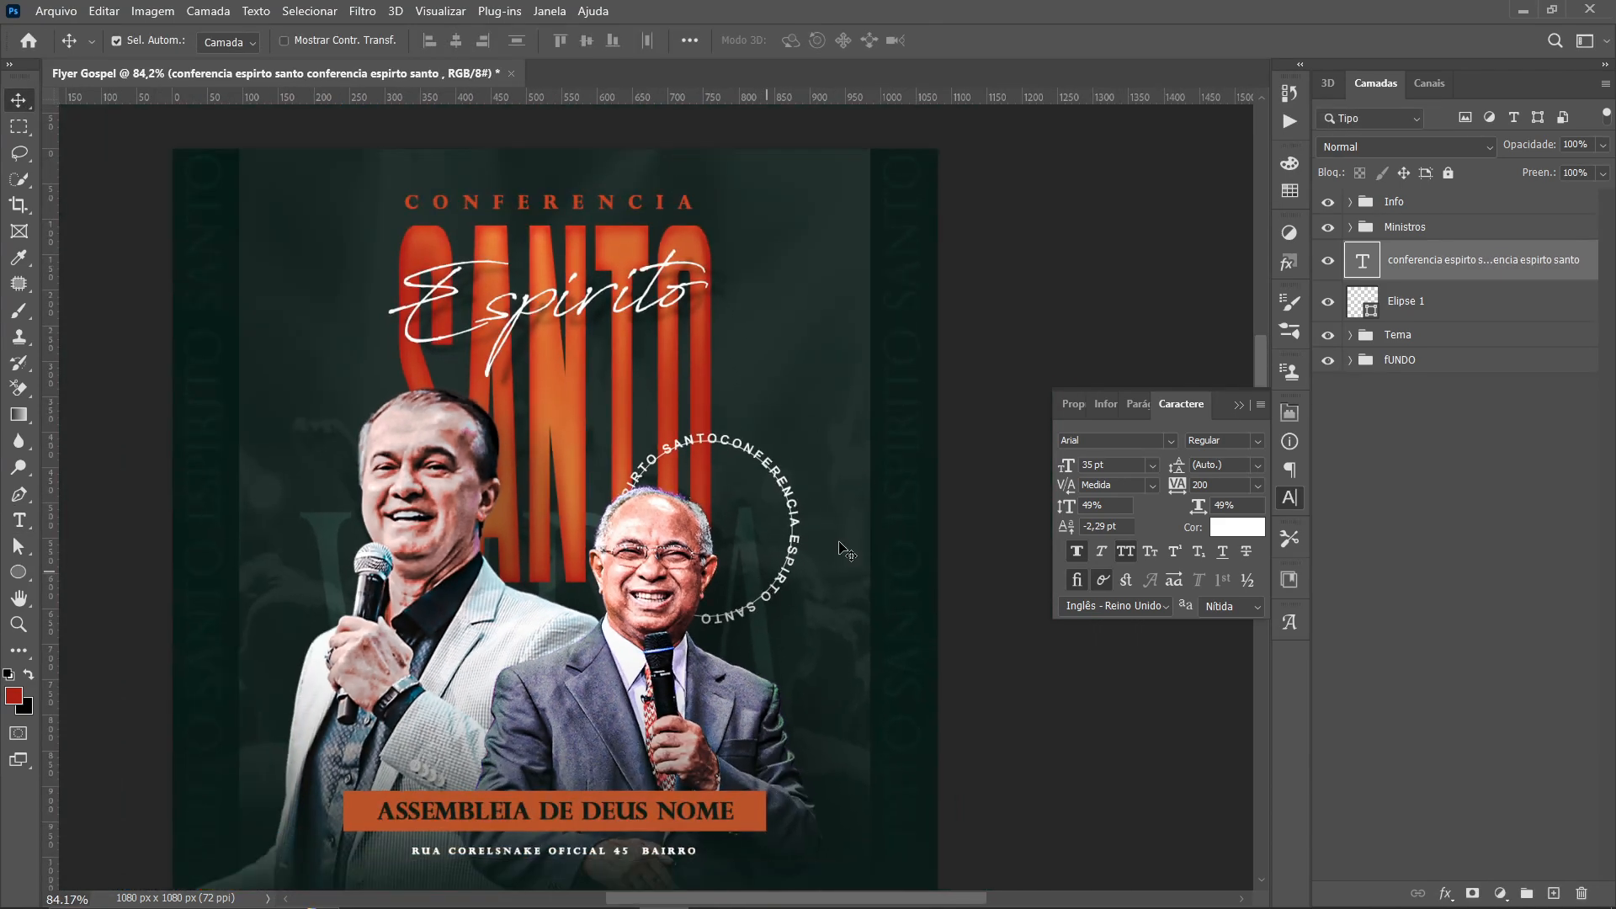
{"action": "left_click", "coordinate": [1328, 301]}
{"action": "scroll", "coordinate": [816, 454], "scroll_direction": "down", "scroll_amount": 1}
{"action": "scroll", "coordinate": [816, 455], "scroll_direction": "up", "scroll_amount": 1}
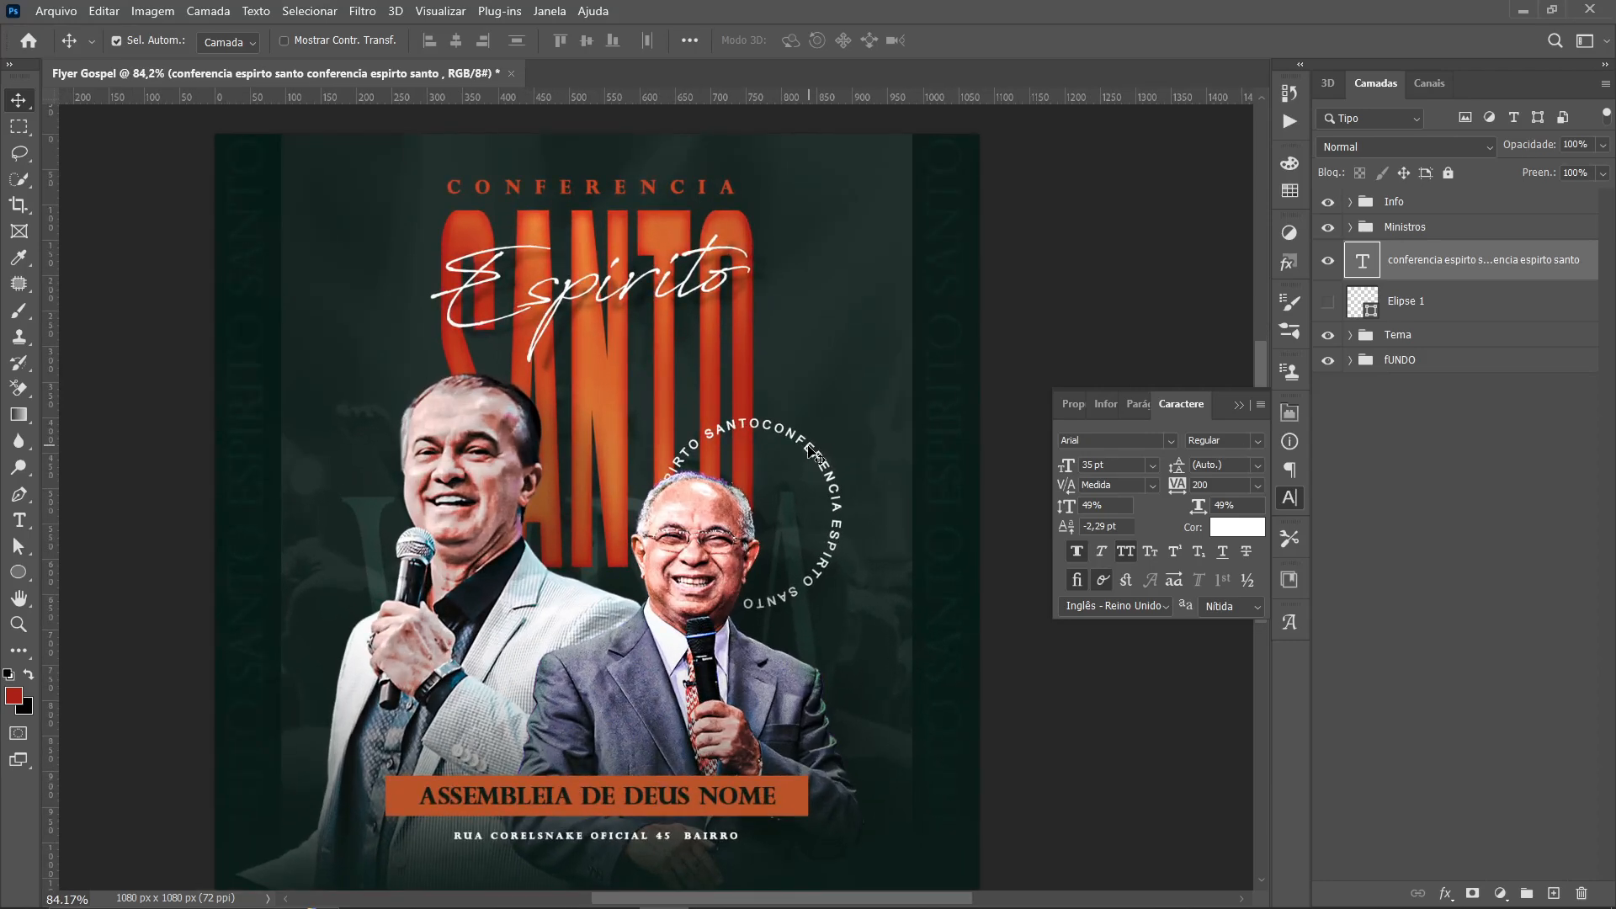
{"action": "key", "text": "ctrl+t"}
{"action": "left_click_drag", "start_coordinate": [836, 602], "coordinate": [825, 592]}
{"action": "key", "text": "Return"}
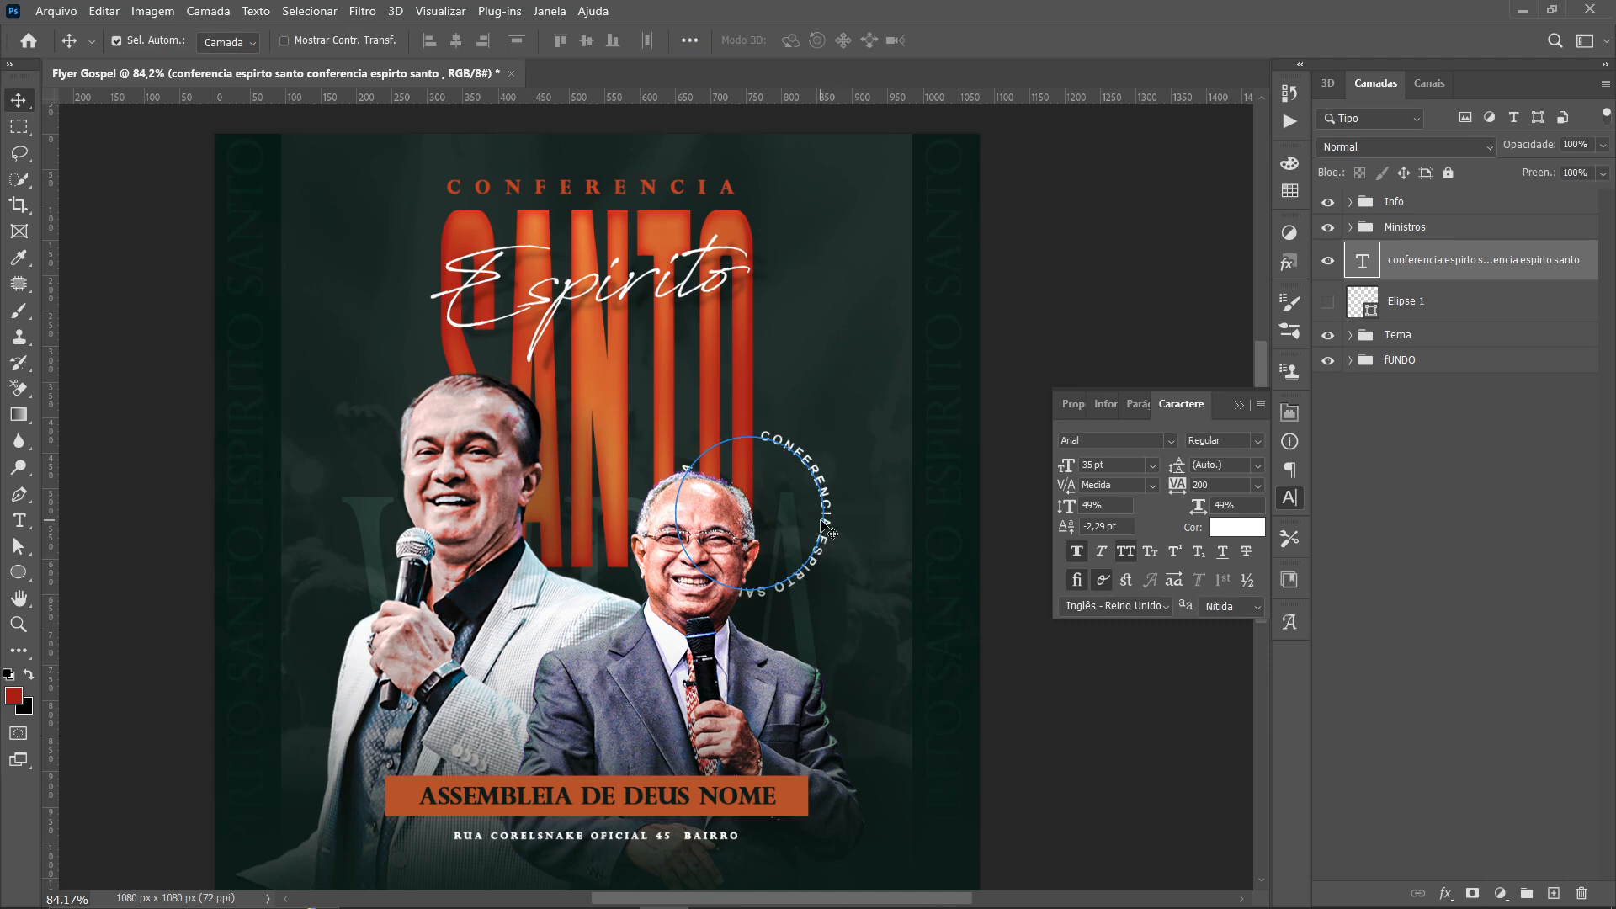
Increase the tracking of the whole circular text to 360 and apply the text
{"action": "double_click", "coordinate": [811, 460]}
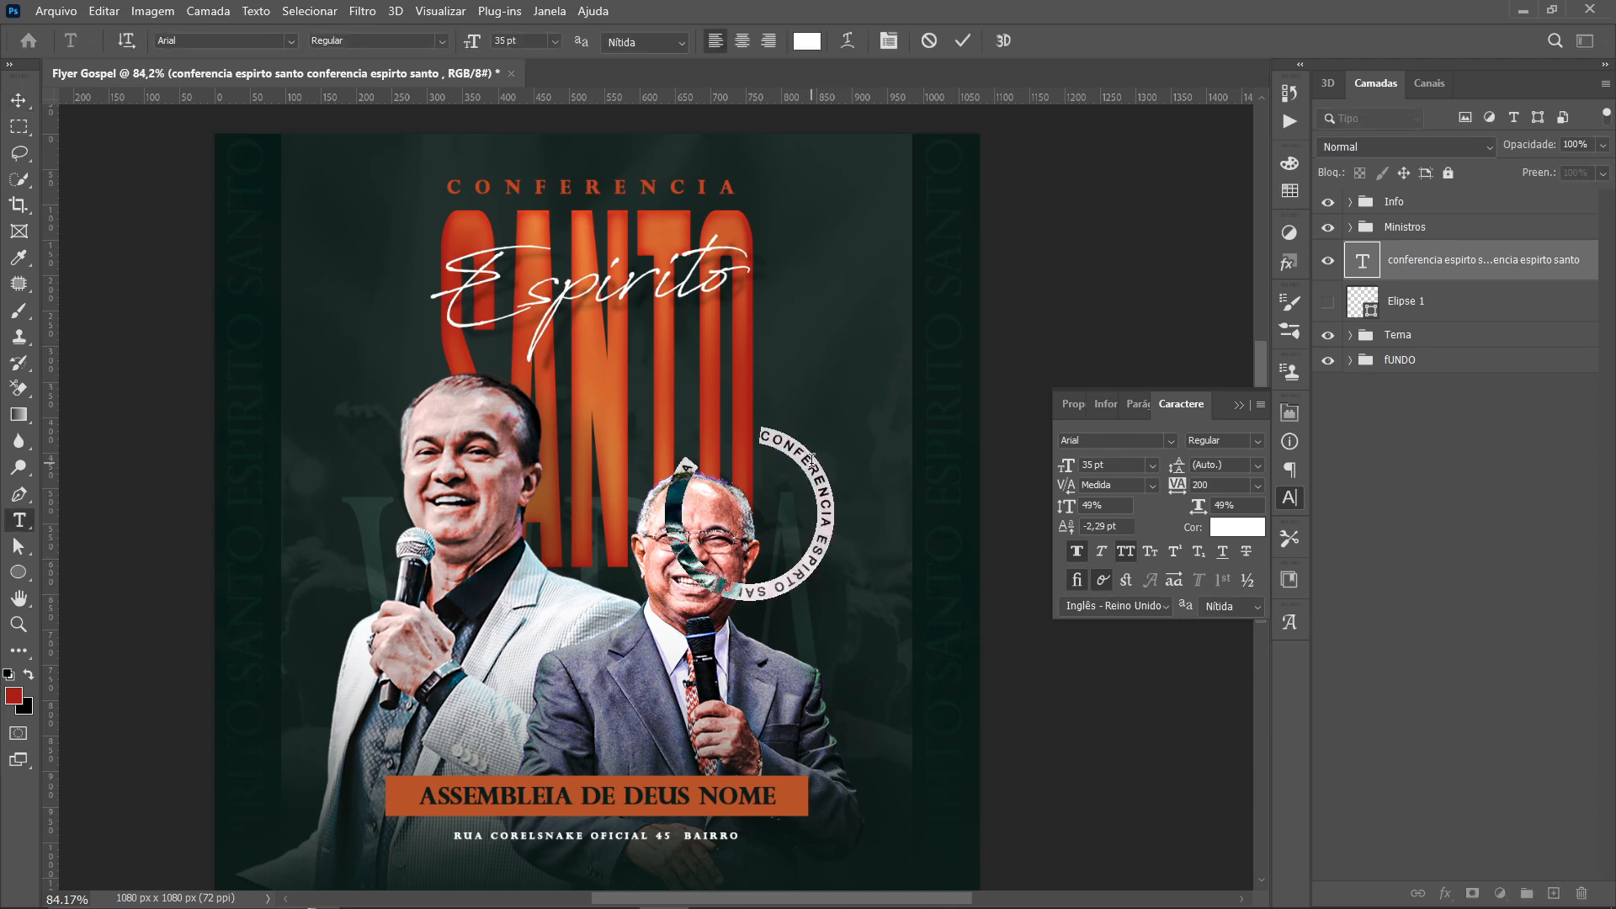
{"action": "key", "text": "alt+Right"}
{"action": "key", "text": "alt+Right"}
{"action": "key", "text": "alt+Right"}
{"action": "key", "text": "alt+Right"}
{"action": "key", "text": "alt+Right"}
{"action": "key", "text": "alt+Right"}
{"action": "key", "text": "alt+Right"}
{"action": "key", "text": "alt+Right"}
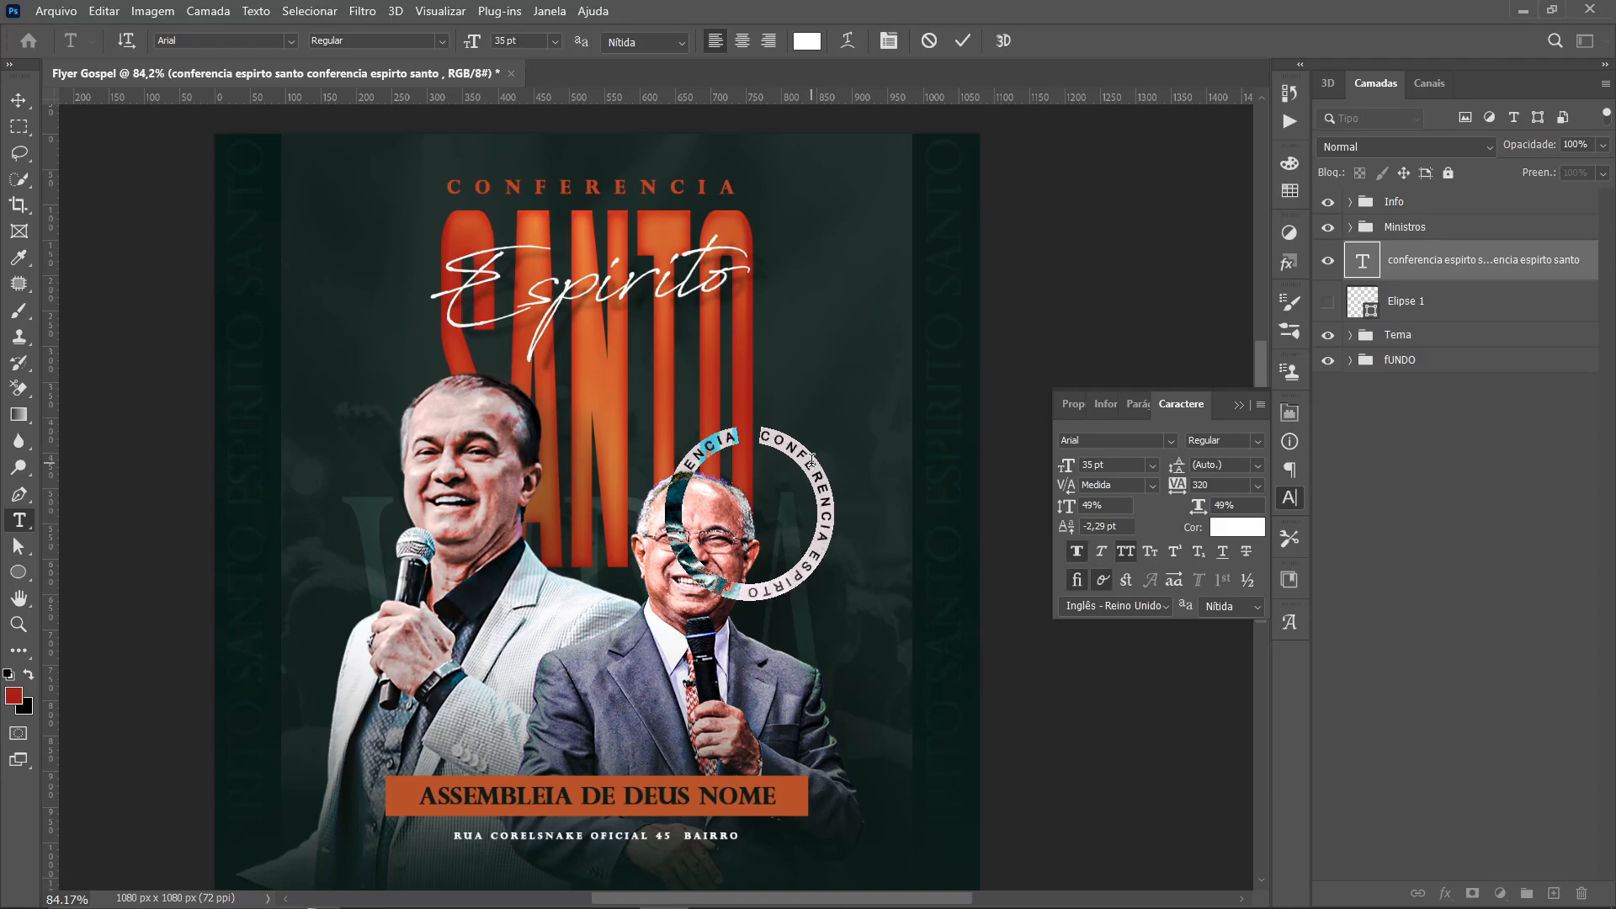
{"action": "left_click", "coordinate": [18, 101]}
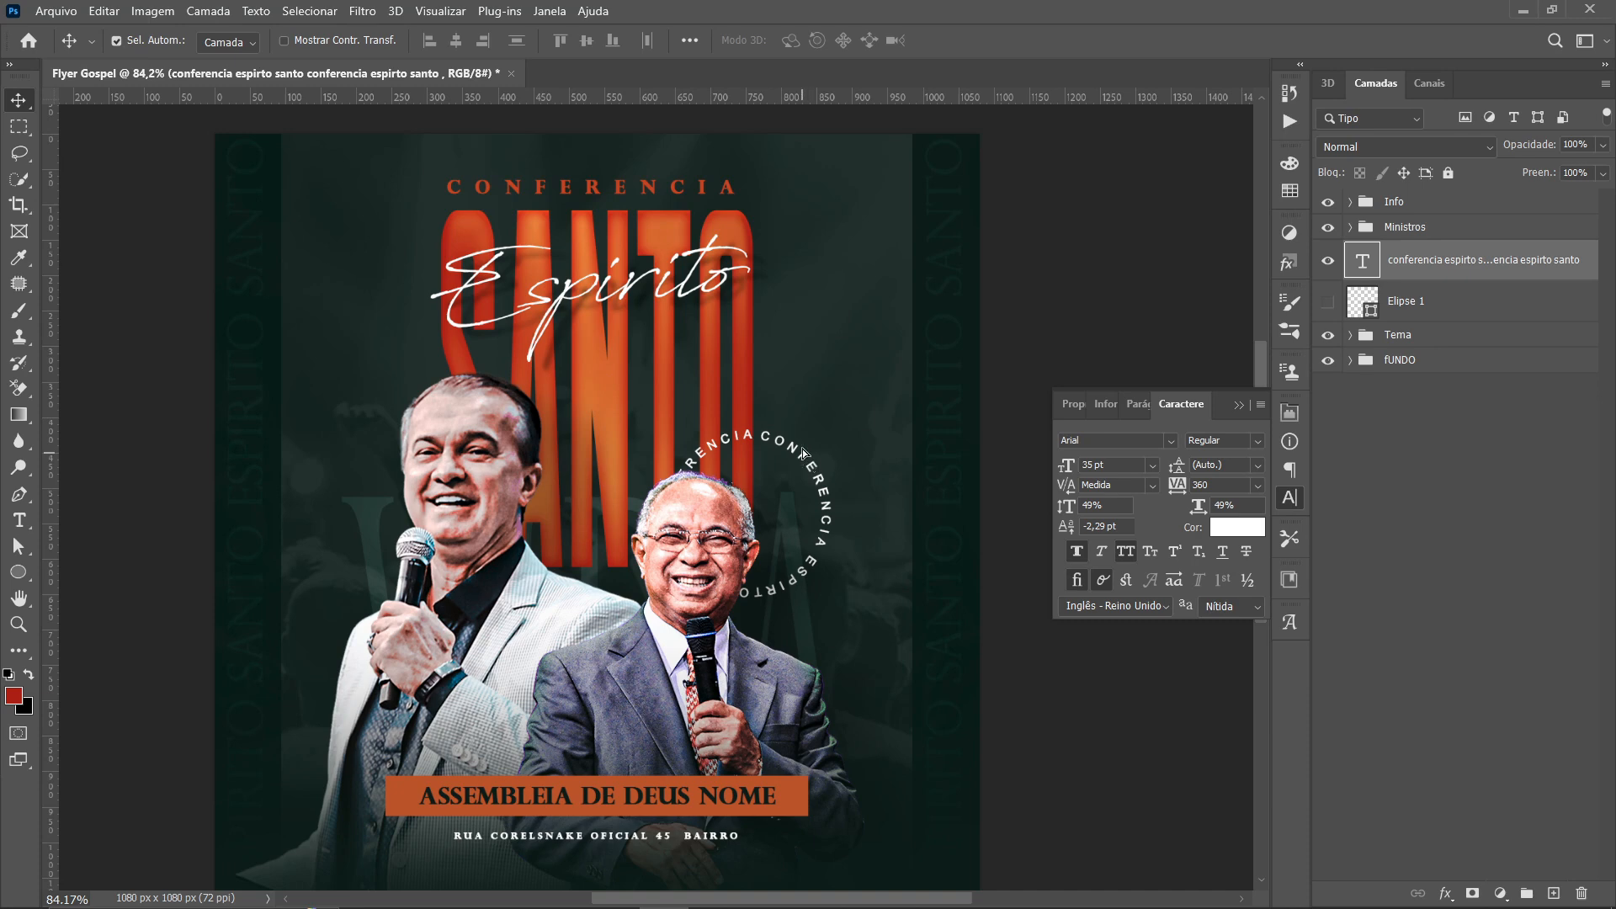
Lower the circular text layer's opacity to 53% and close the character settings
{"action": "scroll", "coordinate": [900, 469], "scroll_direction": "down", "scroll_amount": 2}
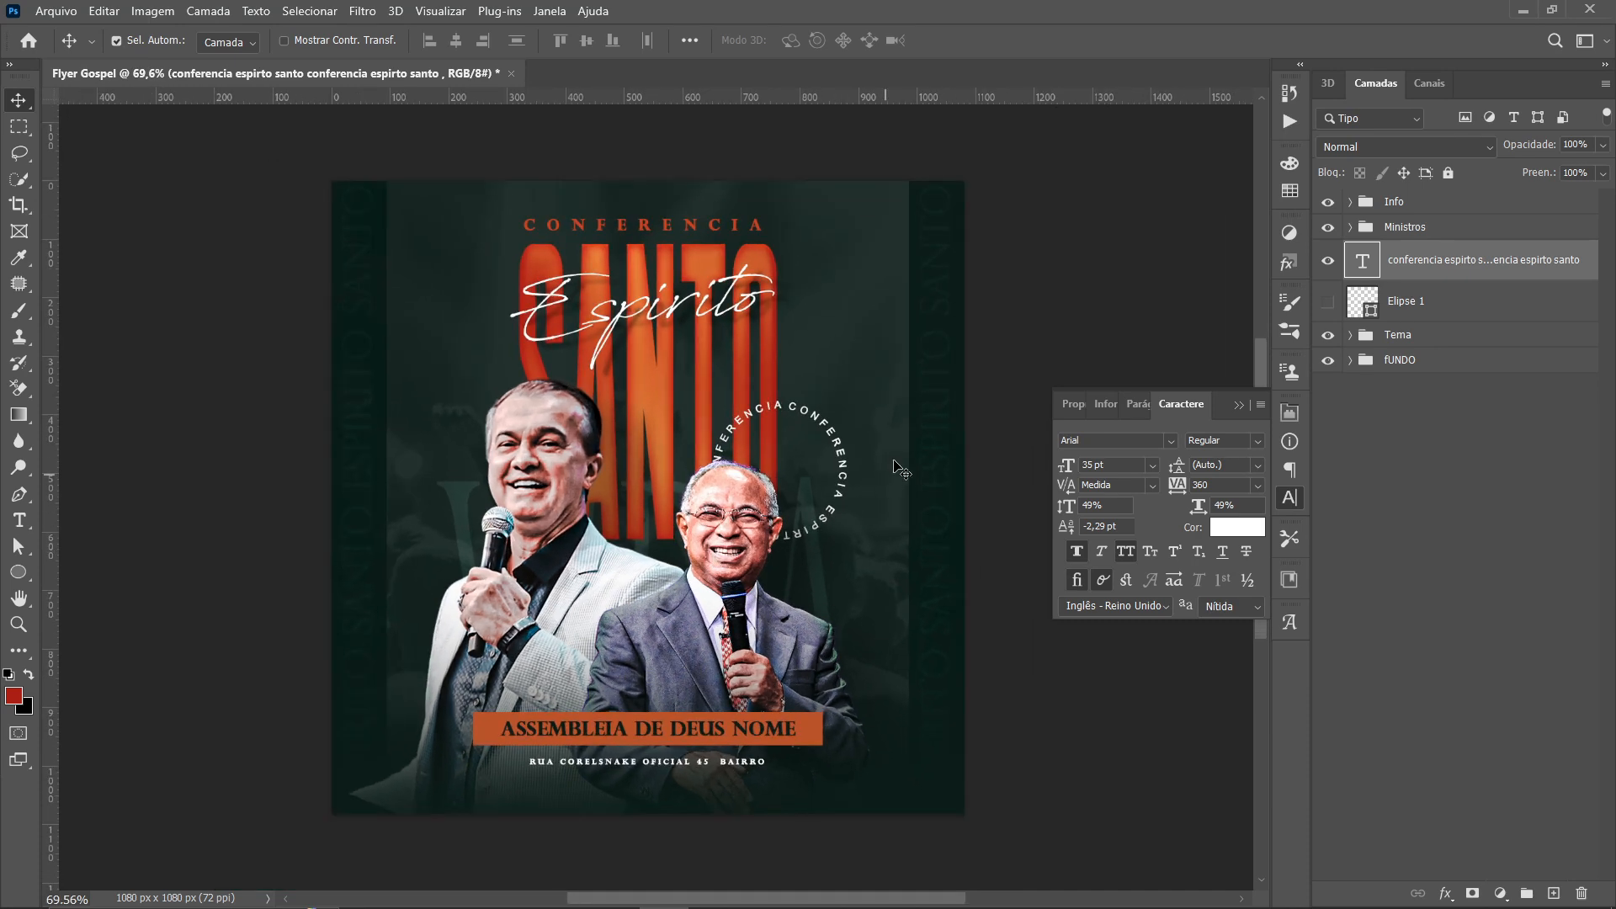
{"action": "scroll", "coordinate": [900, 470], "scroll_direction": "up", "scroll_amount": 1}
{"action": "left_click_drag", "start_coordinate": [1601, 154], "coordinate": [1573, 208]}
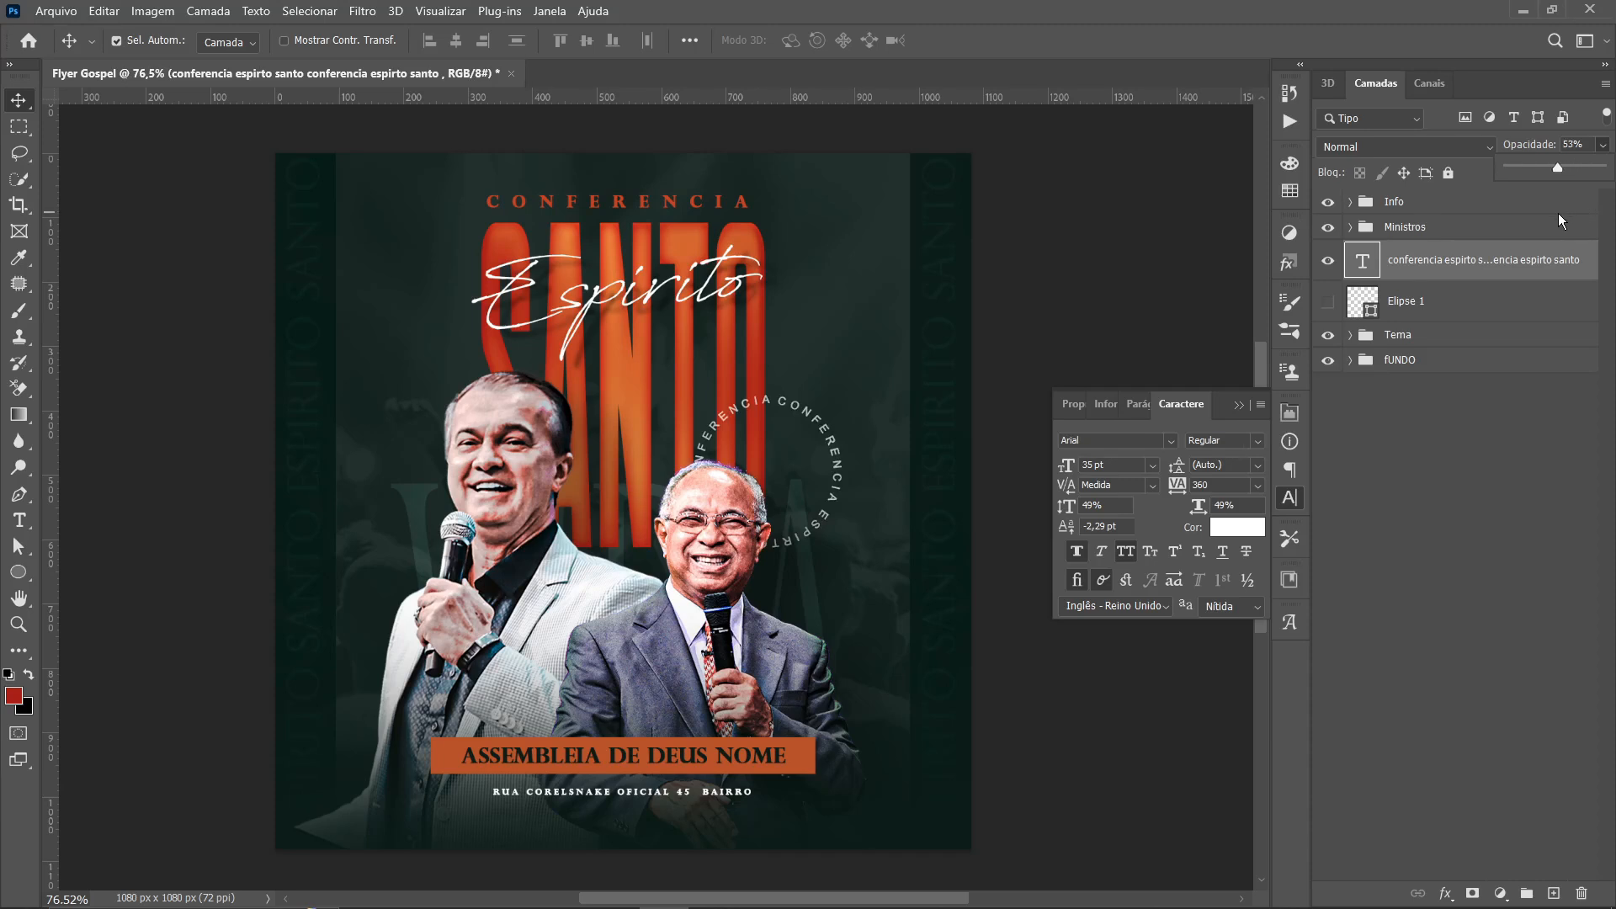
{"action": "left_click_drag", "start_coordinate": [1558, 214], "coordinate": [1557, 214]}
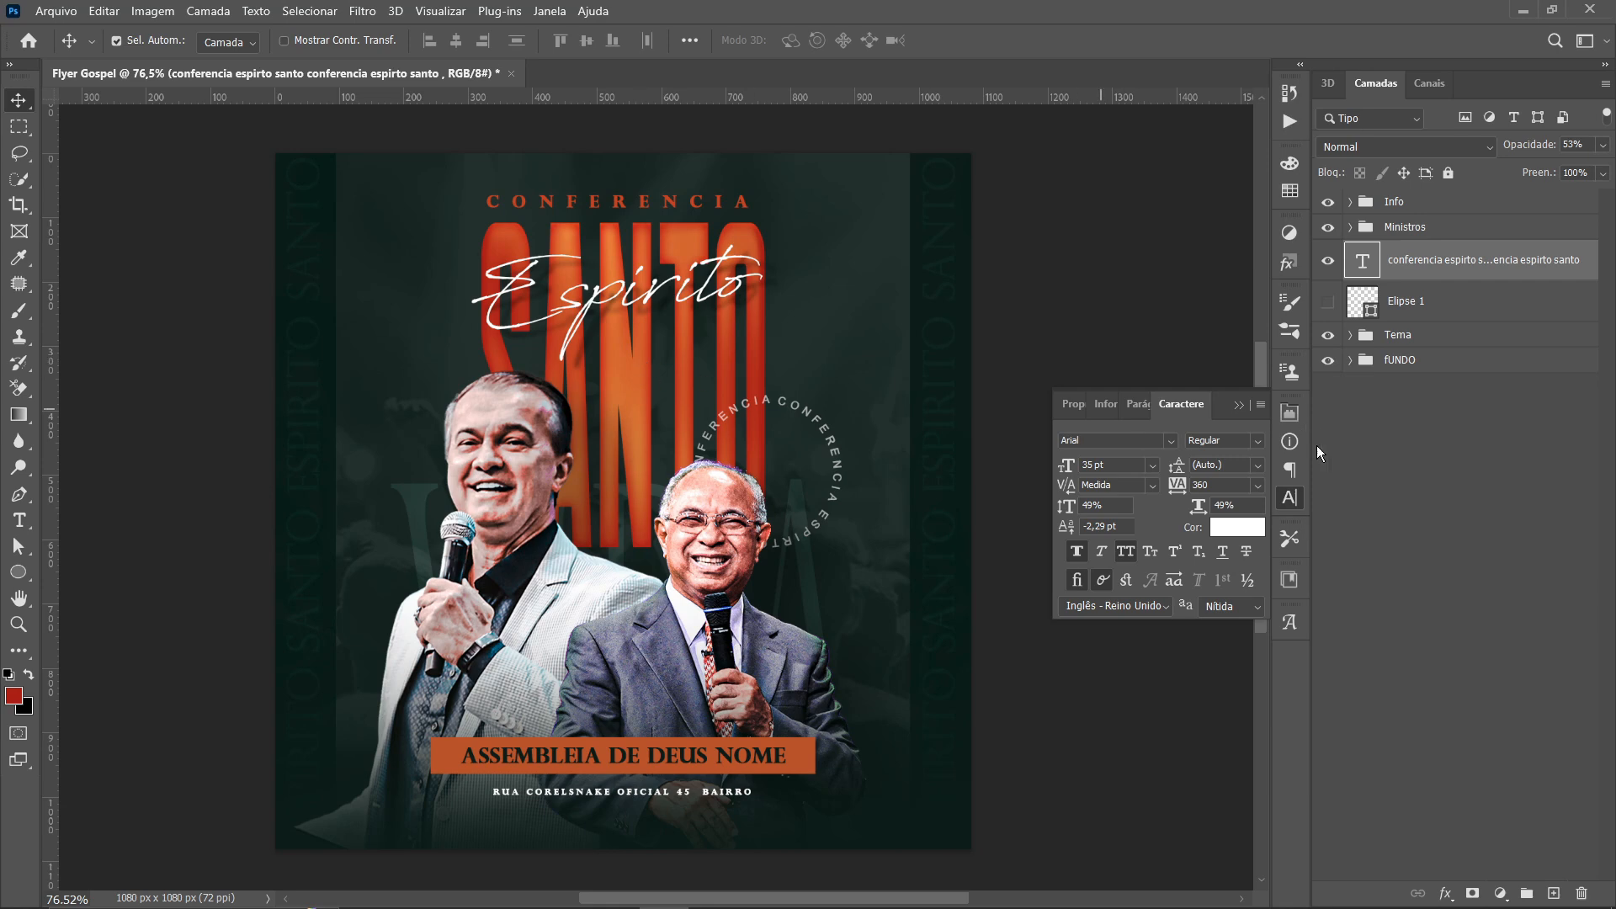
{"action": "left_click", "coordinate": [1289, 500]}
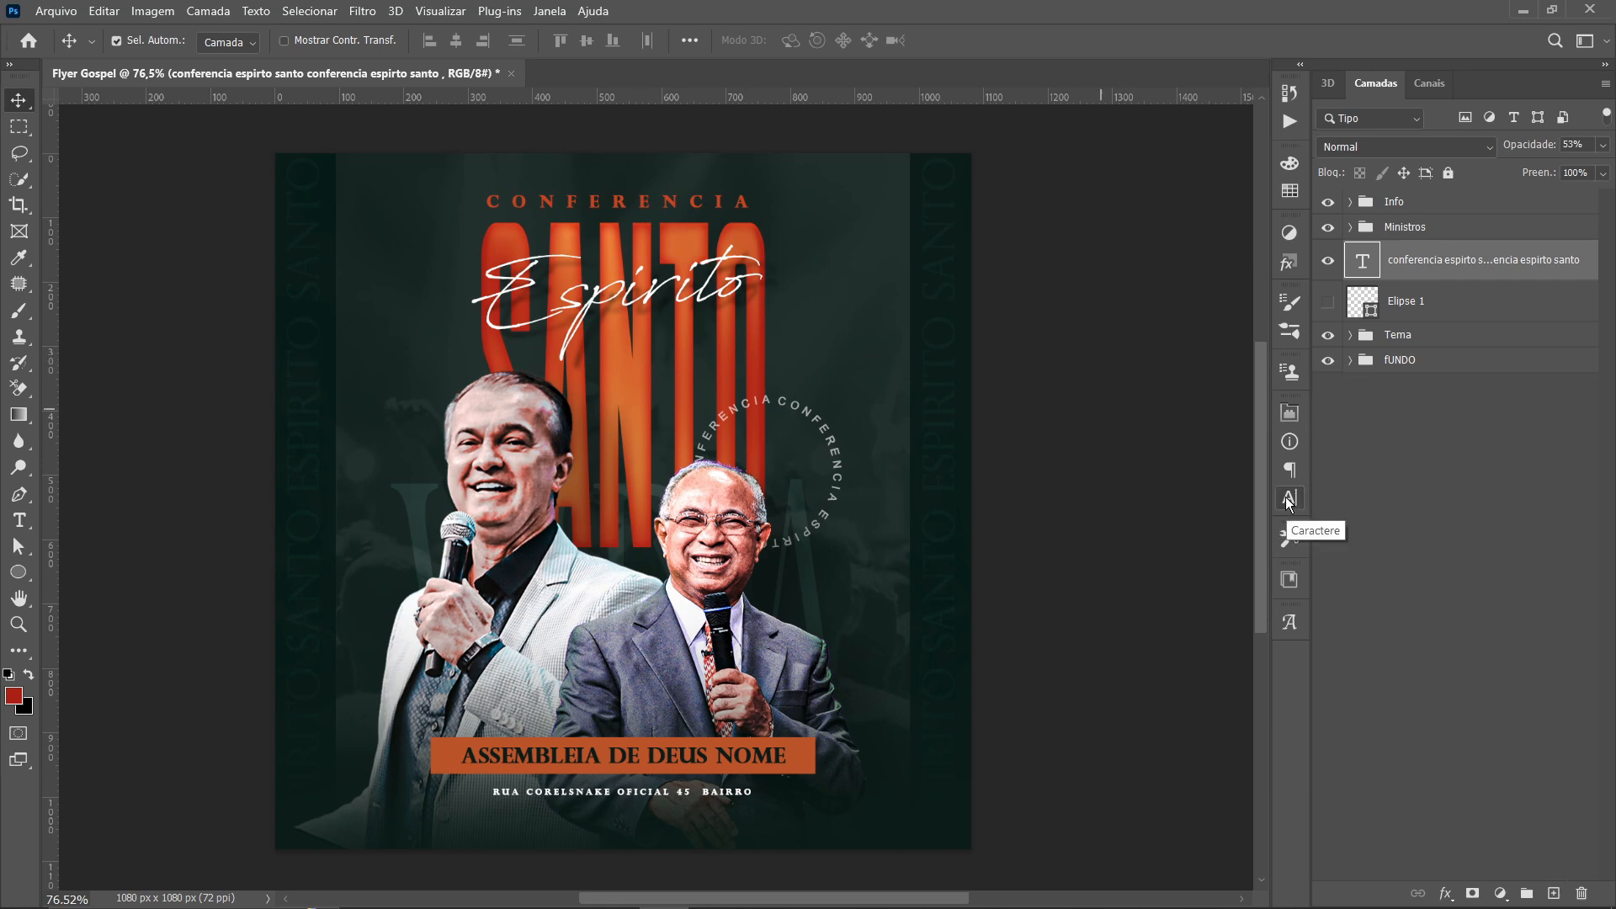
Move the whole Tema title group slightly down the flyer with Free Transform
{"action": "left_click", "coordinate": [623, 393]}
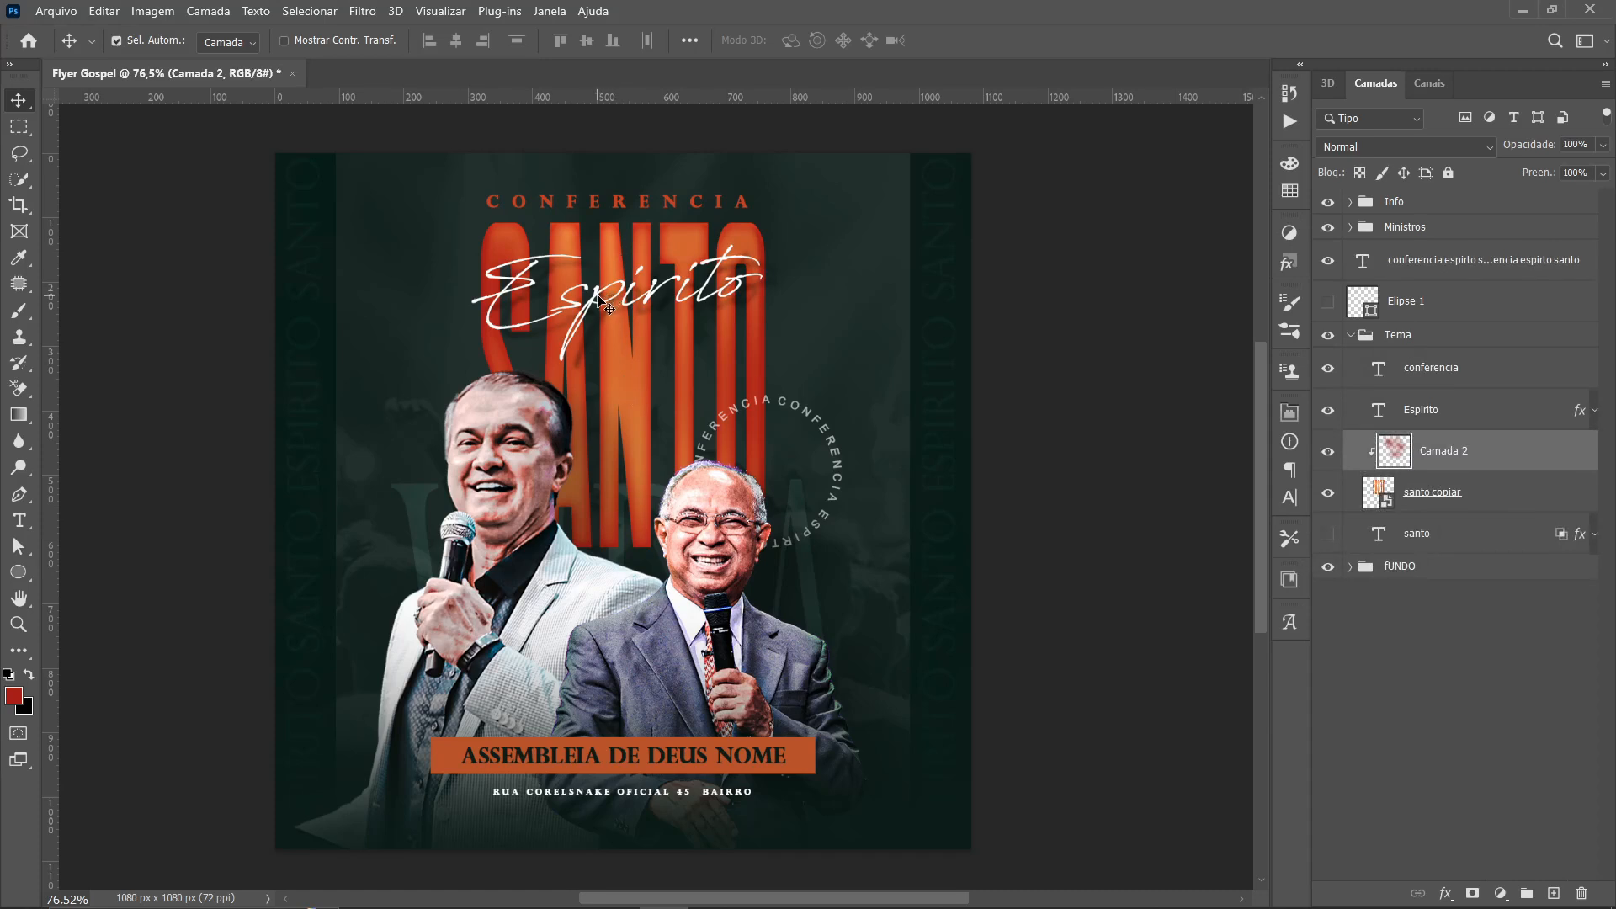
{"action": "left_click", "coordinate": [1350, 335]}
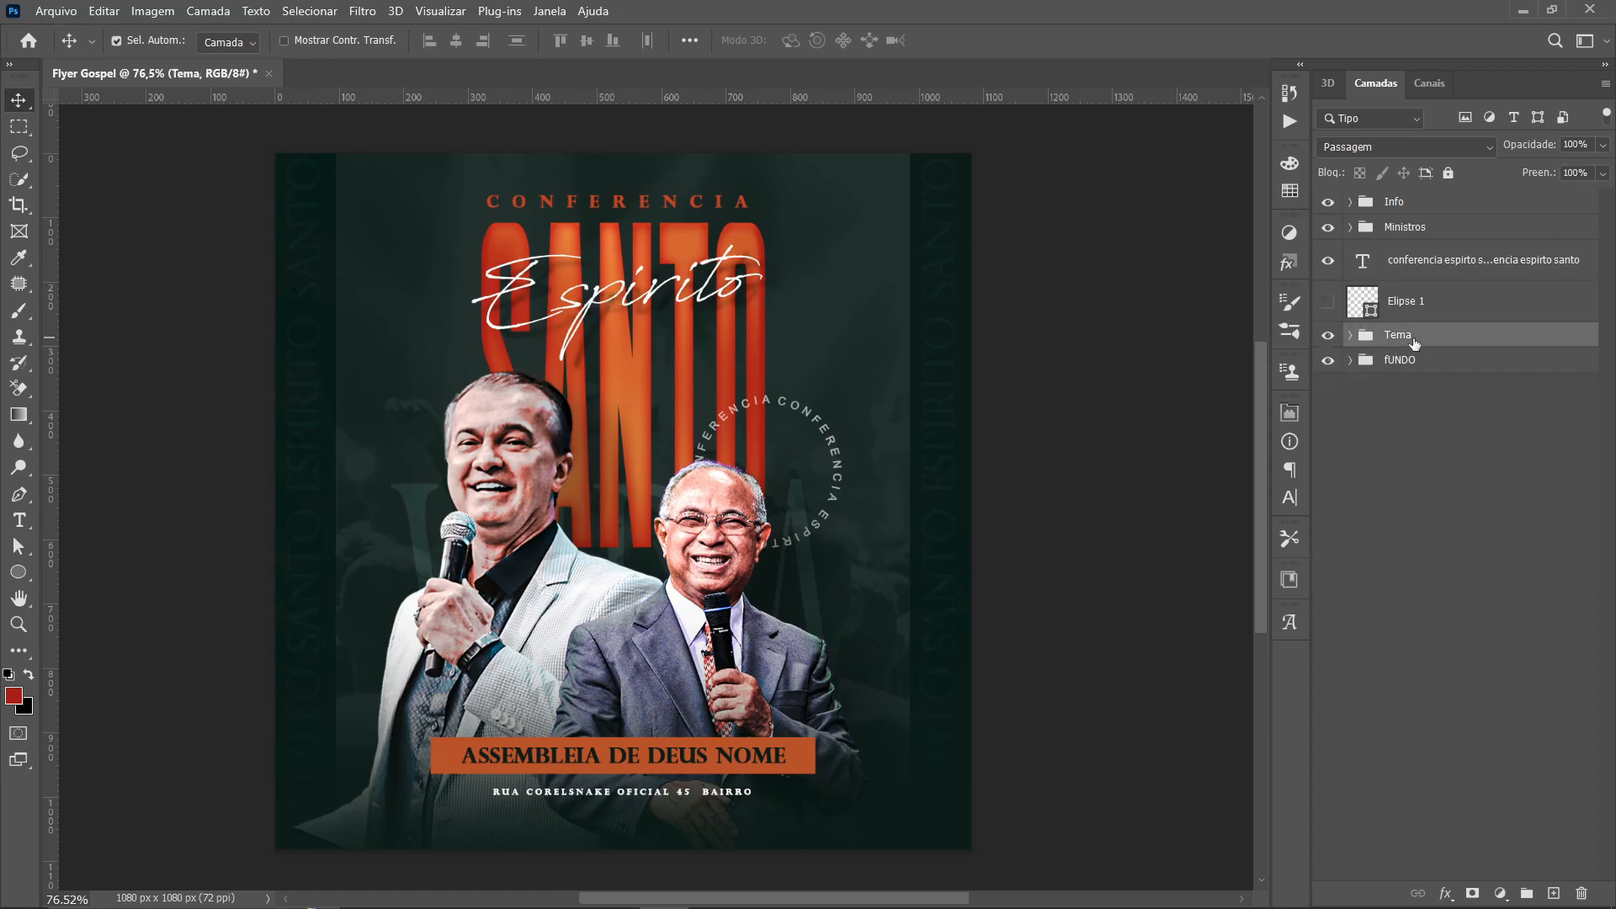
{"action": "key", "text": "ctrl+t"}
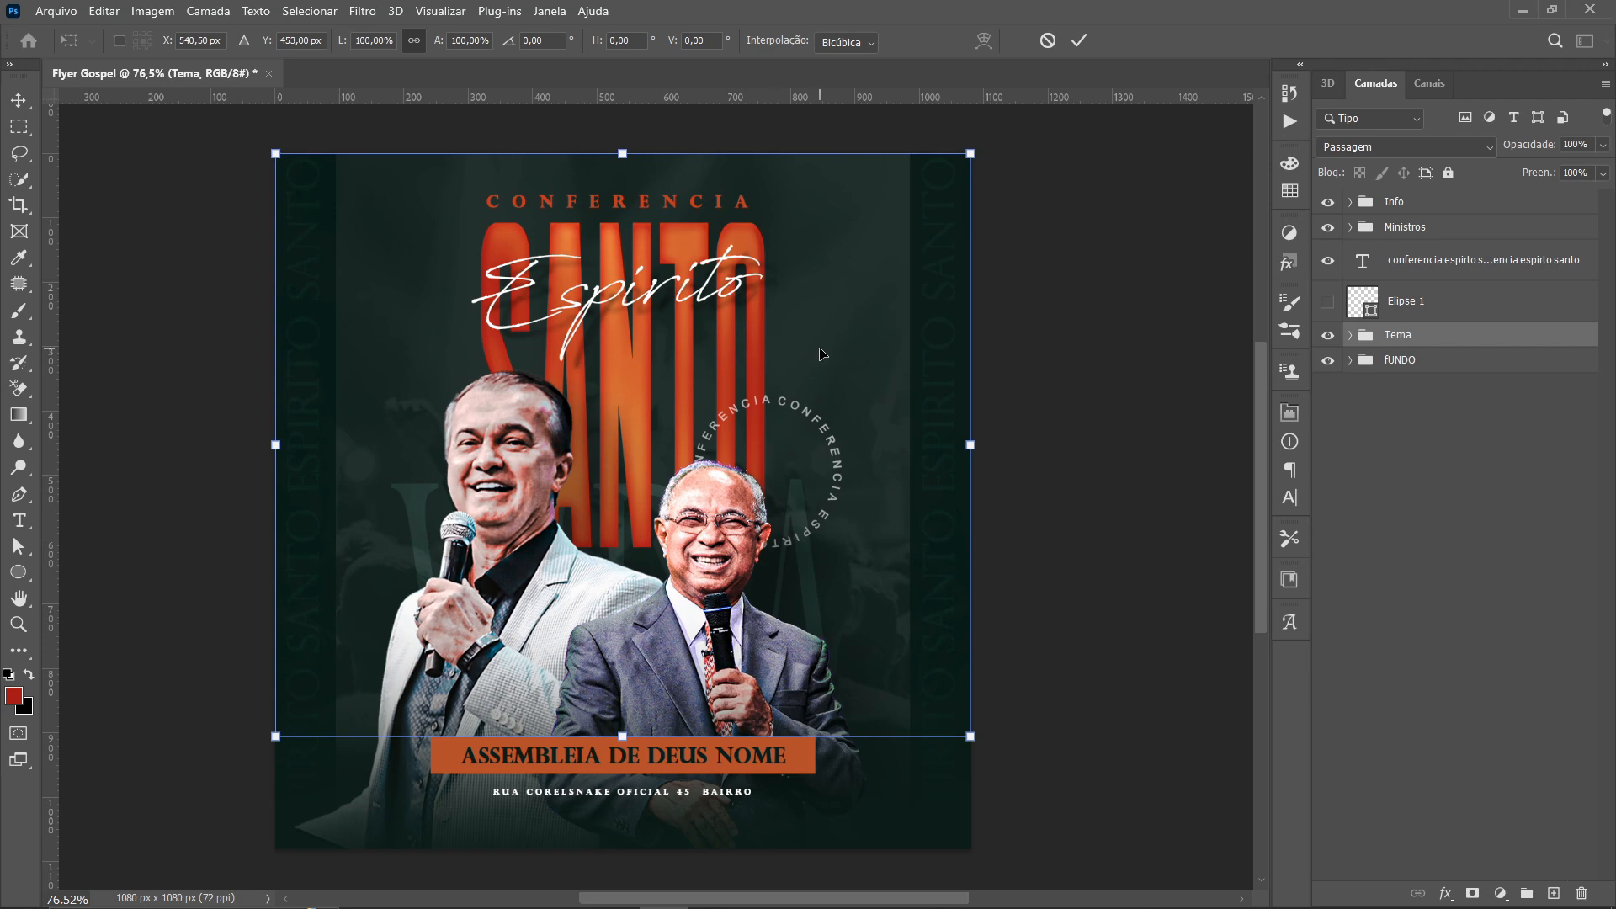
{"action": "left_click_drag", "start_coordinate": [822, 353], "coordinate": [822, 379]}
{"action": "key", "text": "Return"}
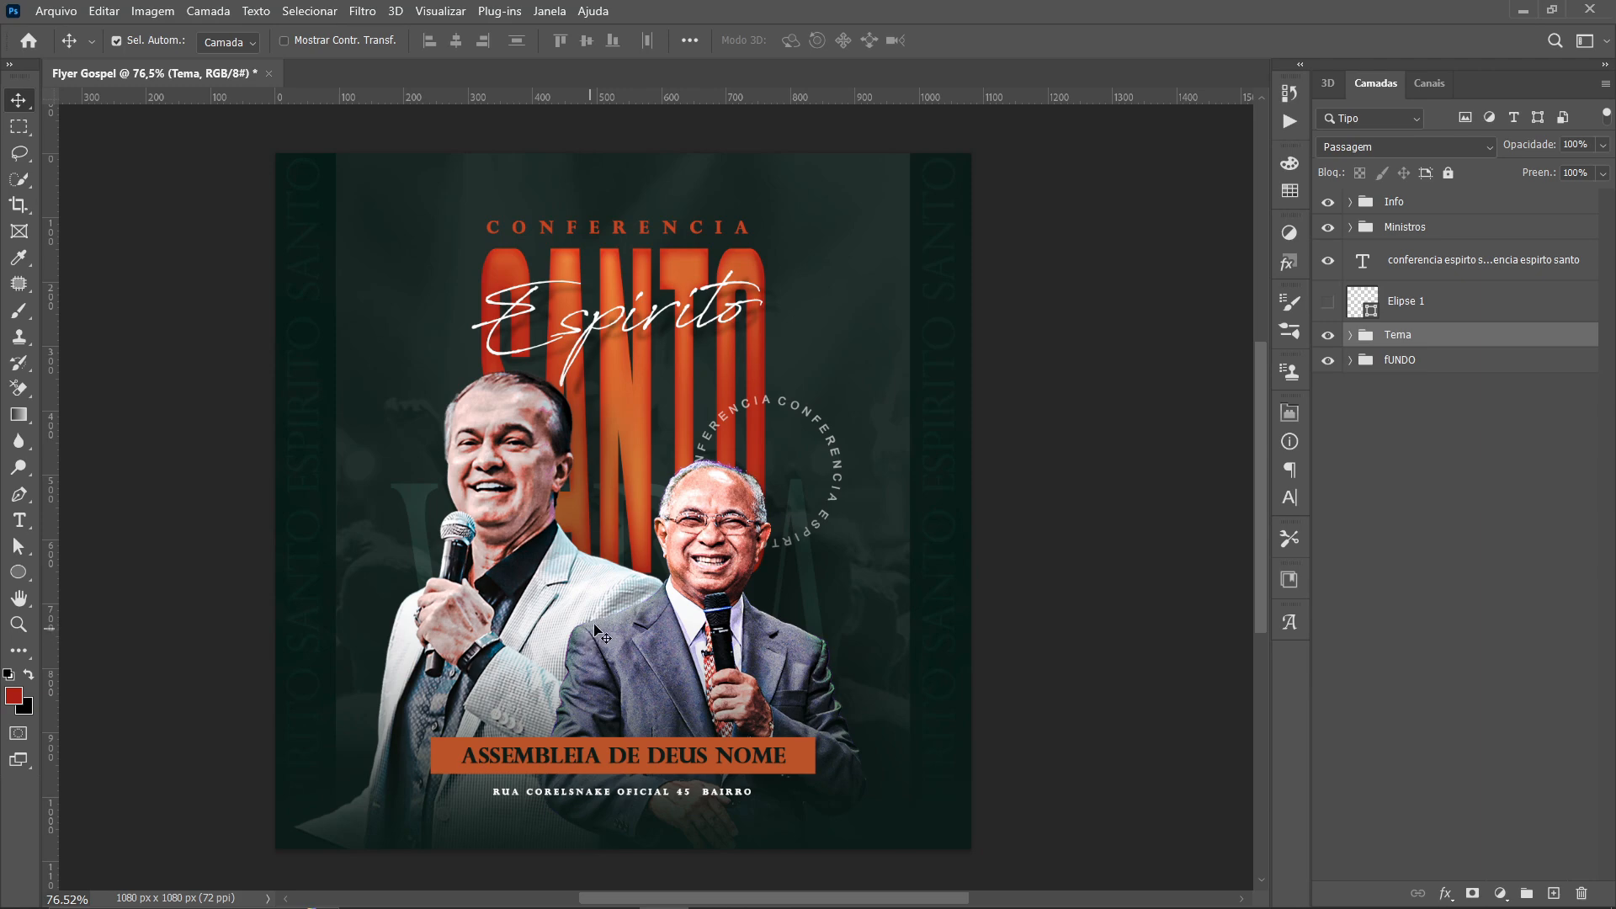
Set the opacity of the "flyer (1) copiar" image layer in the fUNDO group to 49%
{"action": "left_click", "coordinate": [881, 322]}
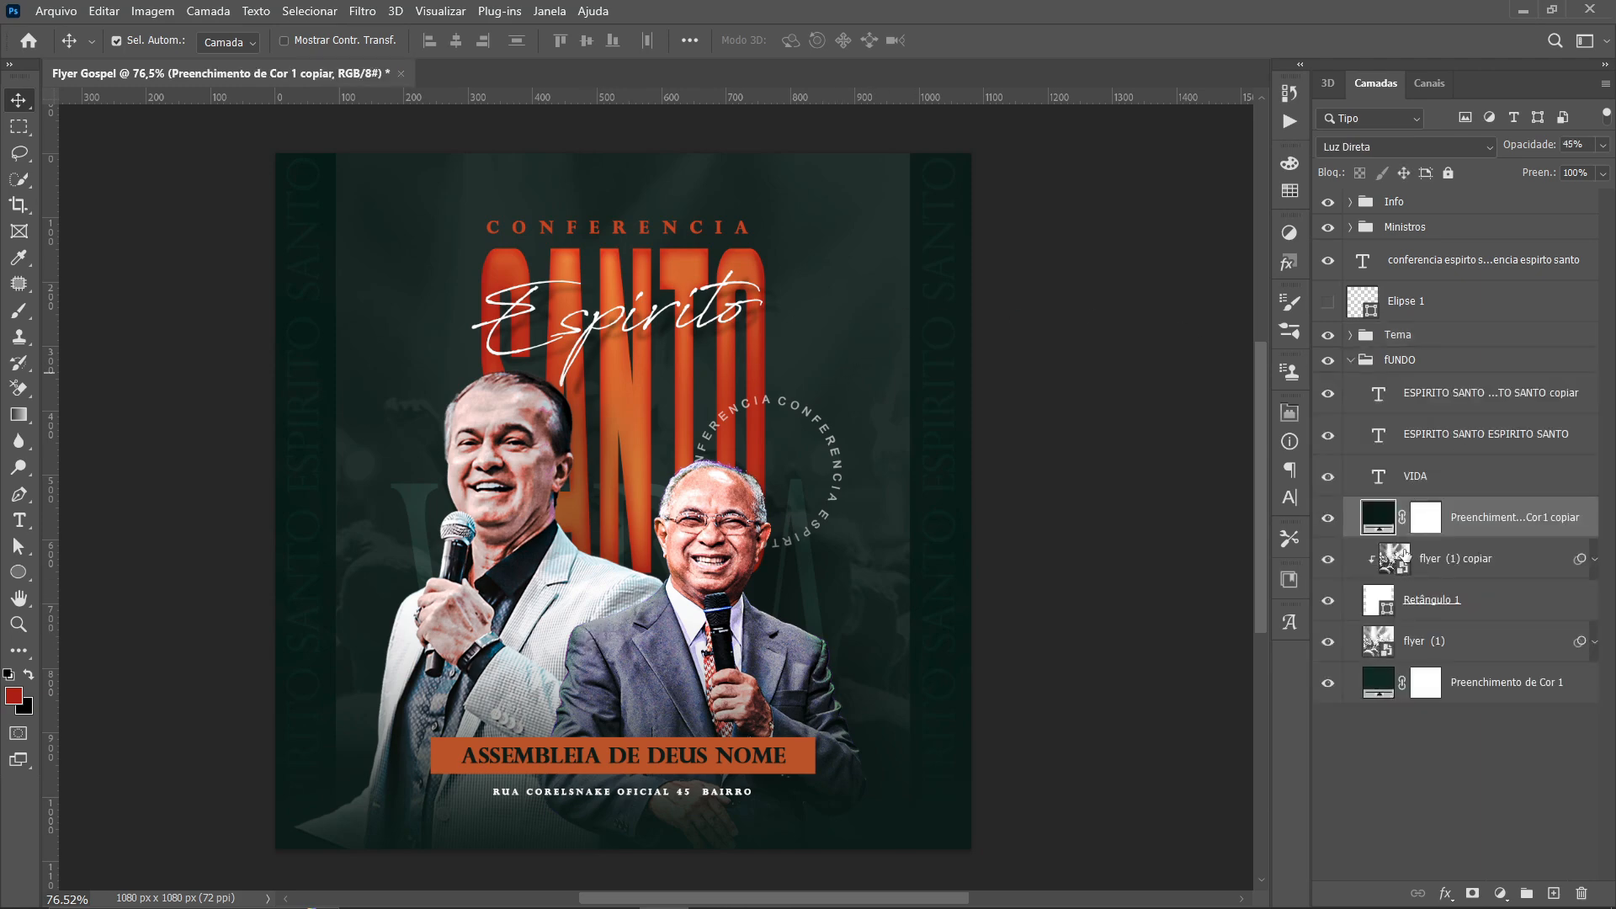
{"action": "left_click", "coordinate": [1404, 557]}
{"action": "left_click", "coordinate": [1602, 146]}
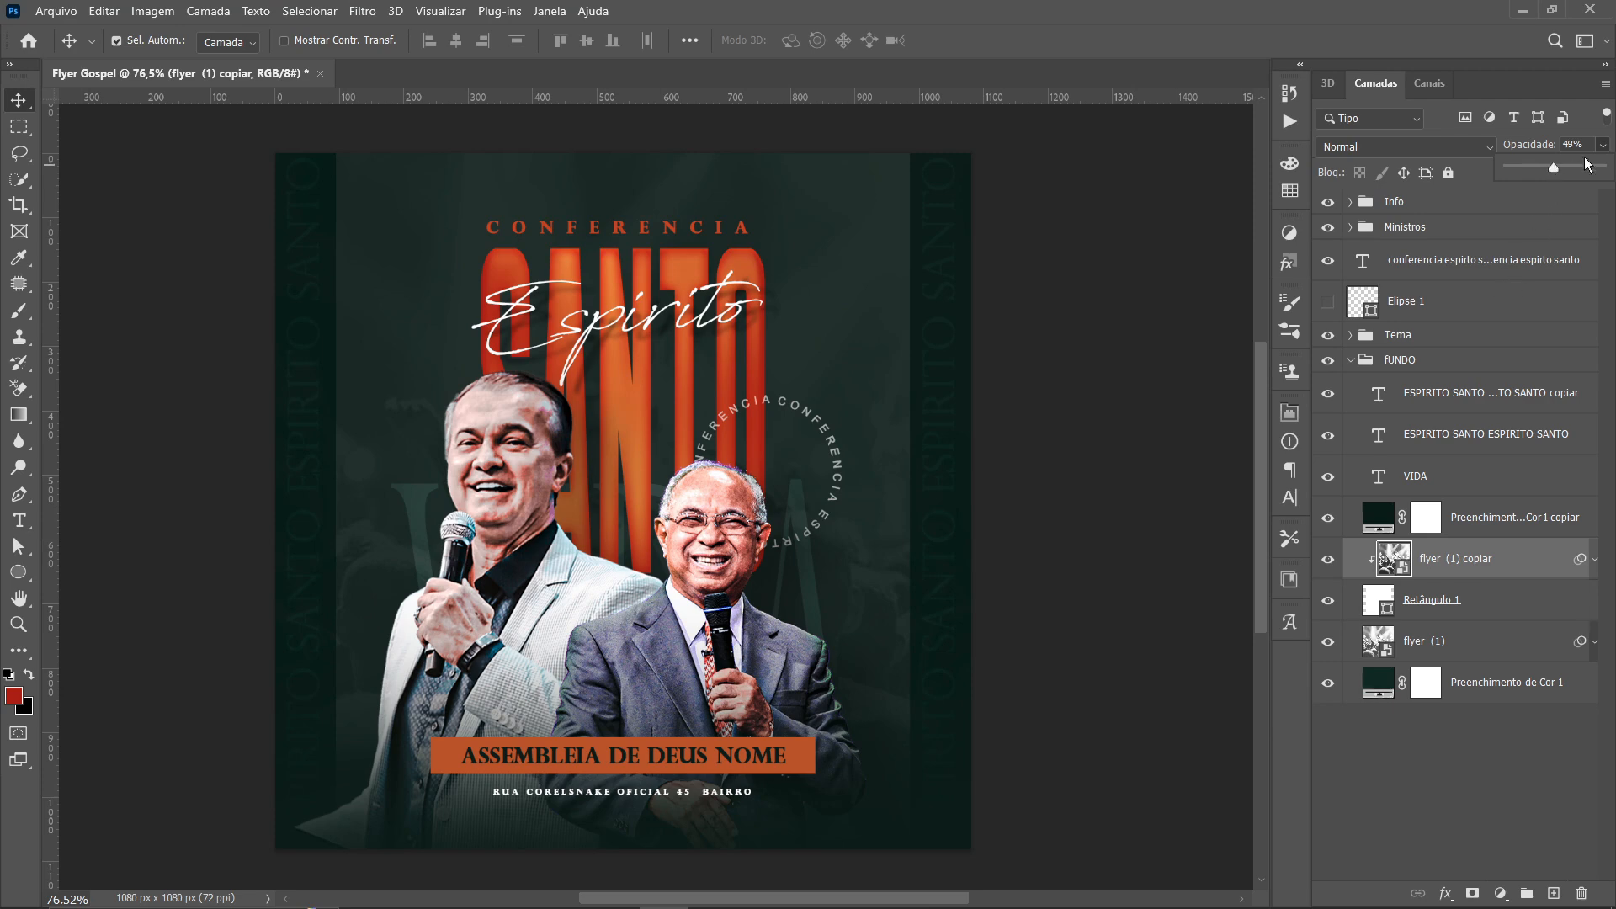
{"action": "left_click", "coordinate": [1094, 389]}
Set the opacity of both vertical ESPIRITO SANTO side text layers in the fUNDO group to 27%
{"action": "left_click", "coordinate": [951, 336]}
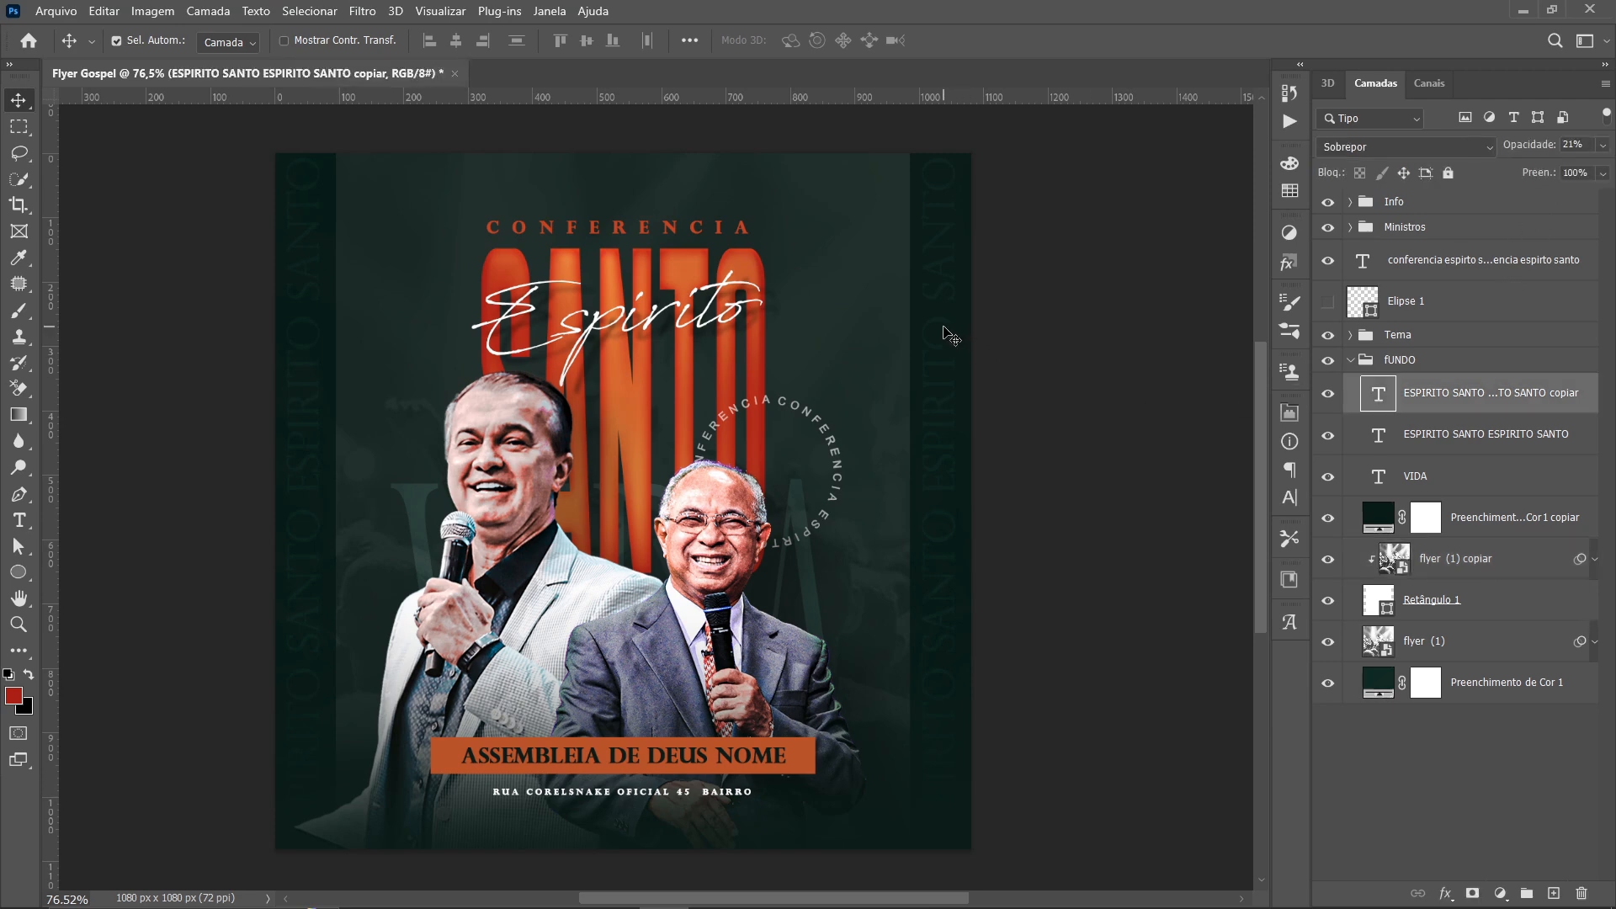
{"action": "left_click", "coordinate": [1432, 437], "text": "shift"}
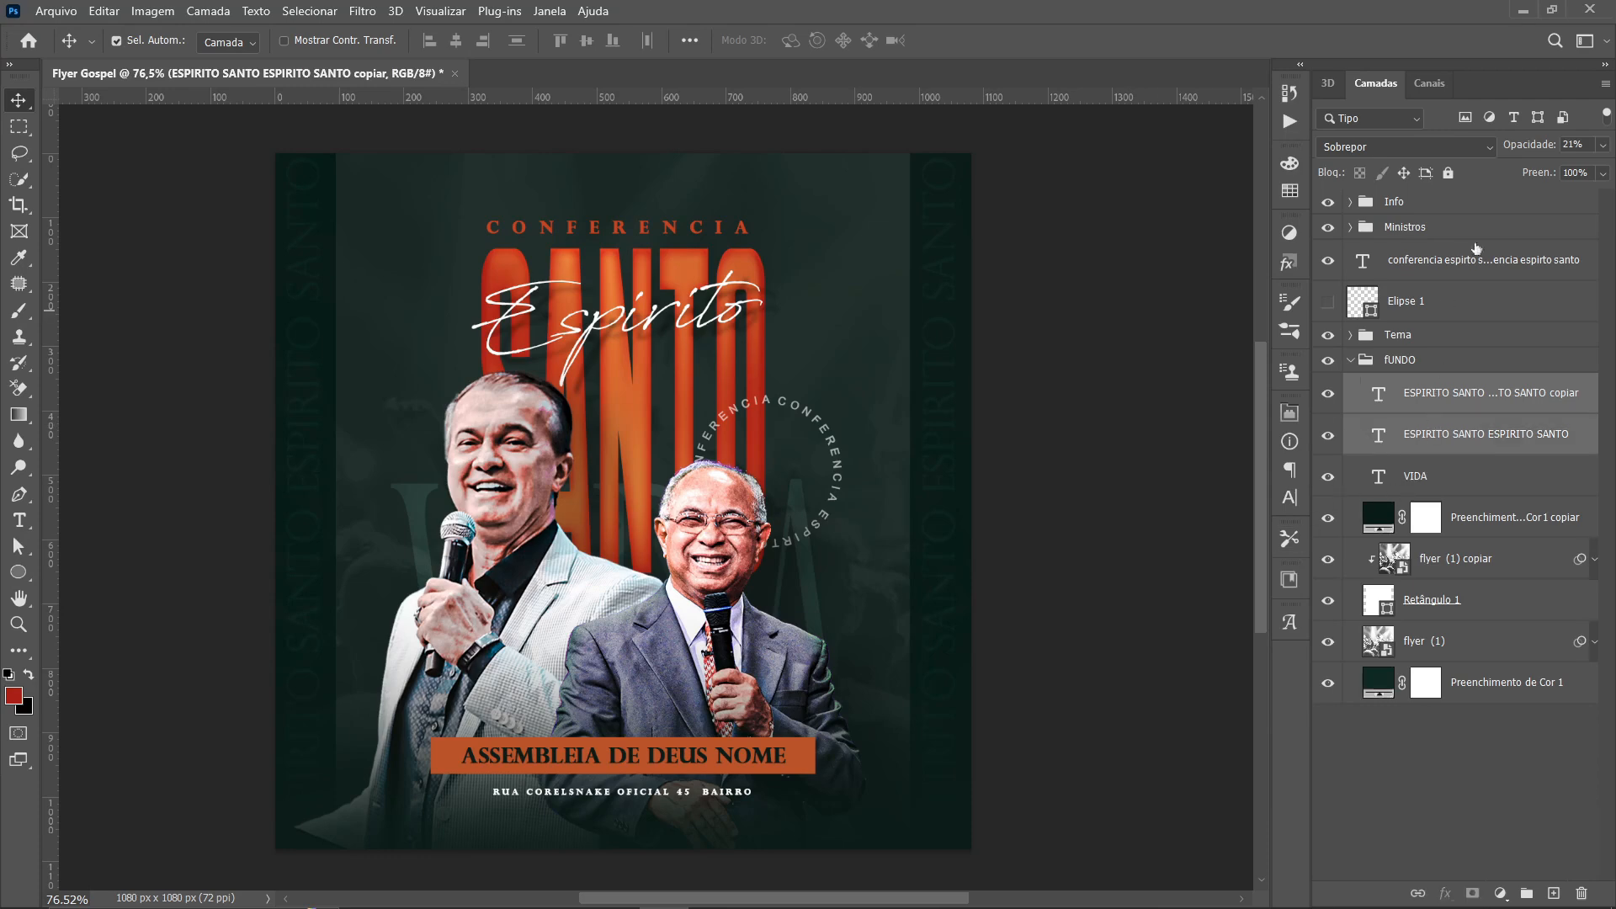
{"action": "left_click", "coordinate": [1602, 145]}
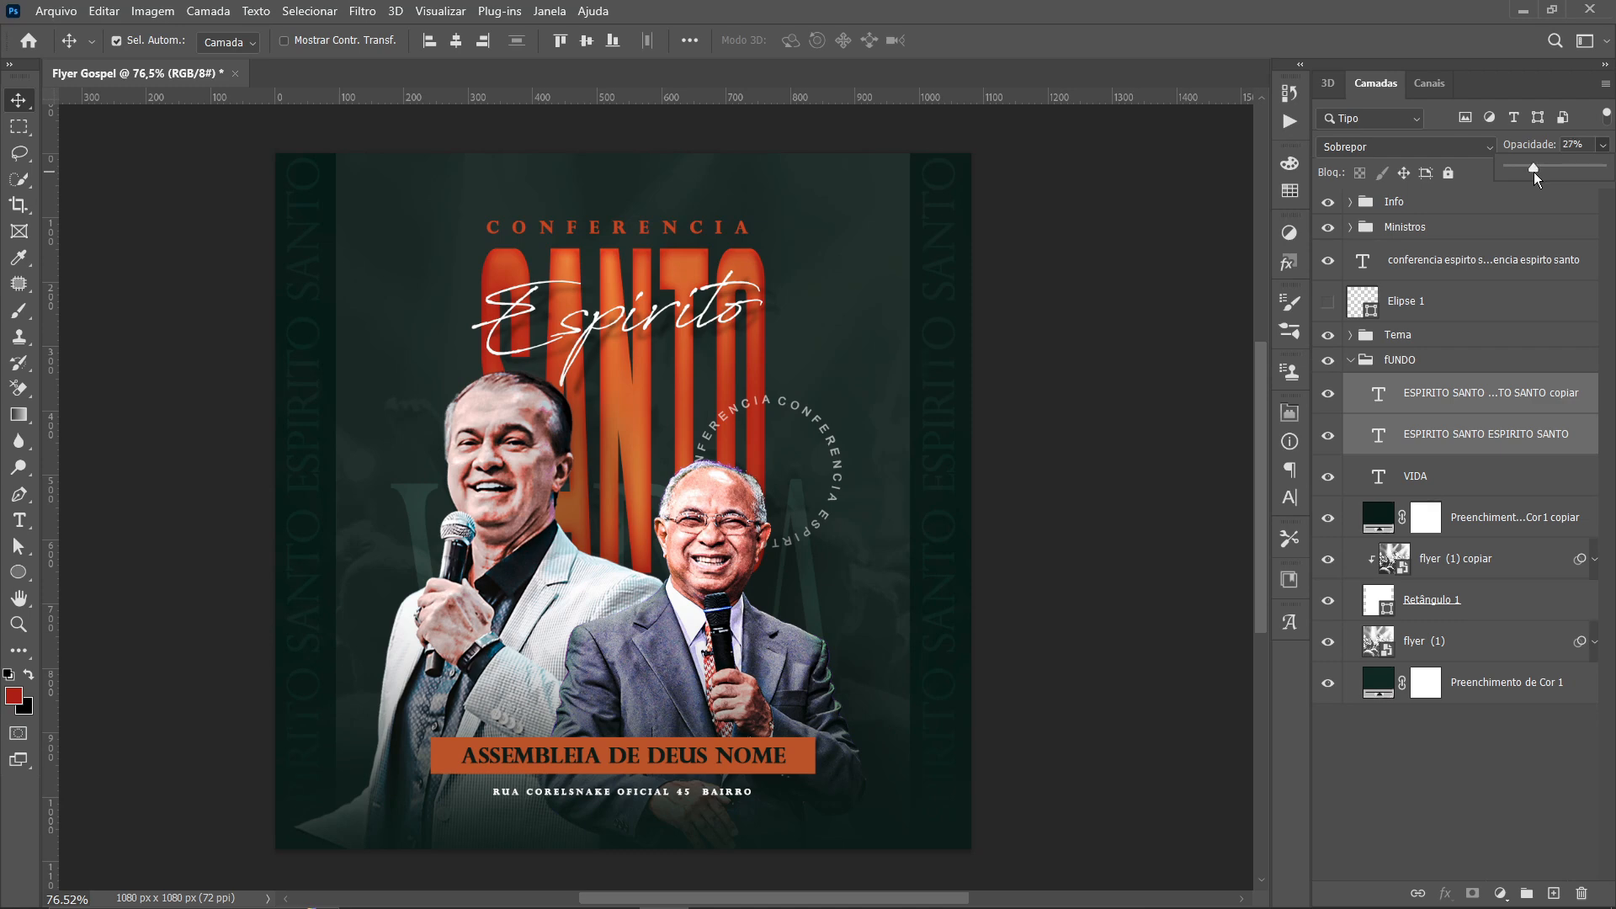
{"action": "left_click", "coordinate": [1187, 471]}
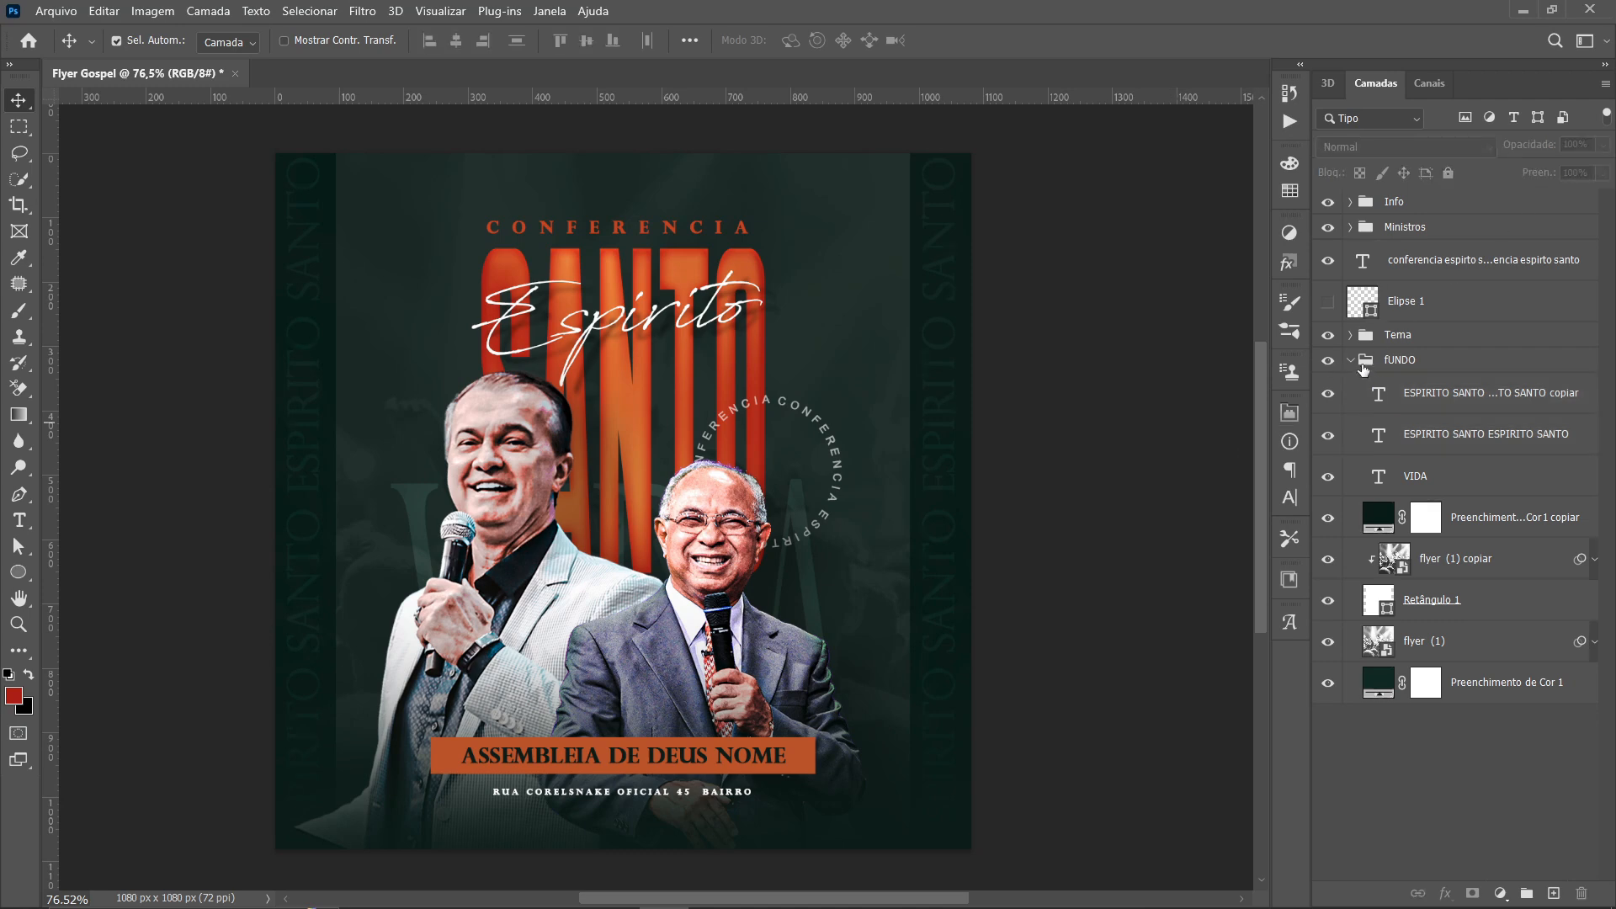
Collapse the fUNDO group and delete the hidden Elipse 1 layer
{"action": "left_click", "coordinate": [1351, 360]}
{"action": "left_click", "coordinate": [1425, 308]}
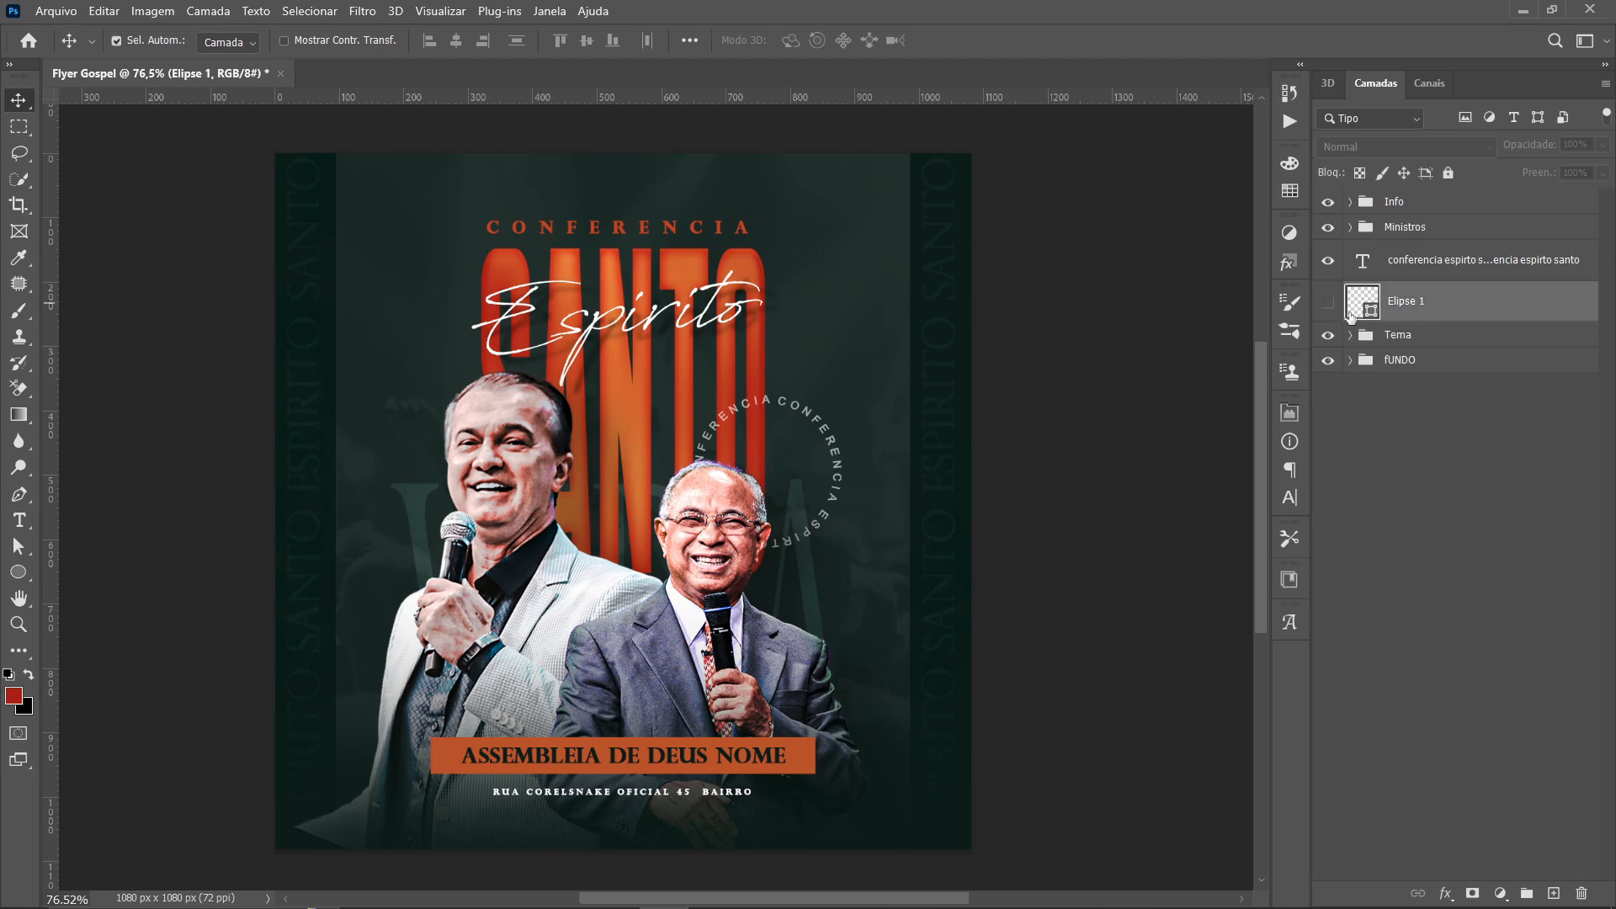
{"action": "key", "text": "Delete"}
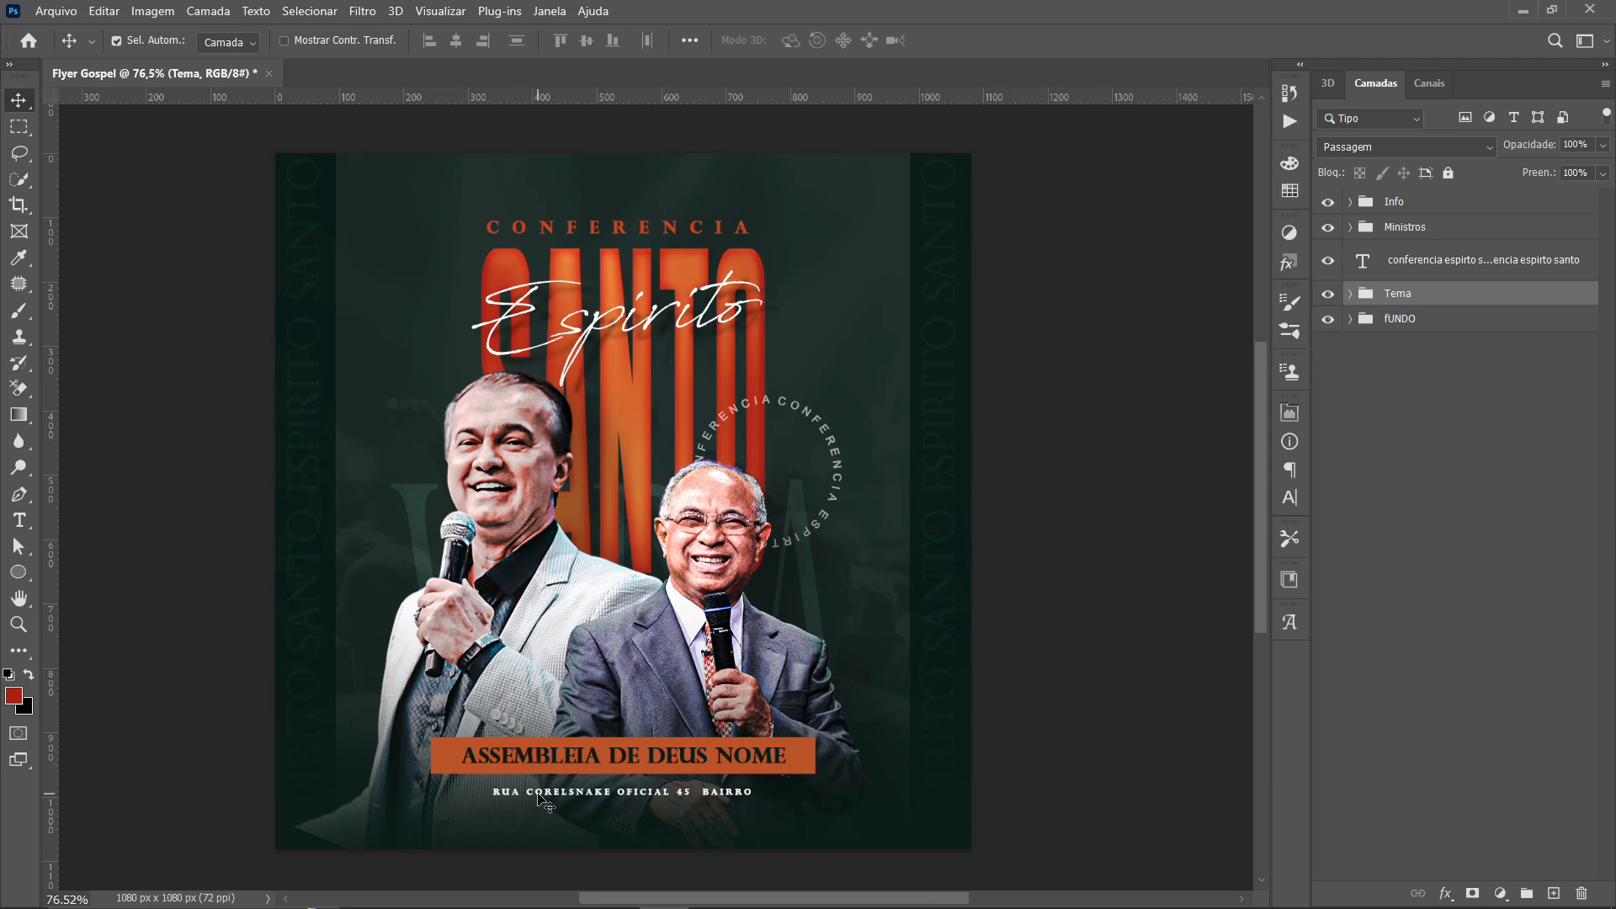
Place a duplicate of the church name text over the first minister and colour it white (ffffff)
{"action": "left_click_drag", "start_coordinate": [541, 751], "coordinate": [461, 553]}
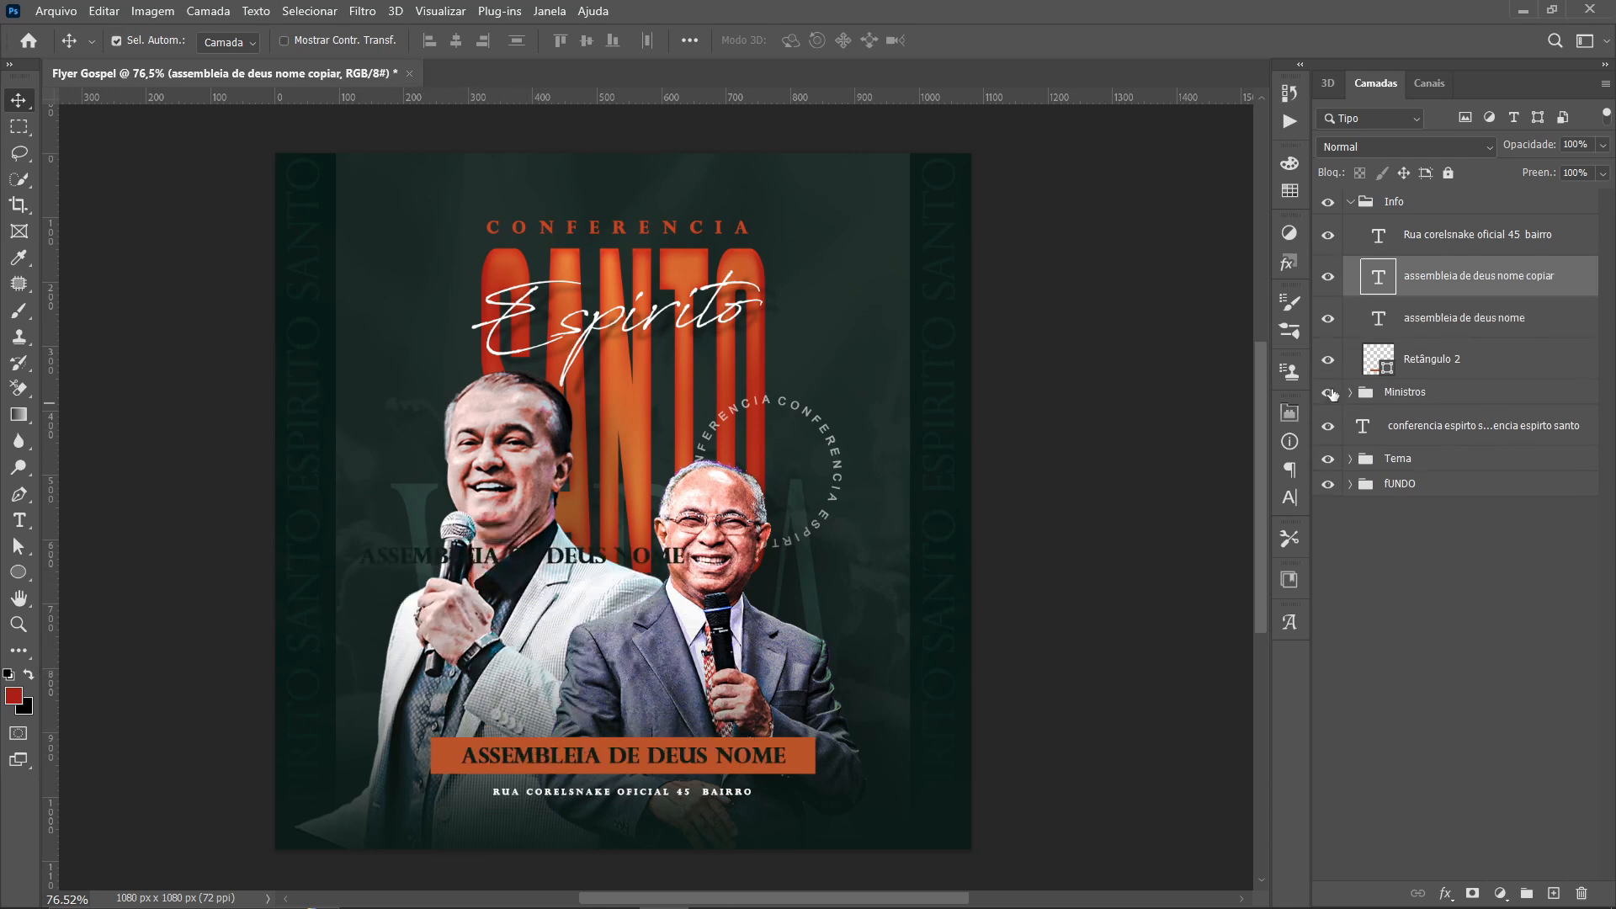
{"action": "left_click", "coordinate": [1285, 503]}
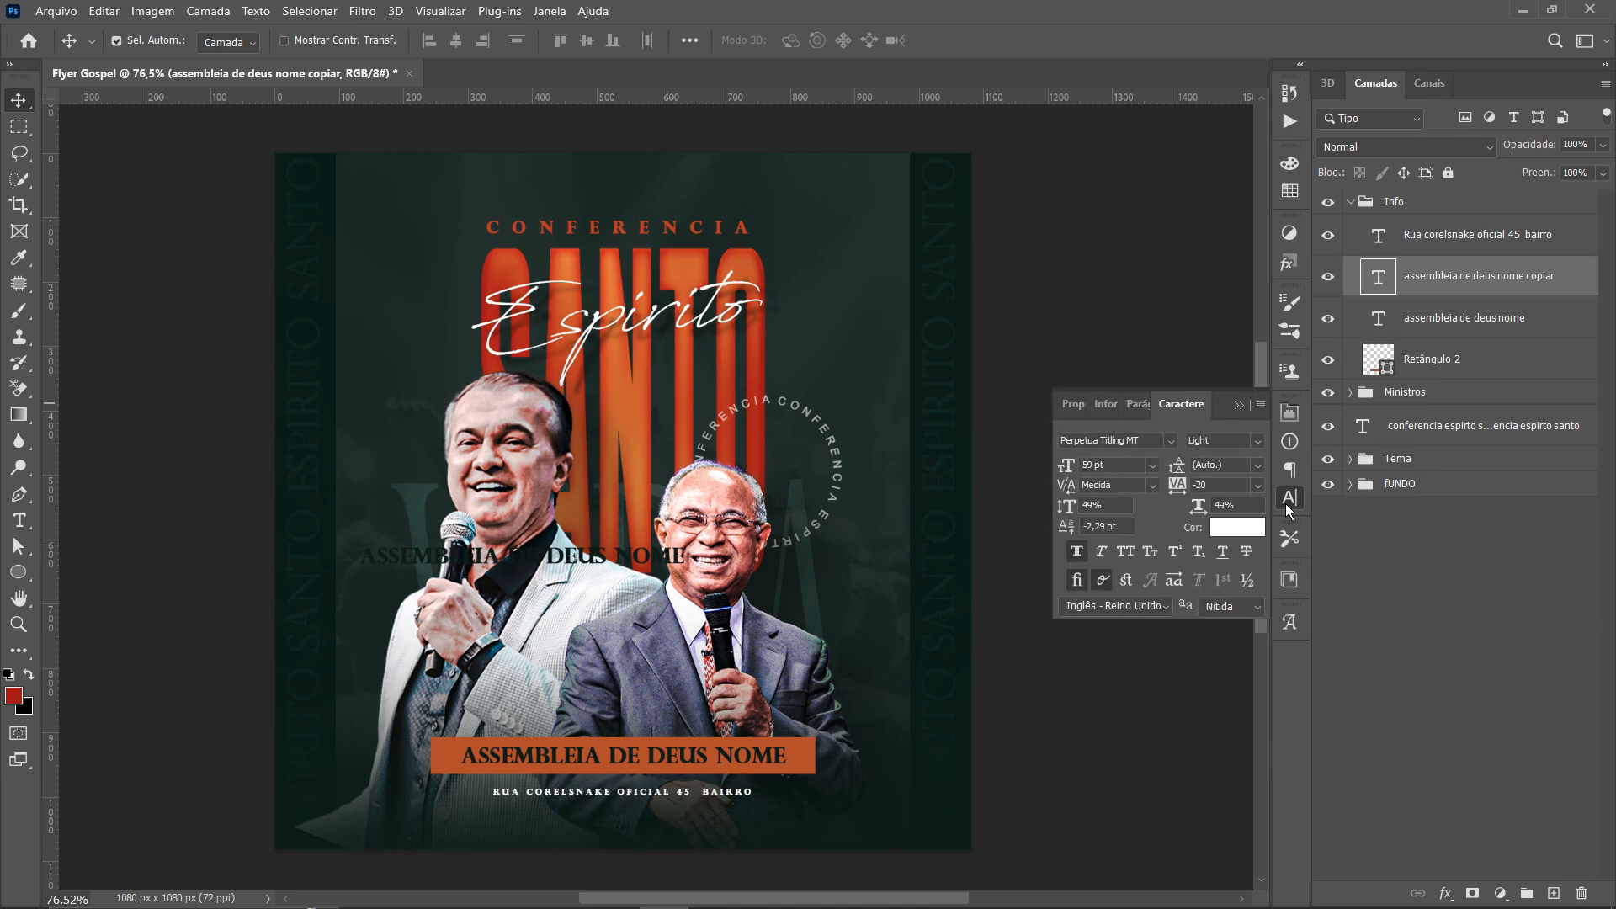
{"action": "left_click", "coordinate": [1253, 530]}
{"action": "left_click", "coordinate": [764, 273]}
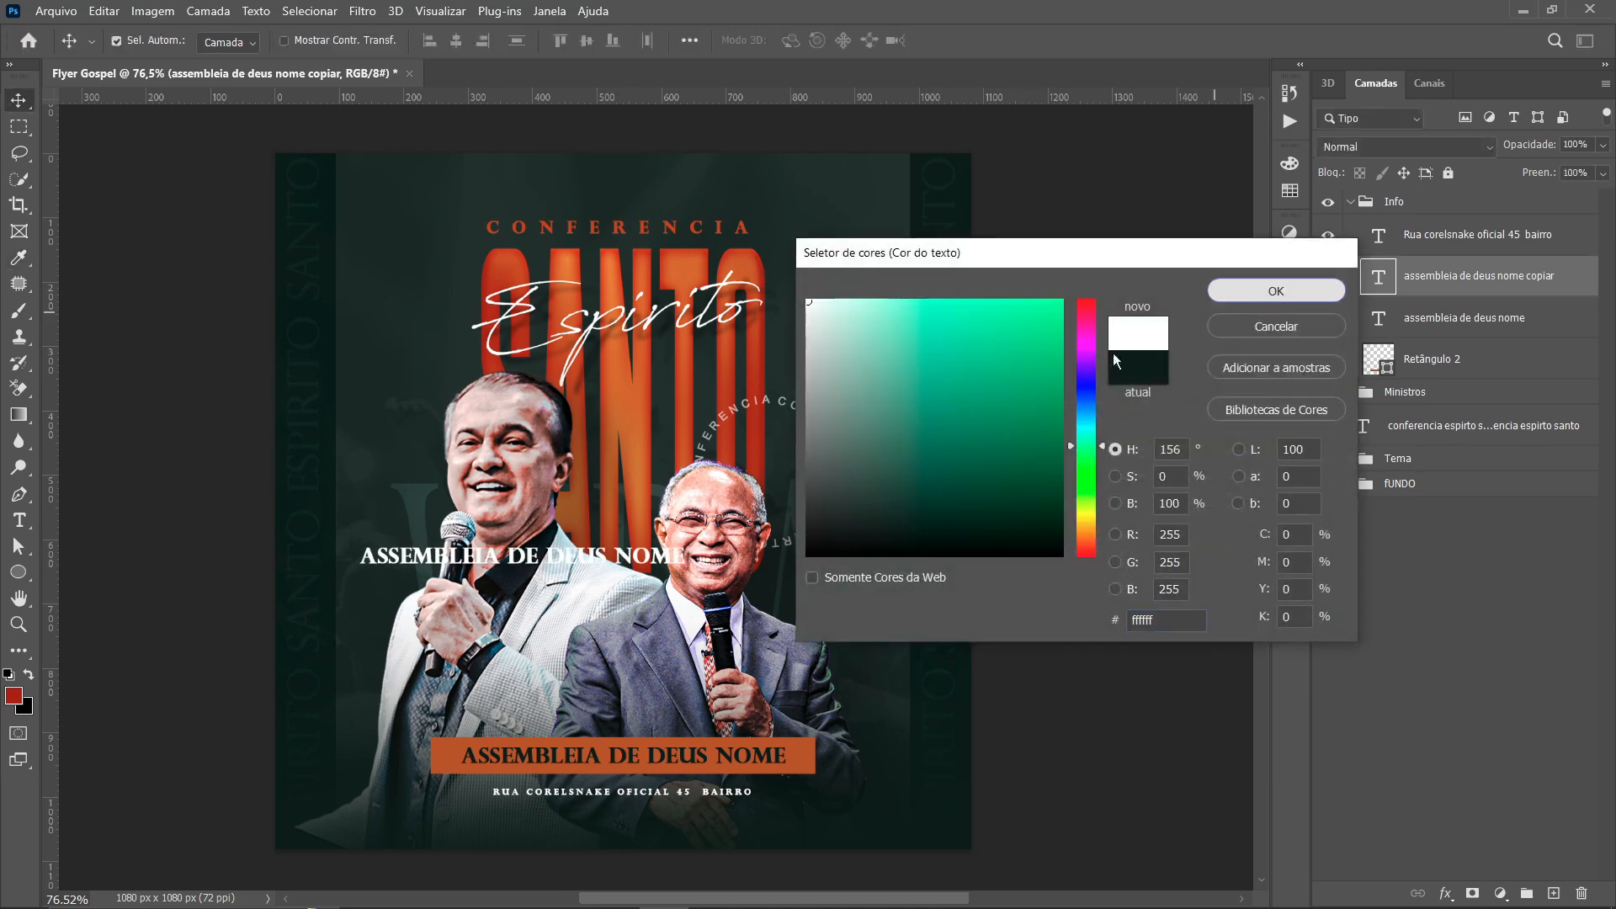
{"action": "left_click", "coordinate": [1275, 290]}
Replace the duplicated text's wording with NOME and PASTOR on two lines
{"action": "double_click", "coordinate": [486, 557]}
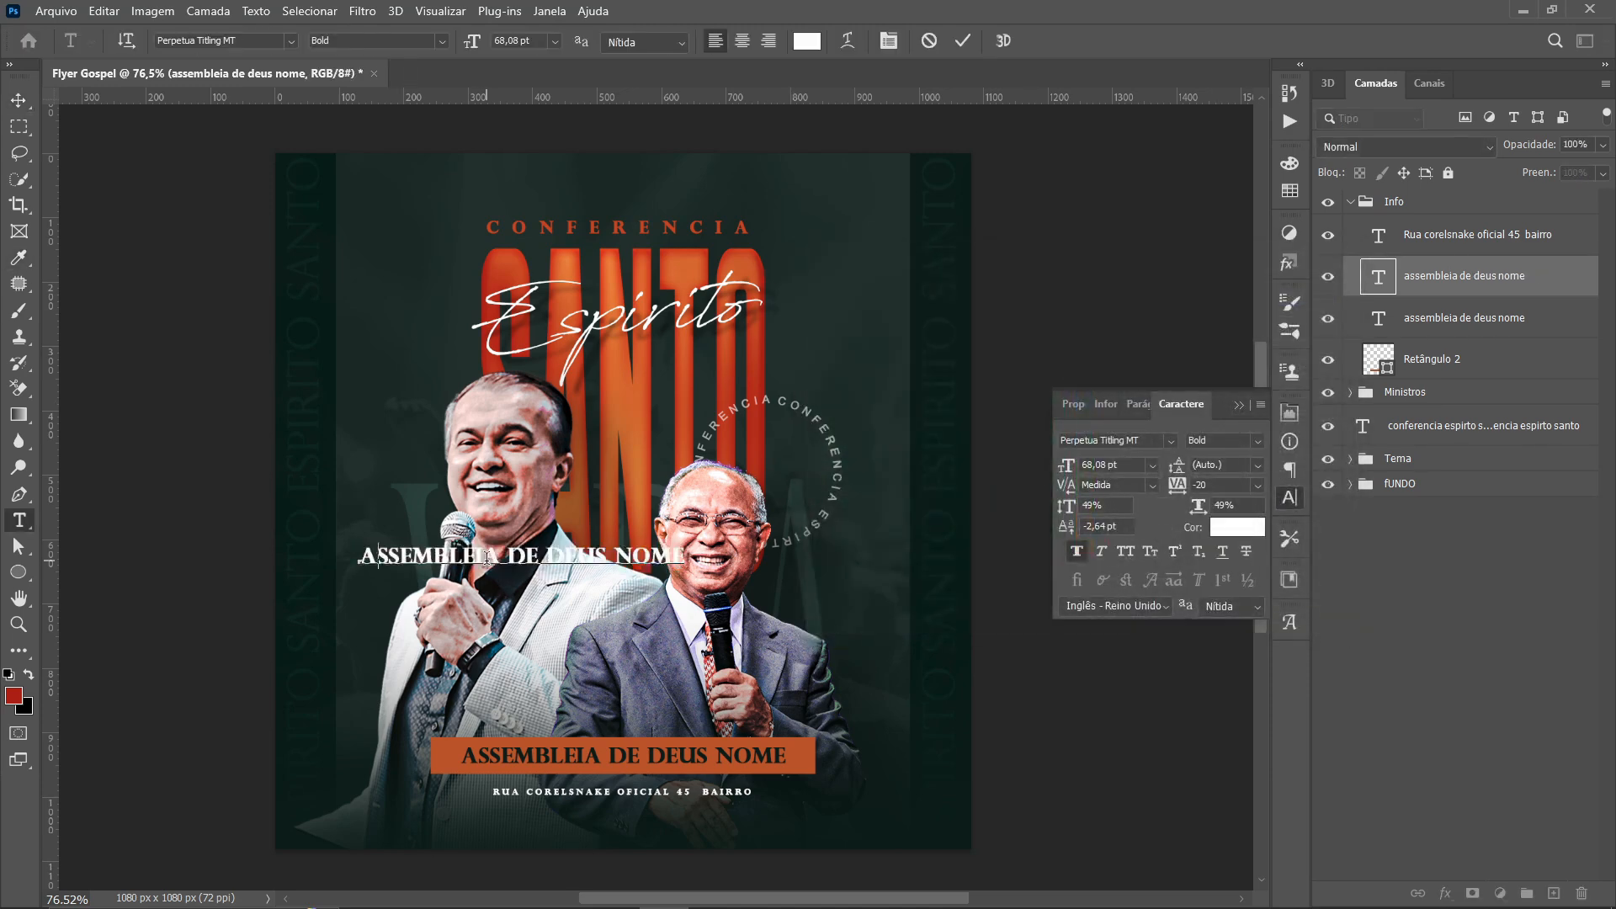
{"action": "type", "text": "NOME "}
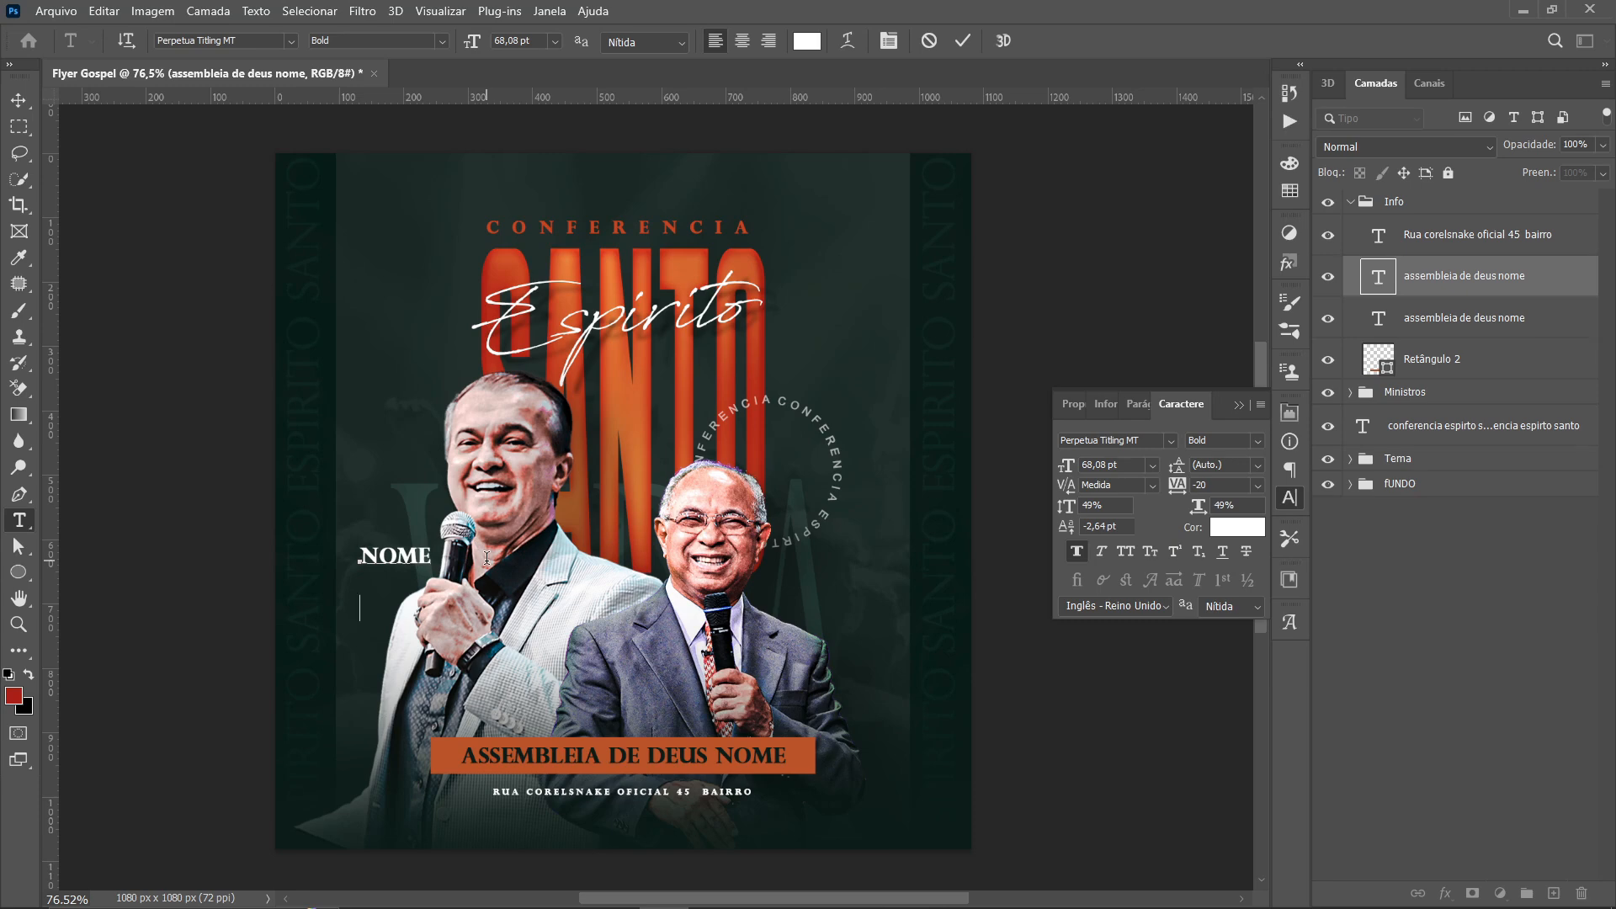
{"action": "type", "text": "PASTOR"}
Tighten the leading between the NOME and PASTOR lines to 30,92 pt
{"action": "key", "text": "ctrl+a"}
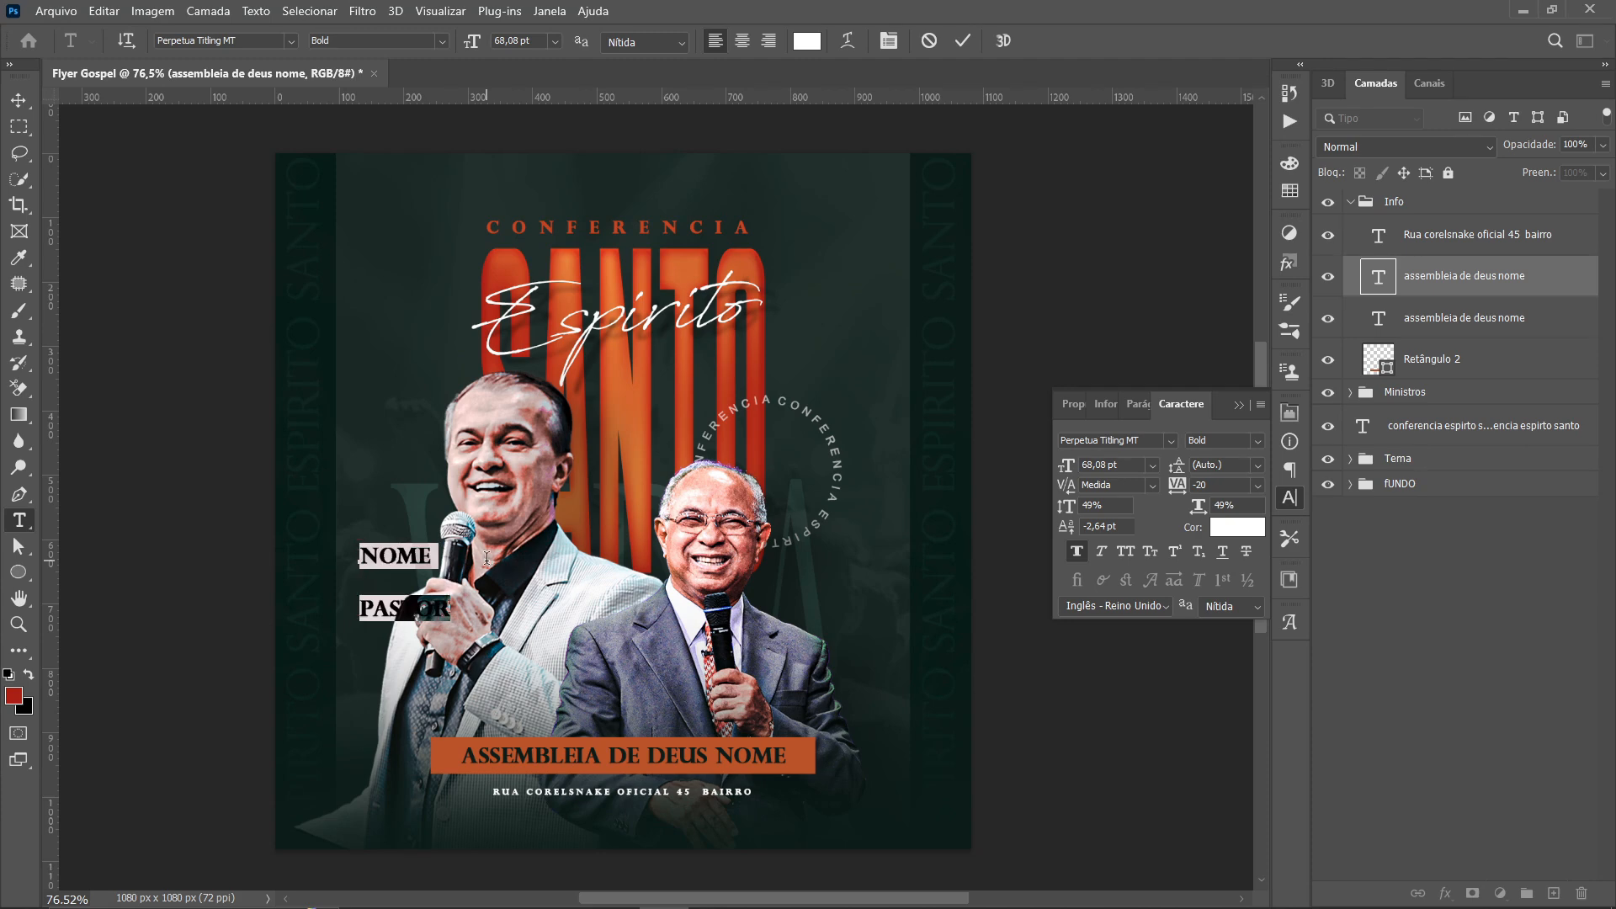
{"action": "key", "text": "alt+Up"}
{"action": "key", "text": "alt+Up"}
{"action": "key", "text": "alt+Up"}
{"action": "key", "text": "alt+Up"}
{"action": "key", "text": "alt+Up"}
{"action": "key", "text": "alt+Up"}
{"action": "key", "text": "alt+Up"}
{"action": "key", "text": "alt+Up"}
{"action": "key", "text": "alt+Up"}
{"action": "key", "text": "alt+Up"}
{"action": "key", "text": "alt+Up"}
{"action": "key", "text": "alt+Up"}
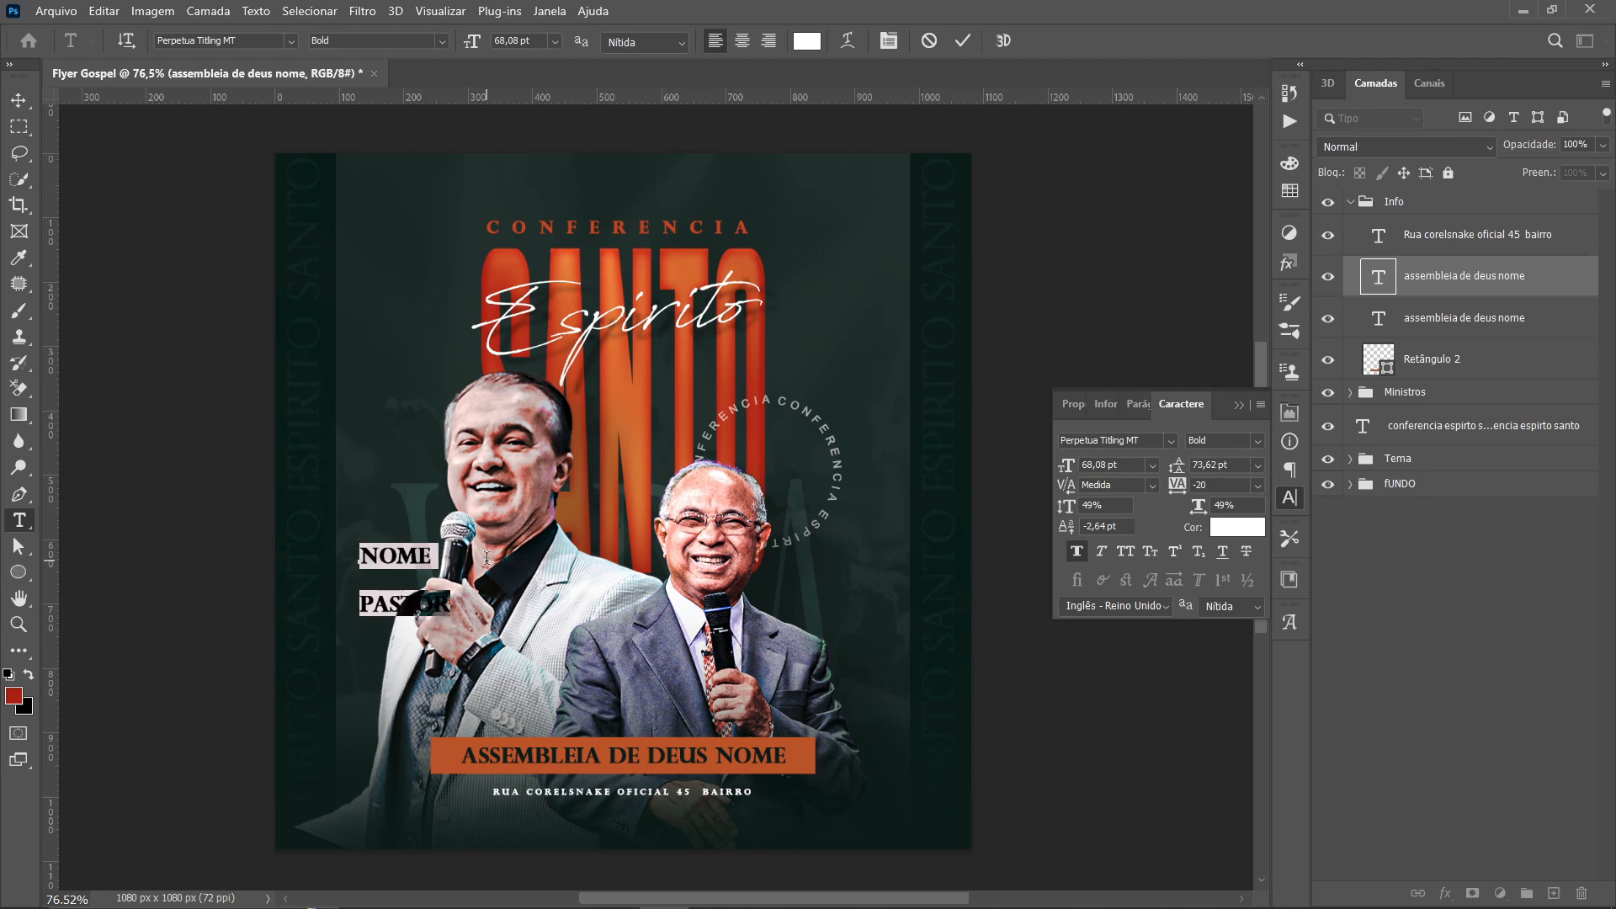
{"action": "key", "text": "alt+Up"}
{"action": "key", "text": "alt+Up"}
{"action": "key", "text": "alt+Up"}
{"action": "key", "text": "alt+Up"}
{"action": "key", "text": "alt+Up"}
{"action": "key", "text": "alt+Up"}
{"action": "key", "text": "alt+Up"}
{"action": "key", "text": "alt+Up"}
{"action": "key", "text": "alt+Up"}
{"action": "key", "text": "alt+Up"}
{"action": "key", "text": "alt+Up"}
{"action": "key", "text": "alt+Up"}
{"action": "key", "text": "alt+Up"}
{"action": "key", "text": "alt+Up"}
{"action": "key", "text": "alt+Up"}
{"action": "key", "text": "alt+Up"}
{"action": "key", "text": "alt+Up"}
{"action": "key", "text": "alt+Up"}
{"action": "key", "text": "alt+Up"}
{"action": "key", "text": "alt+Up"}
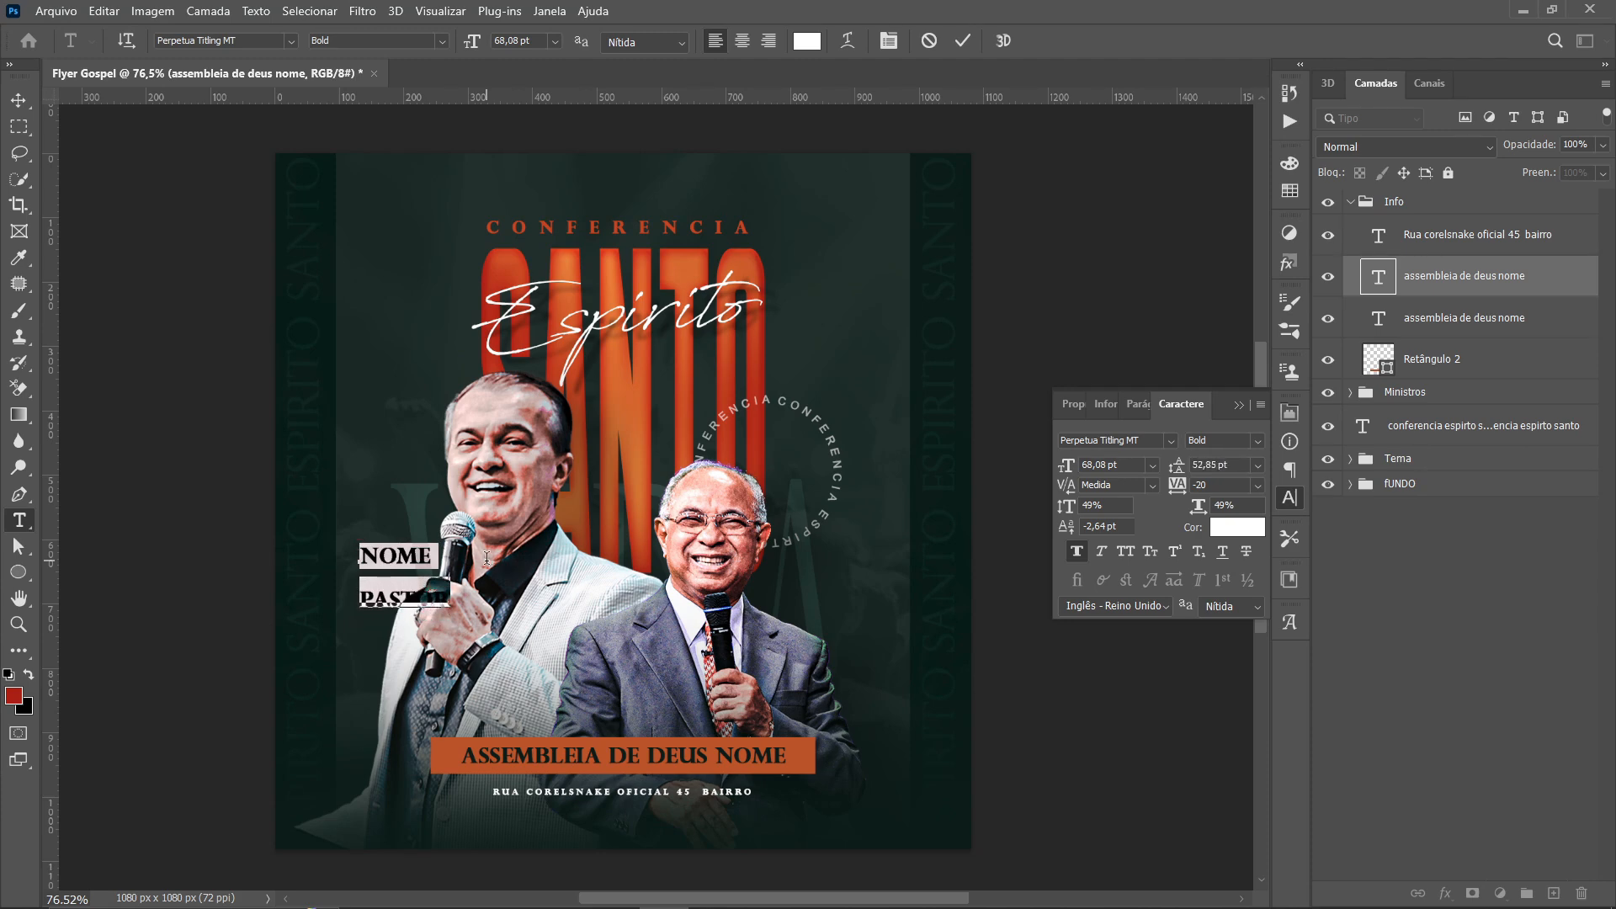
{"action": "key", "text": "alt+Up"}
{"action": "key", "text": "alt+Up"}
{"action": "key", "text": "alt+Up"}
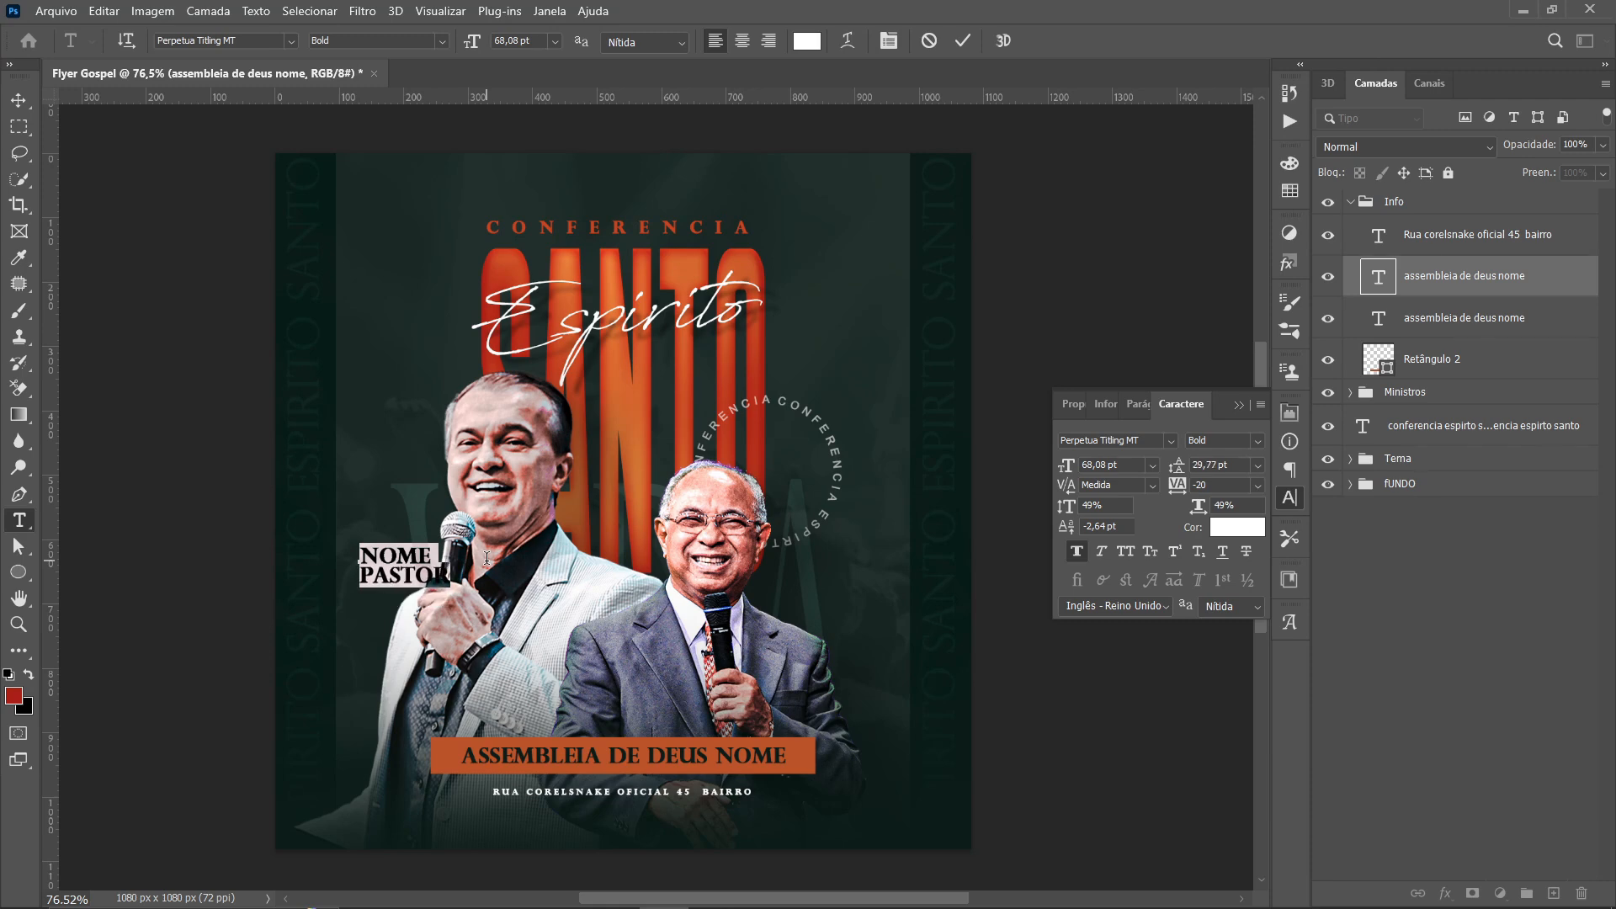
Increase the tracking of the NOME PASTOR text to 220
{"action": "key", "text": "alt+Right"}
{"action": "key", "text": "alt+Right"}
{"action": "key", "text": "alt+Right"}
{"action": "key", "text": "alt+Right"}
{"action": "key", "text": "alt+Right"}
{"action": "key", "text": "alt+Right"}
{"action": "key", "text": "alt+Right"}
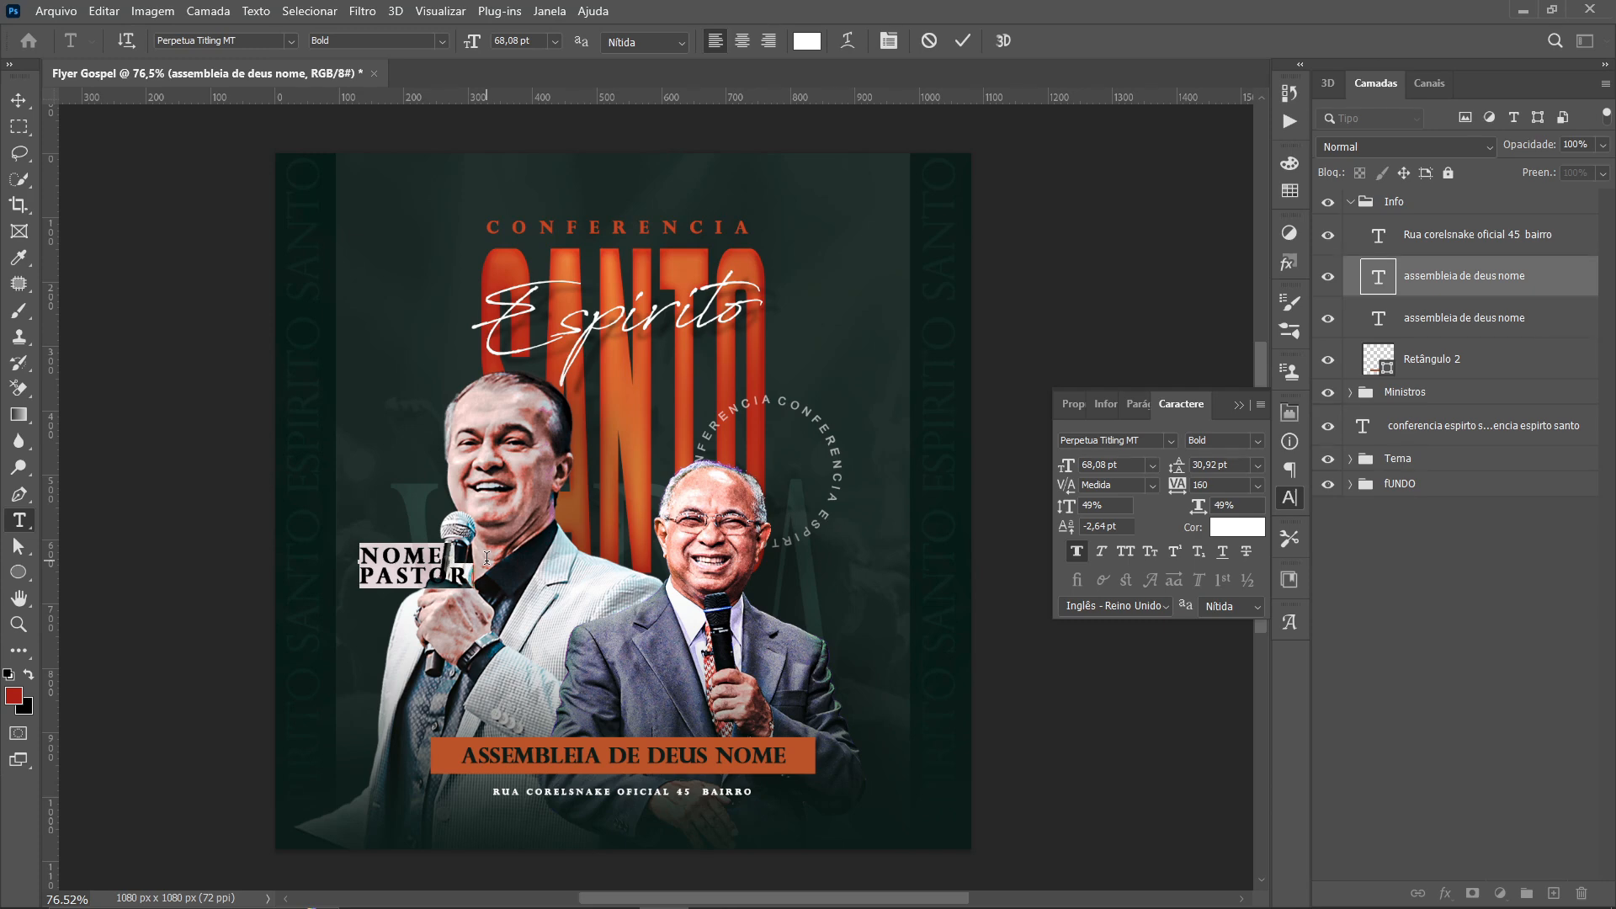
{"action": "key", "text": "alt+Right"}
{"action": "key", "text": "alt+Right"}
{"action": "key", "text": "alt+Right"}
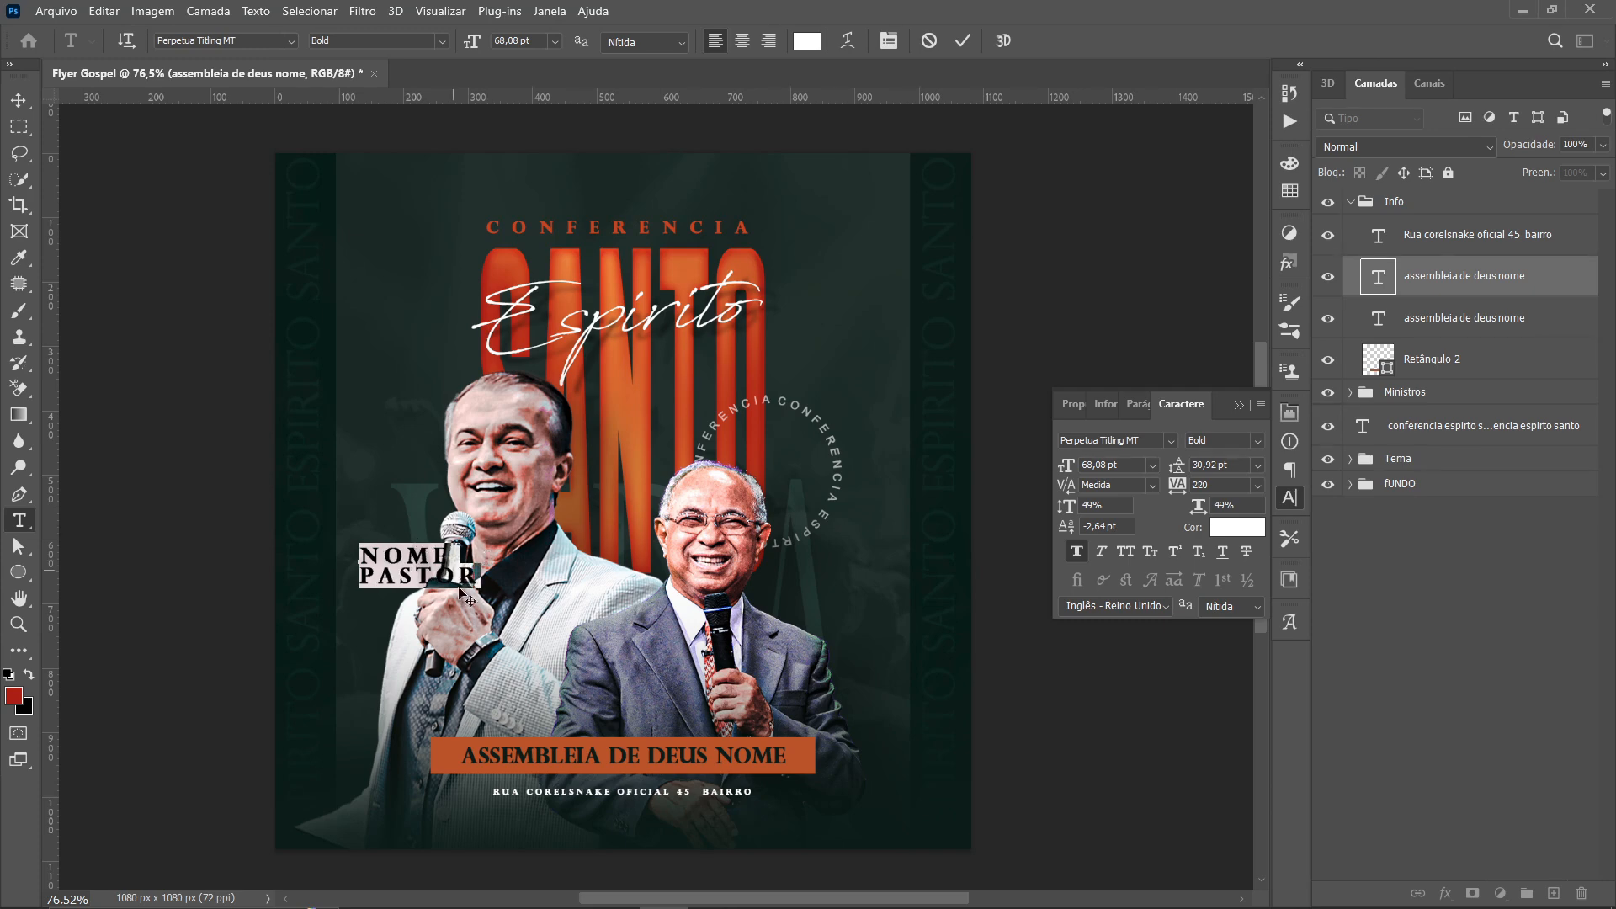
Apply the NOME PASTOR text and move it to the empty area beside the grey-jacketed minister's chin
{"action": "left_click", "coordinate": [17, 99]}
{"action": "left_click_drag", "start_coordinate": [424, 552], "coordinate": [419, 646]}
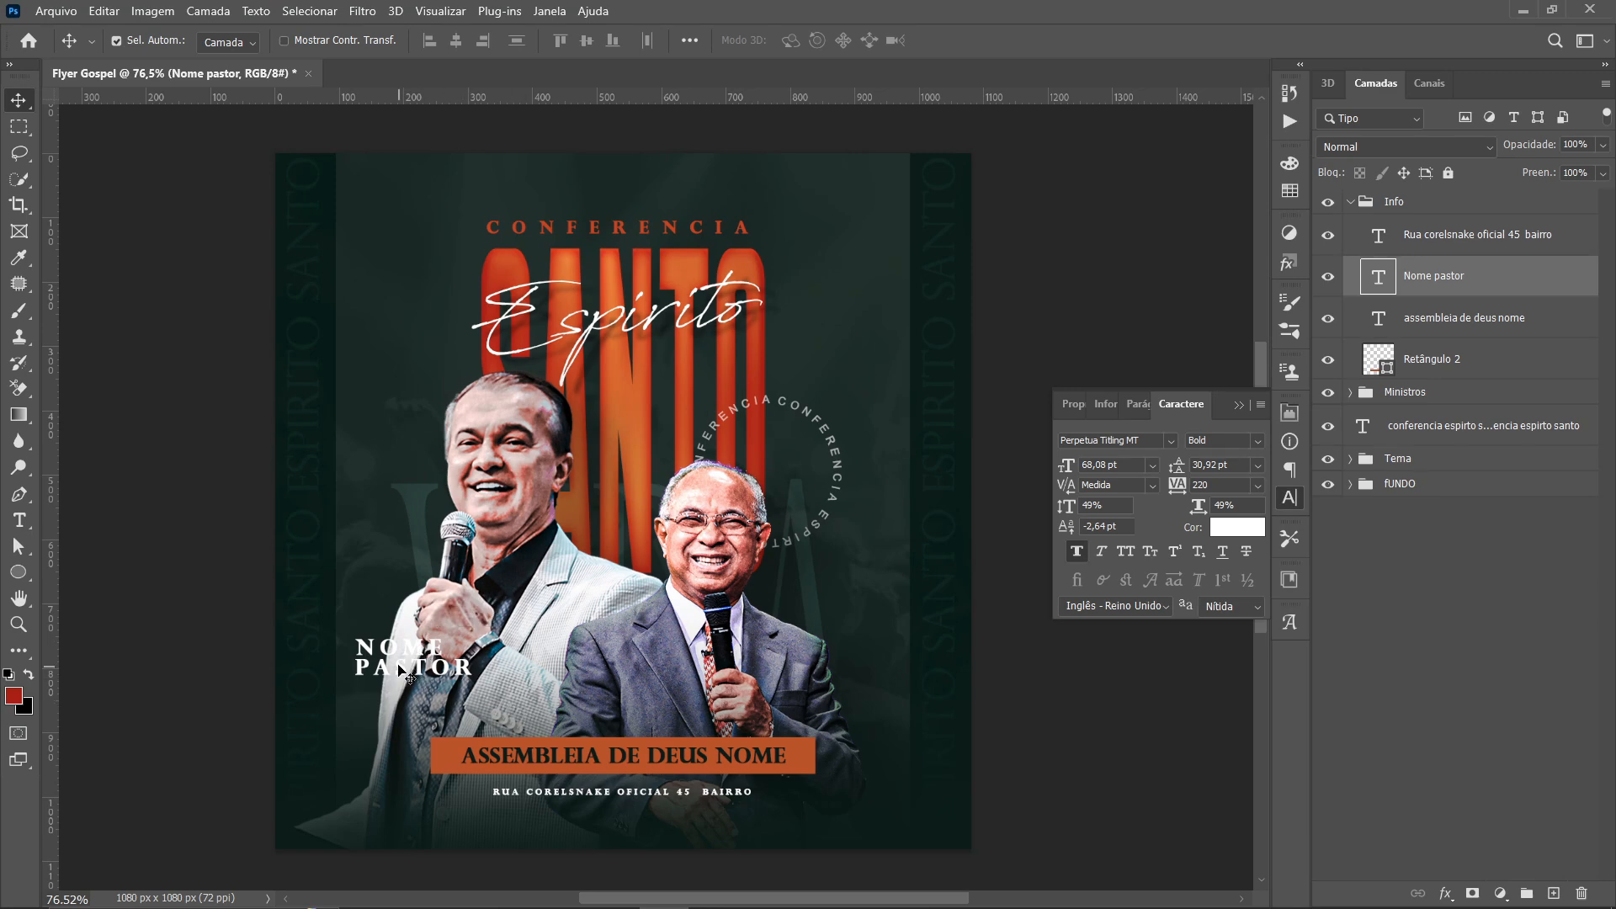
{"action": "double_click", "coordinate": [398, 662]}
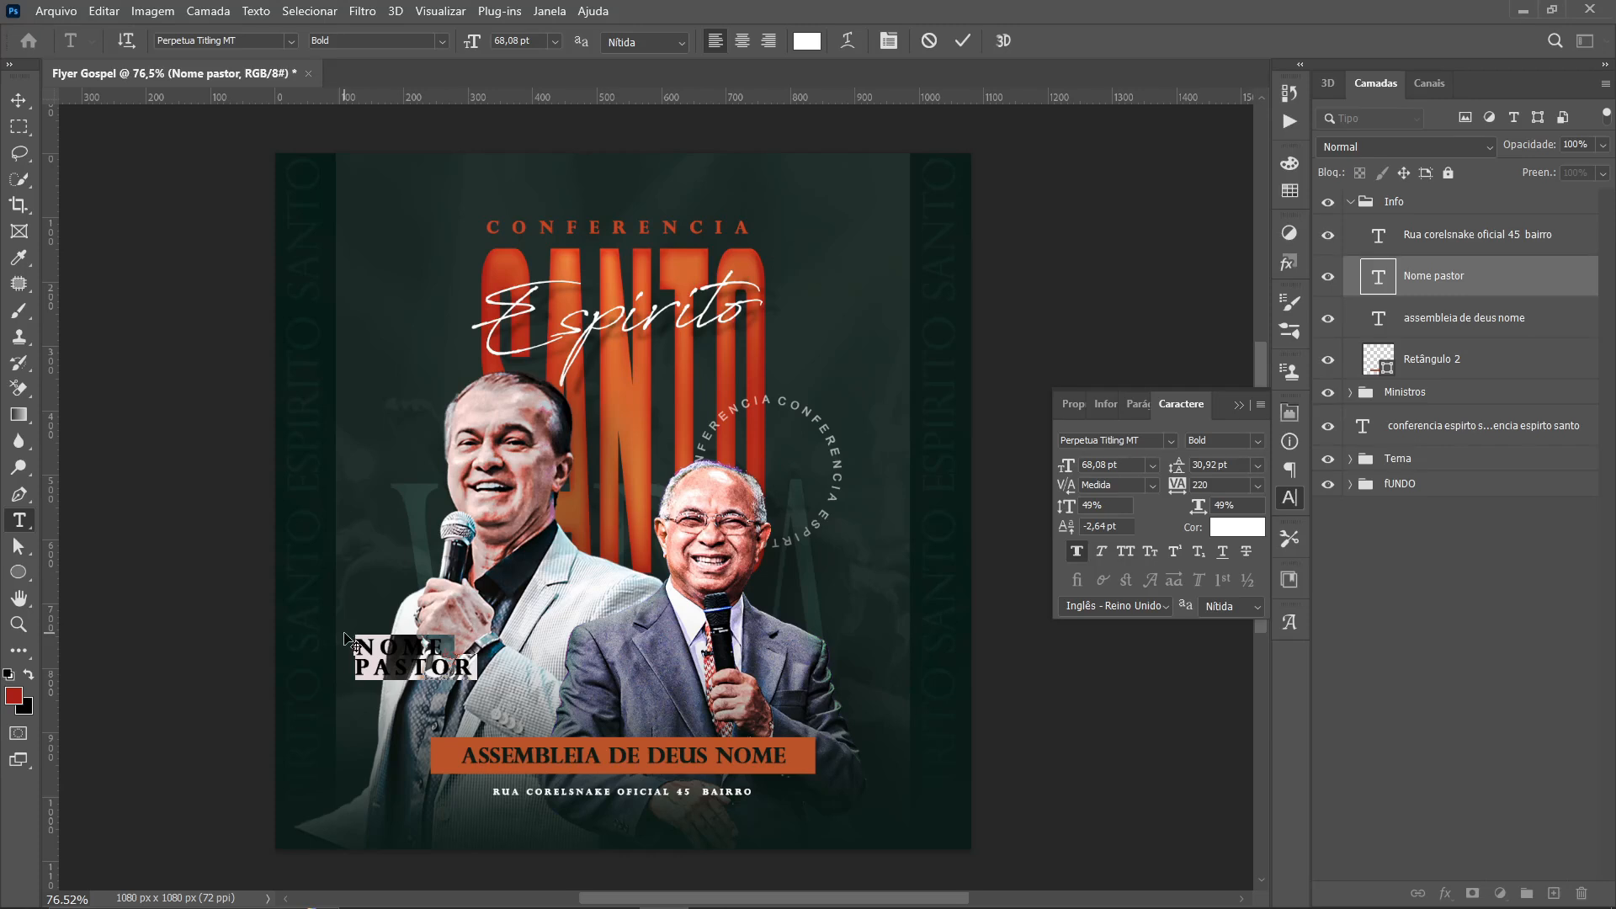
{"action": "left_click", "coordinate": [18, 99]}
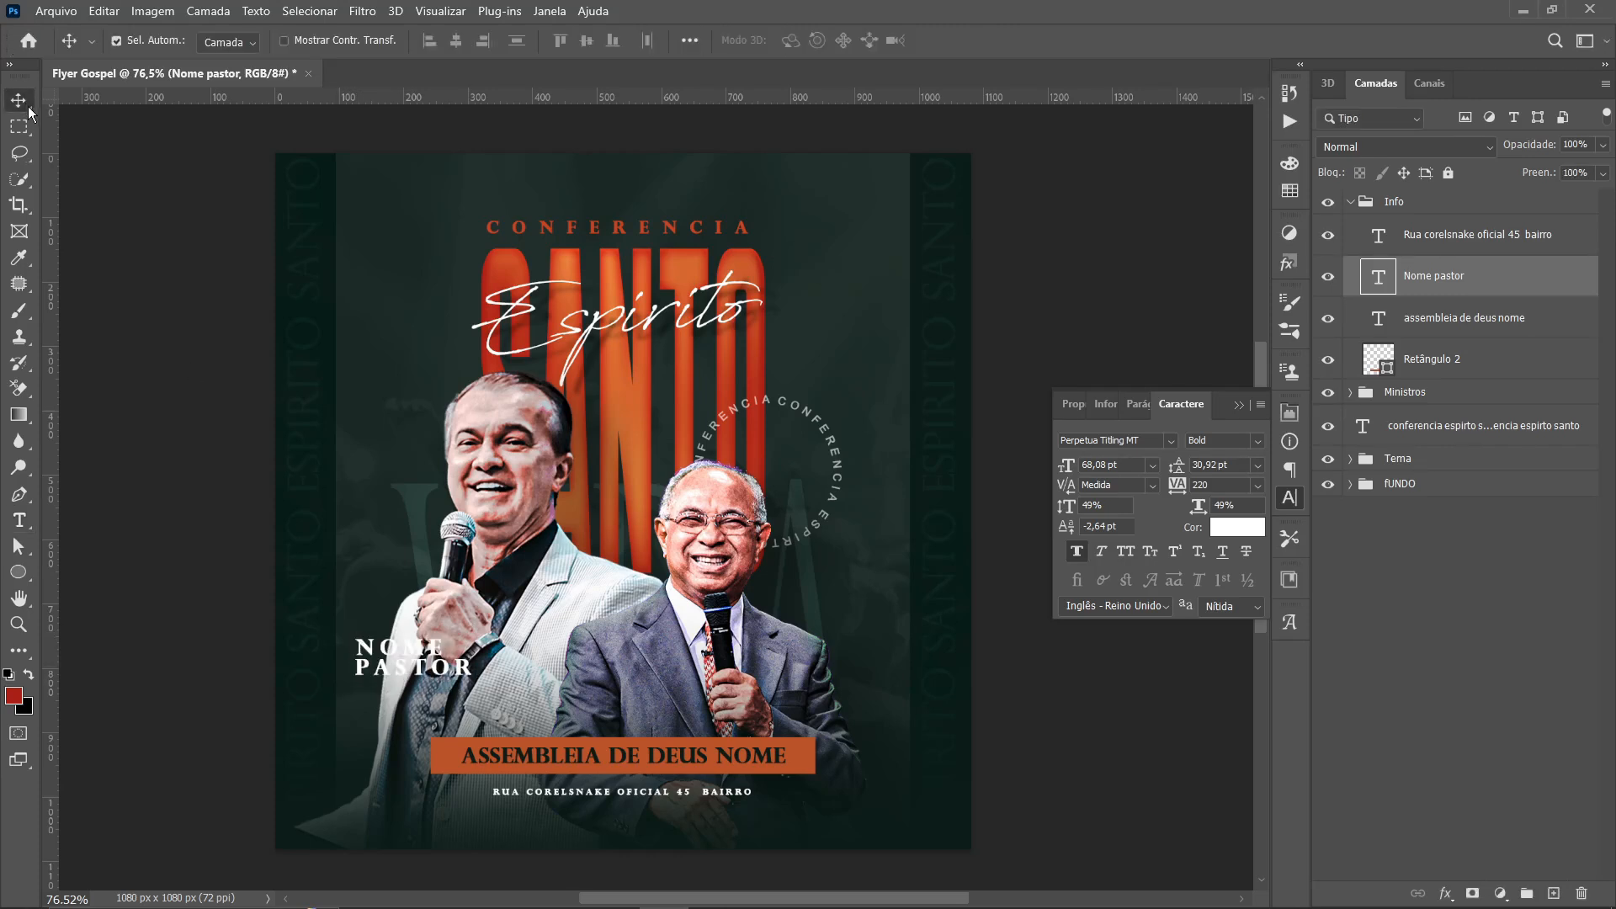
{"action": "left_click_drag", "start_coordinate": [416, 653], "coordinate": [378, 497]}
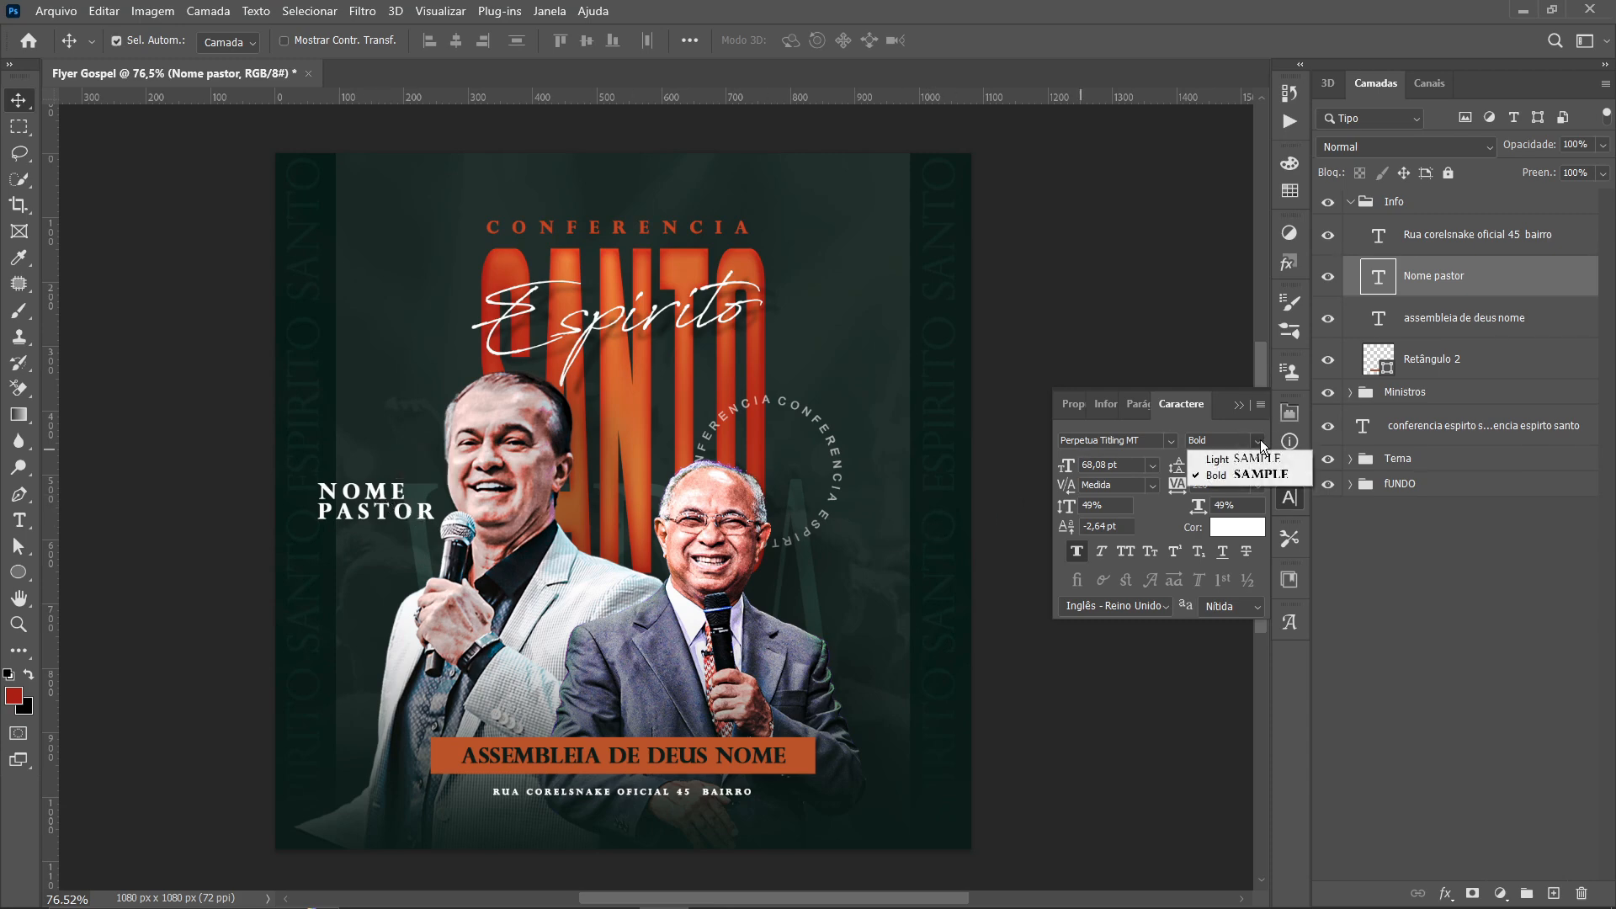
Change the NOME PASTOR font to Arial Bold, turn on all caps and turn off faux bold
{"action": "left_click", "coordinate": [1141, 440]}
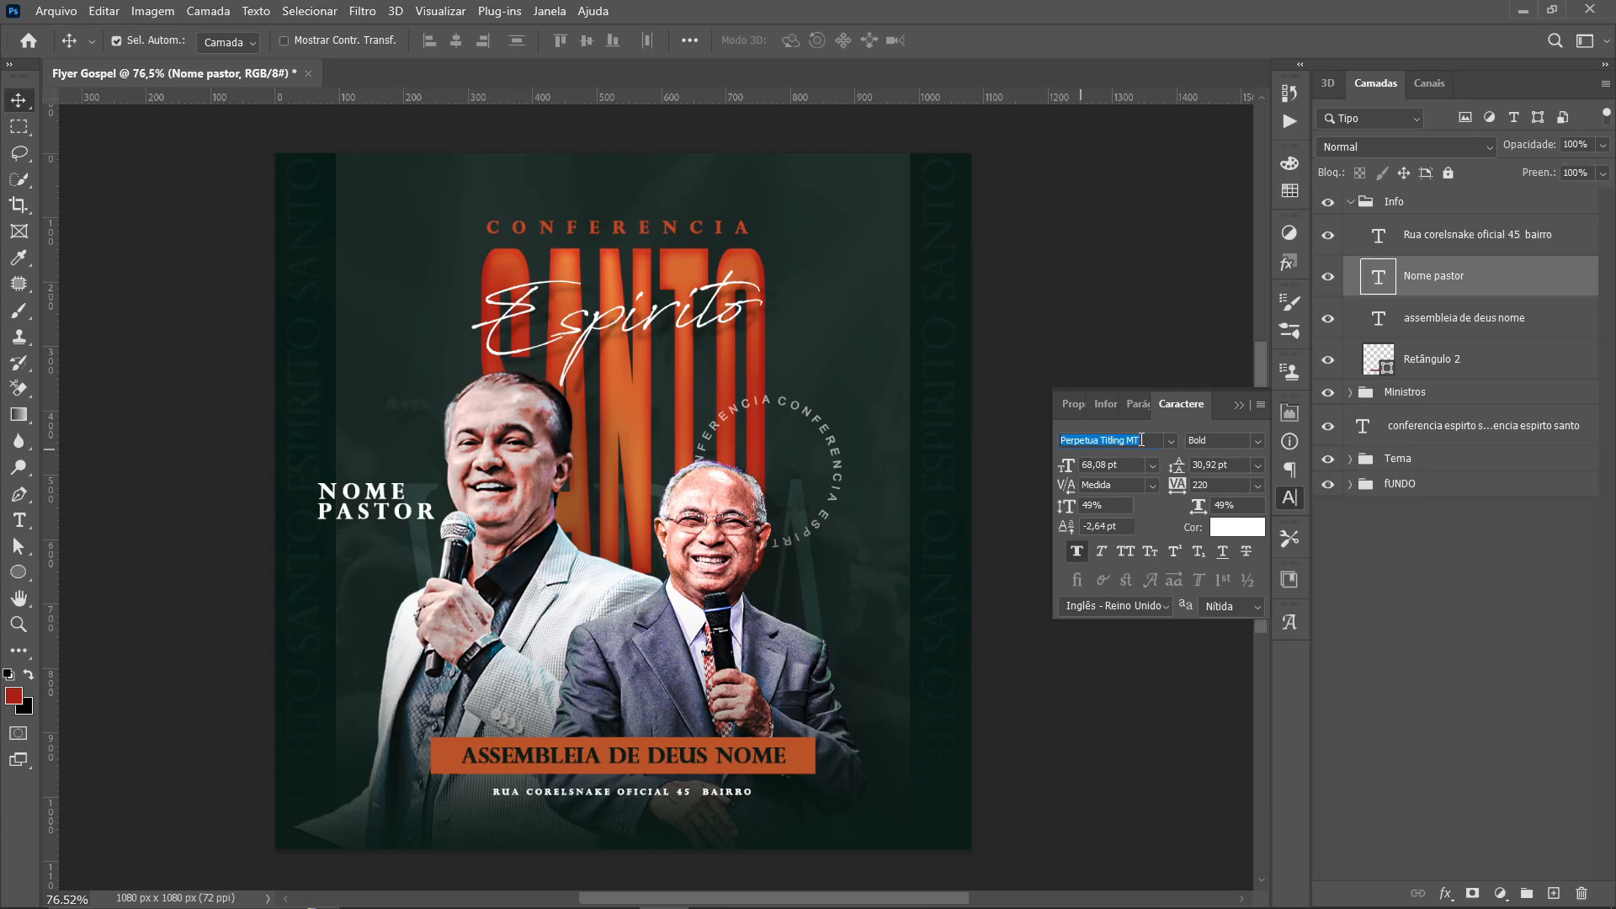
{"action": "type", "text": "arial"}
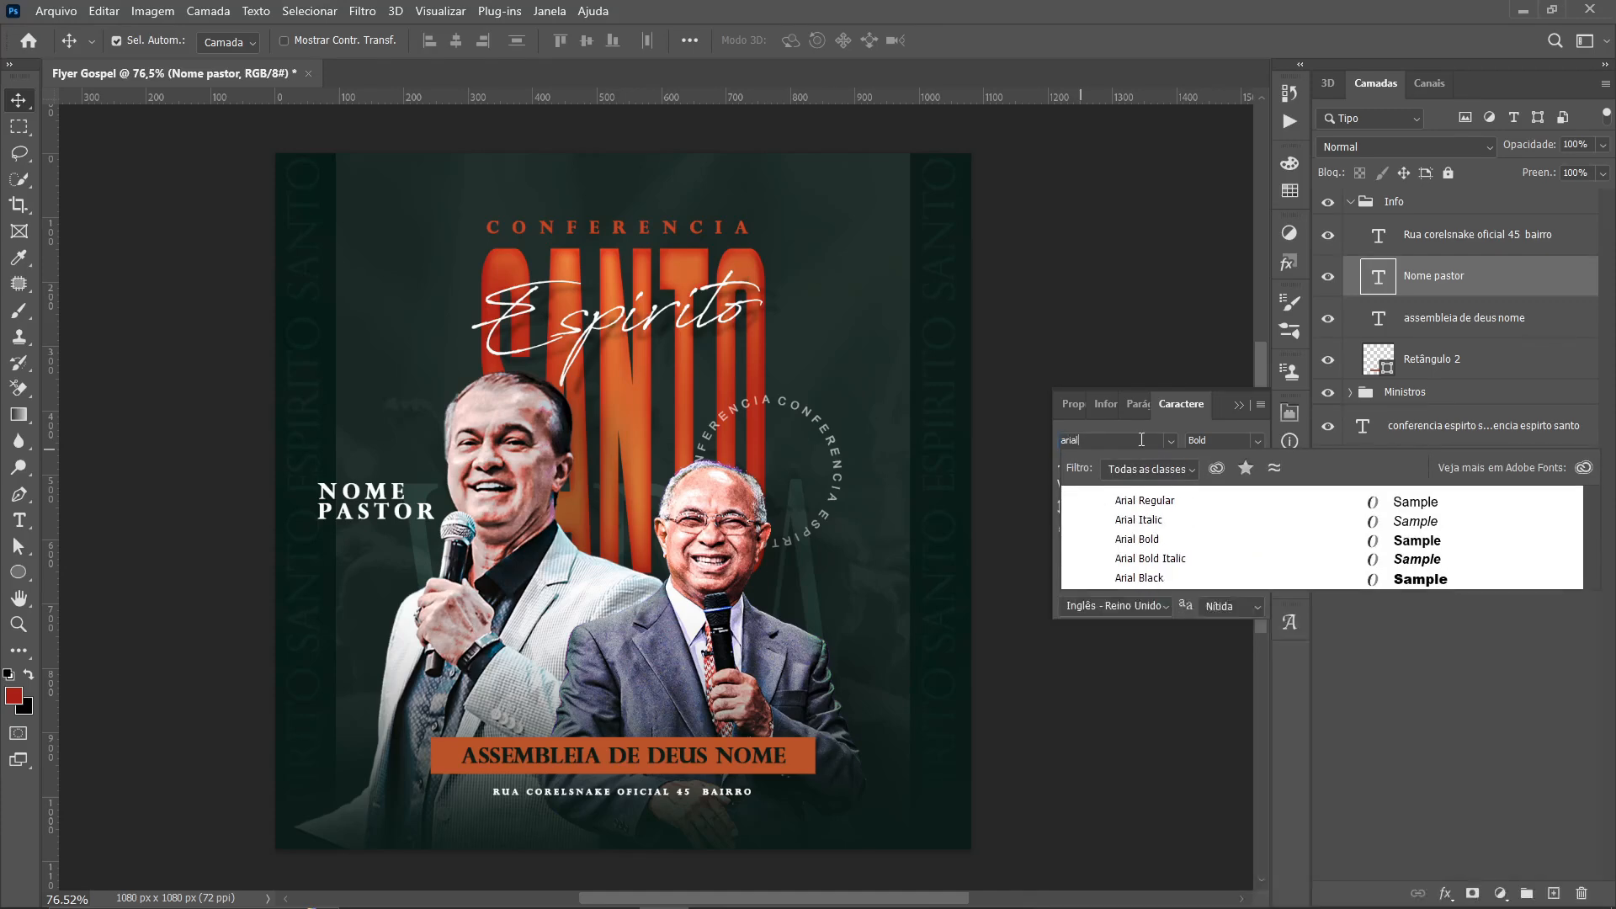
{"action": "left_click", "coordinate": [1151, 539]}
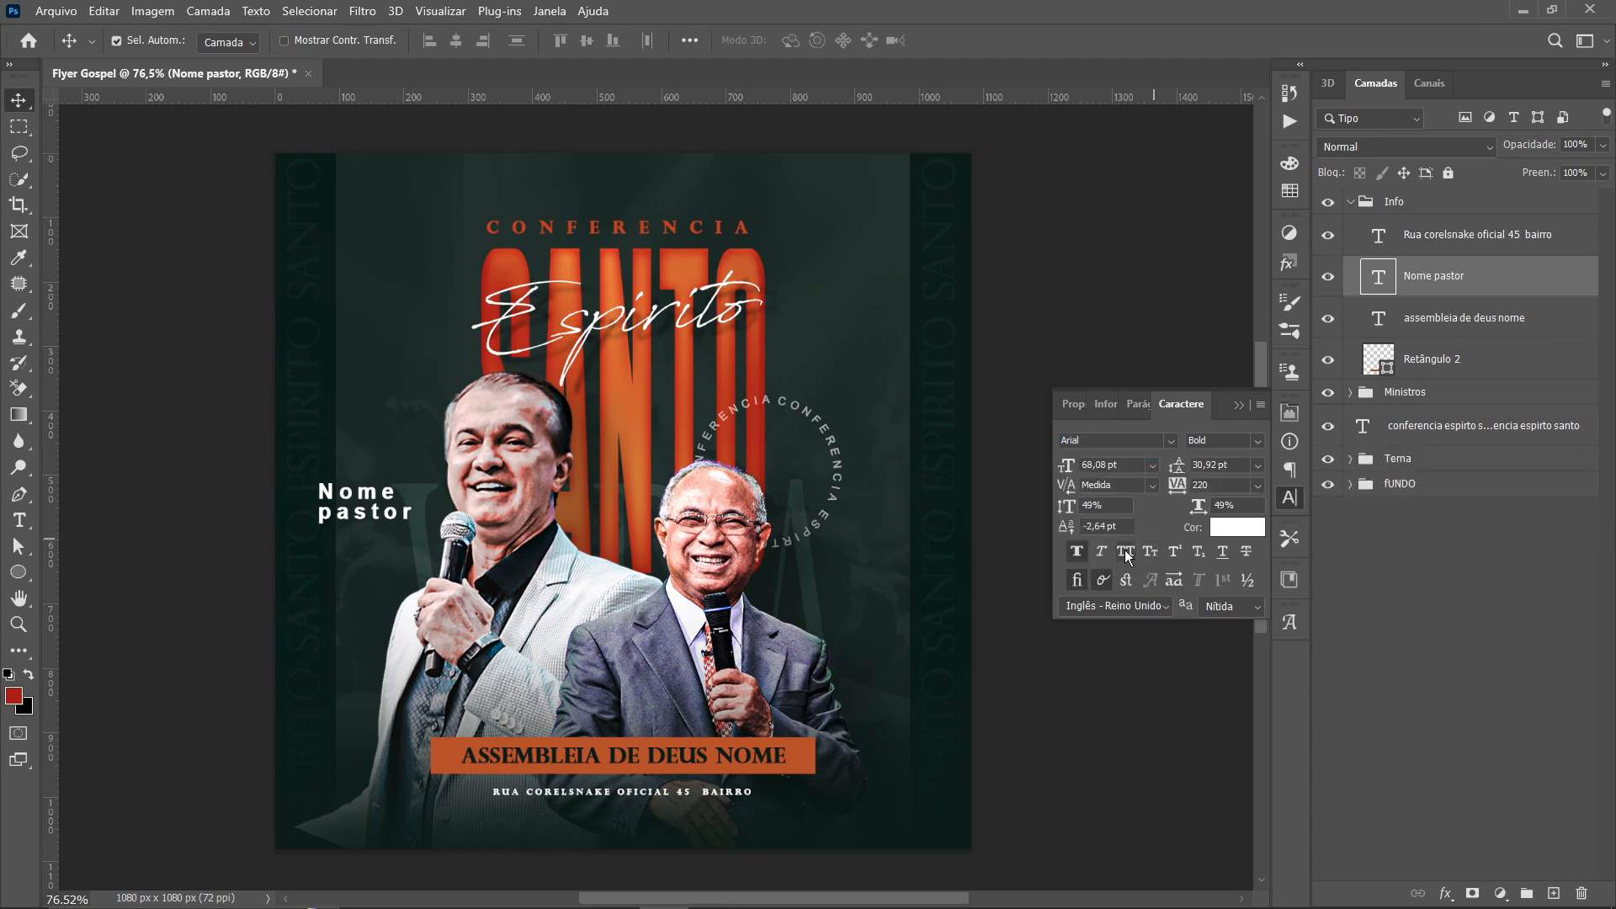
{"action": "left_click", "coordinate": [1126, 552]}
{"action": "left_click", "coordinate": [1076, 552]}
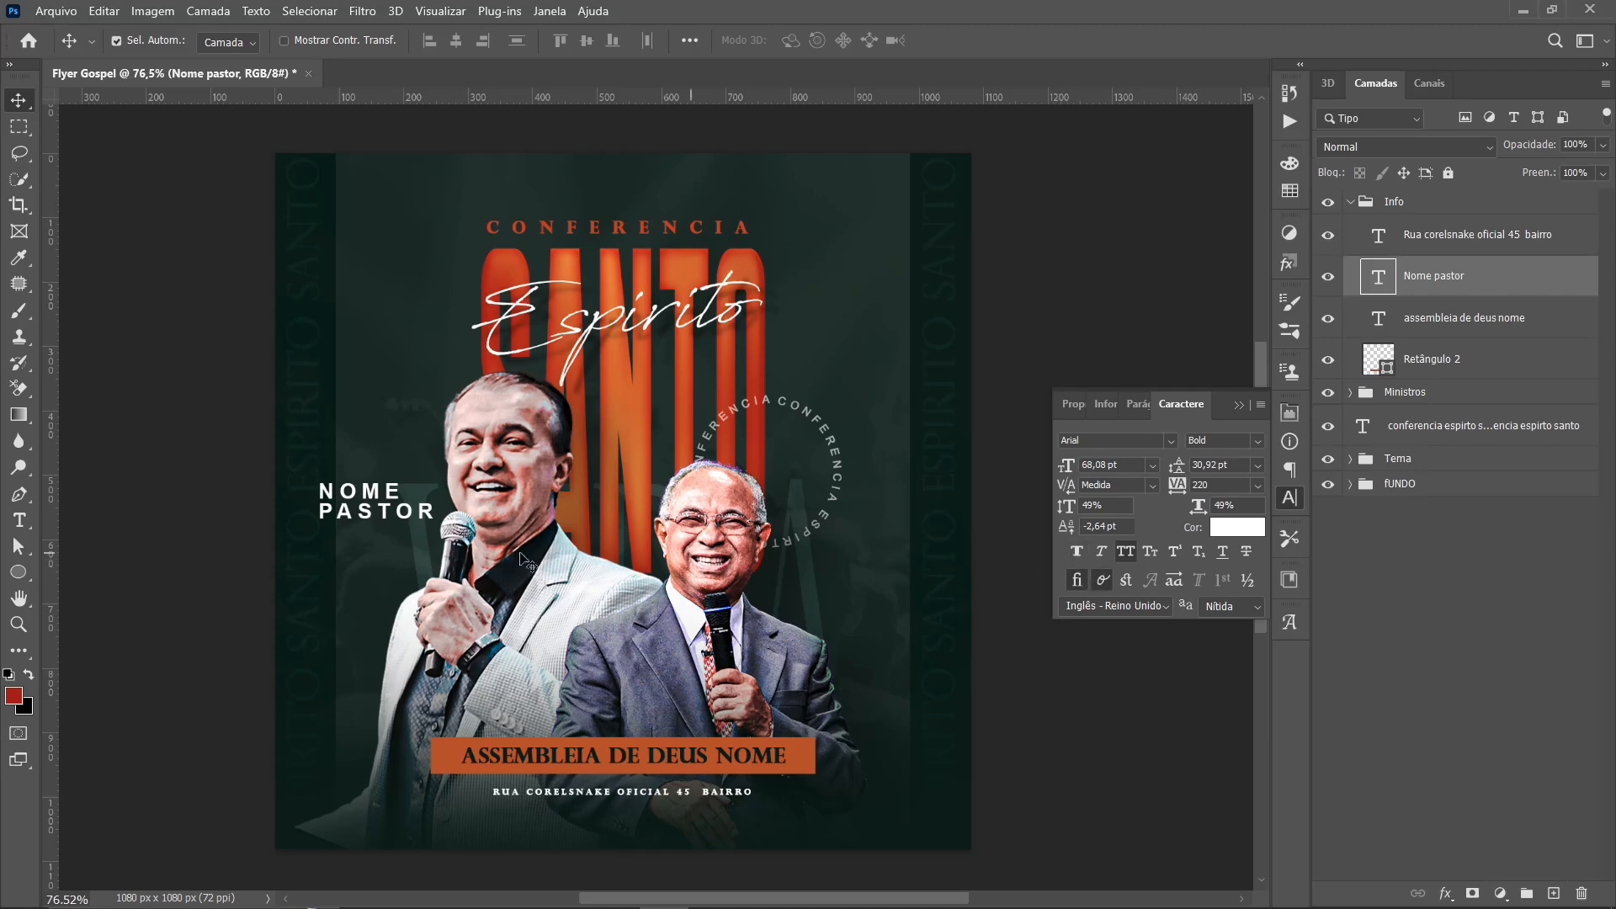
Scale the NOME PASTOR text down to 56,49 pt and place a copy beside the minister in glasses
{"action": "key", "text": "ctrl+t"}
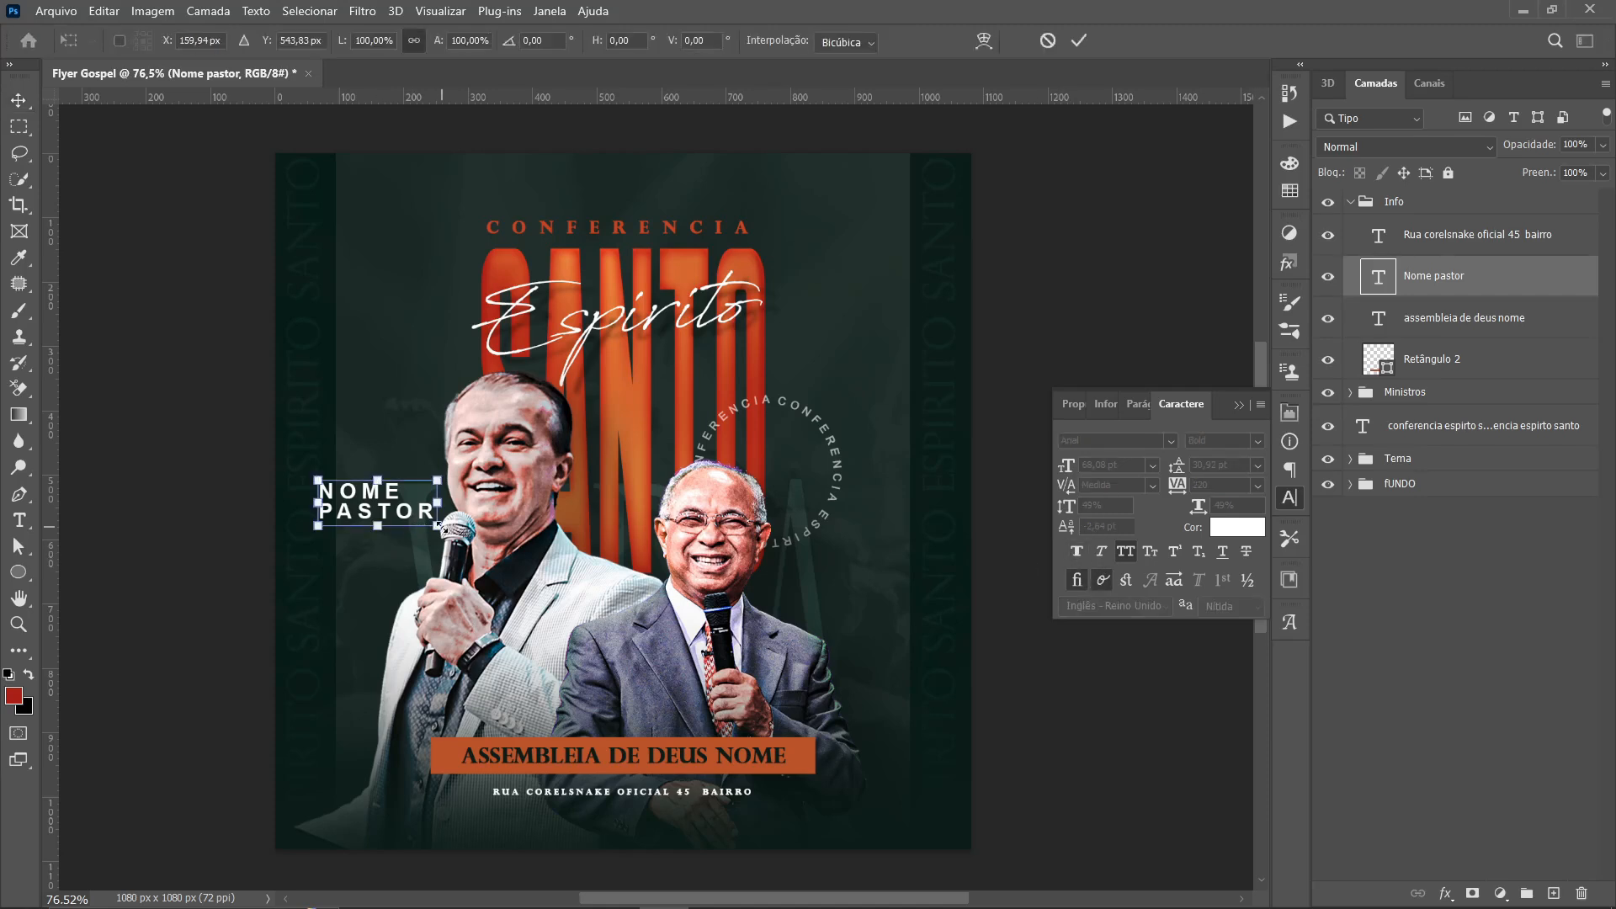
{"action": "left_click_drag", "start_coordinate": [437, 524], "coordinate": [829, 586]}
{"action": "key", "text": "Return"}
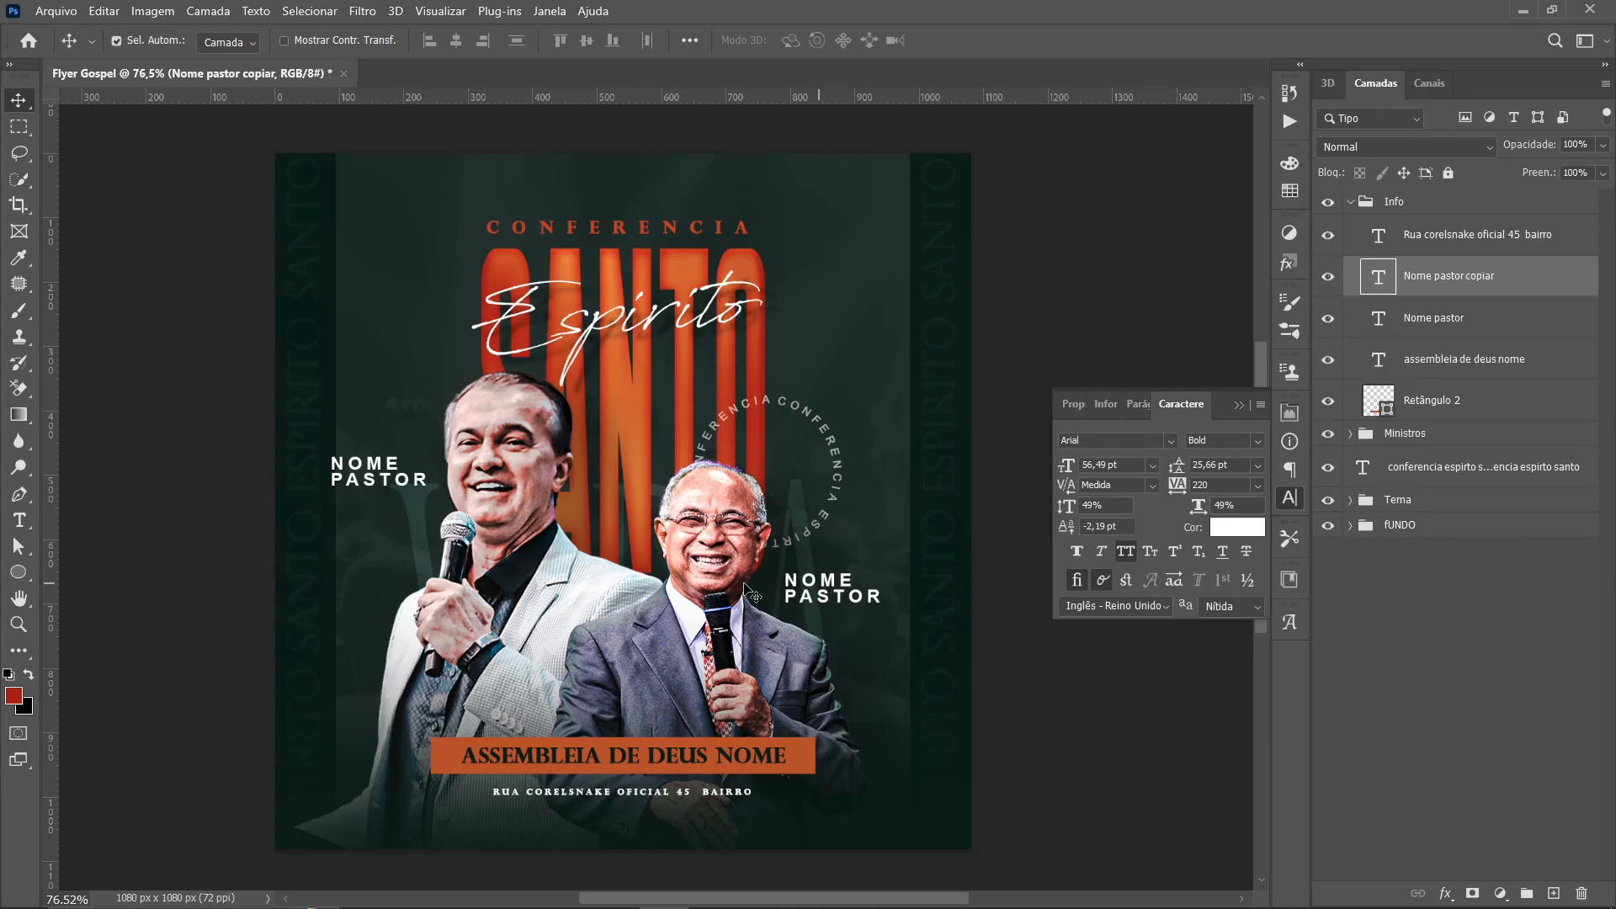
Set both NOME PASTOR layers to the Luz Indireta blend mode with 73% opacity
{"action": "left_click", "coordinate": [408, 480], "text": "shift"}
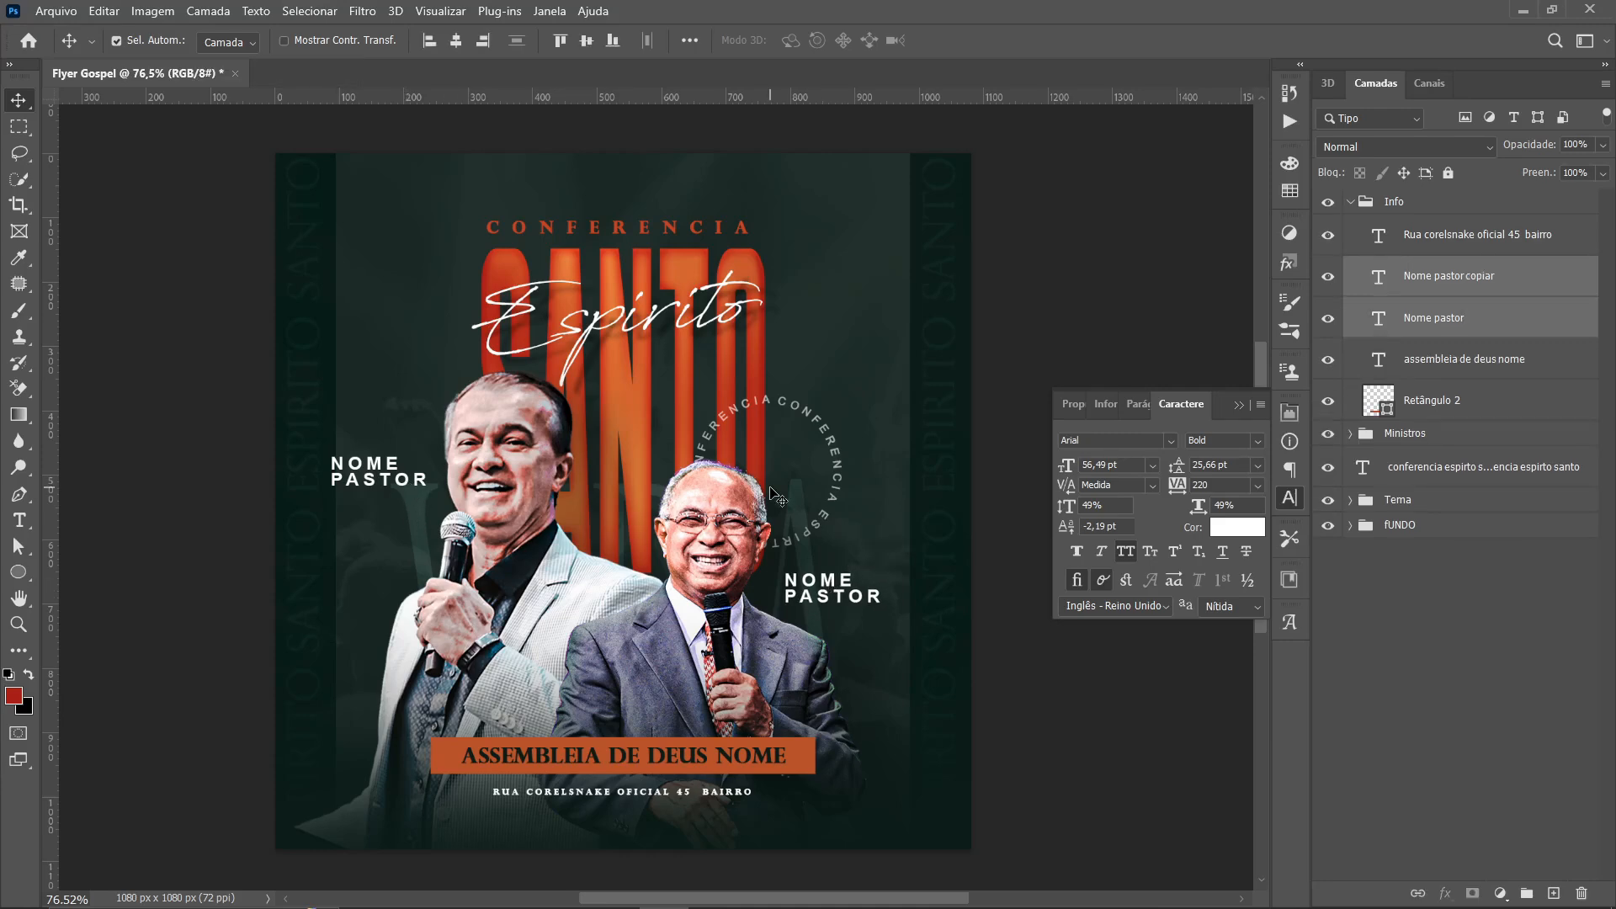
{"action": "left_click", "coordinate": [1420, 148]}
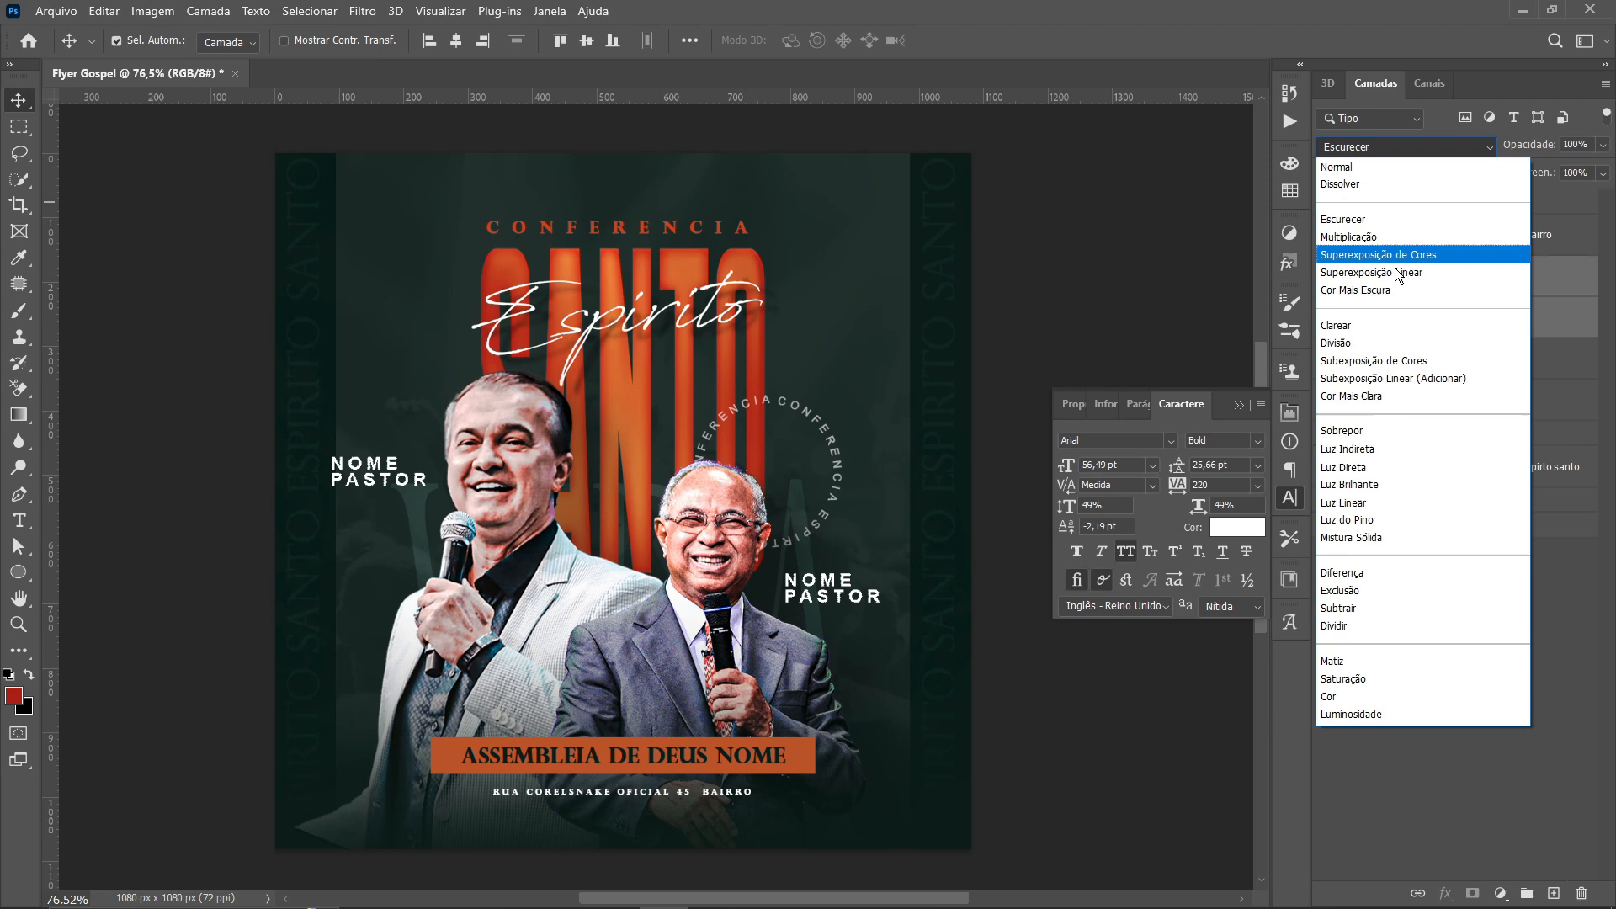
{"action": "left_click", "coordinate": [1381, 450]}
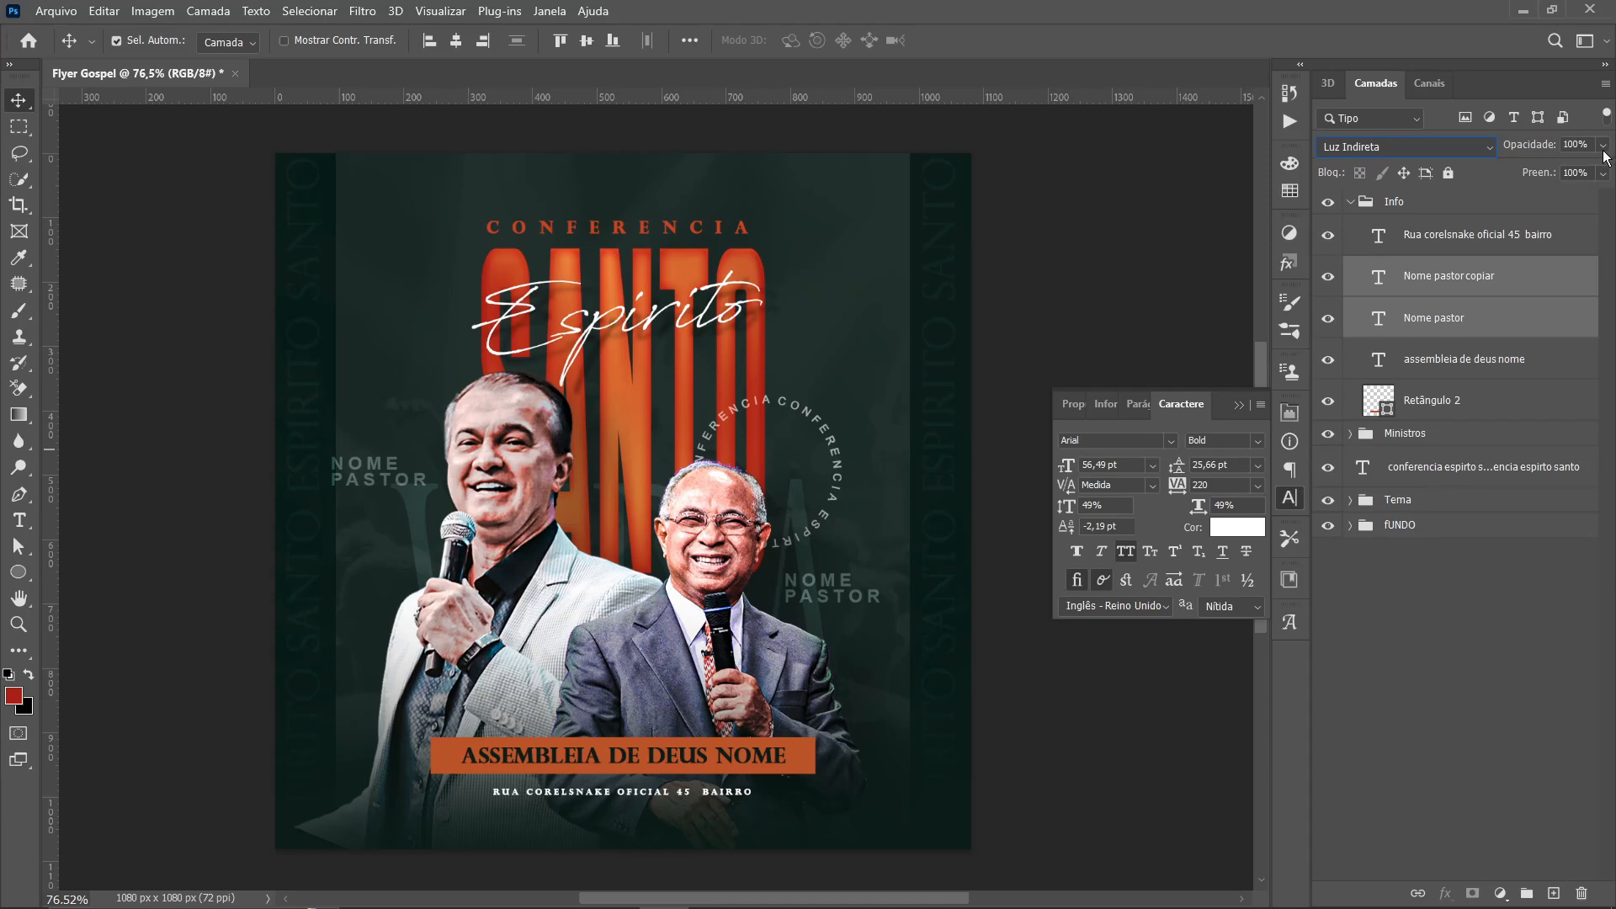
{"action": "left_click_drag", "start_coordinate": [1604, 154], "coordinate": [1583, 172]}
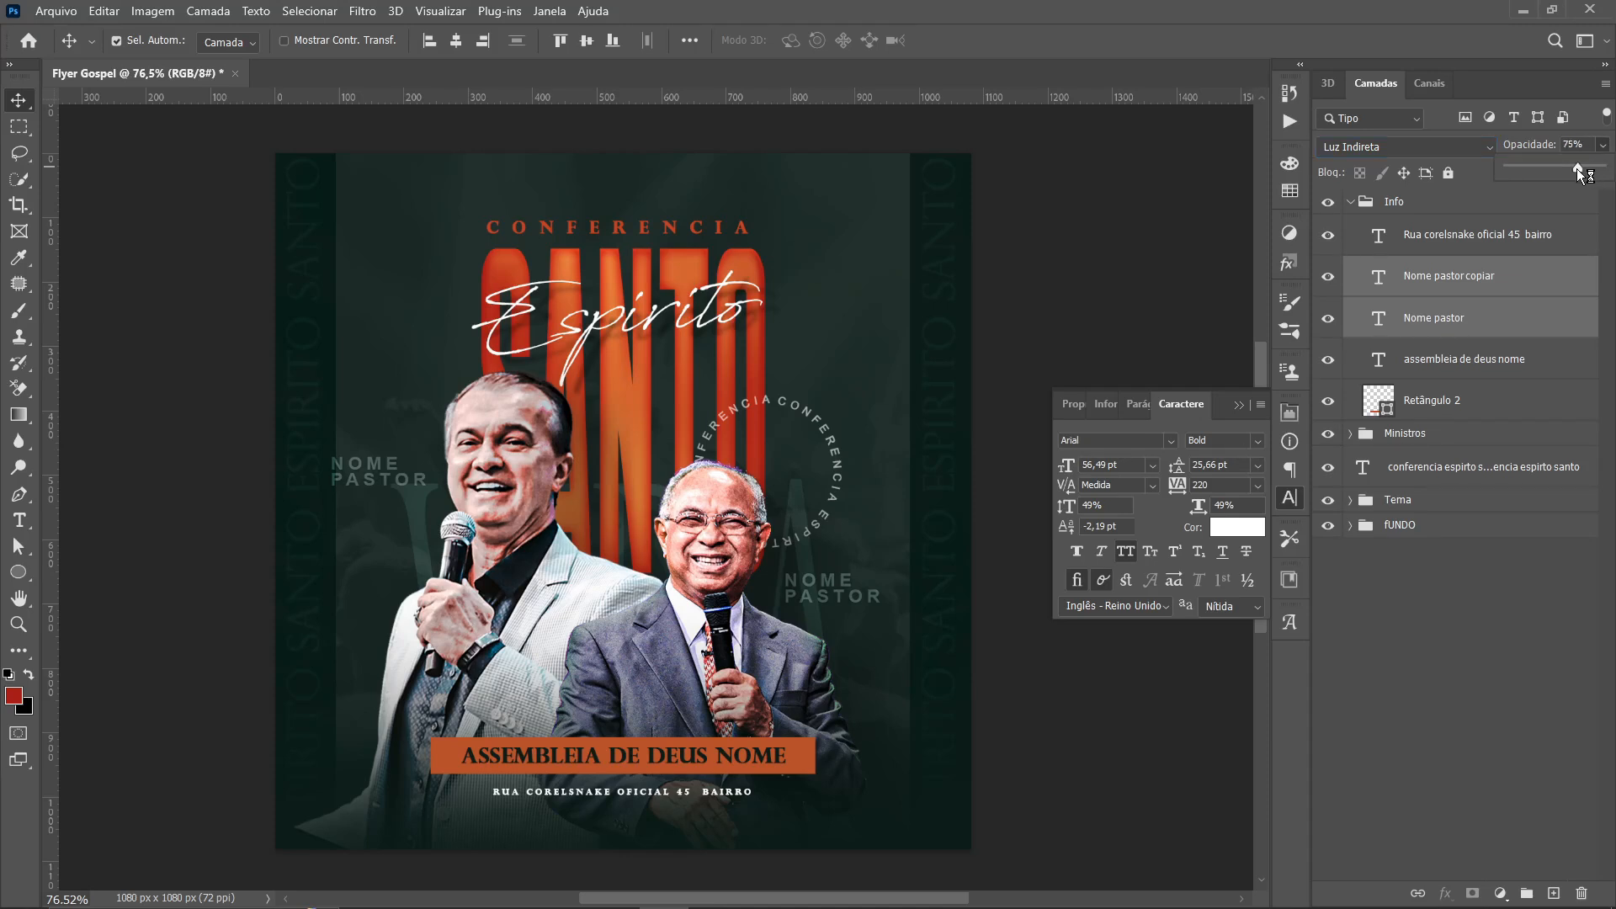
Move the first minister's name label slightly up beside his face and nudge the second label, then deselect
{"action": "left_click_drag", "start_coordinate": [385, 465], "coordinate": [395, 437]}
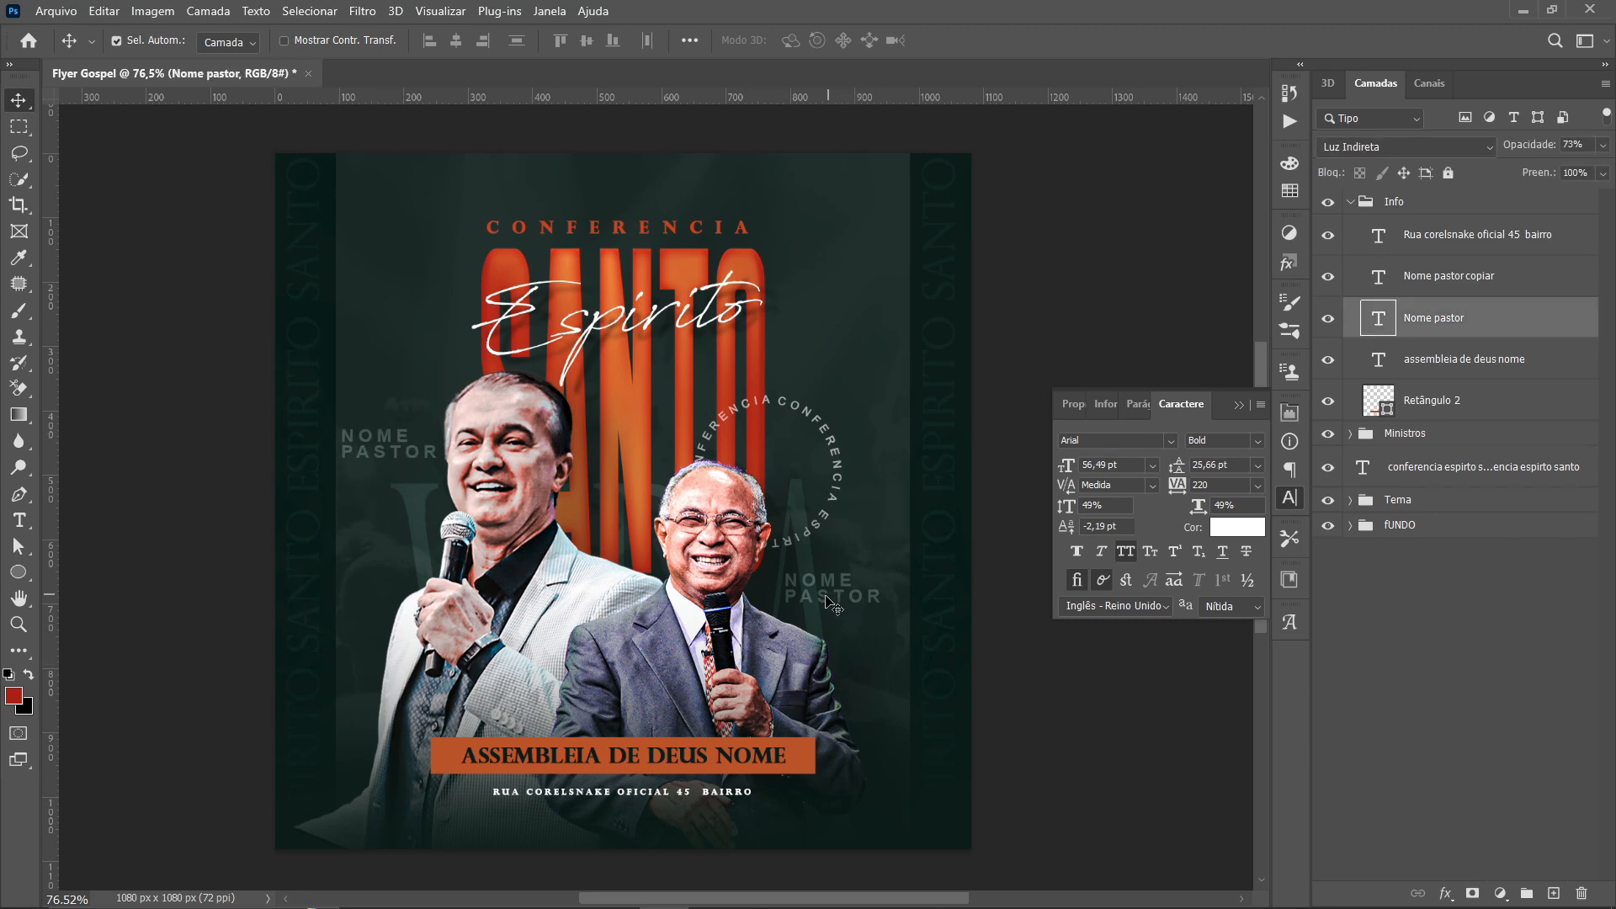
{"action": "left_click_drag", "start_coordinate": [823, 602], "coordinate": [822, 605]}
{"action": "left_click", "coordinate": [1052, 729]}
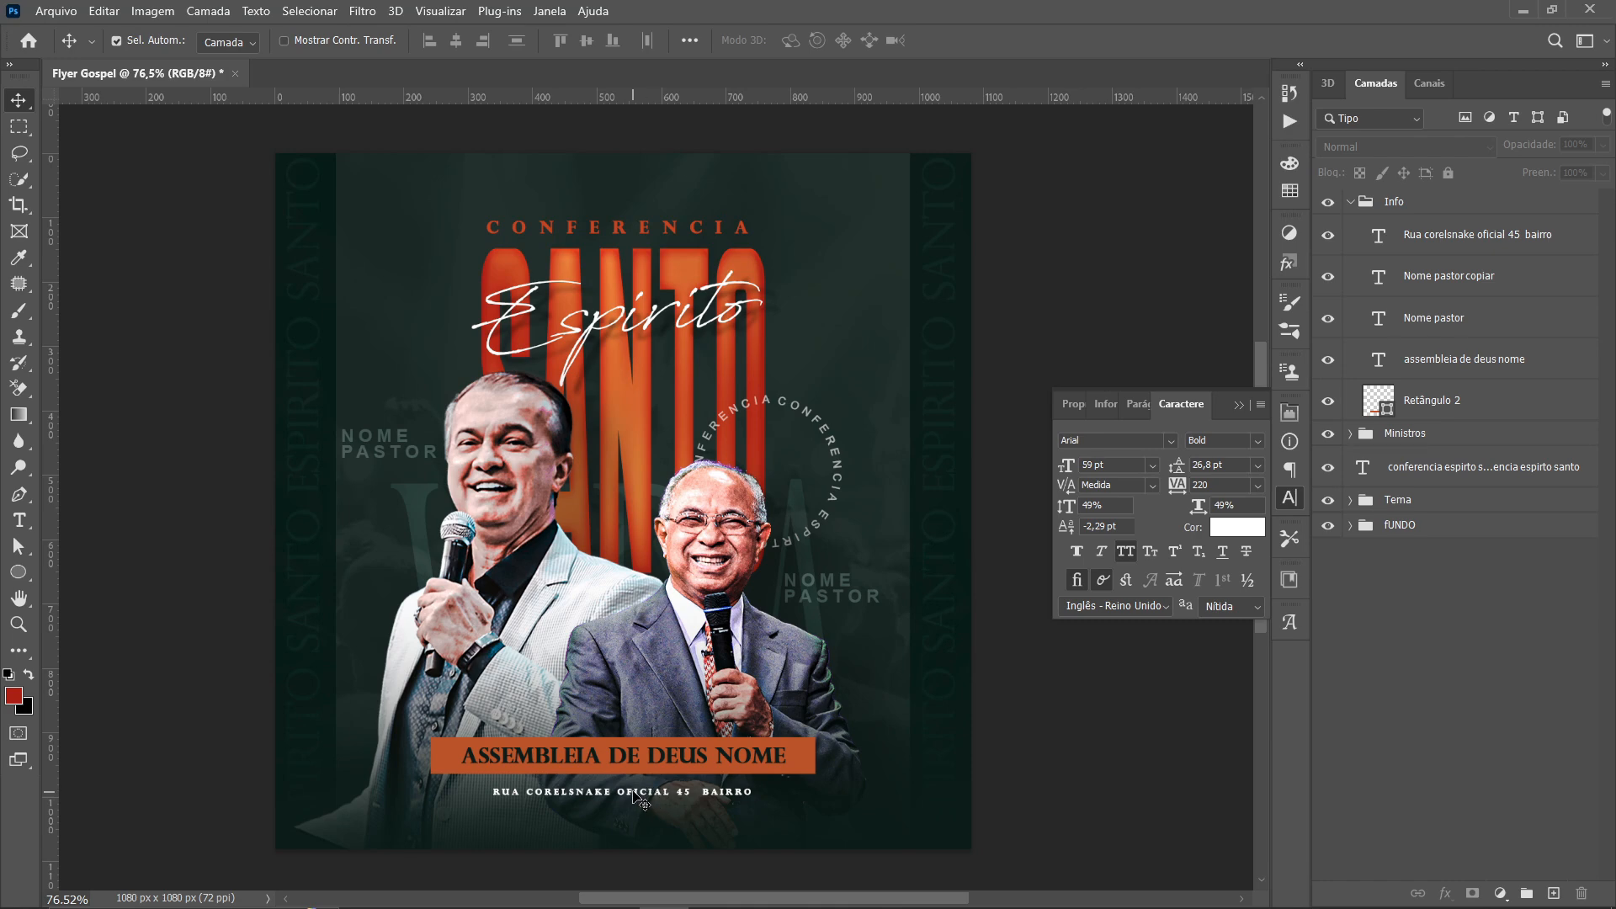
Place a copy of the address line beside the first minister and replace its text with his first name in capitals
{"action": "left_click_drag", "start_coordinate": [648, 795], "coordinate": [488, 472]}
{"action": "scroll", "coordinate": [391, 477], "scroll_direction": "up", "scroll_amount": 7}
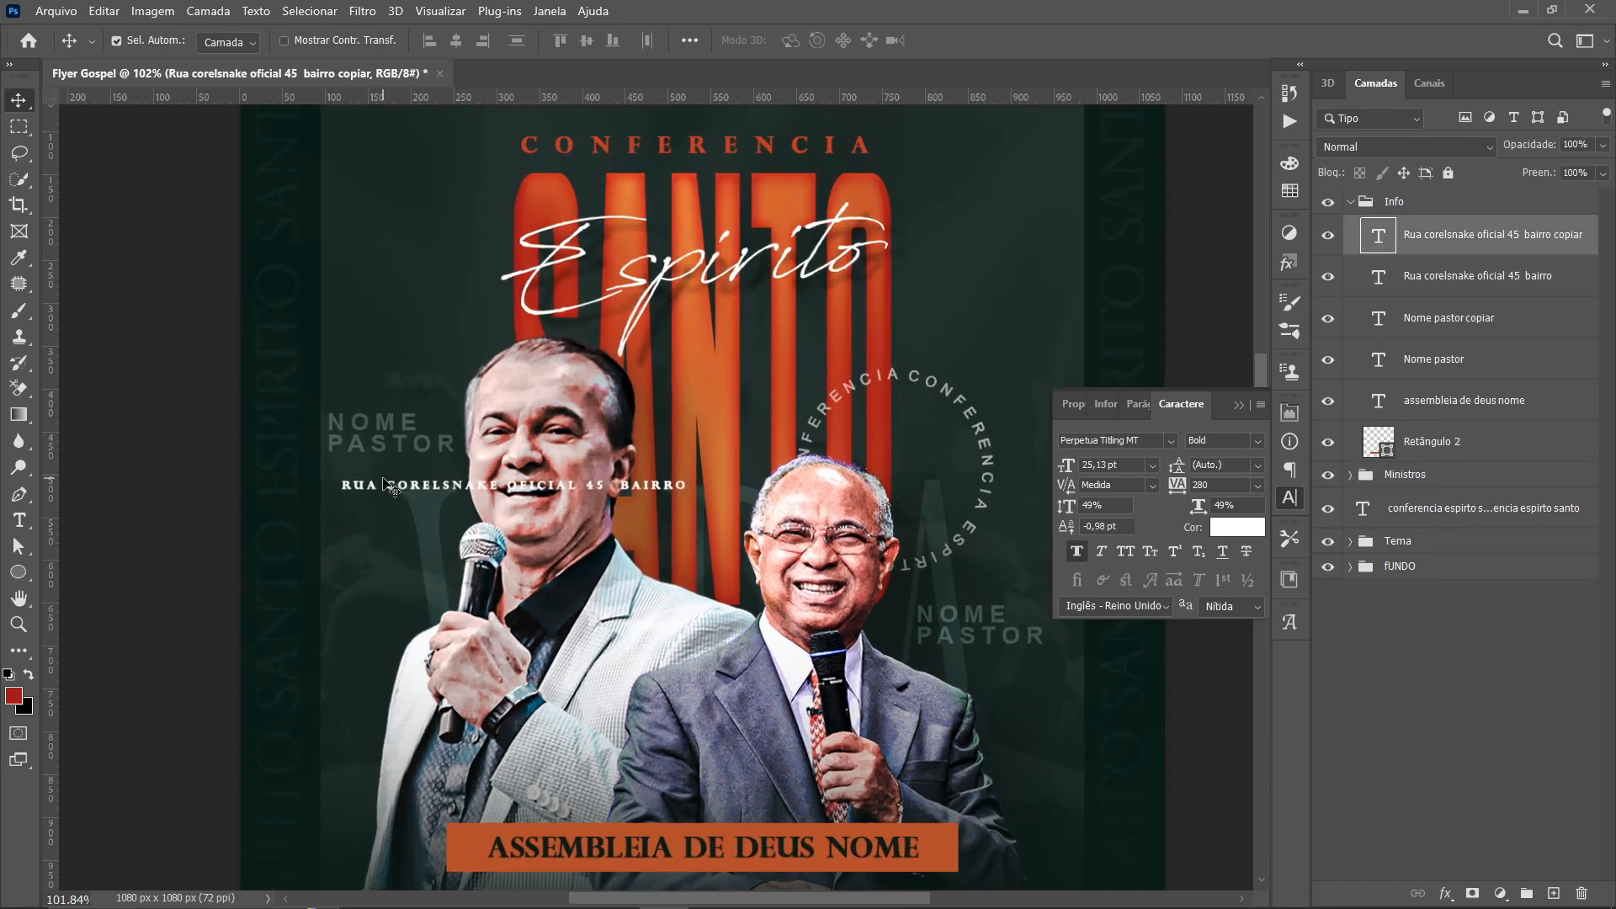
{"action": "double_click", "coordinate": [413, 492]}
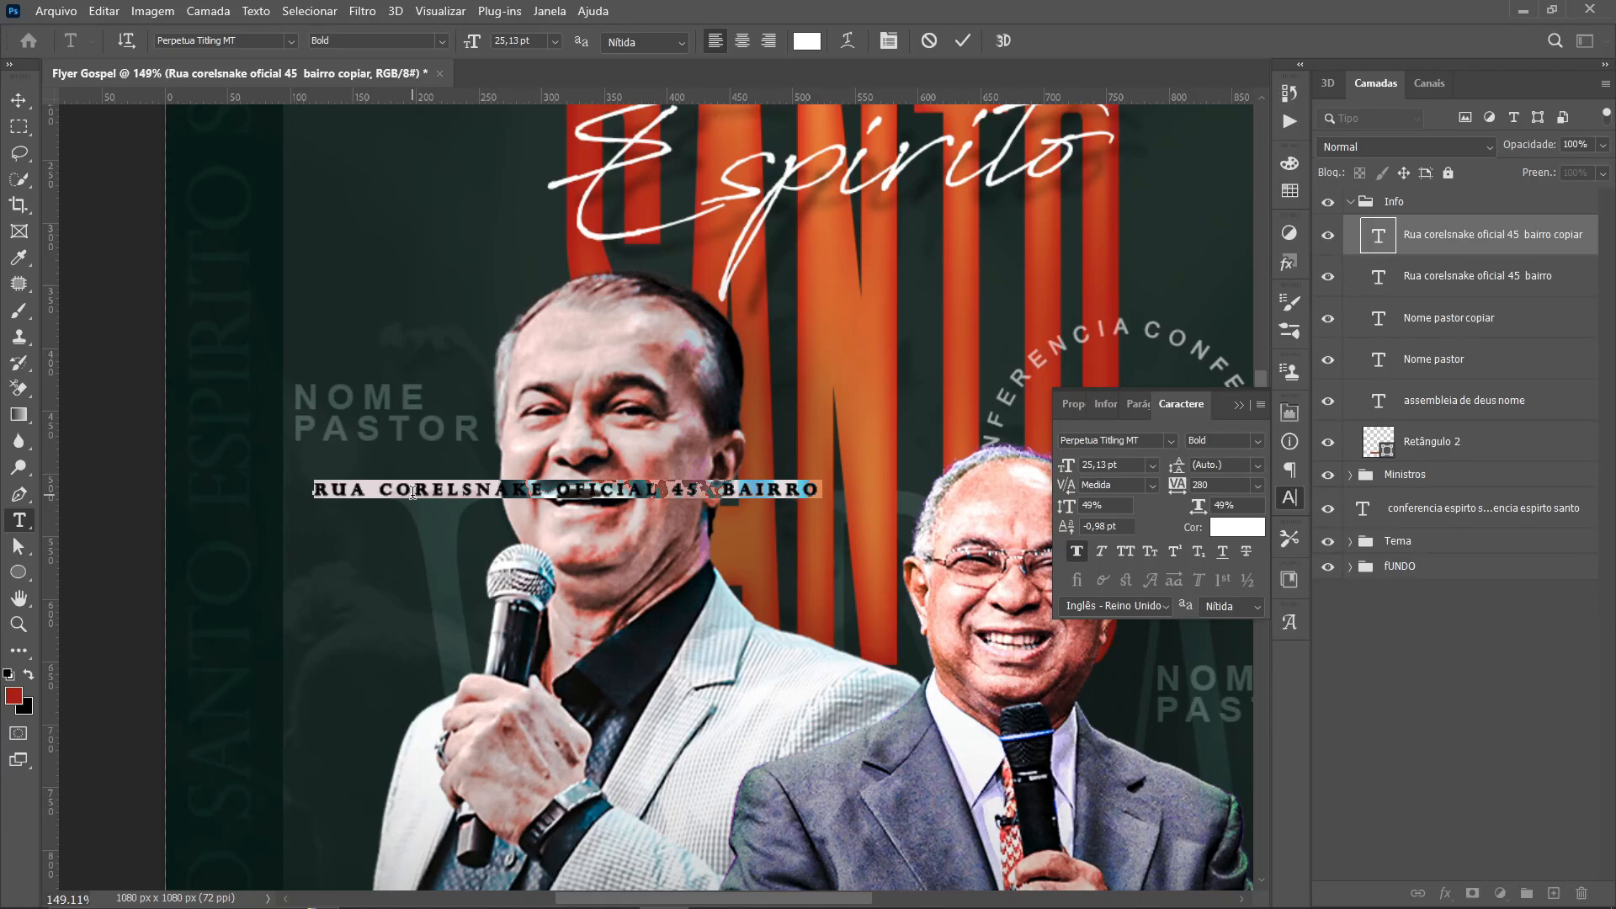
{"action": "type", "text": "HE"}
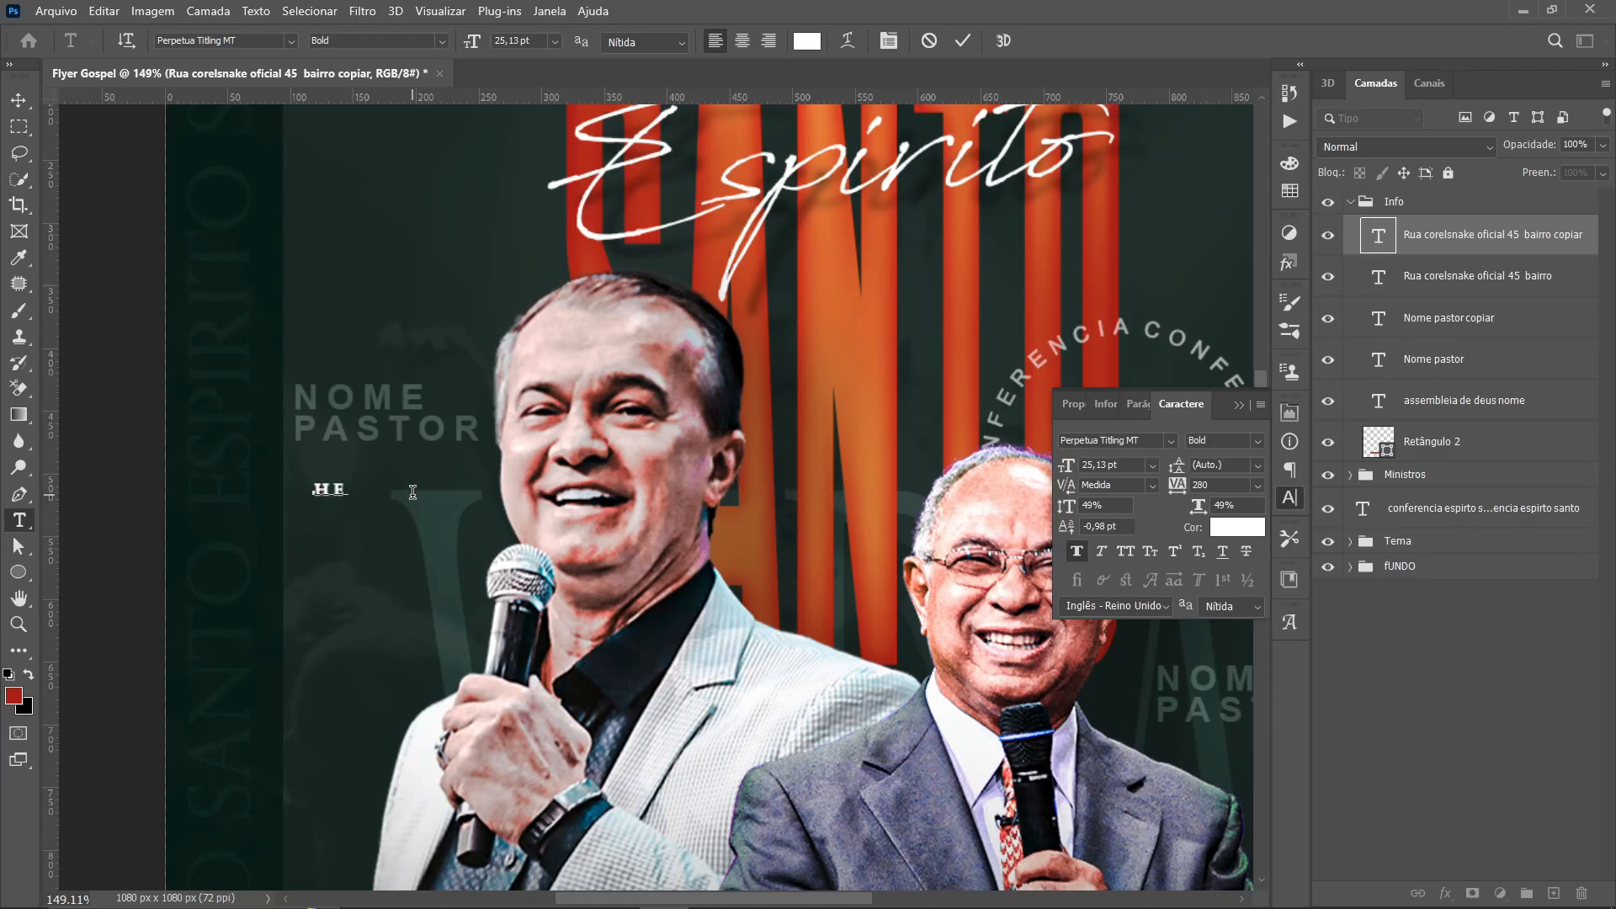
{"action": "type", "text": "NRIQUE"}
Widen the letter tracking of the first minister's name caption to 760
{"action": "key", "text": "ctrl+a"}
{"action": "key", "text": "alt+Right"}
{"action": "key", "text": "alt+Right"}
{"action": "key", "text": "alt+Right"}
{"action": "key", "text": "alt+Right"}
{"action": "key", "text": "alt+Right"}
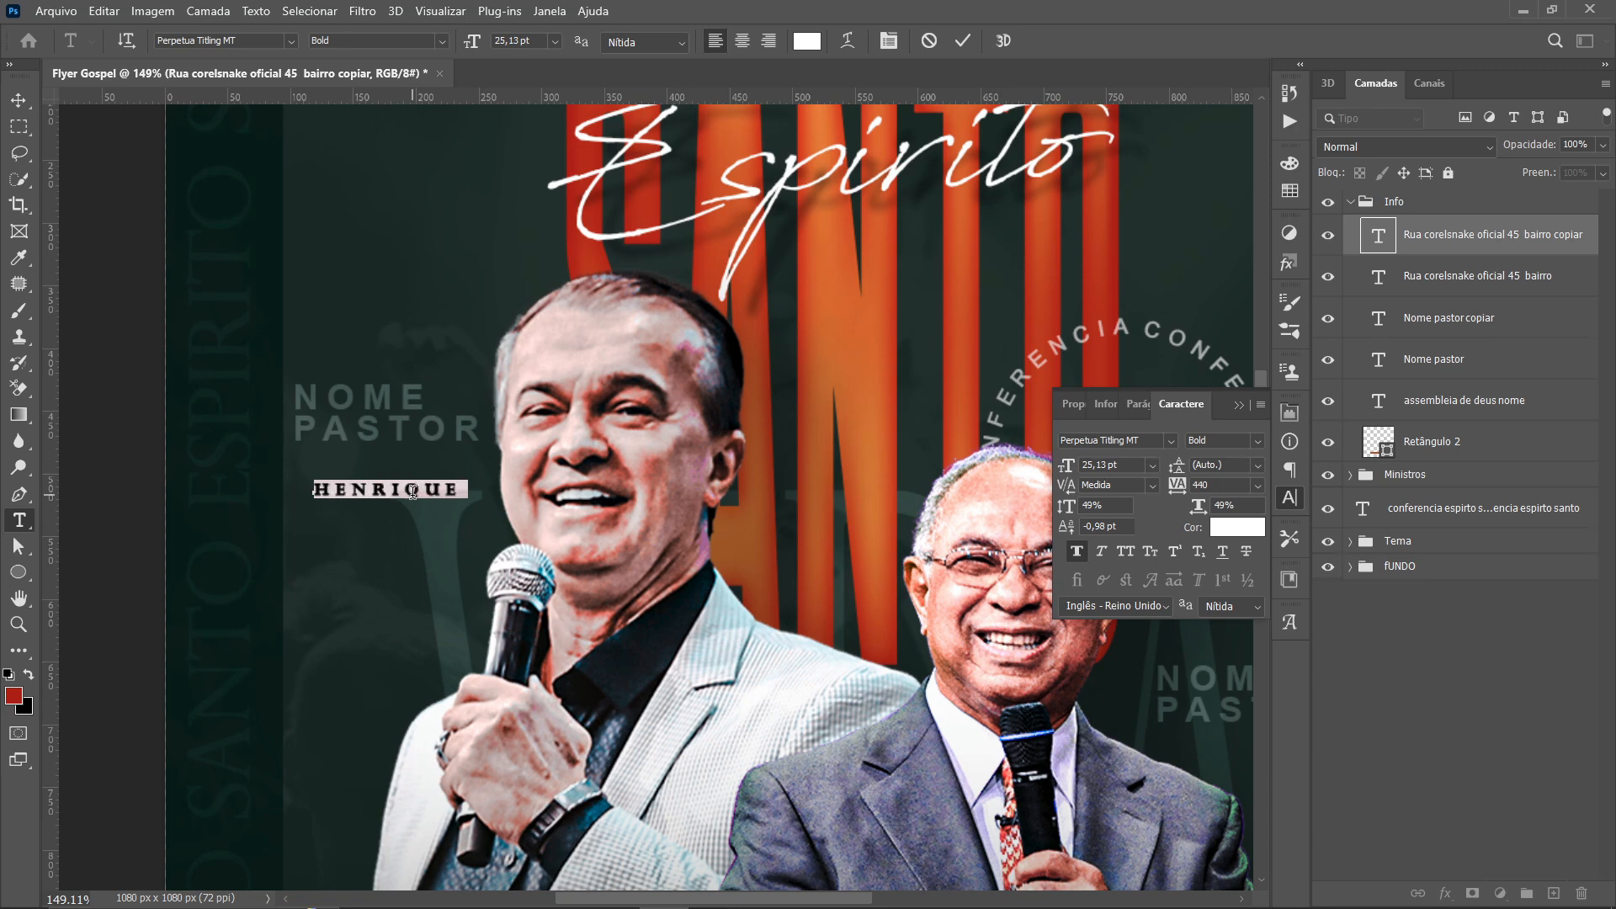
{"action": "key", "text": "alt+Right"}
{"action": "key", "text": "alt+Right"}
{"action": "key", "text": "alt+Right"}
{"action": "key", "text": "alt+Right"}
{"action": "key", "text": "alt+Right"}
{"action": "key", "text": "alt+Right"}
{"action": "key", "text": "alt+Right"}
{"action": "key", "text": "alt+Right"}
{"action": "key", "text": "alt+Right"}
{"action": "key", "text": "alt+Right"}
{"action": "key", "text": "alt+Right"}
{"action": "key", "text": "alt+Right"}
{"action": "key", "text": "alt+Right"}
{"action": "key", "text": "alt+Right"}
{"action": "key", "text": "alt+Right"}
{"action": "key", "text": "alt+Right"}
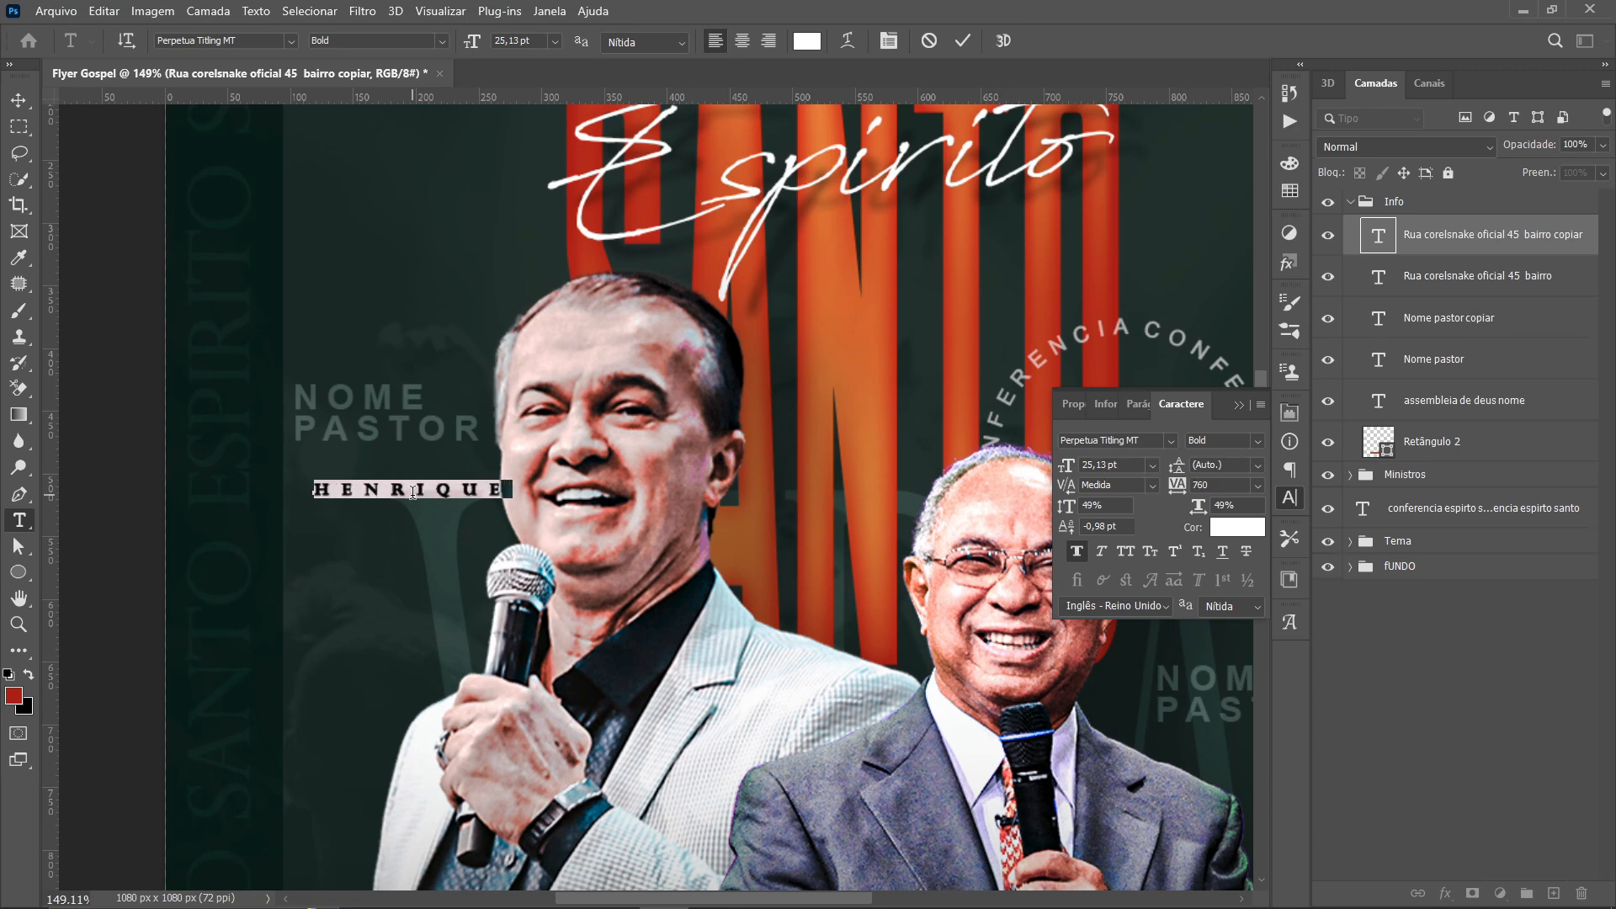
{"action": "left_click", "coordinate": [19, 100]}
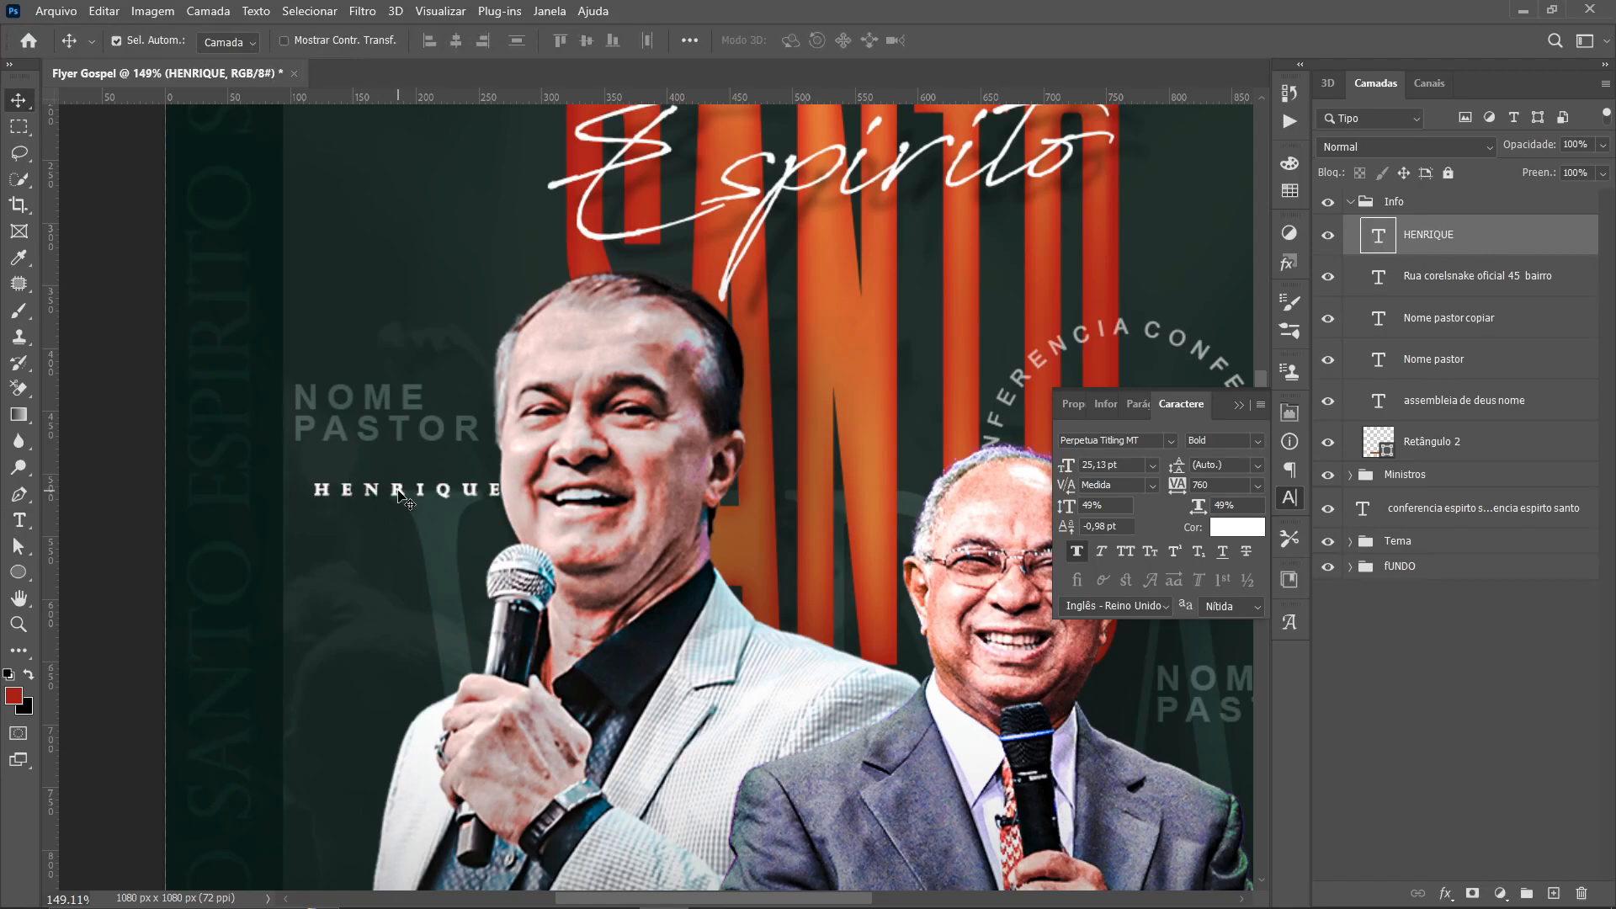
Move the name caption just above the first minister's NOME PASTOR label and close the character settings
{"action": "left_click_drag", "start_coordinate": [402, 486], "coordinate": [355, 377]}
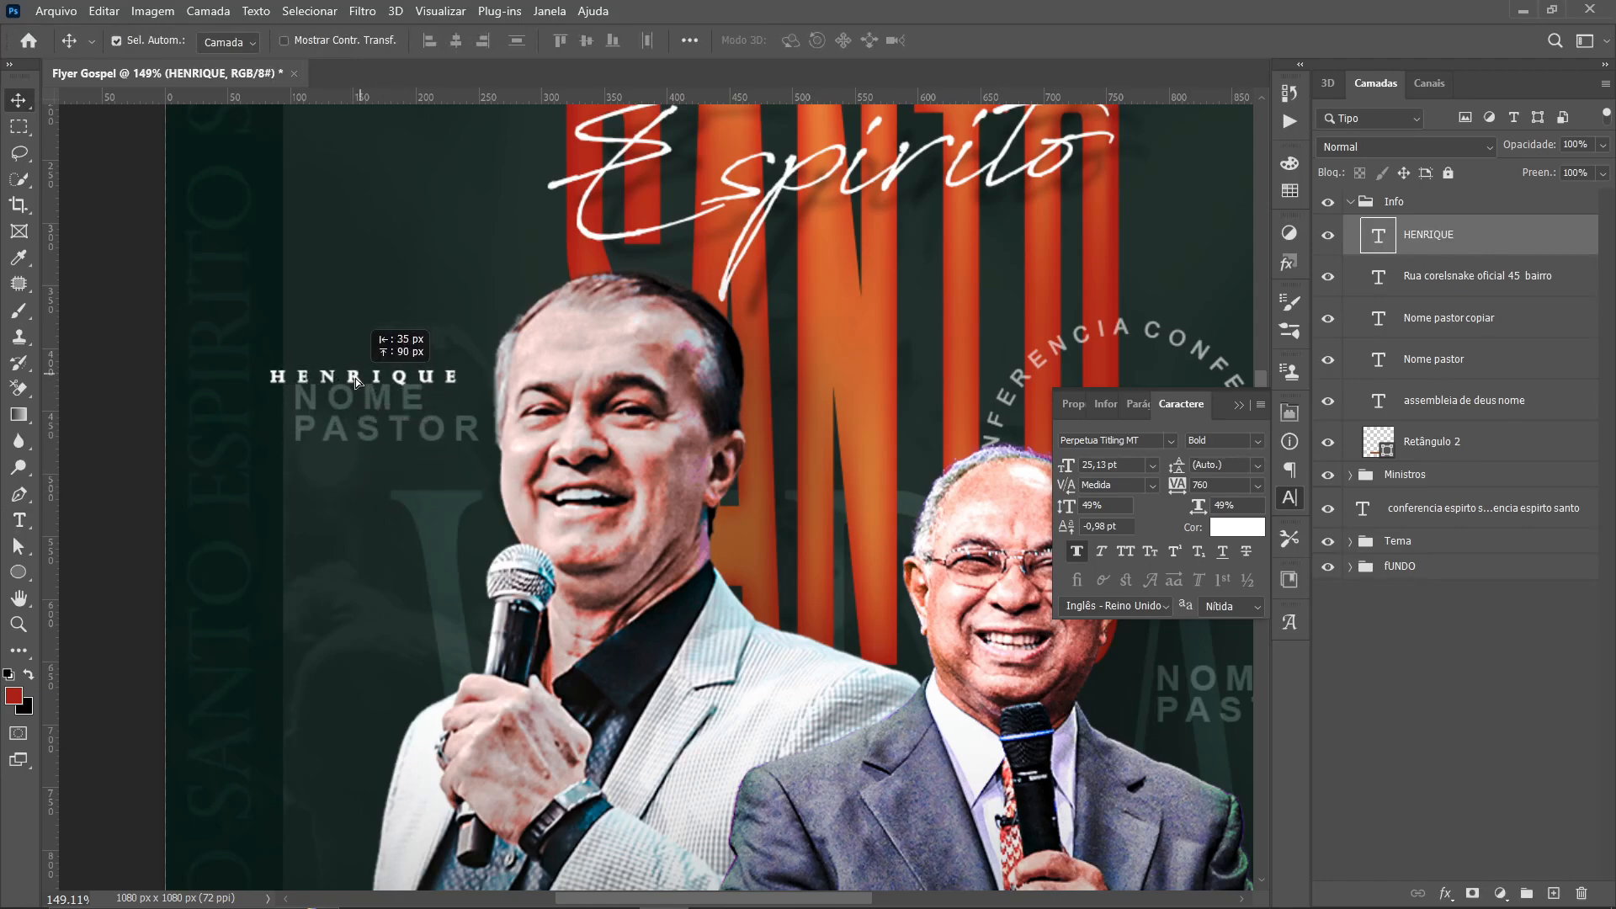
{"action": "key", "text": "ctrl+0"}
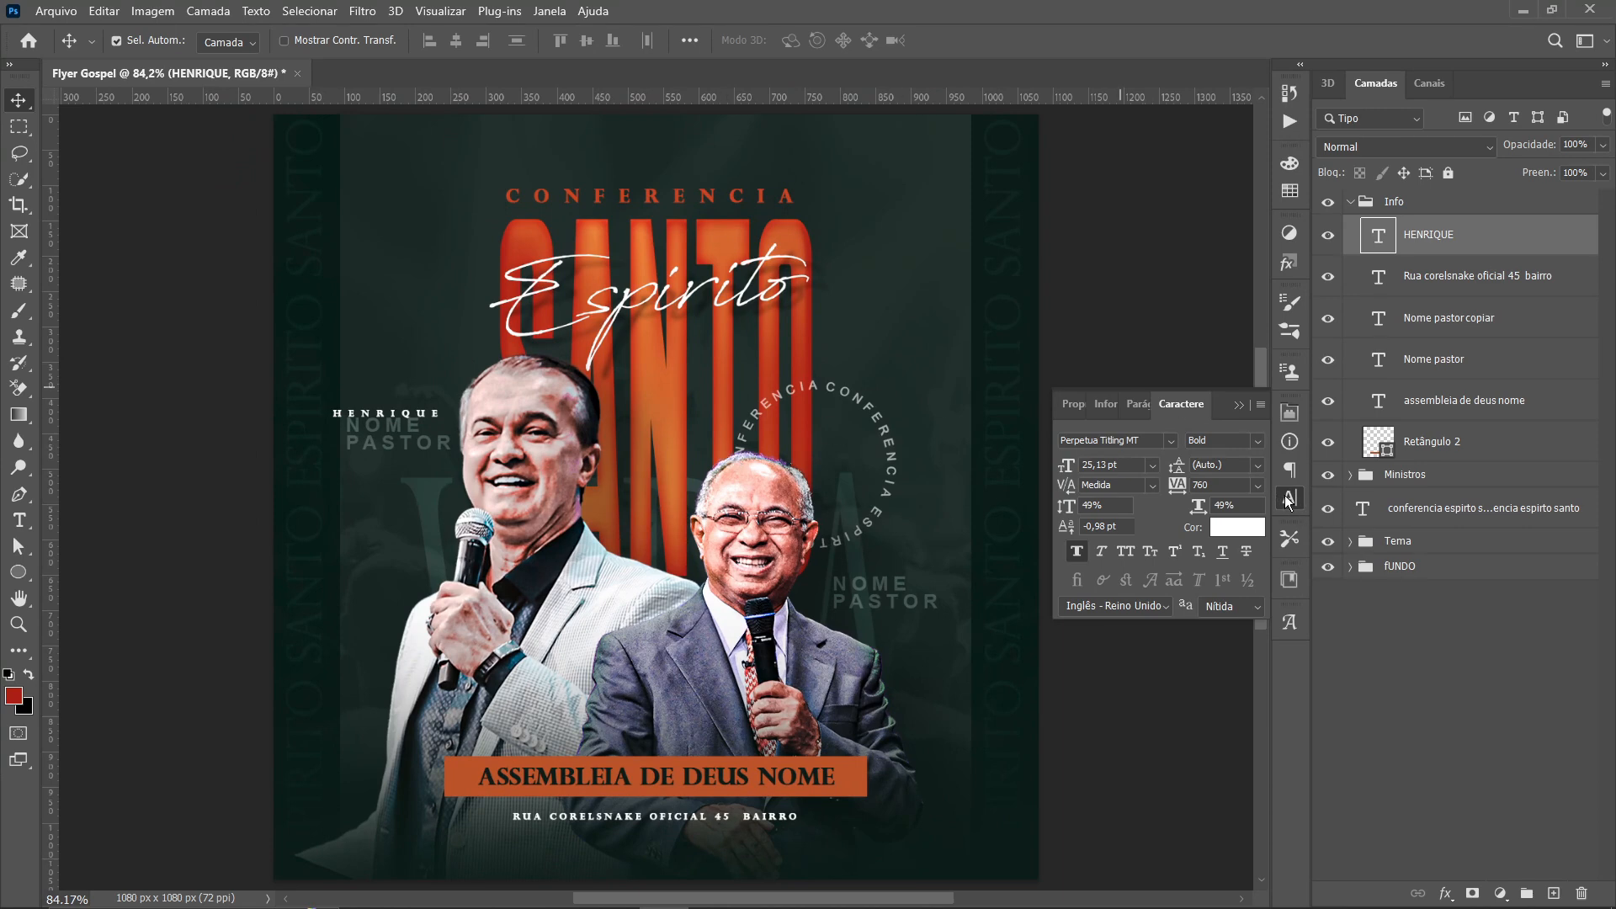
{"action": "left_click", "coordinate": [1287, 500]}
Copy the name caption above the second NOME PASTOR label and replace its text with the second minister's first name
{"action": "left_click_drag", "start_coordinate": [417, 420], "coordinate": [966, 584]}
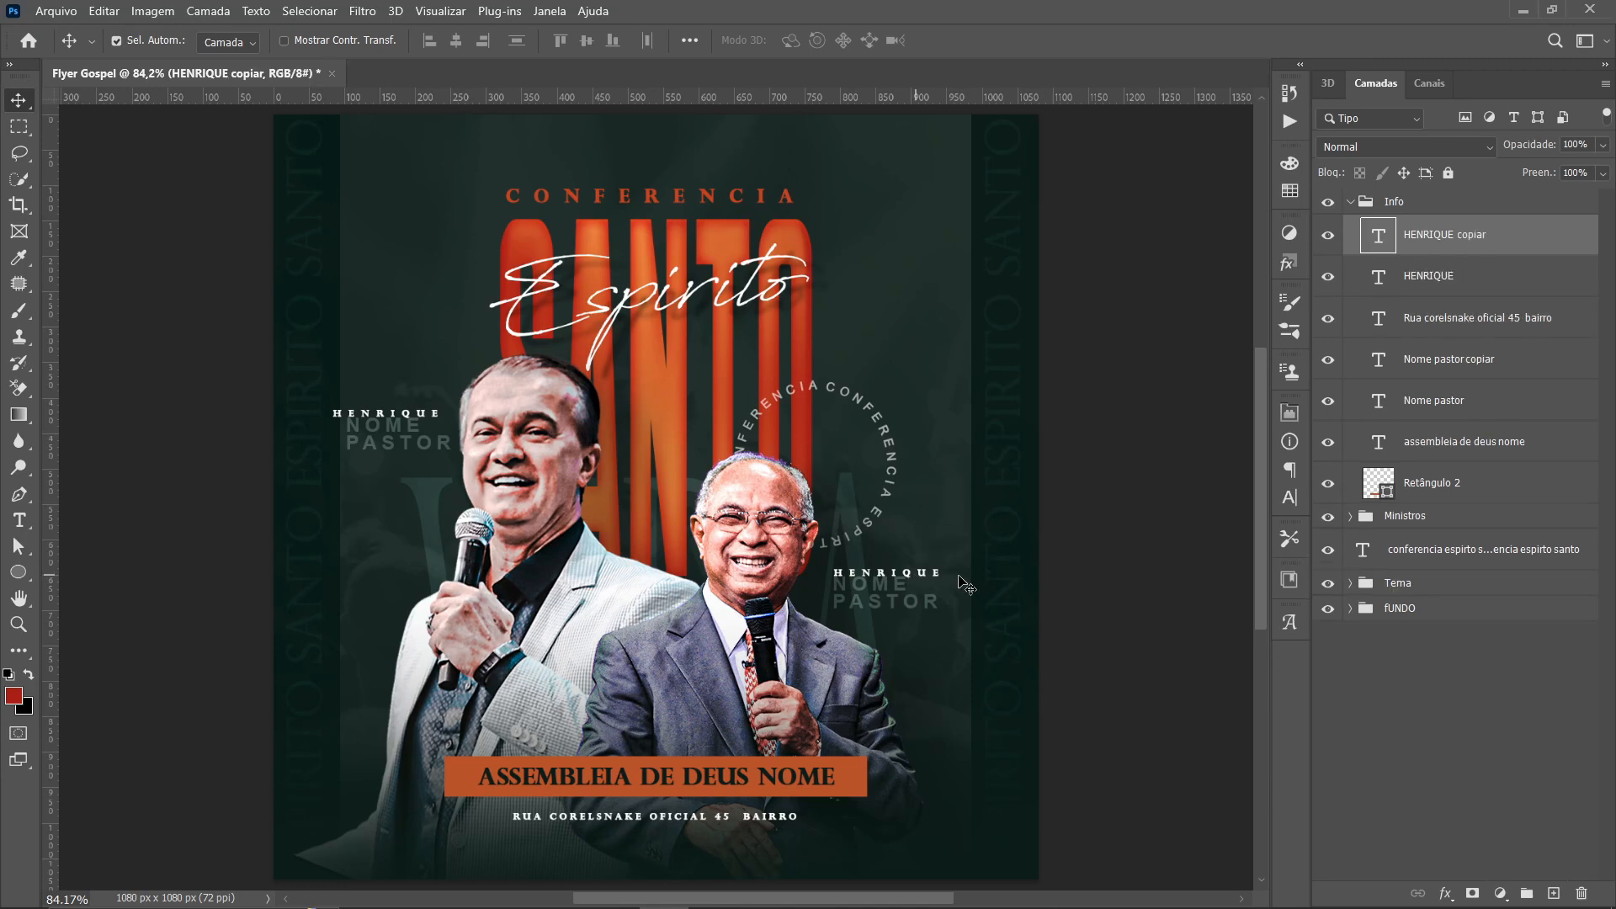
{"action": "double_click", "coordinate": [897, 572]}
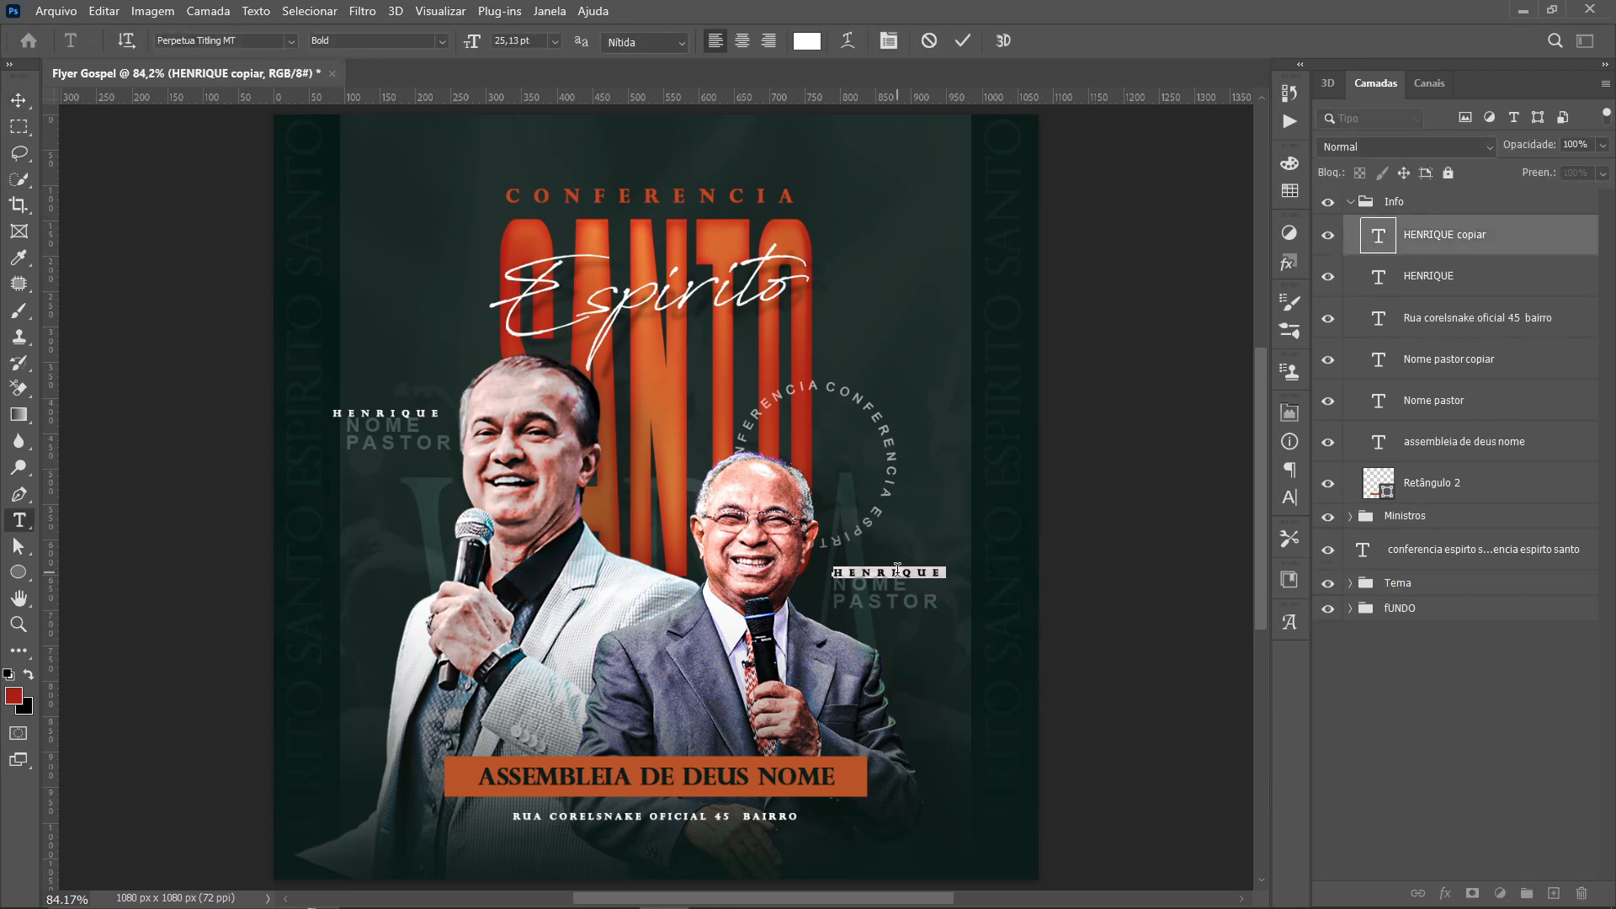
{"action": "key", "text": "BackSpace"}
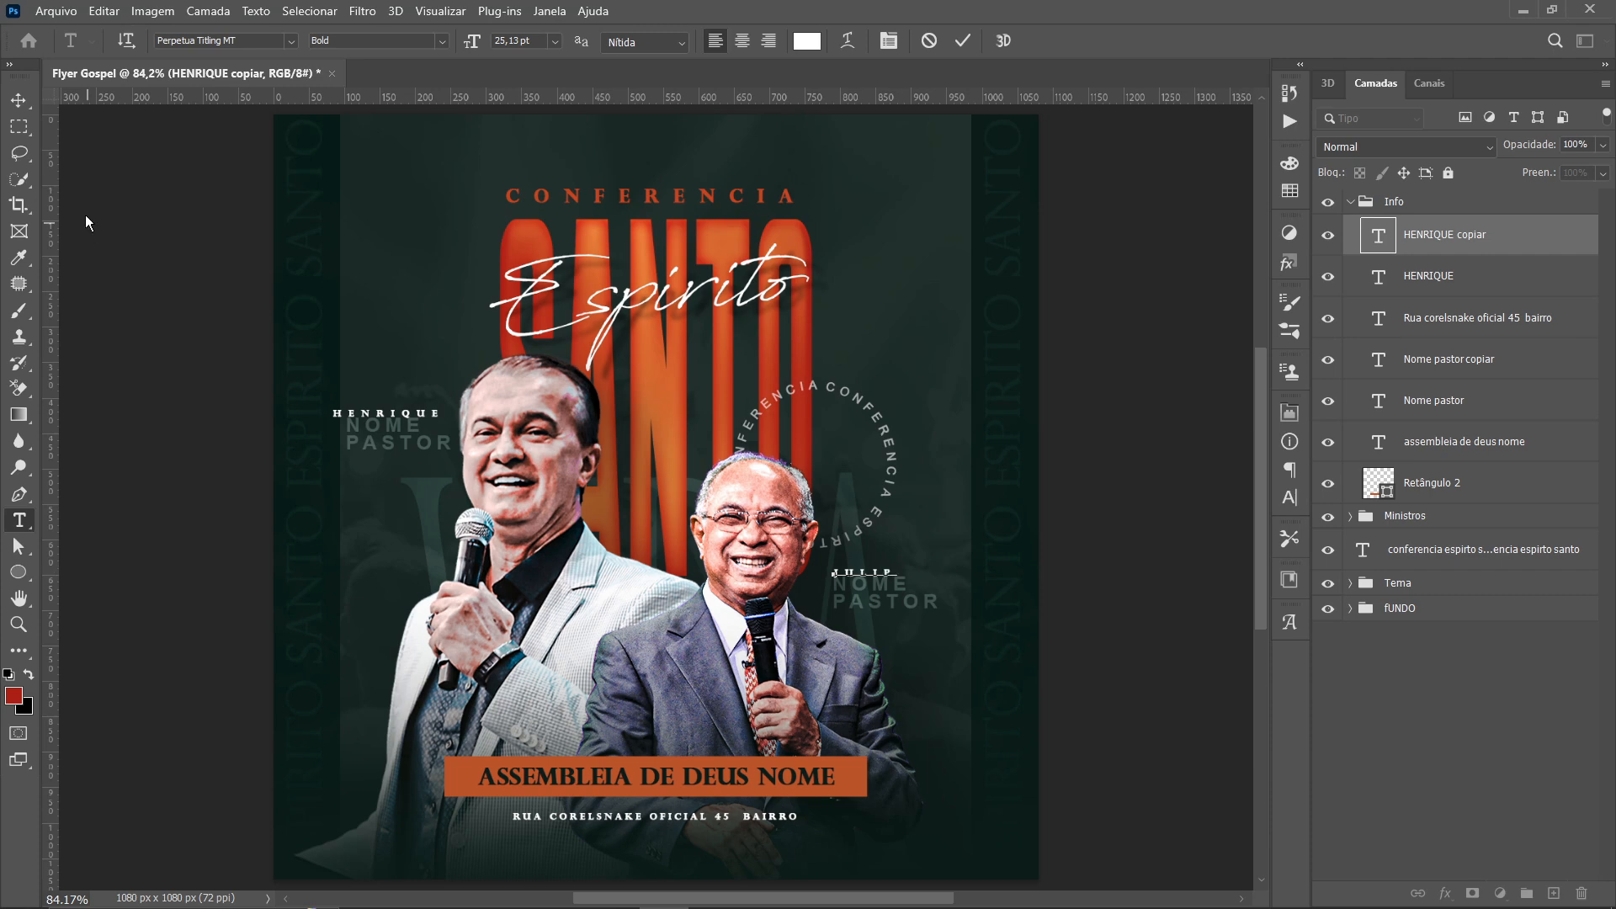
{"action": "left_click", "coordinate": [19, 100]}
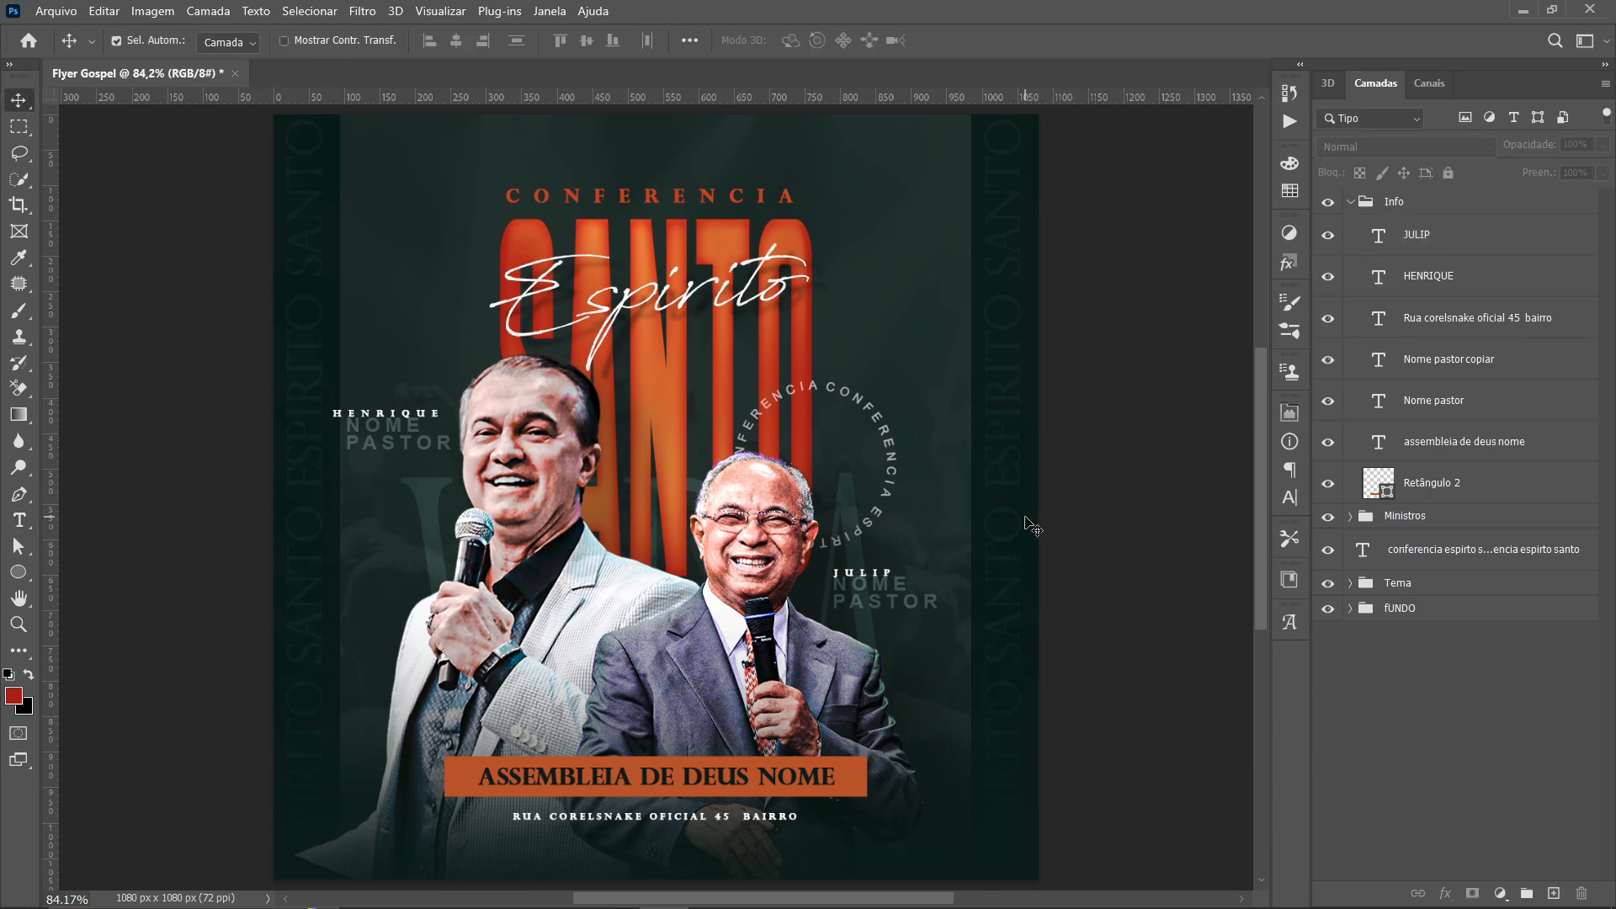
{"action": "scroll", "coordinate": [1002, 515], "scroll_direction": "up", "scroll_amount": 3}
{"action": "scroll", "coordinate": [883, 566], "scroll_direction": "down", "scroll_amount": 4}
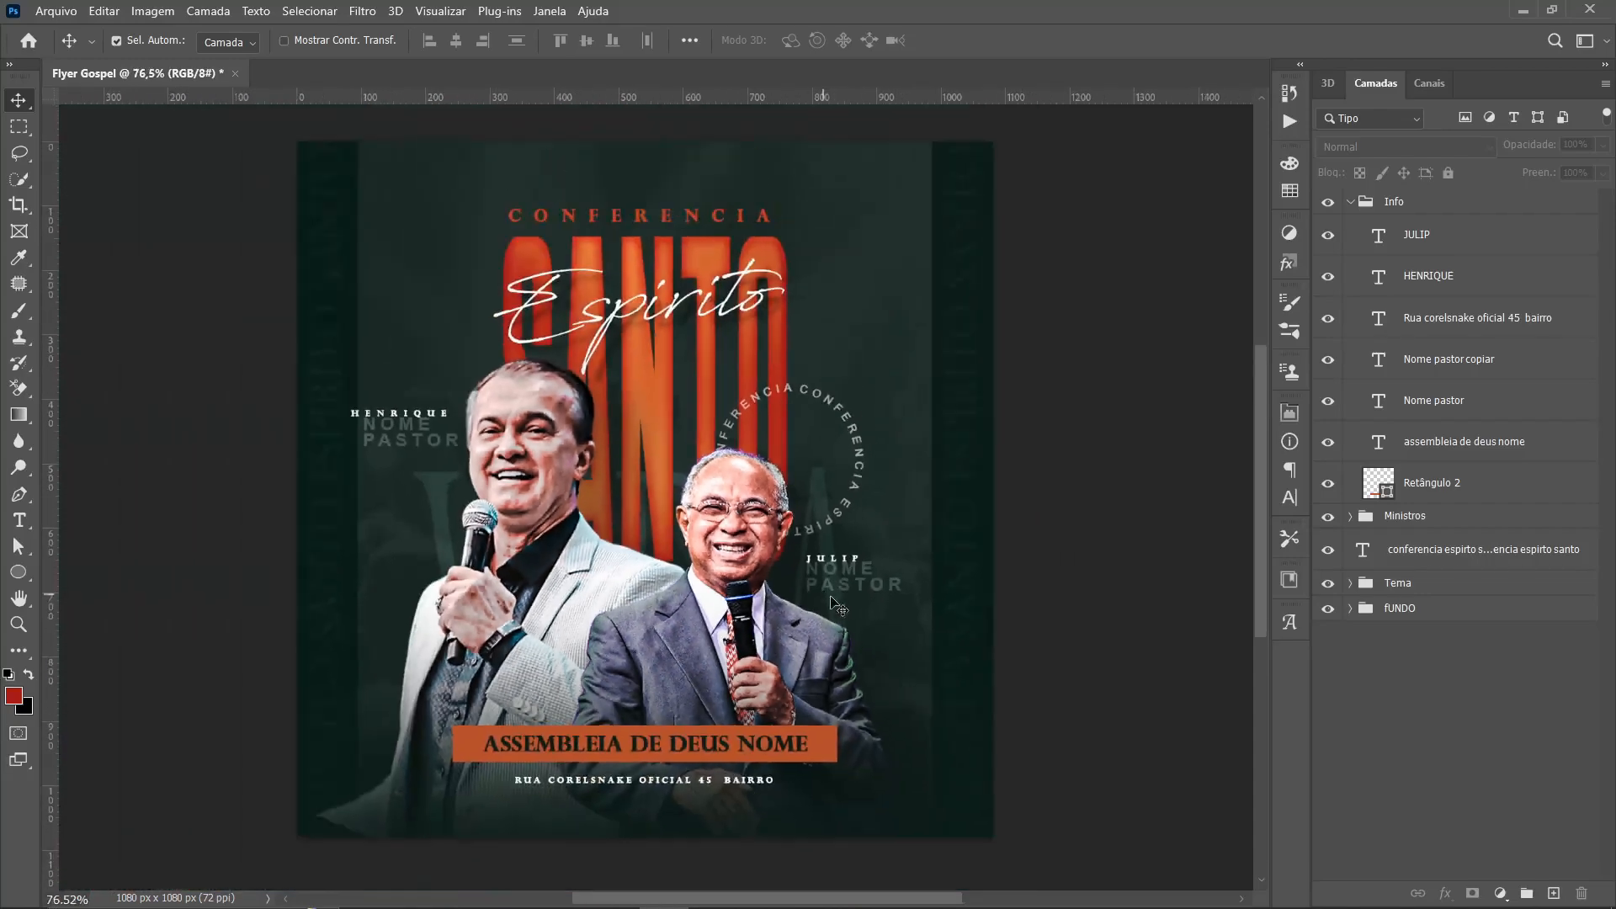
Correct the last letter of the second minister's name caption to O and deselect the text
{"action": "scroll", "coordinate": [861, 563], "scroll_direction": "up", "scroll_amount": 5}
{"action": "double_click", "coordinate": [853, 557]}
{"action": "left_click", "coordinate": [855, 556]}
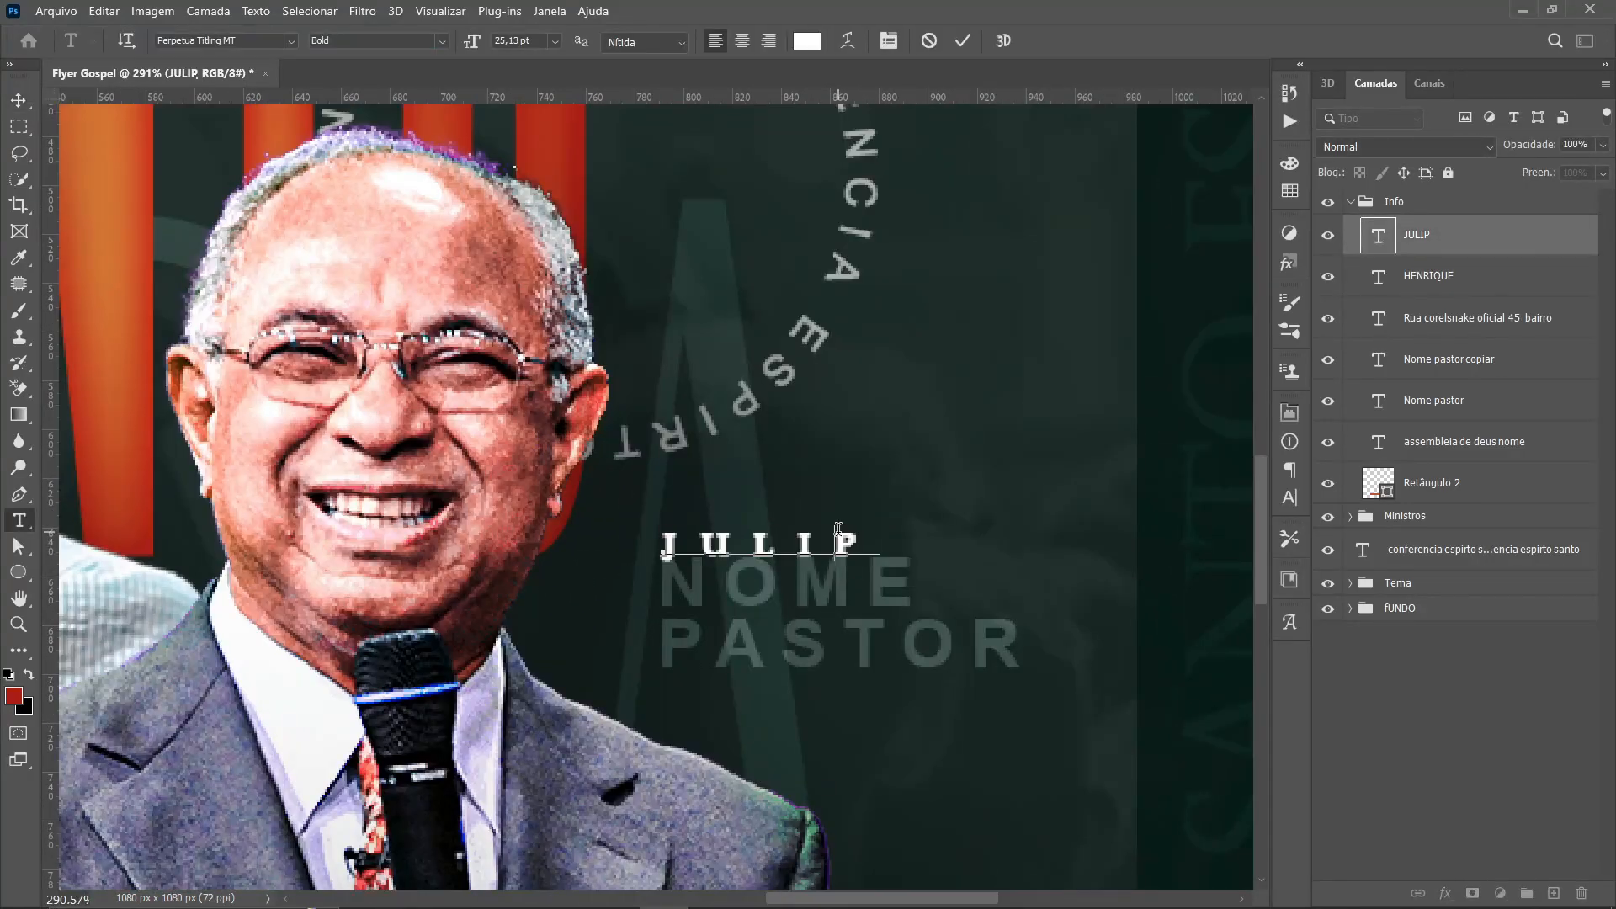
{"action": "left_click_drag", "start_coordinate": [839, 528], "coordinate": [887, 528]}
{"action": "type", "text": "O"}
{"action": "scroll", "coordinate": [758, 548], "scroll_direction": "down", "scroll_amount": 5}
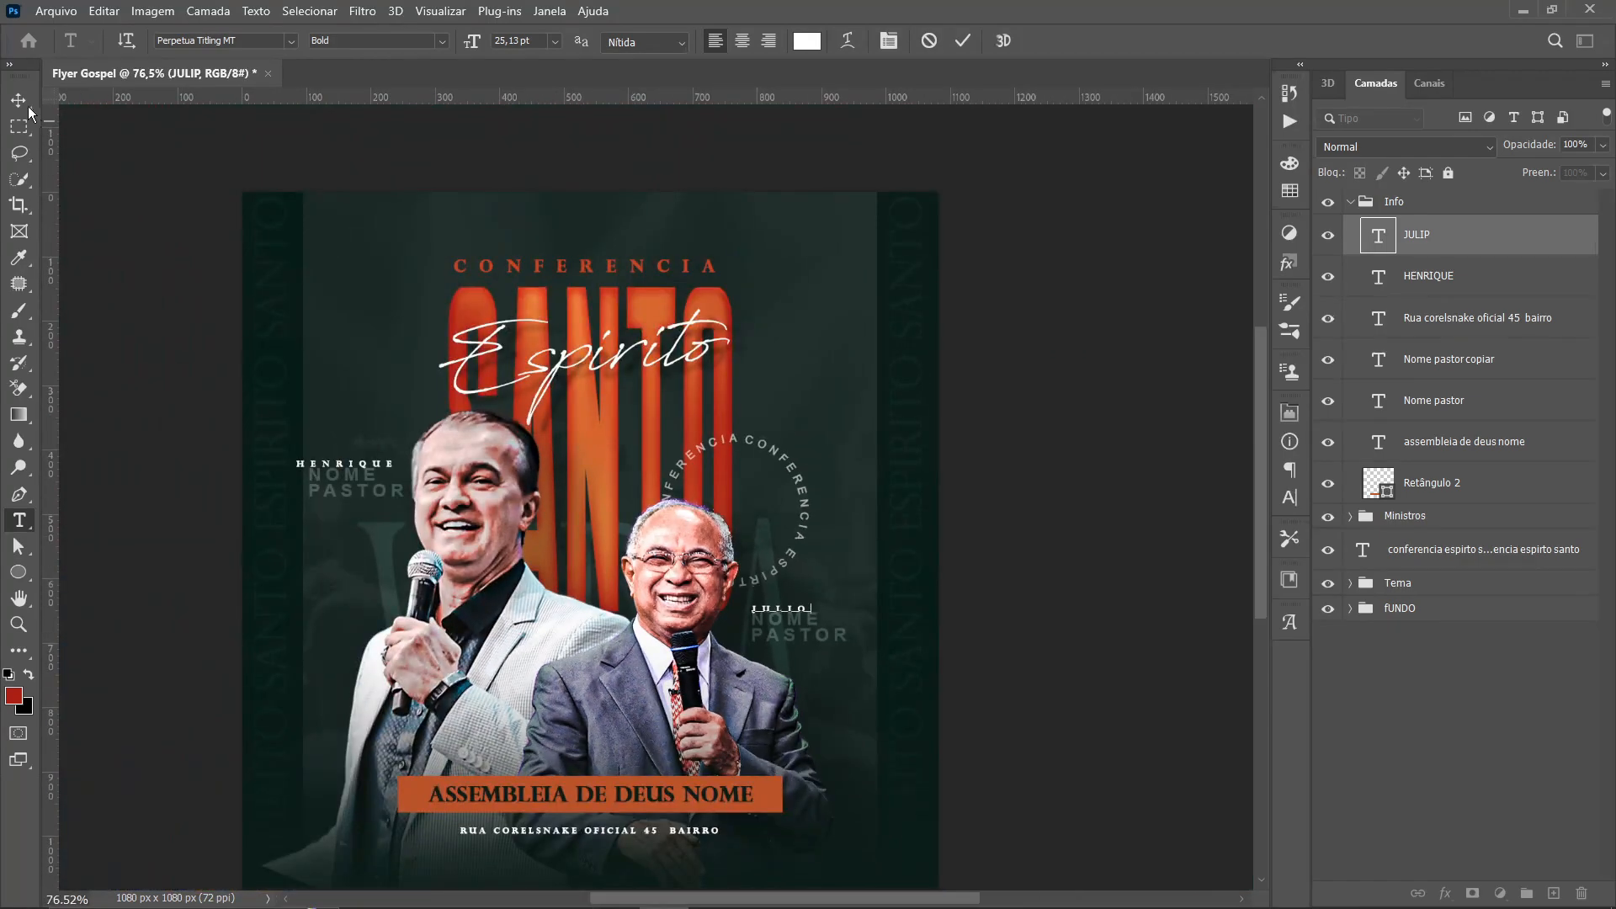
{"action": "left_click", "coordinate": [18, 99]}
{"action": "left_click", "coordinate": [1077, 408]}
{"action": "scroll", "coordinate": [1077, 408], "scroll_direction": "up", "scroll_amount": 1}
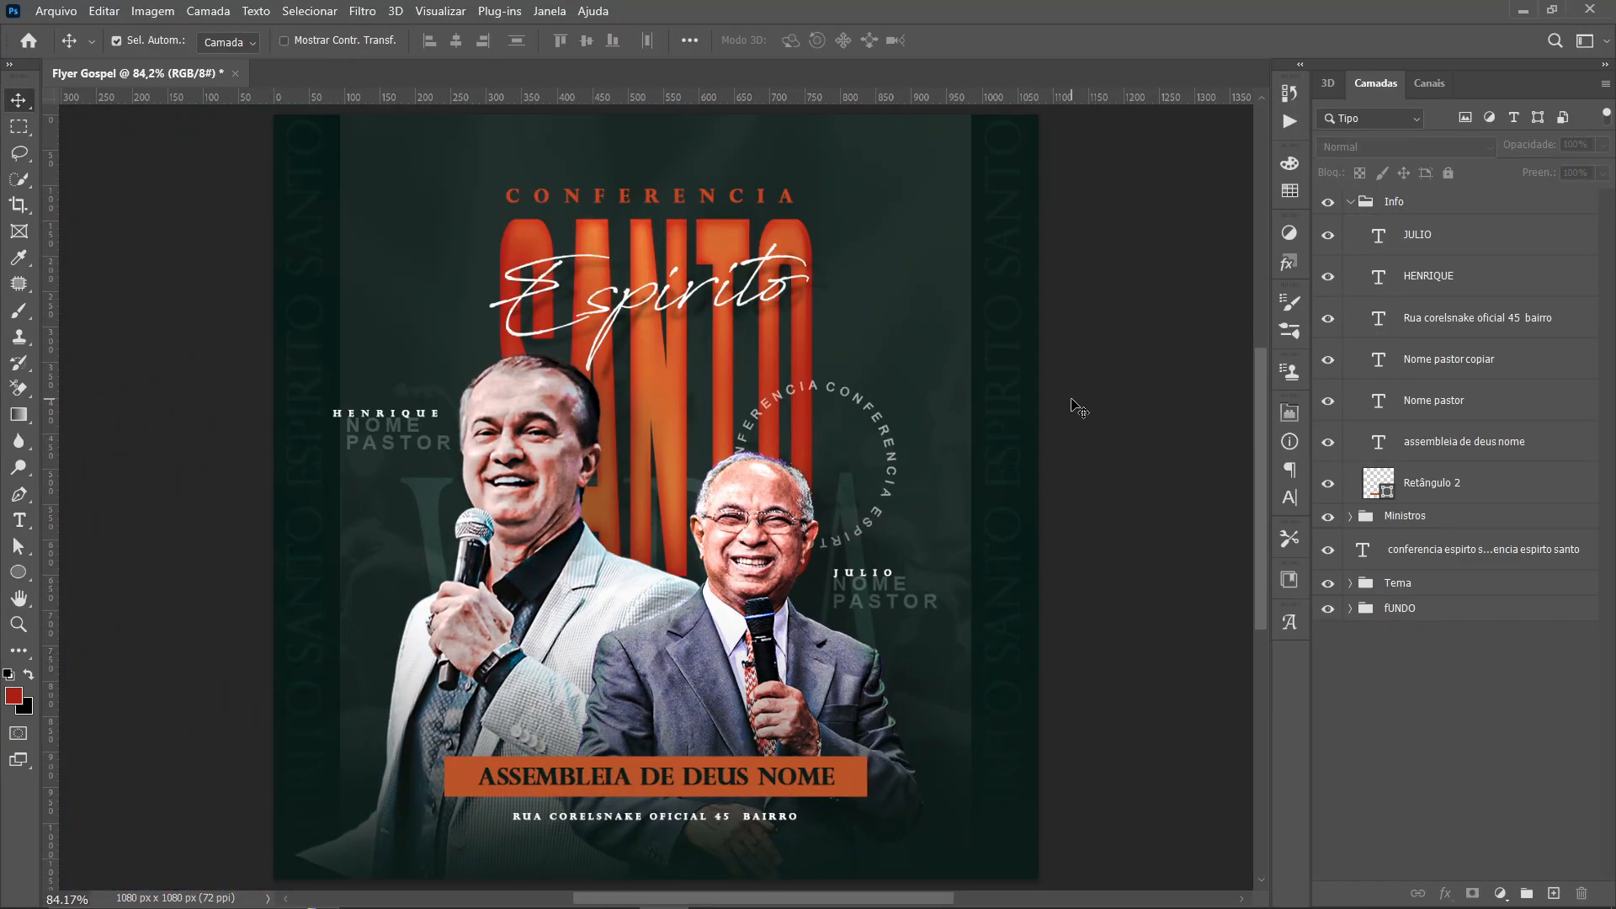
Shift the second minister's name caption and NOME PASTOR label together slightly away from him and a little higher
{"action": "left_click", "coordinate": [885, 582]}
{"action": "left_click_drag", "start_coordinate": [884, 575], "coordinate": [943, 598]}
{"action": "left_click", "coordinate": [924, 610], "text": "shift"}
{"action": "scroll", "coordinate": [536, 596], "scroll_direction": "down", "scroll_amount": 3}
{"action": "scroll", "coordinate": [490, 545], "scroll_direction": "up", "scroll_amount": 3}
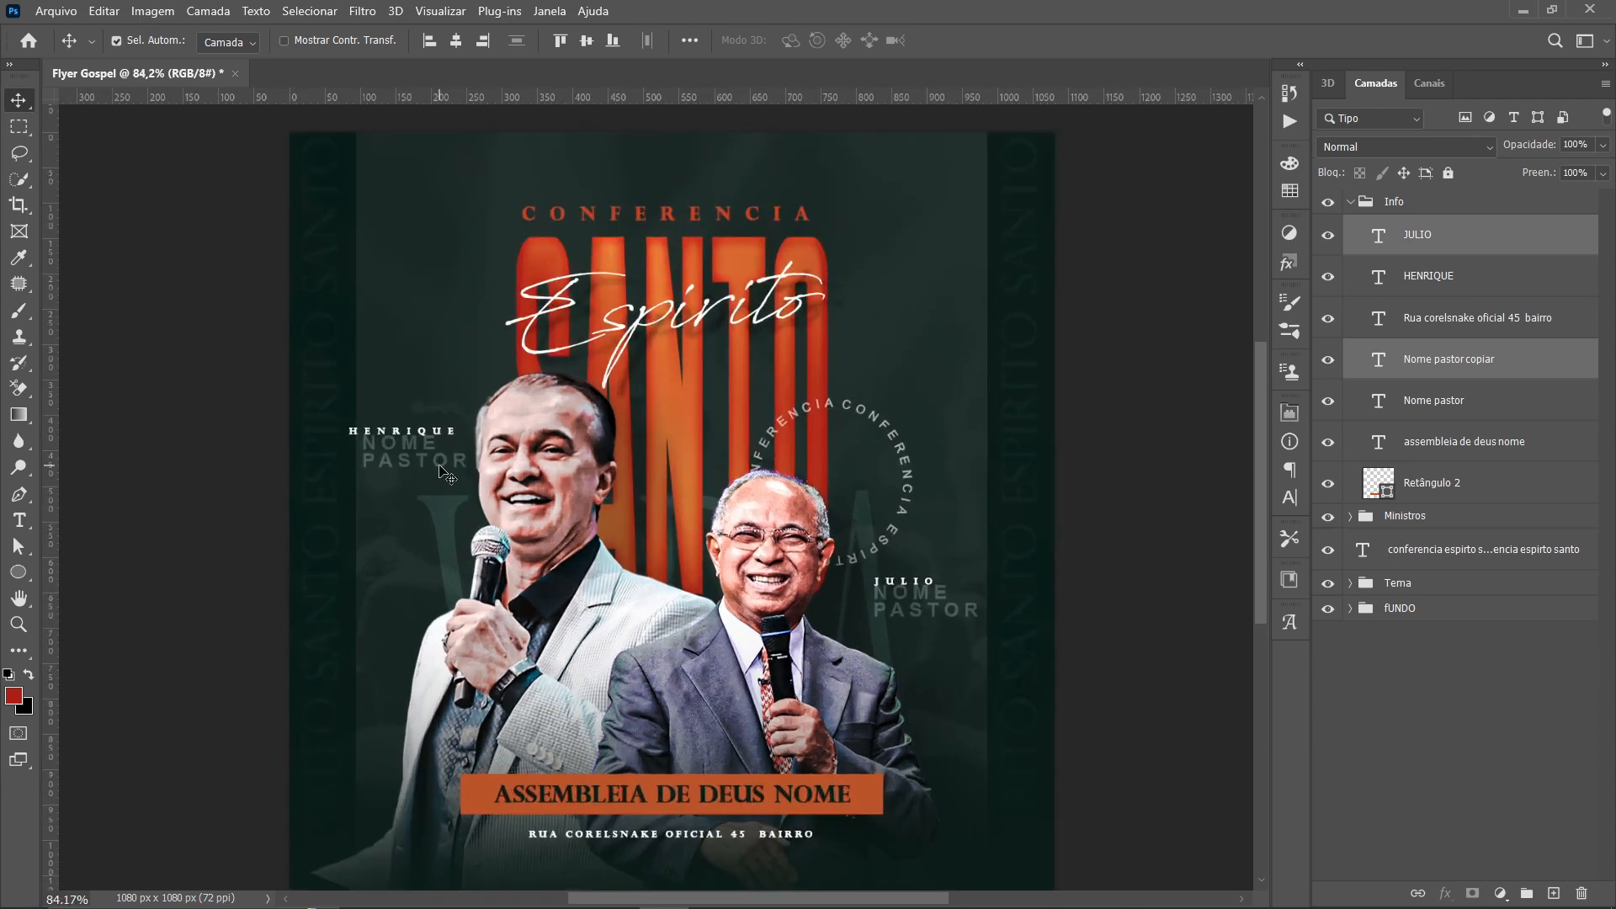
Move the first minister's name caption and NOME PASTOR label together lower beside his face, then deselect
{"action": "left_click", "coordinate": [425, 467]}
{"action": "left_click", "coordinate": [426, 433], "text": "shift"}
{"action": "left_click_drag", "start_coordinate": [427, 435], "coordinate": [421, 490]}
{"action": "scroll", "coordinate": [681, 571], "scroll_direction": "down", "scroll_amount": 1}
{"action": "scroll", "coordinate": [571, 601], "scroll_direction": "up", "scroll_amount": 1}
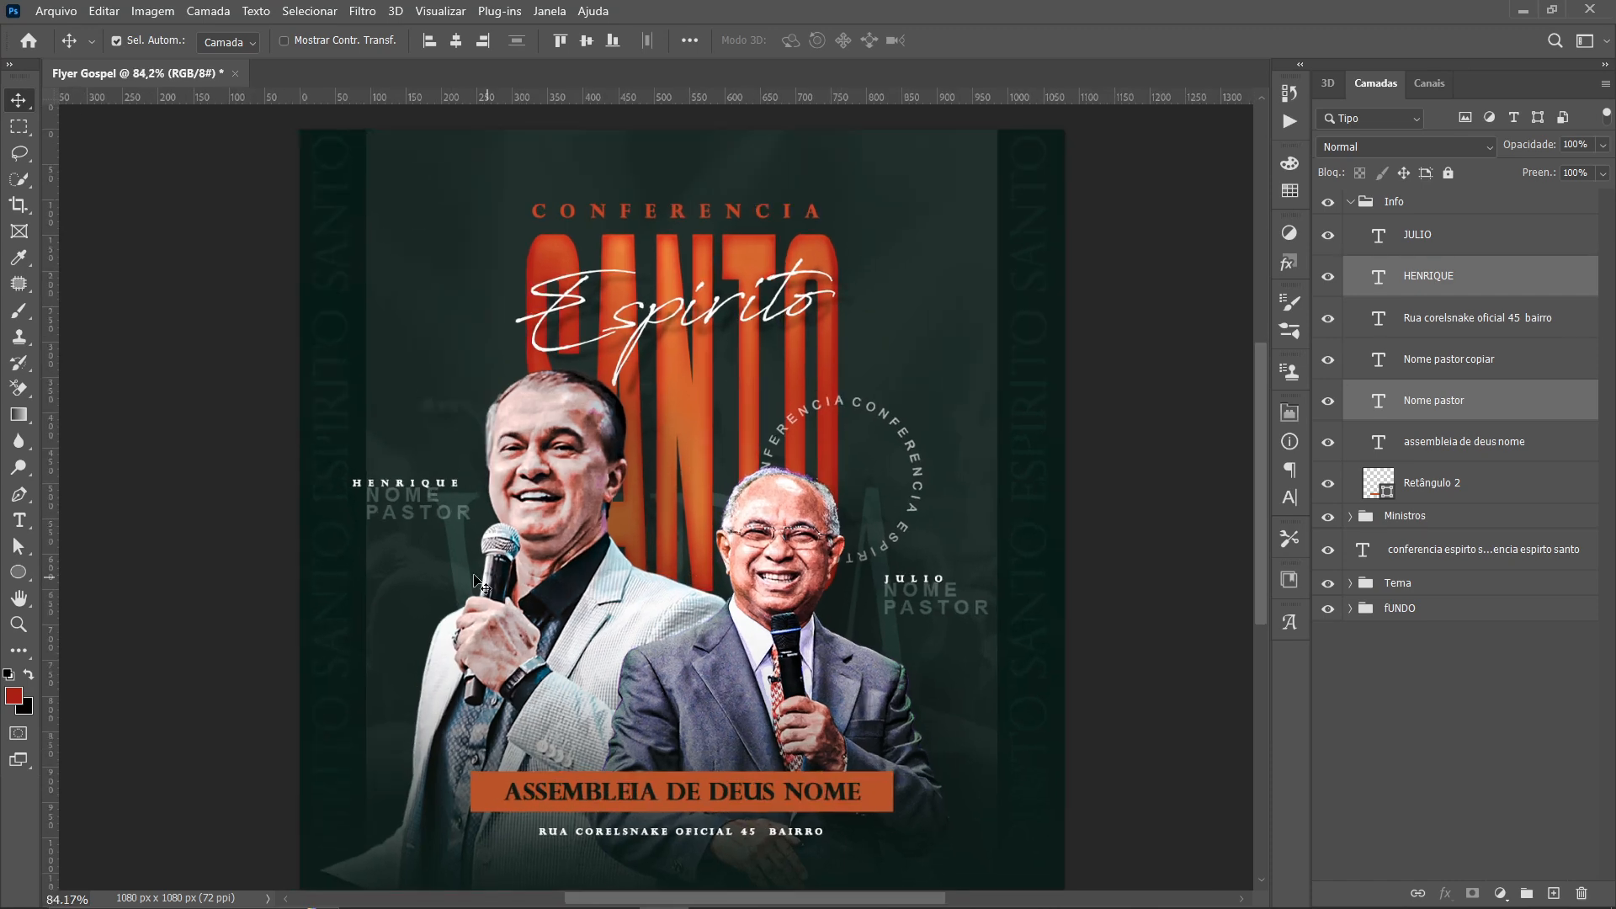
{"action": "left_click_drag", "start_coordinate": [457, 559], "coordinate": [458, 599]}
{"action": "scroll", "coordinate": [458, 600], "scroll_direction": "down", "scroll_amount": 3}
{"action": "left_click", "coordinate": [1145, 573]}
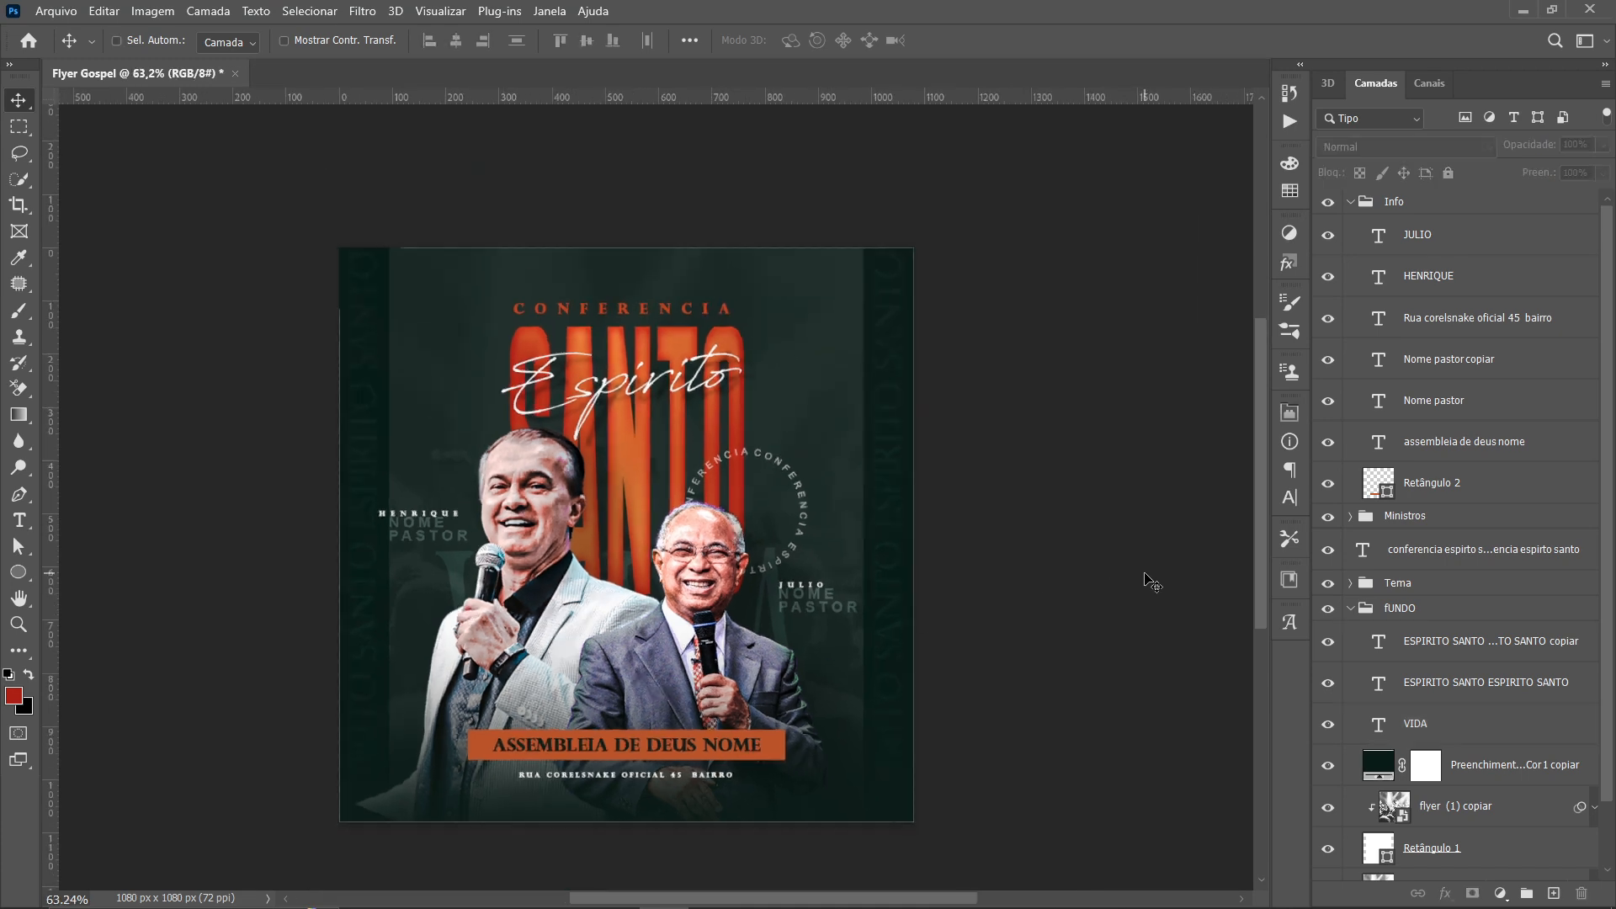
{"action": "key", "text": "ctrl+0"}
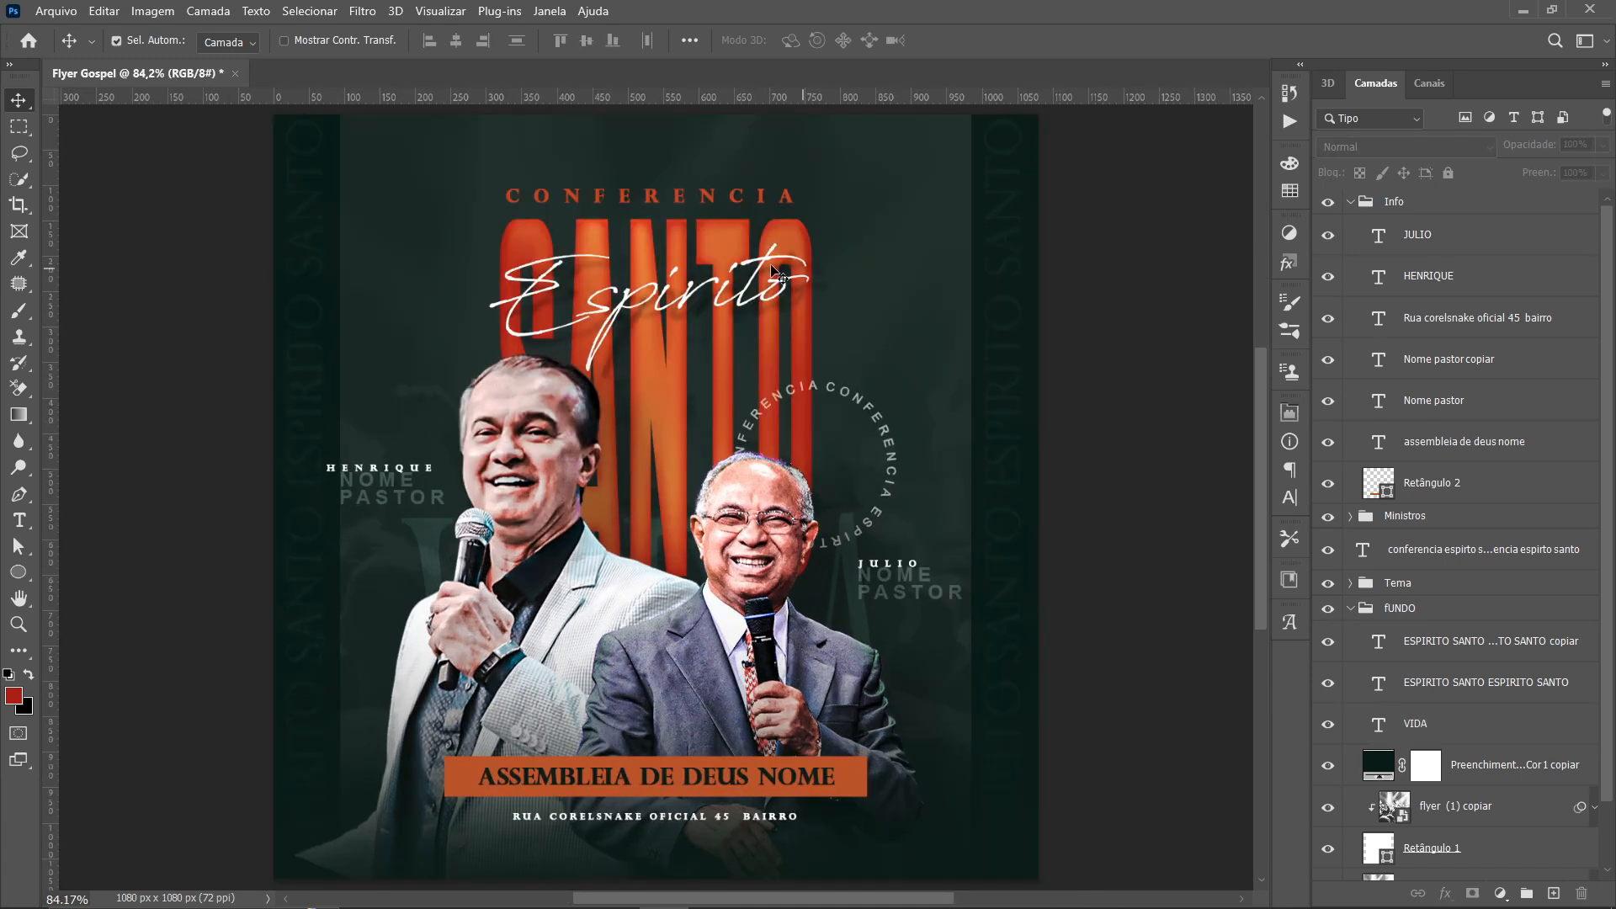
Nudge the first minister's caption and label slightly up and closer to his face, then deselect
{"action": "left_click", "coordinate": [388, 473]}
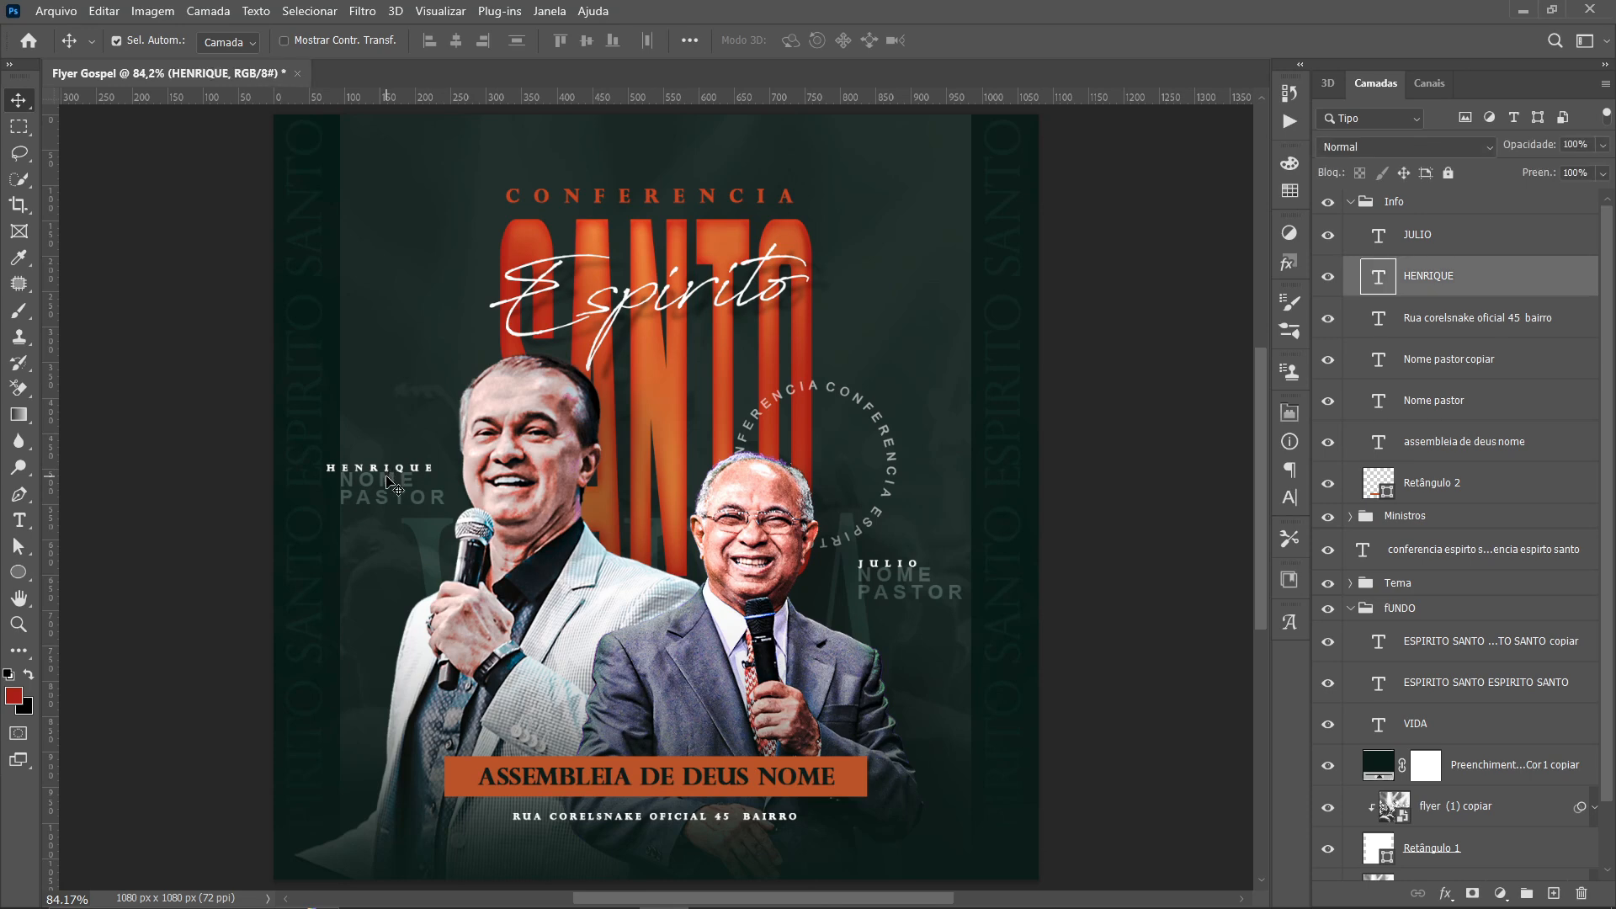
{"action": "left_click", "coordinate": [387, 486], "text": "shift"}
{"action": "left_click_drag", "start_coordinate": [387, 487], "coordinate": [399, 481]}
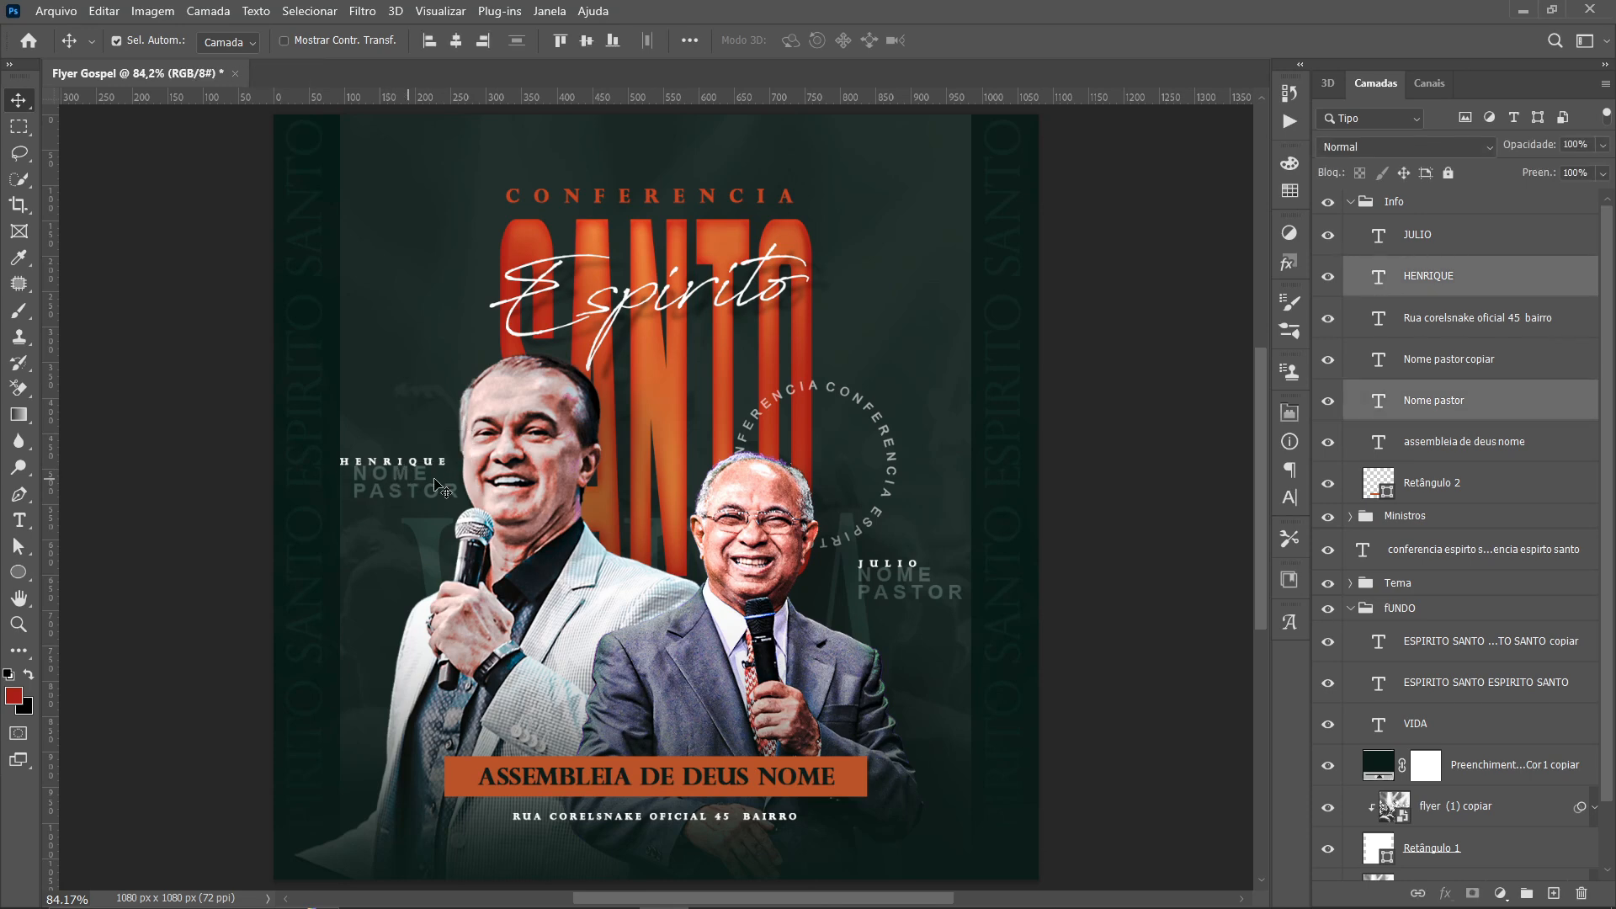
{"action": "scroll", "coordinate": [881, 531], "scroll_direction": "down", "scroll_amount": 1}
{"action": "scroll", "coordinate": [934, 617], "scroll_direction": "up", "scroll_amount": 1}
{"action": "left_click", "coordinate": [1212, 412]}
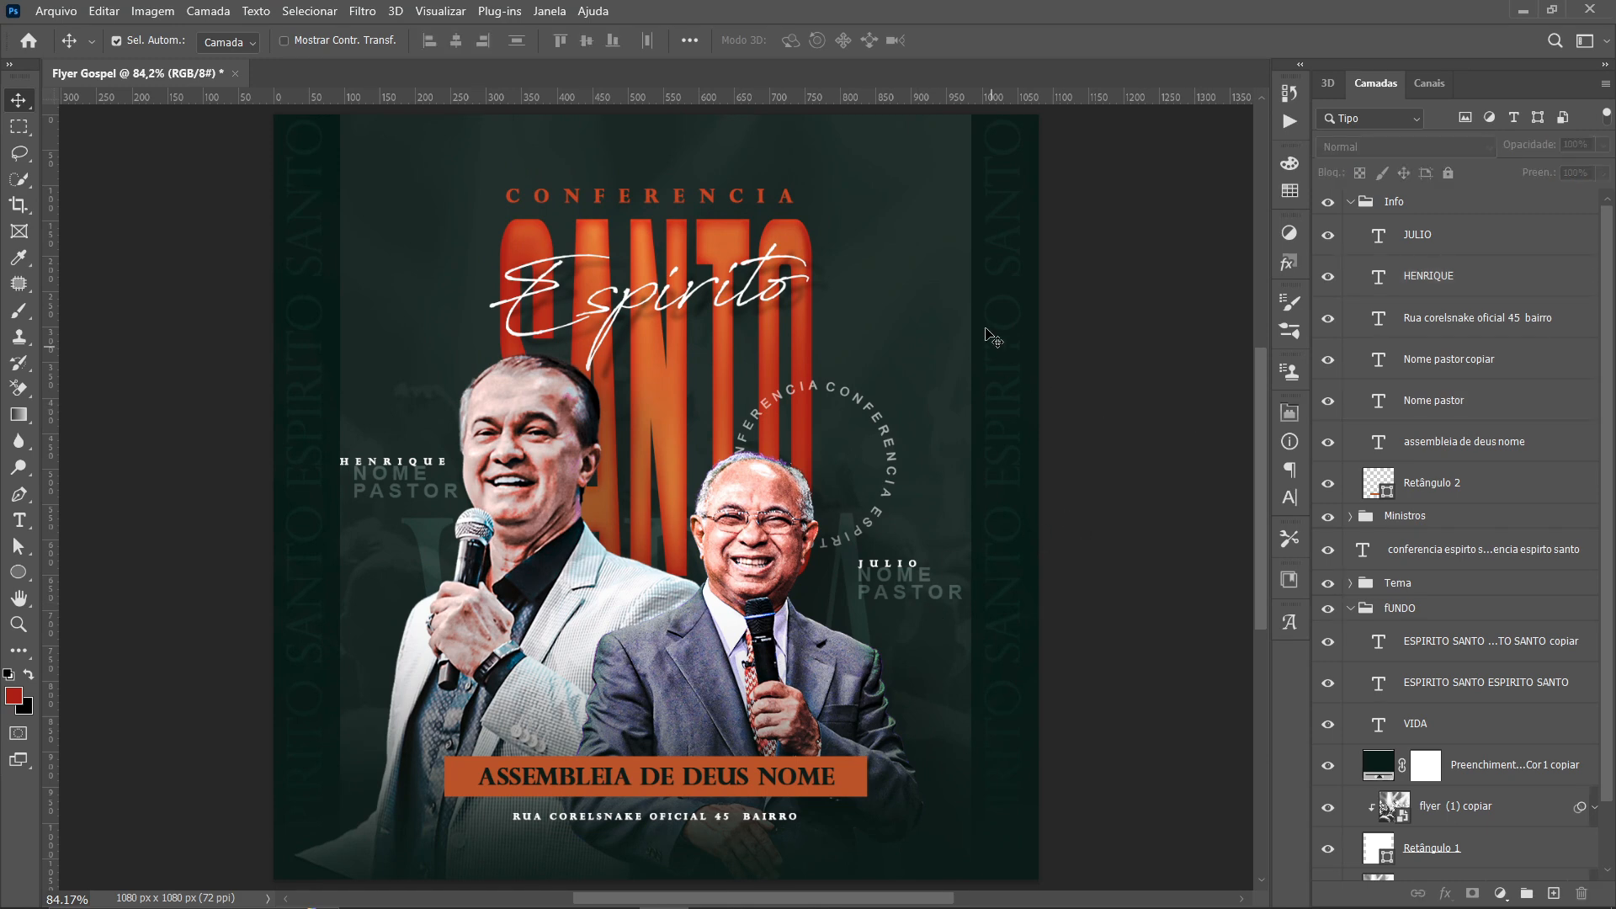
Set the opacity of the Retângulo 1 layer to 20% and of the flyer (1) copiar layer to 62%
{"action": "left_click", "coordinate": [993, 331]}
{"action": "scroll", "coordinate": [1435, 711], "scroll_direction": "down", "scroll_amount": 1}
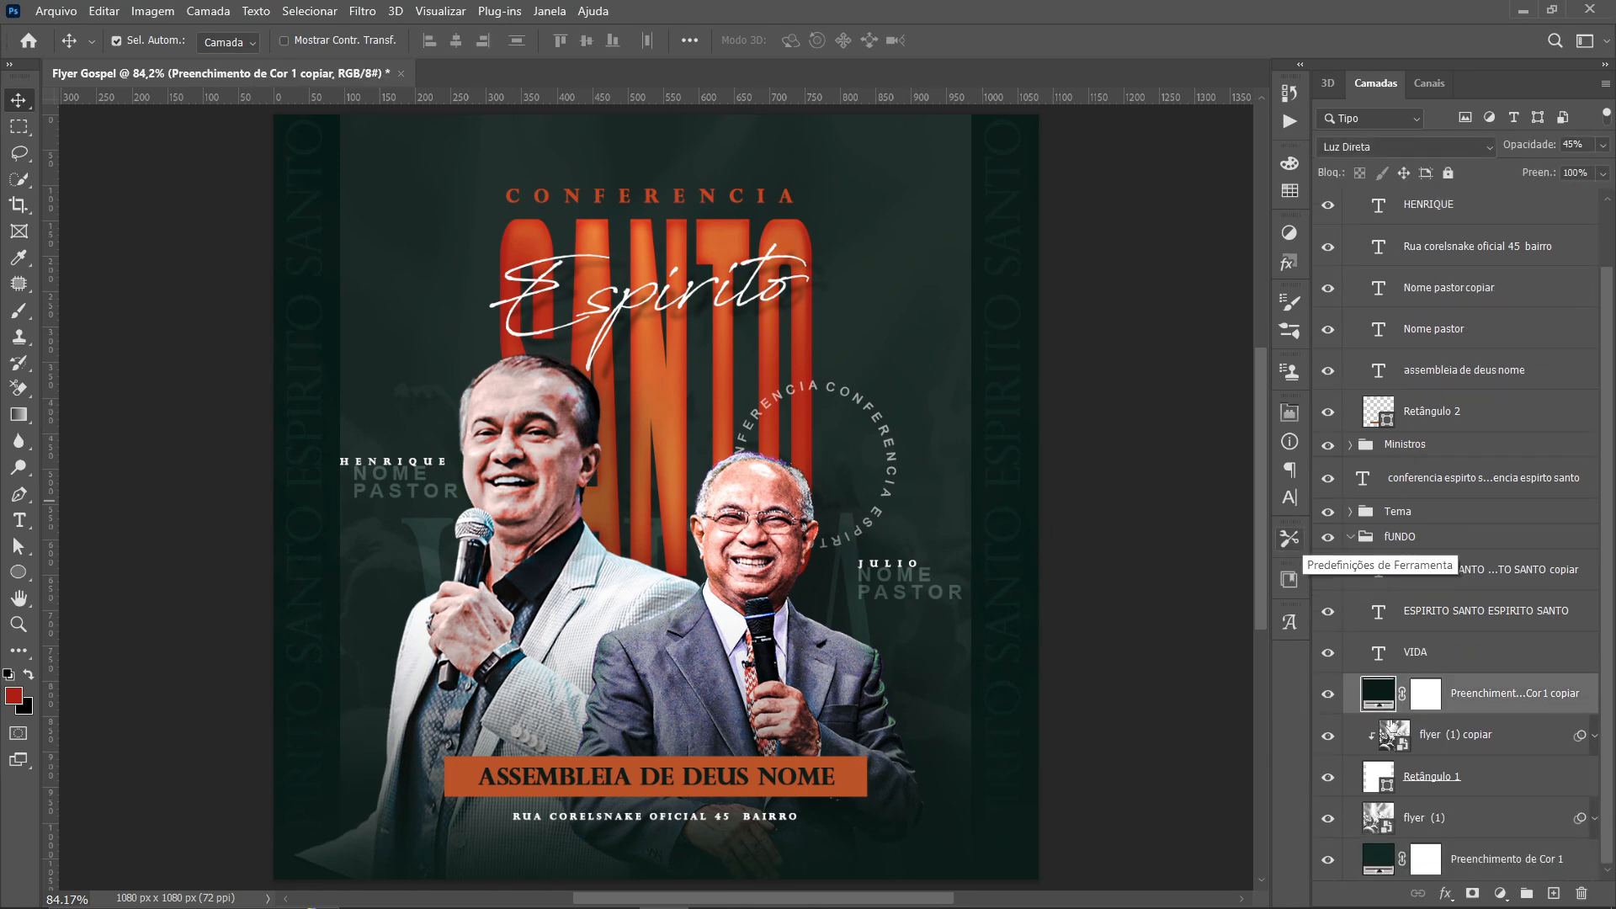
{"action": "left_click", "coordinate": [1404, 737]}
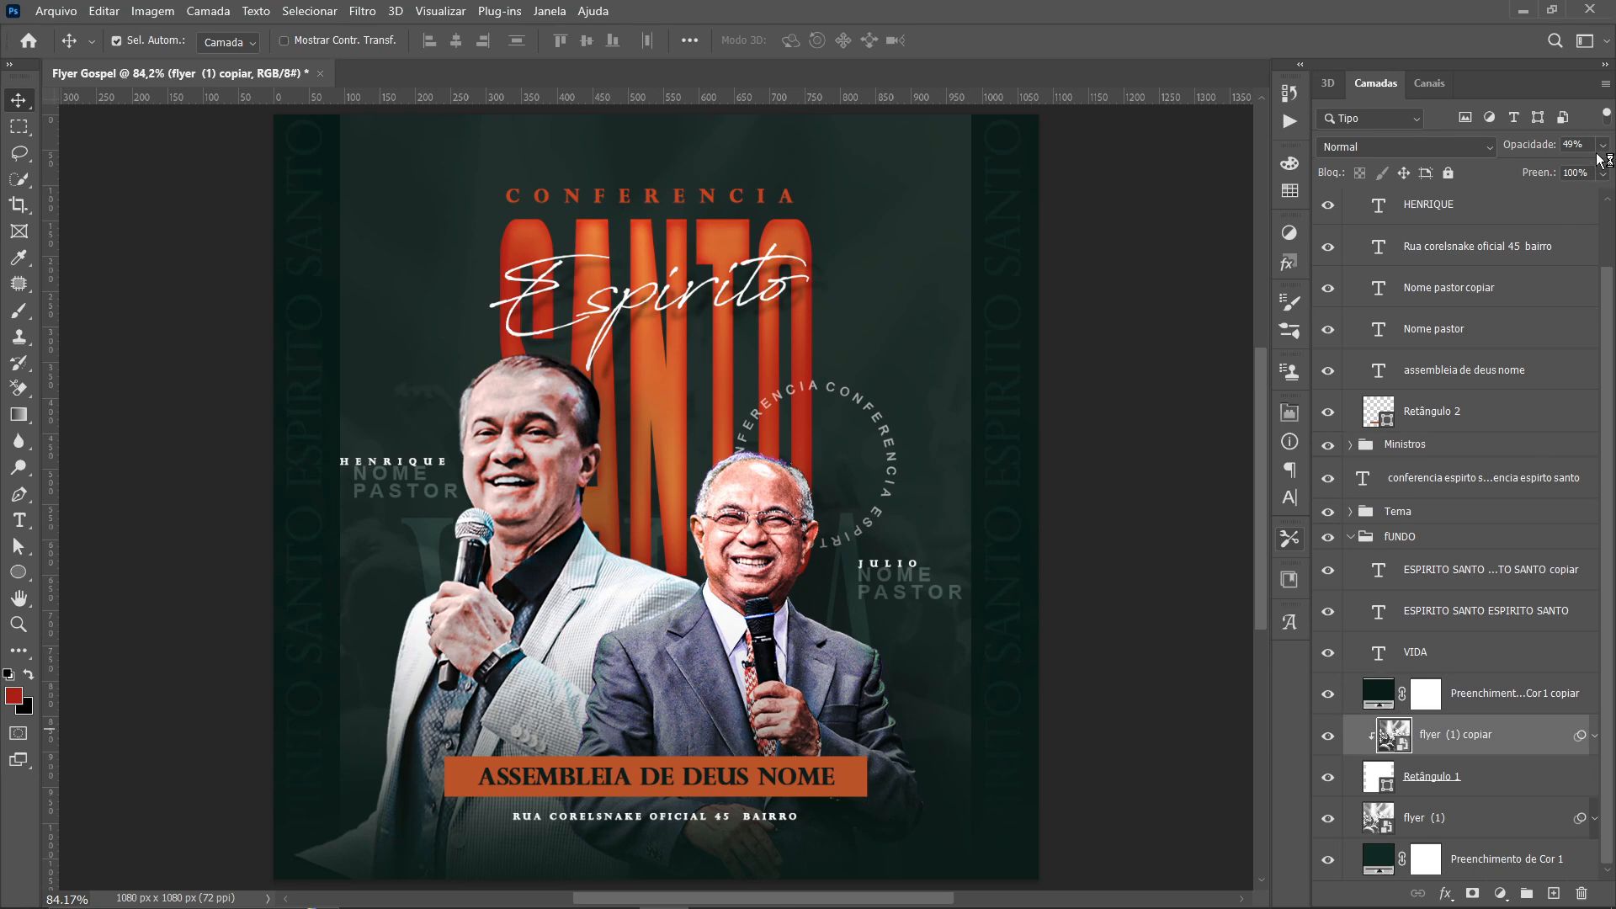
{"action": "left_click", "coordinate": [1447, 778]}
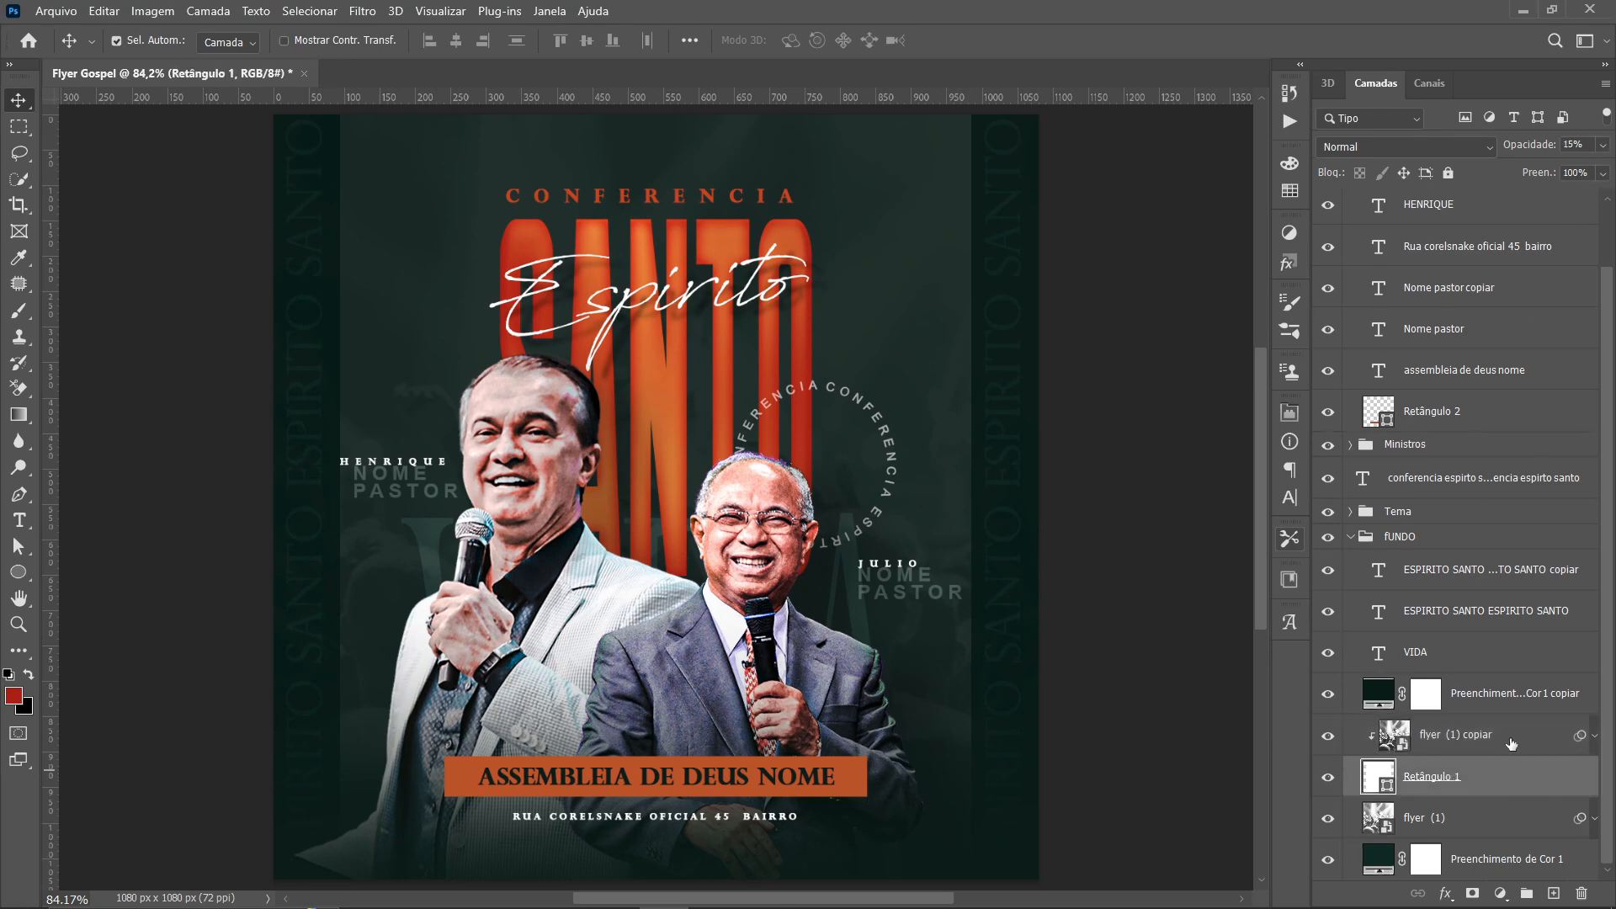
{"action": "left_click", "coordinate": [1603, 146]}
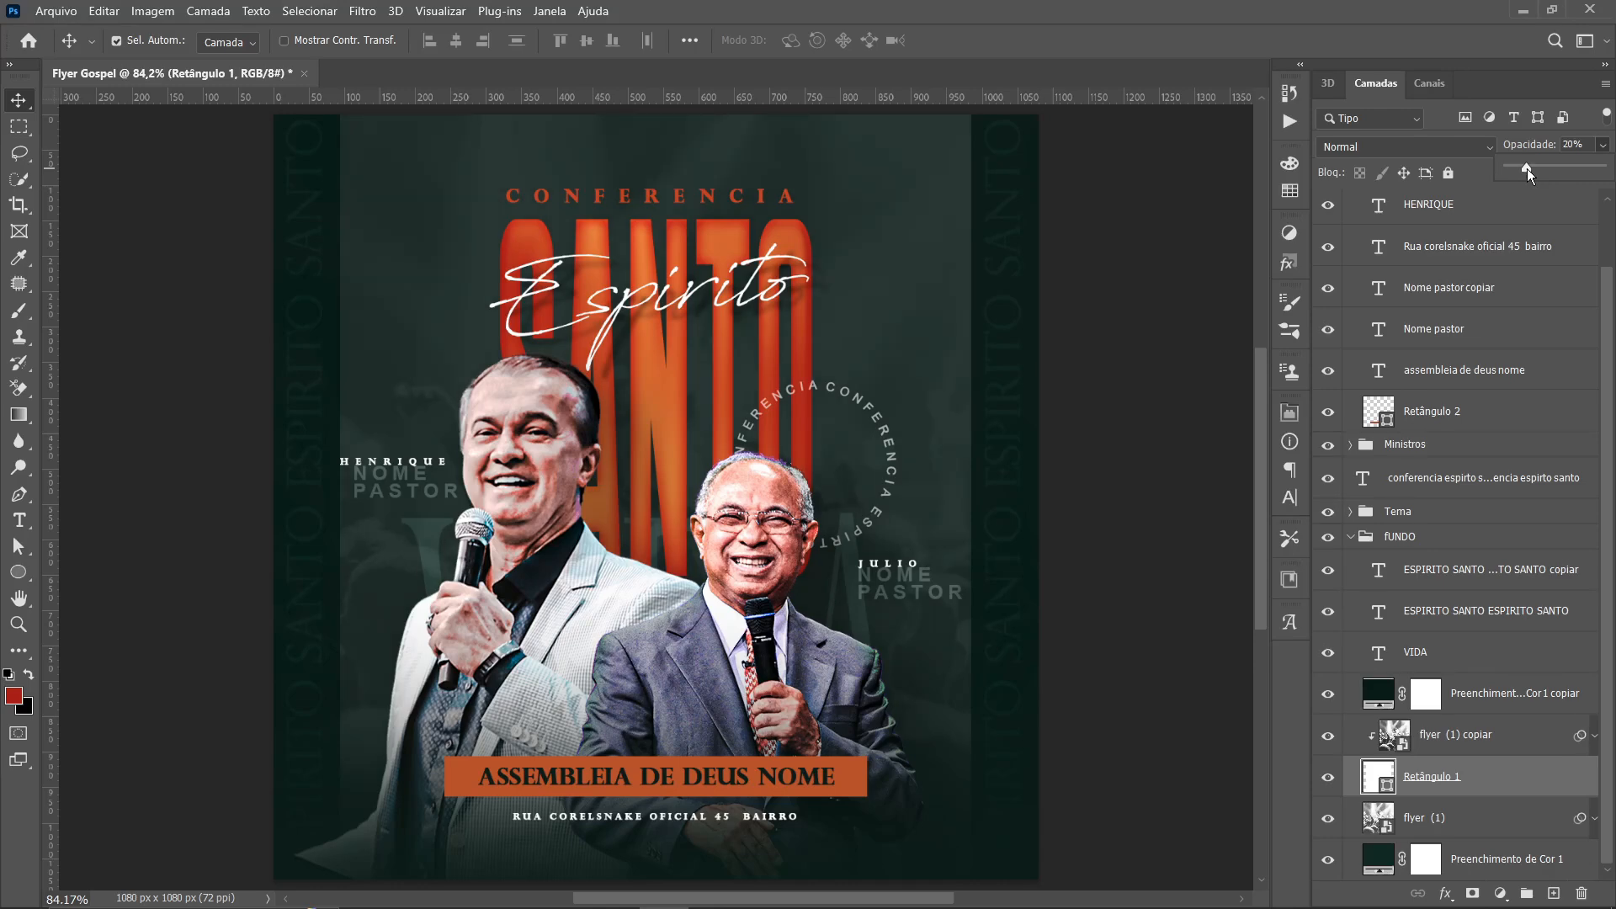
{"action": "left_click", "coordinate": [1434, 739]}
{"action": "left_click", "coordinate": [1603, 145]}
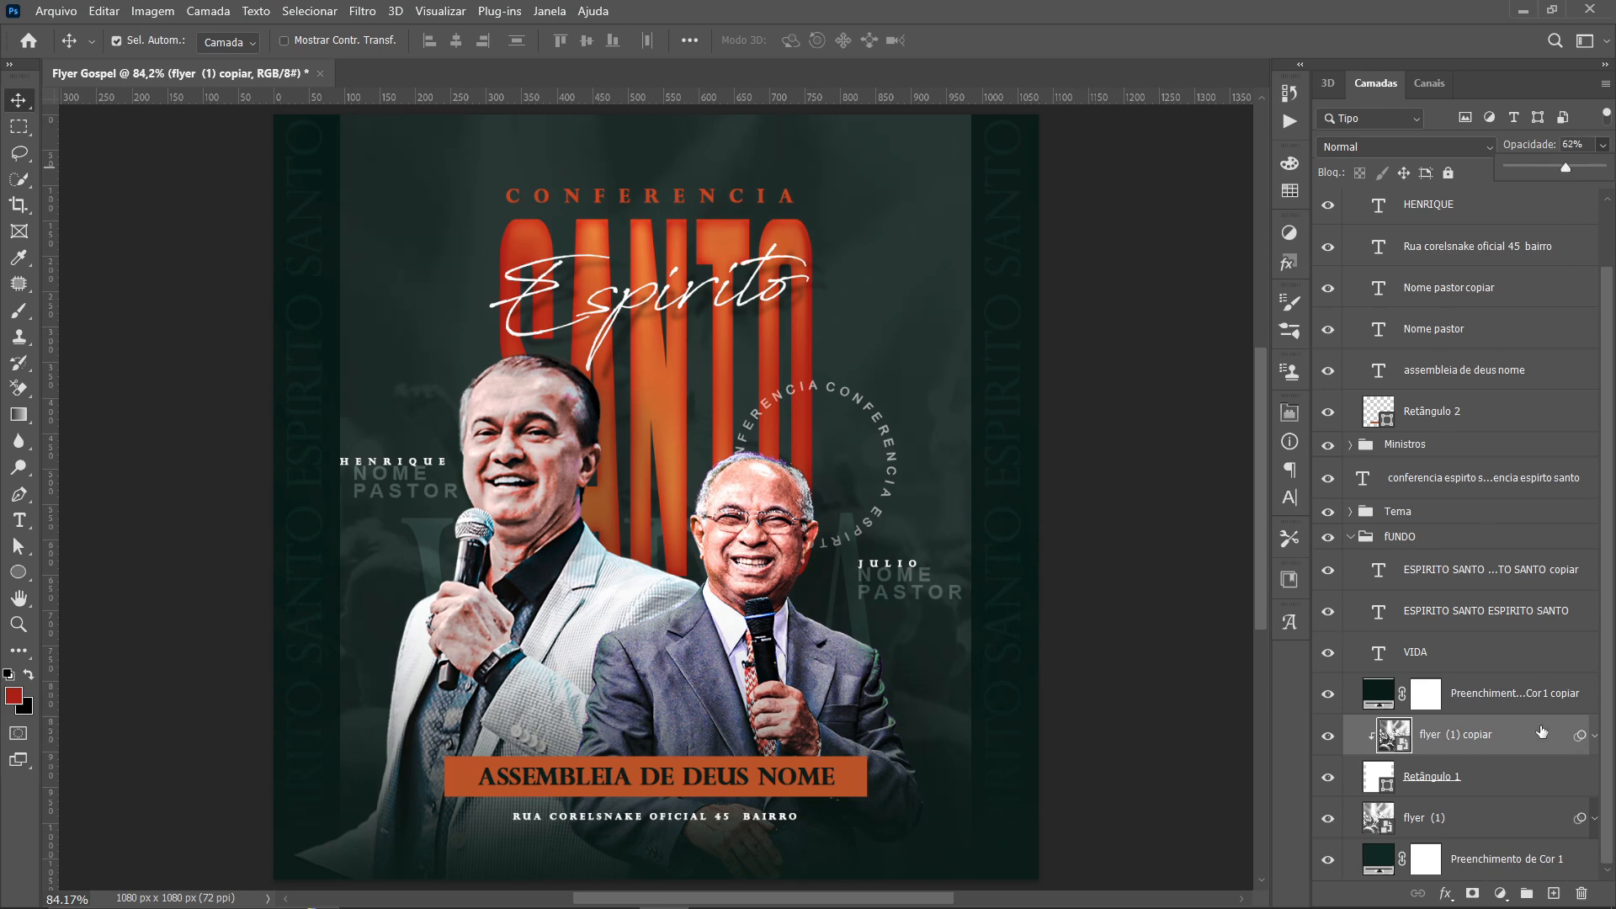
Edit the Níveis smart filter of flyer (1) copiar, setting input midtones to 0,49 and the white point to 237
{"action": "left_click", "coordinate": [1594, 735]}
{"action": "double_click", "coordinate": [1482, 806]}
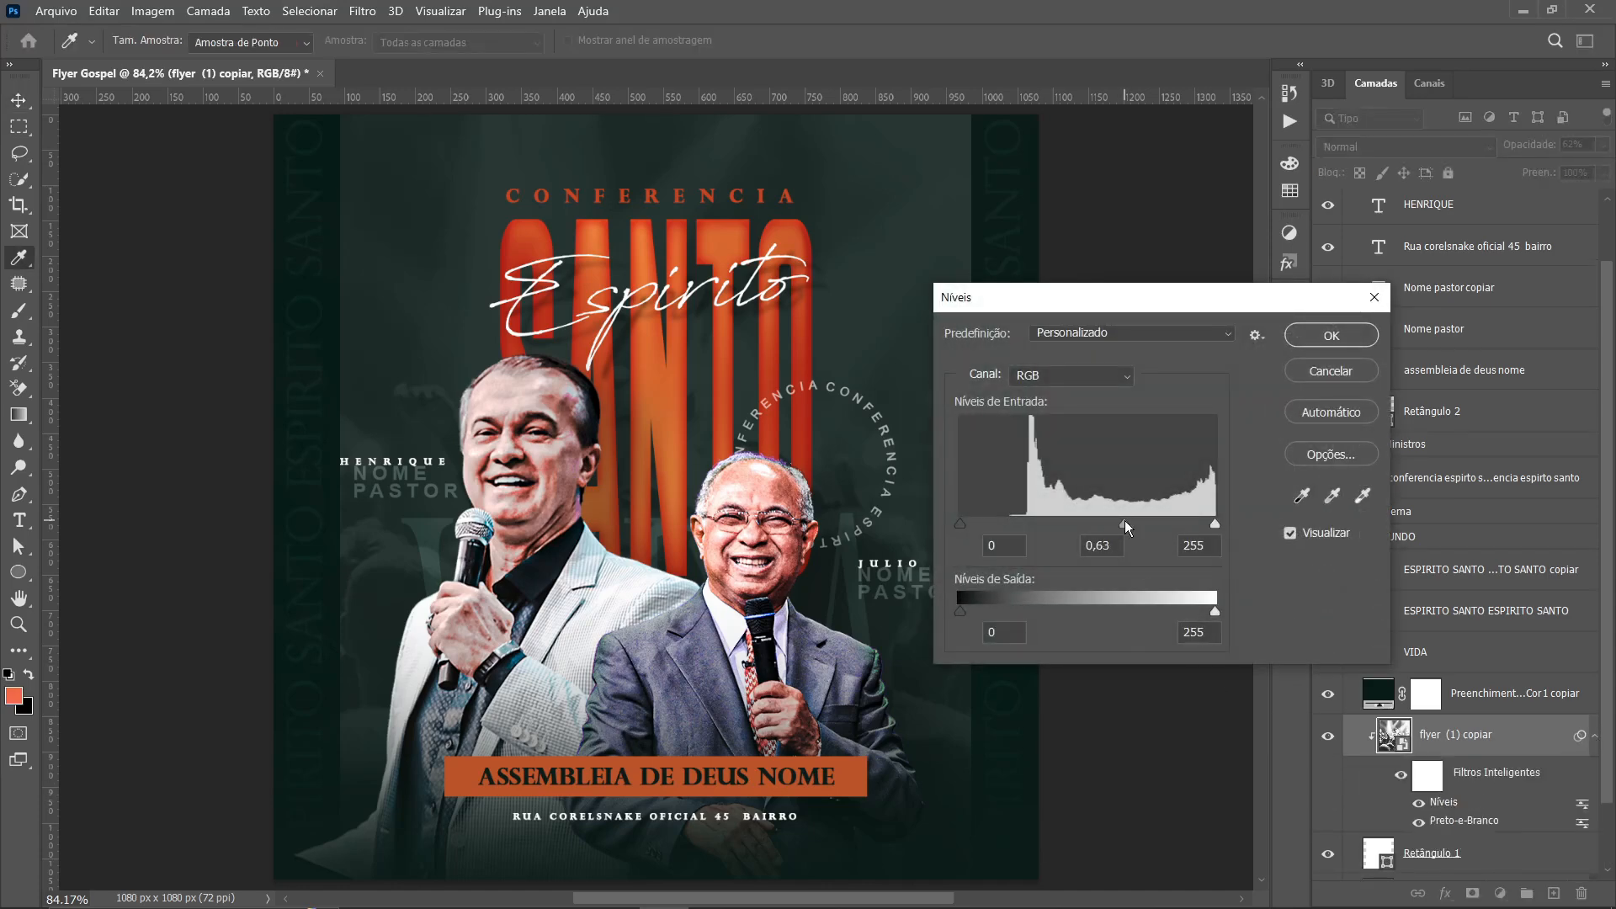
{"action": "left_click_drag", "start_coordinate": [1124, 523], "coordinate": [1116, 523]}
{"action": "left_click_drag", "start_coordinate": [1215, 523], "coordinate": [1128, 524]}
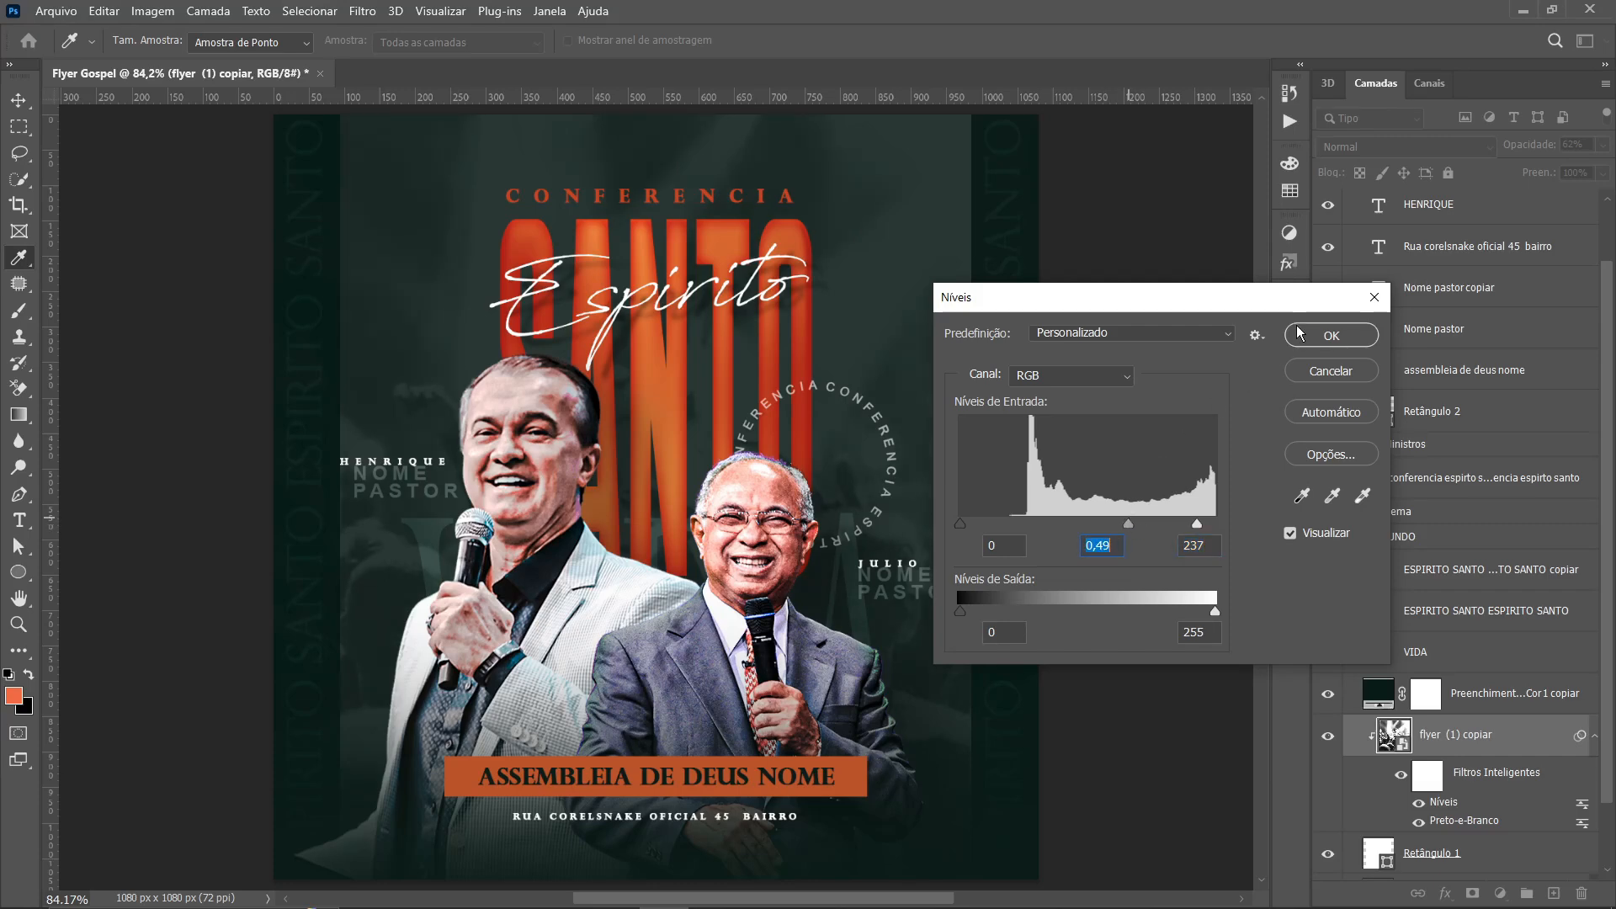
{"action": "left_click", "coordinate": [1339, 335]}
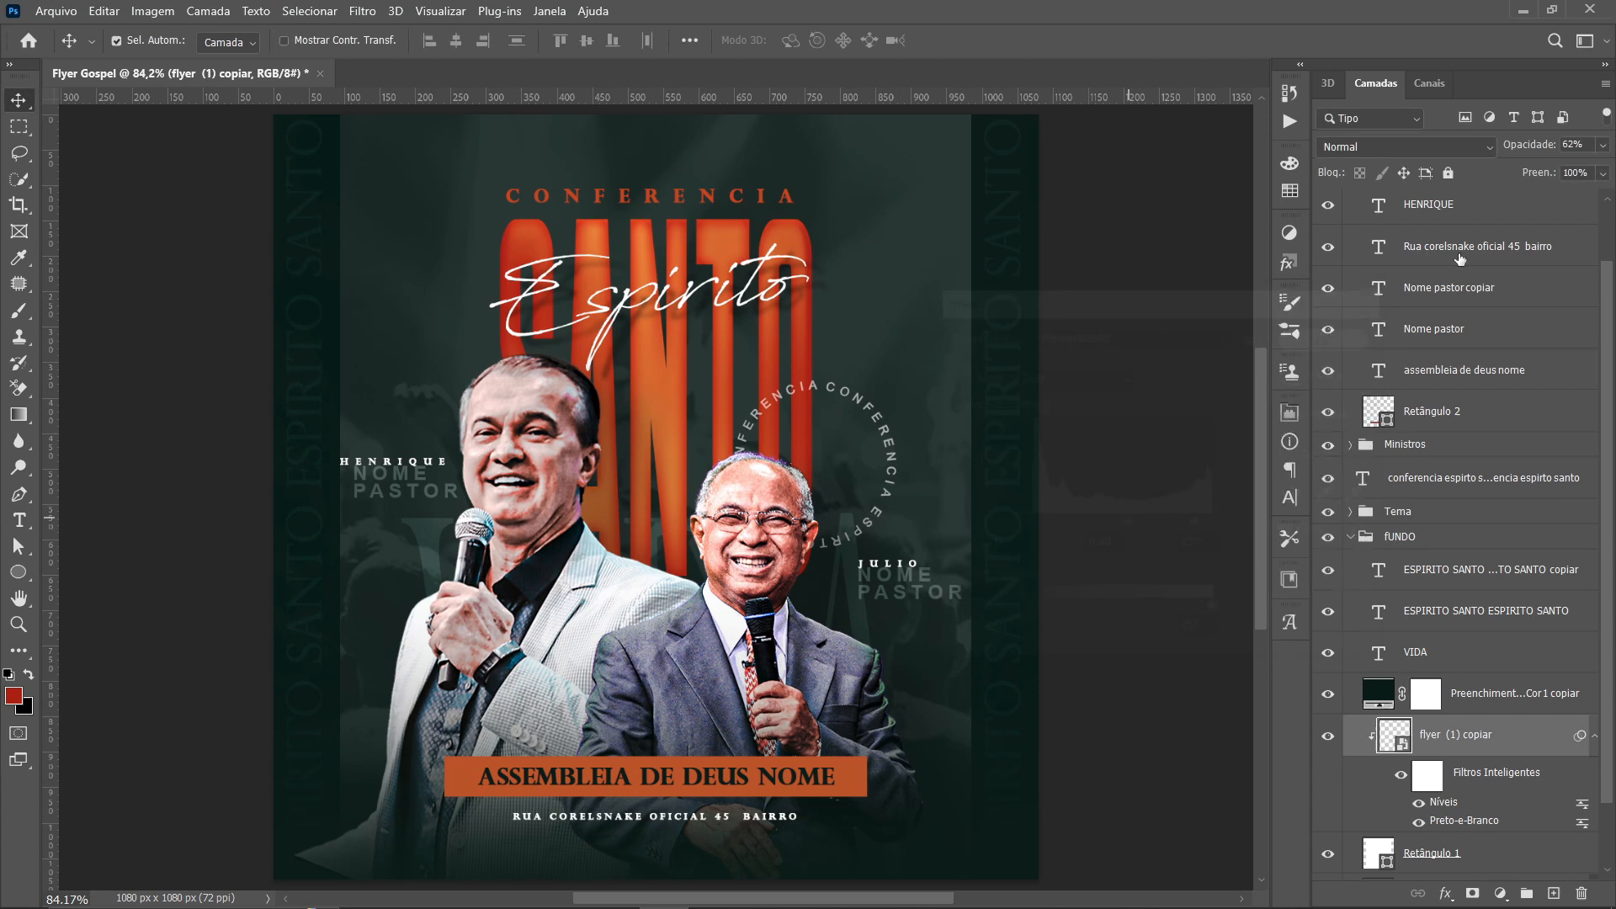
Set the flyer (1) copiar layer's opacity to 67%, then deselect it and check the whole flyer
{"action": "left_click", "coordinate": [1603, 144]}
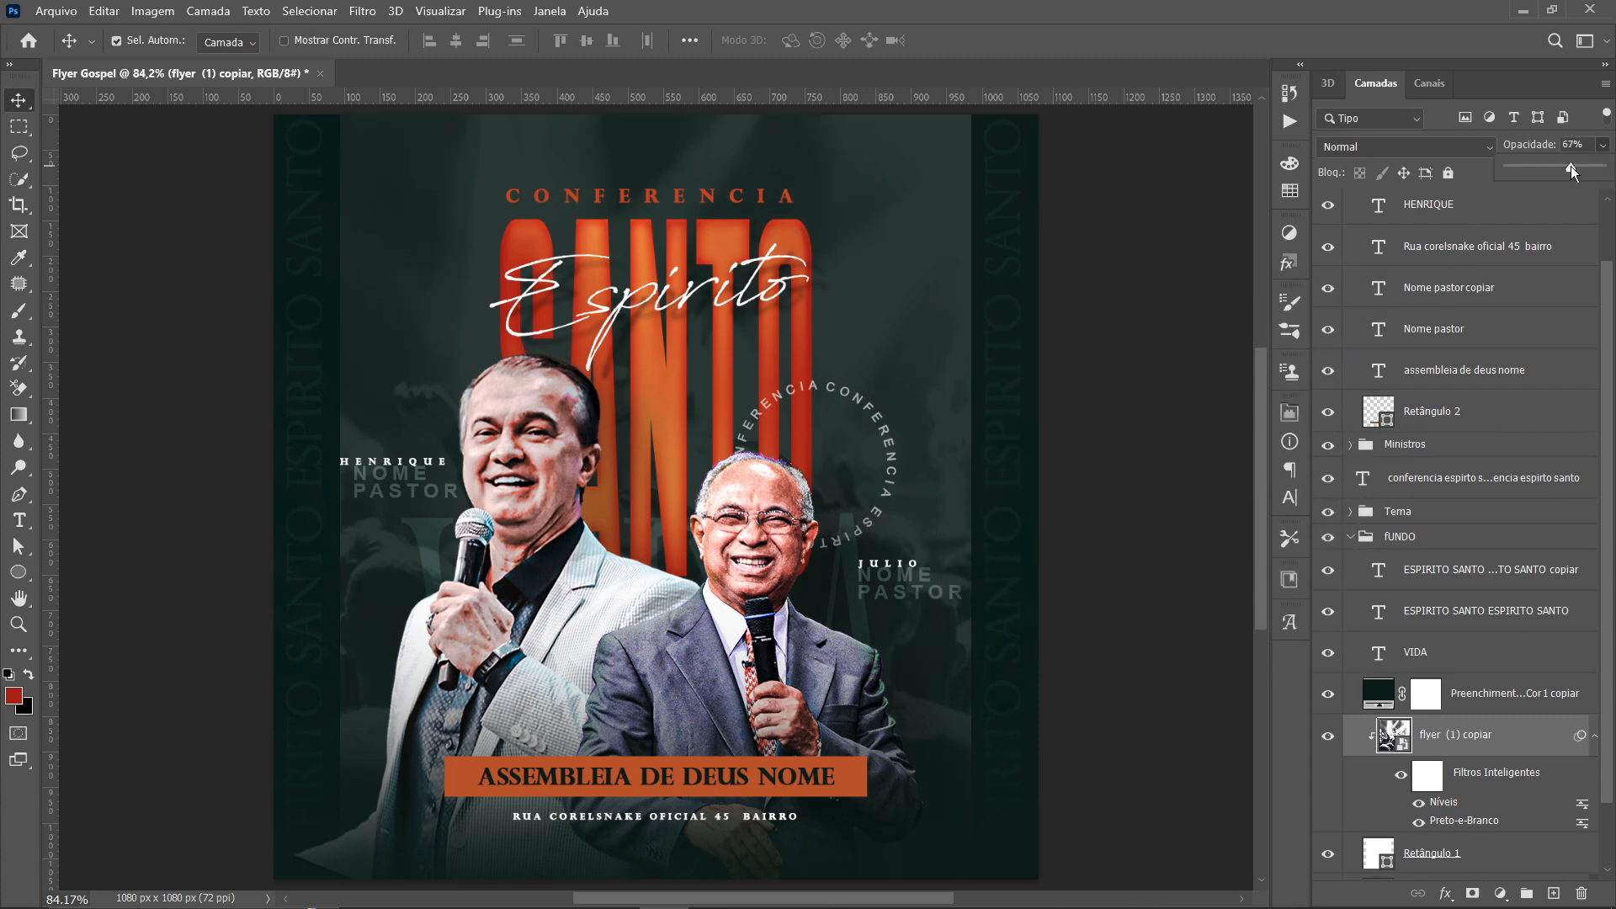
{"action": "left_click", "coordinate": [1074, 402]}
{"action": "scroll", "coordinate": [762, 505], "scroll_direction": "down", "scroll_amount": 3}
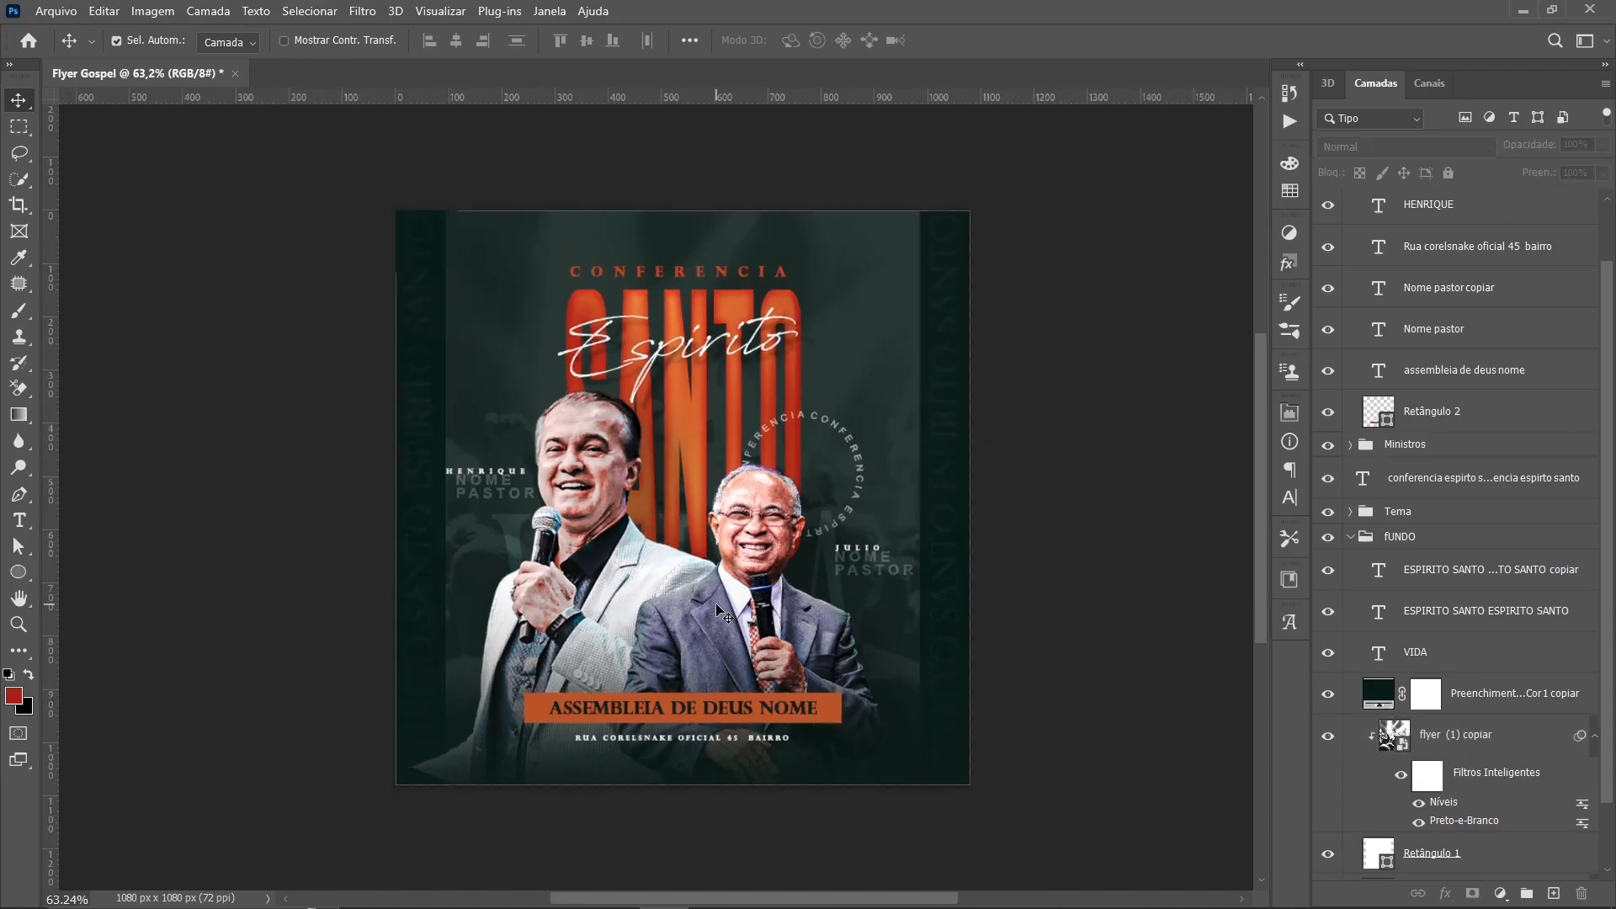
{"action": "scroll", "coordinate": [929, 545], "scroll_direction": "up", "scroll_amount": 3}
{"action": "scroll", "coordinate": [451, 523], "scroll_direction": "down", "scroll_amount": 4}
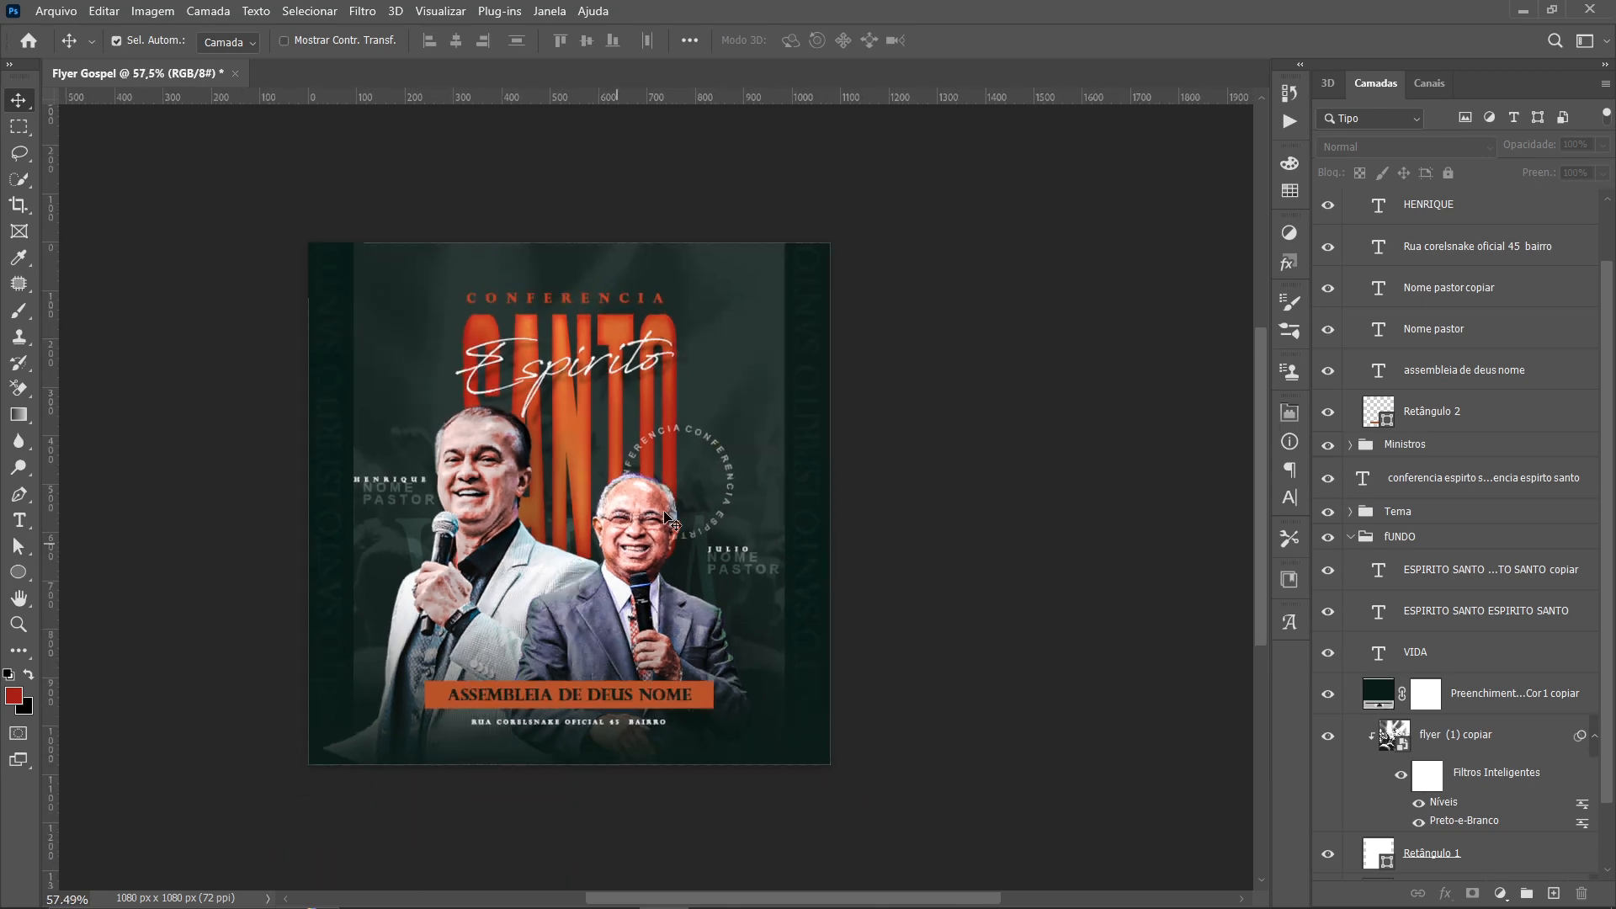
{"action": "scroll", "coordinate": [670, 519], "scroll_direction": "up", "scroll_amount": 3}
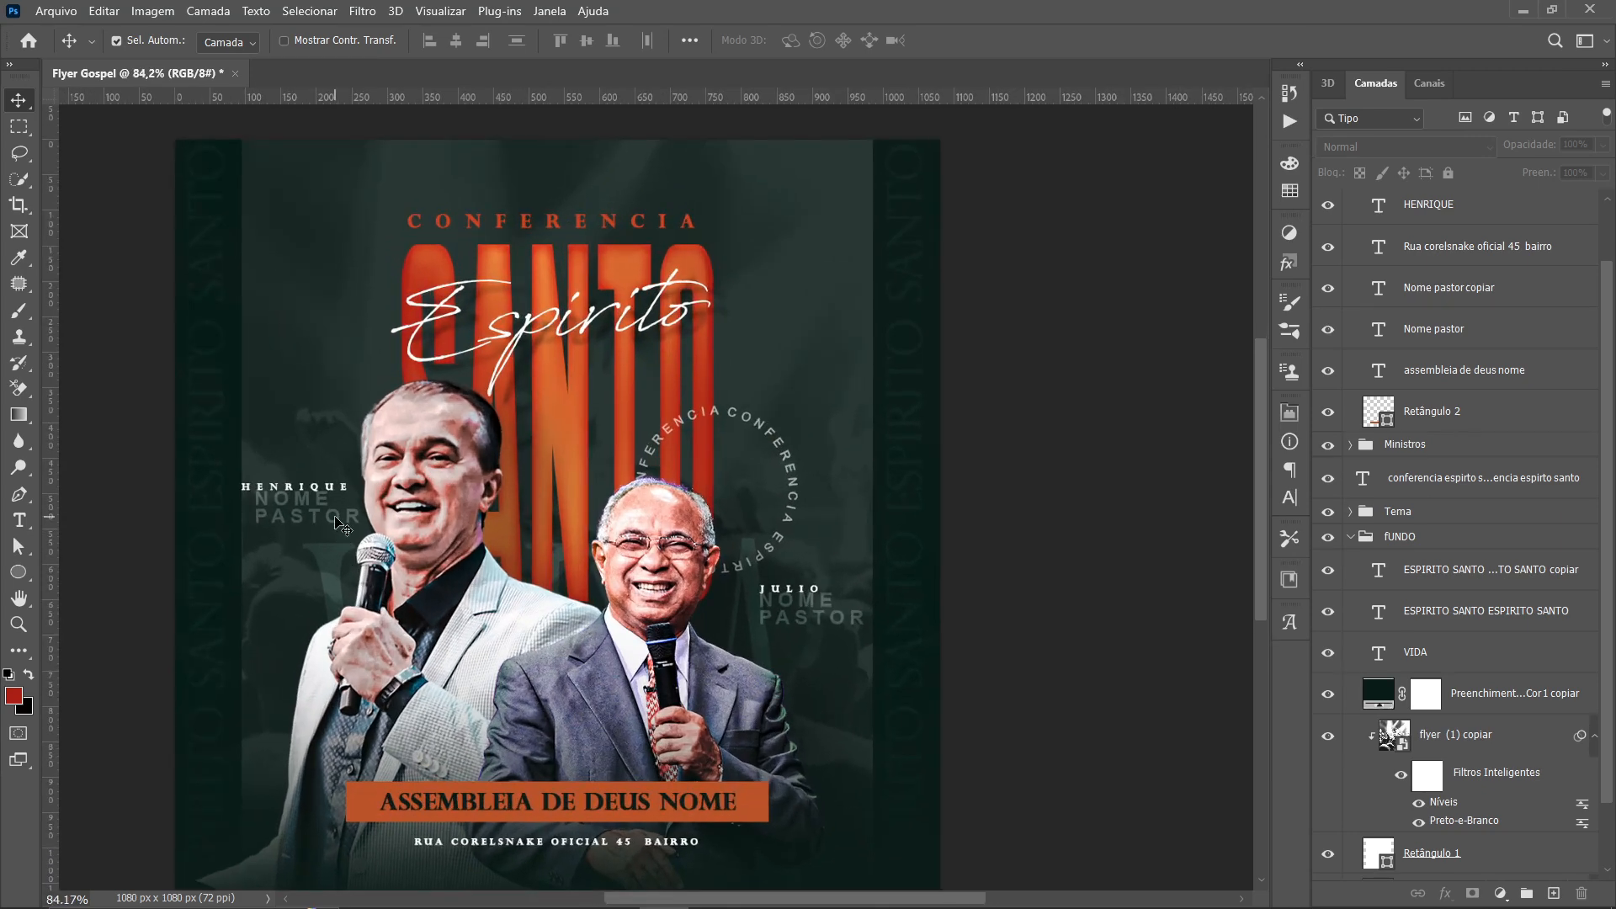
Scale the faint NOME PASTOR labels beside both ministers down slightly around their centres
{"action": "left_click", "coordinate": [337, 520]}
{"action": "key", "text": "ctrl+t"}
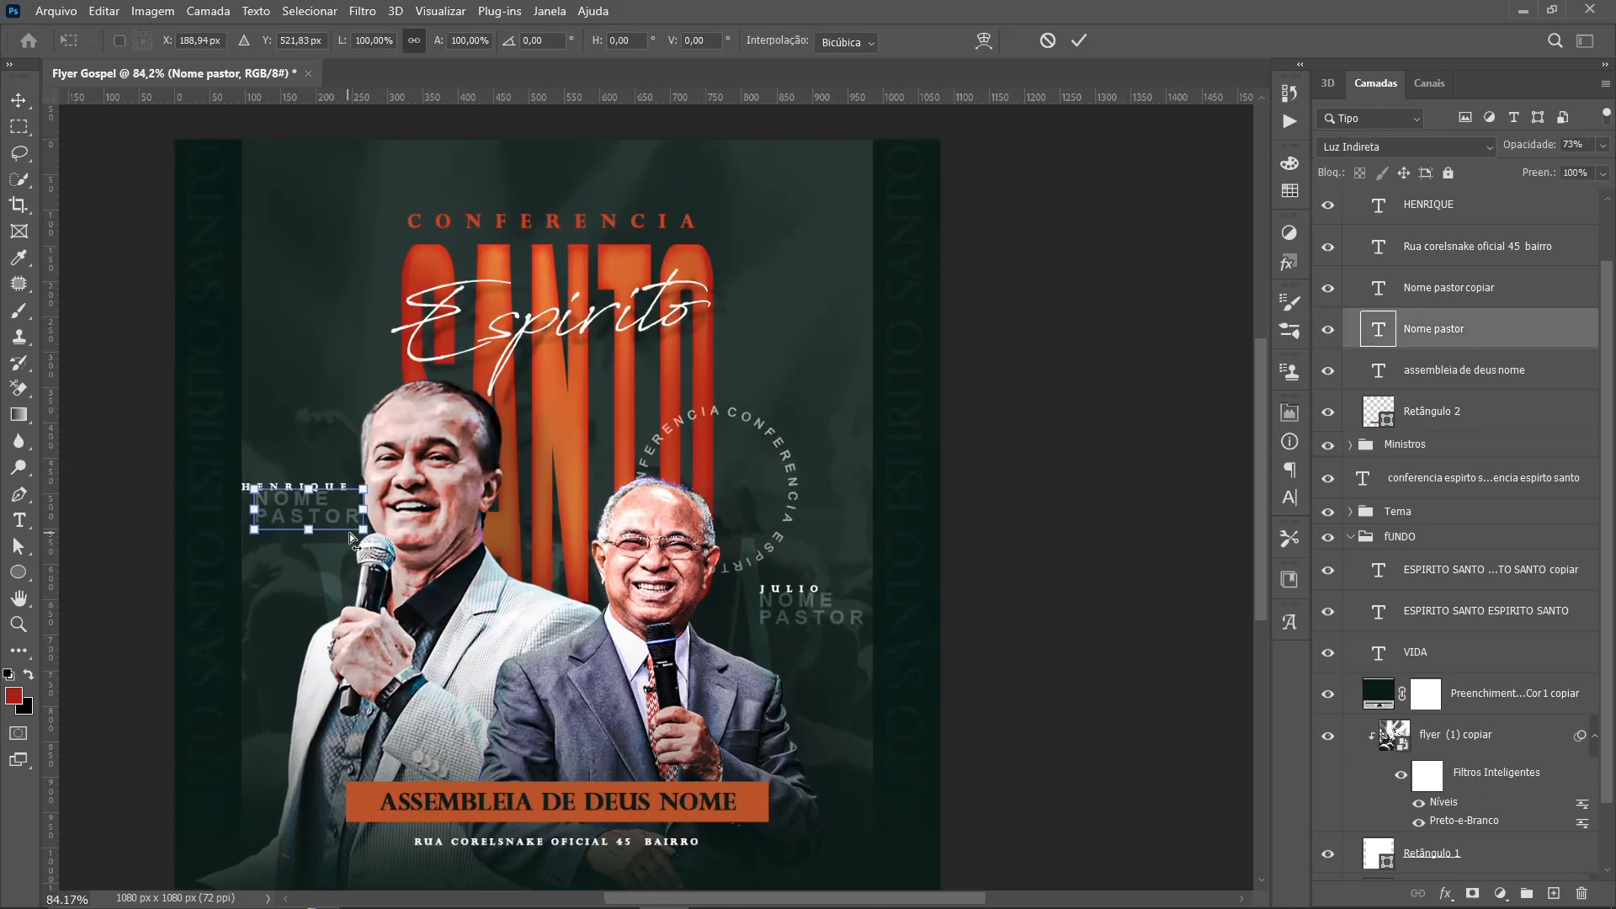
{"action": "left_click_drag", "start_coordinate": [355, 531], "coordinate": [324, 530]}
{"action": "key", "text": "Return"}
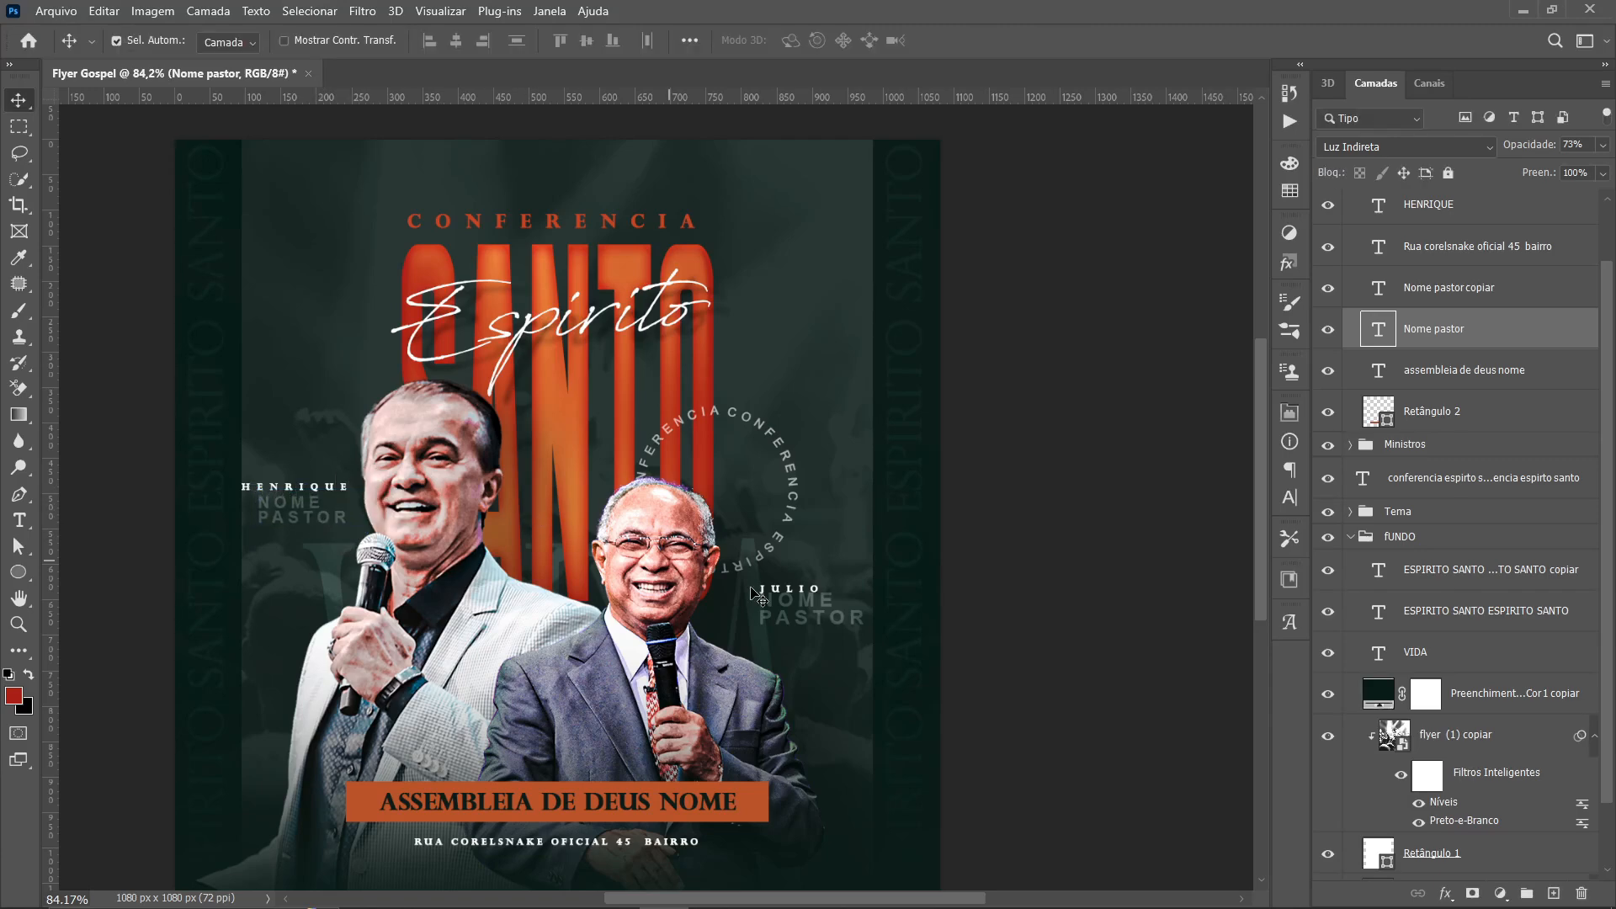
{"action": "left_click", "coordinate": [806, 625]}
{"action": "key", "text": "ctrl+t"}
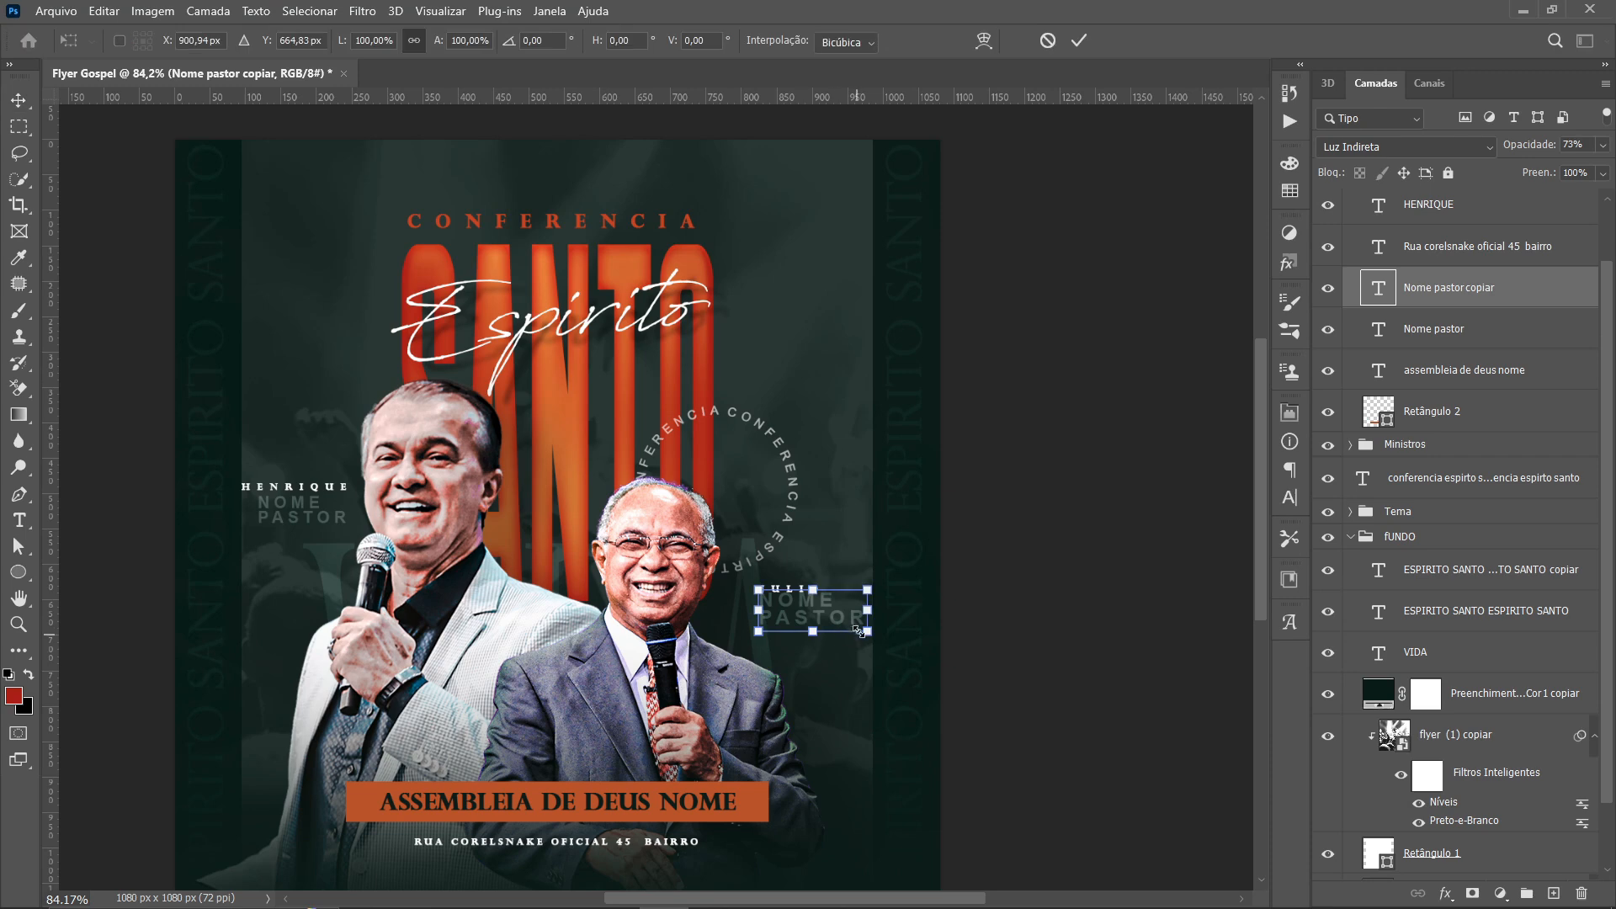
{"action": "left_click_drag", "start_coordinate": [866, 633], "coordinate": [855, 627]}
{"action": "key", "text": "Return"}
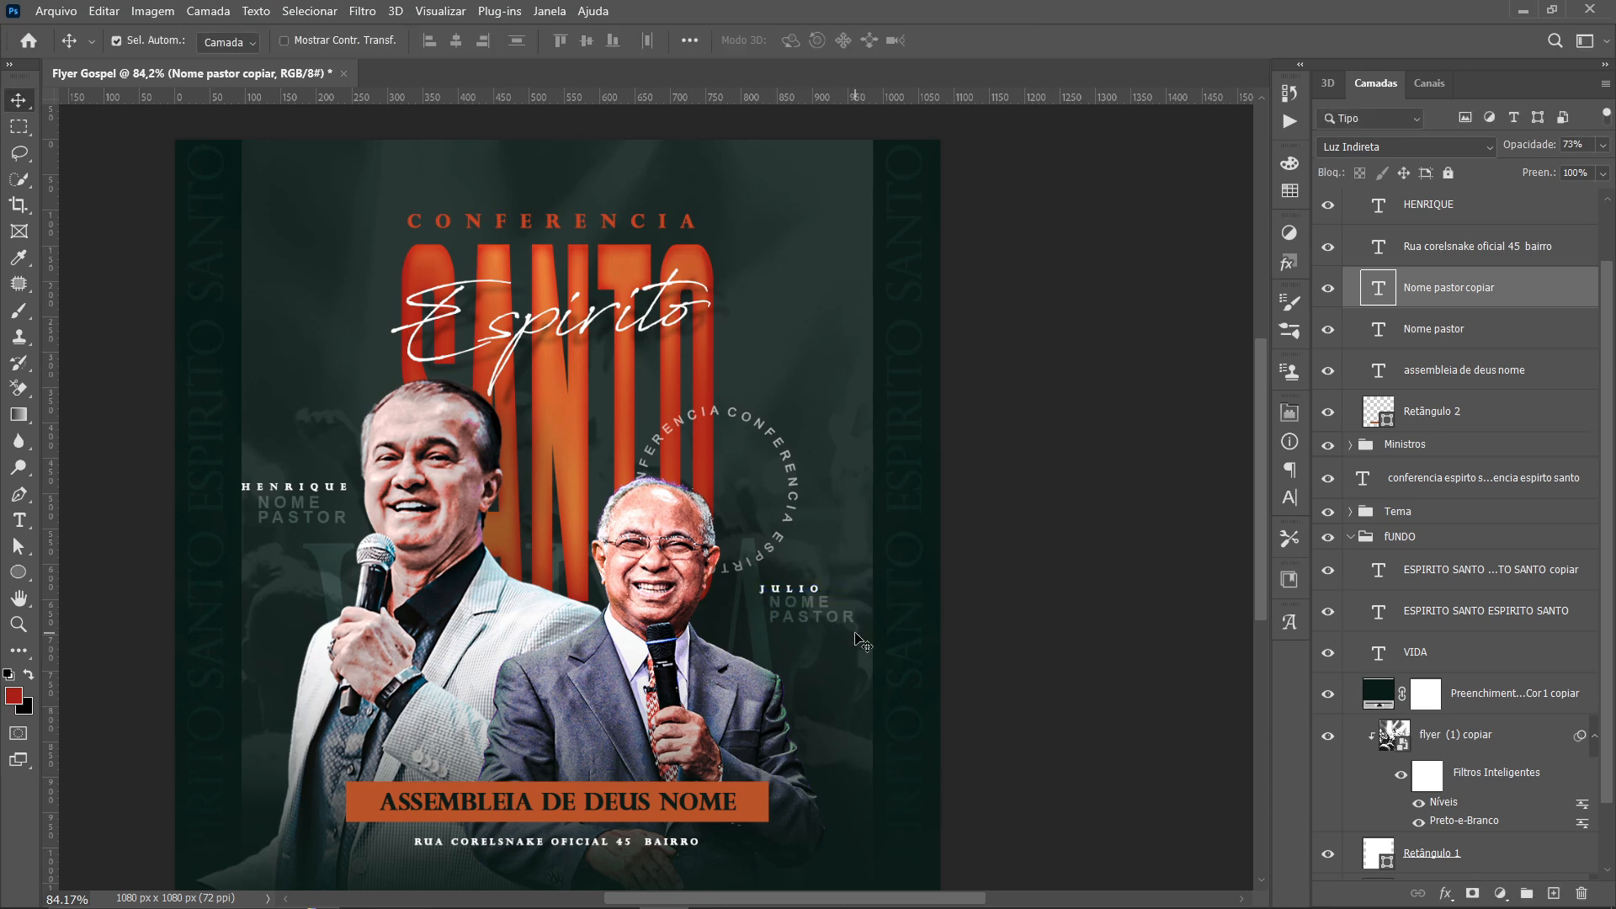
{"action": "scroll", "coordinate": [716, 586], "scroll_direction": "down", "scroll_amount": 2}
{"action": "scroll", "coordinate": [656, 589], "scroll_direction": "up", "scroll_amount": 1}
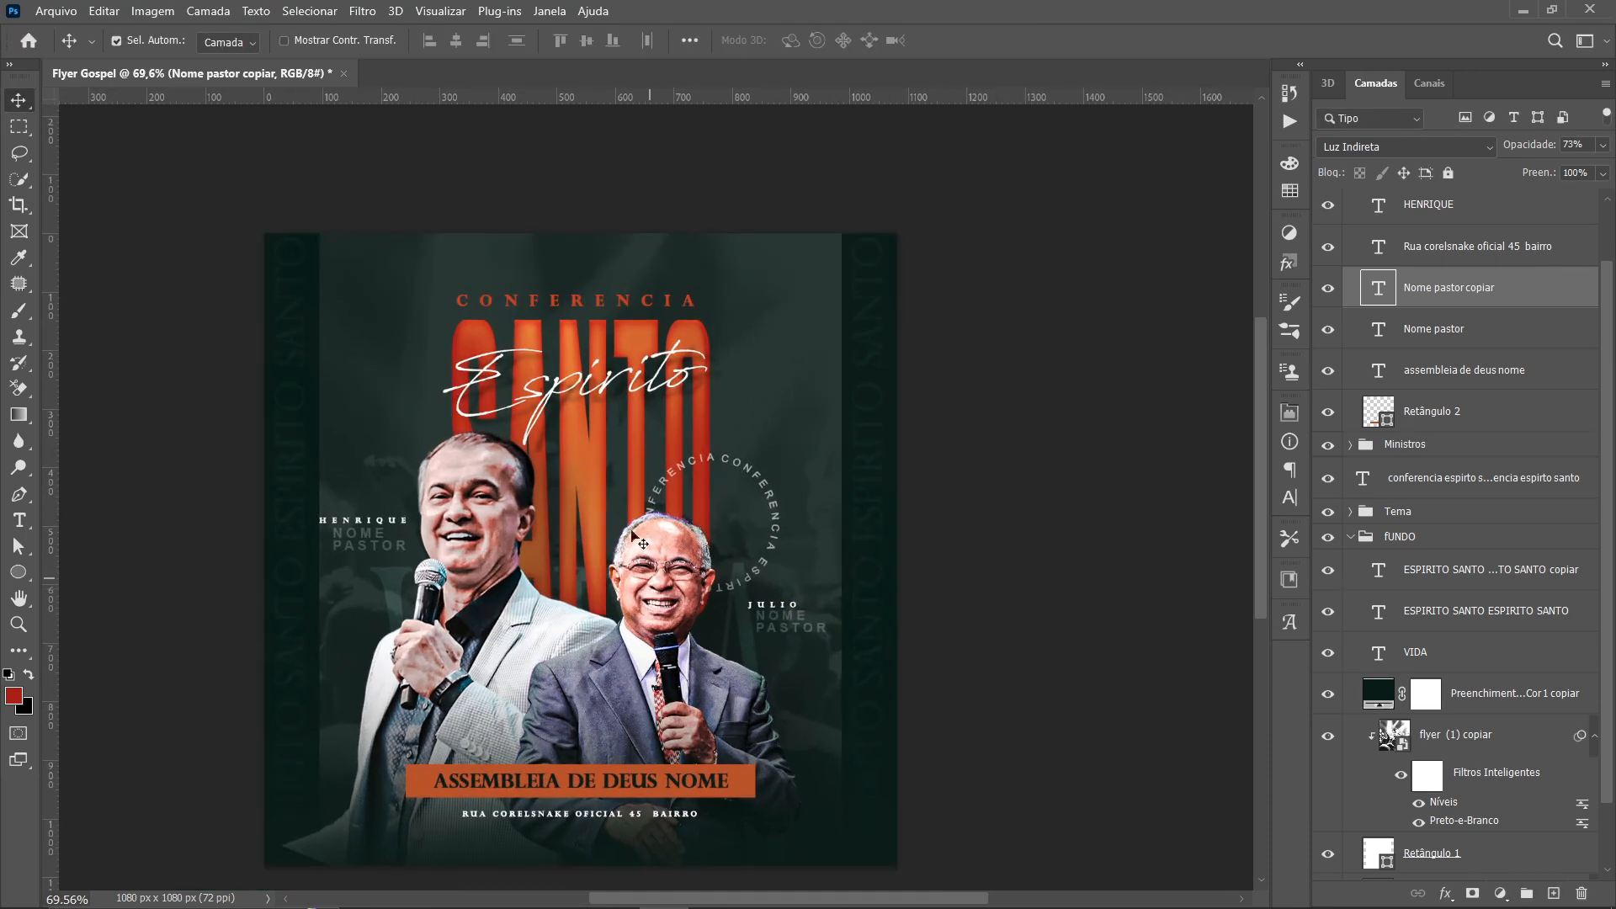
Nudge the white Espirito script slightly up over the SANTO title and check the whole flyer
{"action": "left_click", "coordinate": [583, 383]}
{"action": "left_click_drag", "start_coordinate": [584, 383], "coordinate": [583, 378]}
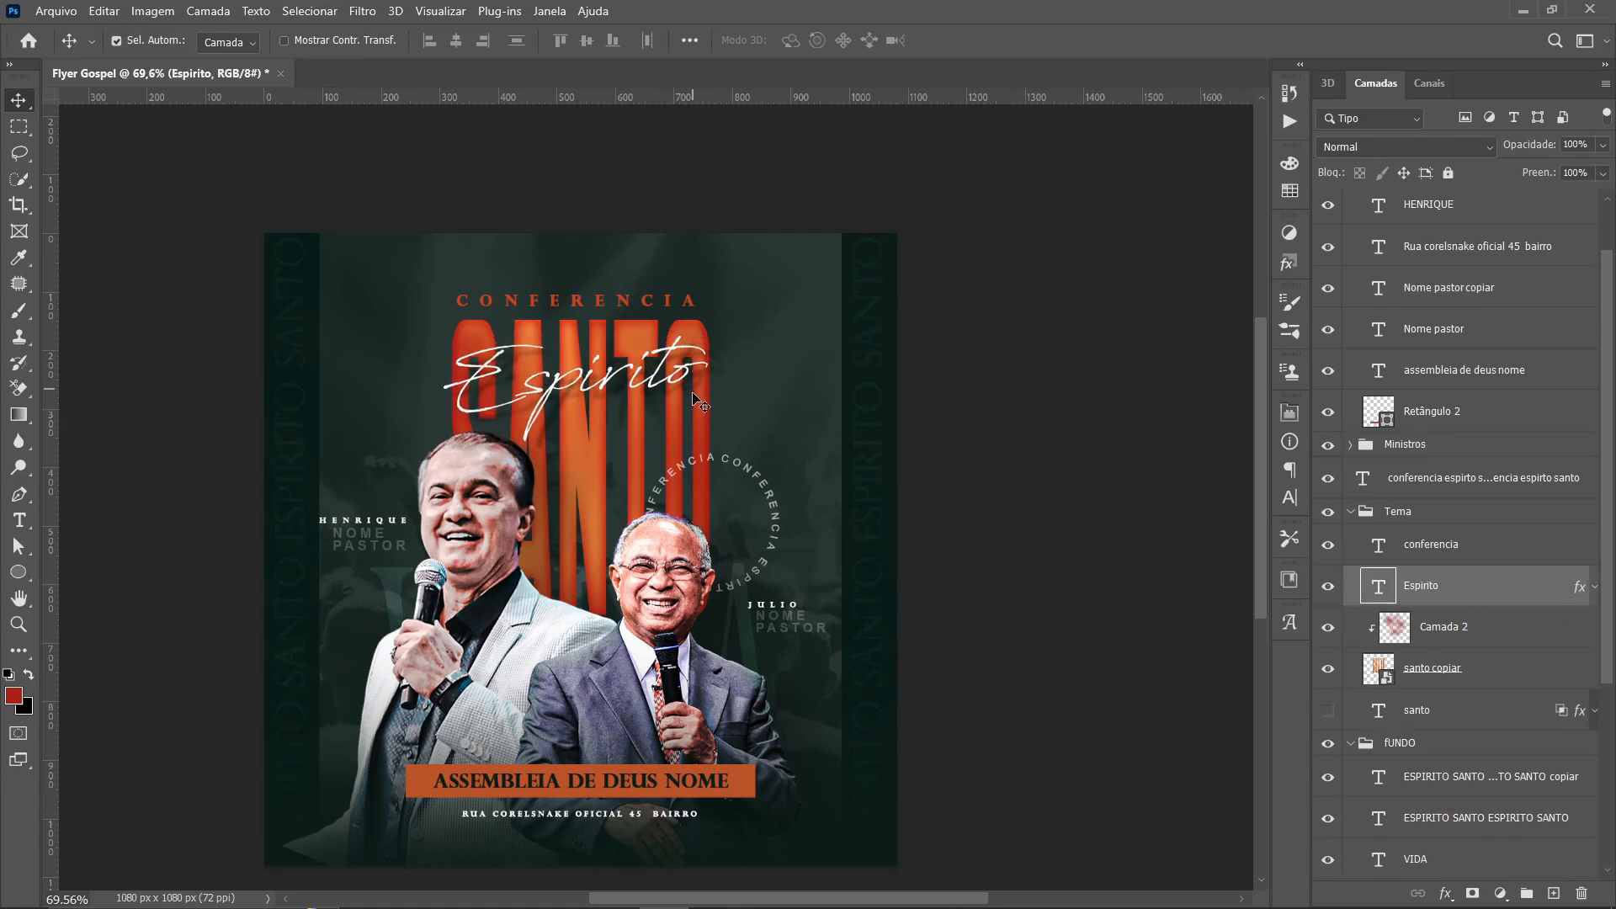
{"action": "scroll", "coordinate": [694, 404], "scroll_direction": "down", "scroll_amount": 4}
{"action": "scroll", "coordinate": [630, 404], "scroll_direction": "up", "scroll_amount": 3}
{"action": "scroll", "coordinate": [631, 408], "scroll_direction": "up", "scroll_amount": 1}
{"action": "scroll", "coordinate": [648, 336], "scroll_direction": "down", "scroll_amount": 1}
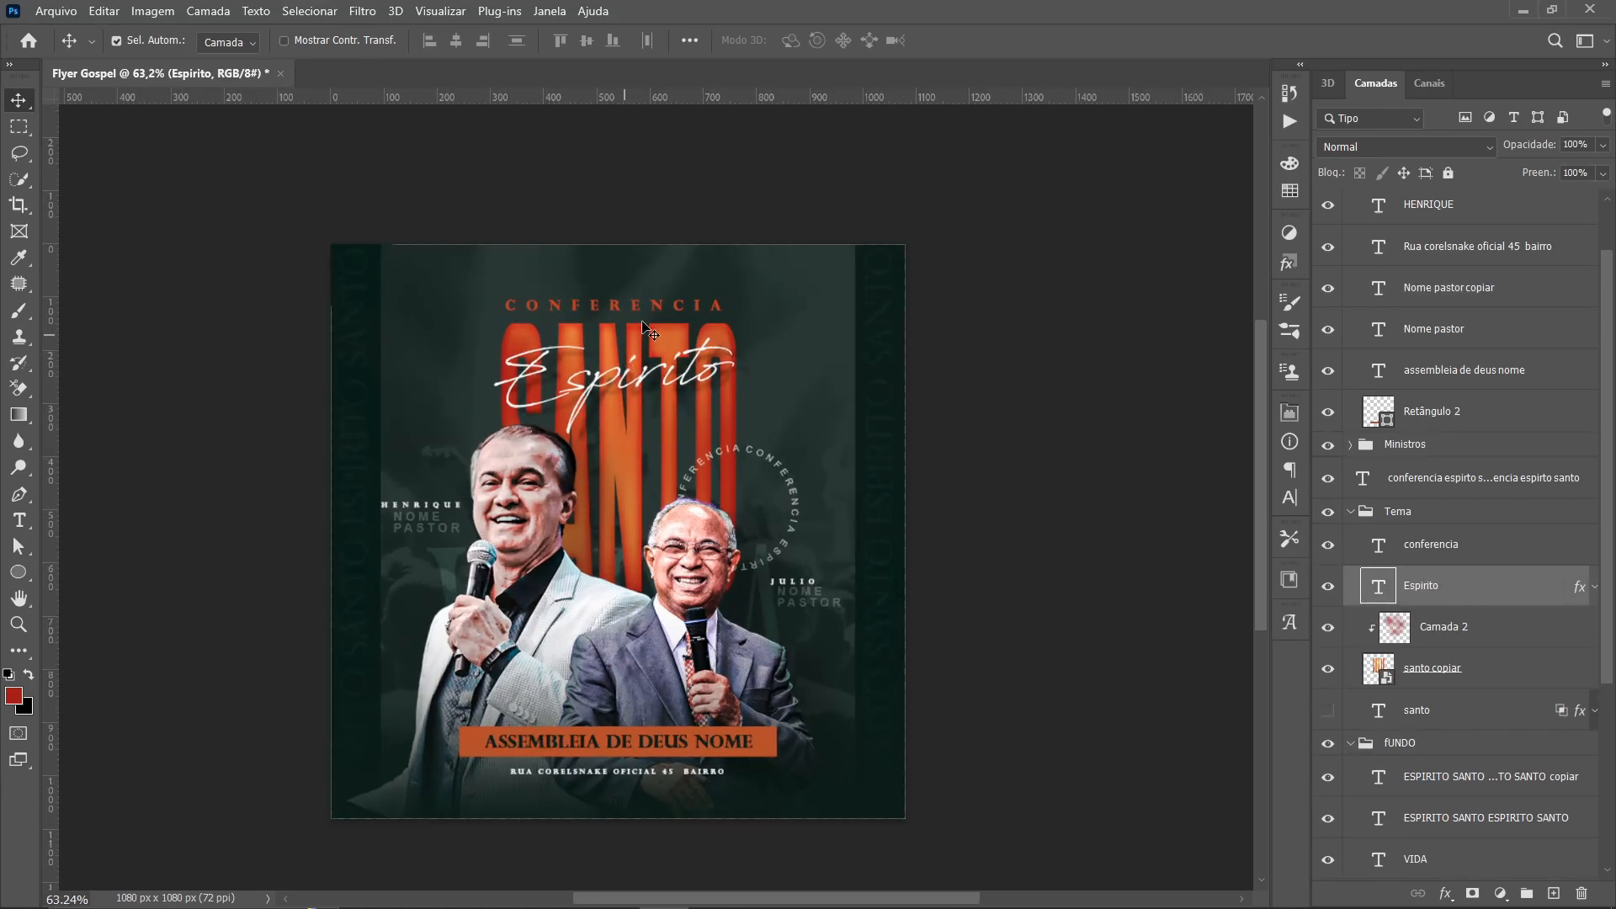
{"action": "scroll", "coordinate": [738, 403], "scroll_direction": "up", "scroll_amount": 2}
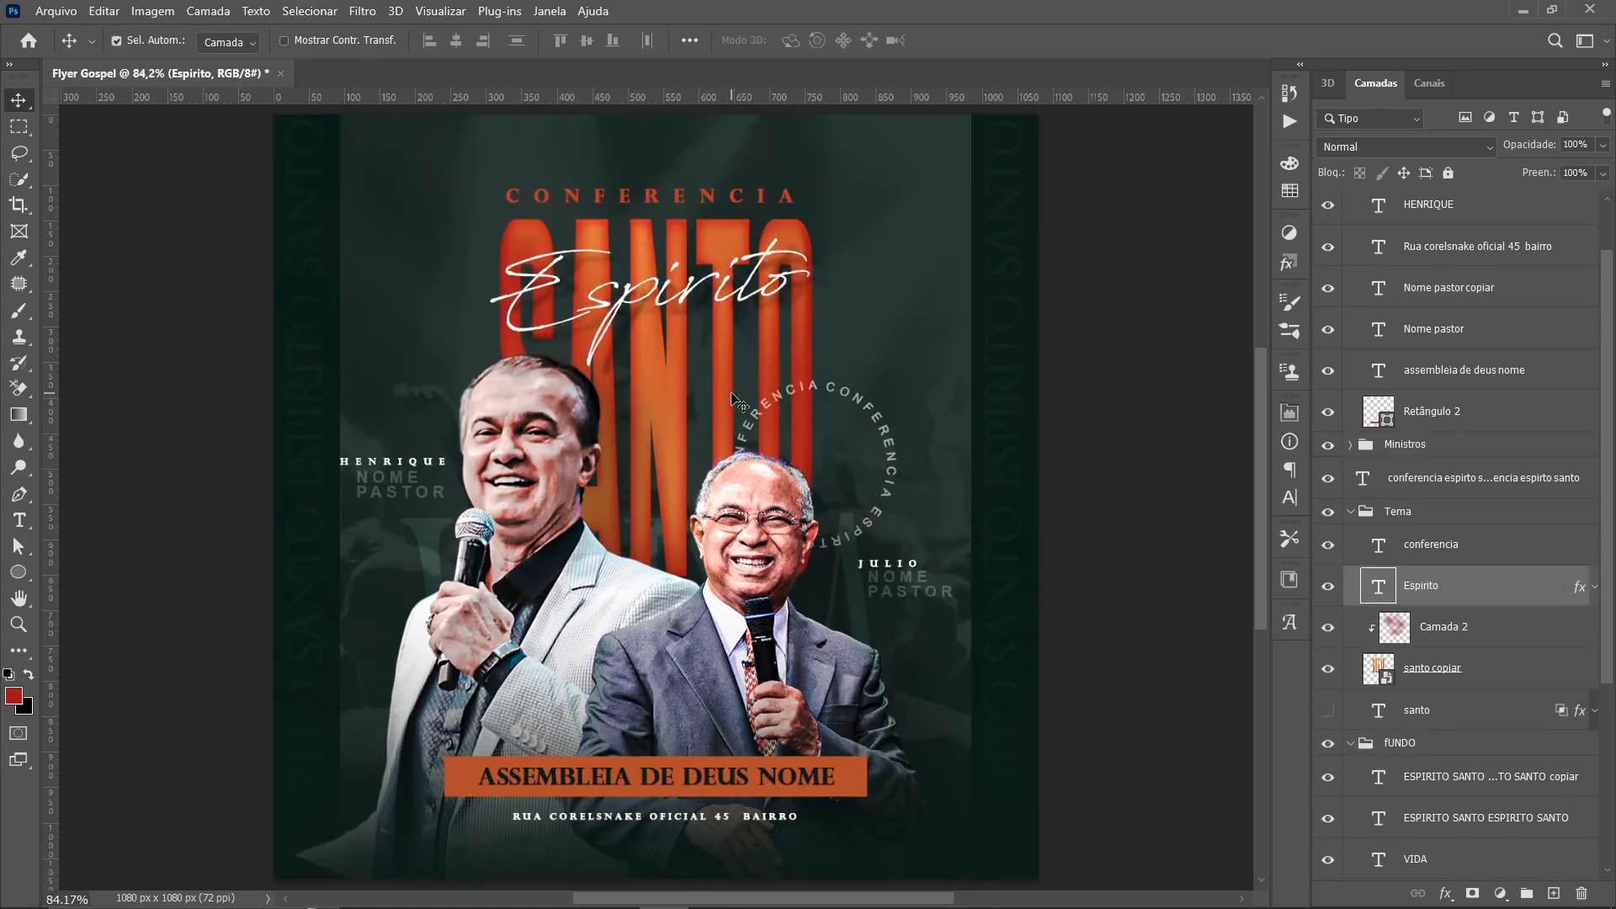
{"action": "left_click", "coordinate": [680, 238]}
{"action": "key", "text": "ctrl+t"}
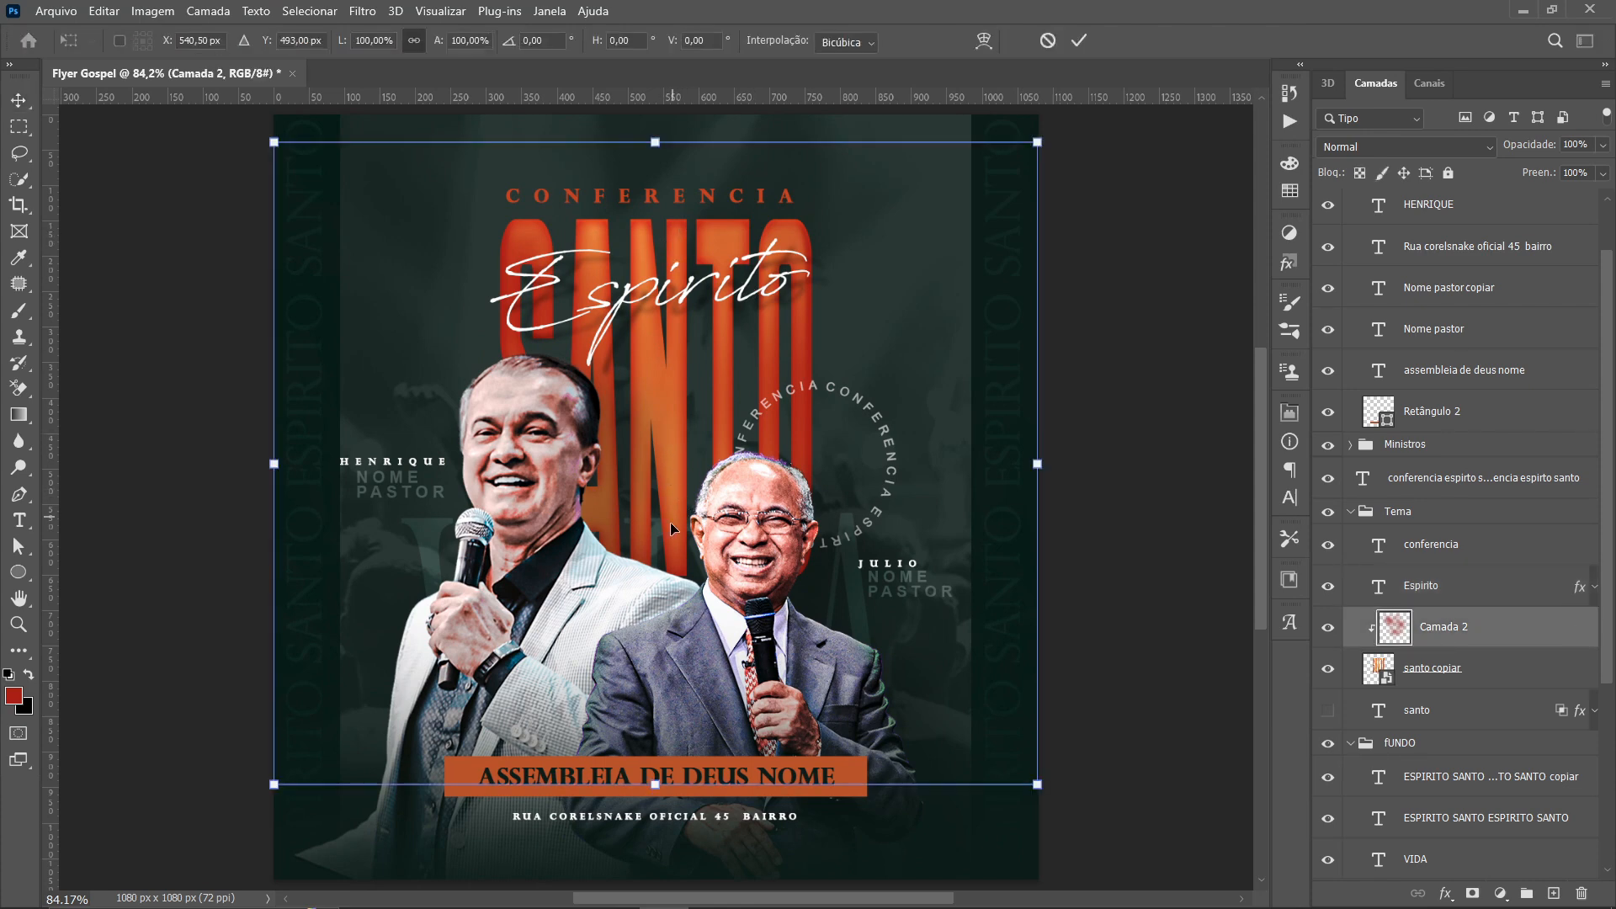
{"action": "left_click_drag", "start_coordinate": [655, 783], "coordinate": [660, 716]}
{"action": "key", "text": "Return"}
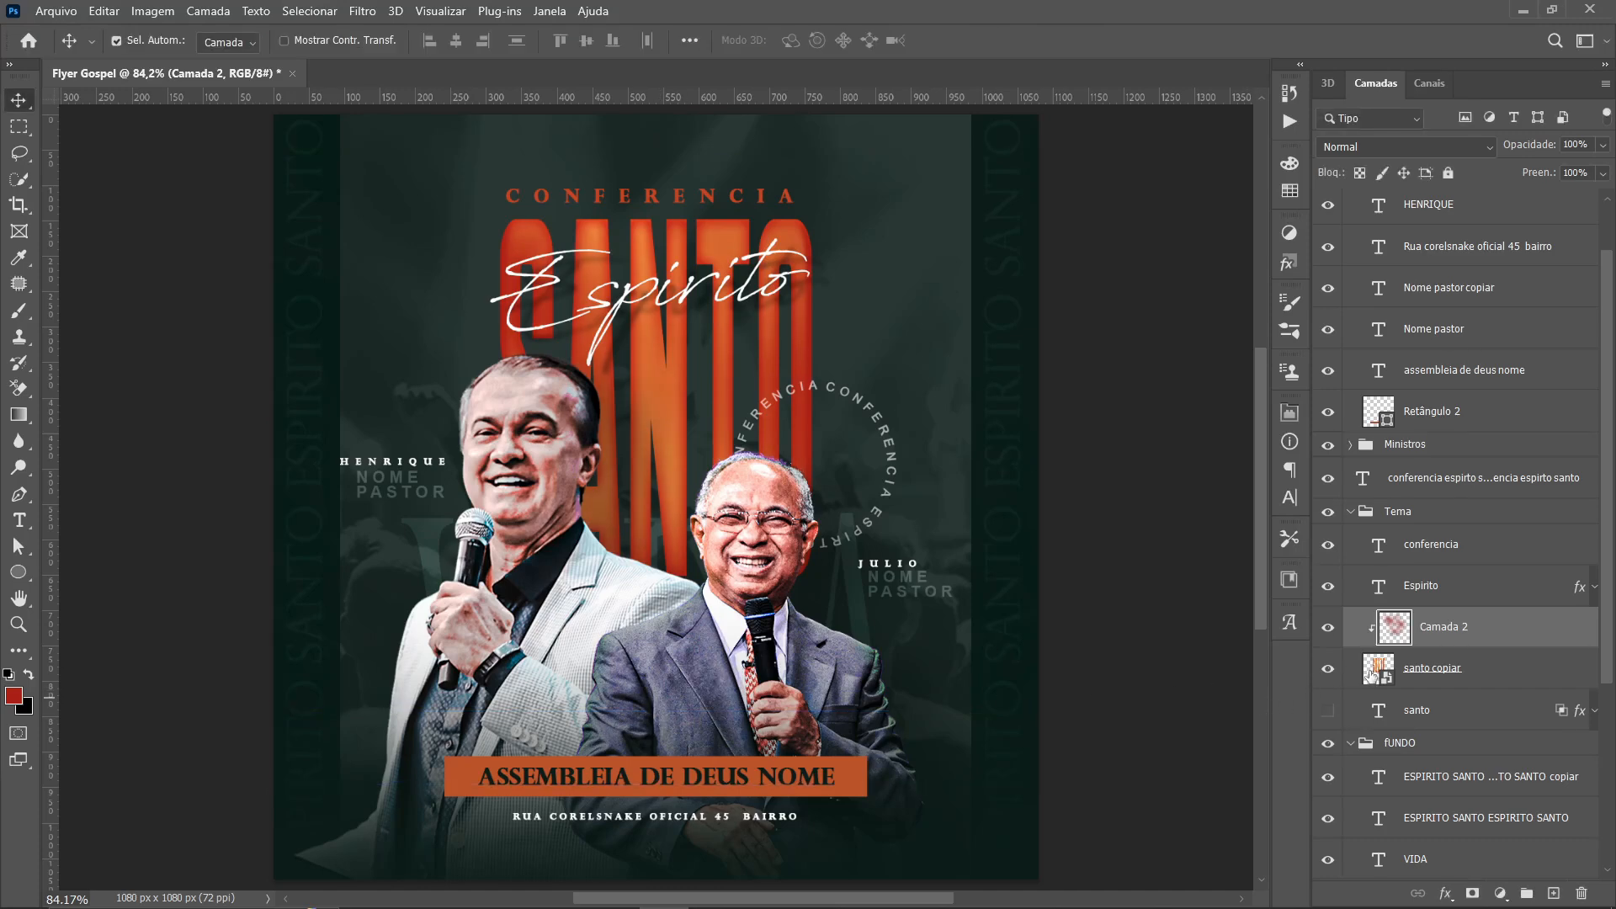
Try to shorten the santo copiar title from below to a height of 87,72%
{"action": "left_click", "coordinate": [1347, 678]}
{"action": "key", "text": "ctrl+t"}
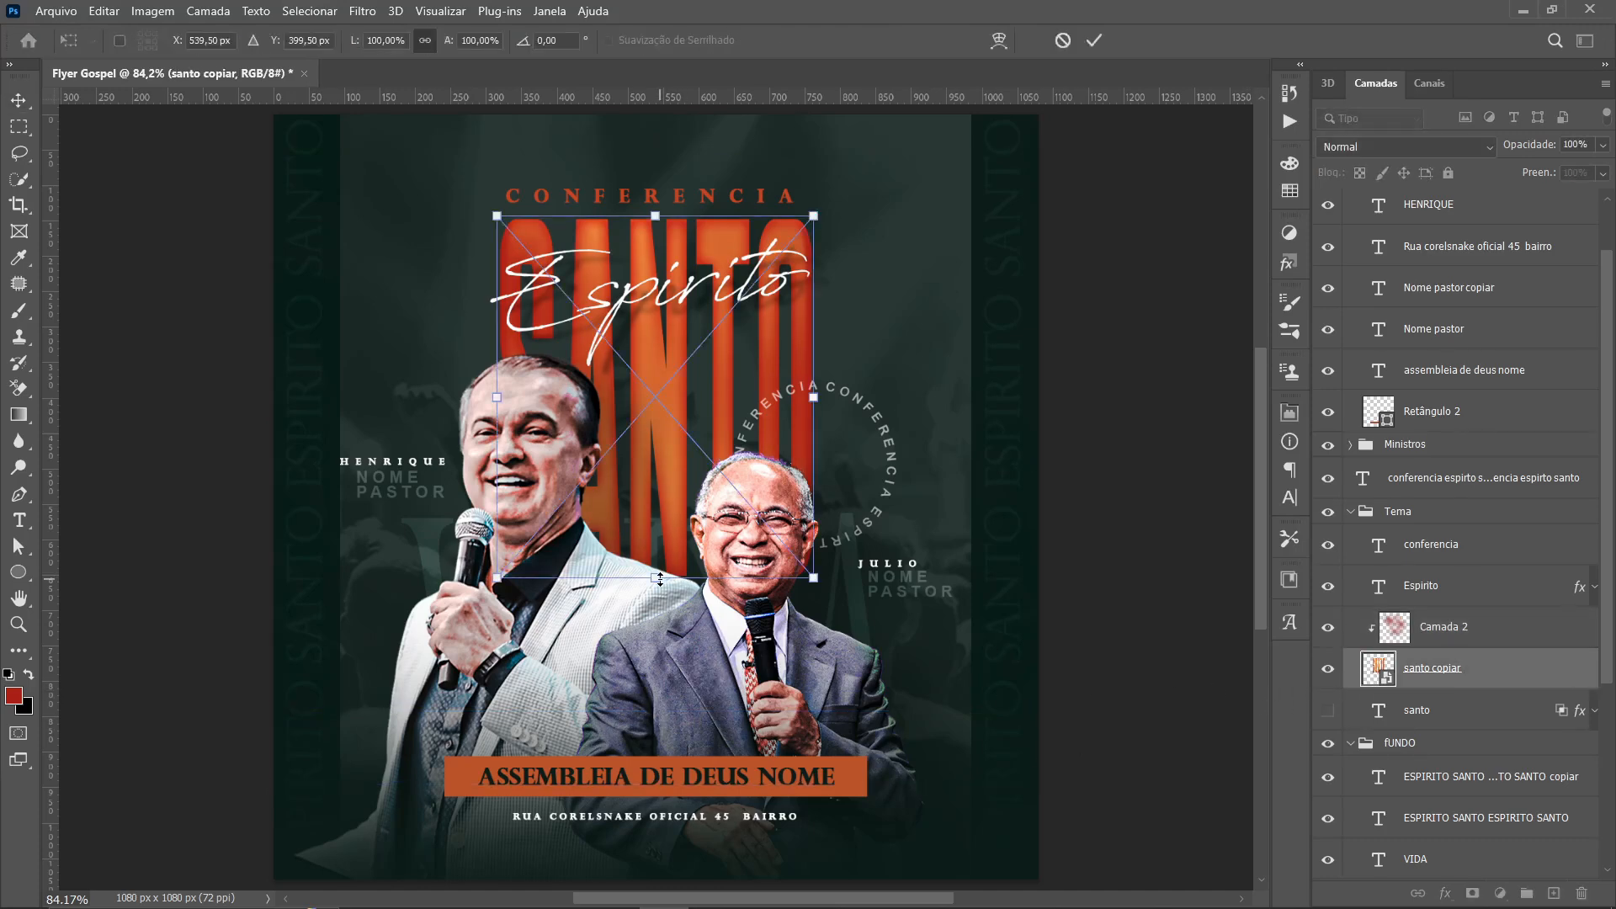
{"action": "left_click_drag", "start_coordinate": [658, 581], "coordinate": [660, 544]}
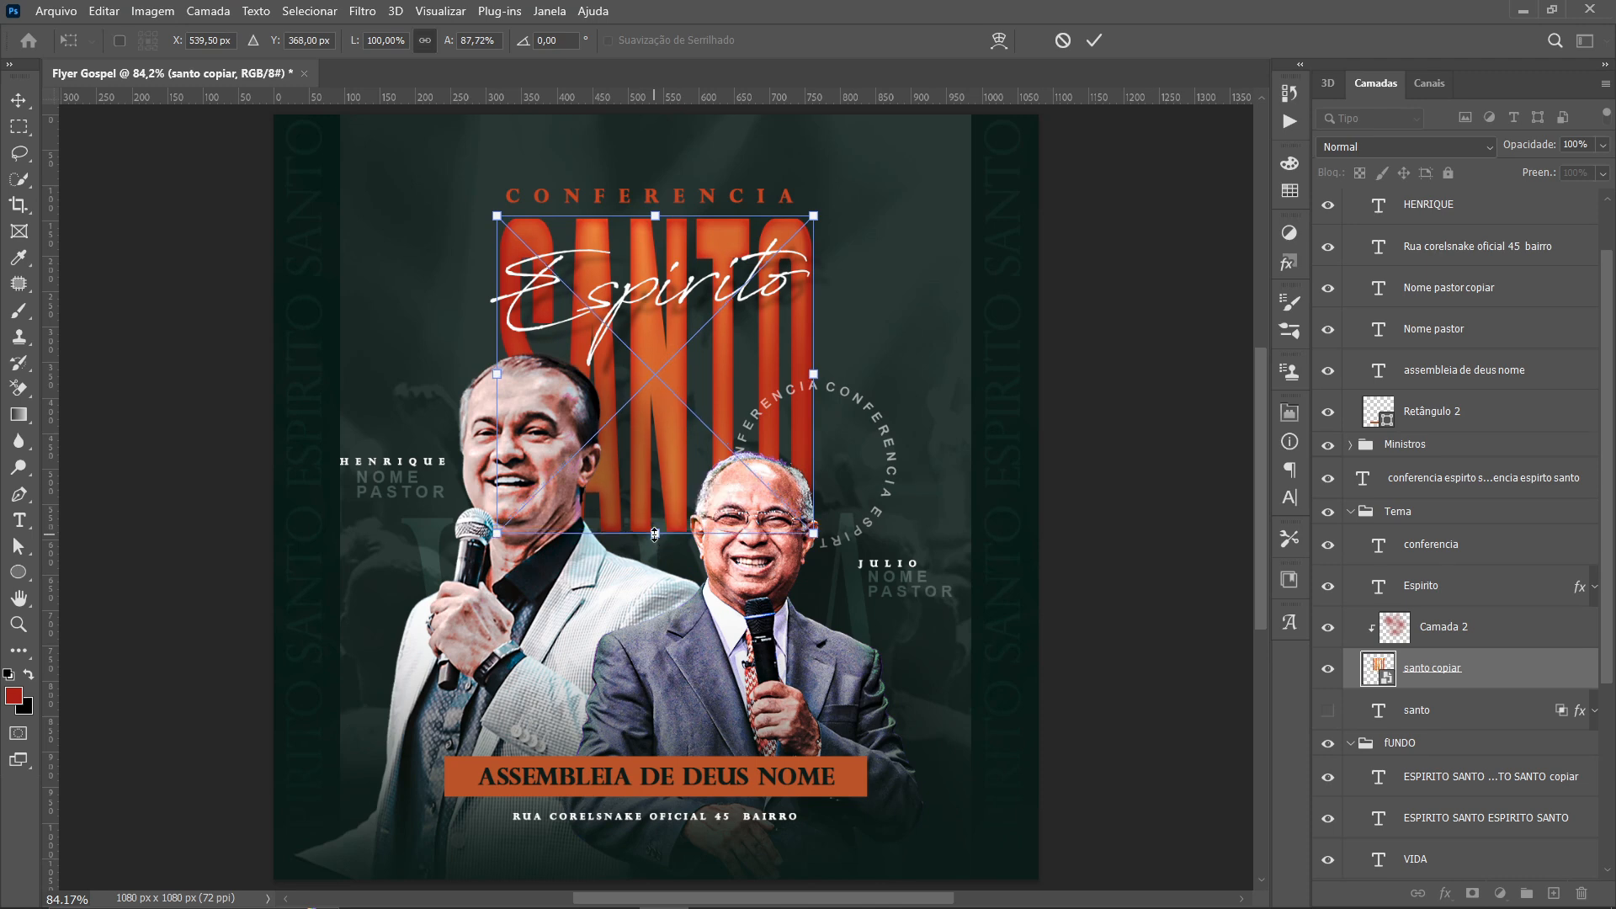
{"action": "key", "text": "Return"}
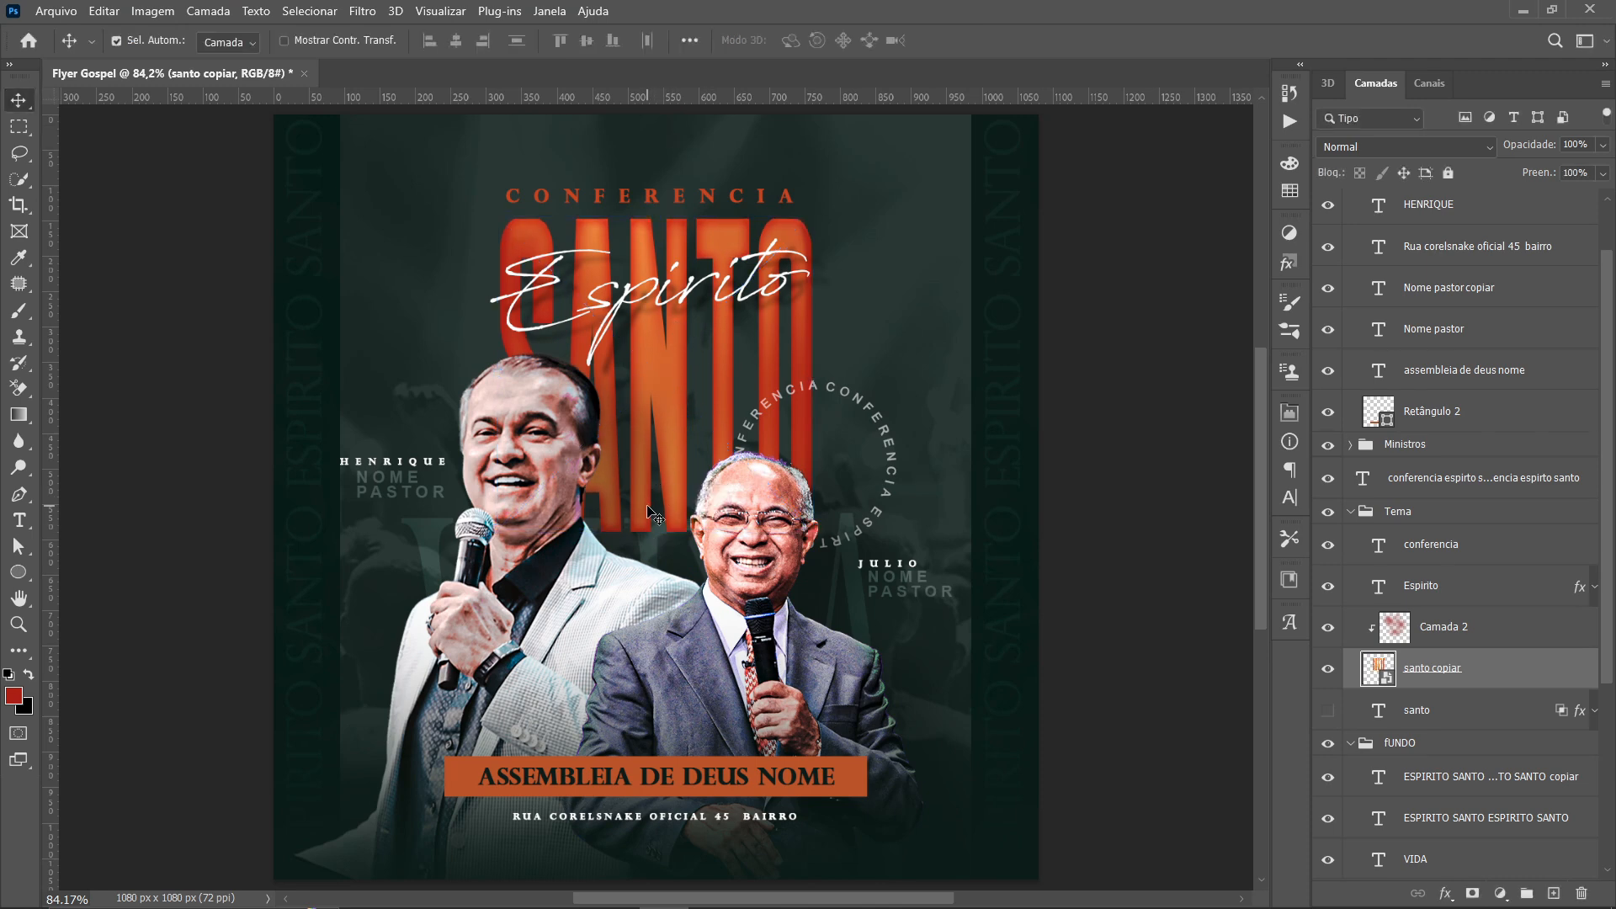
{"action": "scroll", "coordinate": [655, 515], "scroll_direction": "down", "scroll_amount": 3}
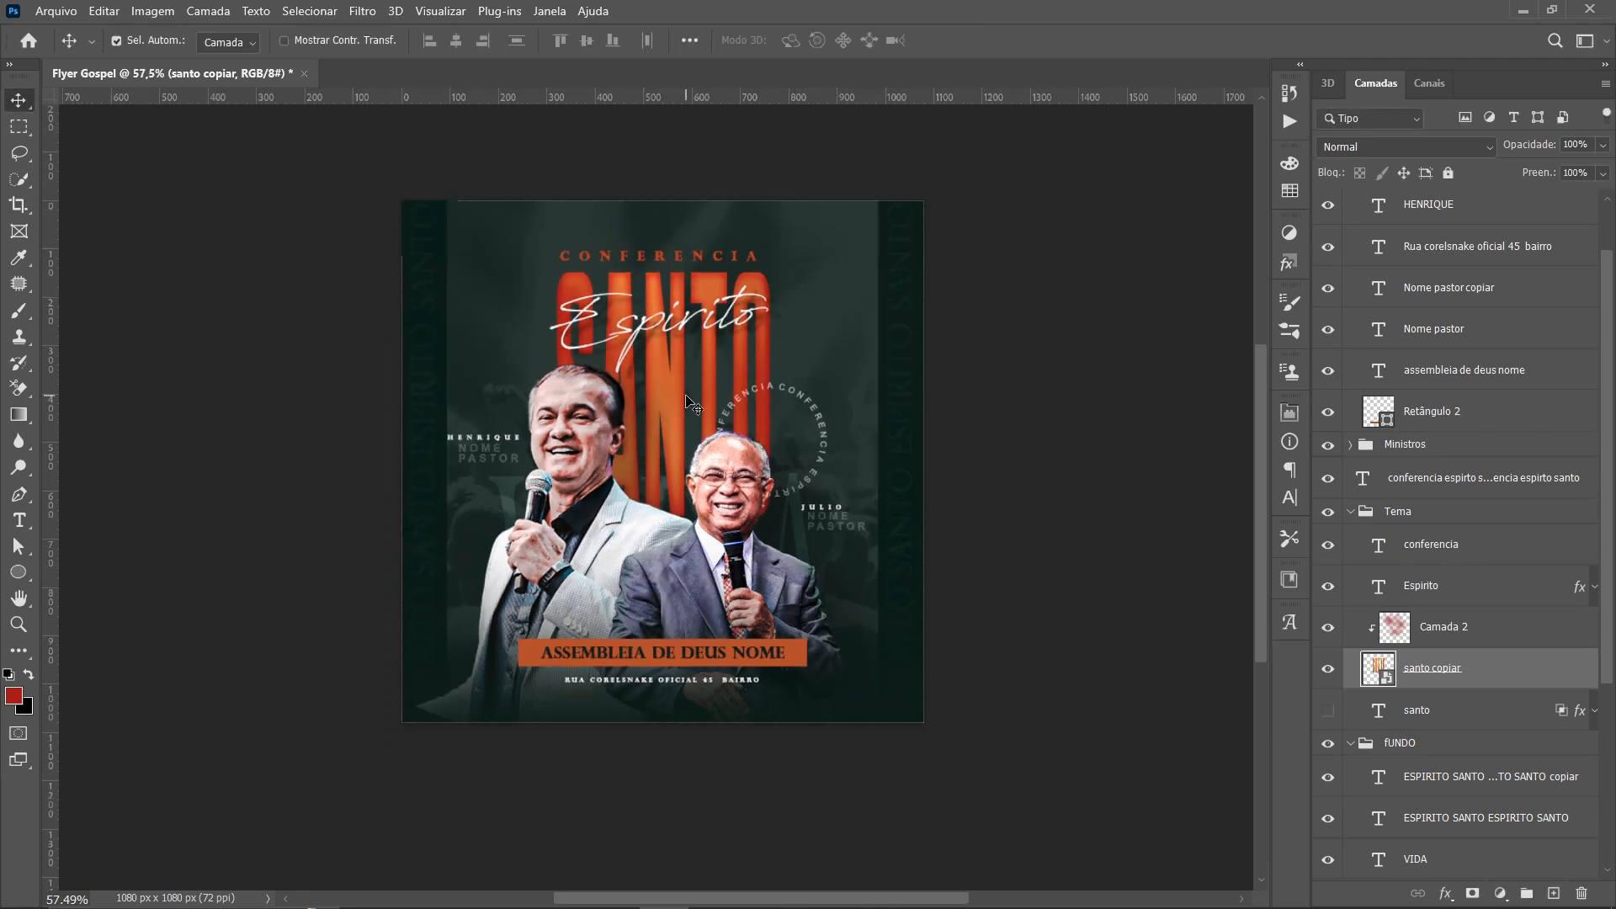
{"action": "scroll", "coordinate": [688, 404], "scroll_direction": "up", "scroll_amount": 3}
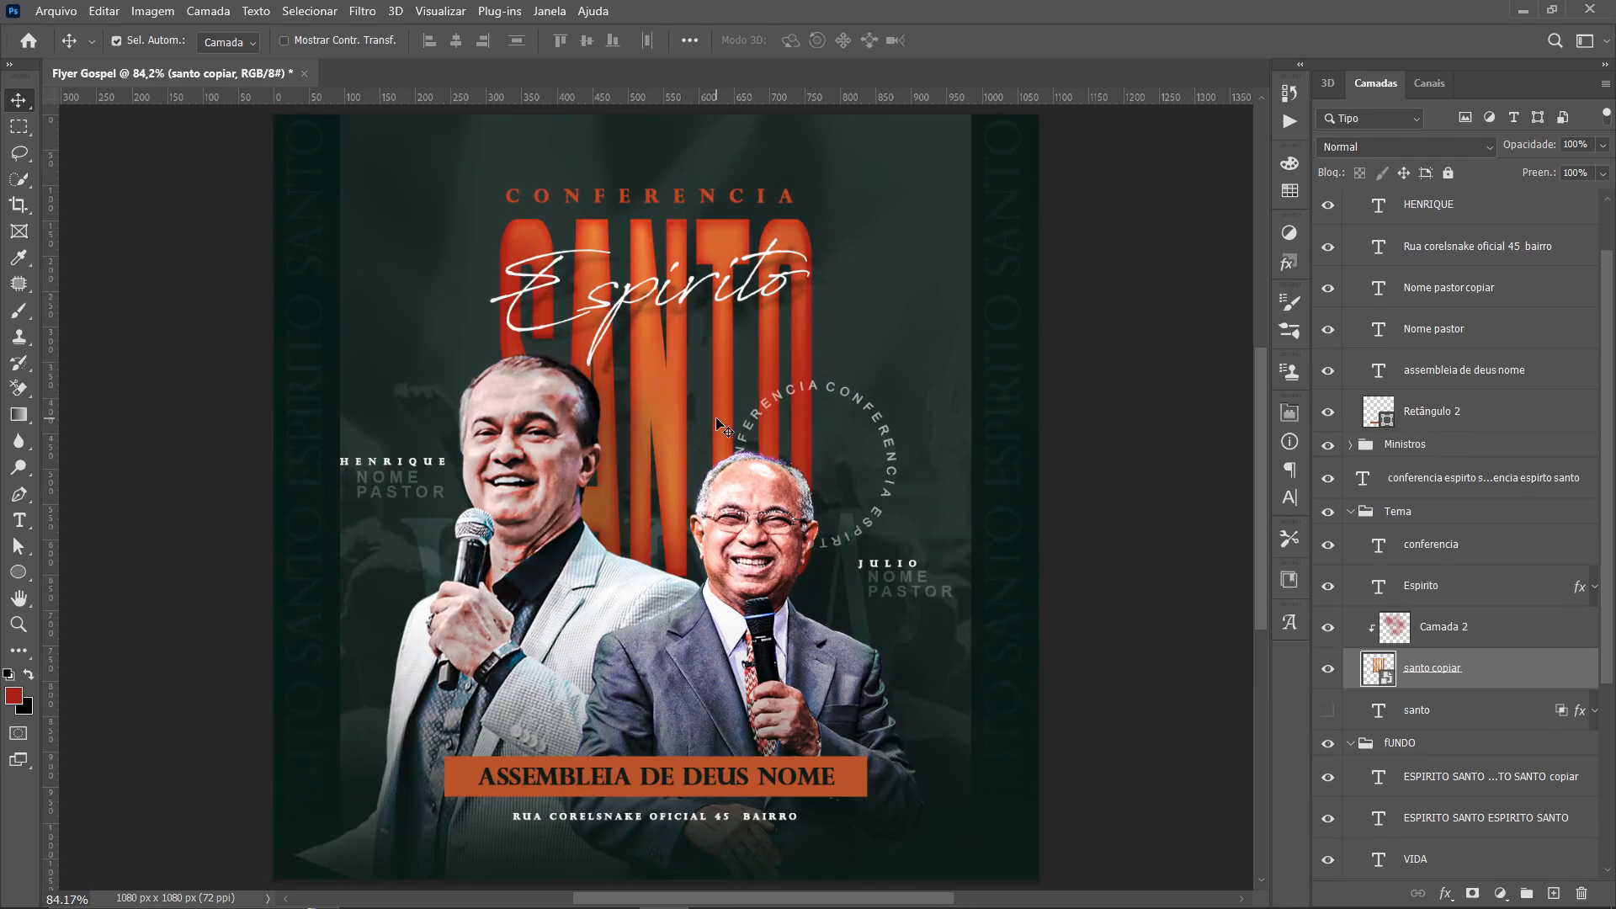
Move both ministers' photos together slightly to the right
{"action": "scroll", "coordinate": [718, 426], "scroll_direction": "down", "scroll_amount": 2}
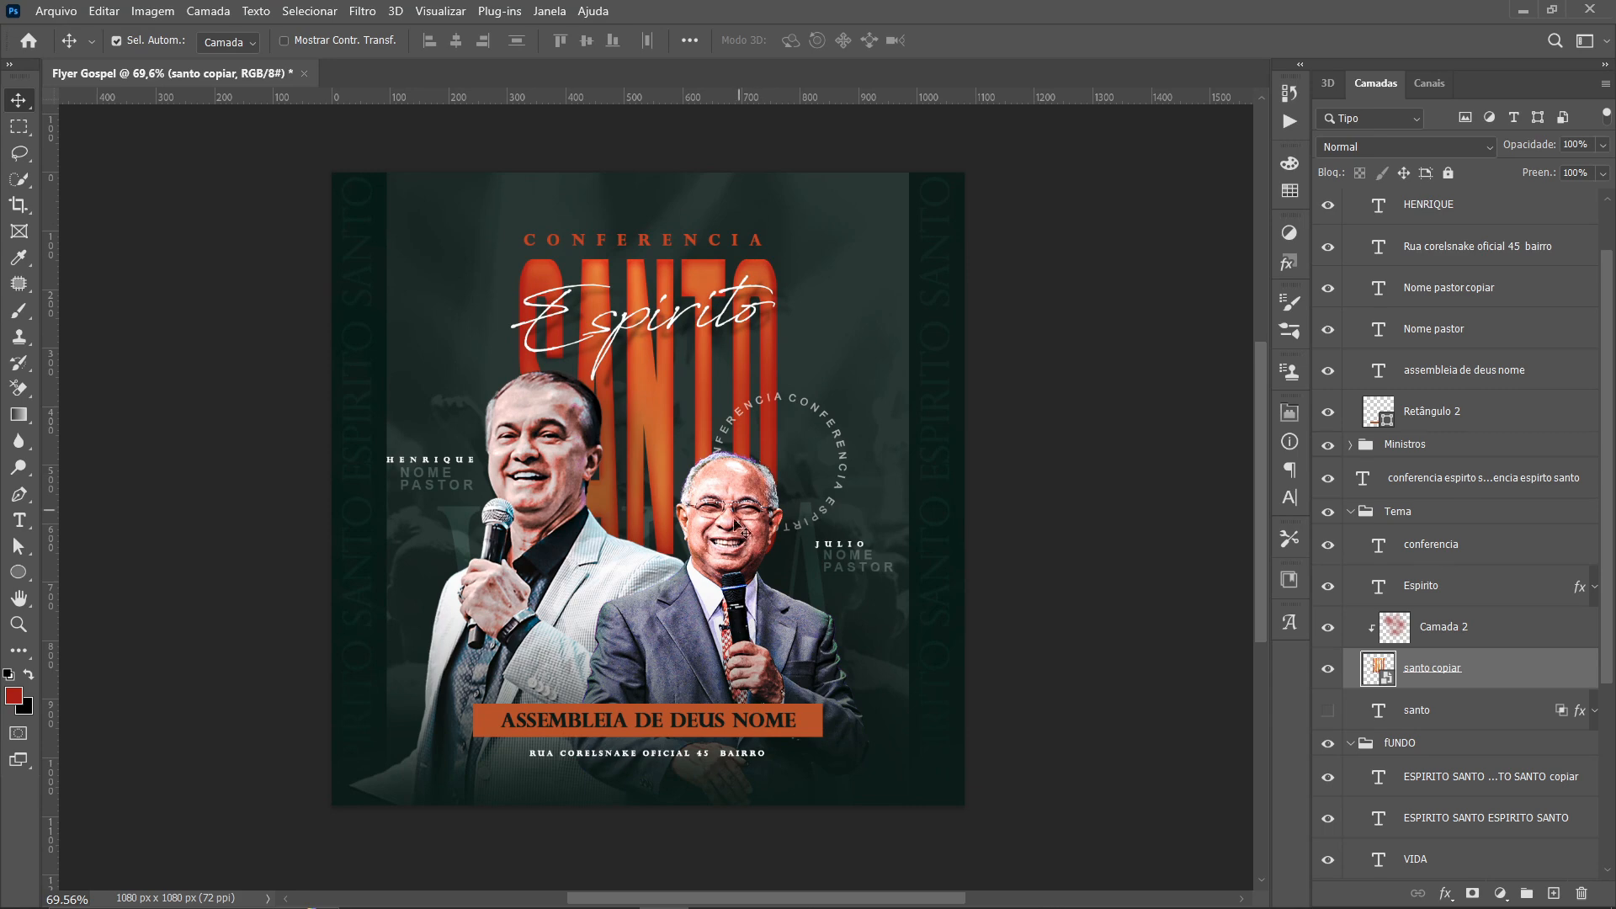
{"action": "left_click", "coordinate": [741, 529]}
{"action": "left_click", "coordinate": [599, 572], "text": "shift"}
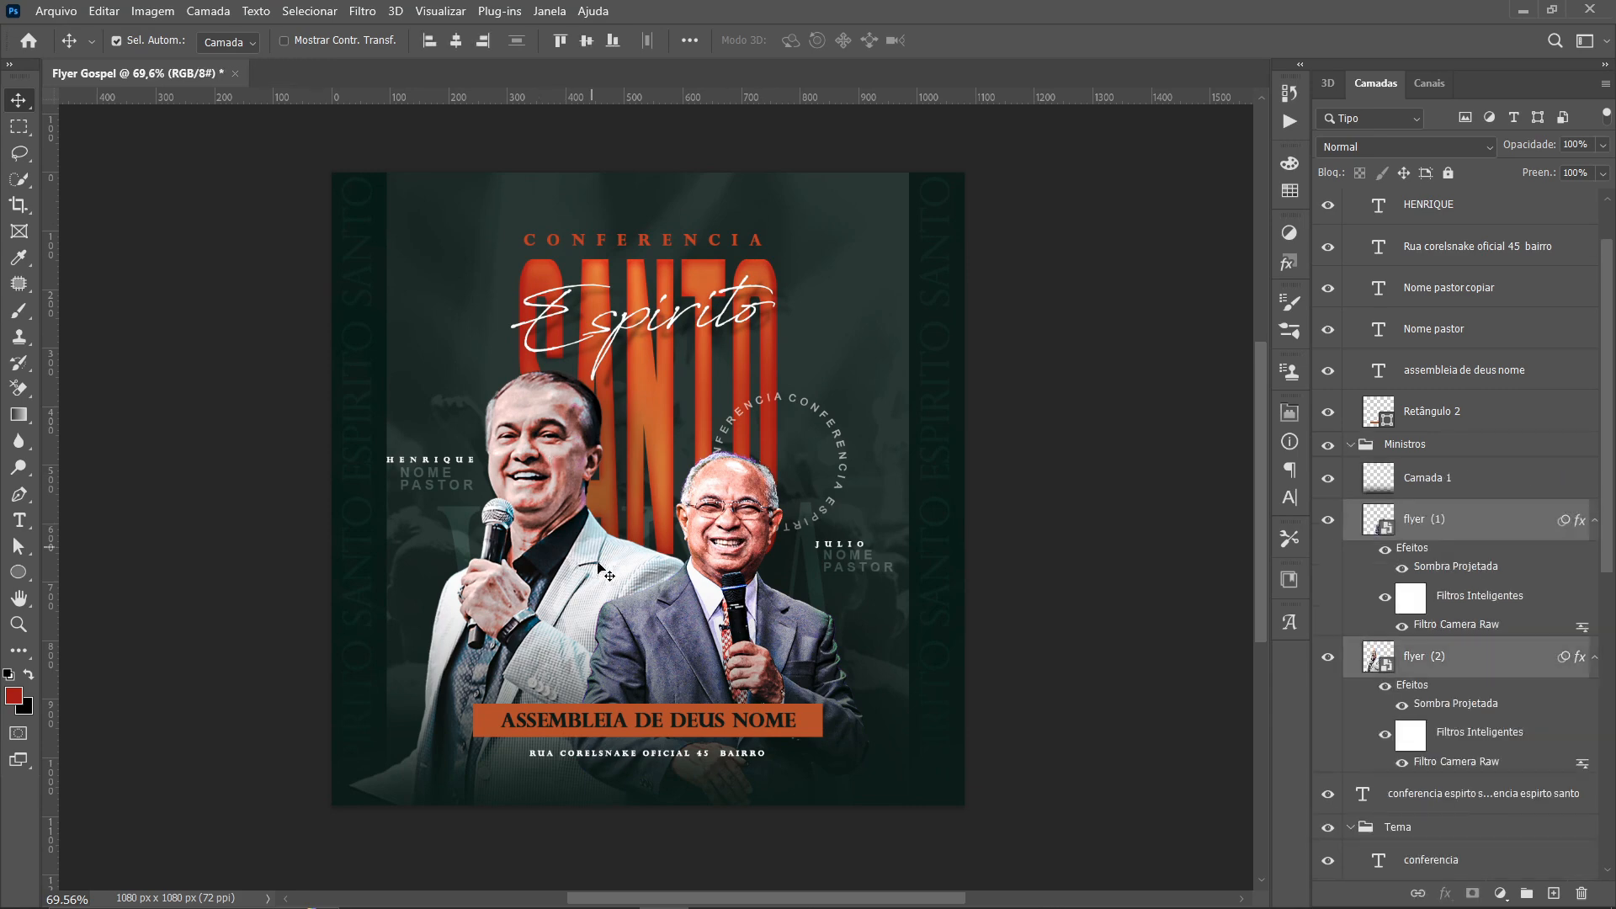
{"action": "left_click_drag", "start_coordinate": [599, 572], "coordinate": [606, 573]}
Move the first minister's name caption and faint NOME PASTOR label together about 10 px to the right
{"action": "left_click", "coordinate": [439, 481]}
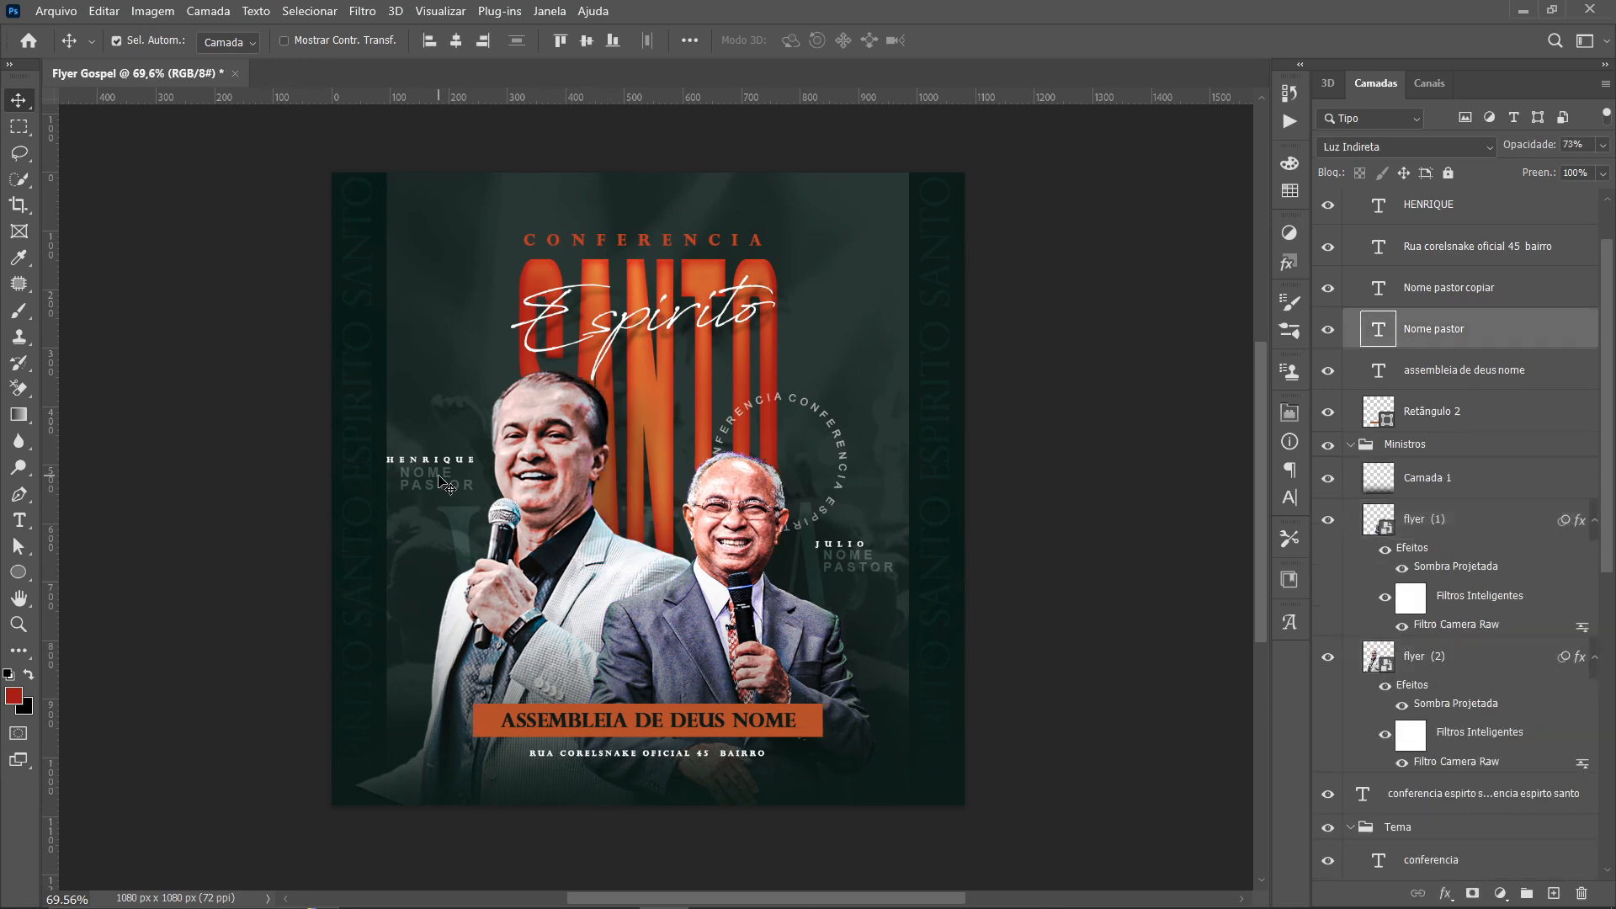
{"action": "left_click", "coordinate": [435, 461], "text": "shift"}
{"action": "left_click_drag", "start_coordinate": [435, 461], "coordinate": [441, 462]}
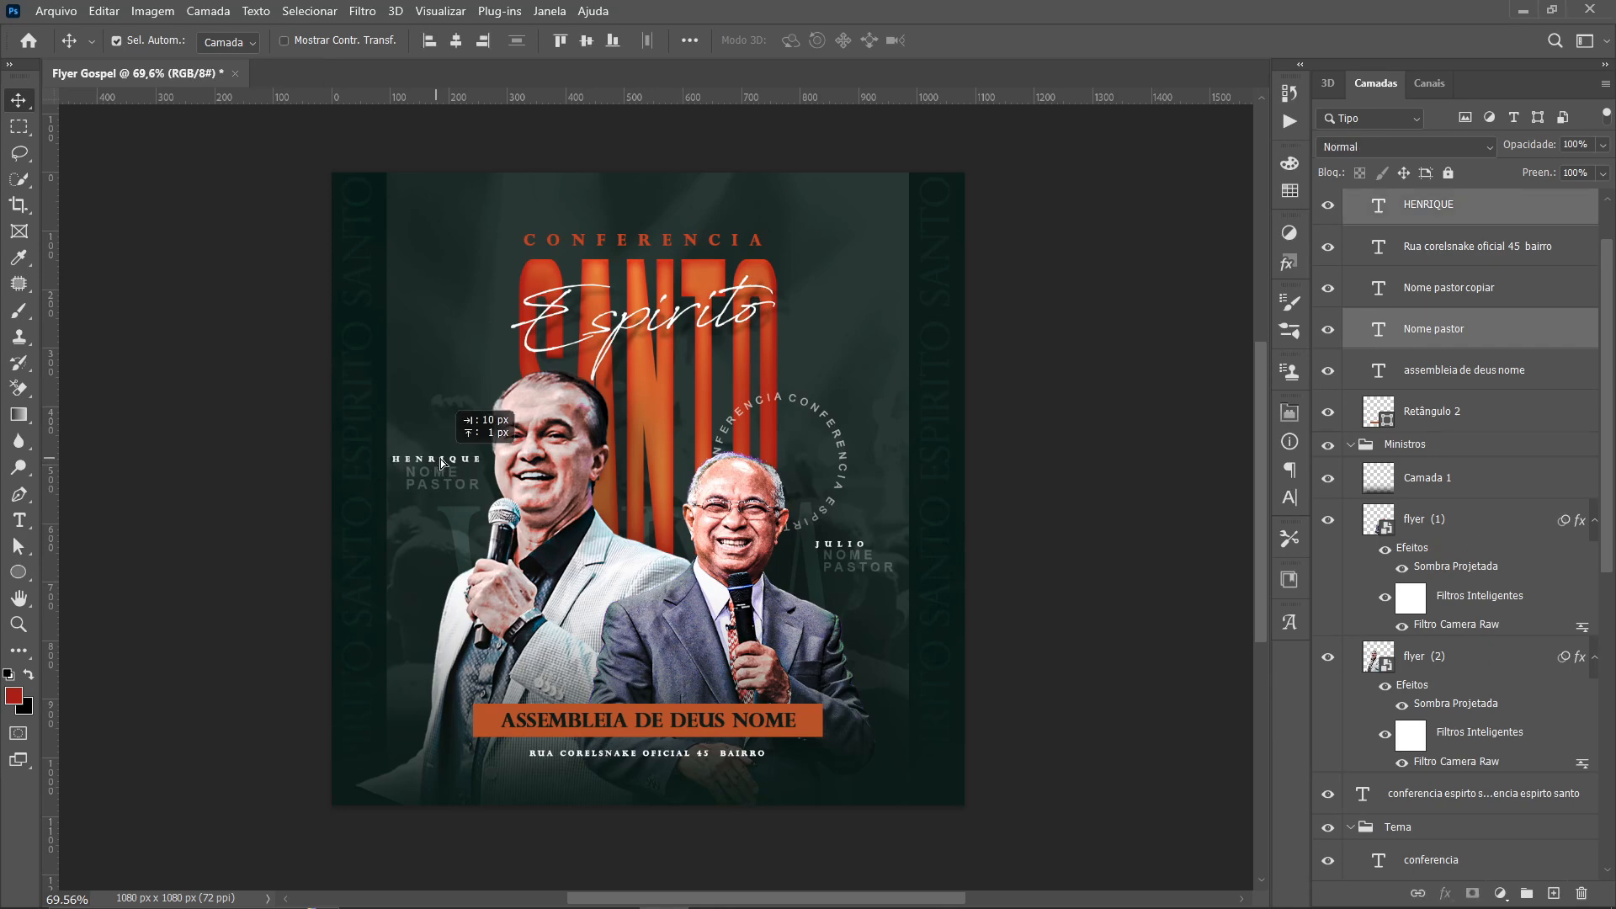
{"action": "scroll", "coordinate": [665, 579], "scroll_direction": "up", "scroll_amount": 3}
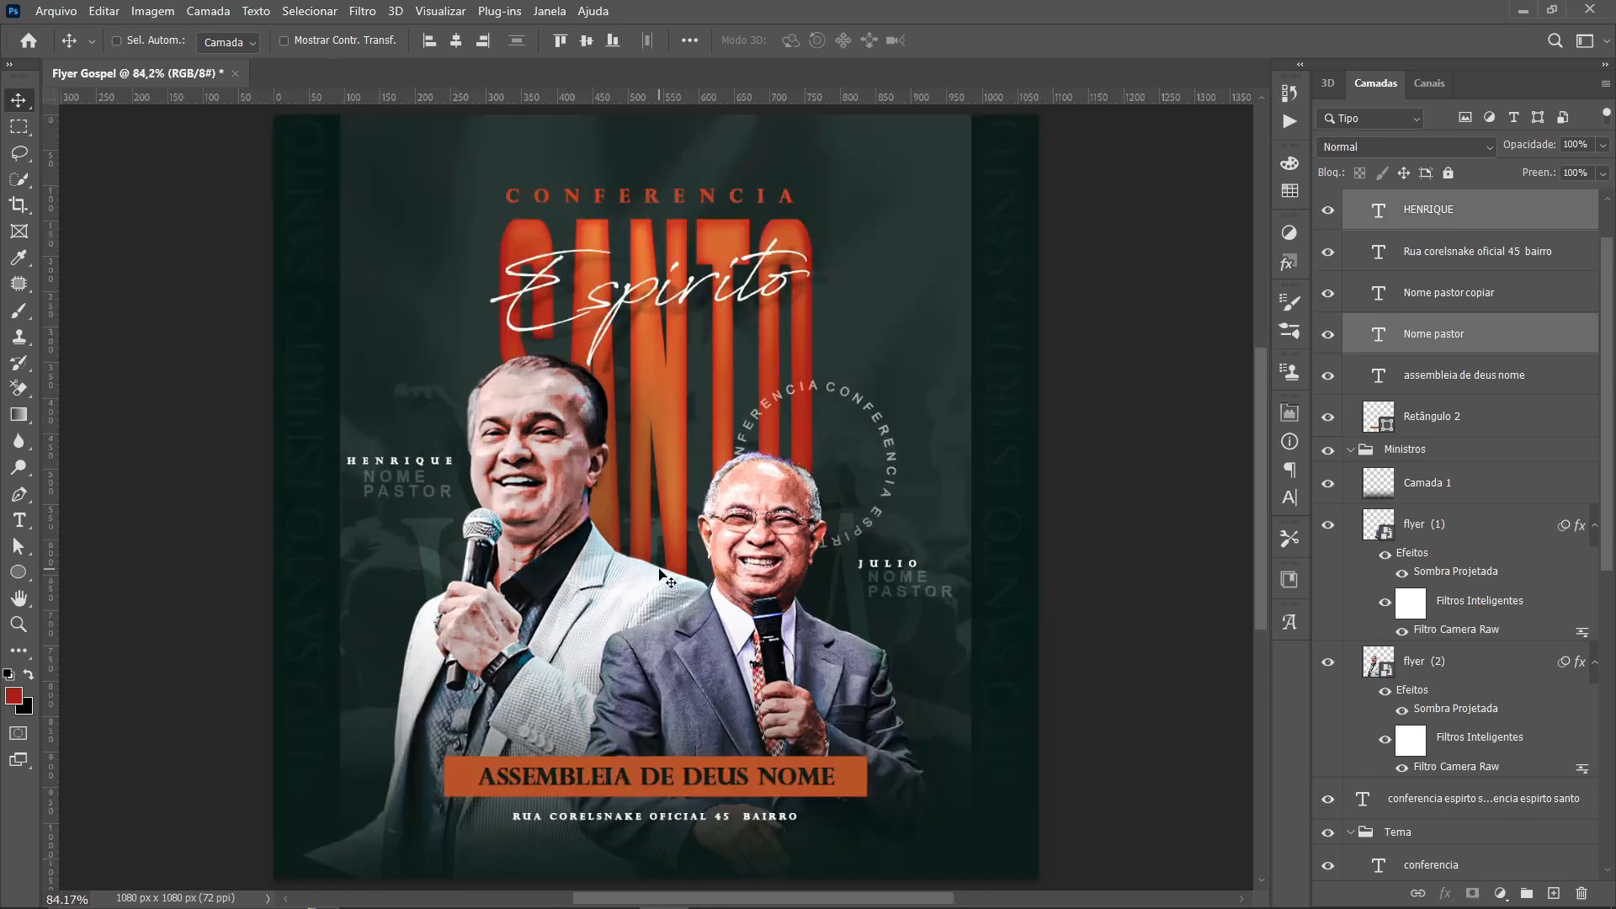
Collapse all layer groups and put the circular conferencia text layer into a new group
{"action": "left_click", "coordinate": [1350, 450], "text": "ctrl"}
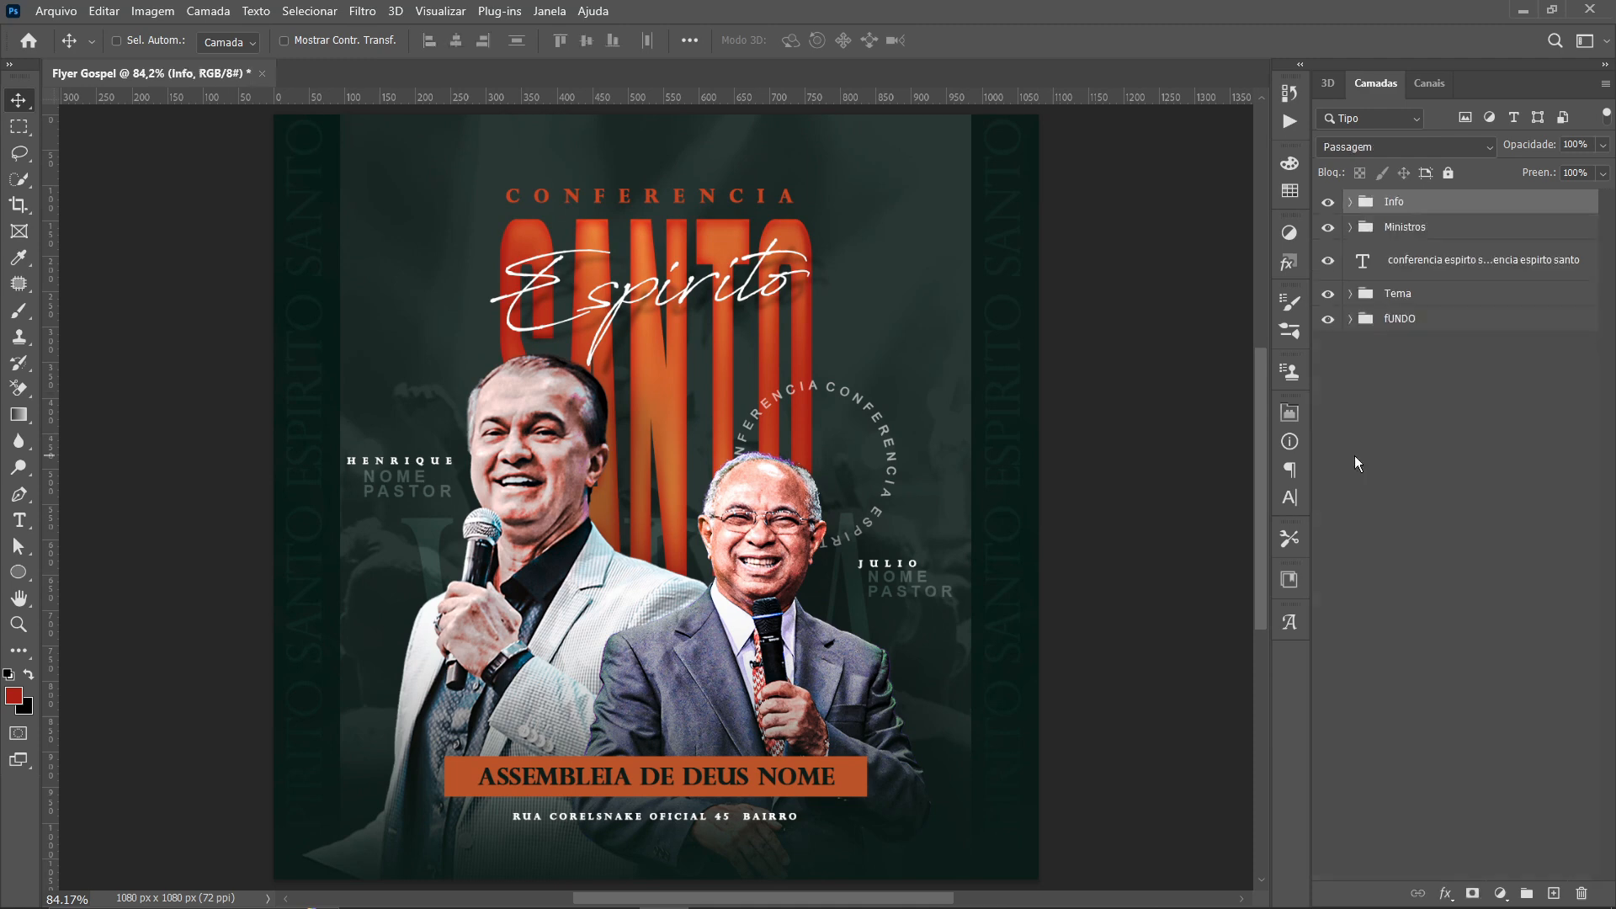
{"action": "left_click", "coordinate": [1401, 263]}
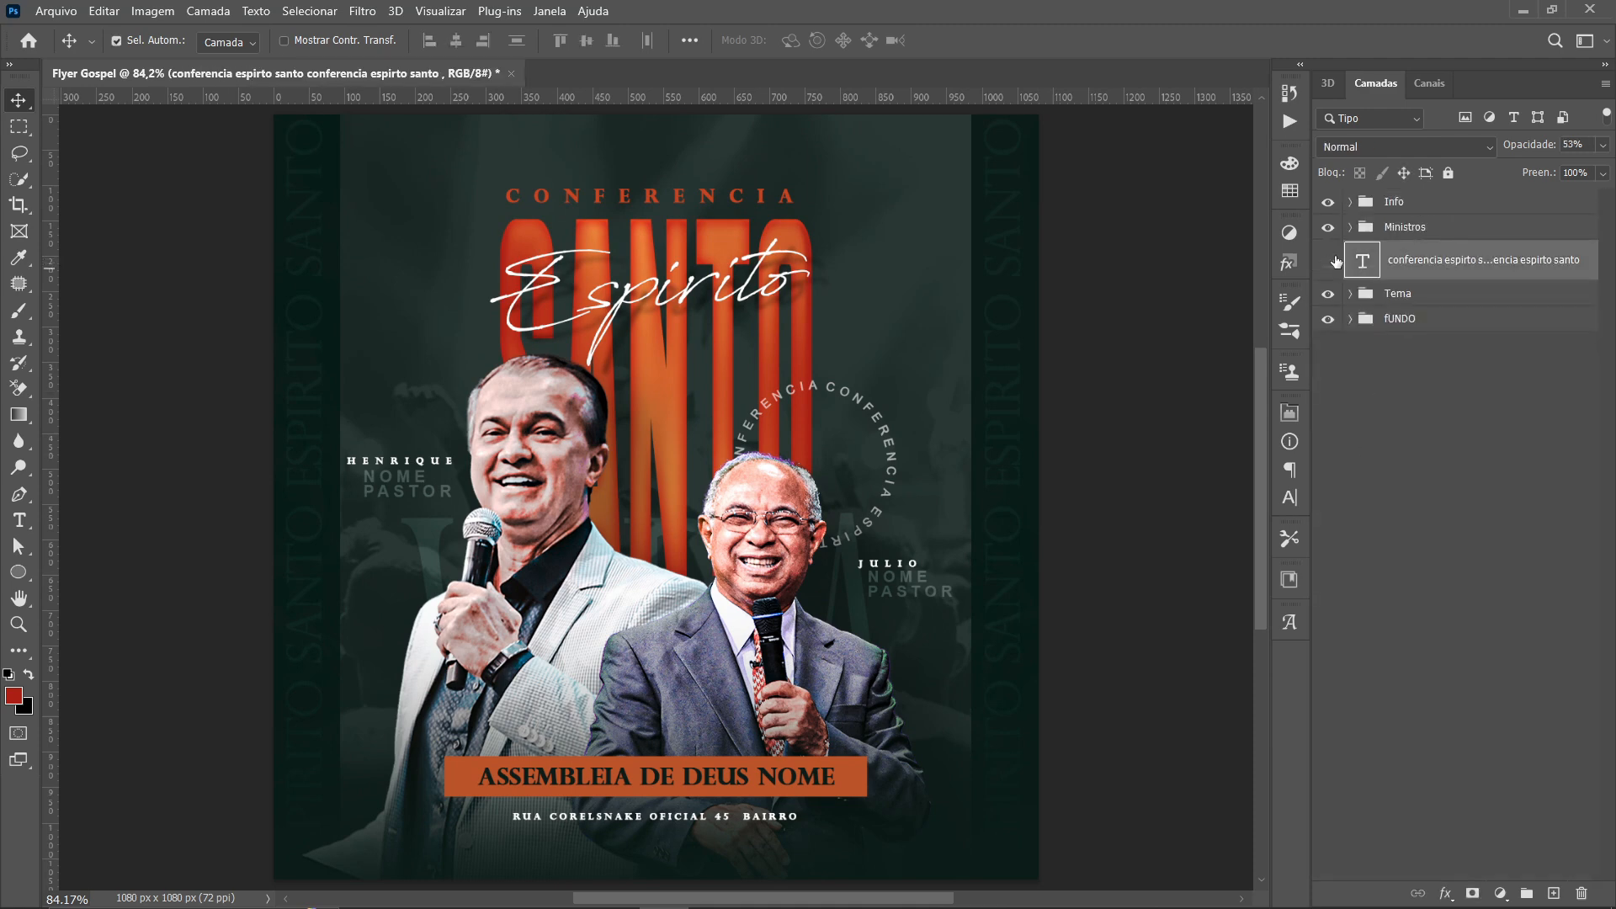
{"action": "left_click", "coordinate": [1333, 261]}
{"action": "key", "text": "ctrl+g"}
Name the circular text's group Texto eliptico, then collapse and deselect it
{"action": "double_click", "coordinate": [1394, 253]}
{"action": "type", "text": "t"}
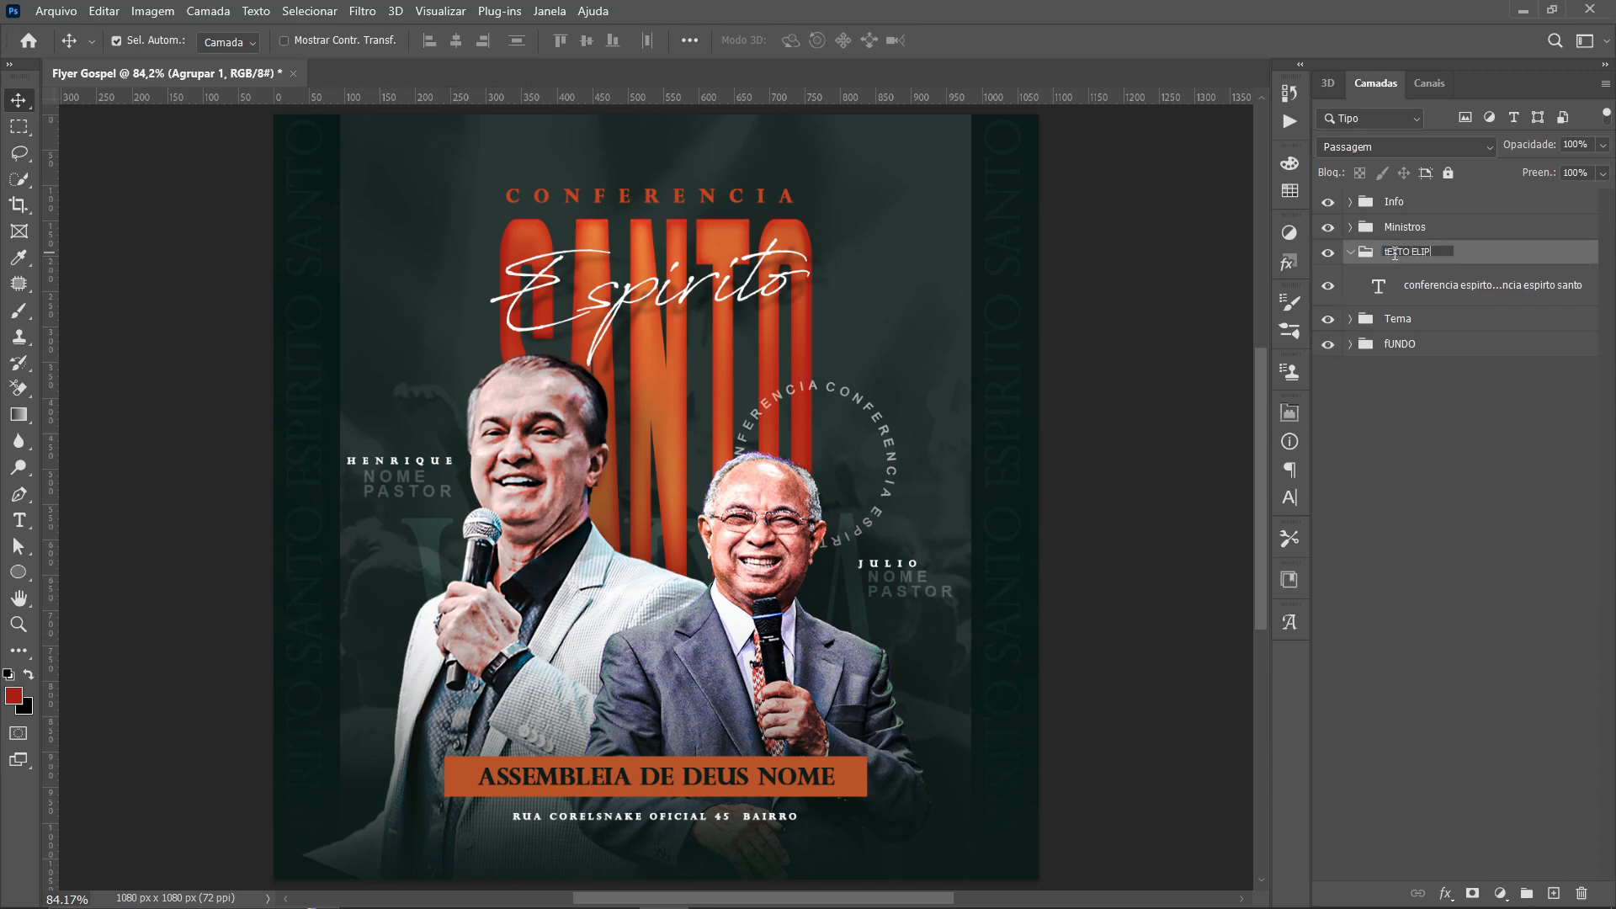
{"action": "type", "text": "EXTO ELIPTICO"}
{"action": "key", "text": "Return"}
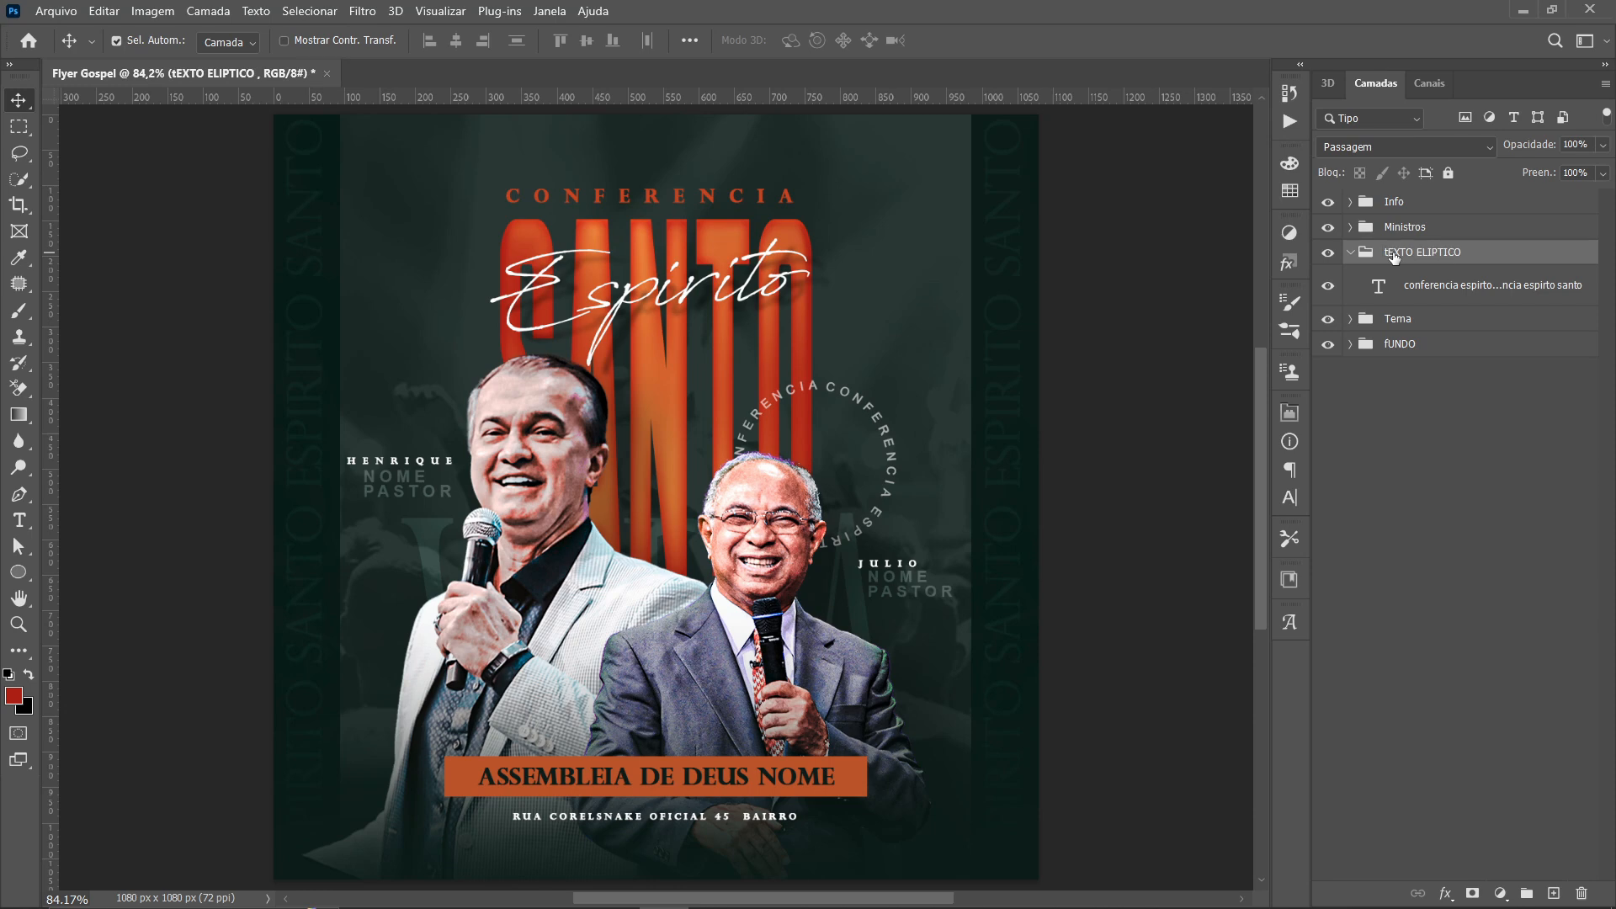
{"action": "double_click", "coordinate": [1397, 257]}
{"action": "type", "text": "Texto eliptico"}
{"action": "key", "text": "Return"}
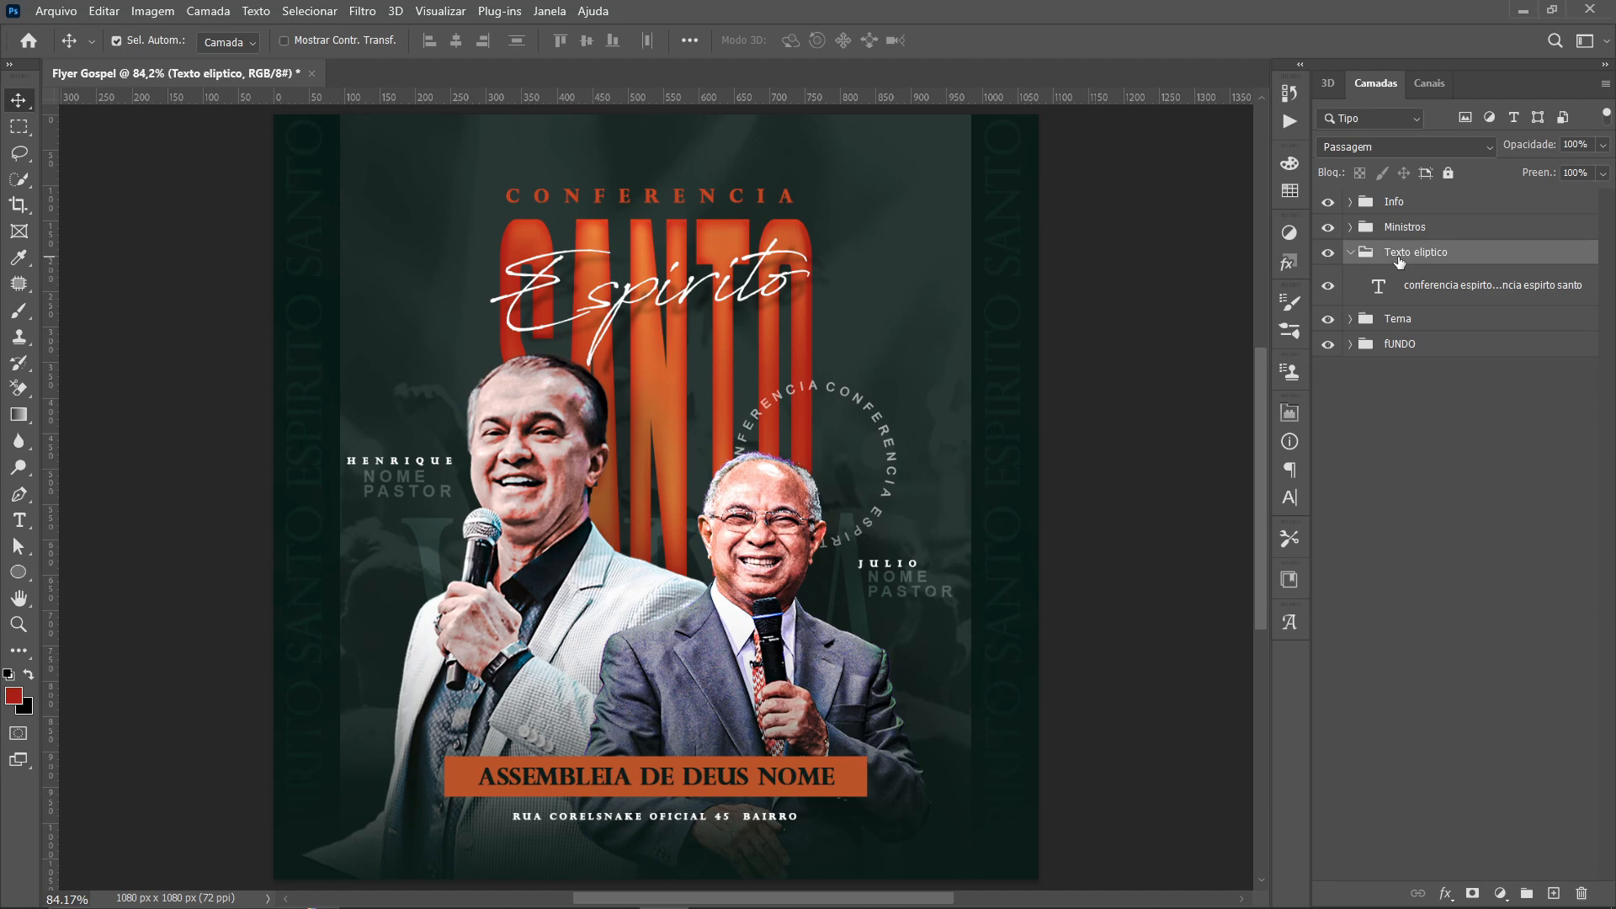
{"action": "left_click", "coordinate": [1350, 252]}
{"action": "left_click", "coordinate": [1414, 443]}
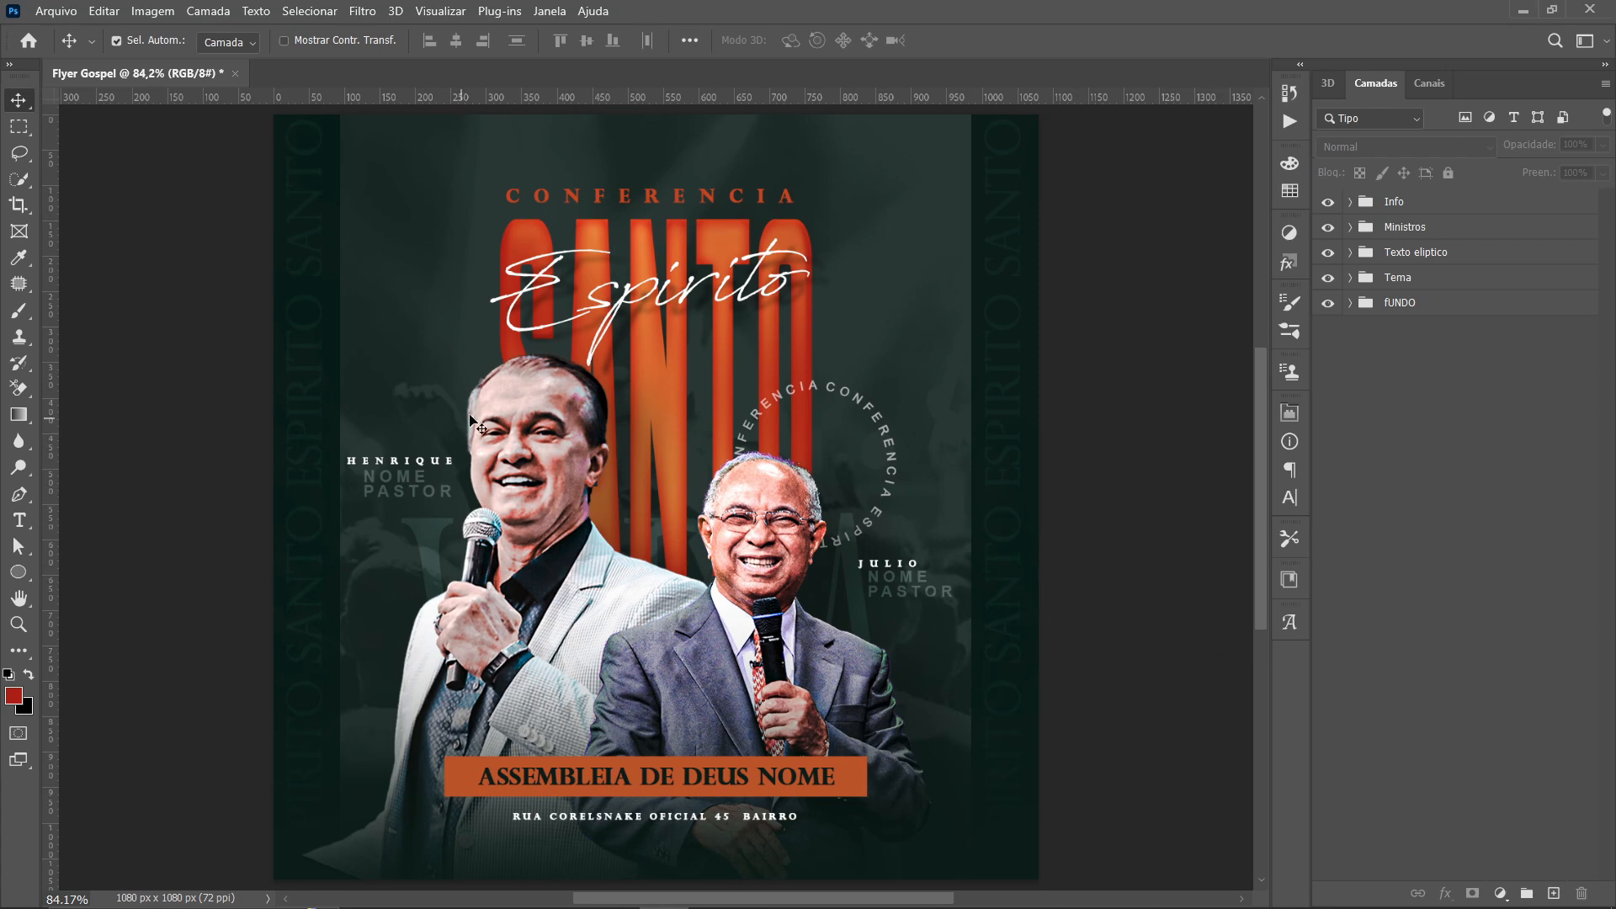
Move the whole Tema group slightly up and stretch its width to about 102,69%, then deselect it
{"action": "scroll", "coordinate": [593, 436], "scroll_direction": "down", "scroll_amount": 1}
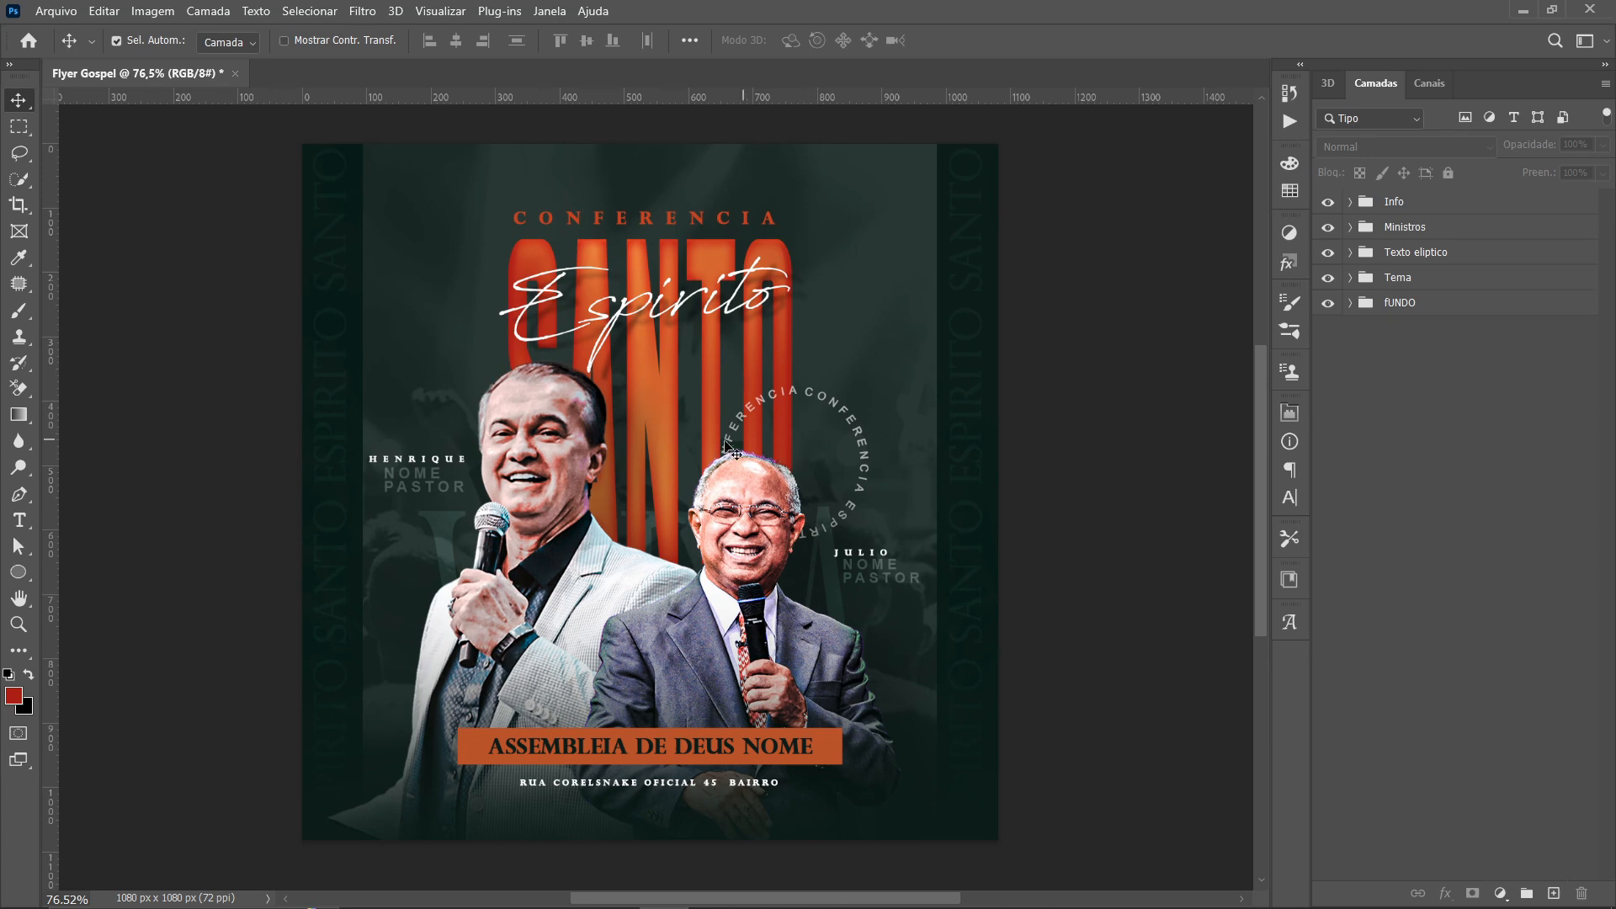
{"action": "scroll", "coordinate": [723, 450], "scroll_direction": "down", "scroll_amount": 1}
{"action": "scroll", "coordinate": [598, 554], "scroll_direction": "up", "scroll_amount": 1}
{"action": "scroll", "coordinate": [791, 421], "scroll_direction": "up", "scroll_amount": 1}
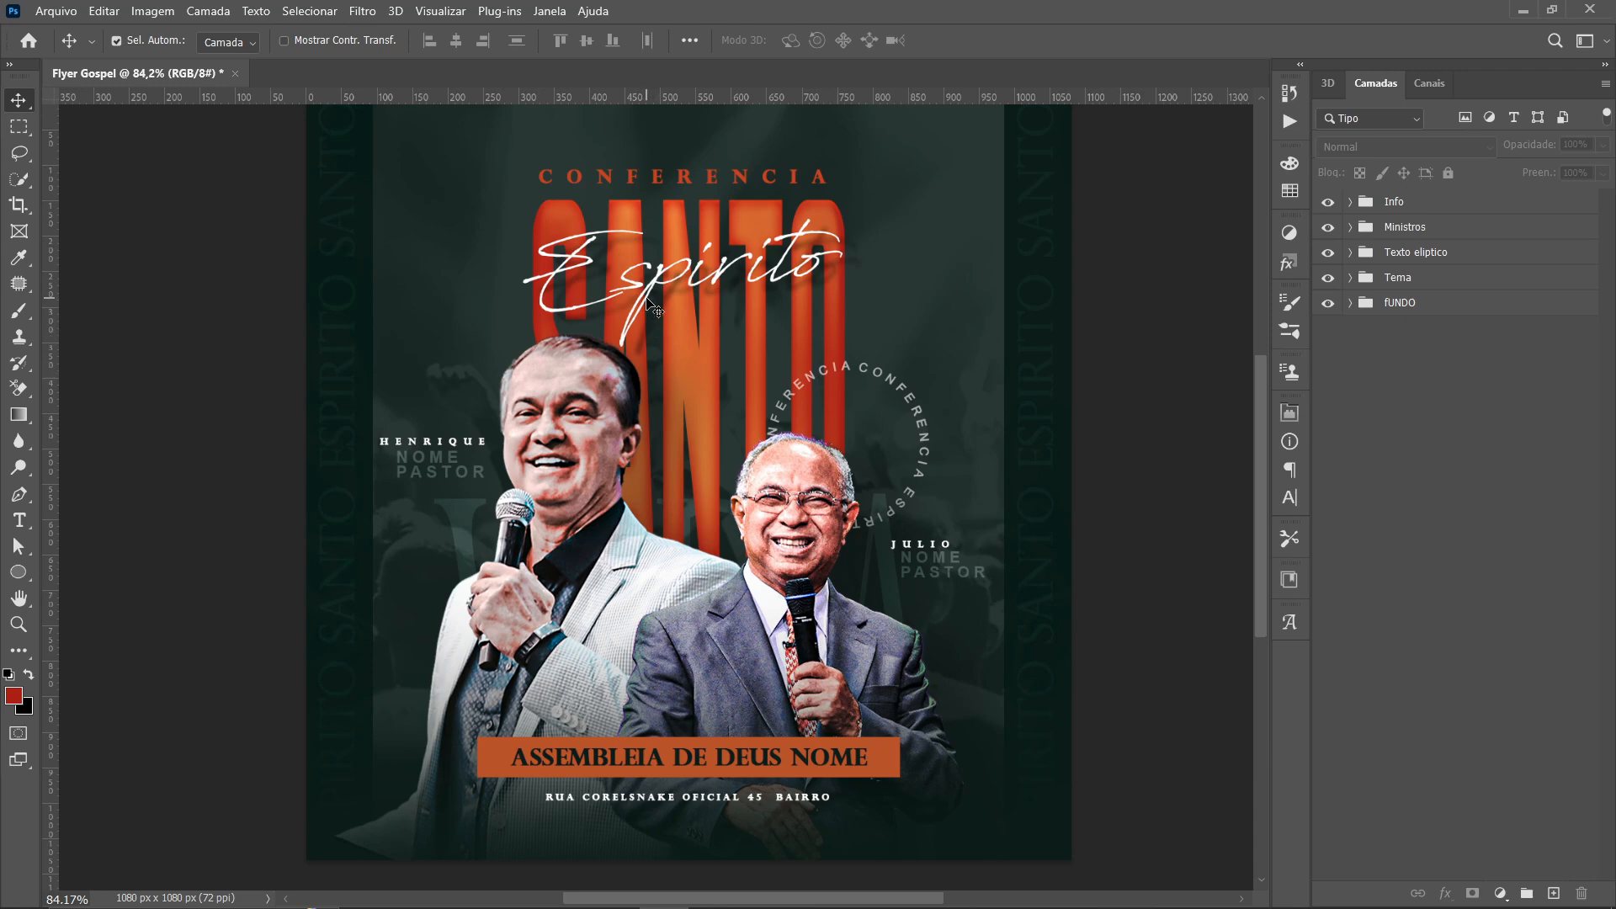
{"action": "left_click", "coordinate": [587, 256]}
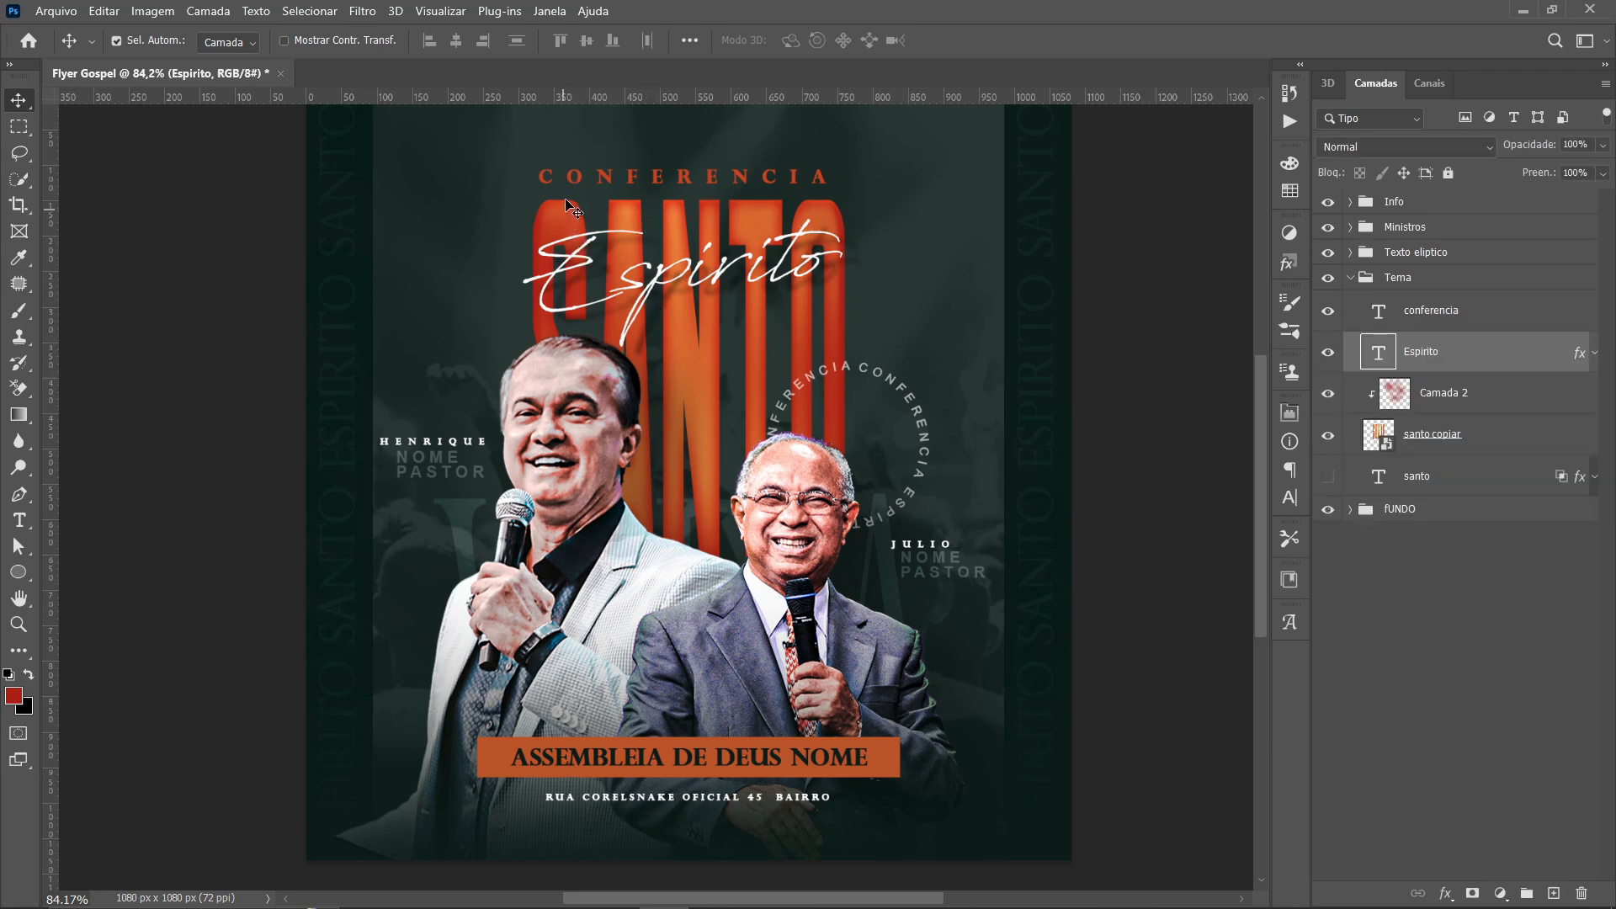
{"action": "left_click", "coordinate": [1449, 437]}
{"action": "left_click", "coordinate": [1408, 281]}
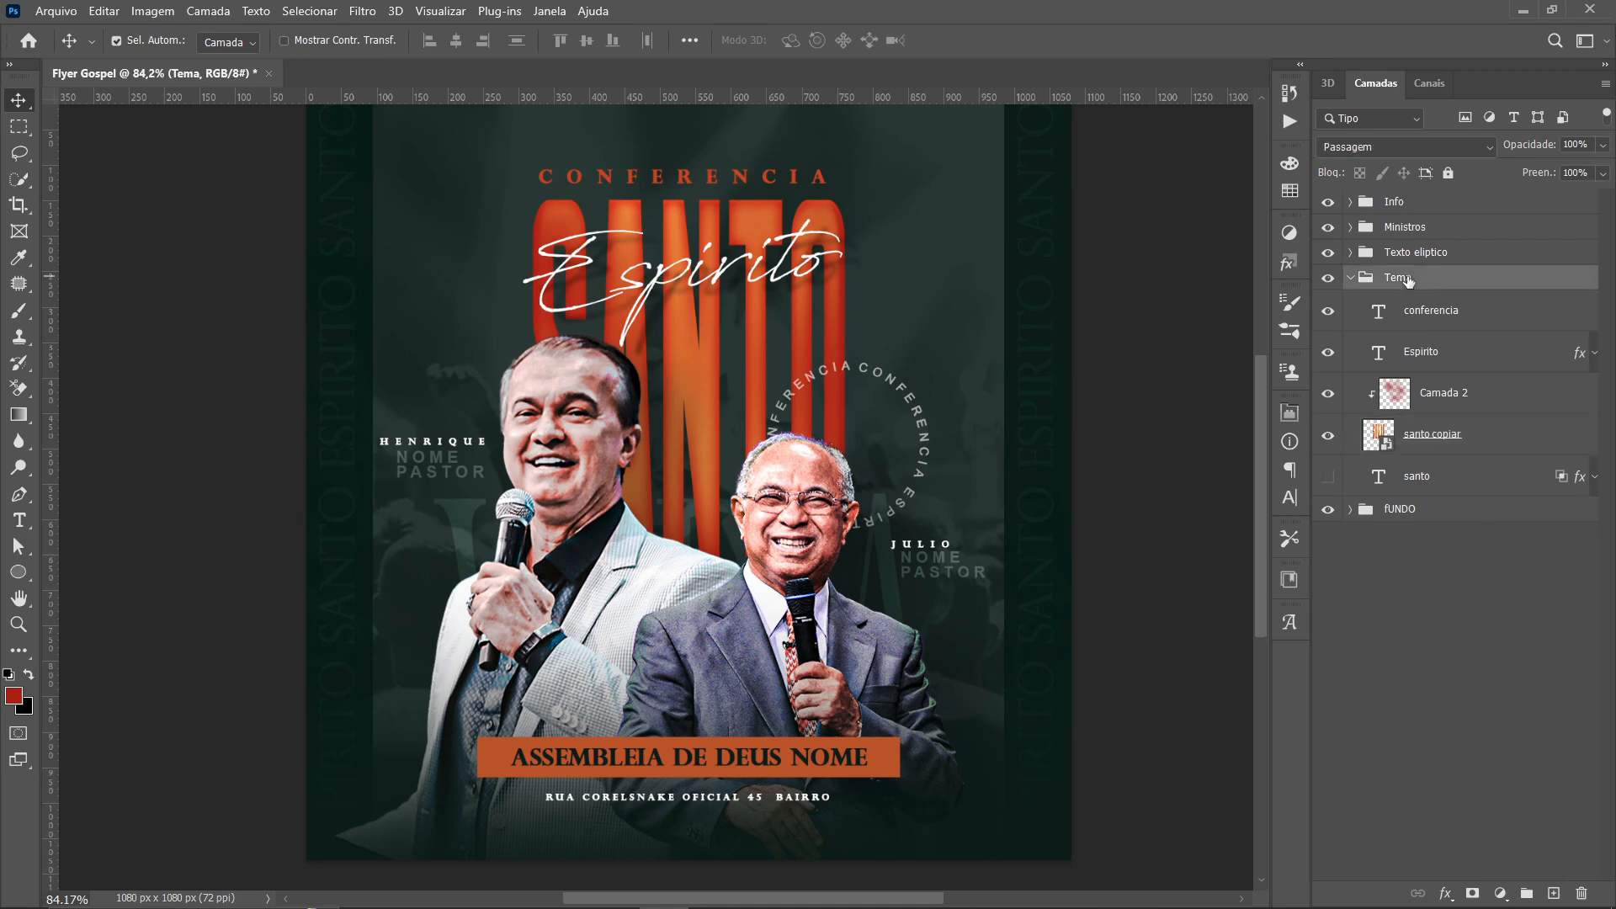
{"action": "key", "text": "ctrl+t"}
{"action": "left_click_drag", "start_coordinate": [790, 339], "coordinate": [787, 322]}
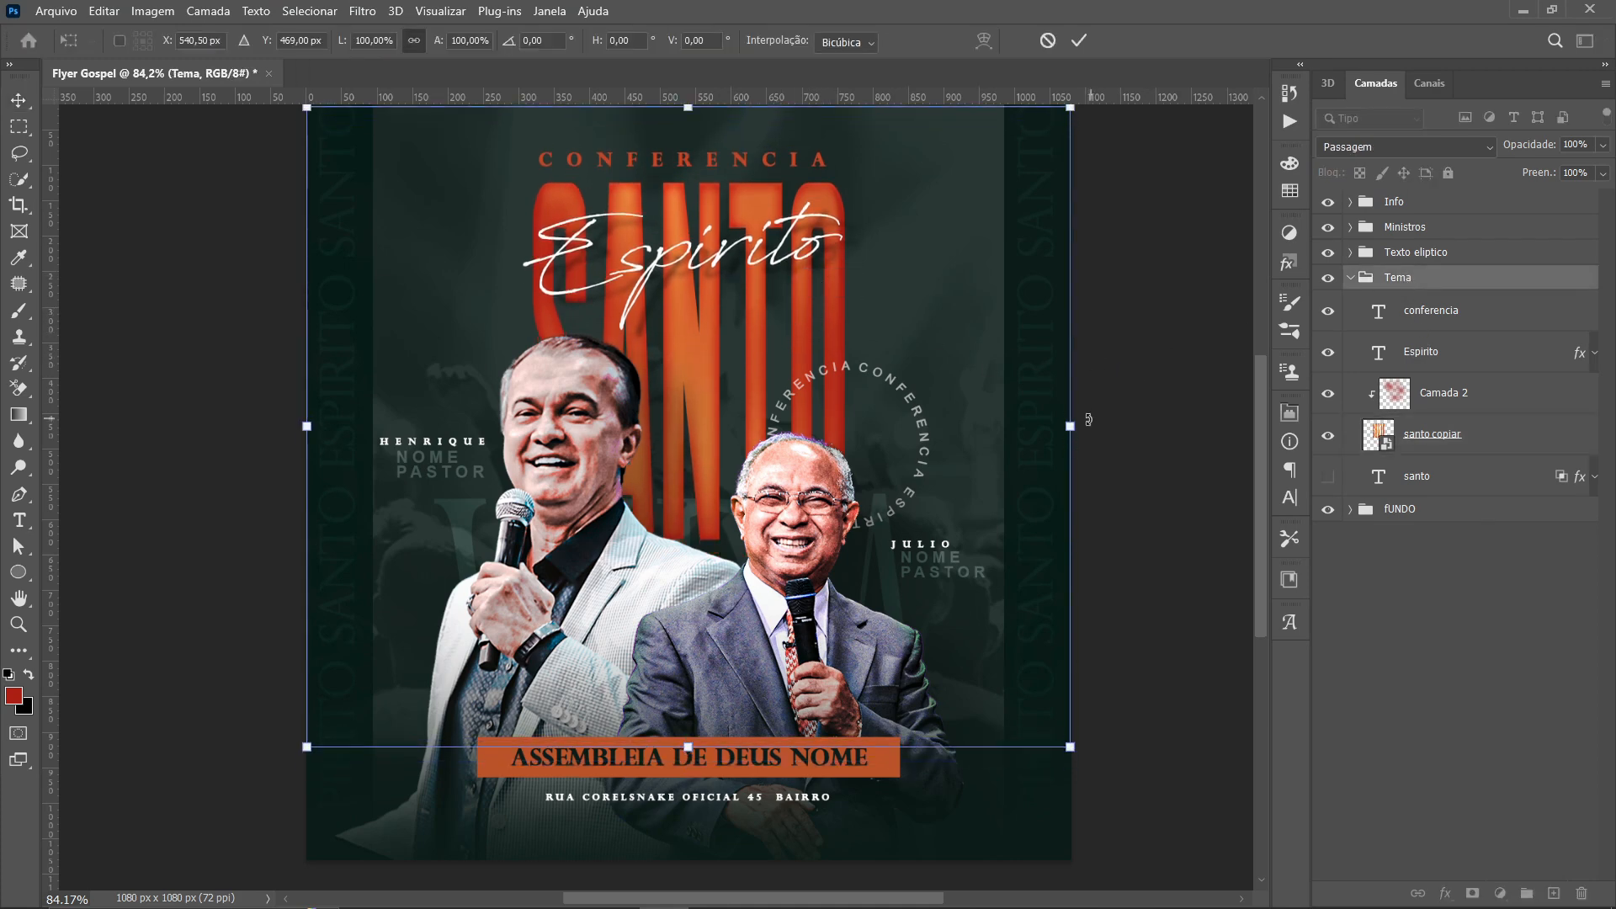
{"action": "left_click_drag", "start_coordinate": [1070, 425], "coordinate": [1081, 426]}
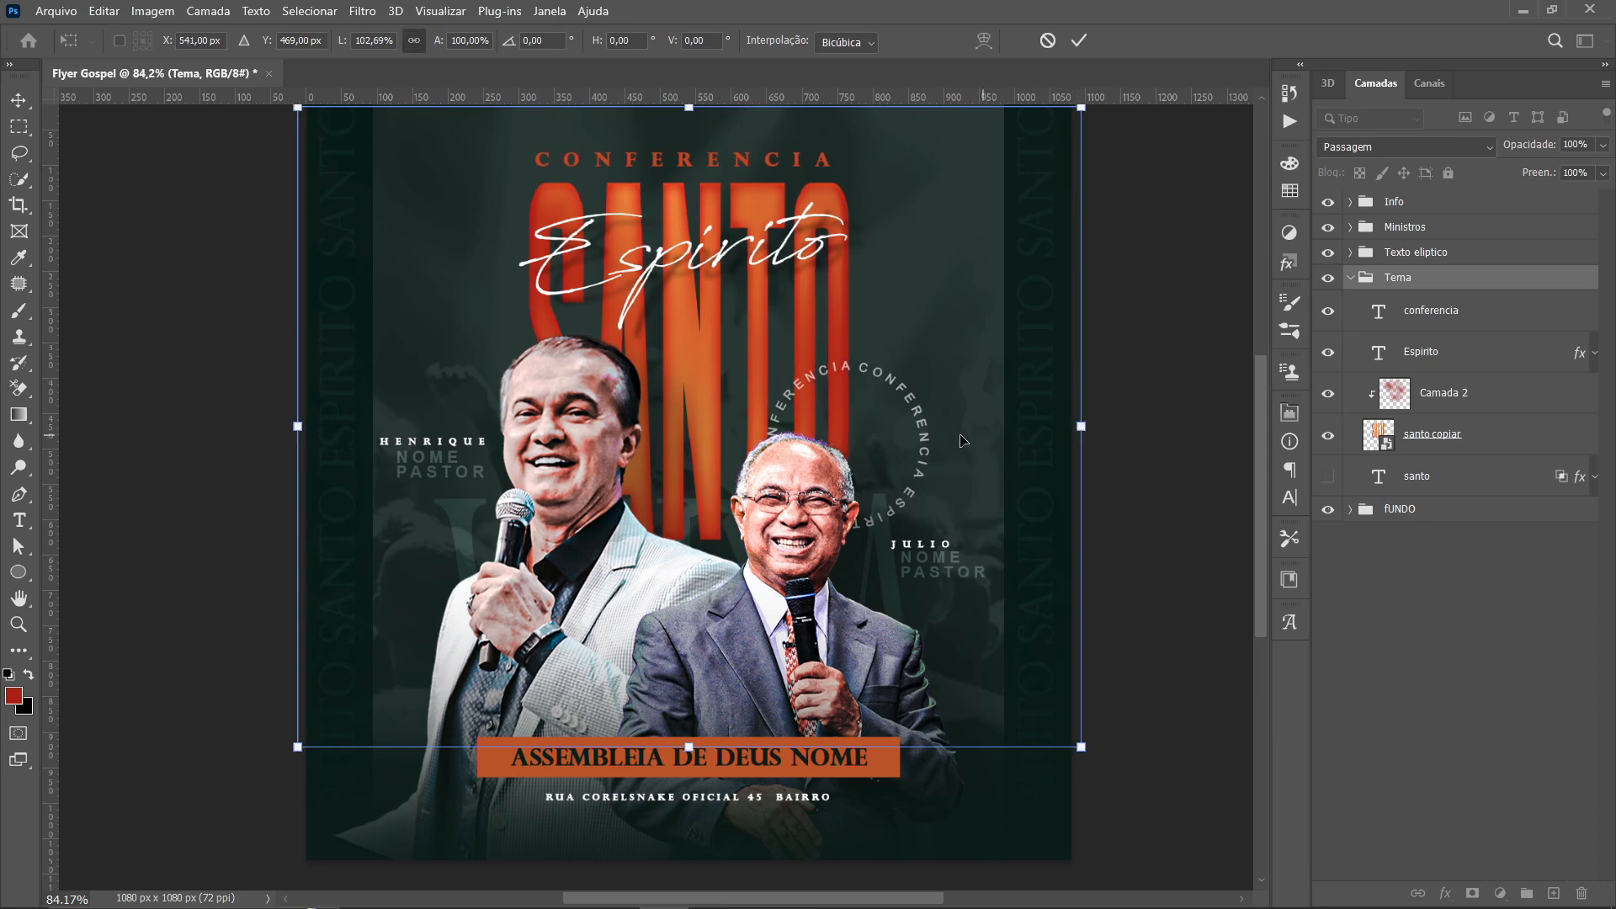
{"action": "key", "text": "Return"}
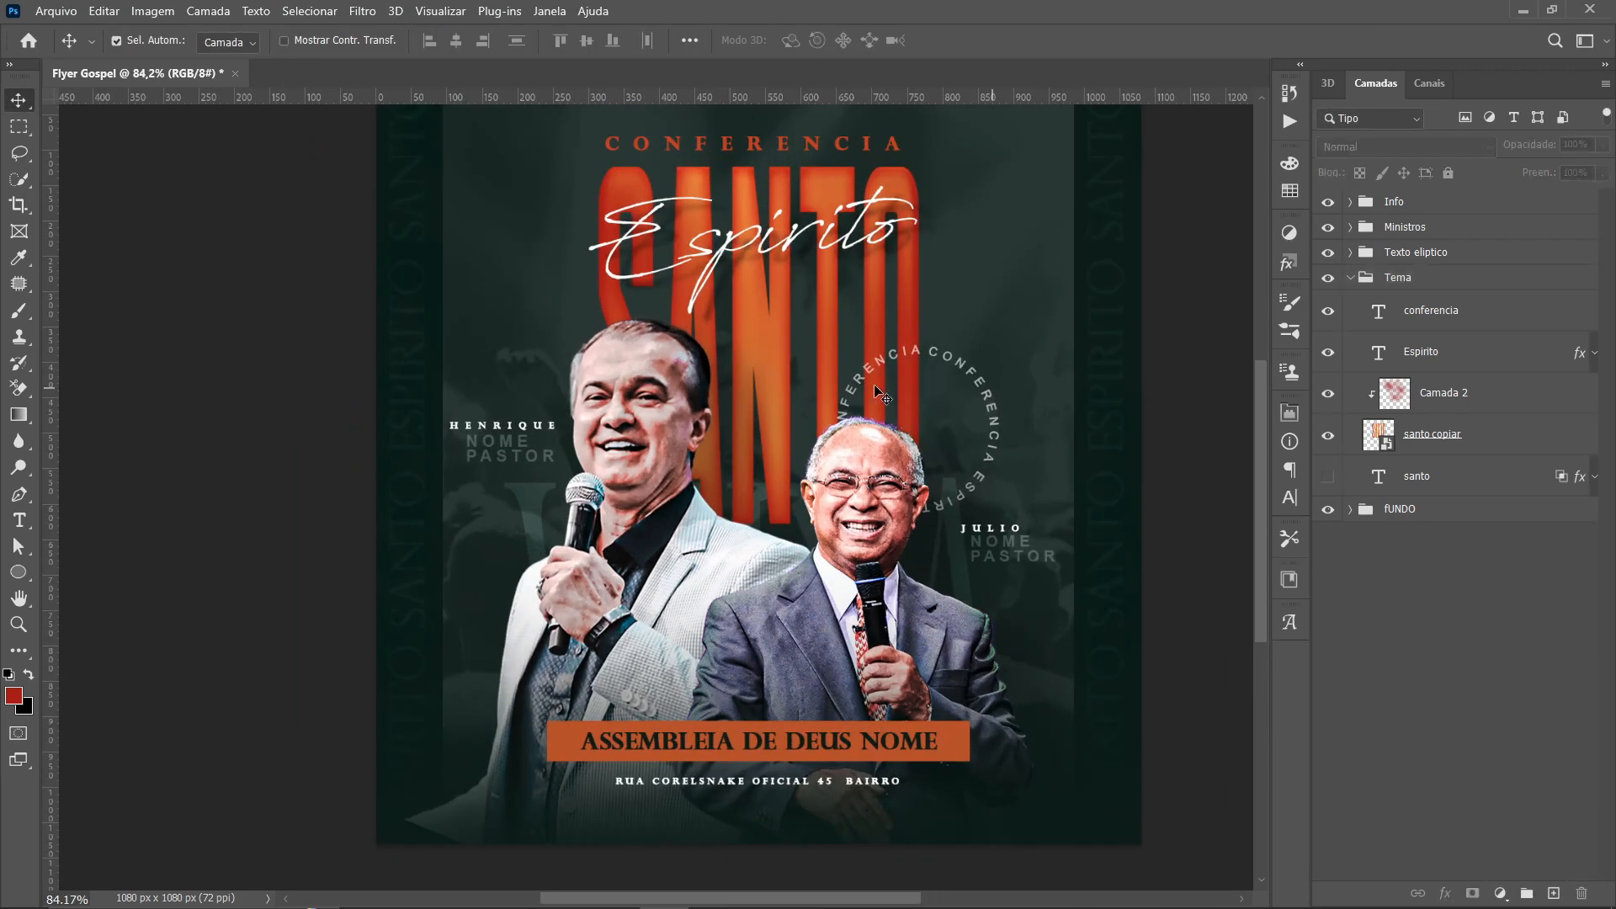
Stretch the SANTO lettering and its clipped Camada 2 layer downward to about 102,65% height, then deselect them and collapse the Tema group
{"action": "left_click", "coordinate": [772, 371]}
{"action": "key", "text": "ctrl+t"}
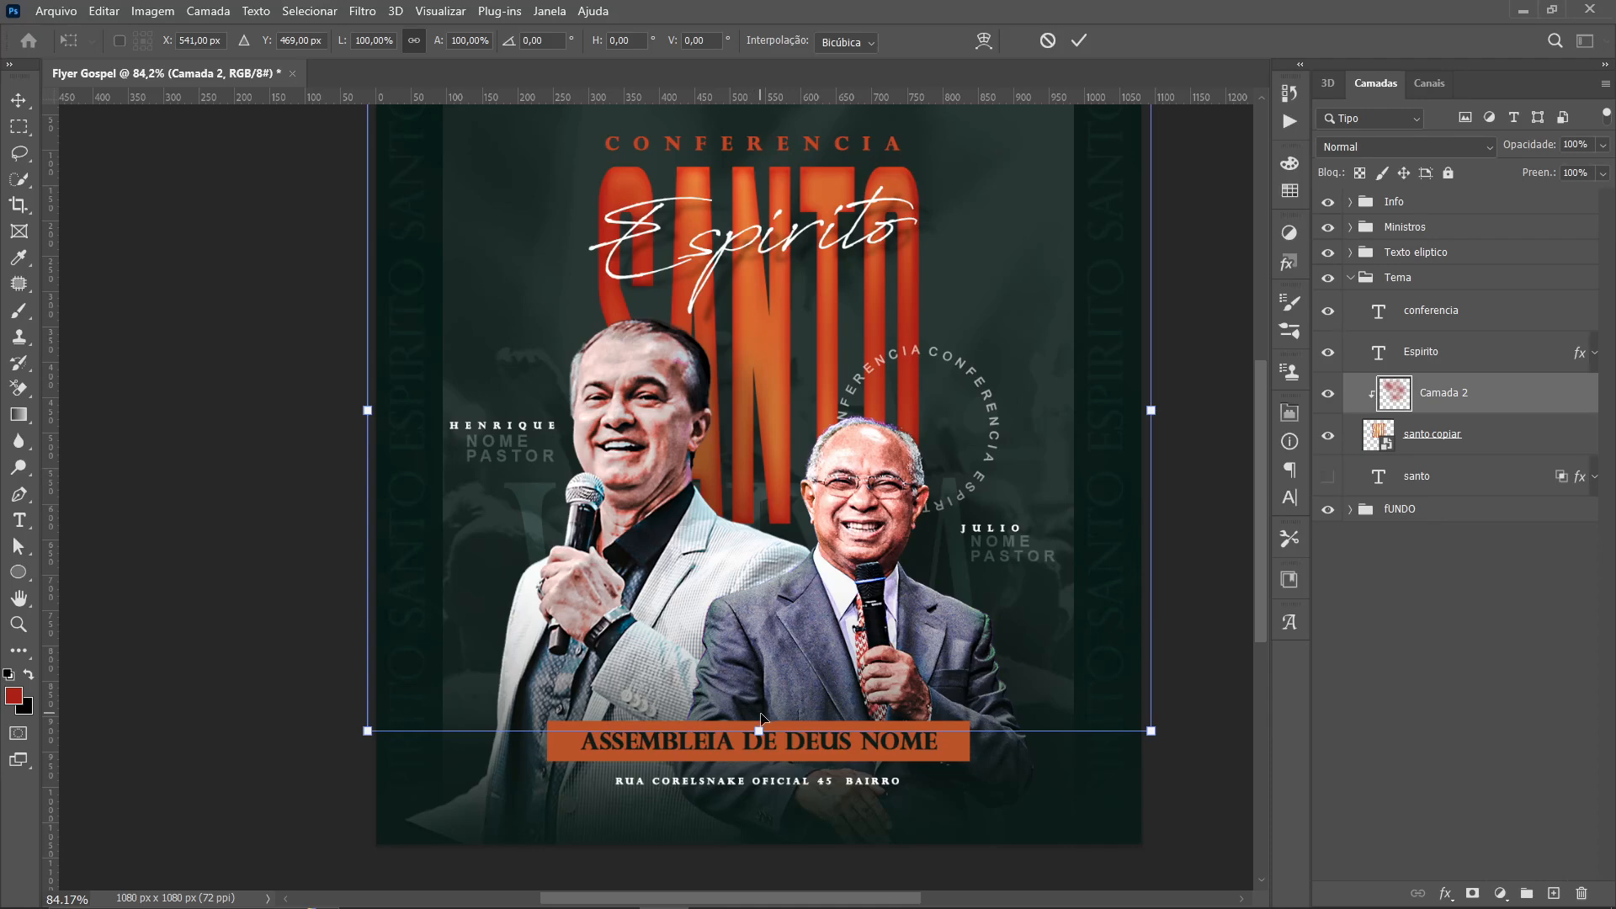
{"action": "key", "text": "Return"}
{"action": "left_click", "coordinate": [1371, 443], "text": "shift"}
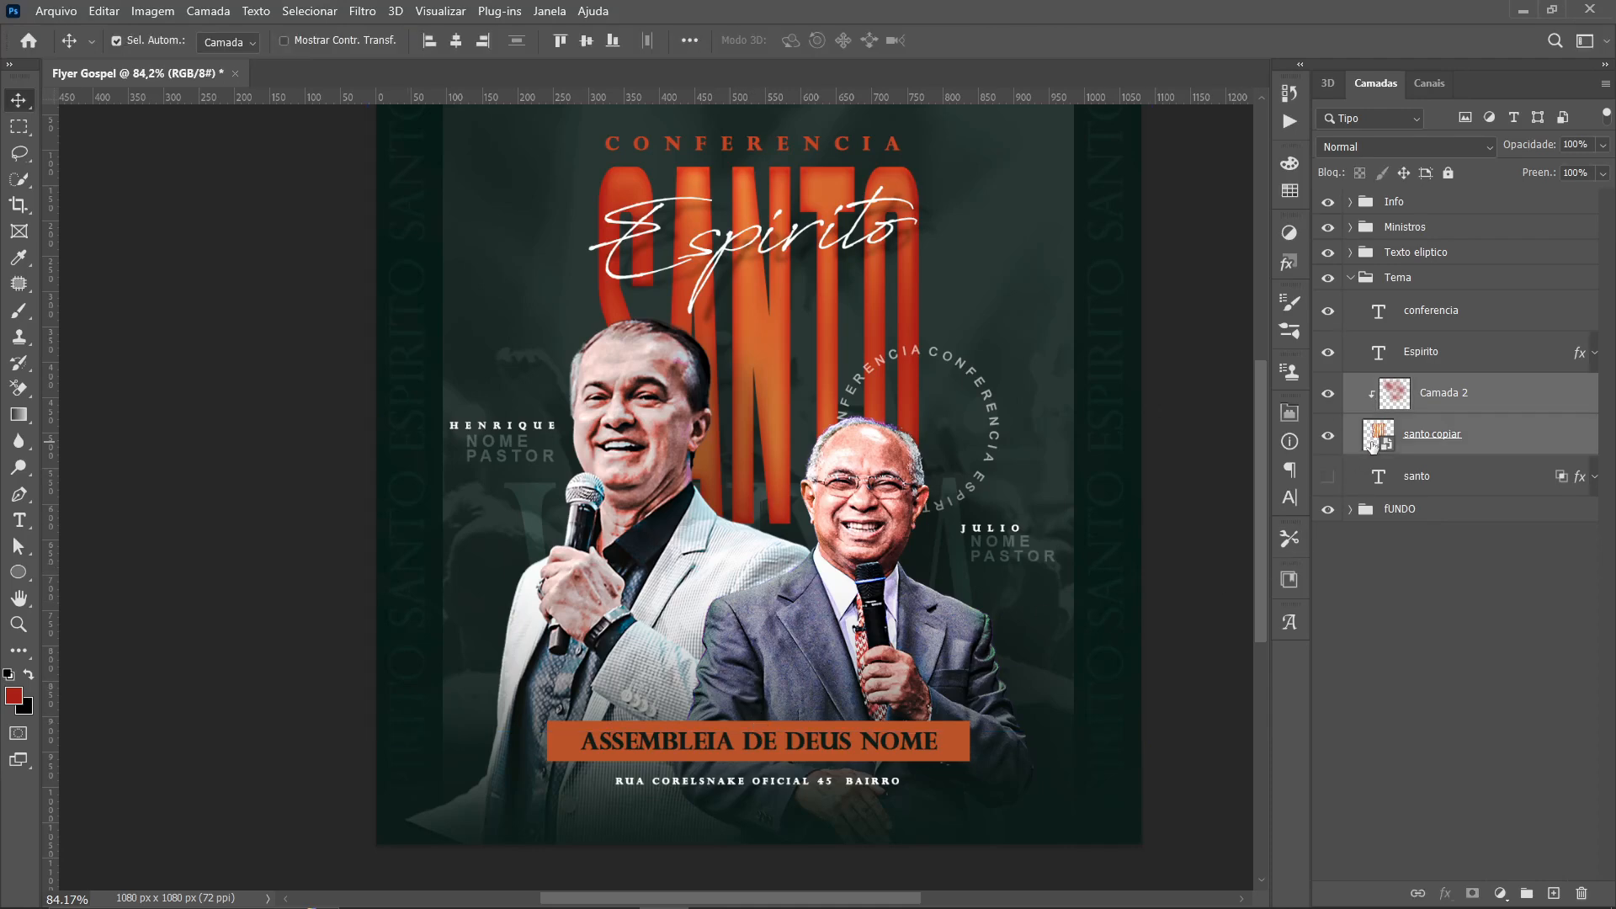
{"action": "key", "text": "ctrl+t"}
{"action": "left_click_drag", "start_coordinate": [759, 730], "coordinate": [759, 750]}
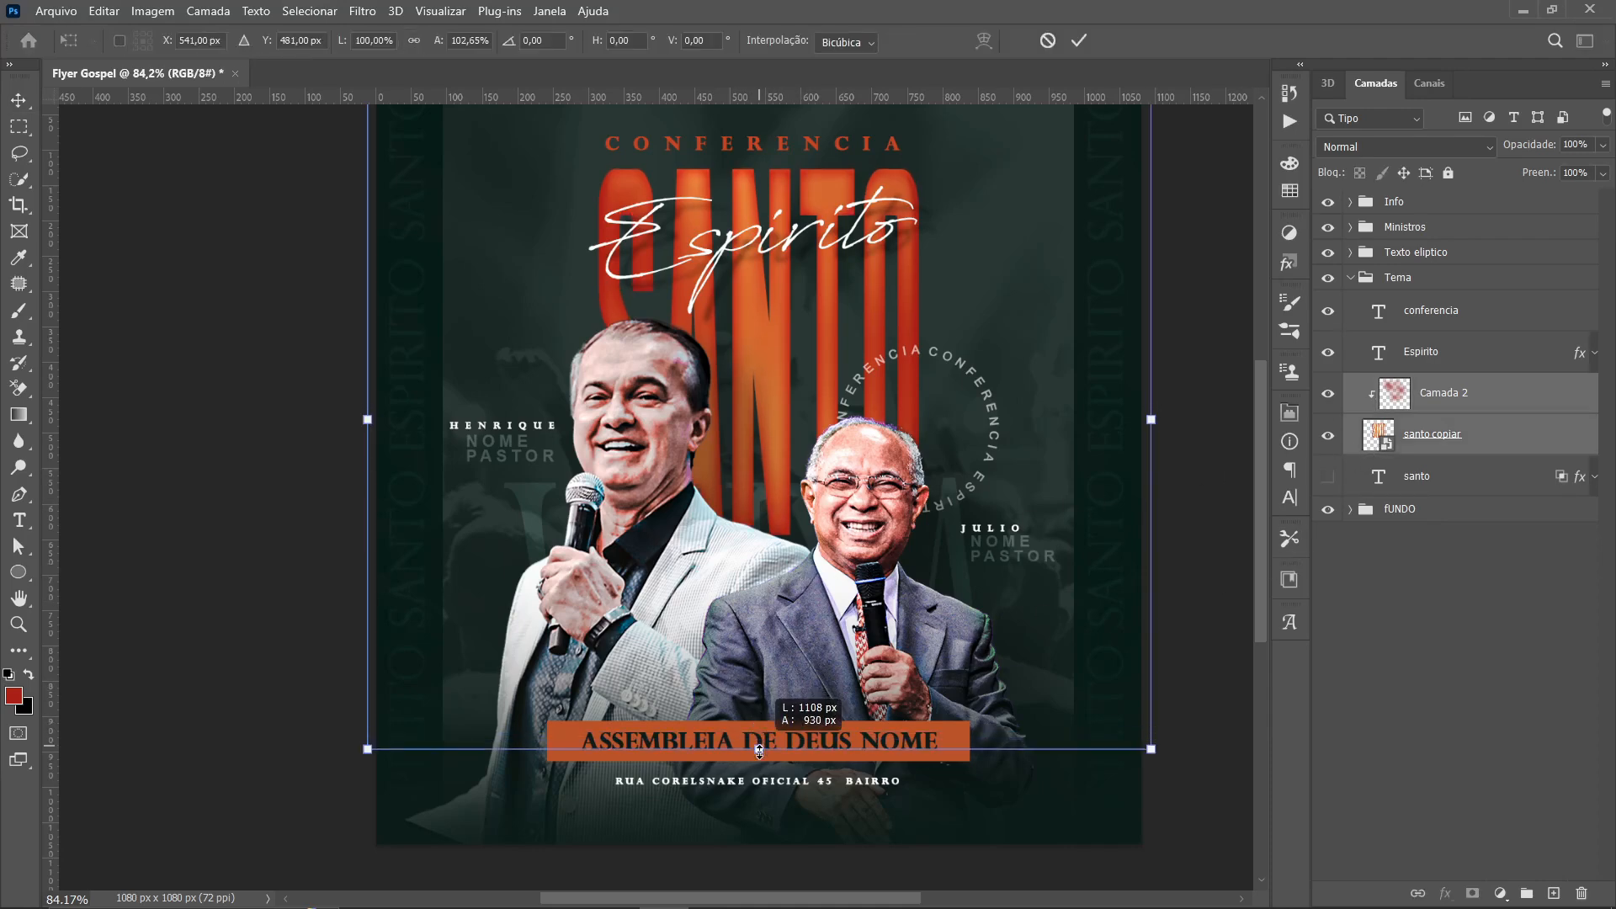
{"action": "key", "text": "Return"}
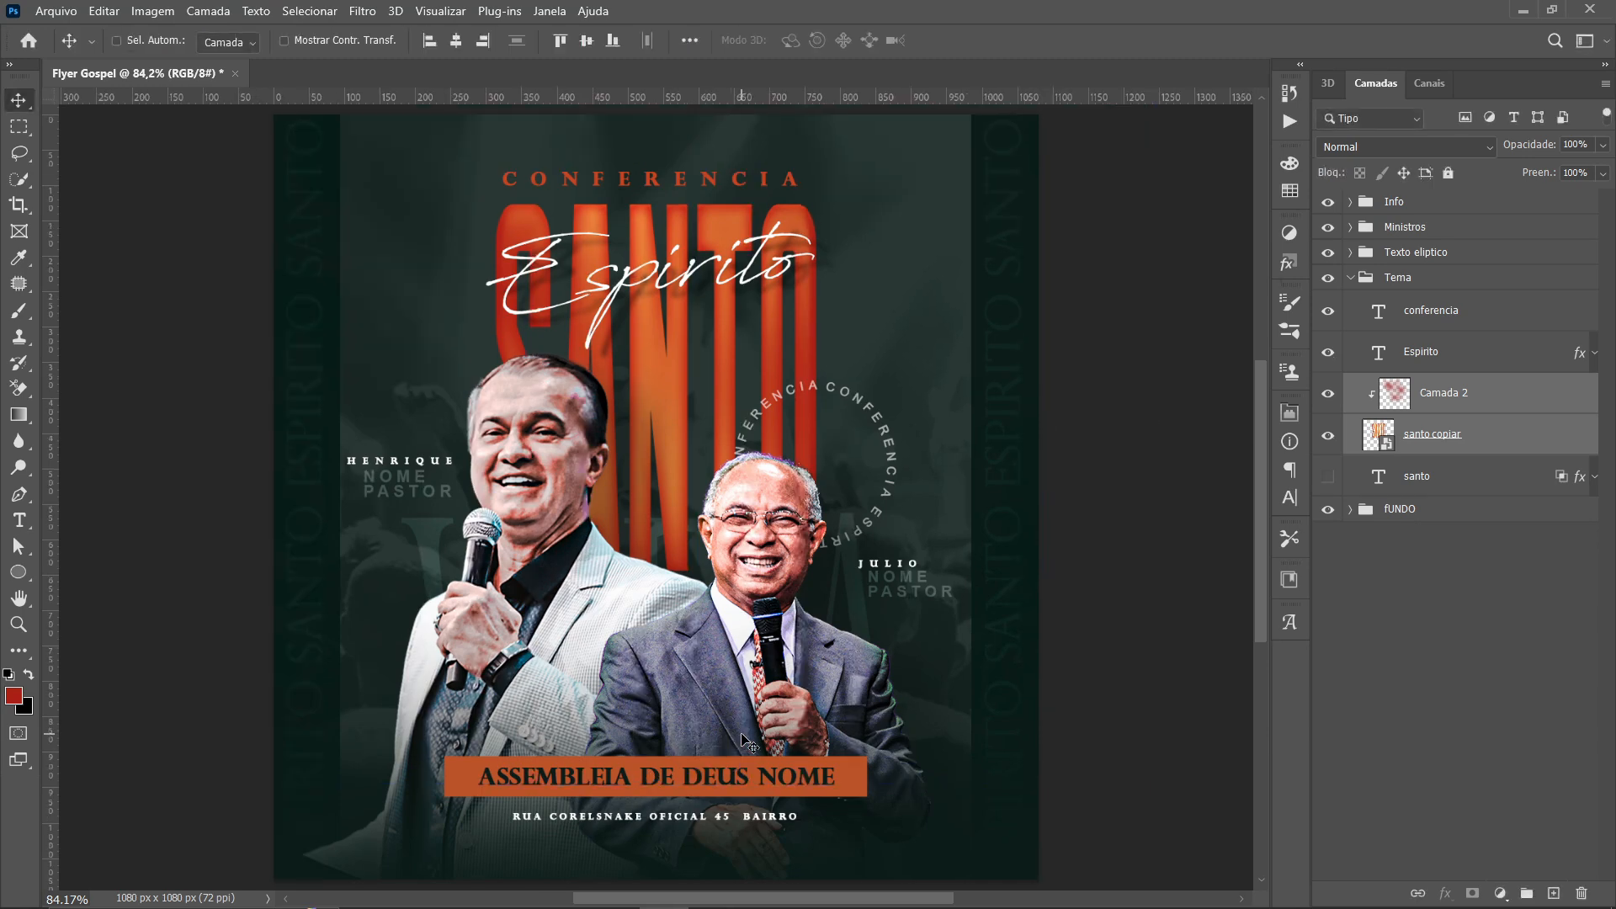
{"action": "left_click", "coordinate": [1150, 546], "text": "ctrl"}
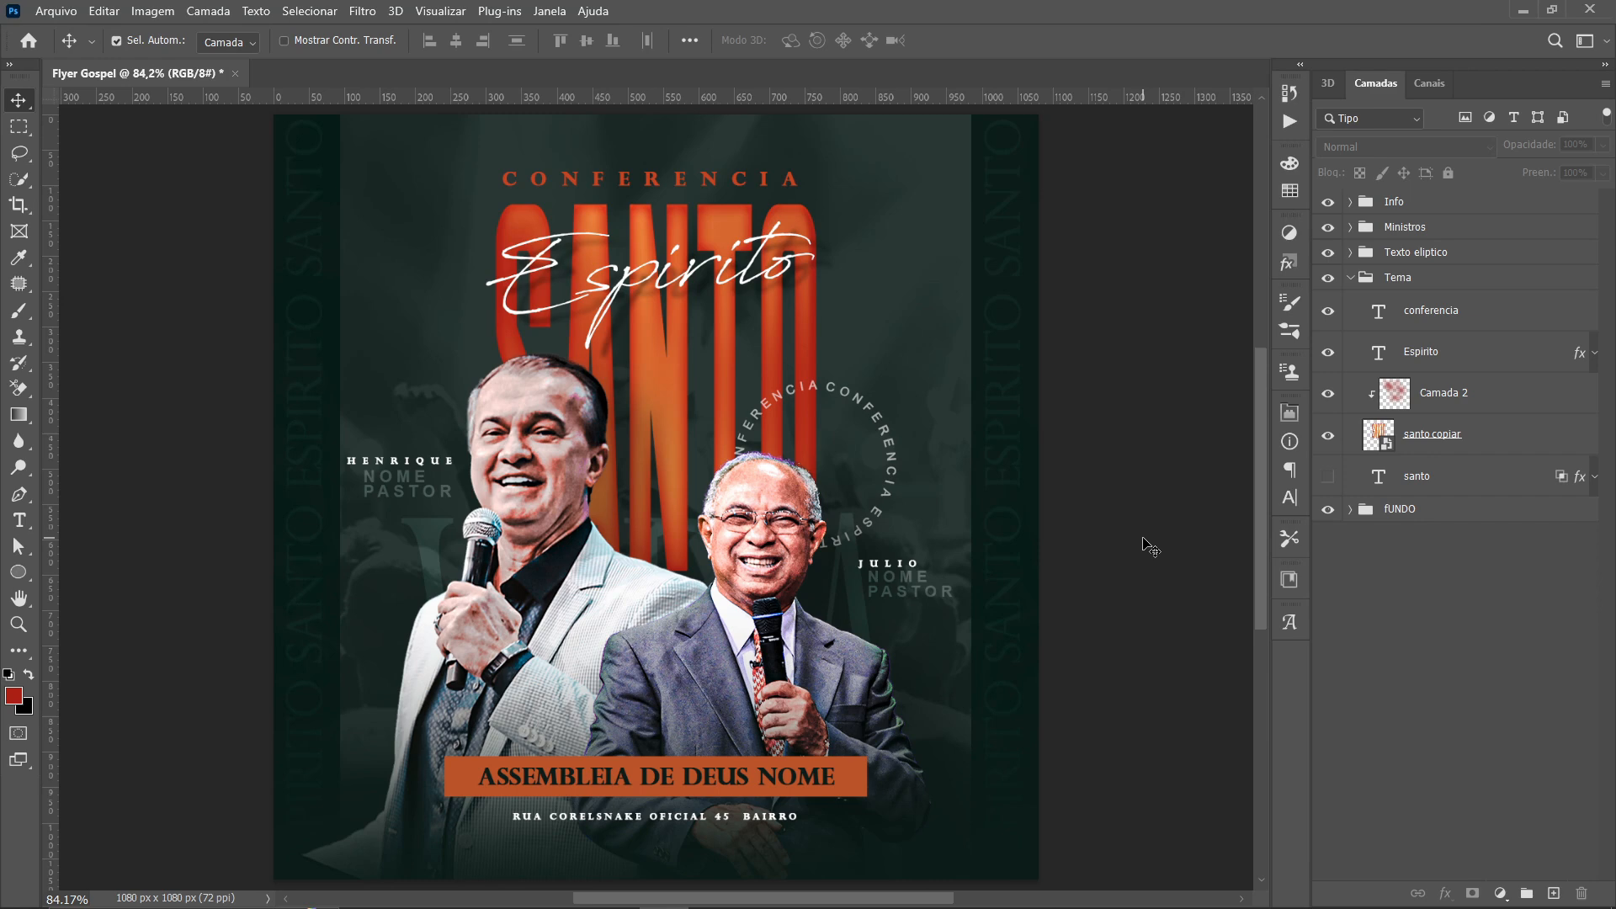
{"action": "left_click", "coordinate": [1351, 278]}
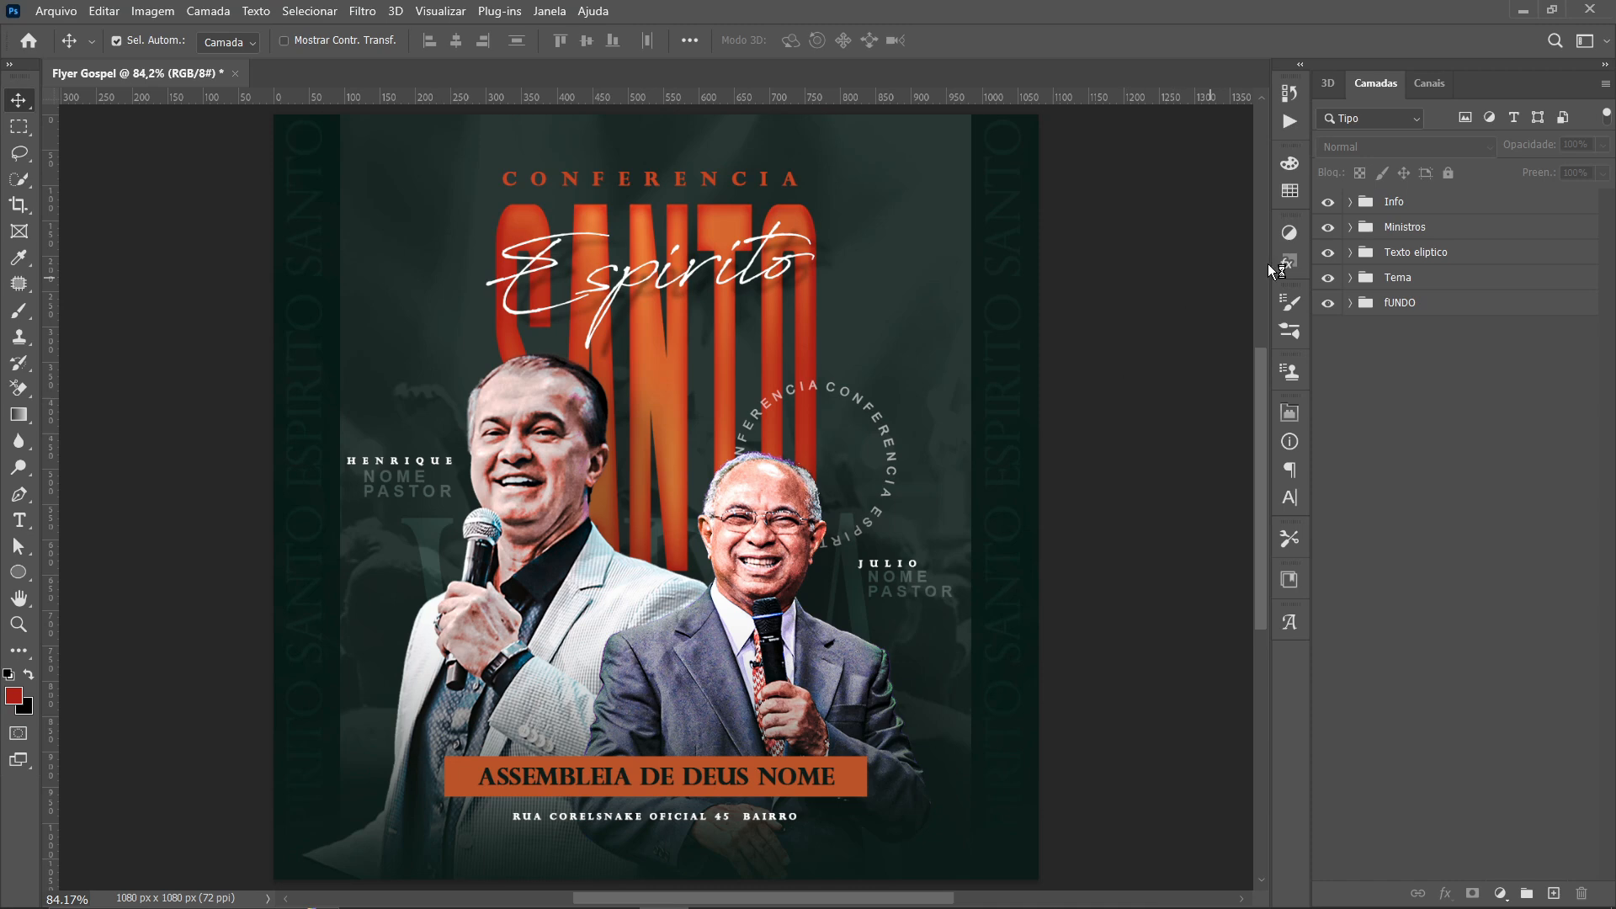
Add a Curves adjustment layer above the Info group, anchoring the shadows and raising the highlights slightly
{"action": "left_click", "coordinate": [1407, 203]}
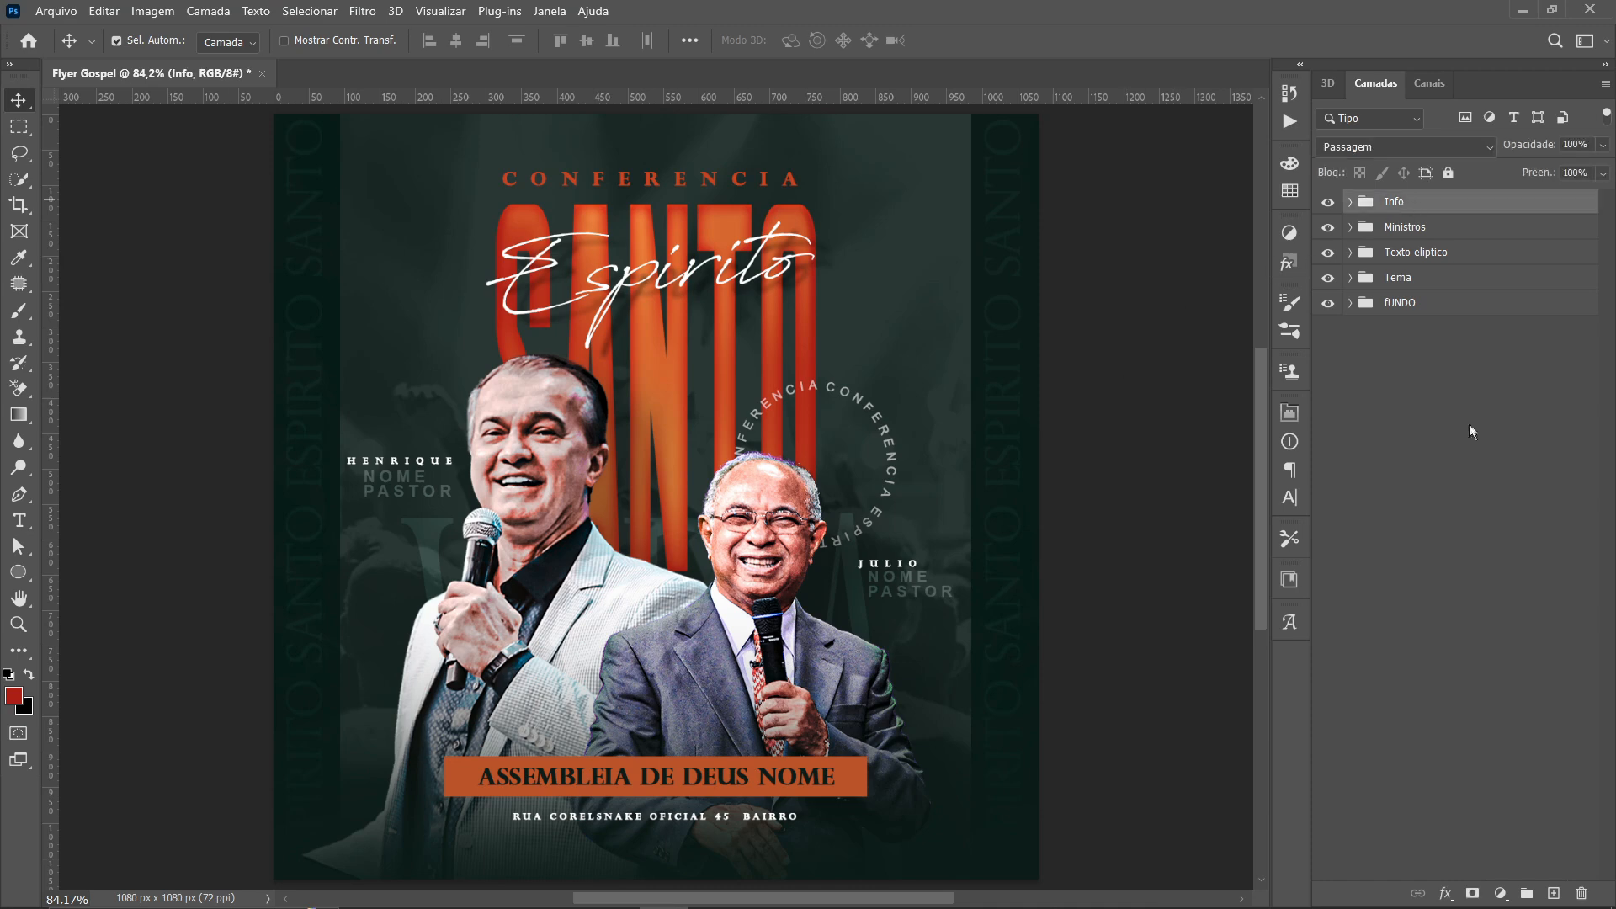
{"action": "left_click", "coordinate": [1501, 892]}
{"action": "left_click", "coordinate": [1513, 634]}
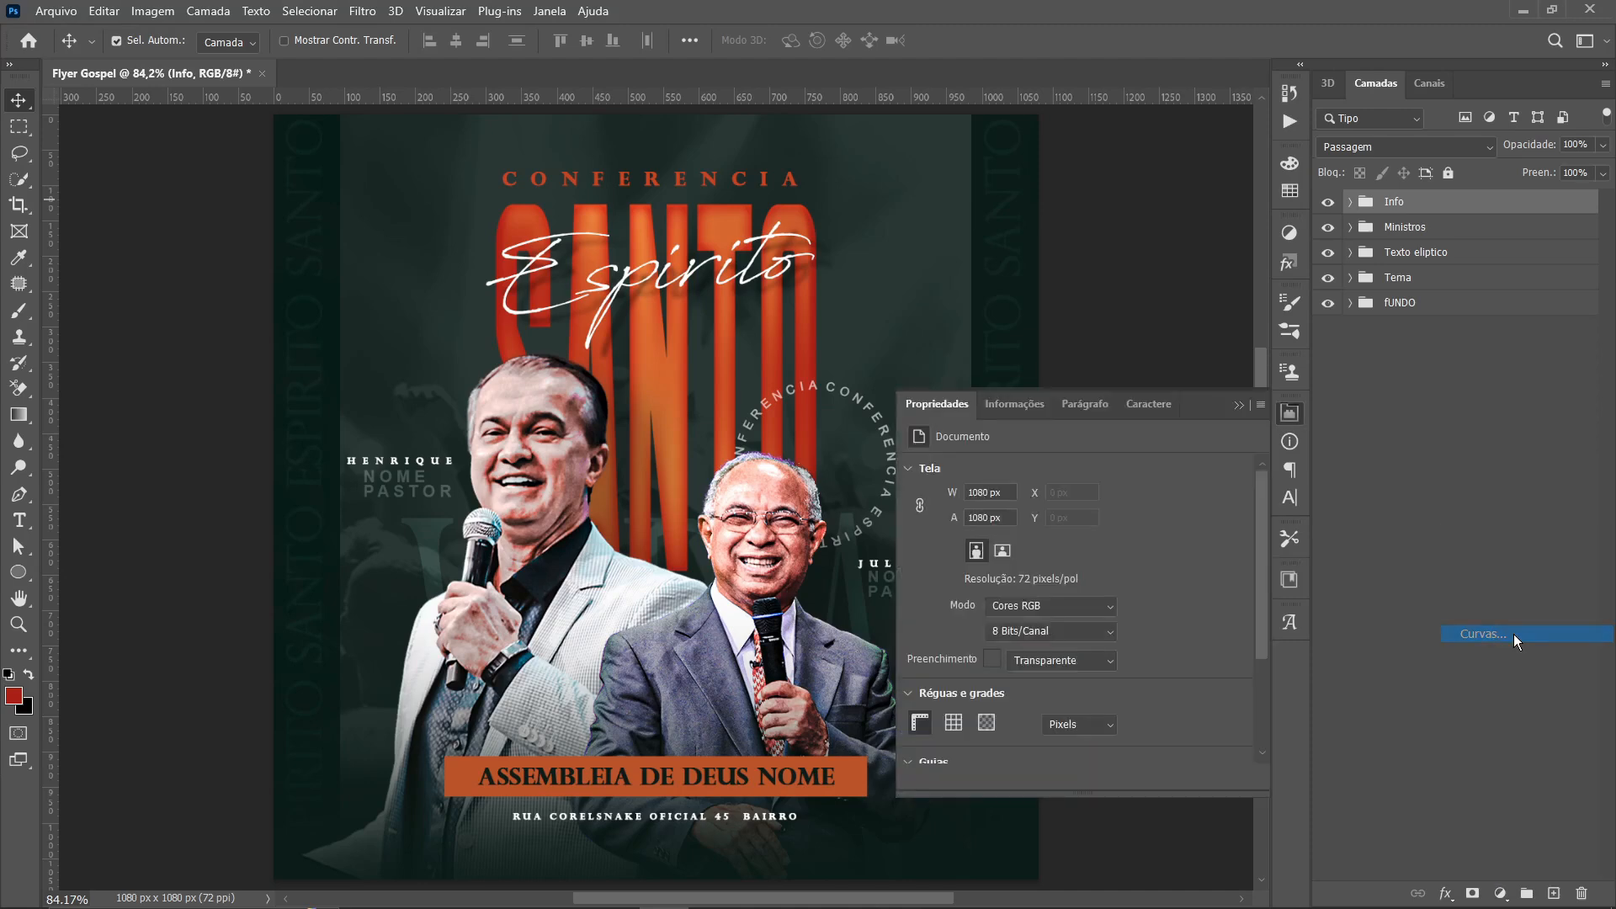
{"action": "mouse_move", "coordinate": [1046, 698]}
{"action": "left_mouse_down"}
{"action": "mouse_move", "coordinate": [1042, 680]}
{"action": "mouse_move", "coordinate": [1045, 699]}
{"action": "left_mouse_up"}
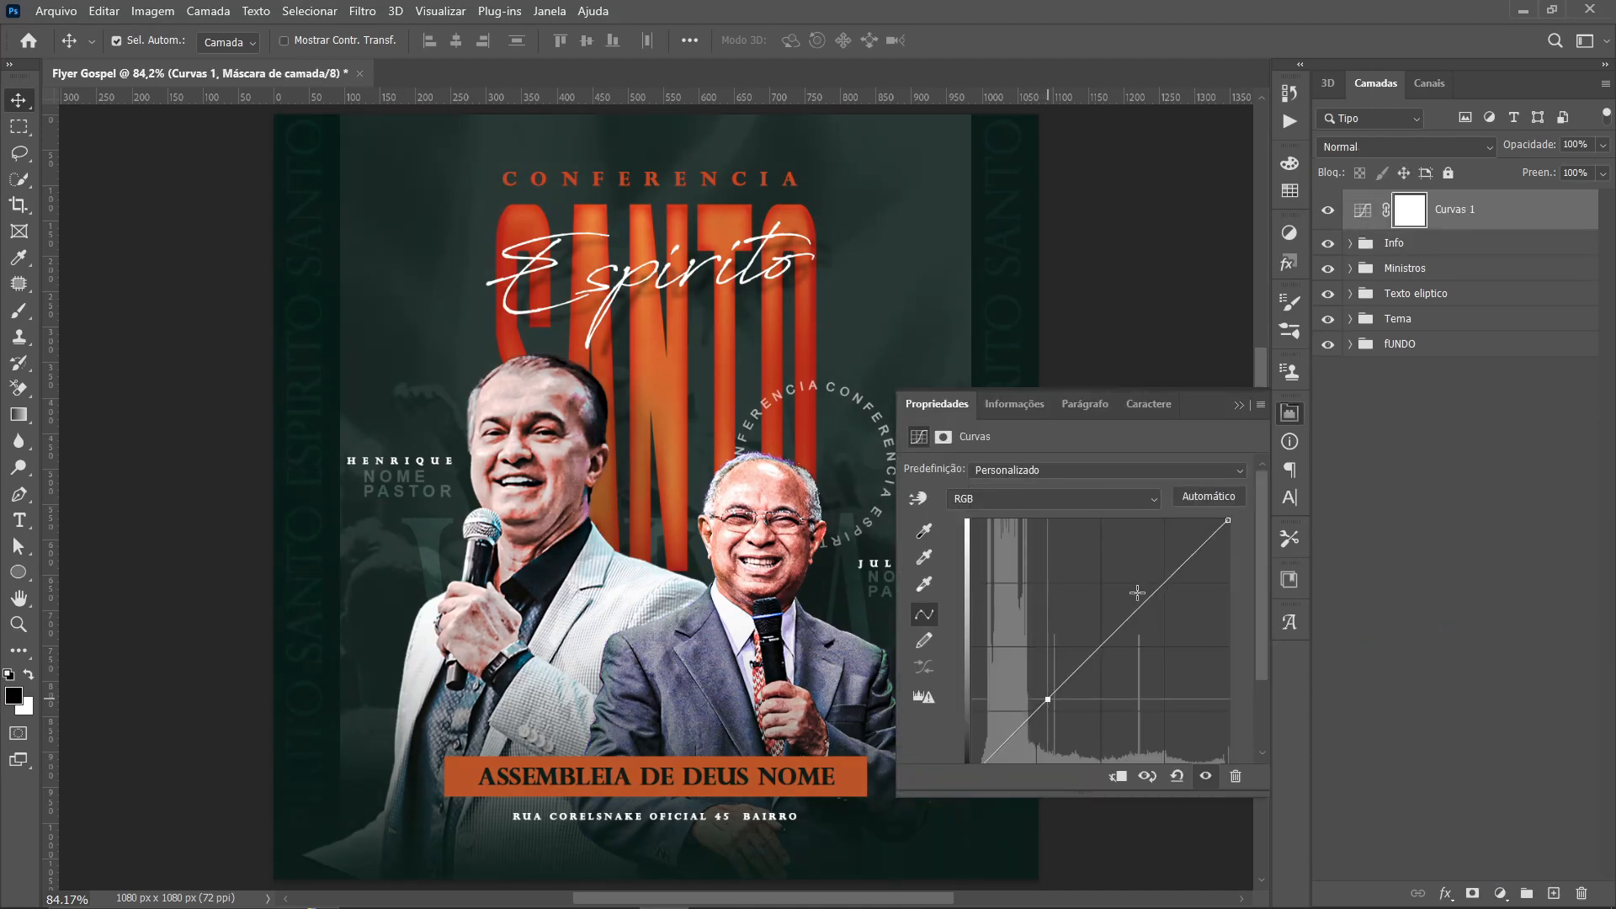
{"action": "left_click_drag", "start_coordinate": [1138, 601], "coordinate": [1137, 591]}
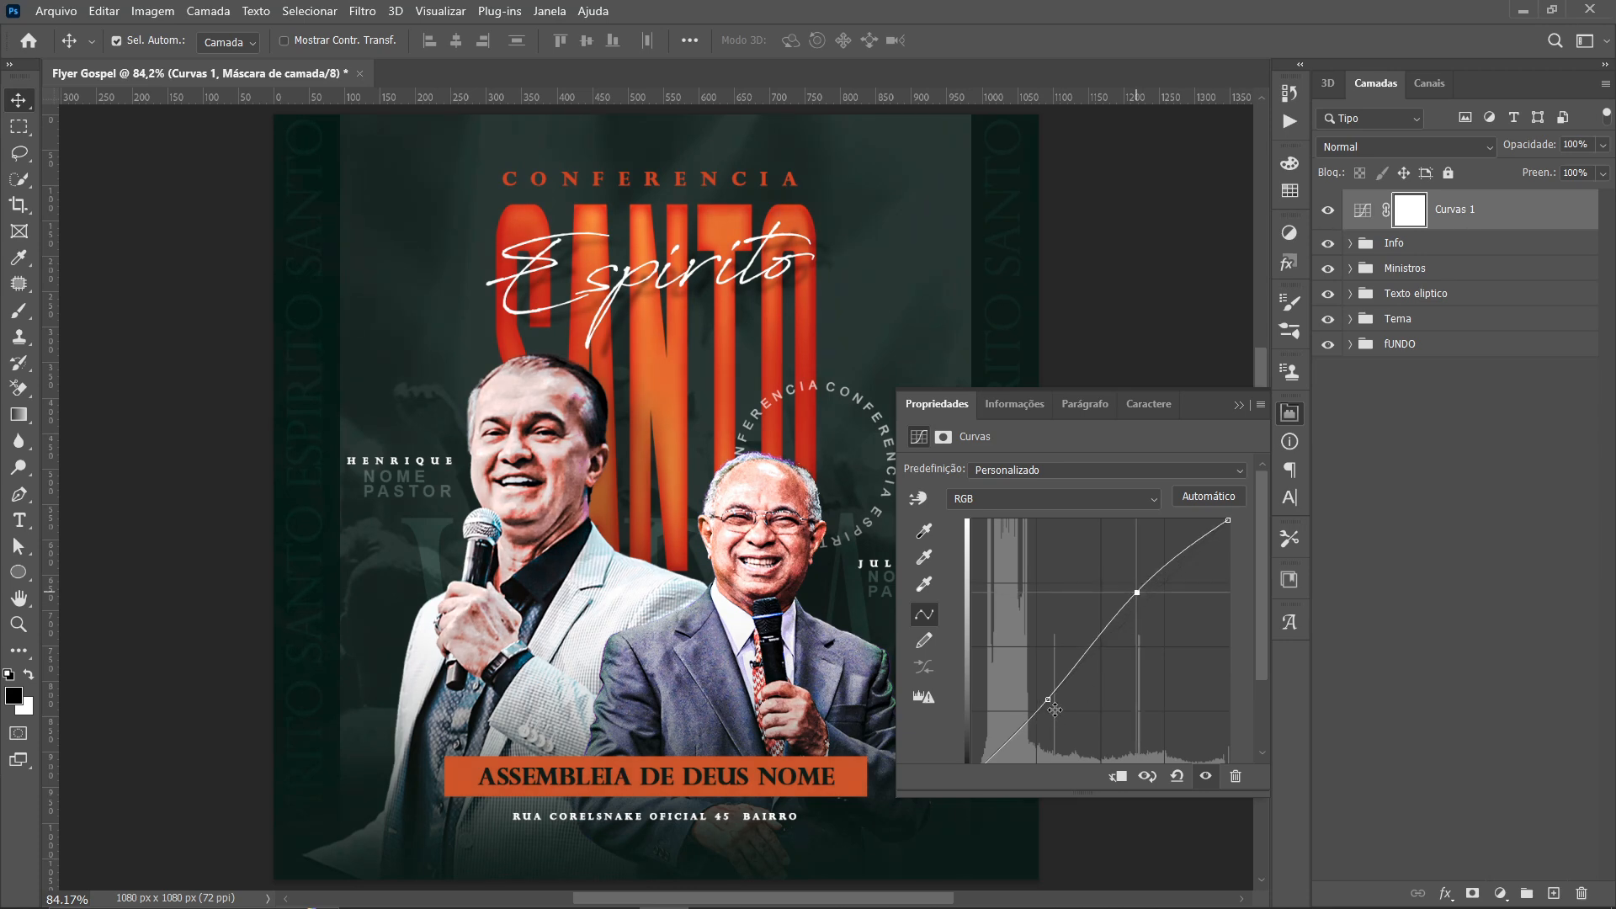
{"action": "left_click_drag", "start_coordinate": [1048, 700], "coordinate": [1049, 697]}
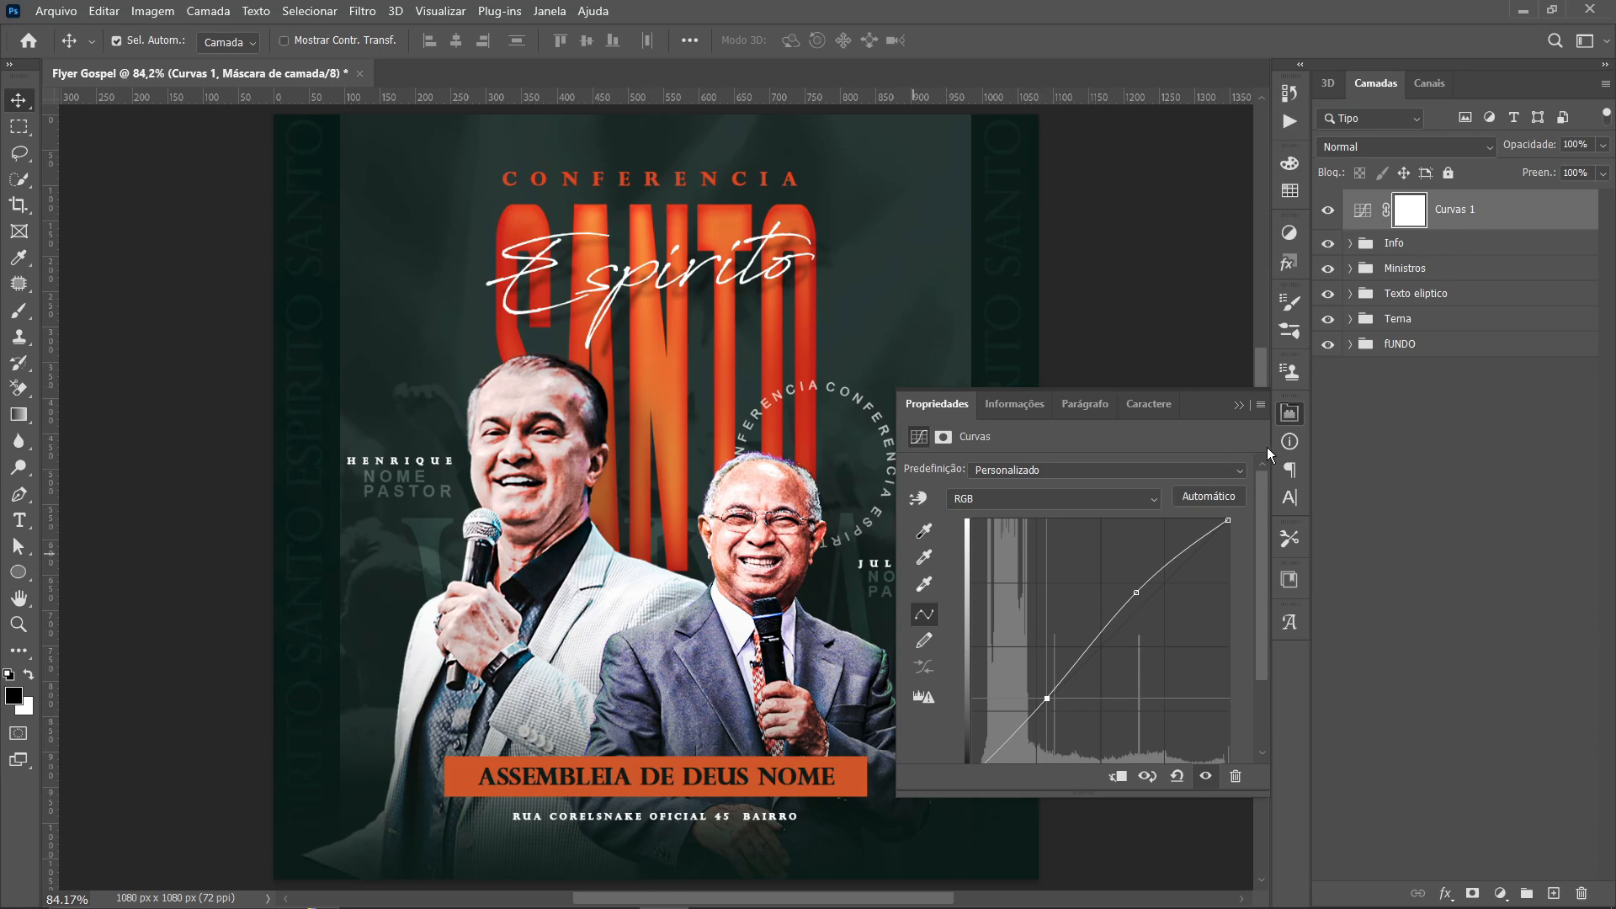
{"action": "left_click", "coordinate": [1290, 416]}
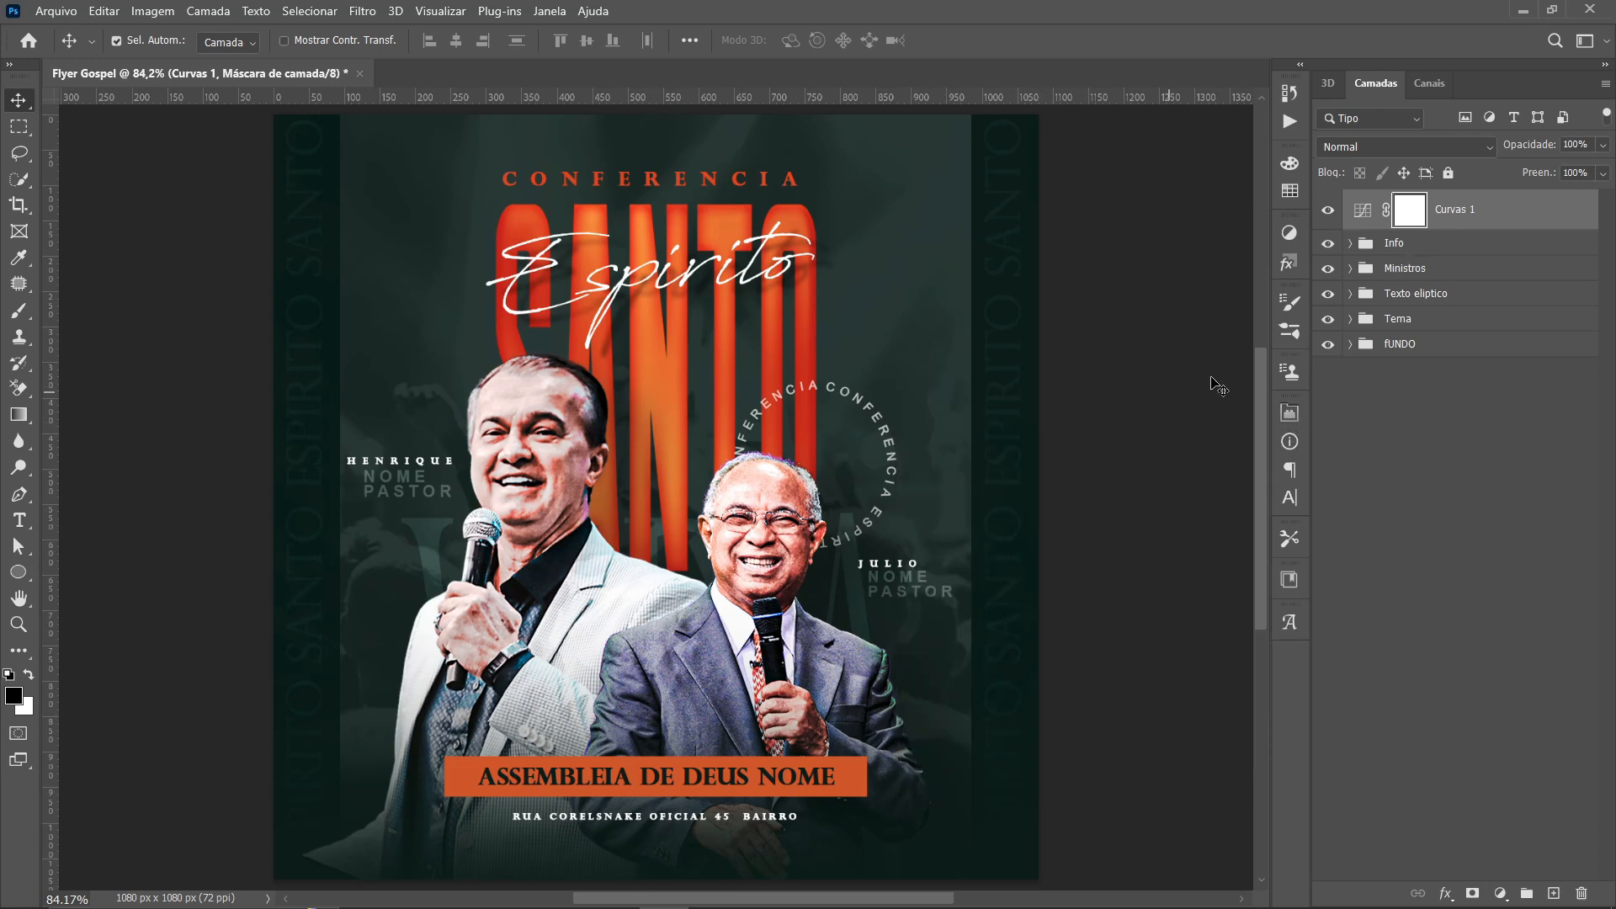
Add a Color Lookup adjustment layer above the Curves layer and load the 3Strip.look 3DLUT
{"action": "left_click", "coordinate": [1500, 893]}
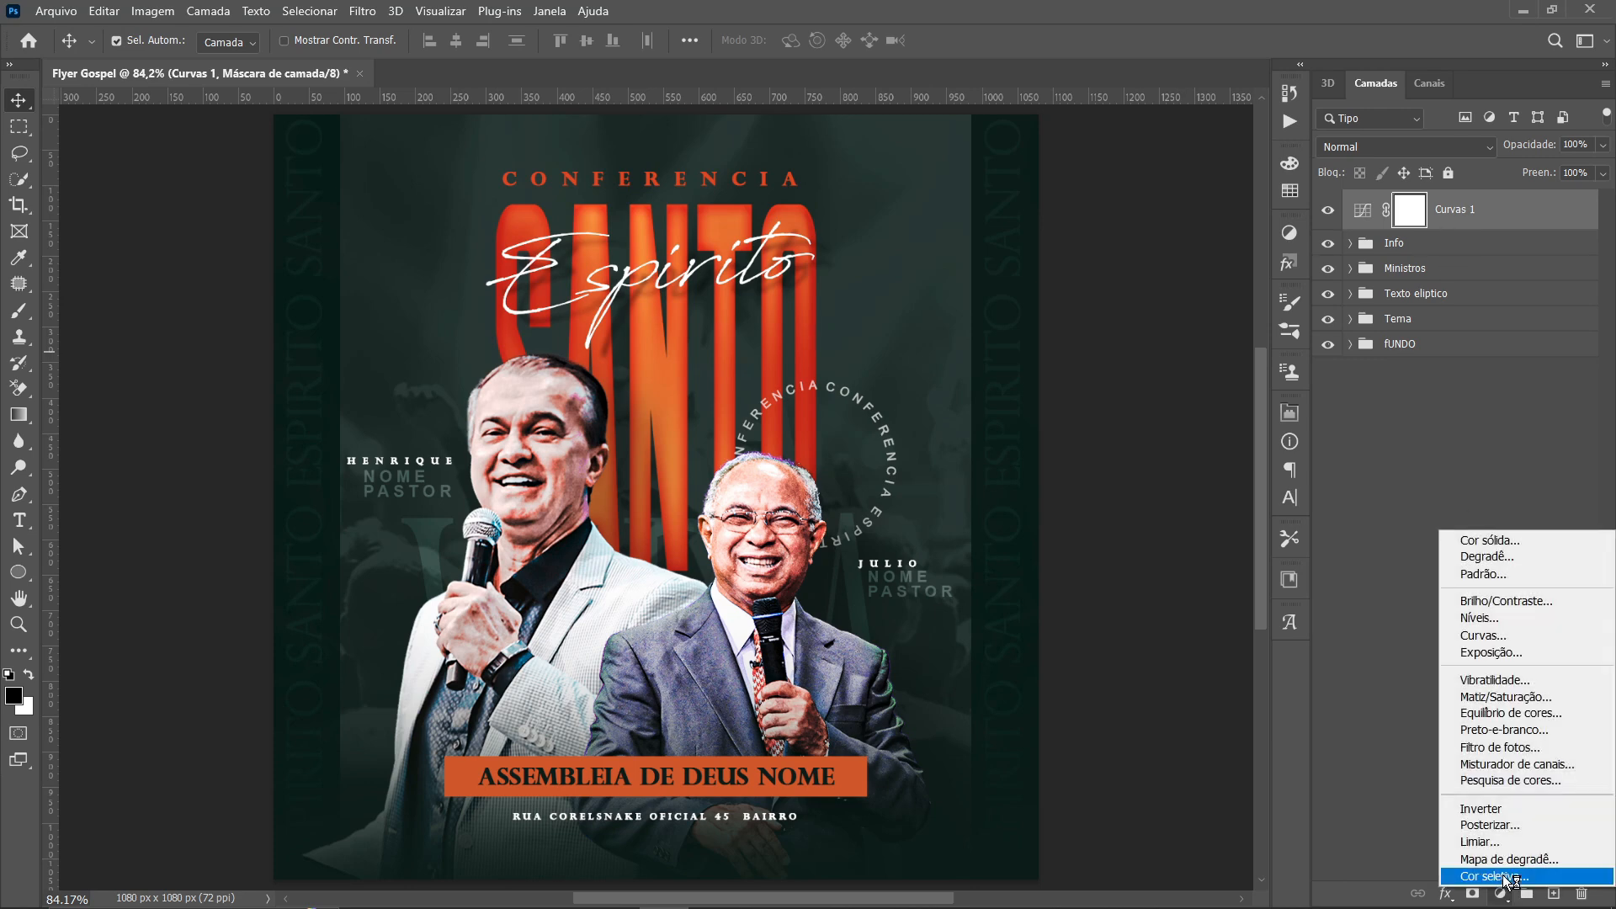
{"action": "left_click", "coordinate": [1540, 782]}
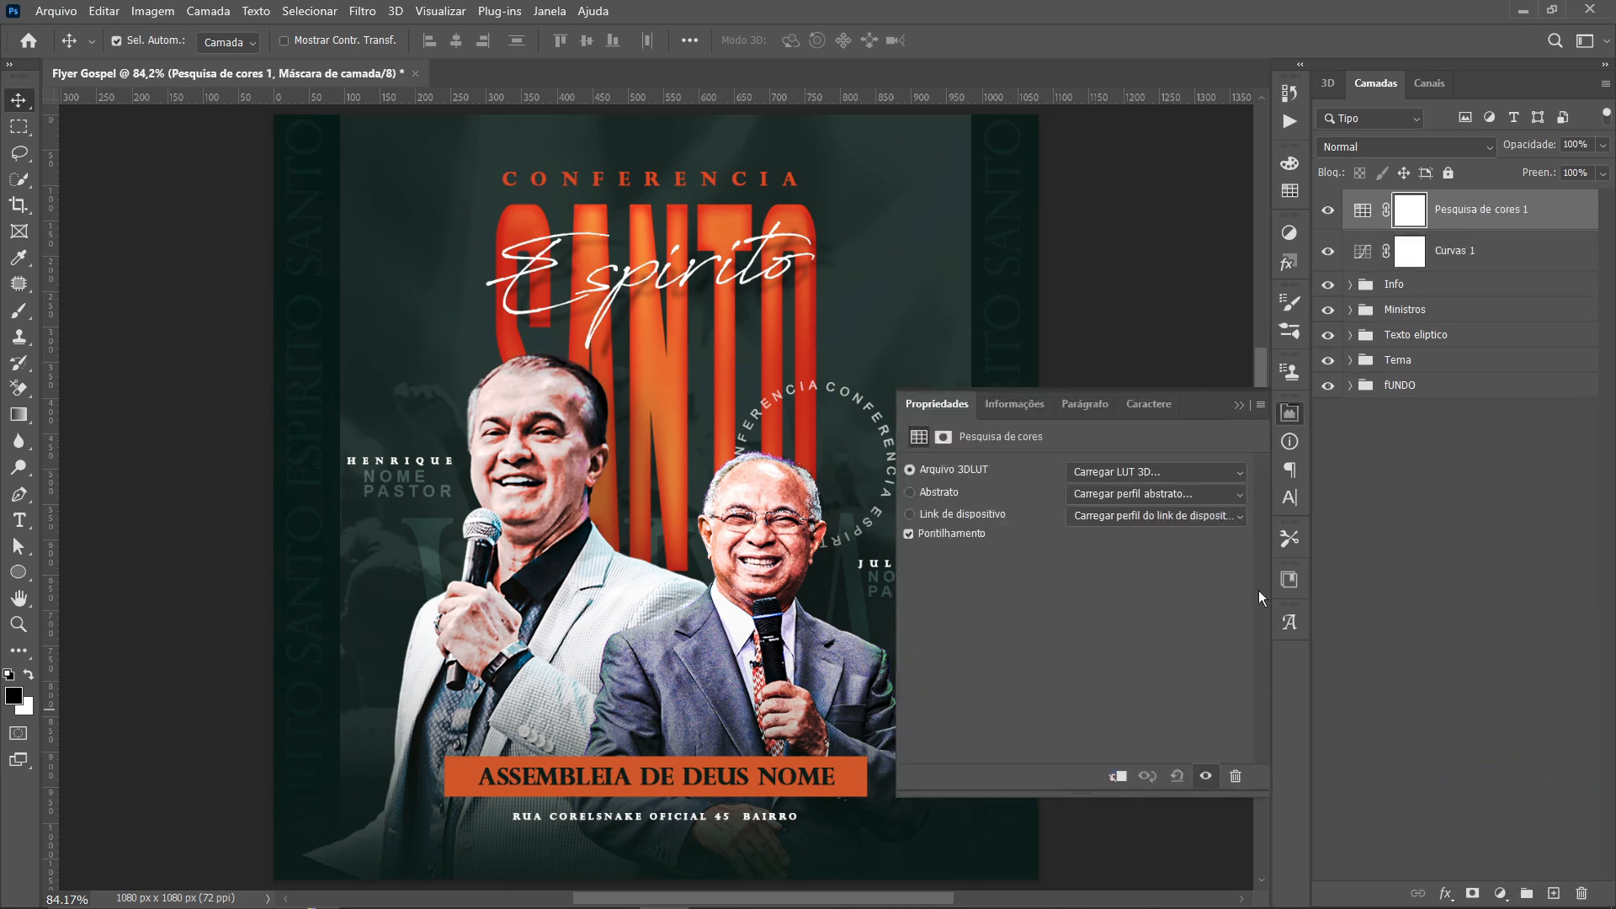
{"action": "left_click", "coordinate": [1150, 473]}
{"action": "left_click", "coordinate": [1134, 91]}
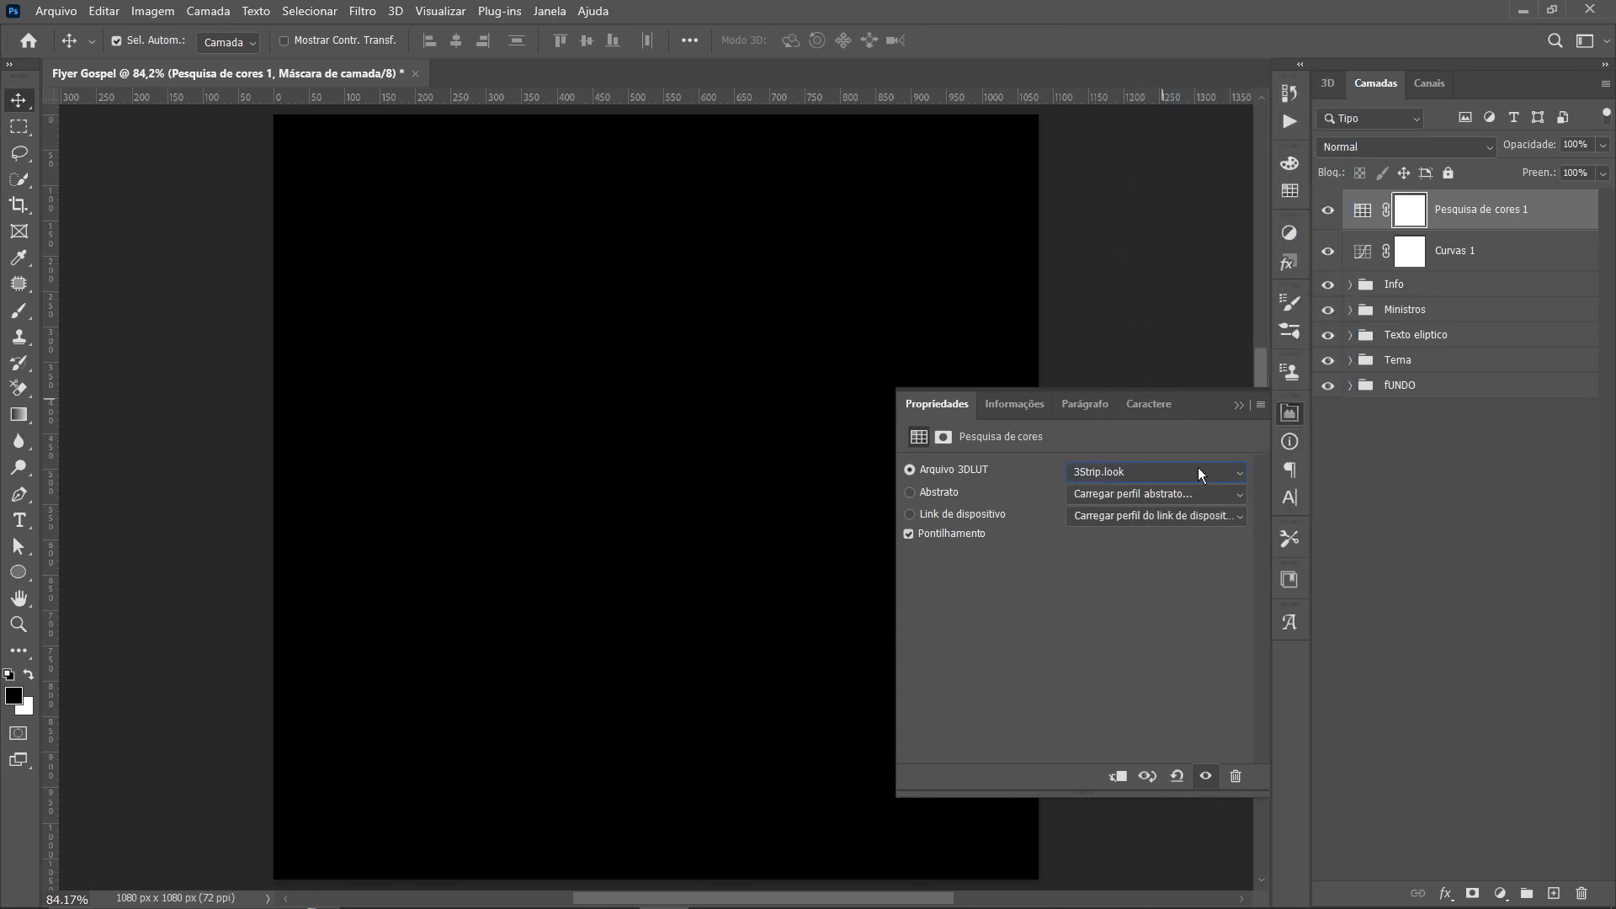
Try out the other 3DLUT looks on the flyer, such as DropBlues, HorrorBlue and TensionGreen, ending on TealOrangePlusContrast.3DL
{"action": "scroll", "coordinate": [1201, 473], "scroll_direction": "down", "scroll_amount": 4}
{"action": "scroll", "coordinate": [1205, 473], "scroll_direction": "down", "scroll_amount": 2}
{"action": "scroll", "coordinate": [1205, 474], "scroll_direction": "up", "scroll_amount": 1}
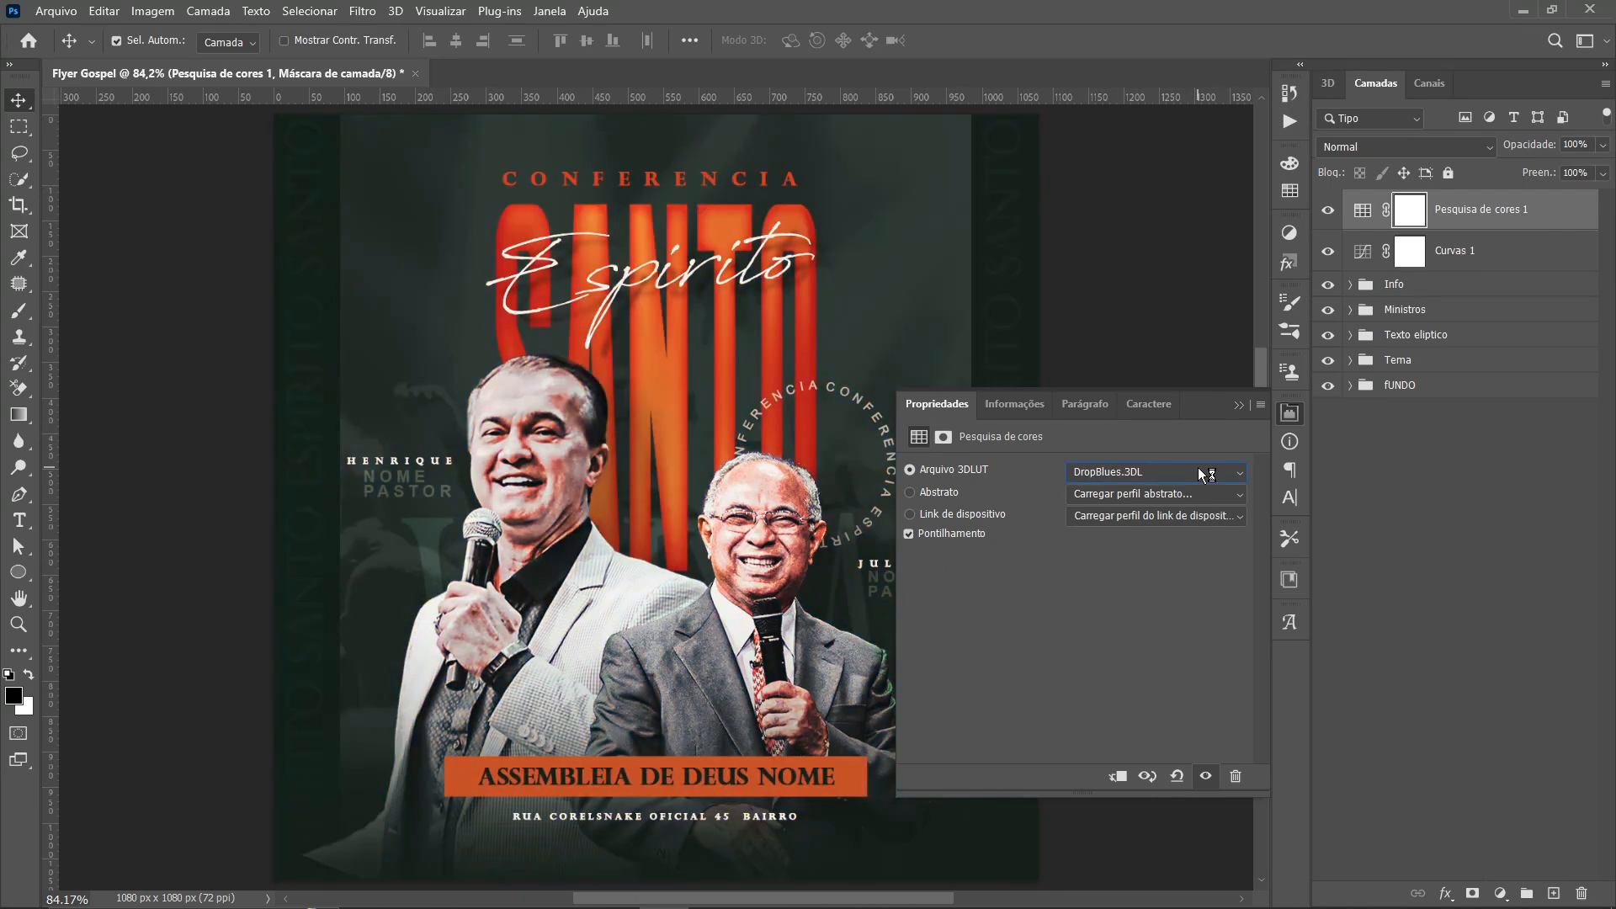
{"action": "scroll", "coordinate": [1203, 473], "scroll_direction": "down", "scroll_amount": 4}
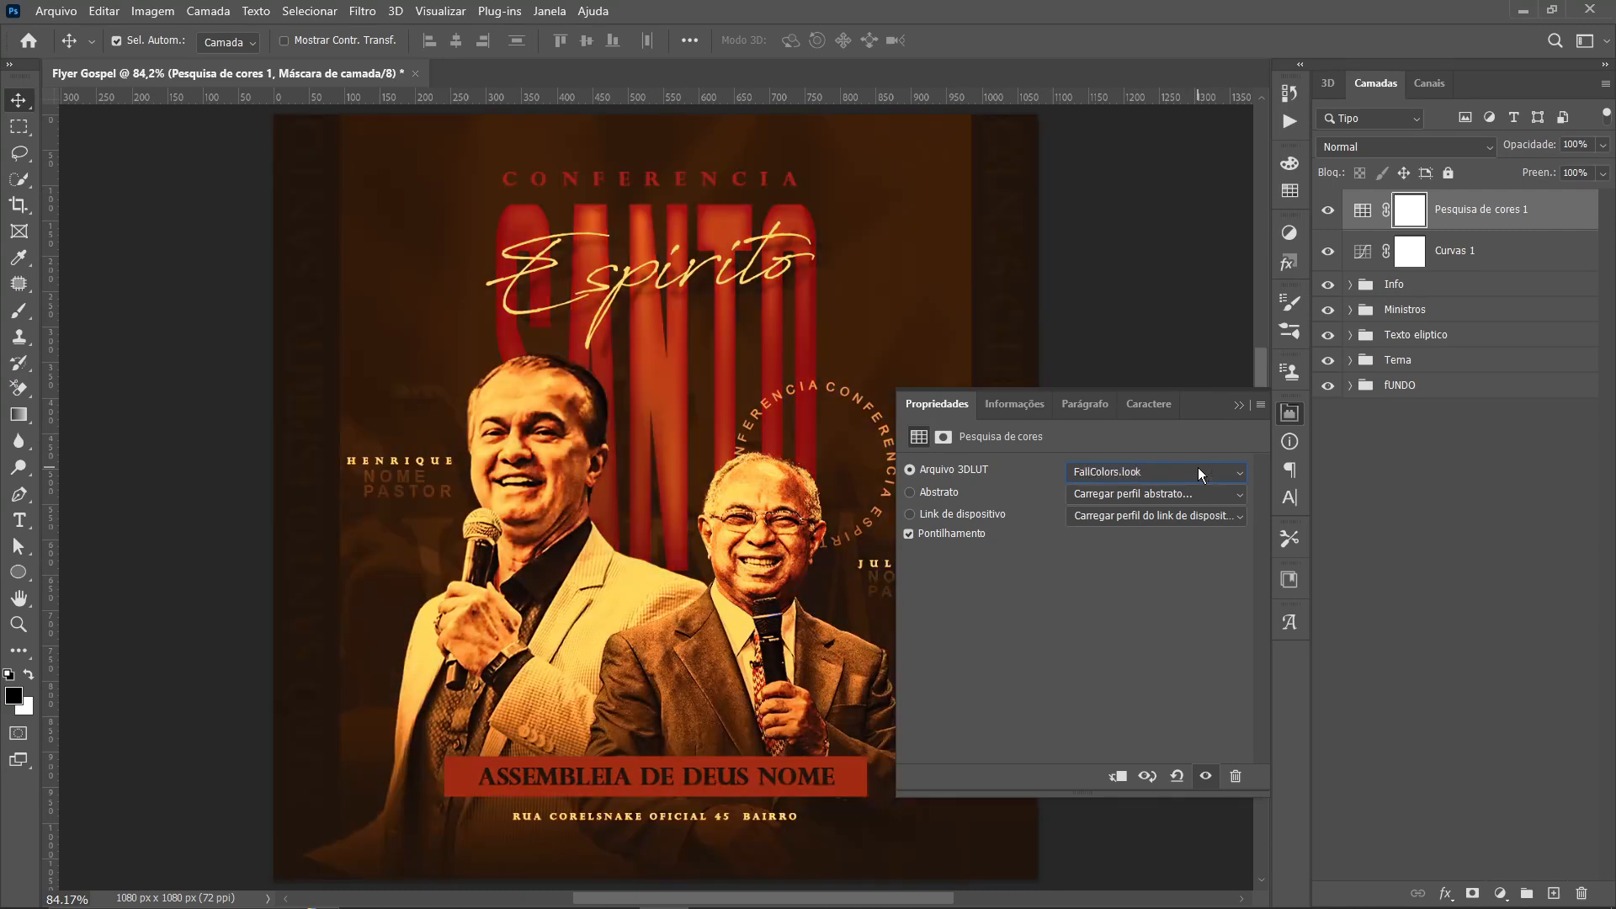
{"action": "scroll", "coordinate": [1198, 472], "scroll_direction": "down", "scroll_amount": 5}
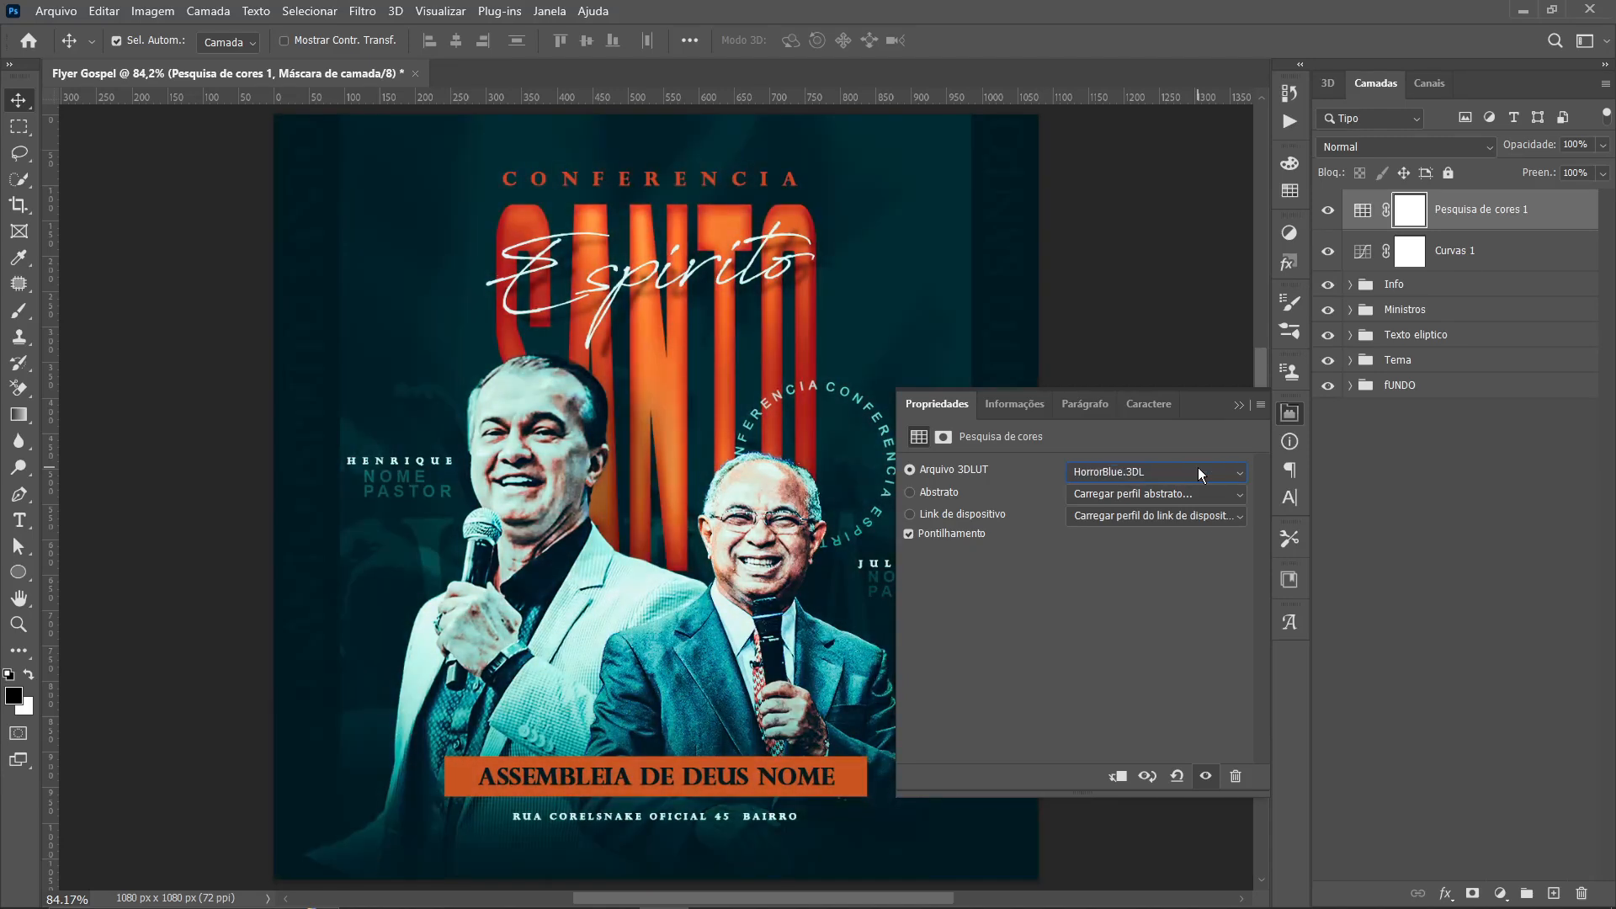
{"action": "scroll", "coordinate": [1198, 471], "scroll_direction": "down", "scroll_amount": 4}
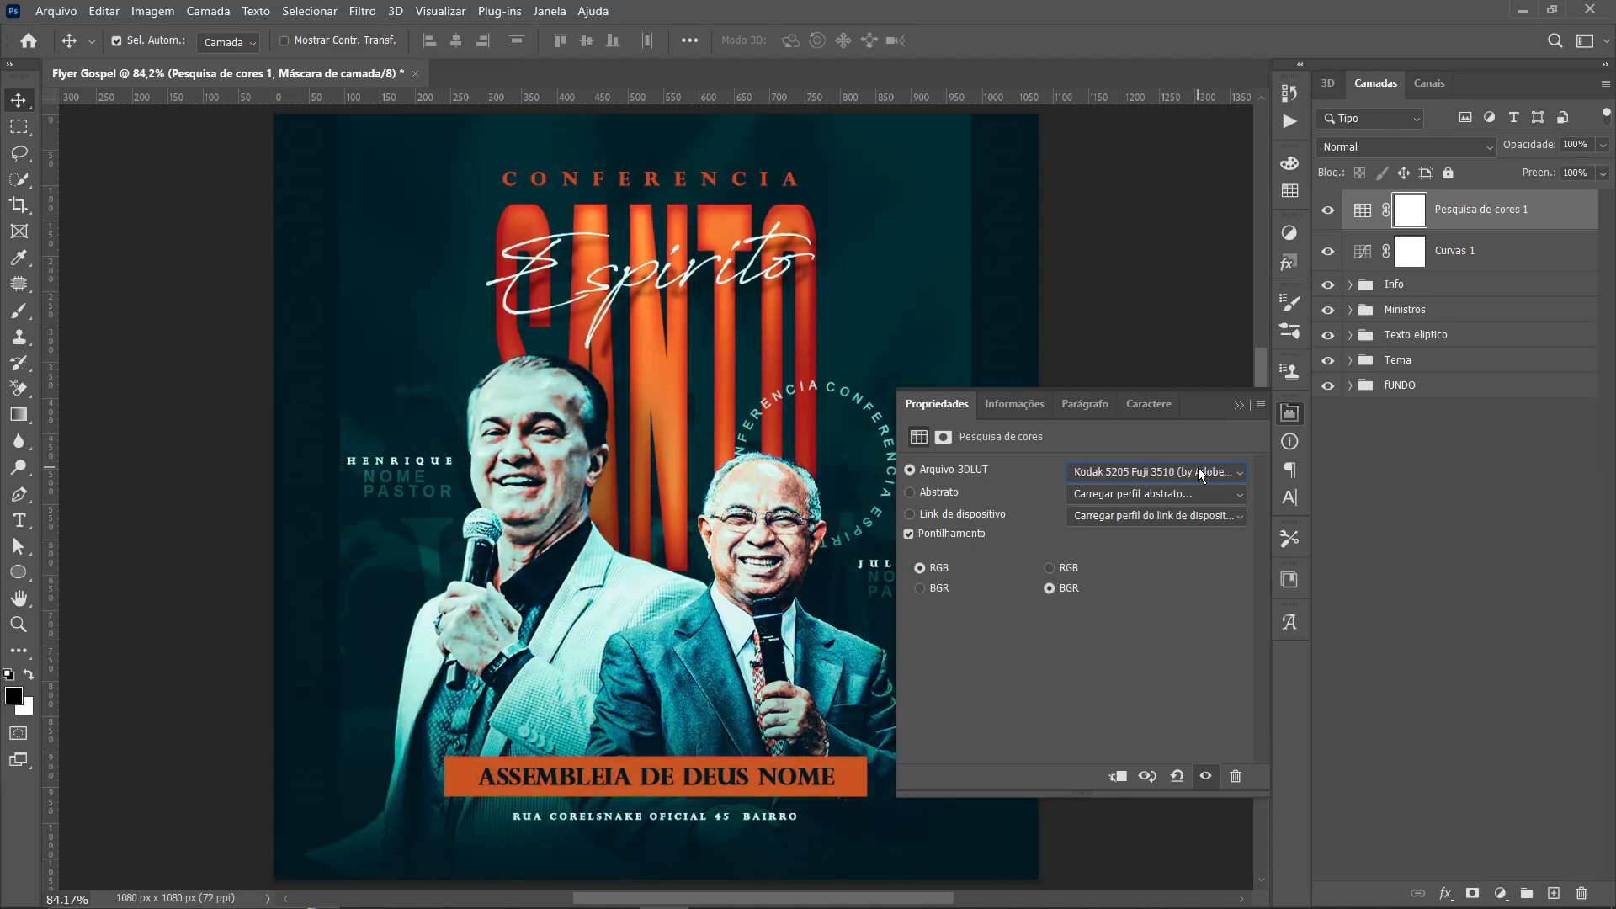
{"action": "scroll", "coordinate": [1202, 474], "scroll_direction": "down", "scroll_amount": 4}
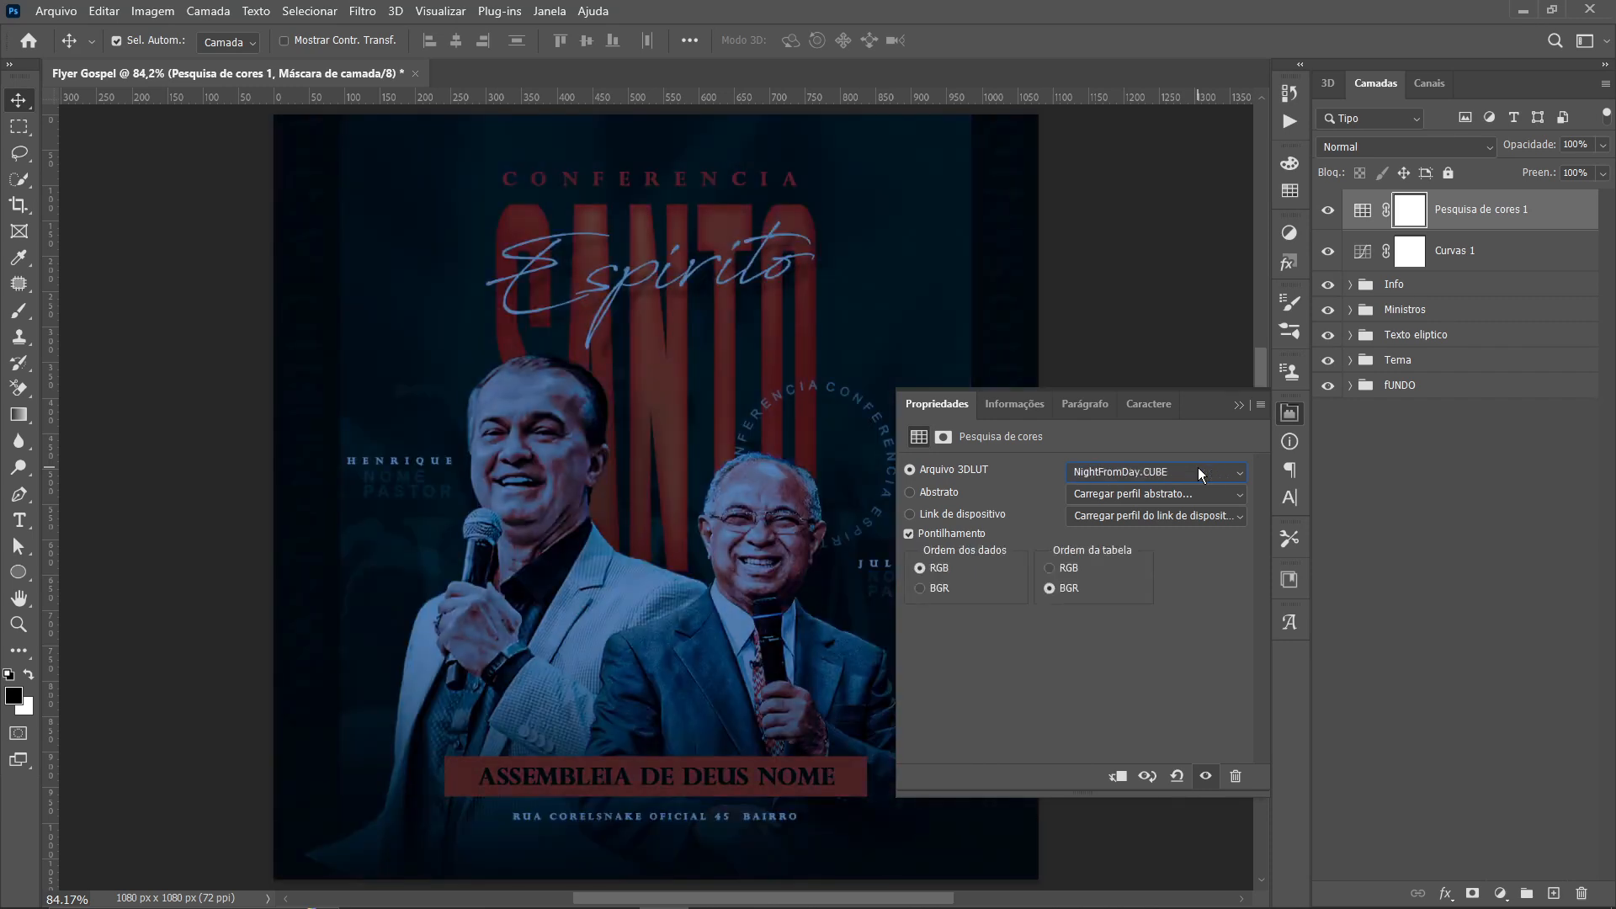
{"action": "scroll", "coordinate": [1198, 467], "scroll_direction": "down", "scroll_amount": 1}
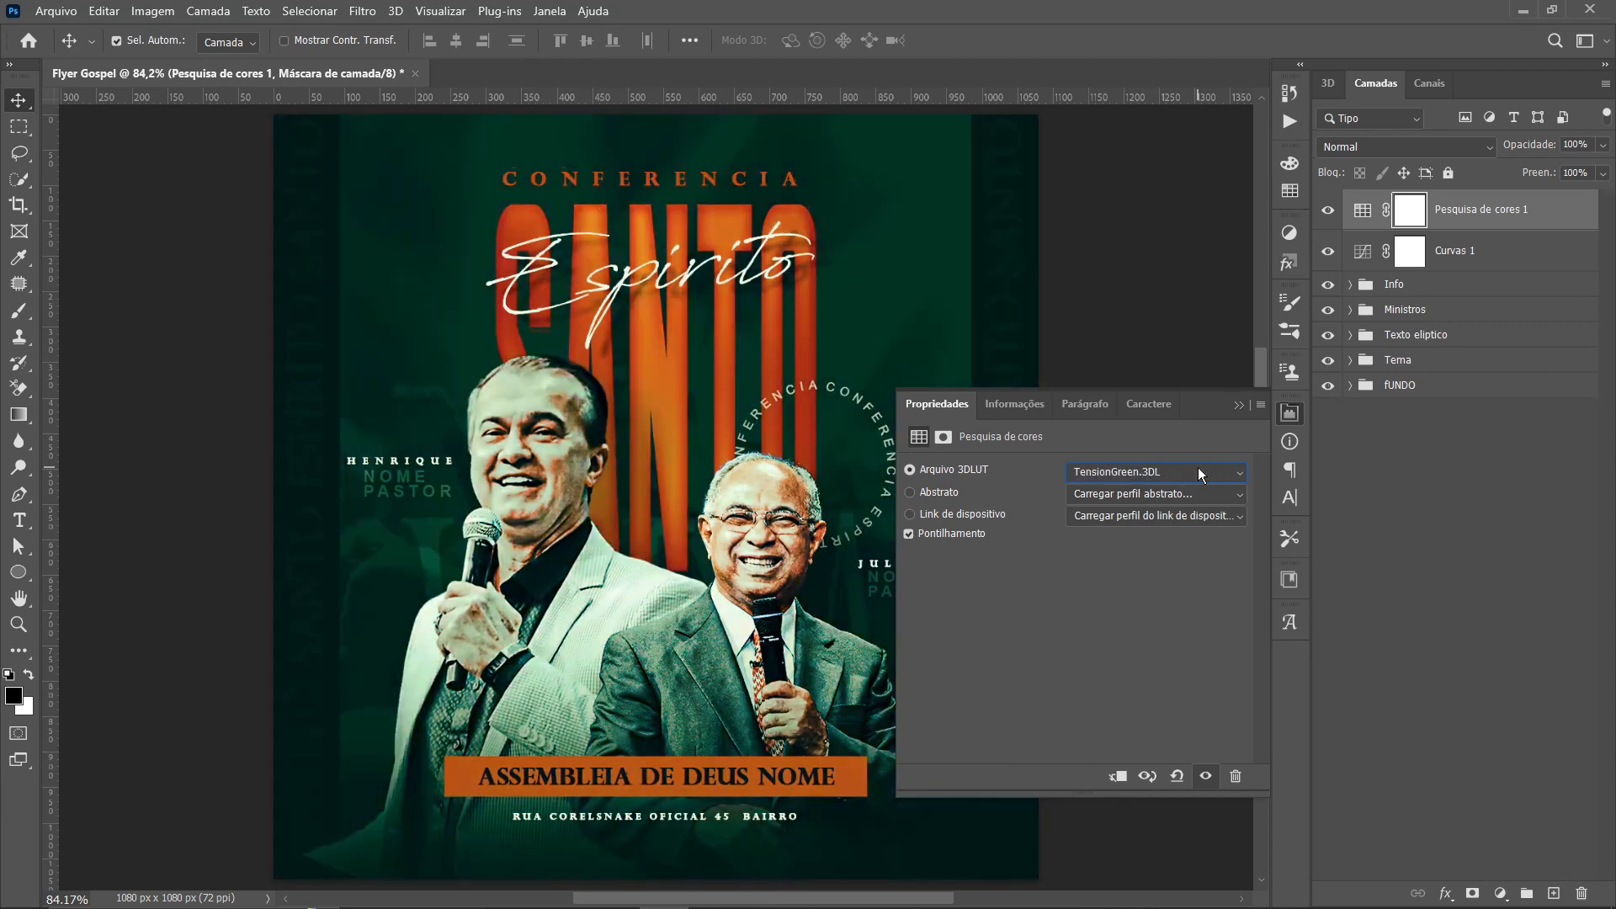
{"action": "scroll", "coordinate": [1199, 467], "scroll_direction": "up", "scroll_amount": 1}
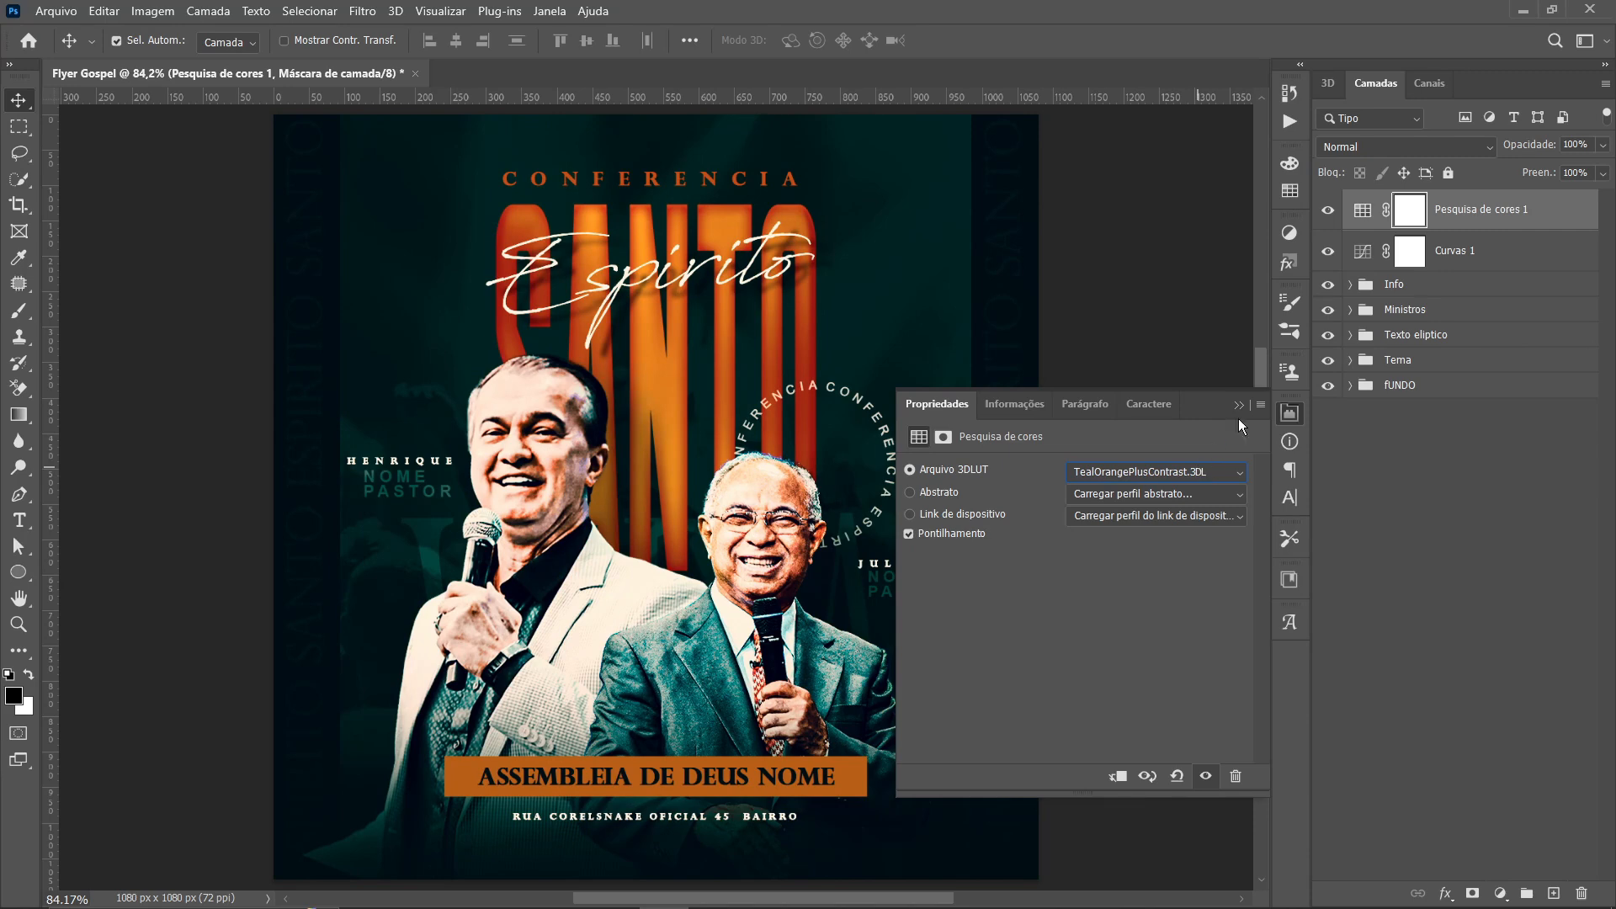
Delete the Color Lookup adjustment layer together with its mask, then deselect all layers
{"action": "left_click", "coordinate": [1290, 412]}
{"action": "key", "text": "Delete"}
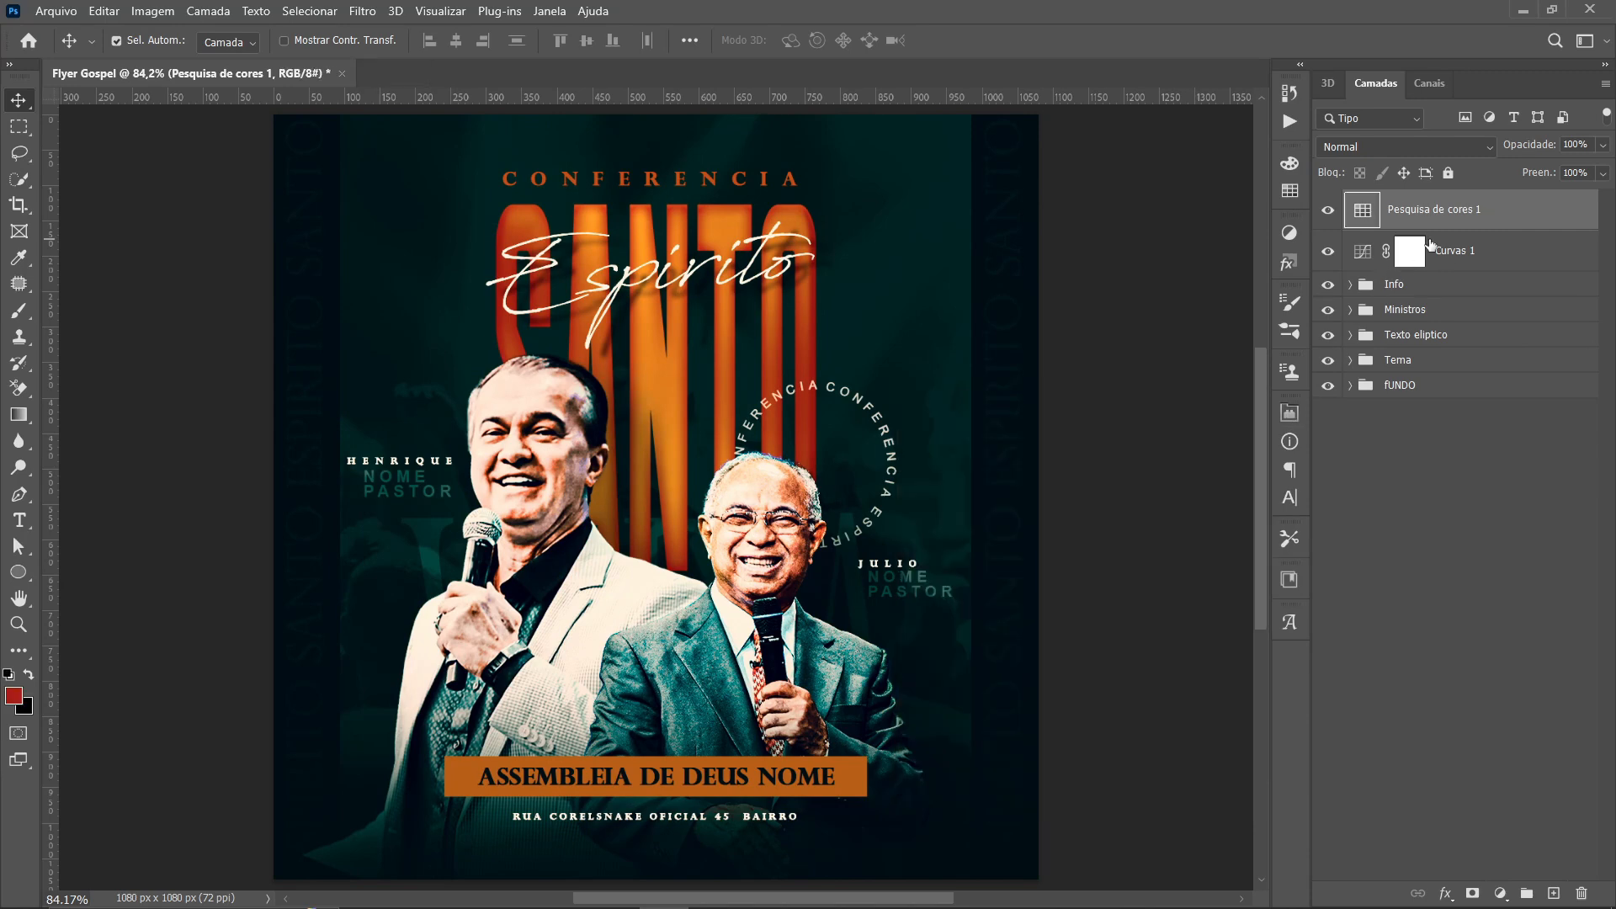
{"action": "key", "text": "Delete"}
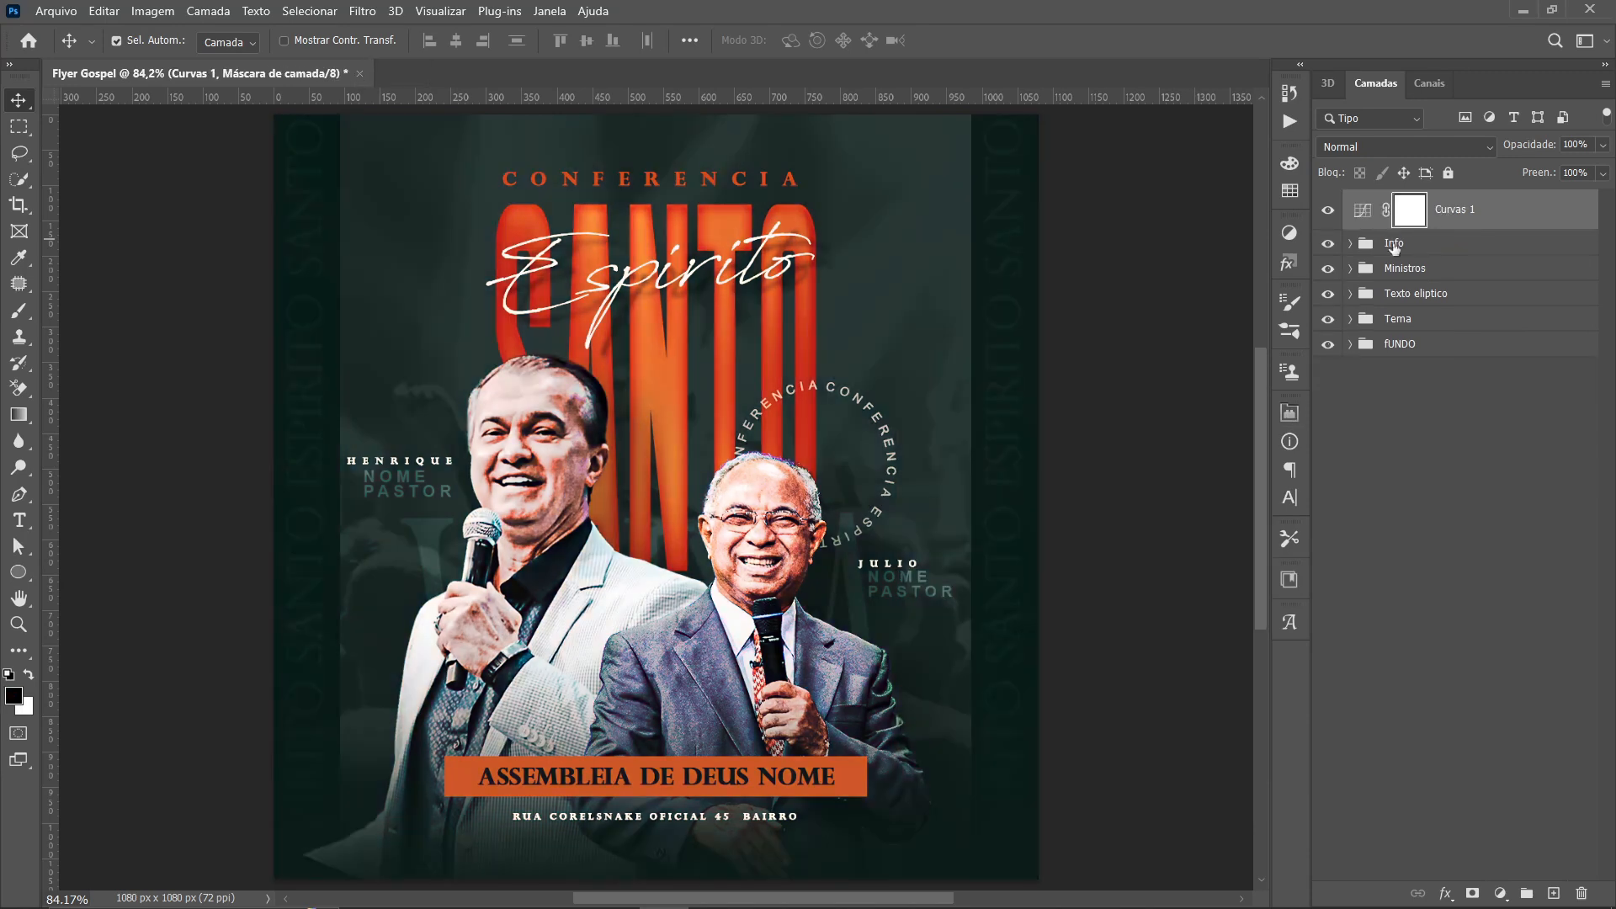
{"action": "left_click", "coordinate": [1090, 377]}
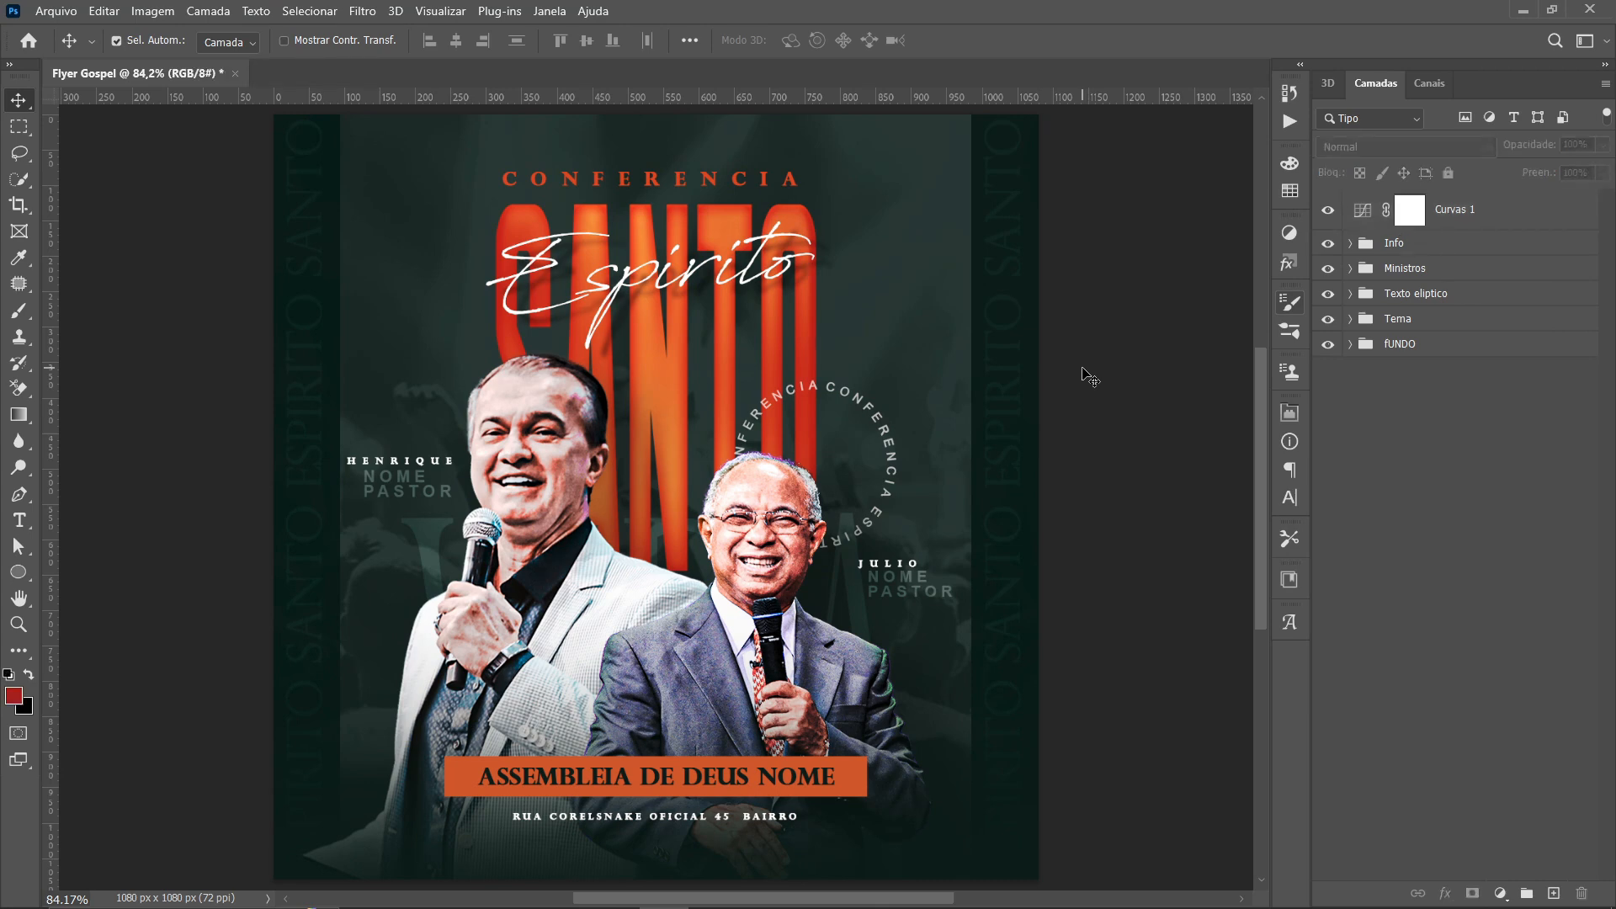